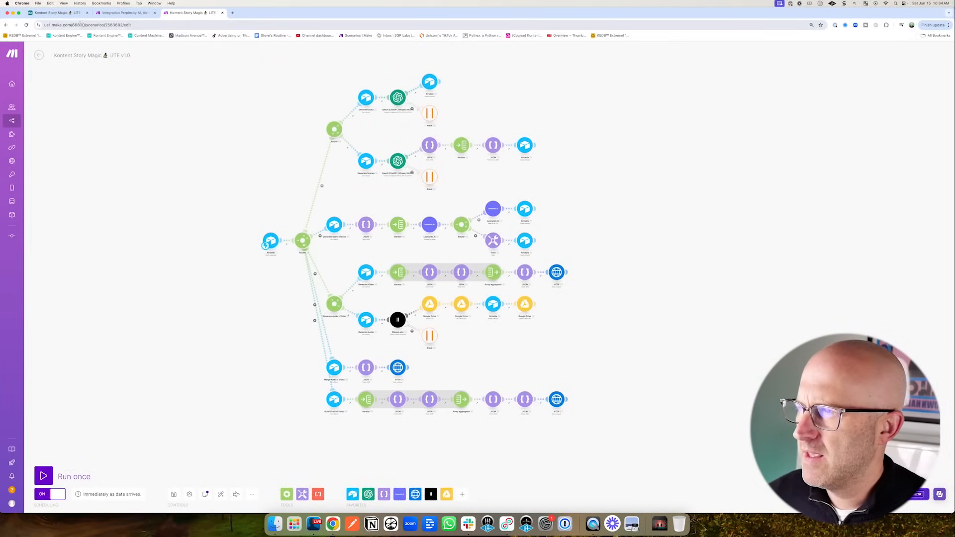
# - Switch from the Make scenario to the Airtable base's Stories table
pyautogui.click(71, 13)
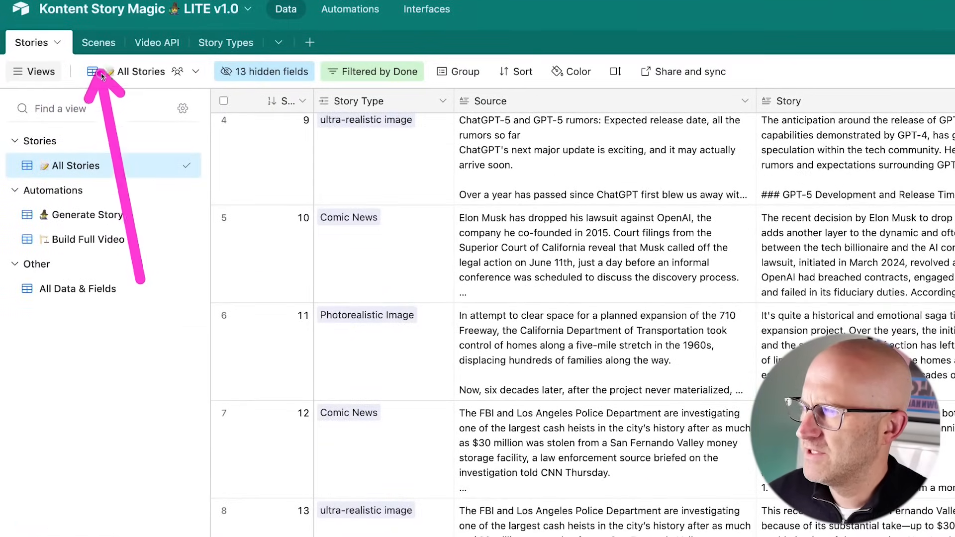
pyautogui.click(99, 42)
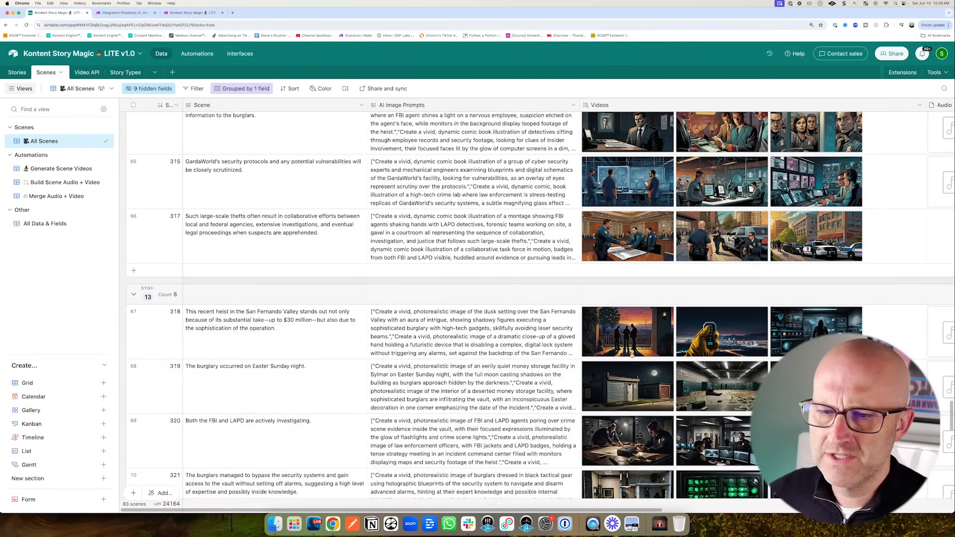
pyautogui.scroll(10, 631, 354)
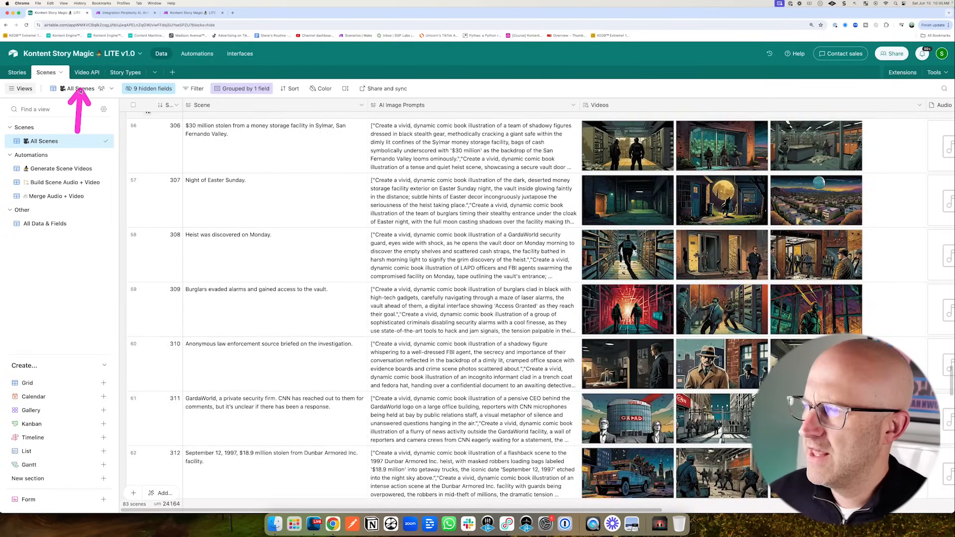
pyautogui.click(86, 73)
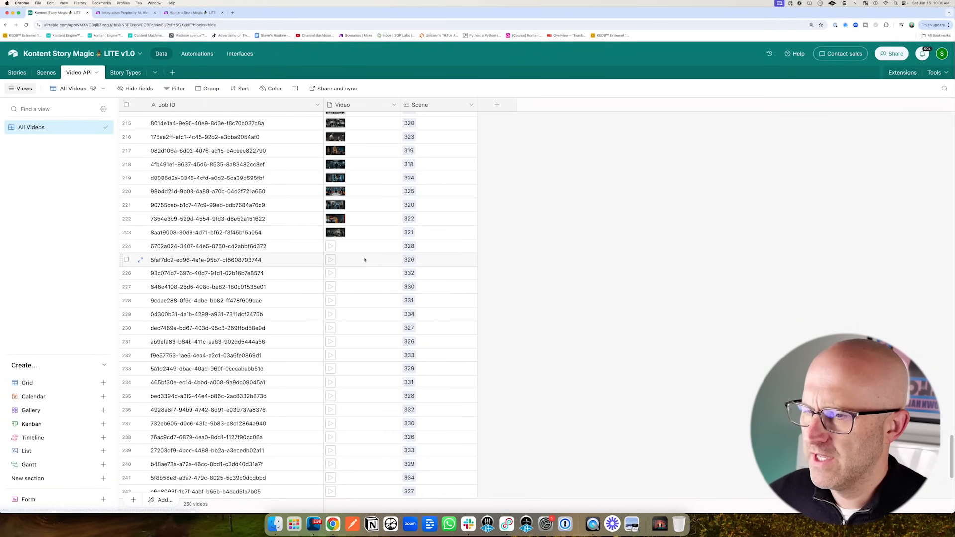
pyautogui.scroll(-5, 365, 258)
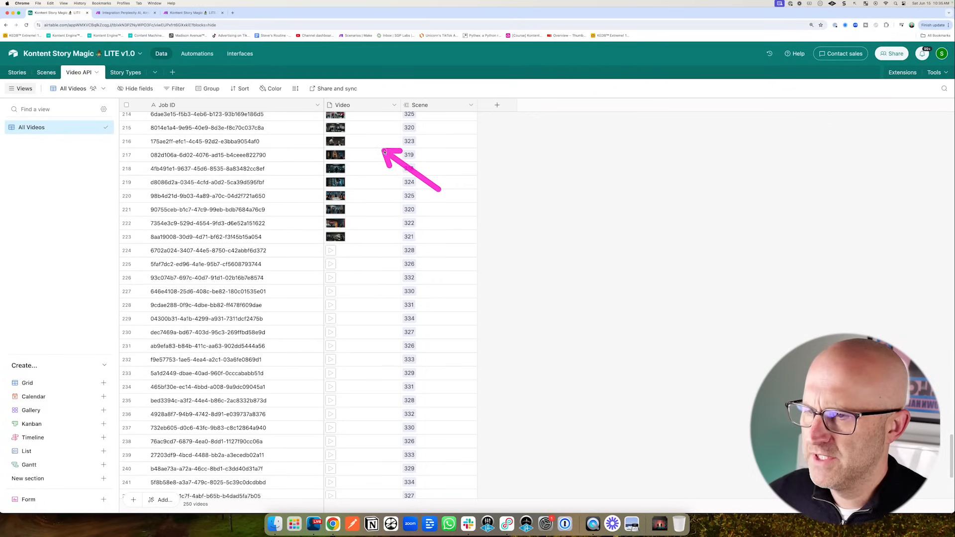
pyautogui.click(126, 72)
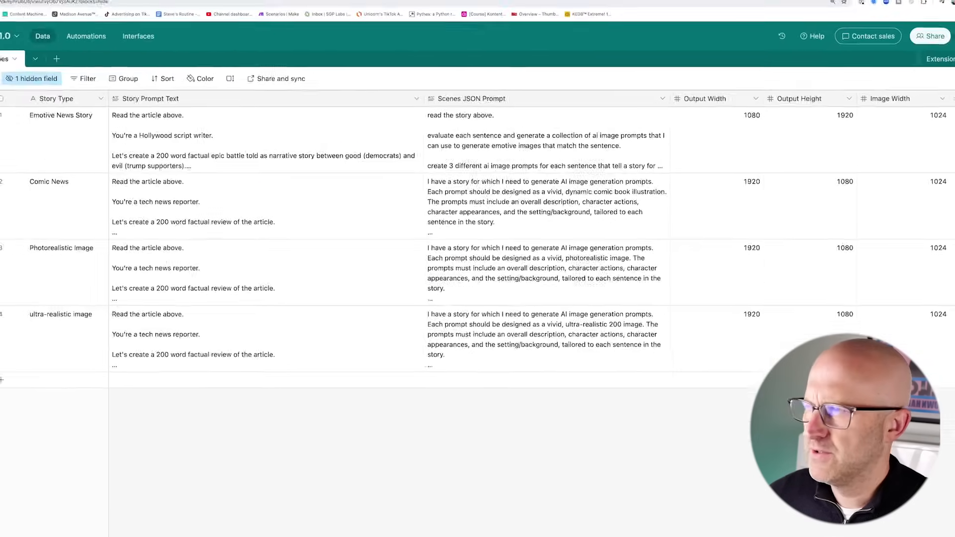
pyautogui.click(20, 75)
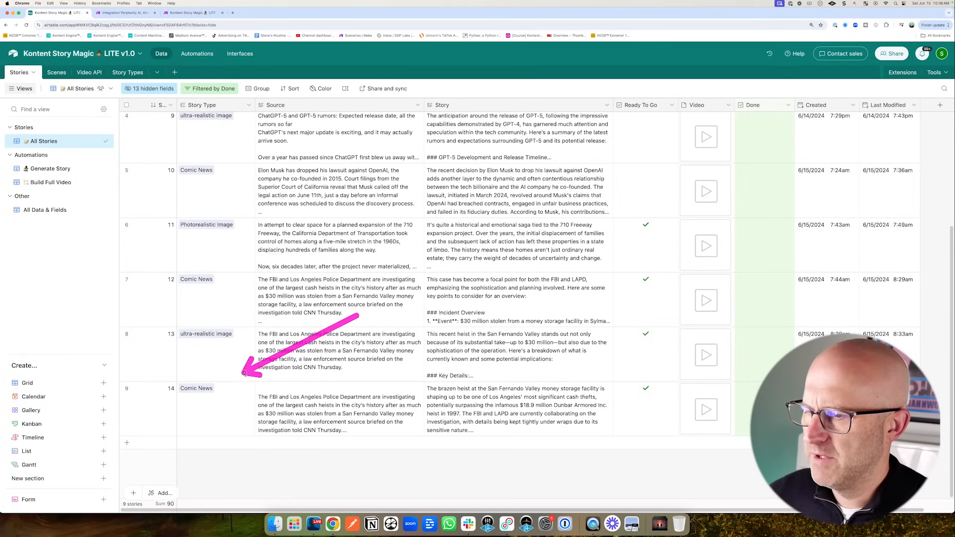
# - Add a new story record in Airtable with story type Comic News
pyautogui.click(188, 14)
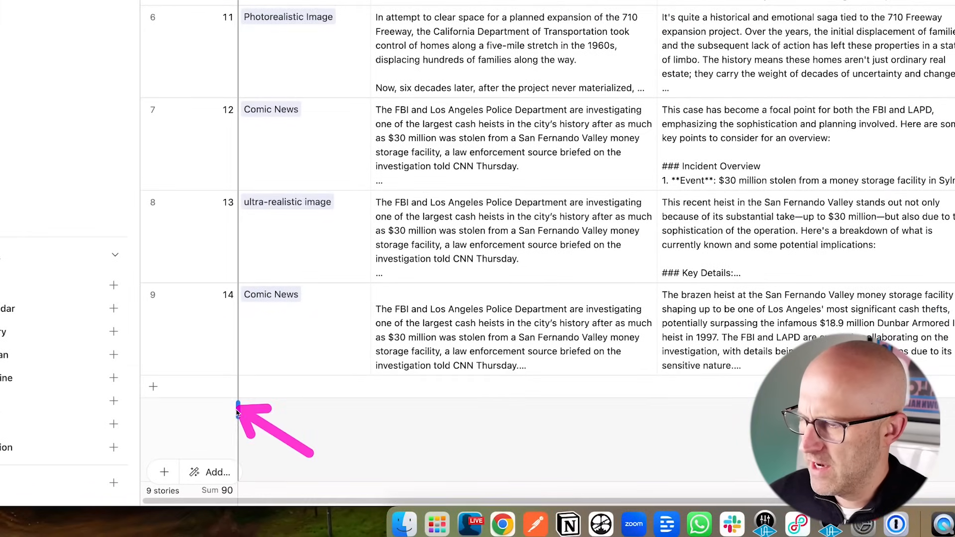
pyautogui.click(154, 390)
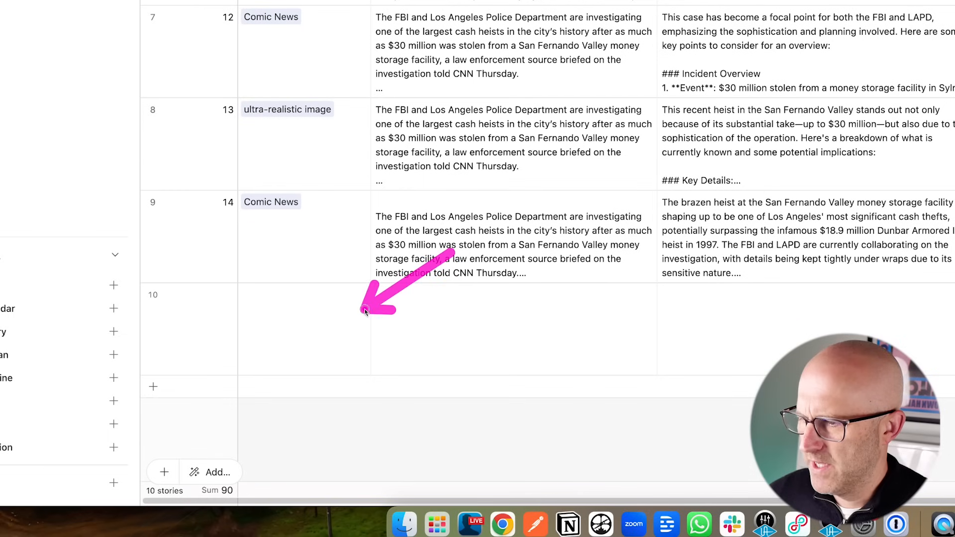
pyautogui.click(309, 322)
pyautogui.click(249, 295)
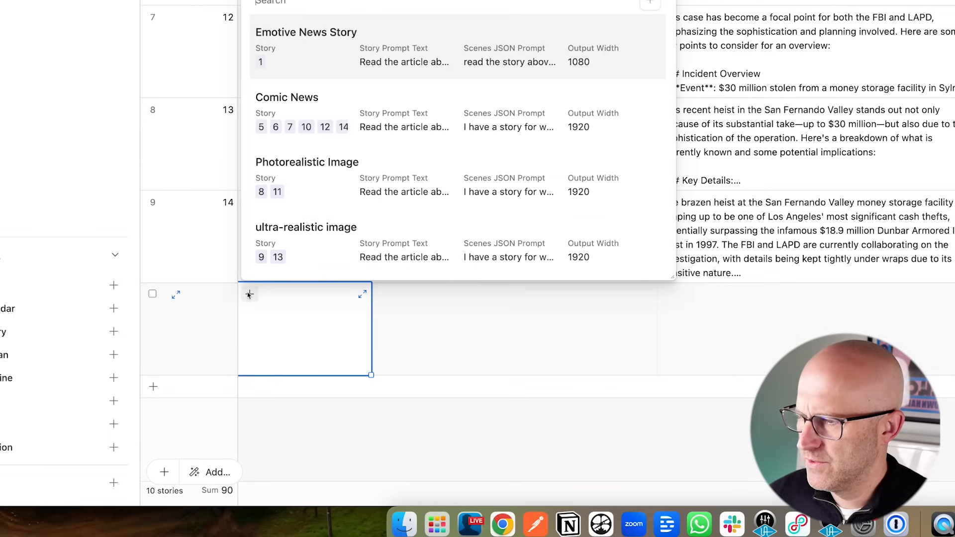
pyautogui.click(297, 102)
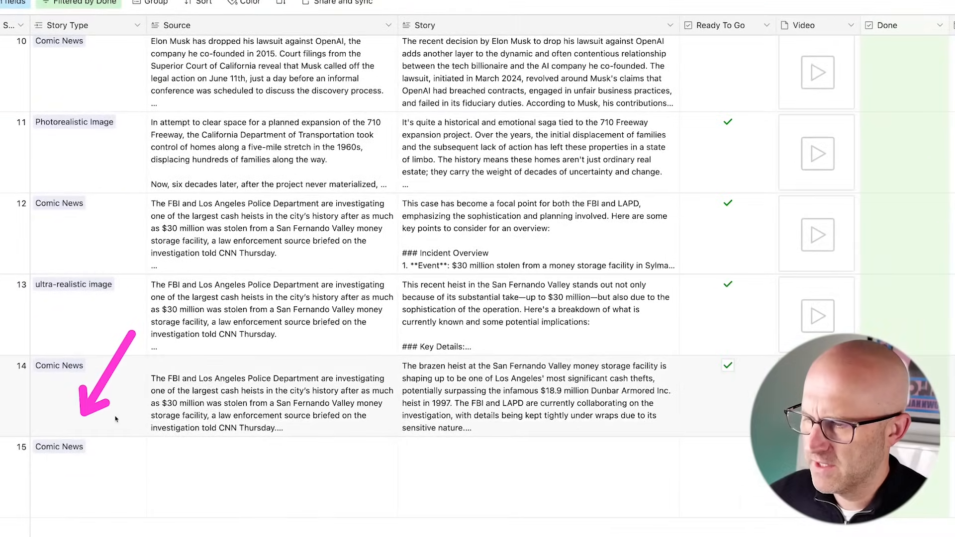
# - Copy story 14's heist article source text into the new story 15's Source field
pyautogui.click(205, 451)
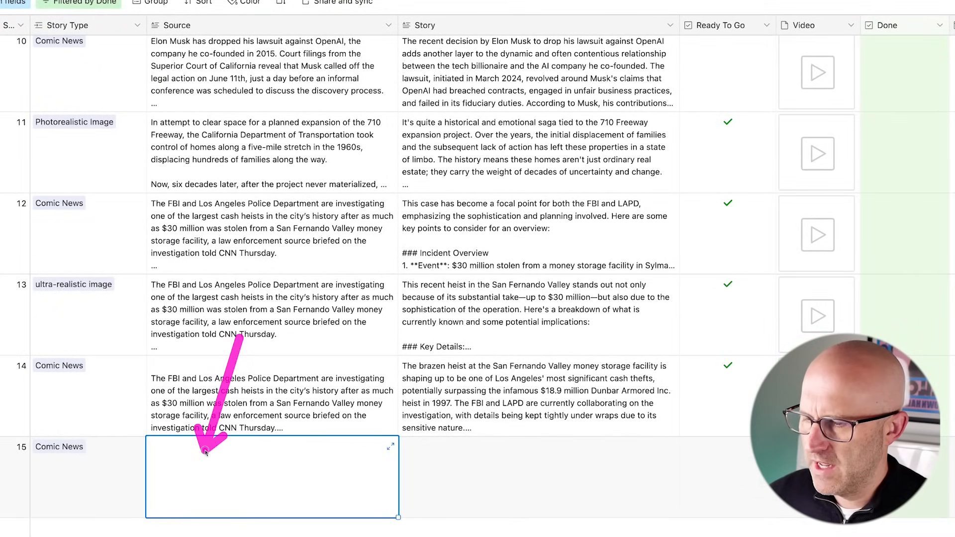
pyautogui.click(344, 363)
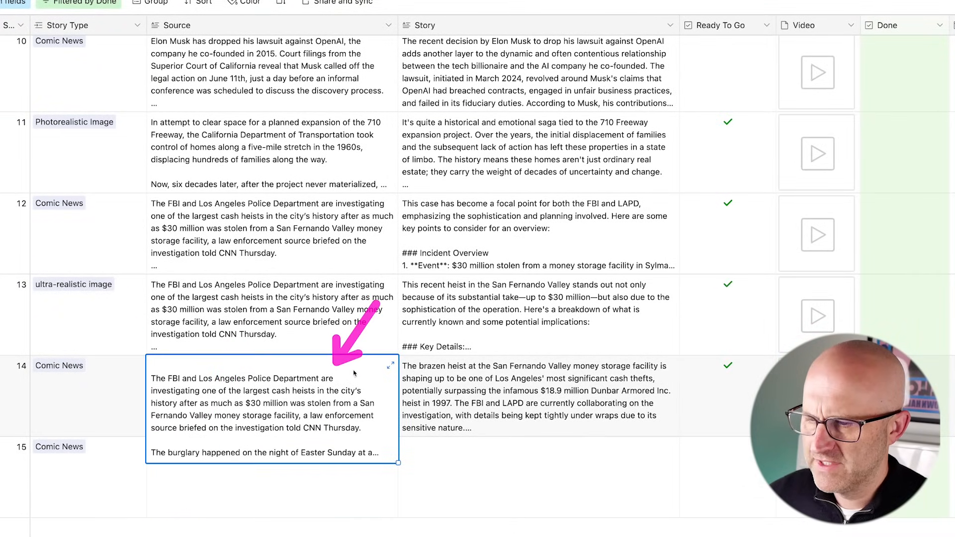
pyautogui.click(391, 365)
pyautogui.scroll(-6, 520, 407)
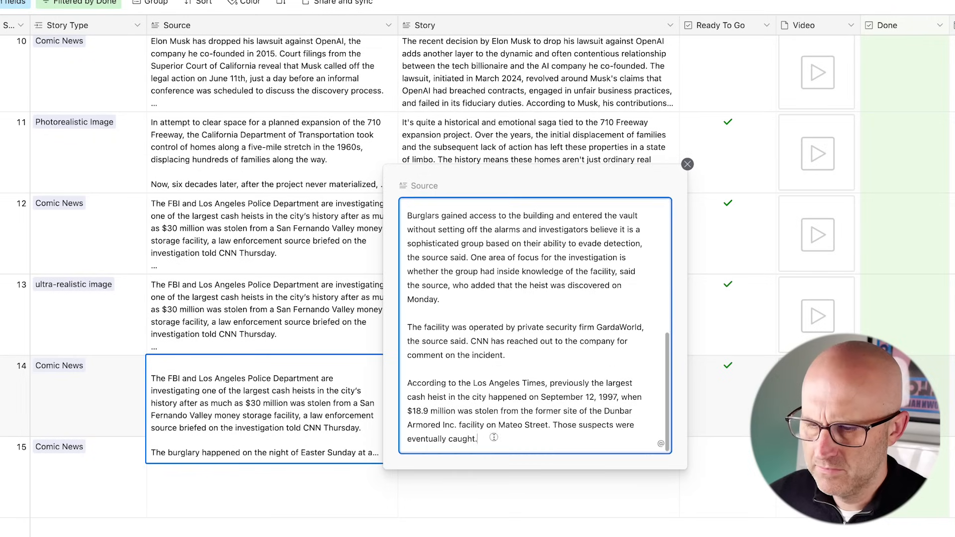
pyautogui.moveTo(494, 438); pyautogui.dragTo(409, 213)
pyautogui.rightClick(434, 245)
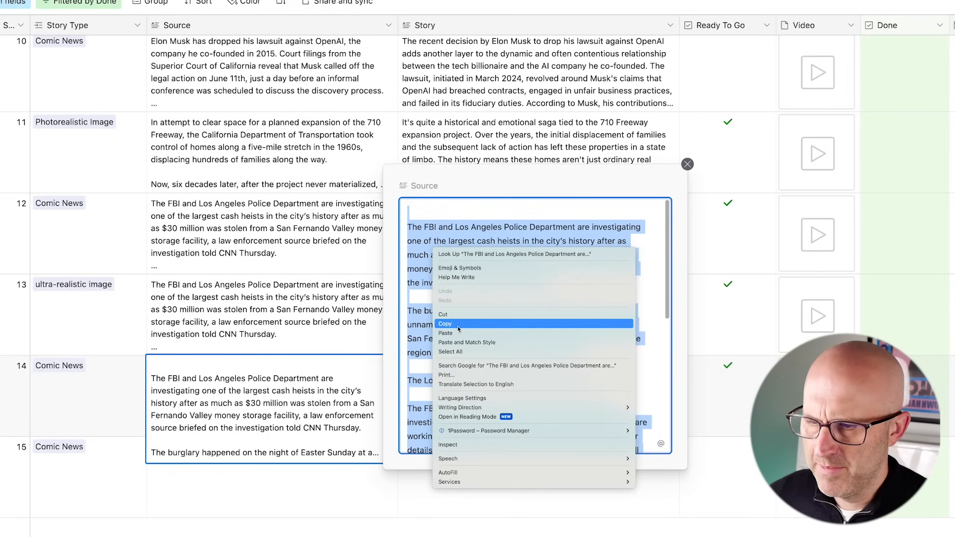
pyautogui.click(459, 328)
pyautogui.click(229, 486)
pyautogui.hotkey('ctrl', 'v')
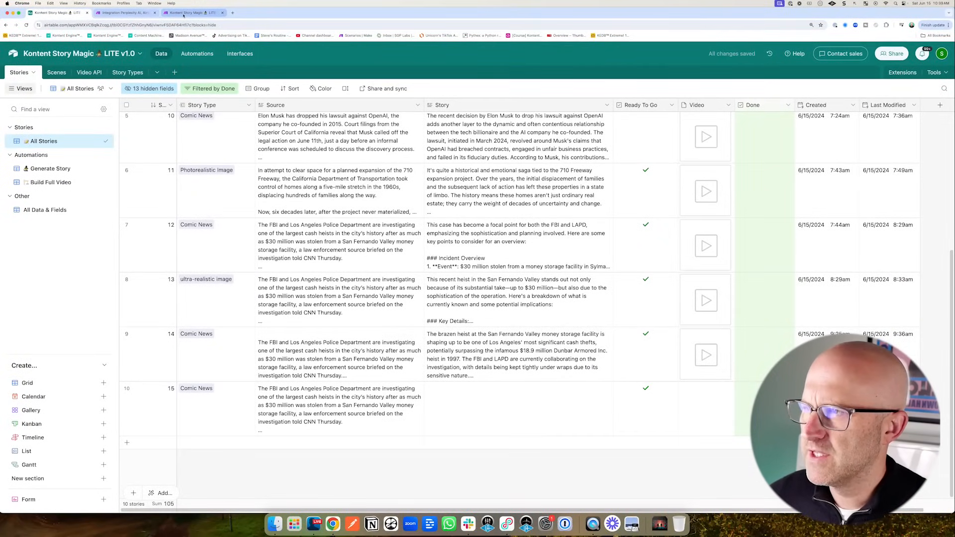
# - Switch to the Make scenario and pan across the Generate Story and Generate Scenes routes
pyautogui.click(184, 14)
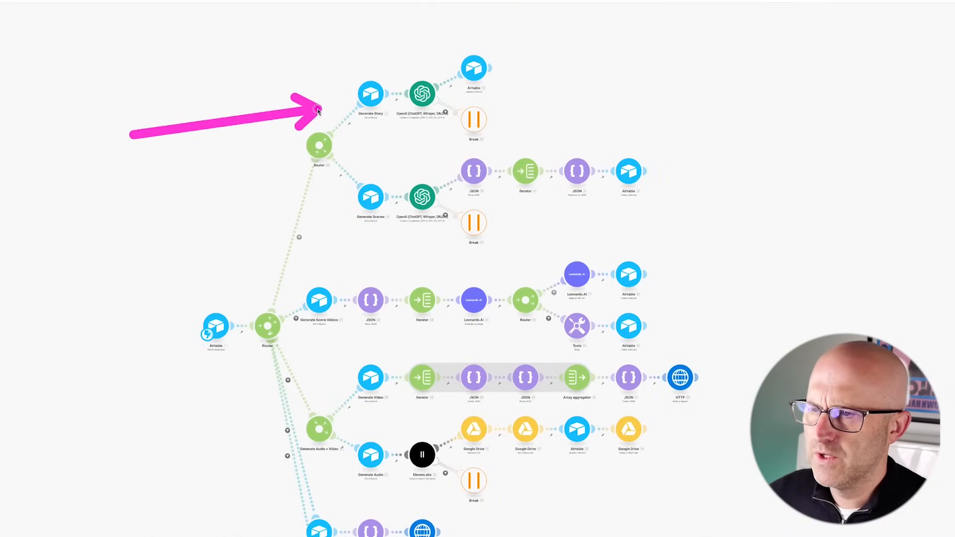
pyautogui.moveTo(328, 165)
pyautogui.mouseDown()
pyautogui.moveTo(355, 188)
pyautogui.moveTo(495, 144)
pyautogui.mouseUp()
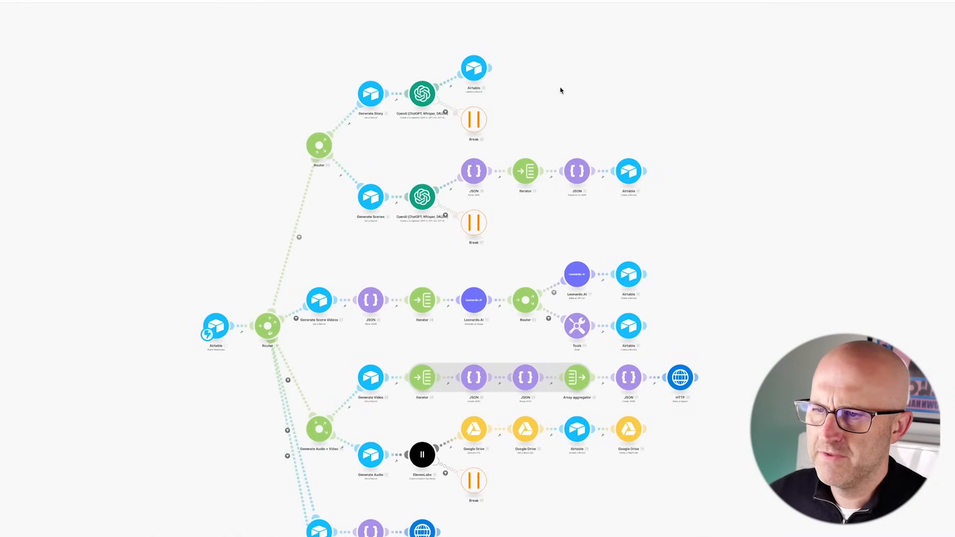
pyautogui.moveTo(546, 79)
pyautogui.mouseDown()
pyautogui.moveTo(533, 149)
pyautogui.moveTo(565, 144)
pyautogui.mouseUp()
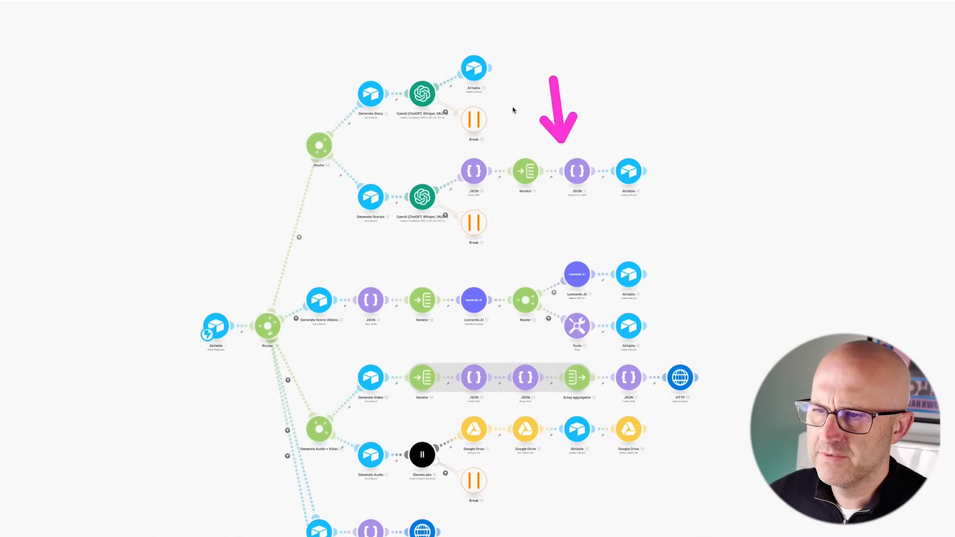
pyautogui.moveTo(471, 259); pyautogui.dragTo(471, 340)
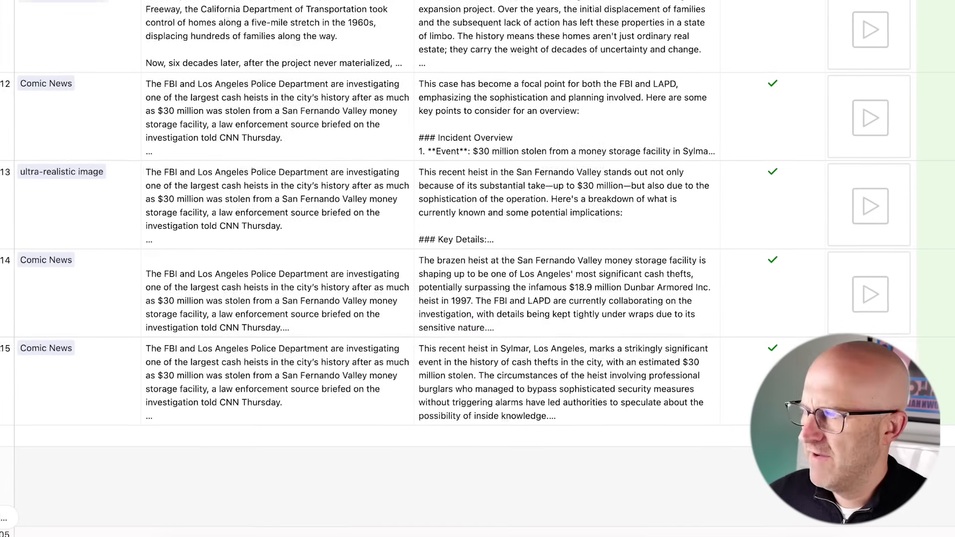
pyautogui.moveTo(49, 102); pyautogui.dragTo(18, 27)
# - Open the Scenes table and widen its scene number column
pyautogui.click(53, 74)
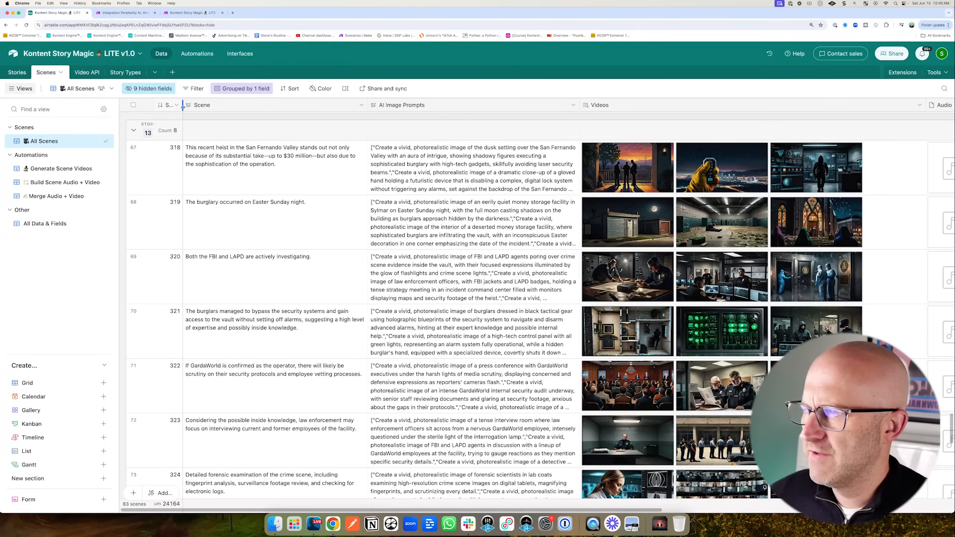
pyautogui.moveTo(182, 106); pyautogui.dragTo(198, 106)
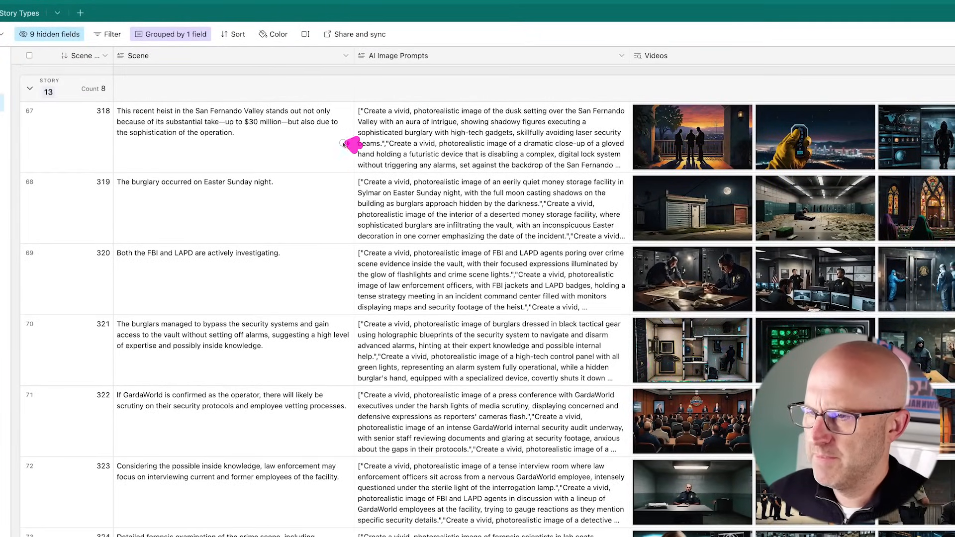
pyautogui.moveTo(343, 144)
pyautogui.mouseDown()
pyautogui.moveTo(221, 252)
pyautogui.moveTo(232, 365)
pyautogui.mouseUp()
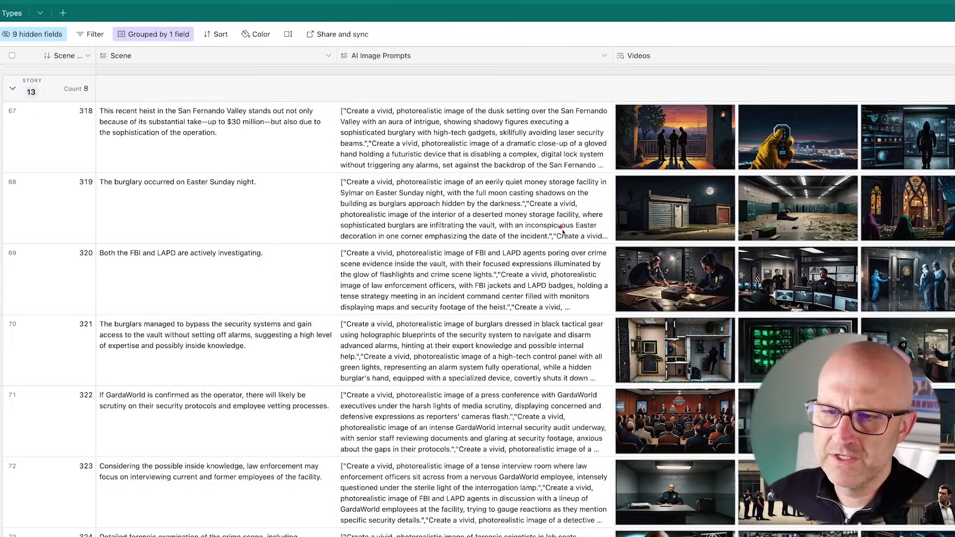
pyautogui.moveTo(563, 232); pyautogui.dragTo(616, 169)
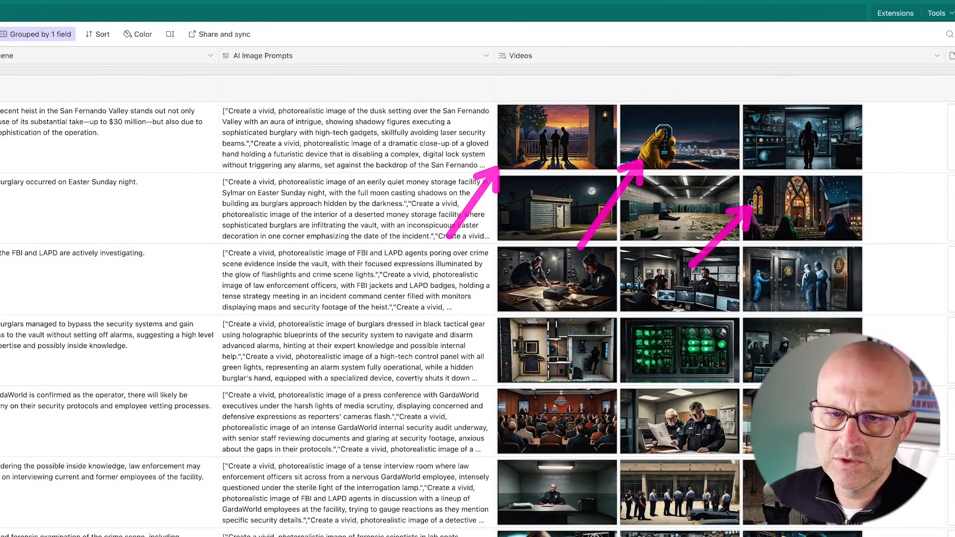
pyautogui.moveTo(752, 204); pyautogui.dragTo(747, 170)
pyautogui.scroll(-10, 729, 169)
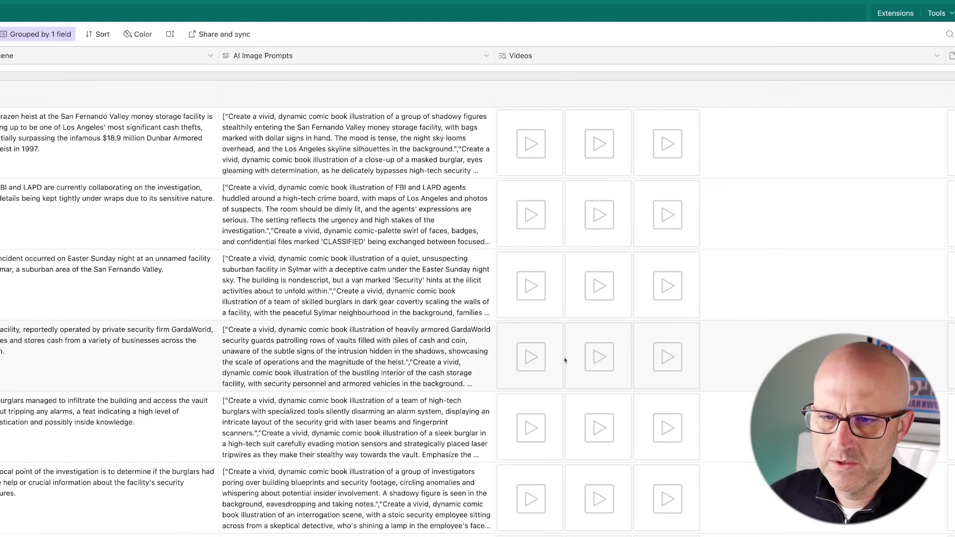
pyautogui.scroll(5, 564, 361)
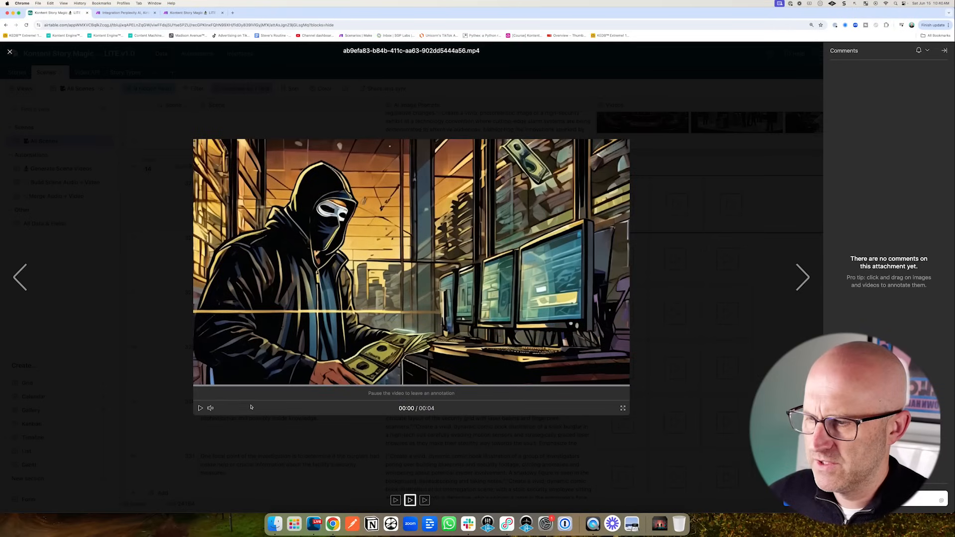
# - Play one scene's generated video clip, then close the viewer
pyautogui.click(199, 408)
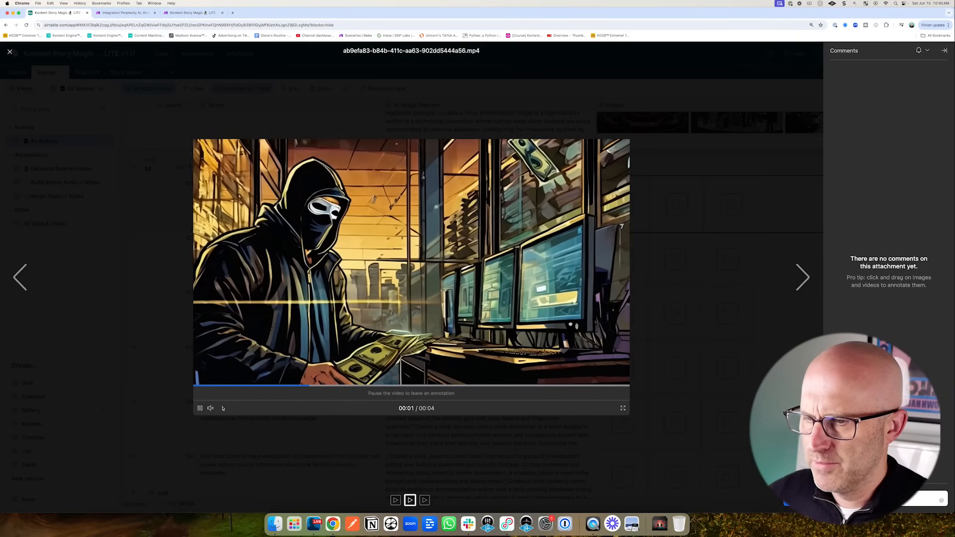
pyautogui.click(643, 362)
pyautogui.scroll(-5, 644, 363)
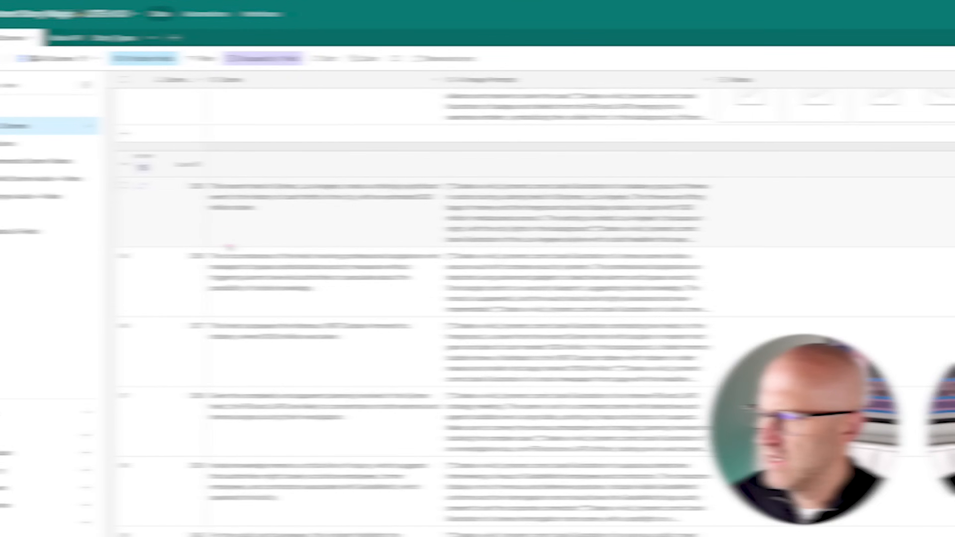
pyautogui.moveTo(271, 247); pyautogui.dragTo(212, 184)
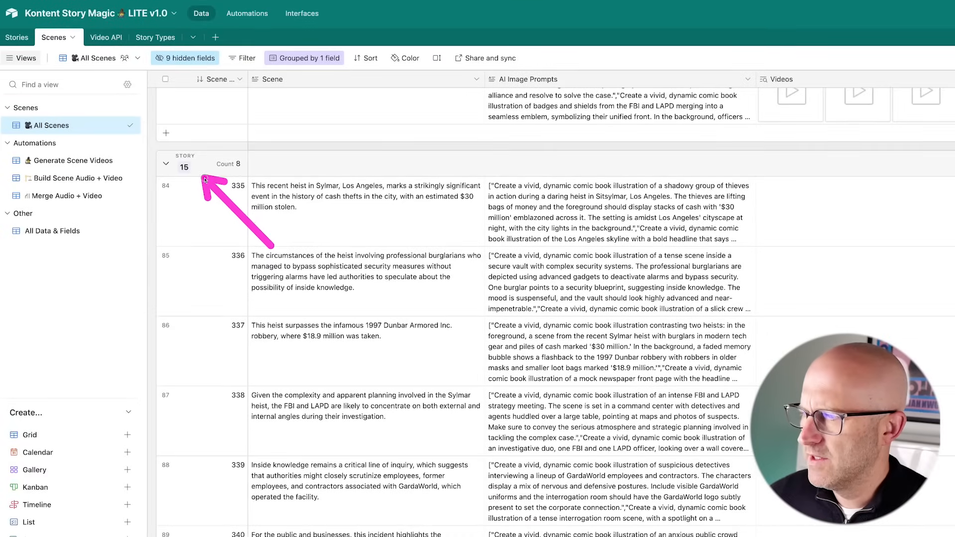
pyautogui.click(20, 39)
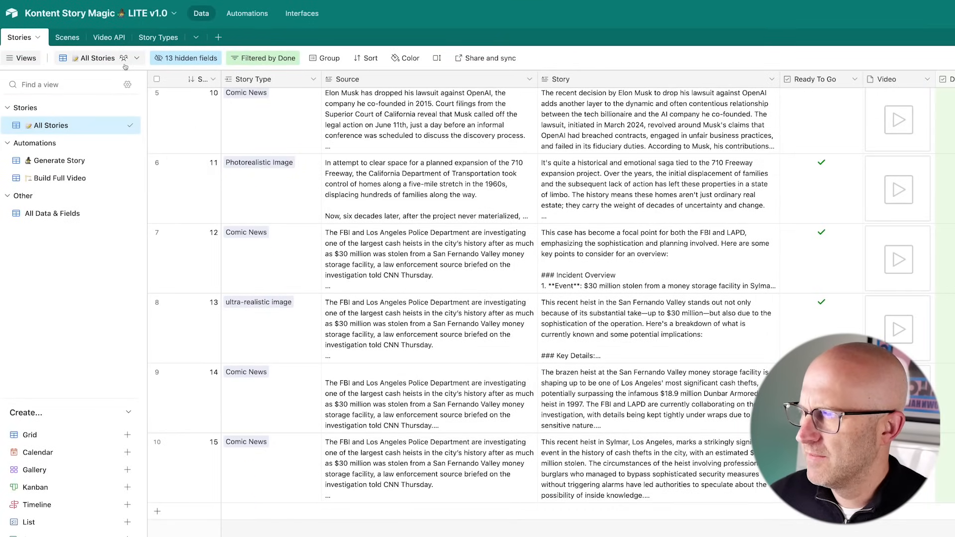
pyautogui.moveTo(206, 264)
pyautogui.mouseDown()
pyautogui.moveTo(268, 237)
pyautogui.moveTo(298, 306)
pyautogui.moveTo(311, 451)
pyautogui.moveTo(336, 507)
pyautogui.mouseUp()
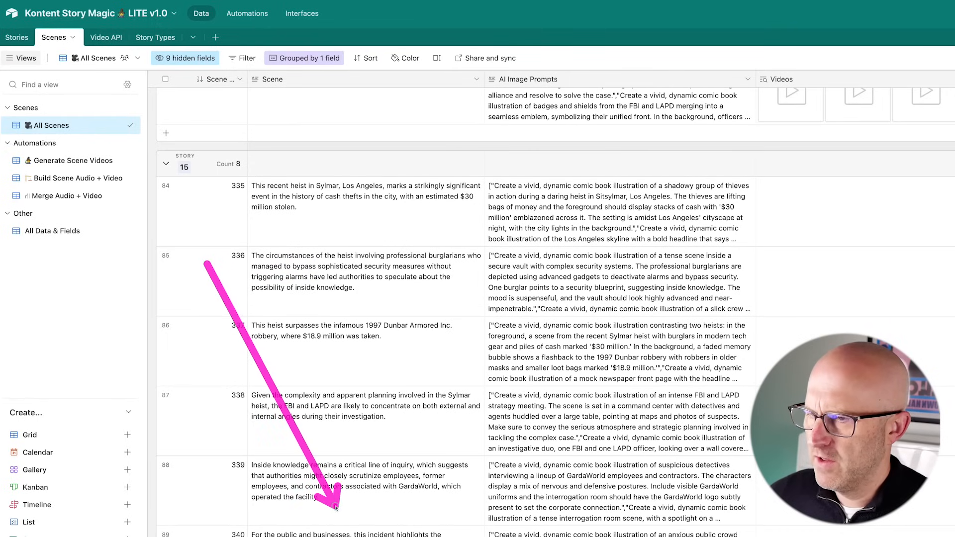
pyautogui.moveTo(471, 239)
pyautogui.mouseDown()
pyautogui.moveTo(503, 214)
pyautogui.moveTo(549, 218)
pyautogui.mouseUp()
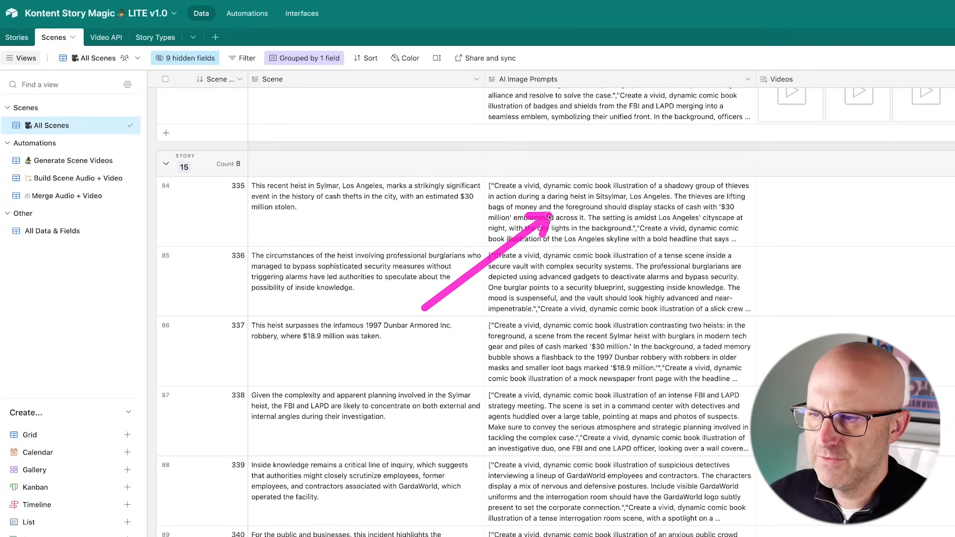
pyautogui.scroll(-5, 498, 299)
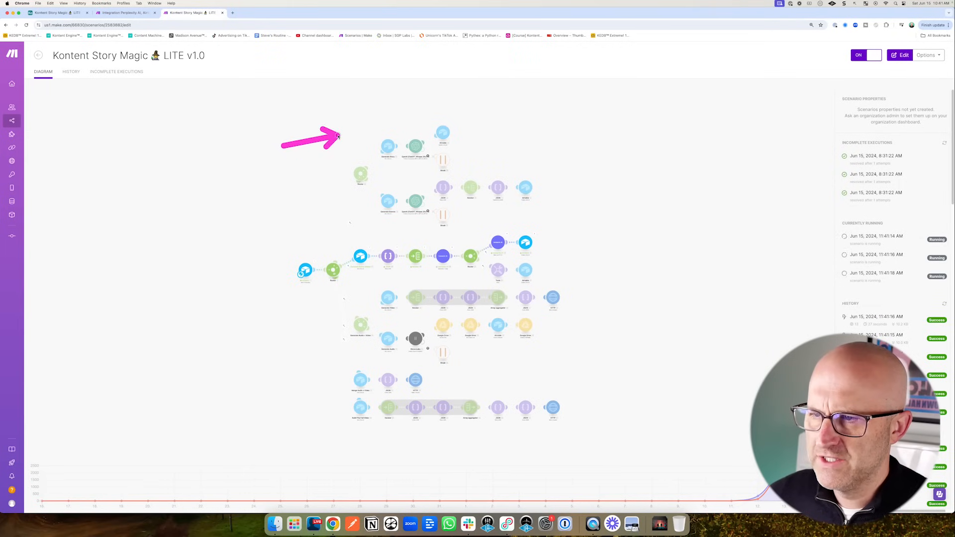
pyautogui.moveTo(339, 137); pyautogui.dragTo(359, 146)
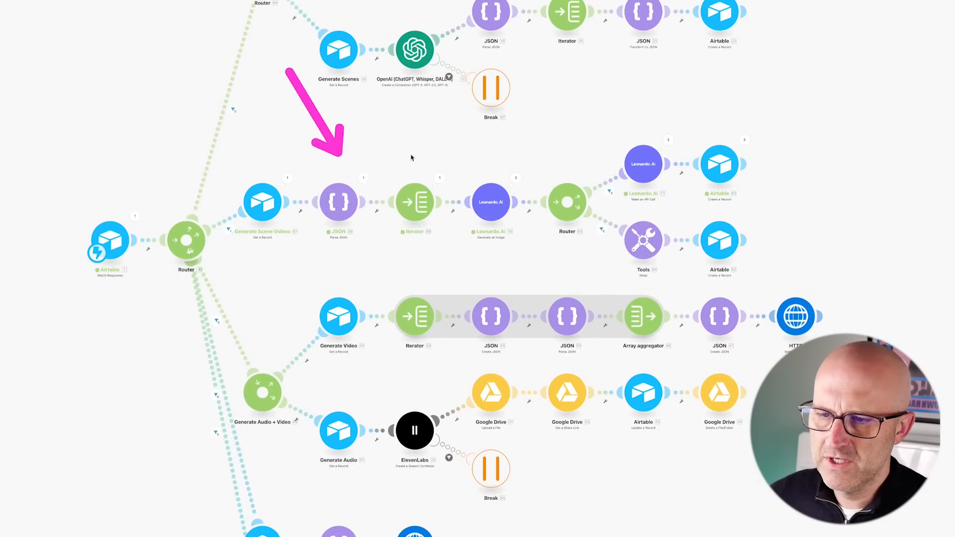
pyautogui.moveTo(556, 89)
pyautogui.mouseDown()
pyautogui.moveTo(533, 154)
pyautogui.moveTo(634, 122)
pyautogui.mouseUp()
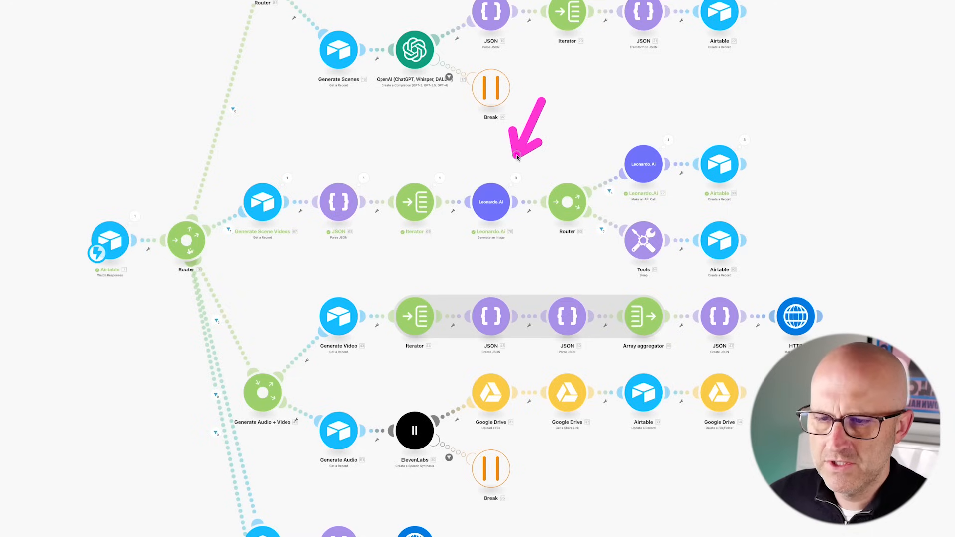
pyautogui.moveTo(517, 157); pyautogui.dragTo(601, 147)
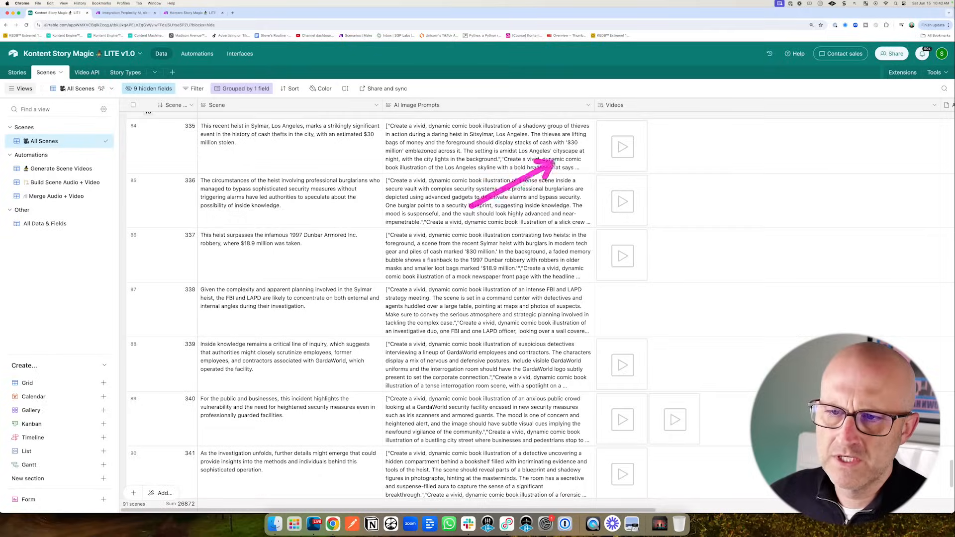
# - Zoom the Scenes grid out to reveal the Audio, Video and Audio+Video columns
pyautogui.moveTo(552, 161)
pyautogui.mouseDown()
pyautogui.moveTo(558, 151)
pyautogui.moveTo(579, 256)
pyautogui.mouseUp()
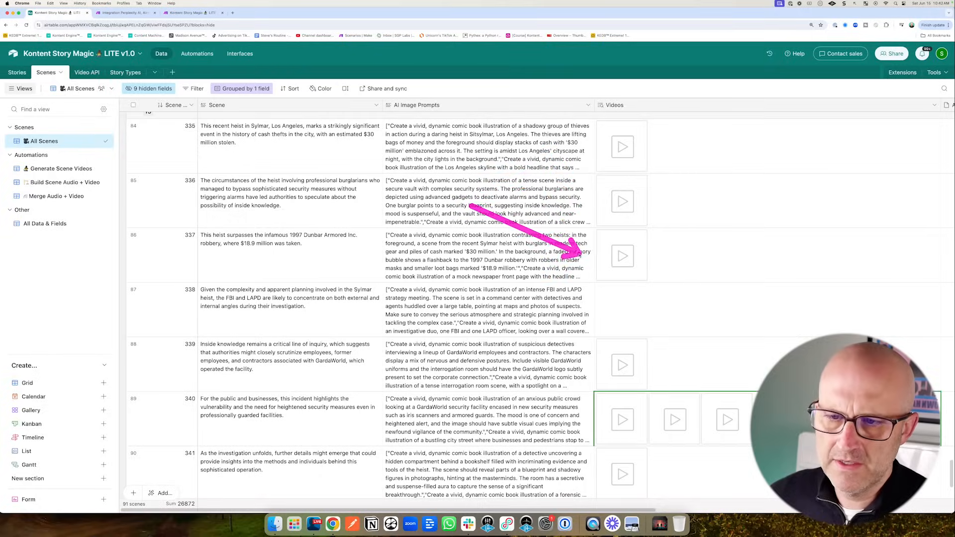
pyautogui.press('super+minus')
pyautogui.moveTo(487, 248); pyautogui.dragTo(459, 300)
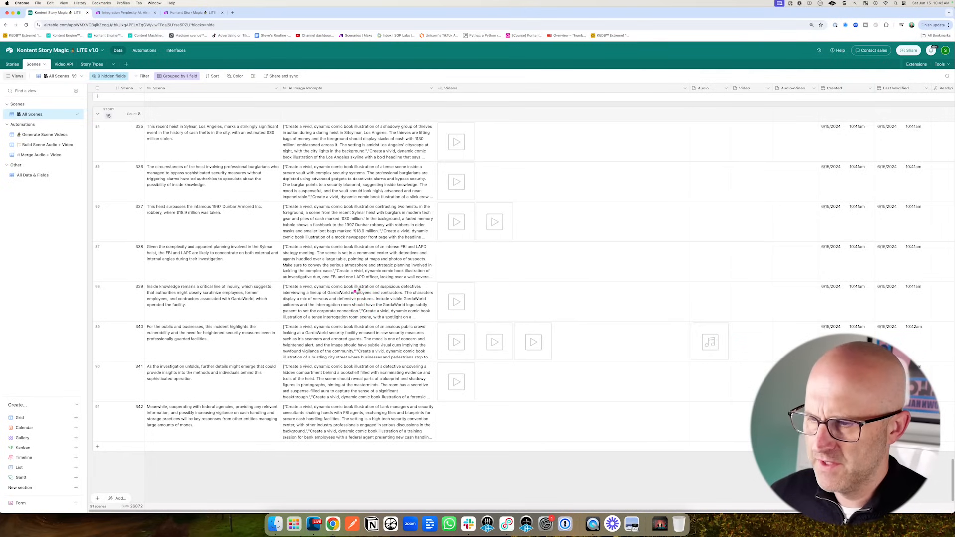
pyautogui.moveTo(365, 282); pyautogui.dragTo(339, 324)
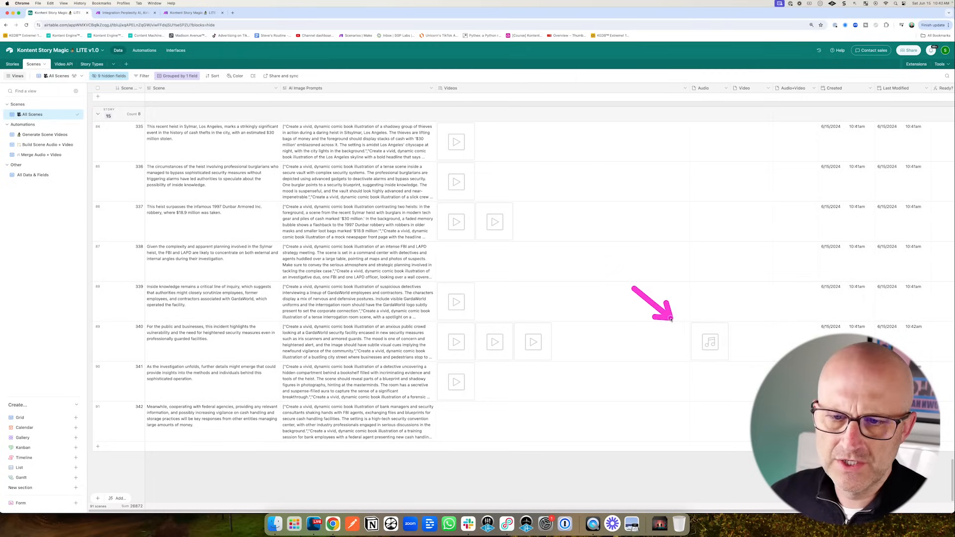
pyautogui.moveTo(680, 279); pyautogui.dragTo(731, 324)
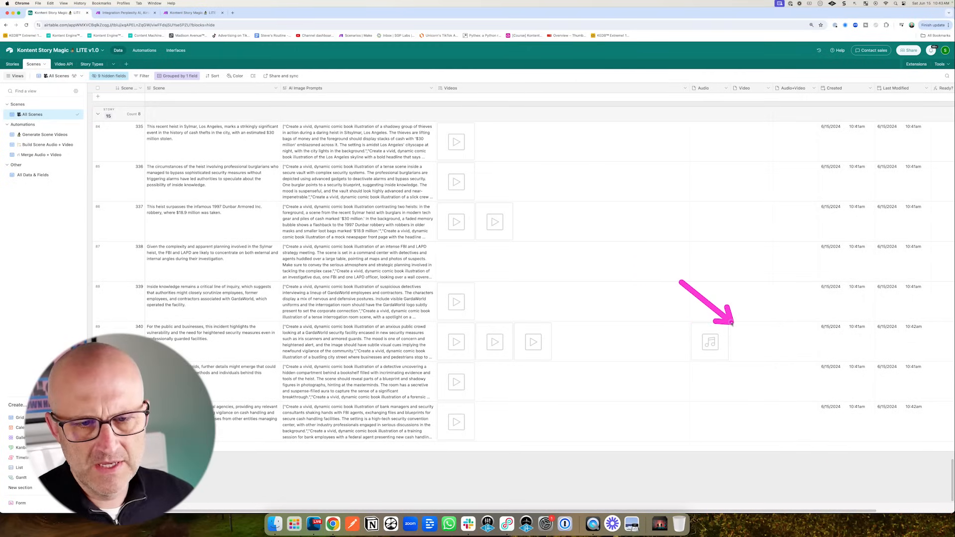
pyautogui.moveTo(498, 275)
pyautogui.mouseDown()
pyautogui.moveTo(453, 345)
pyautogui.moveTo(473, 324)
pyautogui.moveTo(529, 340)
pyautogui.mouseUp()
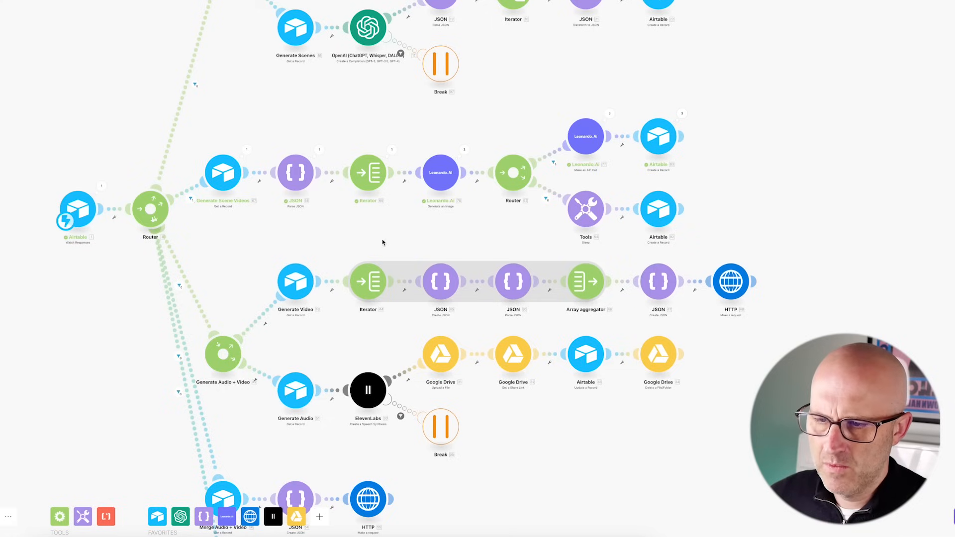
pyautogui.moveTo(382, 239); pyautogui.dragTo(439, 246)
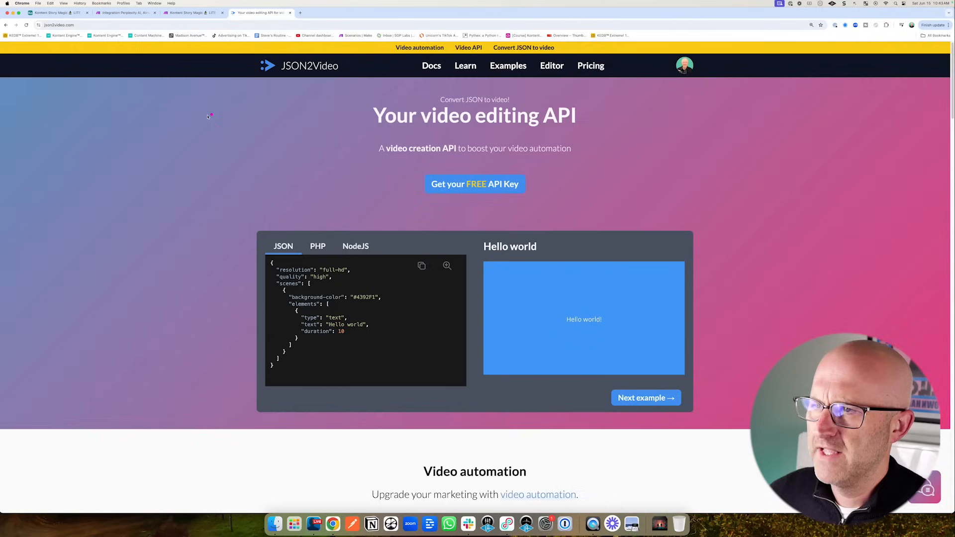
pyautogui.moveTo(196, 117); pyautogui.dragTo(245, 76)
pyautogui.moveTo(235, 273)
pyautogui.mouseDown()
pyautogui.moveTo(262, 345)
pyautogui.moveTo(319, 361)
pyautogui.moveTo(441, 332)
pyautogui.mouseUp()
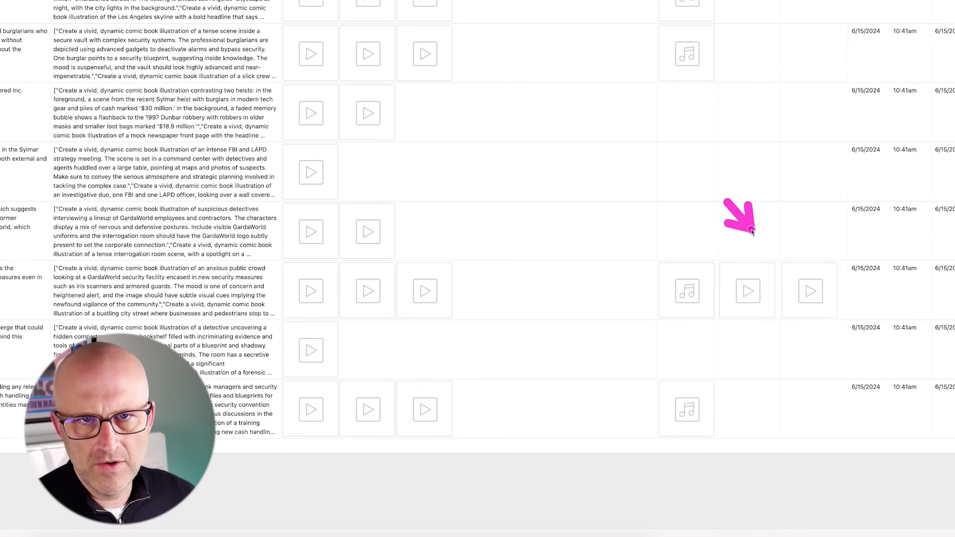
pyautogui.hscroll(-5, 79, 168)
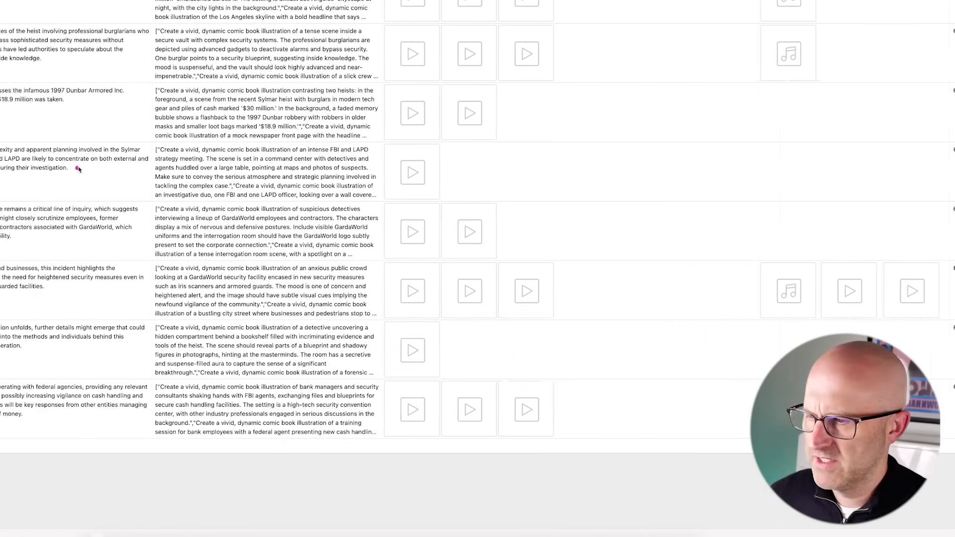
pyautogui.moveTo(216, 163)
pyautogui.mouseDown()
pyautogui.moveTo(184, 280)
pyautogui.moveTo(395, 280)
pyautogui.mouseUp()
pyautogui.moveTo(430, 102)
pyautogui.mouseDown()
pyautogui.moveTo(431, 128)
pyautogui.moveTo(626, 133)
pyautogui.moveTo(622, 171)
pyautogui.moveTo(653, 181)
pyautogui.moveTo(666, 243)
pyautogui.mouseUp()
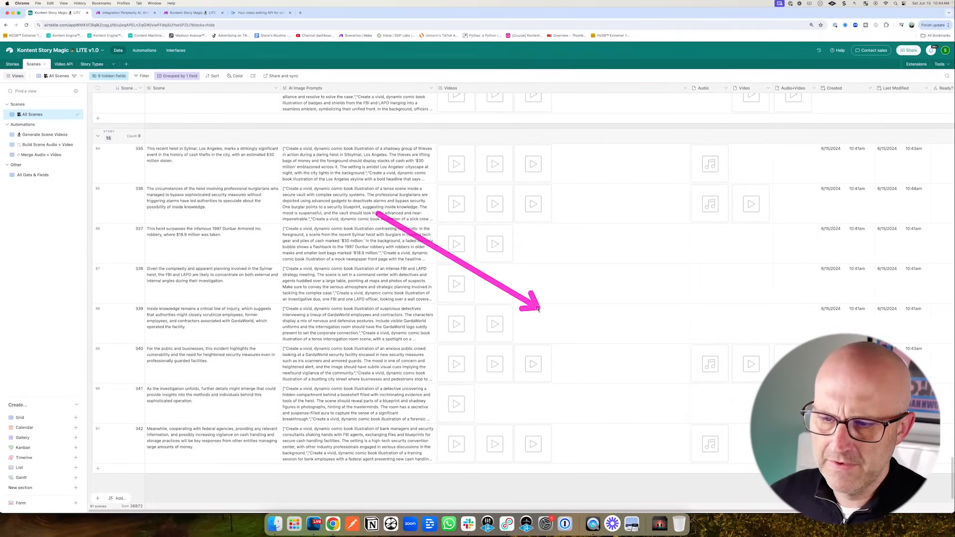
pyautogui.moveTo(538, 309)
pyautogui.mouseDown()
pyautogui.moveTo(479, 376)
pyautogui.moveTo(521, 403)
pyautogui.mouseUp()
pyautogui.moveTo(434, 205)
pyautogui.mouseDown()
pyautogui.moveTo(504, 214)
pyautogui.moveTo(513, 330)
pyautogui.mouseUp()
pyautogui.moveTo(633, 134); pyautogui.dragTo(705, 160)
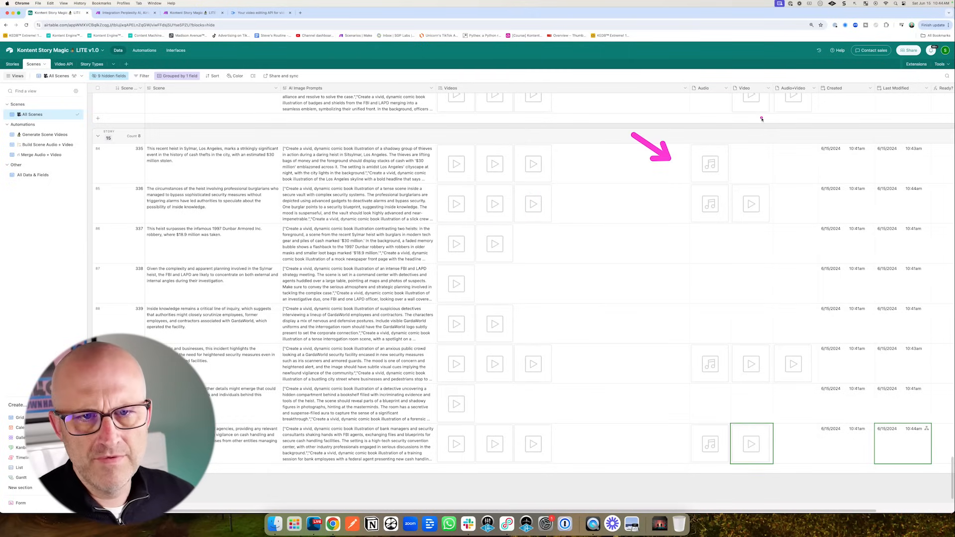
pyautogui.moveTo(744, 313); pyautogui.dragTo(771, 337)
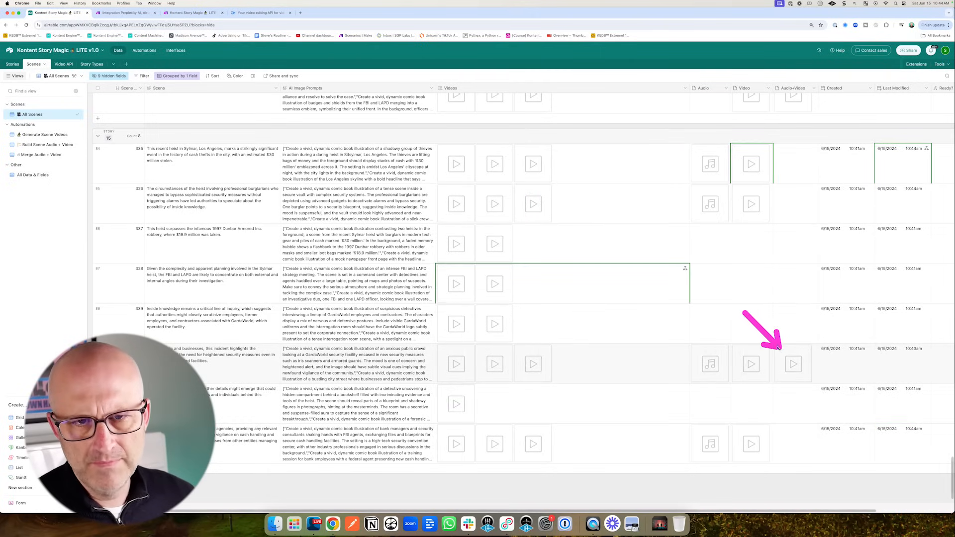
pyautogui.moveTo(687, 267)
pyautogui.mouseDown()
pyautogui.moveTo(750, 199)
pyautogui.moveTo(762, 170)
pyautogui.moveTo(774, 172)
pyautogui.moveTo(785, 201)
pyautogui.moveTo(793, 394)
pyautogui.mouseUp()
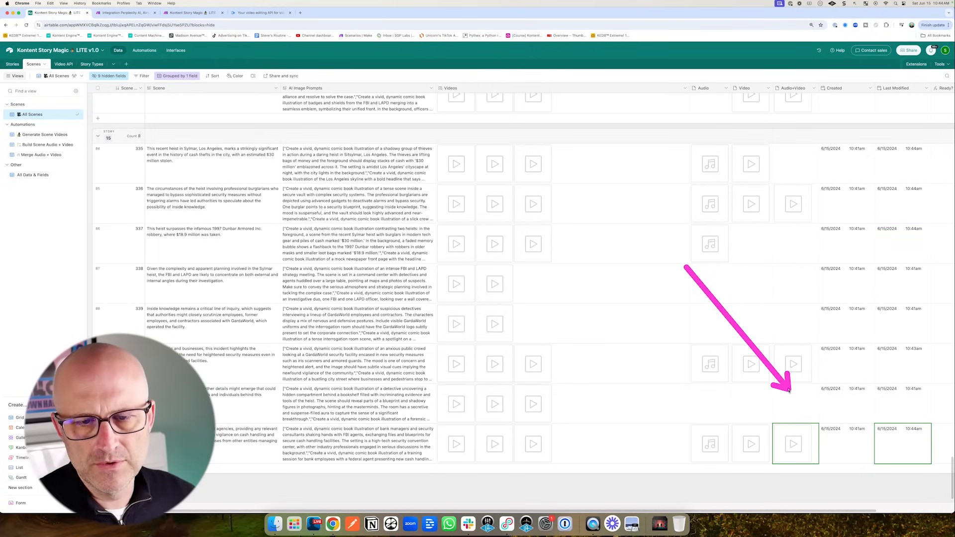
pyautogui.moveTo(879, 167)
pyautogui.mouseDown()
pyautogui.moveTo(795, 164)
pyautogui.moveTo(803, 432)
pyautogui.mouseUp()
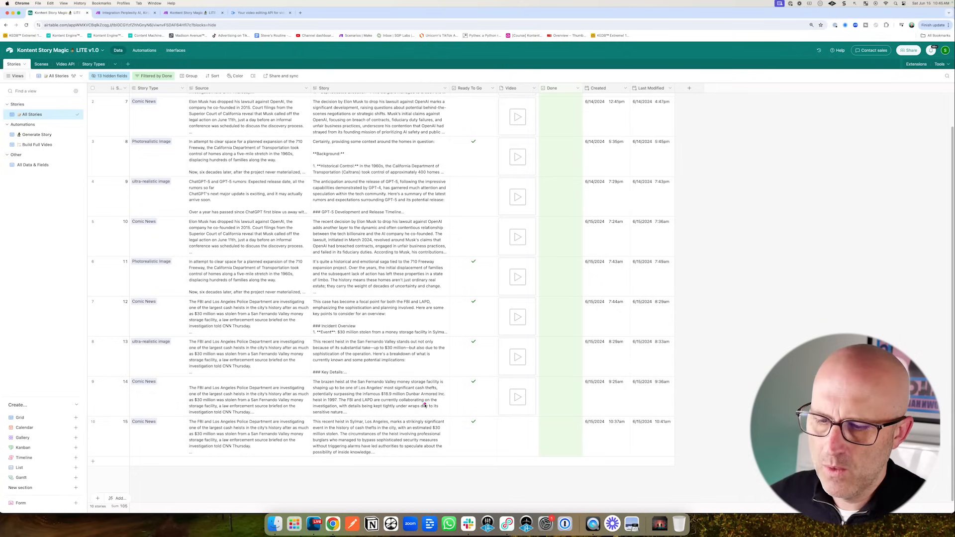
pyautogui.moveTo(434, 407); pyautogui.dragTo(501, 432)
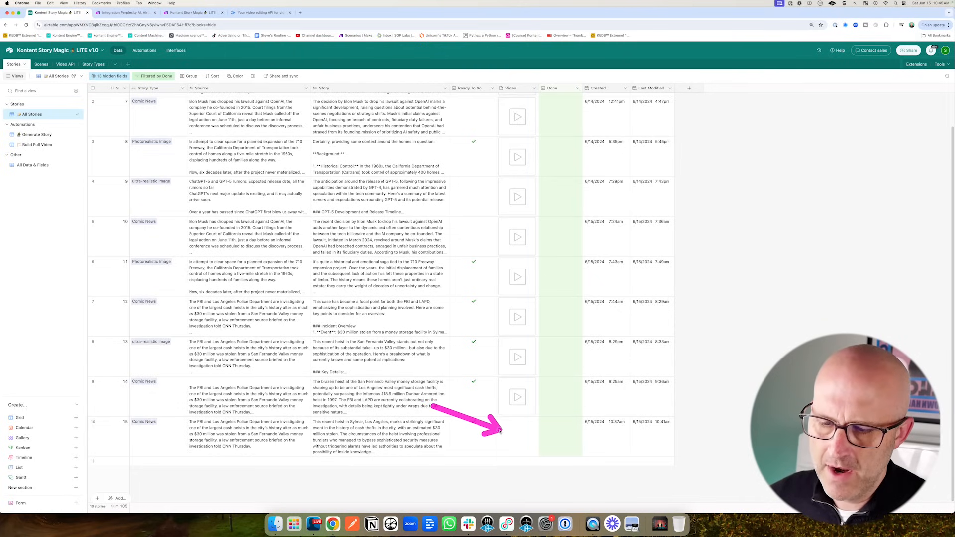
pyautogui.moveTo(649, 303); pyautogui.dragTo(778, 402)
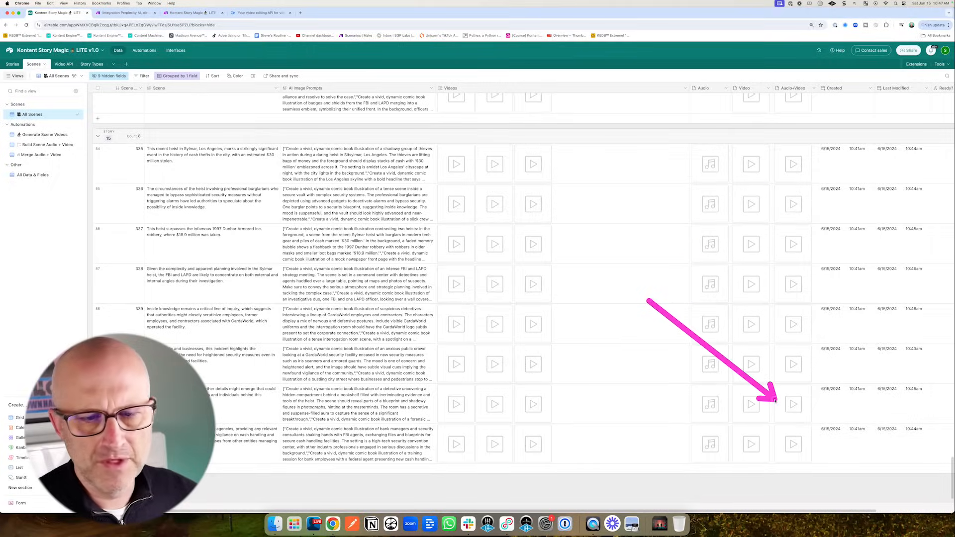
pyautogui.click(196, 14)
# - Open the June 15 run log and pan to the final video-building branch
pyautogui.click(869, 278)
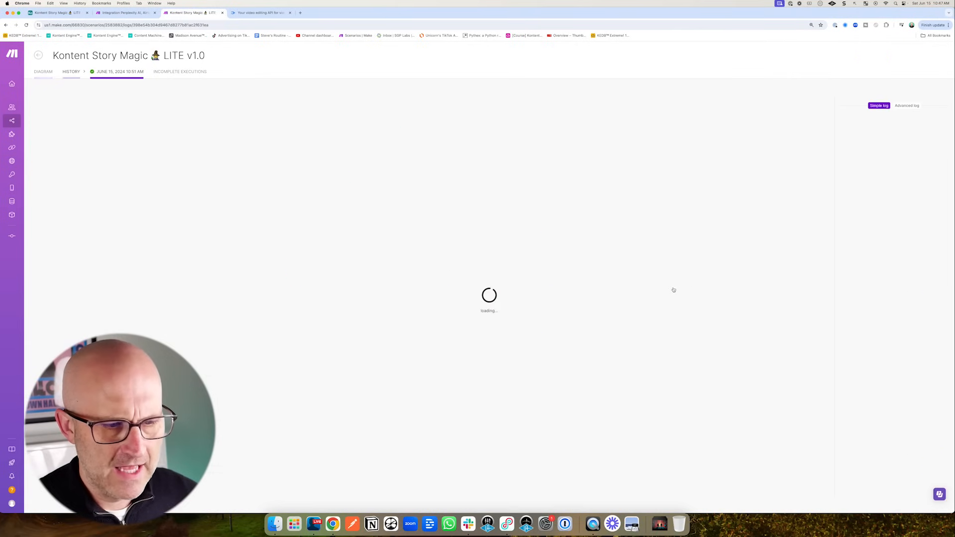
pyautogui.moveTo(331, 332)
pyautogui.mouseDown()
pyautogui.moveTo(342, 422)
pyautogui.moveTo(381, 431)
pyautogui.moveTo(434, 401)
pyautogui.moveTo(577, 404)
pyautogui.mouseUp()
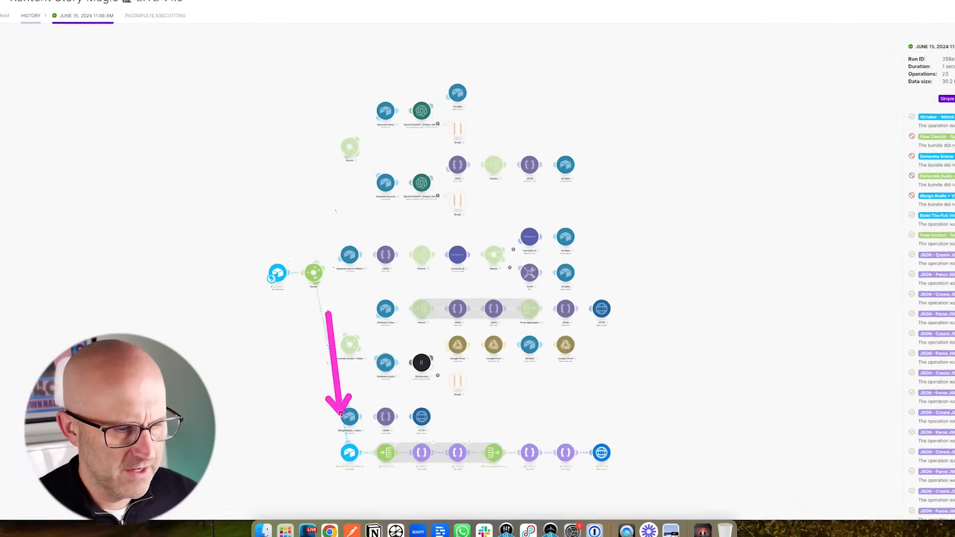
pyautogui.moveTo(807, 373); pyautogui.dragTo(838, 210)
pyautogui.moveTo(887, 119); pyautogui.dragTo(832, 238)
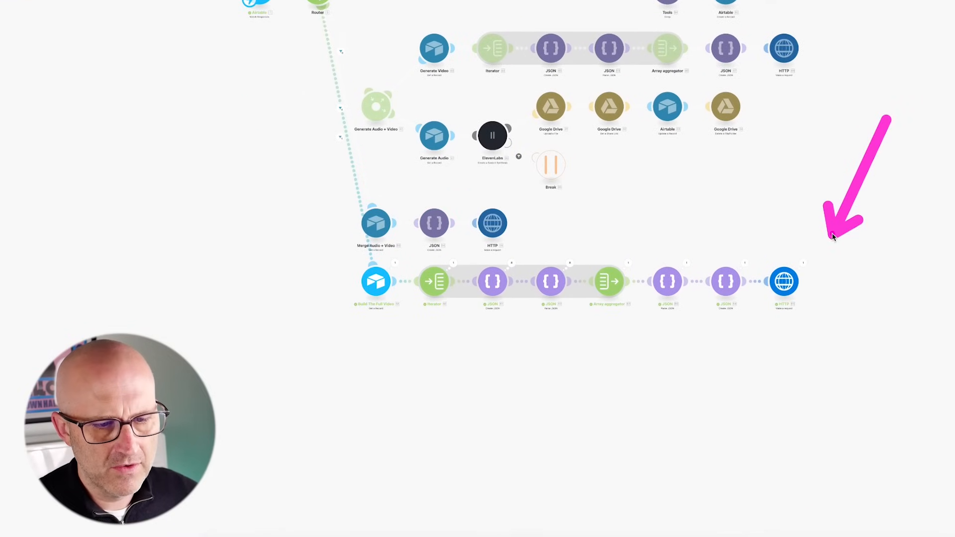
pyautogui.moveTo(199, 126); pyautogui.dragTo(251, 79)
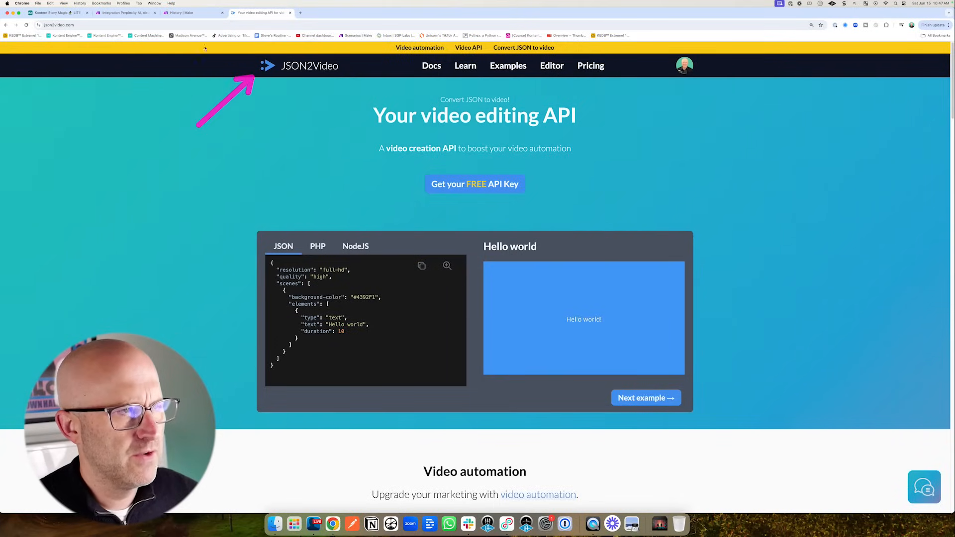
# - Return to the Kontent Story Magic Airtable base's Stories grid
pyautogui.click(58, 14)
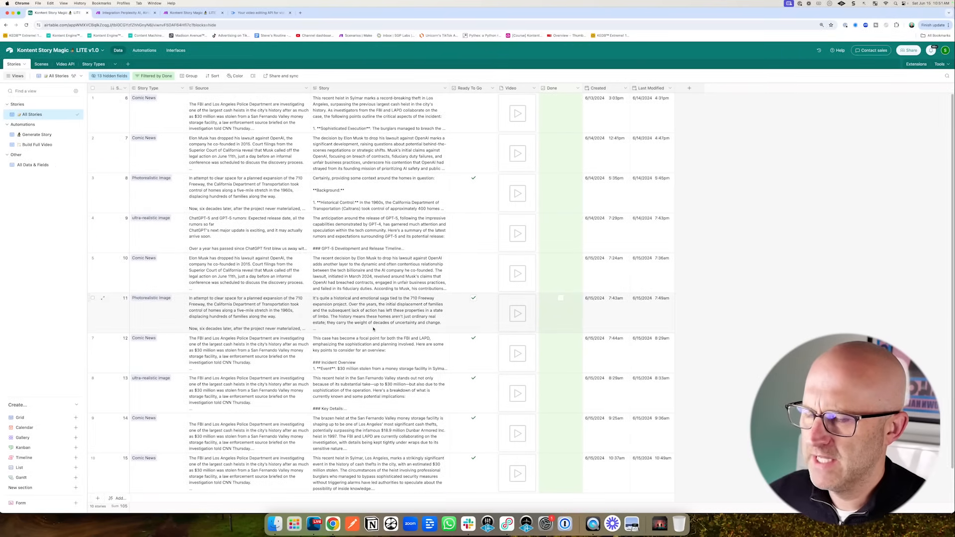
# - Scroll through the Stories grid, then switch over to the Make scenario editor
pyautogui.scroll(-1, 373, 329)
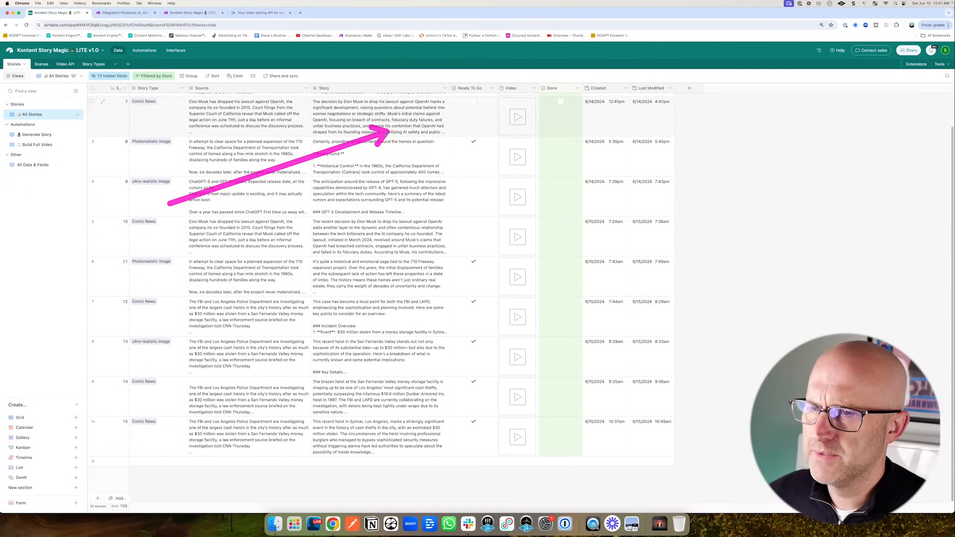
pyautogui.press('super+3')
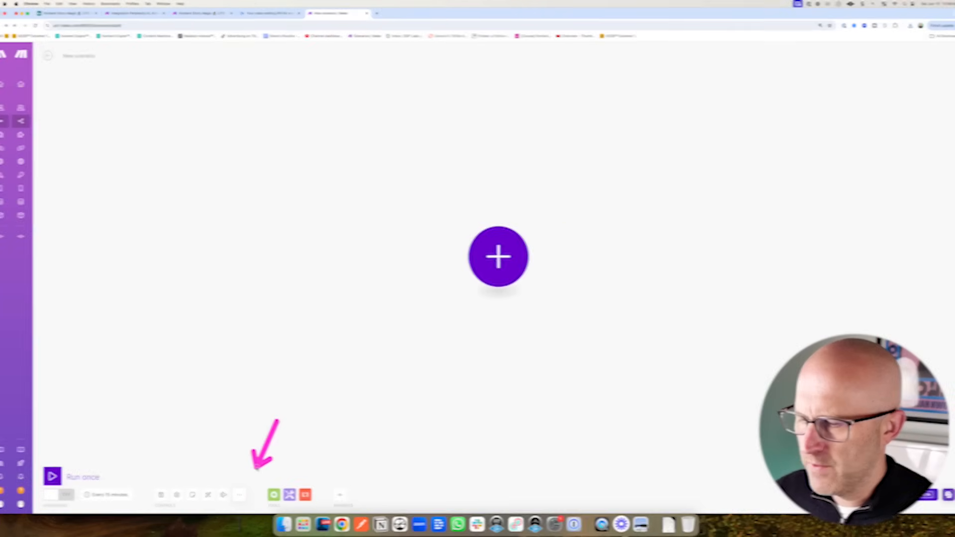
# - Import blueprint.json from the Downloads folder into the new Make scenario and save
pyautogui.click(205, 469)
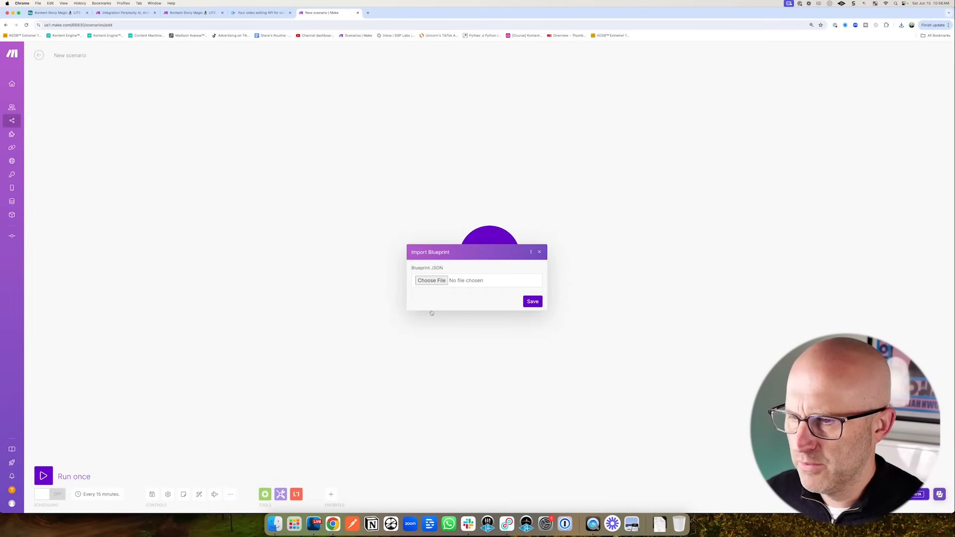
pyautogui.click(440, 282)
pyautogui.doubleClick(306, 209)
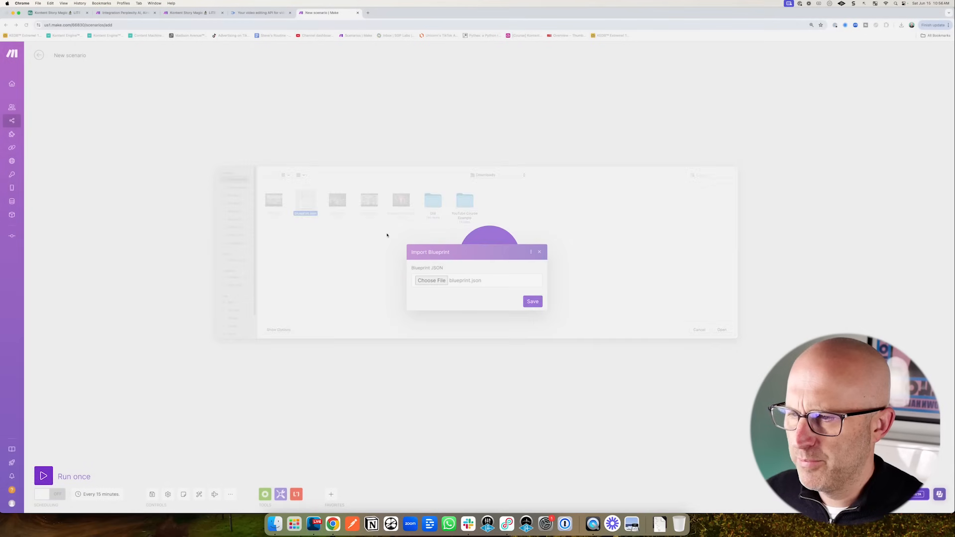
pyautogui.click(531, 301)
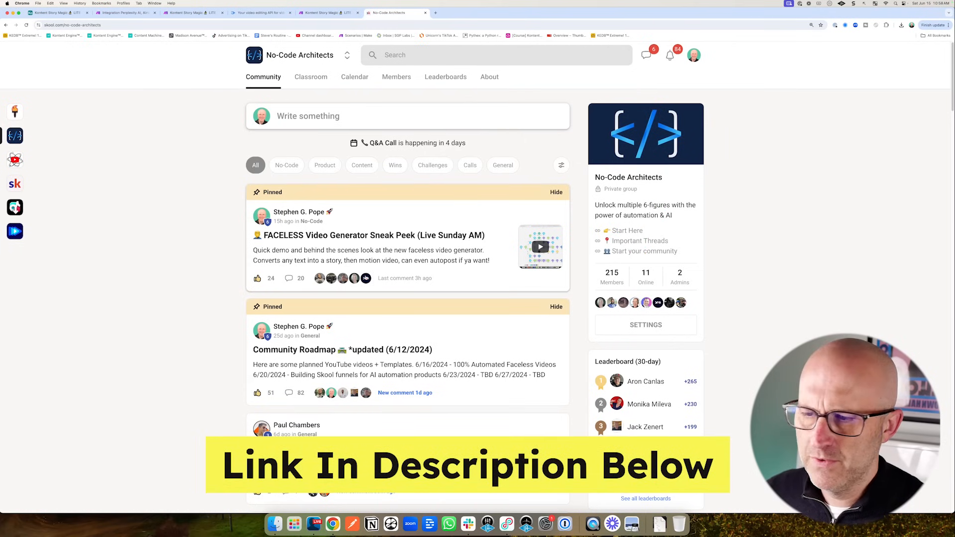
# - Scroll the No-Code Architects feed and open the Classroom's Template Library course
pyautogui.scroll(-5, 367, 274)
pyautogui.scroll(-2, 367, 274)
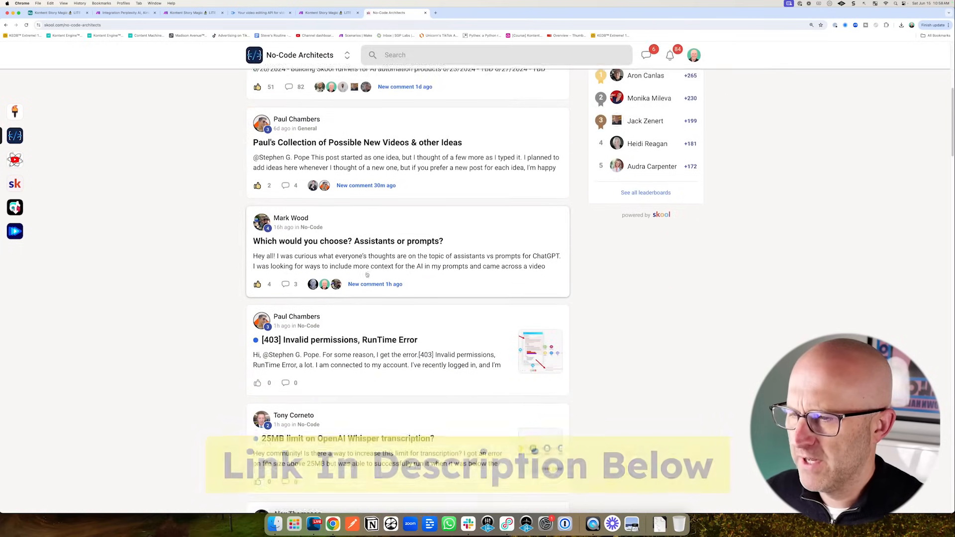
pyautogui.scroll(10, 369, 234)
pyautogui.click(311, 76)
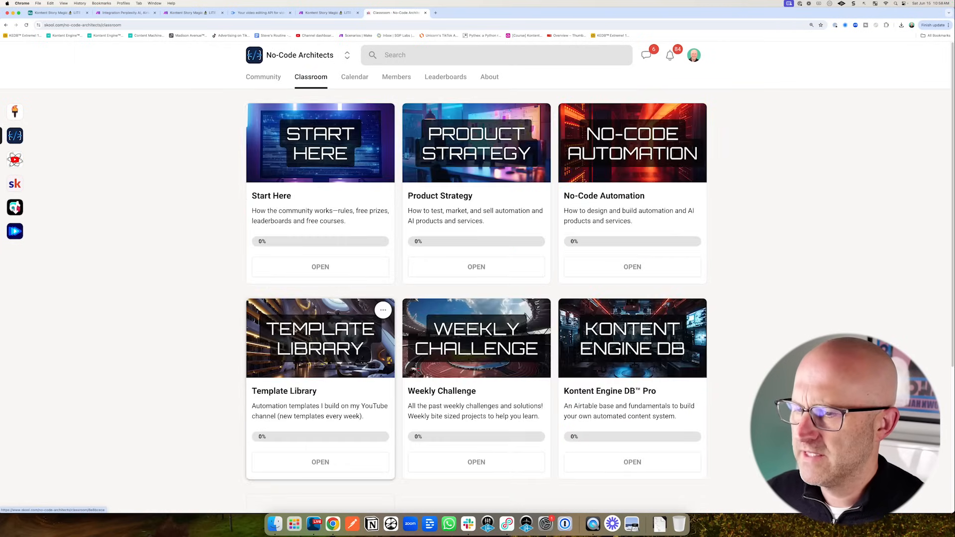
pyautogui.click(324, 366)
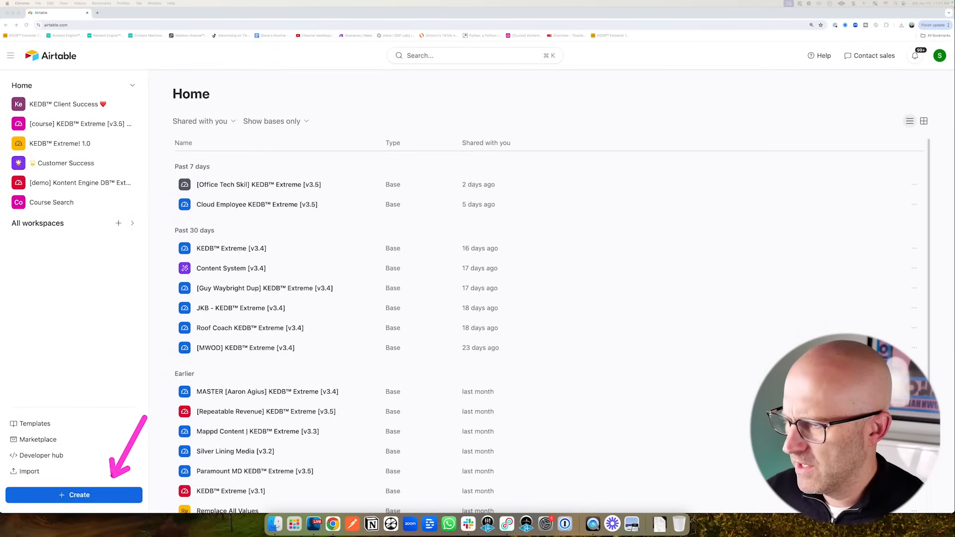
# - Create a new base from scratch and delete its Status and Assignee fields
pyautogui.click(79, 495)
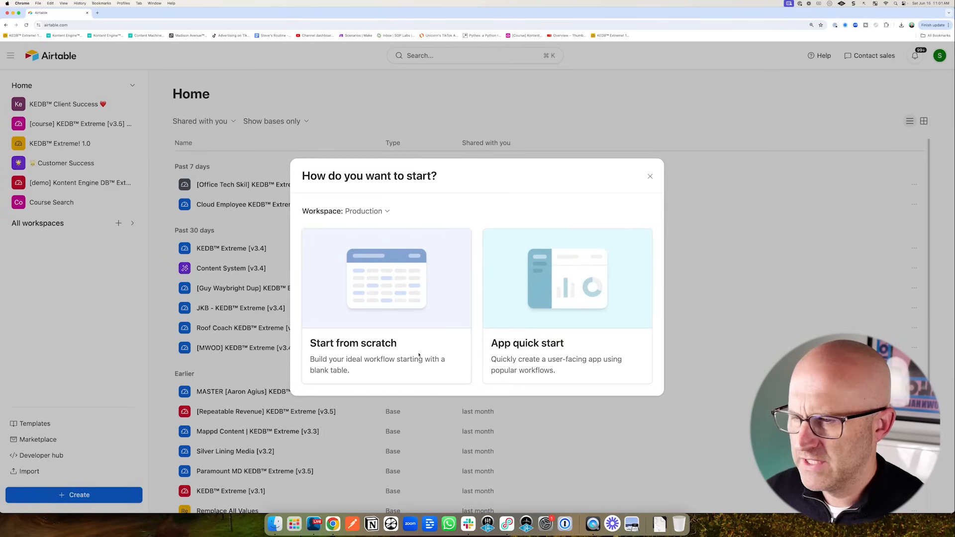
pyautogui.click(373, 346)
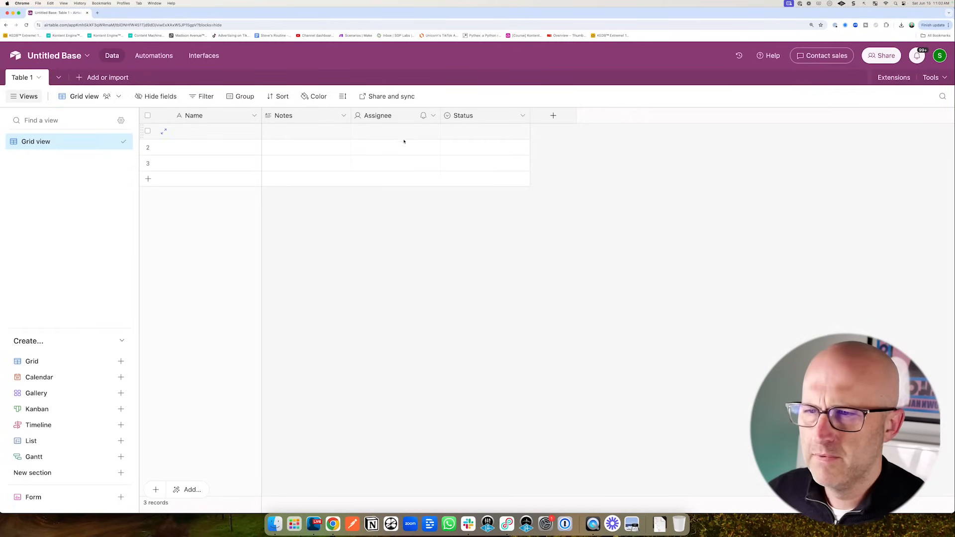
pyautogui.click(522, 115)
pyautogui.click(488, 405)
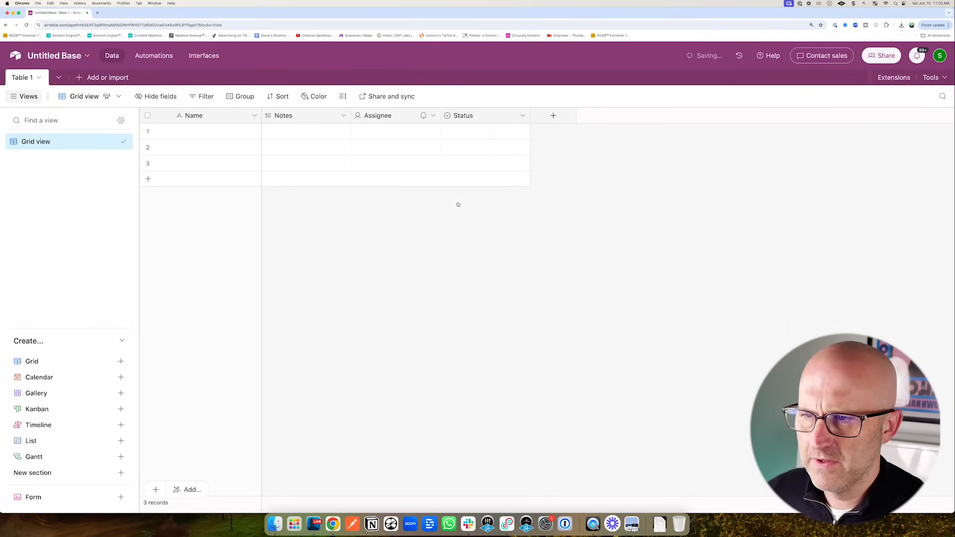
pyautogui.click(433, 116)
pyautogui.click(420, 398)
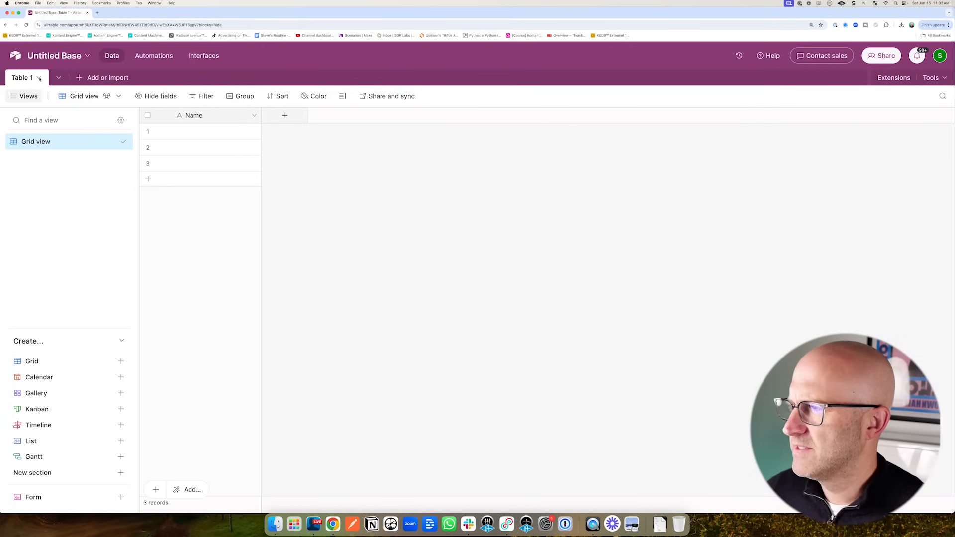
# - Rename the table to Stories and its Grid view to All Stories
pyautogui.click(39, 77)
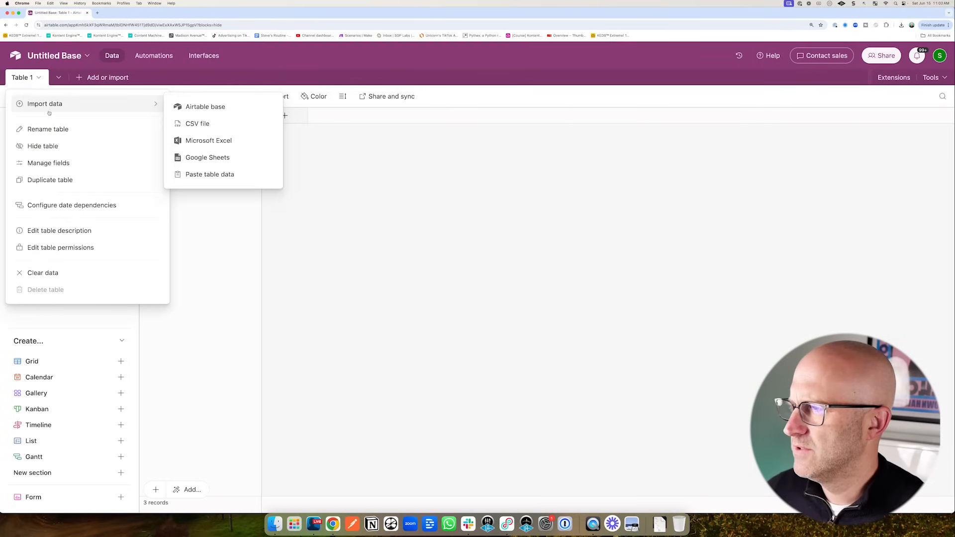
pyautogui.click(35, 128)
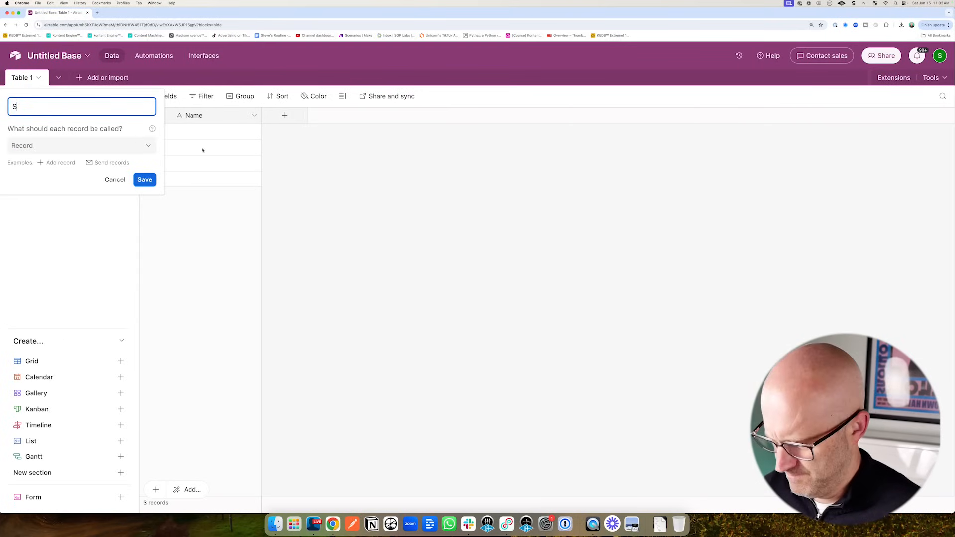
pyautogui.press('Return')
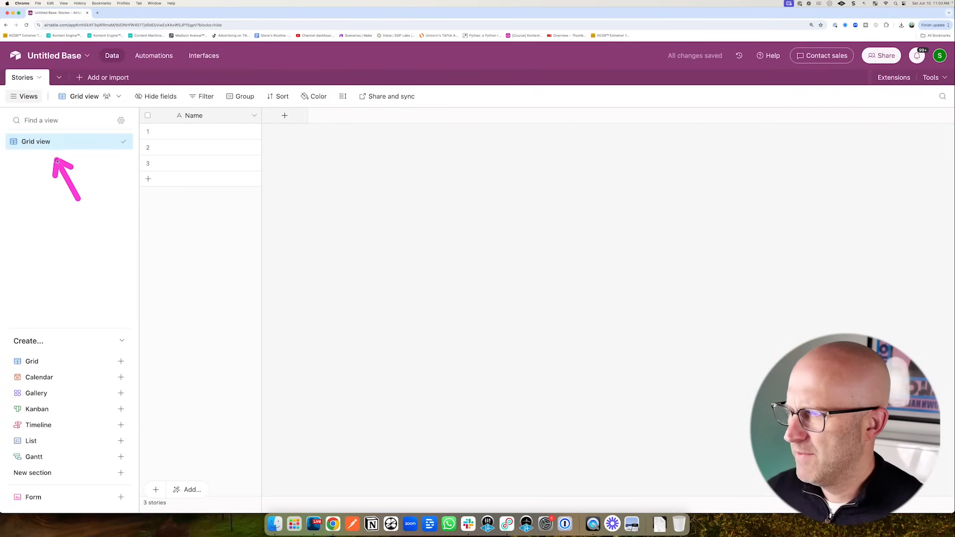
pyautogui.doubleClick(74, 147)
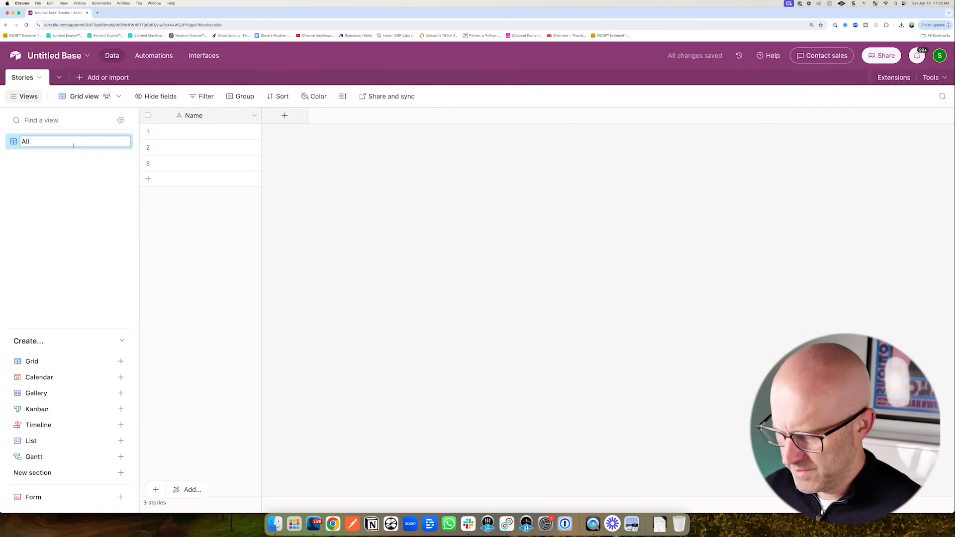
pyautogui.write('All Stories')
pyautogui.press('Return')
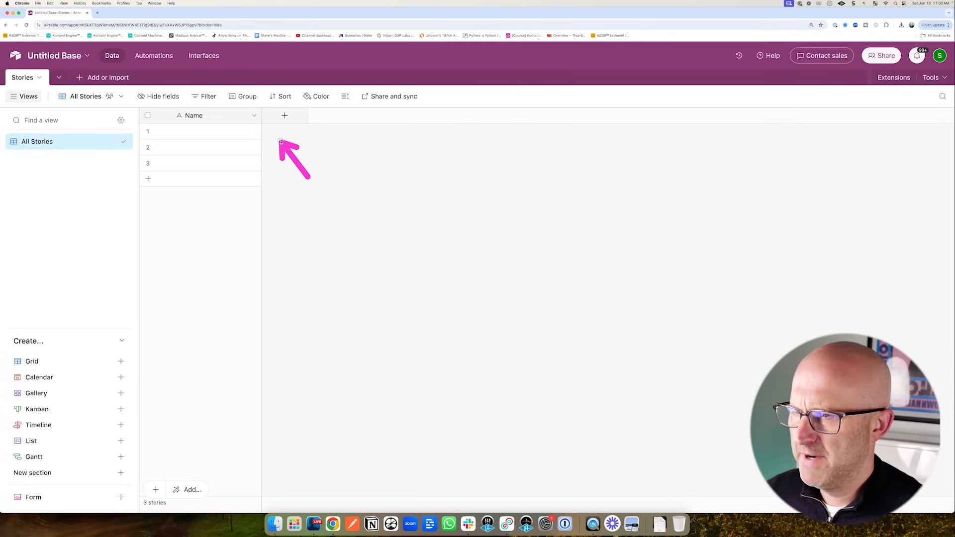
pyautogui.click(254, 116)
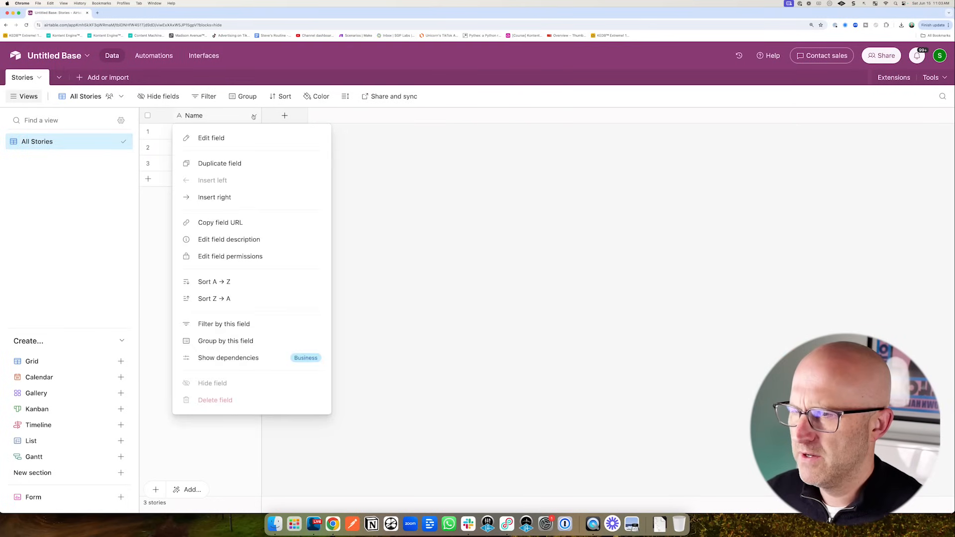
# - Rename the primary Name field to Story ID and make it Autonumber, numbering records 1–3
pyautogui.click(215, 139)
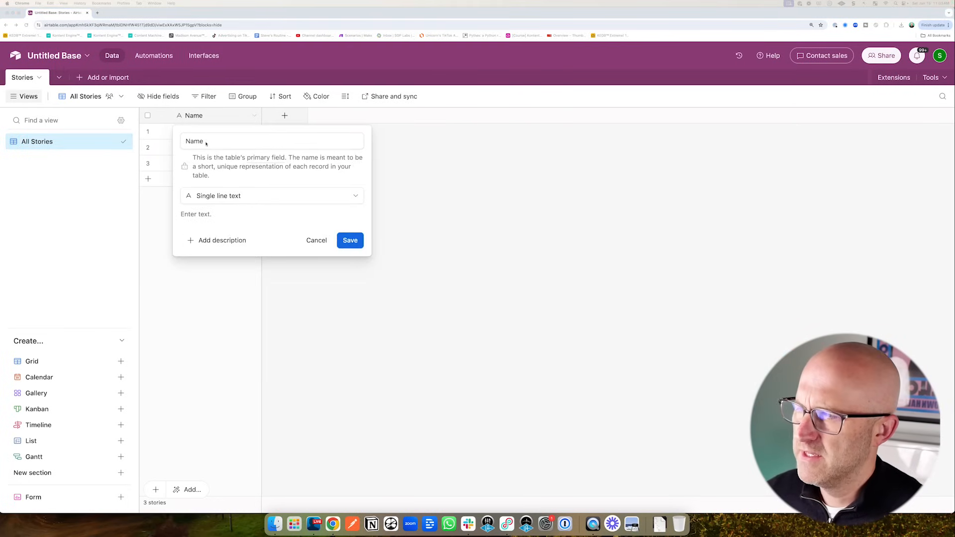
pyautogui.doubleClick(209, 143)
pyautogui.write('Story ID')
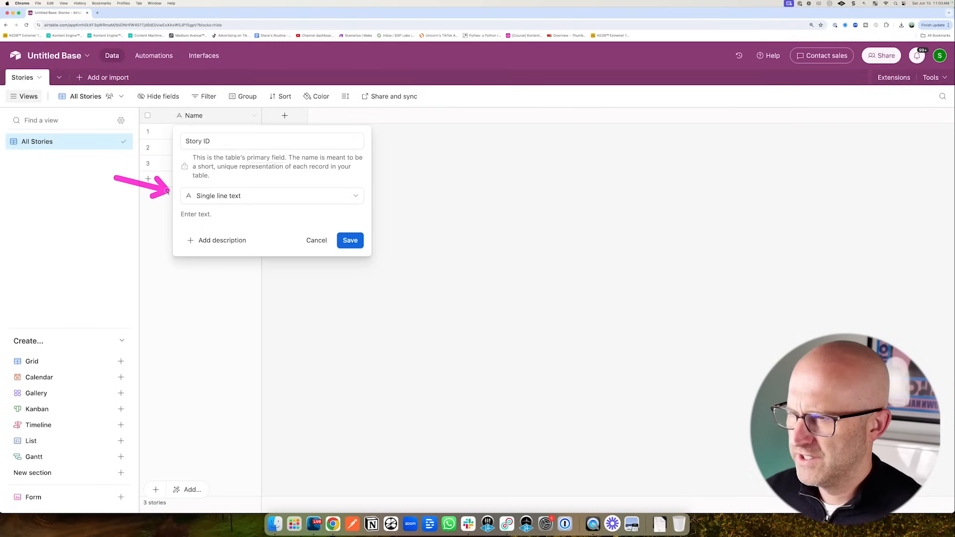
pyautogui.click(219, 196)
pyautogui.scroll(-2, 258, 318)
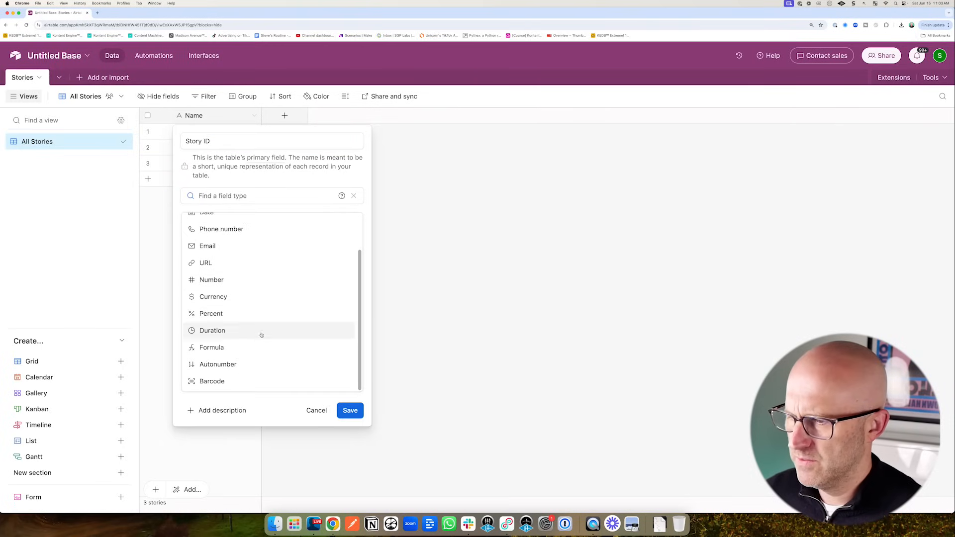
pyautogui.click(218, 364)
pyautogui.click(350, 250)
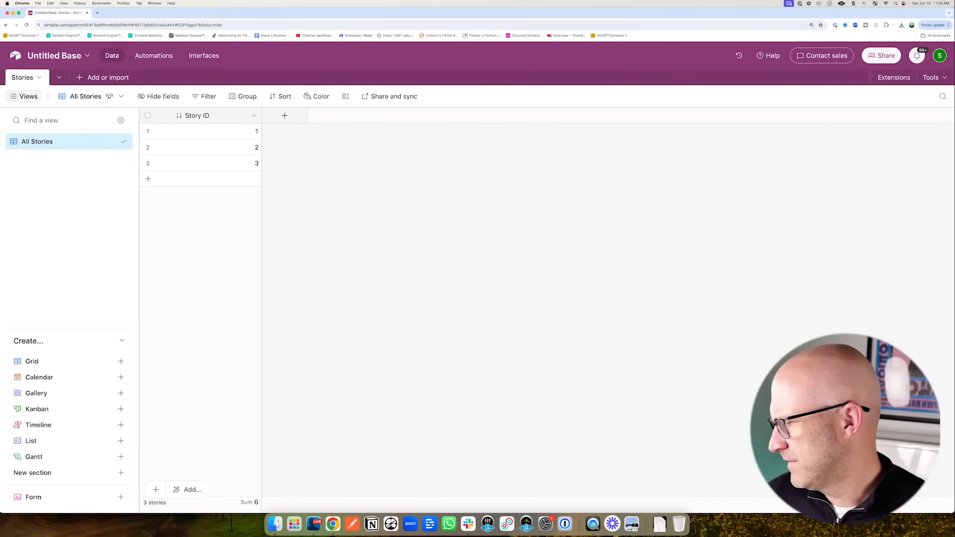
pyautogui.click(285, 116)
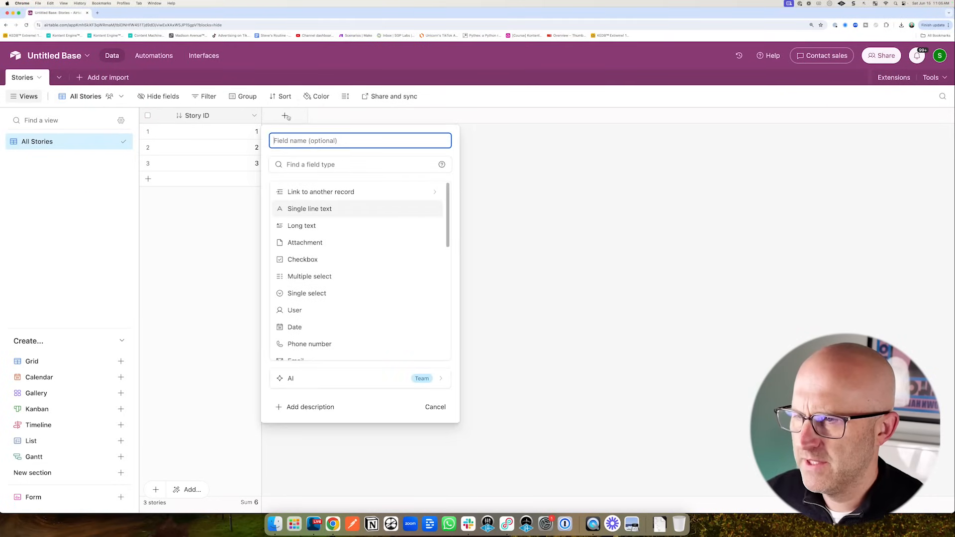
# - Add a Story Types field linking to a new table, allowing only one linked record
pyautogui.click(352, 192)
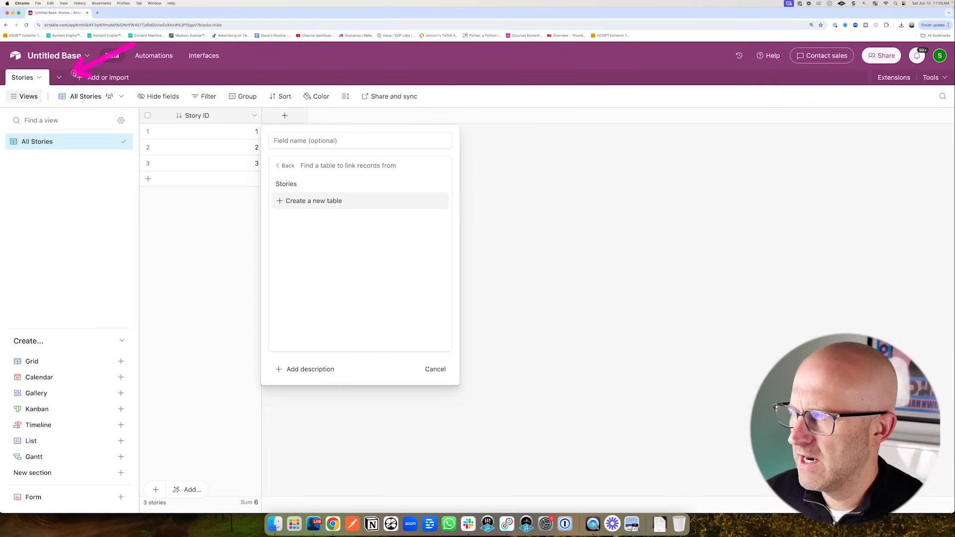
pyautogui.click(310, 201)
pyautogui.click(294, 141)
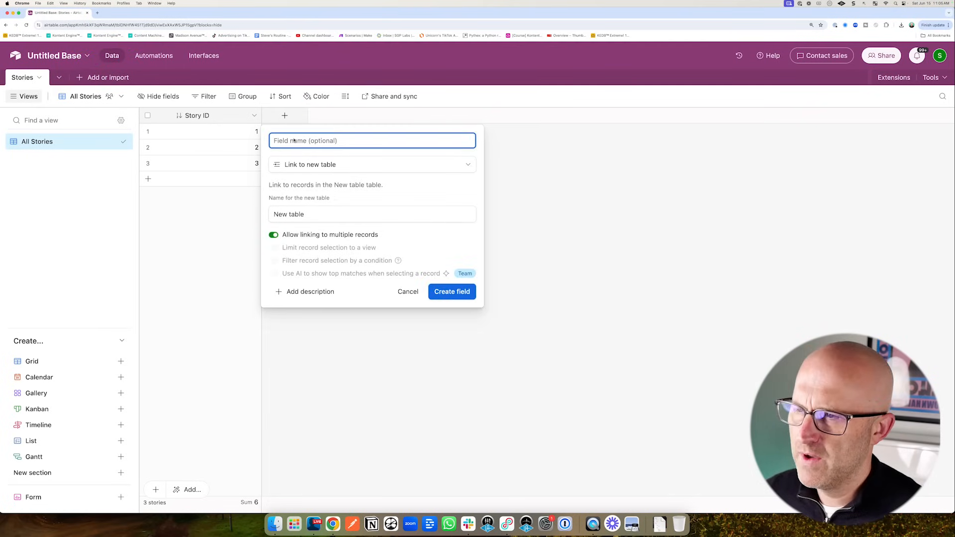
pyautogui.write('Story Types')
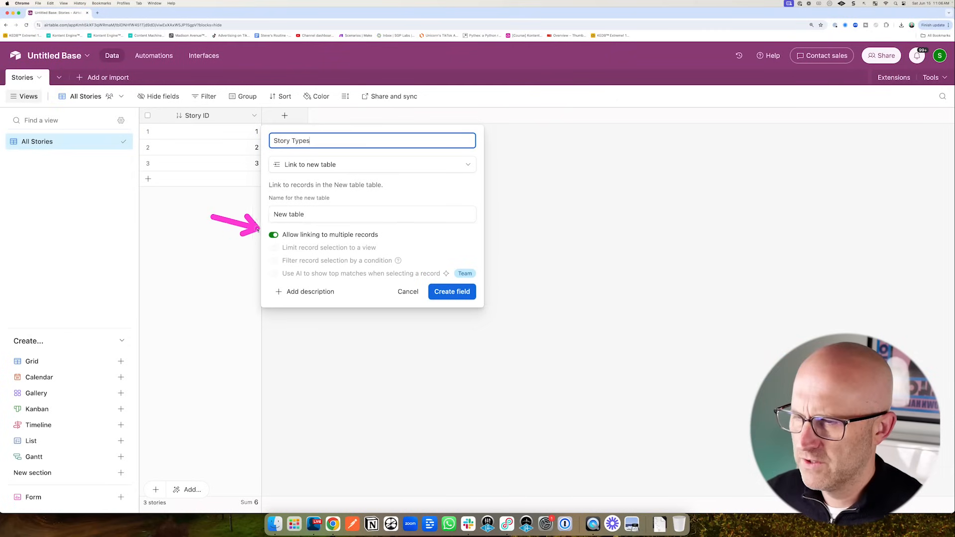
pyautogui.click(274, 235)
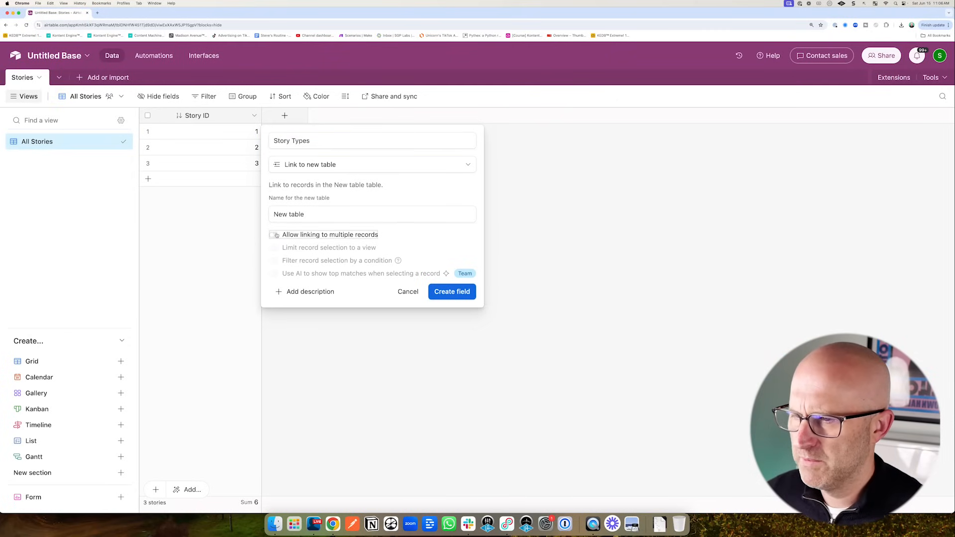
pyautogui.click(452, 292)
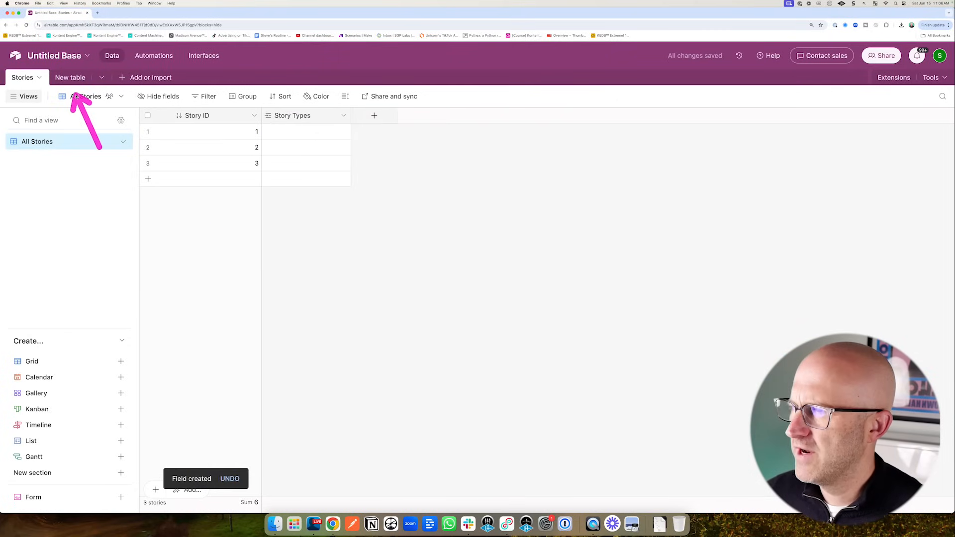
# - Rename the newly created linked table to Story Types, then return to Stories
pyautogui.click(67, 80)
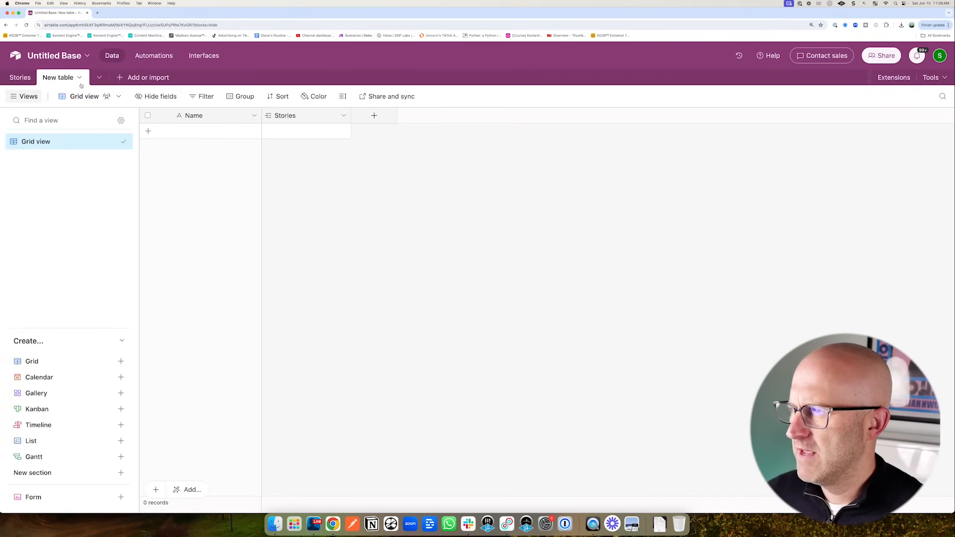
pyautogui.click(77, 79)
pyautogui.click(79, 129)
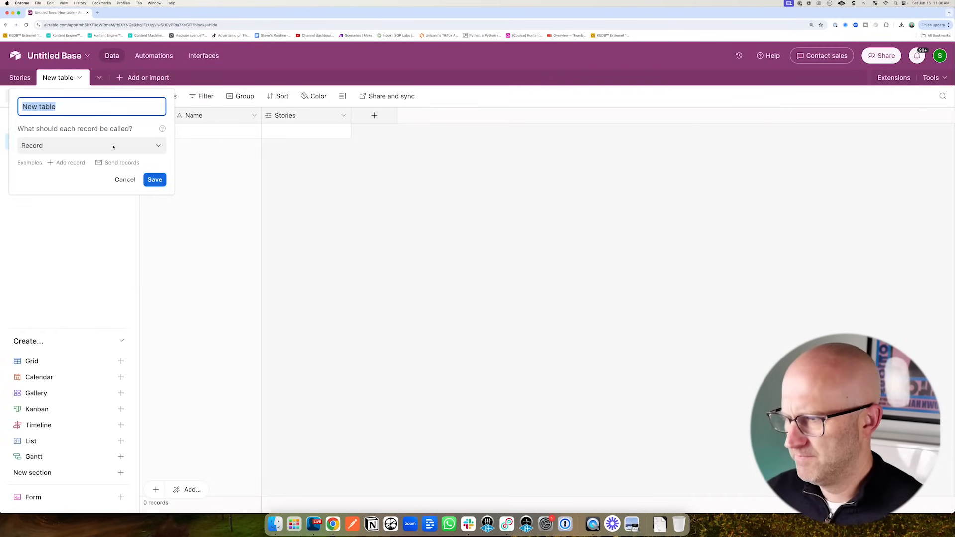
pyautogui.write('Story Types')
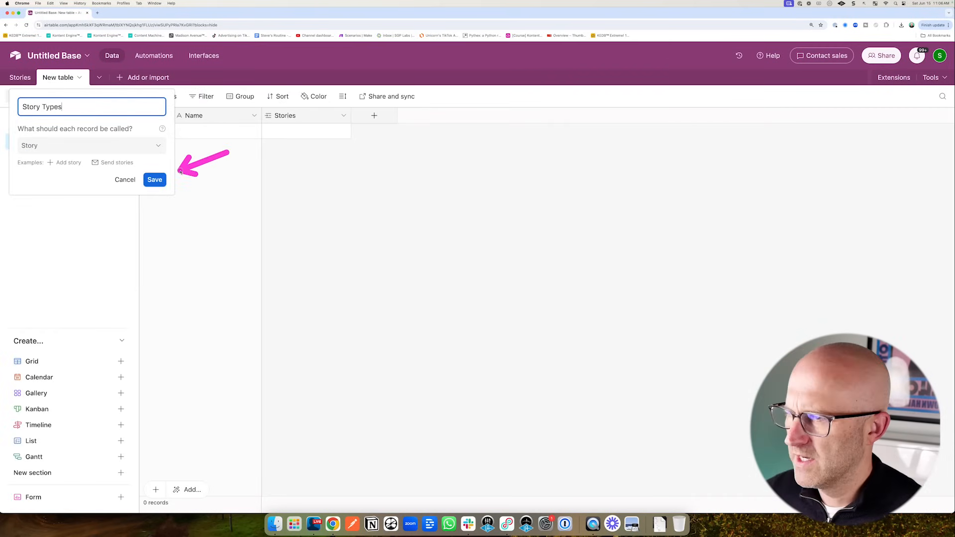
pyautogui.press('Return')
pyautogui.click(22, 78)
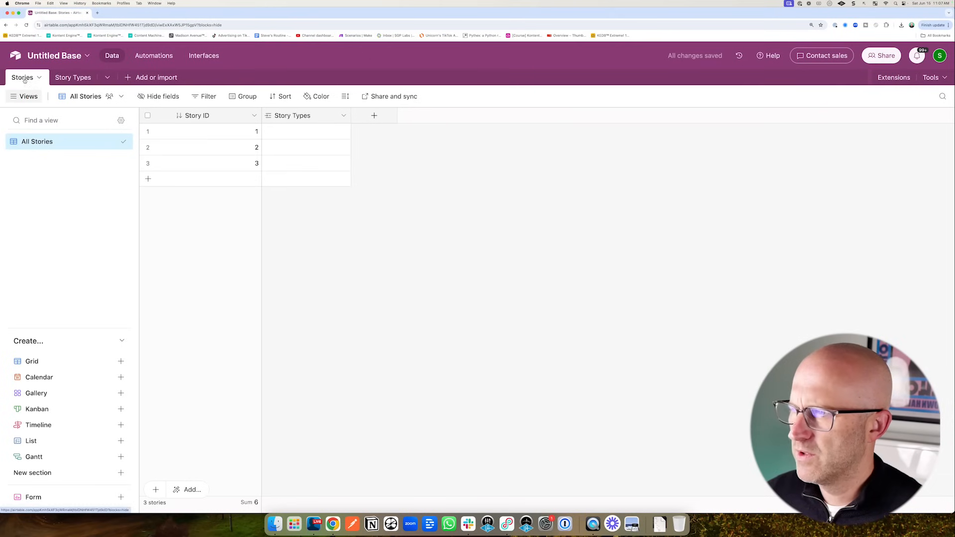
pyautogui.click(375, 116)
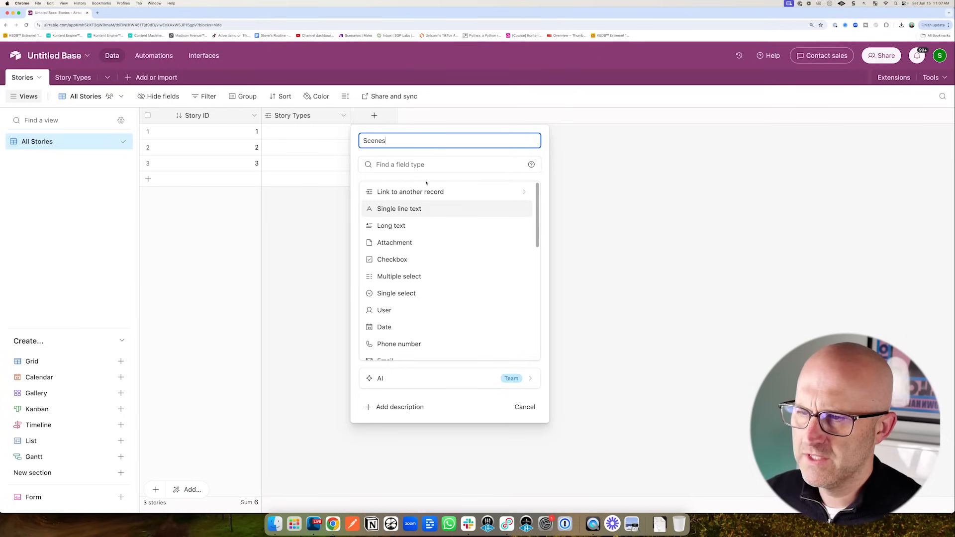
# - Add a Scenes field linking Stories to a new Scenes table
pyautogui.click(409, 192)
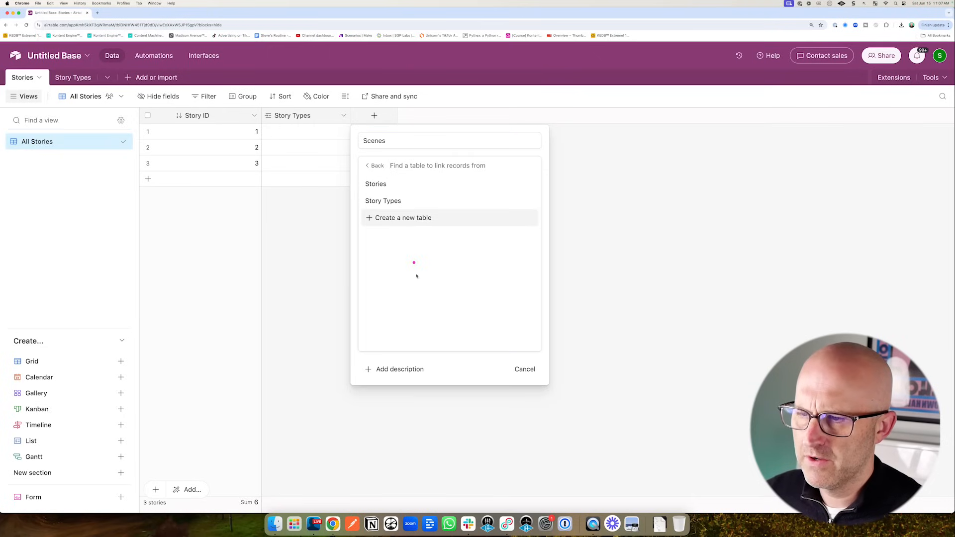
pyautogui.click(399, 219)
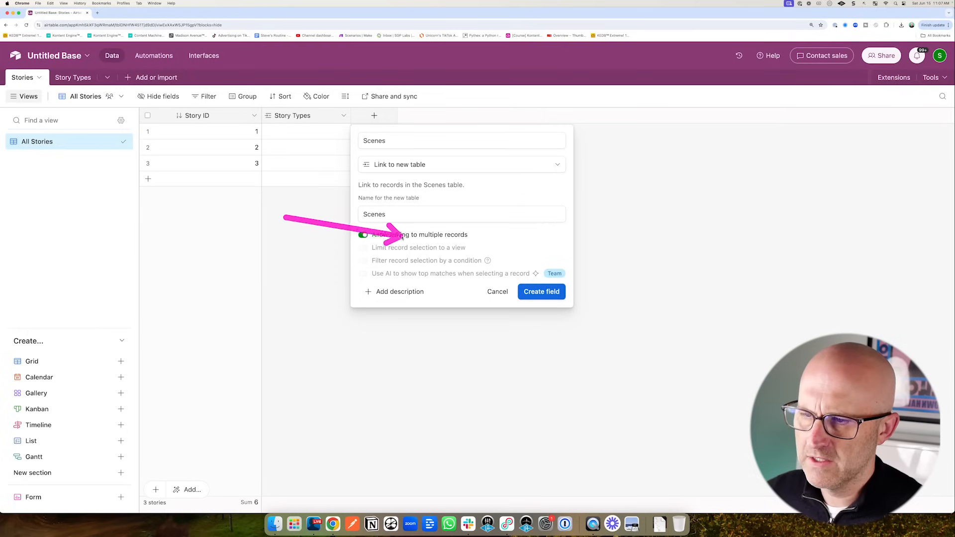
pyautogui.click(540, 295)
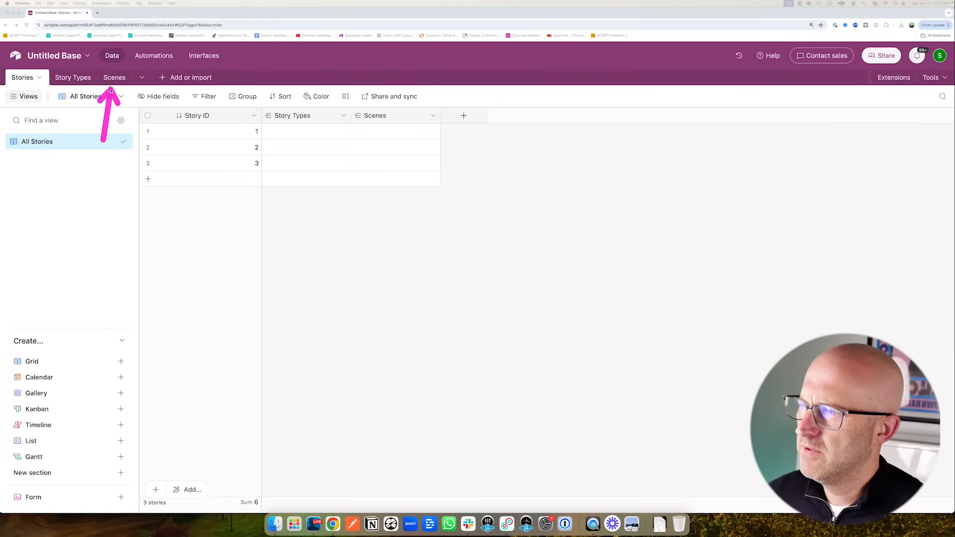
# - Add two long-text fields named Source and Story
pyautogui.click(464, 116)
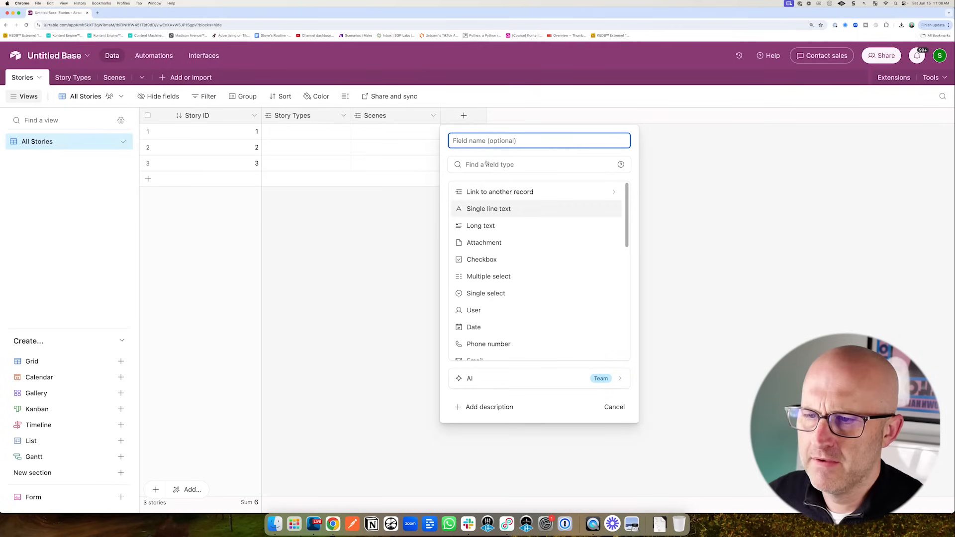
pyautogui.click(485, 226)
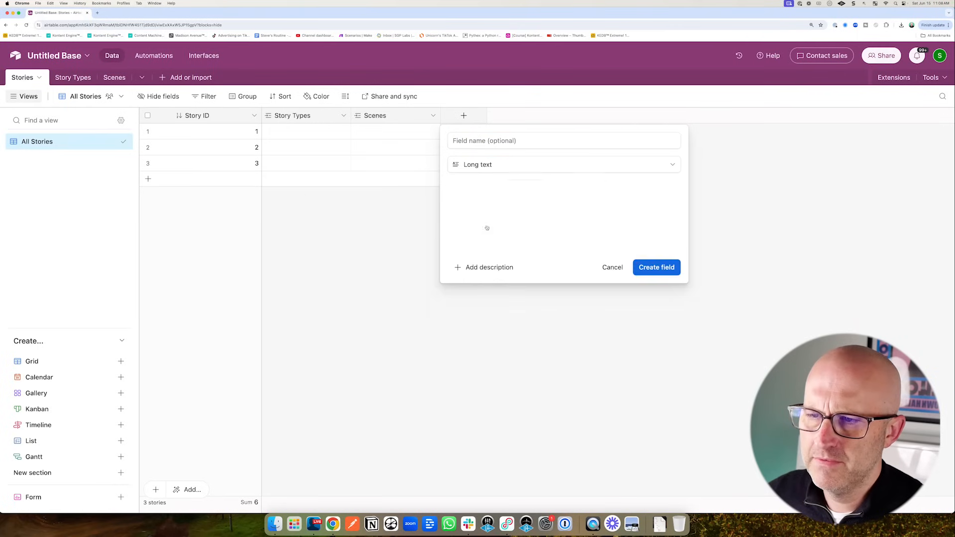
pyautogui.click(460, 141)
pyautogui.write('Sour')
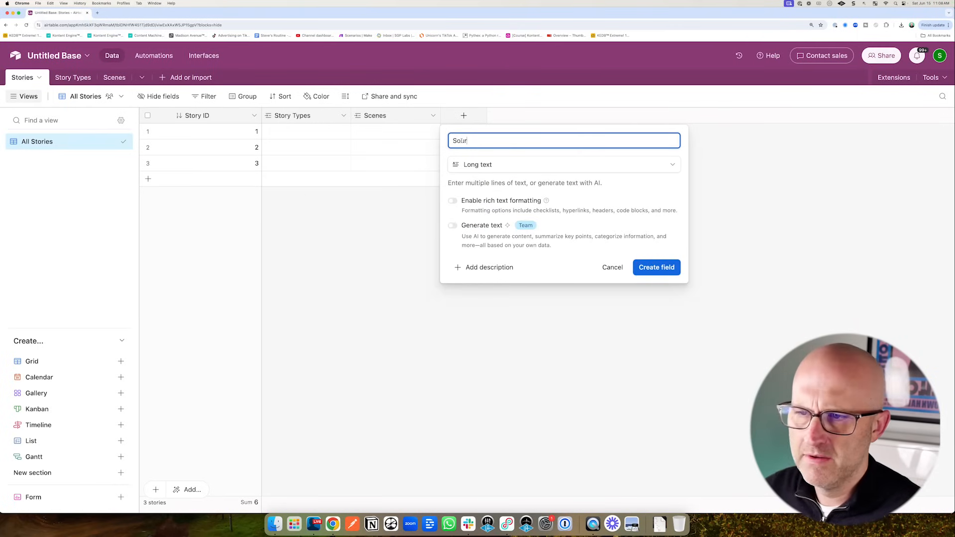
pyautogui.write('ce')
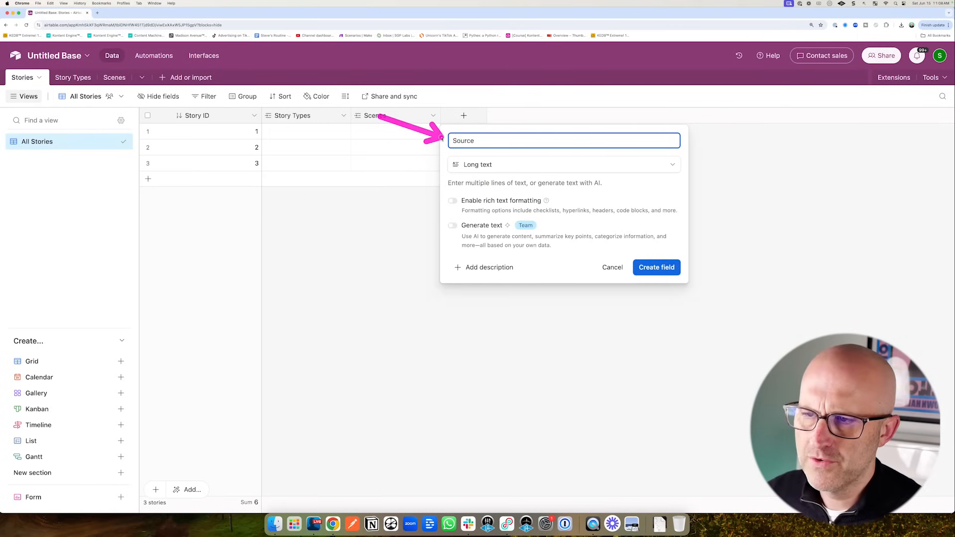
pyautogui.click(657, 267)
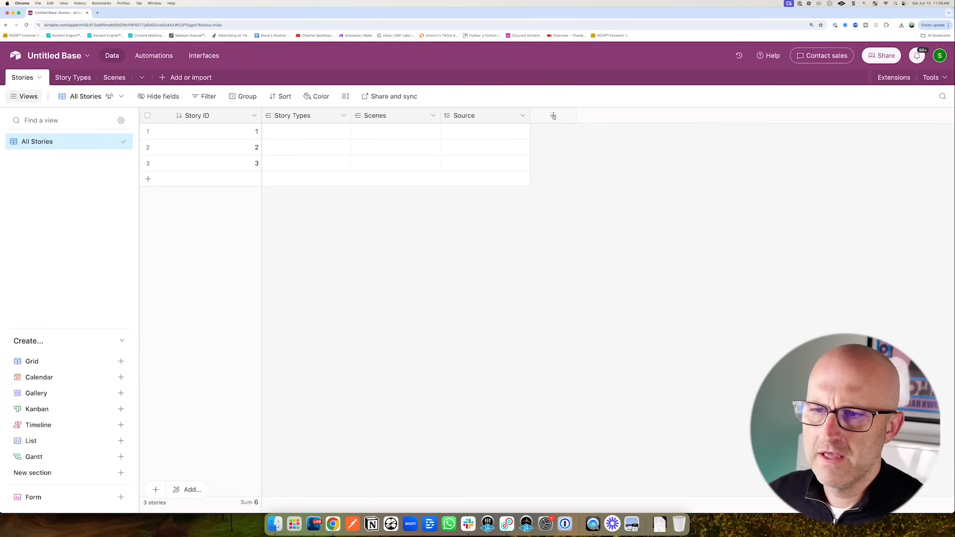
pyautogui.click(553, 115)
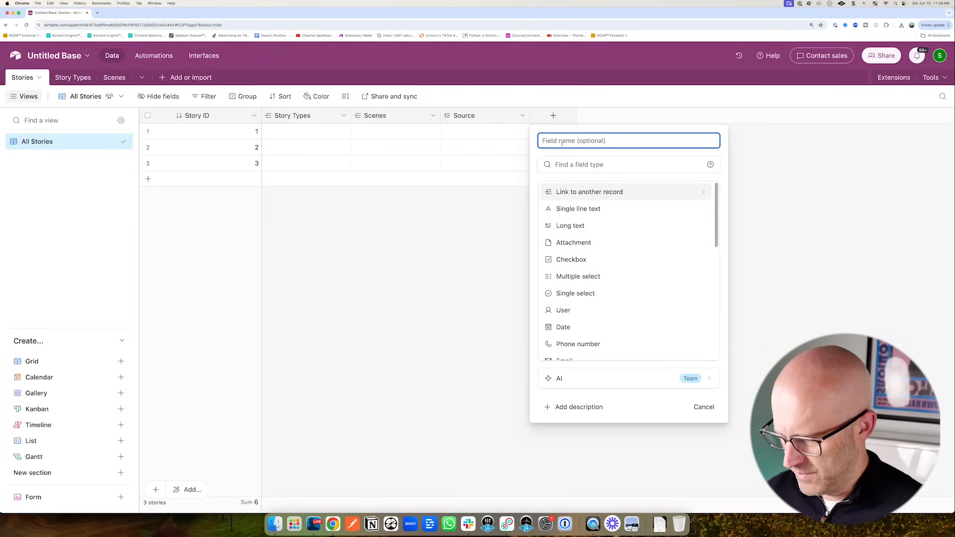
pyautogui.write('Story')
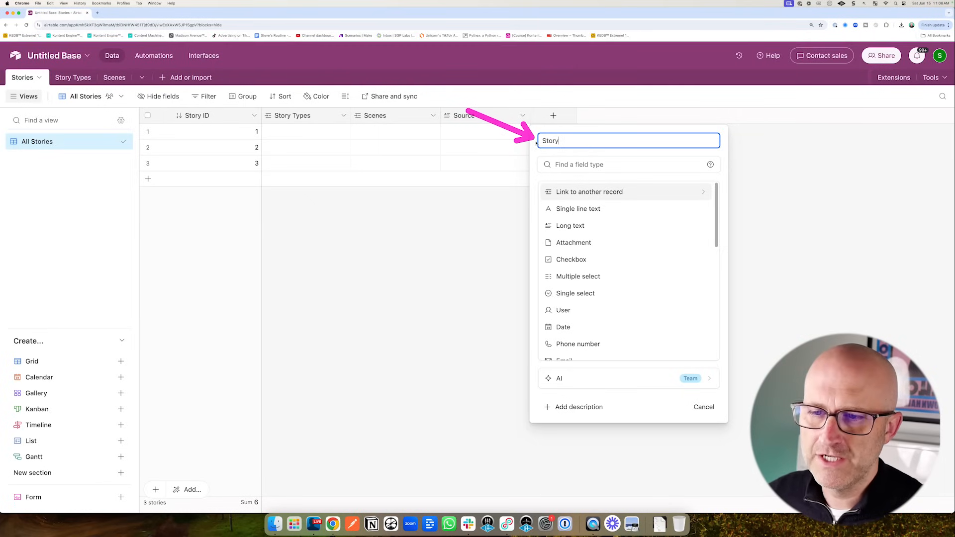
pyautogui.click(571, 227)
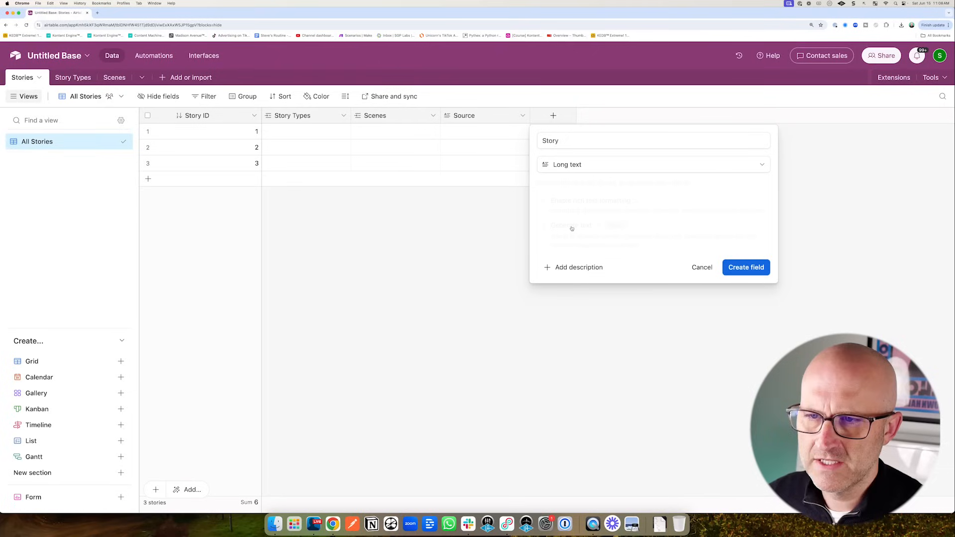
pyautogui.click(747, 268)
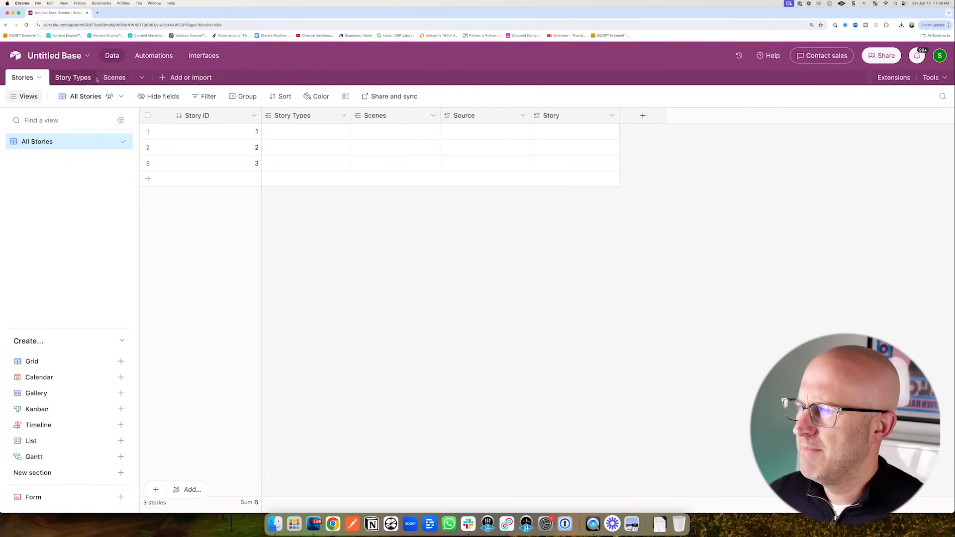
# - Move the Scenes table tab ahead of Story Types
pyautogui.click(113, 77)
pyautogui.moveTo(113, 77); pyautogui.dragTo(49, 78)
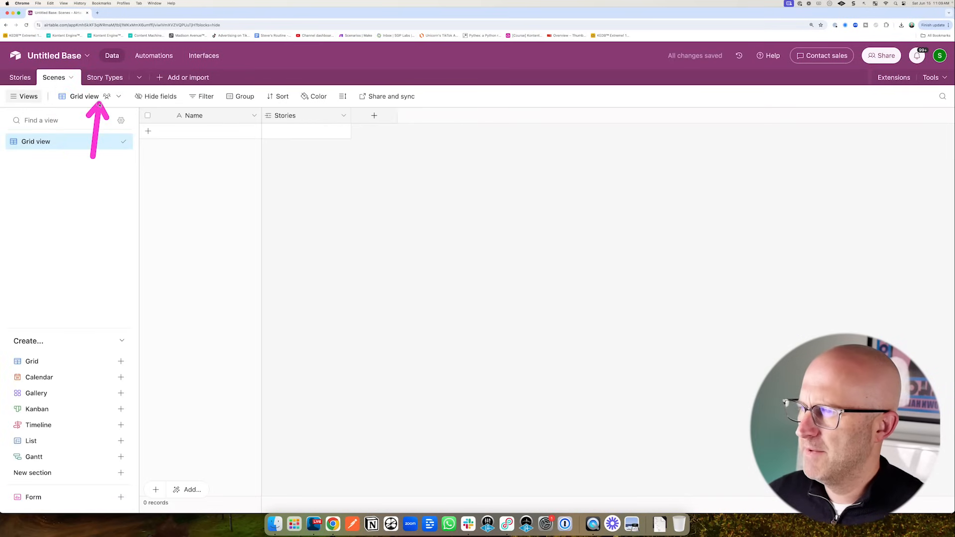
pyautogui.click(99, 78)
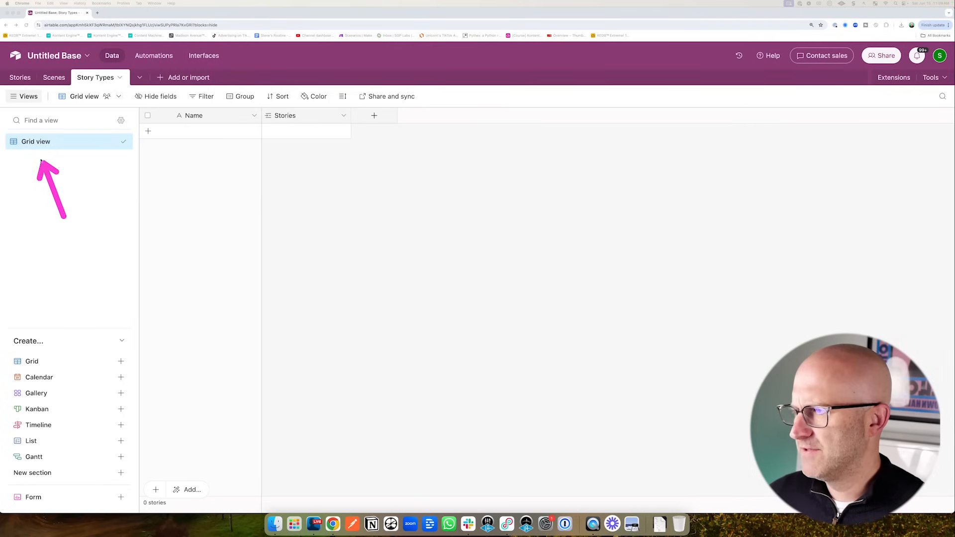
# - Rename the Story Types view to All Story Types and its primary field to Story Type
pyautogui.doubleClick(40, 142)
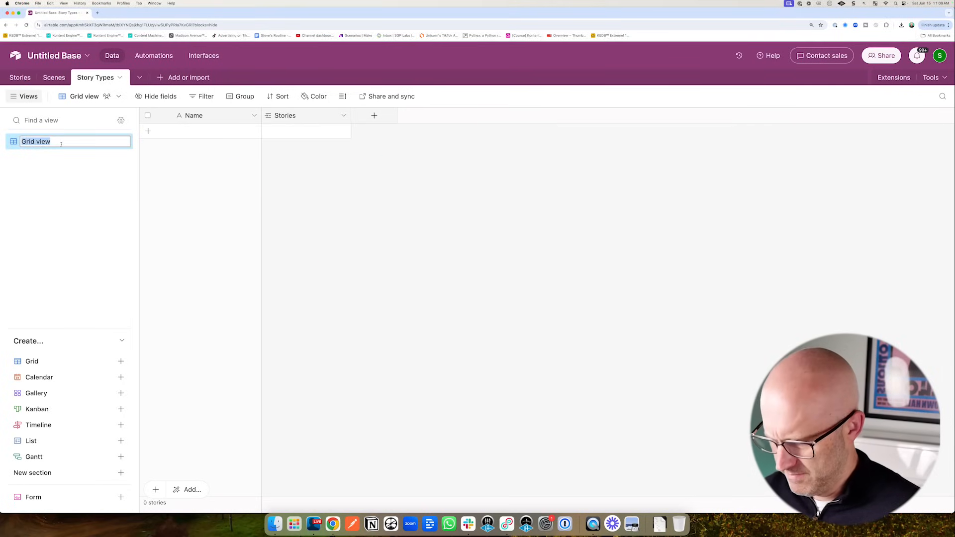
pyautogui.write('All Story Types')
pyautogui.press('Return')
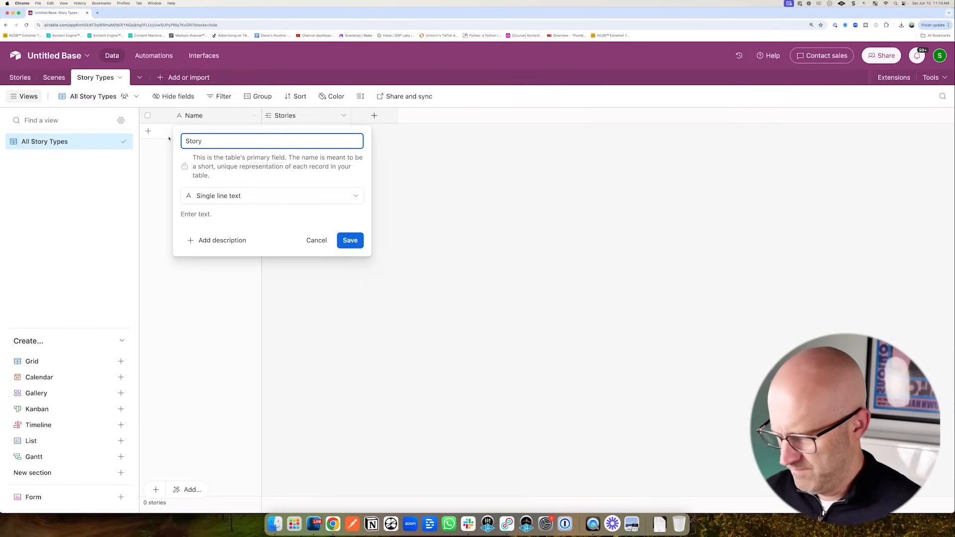
pyautogui.write('e')
pyautogui.press('Return')
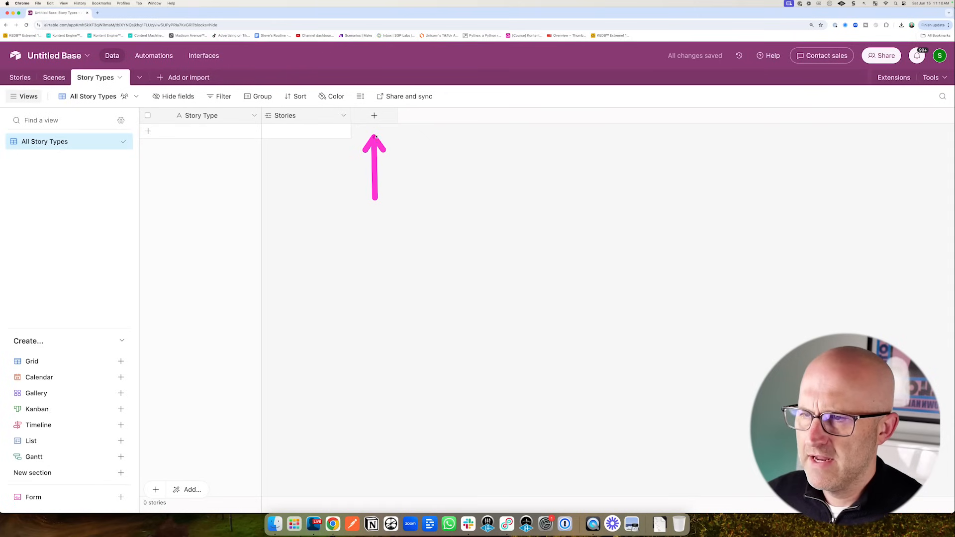
pyautogui.click(374, 117)
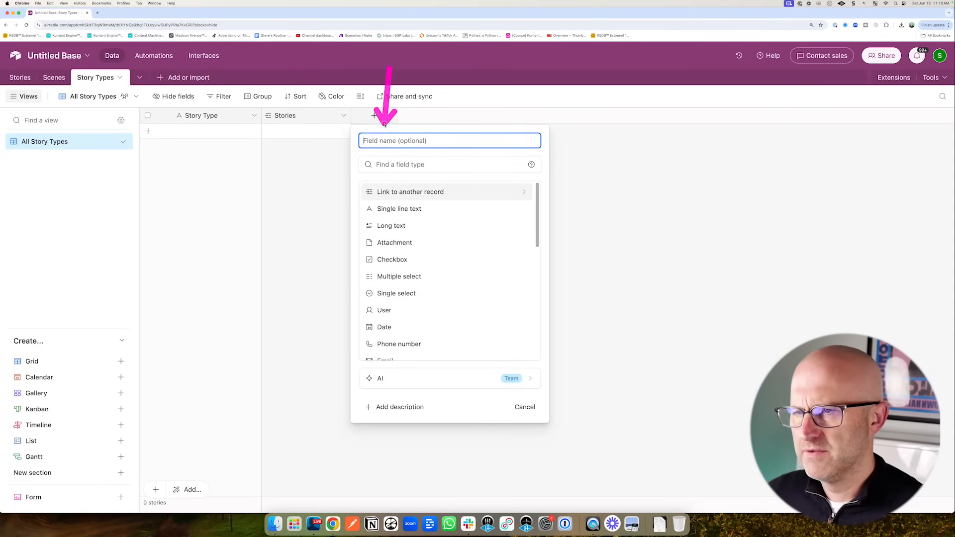
# - Add a long-text field named Story Prompt Text
pyautogui.write('Story Prompt Text')
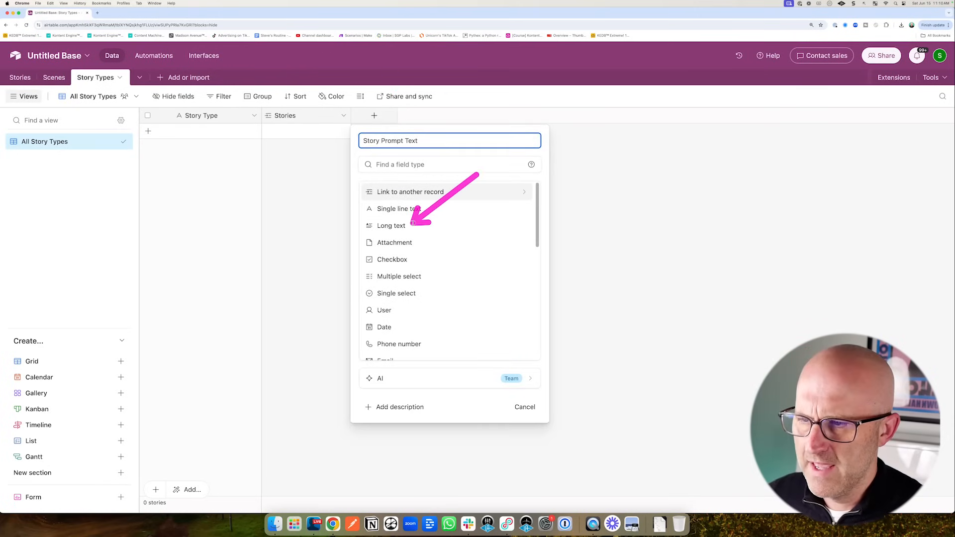
pyautogui.click(413, 225)
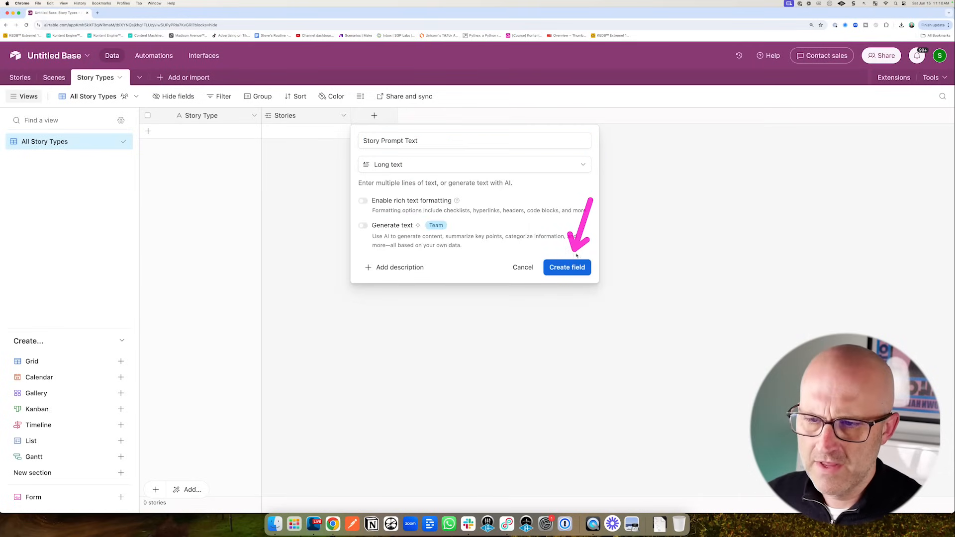
pyautogui.click(573, 267)
pyautogui.moveTo(392, 183); pyautogui.dragTo(392, 147)
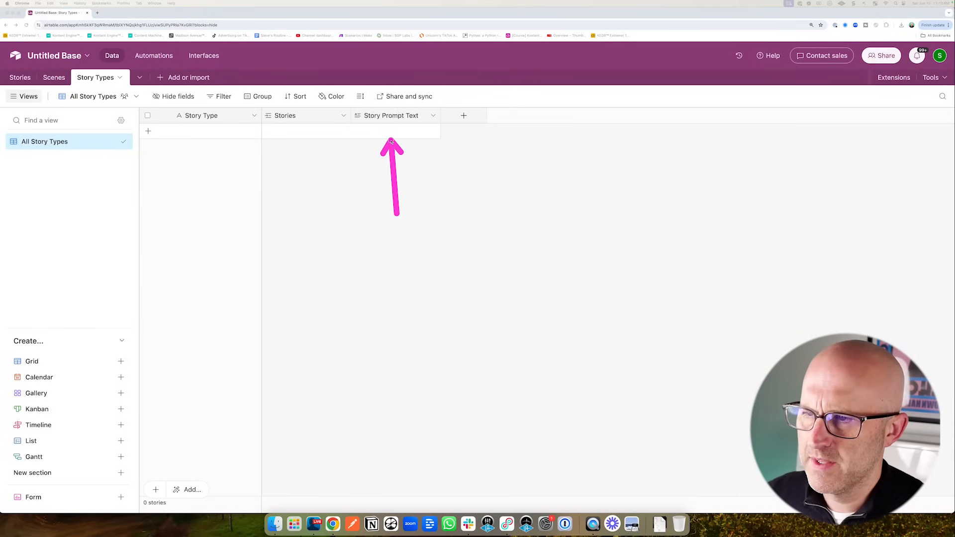
pyautogui.moveTo(469, 219); pyautogui.dragTo(465, 141)
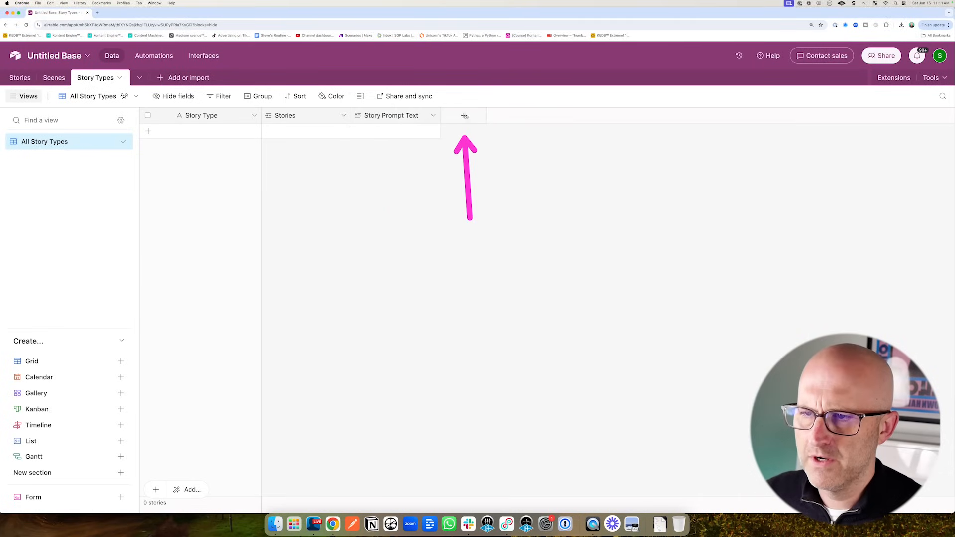
# - Add a long-text field named Scenes JSON Prompts
pyautogui.click(465, 116)
pyautogui.click(512, 225)
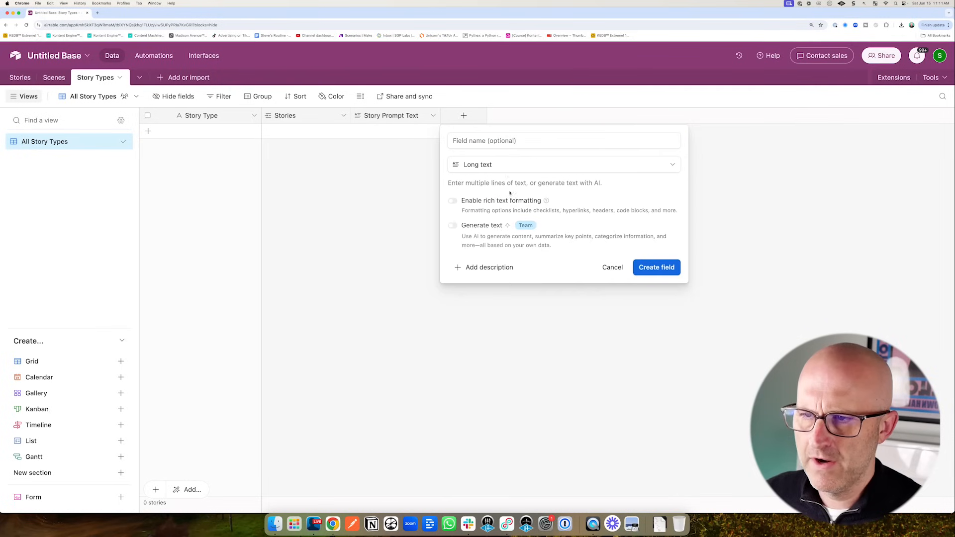
pyautogui.click(476, 141)
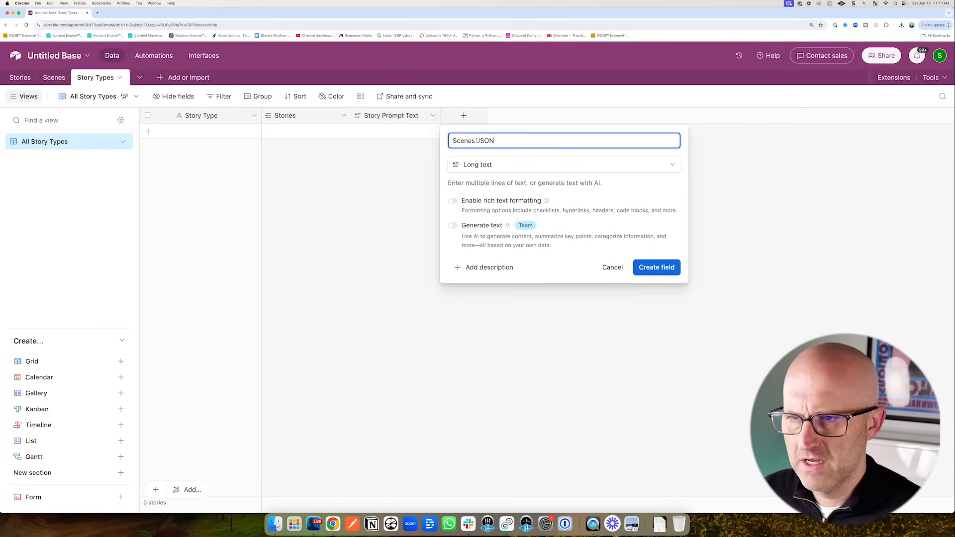
pyautogui.write('Scenes JSON Prompts')
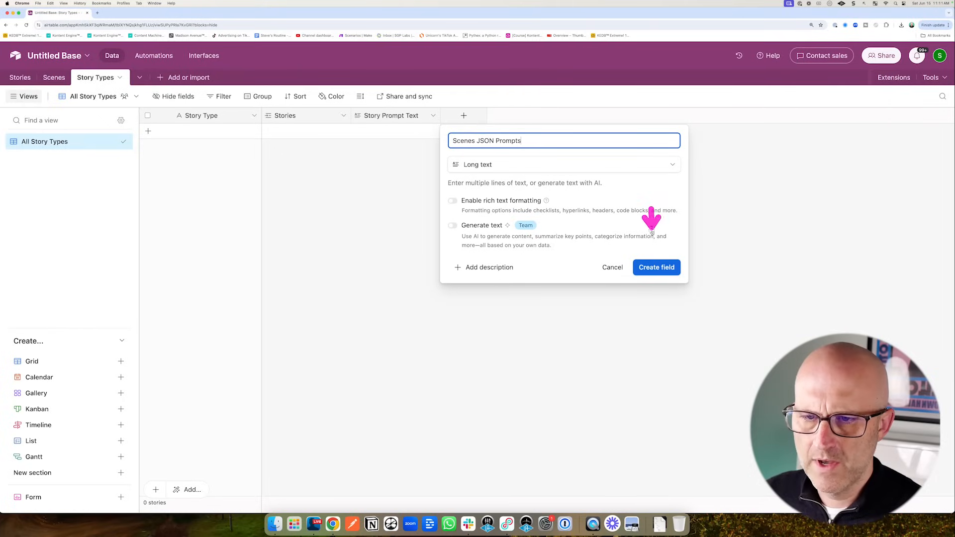
pyautogui.click(652, 270)
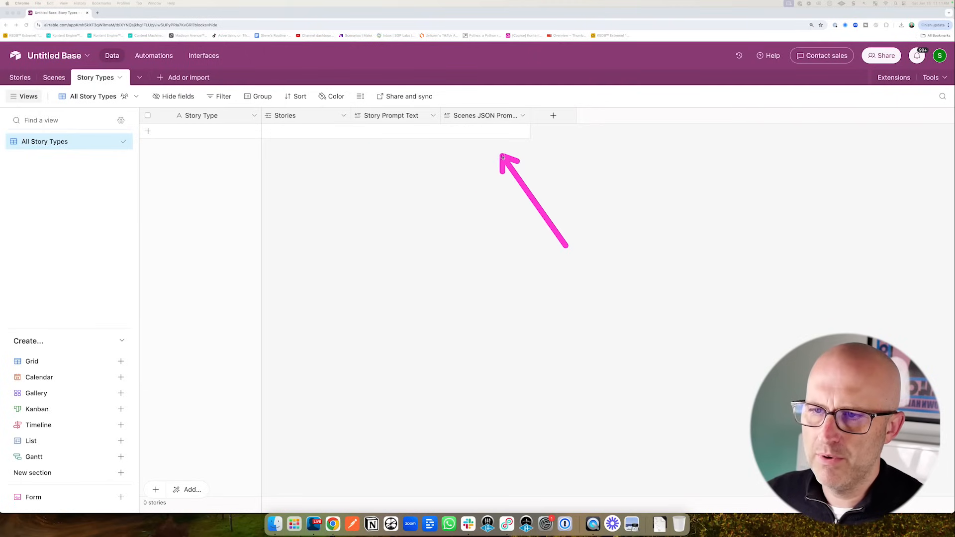
pyautogui.moveTo(570, 270)
pyautogui.mouseDown()
pyautogui.moveTo(651, 154)
pyautogui.moveTo(677, 157)
pyautogui.mouseUp()
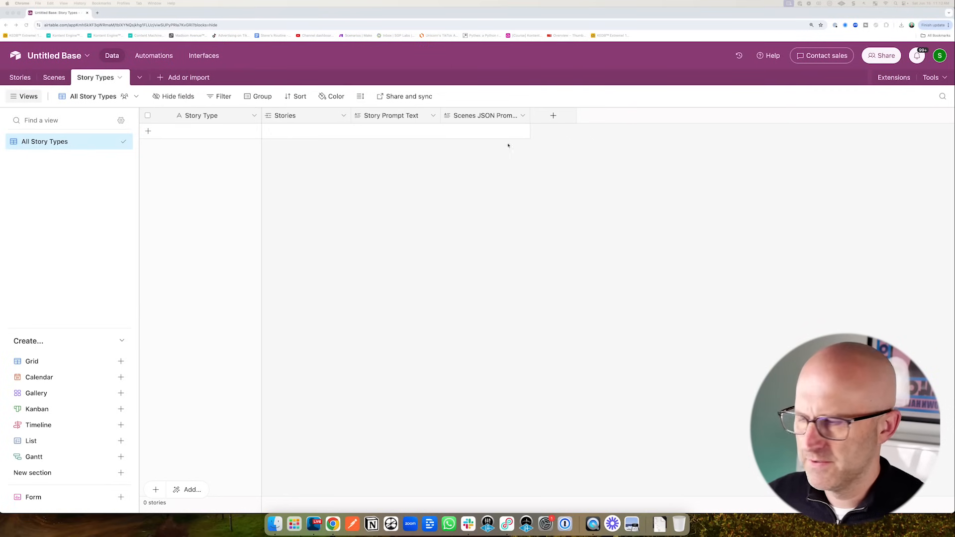
# - Add a number field named Output Width
pyautogui.click(553, 115)
pyautogui.scroll(-3, 627, 271)
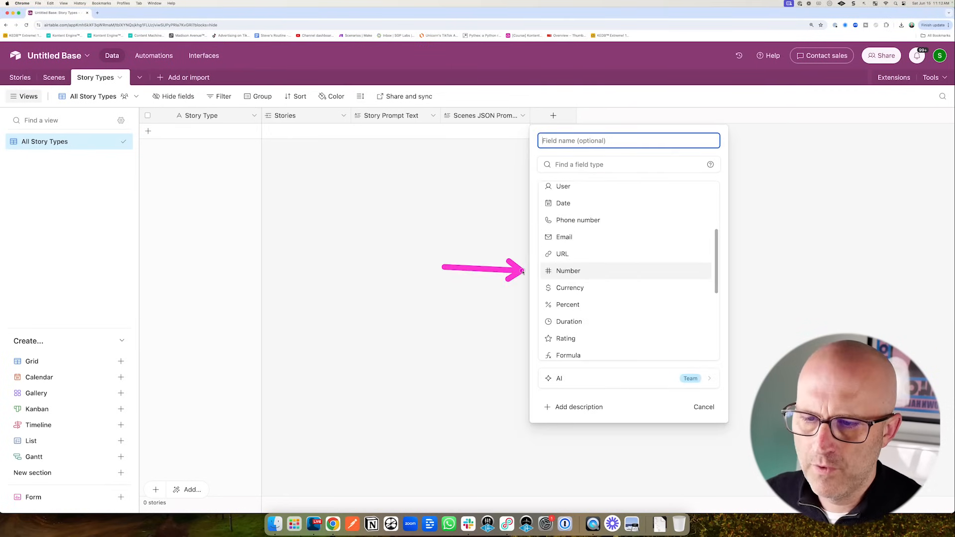
pyautogui.click(568, 271)
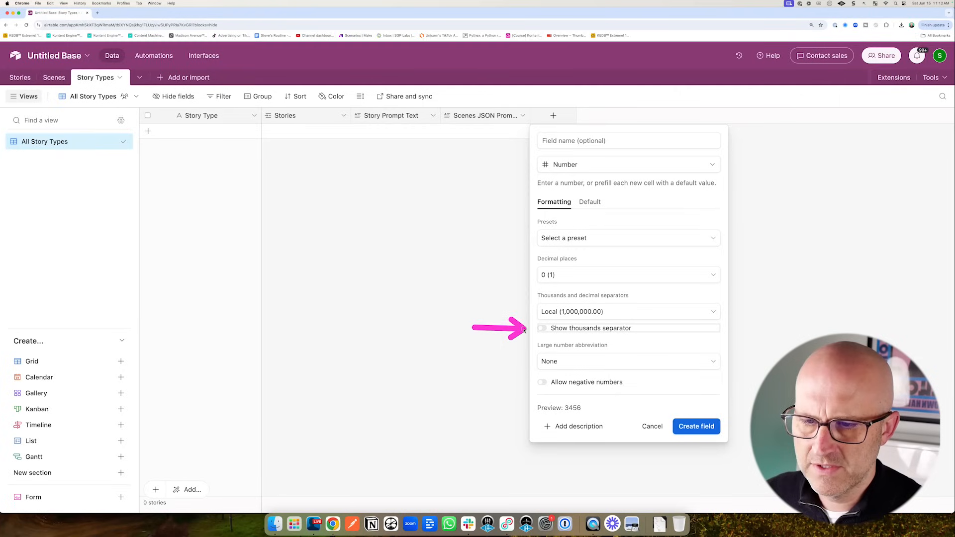
pyautogui.click(564, 142)
pyautogui.write('Output W')
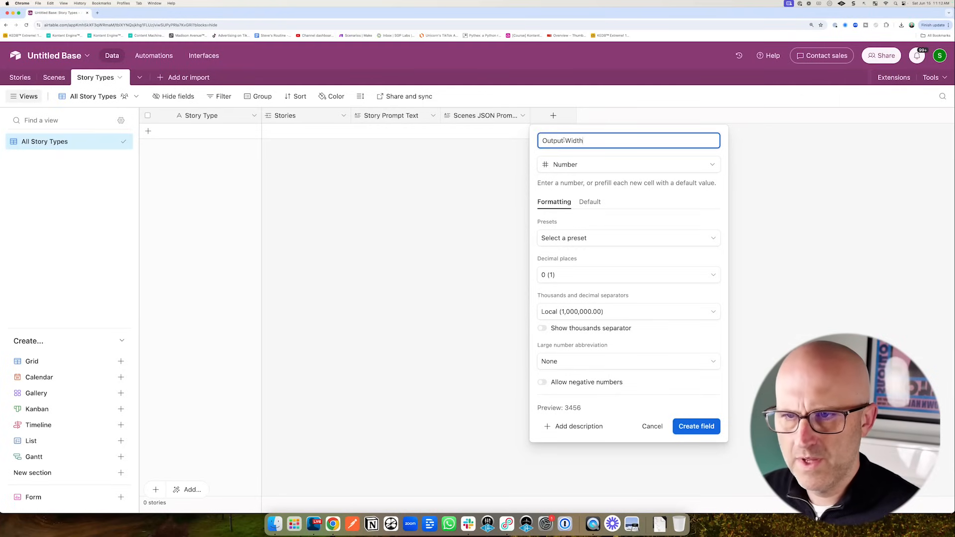
pyautogui.write('idth')
pyautogui.click(697, 427)
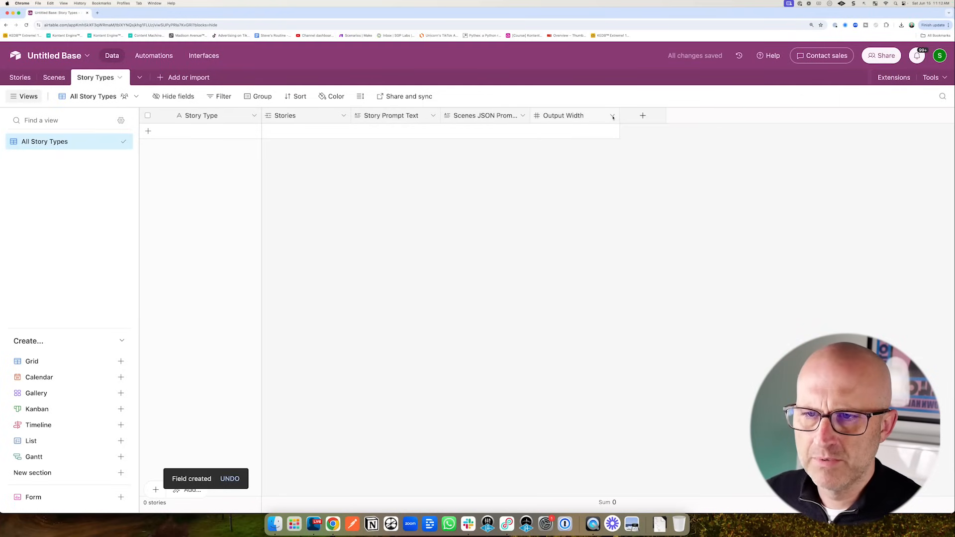
# - Duplicate Output Width and rename the copies to Output Height and Image Width
pyautogui.click(613, 117)
pyautogui.click(596, 164)
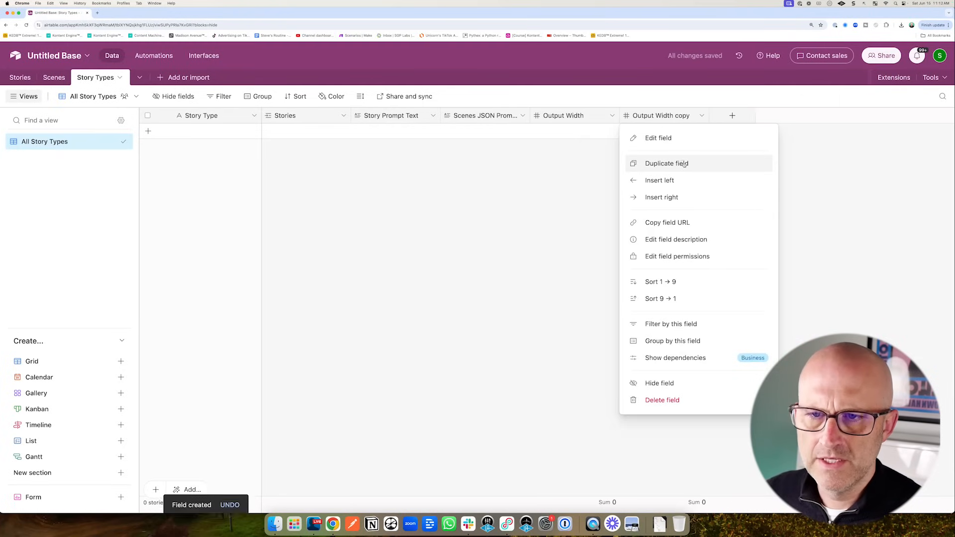
pyautogui.click(684, 164)
pyautogui.click(702, 116)
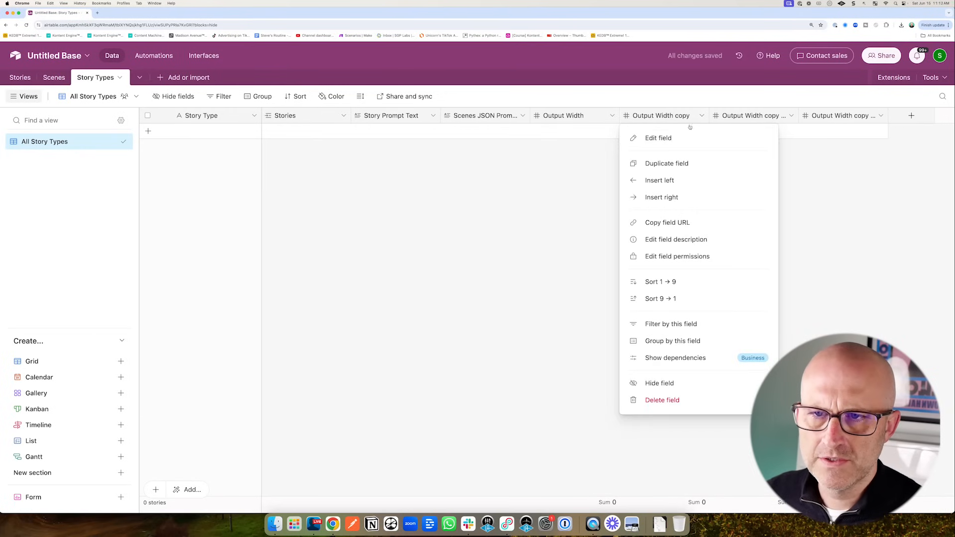
pyautogui.click(676, 138)
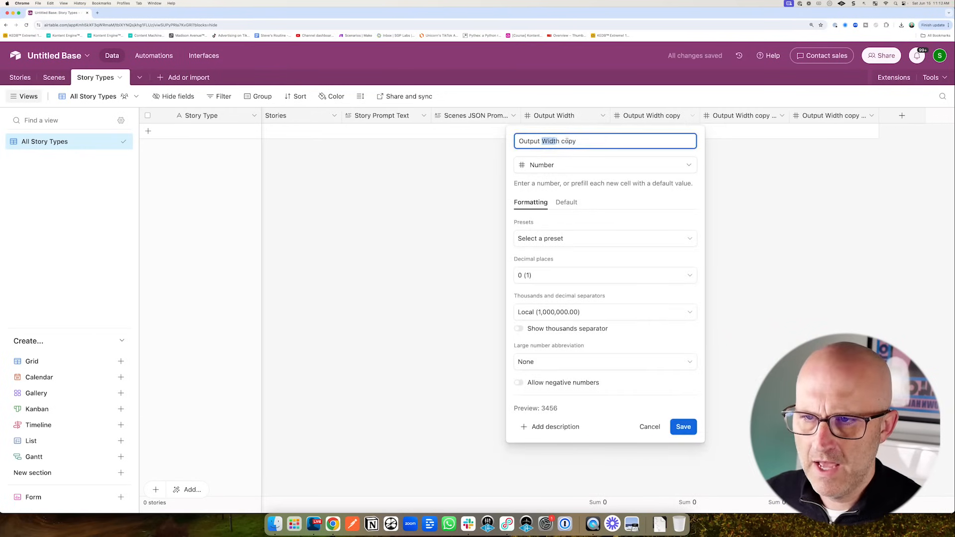
pyautogui.press('Return')
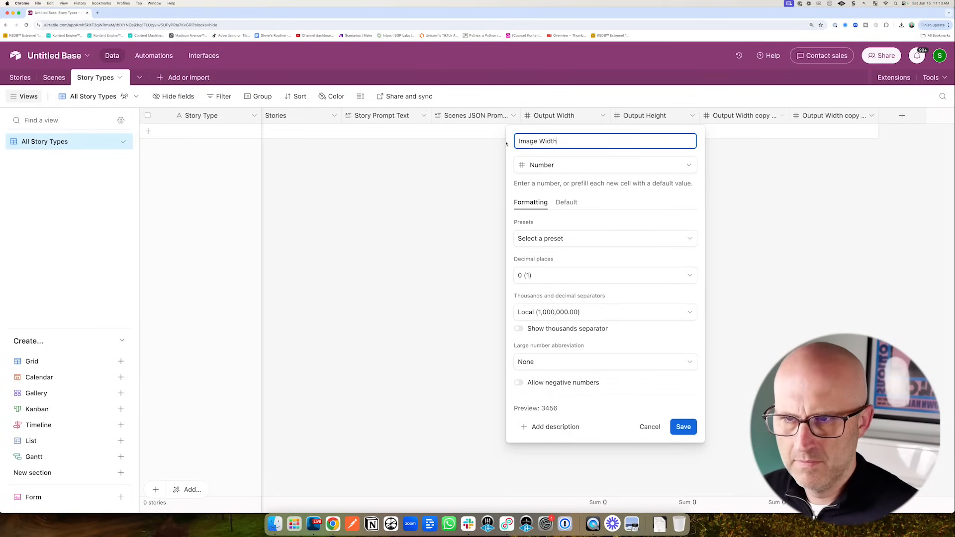
pyautogui.click(686, 431)
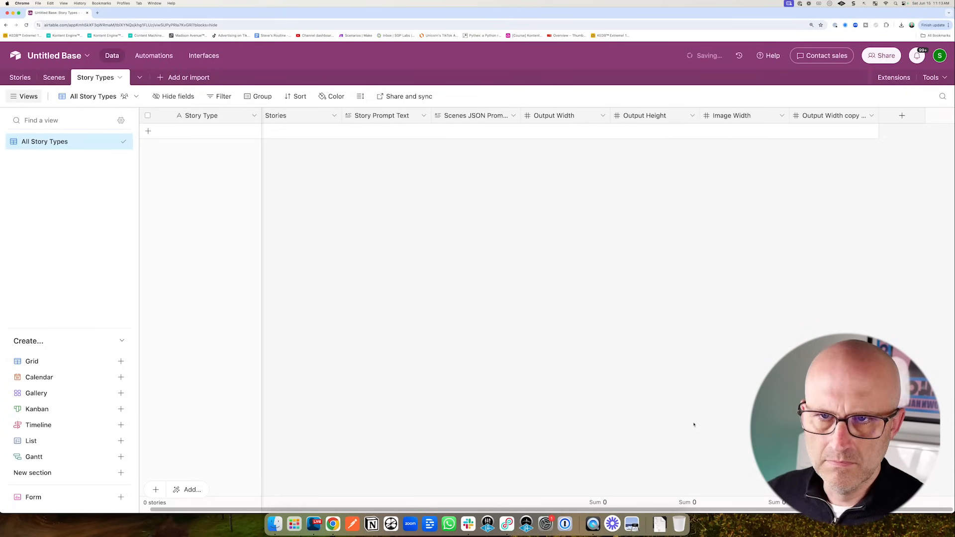
# - Rename the remaining copied width field to Image Height
pyautogui.click(872, 115)
pyautogui.click(824, 140)
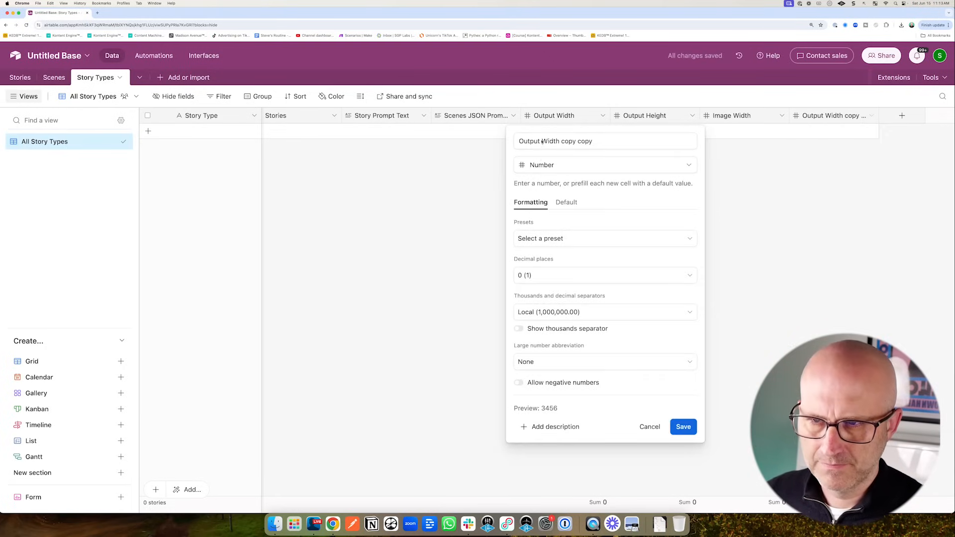
pyautogui.moveTo(595, 141); pyautogui.dragTo(517, 140)
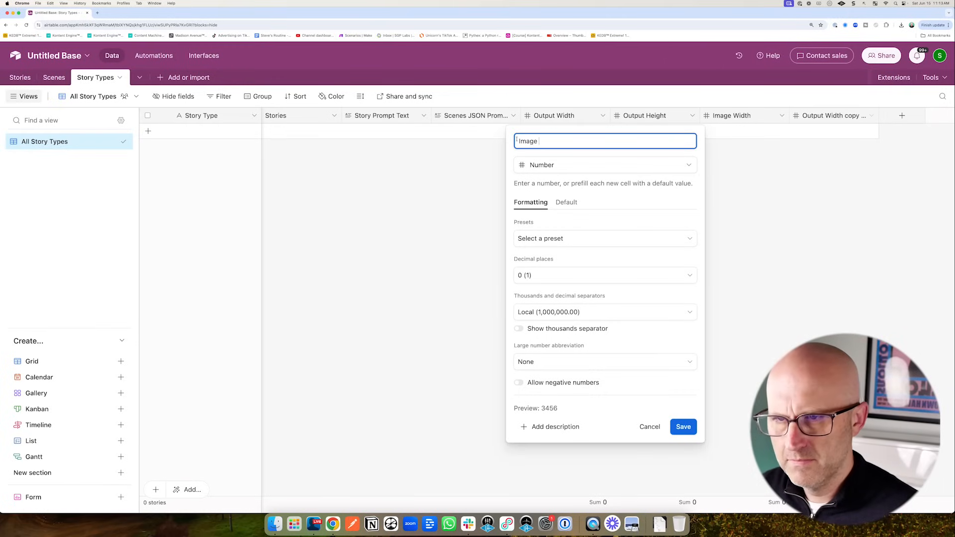
pyautogui.moveTo(738, 359); pyautogui.dragTo(712, 402)
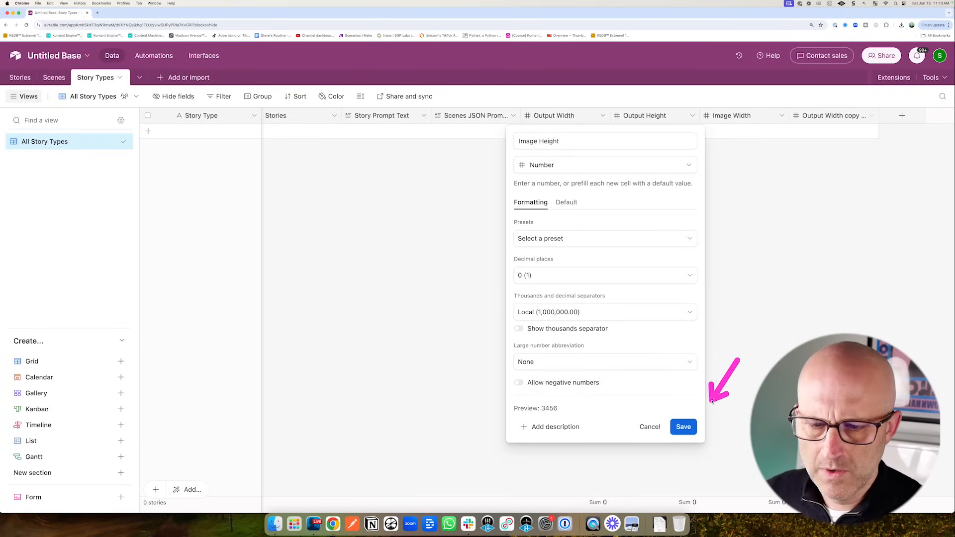
pyautogui.click(689, 427)
pyautogui.moveTo(306, 203); pyautogui.dragTo(244, 142)
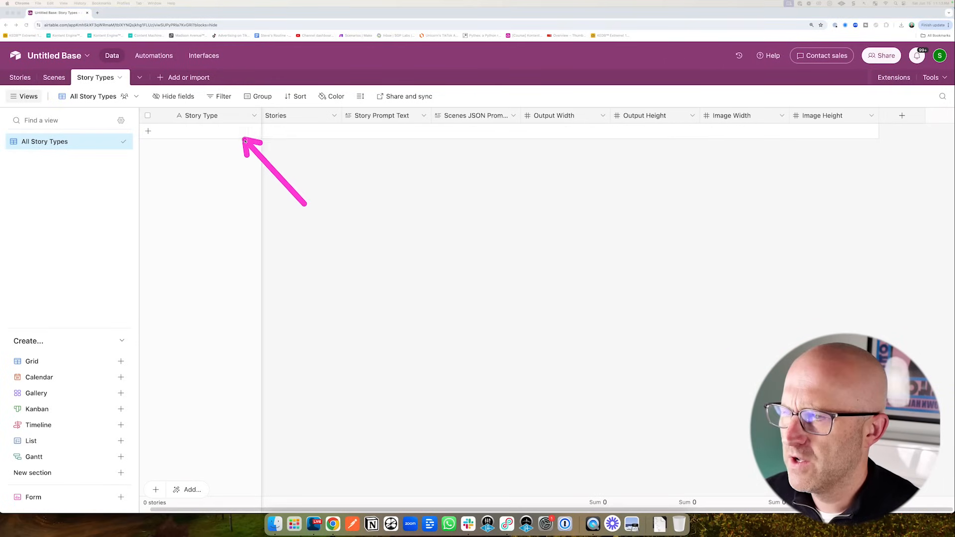
# - Add a new story type record named Comic News
pyautogui.click(205, 131)
pyautogui.write('Com')
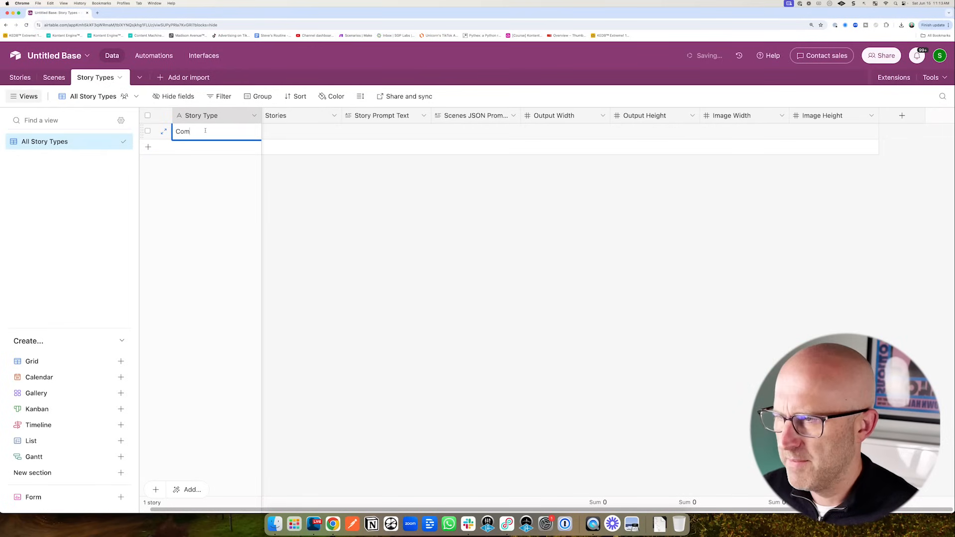
pyautogui.write('ic News')
pyautogui.moveTo(342, 219); pyautogui.dragTo(293, 137)
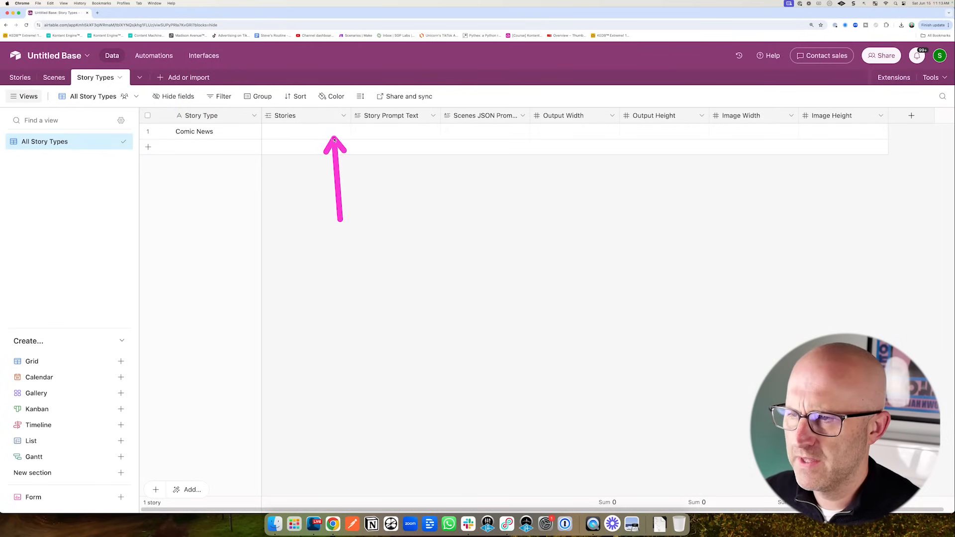
# - Hide the Stories field from the grid
pyautogui.click(343, 116)
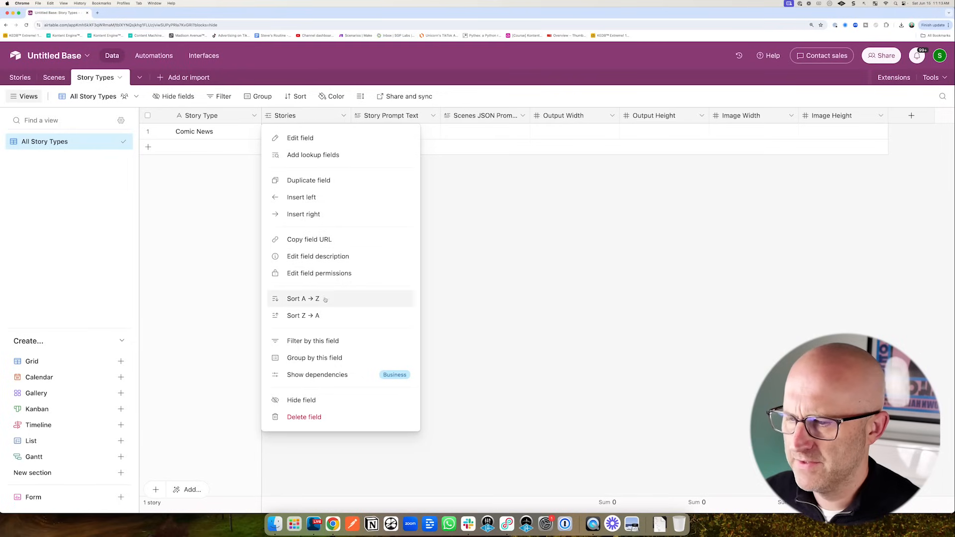
pyautogui.click(301, 400)
pyautogui.moveTo(376, 215); pyautogui.dragTo(368, 162)
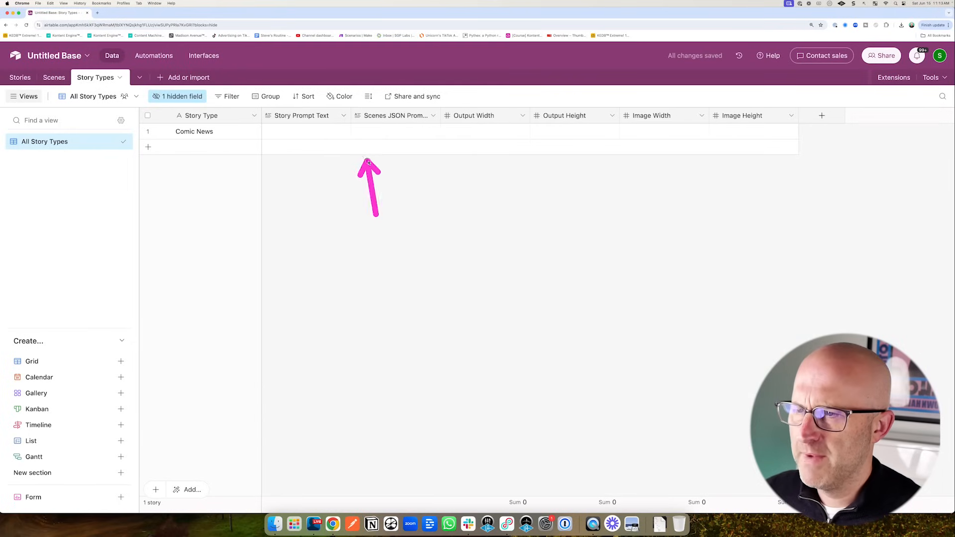
# - Set rows to Extra Tall and widen the Story Prompt Text and Scenes JSON Prompts columns
pyautogui.click(368, 96)
pyautogui.click(388, 176)
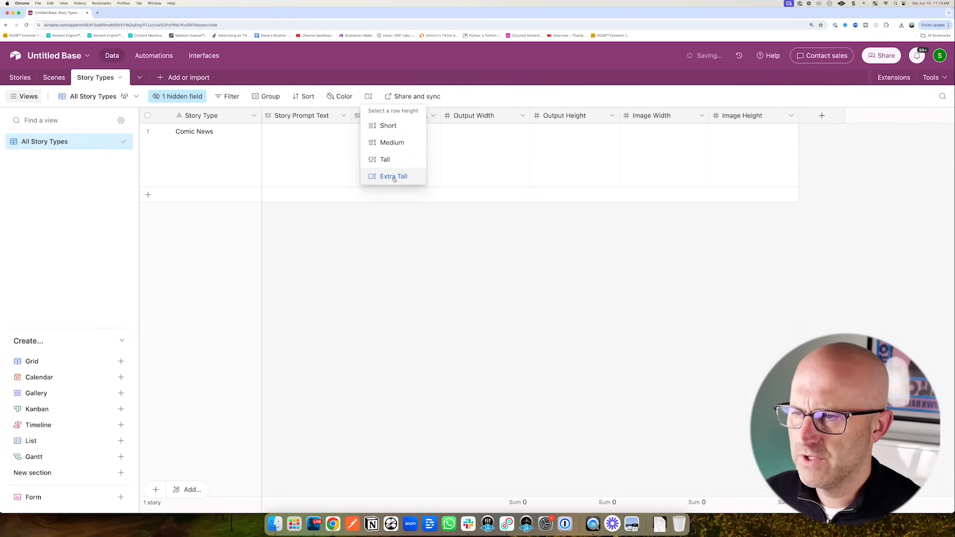
pyautogui.moveTo(503, 158); pyautogui.dragTo(435, 171)
pyautogui.moveTo(351, 115); pyautogui.dragTo(452, 116)
pyautogui.moveTo(540, 116); pyautogui.dragTo(651, 116)
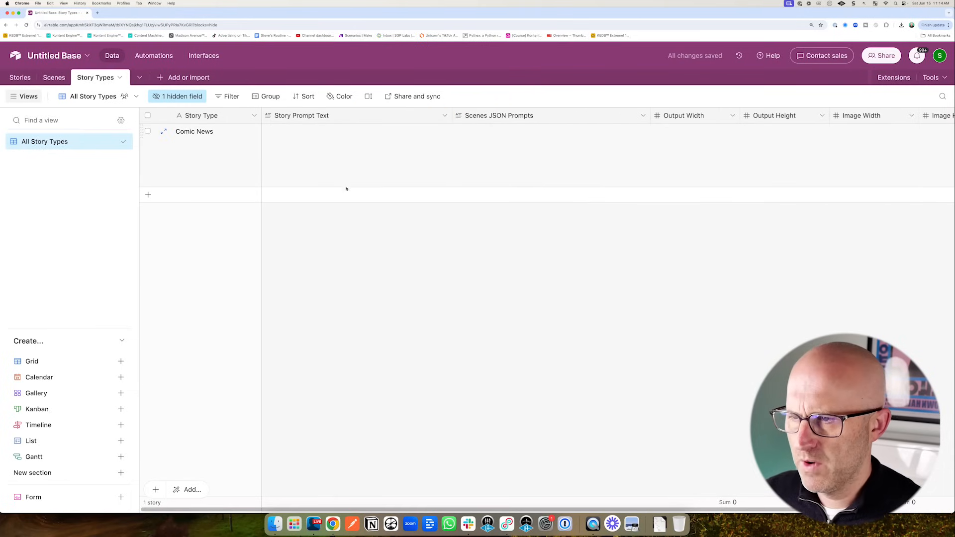
# - Paste the 200-word factual tech-news review prompt into Comic News's Story Prompt Text
pyautogui.click(305, 157)
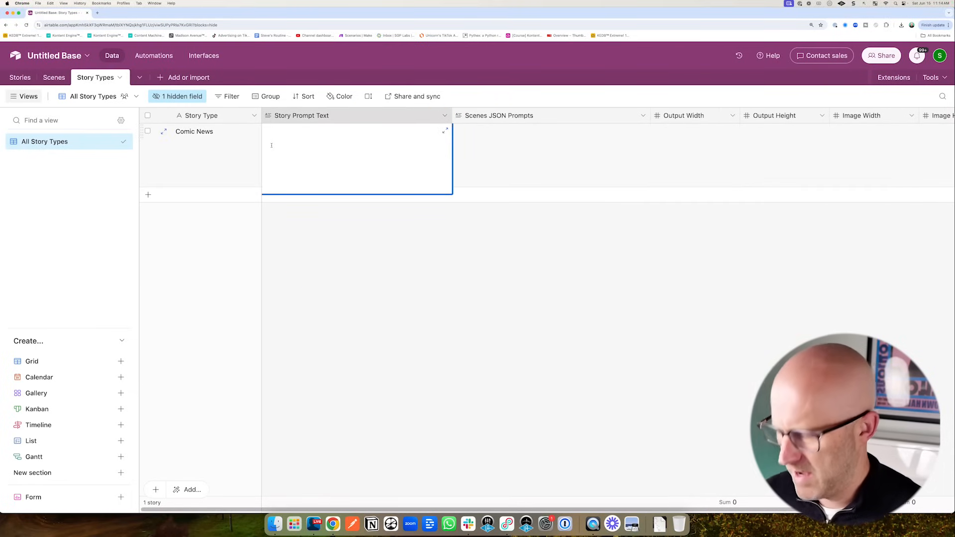
pyautogui.press('super+v')
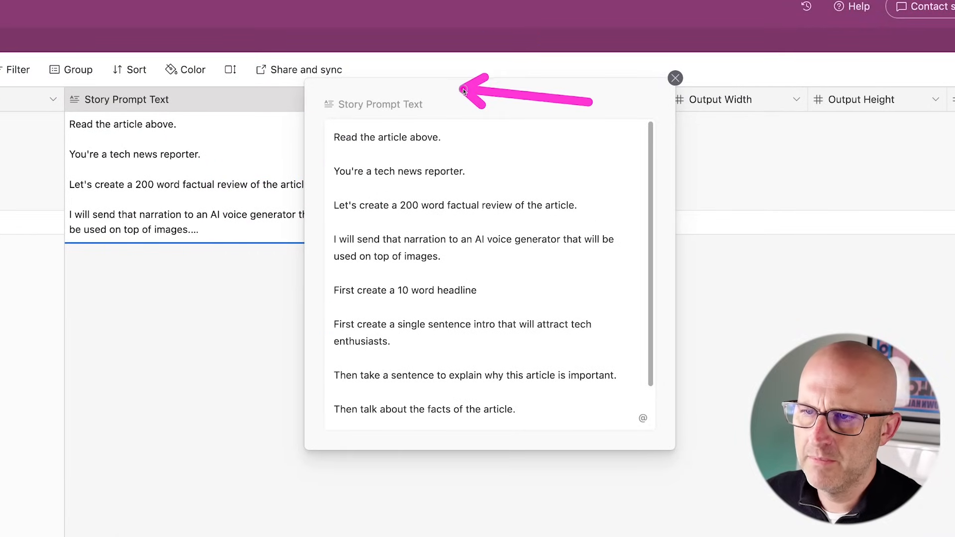
pyautogui.scroll(-1, 320, 169)
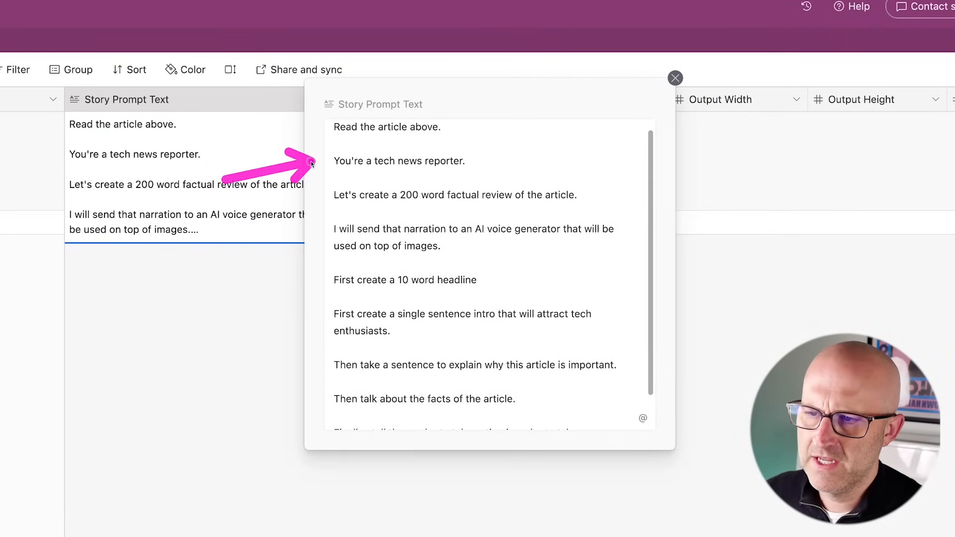
pyautogui.scroll(-3, 322, 209)
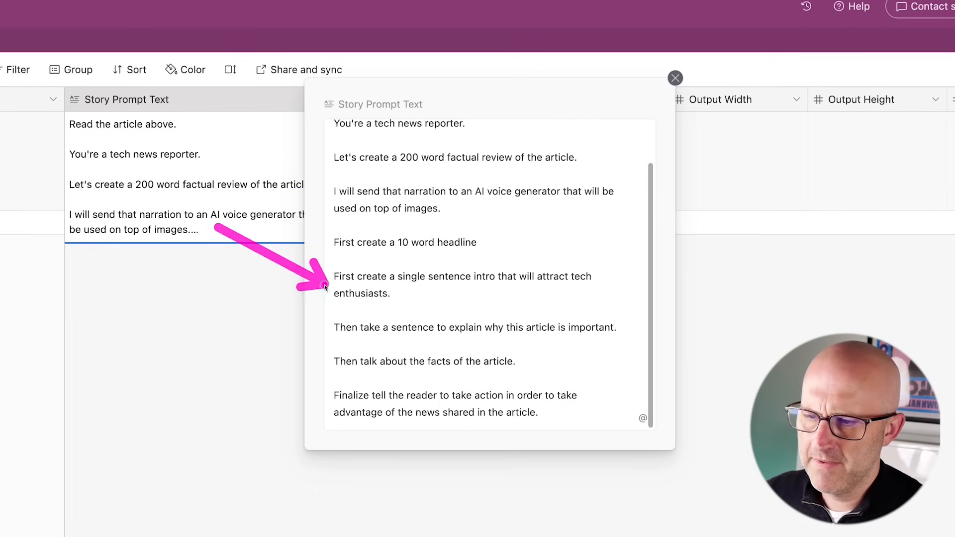
pyautogui.moveTo(440, 269)
pyautogui.mouseDown()
pyautogui.moveTo(477, 130)
pyautogui.moveTo(497, 132)
pyautogui.mouseUp()
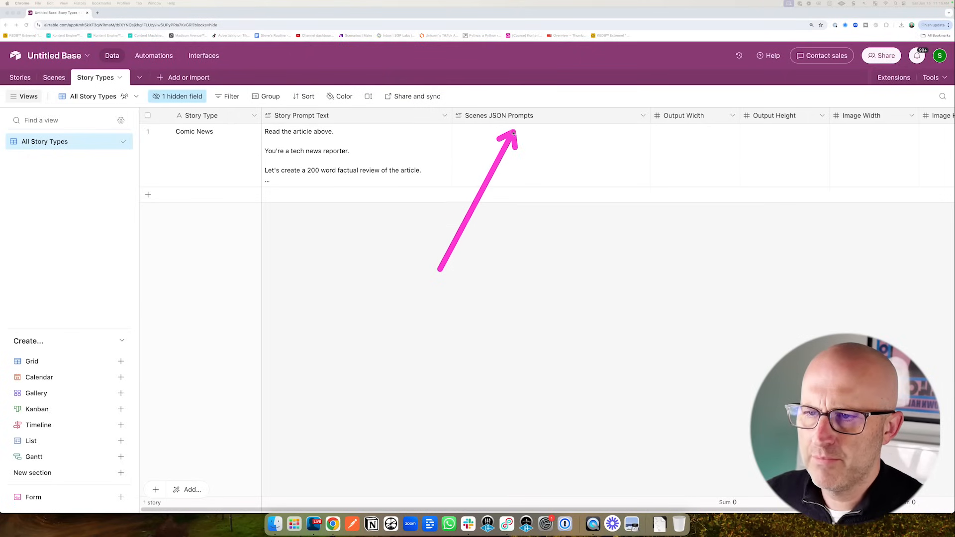
# - Paste the comic-book image prompt (three JSON prompt pairs per sentence) into Comic News's Scenes JSON Prompts and review it
pyautogui.doubleClick(476, 156)
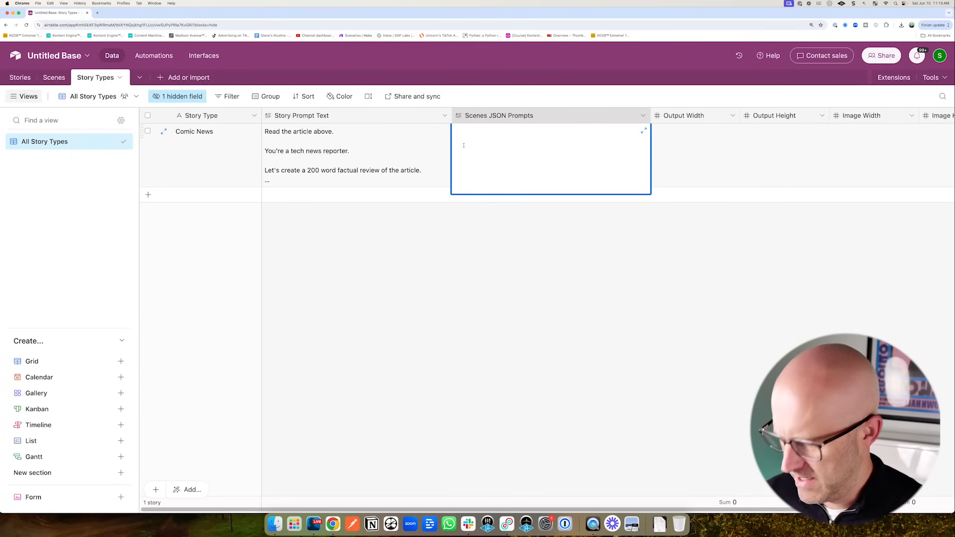
pyautogui.press('cmd+v')
pyautogui.click(643, 130)
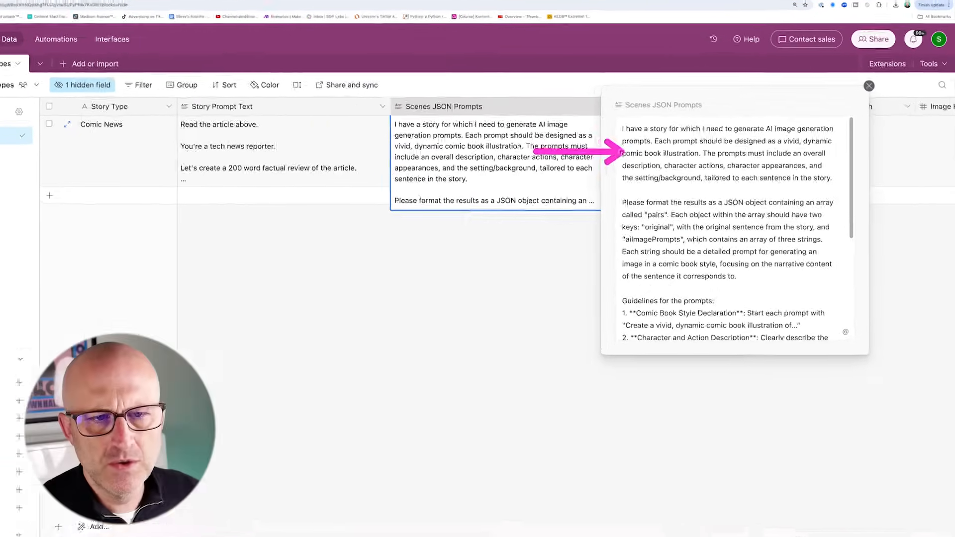
pyautogui.moveTo(778, 130); pyautogui.dragTo(755, 193)
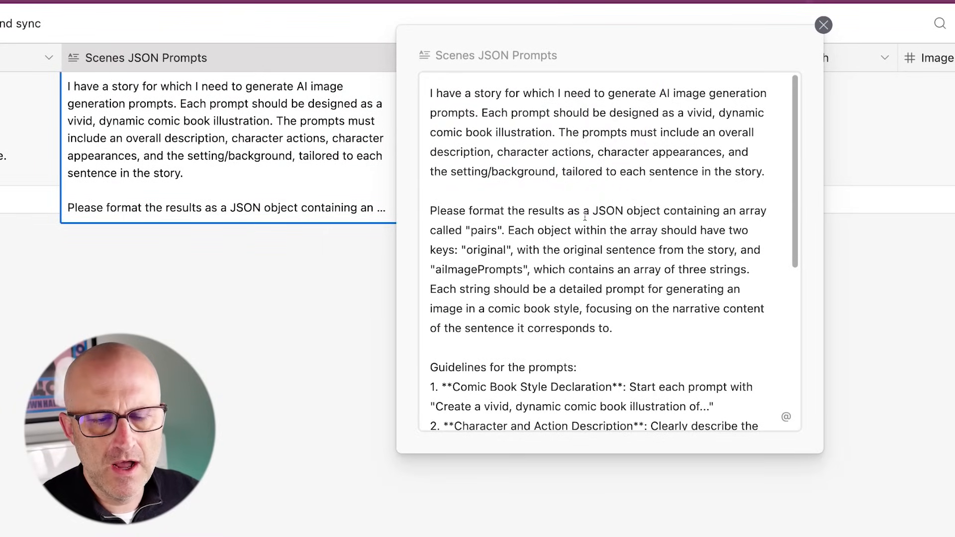
pyautogui.moveTo(559, 167); pyautogui.dragTo(518, 239)
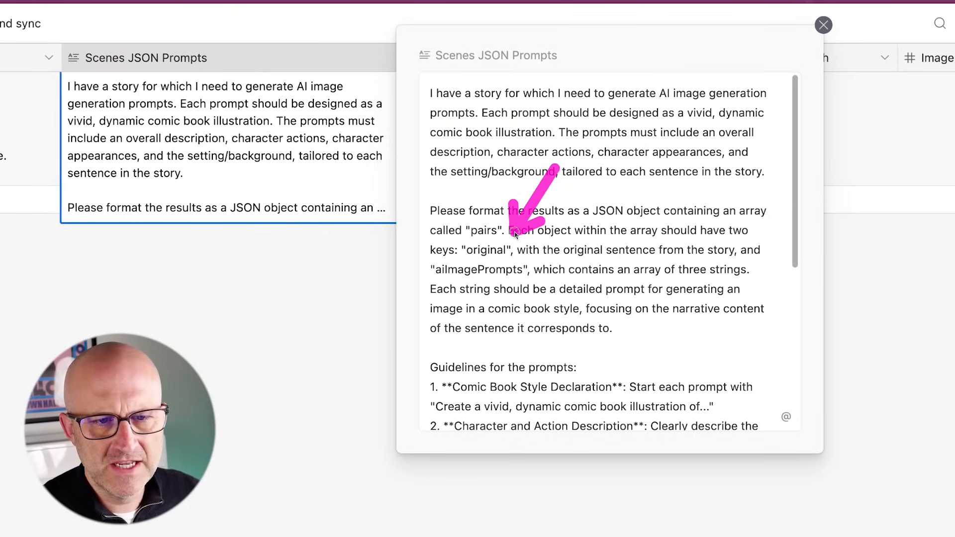
pyautogui.moveTo(438, 317); pyautogui.dragTo(417, 336)
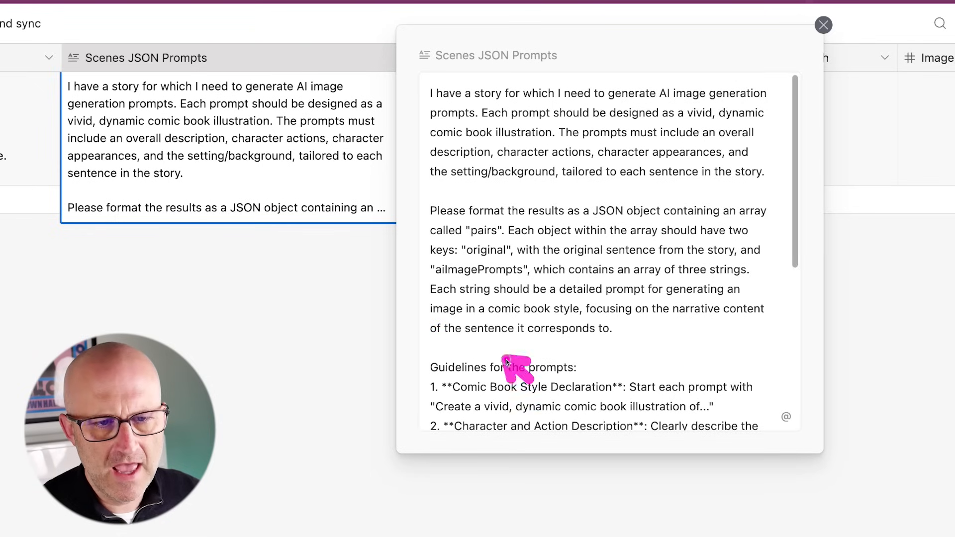
pyautogui.moveTo(507, 361)
pyautogui.mouseDown()
pyautogui.moveTo(508, 293)
pyautogui.moveTo(468, 293)
pyautogui.mouseUp()
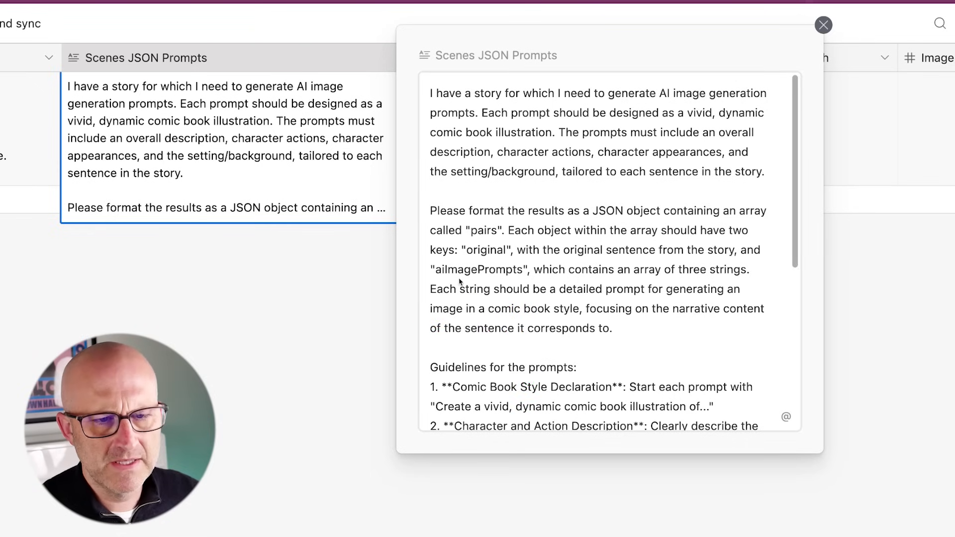
pyautogui.moveTo(3, 213); pyautogui.dragTo(104, 172)
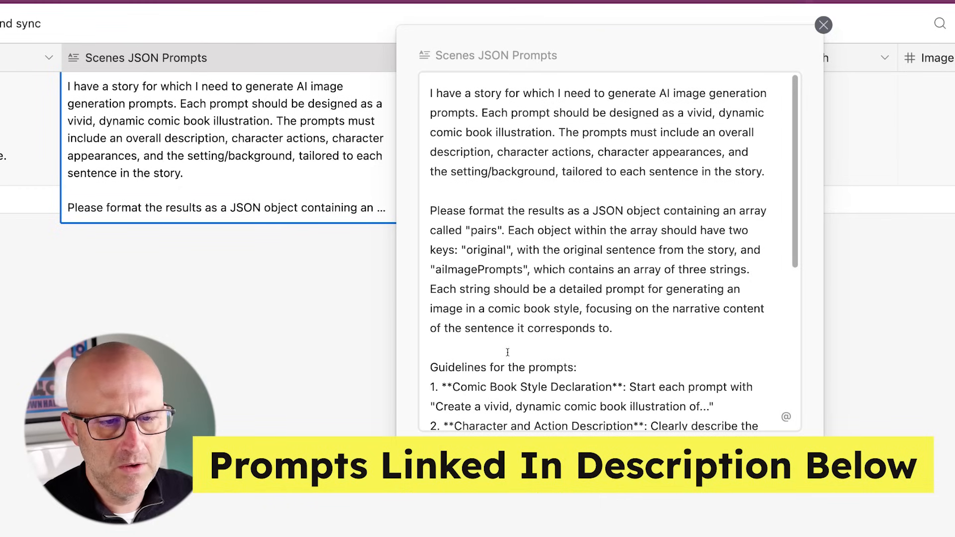
pyautogui.moveTo(222, 233)
pyautogui.mouseDown()
pyautogui.moveTo(341, 207)
pyautogui.moveTo(423, 131)
pyautogui.mouseUp()
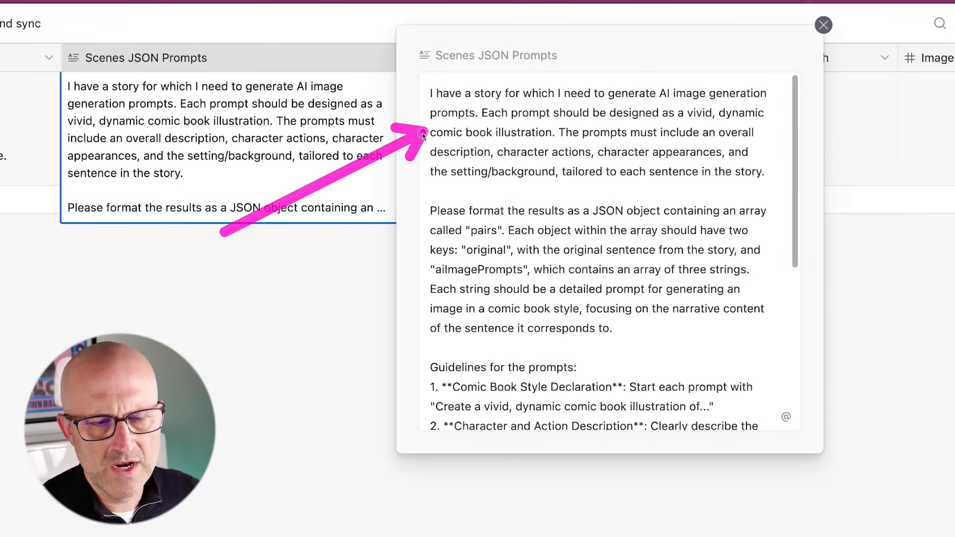
pyautogui.scroll(-5, 550, 265)
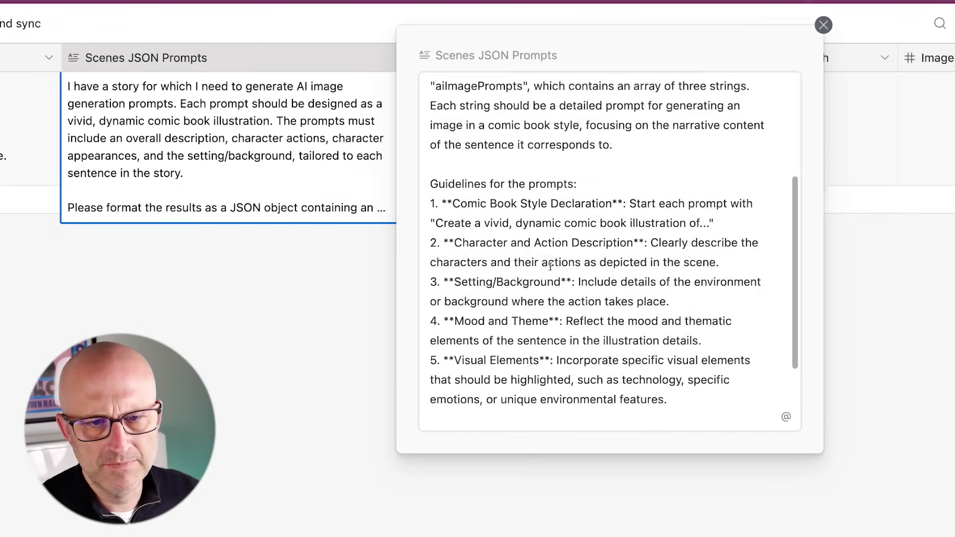
pyautogui.press('Escape')
pyautogui.moveTo(431, 346); pyautogui.dragTo(443, 148)
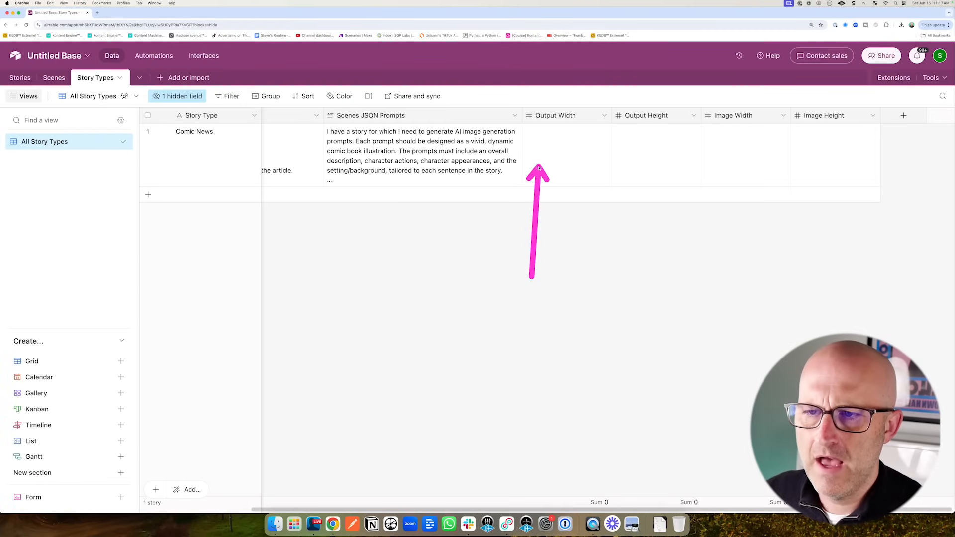
# - Paste 1920 and 1080 as Comic News's Output Width and Output Height
pyautogui.moveTo(539, 167)
pyautogui.mouseDown()
pyautogui.moveTo(635, 166)
pyautogui.moveTo(587, 160)
pyautogui.moveTo(607, 172)
pyautogui.mouseUp()
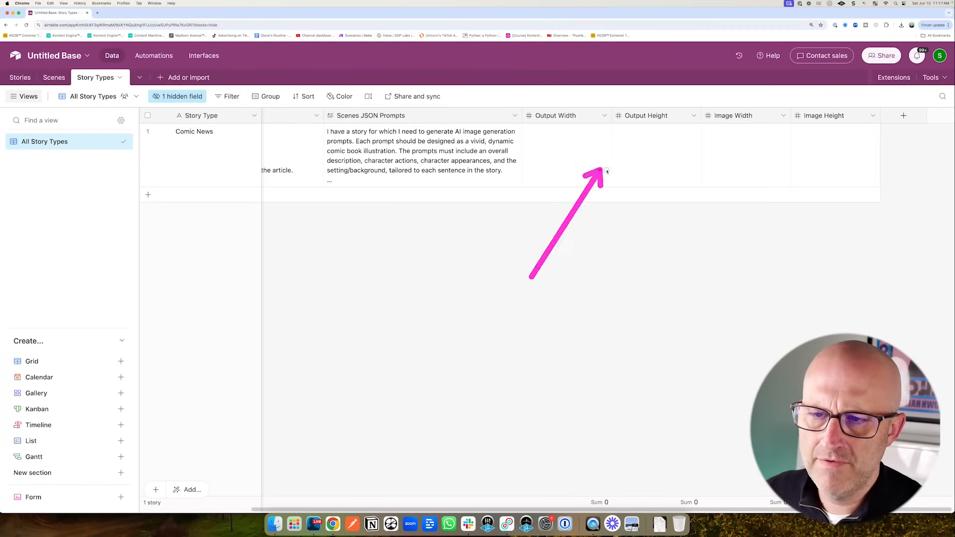
pyautogui.click(602, 164)
pyautogui.write('1920\t1080')
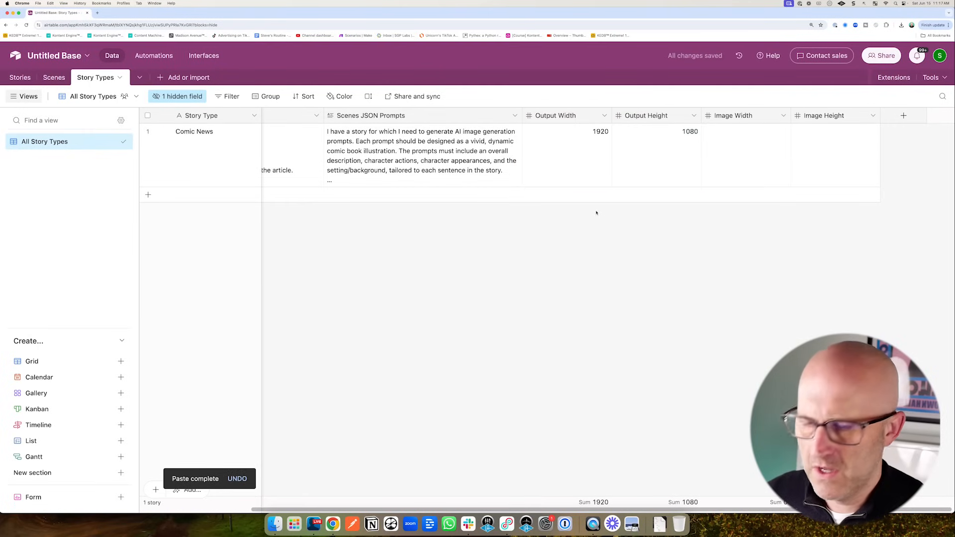
# - Paste 1024 and 576 as Comic News's Image Width and Height, then return to Stories
pyautogui.moveTo(575, 216)
pyautogui.mouseDown()
pyautogui.moveTo(602, 130)
pyautogui.moveTo(681, 143)
pyautogui.mouseUp()
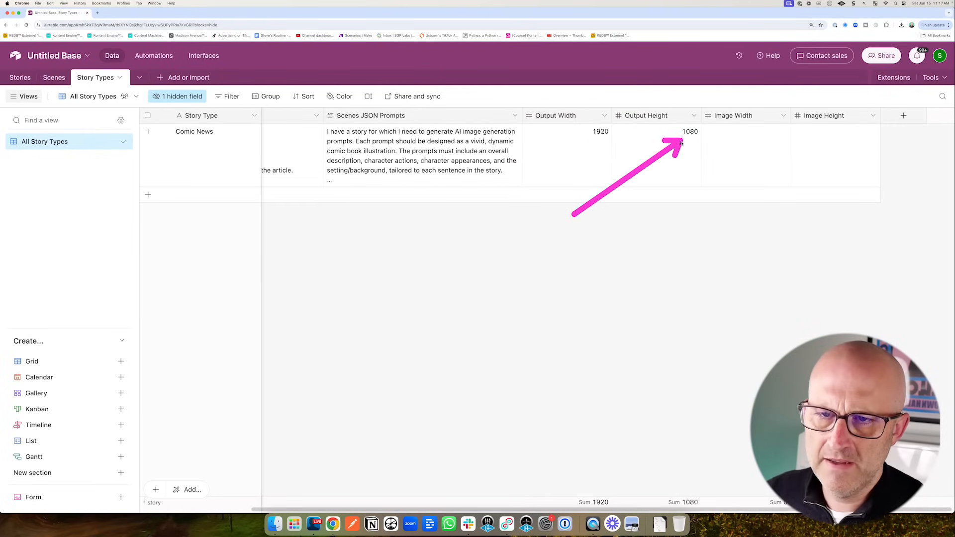
pyautogui.moveTo(707, 231)
pyautogui.mouseDown()
pyautogui.moveTo(736, 160)
pyautogui.moveTo(810, 174)
pyautogui.mouseUp()
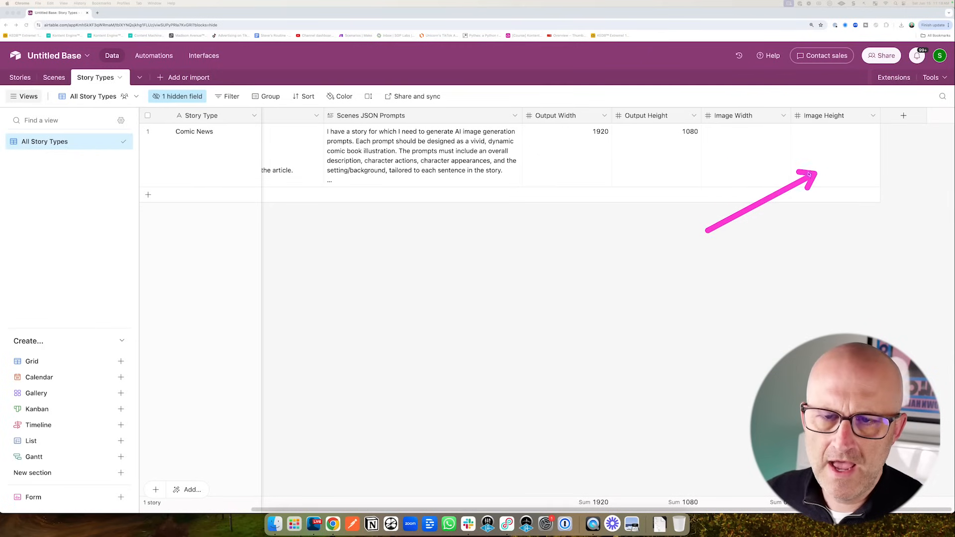
pyautogui.click(736, 151)
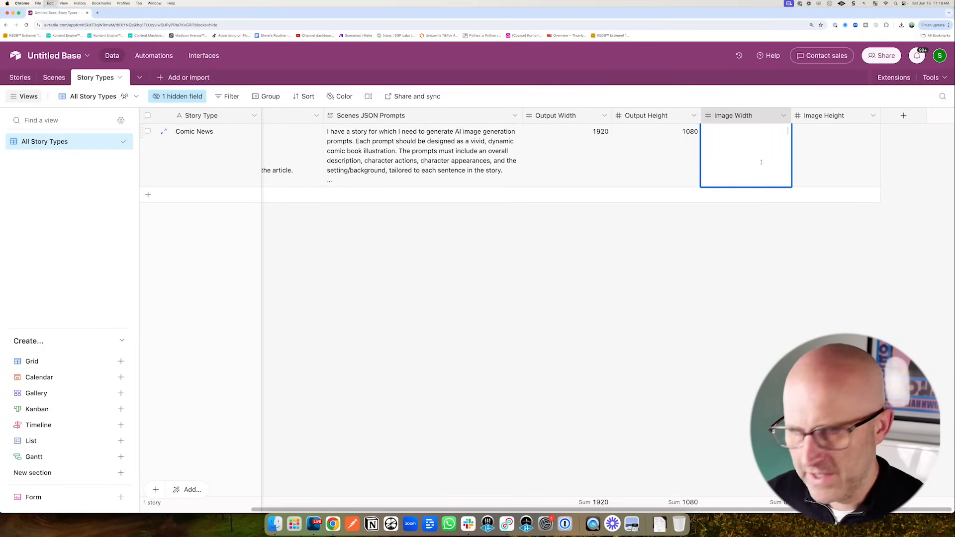
pyautogui.write('1024\t576')
pyautogui.click(765, 230)
pyautogui.moveTo(754, 237); pyautogui.dragTo(772, 187)
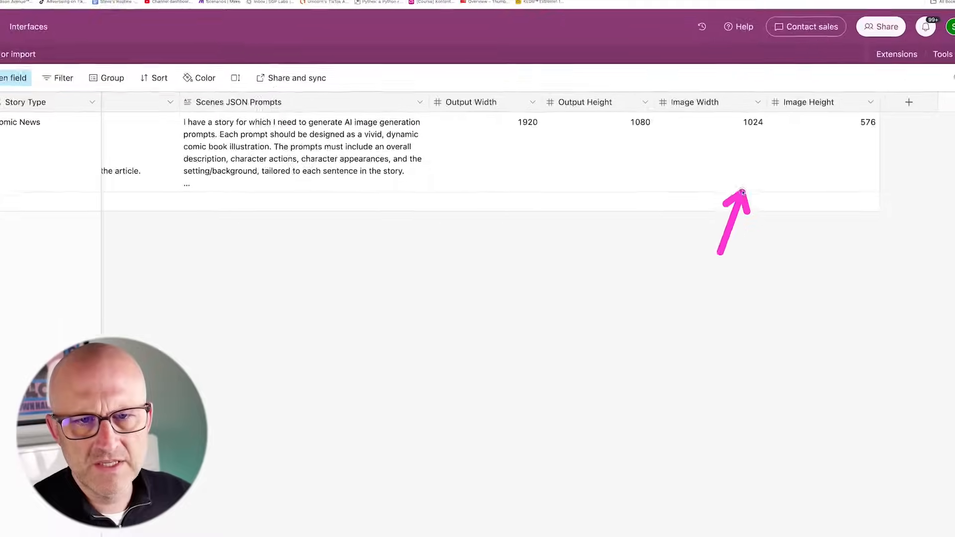
pyautogui.moveTo(728, 251); pyautogui.dragTo(831, 148)
pyautogui.click(536, 234)
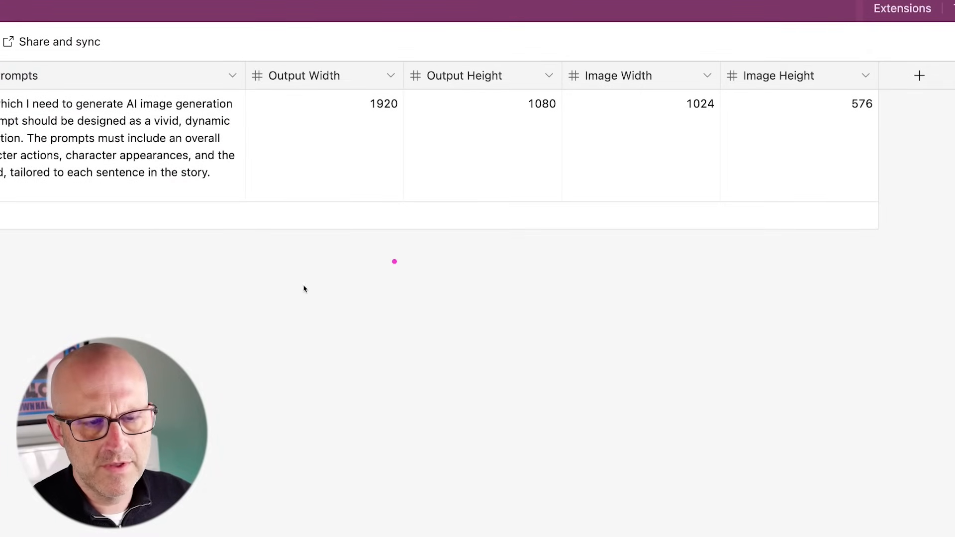
pyautogui.moveTo(285, 283)
pyautogui.mouseDown()
pyautogui.moveTo(314, 251)
pyautogui.moveTo(479, 138)
pyautogui.mouseUp()
pyautogui.moveTo(636, 273)
pyautogui.mouseDown()
pyautogui.moveTo(674, 171)
pyautogui.moveTo(699, 145)
pyautogui.moveTo(747, 145)
pyautogui.moveTo(710, 149)
pyautogui.mouseUp()
pyautogui.moveTo(693, 244)
pyautogui.mouseDown()
pyautogui.moveTo(725, 141)
pyautogui.moveTo(790, 145)
pyautogui.moveTo(710, 145)
pyautogui.mouseUp()
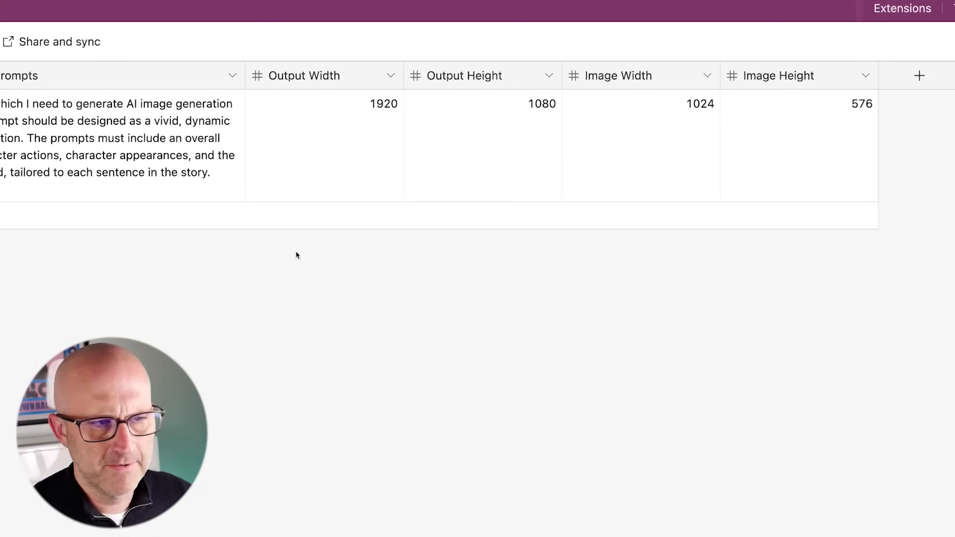
pyautogui.moveTo(54, 164); pyautogui.dragTo(33, 96)
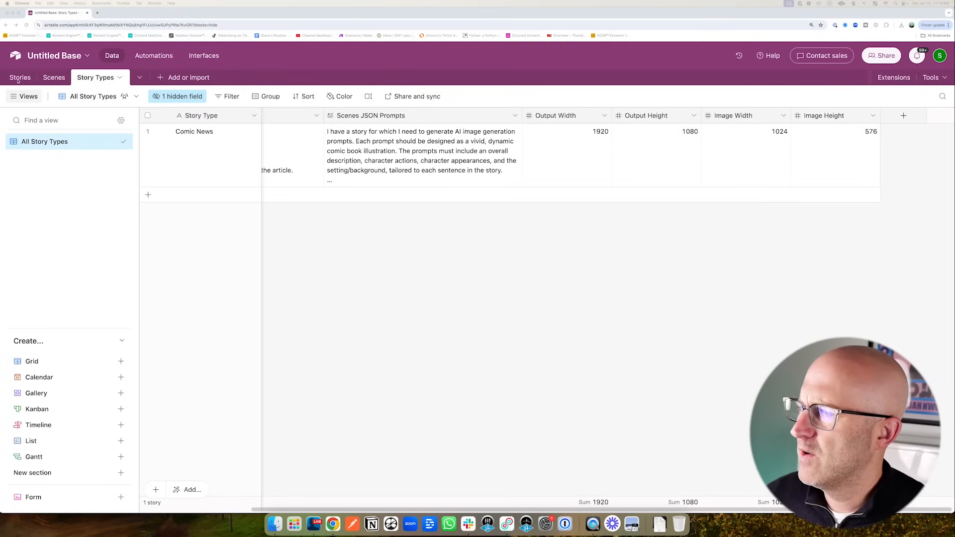
pyautogui.click(18, 78)
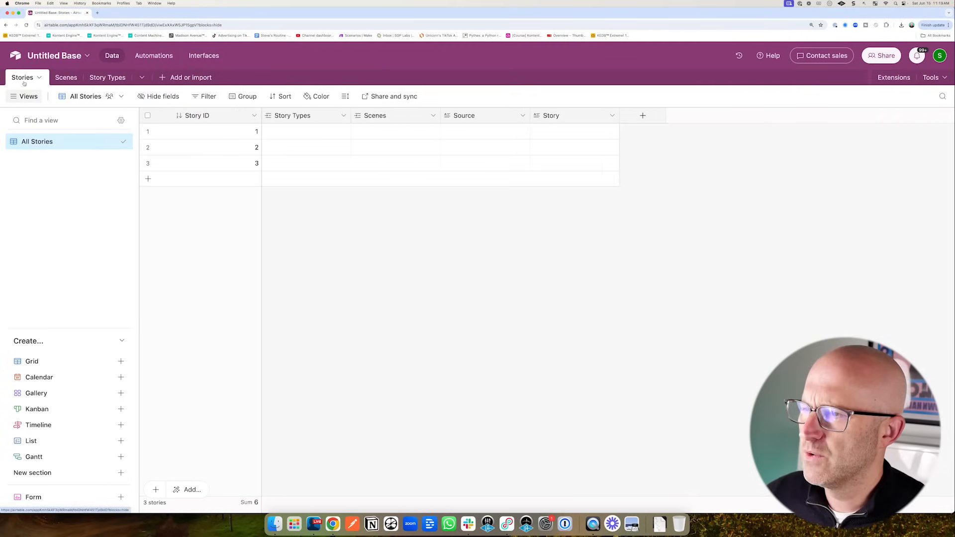
# - Link story 3 to the Comic News story type and verify it in Story Types
pyautogui.moveTo(301, 237); pyautogui.dragTo(281, 188)
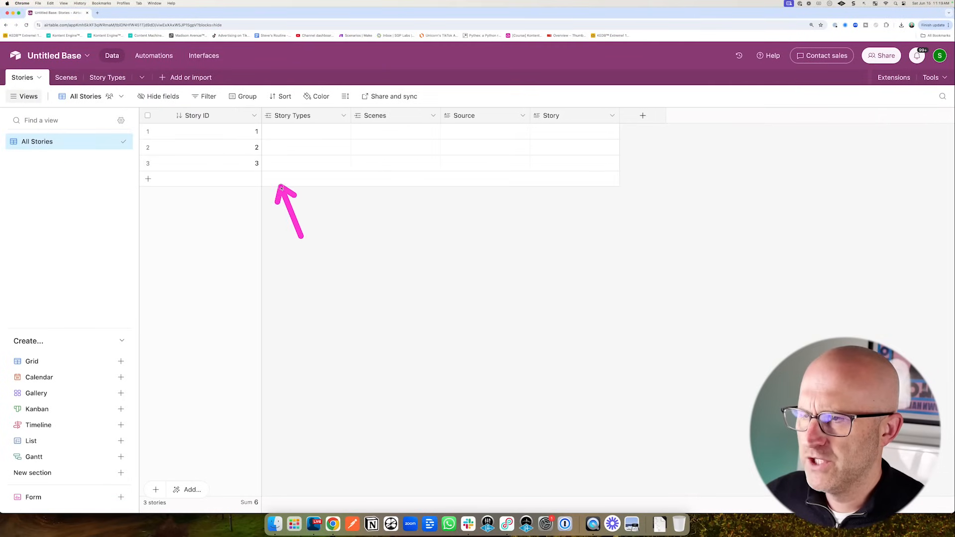
pyautogui.click(269, 164)
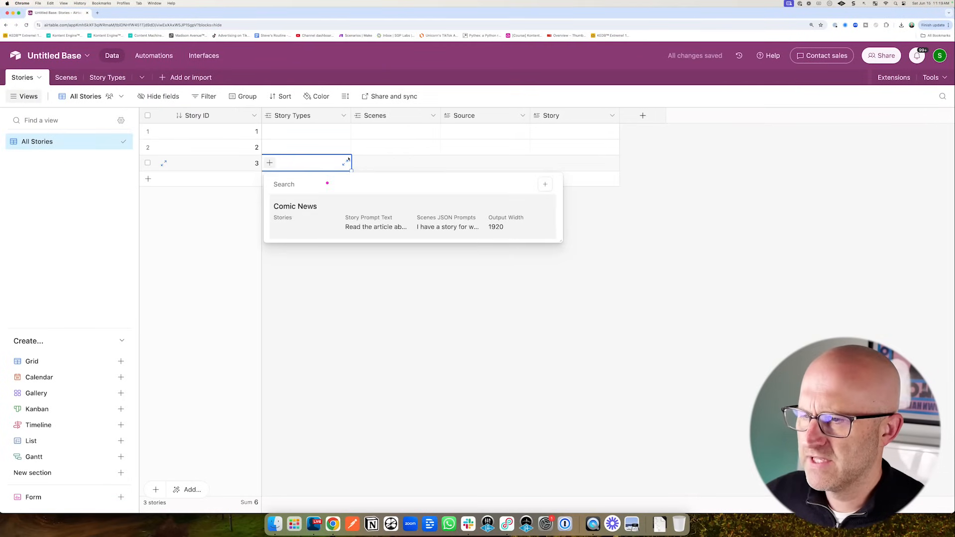
pyautogui.click(312, 211)
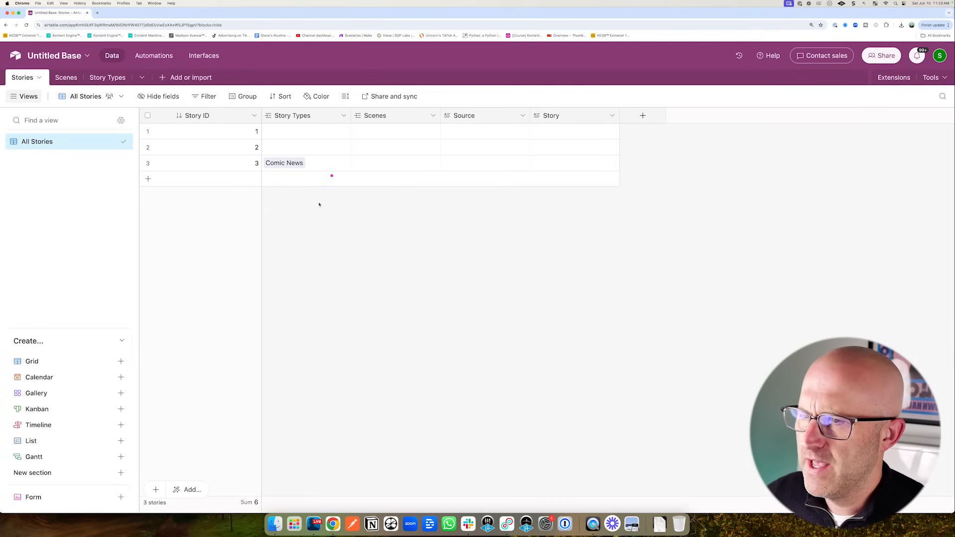
pyautogui.click(107, 78)
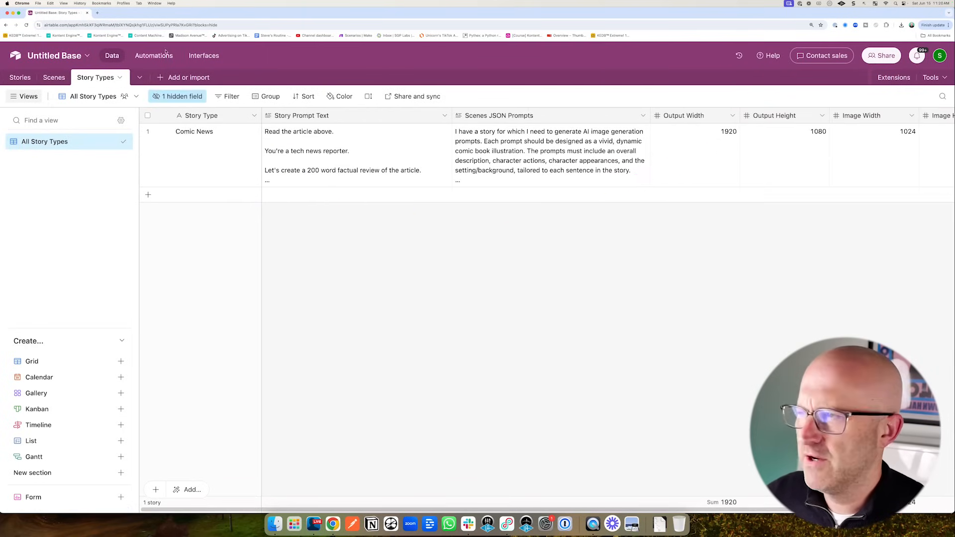
pyautogui.click(20, 76)
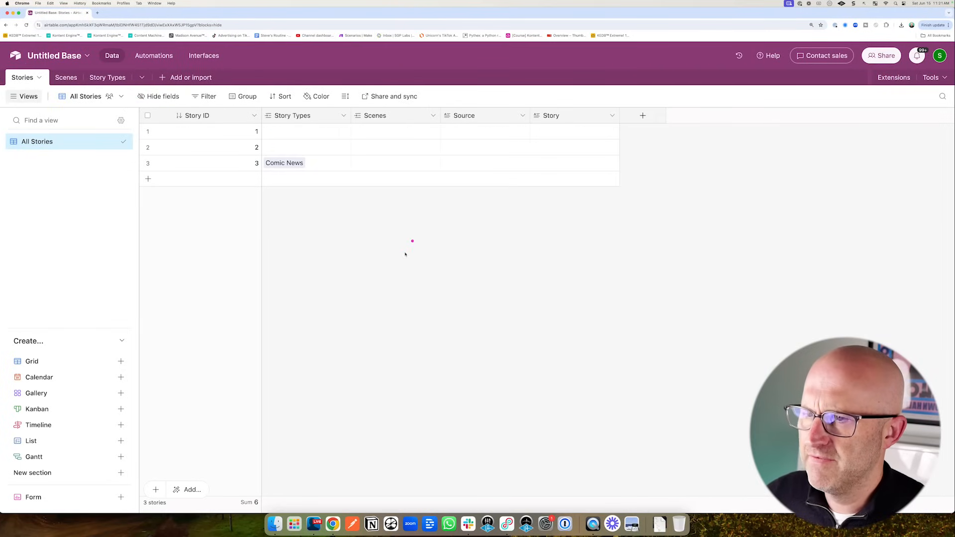
# - Add all six Story Types fields as lookup fields in Stories
pyautogui.click(344, 116)
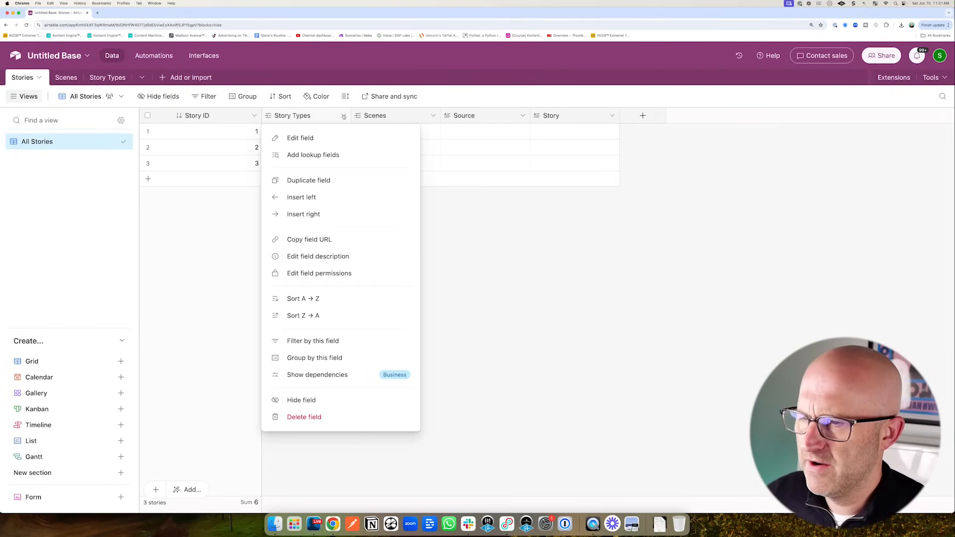
pyautogui.click(348, 155)
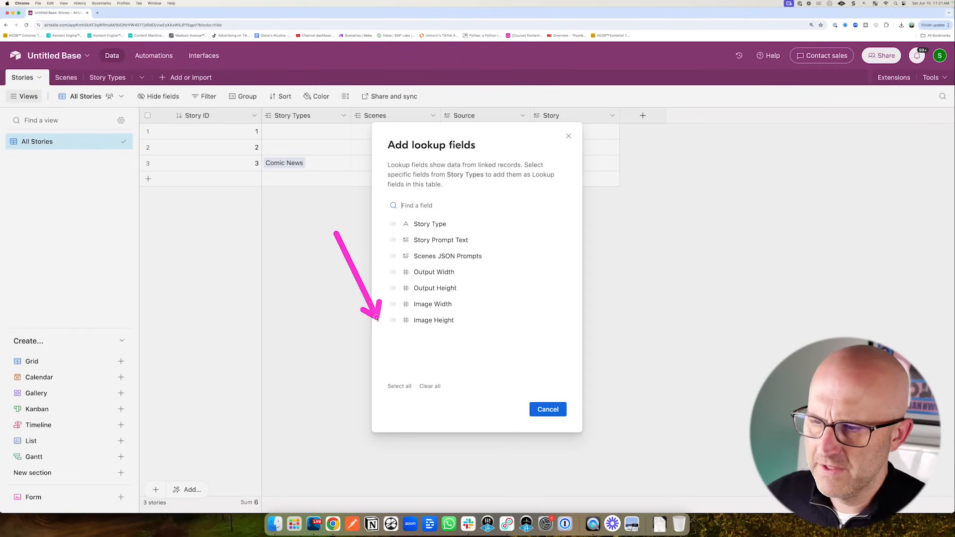
pyautogui.click(392, 240)
pyautogui.keyDown('shift'); pyautogui.click(393, 320); pyautogui.keyUp('shift')
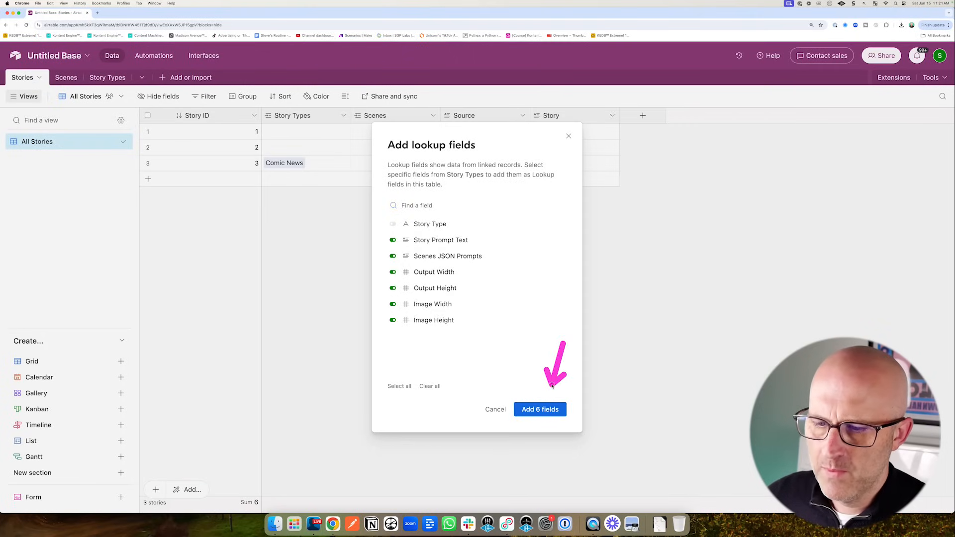
pyautogui.click(540, 410)
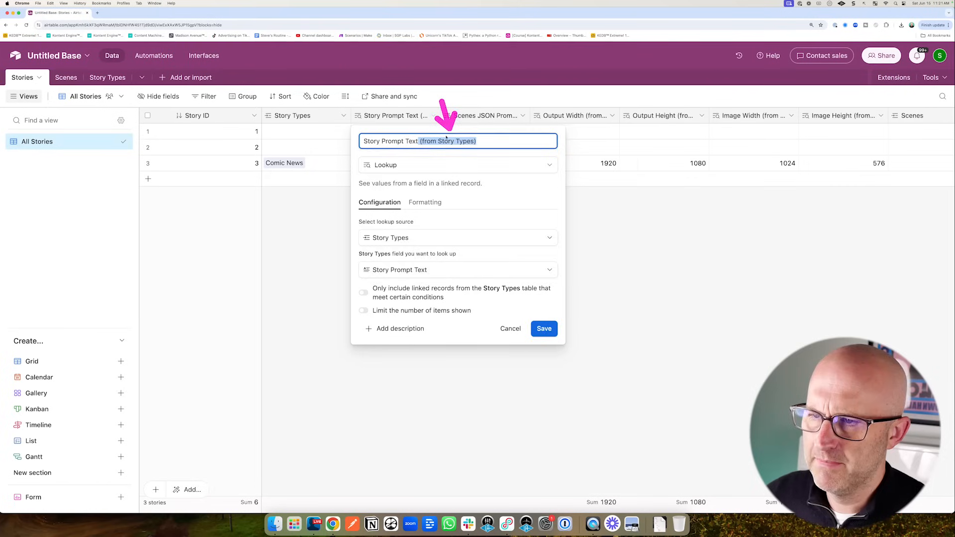
# - Strip '(from Story Types)' from the Story Prompt Text, Scenes JSON Prompts, Output Width, Image Width and Image Height lookups
pyautogui.press('BackSpace')
pyautogui.press('Return')
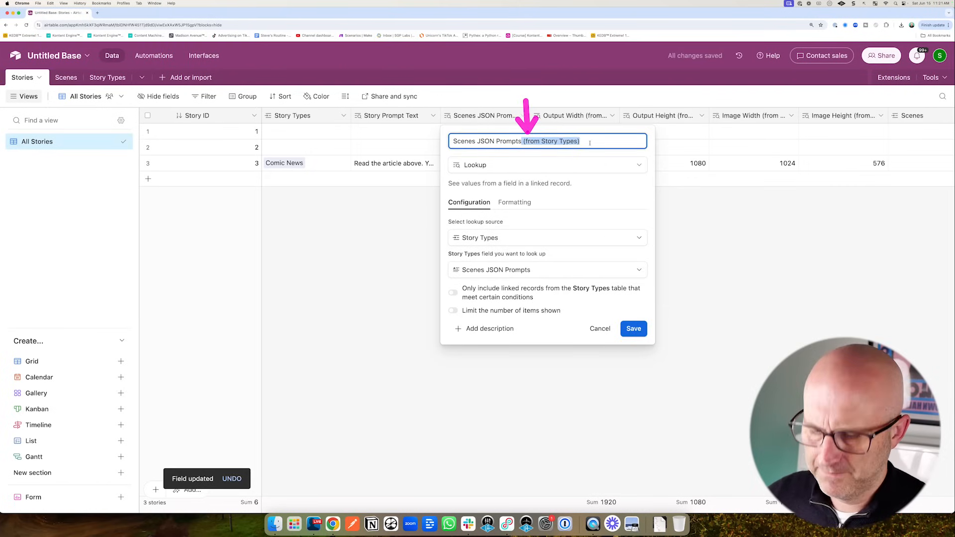
pyautogui.press('Return')
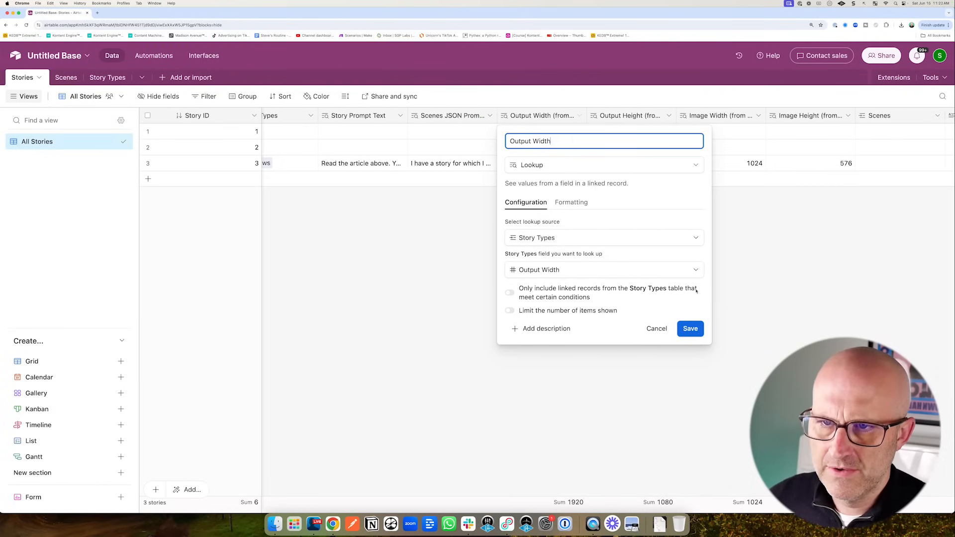
pyautogui.click(692, 331)
pyautogui.click(659, 115)
pyautogui.click(656, 139)
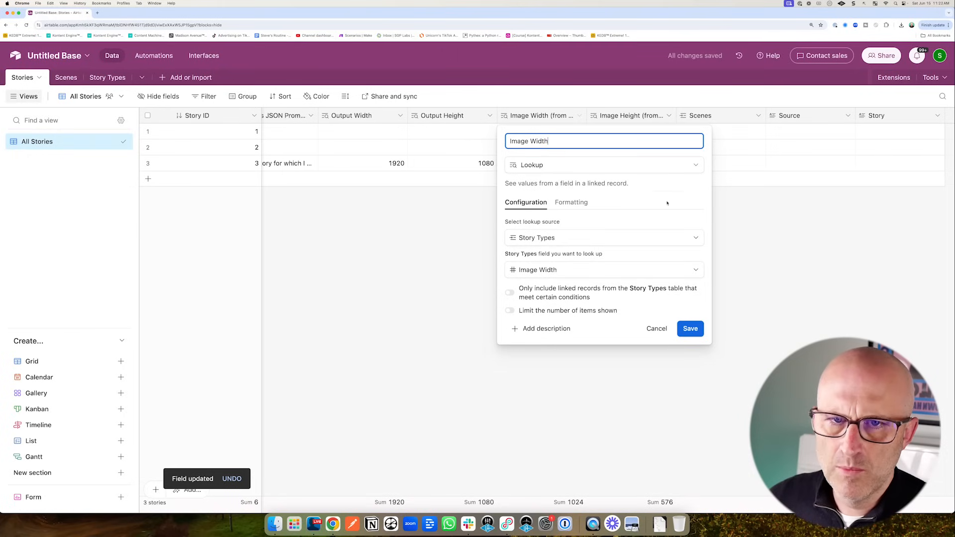
pyautogui.click(691, 332)
pyautogui.click(603, 115)
pyautogui.click(646, 138)
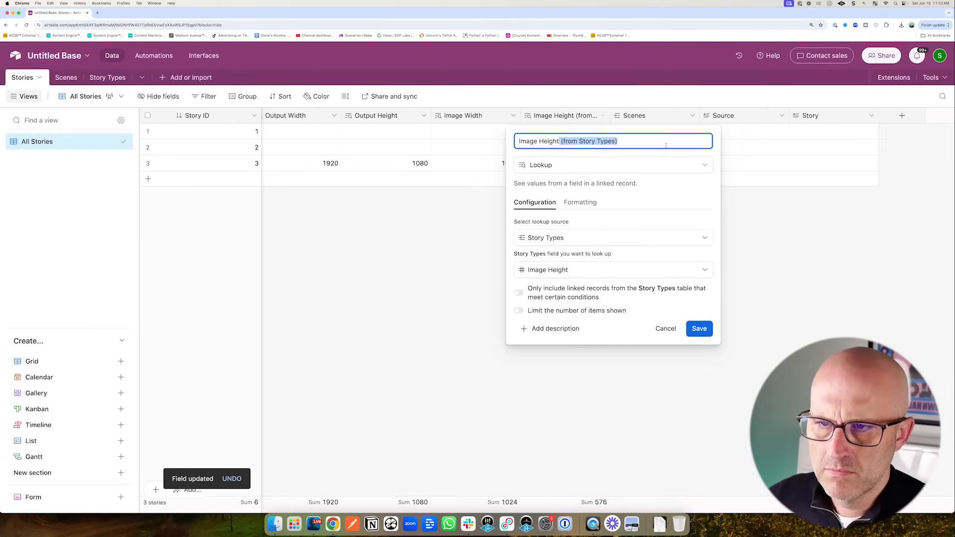
pyautogui.press('Return')
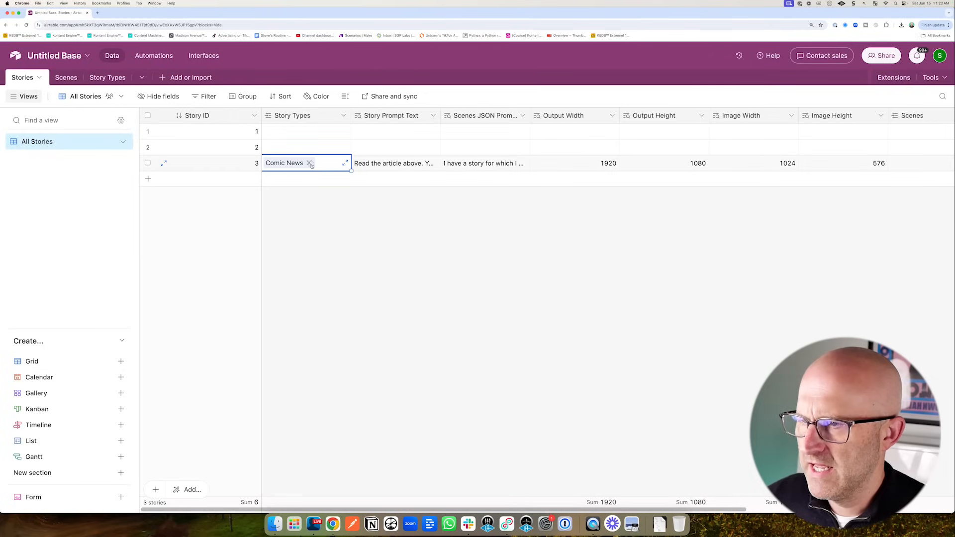
# - Unlink and relink Comic News on story 3 so the lookup values fill in
pyautogui.click(310, 163)
pyautogui.click(269, 163)
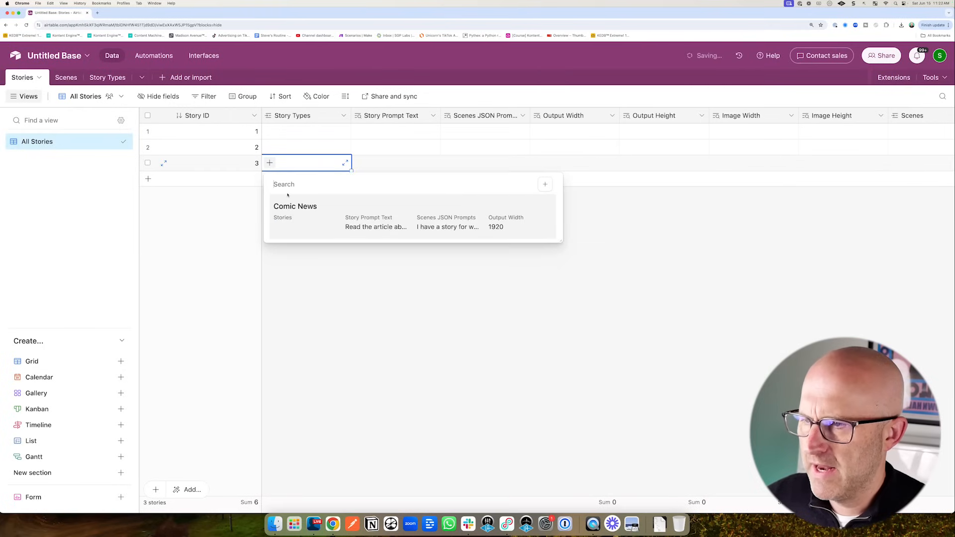
pyautogui.click(298, 206)
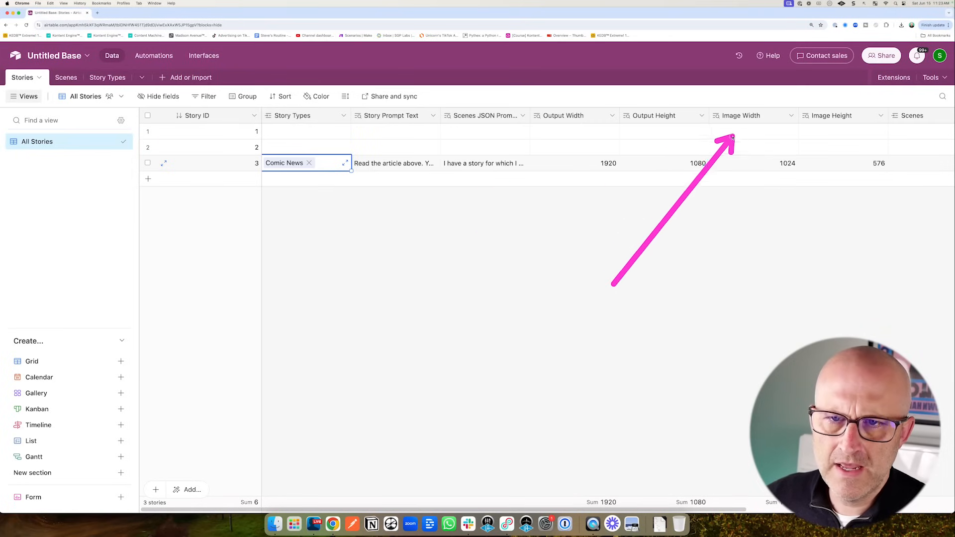
pyautogui.moveTo(733, 137); pyautogui.dragTo(844, 149)
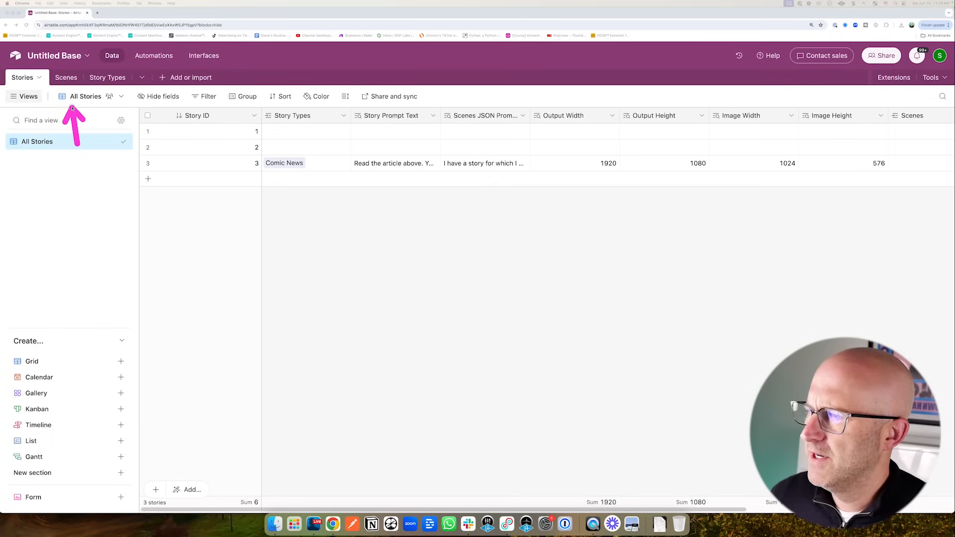
# - Rename the Scenes table's Grid view to 'All Data & Fields'
pyautogui.click(66, 79)
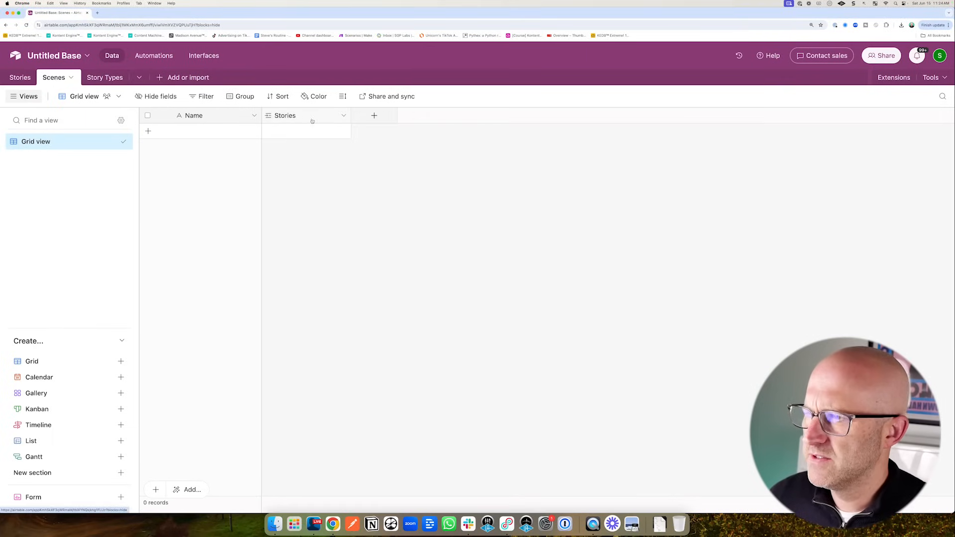
pyautogui.moveTo(46, 219); pyautogui.dragTo(33, 165)
pyautogui.doubleClick(31, 146)
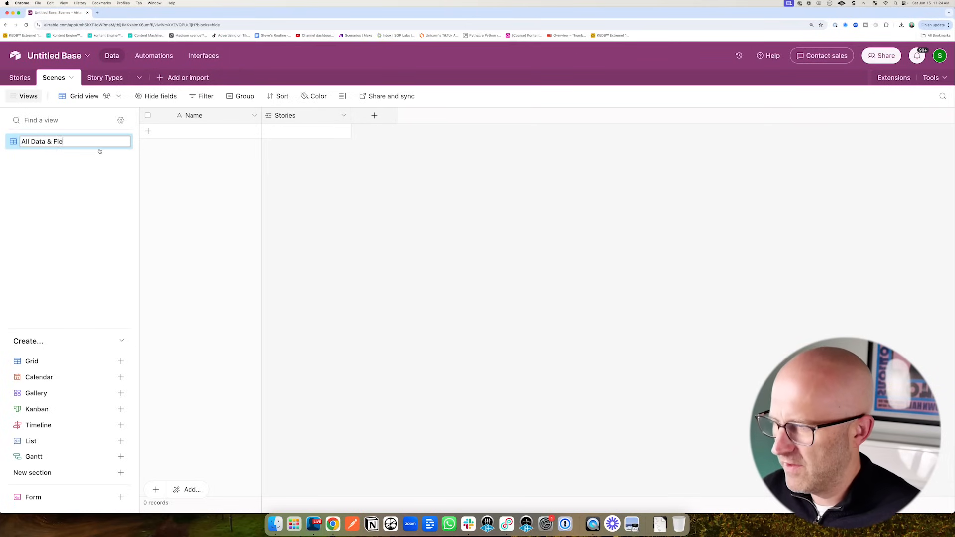
pyautogui.press('Return')
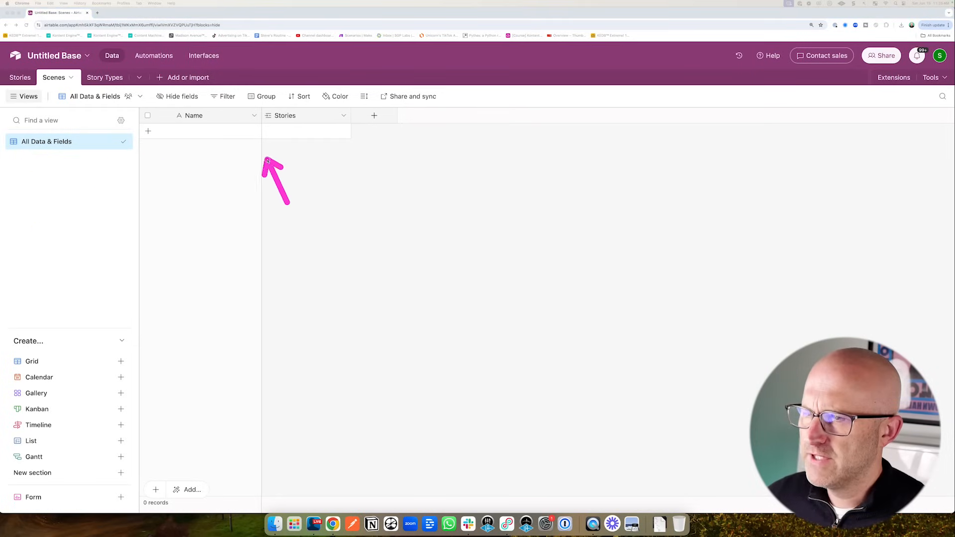
# - Rename the Scenes primary field from Name to Scene ID
pyautogui.click(255, 116)
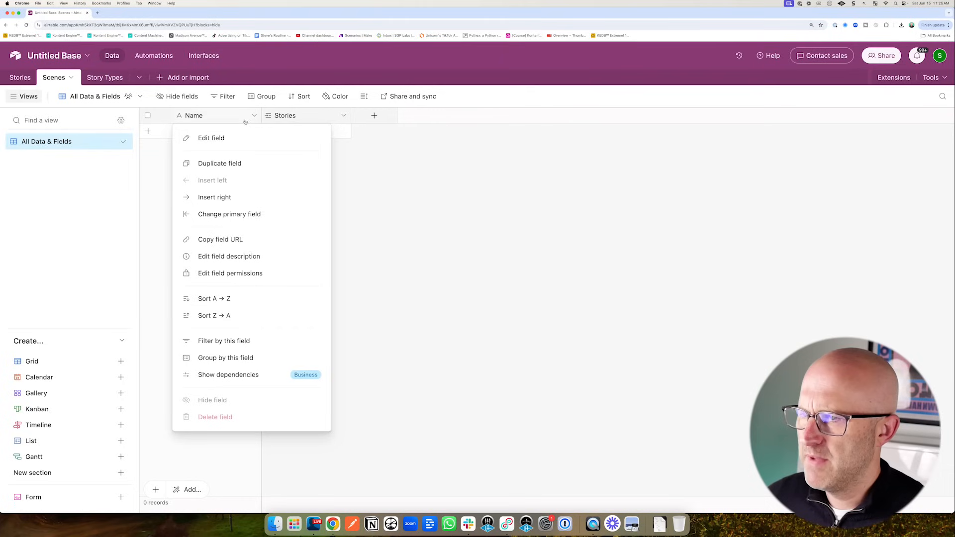
pyautogui.click(228, 138)
pyautogui.write('Scene ID')
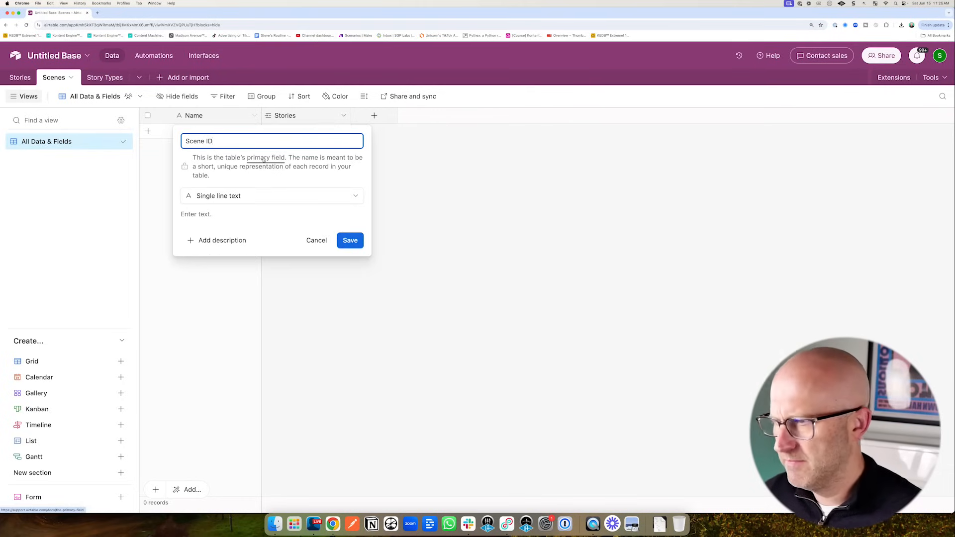
pyautogui.press('Return')
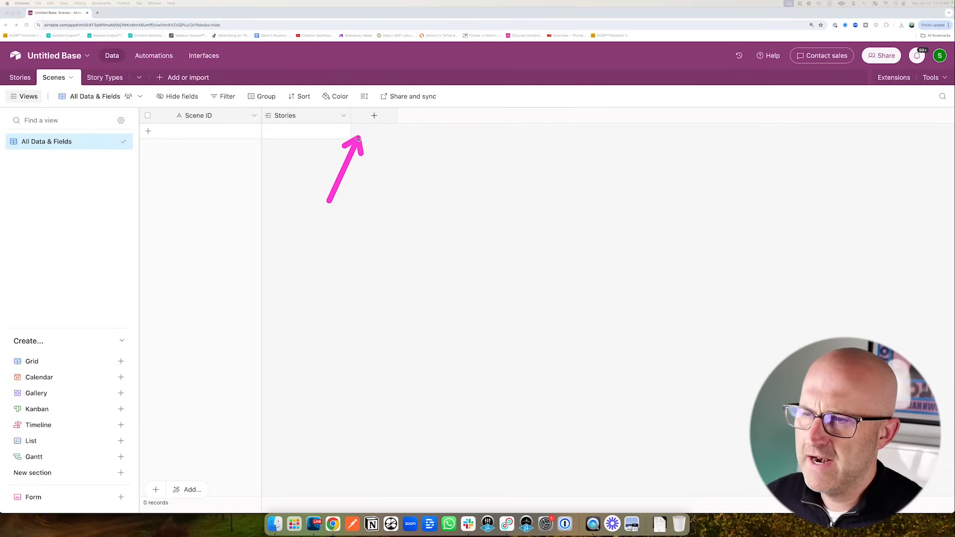
# - Add a long text field named Scene to the Scenes table
pyautogui.click(374, 116)
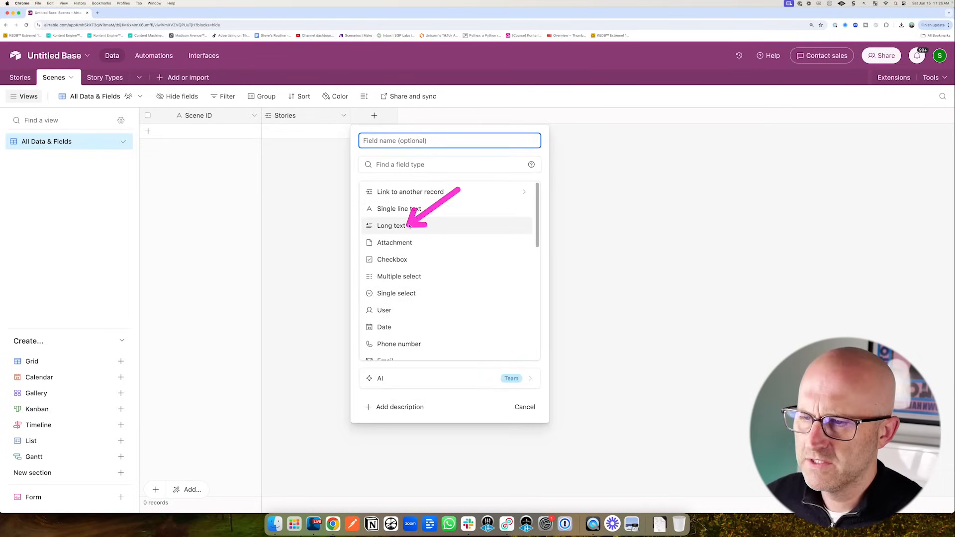
pyautogui.click(393, 225)
pyautogui.click(387, 143)
pyautogui.write('Scene')
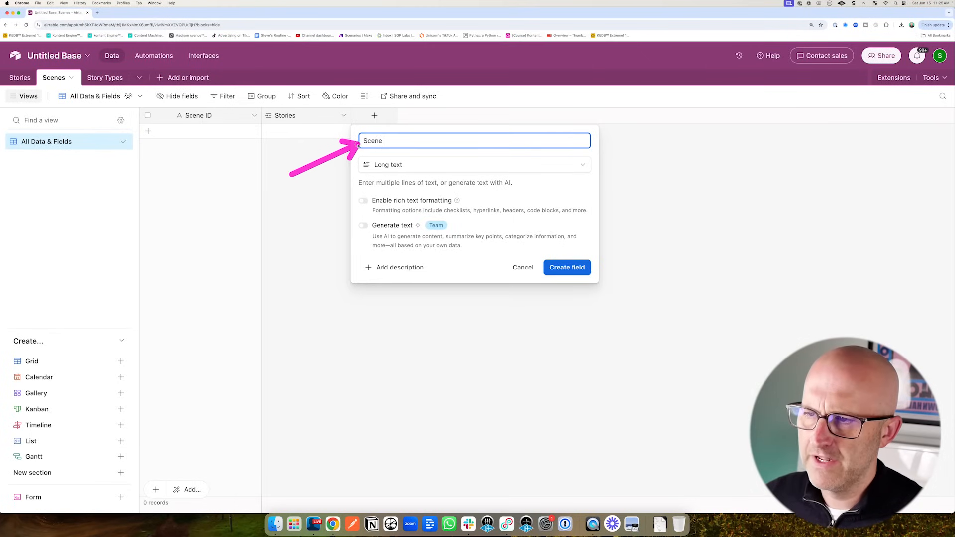
pyautogui.press('Return')
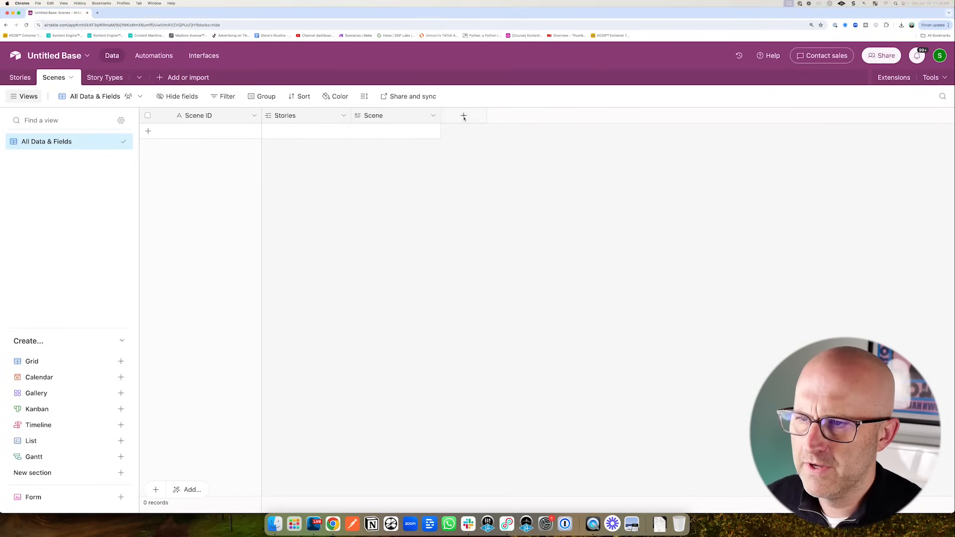
# - Add a long text field AI Image Prompts and remove the stray 'x' from its name
pyautogui.click(463, 116)
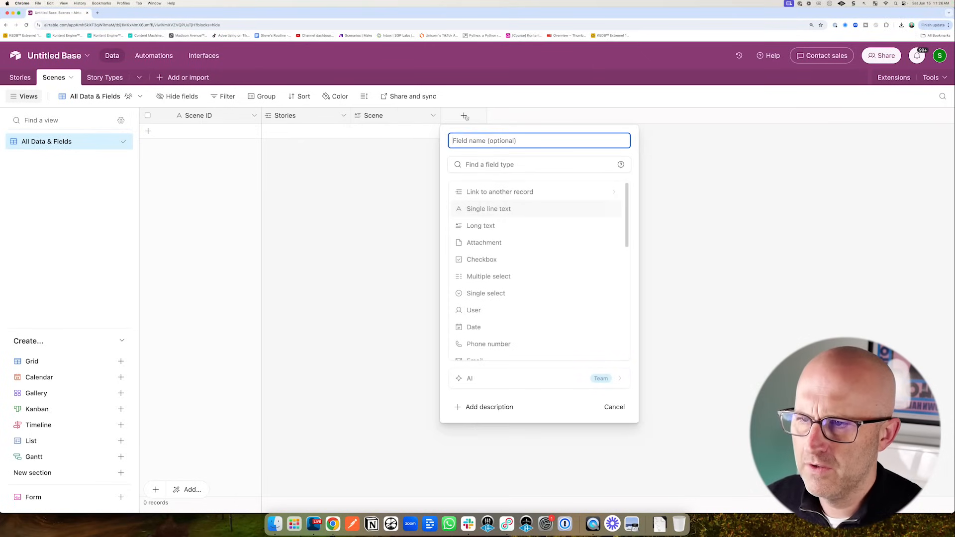
pyautogui.click(485, 226)
pyautogui.click(473, 141)
pyautogui.write('AI')
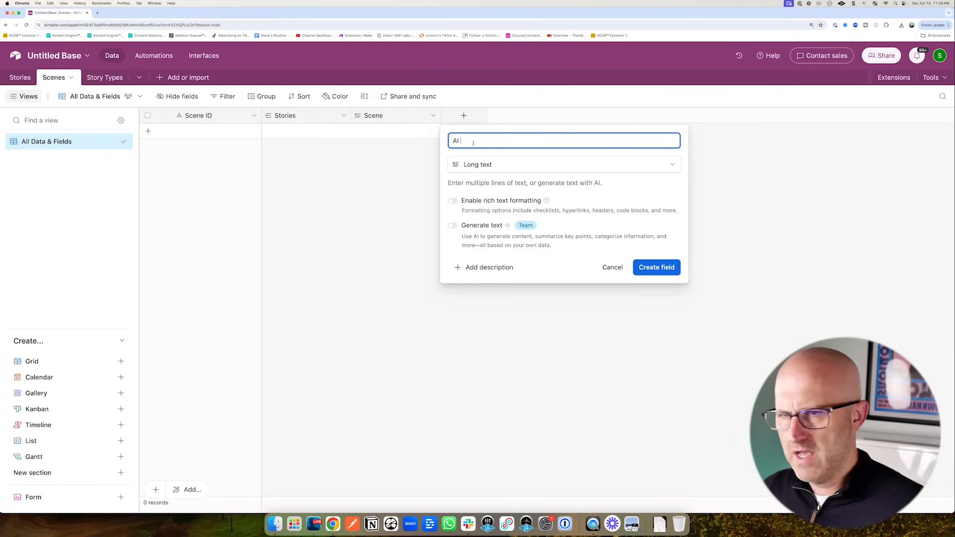
pyautogui.write(' Image Promptsx')
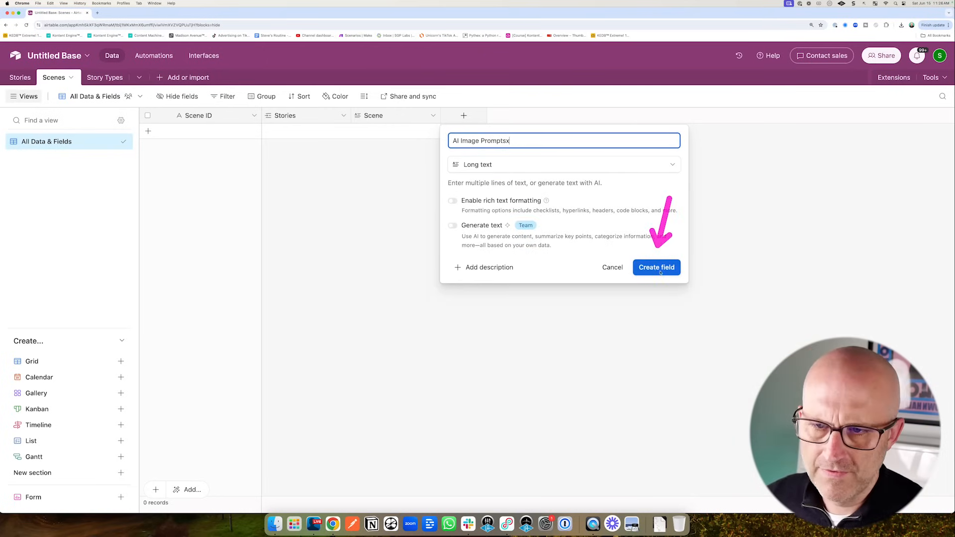
pyautogui.click(656, 267)
pyautogui.click(523, 116)
pyautogui.click(493, 137)
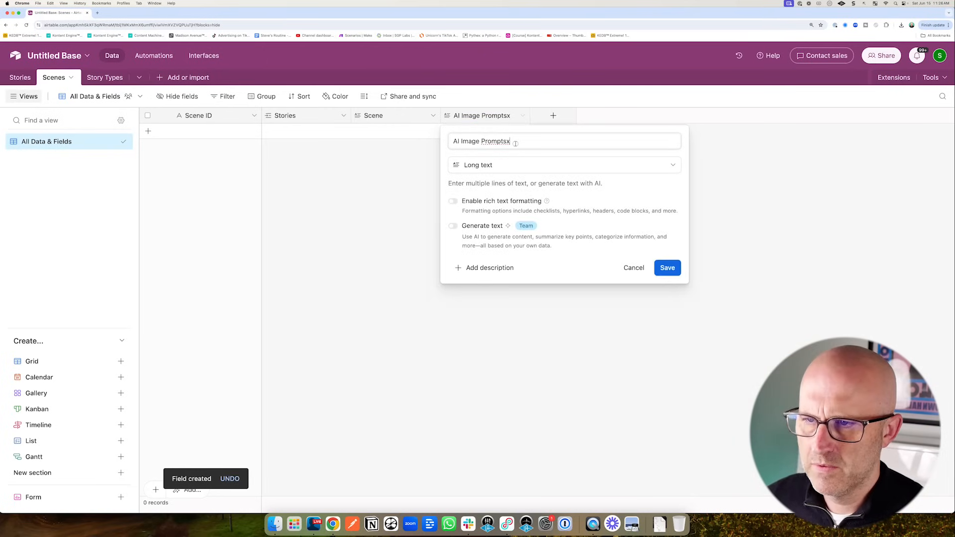
pyautogui.click(516, 142)
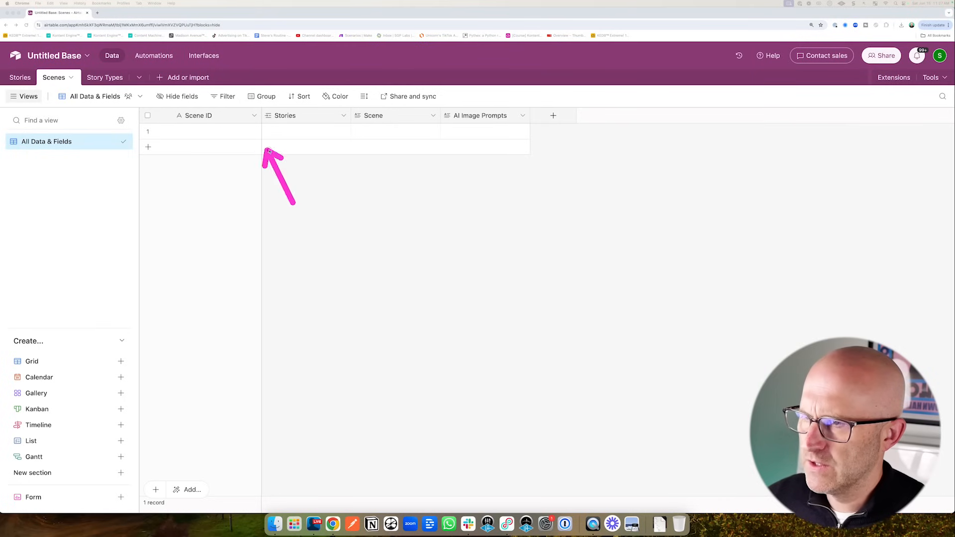
# - Rename the Stories link field to Story, allow a single linked record, and confirm the change
pyautogui.click(344, 115)
pyautogui.click(309, 137)
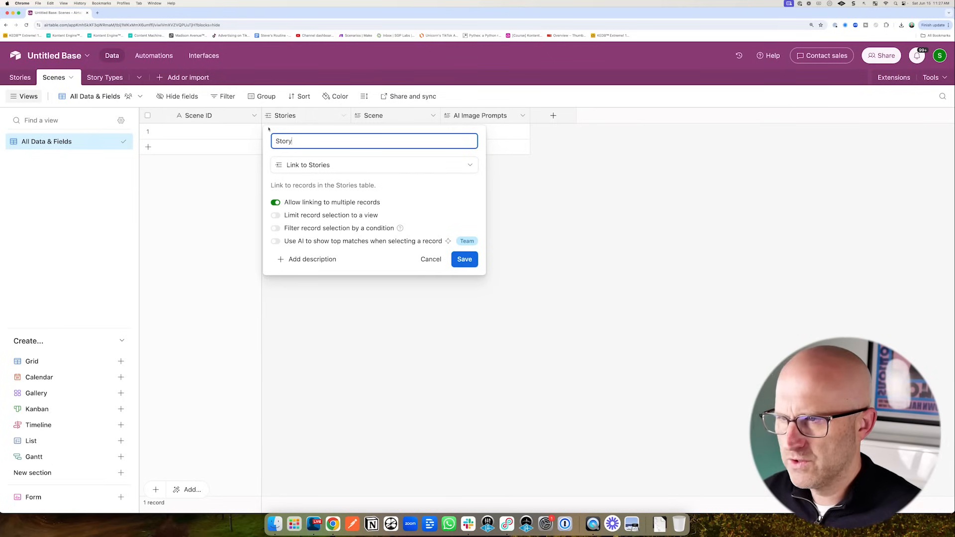
pyautogui.click(275, 203)
pyautogui.click(465, 259)
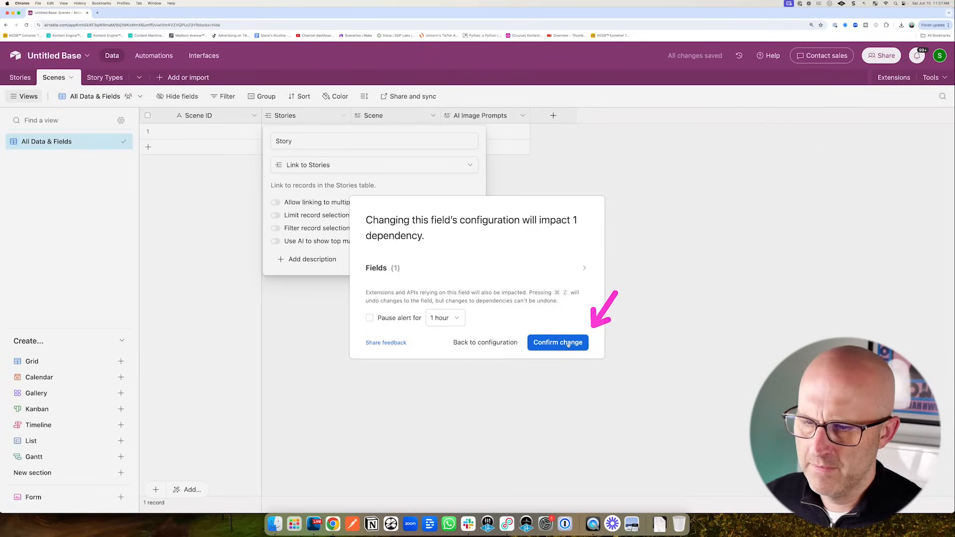
pyautogui.click(557, 342)
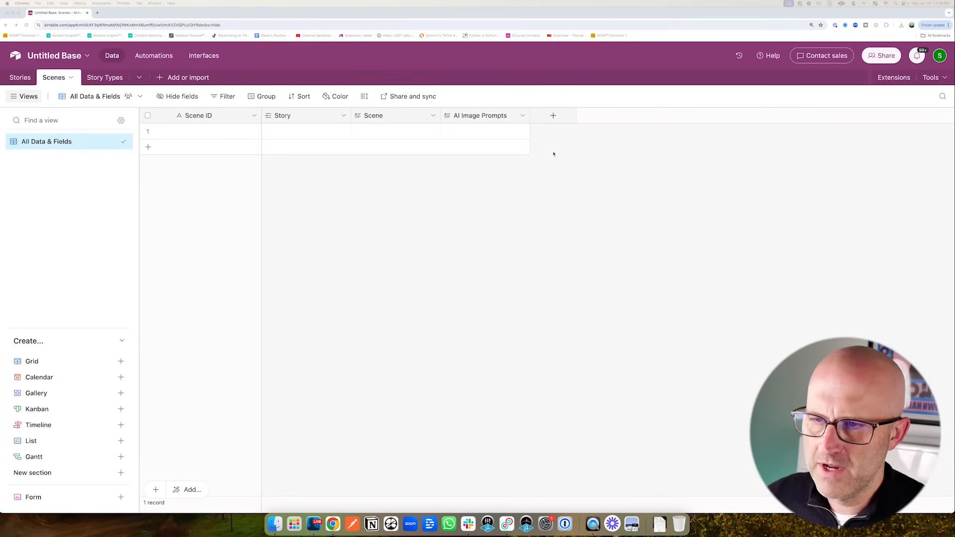
# - Create a Video API link field in Scenes pointing to a brand-new table
pyautogui.click(554, 116)
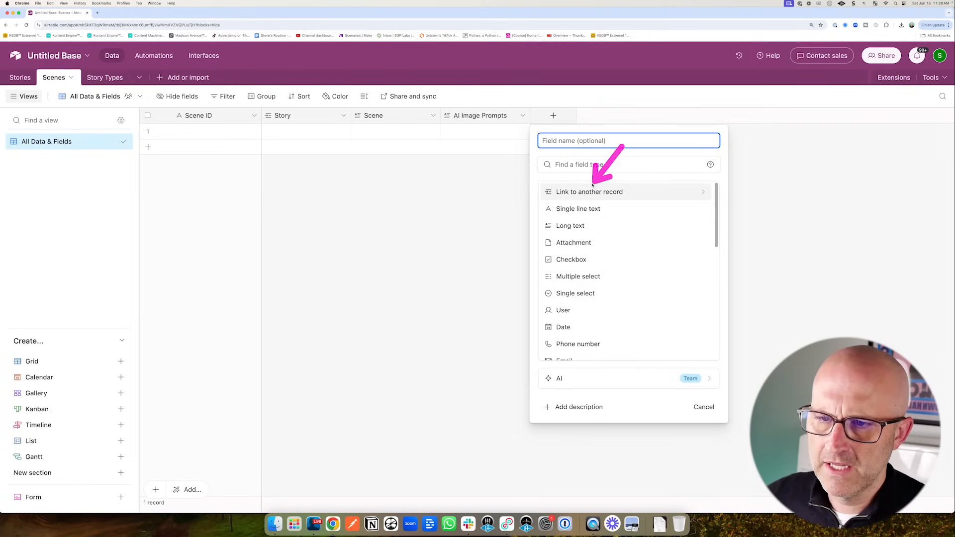
pyautogui.click(577, 192)
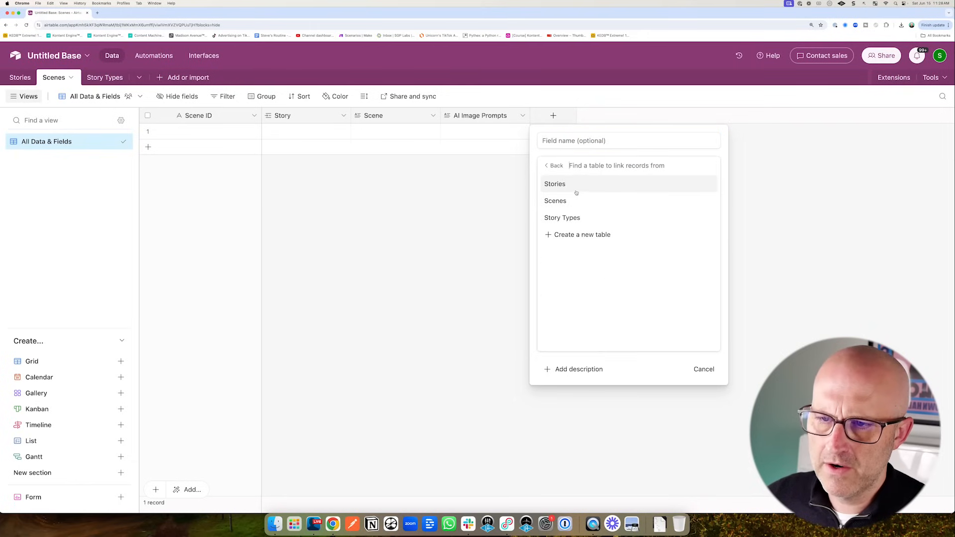
pyautogui.click(583, 239)
pyautogui.click(581, 142)
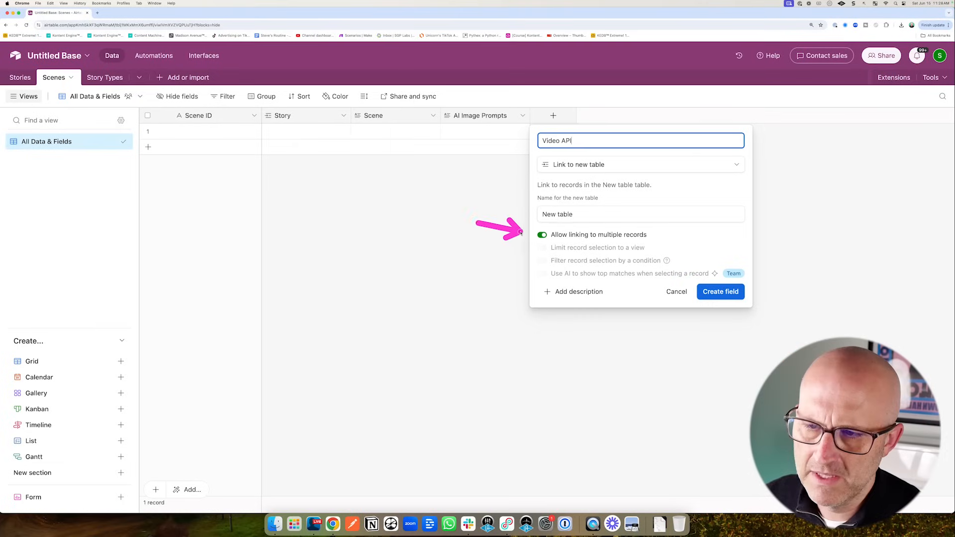
pyautogui.click(721, 292)
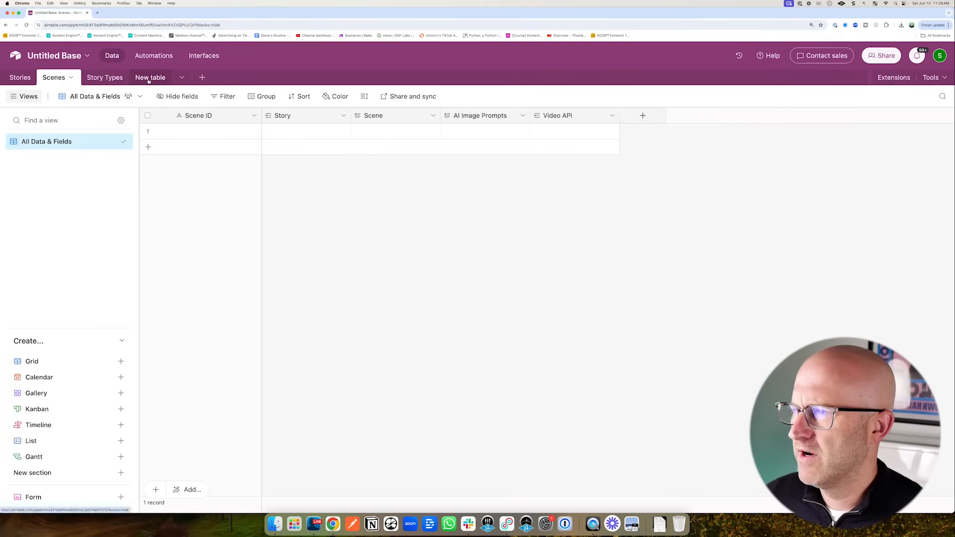
pyautogui.click(151, 79)
# - Rename the new table to Video API
pyautogui.click(163, 78)
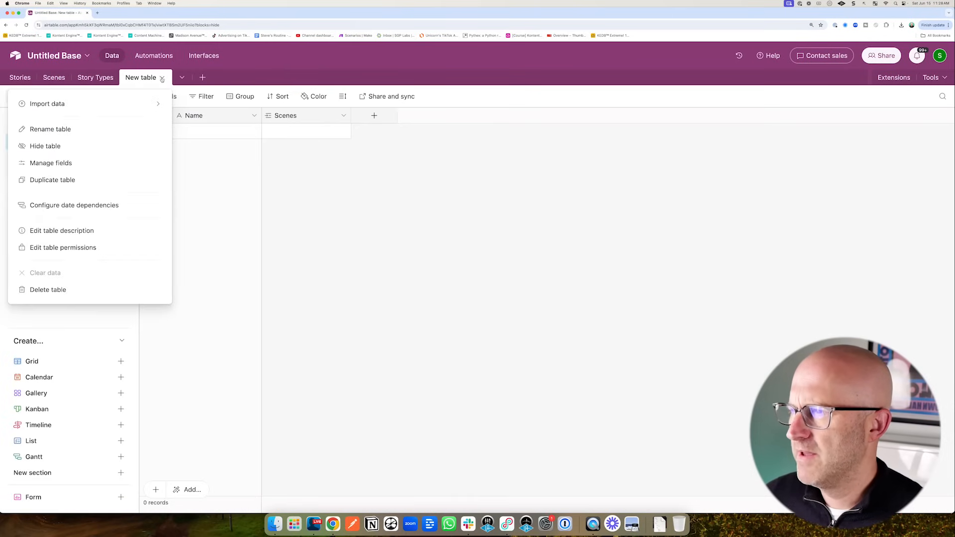
pyautogui.click(146, 122)
pyautogui.write('Video API')
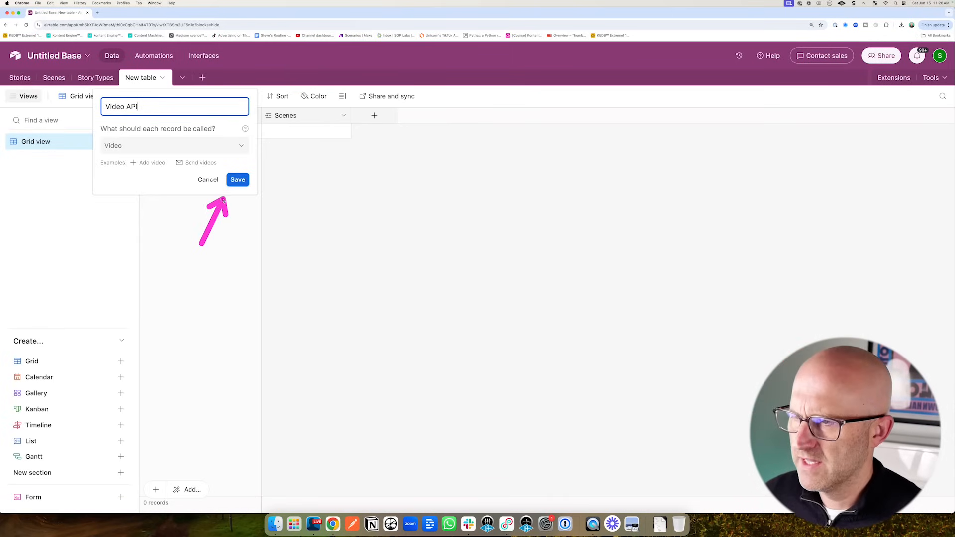
pyautogui.click(238, 180)
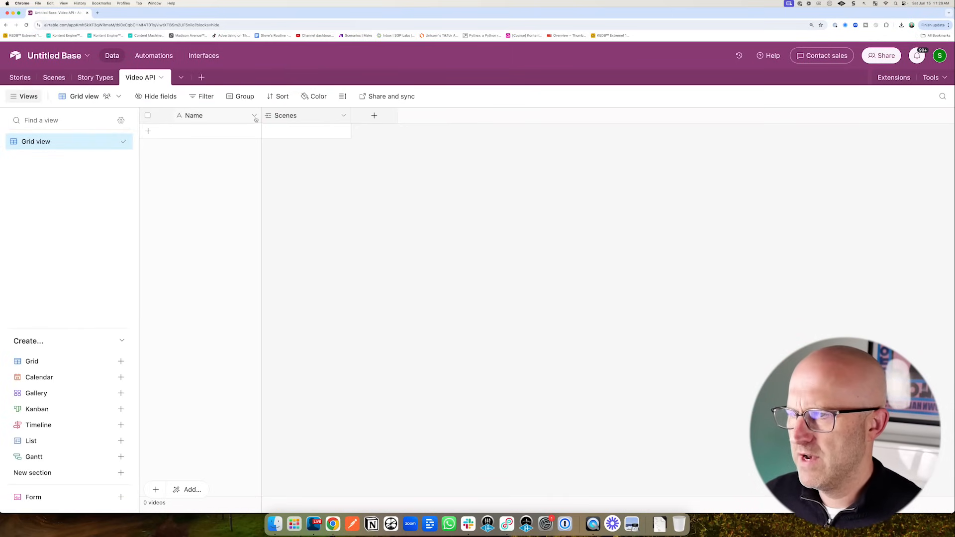
# - Rename the Video API primary field from Name to Job ID
pyautogui.click(254, 115)
pyautogui.click(222, 138)
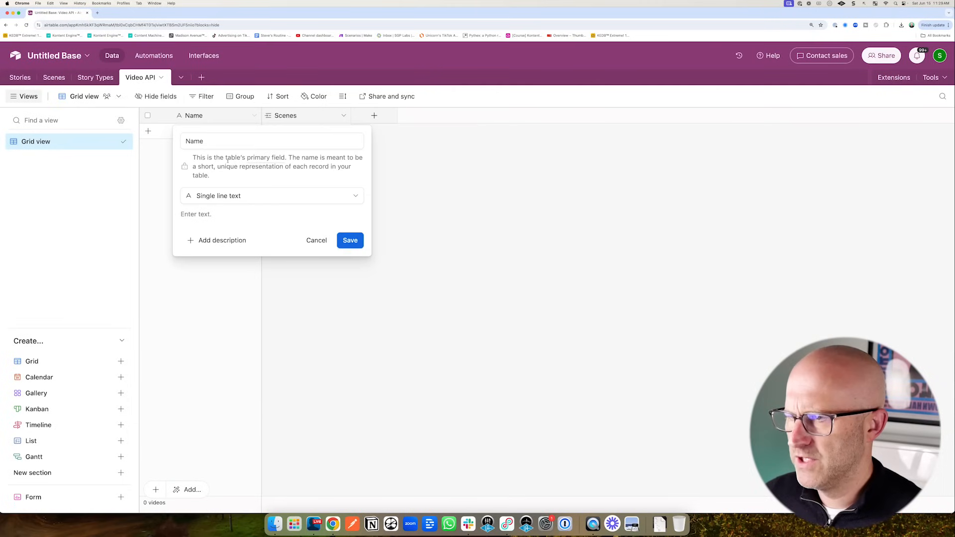
pyautogui.tripleClick(211, 140)
pyautogui.write('Job ID')
pyautogui.moveTo(129, 221); pyautogui.dragTo(188, 198)
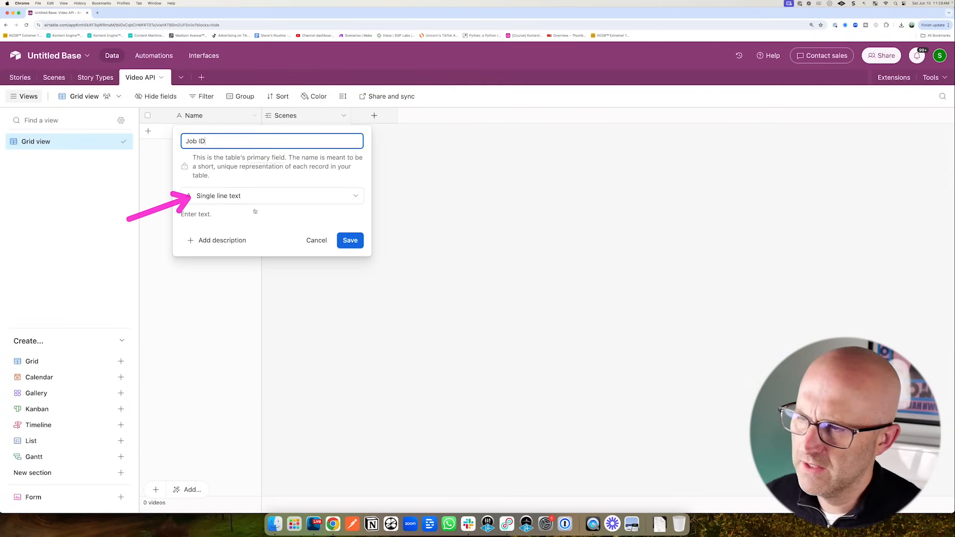
pyautogui.click(351, 243)
# - Add an attachment field named Video to Video API
pyautogui.click(373, 117)
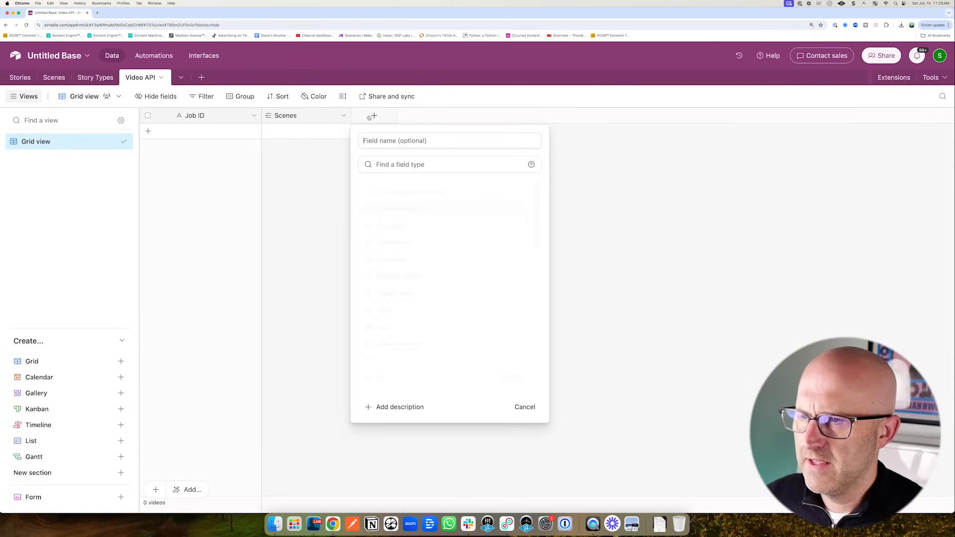
pyautogui.click(391, 243)
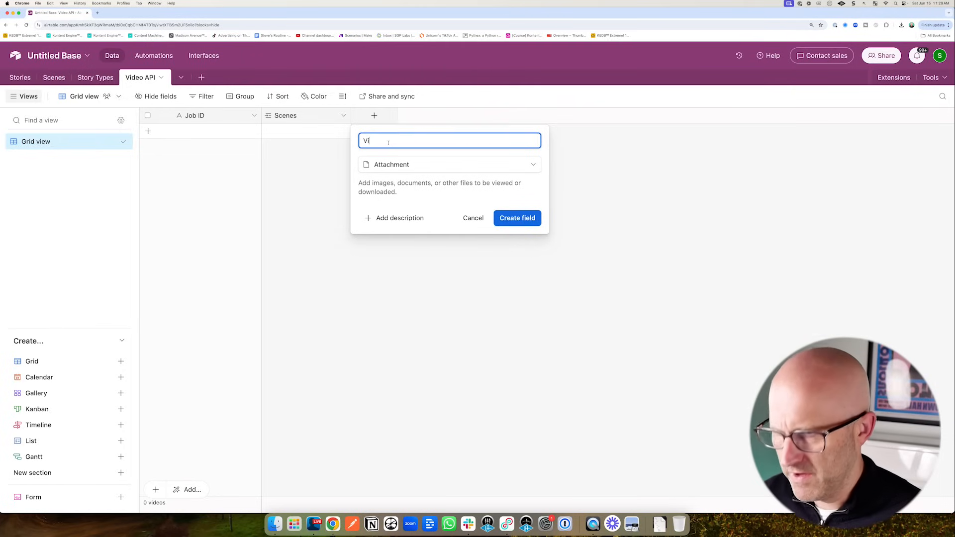
pyautogui.click(503, 219)
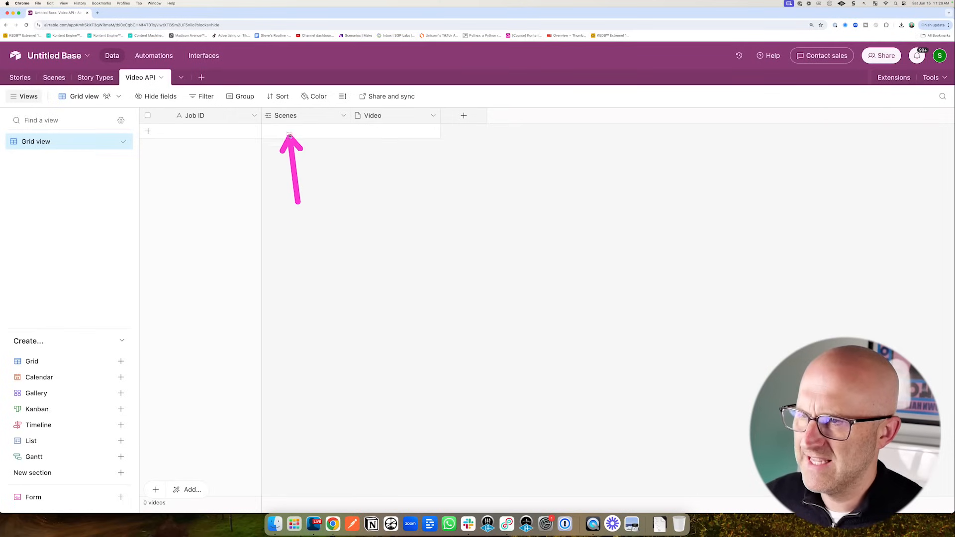
# - Rename the Scenes link to single-record Scene, confirm, and move the Video API tab before Story Types
pyautogui.click(344, 115)
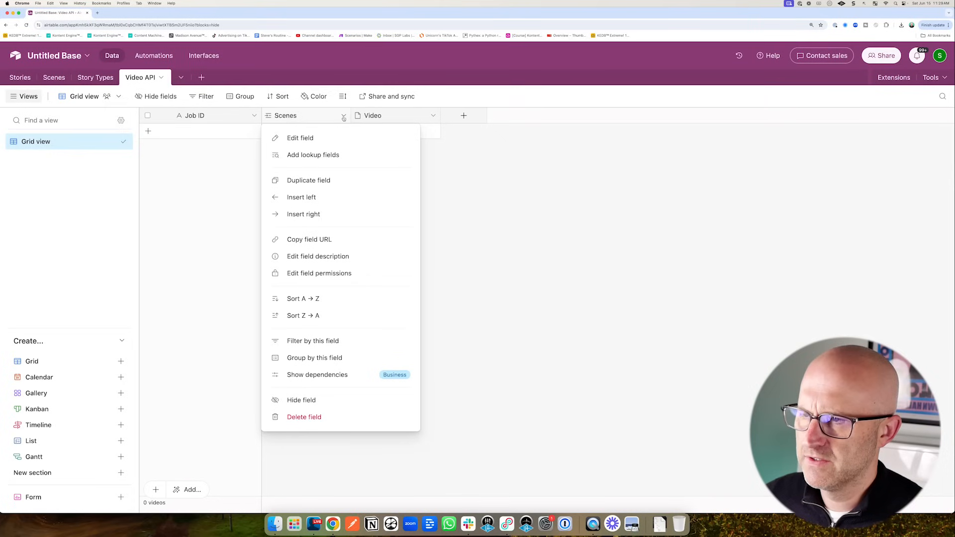
pyautogui.click(306, 138)
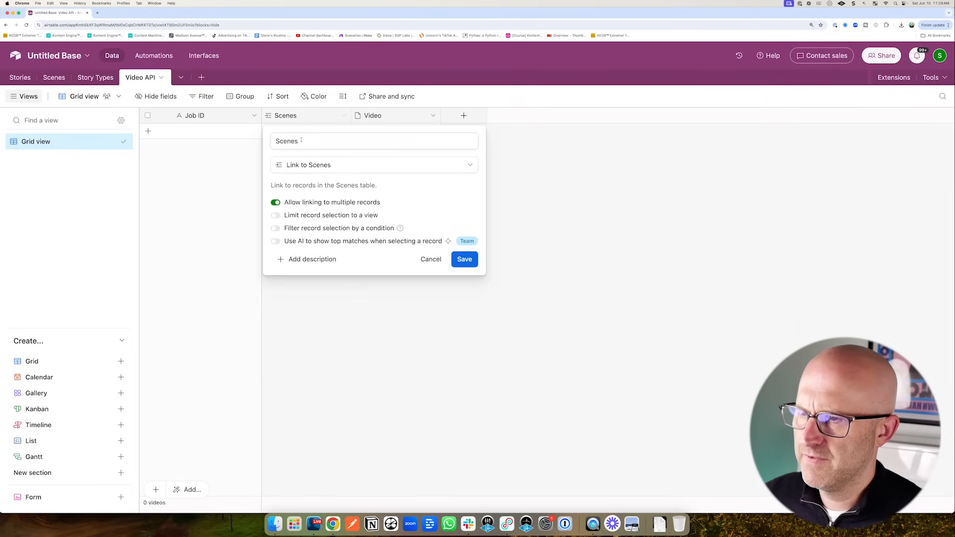
pyautogui.click(302, 140)
pyautogui.click(276, 203)
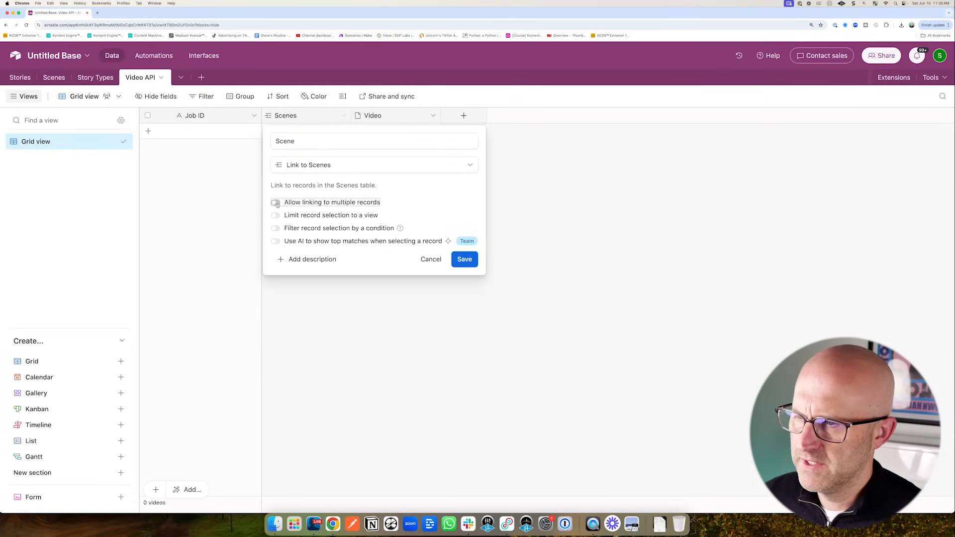
pyautogui.click(465, 259)
pyautogui.click(556, 343)
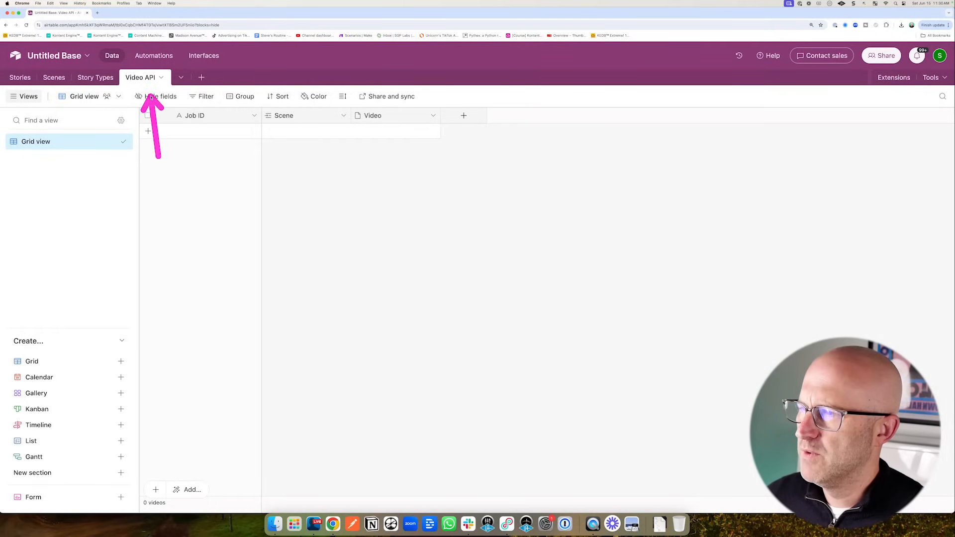
pyautogui.moveTo(142, 78); pyautogui.dragTo(95, 79)
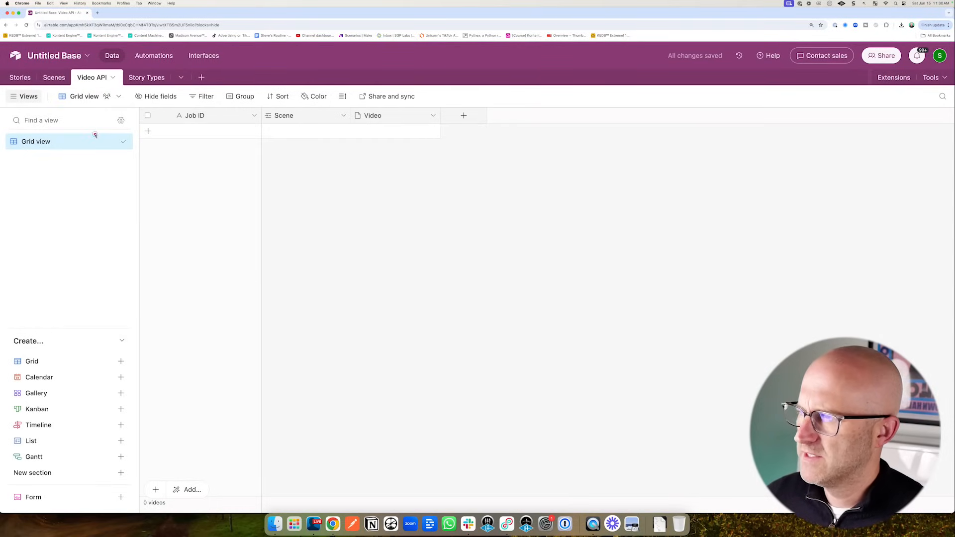
pyautogui.click(54, 81)
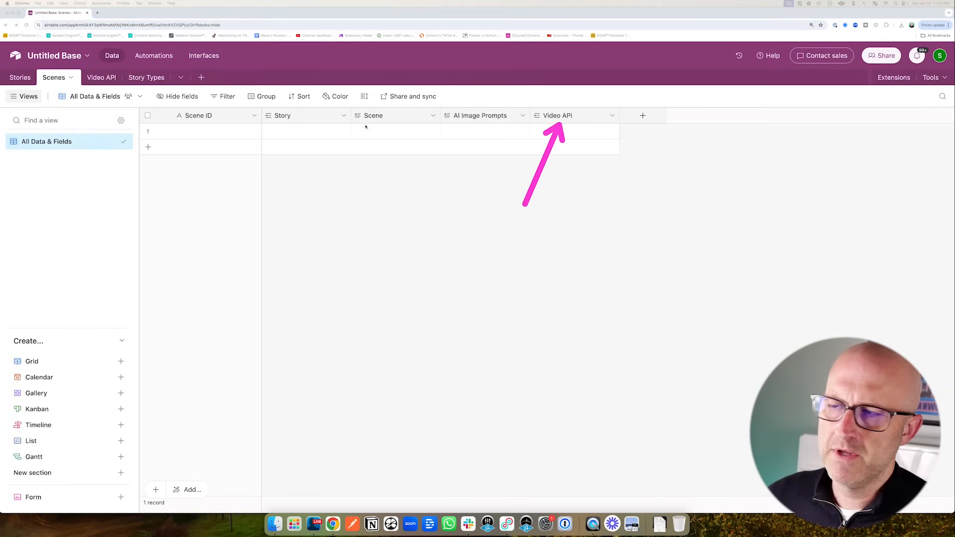
# - Add a lookup of the Video attachment from the Video API link field in Scenes
pyautogui.click(95, 77)
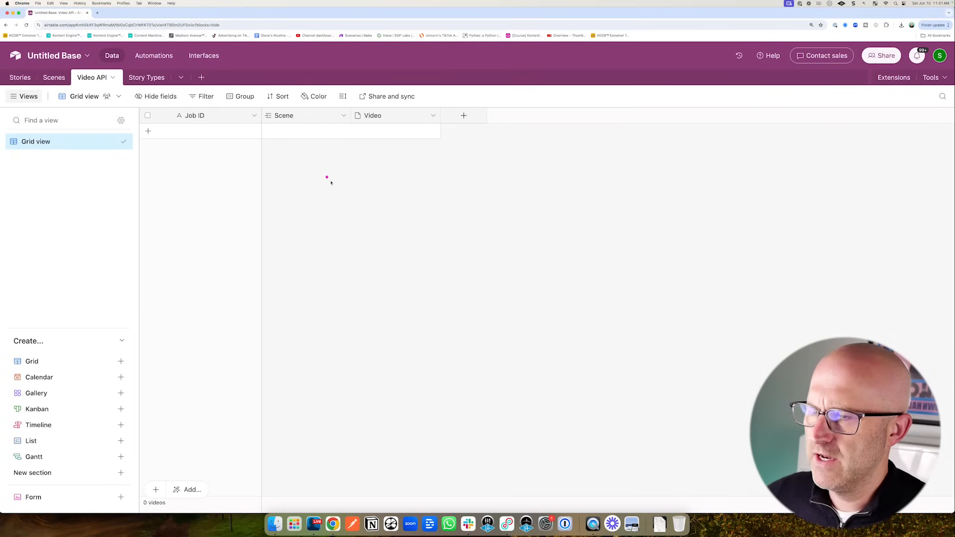
pyautogui.moveTo(331, 183); pyautogui.dragTo(257, 136)
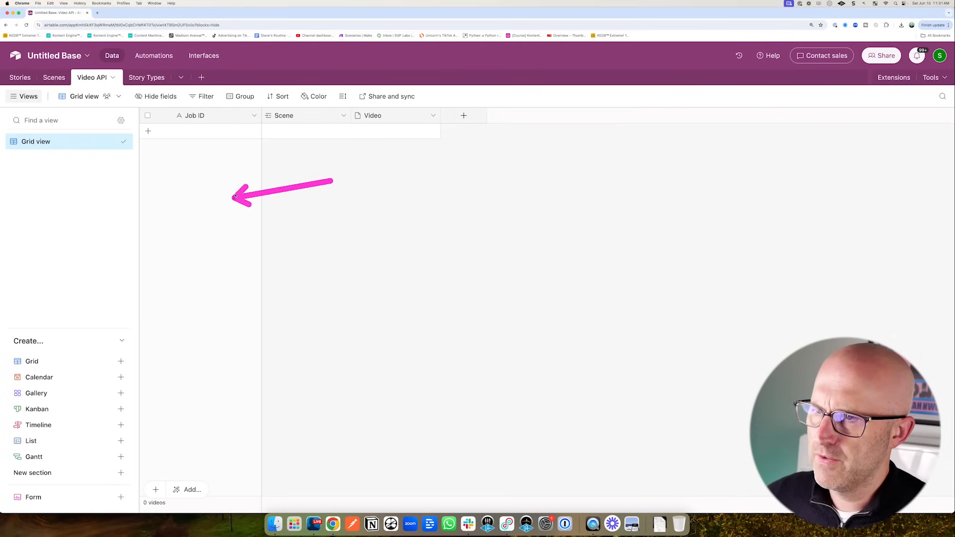
pyautogui.click(54, 78)
pyautogui.moveTo(417, 193); pyautogui.dragTo(479, 142)
pyautogui.moveTo(551, 174); pyautogui.dragTo(606, 124)
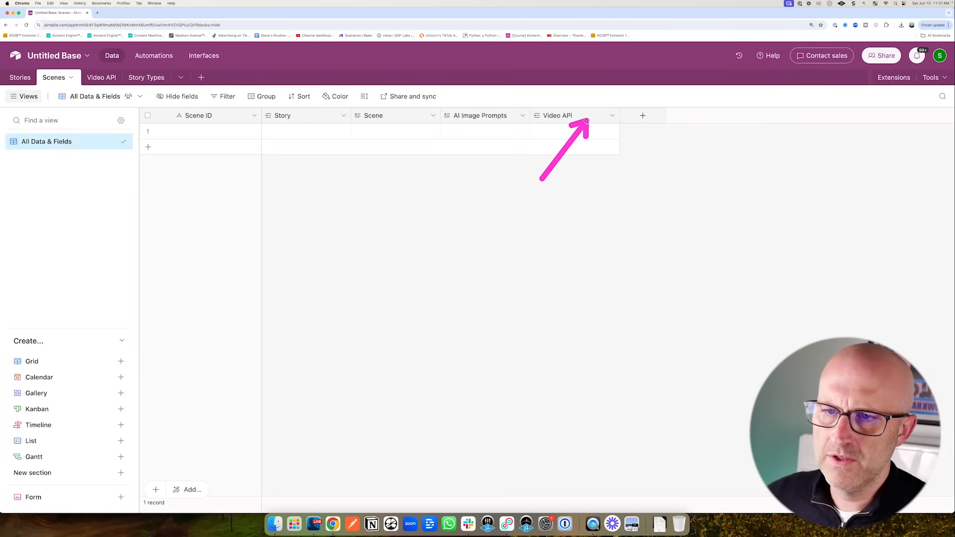
pyautogui.moveTo(146, 152); pyautogui.dragTo(107, 91)
pyautogui.moveTo(567, 187); pyautogui.dragTo(611, 122)
pyautogui.click(612, 116)
pyautogui.moveTo(467, 176); pyautogui.dragTo(529, 154)
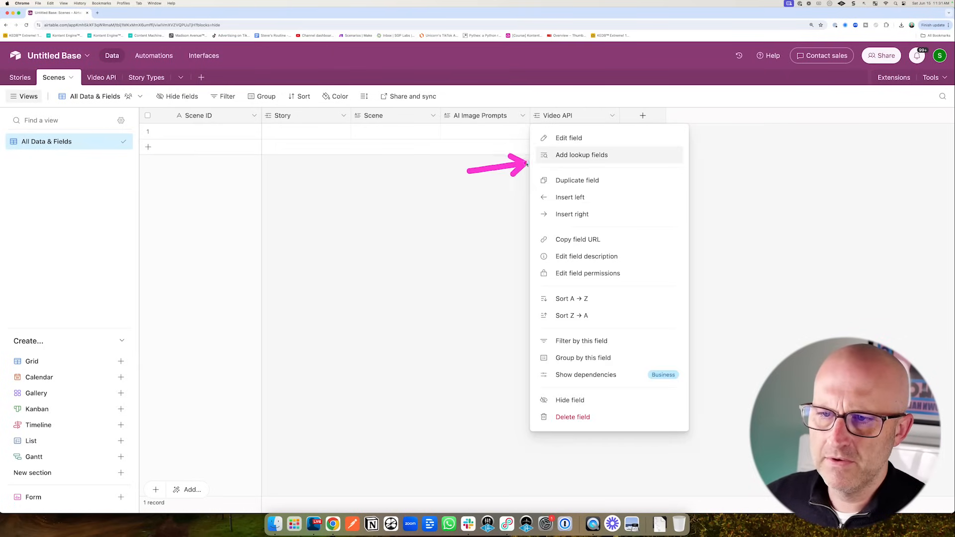
pyautogui.click(542, 155)
pyautogui.moveTo(343, 275); pyautogui.dragTo(390, 242)
pyautogui.click(394, 240)
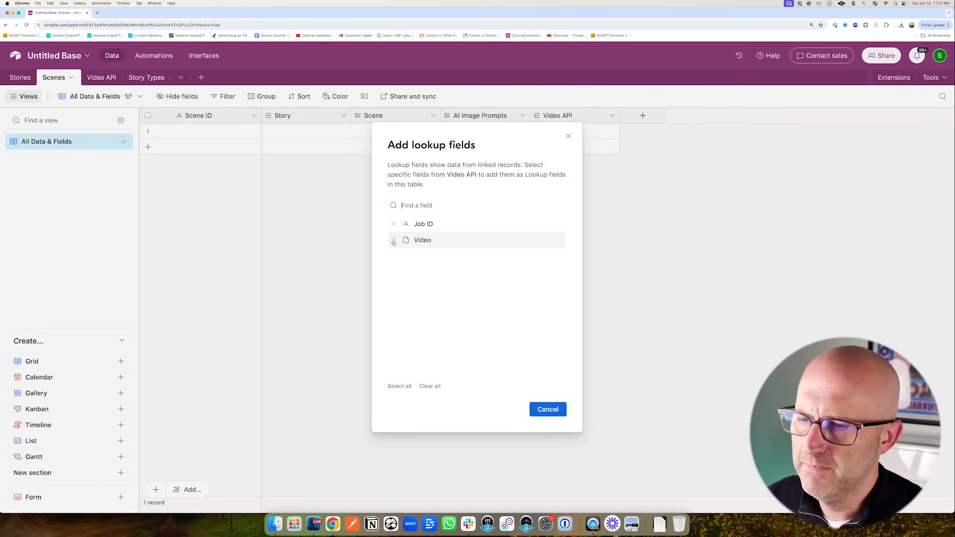
pyautogui.moveTo(558, 335); pyautogui.dragTo(547, 398)
pyautogui.click(546, 408)
# - Rename the new Video lookup field to Videos and review the Scenes columns
pyautogui.moveTo(519, 205)
pyautogui.mouseDown()
pyautogui.moveTo(535, 161)
pyautogui.moveTo(565, 134)
pyautogui.moveTo(404, 134)
pyautogui.mouseUp()
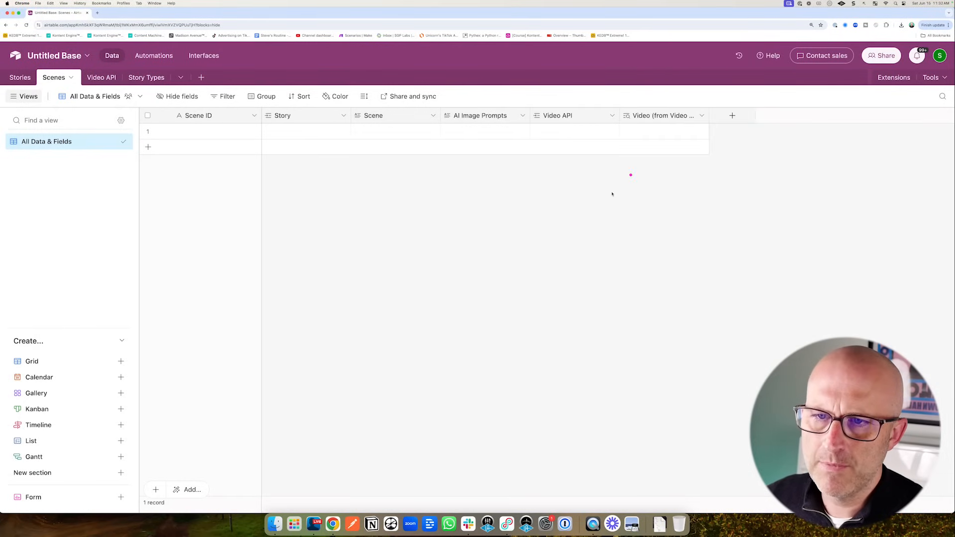
pyautogui.moveTo(612, 194); pyautogui.dragTo(647, 139)
pyautogui.click(702, 115)
pyautogui.click(640, 136)
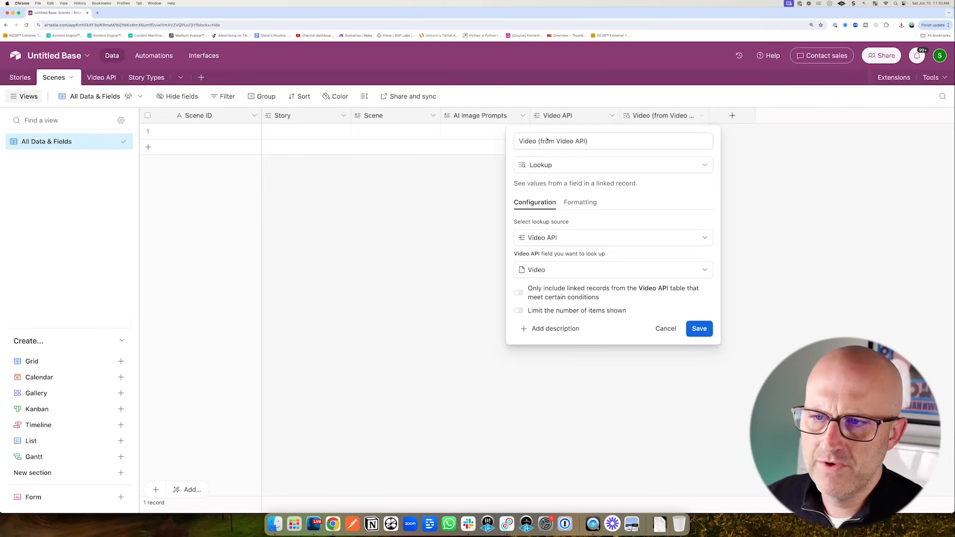
pyautogui.moveTo(537, 141); pyautogui.dragTo(590, 141)
pyautogui.moveTo(591, 85); pyautogui.dragTo(568, 130)
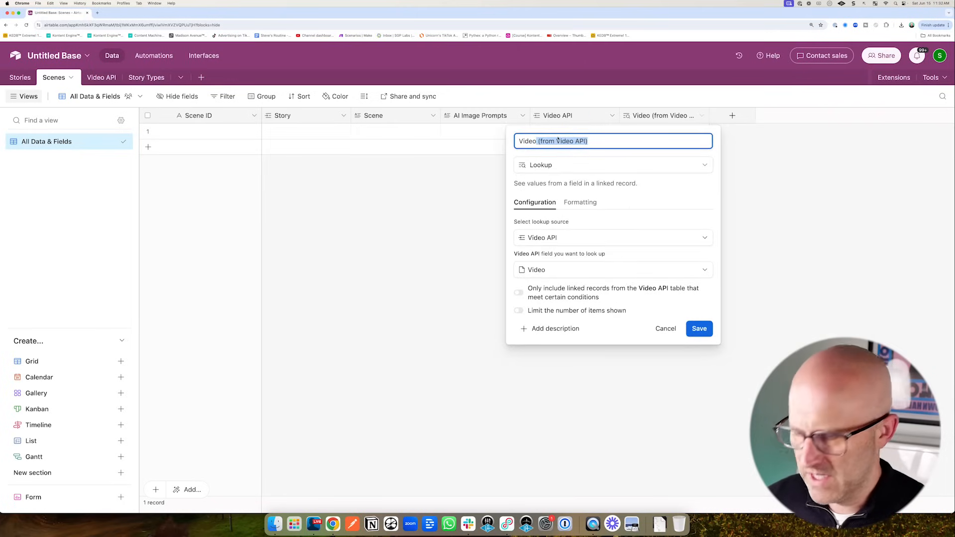
pyautogui.press('Return')
pyautogui.moveTo(678, 198)
pyautogui.mouseDown()
pyautogui.moveTo(725, 133)
pyautogui.moveTo(751, 132)
pyautogui.mouseUp()
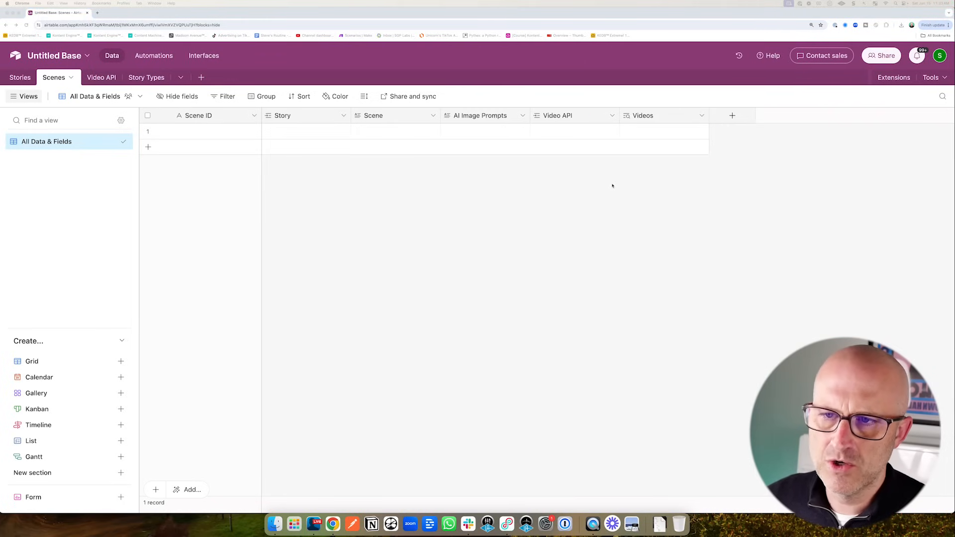
pyautogui.moveTo(380, 202)
pyautogui.mouseDown()
pyautogui.moveTo(348, 157)
pyautogui.moveTo(450, 132)
pyautogui.mouseUp()
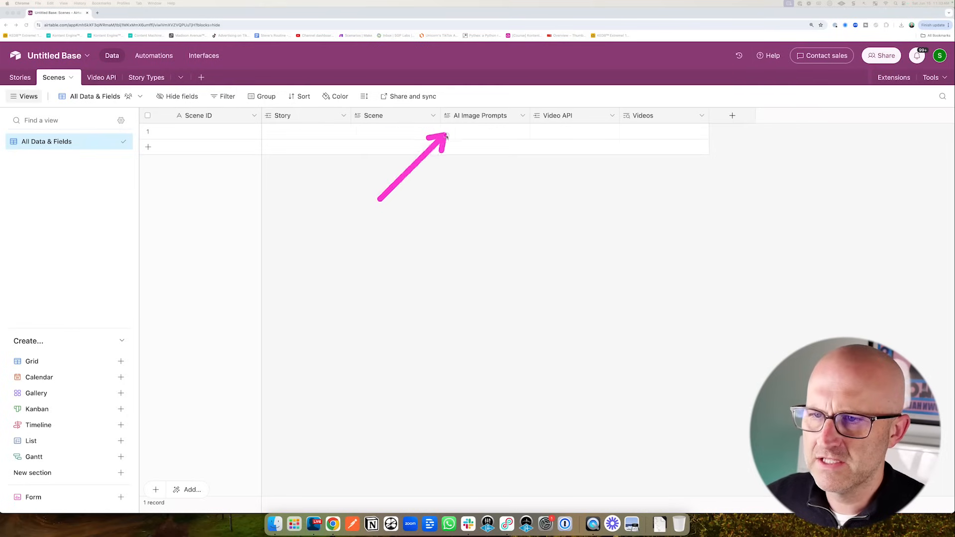
pyautogui.moveTo(538, 209)
pyautogui.mouseDown()
pyautogui.moveTo(537, 139)
pyautogui.moveTo(589, 135)
pyautogui.moveTo(445, 135)
pyautogui.moveTo(593, 137)
pyautogui.mouseUp()
pyautogui.moveTo(601, 207)
pyautogui.mouseDown()
pyautogui.moveTo(544, 136)
pyautogui.moveTo(594, 135)
pyautogui.mouseUp()
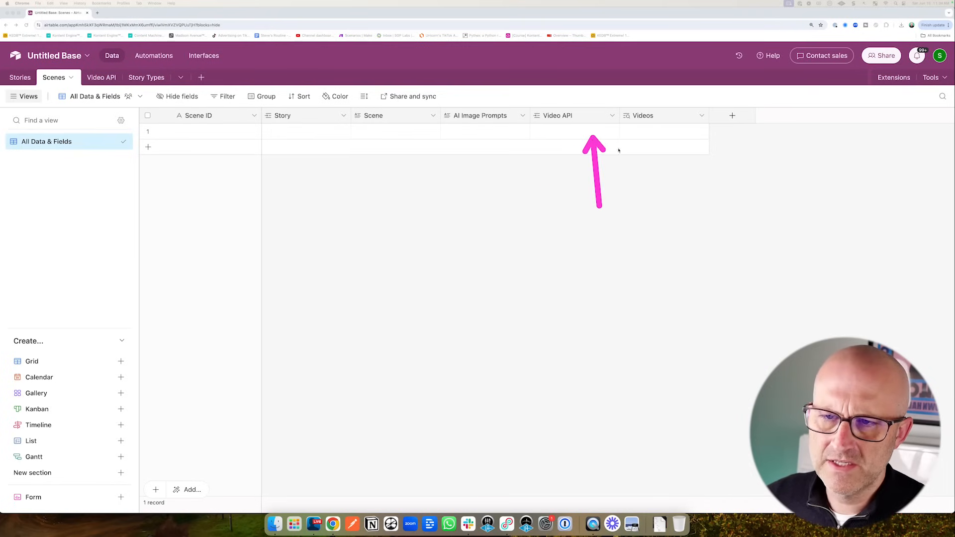
pyautogui.moveTo(627, 213)
pyautogui.mouseDown()
pyautogui.moveTo(634, 140)
pyautogui.moveTo(688, 138)
pyautogui.mouseUp()
pyautogui.moveTo(834, 210)
pyautogui.mouseDown()
pyautogui.moveTo(867, 144)
pyautogui.moveTo(846, 148)
pyautogui.mouseUp()
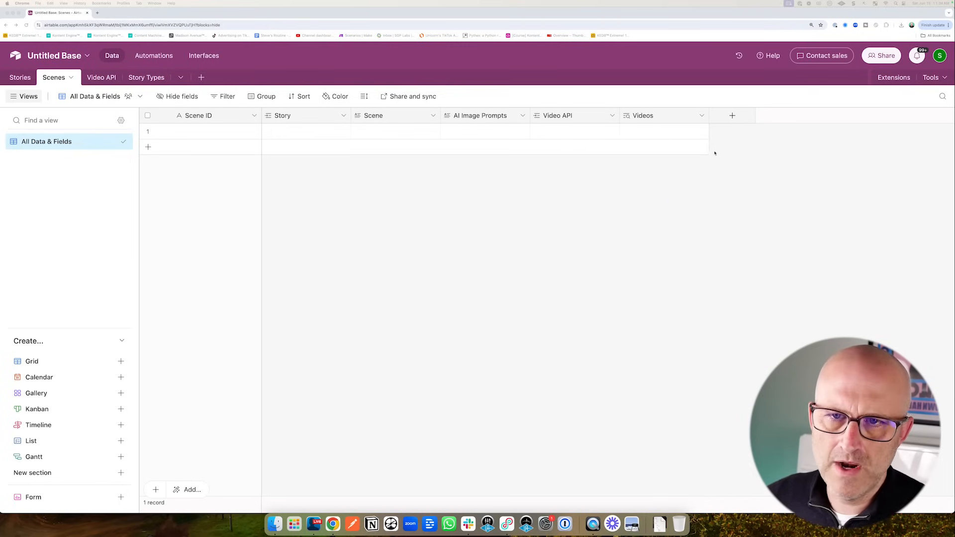
pyautogui.moveTo(710, 194); pyautogui.dragTo(725, 145)
# - Create a Count field named Num Videos in Scenes that counts the linked Video API records
pyautogui.click(733, 116)
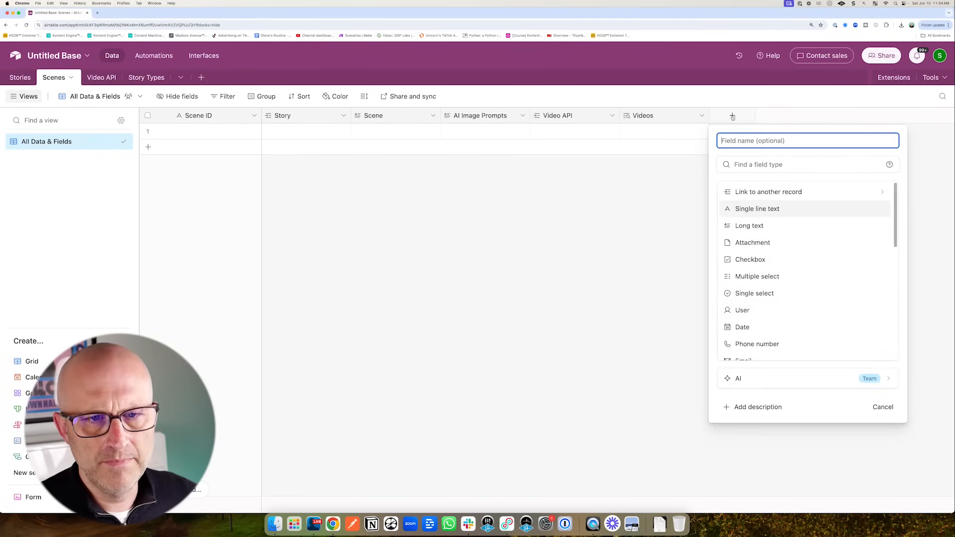
pyautogui.scroll(-5, 733, 278)
pyautogui.moveTo(665, 327); pyautogui.dragTo(716, 295)
pyautogui.click(742, 293)
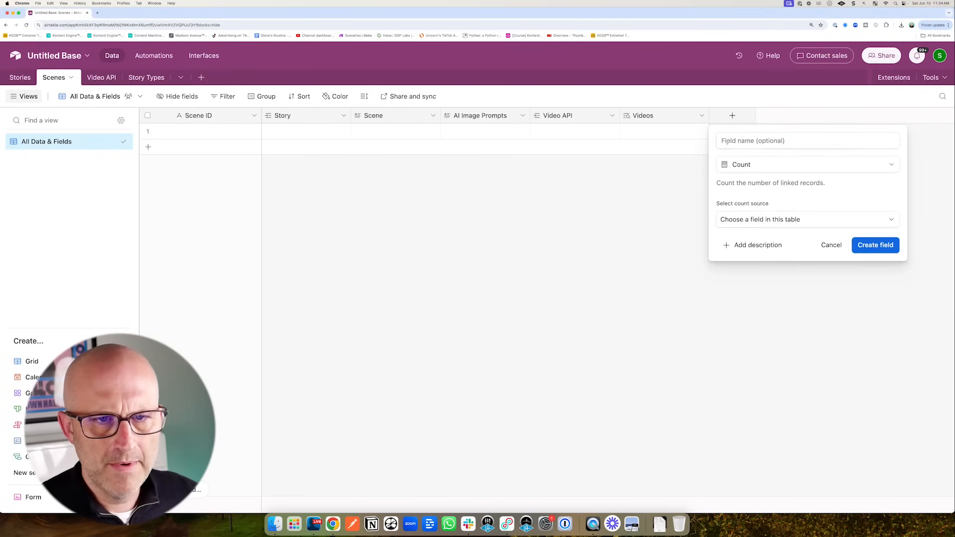
pyautogui.click(727, 141)
pyautogui.write('Num Videos')
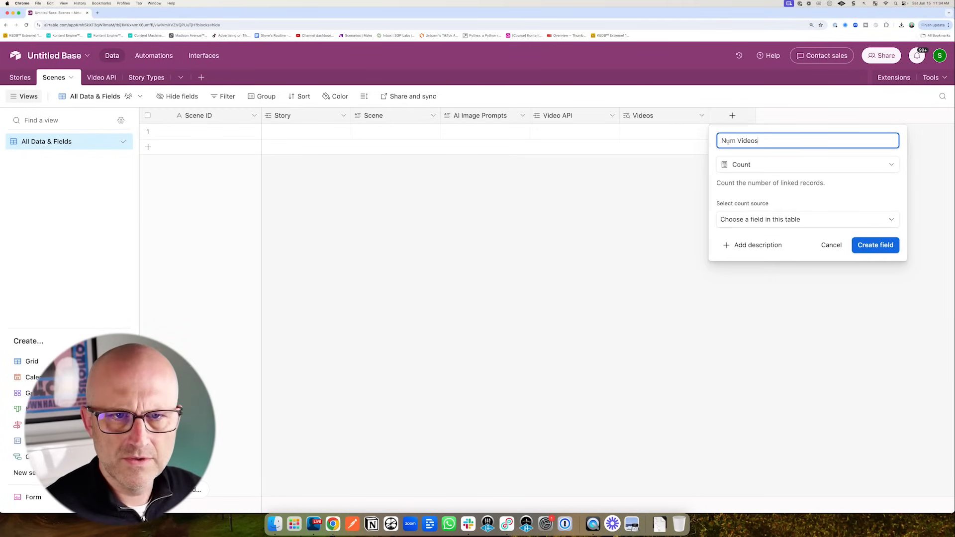
pyautogui.moveTo(656, 249); pyautogui.dragTo(710, 228)
pyautogui.click(743, 221)
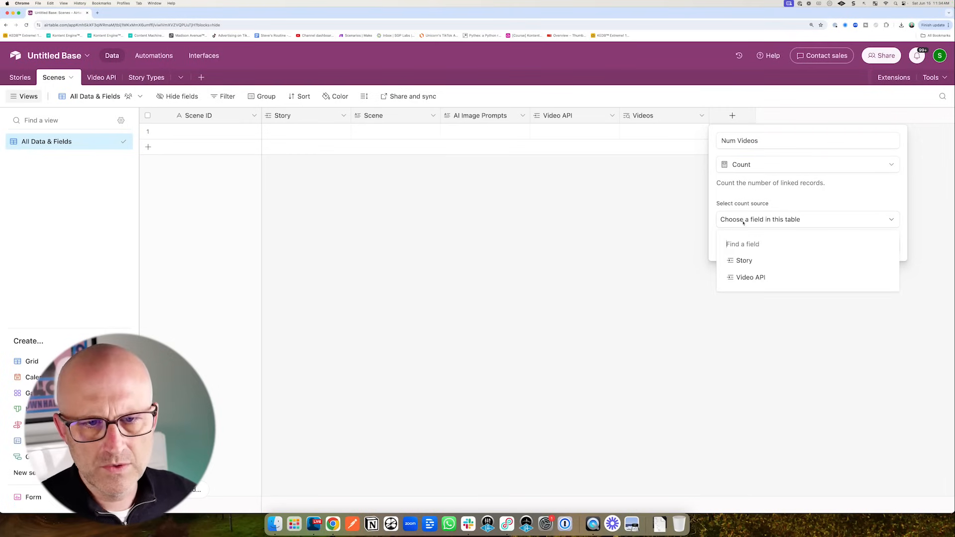
pyautogui.moveTo(691, 303); pyautogui.dragTo(731, 281)
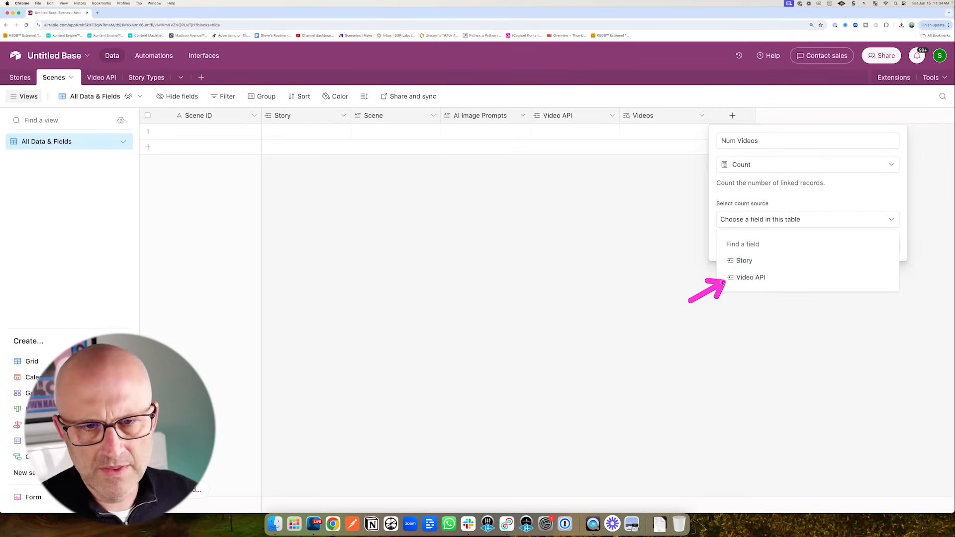
pyautogui.click(751, 280)
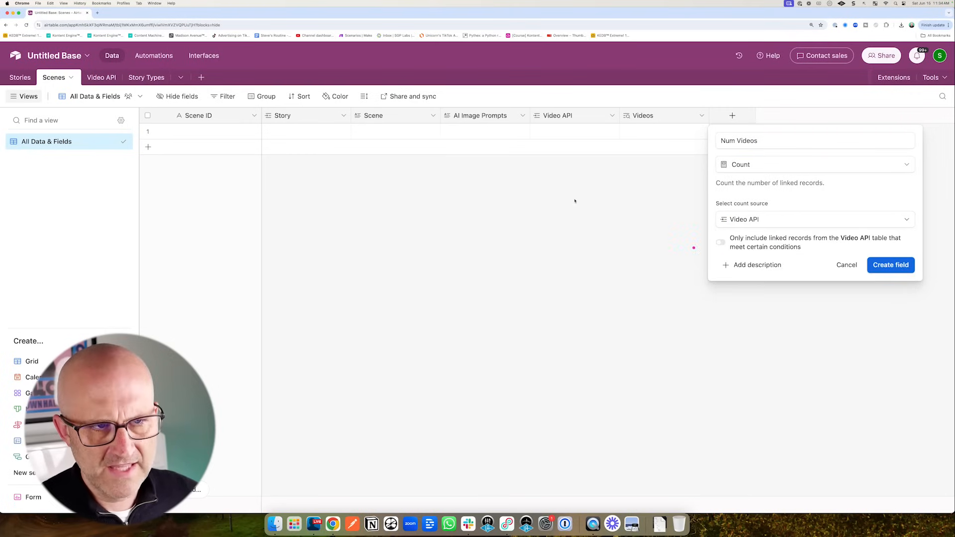
pyautogui.moveTo(574, 201)
pyautogui.mouseDown()
pyautogui.moveTo(550, 154)
pyautogui.moveTo(557, 136)
pyautogui.mouseUp()
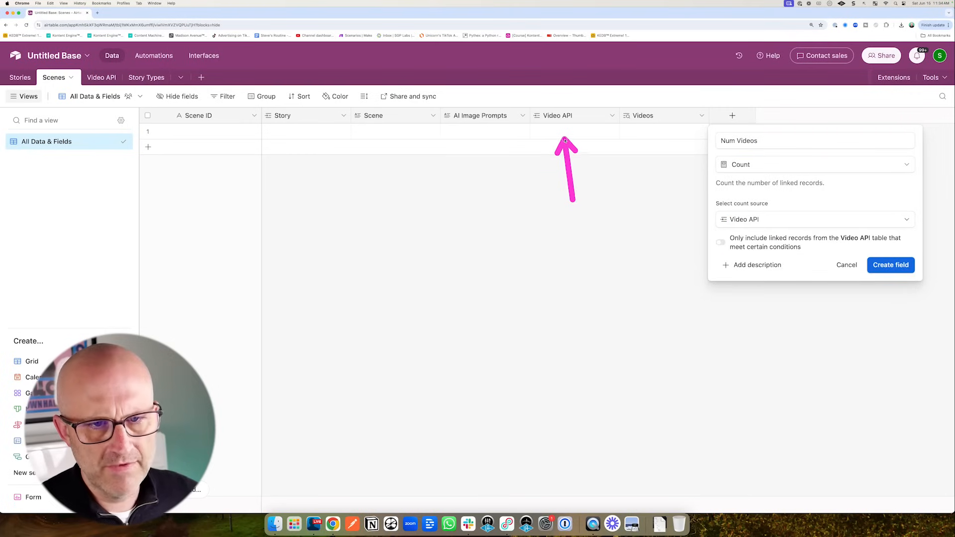
pyautogui.click(889, 264)
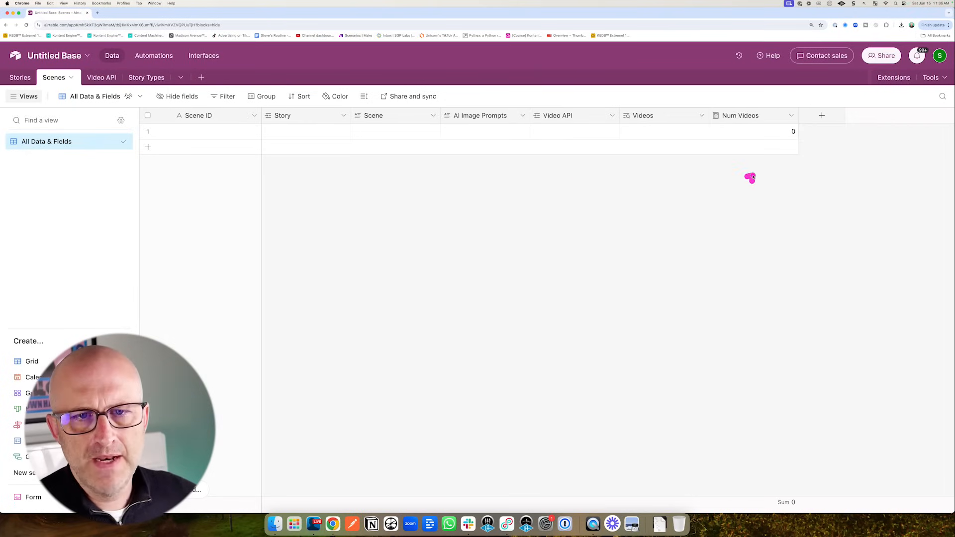
pyautogui.moveTo(751, 177); pyautogui.dragTo(790, 127)
# - Duplicate the Num Videos field and rename the copy to Complete Videos
pyautogui.click(789, 116)
pyautogui.click(746, 163)
pyautogui.moveTo(811, 213); pyautogui.dragTo(870, 150)
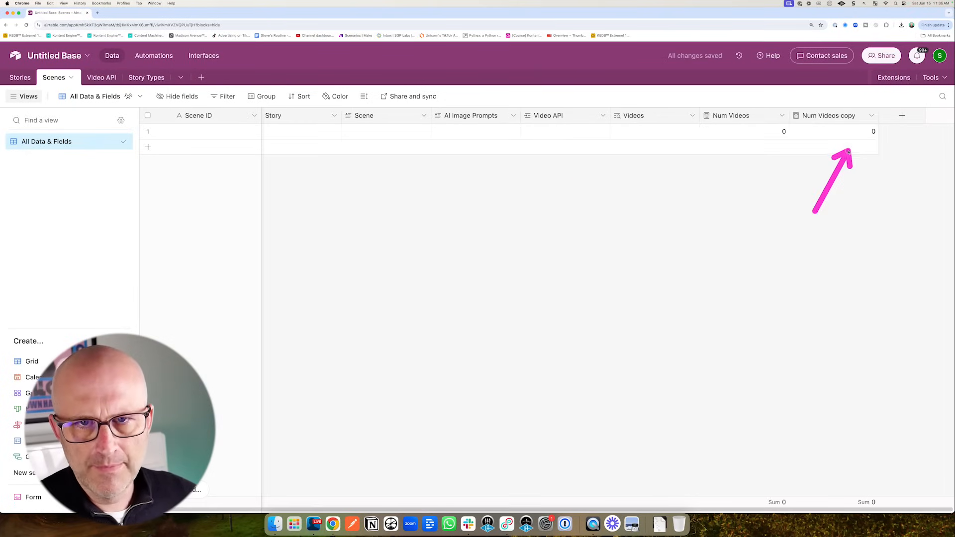
pyautogui.rightClick(828, 125)
pyautogui.click(829, 138)
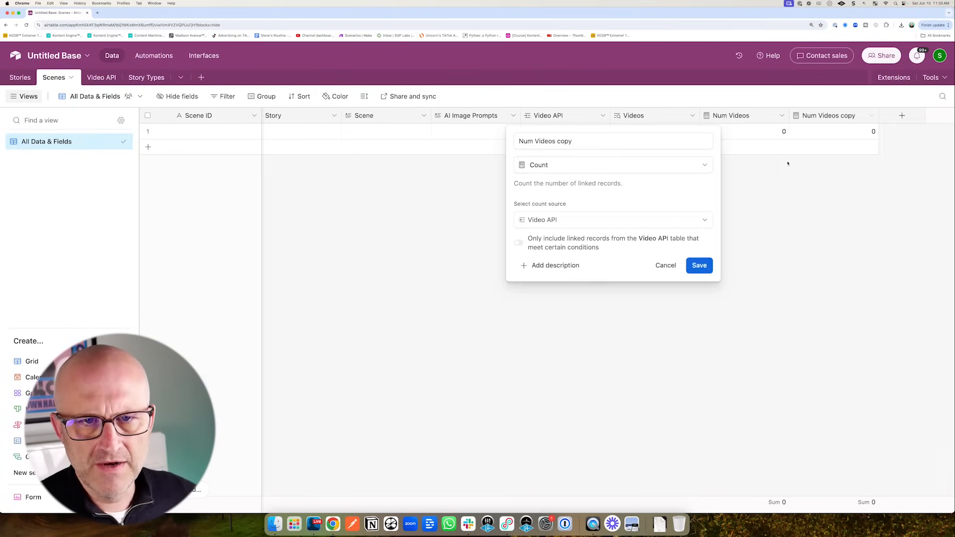
pyautogui.tripleClick(576, 143)
pyautogui.write('Complete Videos')
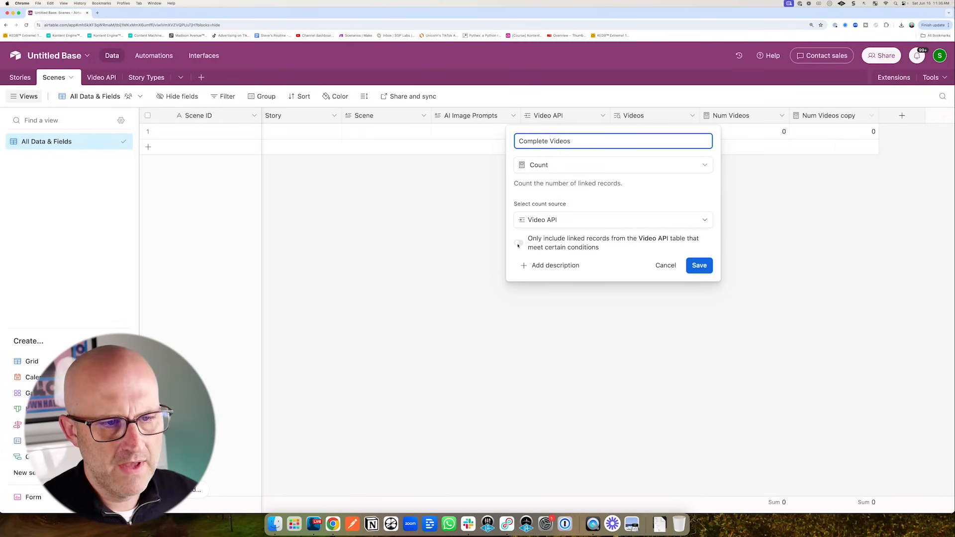
# - Limit the Complete Videos count to records where Video is not empty, and save
pyautogui.click(518, 243)
pyautogui.click(580, 259)
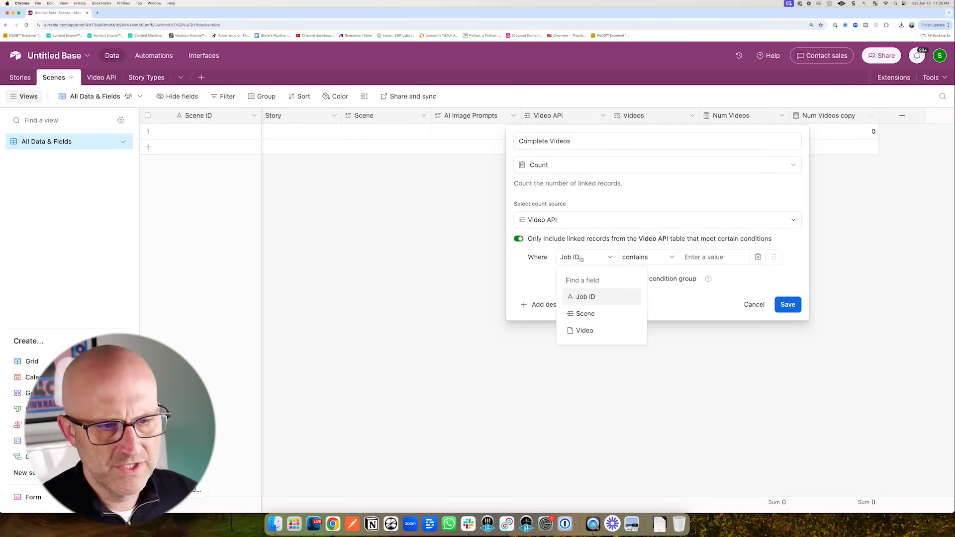
pyautogui.click(583, 330)
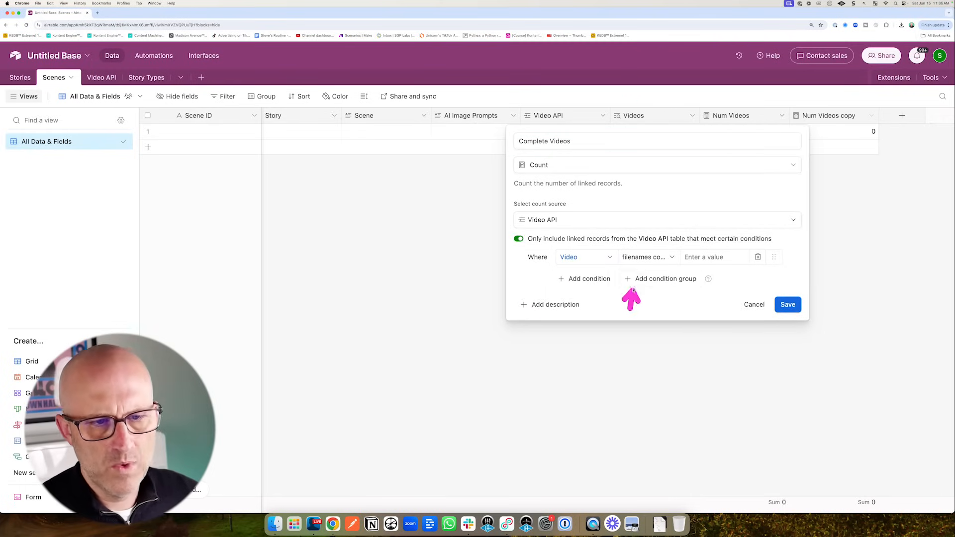
pyautogui.click(637, 262)
pyautogui.click(656, 350)
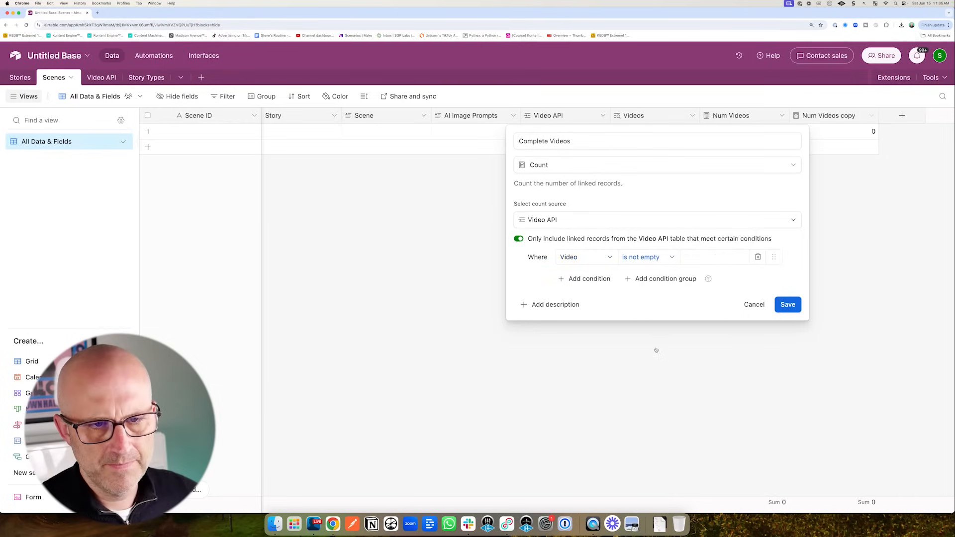
pyautogui.click(788, 305)
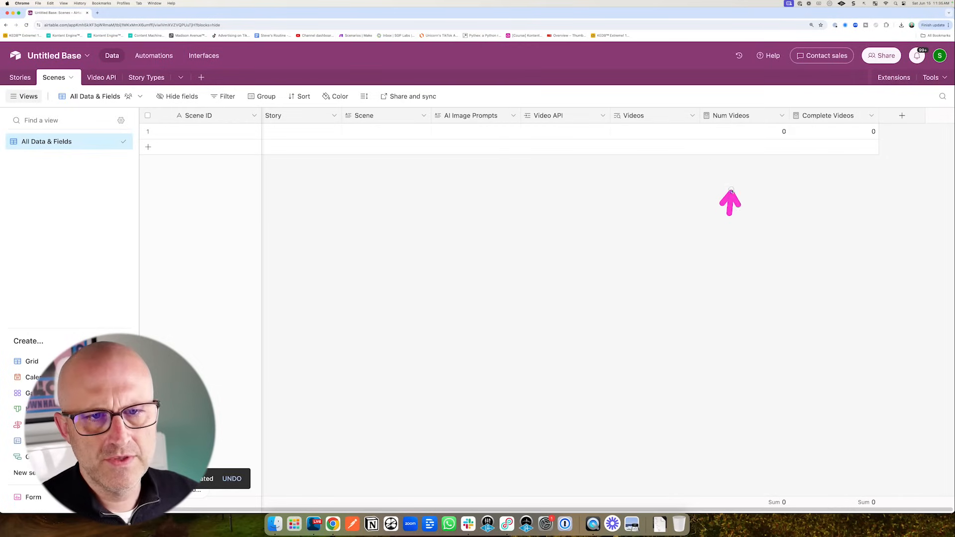
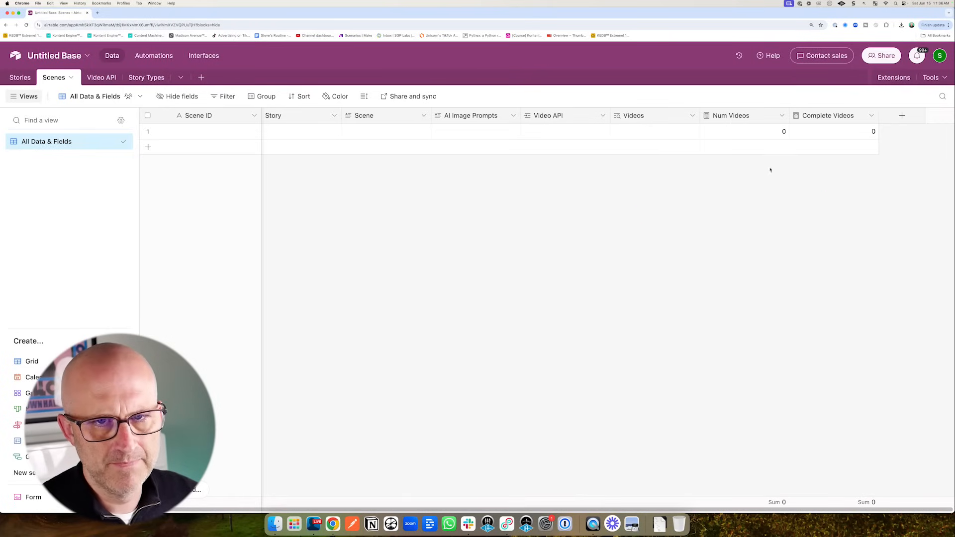
# - Add a Ready? formula field using the pasted IF(AND(...)) formula, correcting its Completed Videos reference
pyautogui.click(902, 115)
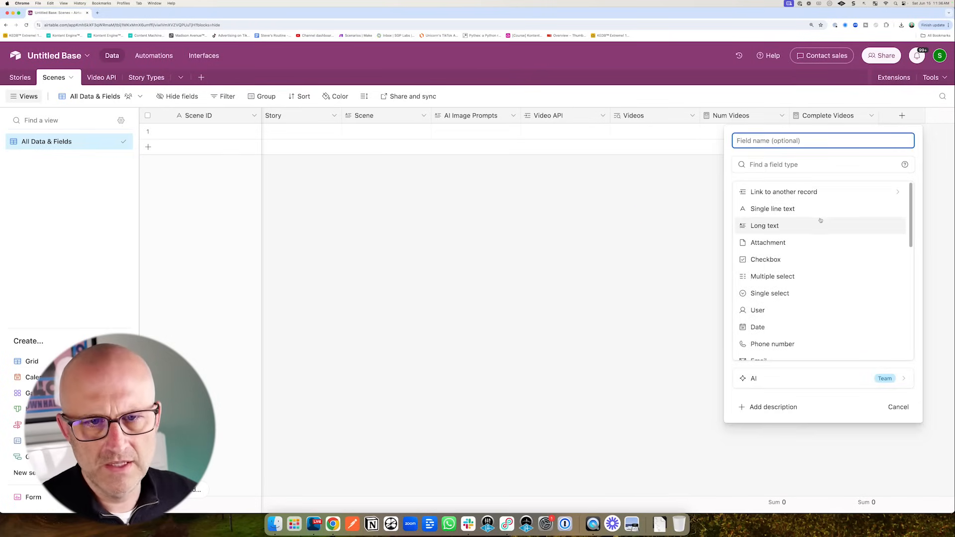
pyautogui.write('Ready?')
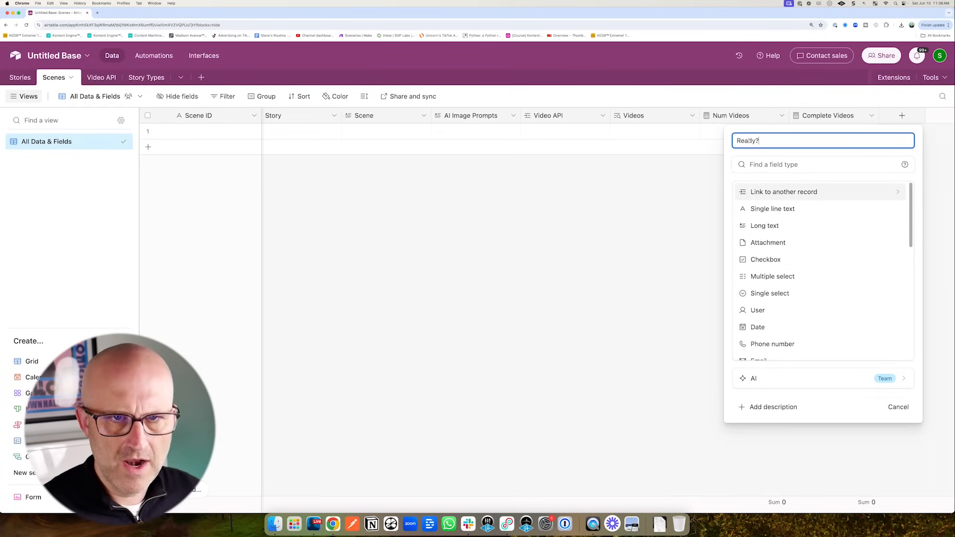
pyautogui.scroll(-5, 726, 287)
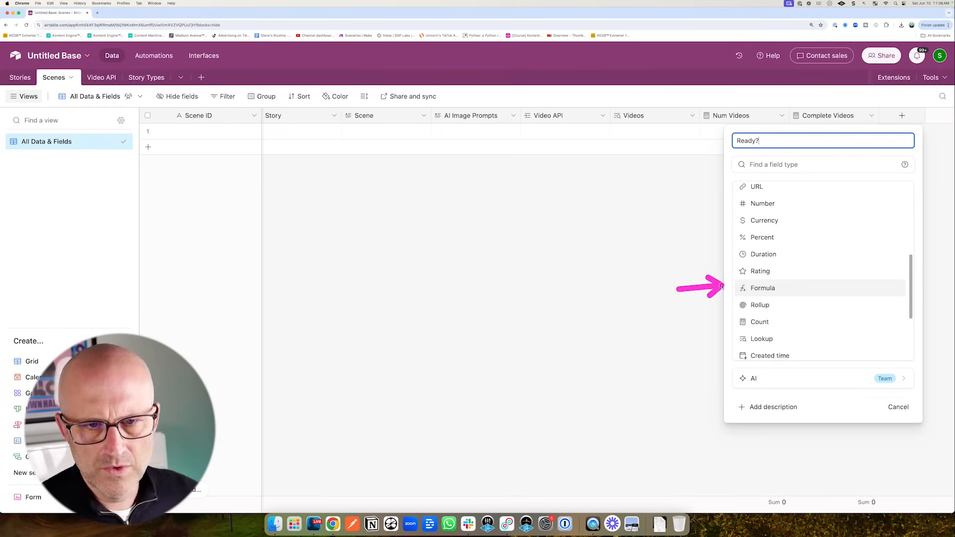
pyautogui.click(763, 288)
pyautogui.write('IF(AND({Num Videos}>0,{Num Videos}={Completed Videos}), 1, 0)')
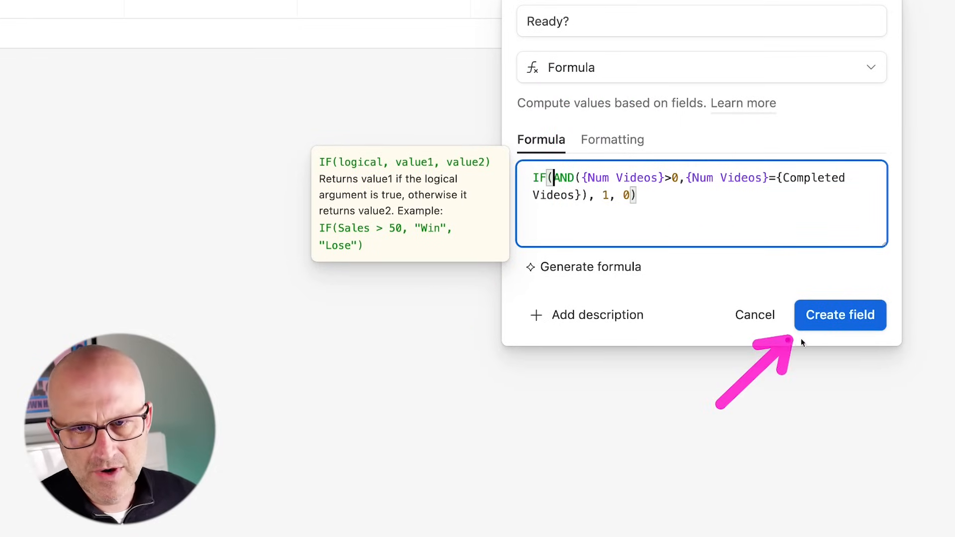
pyautogui.click(846, 317)
pyautogui.moveTo(365, 93)
pyautogui.mouseDown()
pyautogui.moveTo(485, 65)
pyautogui.moveTo(796, 57)
pyautogui.mouseUp()
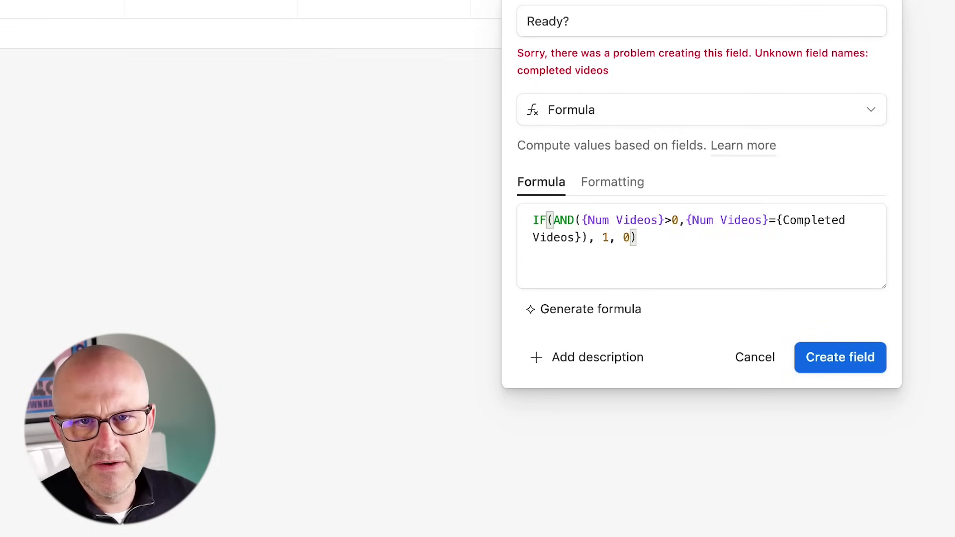
pyautogui.click(848, 220)
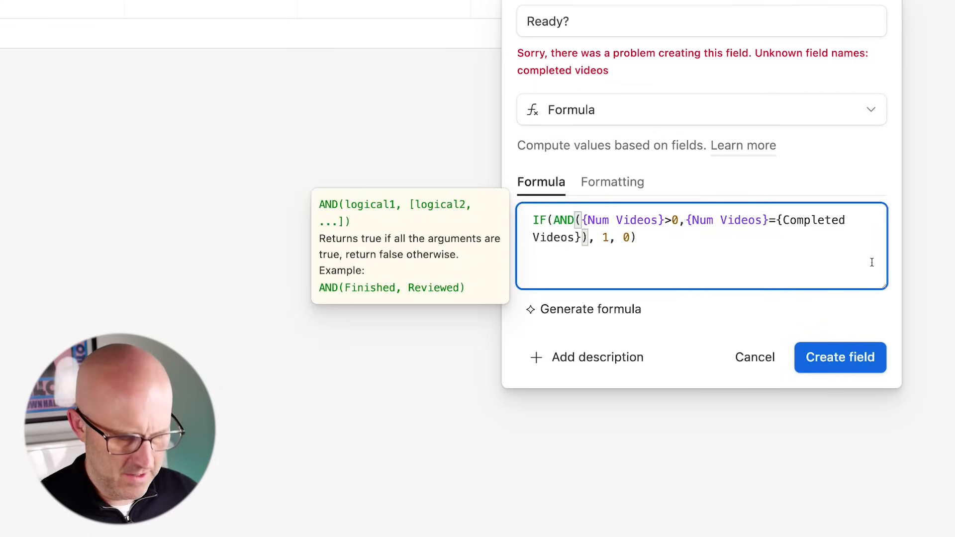
pyautogui.press('BackSpace')
pyautogui.click(839, 406)
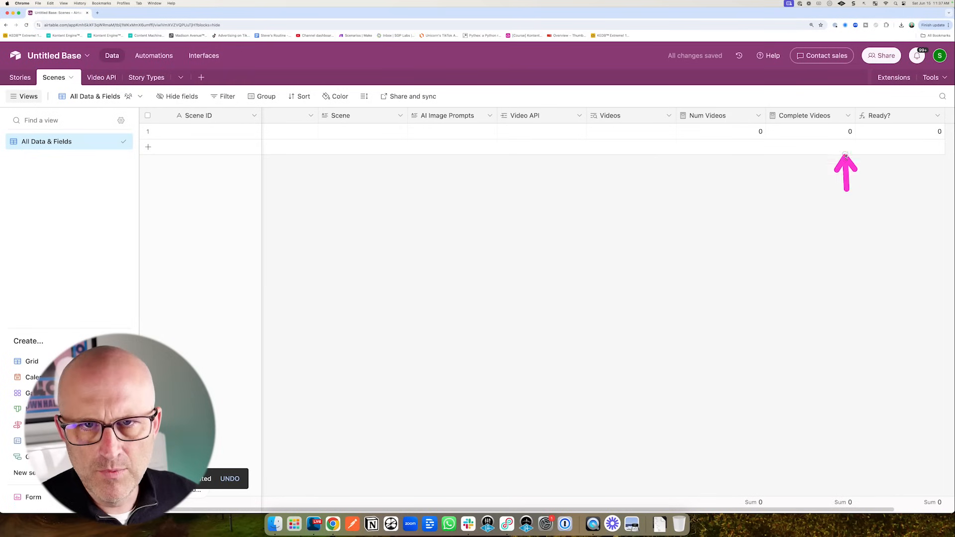
# - Rename Complete Videos to Completed Videos and re-save the Ready? formula settings
pyautogui.click(850, 117)
pyautogui.click(810, 139)
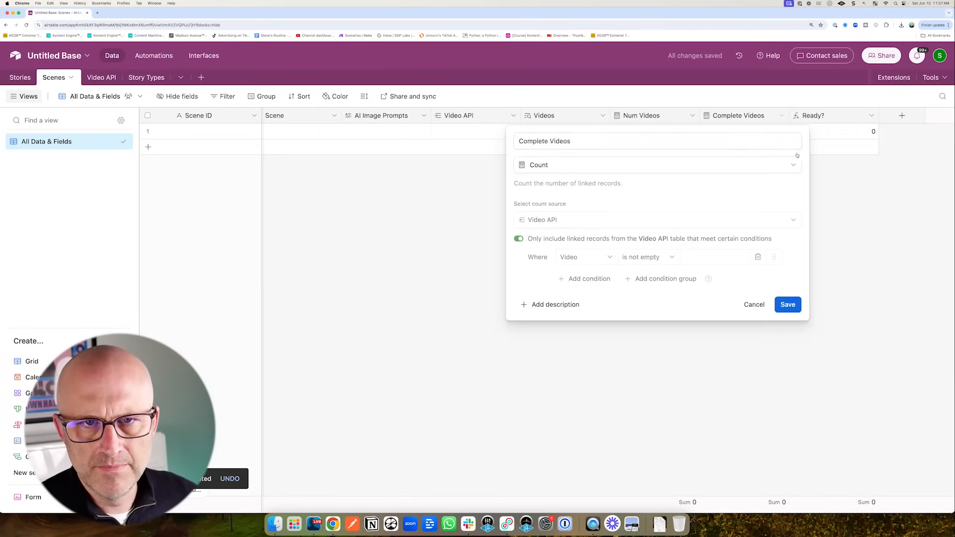
pyautogui.click(547, 141)
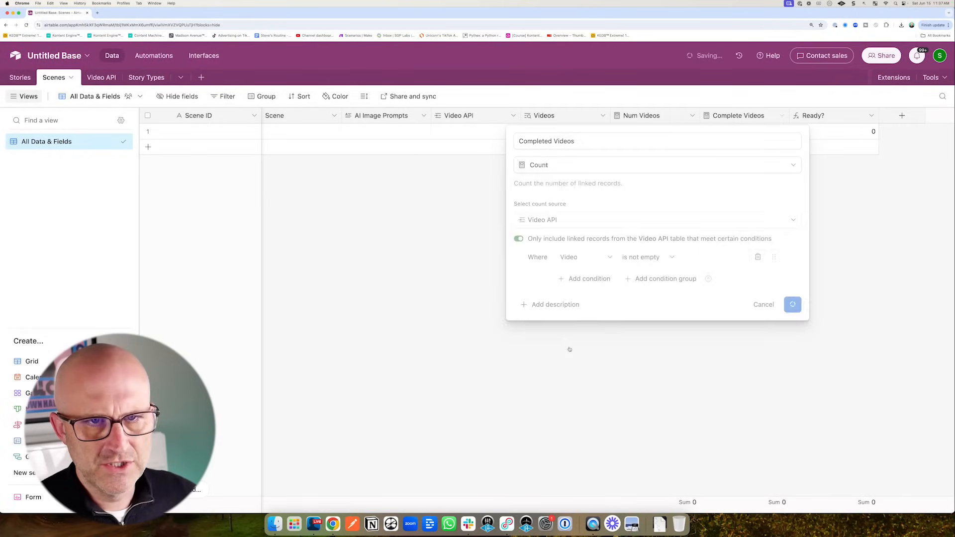
pyautogui.click(789, 306)
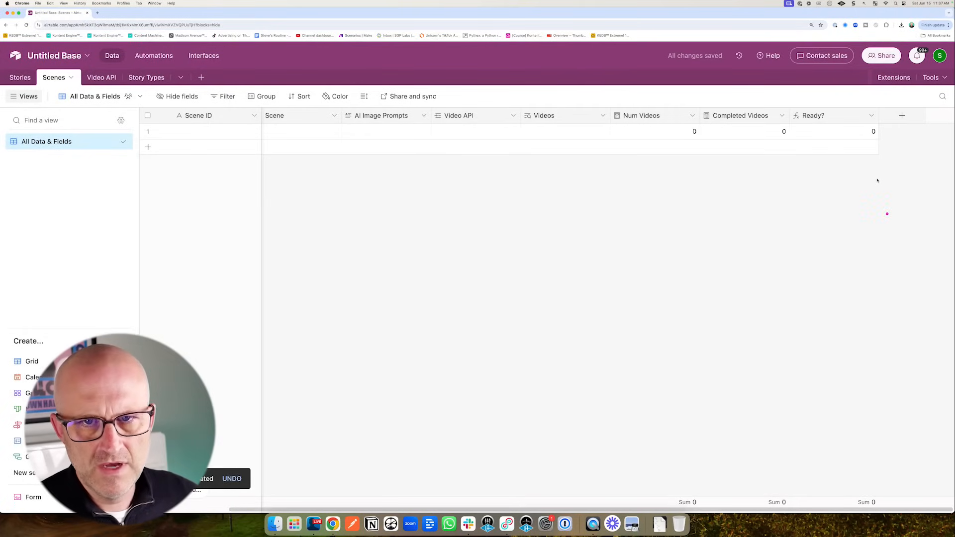
pyautogui.click(871, 116)
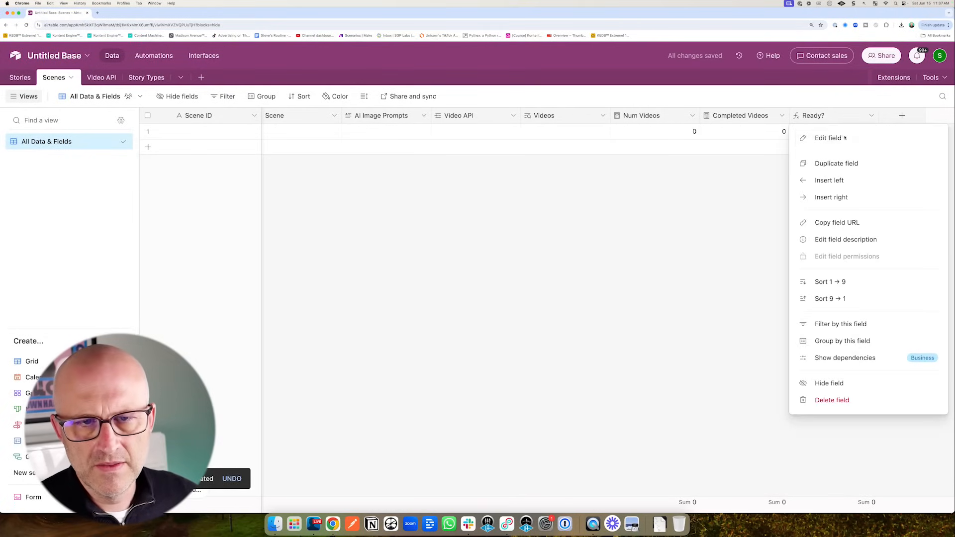
pyautogui.click(826, 137)
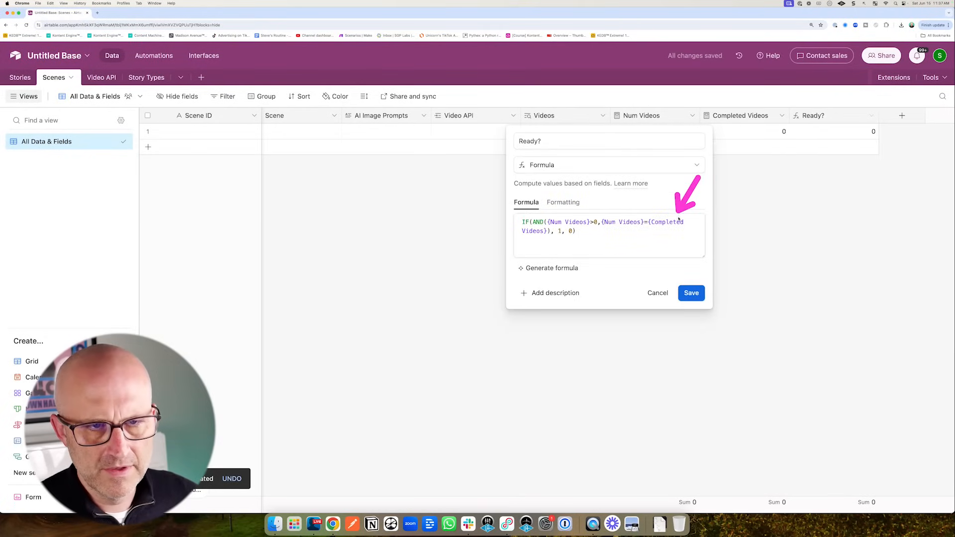
pyautogui.click(695, 299)
# - Add a Record ID formula field with the formula RECORD_ID()
pyautogui.click(902, 118)
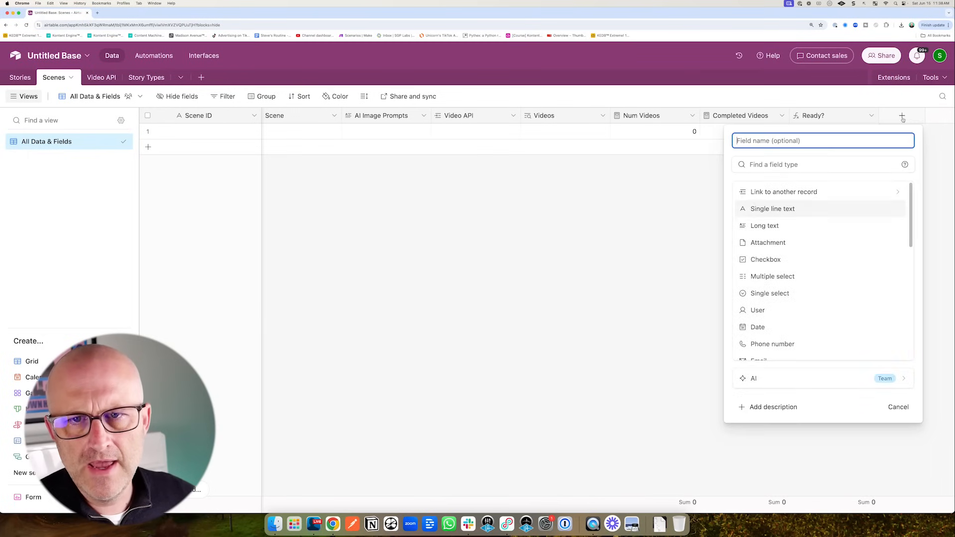
pyautogui.scroll(-4, 785, 279)
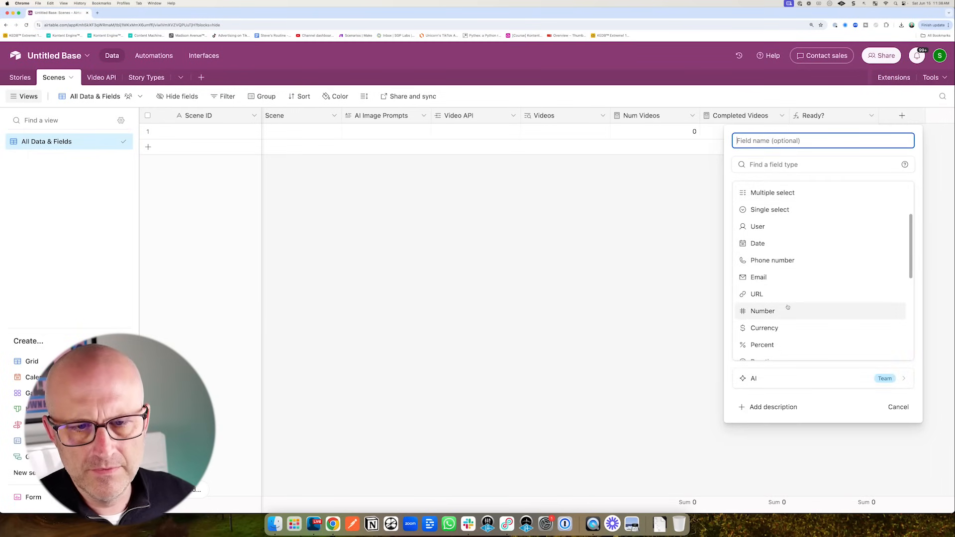
pyautogui.scroll(-3, 789, 307)
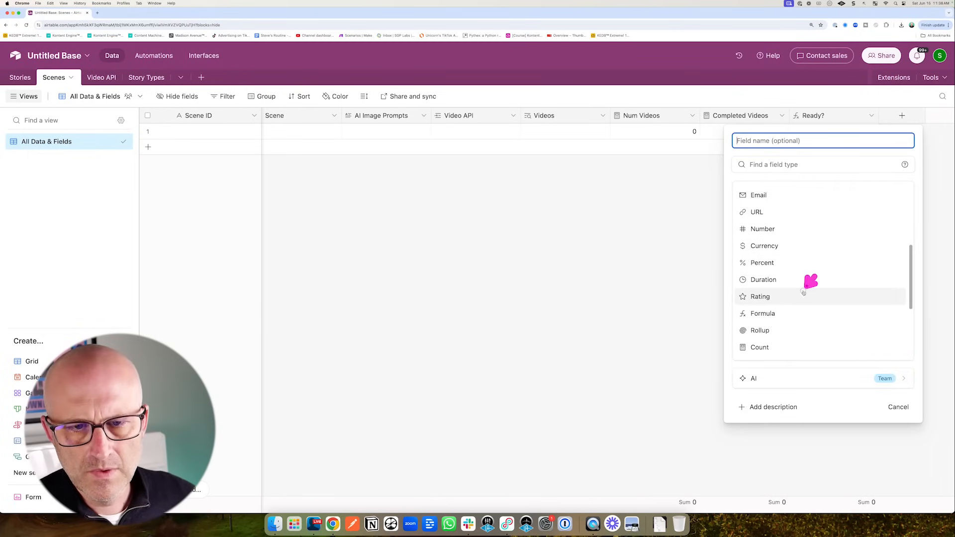
pyautogui.click(770, 320)
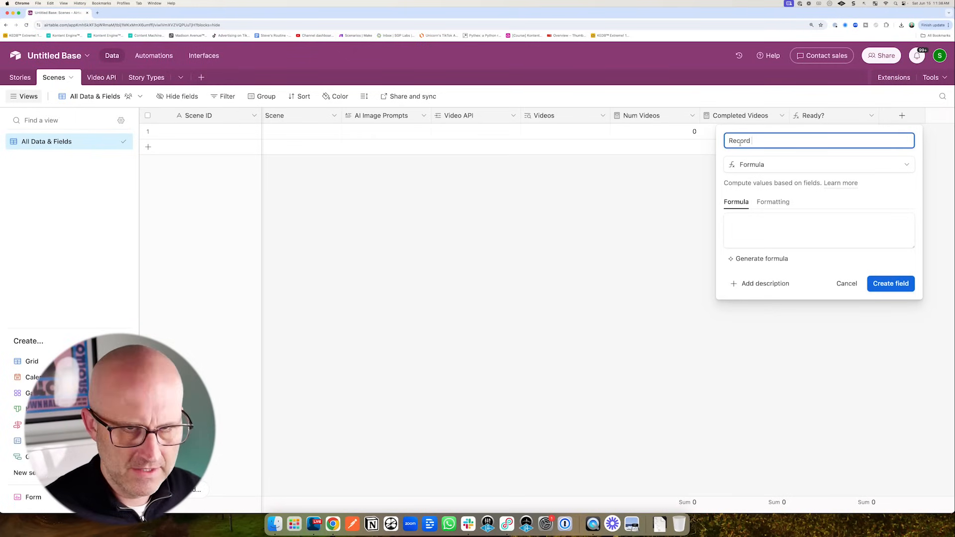
pyautogui.click(765, 221)
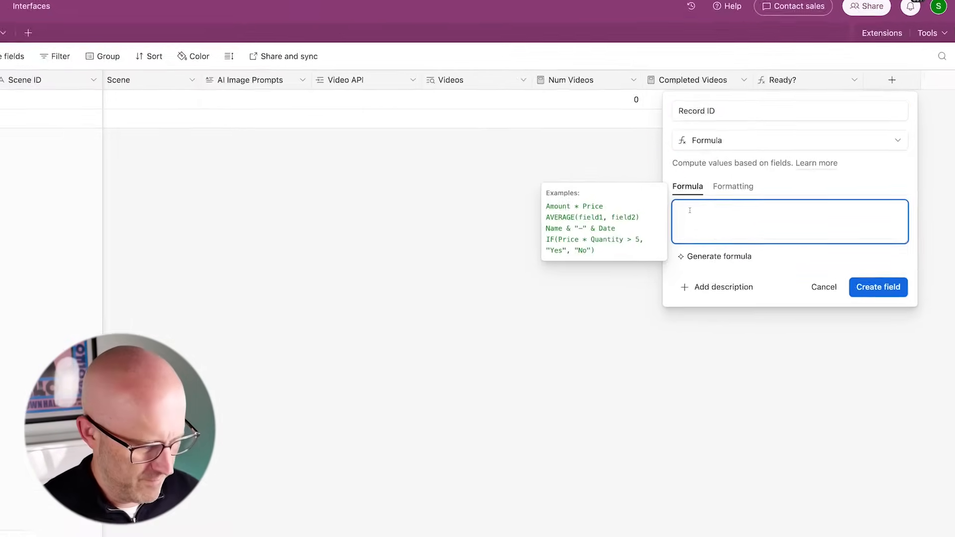
pyautogui.write('Rec')
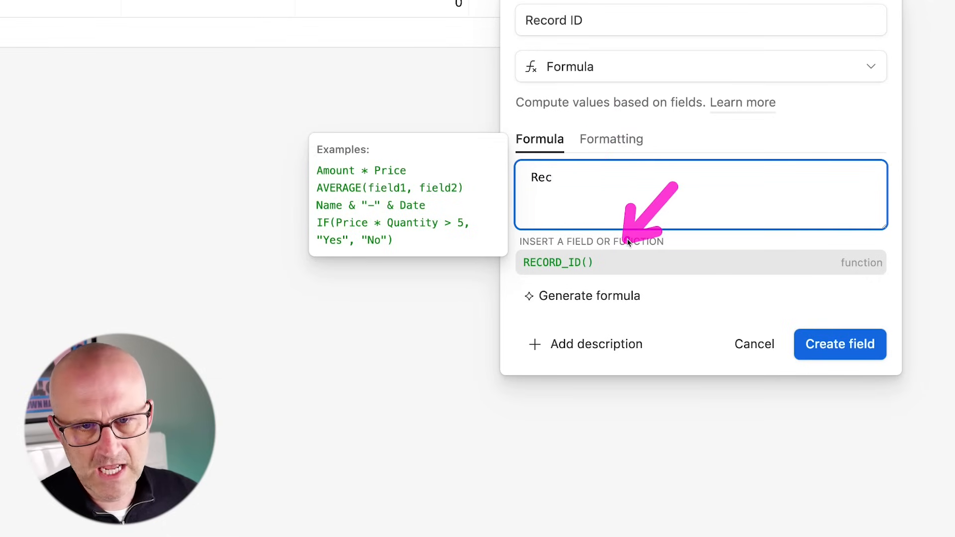
pyautogui.click(600, 263)
pyautogui.write(')')
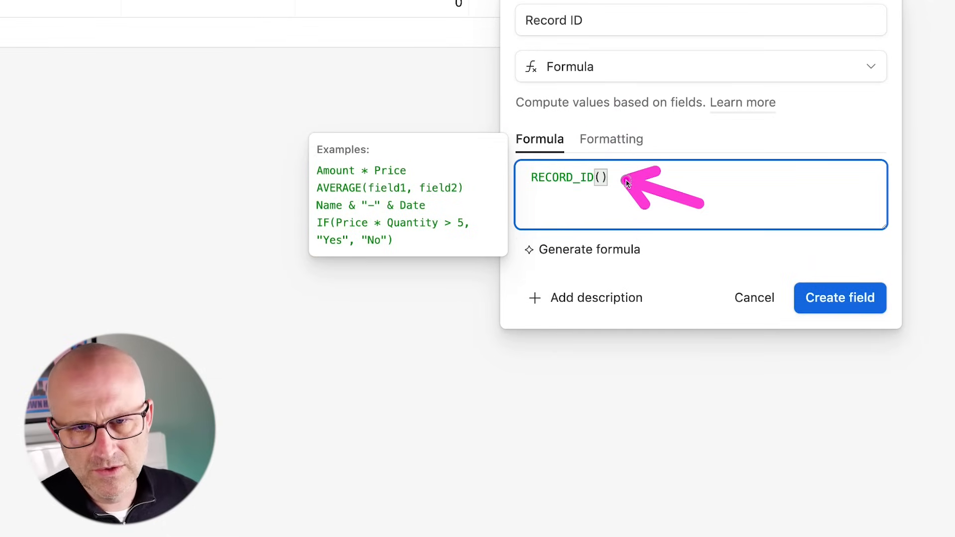
pyautogui.click(846, 306)
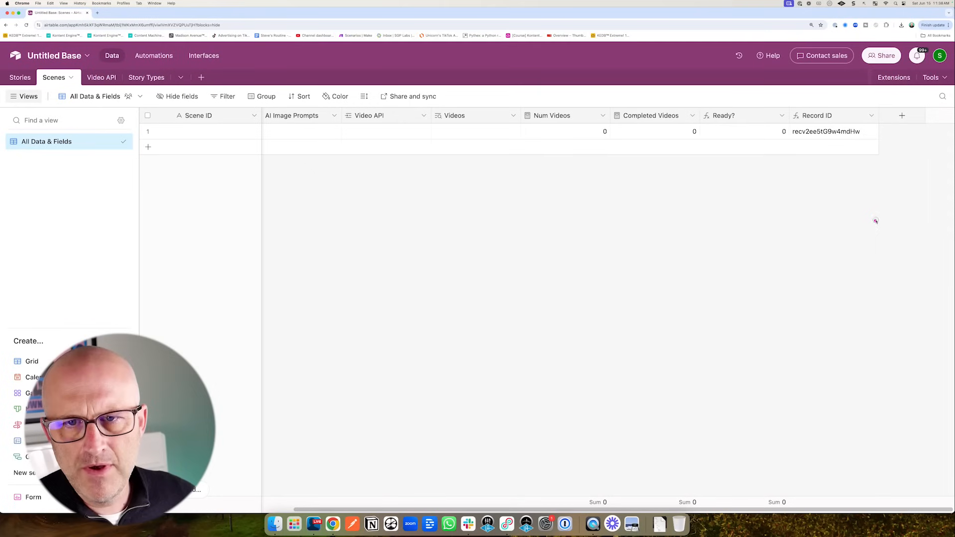
# - Add a Created time field recording each record's creation date and time
pyautogui.click(902, 115)
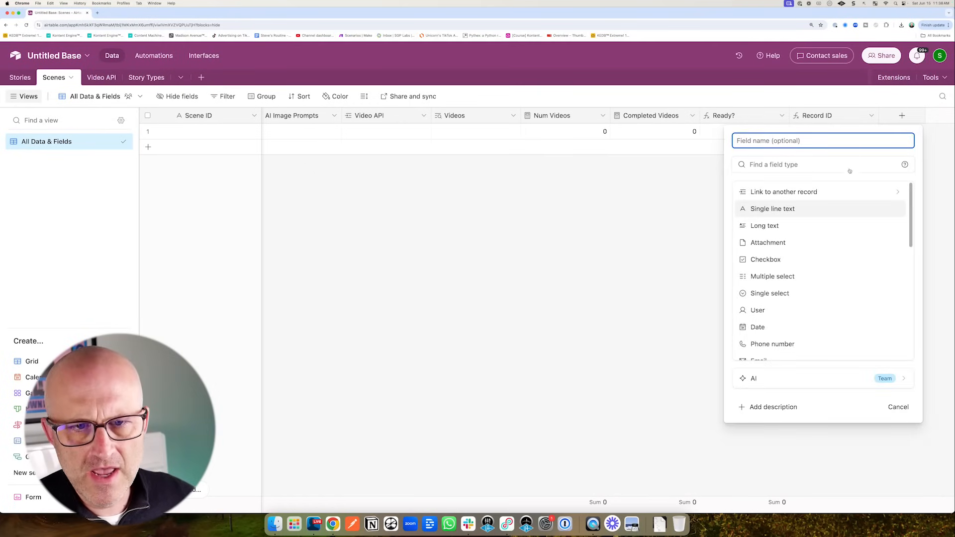
pyautogui.scroll(-5, 822, 282)
pyautogui.click(822, 279)
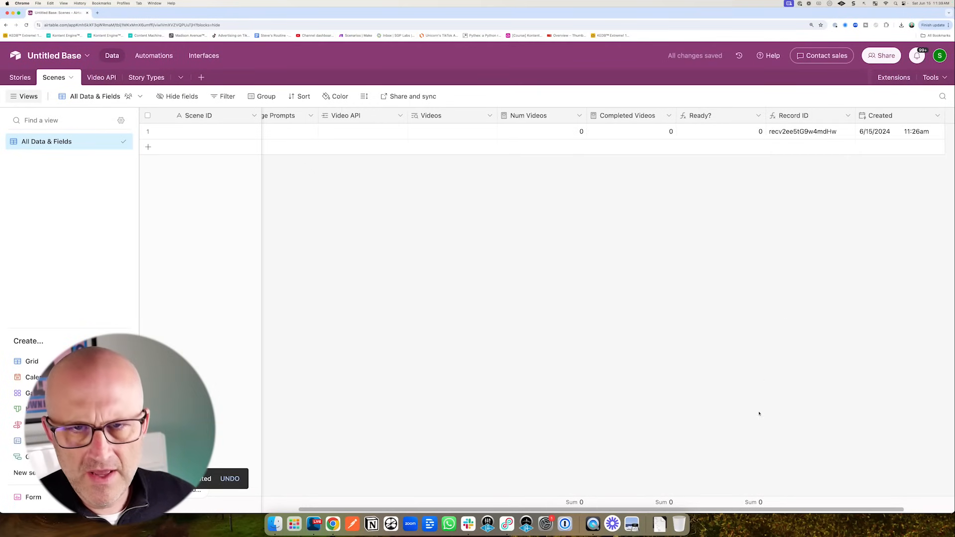
# - Add a Last Modified time field tracking all editable fields
pyautogui.hscroll(2, 768, 512)
pyautogui.click(902, 116)
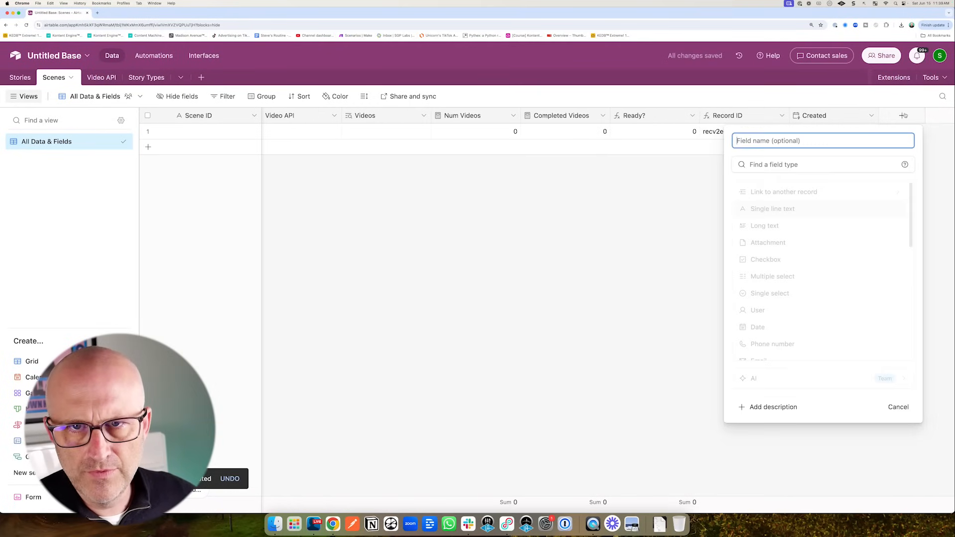
pyautogui.scroll(-5, 811, 274)
pyautogui.click(785, 335)
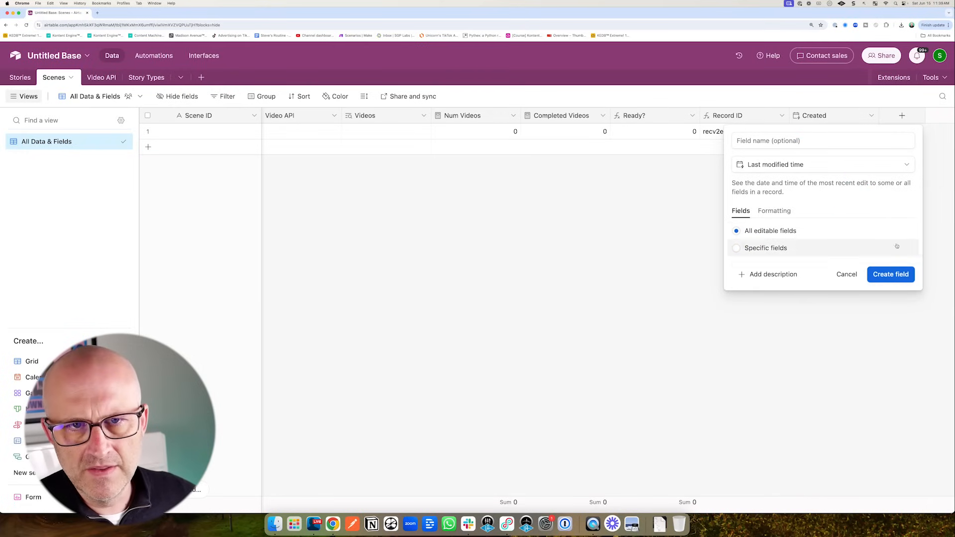
pyautogui.click(889, 276)
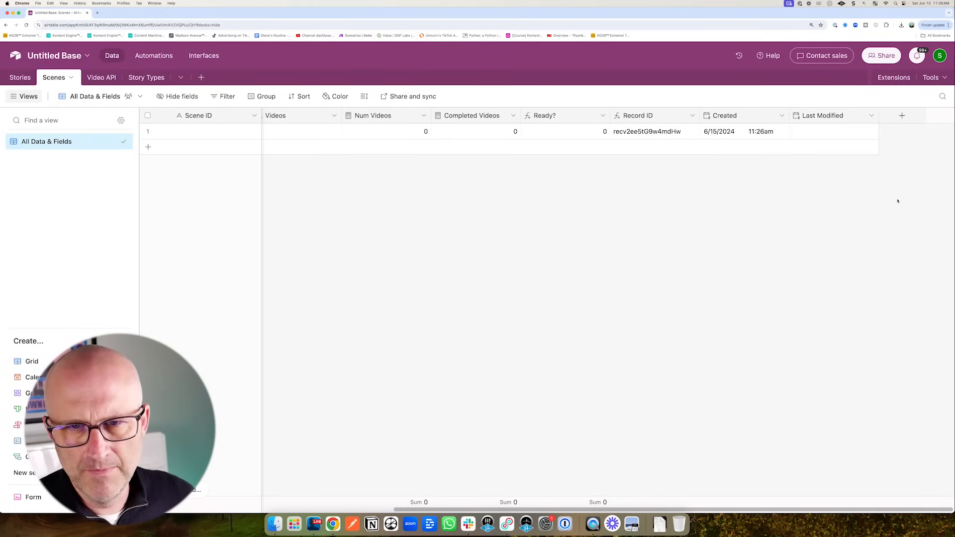
pyautogui.click(903, 115)
# - Add an Audio attachment field, duplicate it twice, and rename one copy to Video
pyautogui.click(769, 241)
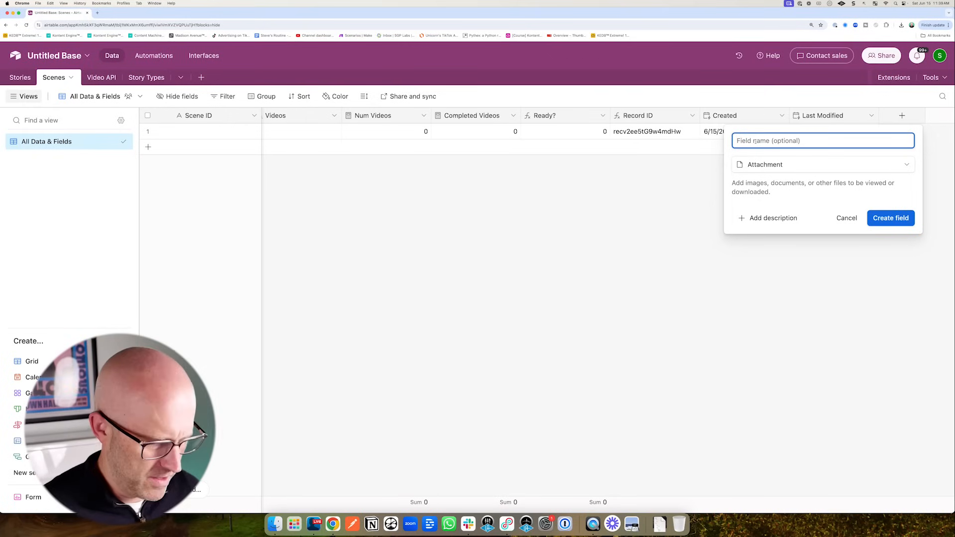
pyautogui.write('Audio')
pyautogui.press('Return')
pyautogui.click(871, 117)
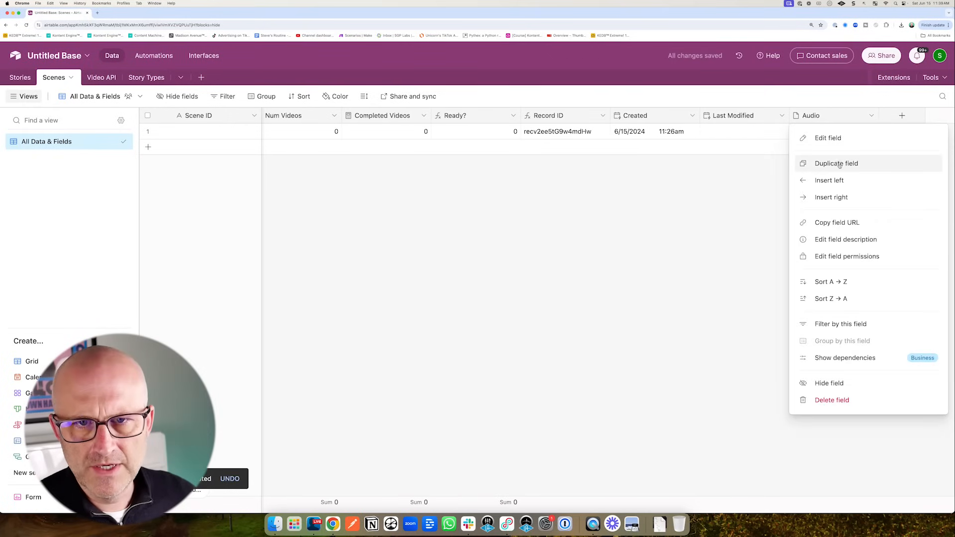
pyautogui.click(837, 163)
pyautogui.click(871, 116)
pyautogui.click(836, 163)
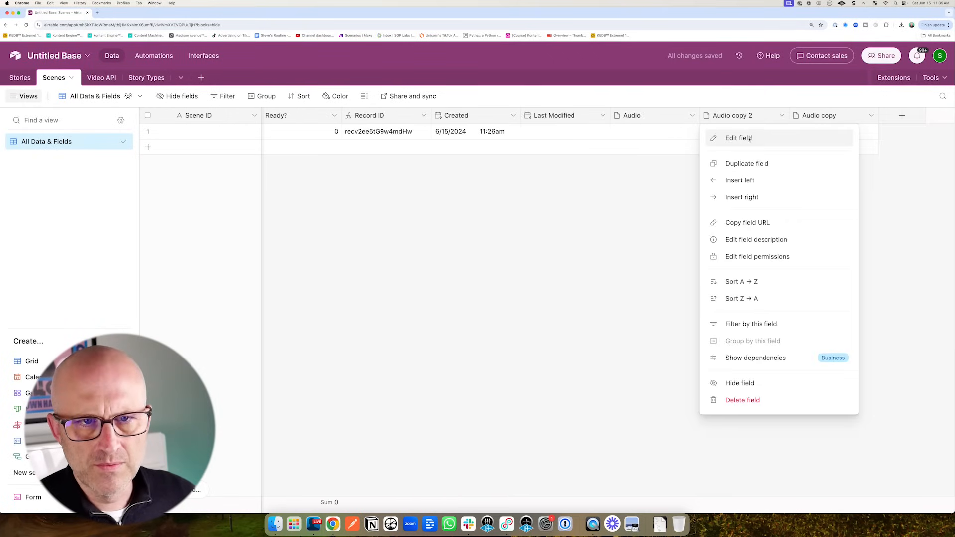
pyautogui.click(726, 138)
pyautogui.write('Video')
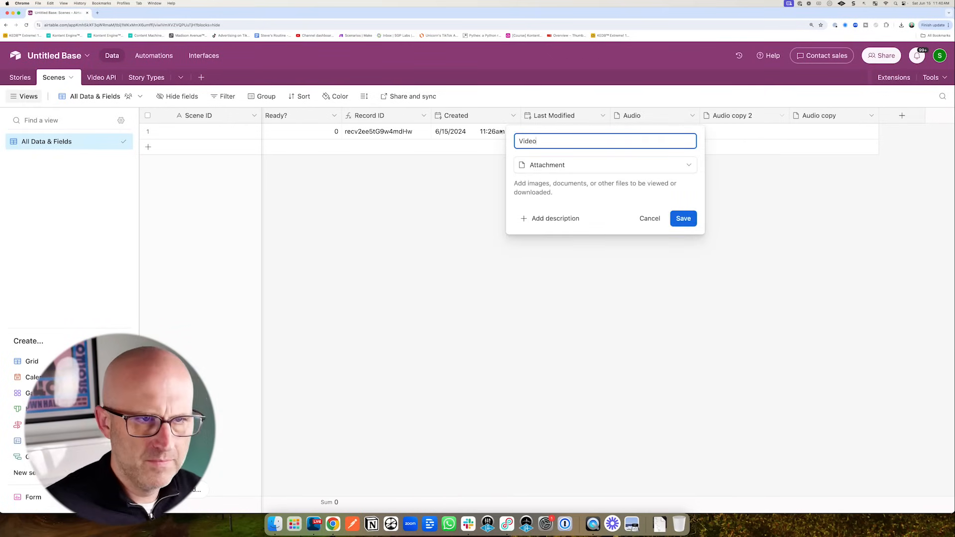
# - Rearrange the attachment columns and rename the Audio copy field to 'Audio + Video'
pyautogui.moveTo(419, 203)
pyautogui.mouseDown()
pyautogui.moveTo(437, 133)
pyautogui.moveTo(462, 136)
pyautogui.moveTo(273, 132)
pyautogui.mouseUp()
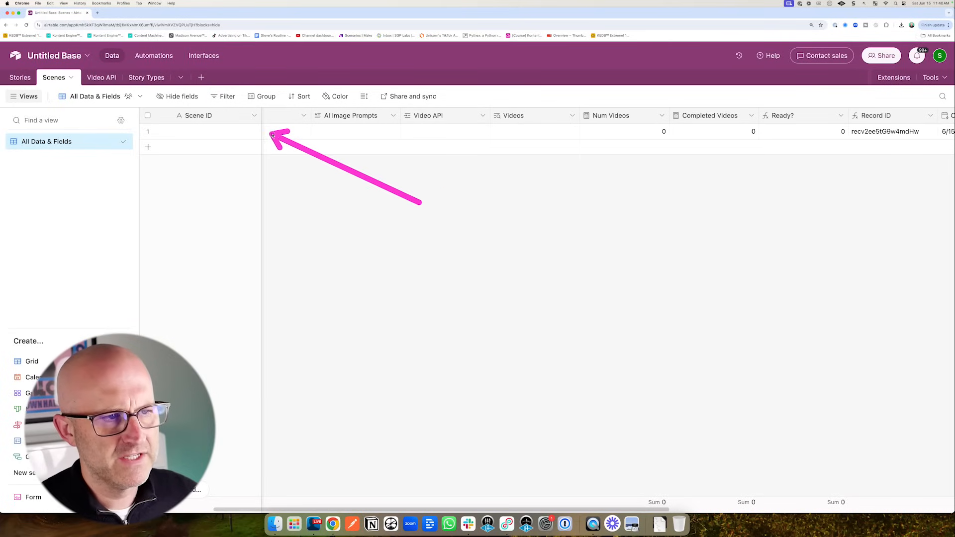
pyautogui.hscroll(10, 704, 226)
pyautogui.moveTo(704, 230); pyautogui.dragTo(718, 134)
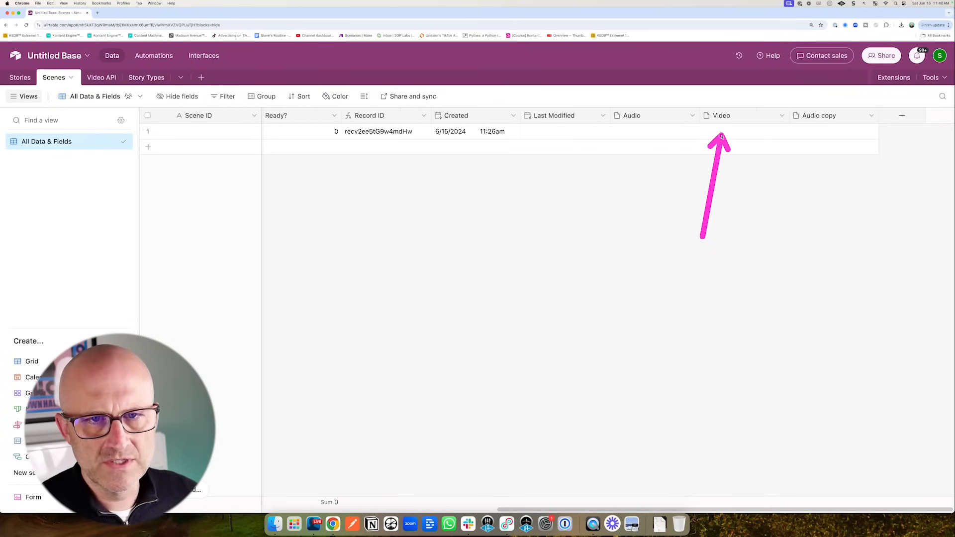
pyautogui.moveTo(788, 223); pyautogui.dragTo(815, 136)
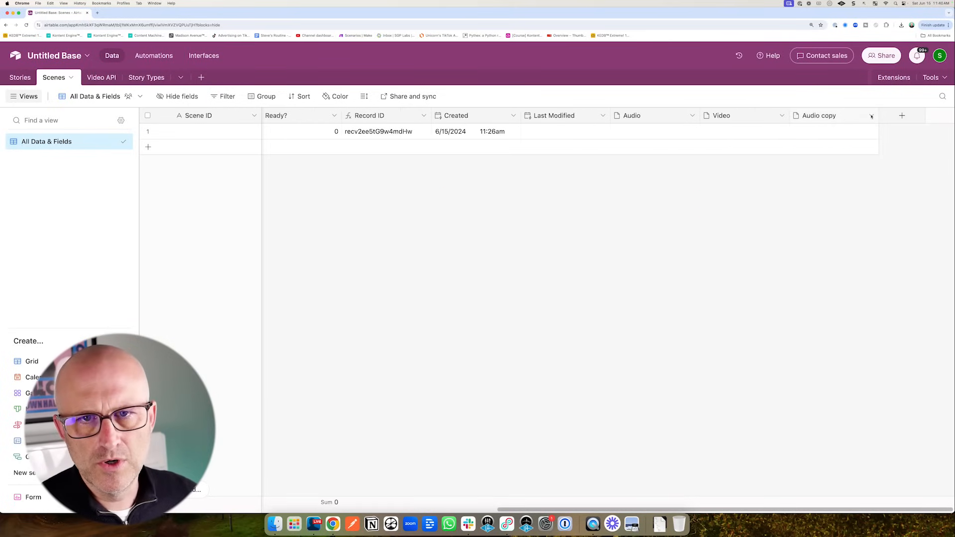
pyautogui.click(871, 115)
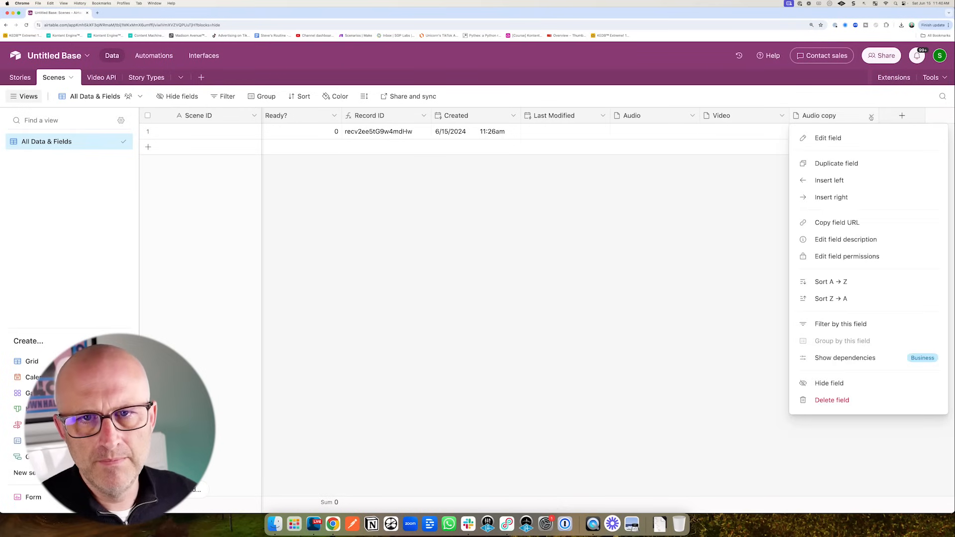
pyautogui.click(841, 137)
pyautogui.tripleClick(590, 146)
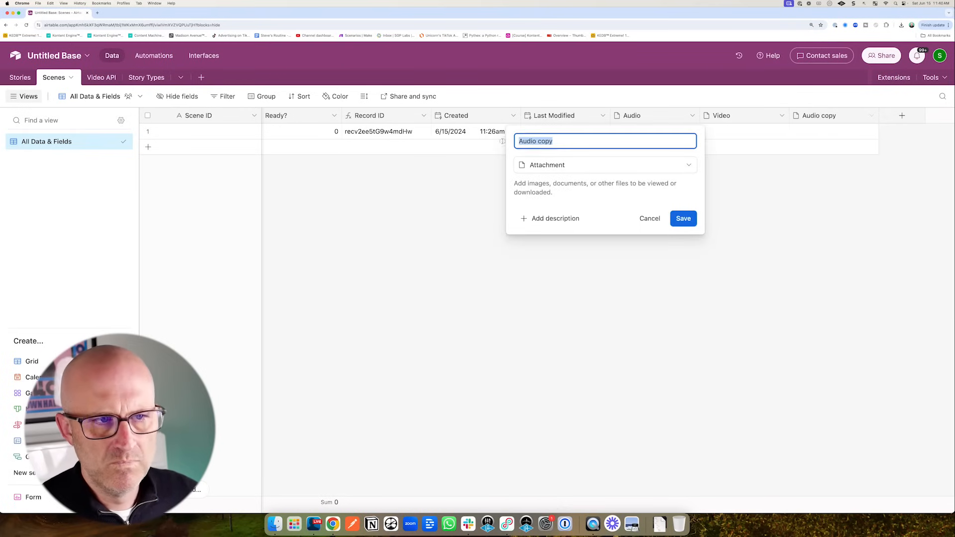
pyautogui.write('Audio + Video')
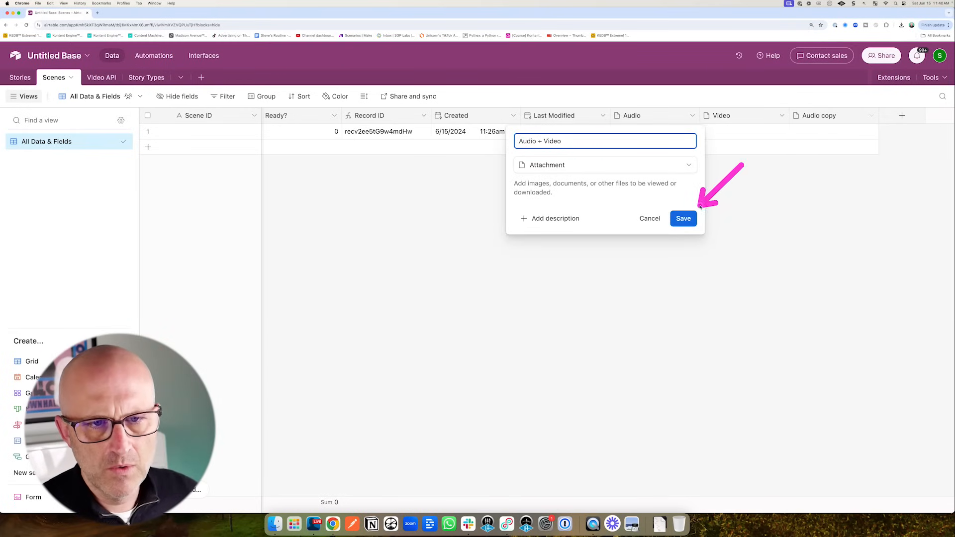
pyautogui.click(683, 219)
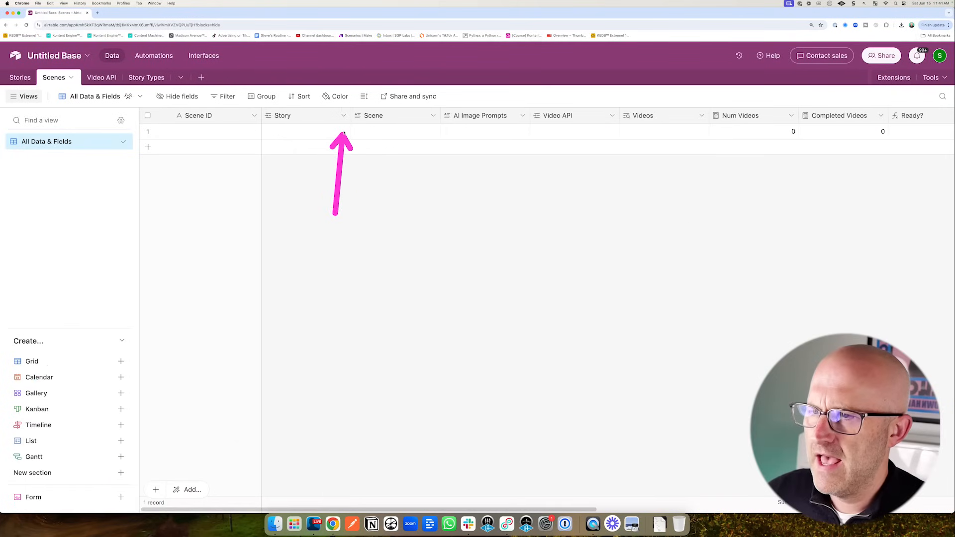
# - Review the Stories table's fields, then bring up the Story column's menu in Scenes
pyautogui.click(343, 116)
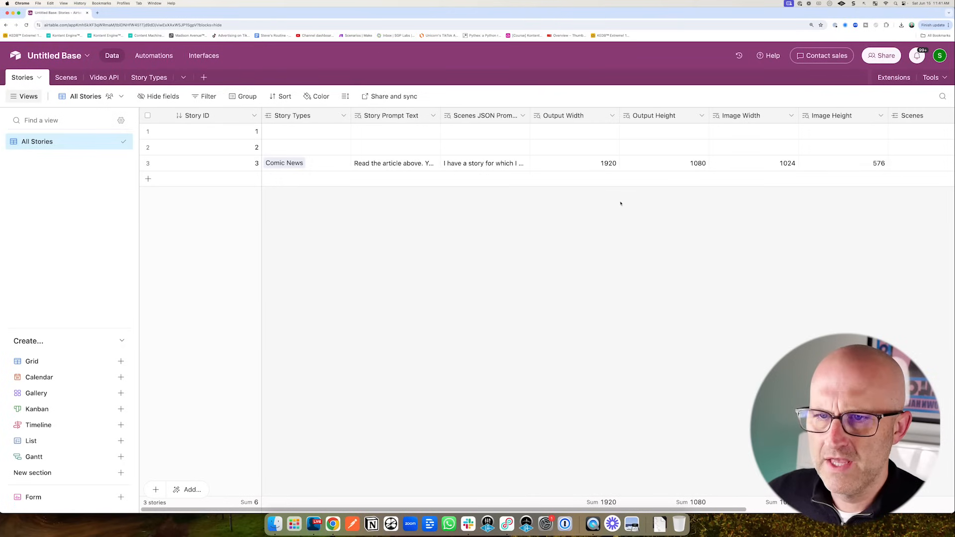
pyautogui.moveTo(606, 508); pyautogui.dragTo(725, 508)
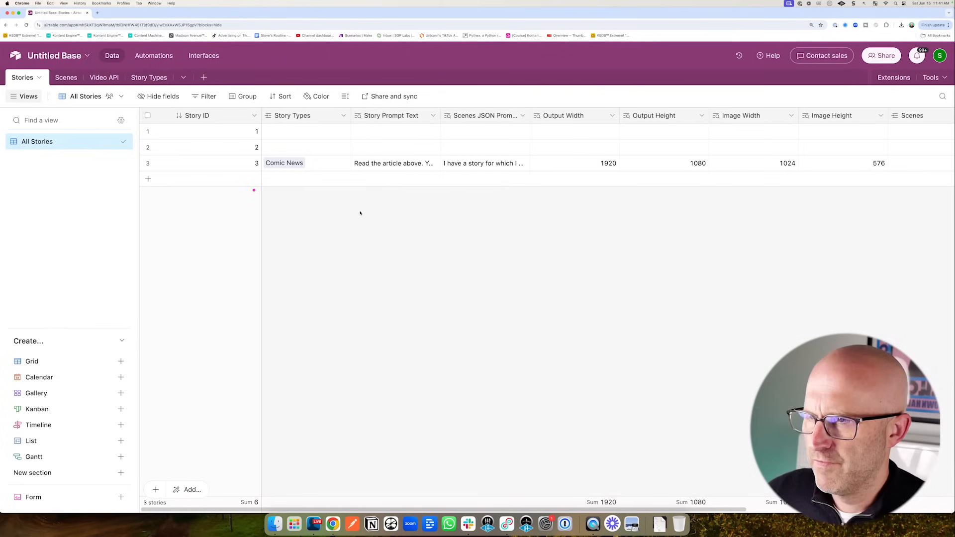
pyautogui.moveTo(375, 203); pyautogui.dragTo(349, 129)
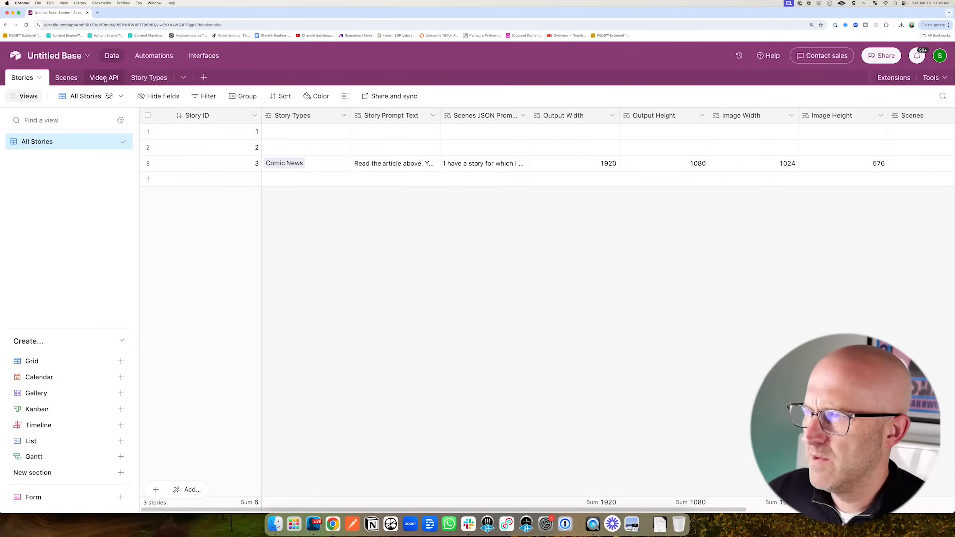
pyautogui.click(67, 77)
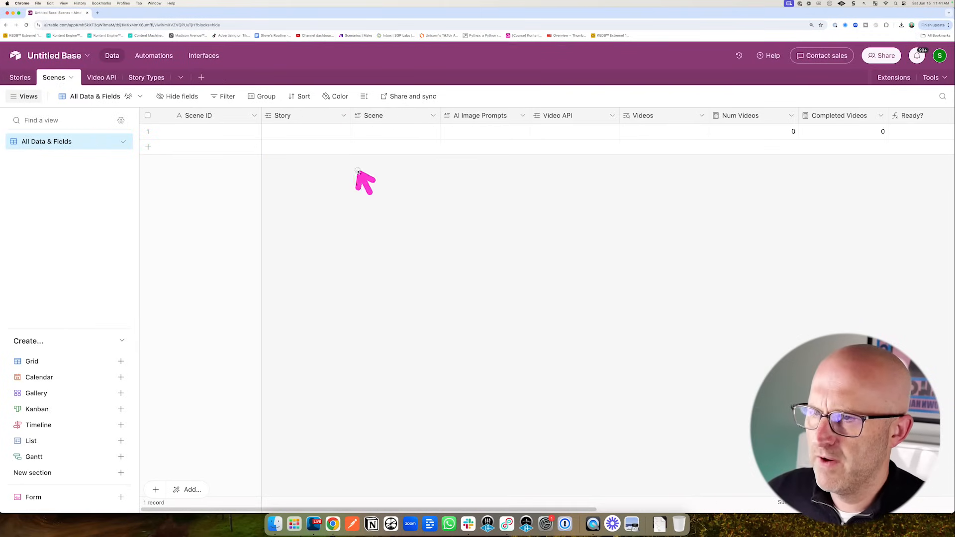
pyautogui.moveTo(368, 193); pyautogui.dragTo(331, 123)
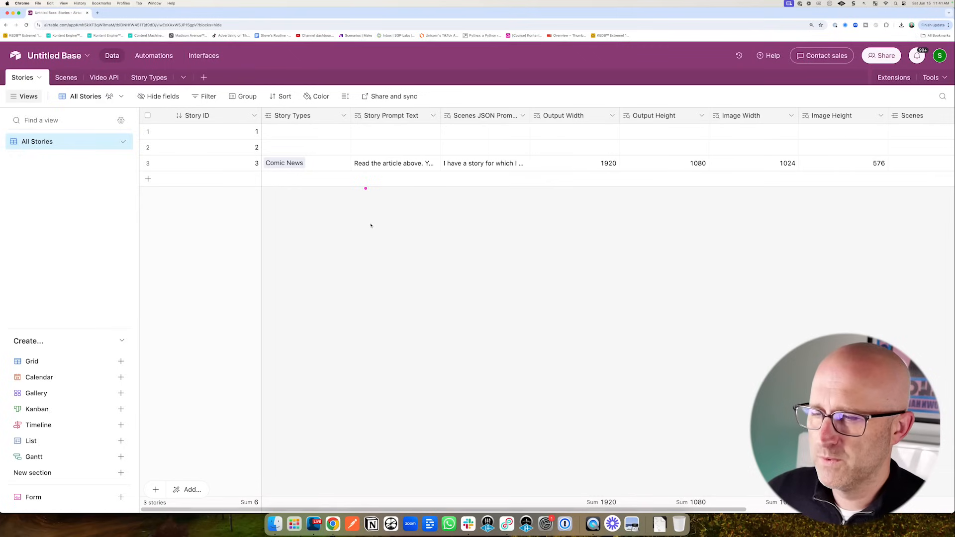
pyautogui.moveTo(372, 227); pyautogui.dragTo(326, 128)
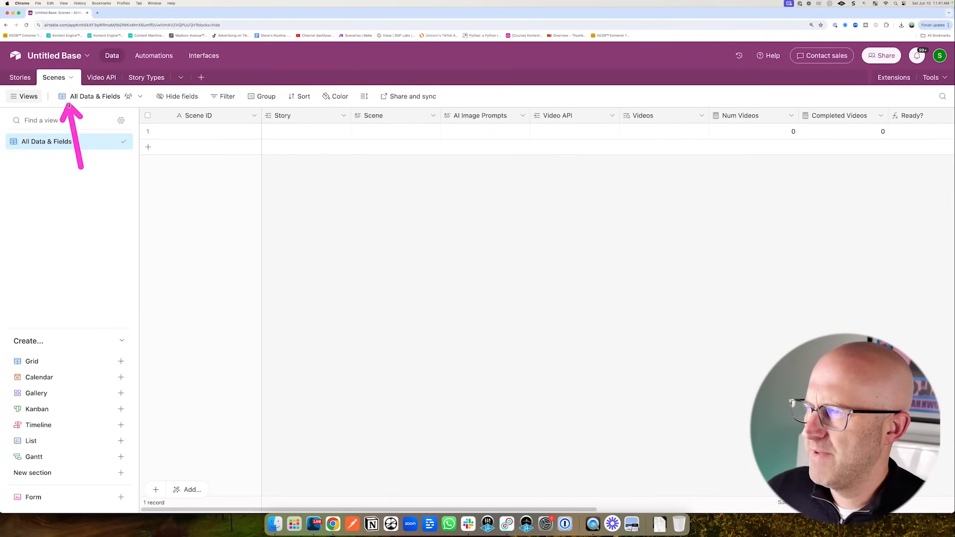
pyautogui.moveTo(69, 106); pyautogui.dragTo(65, 89)
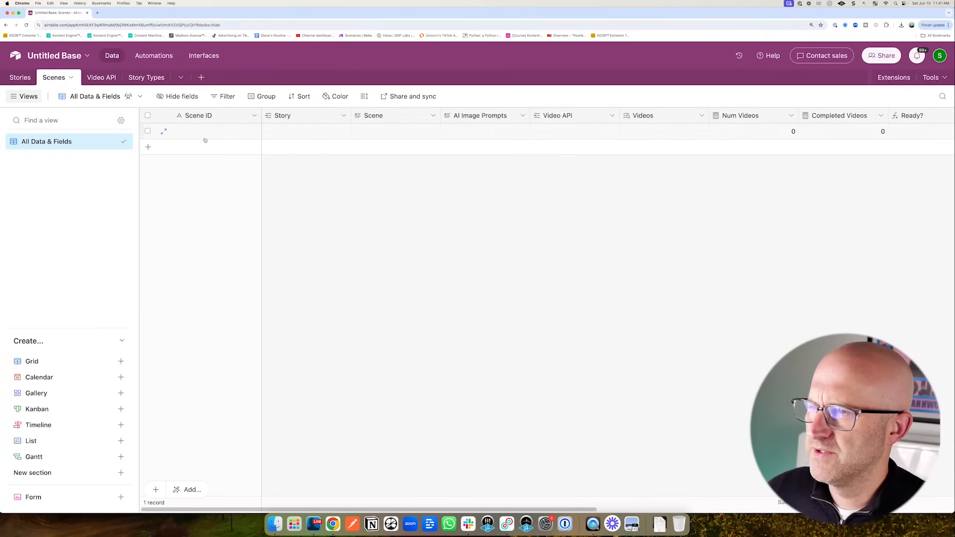
pyautogui.moveTo(299, 189); pyautogui.dragTo(342, 127)
pyautogui.click(343, 115)
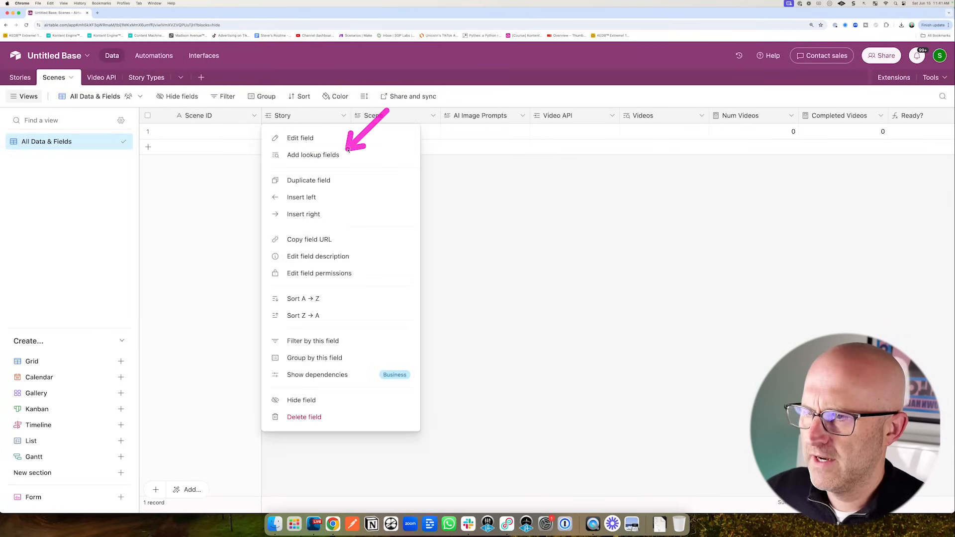
# - Add four Story lookup fields: Output Width, Output Height, Image Width and Image Height
pyautogui.click(319, 153)
pyautogui.moveTo(307, 290)
pyautogui.mouseDown()
pyautogui.moveTo(398, 293)
pyautogui.moveTo(384, 330)
pyautogui.mouseUp()
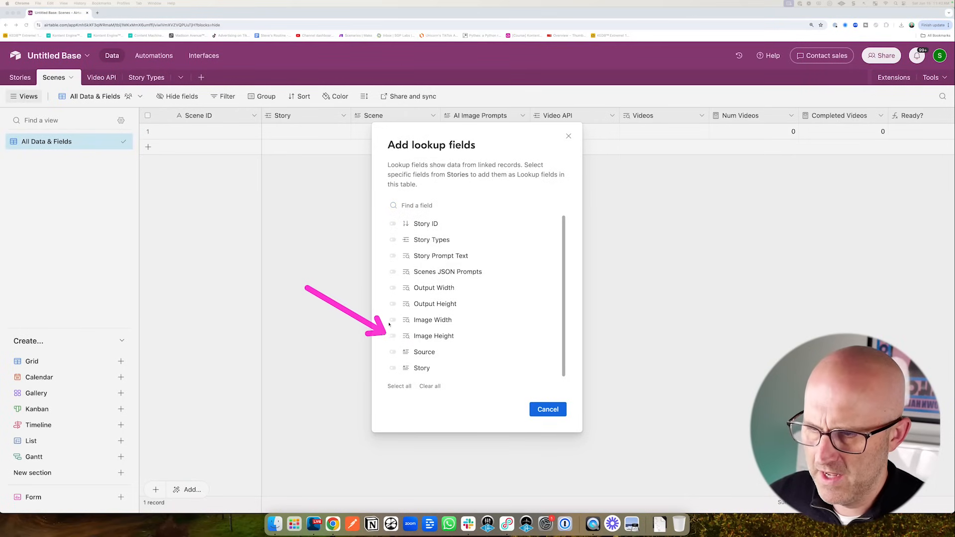
pyautogui.click(393, 288)
pyautogui.click(392, 304)
pyautogui.click(393, 336)
pyautogui.click(393, 320)
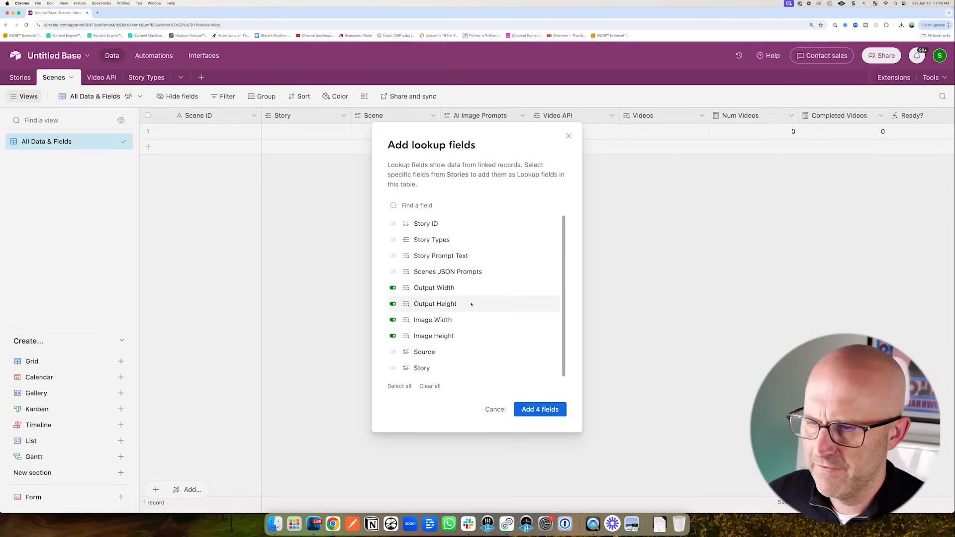
pyautogui.moveTo(551, 271)
pyautogui.mouseDown()
pyautogui.moveTo(474, 304)
pyautogui.moveTo(479, 324)
pyautogui.mouseUp()
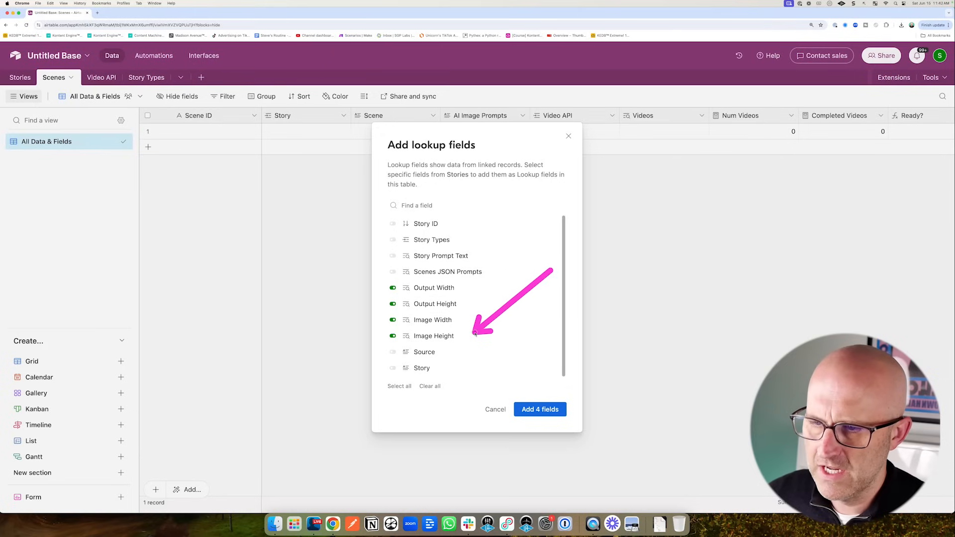
pyautogui.click(540, 409)
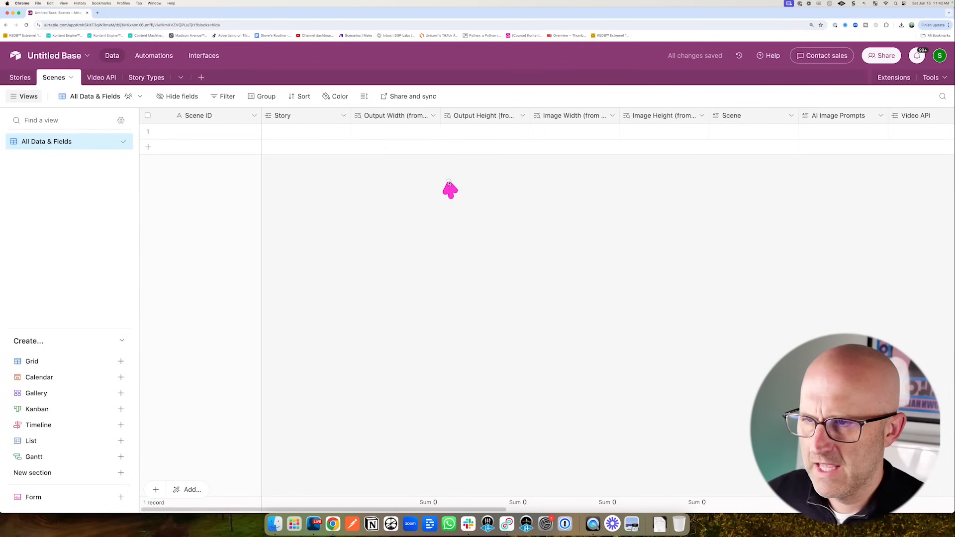
pyautogui.click(433, 116)
pyautogui.click(431, 138)
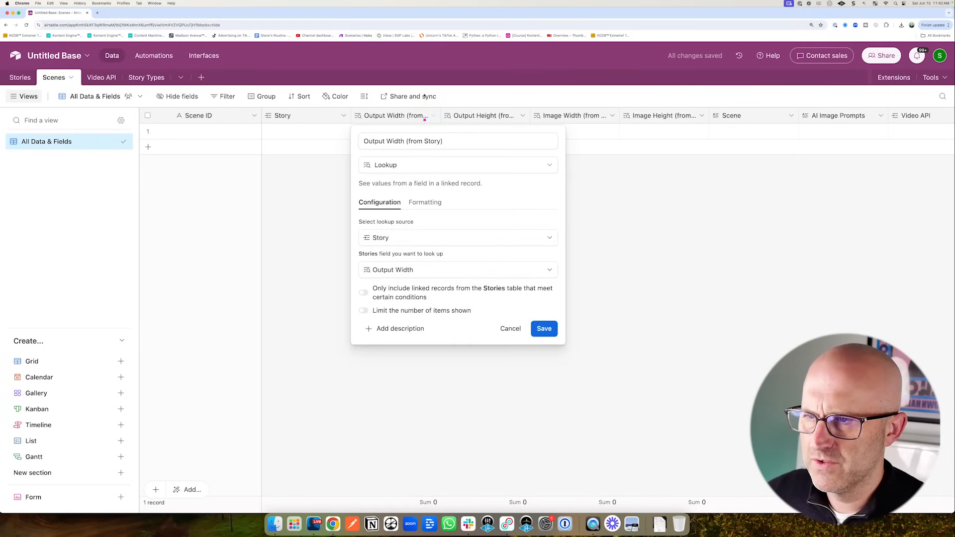
pyautogui.moveTo(423, 93)
pyautogui.mouseDown()
pyautogui.moveTo(436, 134)
pyautogui.moveTo(504, 221)
pyautogui.mouseUp()
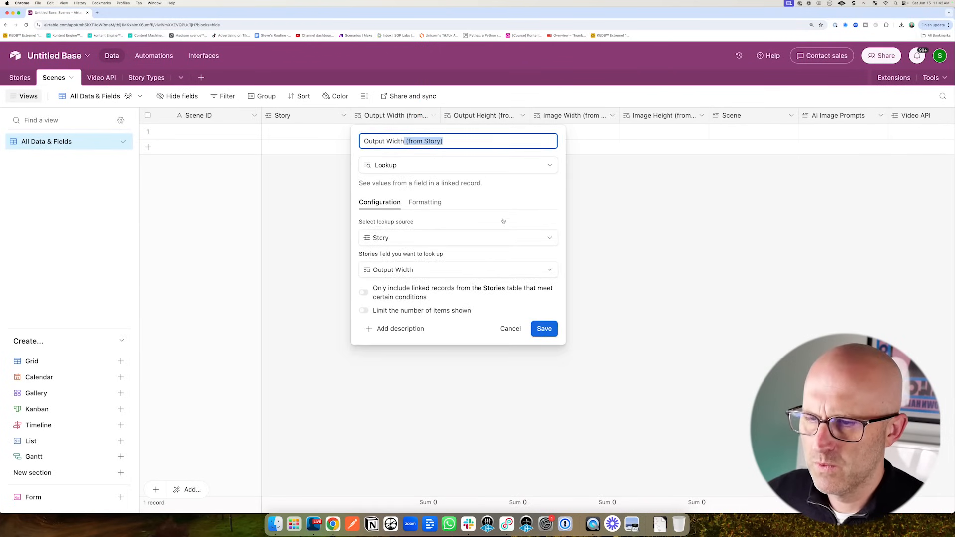
# - Drop the '(from Story)' suffix from the Output Width and Output Height lookup names
pyautogui.click(545, 329)
pyautogui.click(523, 115)
pyautogui.click(504, 140)
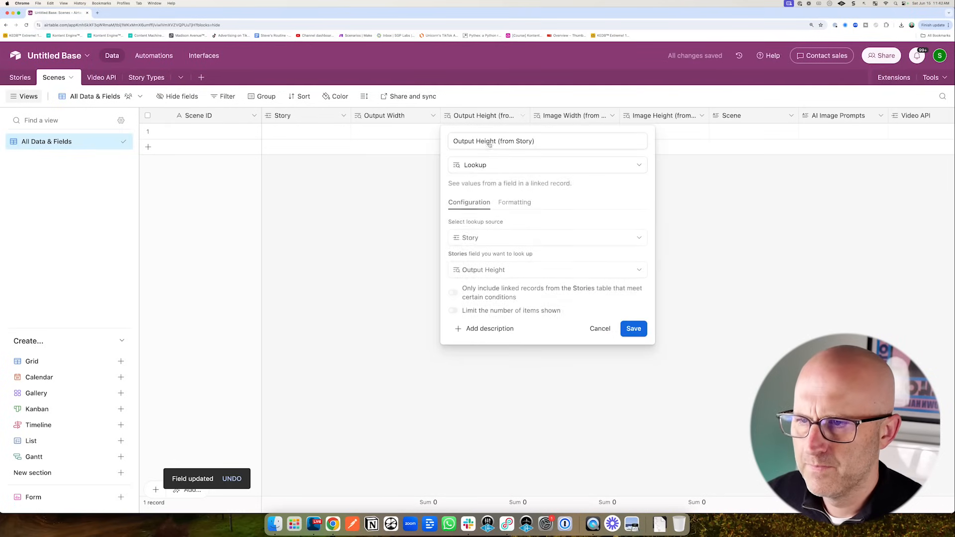
pyautogui.moveTo(496, 141); pyautogui.dragTo(574, 151)
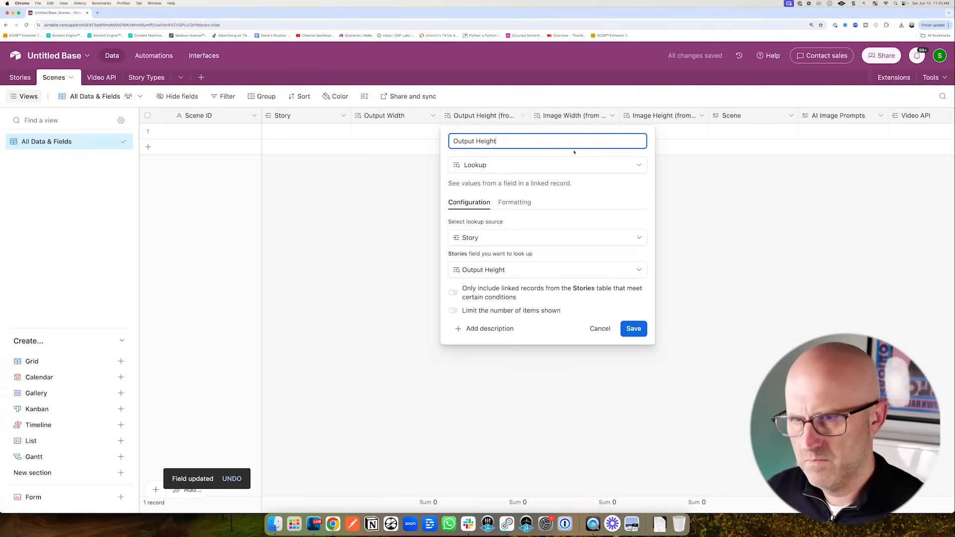
pyautogui.click(633, 329)
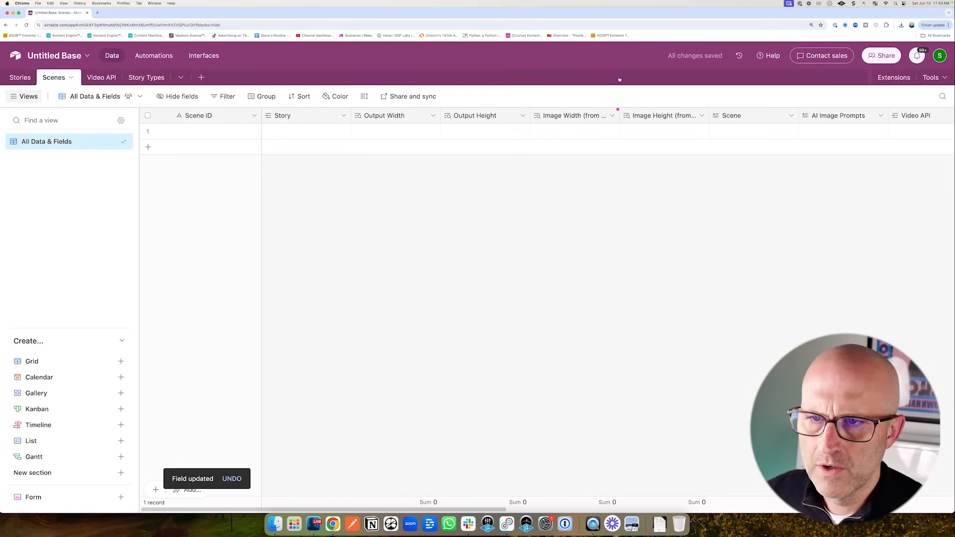
# - Drop the '(from Story)' suffix from the Image Width and Image Height lookup names
pyautogui.click(613, 115)
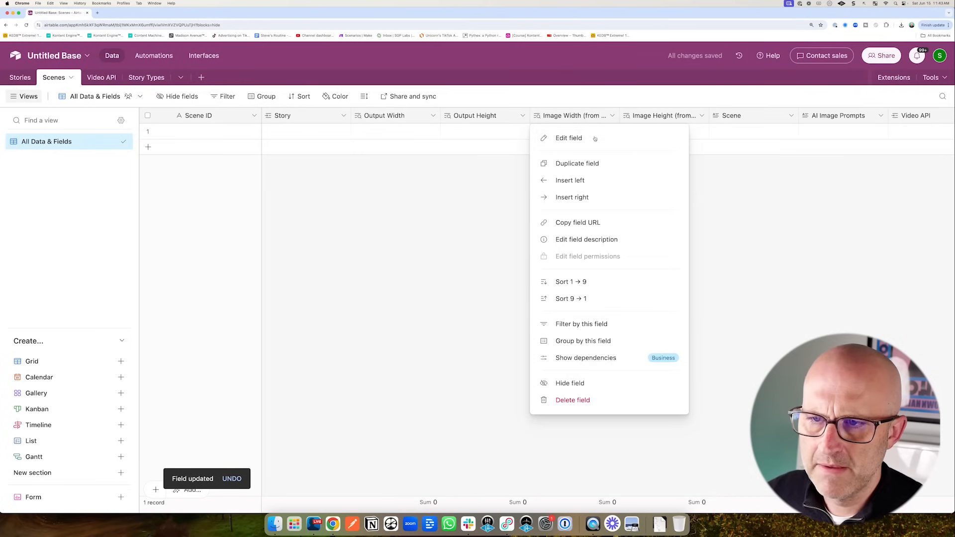
pyautogui.click(577, 136)
pyautogui.moveTo(548, 141); pyautogui.dragTo(628, 141)
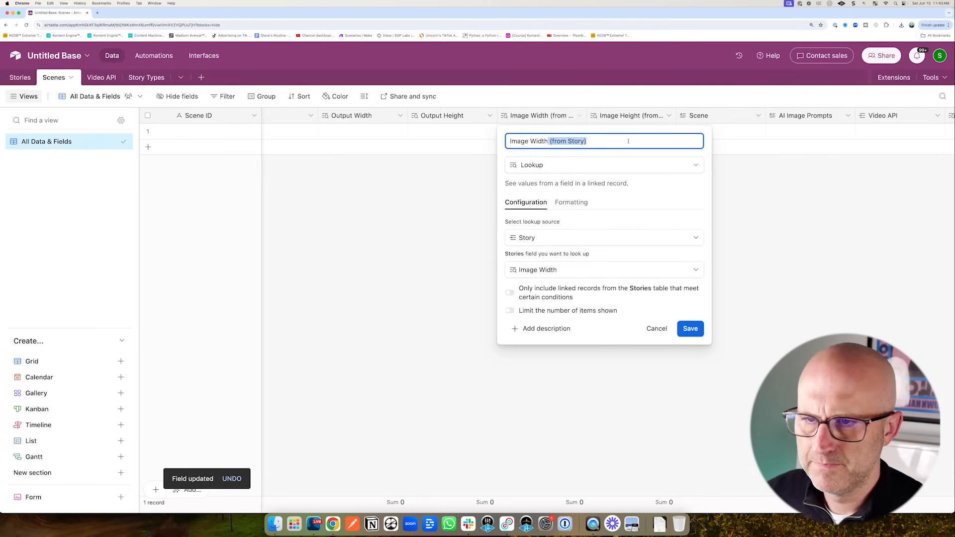
pyautogui.press('Return')
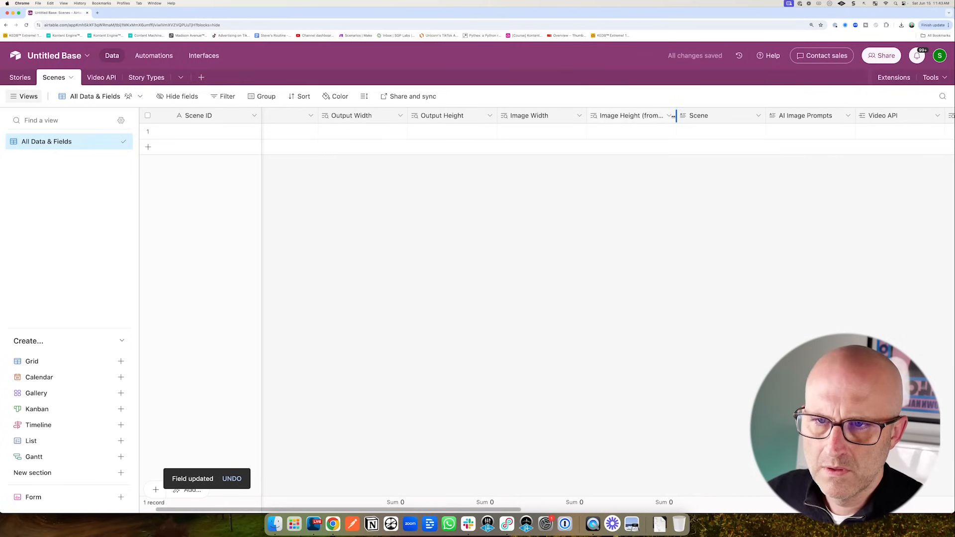
pyautogui.click(669, 116)
pyautogui.click(647, 138)
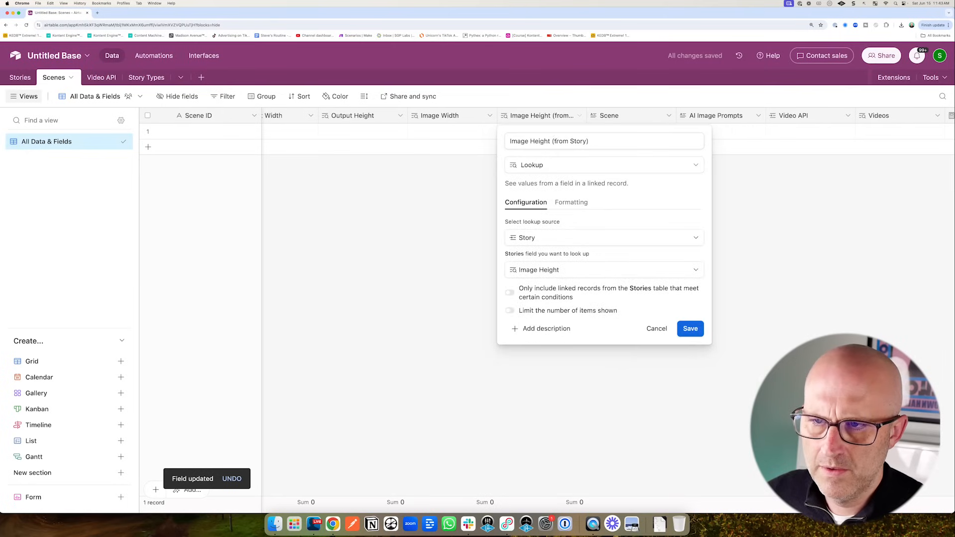
pyautogui.moveTo(550, 141); pyautogui.dragTo(636, 145)
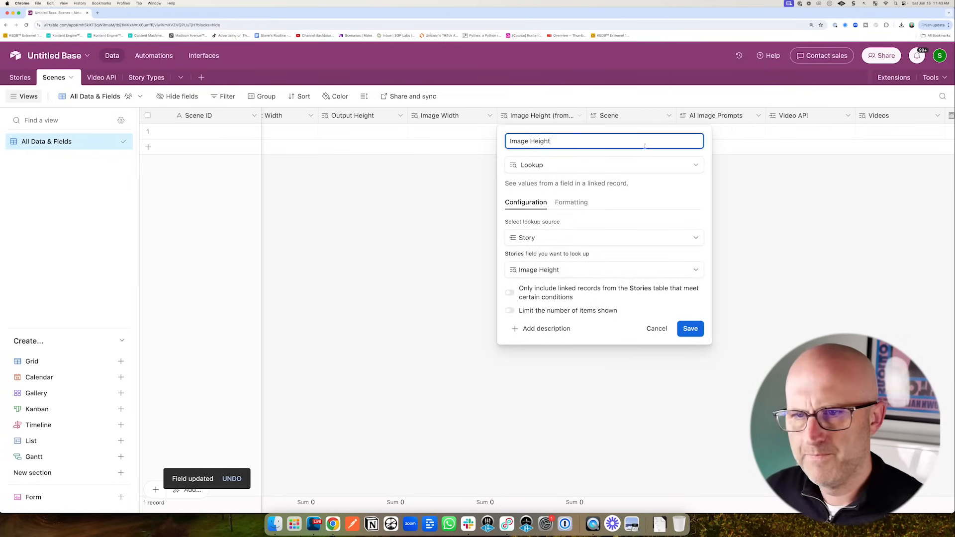
pyautogui.click(691, 329)
pyautogui.click(80, 149)
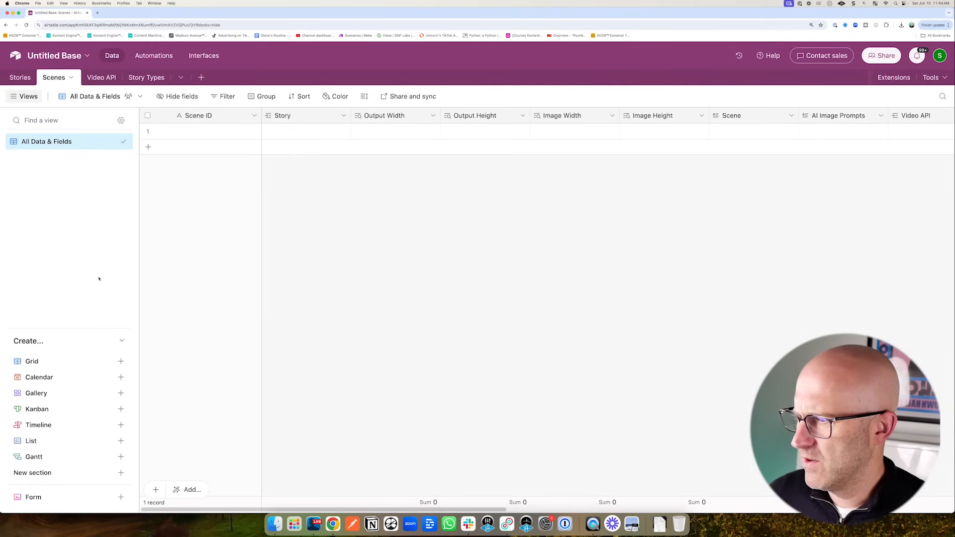
pyautogui.moveTo(206, 376); pyautogui.dragTo(204, 377)
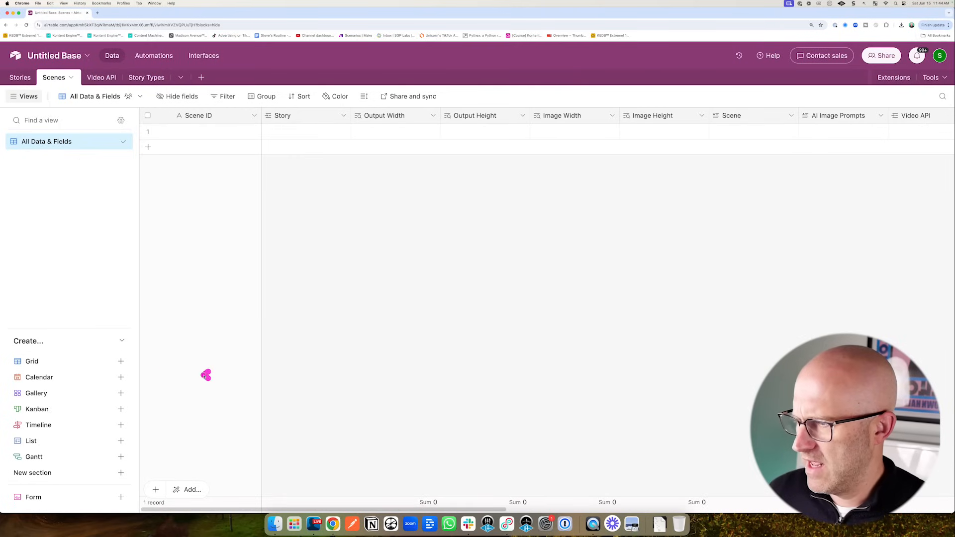
# - Create a grid view named All Scenes grouped by Story
pyautogui.moveTo(203, 377); pyautogui.dragTo(136, 362)
pyautogui.click(121, 362)
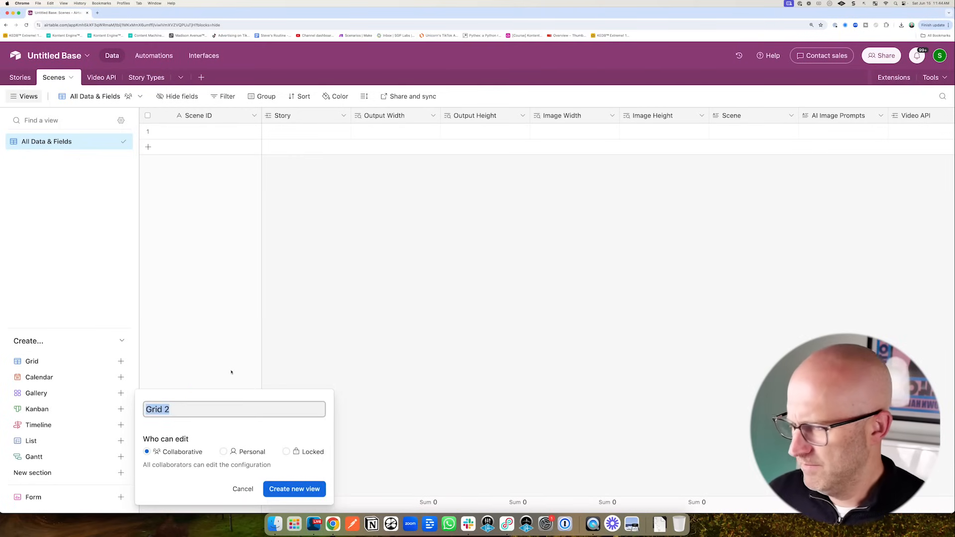
pyautogui.press('BackSpace')
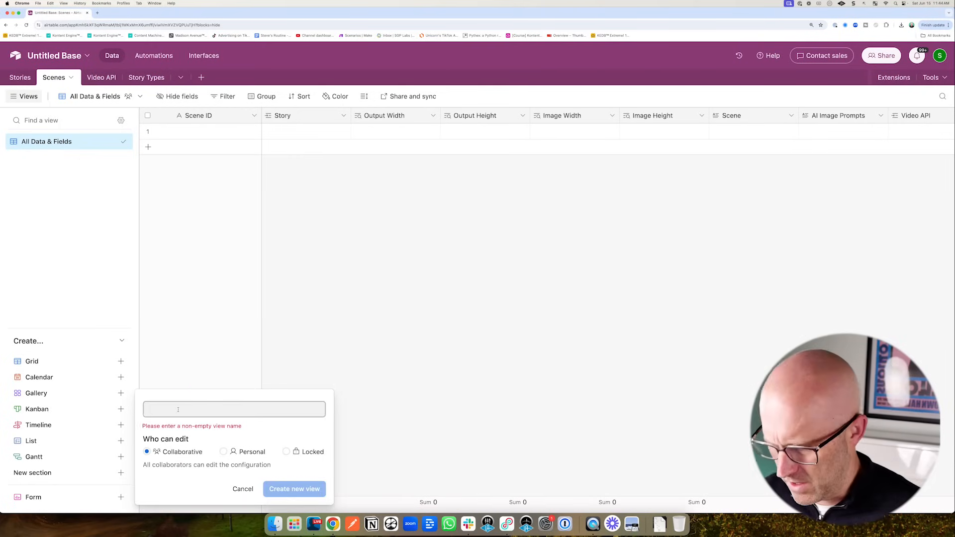
pyautogui.write('AI')
pyautogui.write('l Scenes')
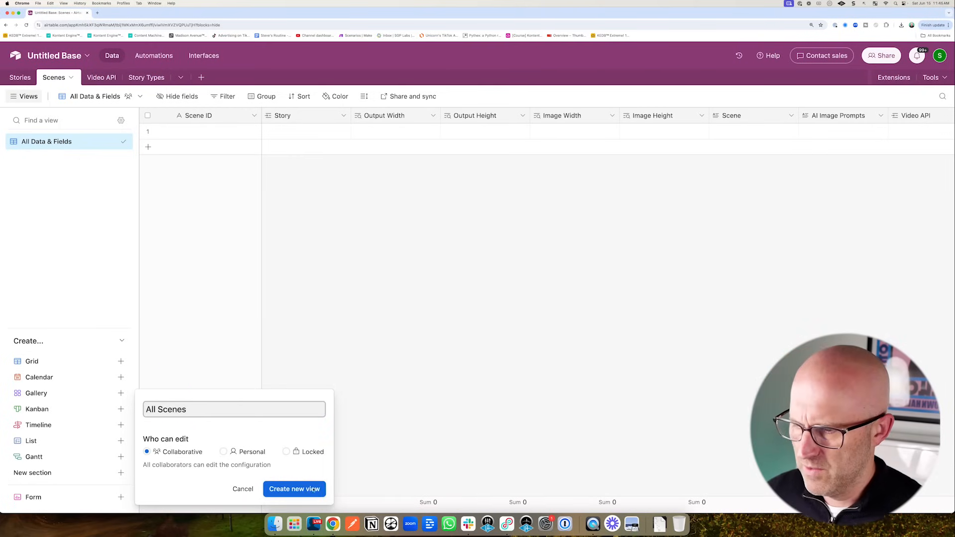
pyautogui.press('Return')
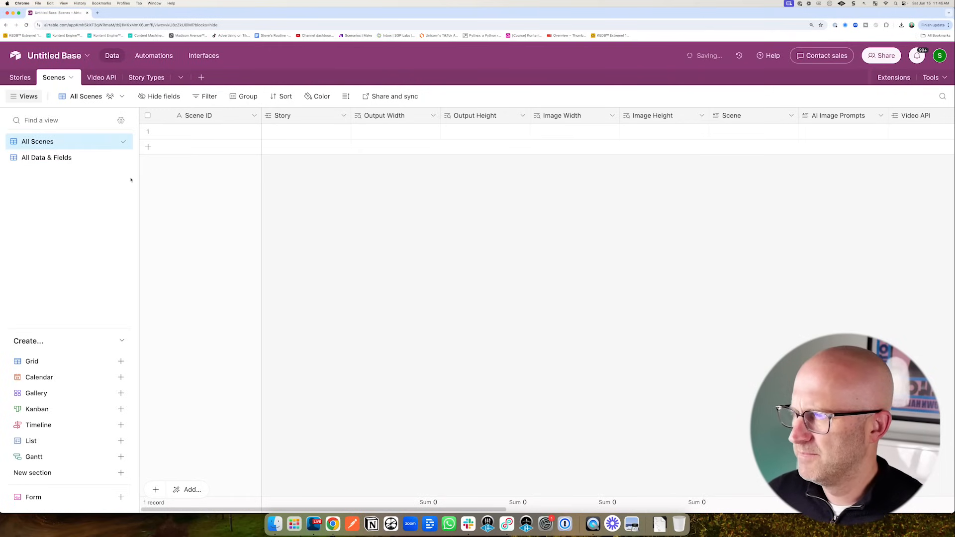
pyautogui.click(253, 98)
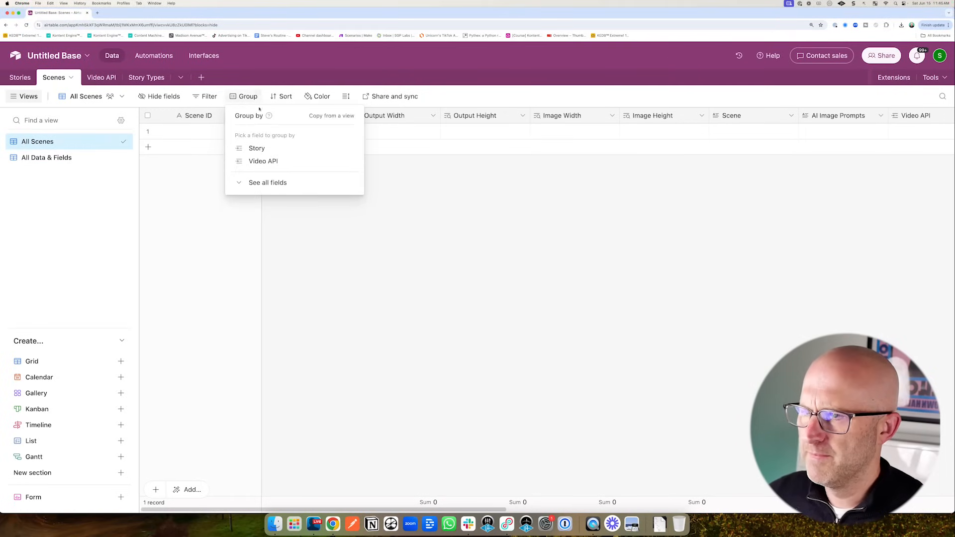
pyautogui.click(257, 148)
pyautogui.click(335, 220)
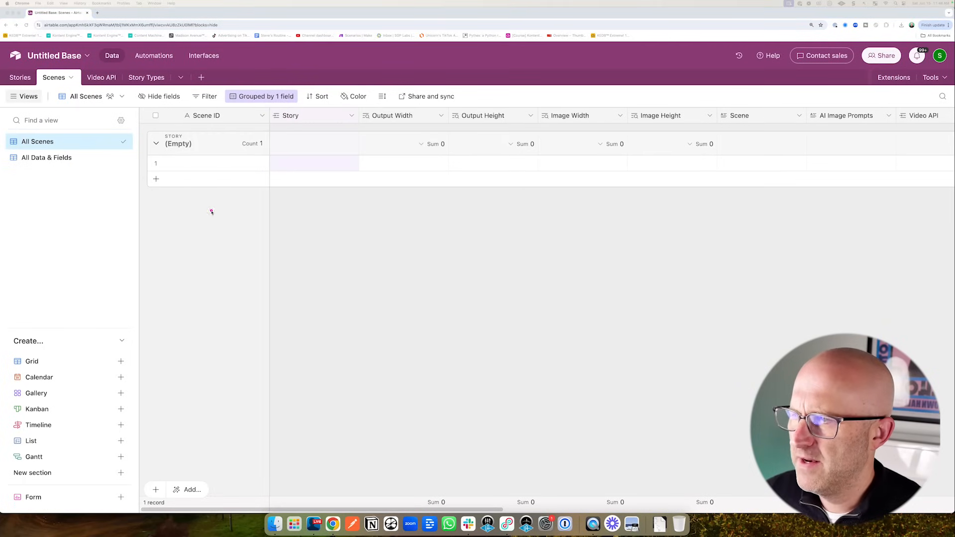
pyautogui.moveTo(212, 211); pyautogui.dragTo(170, 114)
# - Hide all fields except Scene, AI Image Prompts, Videos, Audio, Video, Audio + Video, Created, Last Modified, Ready?
pyautogui.click(156, 96)
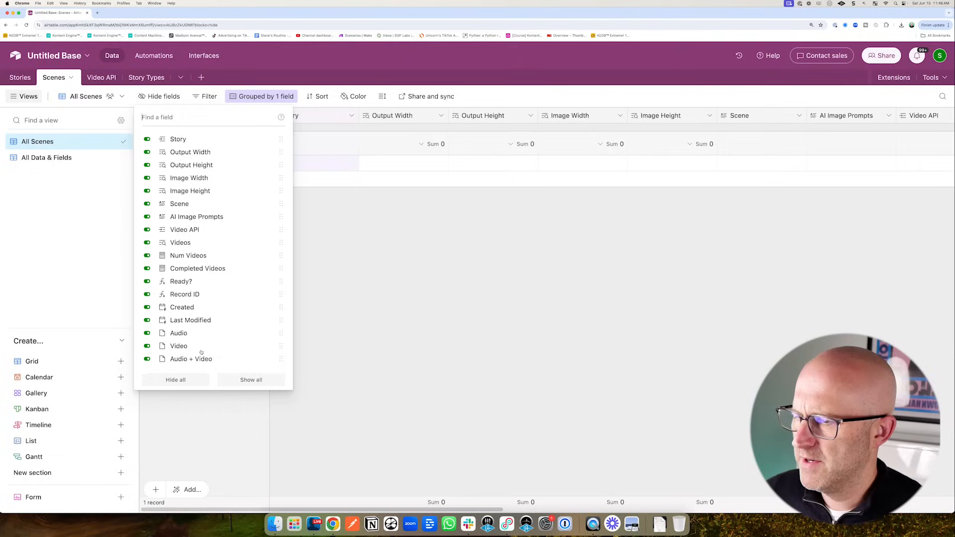
pyautogui.click(177, 380)
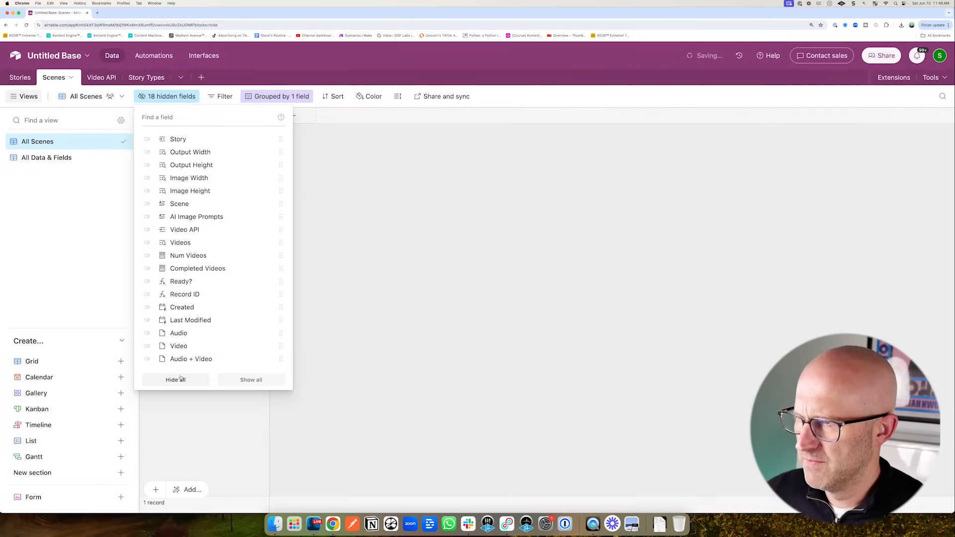
pyautogui.click(147, 204)
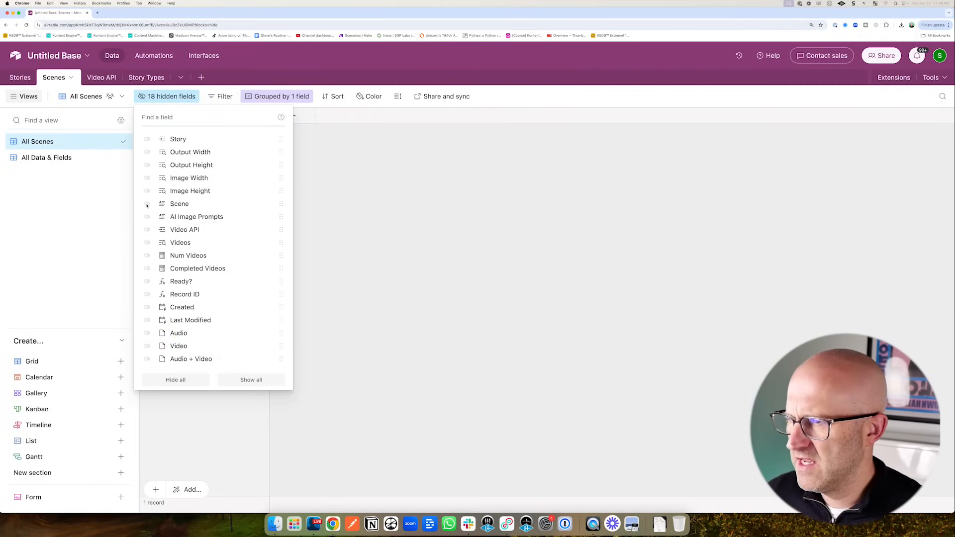
pyautogui.moveTo(197, 267); pyautogui.dragTo(171, 213)
pyautogui.click(147, 217)
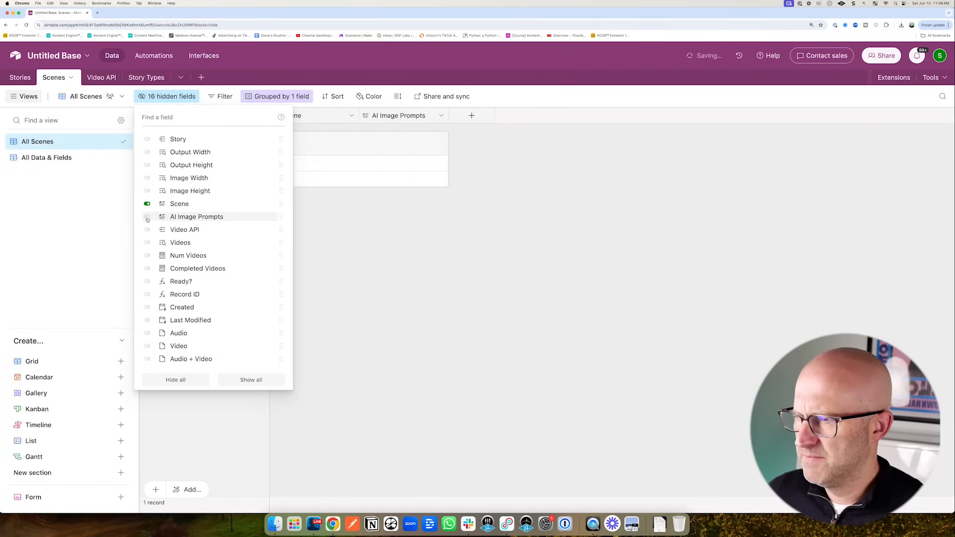
pyautogui.moveTo(169, 301); pyautogui.dragTo(148, 252)
pyautogui.click(147, 242)
pyautogui.moveTo(220, 299); pyautogui.dragTo(192, 335)
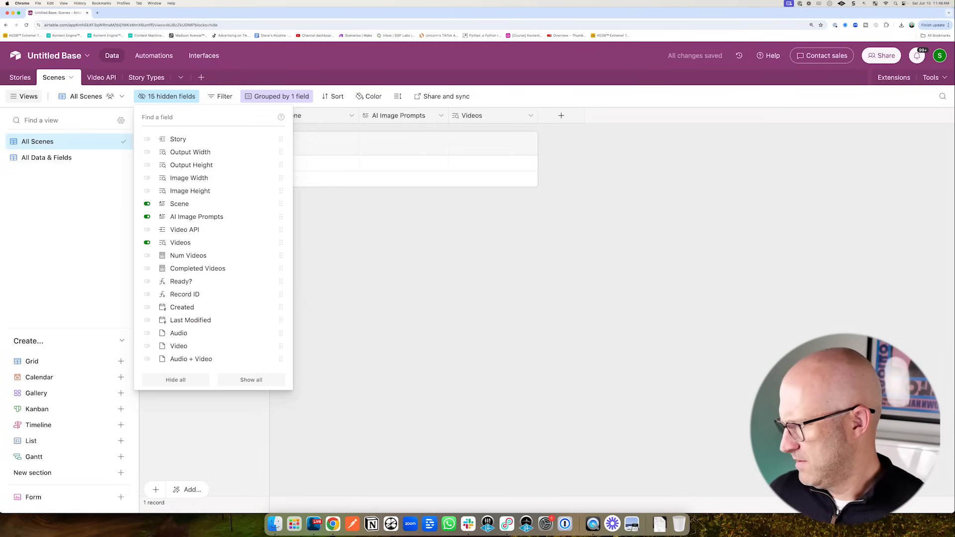
pyautogui.click(148, 333)
pyautogui.click(147, 346)
pyautogui.click(148, 359)
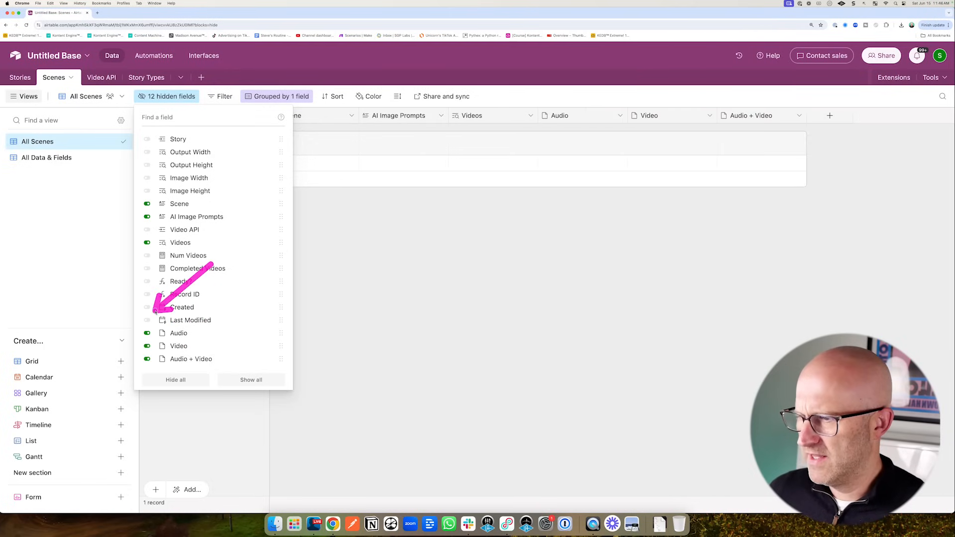
pyautogui.click(147, 307)
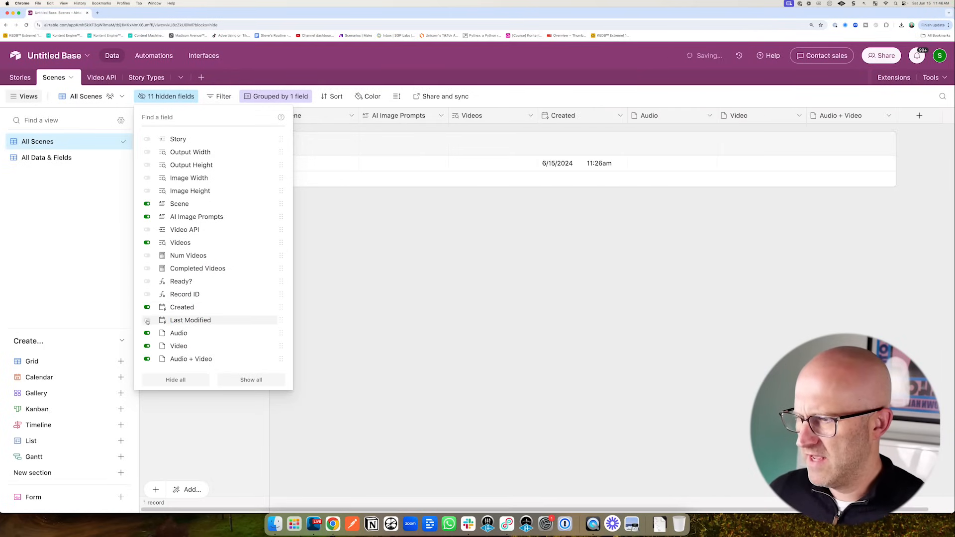
pyautogui.click(148, 320)
pyautogui.click(148, 281)
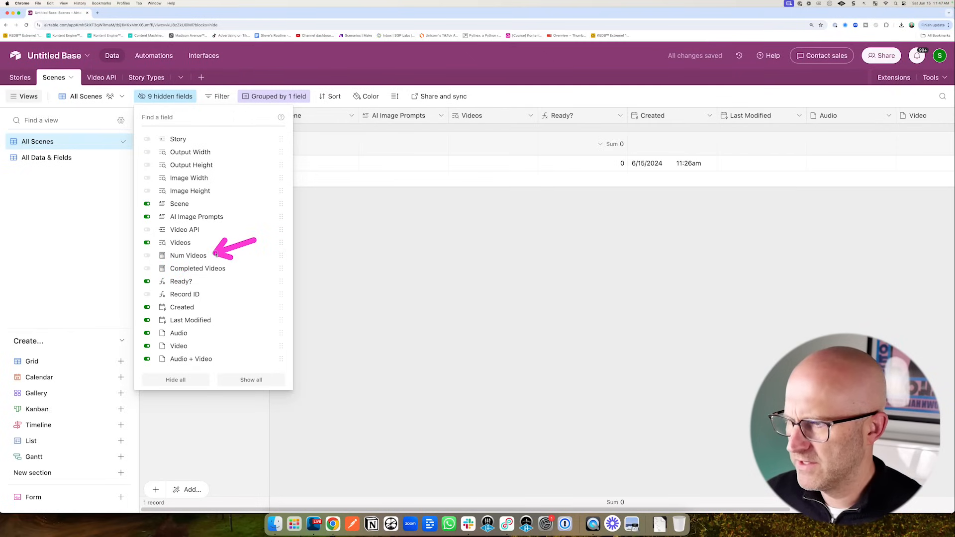
pyautogui.click(393, 262)
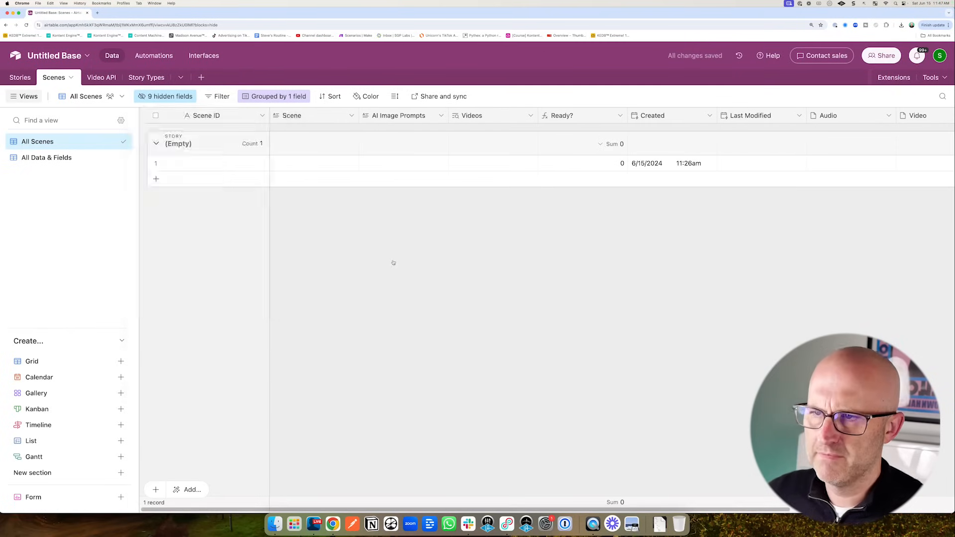
# - Move Created and Last Modified to the far right and place Ready? right after Videos
pyautogui.hscroll(4, 393, 262)
pyautogui.click(467, 115)
pyautogui.moveTo(480, 117); pyautogui.dragTo(886, 115)
pyautogui.moveTo(488, 118); pyautogui.dragTo(878, 119)
pyautogui.moveTo(381, 118); pyautogui.dragTo(696, 121)
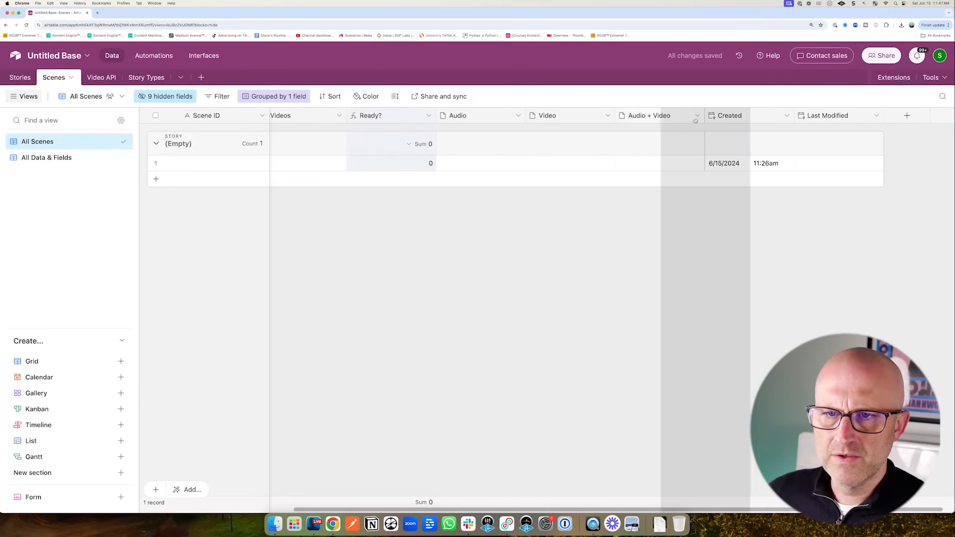
pyautogui.press('super+minus')
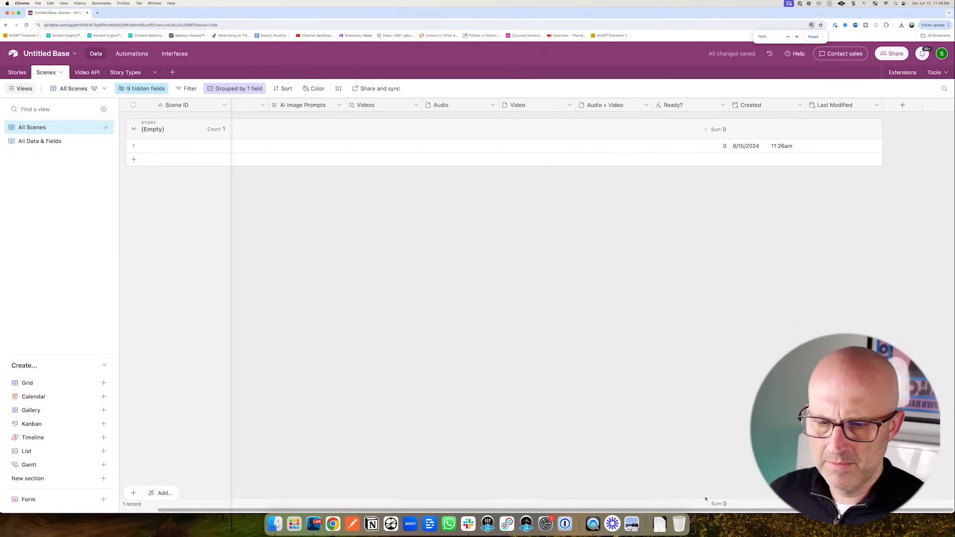
pyautogui.hscroll(-2, 705, 499)
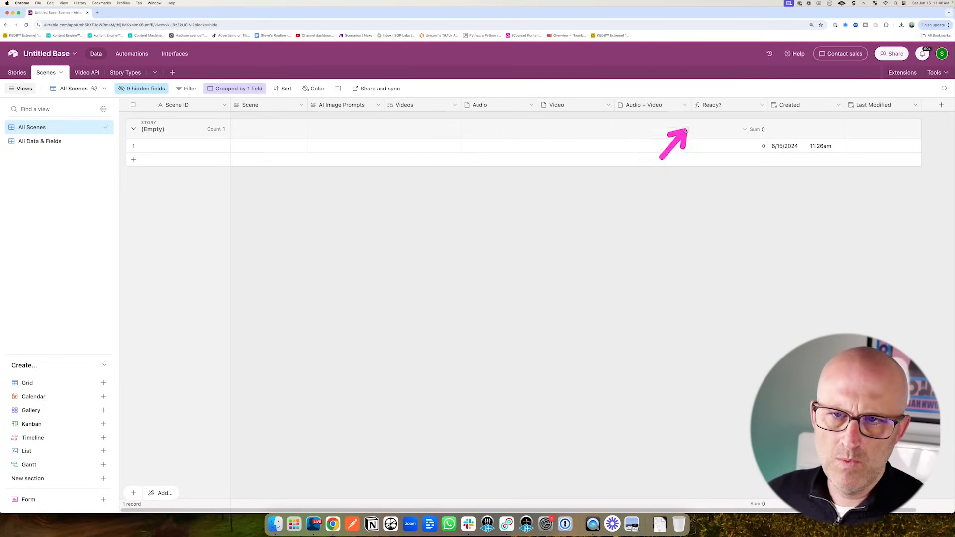
pyautogui.moveTo(712, 108); pyautogui.dragTo(466, 107)
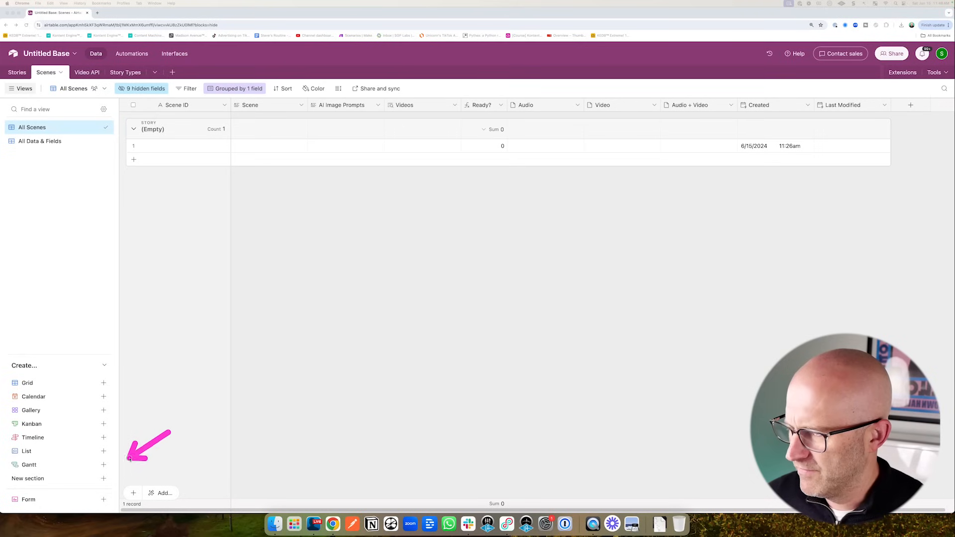
# - Add a Scenes section in the view sidebar and move All Scenes into it
pyautogui.click(103, 479)
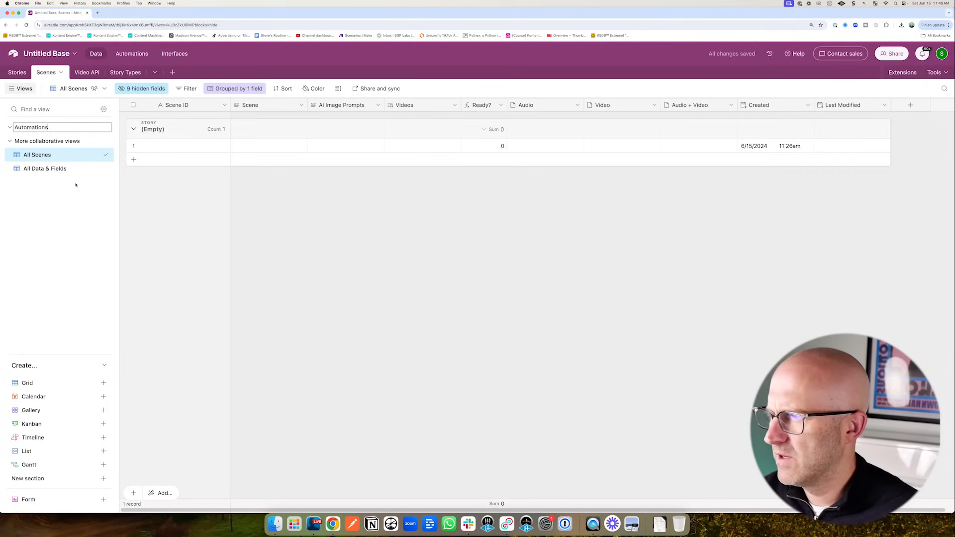
pyautogui.click(103, 479)
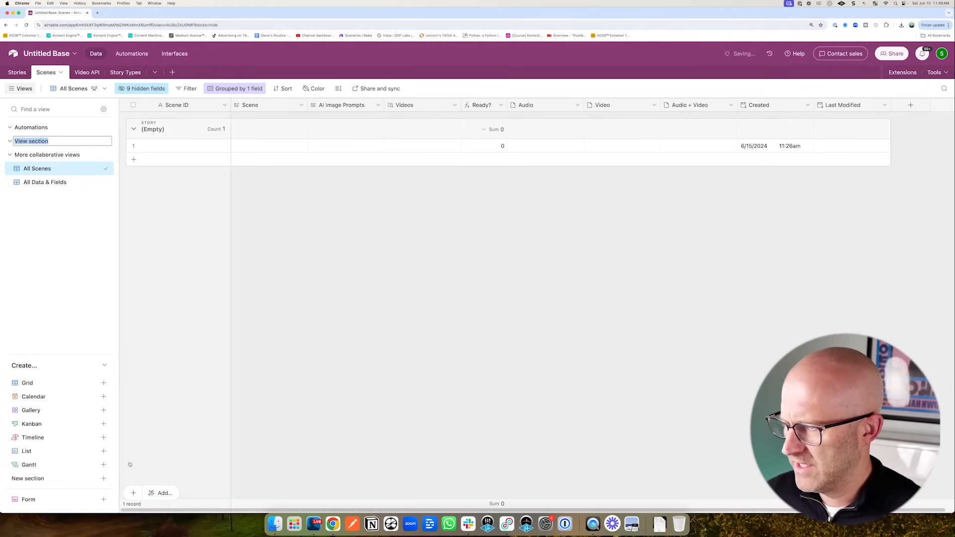
pyautogui.write('Scenes')
pyautogui.press('Return')
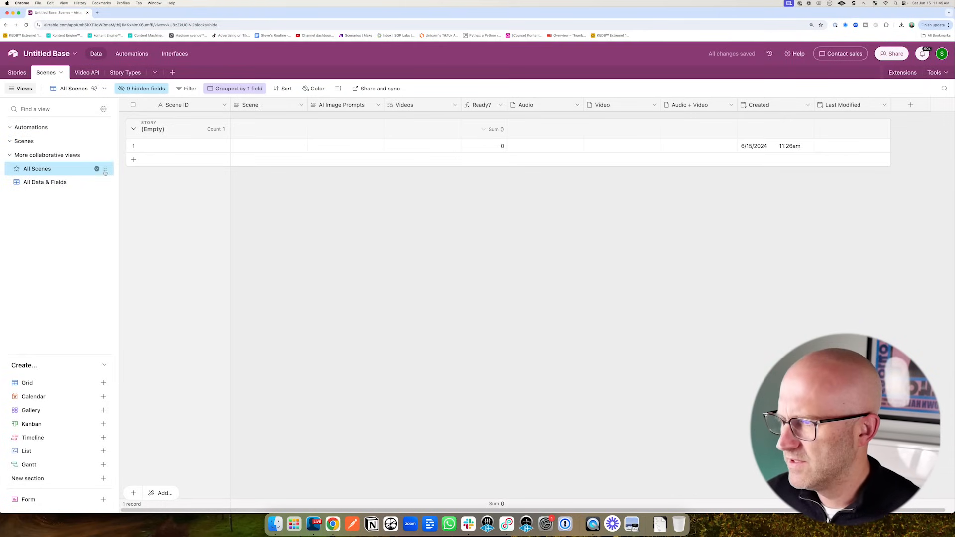
pyautogui.moveTo(105, 169); pyautogui.dragTo(106, 156)
# - Add an Other section holding All Data & Fields, and place Automations below Scenes
pyautogui.click(104, 479)
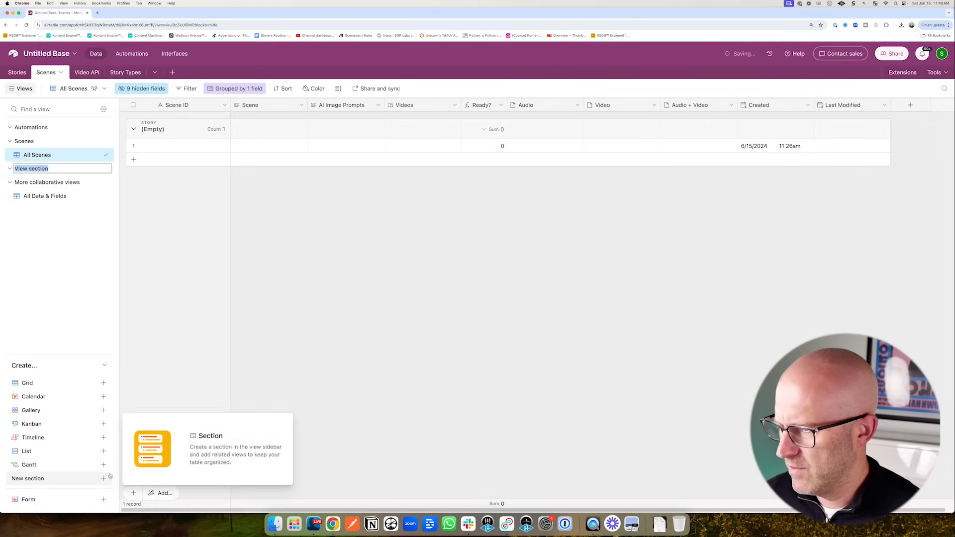
pyautogui.write('Oth')
pyautogui.write('er')
pyautogui.press('Return')
pyautogui.moveTo(105, 196); pyautogui.dragTo(111, 178)
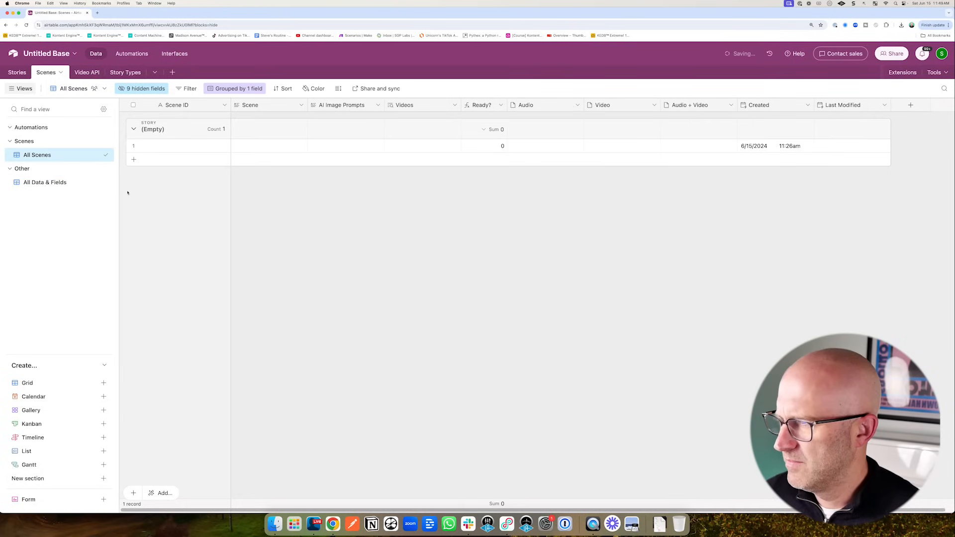
pyautogui.moveTo(105, 129); pyautogui.dragTo(103, 156)
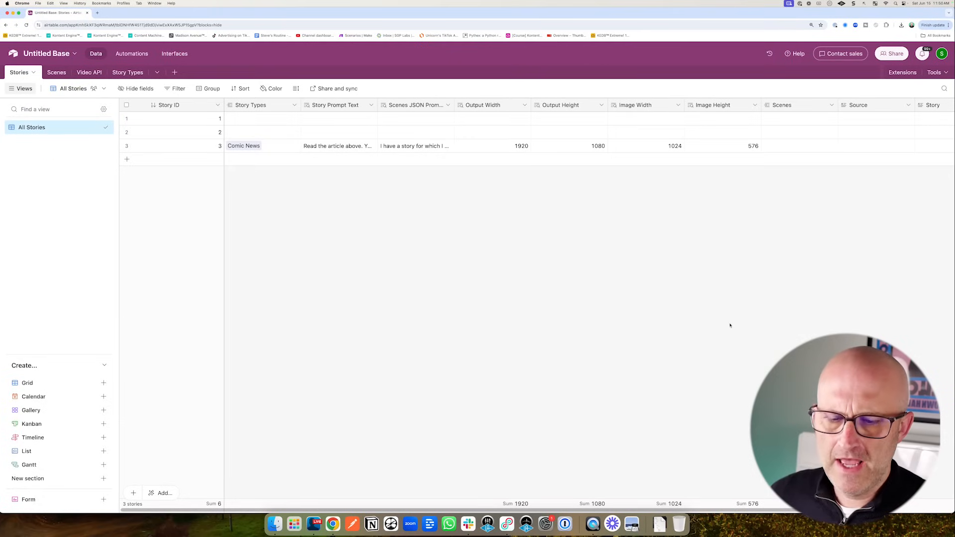
# - Add a lookup field to Stories that pulls Audio + Video from the linked Scenes
pyautogui.moveTo(748, 511); pyautogui.dragTo(840, 511)
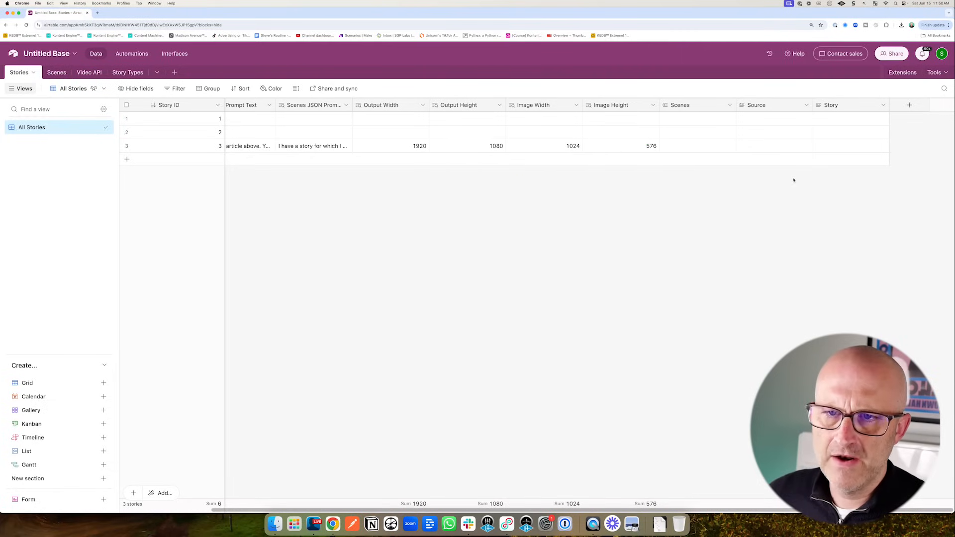
pyautogui.click(729, 106)
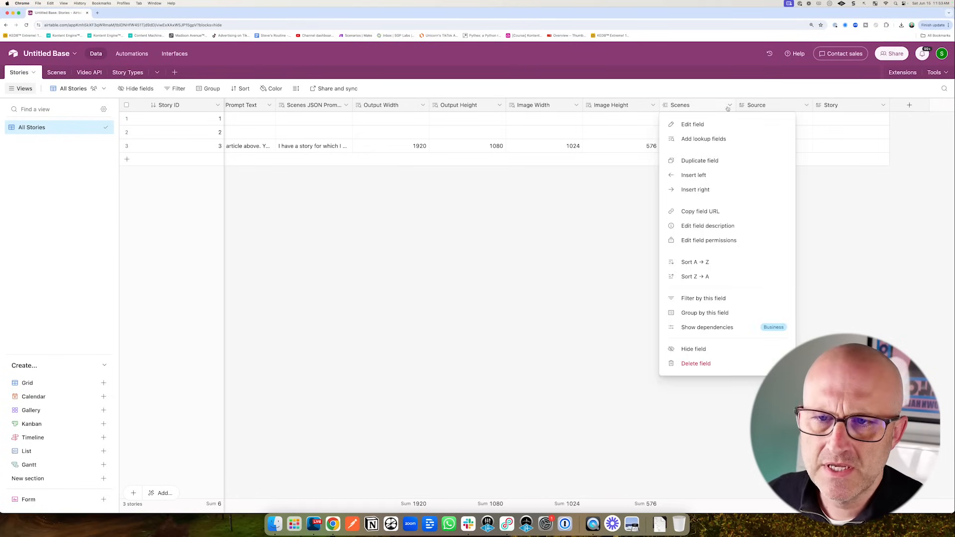
pyautogui.click(698, 140)
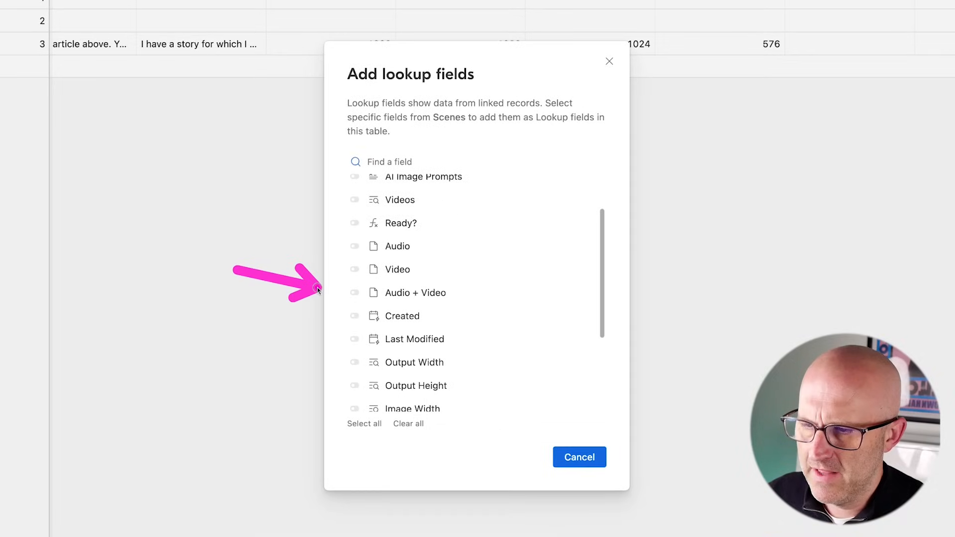
pyautogui.click(355, 294)
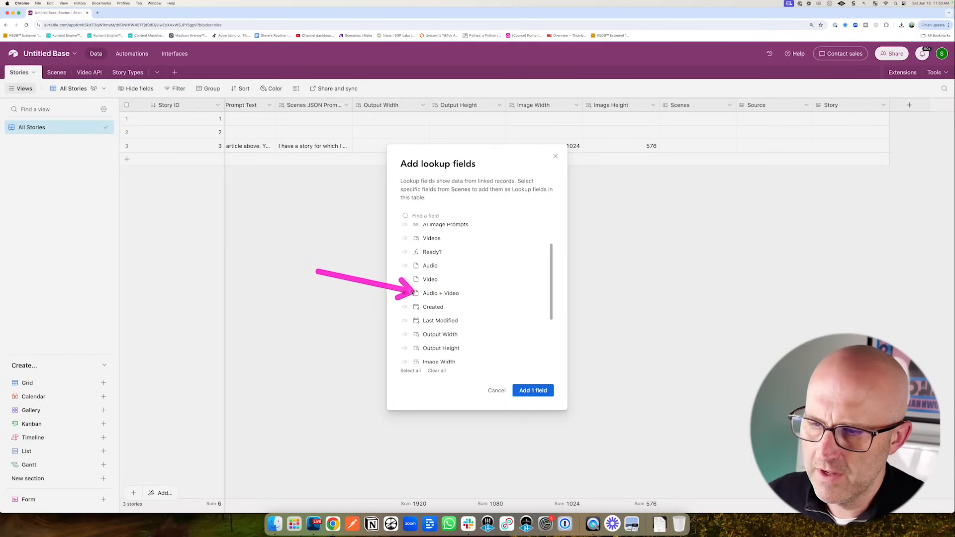
pyautogui.click(533, 390)
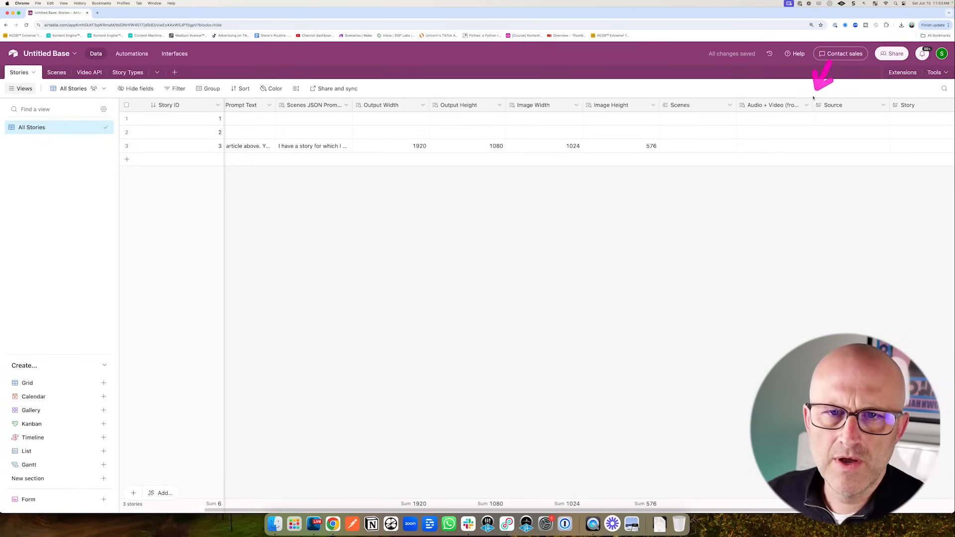
# - Rename the lookup field to 'Audio + Video', dropping the '(from Scenes)' suffix
pyautogui.click(807, 105)
pyautogui.click(769, 124)
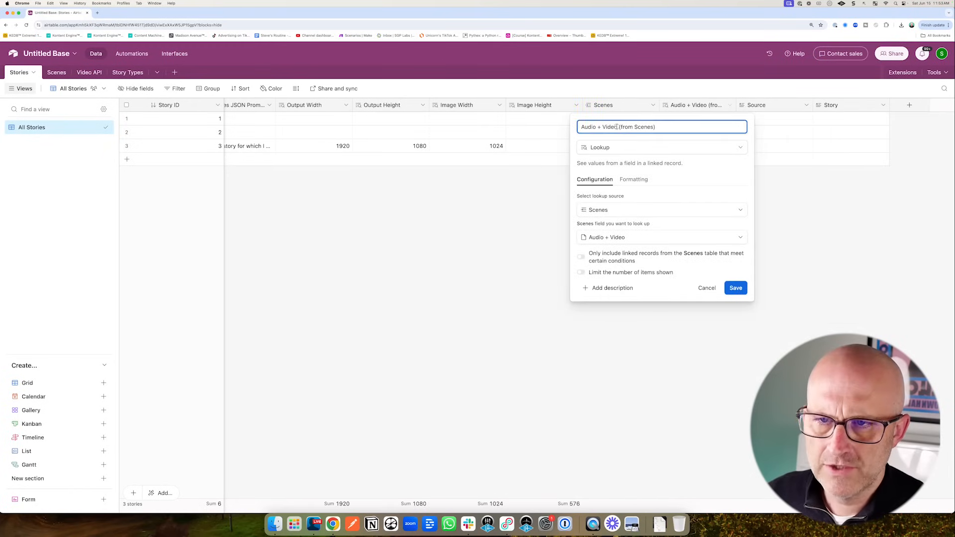
pyautogui.press('BackSpace')
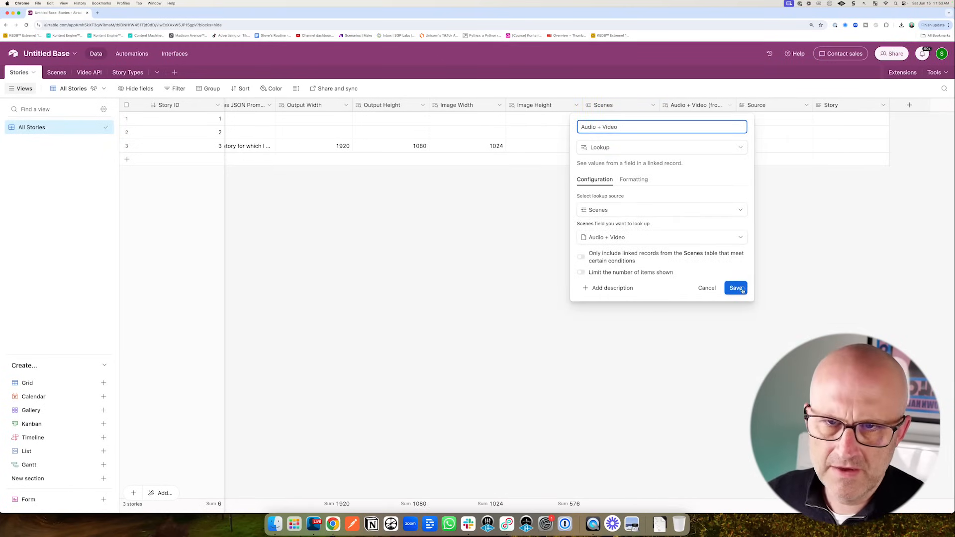
pyautogui.click(736, 288)
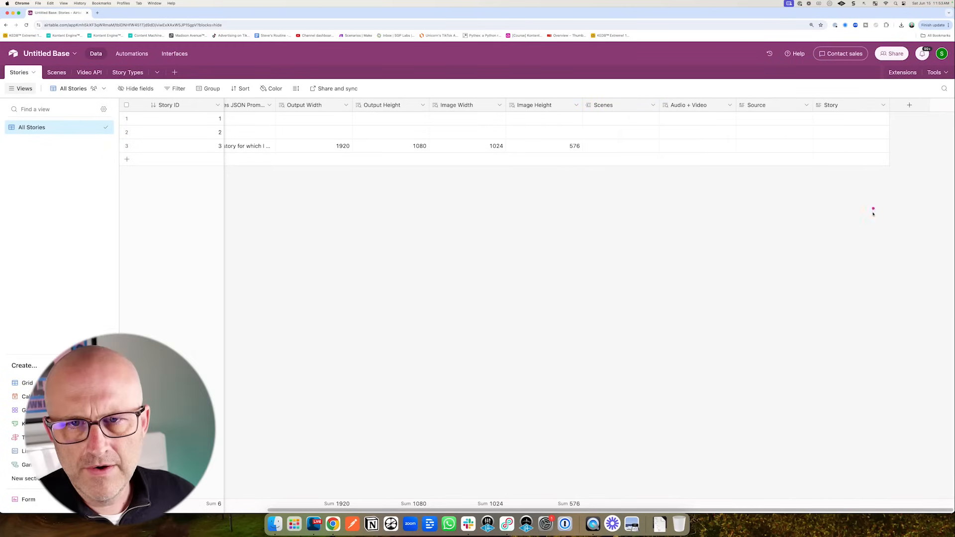
pyautogui.click(909, 105)
# - Create a 'Ready To Go' checkbox field in Stories
pyautogui.write('Ready To Go')
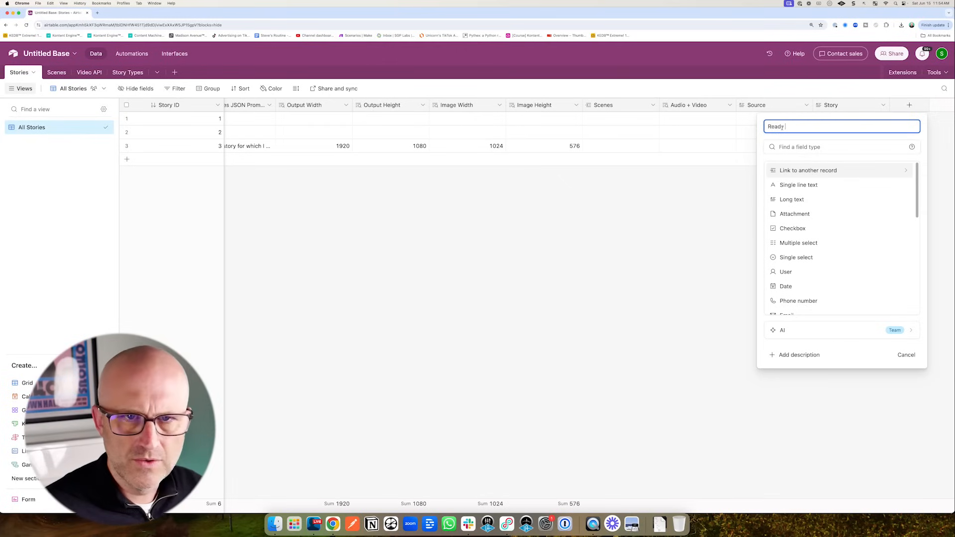
pyautogui.click(816, 228)
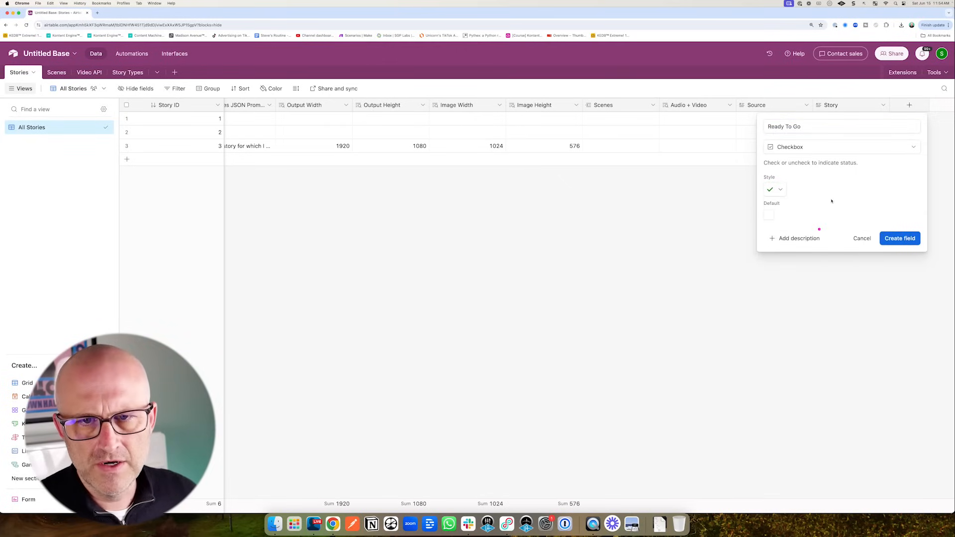
pyautogui.click(899, 239)
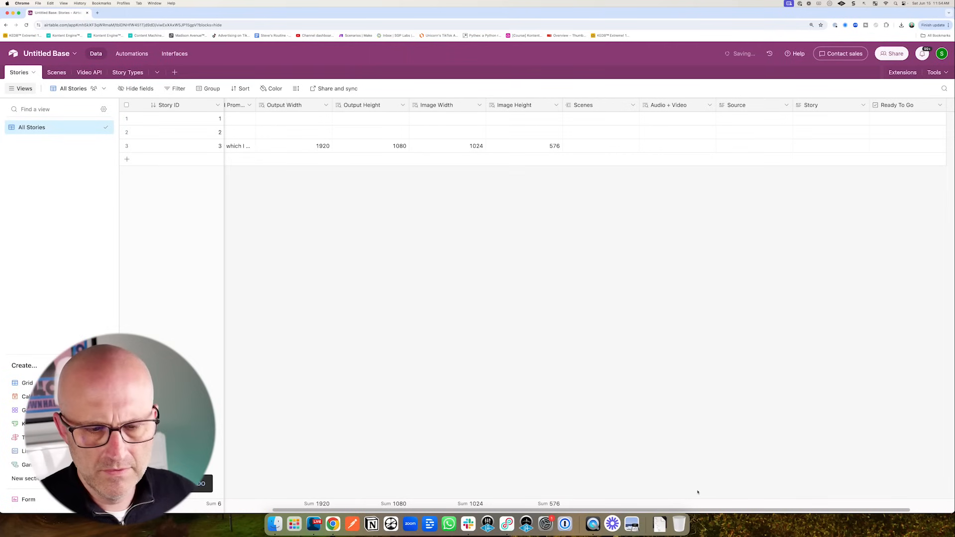
# - Add a second checkbox field named 'Done'
pyautogui.click(913, 109)
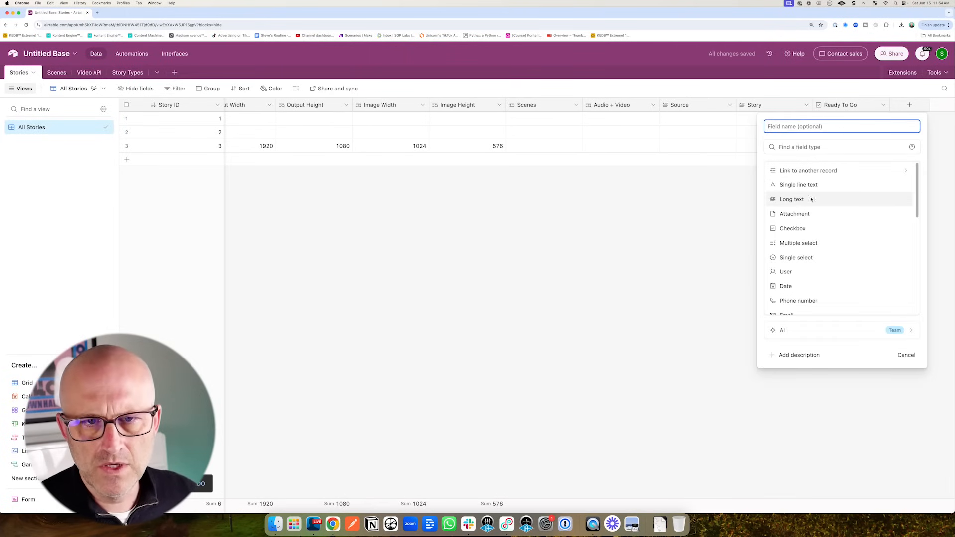
pyautogui.scroll(-10, 813, 278)
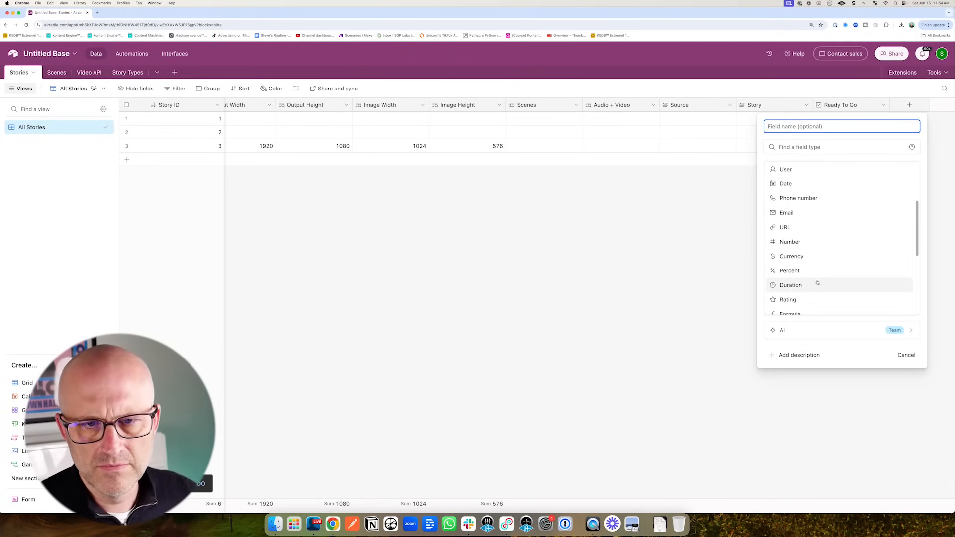
pyautogui.scroll(10, 815, 286)
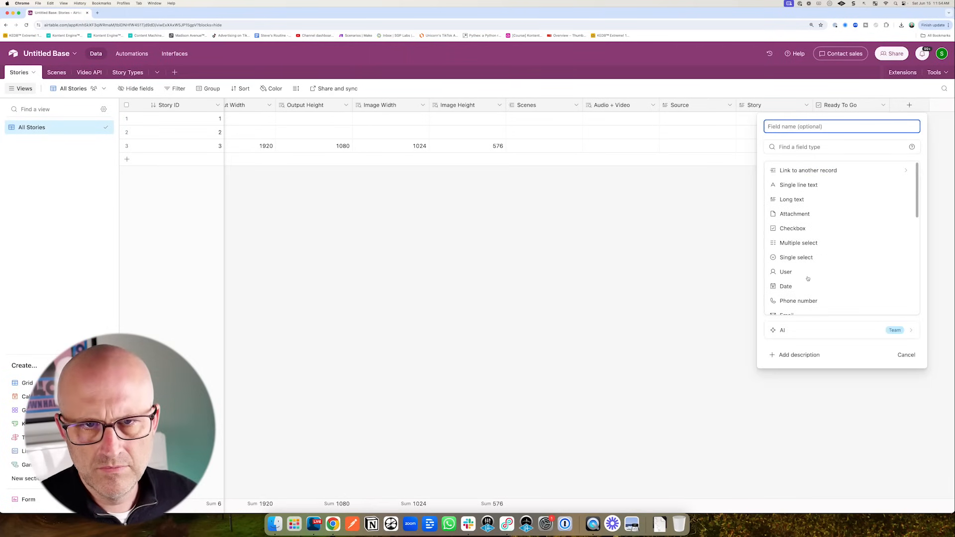
pyautogui.click(776, 230)
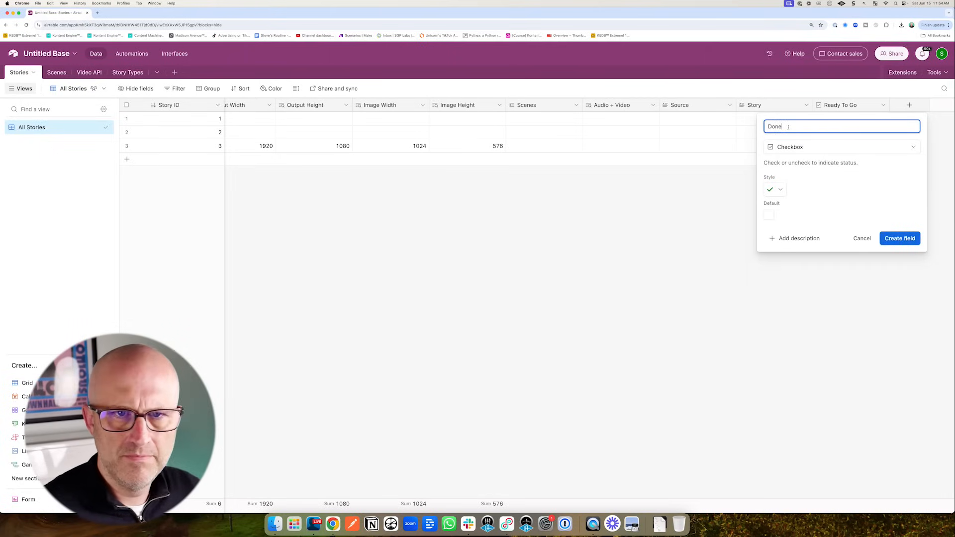
pyautogui.click(900, 239)
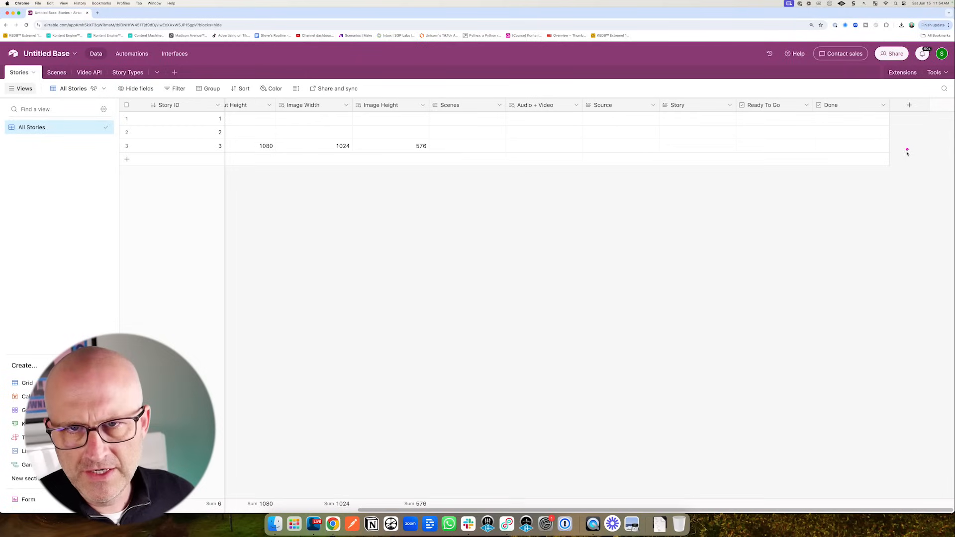
# - Create a 'Record ID' formula field using RECORD_ID()
pyautogui.click(909, 105)
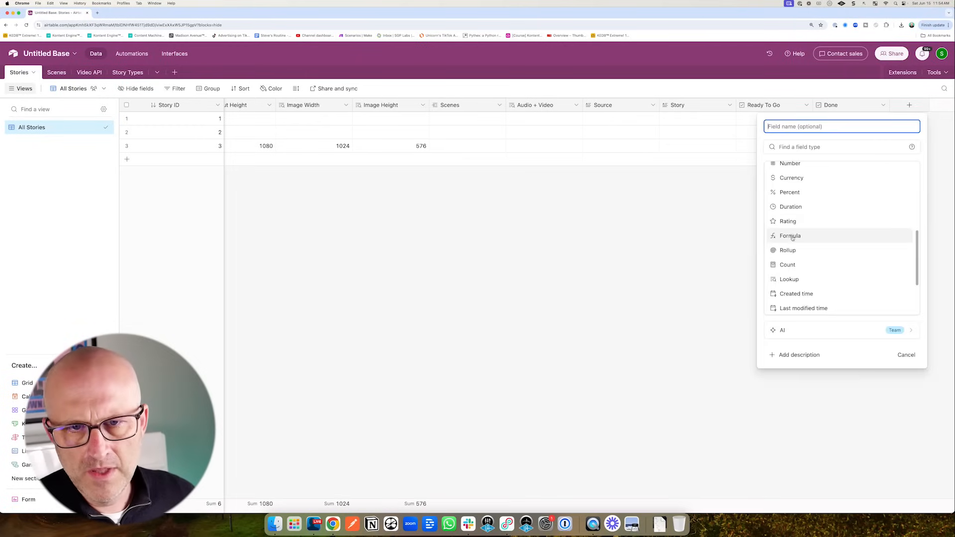
pyautogui.click(788, 235)
pyautogui.write('Record ID')
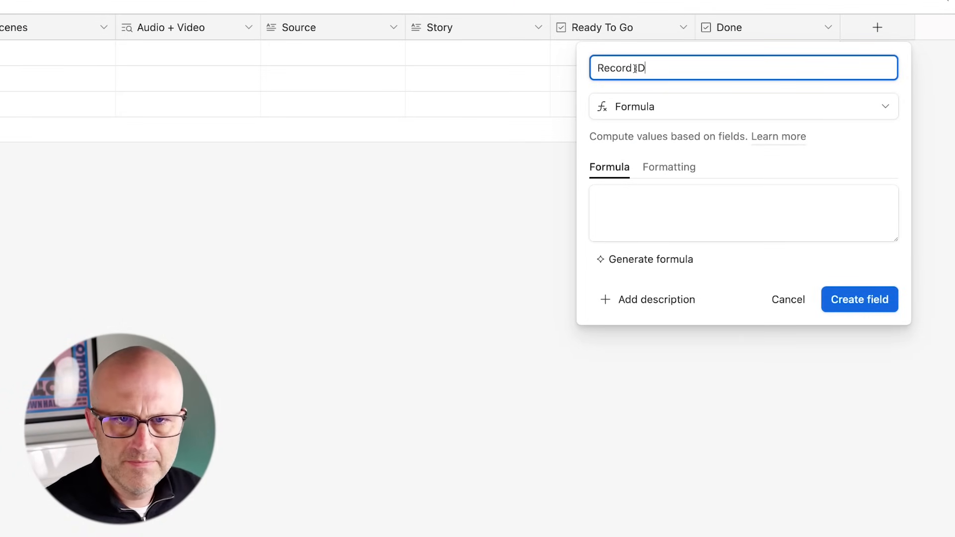
pyautogui.click(617, 199)
pyautogui.write('rec')
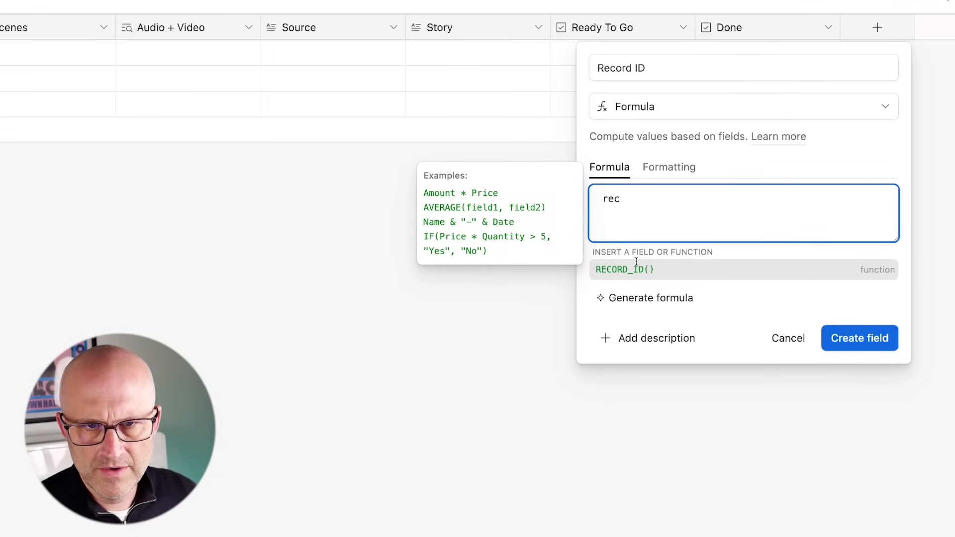
pyautogui.click(639, 269)
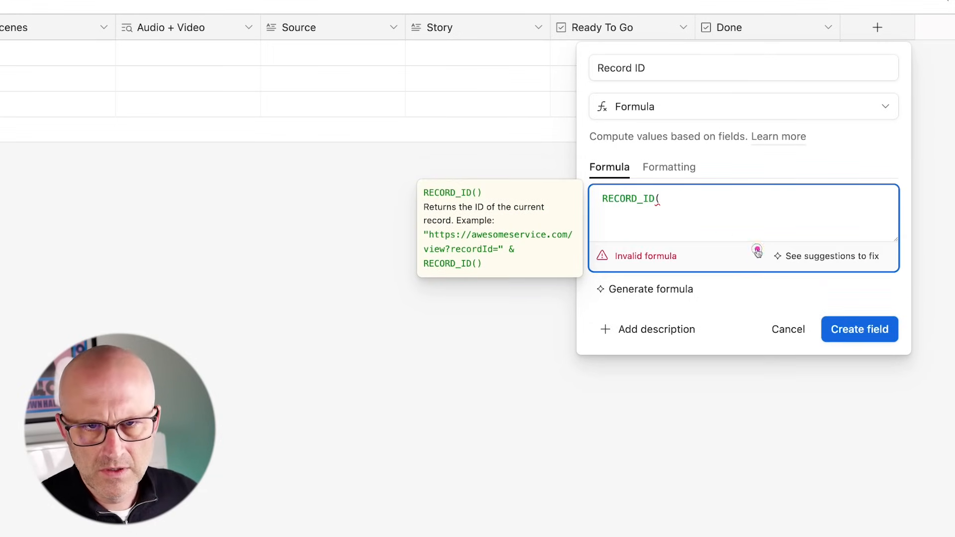
pyautogui.moveTo(757, 251); pyautogui.dragTo(676, 210)
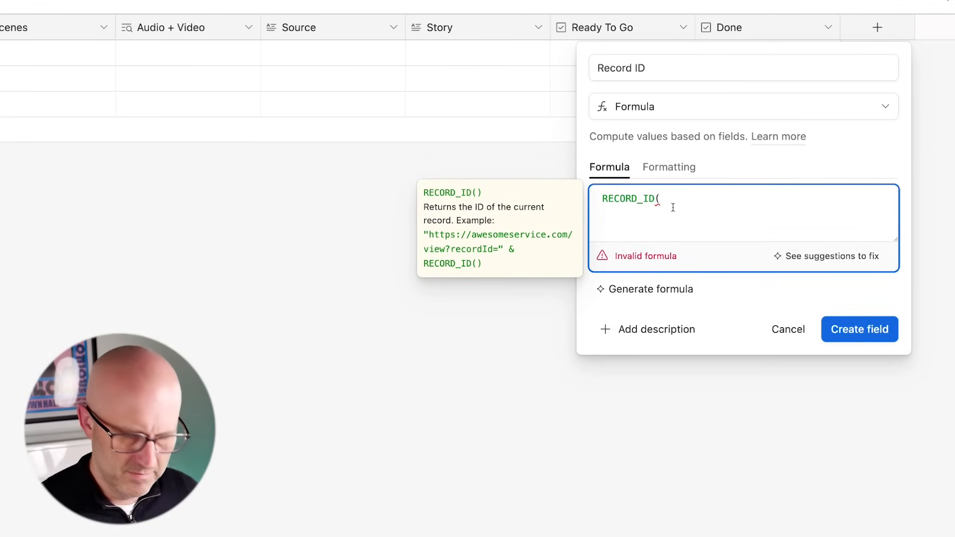
pyautogui.moveTo(875, 216); pyautogui.dragTo(861, 304)
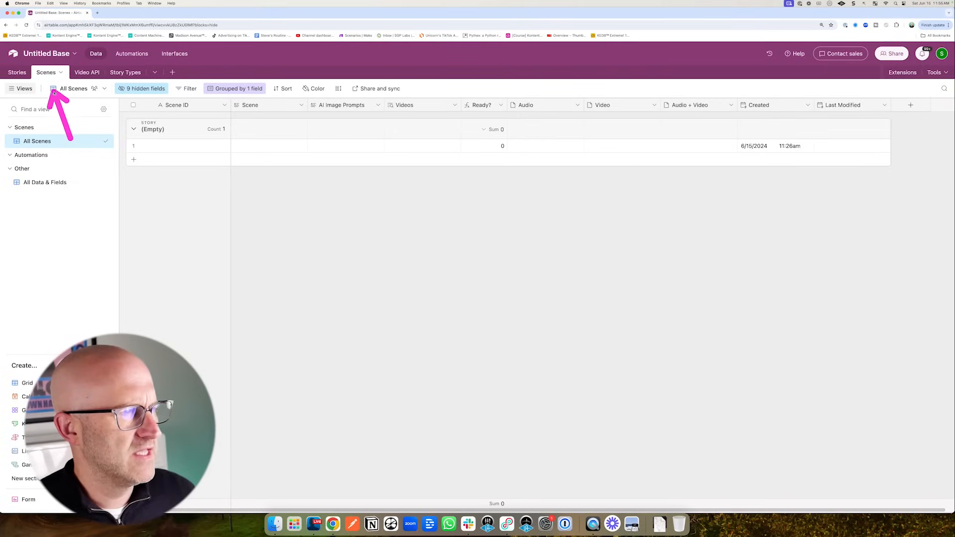
# - Return to the Stories table and check the new Record ID column
pyautogui.click(17, 73)
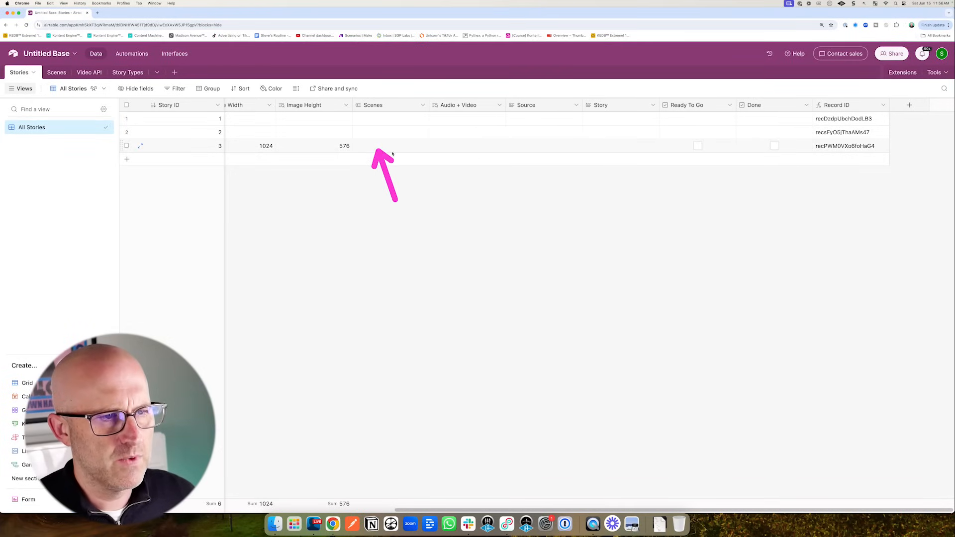
pyautogui.moveTo(403, 203)
pyautogui.mouseDown()
pyautogui.moveTo(438, 150)
pyautogui.moveTo(438, 116)
pyautogui.moveTo(465, 113)
pyautogui.mouseUp()
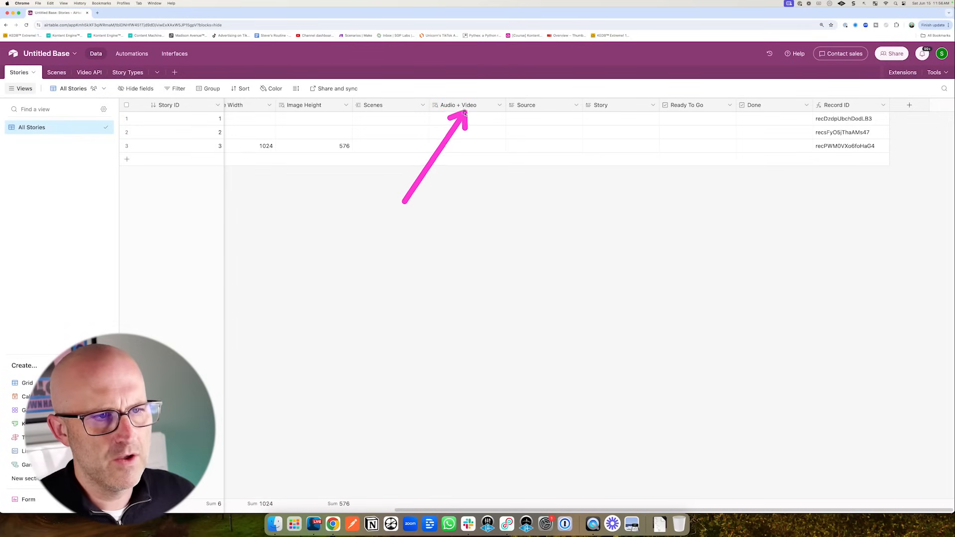
pyautogui.moveTo(863, 206); pyautogui.dragTo(902, 121)
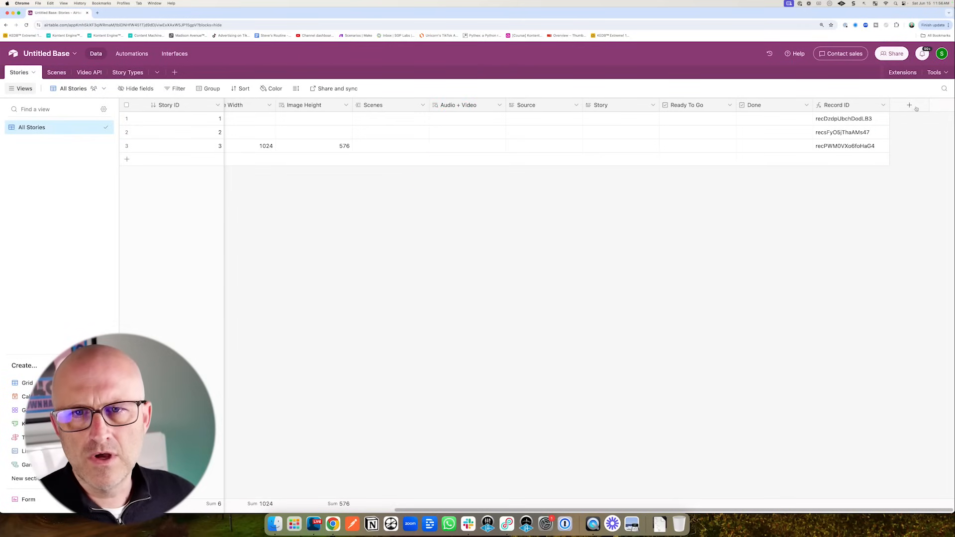
# - Create a 'Num Scenes' count field counting the linked Scenes records
pyautogui.click(910, 105)
pyautogui.write('Num S')
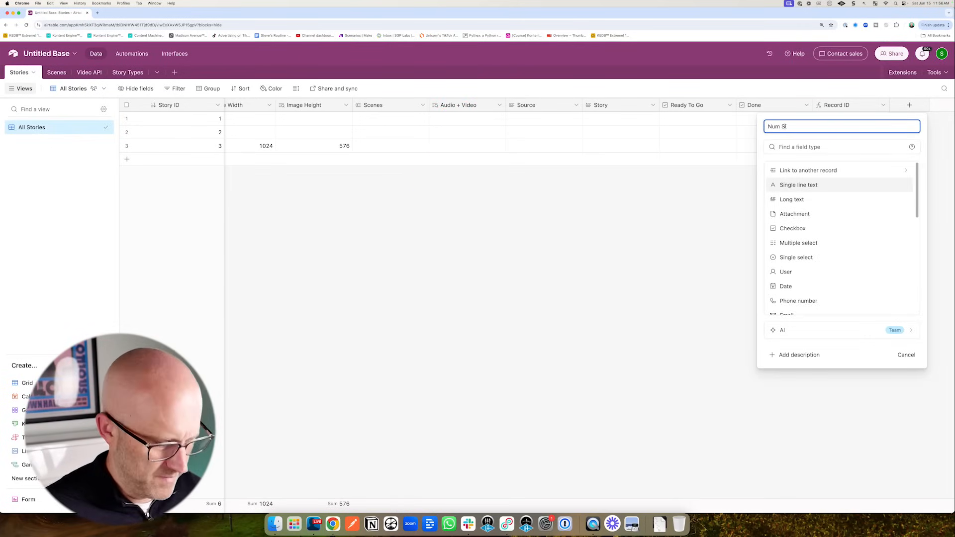
pyautogui.write('cene')
pyautogui.write('s')
pyautogui.scroll(-5, 789, 273)
pyautogui.moveTo(707, 269); pyautogui.dragTo(760, 249)
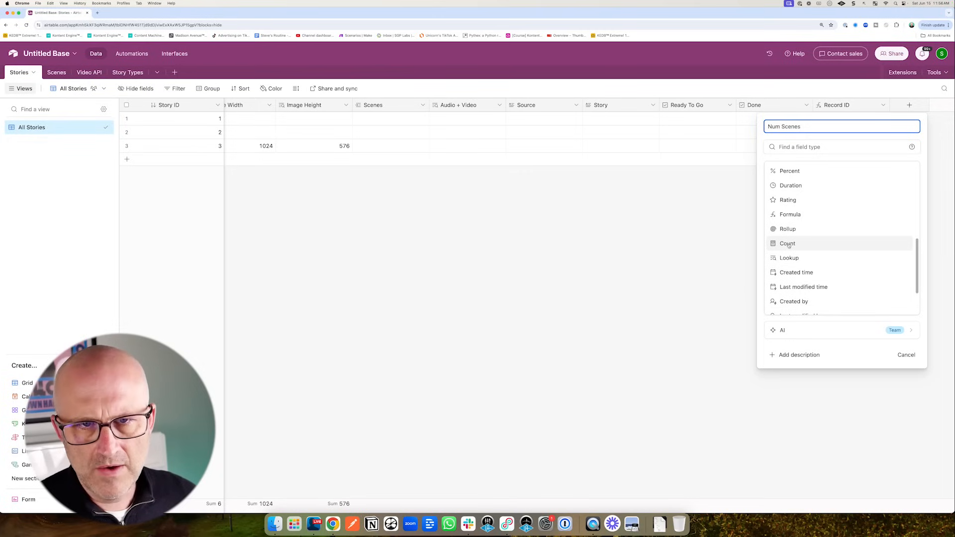
pyautogui.click(788, 245)
pyautogui.click(787, 243)
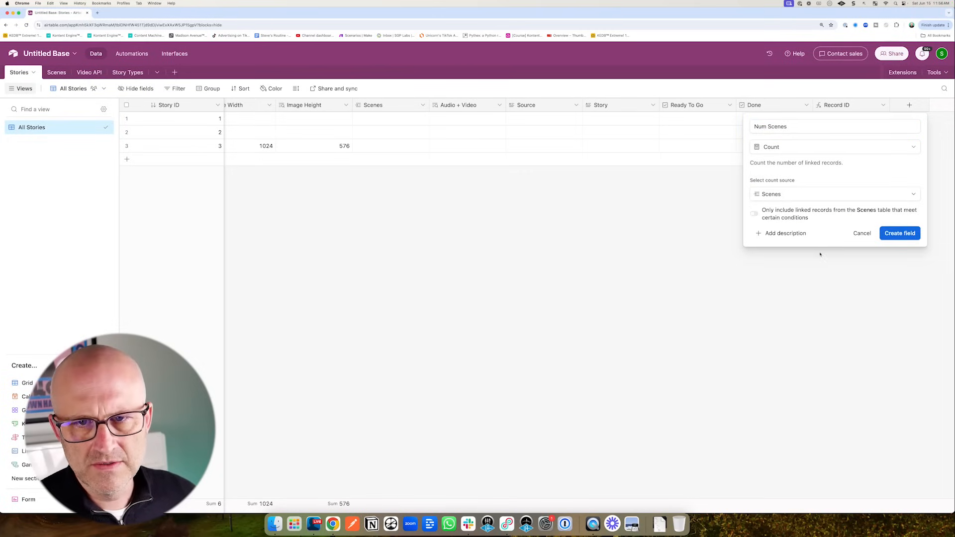
pyautogui.moveTo(857, 301); pyautogui.dragTo(884, 251)
pyautogui.click(900, 233)
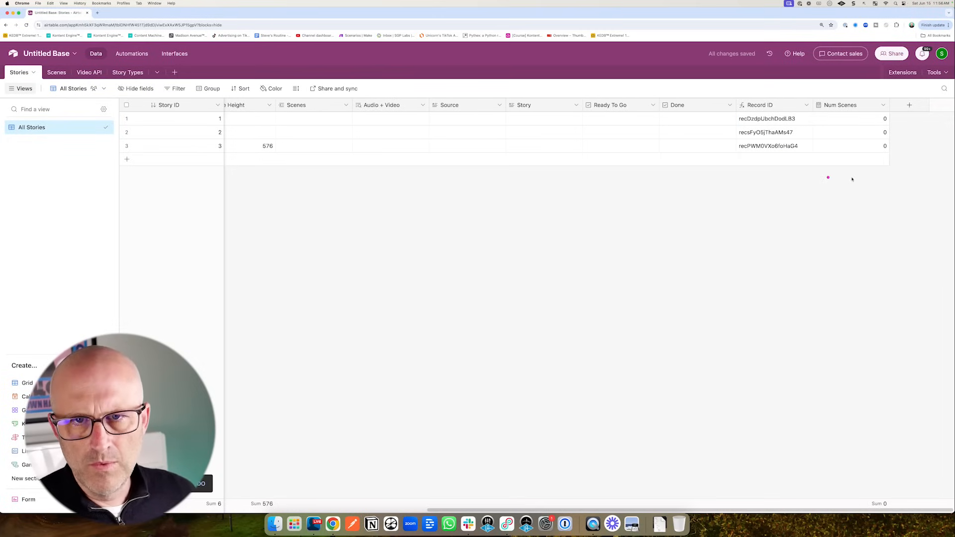
pyautogui.moveTo(847, 194); pyautogui.dragTo(872, 117)
# - Duplicate the Num Scenes field and rename the copy 'Completed Scenes'
pyautogui.click(883, 105)
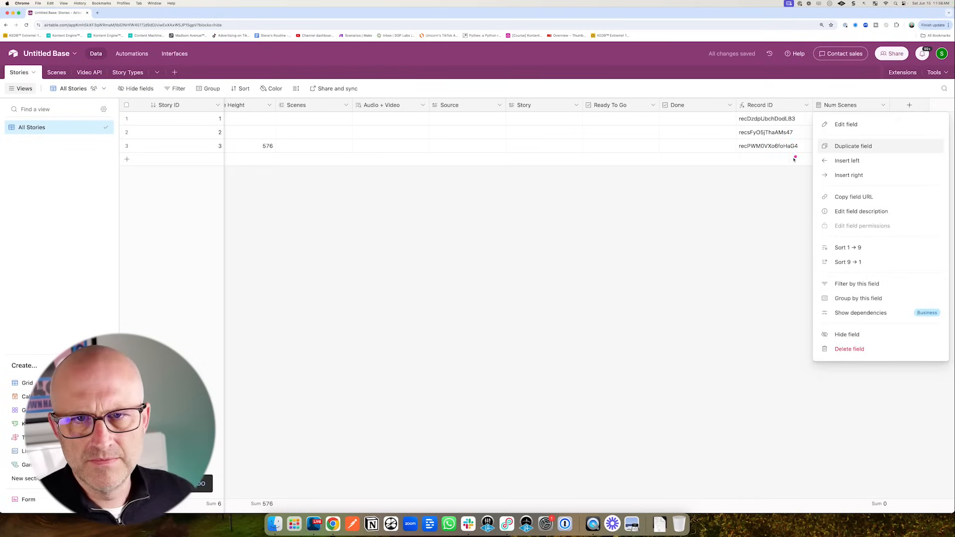
pyautogui.moveTo(762, 182); pyautogui.dragTo(819, 149)
pyautogui.click(861, 147)
pyautogui.click(883, 105)
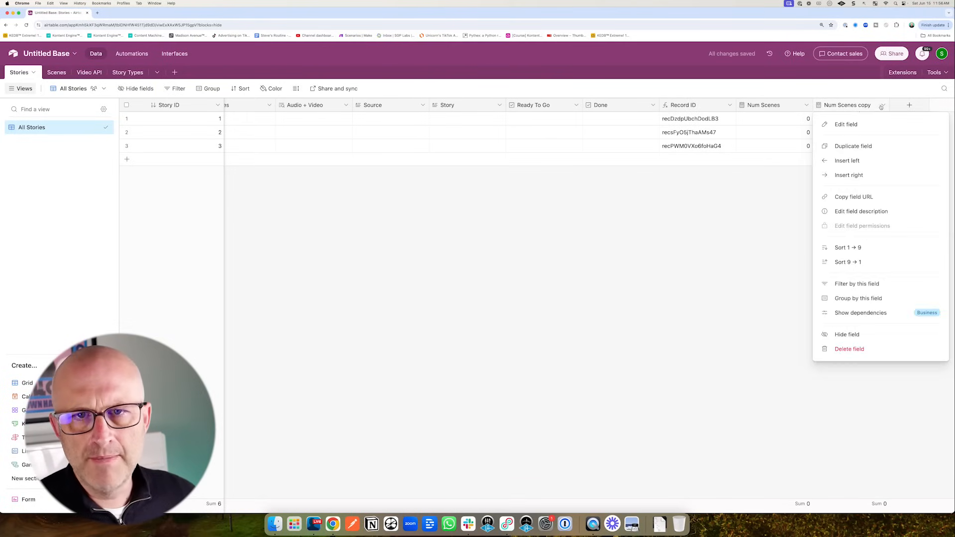
pyautogui.click(848, 123)
pyautogui.tripleClick(583, 129)
pyautogui.write('Completed Scenes')
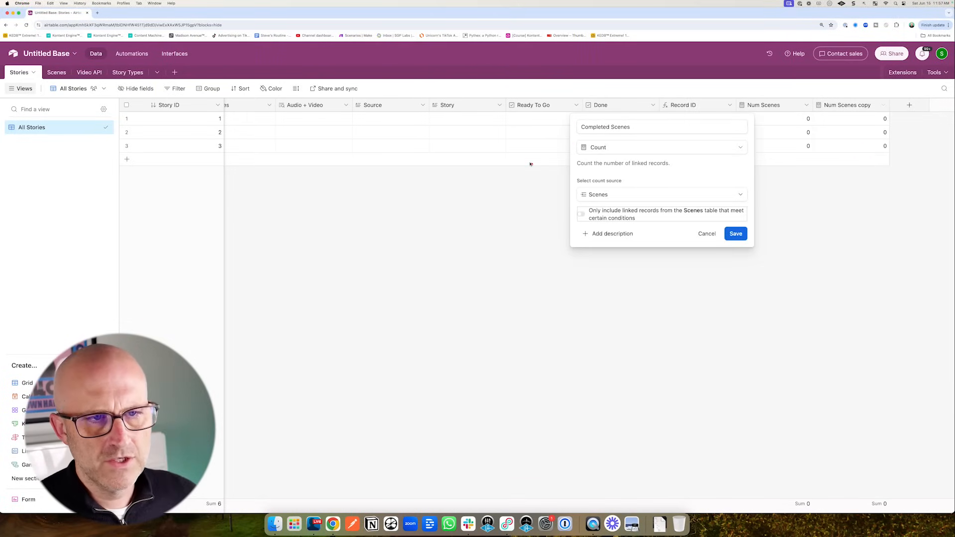
# - Make Completed Scenes count only scenes where Audio + Video is not empty
pyautogui.click(580, 215)
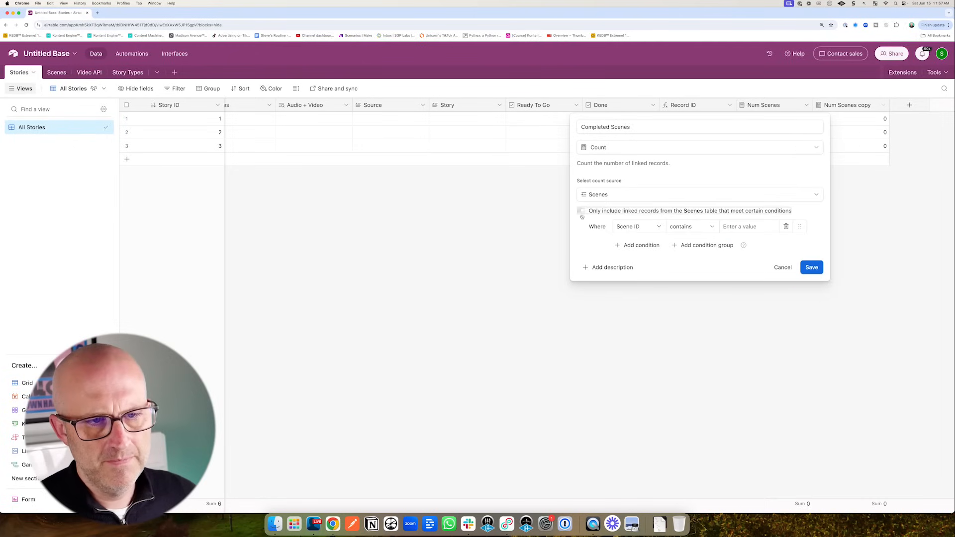
pyautogui.click(640, 229)
pyautogui.scroll(-3, 616, 328)
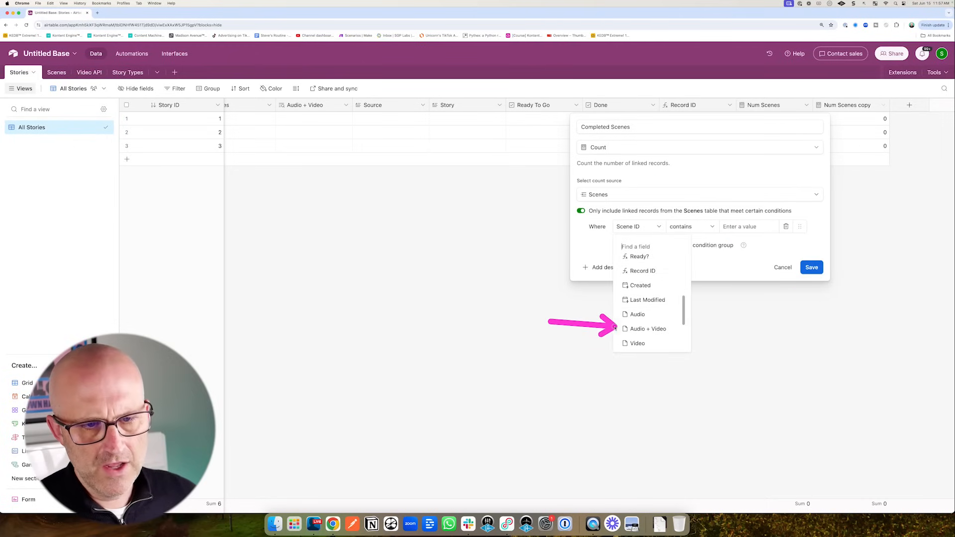
pyautogui.click(644, 329)
pyautogui.click(689, 227)
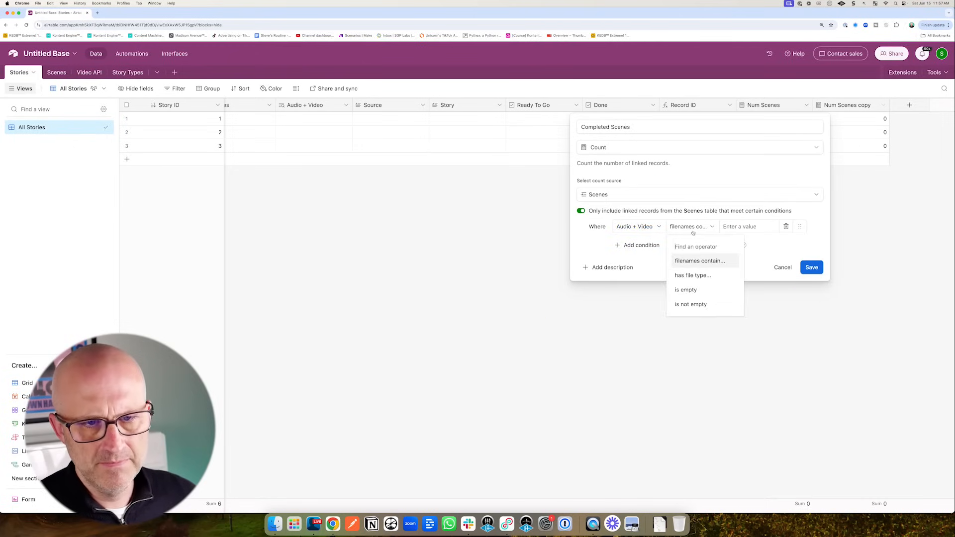
pyautogui.click(687, 305)
pyautogui.click(812, 268)
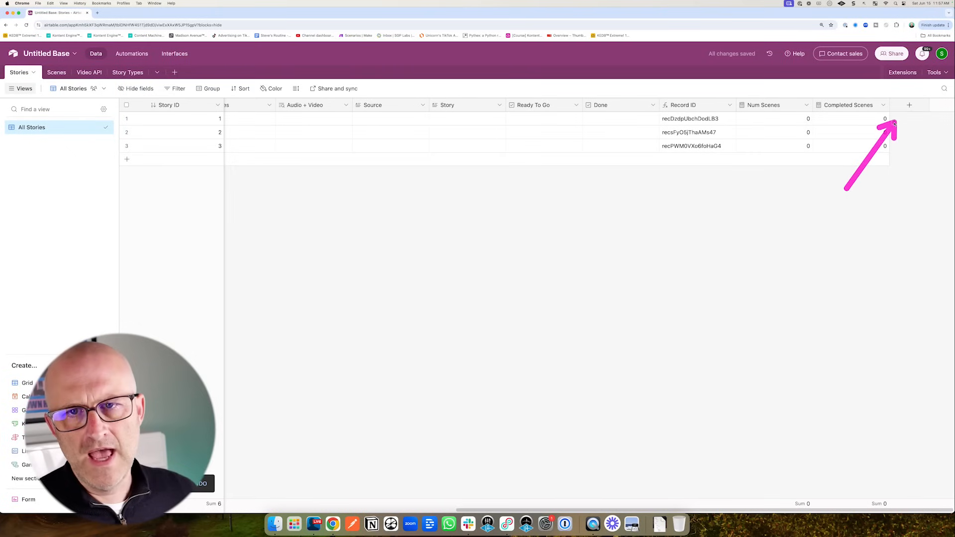
# - Create a 'Ready?' formula field with the pasted ready-check formula
pyautogui.click(910, 105)
pyautogui.write('Ready?')
pyautogui.scroll(-5, 841, 239)
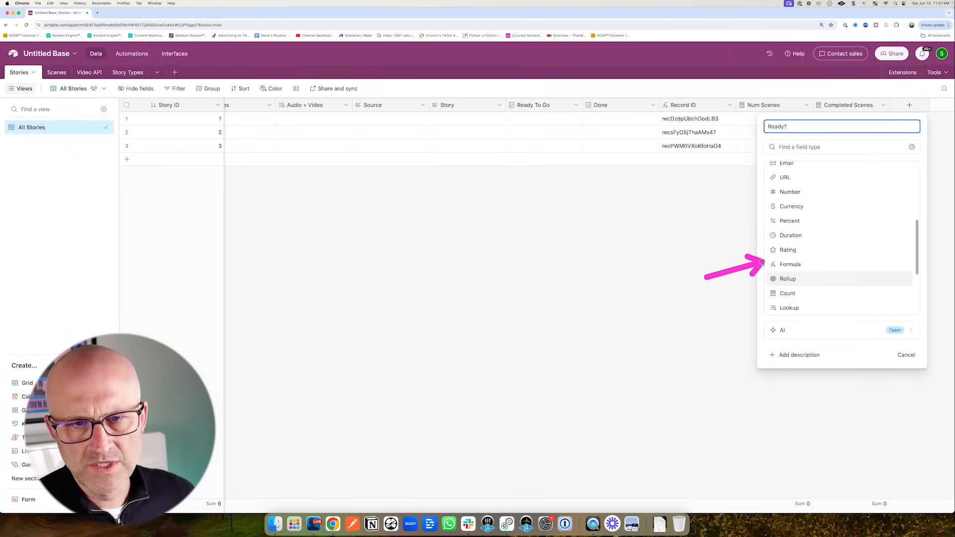
pyautogui.click(796, 267)
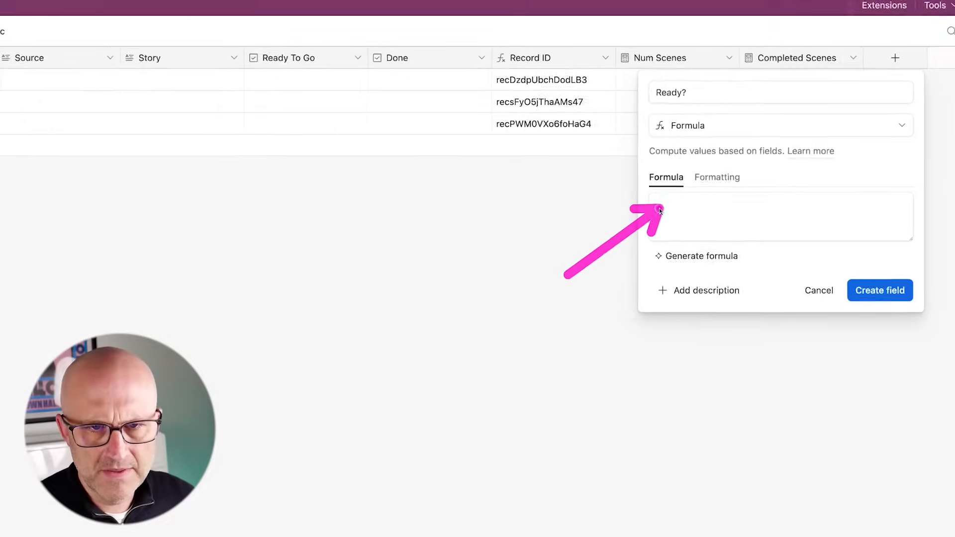
pyautogui.click(765, 202)
pyautogui.write('IF(AND({Num Scenes}>0,{Num Scenes}={Completed Scenes}), 1, 0)')
pyautogui.click(691, 372)
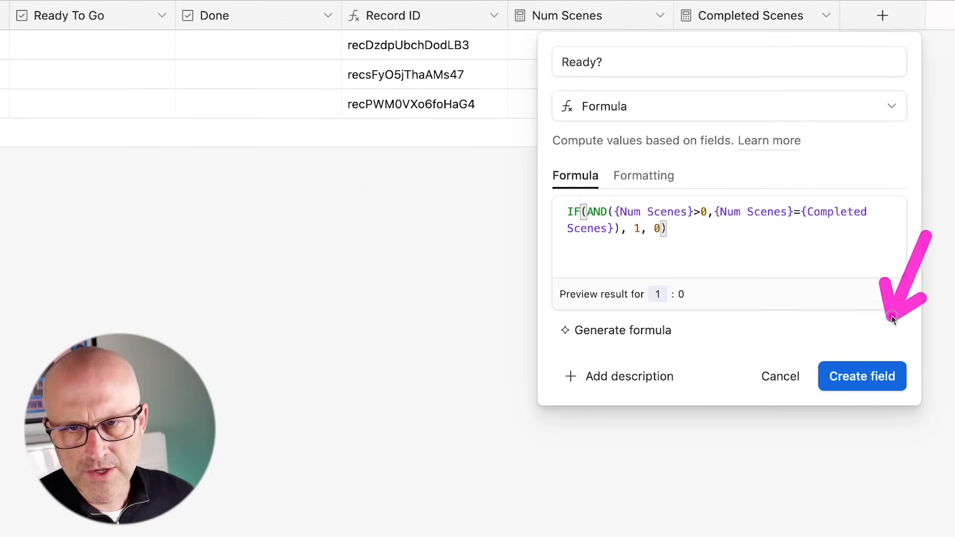
pyautogui.click(865, 380)
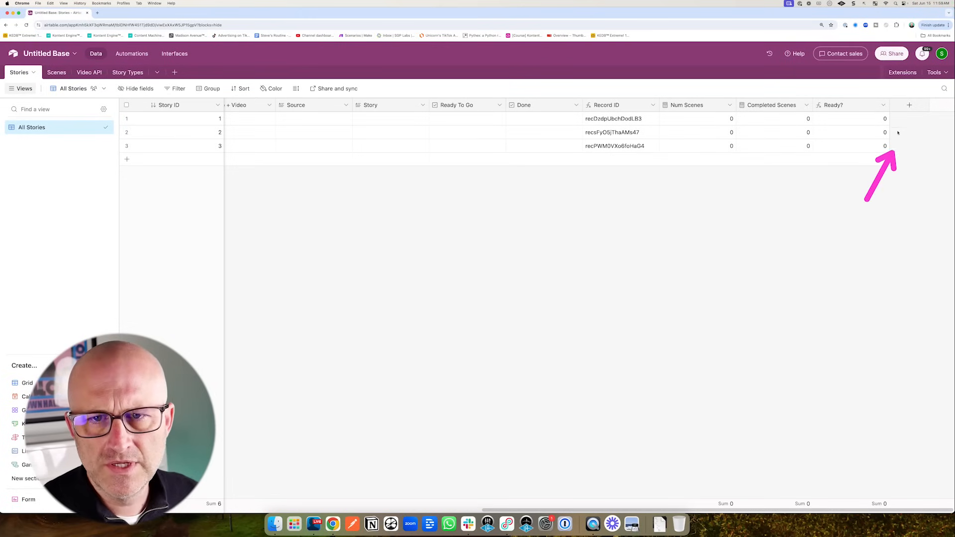
# - Add a 'Created' created-time field to Stories
pyautogui.click(909, 105)
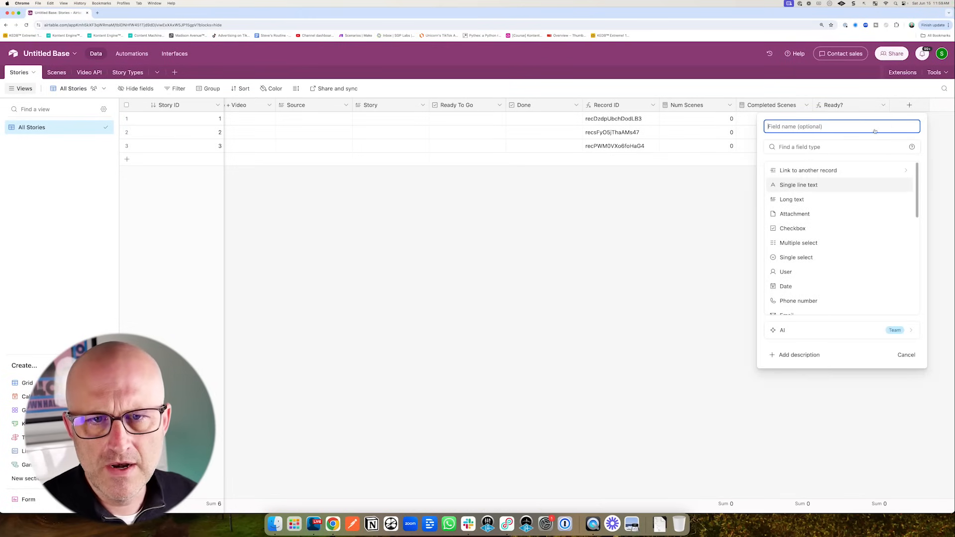
pyautogui.scroll(-5, 836, 256)
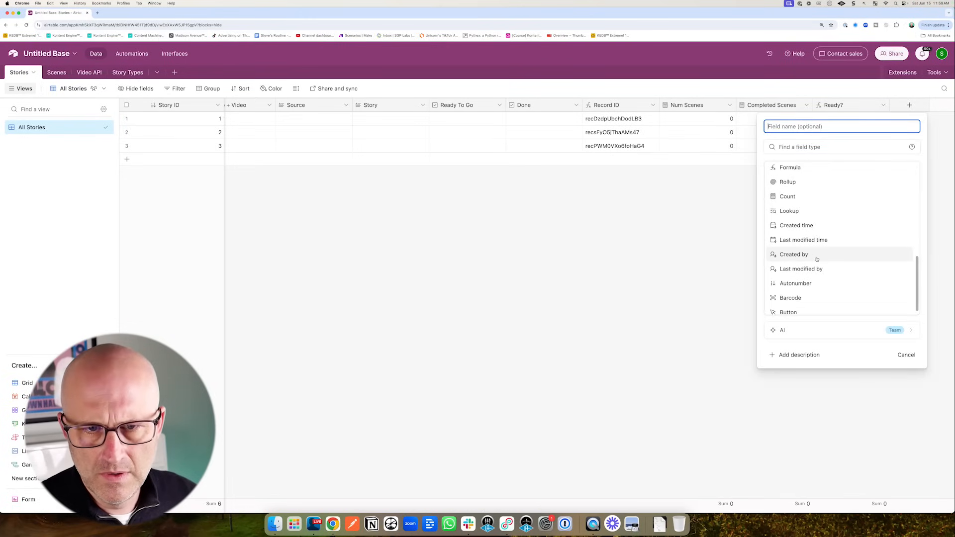
pyautogui.click(816, 225)
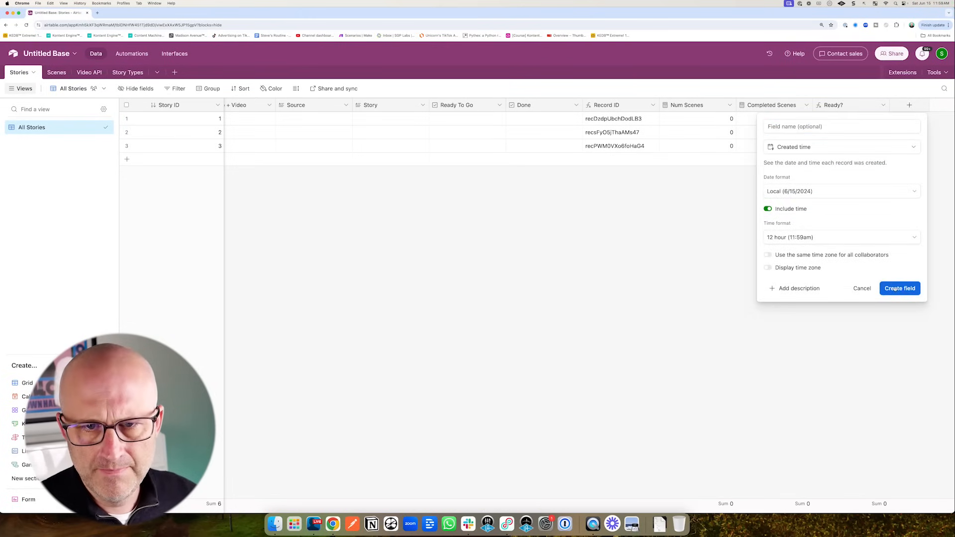
pyautogui.click(896, 289)
# - Add a 'Last Modified' last-modified-time field to Stories
pyautogui.click(909, 105)
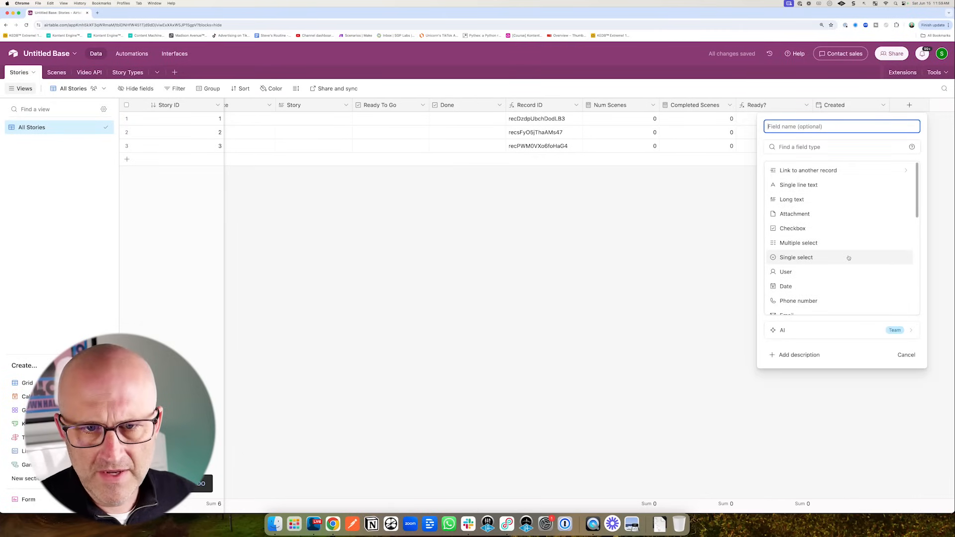
pyautogui.scroll(-5, 849, 257)
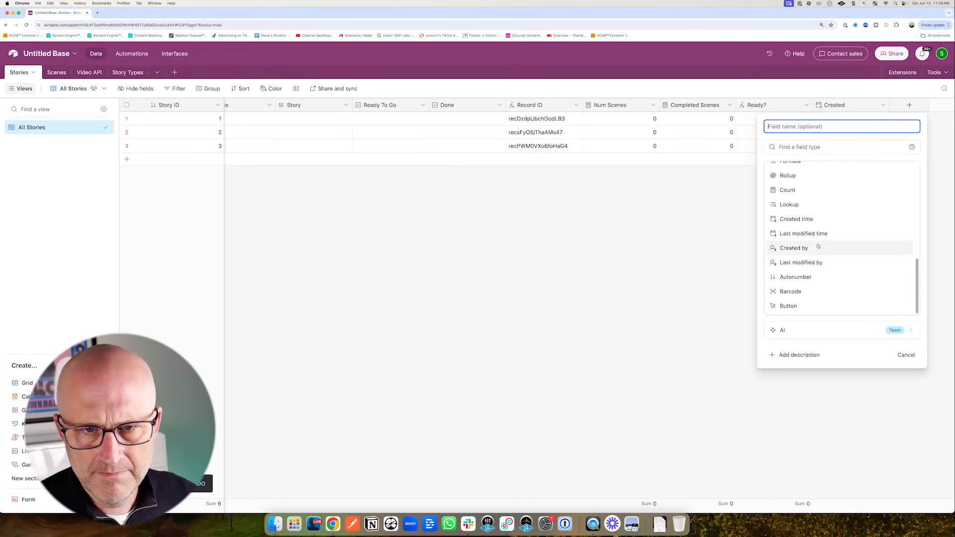
pyautogui.click(816, 233)
pyautogui.press('Return')
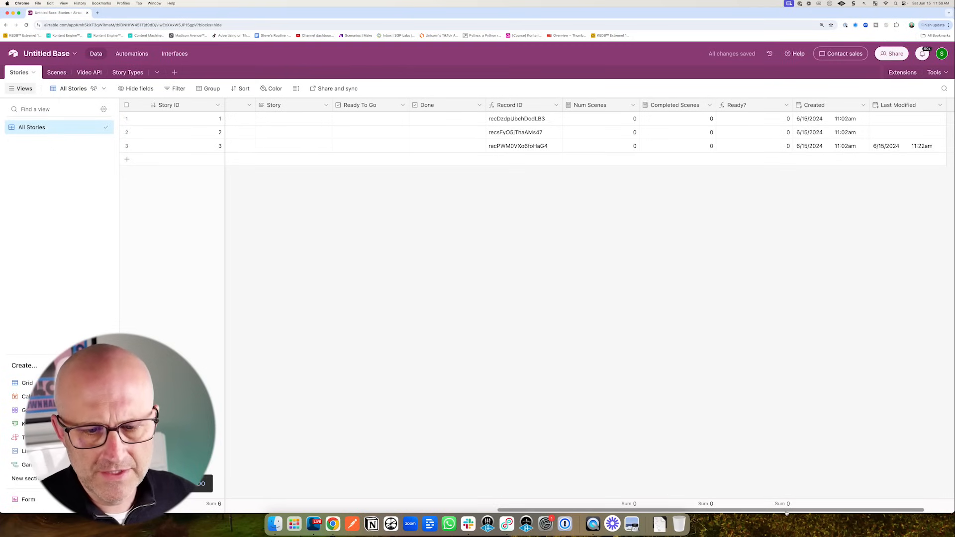
pyautogui.hscroll(-10, 426, 507)
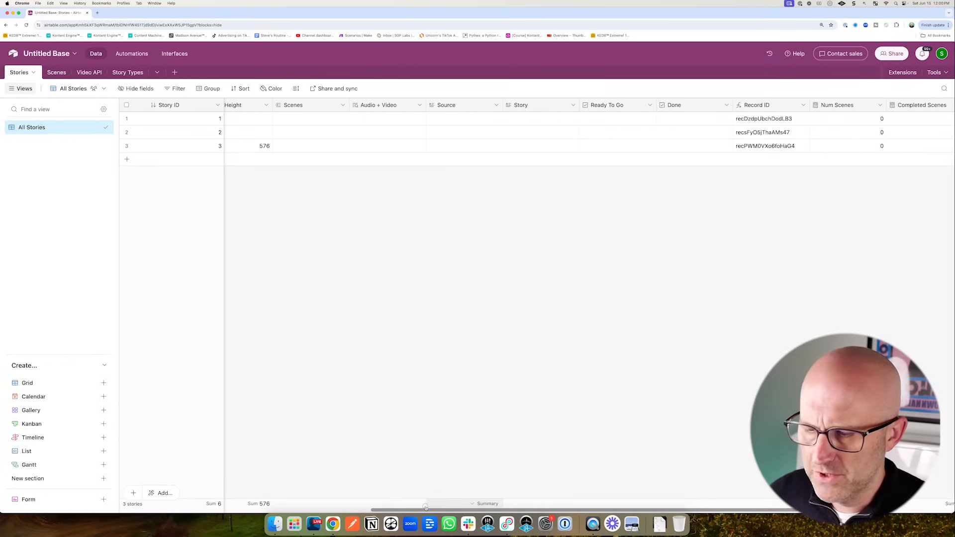
pyautogui.hscroll(-10, 426, 508)
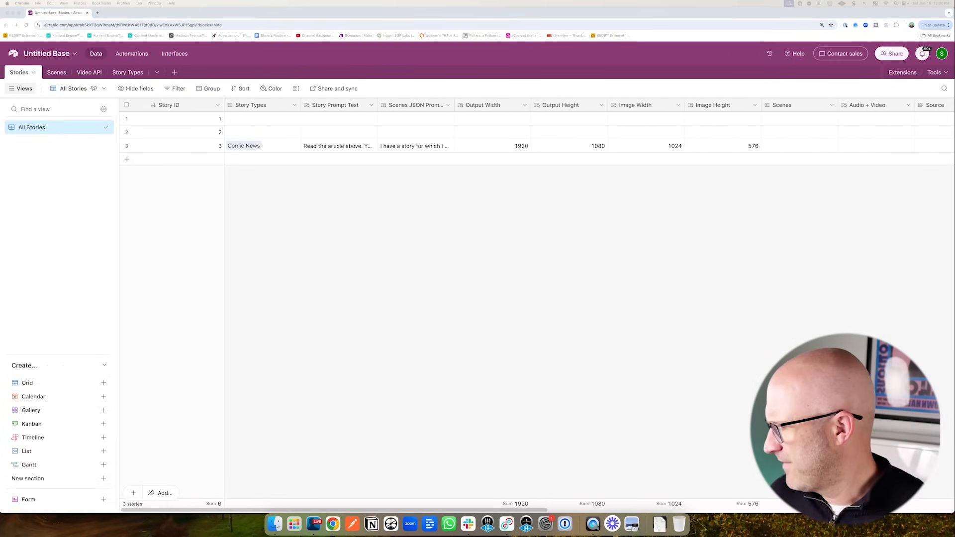
# - Create three view sections named Stories, Automations and Other
pyautogui.click(104, 478)
pyautogui.click(104, 479)
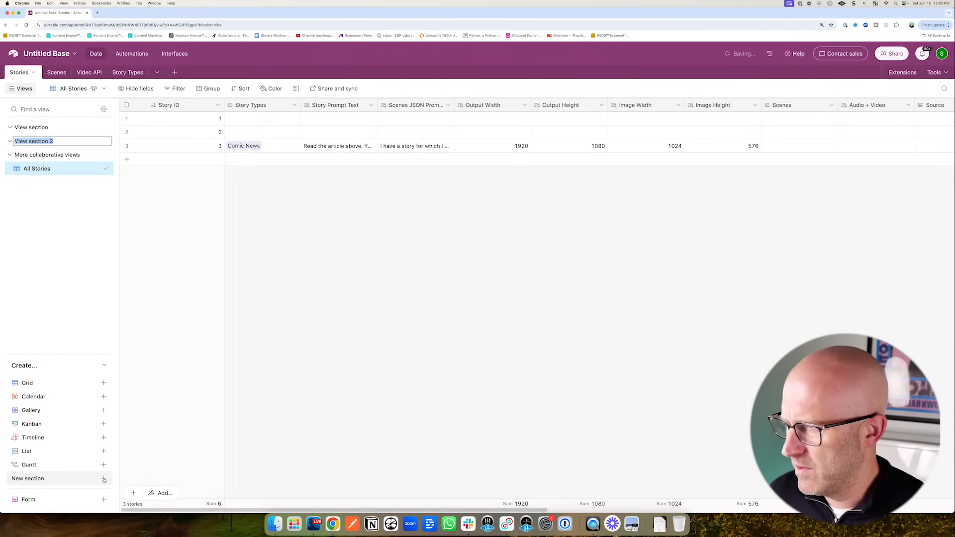
pyautogui.click(104, 479)
pyautogui.doubleClick(68, 156)
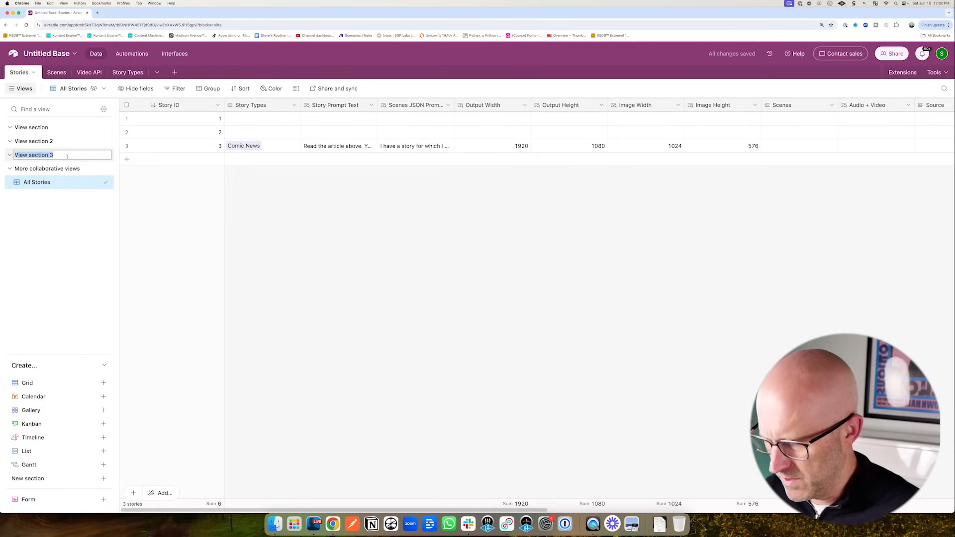
pyautogui.write('Other')
pyautogui.doubleClick(39, 128)
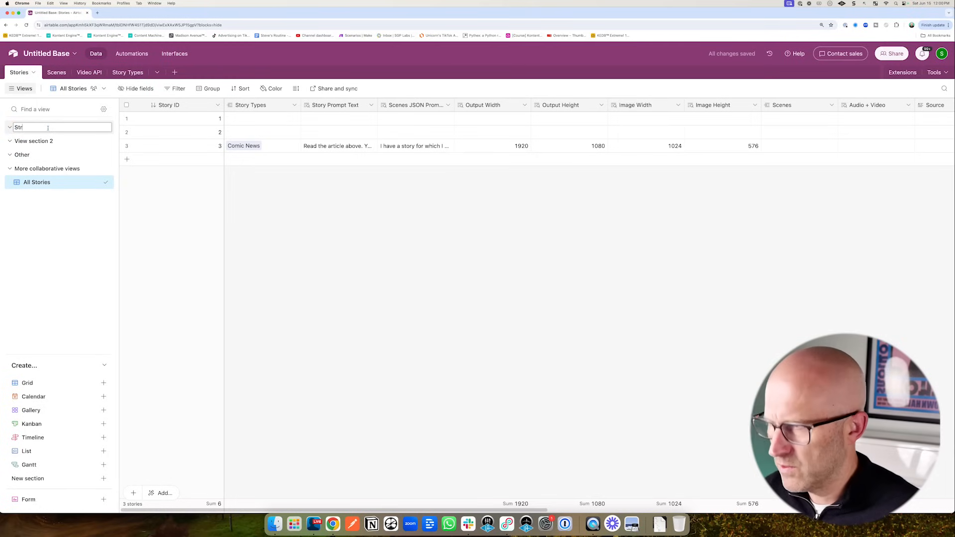
pyautogui.write('Stories')
pyautogui.press('Return')
pyautogui.doubleClick(41, 142)
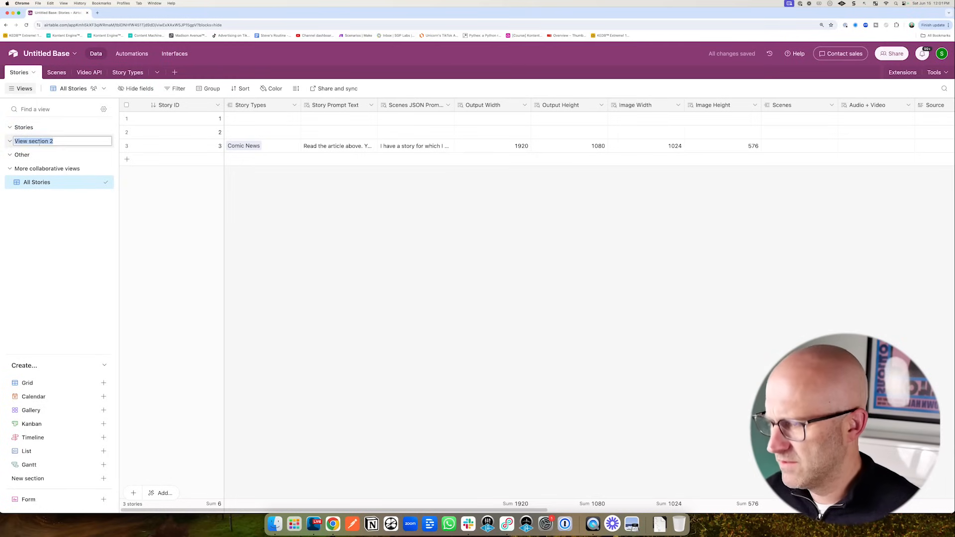
pyautogui.write('Automations')
pyautogui.press('Return')
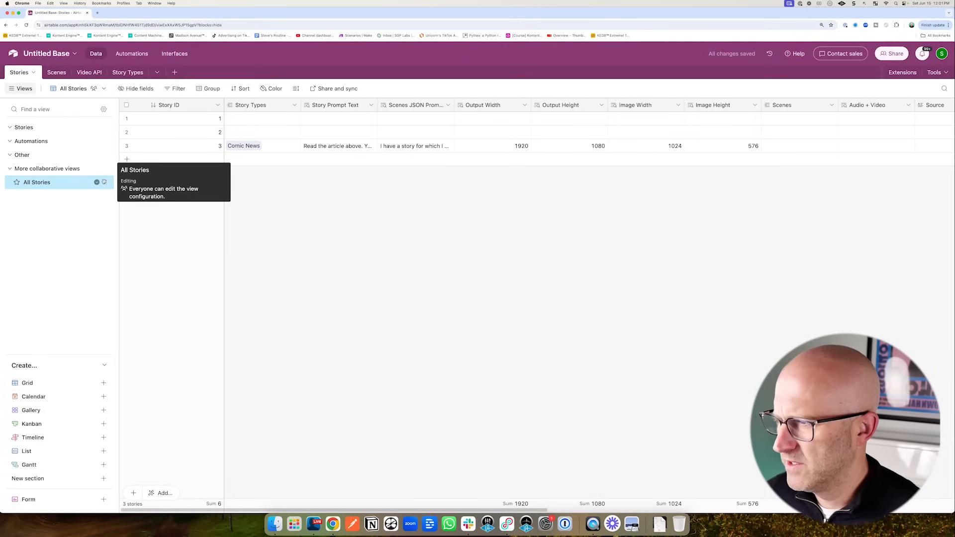
# - Move All Stories into the Stories section and duplicate it as 'All Data & Fields'
pyautogui.moveTo(106, 182); pyautogui.dragTo(108, 141)
pyautogui.click(99, 141)
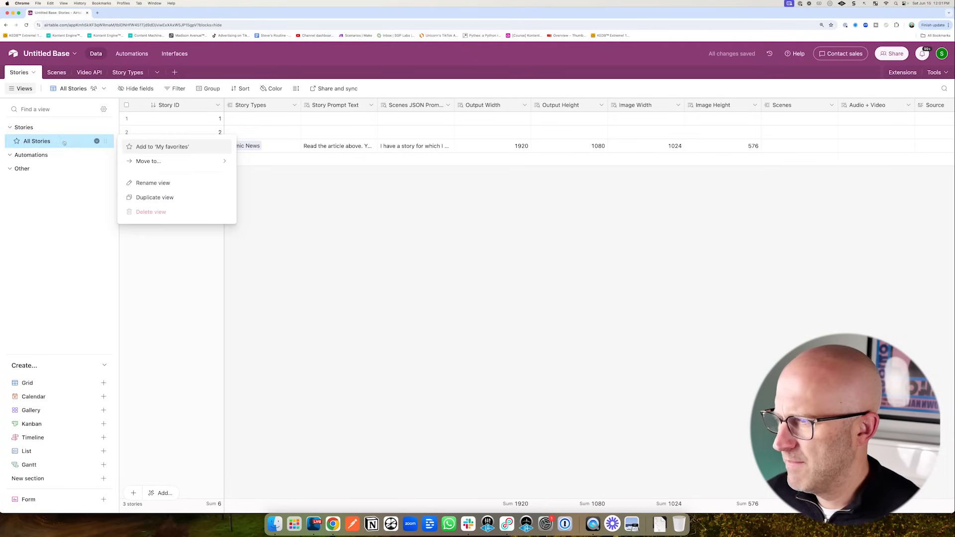
pyautogui.click(147, 196)
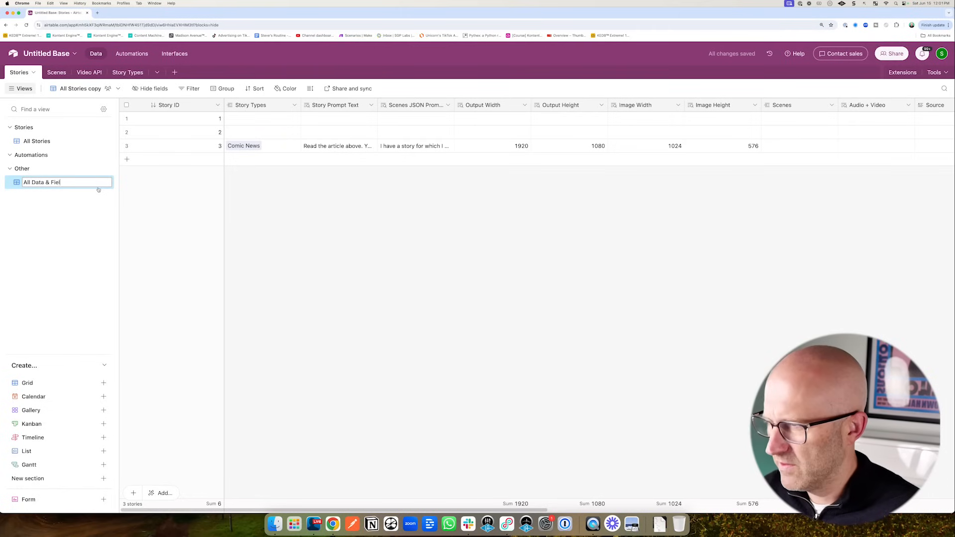
pyautogui.press('Return')
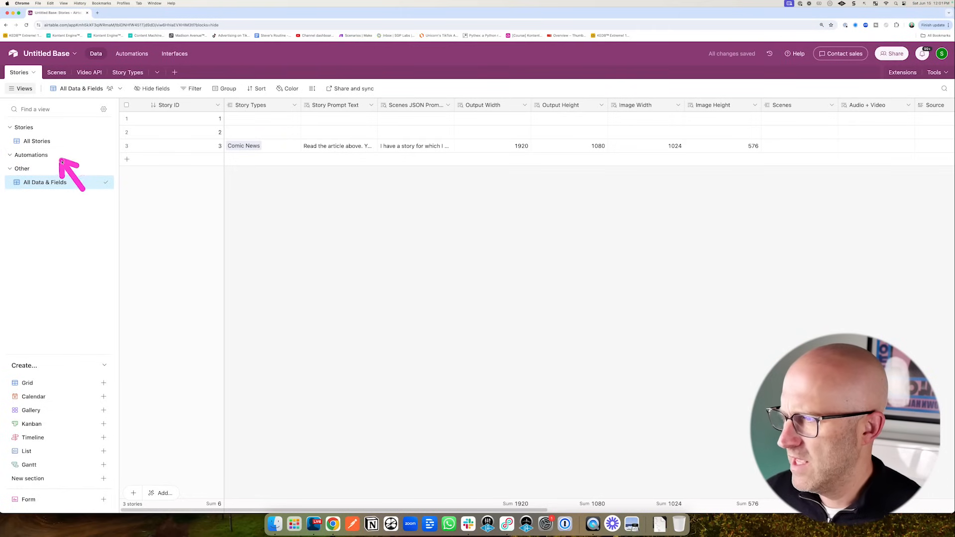
pyautogui.click(41, 143)
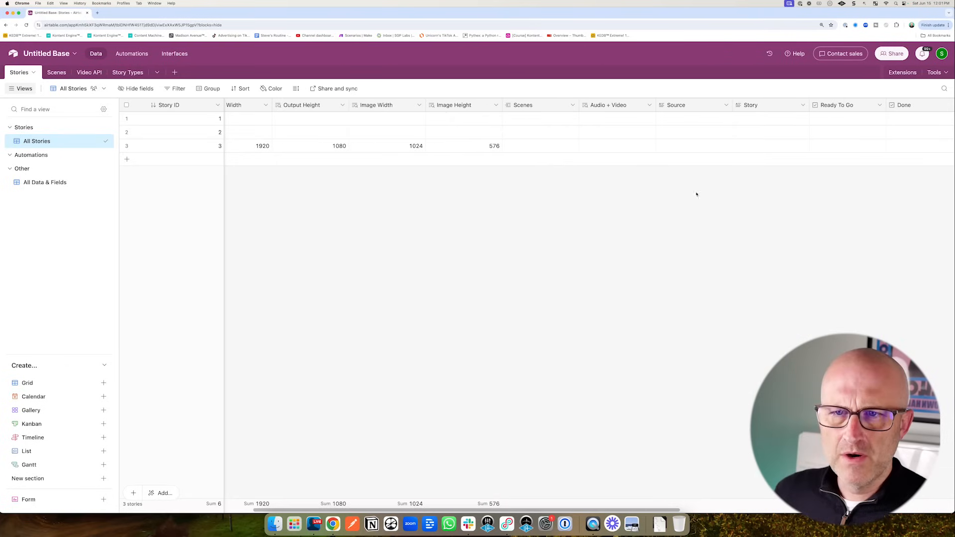
# - Resize several columns in the All Stories grid
pyautogui.moveTo(685, 109); pyautogui.dragTo(288, 123)
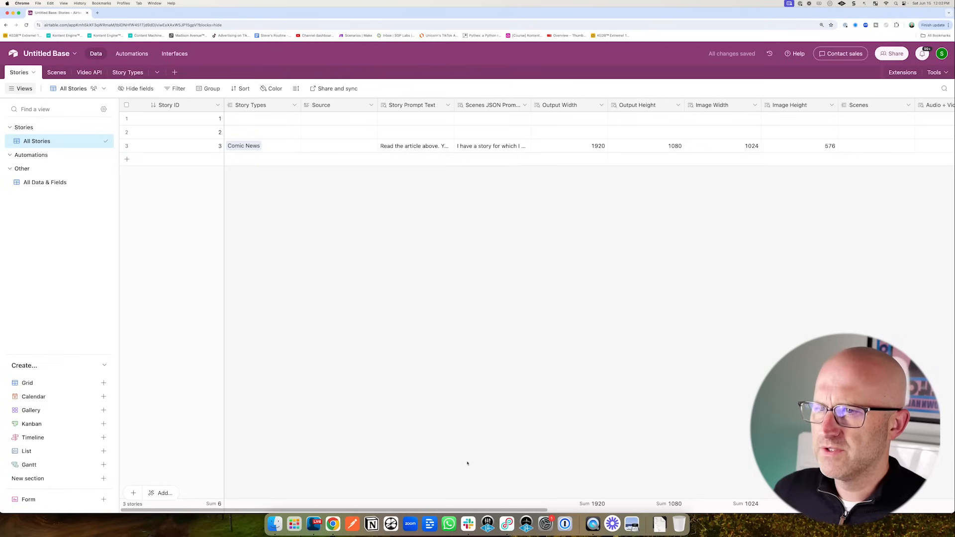
pyautogui.hscroll(5, 467, 460)
pyautogui.moveTo(736, 105); pyautogui.dragTo(458, 97)
pyautogui.hscroll(-3, 328, 199)
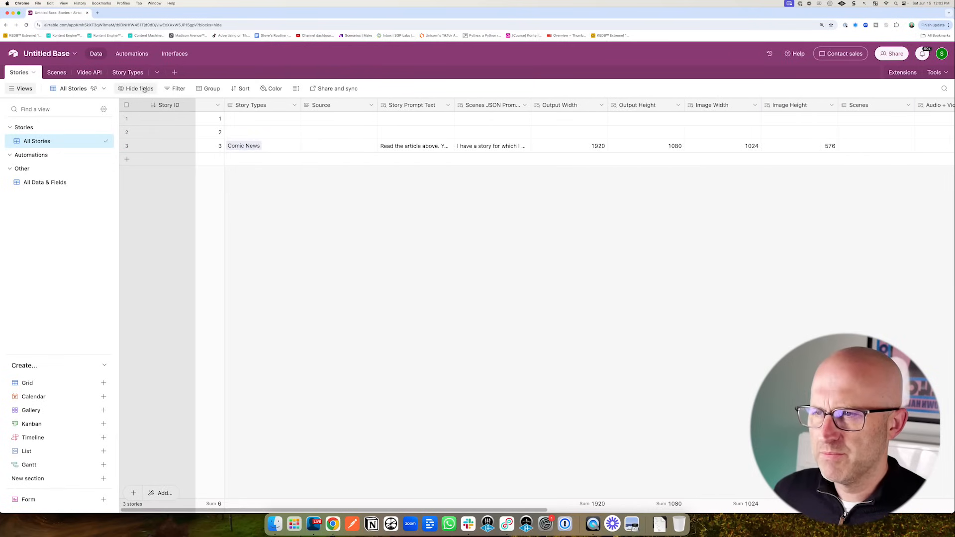
pyautogui.moveTo(328, 105); pyautogui.dragTo(380, 107)
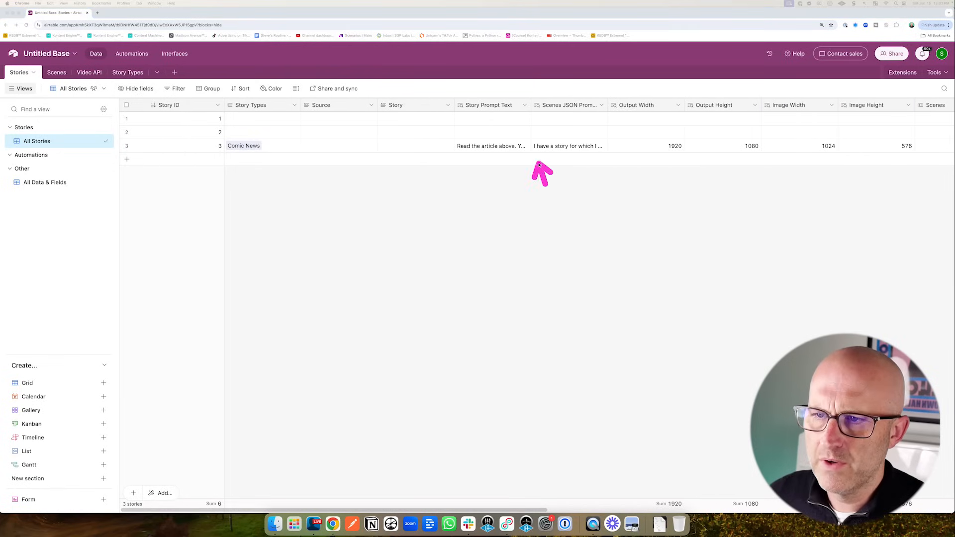
# - Hide Story Prompt Text, Scenes JSON Prompt, Output/Image Width and Height, and Scenes columns
pyautogui.click(525, 105)
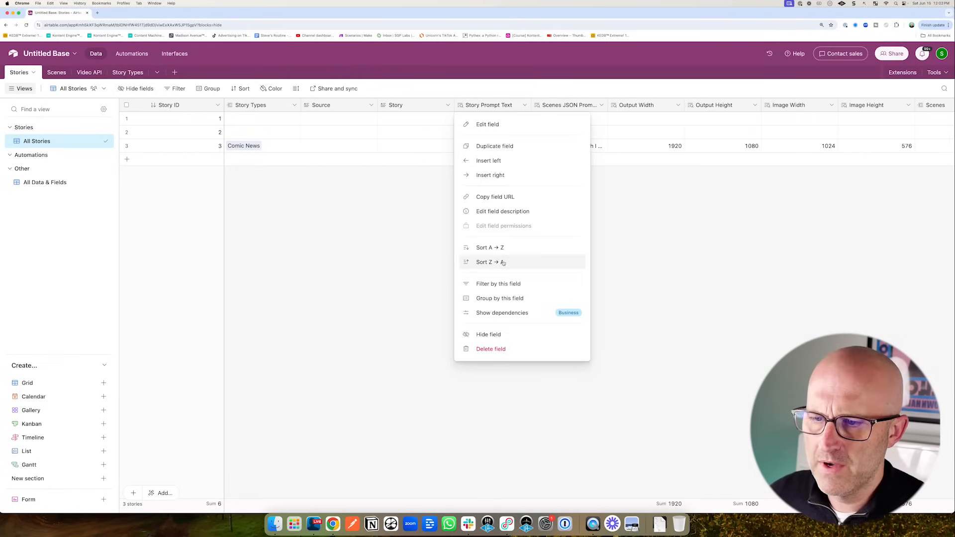
pyautogui.click(495, 334)
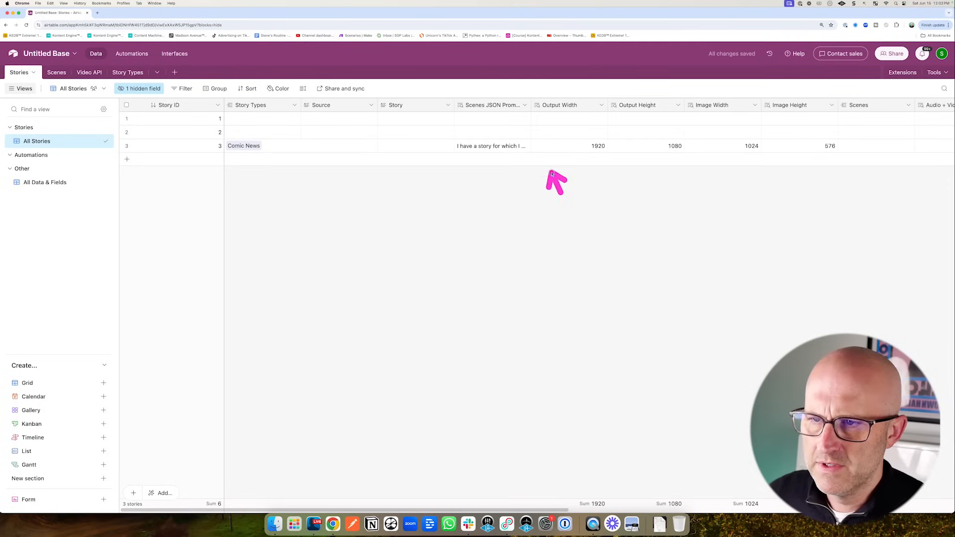
pyautogui.click(525, 105)
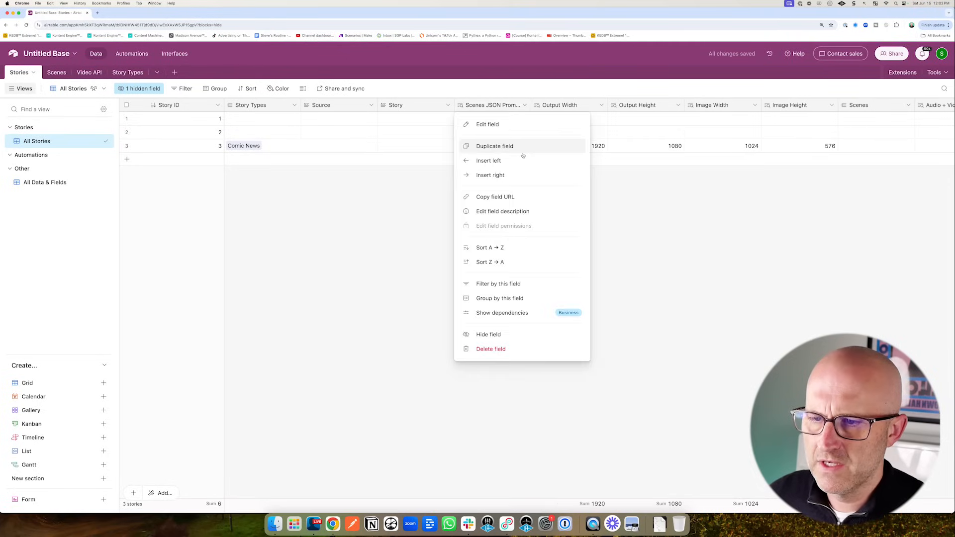
pyautogui.click(498, 335)
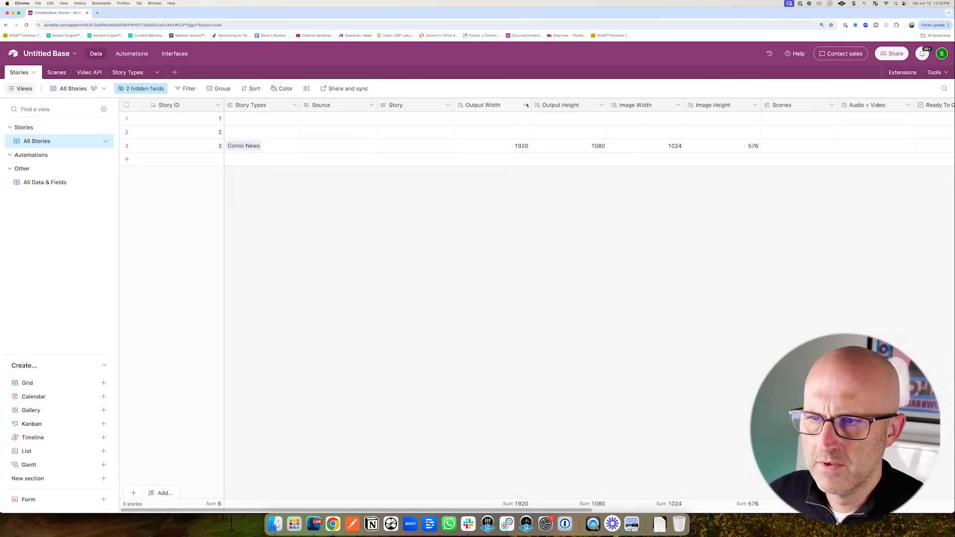
pyautogui.click(525, 105)
pyautogui.click(506, 334)
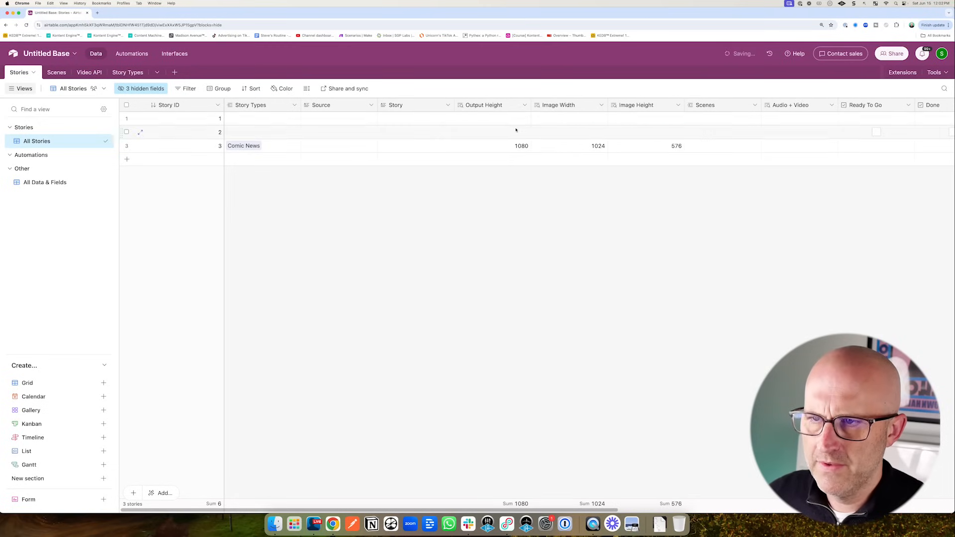
pyautogui.click(525, 105)
pyautogui.click(511, 334)
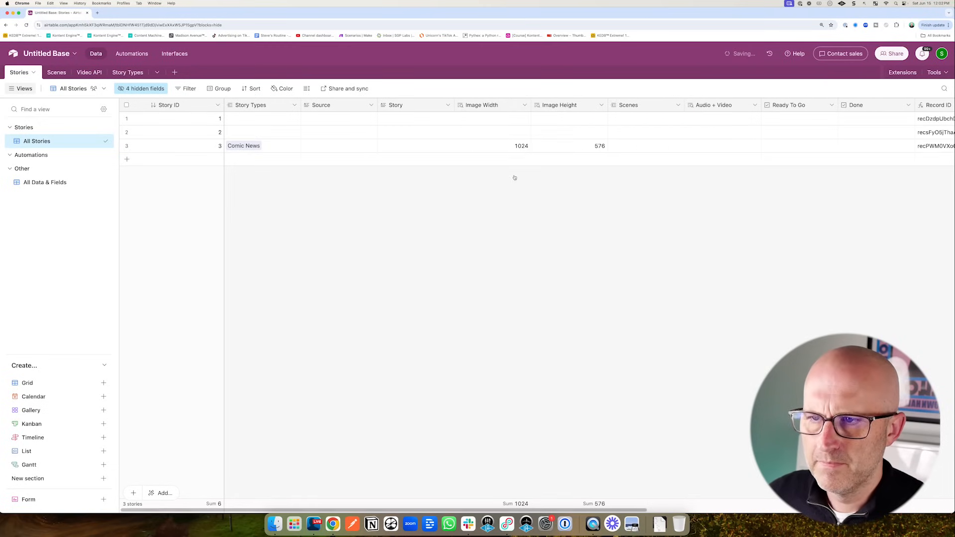
pyautogui.click(526, 106)
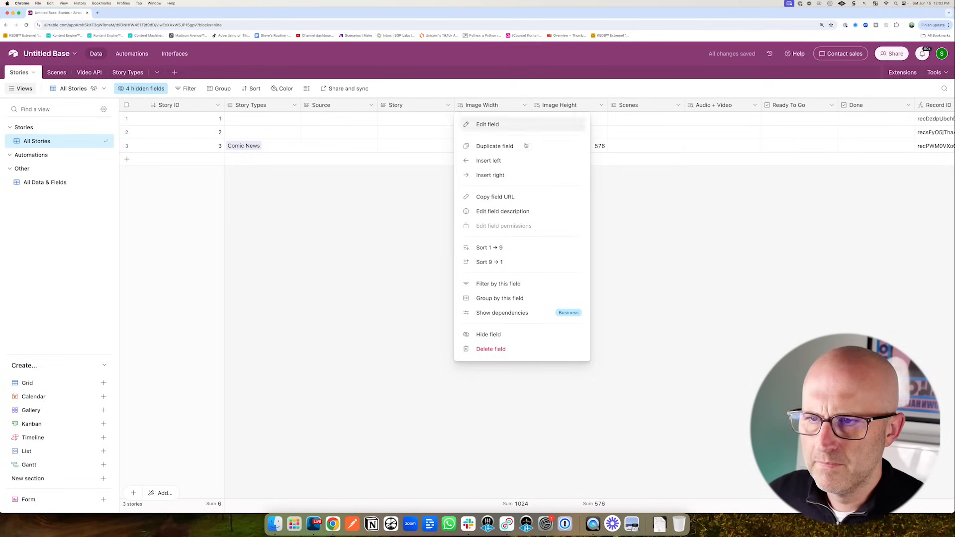
pyautogui.click(500, 334)
pyautogui.click(525, 105)
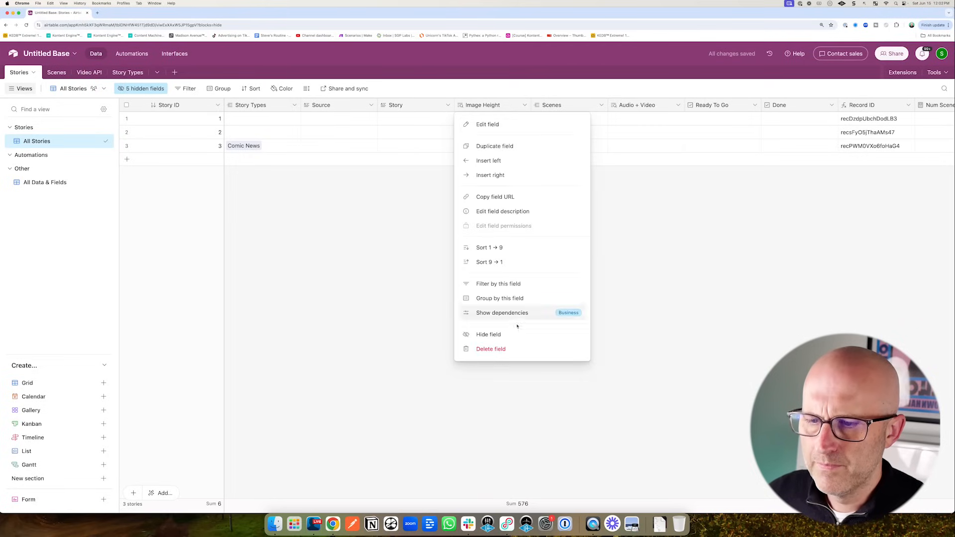
pyautogui.click(511, 335)
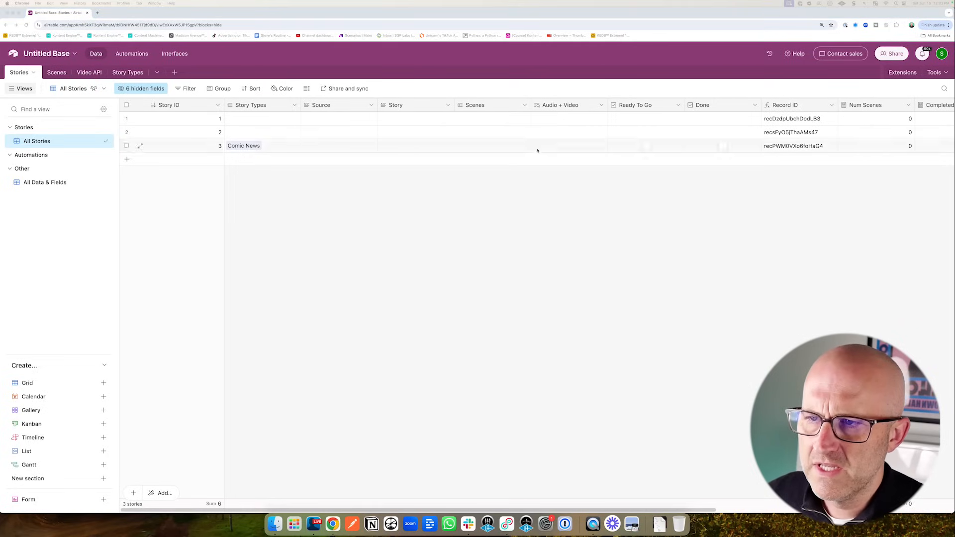
pyautogui.click(525, 105)
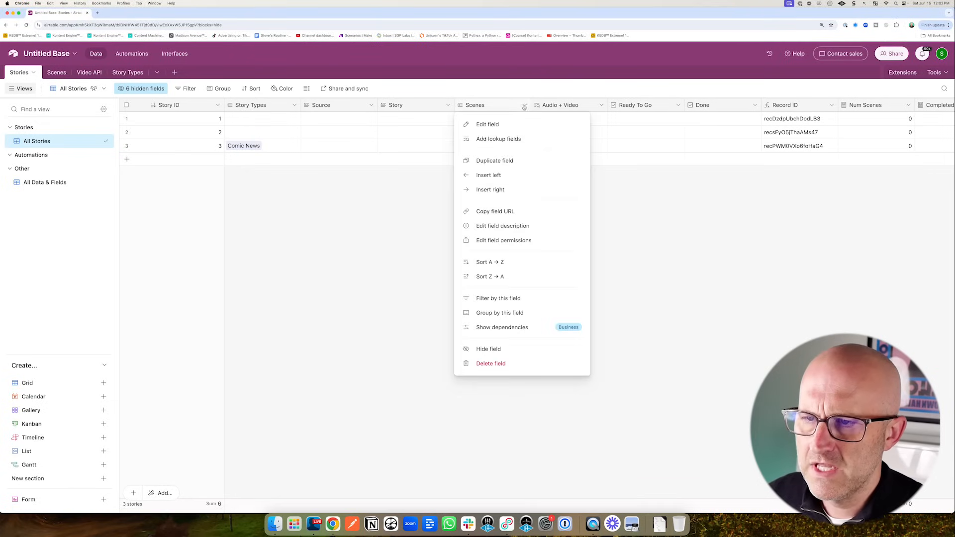
pyautogui.click(488, 348)
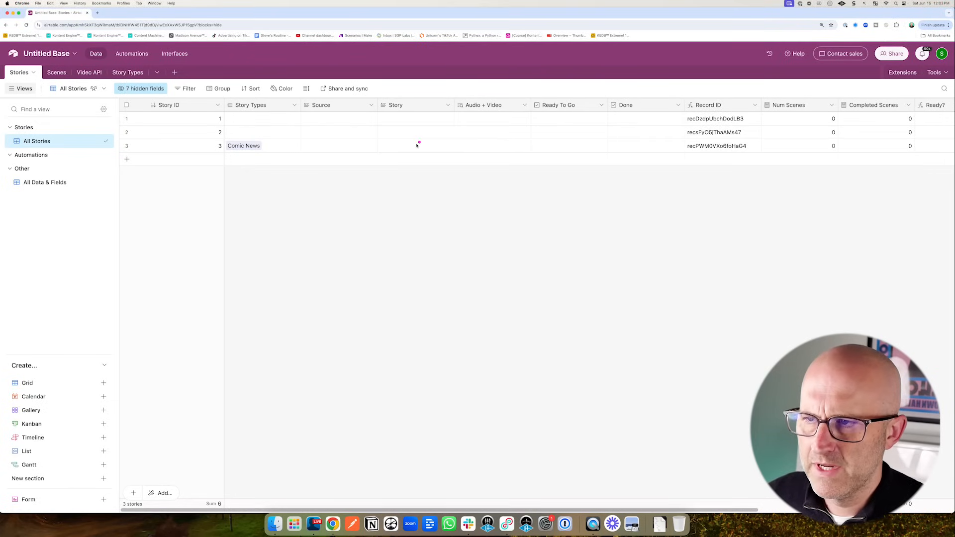
# - Widen Source and Story, narrow Story Types, and move Ready To Go beside Story
pyautogui.moveTo(378, 105); pyautogui.dragTo(415, 106)
pyautogui.moveTo(300, 106); pyautogui.dragTo(285, 106)
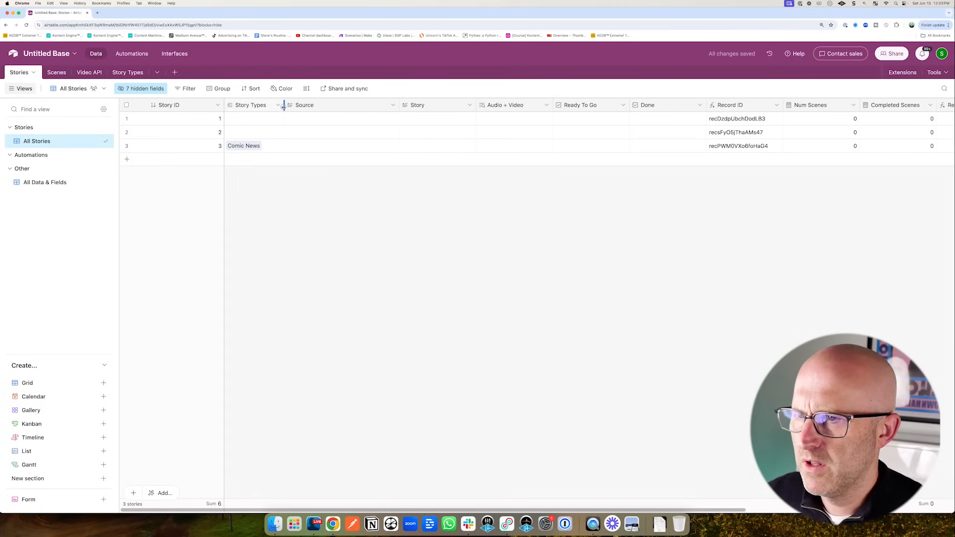
pyautogui.moveTo(477, 106); pyautogui.dragTo(559, 106)
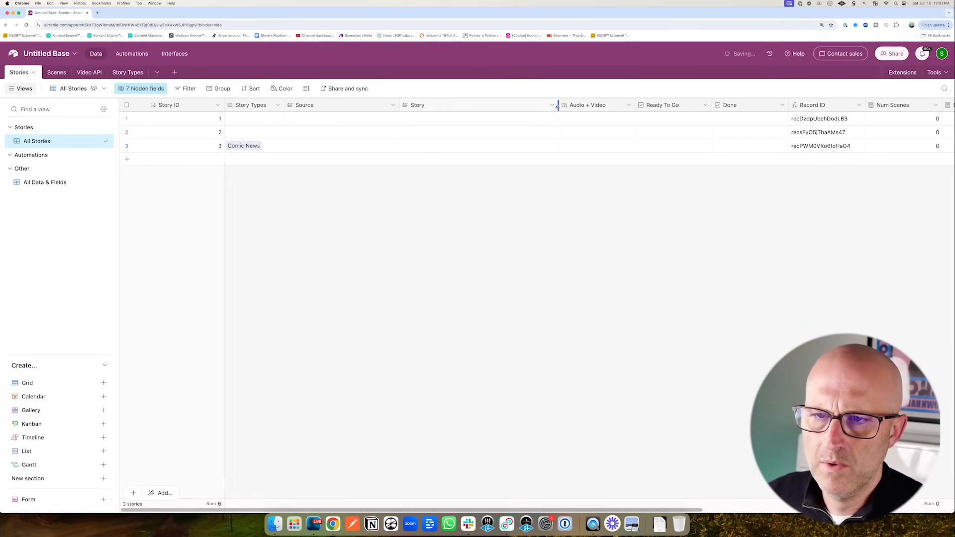
pyautogui.moveTo(670, 106); pyautogui.dragTo(557, 106)
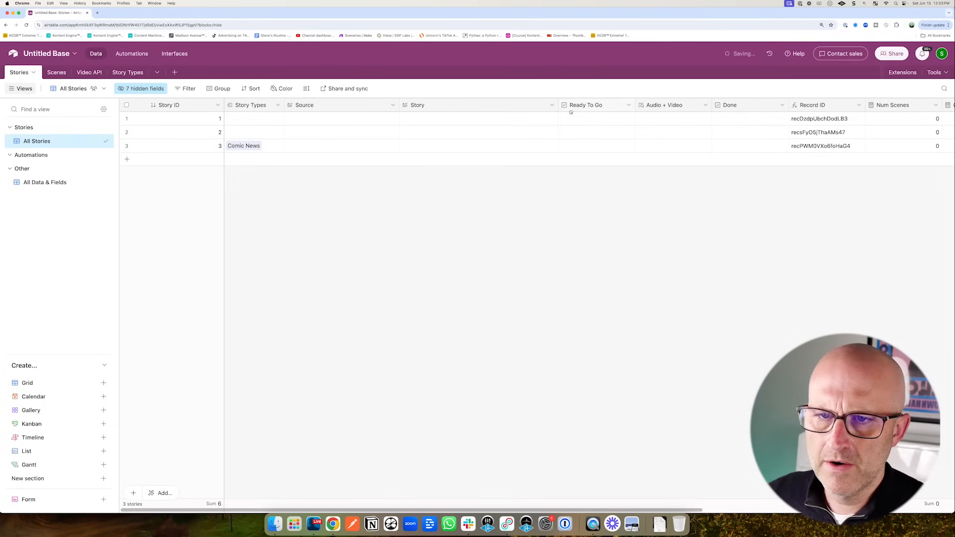
# - Hide the Record ID, Num Scenes and Completed Scenes fields
pyautogui.hscroll(3, 728, 123)
pyautogui.click(711, 105)
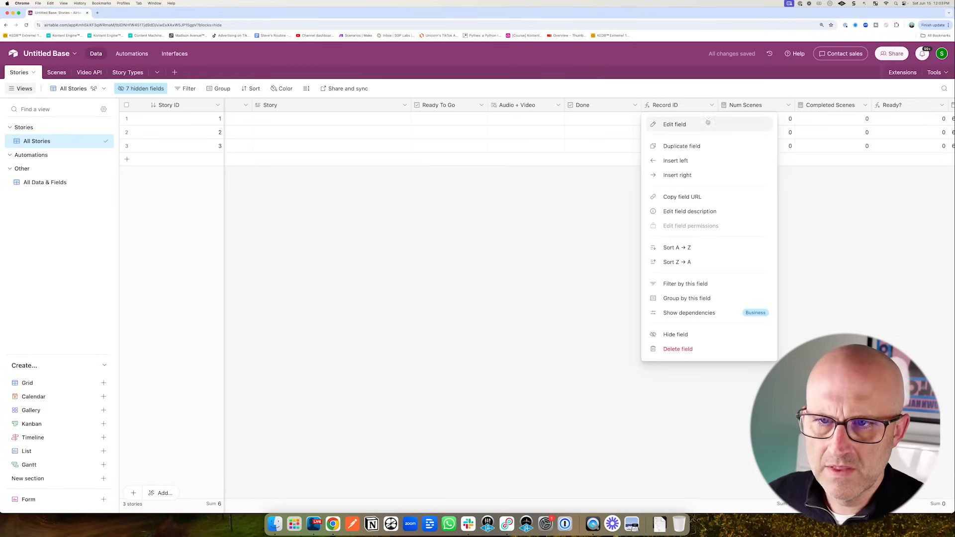
pyautogui.click(697, 334)
pyautogui.click(713, 107)
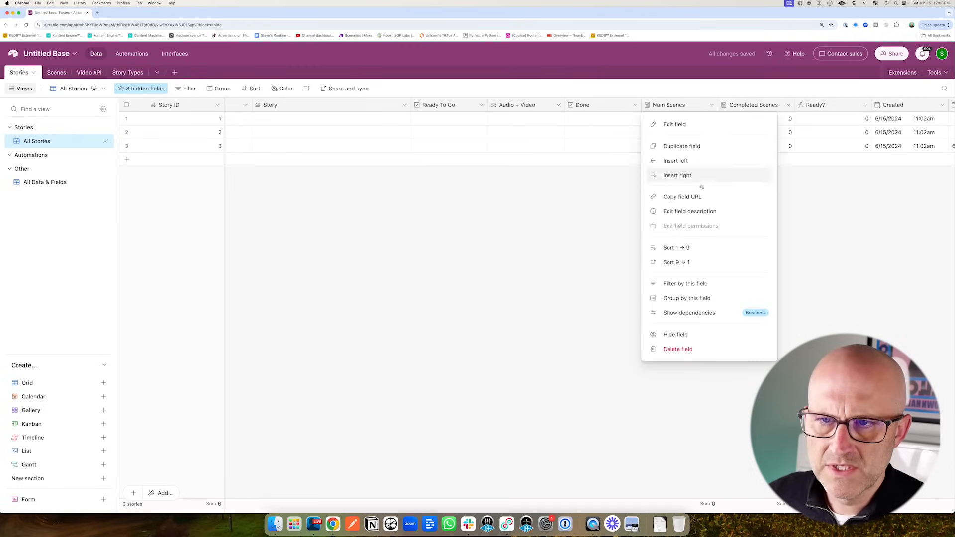
pyautogui.click(682, 336)
pyautogui.click(712, 106)
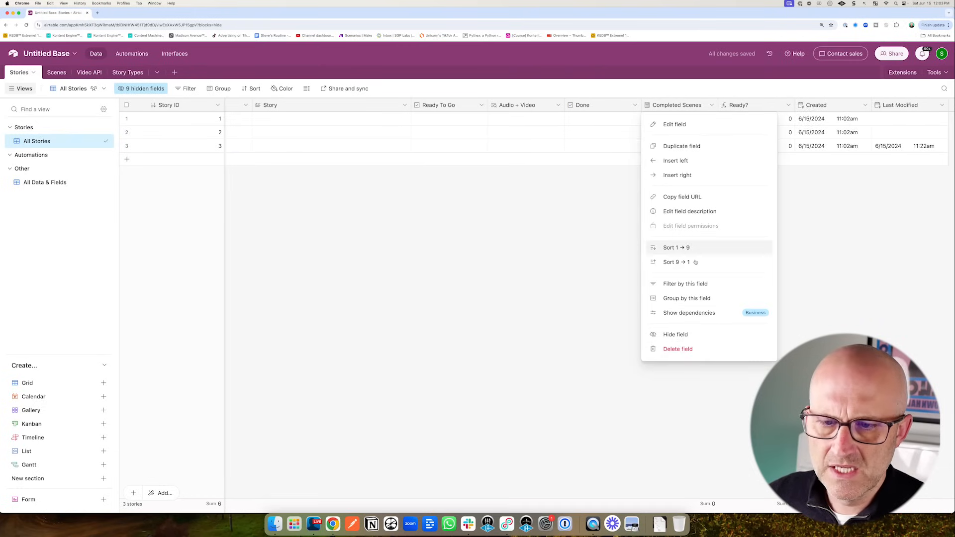
pyautogui.click(685, 335)
# - Move Ready? beside Done, narrow Story ID, and narrow the sidebar
pyautogui.moveTo(693, 106); pyautogui.dragTo(581, 108)
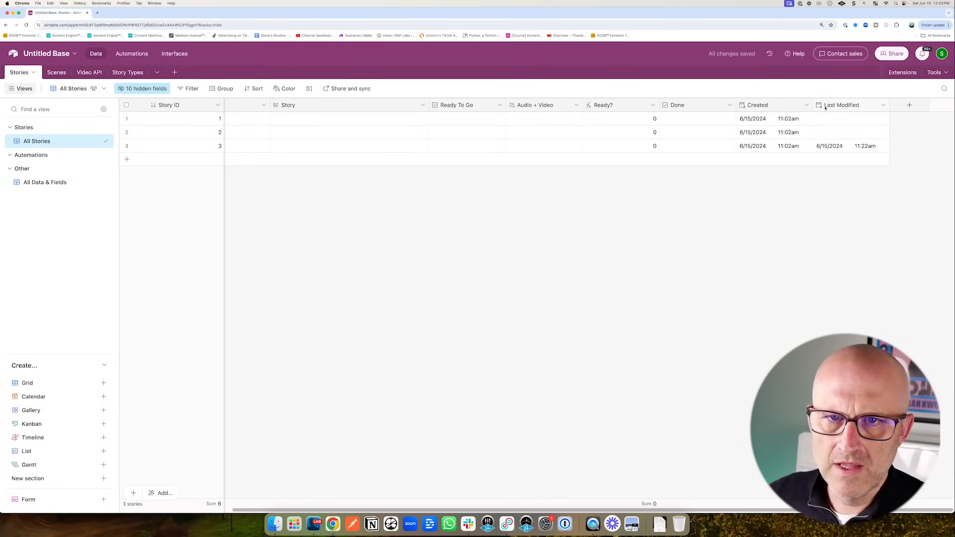
pyautogui.moveTo(224, 105); pyautogui.dragTo(170, 105)
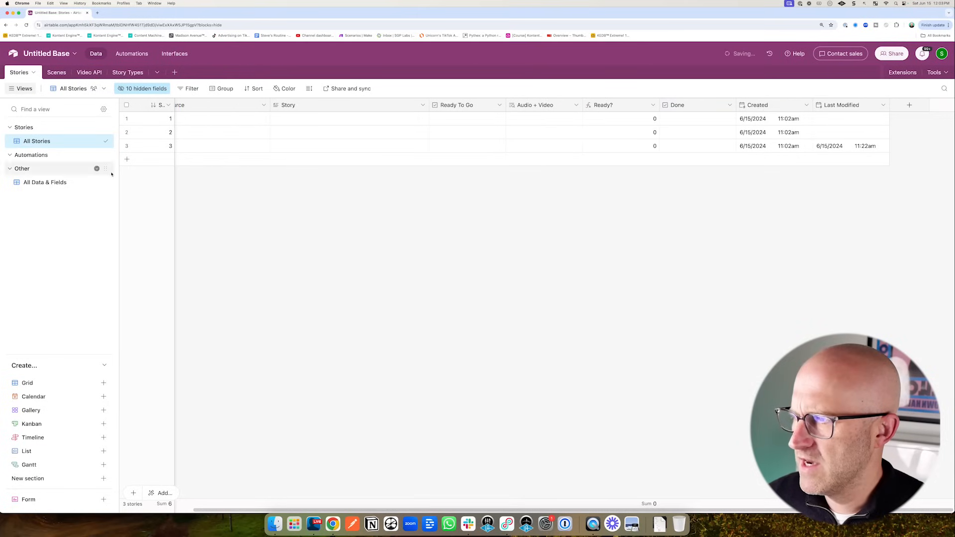
pyautogui.moveTo(119, 181); pyautogui.dragTo(88, 182)
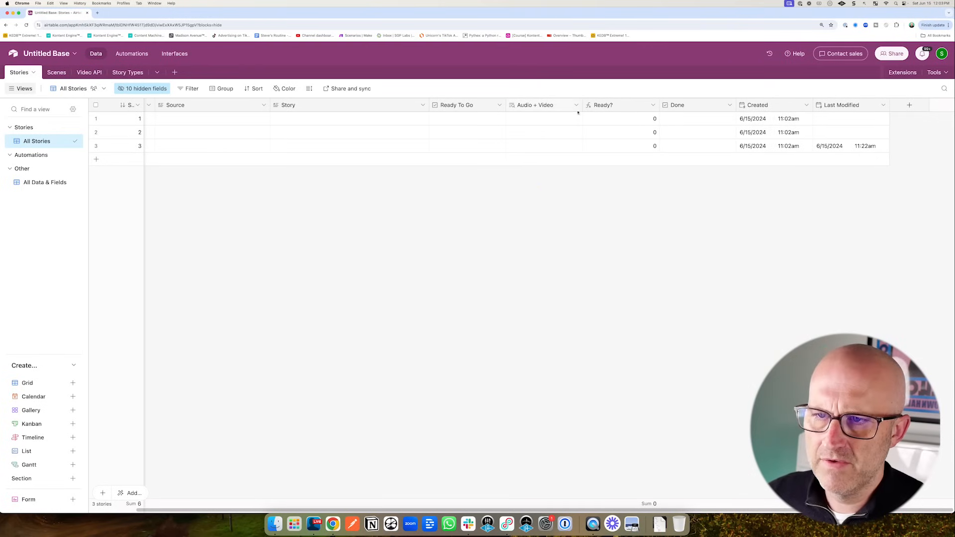
# - Insert a 'Video' attachment field to the right of Audio + Video
pyautogui.click(576, 106)
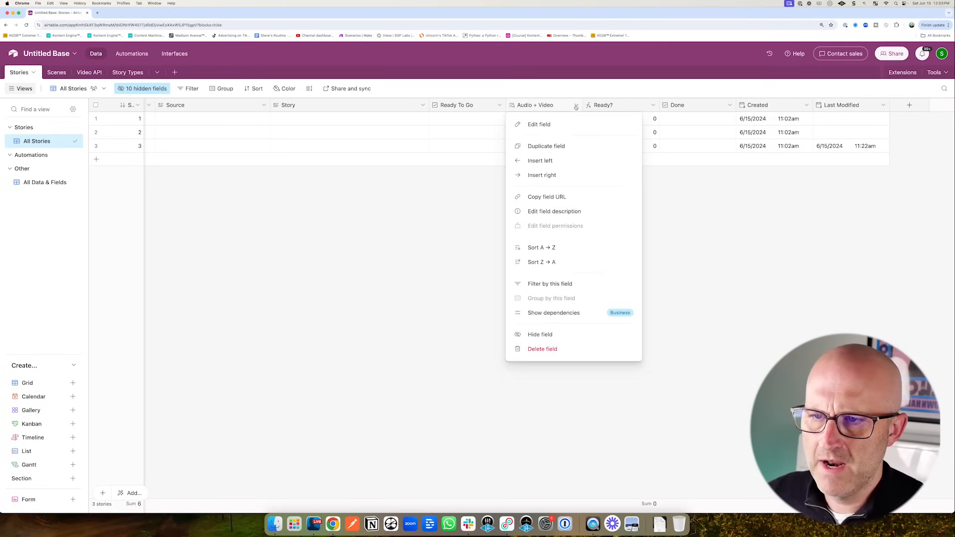
pyautogui.click(542, 175)
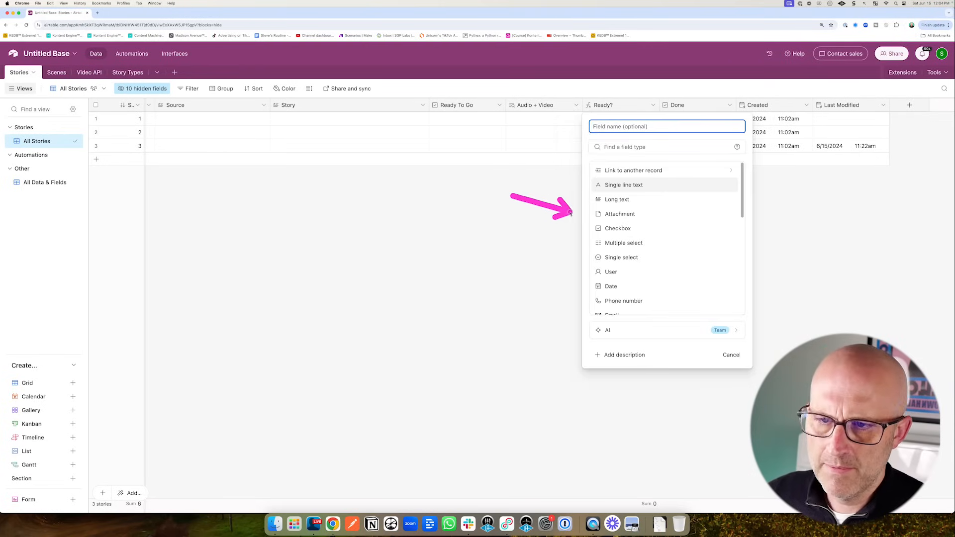
pyautogui.click(606, 215)
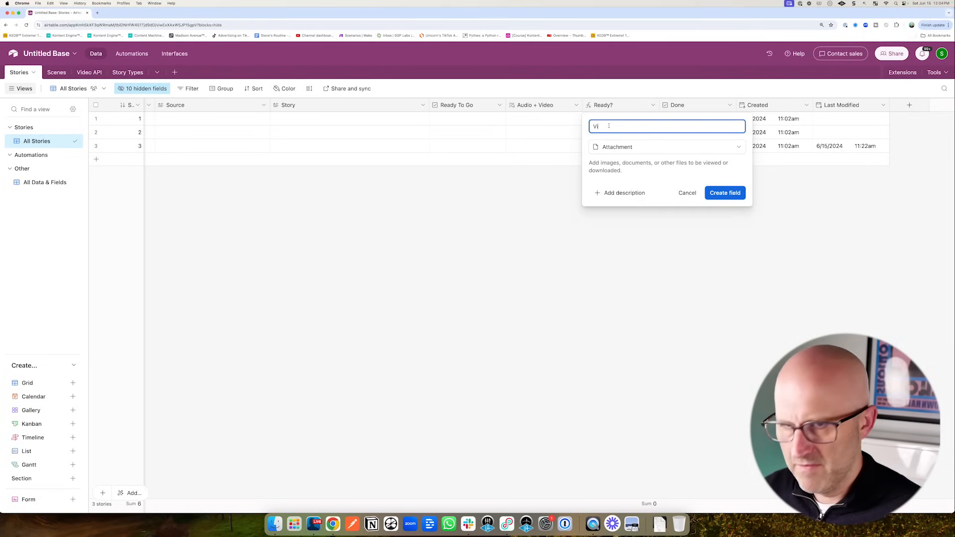
pyautogui.click(725, 193)
# - Narrow the Ready?, Done and Ready To Go columns and collapse the view-type list
pyautogui.moveTo(738, 105); pyautogui.dragTo(702, 106)
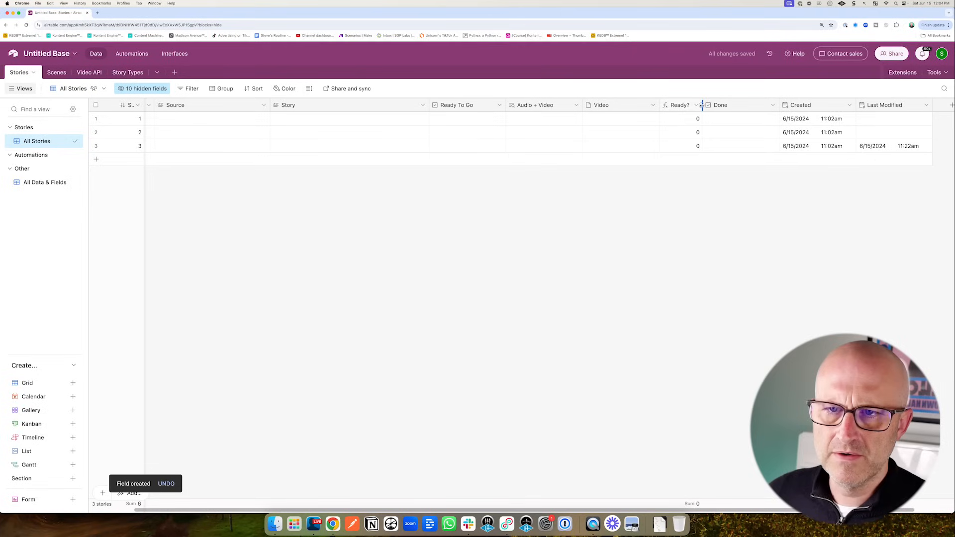
pyautogui.moveTo(780, 105); pyautogui.dragTo(744, 107)
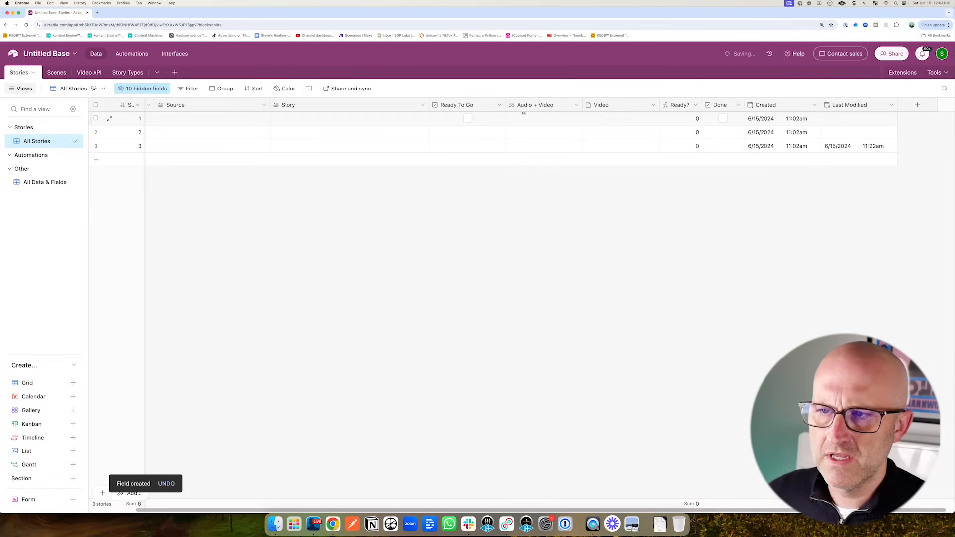
pyautogui.moveTo(506, 106); pyautogui.dragTo(495, 107)
pyautogui.moveTo(574, 106); pyautogui.dragTo(571, 106)
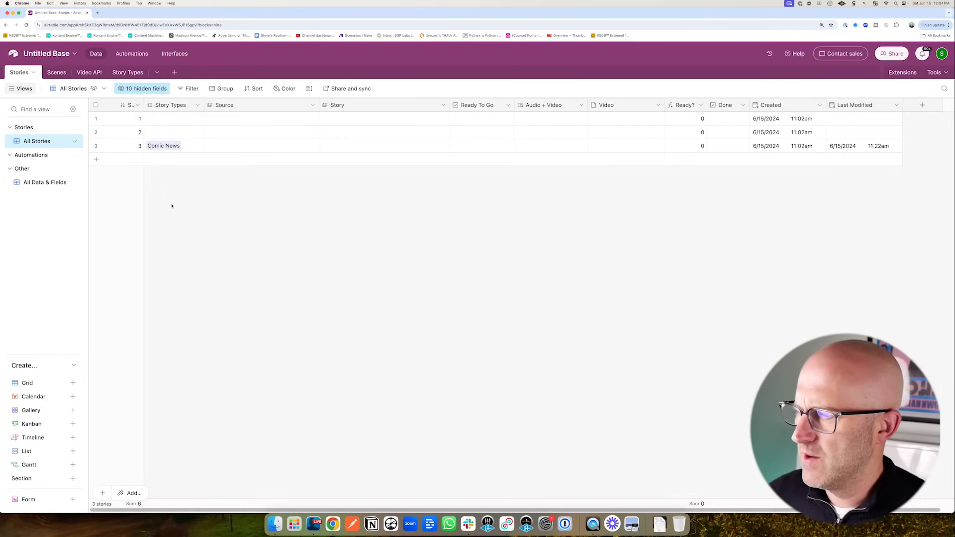
pyautogui.click(74, 365)
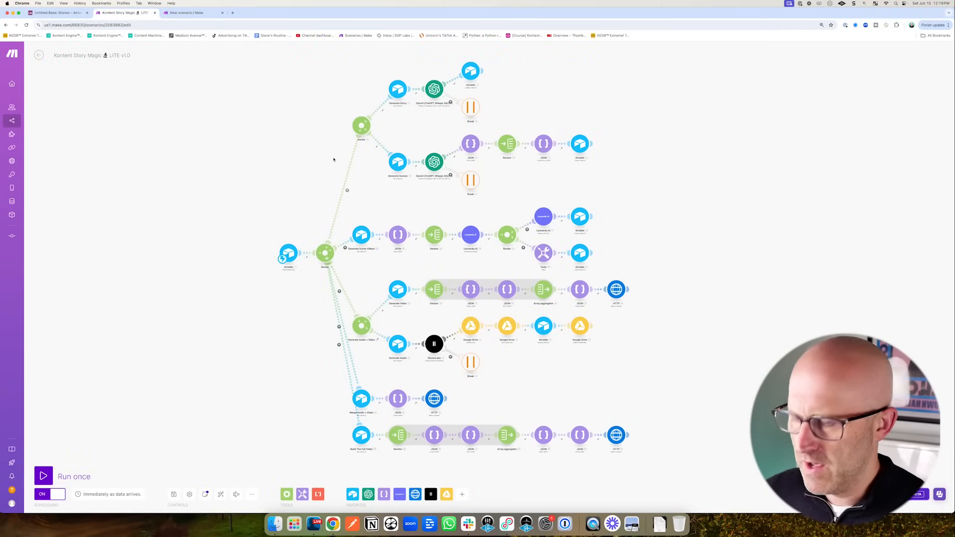
pyautogui.moveTo(376, 190)
pyautogui.mouseDown()
pyautogui.moveTo(501, 203)
pyautogui.moveTo(611, 156)
pyautogui.moveTo(533, 65)
pyautogui.moveTo(380, 63)
pyautogui.moveTo(328, 159)
pyautogui.mouseUp()
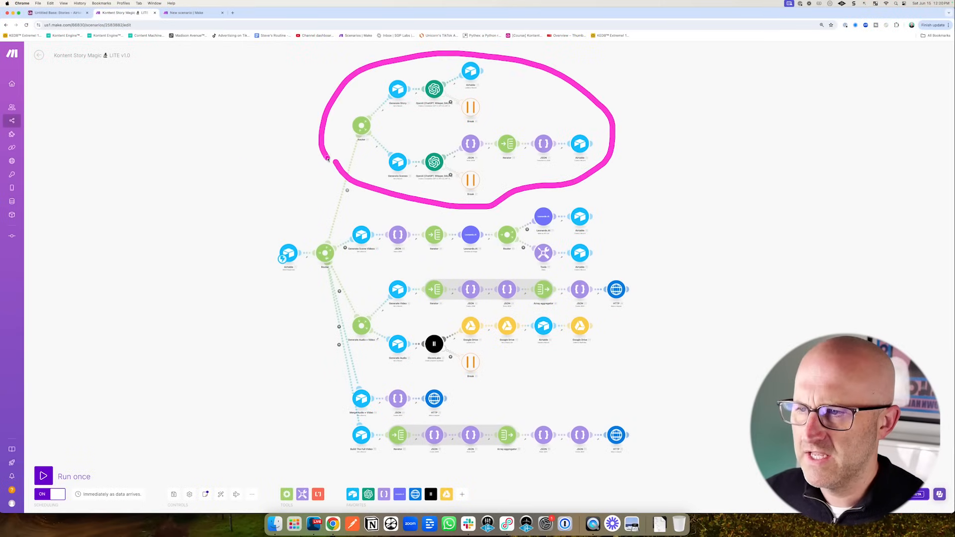
pyautogui.moveTo(390, 198); pyautogui.dragTo(340, 222)
pyautogui.moveTo(354, 259); pyautogui.dragTo(447, 265)
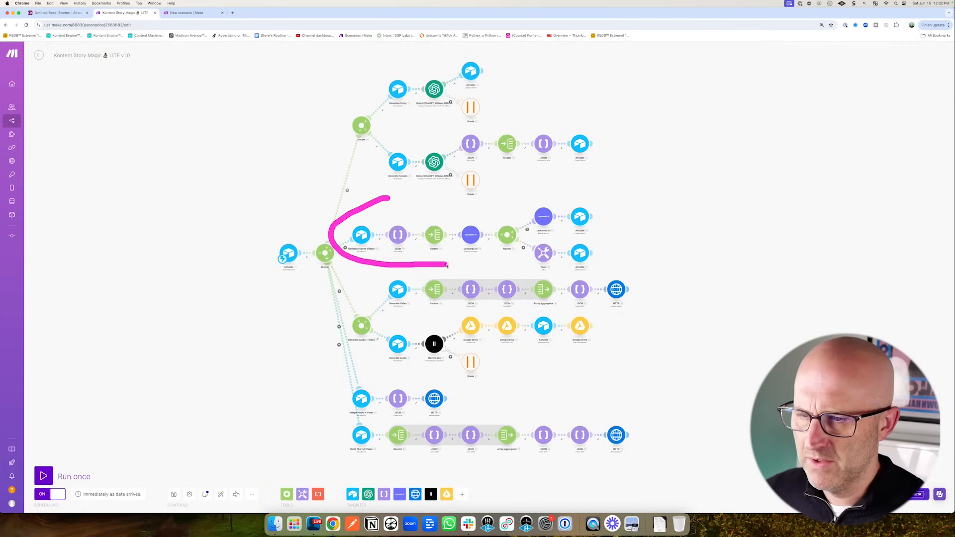
pyautogui.moveTo(588, 282)
pyautogui.mouseDown()
pyautogui.moveTo(618, 205)
pyautogui.moveTo(411, 195)
pyautogui.mouseUp()
pyautogui.moveTo(390, 268); pyautogui.dragTo(328, 304)
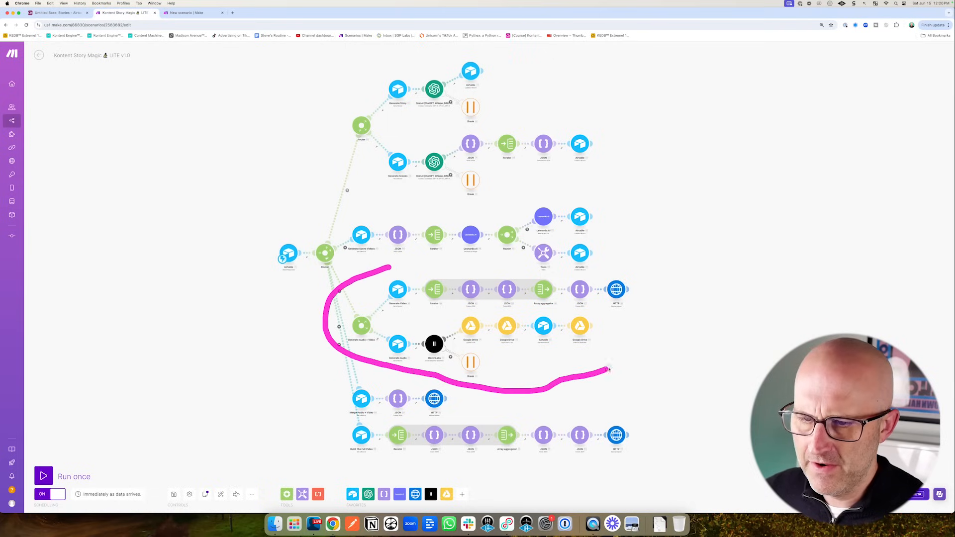
pyautogui.moveTo(657, 315); pyautogui.dragTo(619, 270)
pyautogui.moveTo(558, 276); pyautogui.dragTo(475, 268)
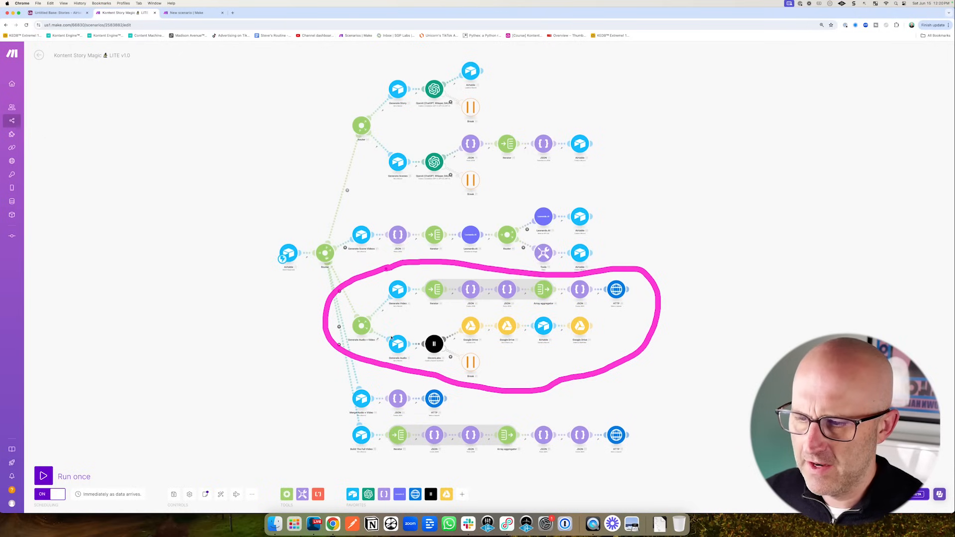
pyautogui.moveTo(408, 377); pyautogui.dragTo(345, 376)
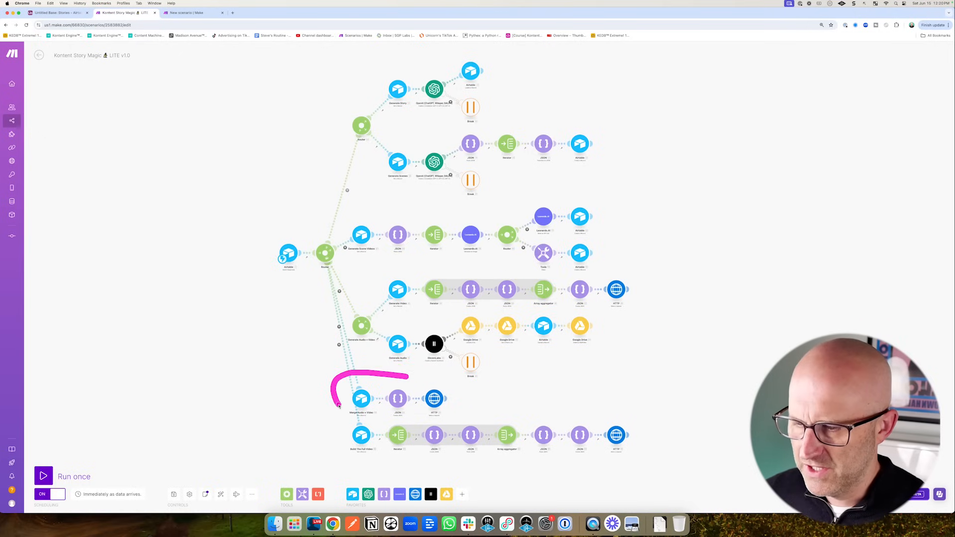
pyautogui.moveTo(381, 418)
pyautogui.mouseDown()
pyautogui.moveTo(323, 417)
pyautogui.moveTo(383, 469)
pyautogui.moveTo(625, 468)
pyautogui.moveTo(628, 405)
pyautogui.moveTo(508, 402)
pyautogui.mouseUp()
pyautogui.moveTo(234, 202); pyautogui.dragTo(295, 186)
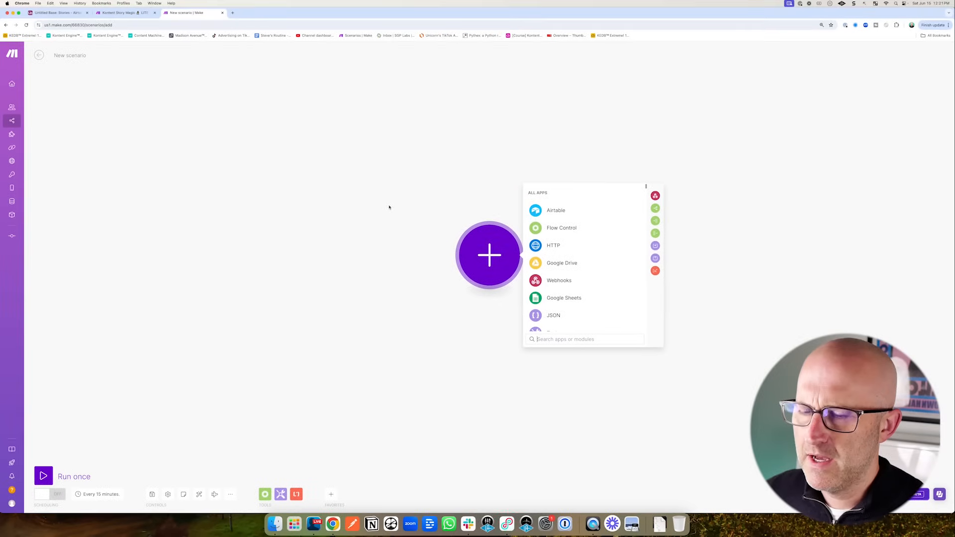
# - Name the new Make scenario 'Kontent Story Magic Demo'
pyautogui.moveTo(95, 157); pyautogui.dragTo(70, 76)
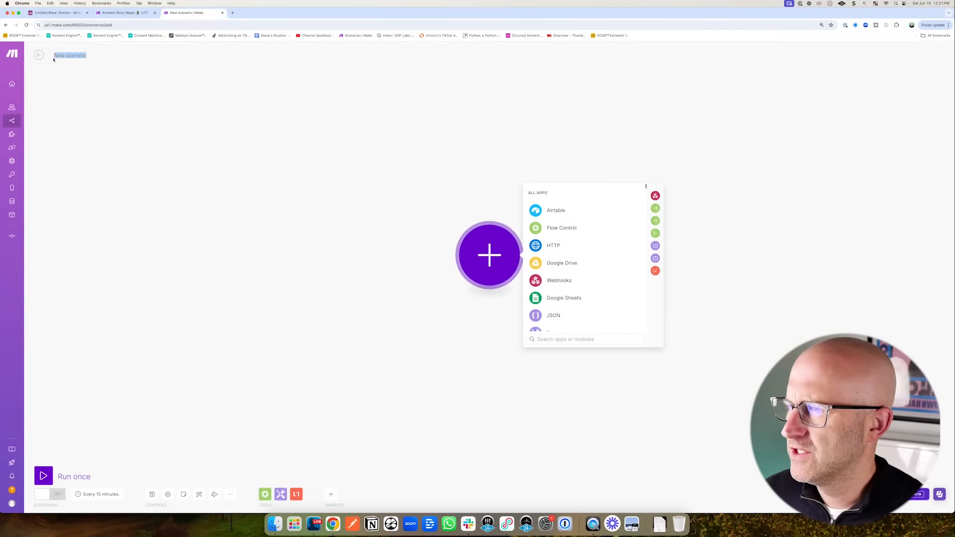
pyautogui.write('Kontent Story Ma')
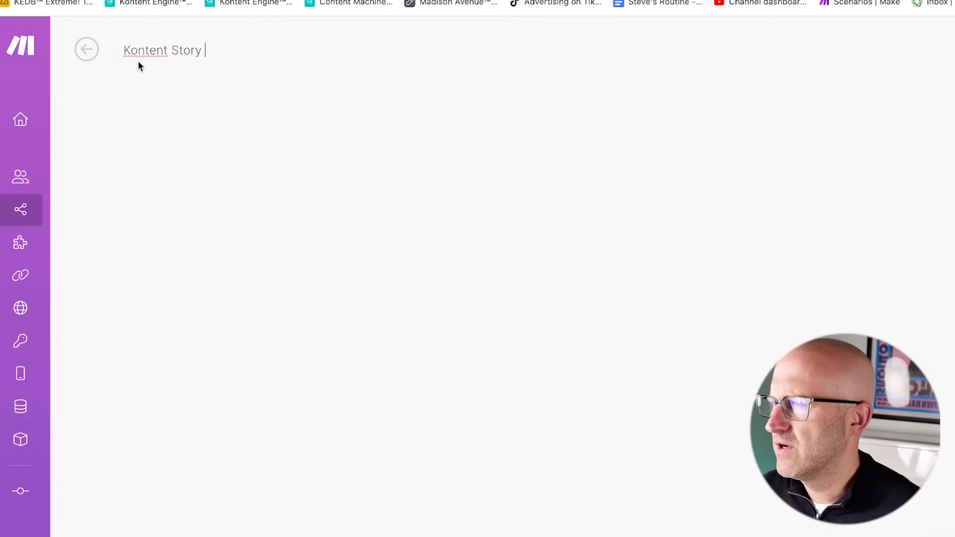
pyautogui.write('gic Demo')
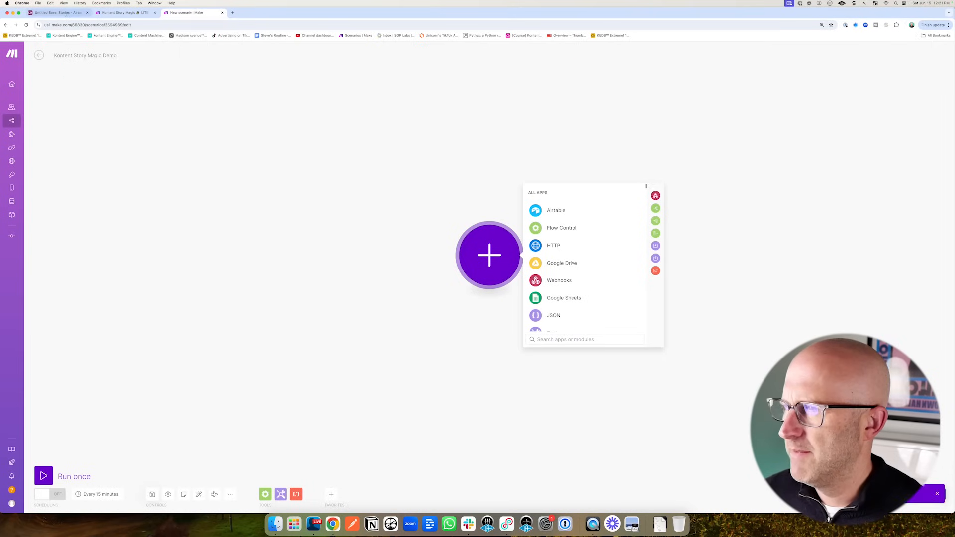
pyautogui.click(67, 12)
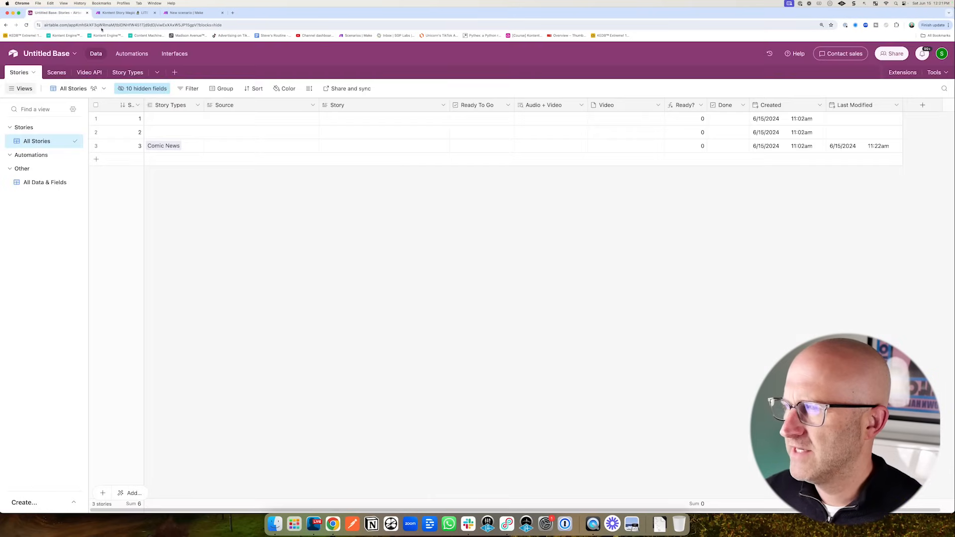
# - Start renaming the base, typing 'Kon'
pyautogui.click(51, 54)
pyautogui.write('Kontent Story Magic Demo')
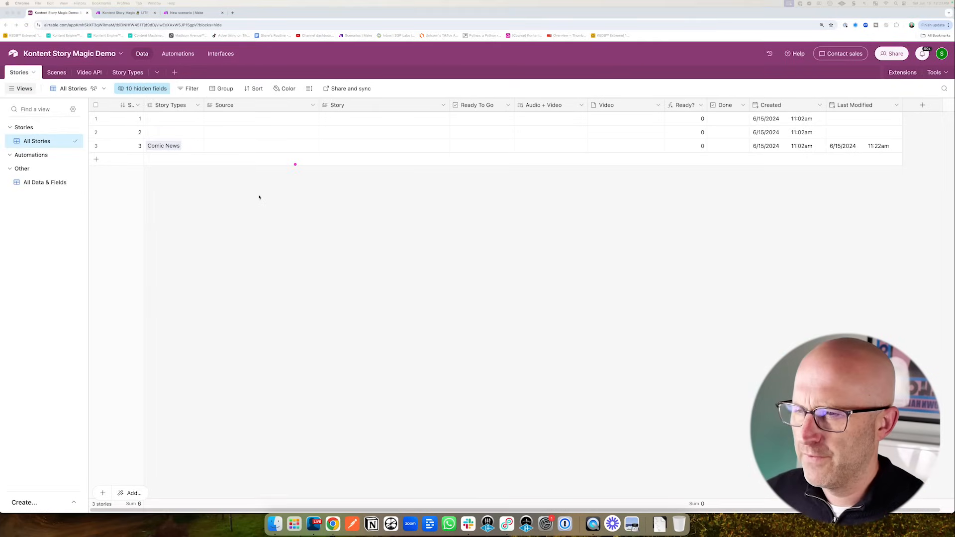
pyautogui.moveTo(260, 196); pyautogui.dragTo(323, 150)
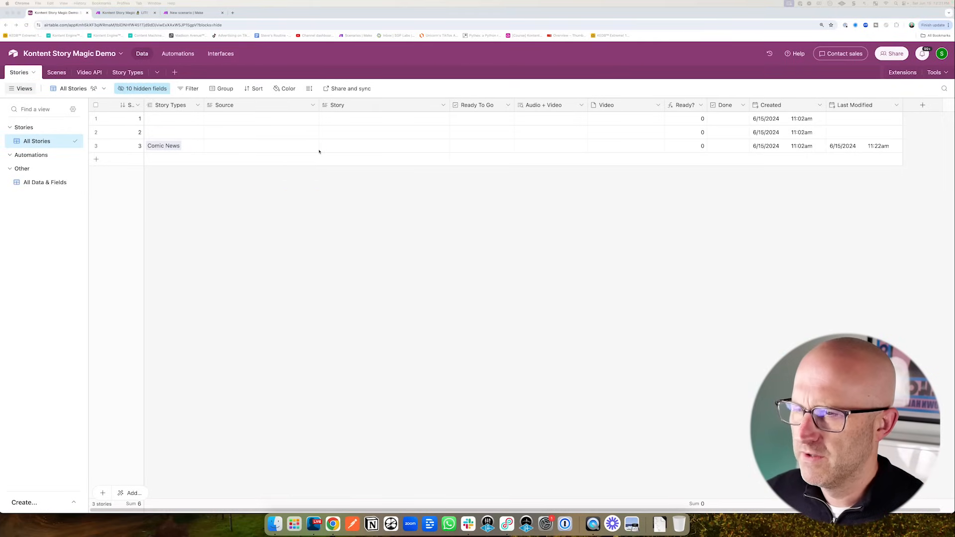
# - Delete the empty record from the Scenes table
pyautogui.click(56, 73)
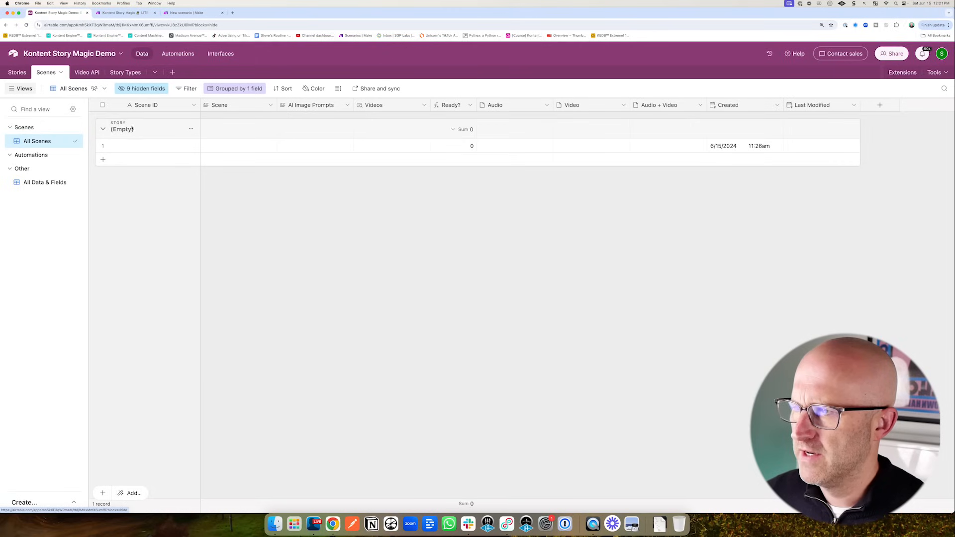
pyautogui.moveTo(321, 230)
pyautogui.mouseDown()
pyautogui.moveTo(252, 184)
pyautogui.moveTo(189, 220)
pyautogui.mouseUp()
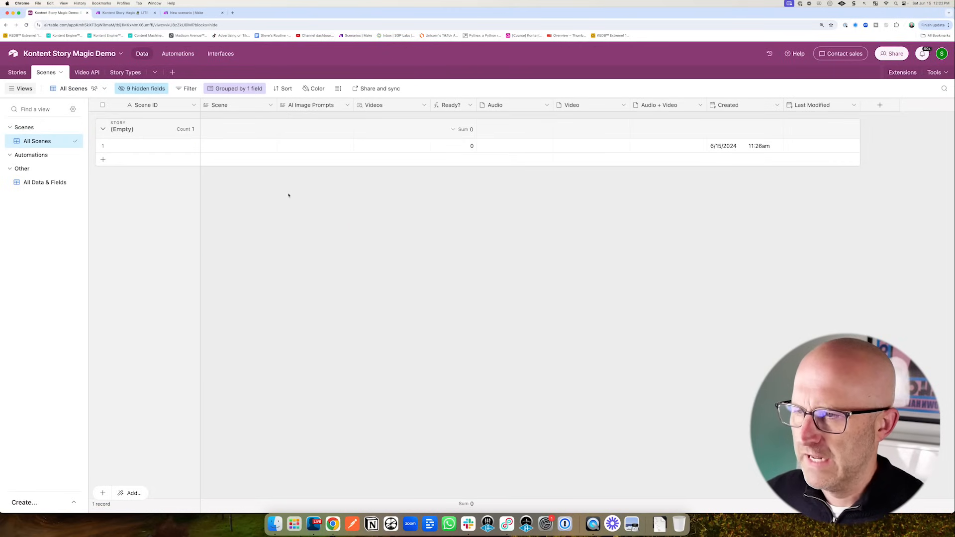
pyautogui.moveTo(279, 238)
pyautogui.mouseDown()
pyautogui.moveTo(287, 152)
pyautogui.moveTo(341, 152)
pyautogui.mouseUp()
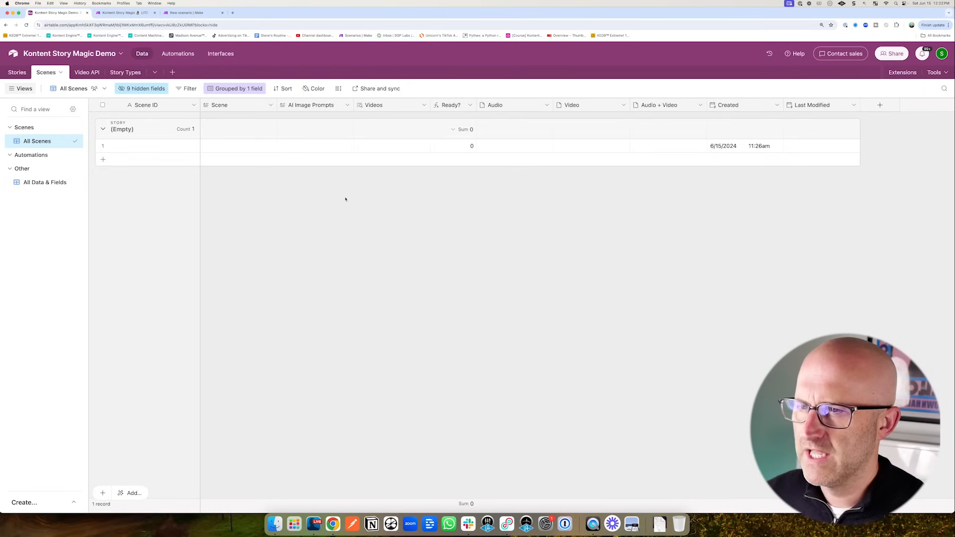
pyautogui.moveTo(342, 222); pyautogui.dragTo(368, 158)
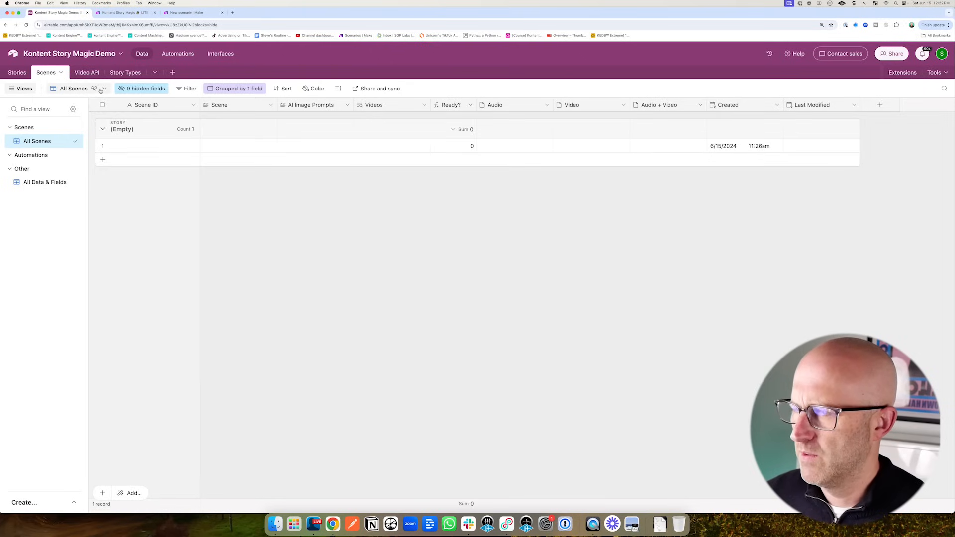
pyautogui.moveTo(271, 236); pyautogui.dragTo(232, 155)
pyautogui.rightClick(235, 148)
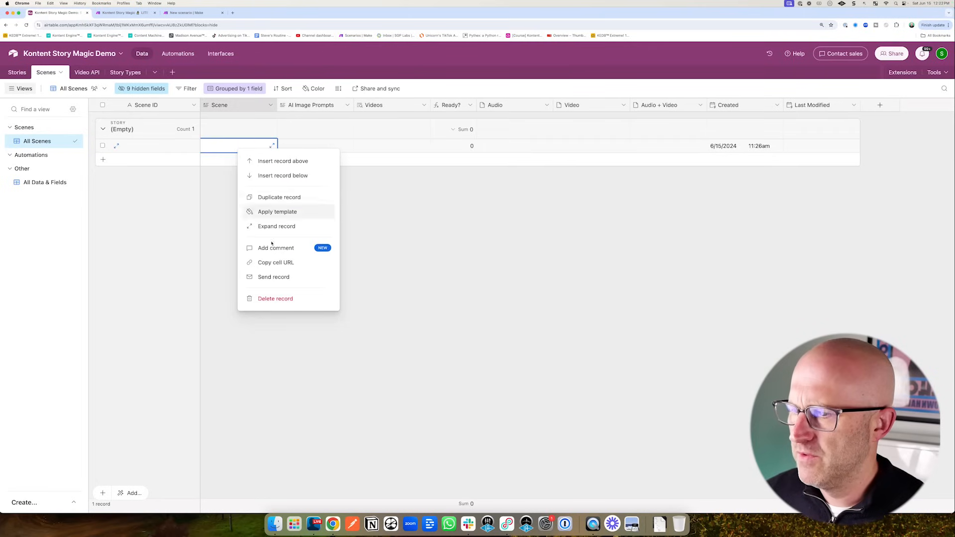
pyautogui.click(281, 299)
# - Show the Stories table and bring up the actions menu for its two blank stories
pyautogui.moveTo(88, 174); pyautogui.dragTo(36, 98)
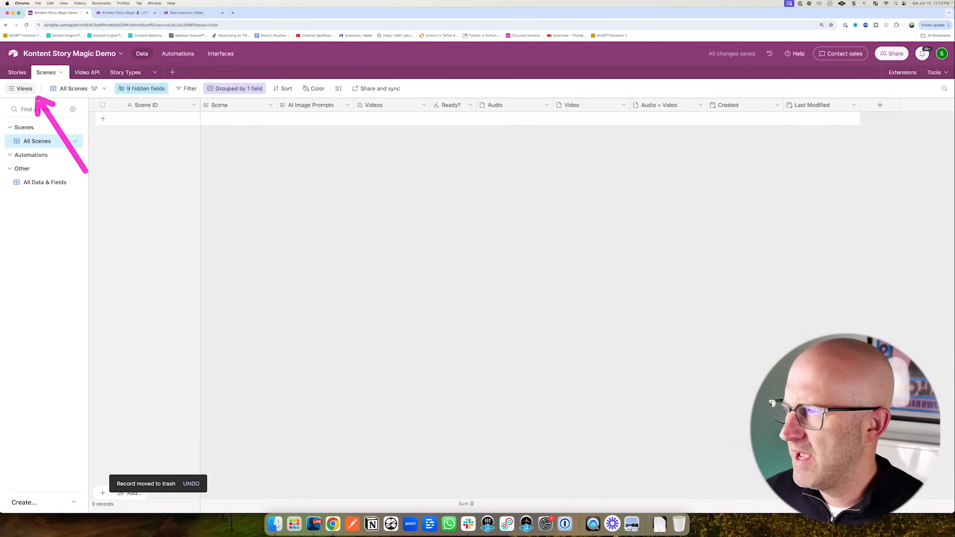
pyautogui.click(17, 72)
pyautogui.moveTo(256, 175); pyautogui.dragTo(171, 130)
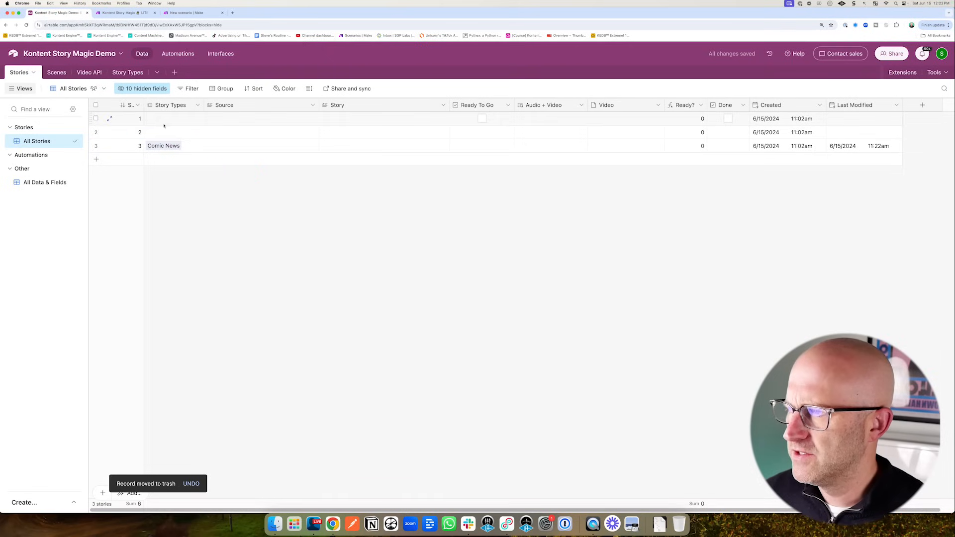
pyautogui.rightClick(171, 131)
# - Delete the two blank stories, leaving only the Comic News story
pyautogui.click(205, 273)
pyautogui.moveTo(198, 235); pyautogui.dragTo(222, 123)
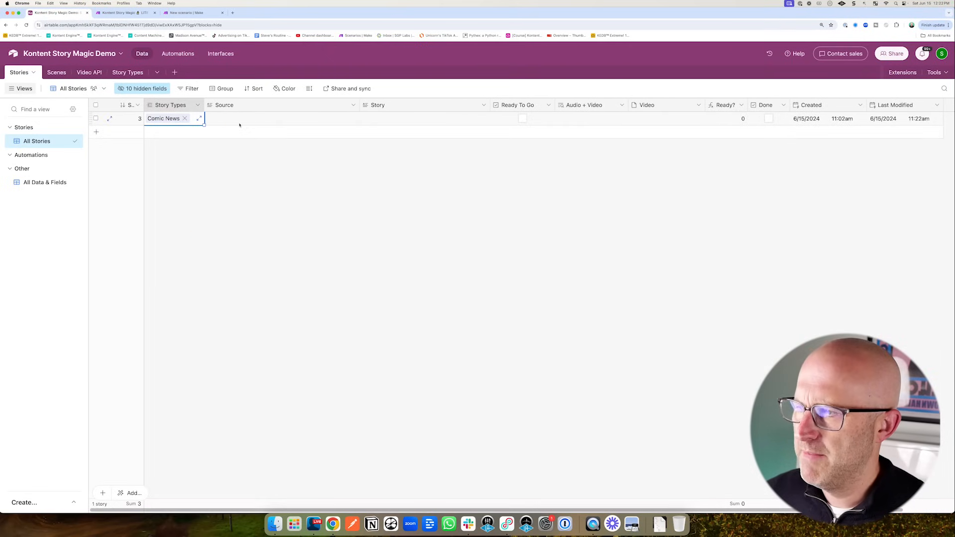
pyautogui.moveTo(213, 267)
pyautogui.mouseDown()
pyautogui.moveTo(228, 220)
pyautogui.moveTo(208, 149)
pyautogui.moveTo(230, 142)
pyautogui.mouseUp()
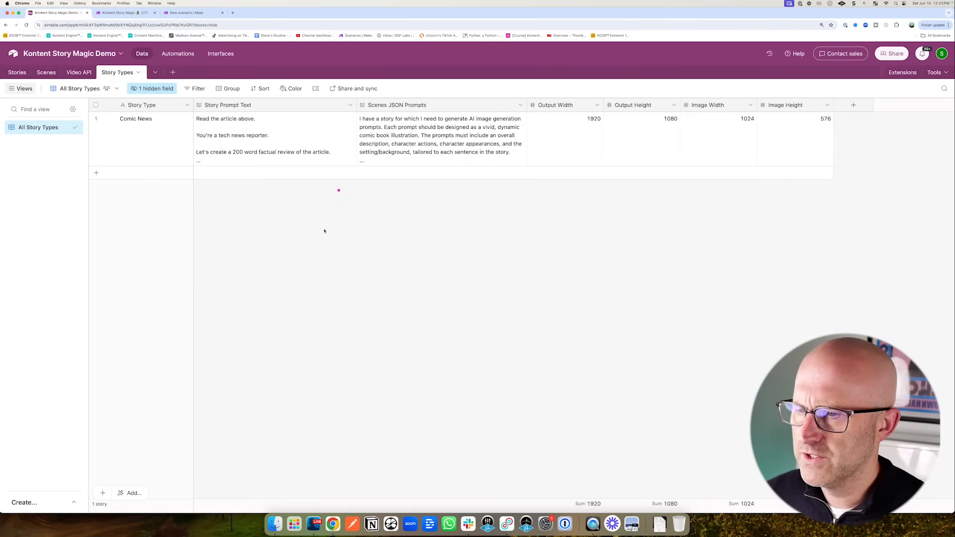
pyautogui.moveTo(327, 232)
pyautogui.mouseDown()
pyautogui.moveTo(371, 141)
pyautogui.moveTo(407, 145)
pyautogui.mouseUp()
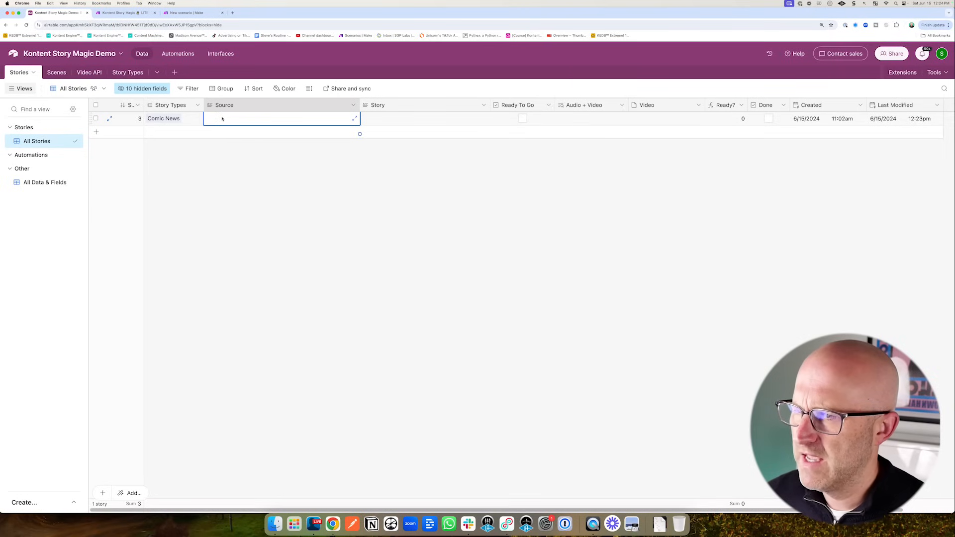
# - Paste the news article into the Comic News story's Source field
pyautogui.click(222, 117)
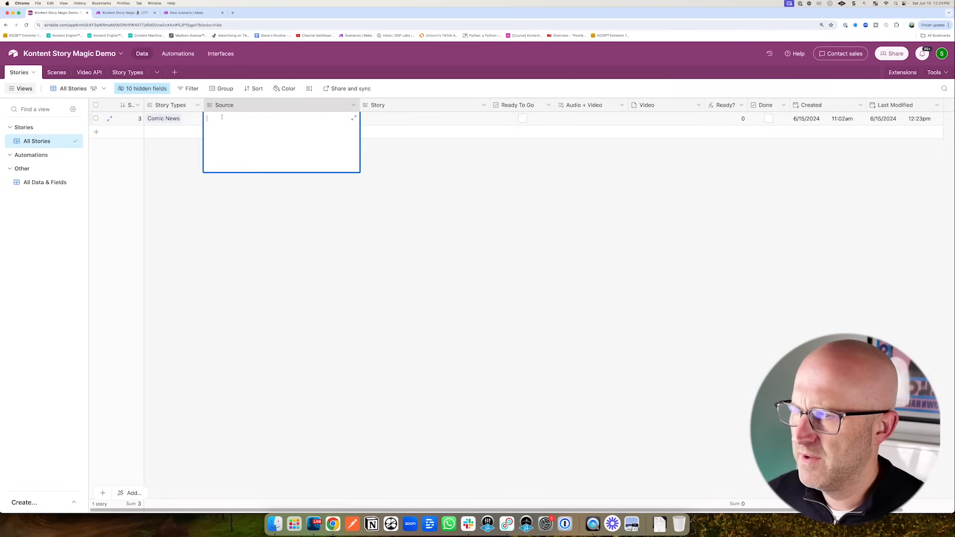
pyautogui.press('super+v')
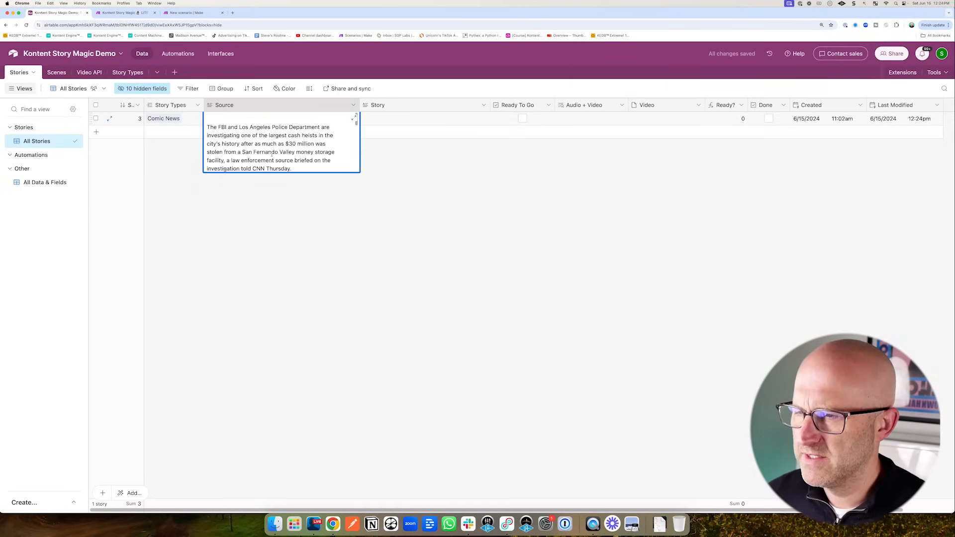
pyautogui.click(283, 206)
# - Set the row height to Extra Tall so the full Source text shows
pyautogui.moveTo(378, 188); pyautogui.dragTo(320, 96)
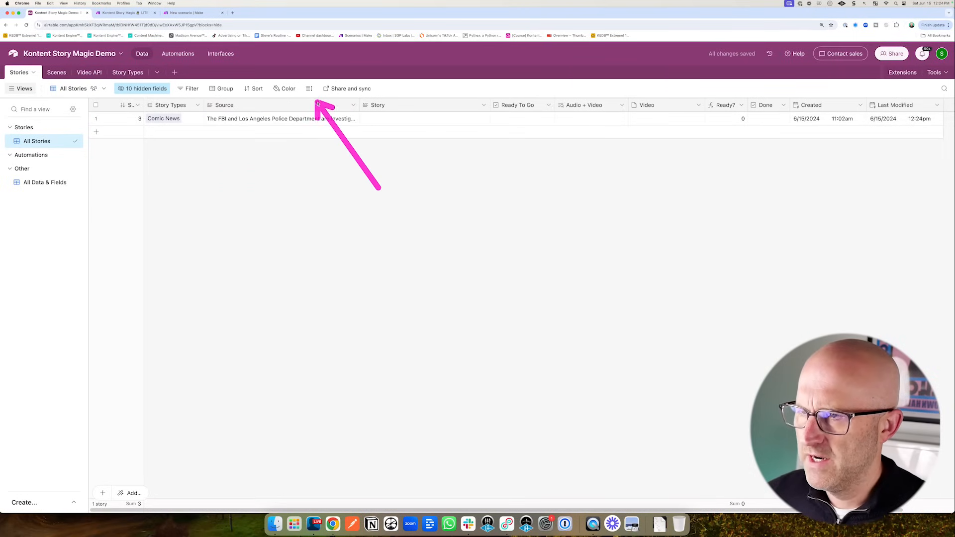
pyautogui.click(309, 88)
pyautogui.moveTo(249, 205); pyautogui.dragTo(300, 171)
pyautogui.click(322, 158)
pyautogui.moveTo(145, 223)
pyautogui.mouseDown()
pyautogui.moveTo(60, 185)
pyautogui.moveTo(54, 168)
pyautogui.mouseUp()
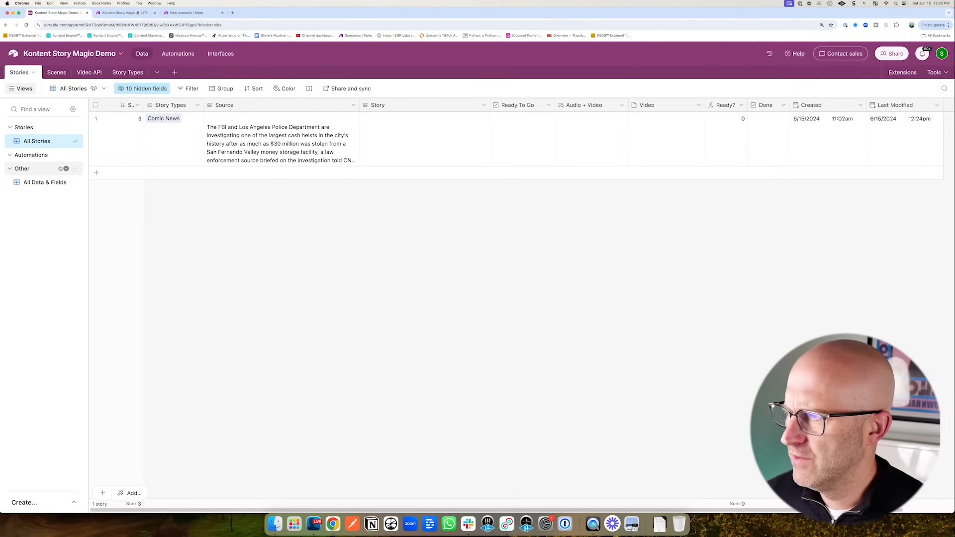
pyautogui.click(186, 13)
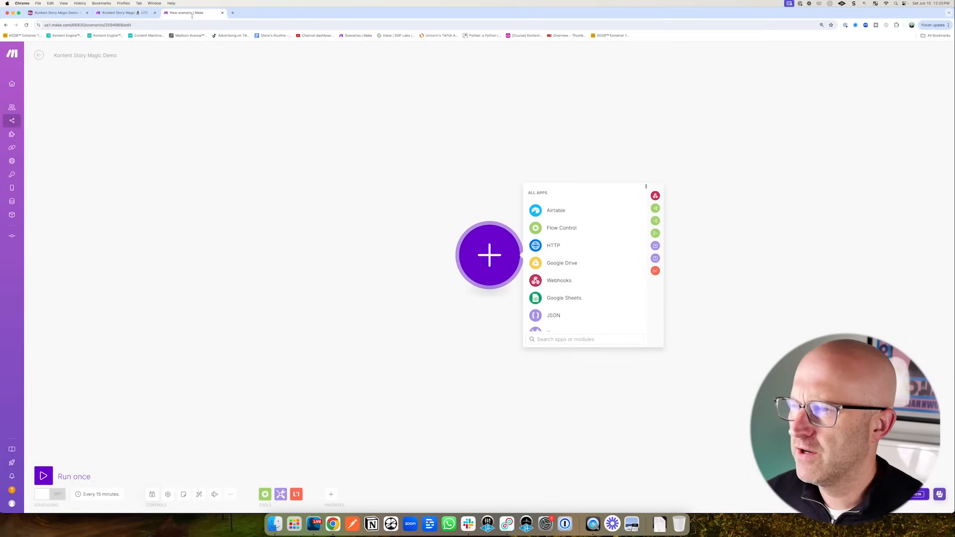
# - Add an Airtable Watch Responses trigger as the scenario's first module
pyautogui.moveTo(354, 289); pyautogui.dragTo(433, 267)
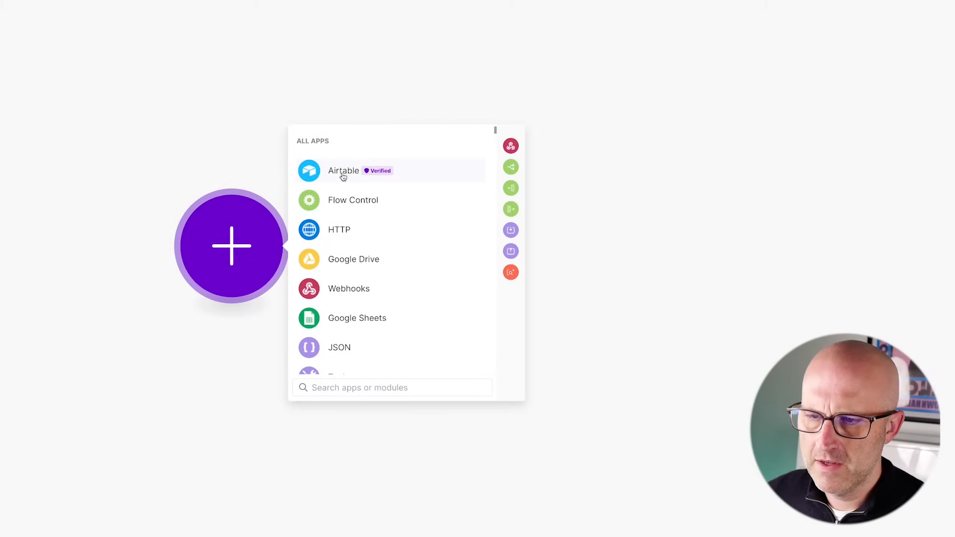
pyautogui.click(343, 177)
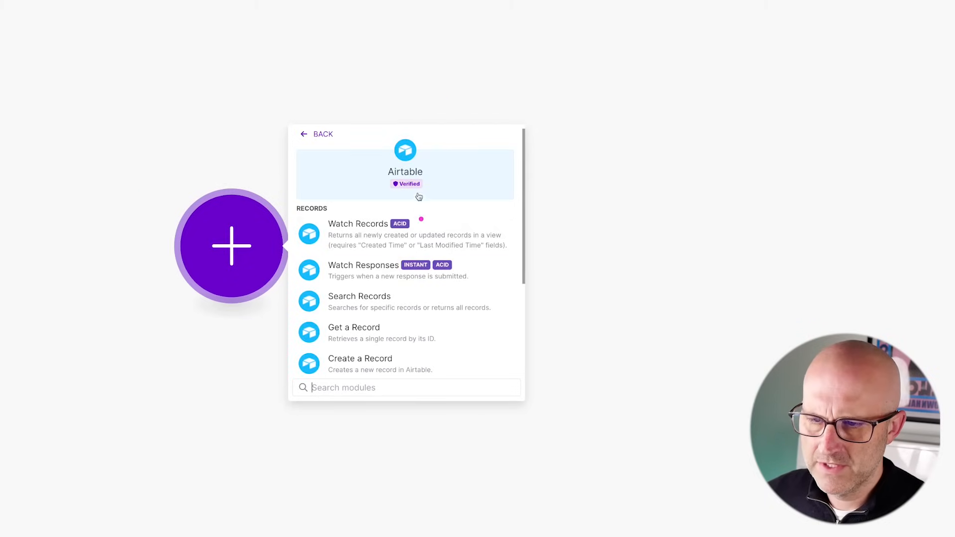
pyautogui.moveTo(419, 197); pyautogui.dragTo(381, 251)
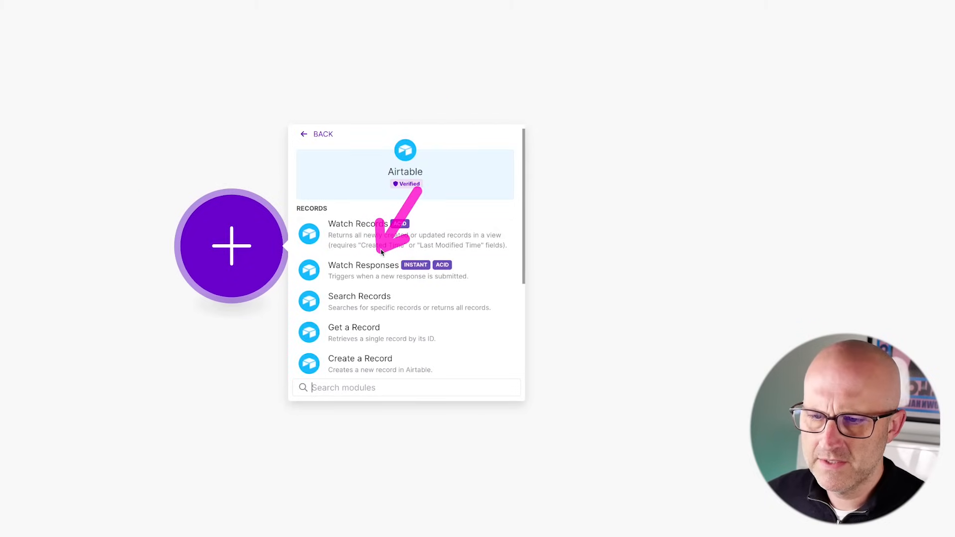
pyautogui.click(367, 271)
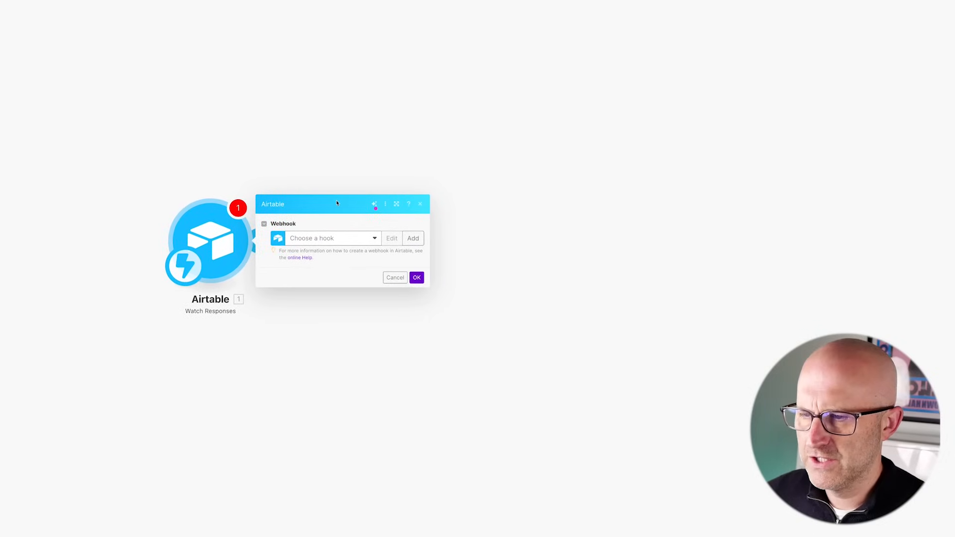
pyautogui.moveTo(338, 181); pyautogui.dragTo(305, 214)
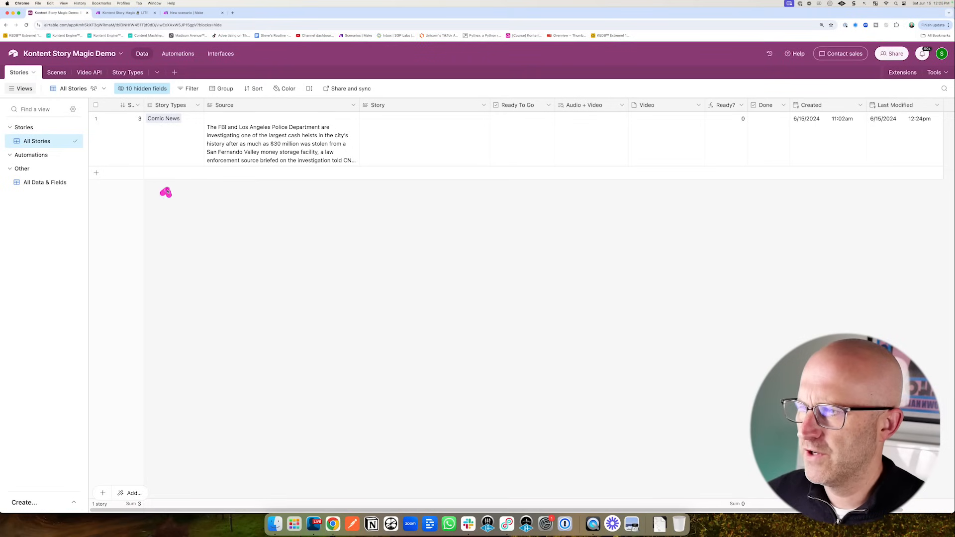
pyautogui.moveTo(164, 191); pyautogui.dragTo(213, 133)
pyautogui.click(128, 13)
# - Create a webhook named My Airtable webhook and confirm the module settings
pyautogui.moveTo(224, 166)
pyautogui.mouseDown()
pyautogui.moveTo(331, 188)
pyautogui.moveTo(426, 128)
pyautogui.moveTo(459, 132)
pyautogui.mouseUp()
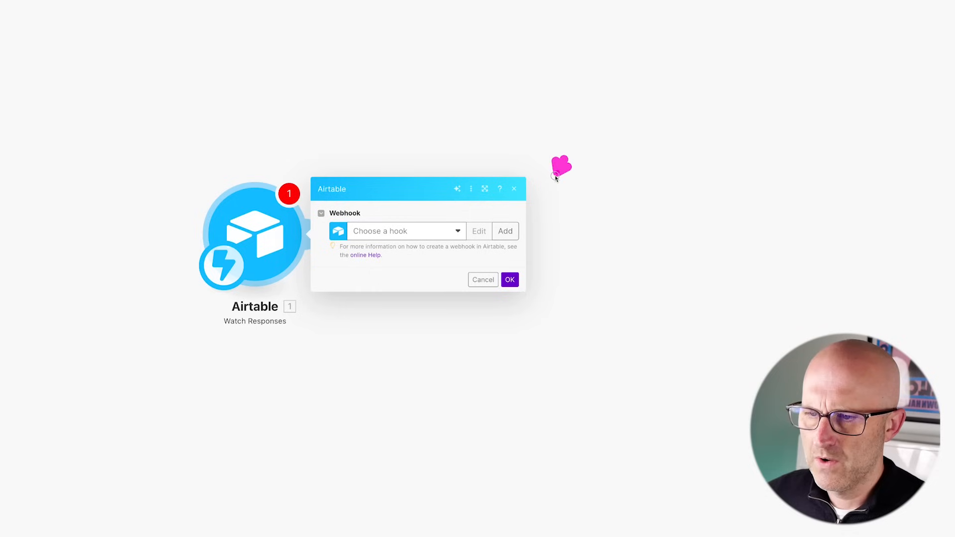
pyautogui.click(506, 231)
pyautogui.moveTo(754, 215); pyautogui.dragTo(730, 257)
pyautogui.click(725, 281)
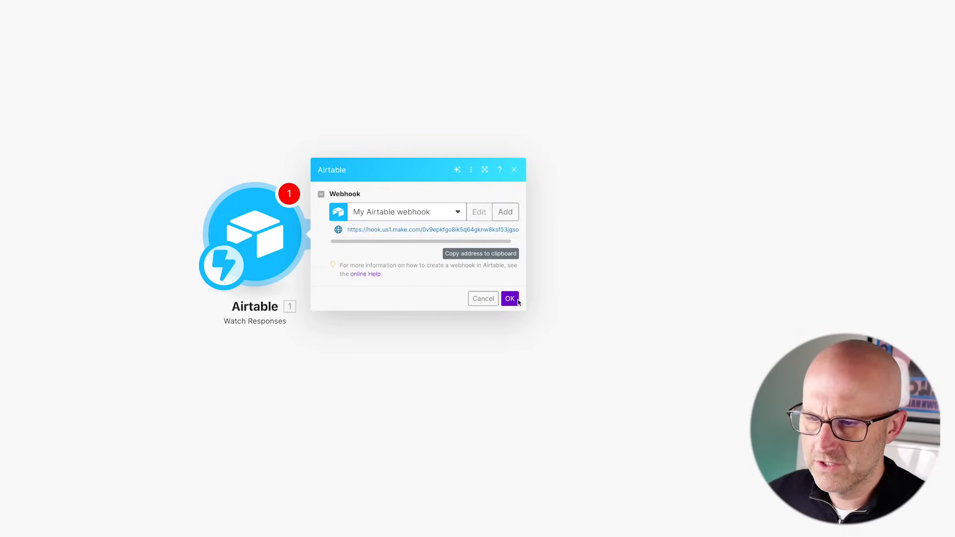
pyautogui.click(511, 299)
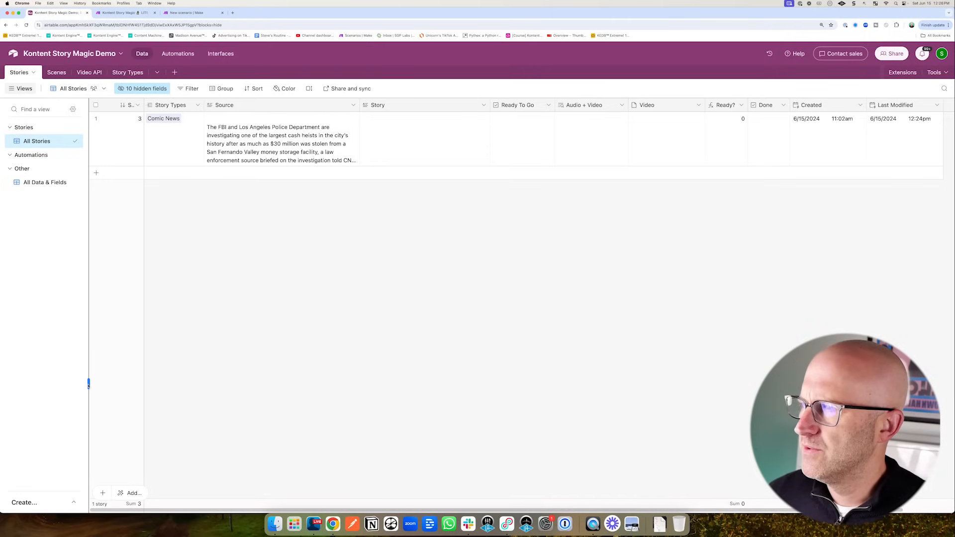
# - Create a grid view named Generate Story and move it into the Automations section
pyautogui.click(74, 505)
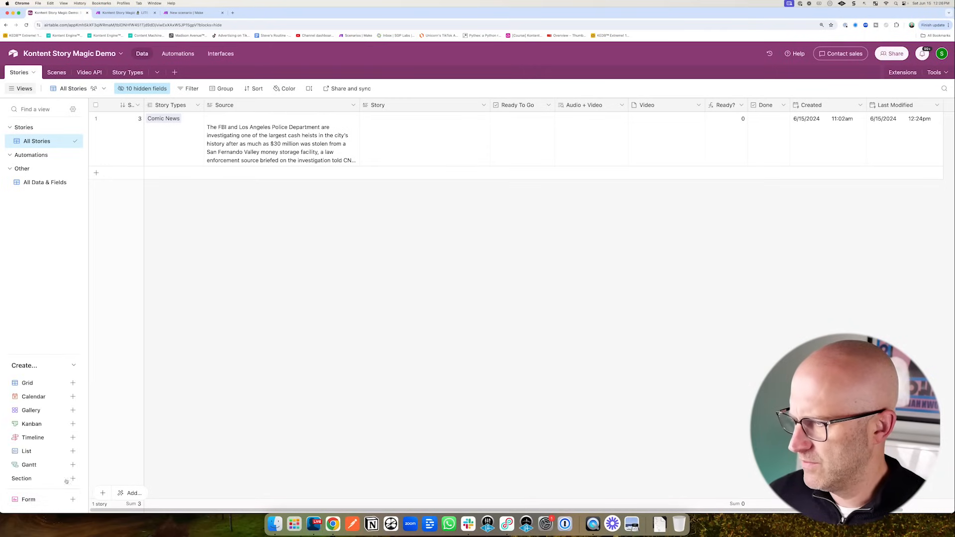
pyautogui.click(73, 383)
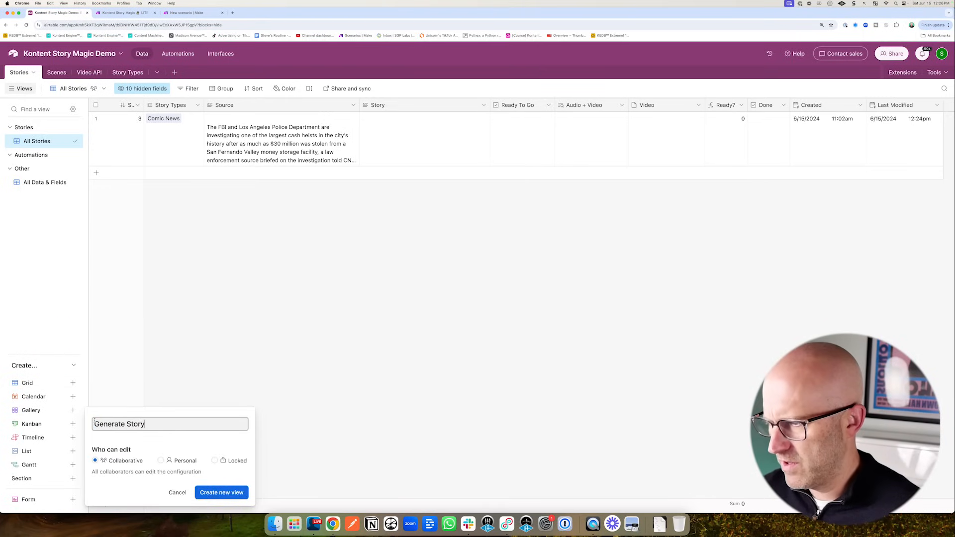
pyautogui.click(222, 492)
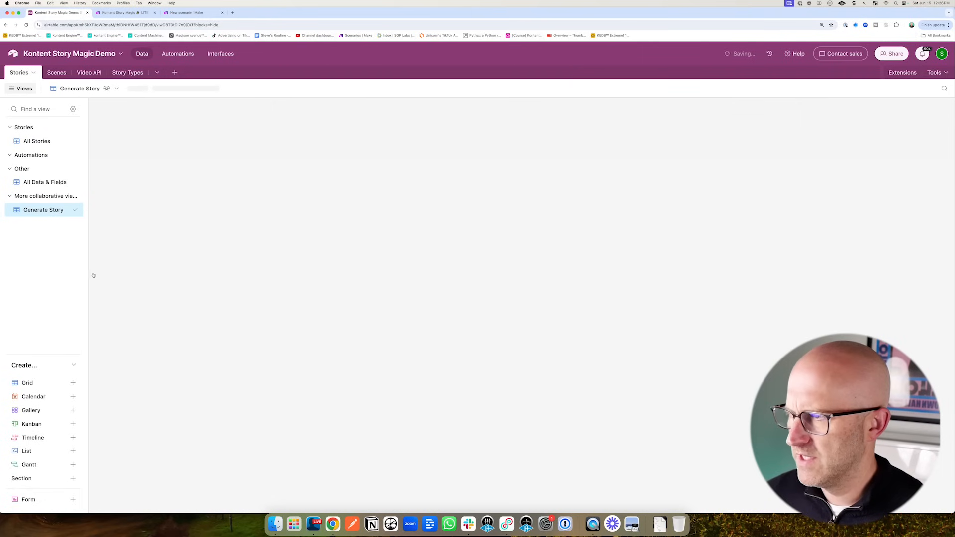
pyautogui.moveTo(74, 209); pyautogui.dragTo(94, 143)
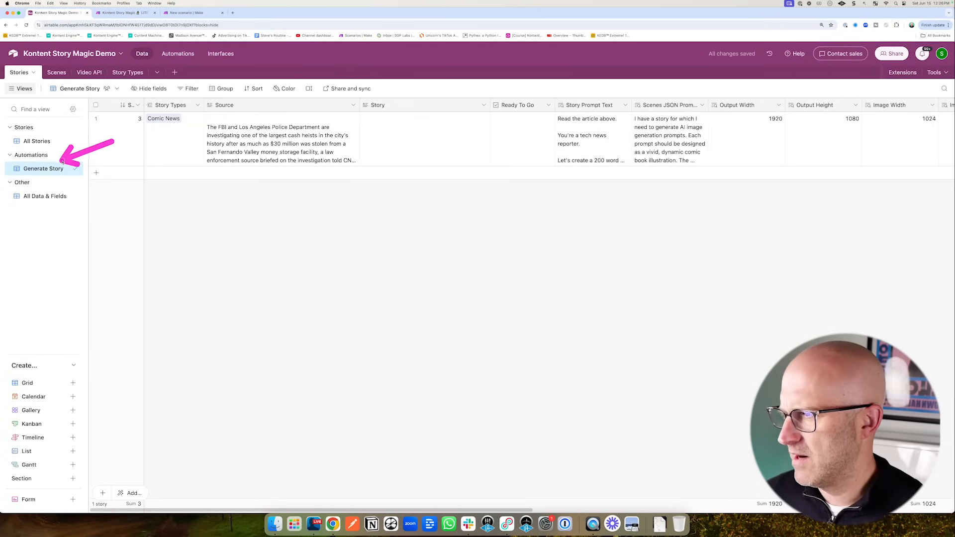
pyautogui.click(191, 89)
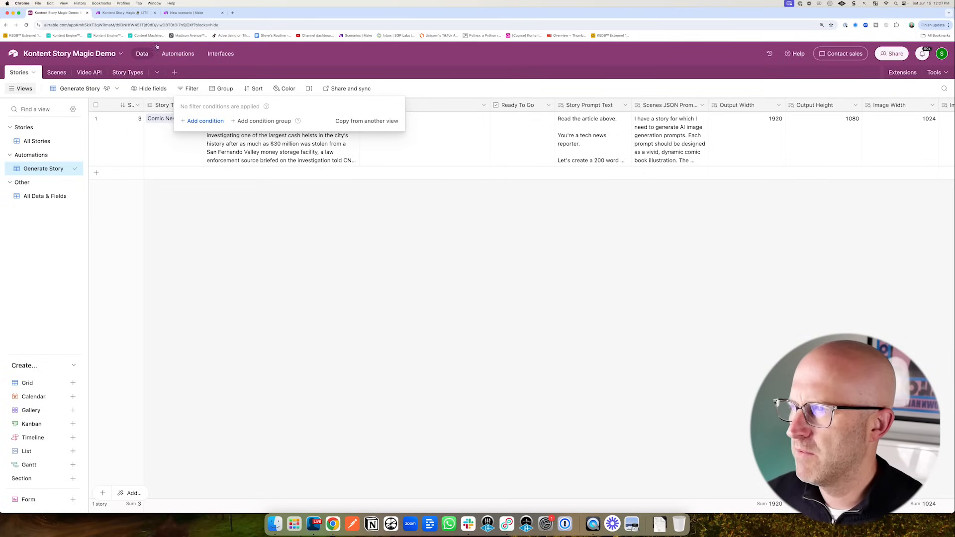
# - Add a filter condition: Source is not empty
pyautogui.click(191, 15)
pyautogui.click(67, 14)
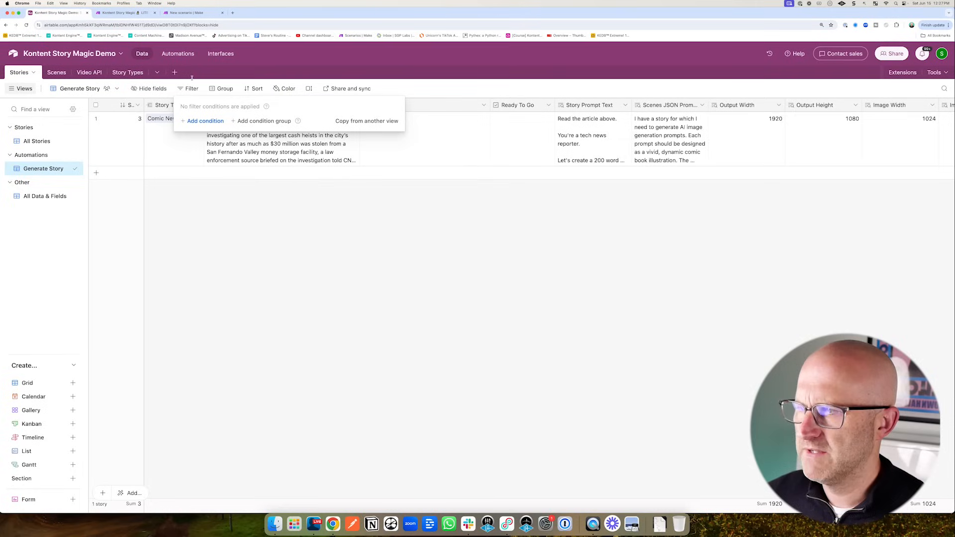
pyautogui.click(205, 121)
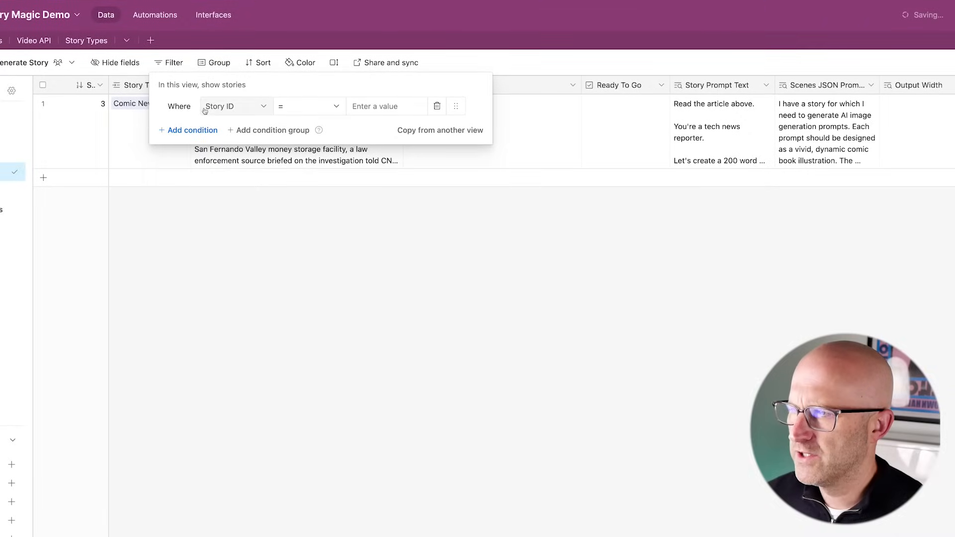
pyautogui.click(241, 124)
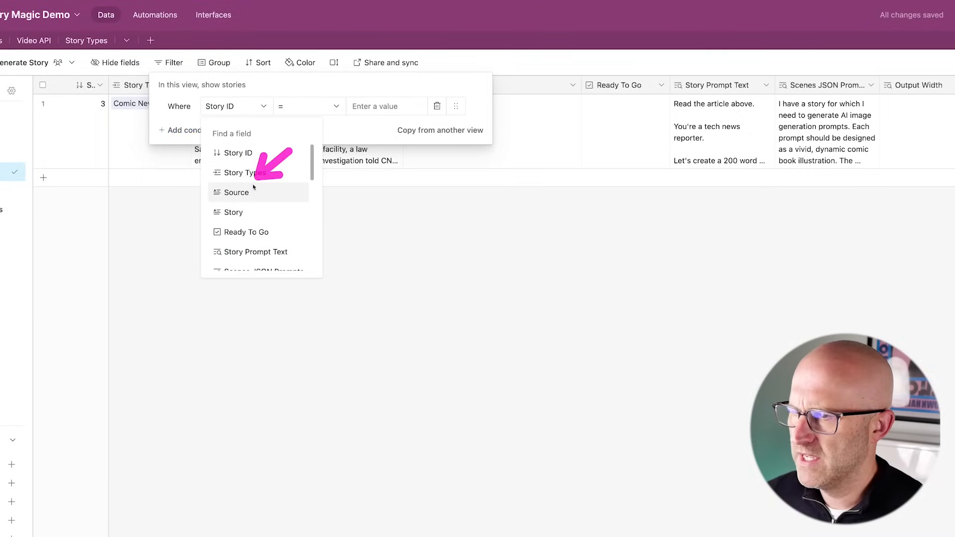
pyautogui.click(236, 192)
pyautogui.click(309, 109)
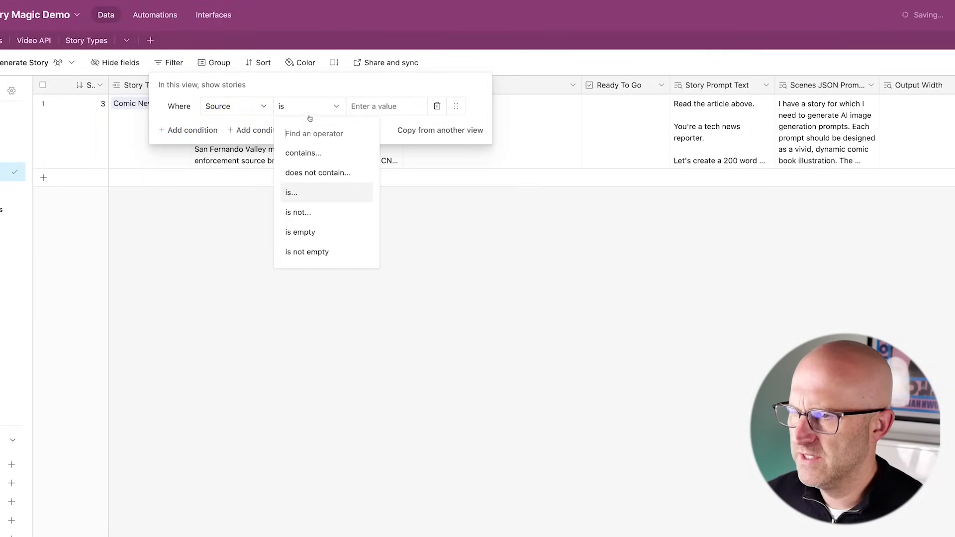
pyautogui.click(330, 252)
# - Add a second condition requiring Story to be empty, then check the results
pyautogui.click(179, 131)
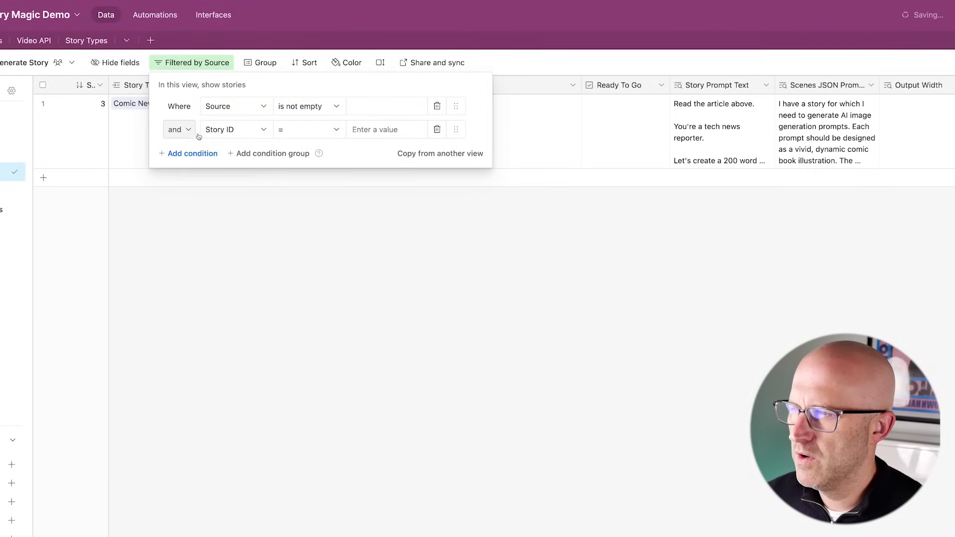
pyautogui.click(232, 130)
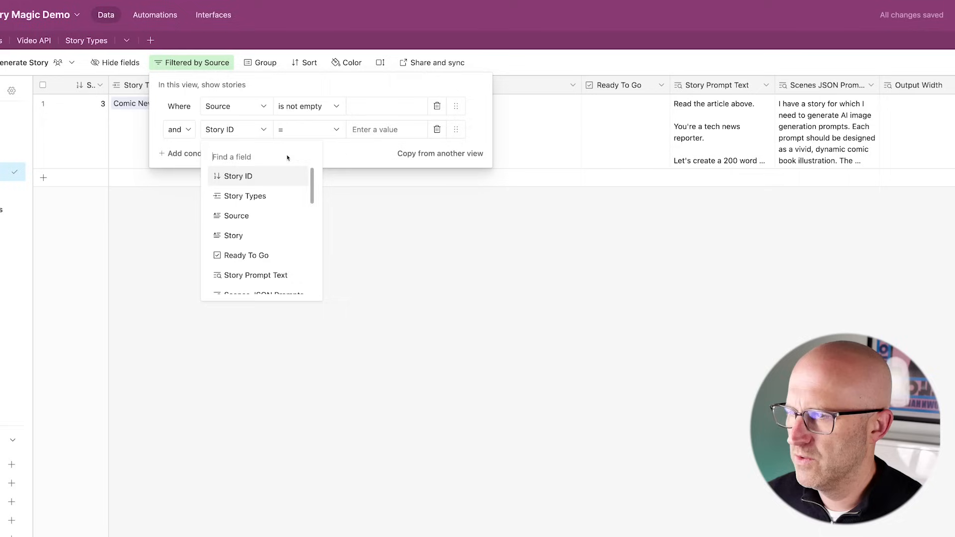
pyautogui.click(234, 237)
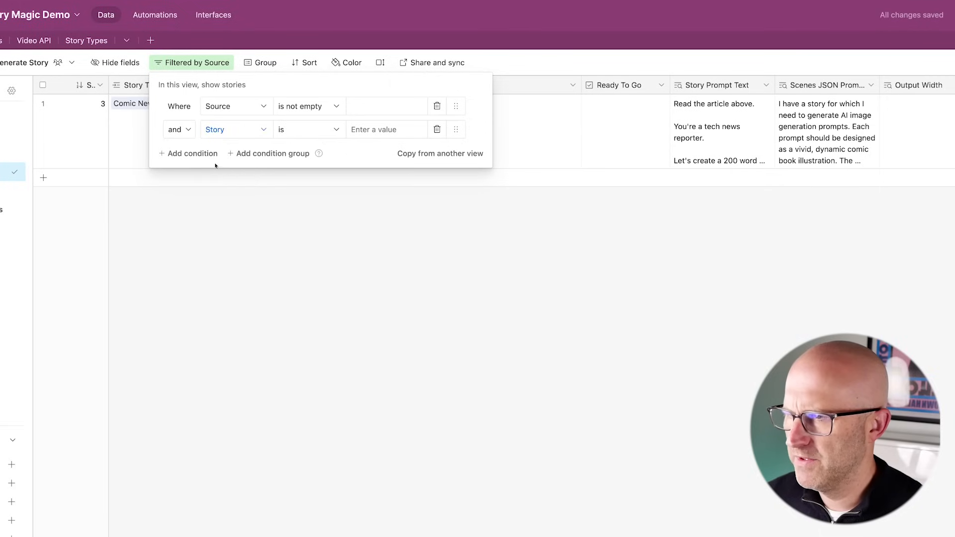
pyautogui.click(304, 130)
pyautogui.click(301, 254)
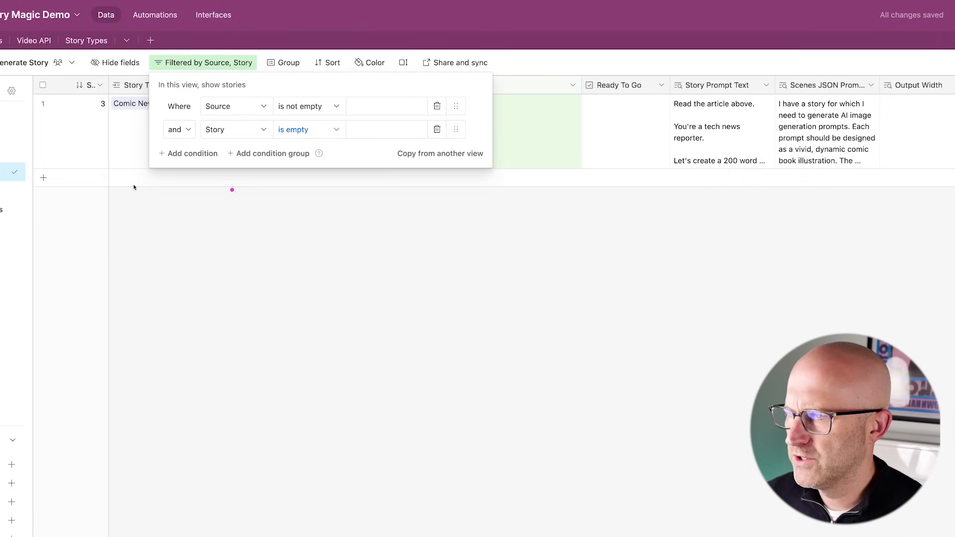
pyautogui.click(109, 161)
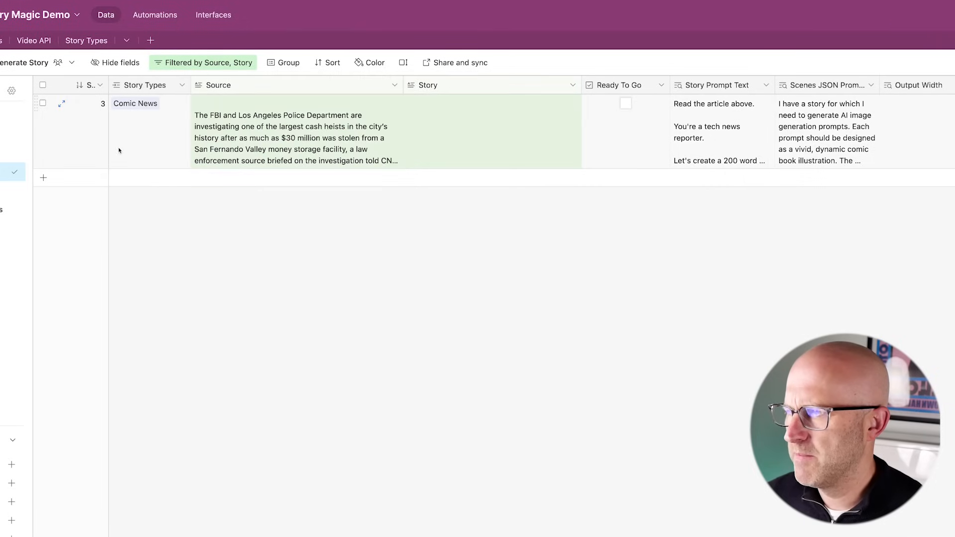
pyautogui.click(198, 63)
pyautogui.click(682, 239)
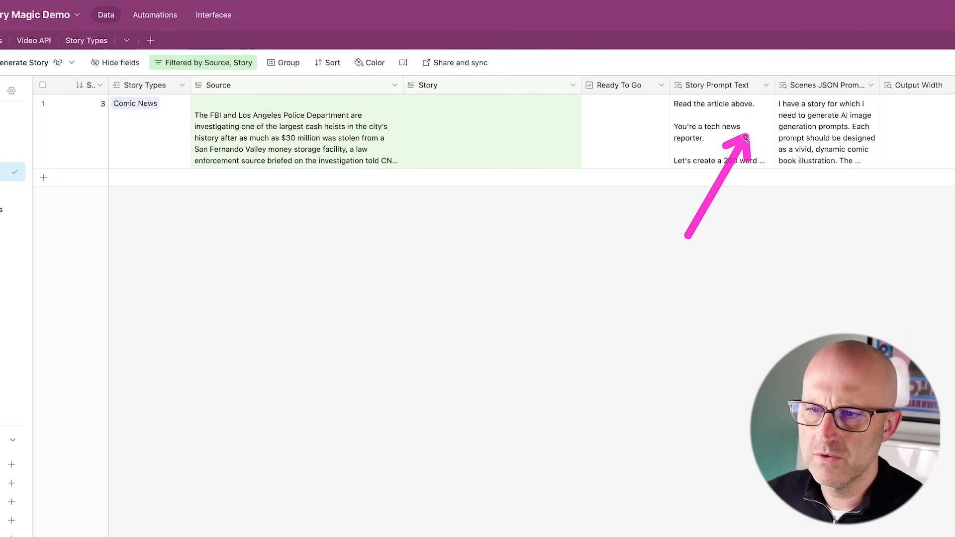
# - Add a third condition requiring Story Types to be not empty
pyautogui.click(86, 41)
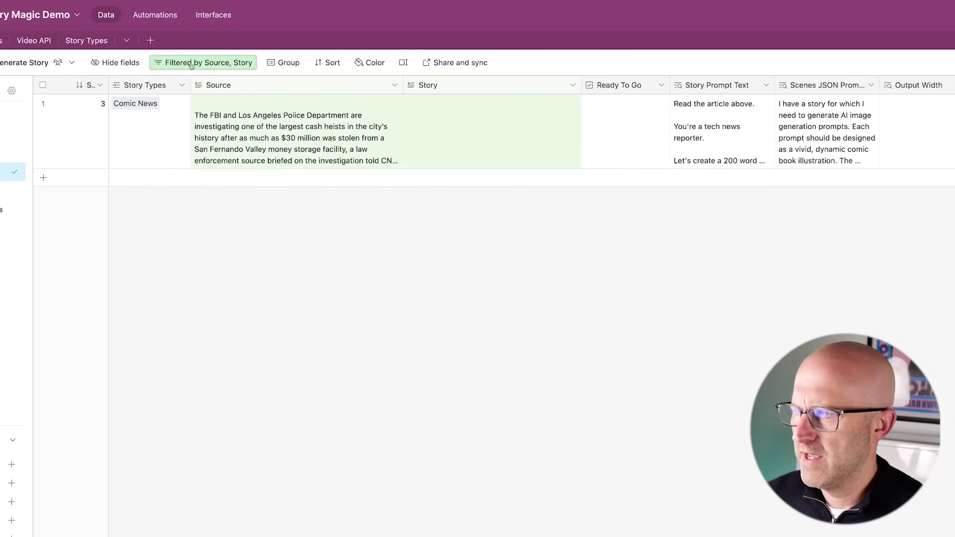
pyautogui.click(204, 62)
pyautogui.click(195, 155)
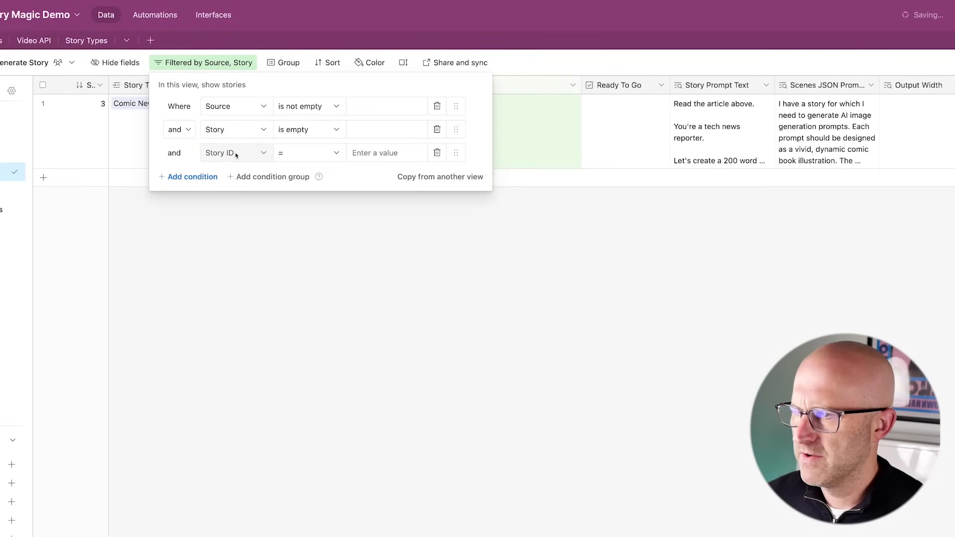
pyautogui.click(229, 153)
pyautogui.click(253, 220)
pyautogui.click(301, 153)
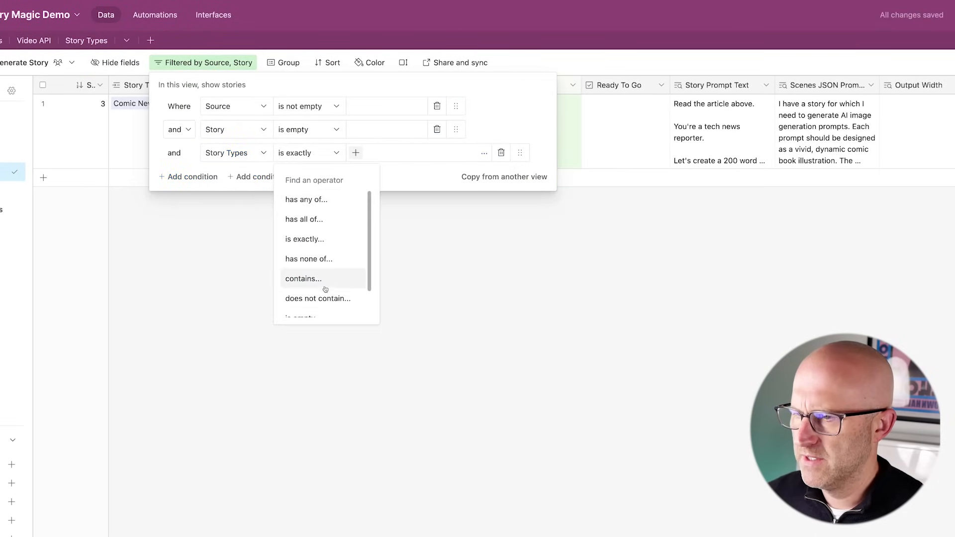
pyautogui.scroll(-2, 308, 279)
pyautogui.click(313, 308)
# - Add a Ready To Go is checked condition, then switch to All Stories
pyautogui.click(180, 178)
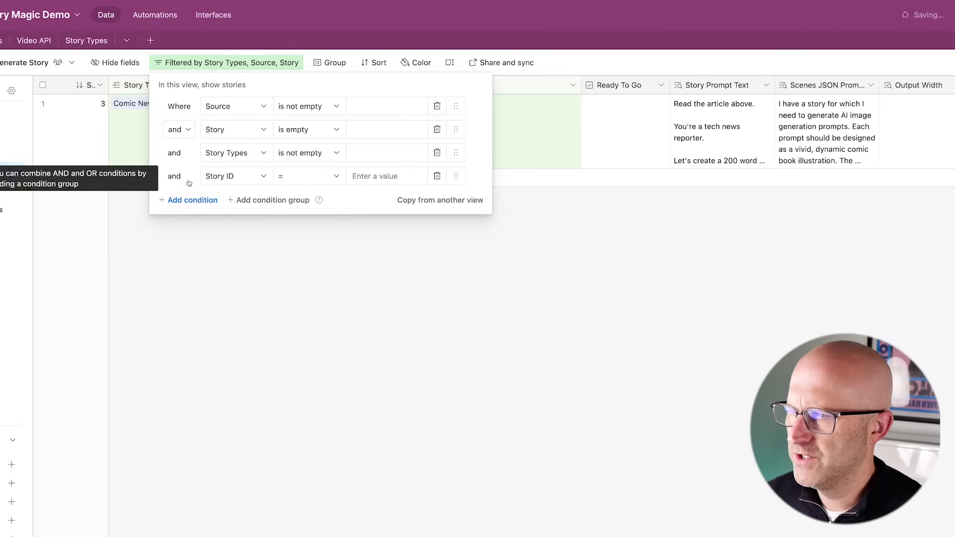
pyautogui.click(234, 176)
pyautogui.click(254, 297)
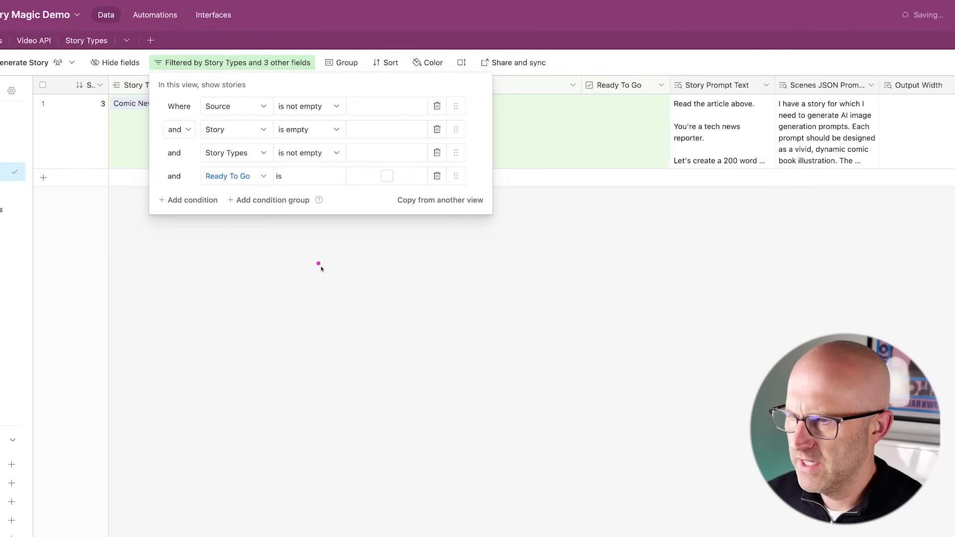
pyautogui.click(387, 177)
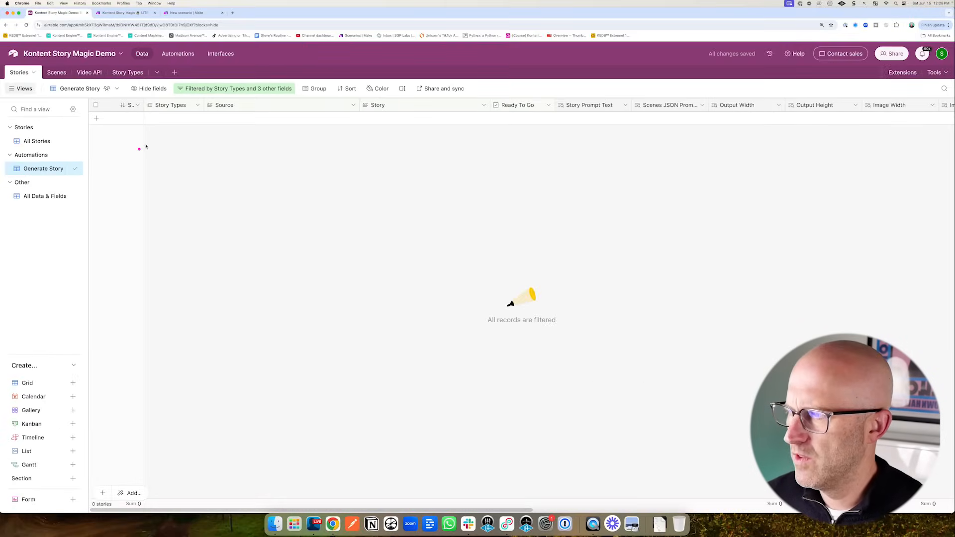
pyautogui.click(37, 140)
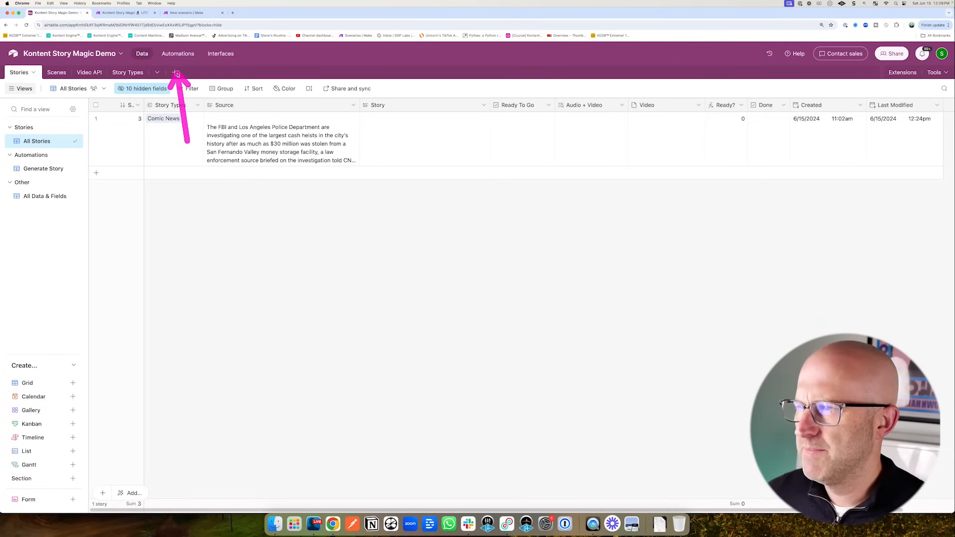
# - Create an automation named Generate Story with a 'When record enters view' trigger
pyautogui.click(178, 55)
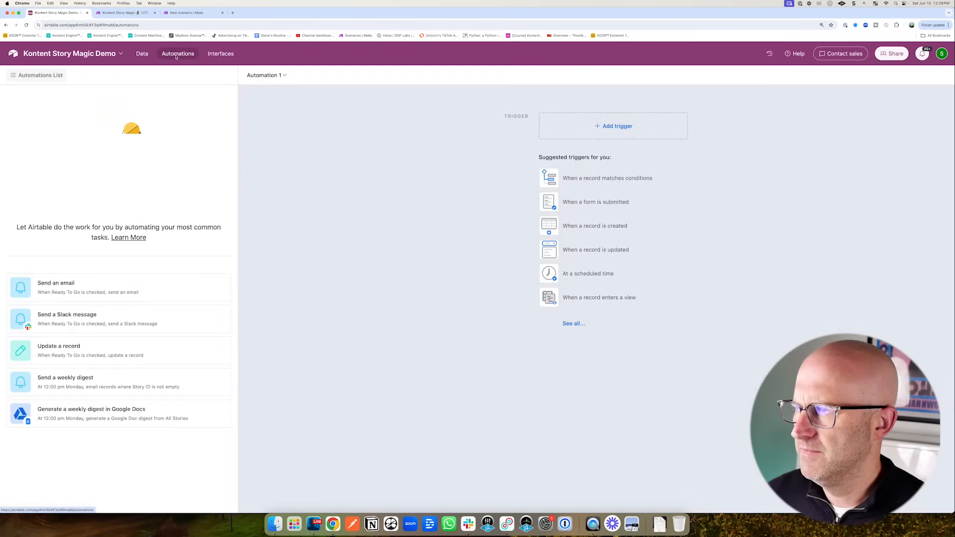
pyautogui.click(612, 128)
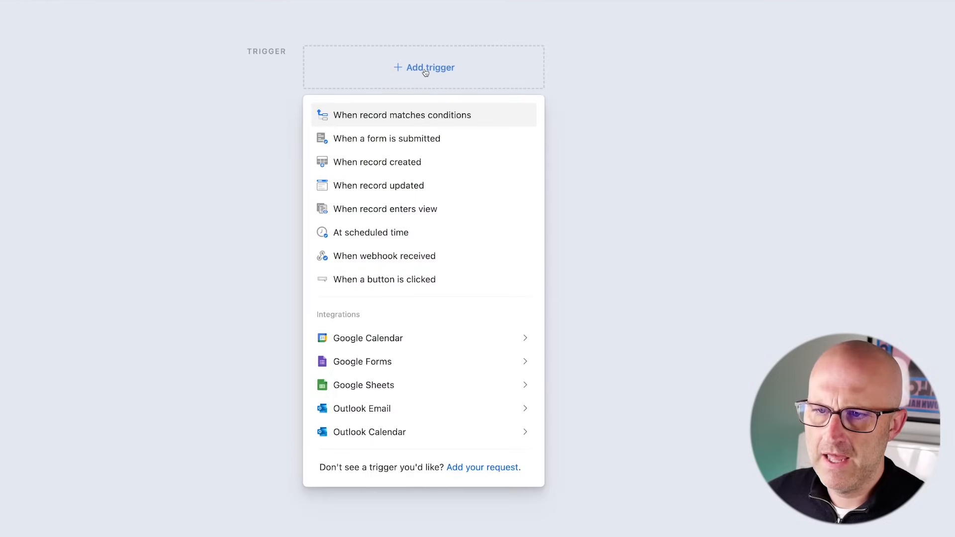
pyautogui.click(314, 213)
pyautogui.click(311, 77)
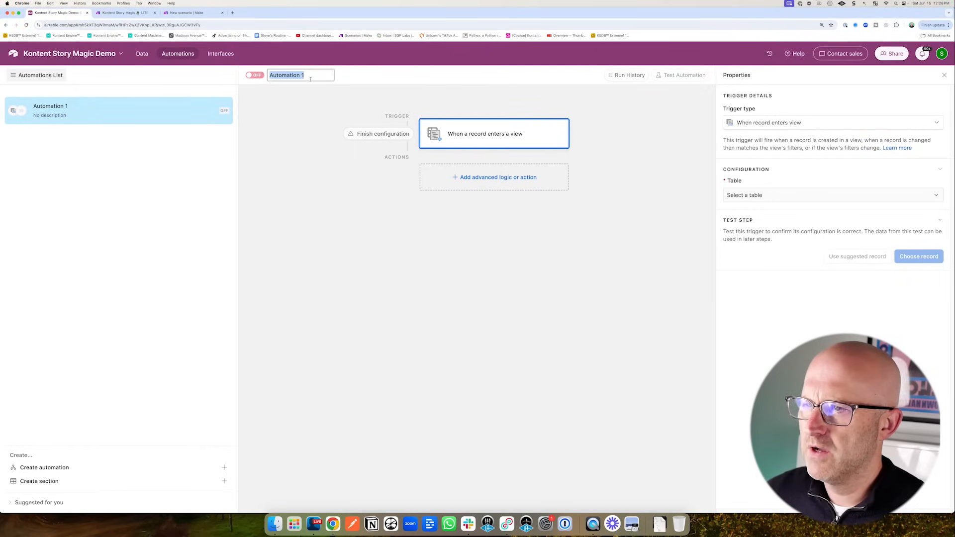
pyautogui.write('Generate Story')
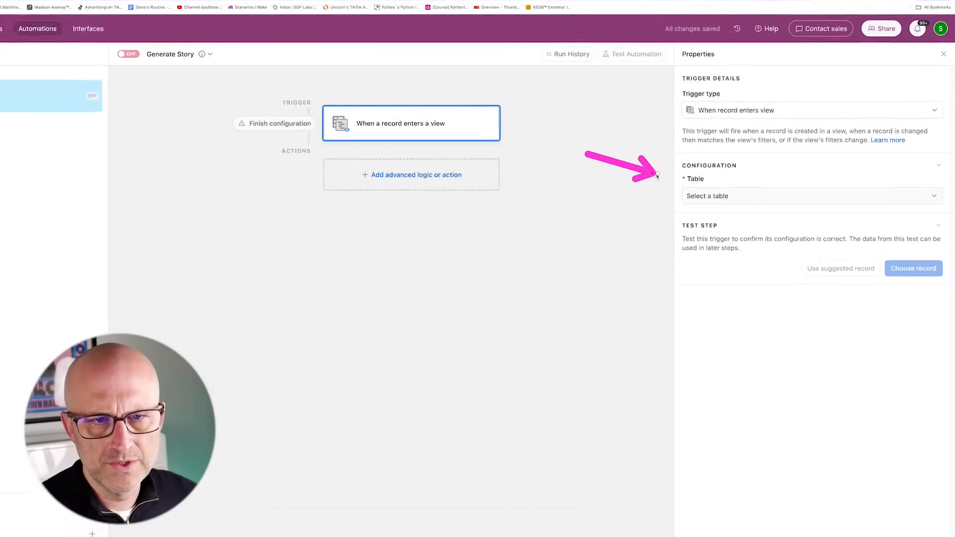
# - Set the trigger's table to Stories and its view to Generate Story
pyautogui.click(601, 199)
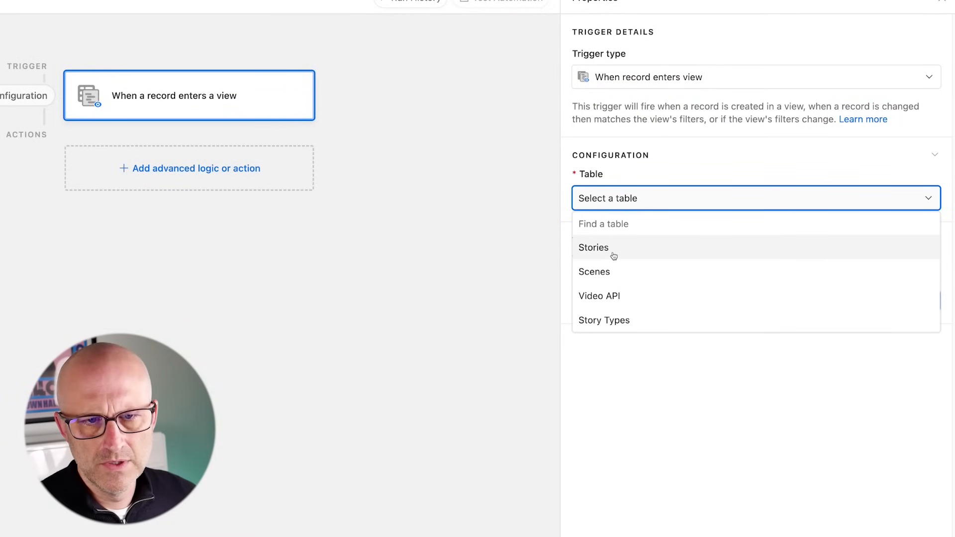
pyautogui.click(612, 251)
pyautogui.click(622, 253)
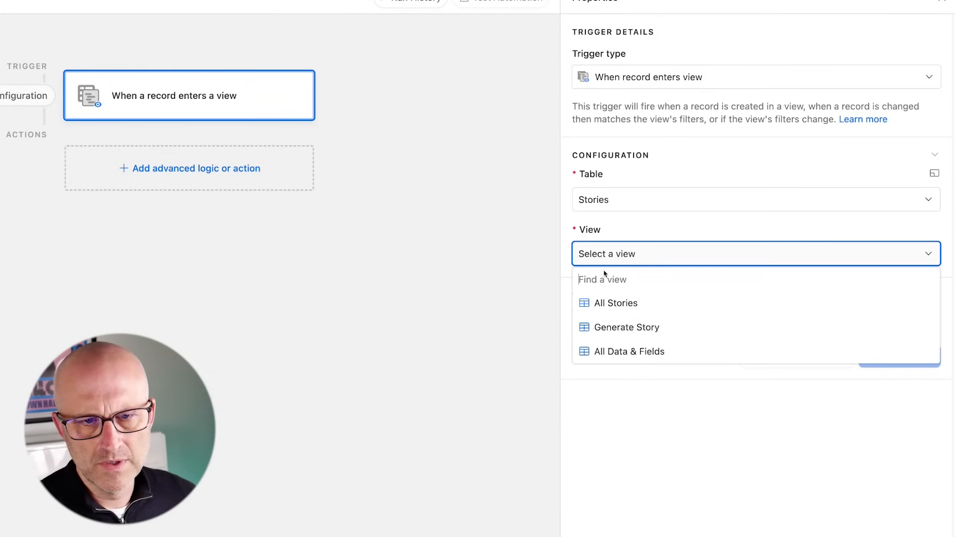
pyautogui.click(637, 328)
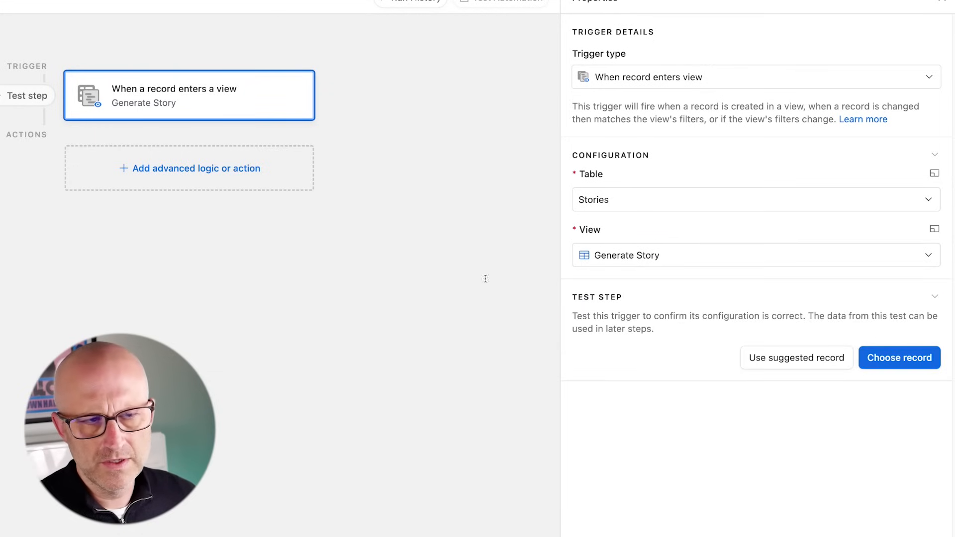
pyautogui.moveTo(440, 58)
pyautogui.mouseDown()
pyautogui.moveTo(545, 77)
pyautogui.moveTo(446, 131)
pyautogui.moveTo(309, 94)
pyautogui.moveTo(277, 156)
pyautogui.moveTo(252, 165)
pyautogui.mouseUp()
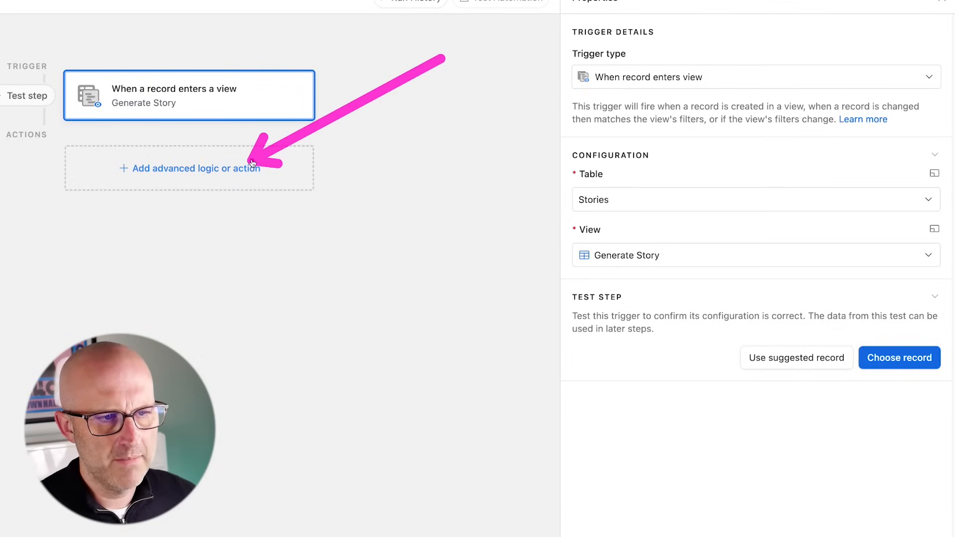
# - Add a Run script action with an input variable named recordId
pyautogui.click(251, 167)
pyautogui.moveTo(238, 307)
pyautogui.mouseDown()
pyautogui.moveTo(348, 338)
pyautogui.moveTo(355, 348)
pyautogui.mouseUp()
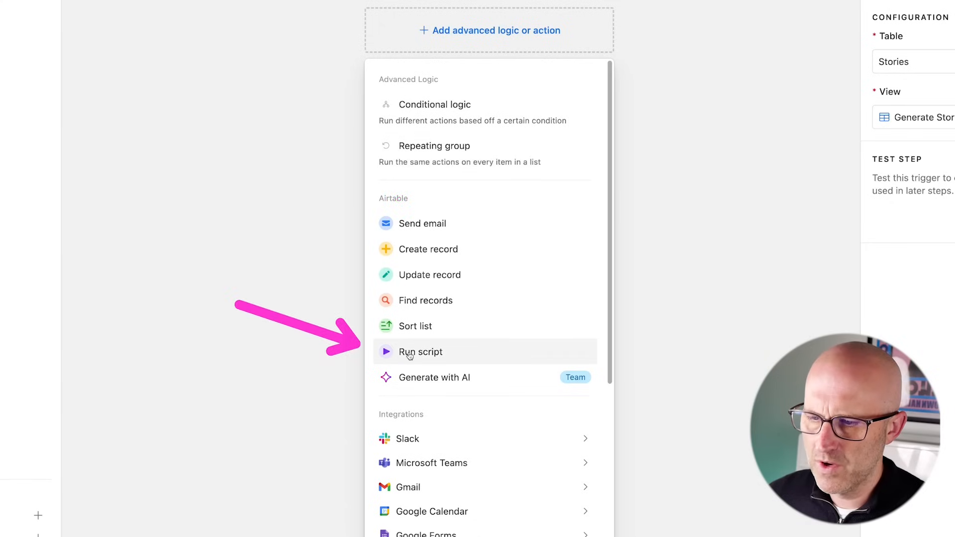
pyautogui.click(409, 353)
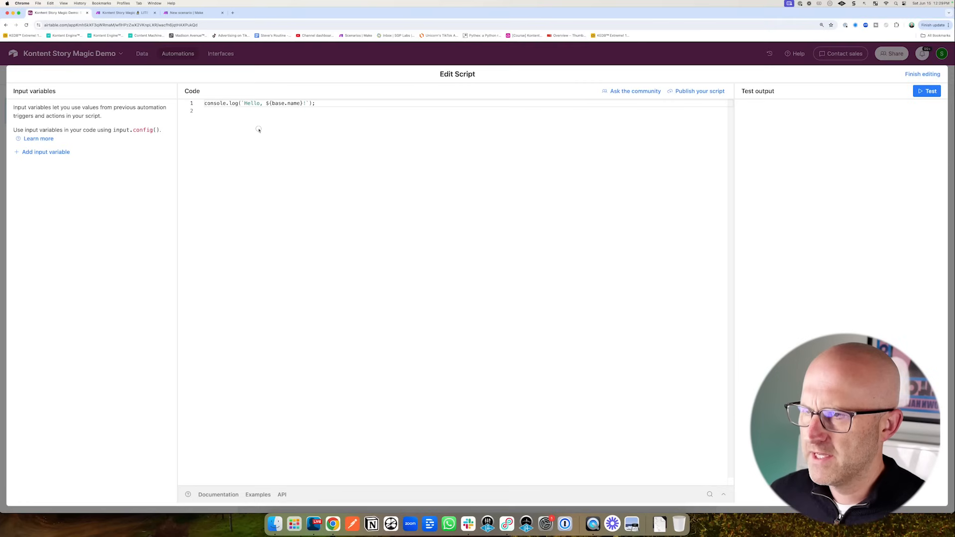
pyautogui.moveTo(270, 207); pyautogui.dragTo(239, 125)
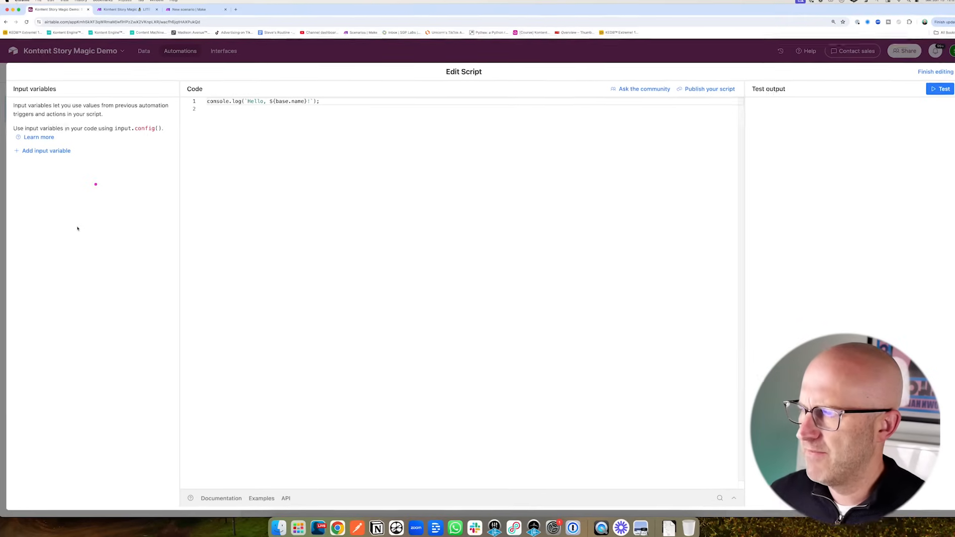
pyautogui.moveTo(78, 224); pyautogui.dragTo(46, 172)
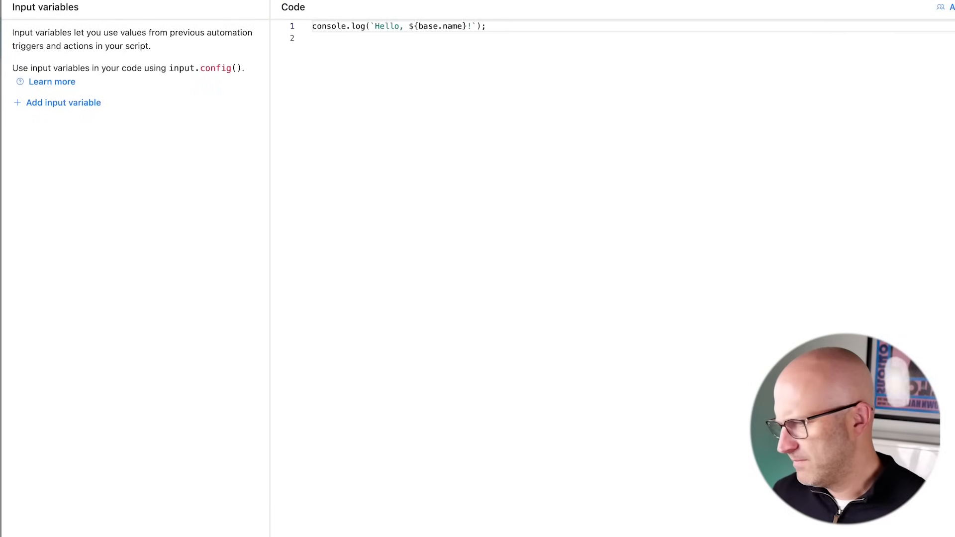
pyautogui.click(63, 102)
pyautogui.write('recordId')
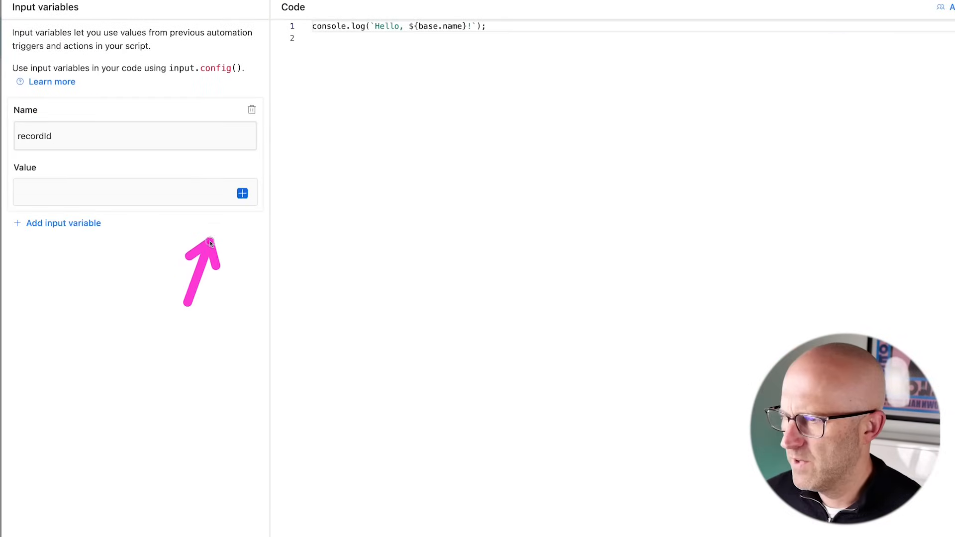
pyautogui.click(242, 193)
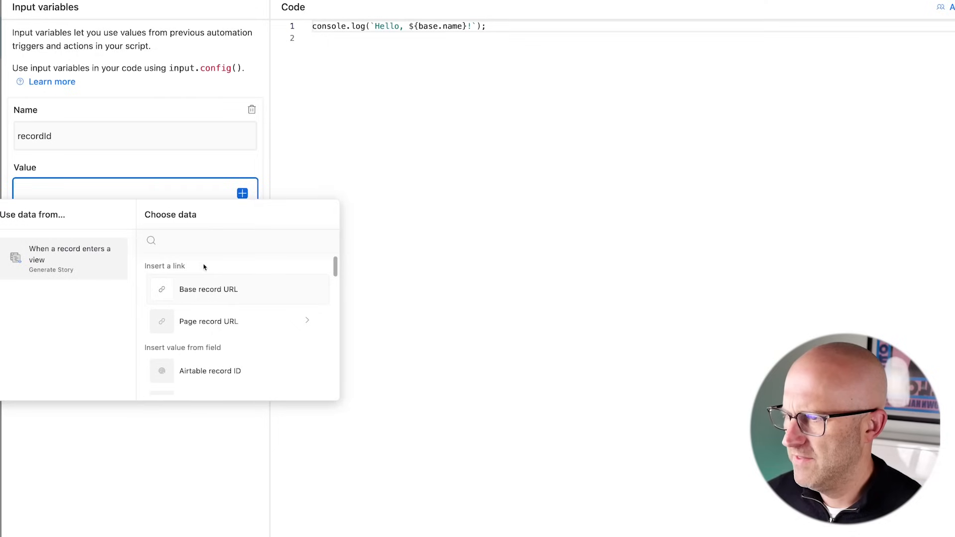
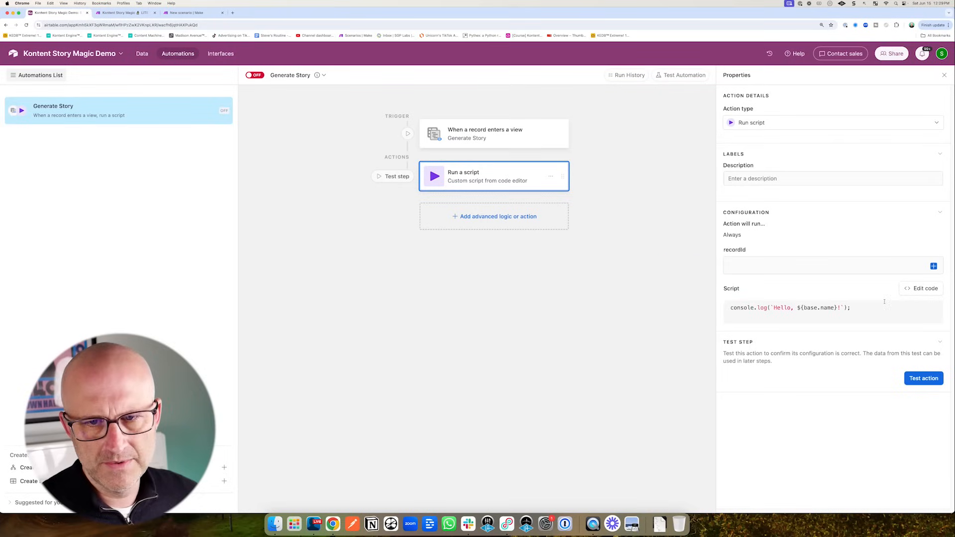
# - Map the script's recordId input variable to the Airtable record ID
pyautogui.click(921, 288)
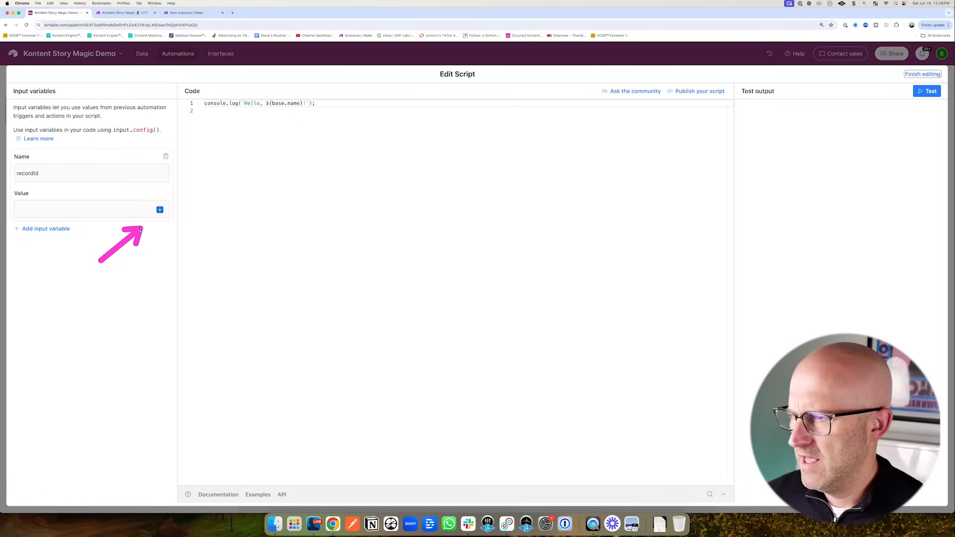
pyautogui.click(140, 212)
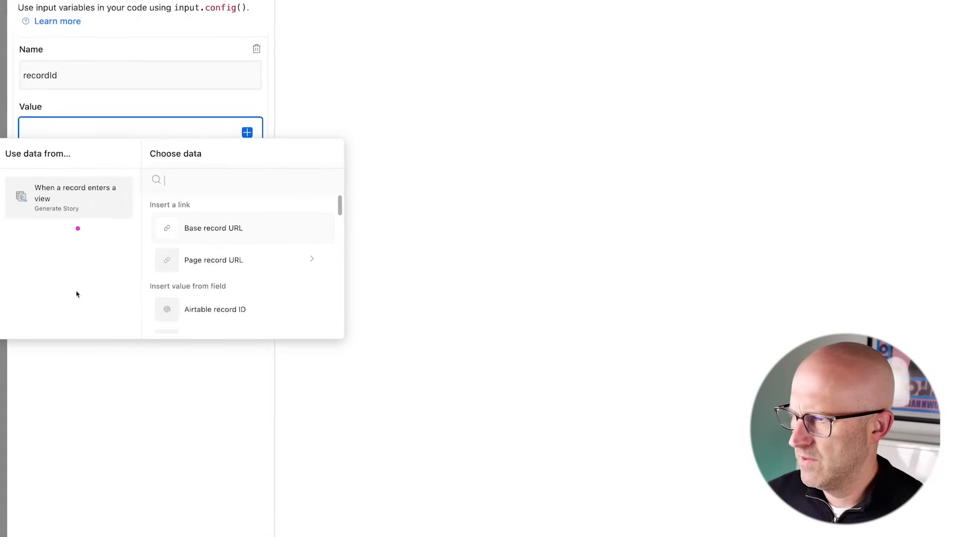
pyautogui.moveTo(77, 294)
pyautogui.mouseDown()
pyautogui.moveTo(54, 206)
pyautogui.moveTo(83, 210)
pyautogui.mouseUp()
pyautogui.scroll(-1, 149, 278)
pyautogui.moveTo(68, 295); pyautogui.dragTo(185, 286)
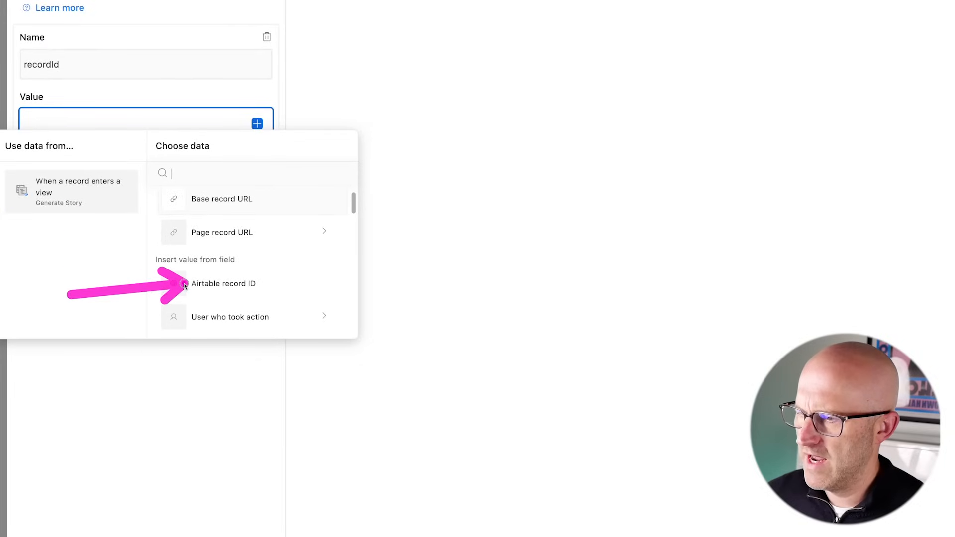
pyautogui.click(226, 284)
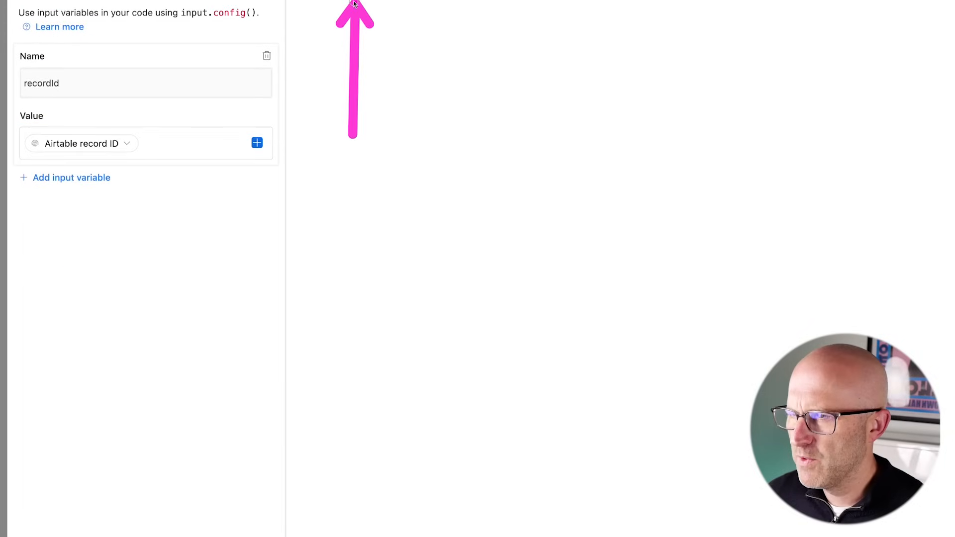
# - Replace the placeholder code with the fetch call and paste the Make webhook URL into it
pyautogui.moveTo(517, 46); pyautogui.dragTo(327, 45)
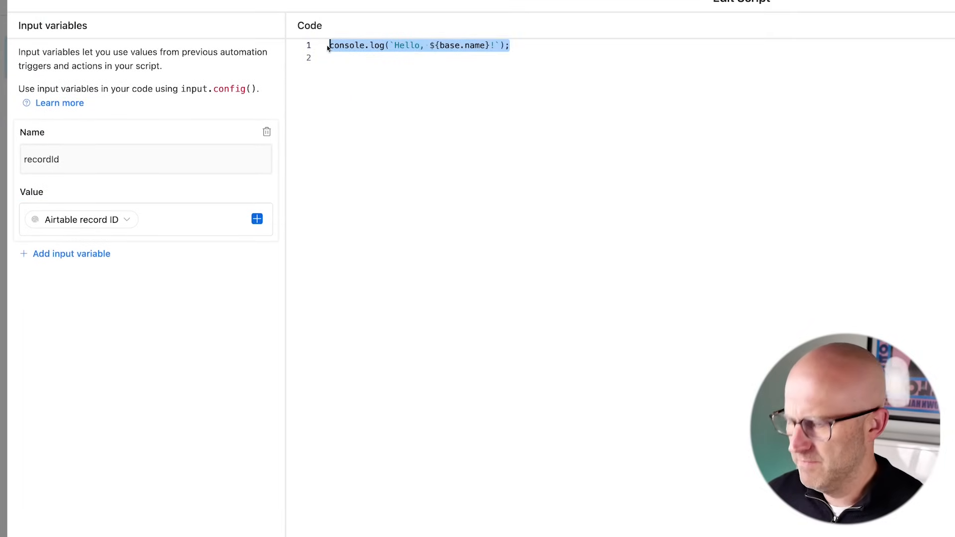
pyautogui.write('let params = input.config();  await fetch("" + "?recordId=" + params.recordId + "&action=generateStory");')
pyautogui.click(402, 135)
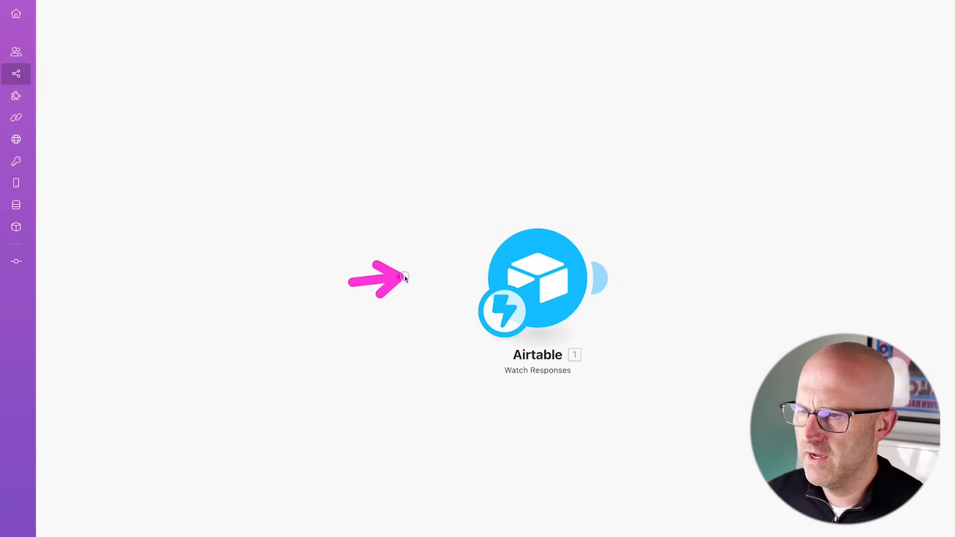
pyautogui.click(583, 294)
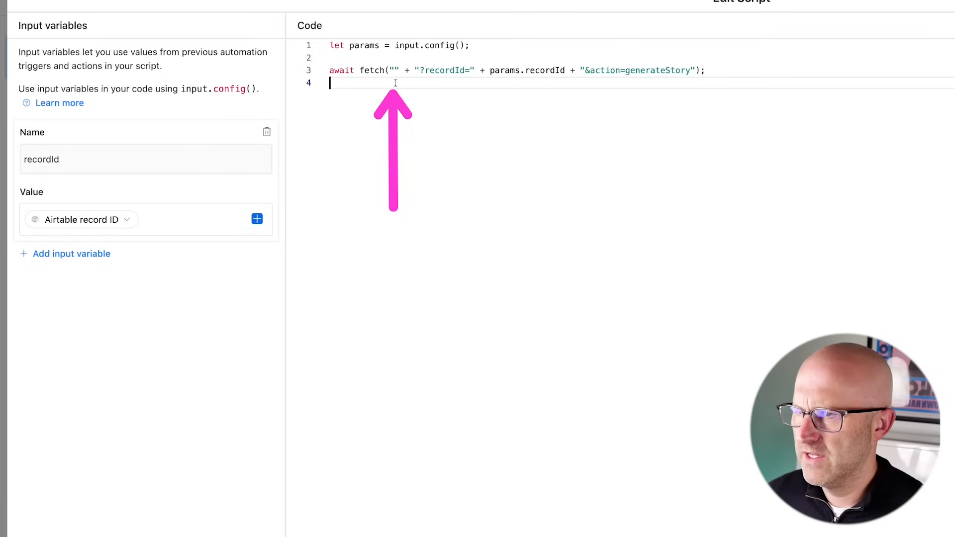
pyautogui.click(393, 70)
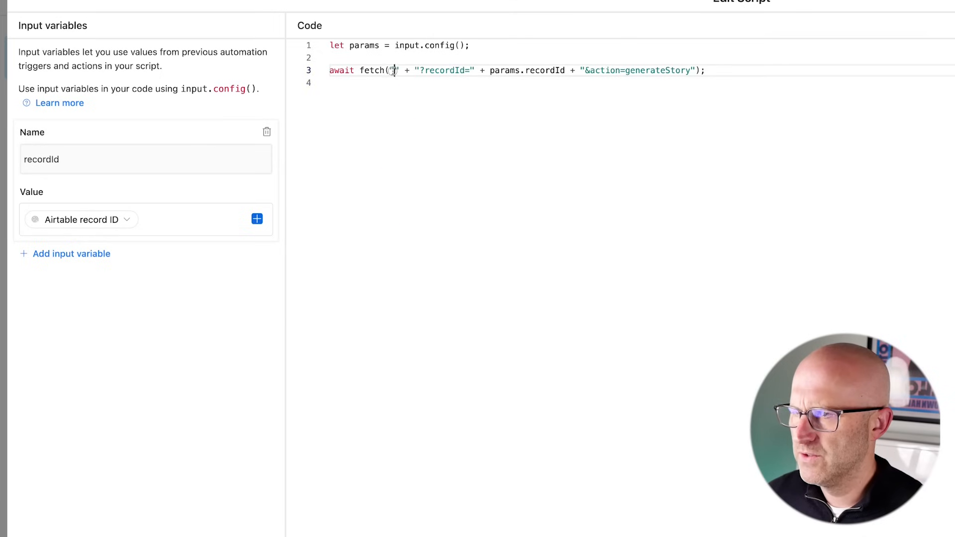
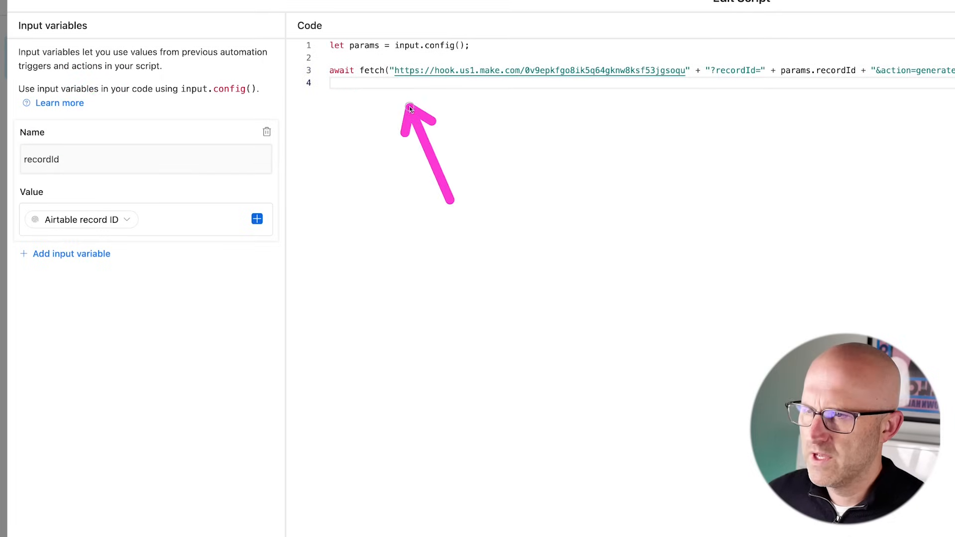
pyautogui.click(888, 225)
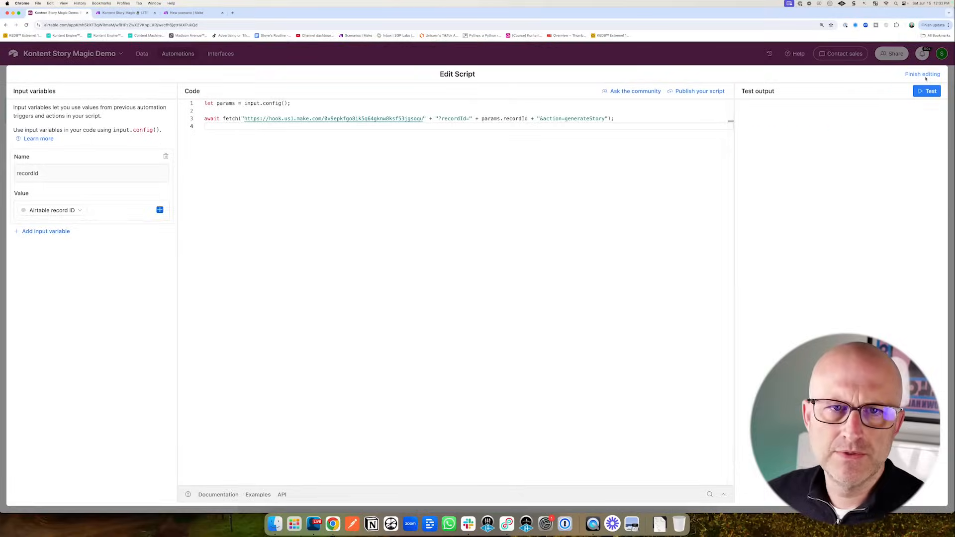
pyautogui.click(925, 75)
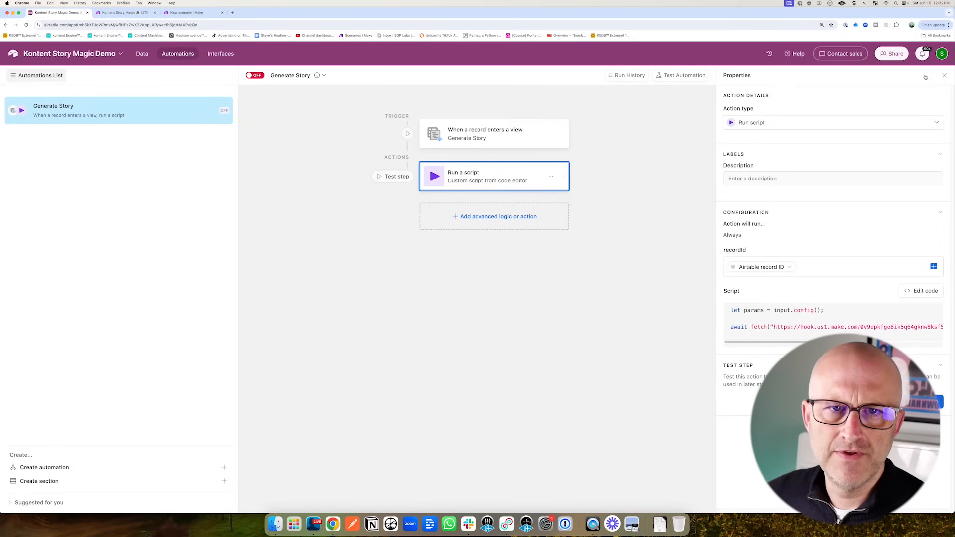
# - Mark the Comic News story Ready To Go and open the Generate Story view
pyautogui.click(142, 55)
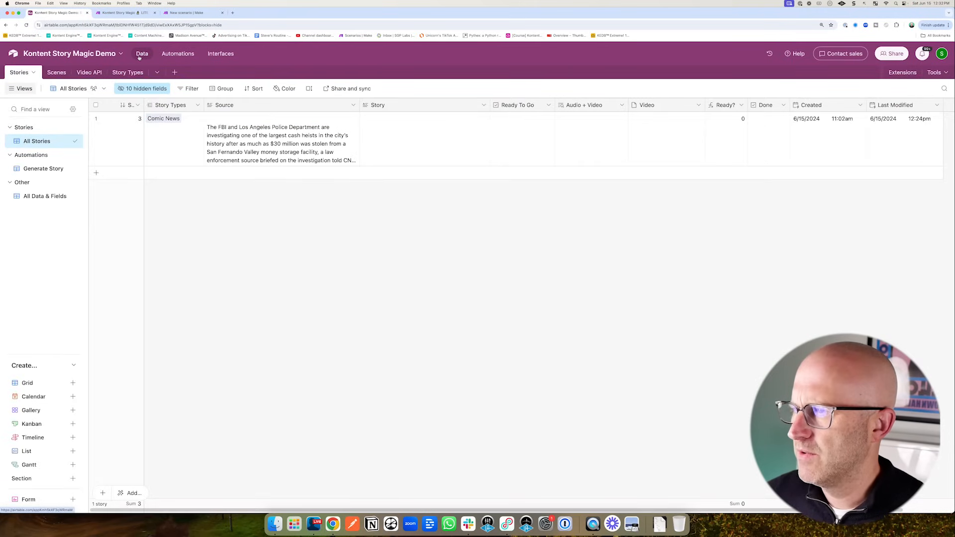
pyautogui.click(523, 119)
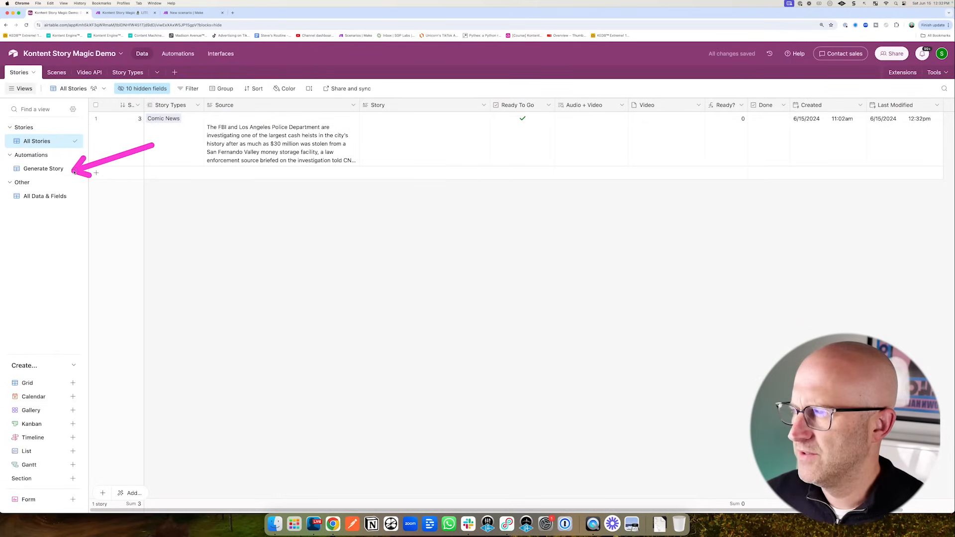
pyautogui.click(74, 171)
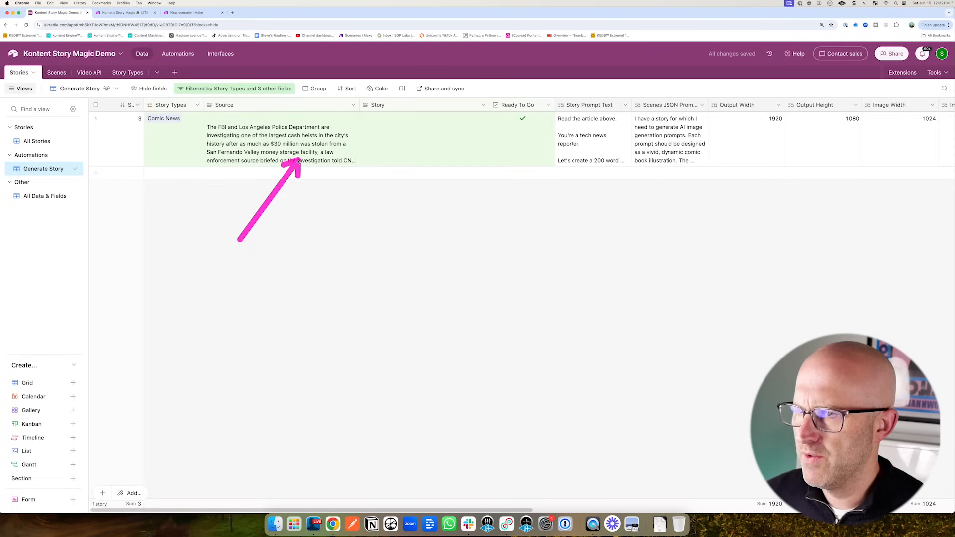
# - Test the Generate Story trigger using the Comic News record
pyautogui.click(178, 55)
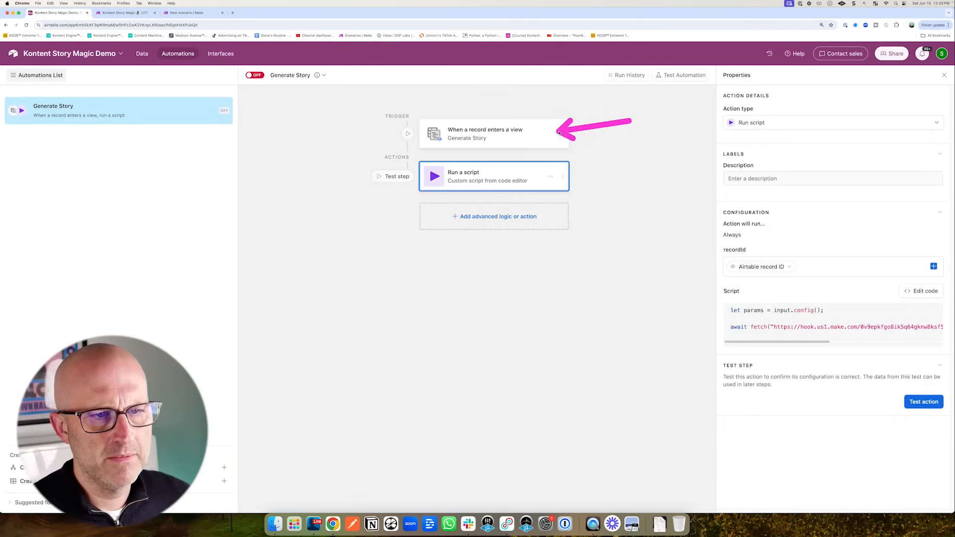
pyautogui.click(503, 136)
pyautogui.click(913, 295)
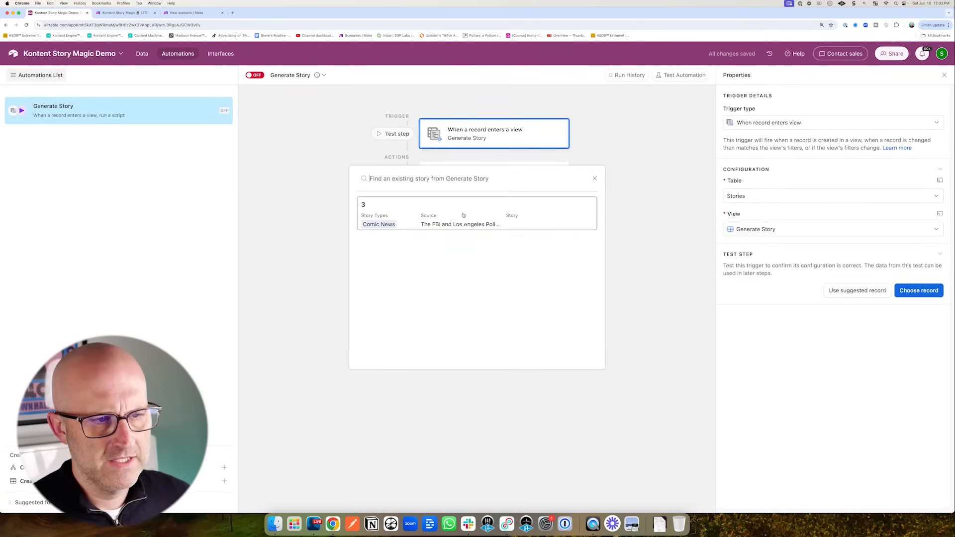
pyautogui.click(413, 224)
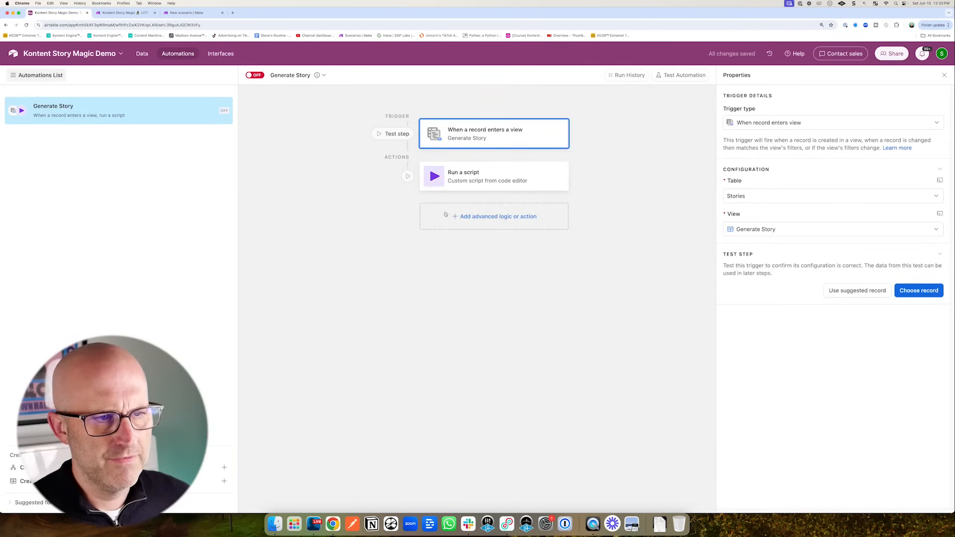
pyautogui.click(472, 181)
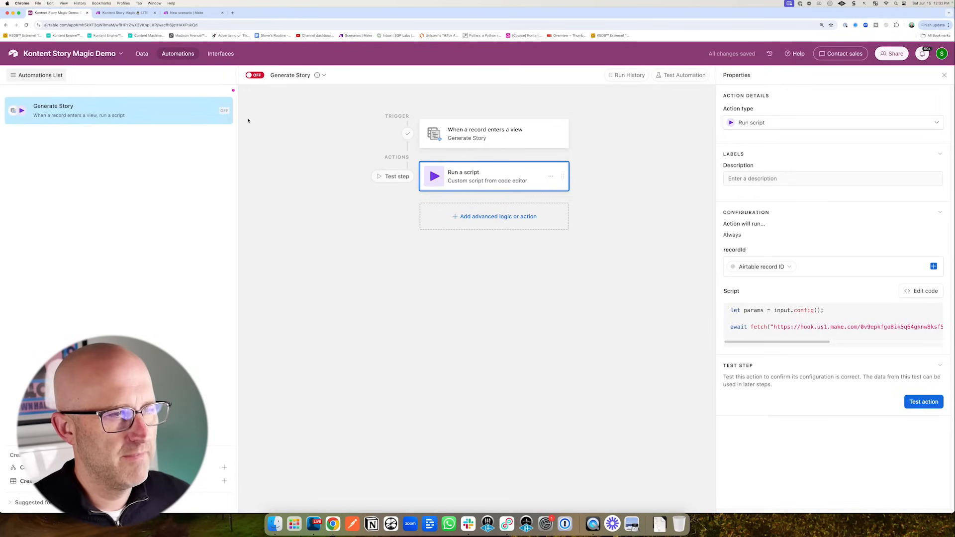
pyautogui.click(193, 14)
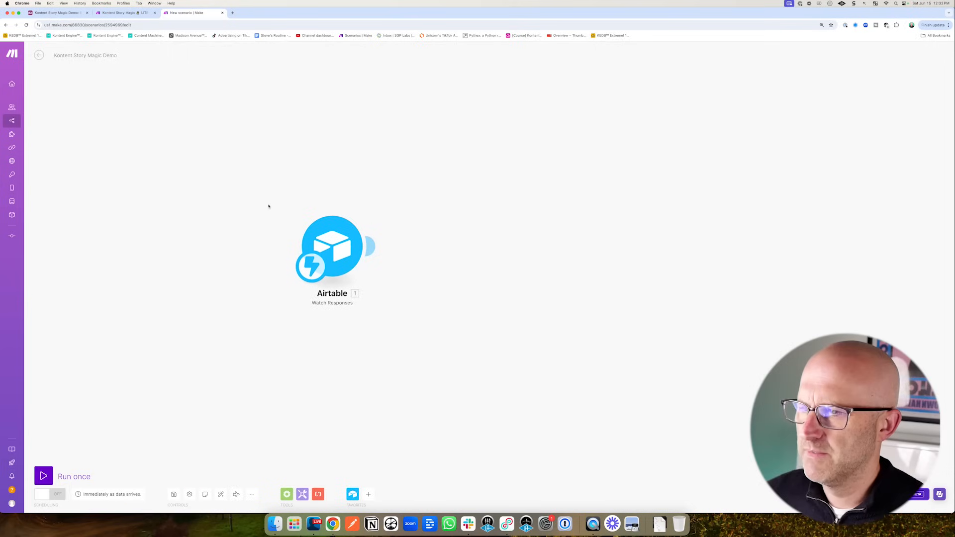
# - Run the scenario once and test the script action so Make receives the record ID bundle
pyautogui.click(44, 476)
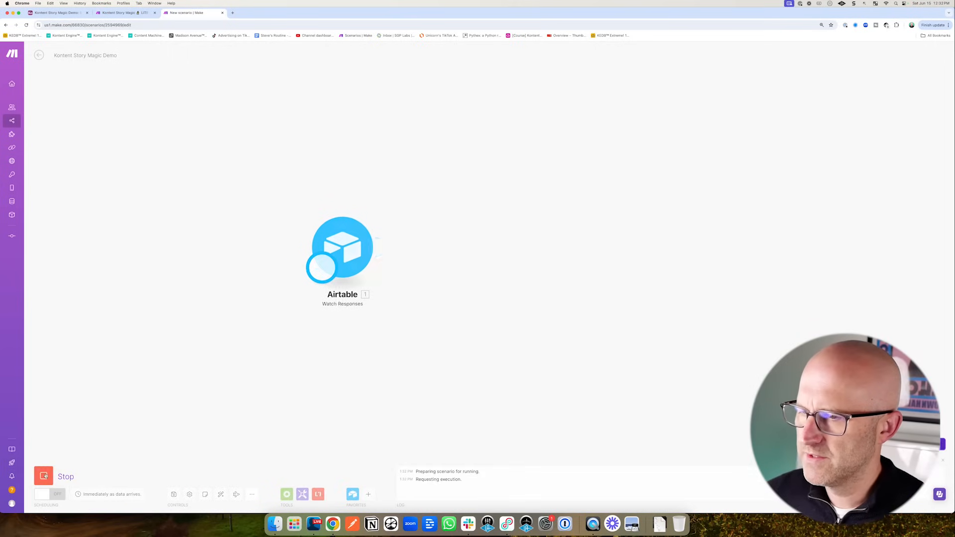
pyautogui.click(71, 14)
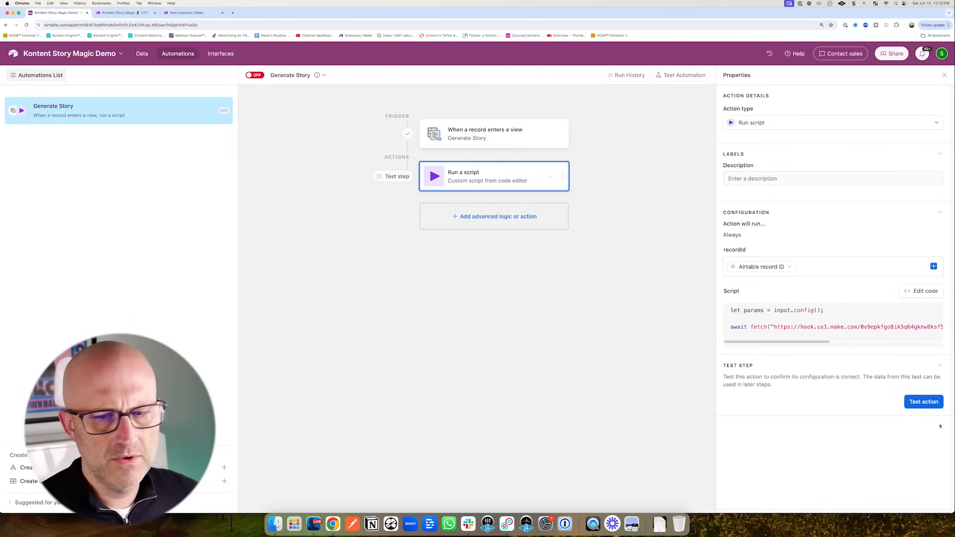
pyautogui.click(924, 402)
pyautogui.click(192, 13)
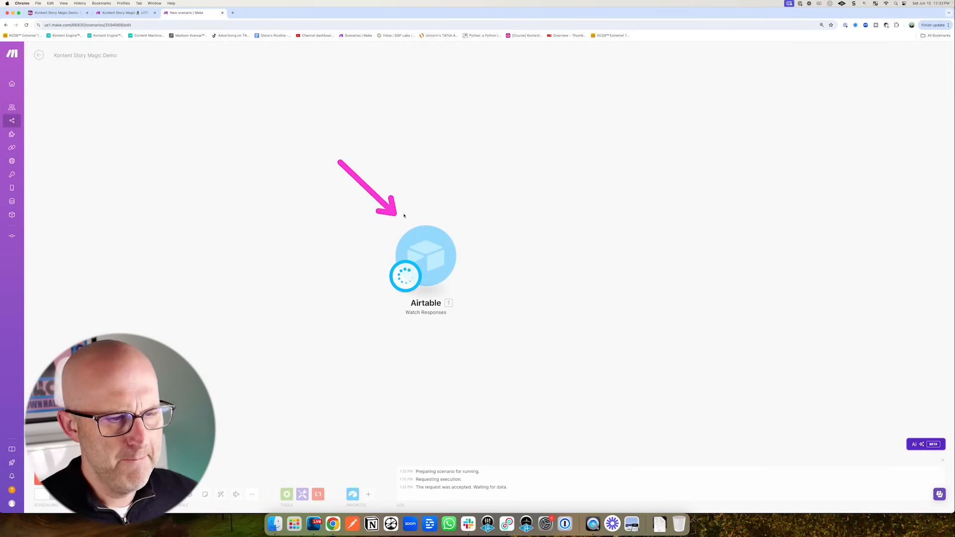
pyautogui.click(466, 218)
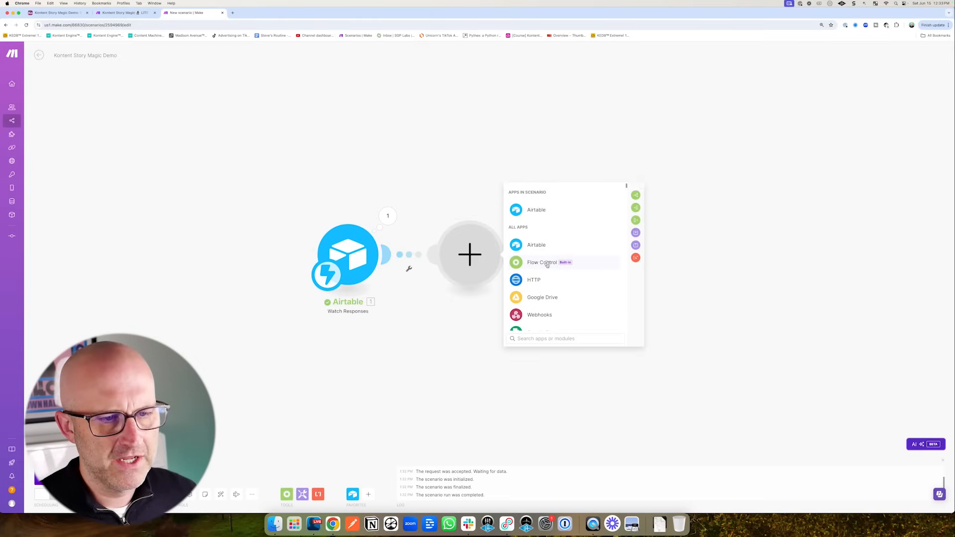
# - Add a router after the Airtable module, filtering its upper route to action generateStory
pyautogui.click(547, 266)
pyautogui.click(543, 326)
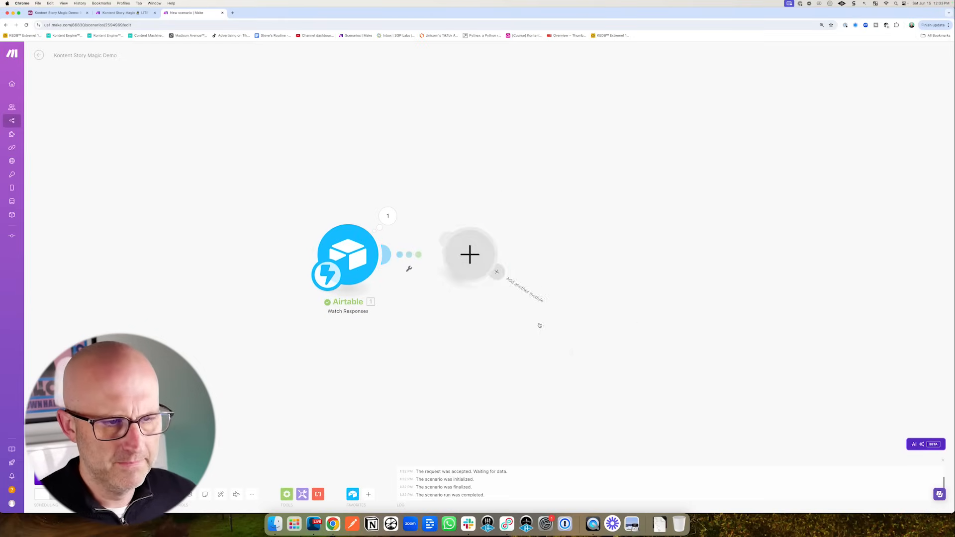
pyautogui.click(580, 190)
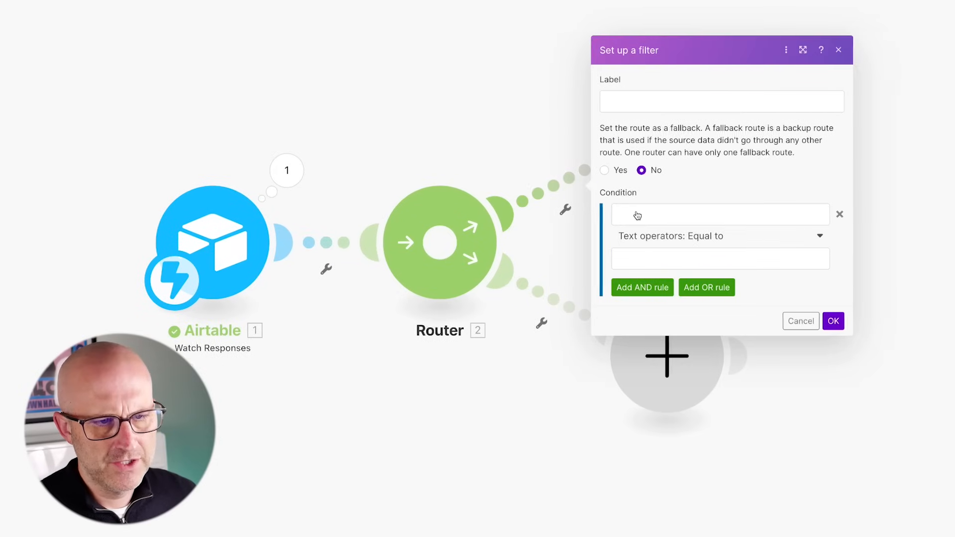
pyautogui.click(640, 216)
pyautogui.click(724, 260)
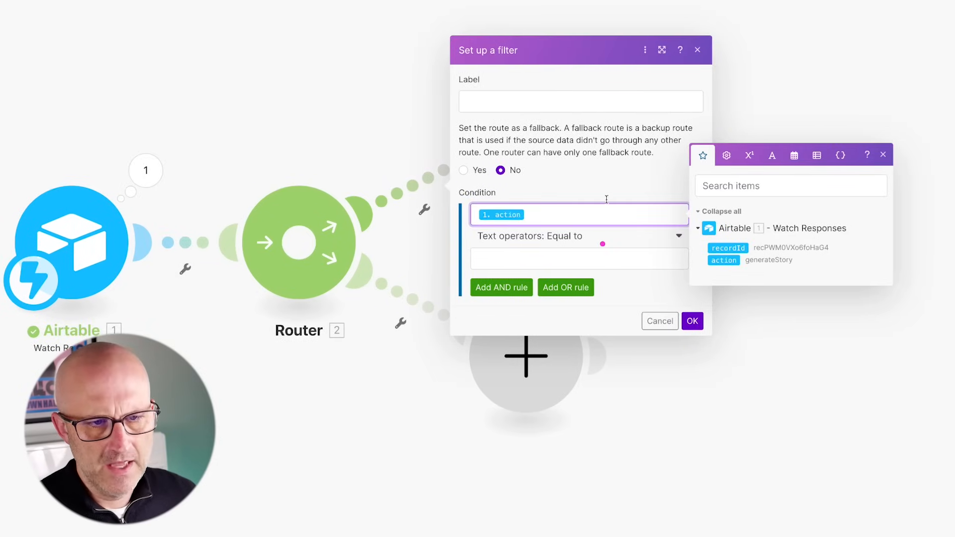
pyautogui.click(490, 255)
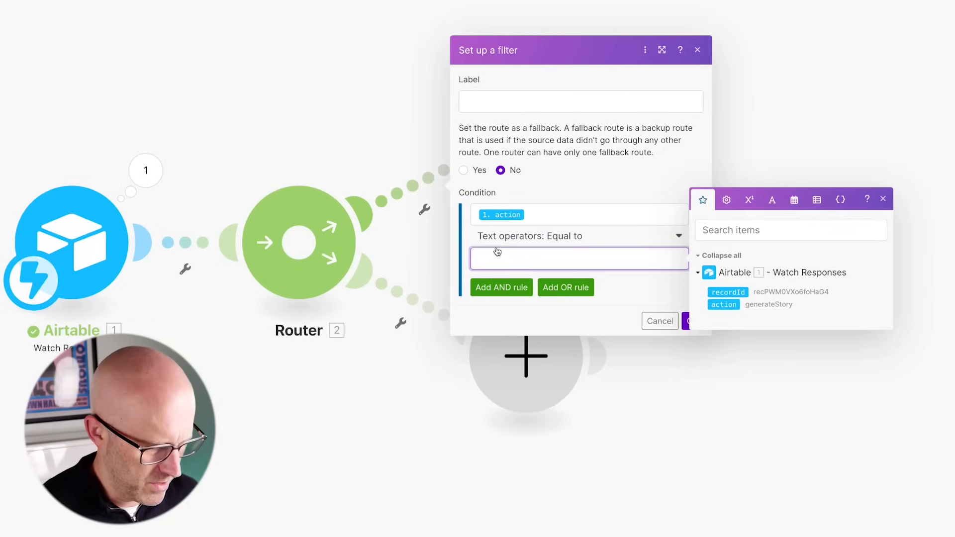
pyautogui.write('generateSt')
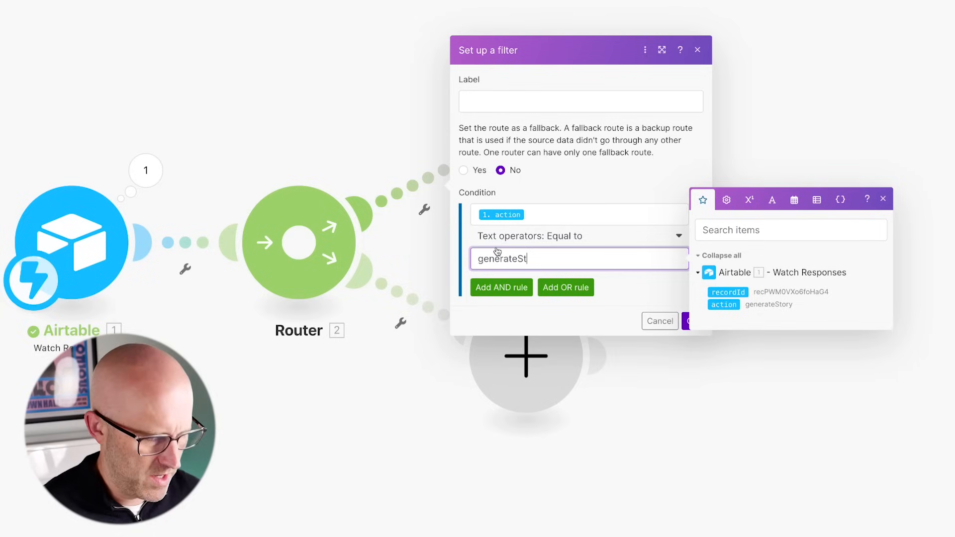
pyautogui.write('ory')
pyautogui.click(693, 321)
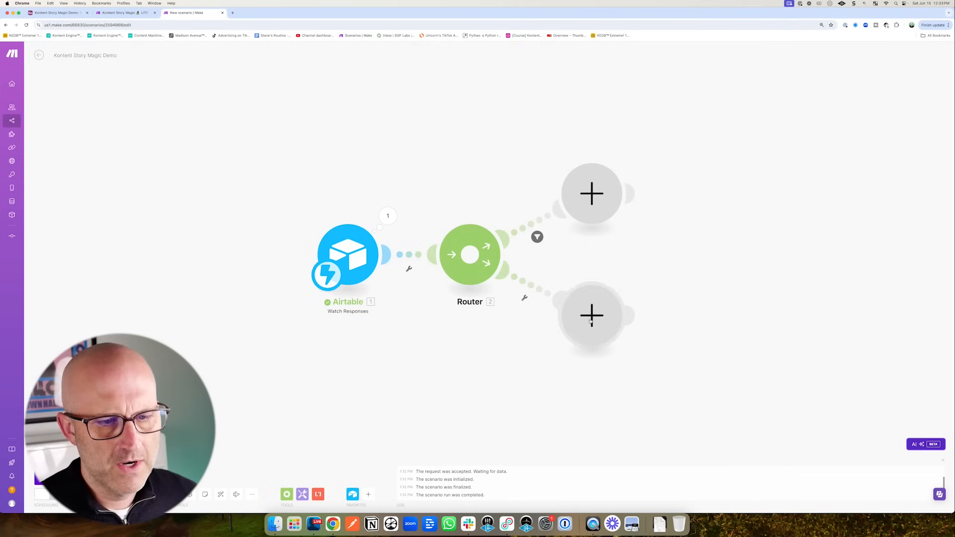
# - Delete the lower empty route and add another router after the filtered route
pyautogui.rightClick(590, 321)
pyautogui.click(617, 336)
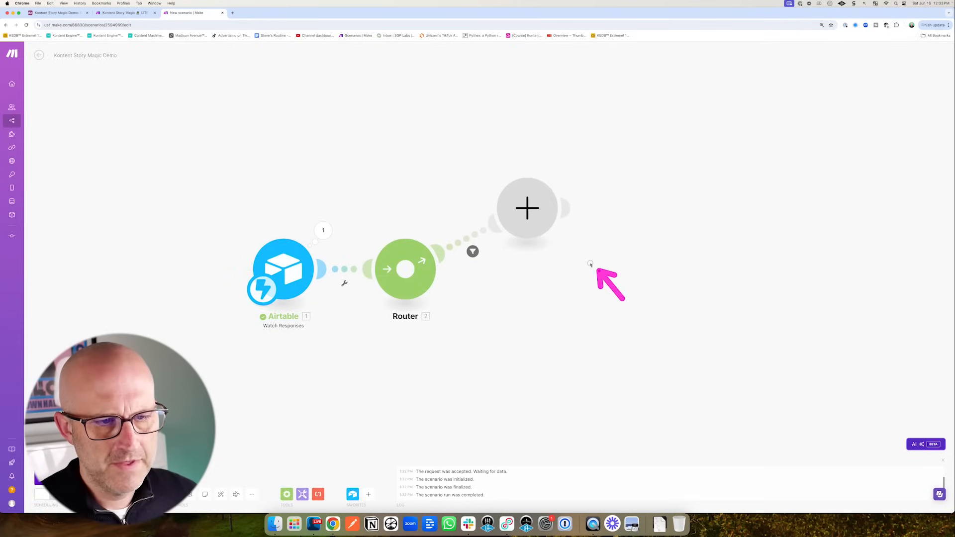
pyautogui.click(528, 206)
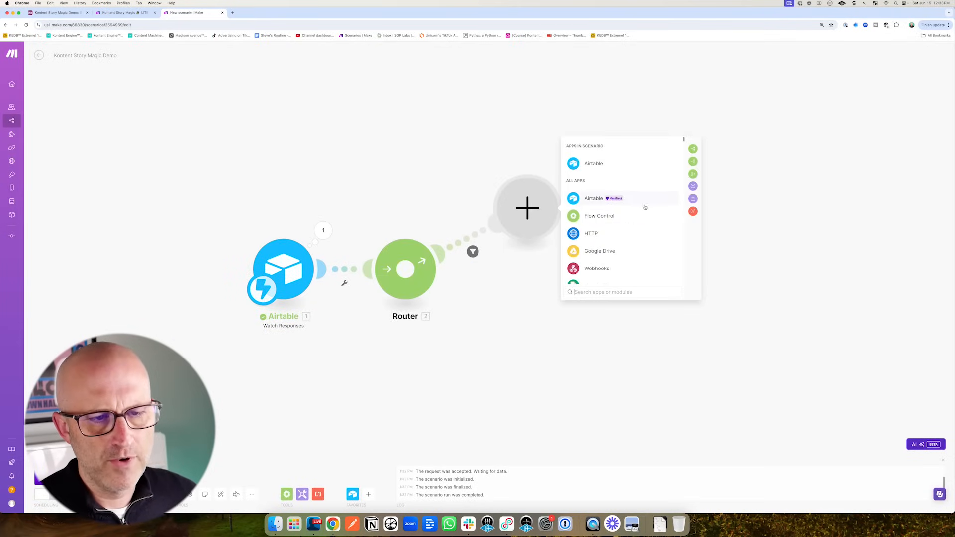
pyautogui.click(600, 216)
pyautogui.click(600, 220)
pyautogui.moveTo(321, 117)
pyautogui.mouseDown()
pyautogui.moveTo(341, 152)
pyautogui.moveTo(590, 111)
pyautogui.moveTo(644, 128)
pyautogui.mouseUp()
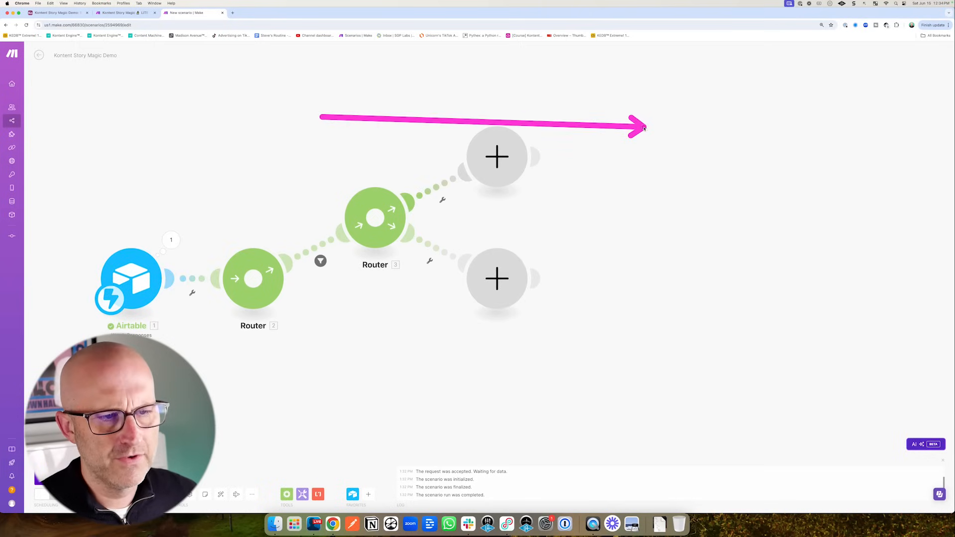
pyautogui.moveTo(451, 112)
pyautogui.mouseDown()
pyautogui.moveTo(448, 213)
pyautogui.moveTo(788, 255)
pyautogui.mouseUp()
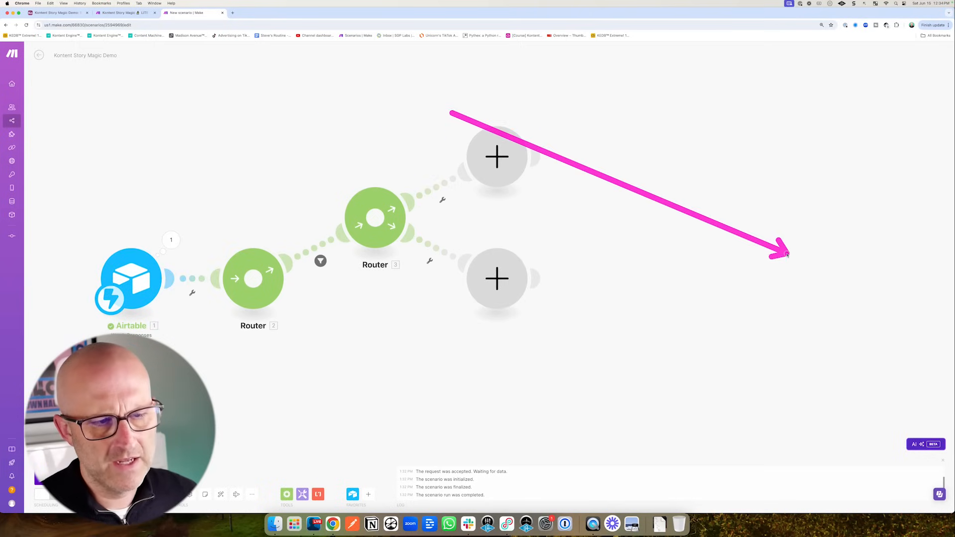
pyautogui.moveTo(375, 107); pyautogui.dragTo(424, 138)
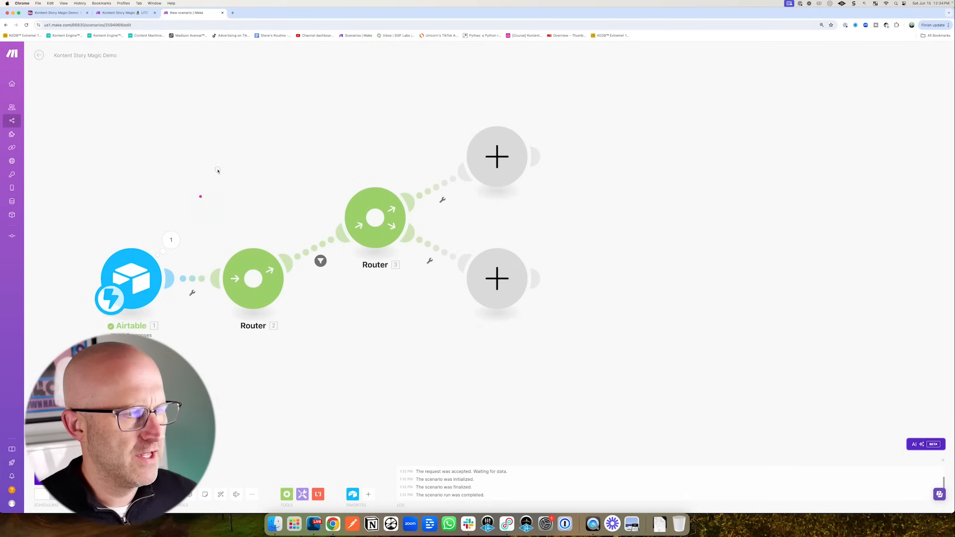
pyautogui.press('super+1')
pyautogui.moveTo(341, 276)
pyautogui.mouseDown()
pyautogui.moveTo(277, 170)
pyautogui.moveTo(492, 158)
pyautogui.mouseUp()
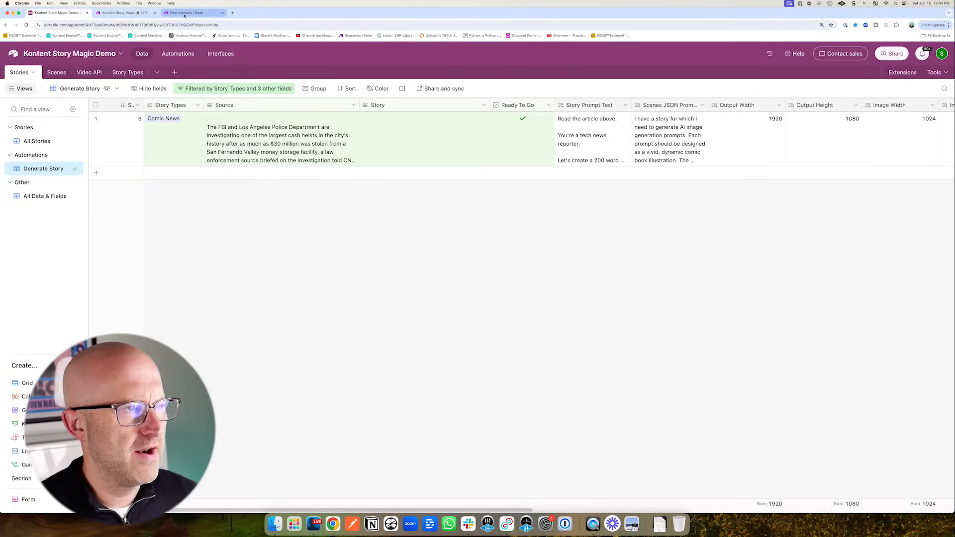
# - Add an Airtable Get a Record module to the upper empty branch
pyautogui.click(185, 13)
pyautogui.click(497, 156)
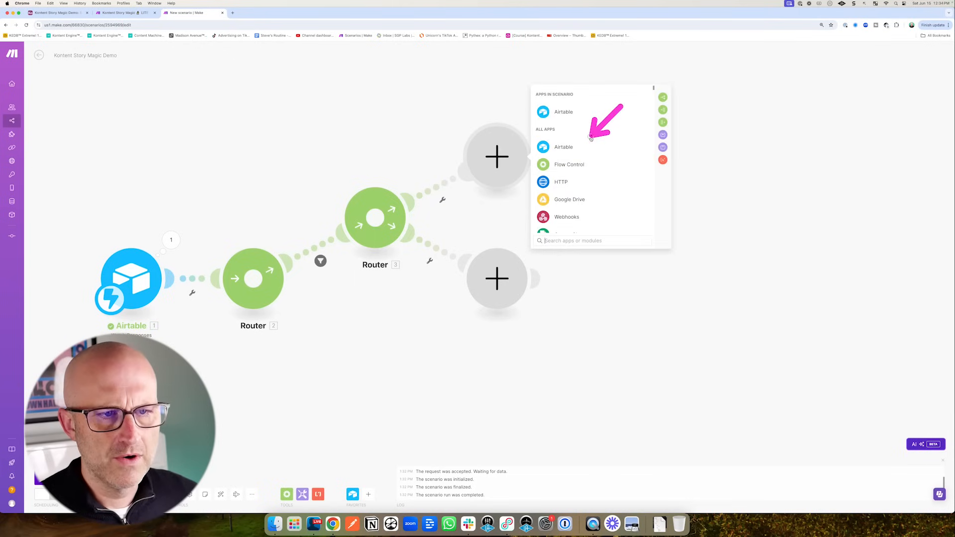
pyautogui.click(563, 147)
pyautogui.moveTo(631, 138); pyautogui.dragTo(599, 162)
pyautogui.click(573, 166)
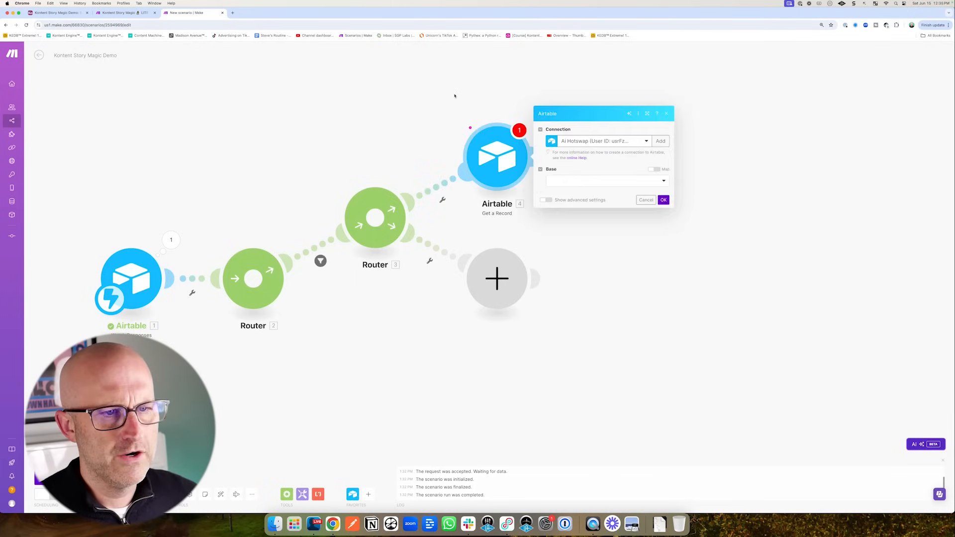
# - Create a new Airtable connection and grant it access to the Kontent Story Magic Demo base
pyautogui.click(54, 12)
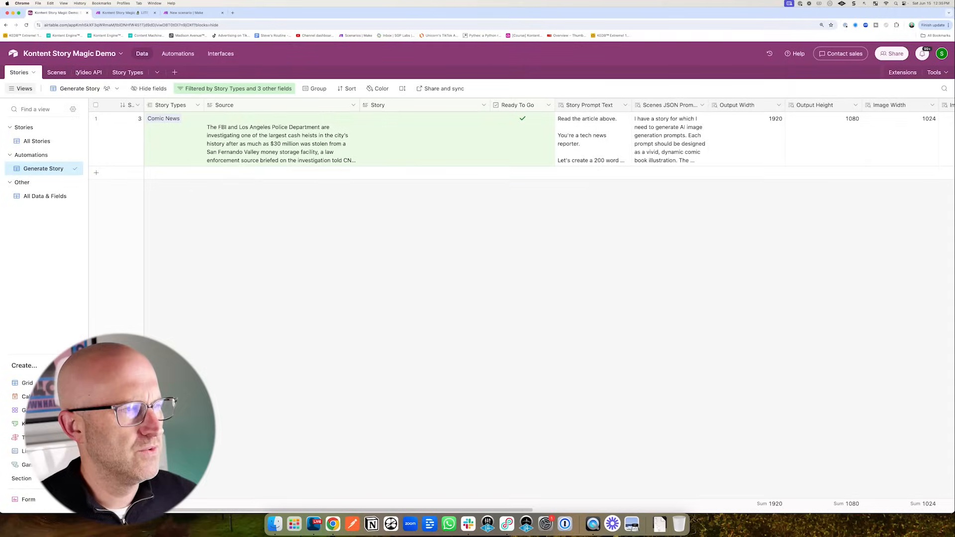
pyautogui.click(169, 13)
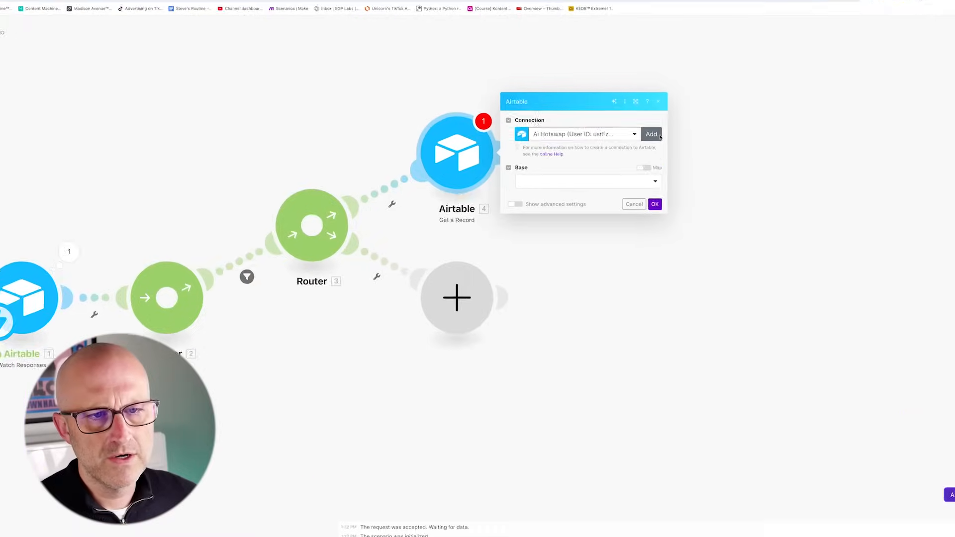
pyautogui.click(680, 136)
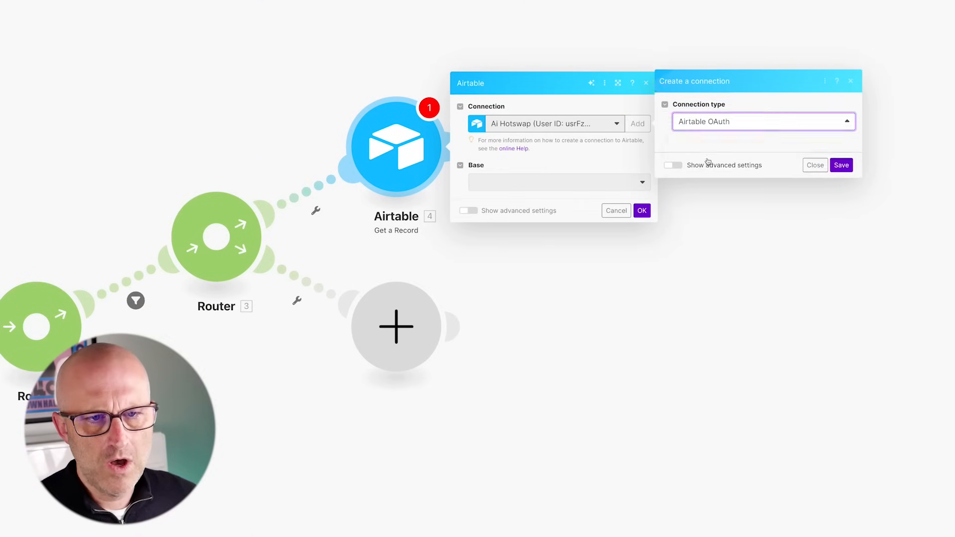
pyautogui.tripleClick(678, 140)
pyautogui.write('Kontent Story Magic DEMO')
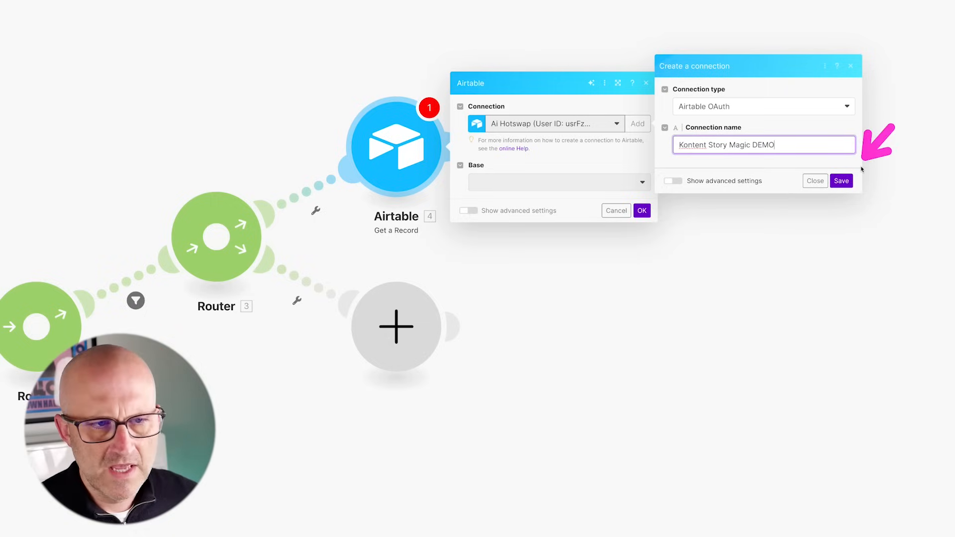
pyautogui.click(842, 181)
pyautogui.click(199, 313)
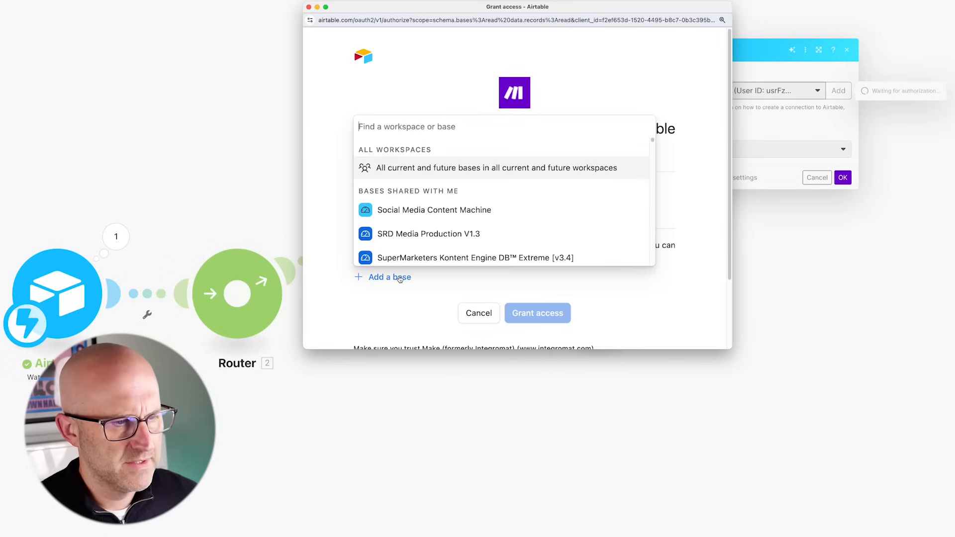
pyautogui.write('Kon')
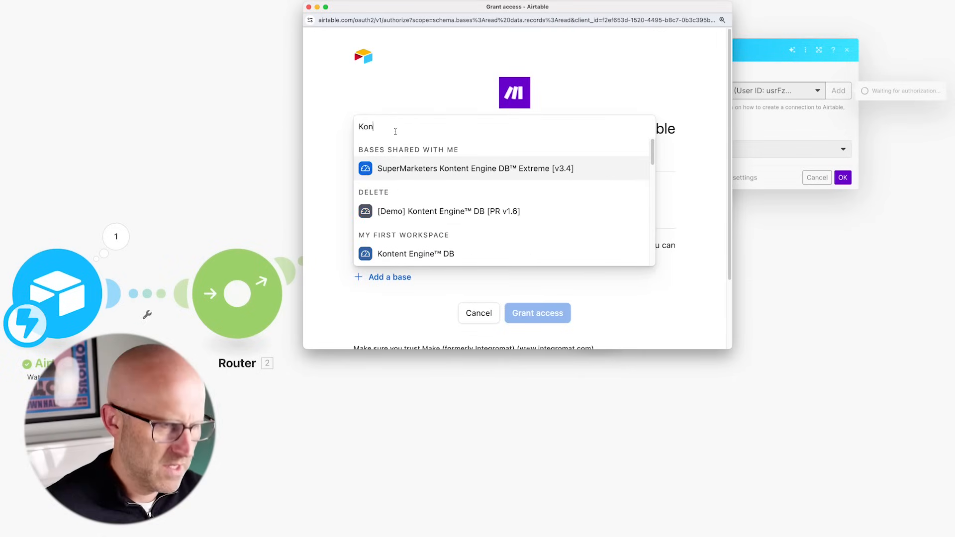
pyautogui.write('tent Story')
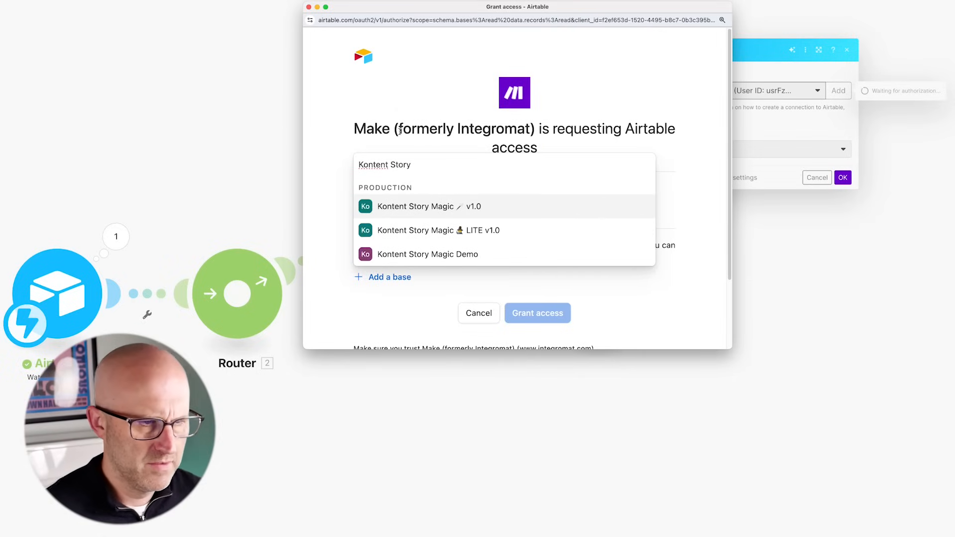
pyautogui.click(451, 256)
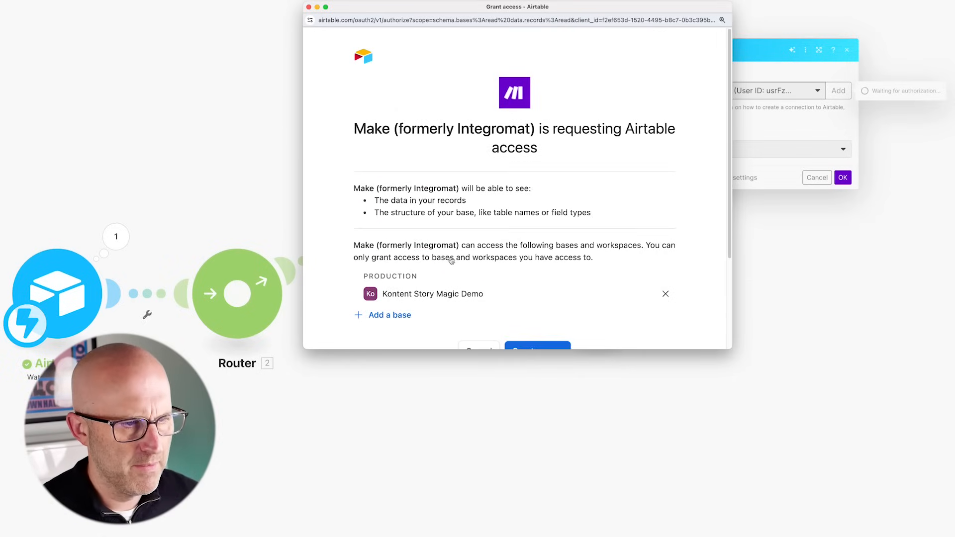
pyautogui.scroll(-3, 488, 257)
pyautogui.click(548, 282)
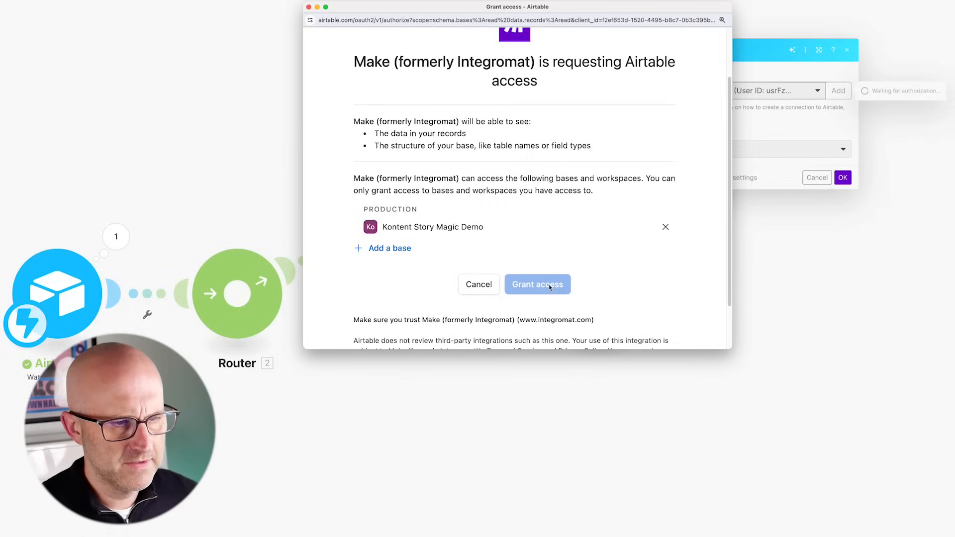
# - Set base Kontent Story Magic Demo, table Stories, and record ID to the webhook's recordId
pyautogui.click(684, 149)
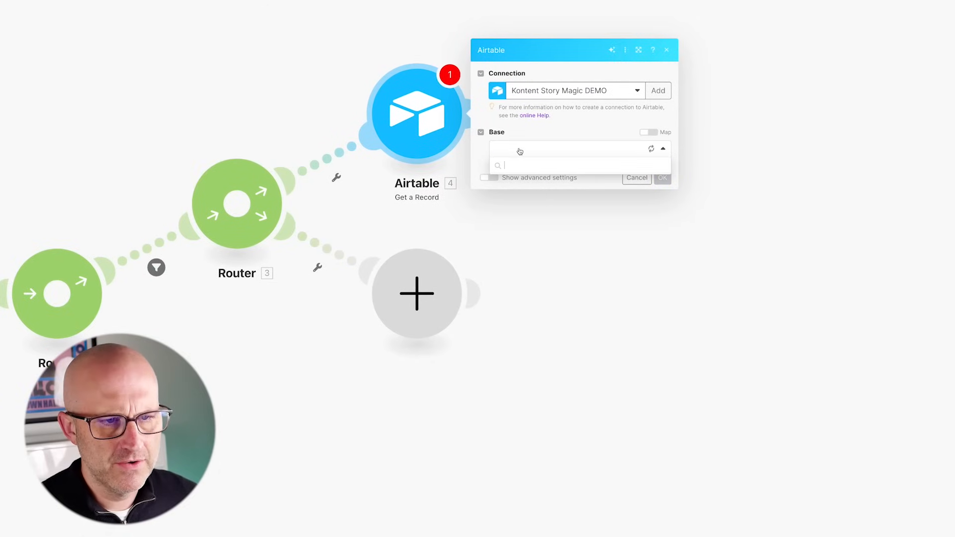
pyautogui.click(514, 166)
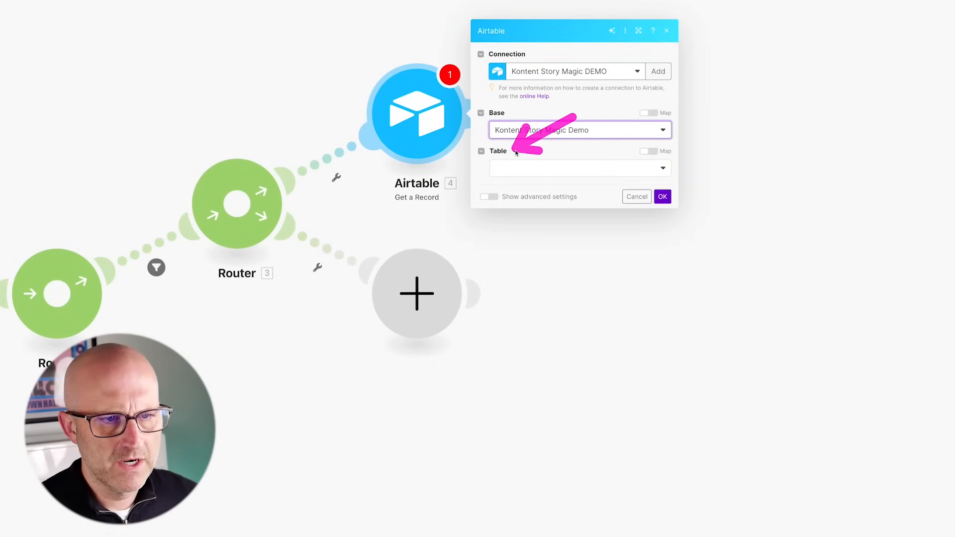
pyautogui.click(519, 168)
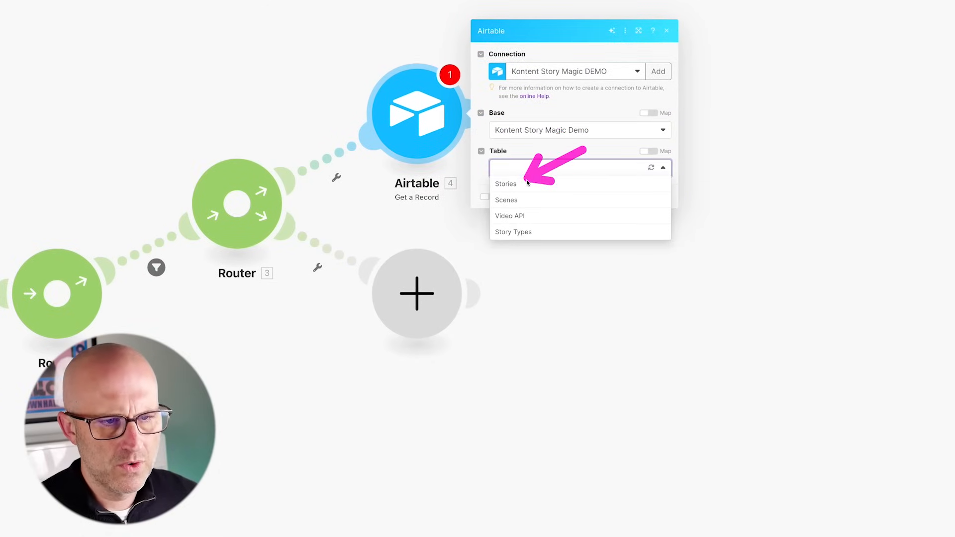
pyautogui.click(517, 186)
pyautogui.click(535, 185)
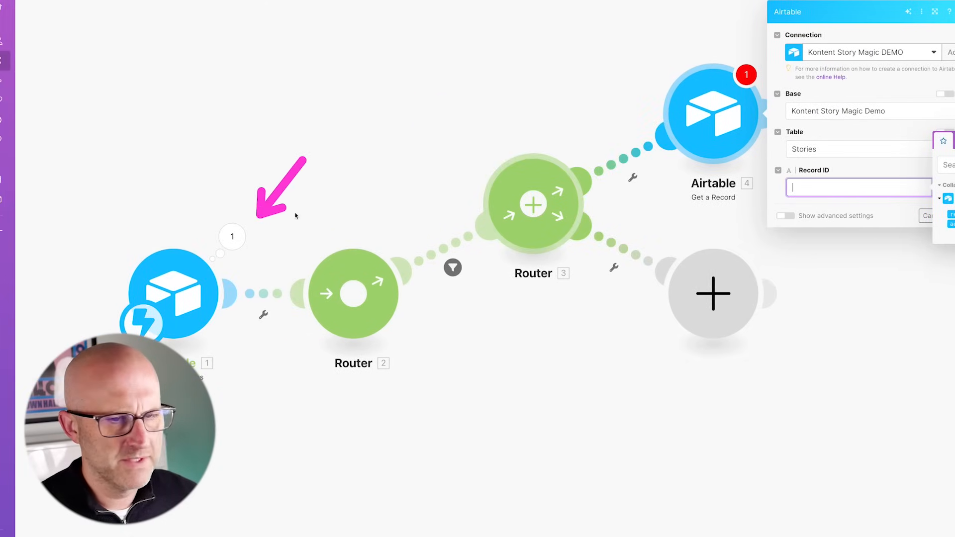
pyautogui.click(752, 214)
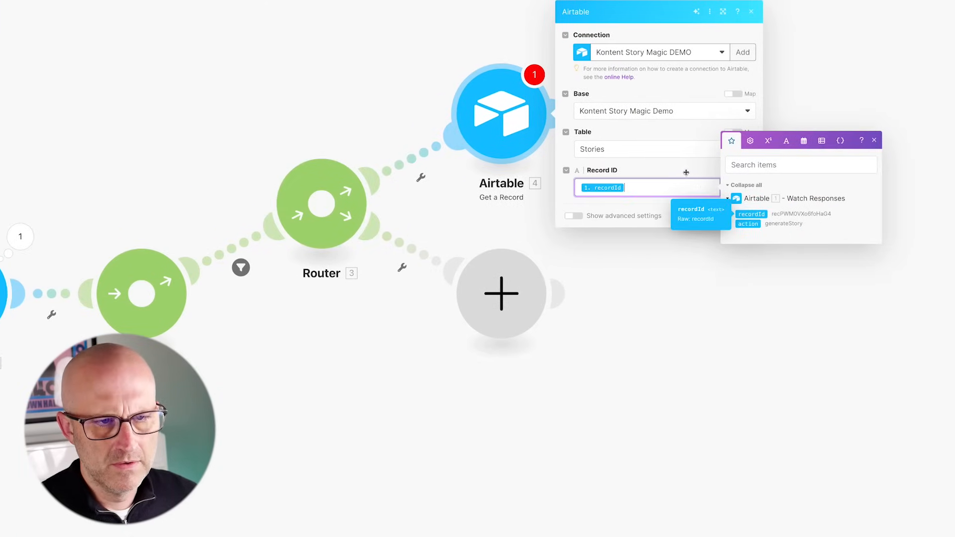
pyautogui.click(748, 215)
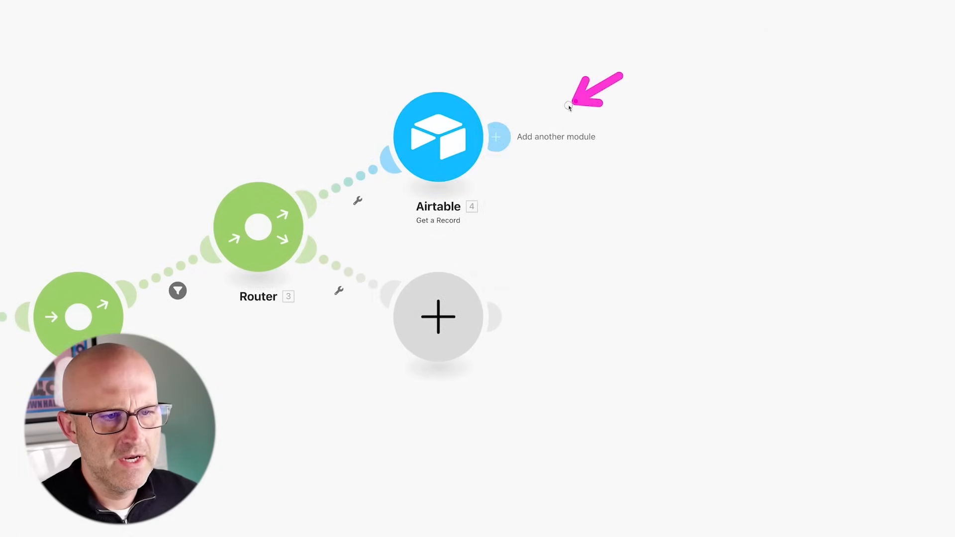
# - Add an OpenAI chat completion step using the gpt-4o model
pyautogui.click(498, 133)
pyautogui.scroll(-3, 774, 118)
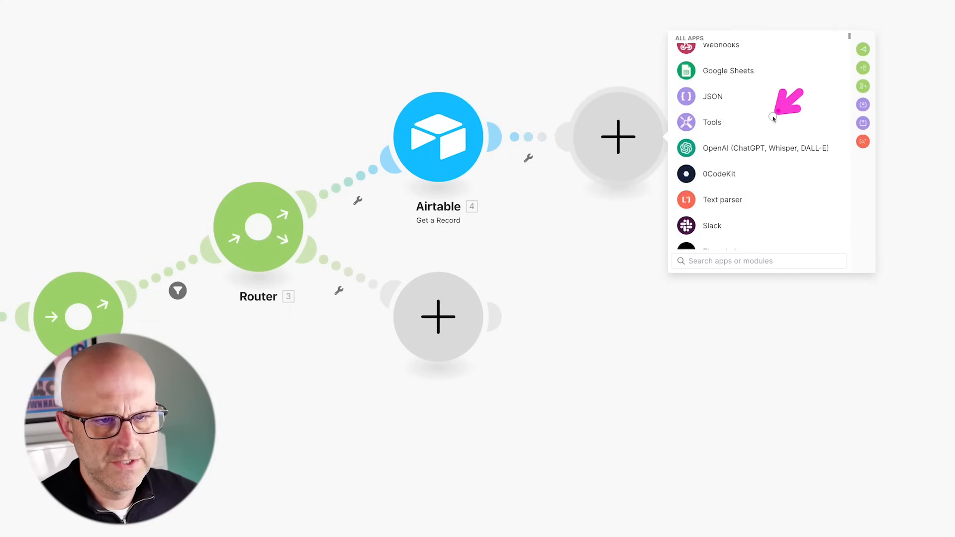
pyautogui.click(719, 155)
pyautogui.scroll(-1, 719, 155)
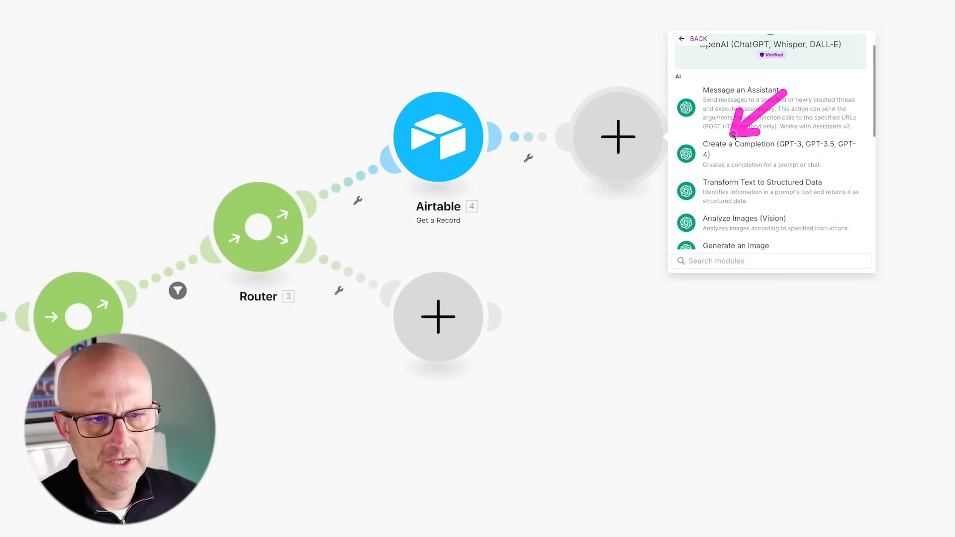
pyautogui.click(739, 155)
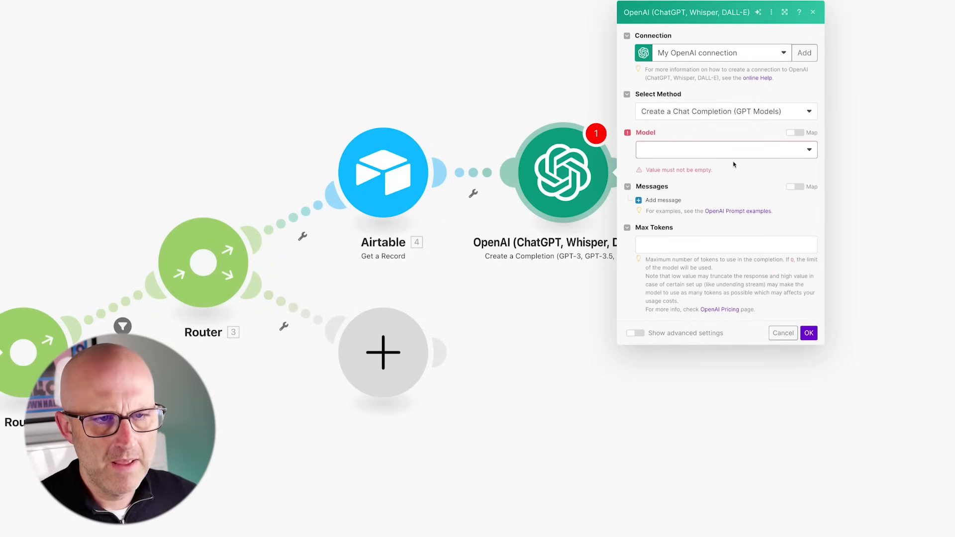
pyautogui.click(672, 150)
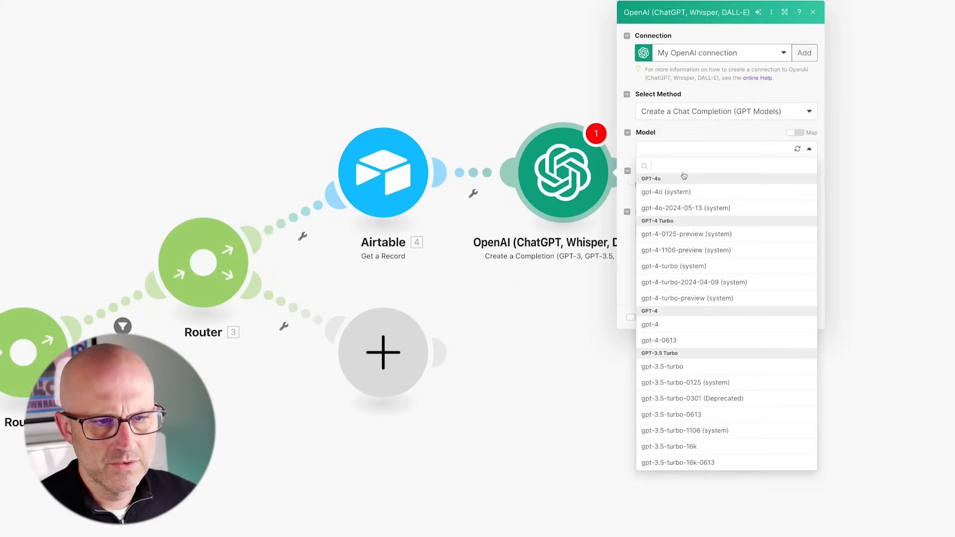
pyautogui.click(657, 196)
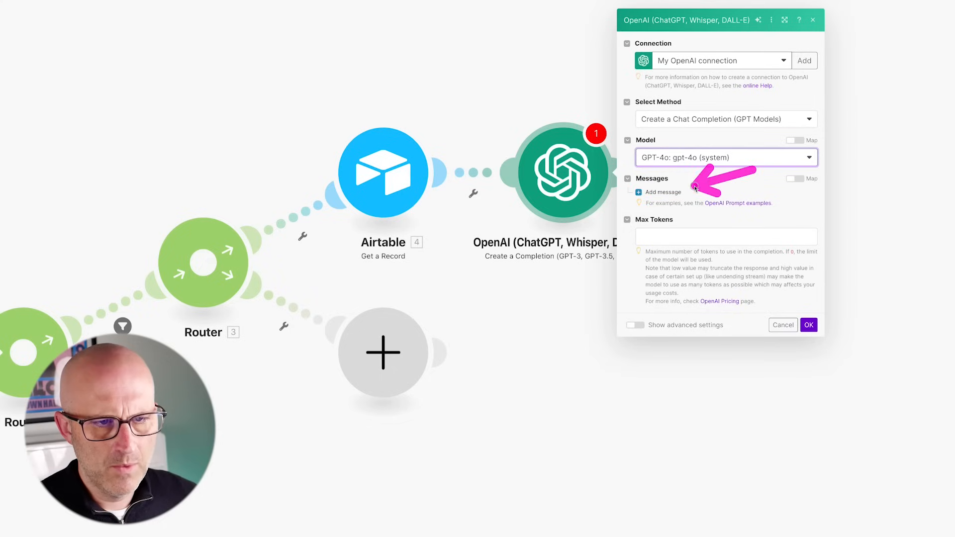
# - Add a User message with Source and Story Prompt Text, and set Max Tokens to 0
pyautogui.click(666, 194)
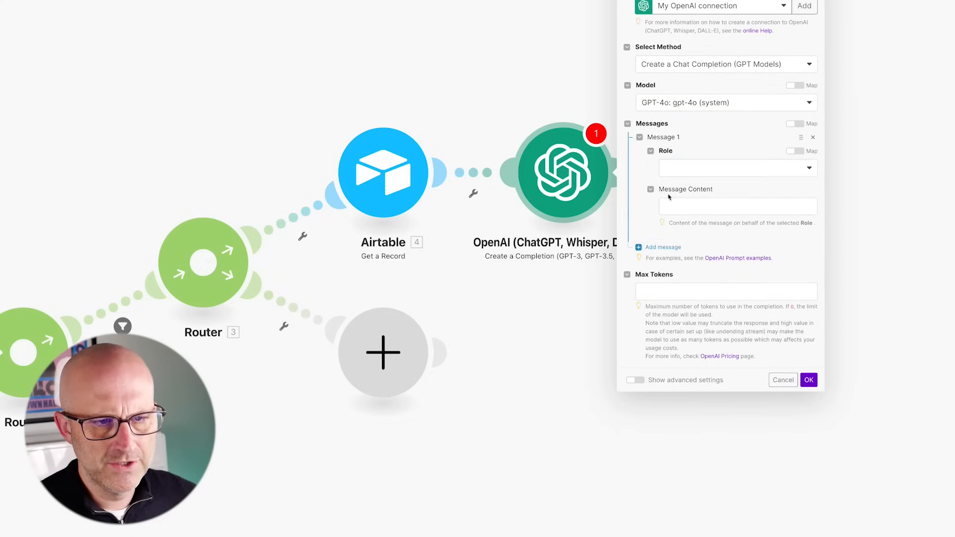
pyautogui.click(697, 171)
pyautogui.click(695, 202)
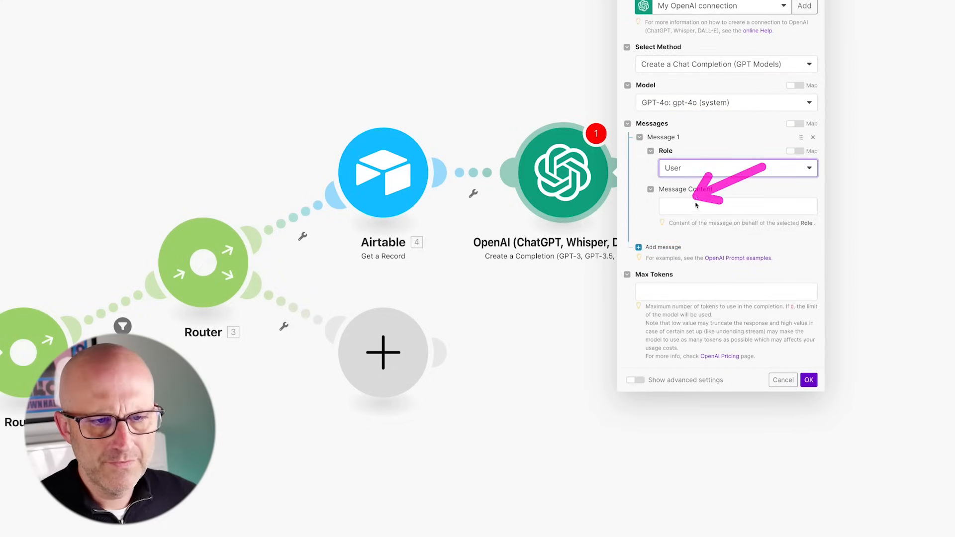
pyautogui.click(696, 206)
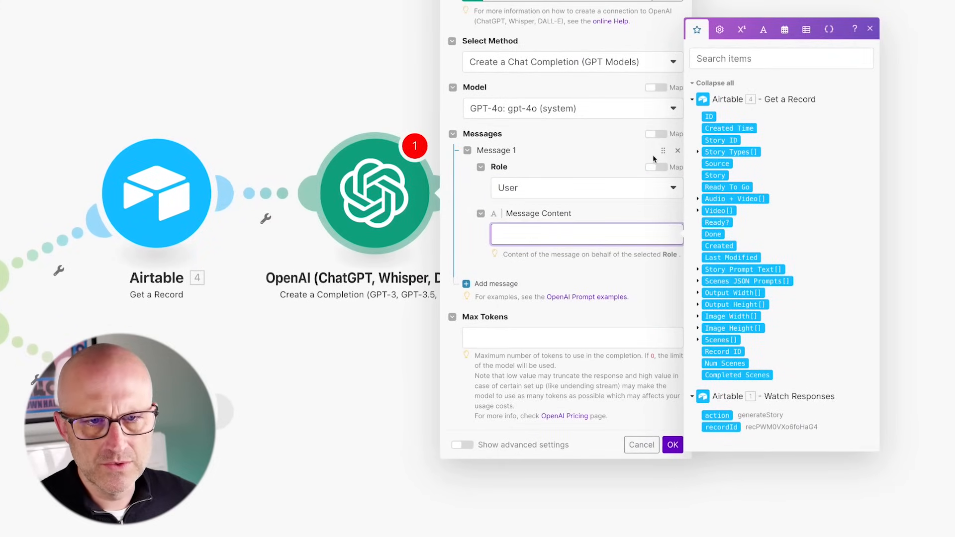
pyautogui.click(718, 164)
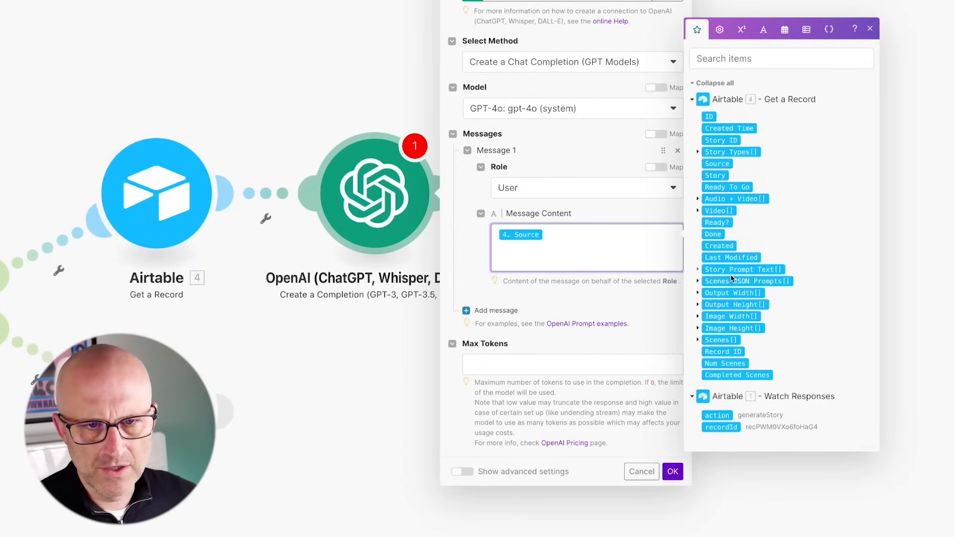
pyautogui.click(698, 269)
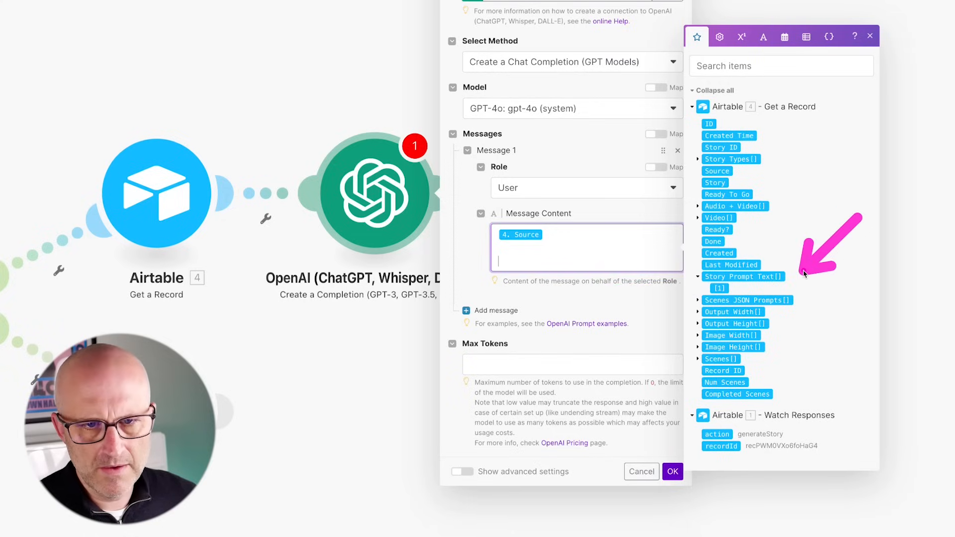
pyautogui.click(719, 289)
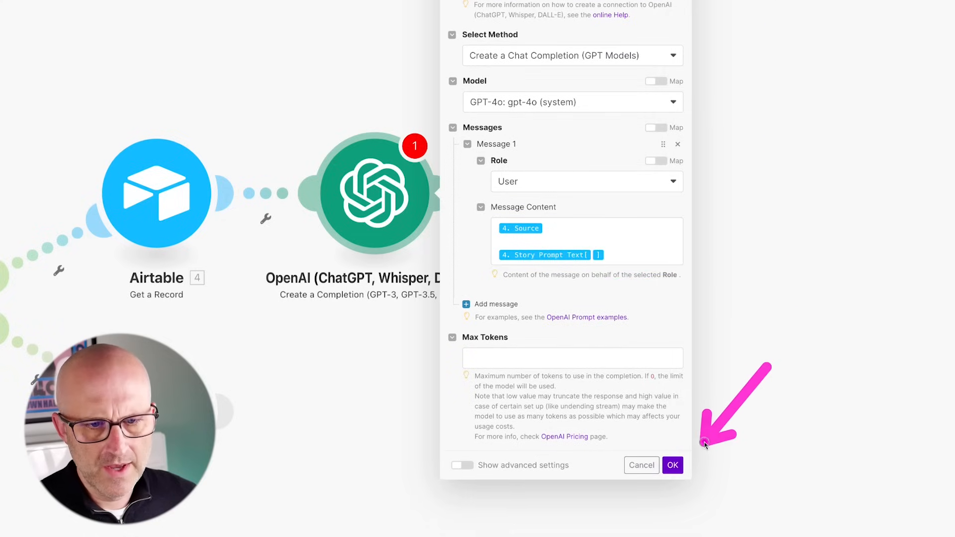
pyautogui.click(673, 465)
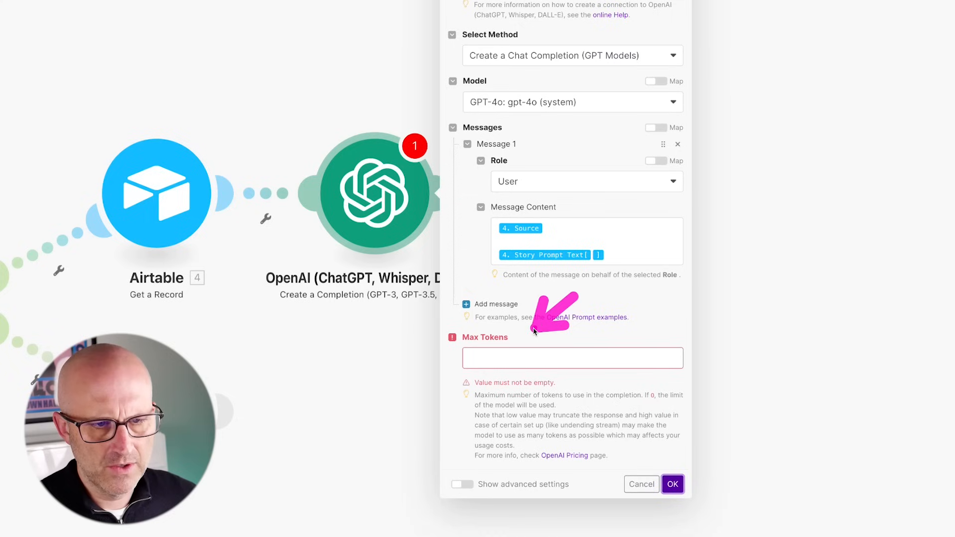
pyautogui.click(485, 360)
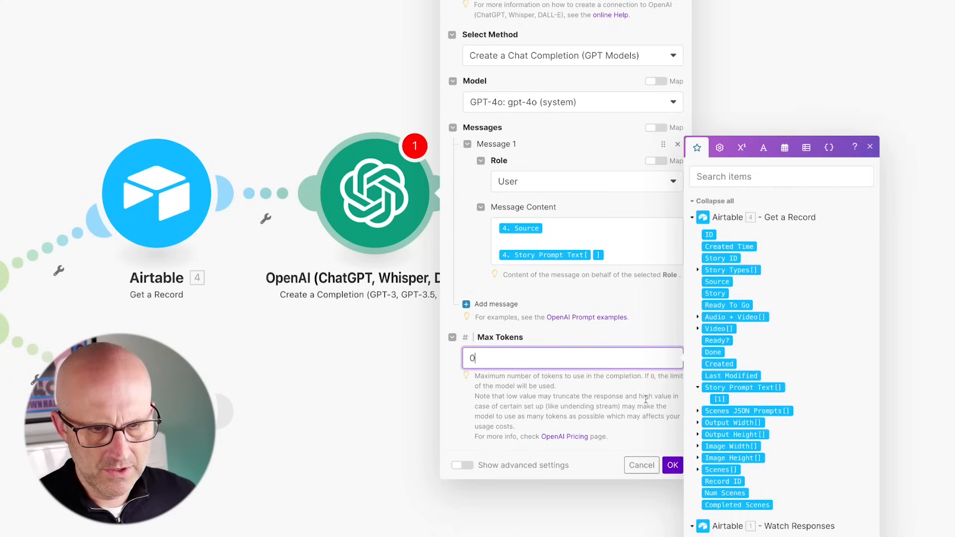
pyautogui.click(672, 465)
pyautogui.rightClick(368, 208)
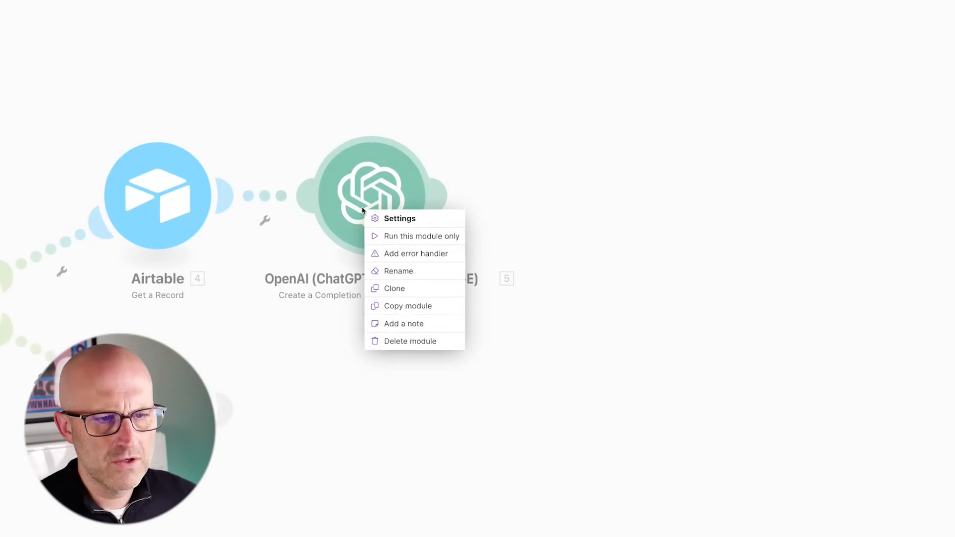
# - Attach a Break error handler retrying 5 times at 1-minute intervals
pyautogui.click(393, 259)
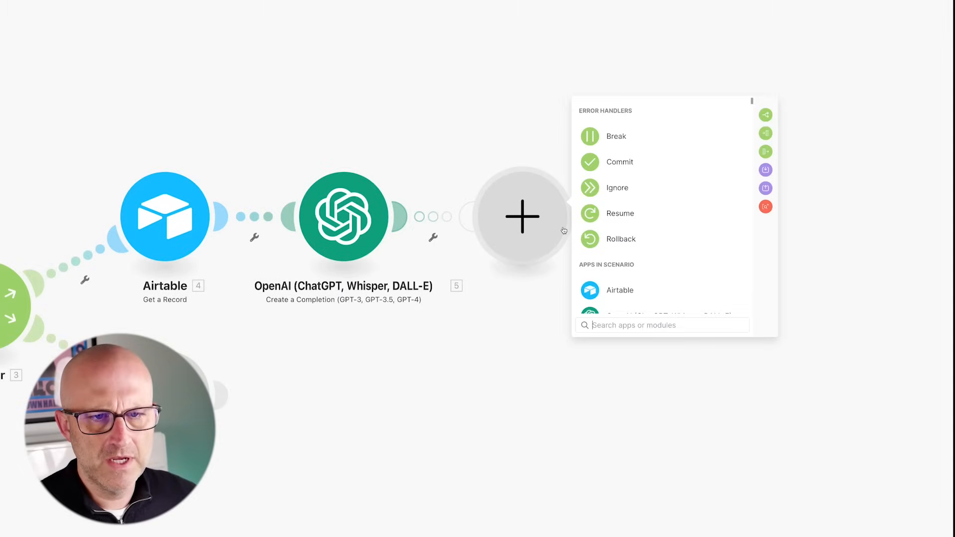
pyautogui.click(616, 137)
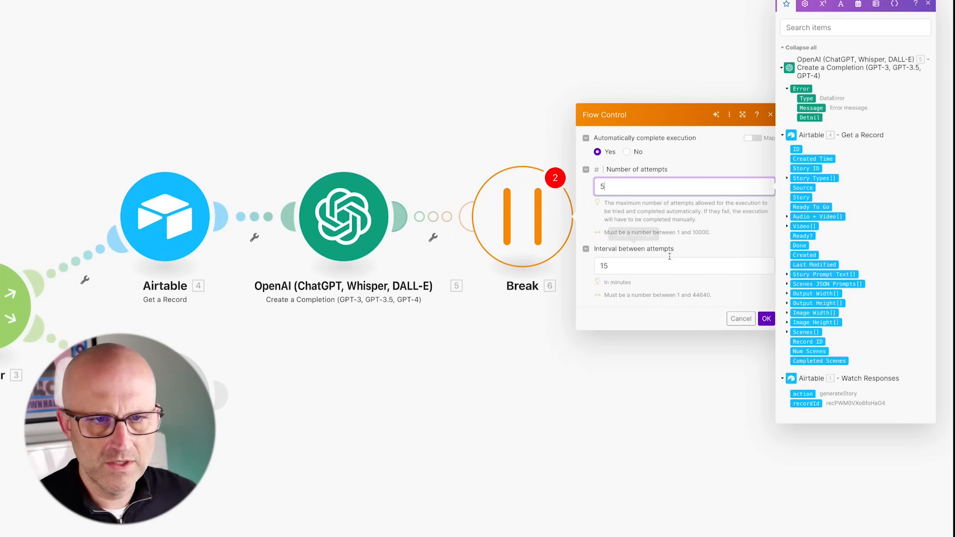
pyautogui.click(617, 268)
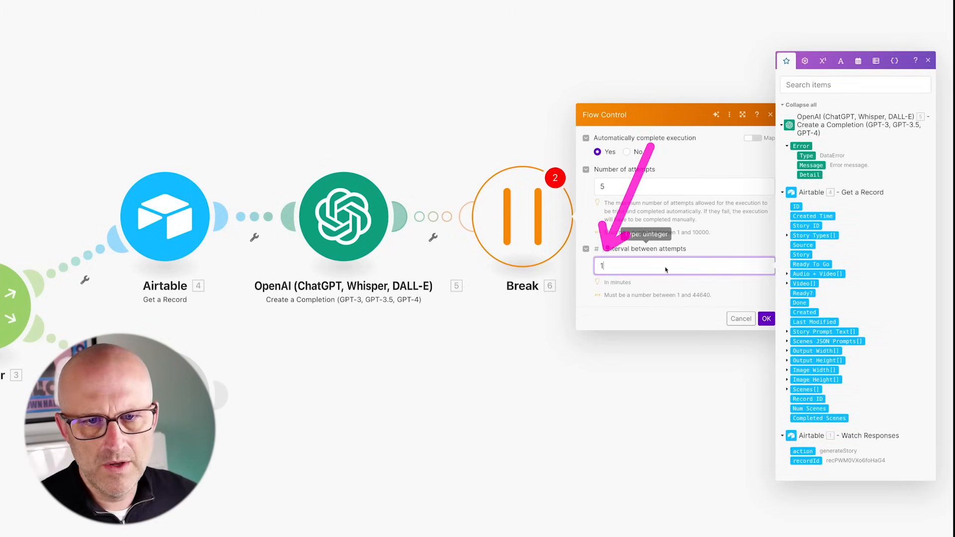
pyautogui.click(450, 341)
# - Filter the Break handler to run only when Error Message contains 429
pyautogui.click(433, 221)
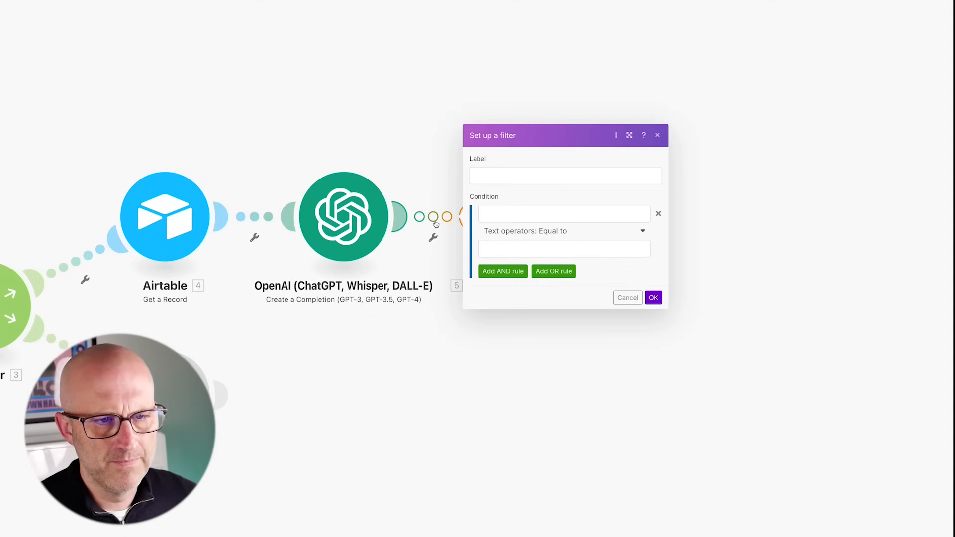
pyautogui.click(492, 214)
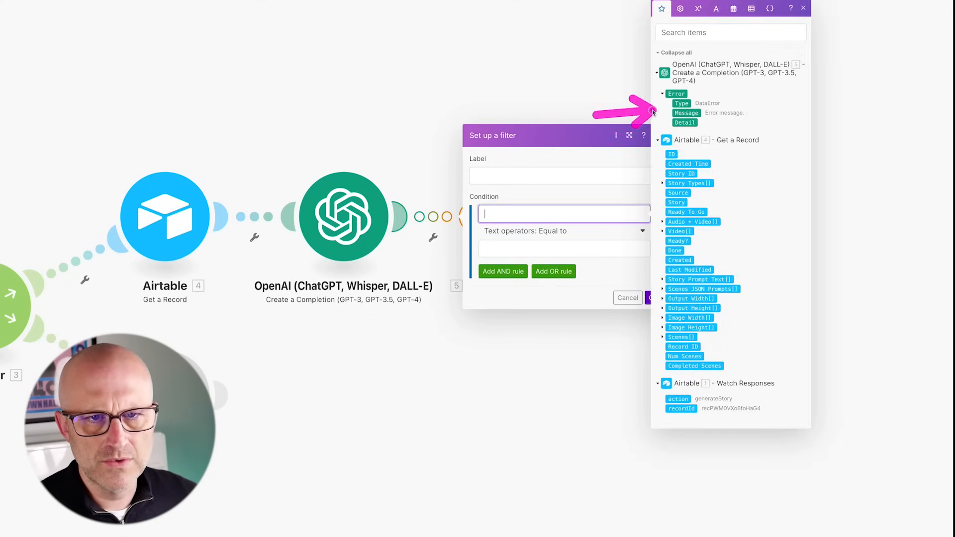
pyautogui.click(687, 113)
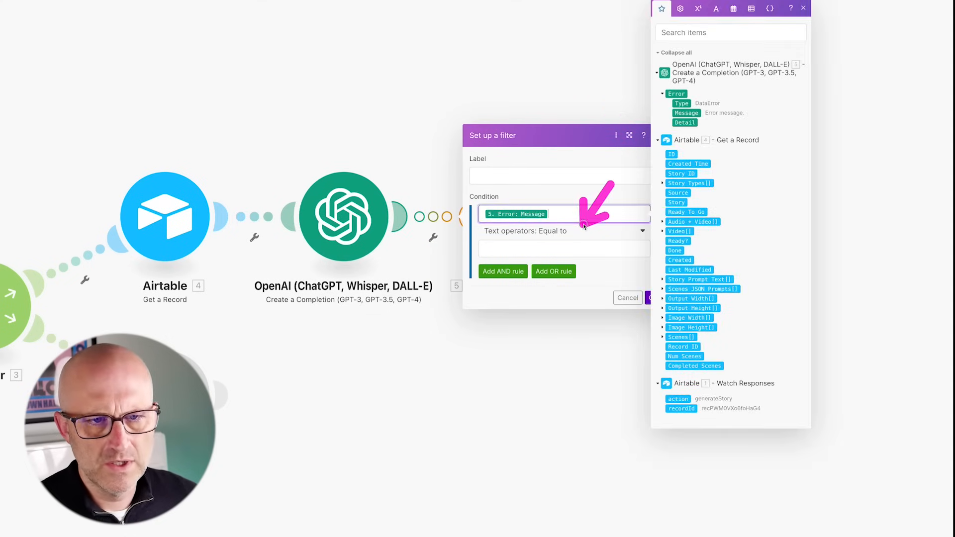
pyautogui.click(548, 233)
pyautogui.click(498, 380)
pyautogui.click(515, 248)
pyautogui.write('429')
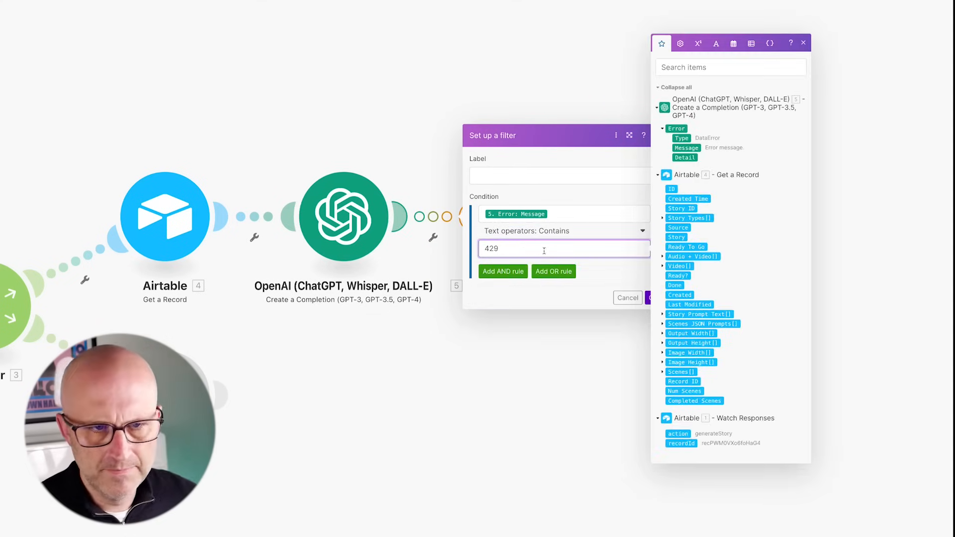
pyautogui.click(652, 298)
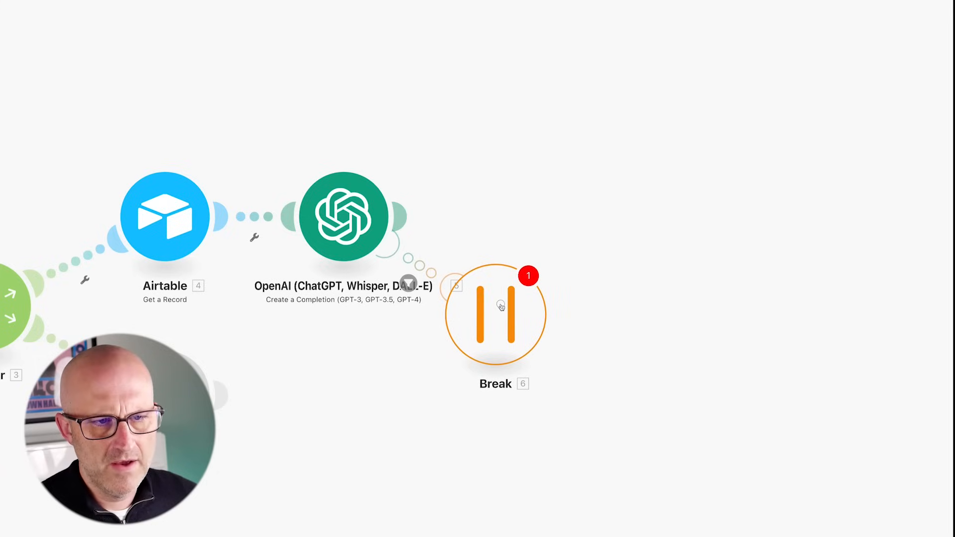
# - Add an Airtable Update a Record step on the Kontent Story Magic DEMO connection, granting base access
pyautogui.click(406, 214)
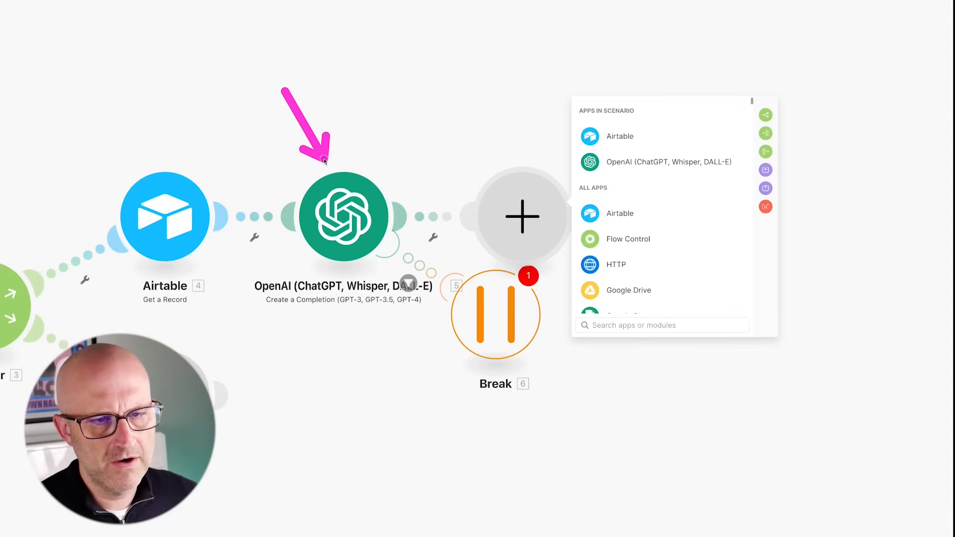
pyautogui.click(626, 138)
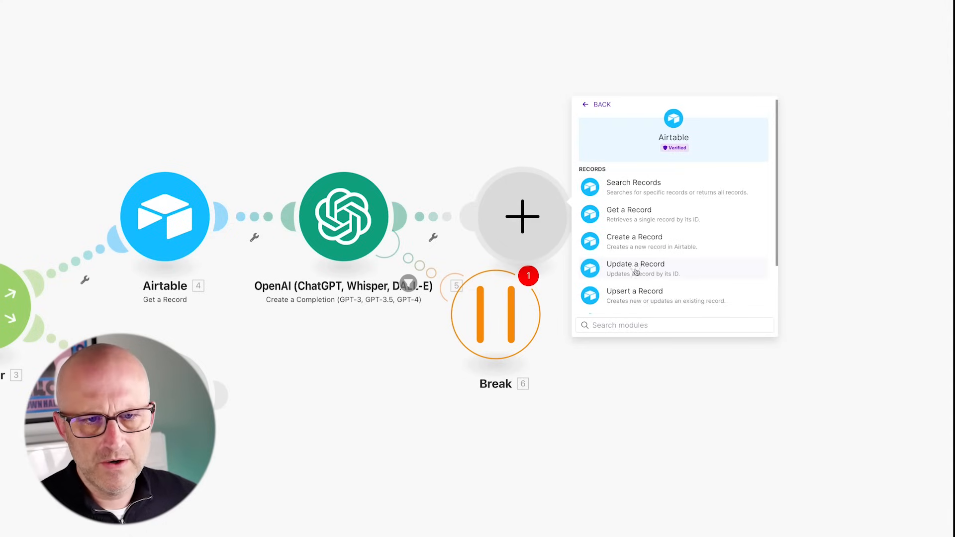
pyautogui.click(636, 272)
pyautogui.click(661, 216)
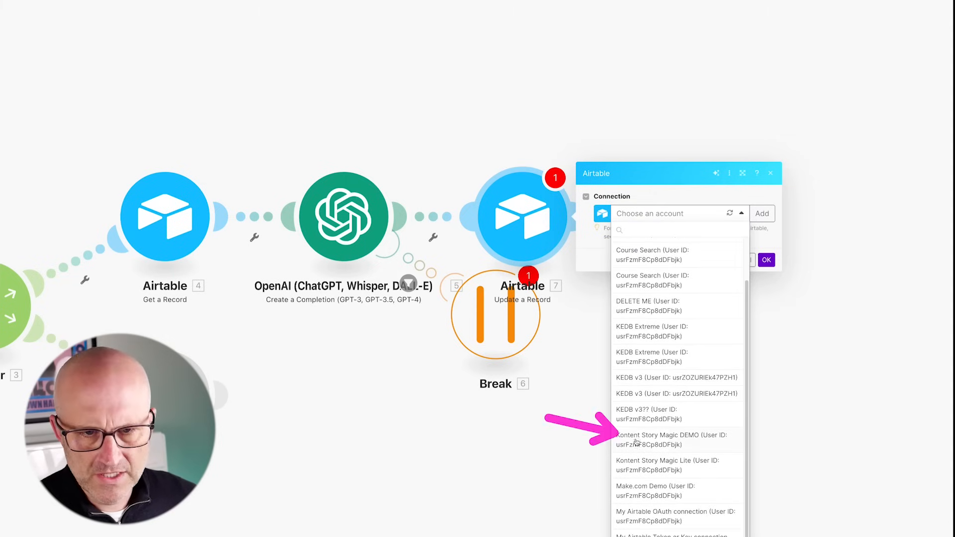
pyautogui.click(675, 444)
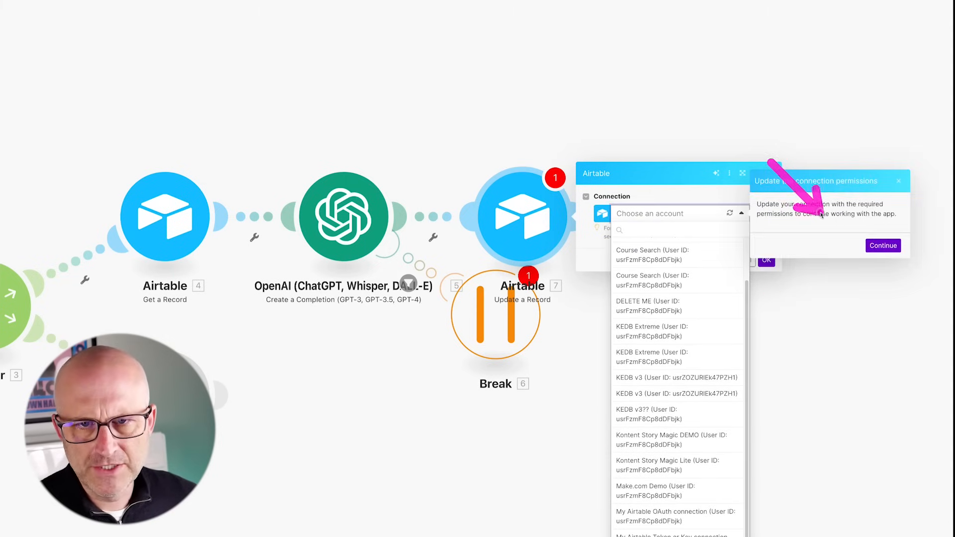
pyautogui.click(872, 246)
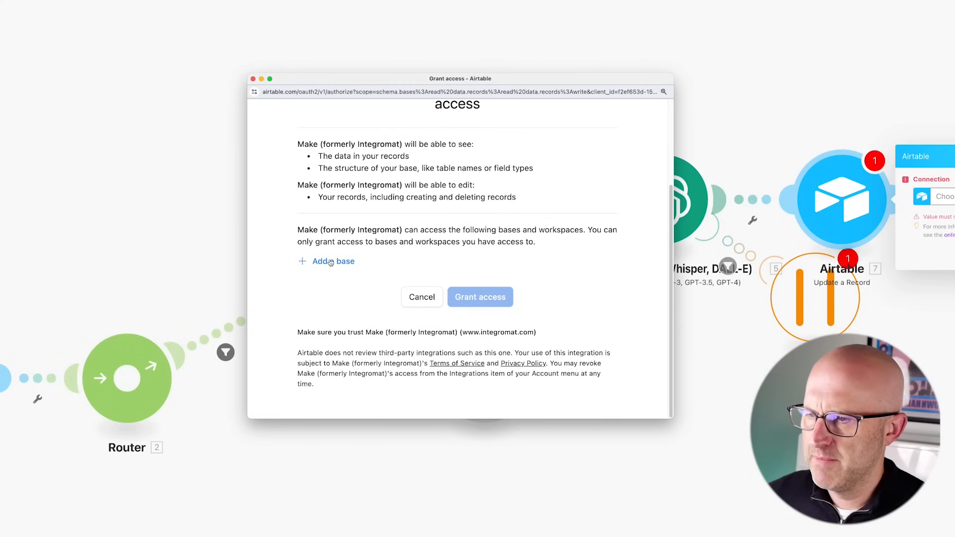
pyautogui.click(334, 262)
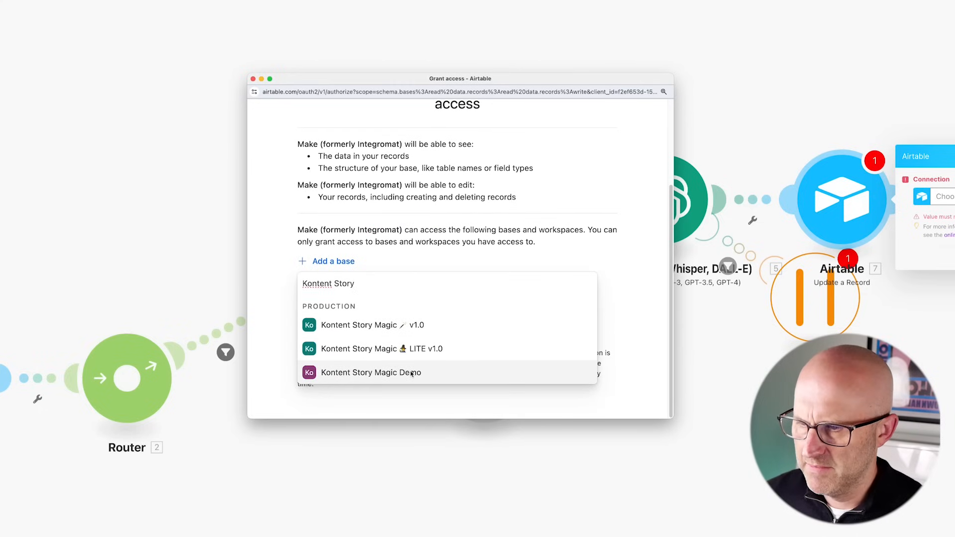
pyautogui.click(428, 371)
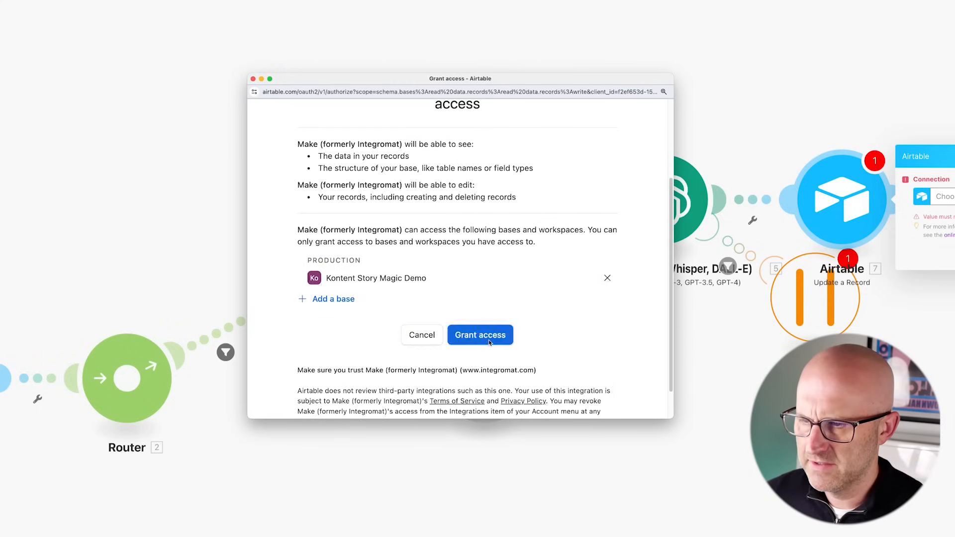
pyautogui.click(480, 335)
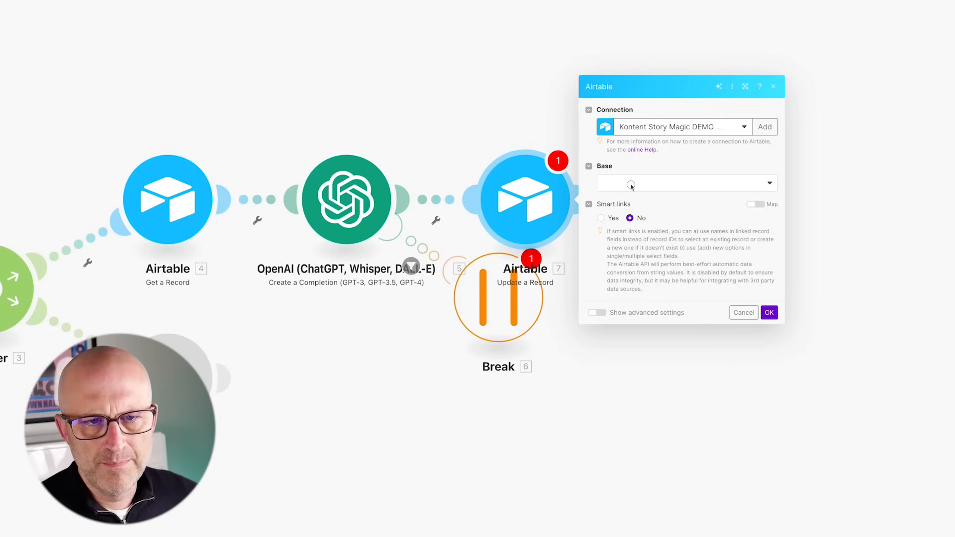
# - Target the Stories table record by recordId and write the OpenAI Result into Story
pyautogui.click(630, 187)
pyautogui.click(630, 199)
pyautogui.click(627, 202)
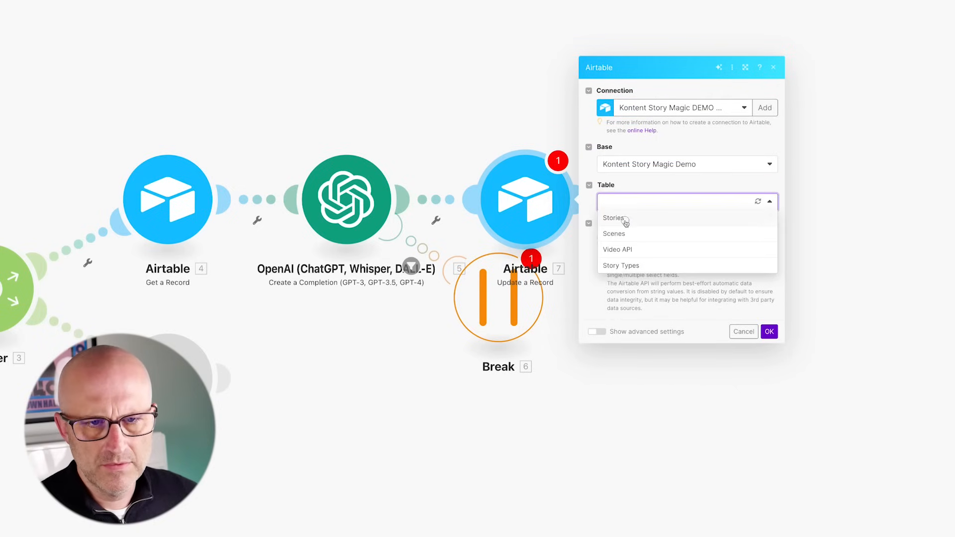
pyautogui.click(614, 218)
pyautogui.click(622, 161)
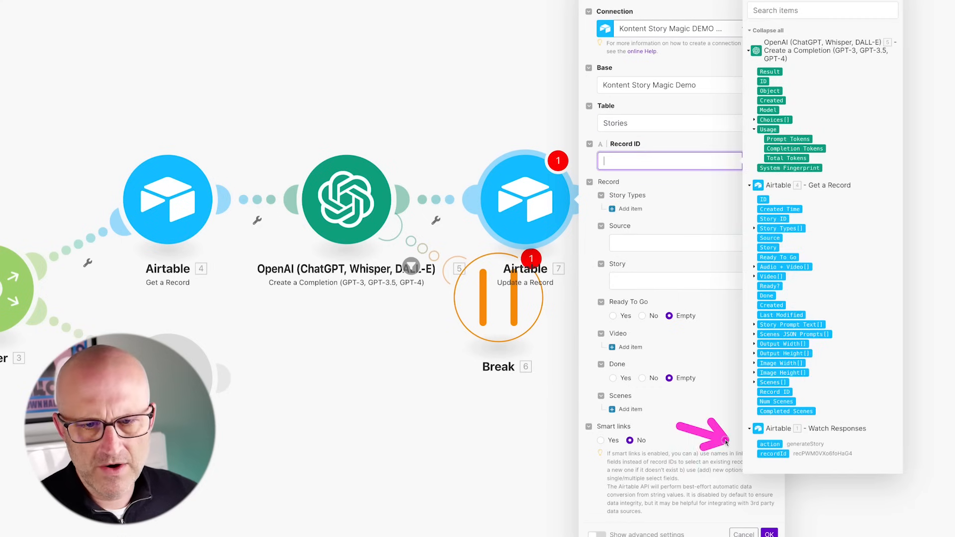
pyautogui.click(774, 453)
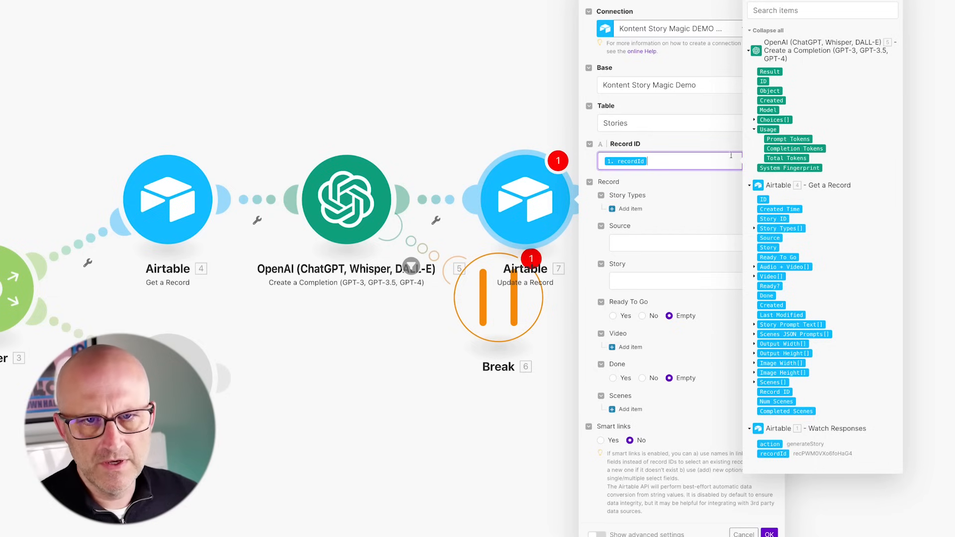
pyautogui.click(623, 282)
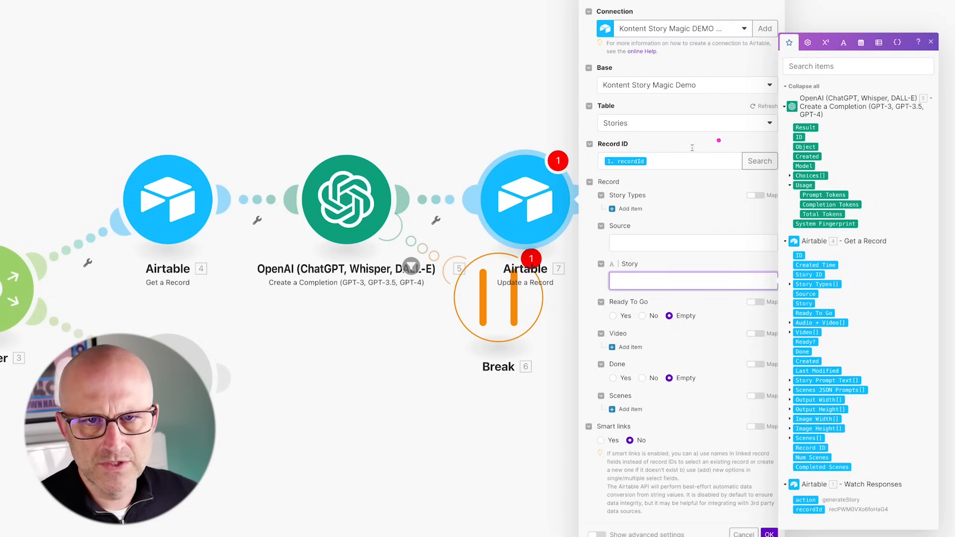
pyautogui.click(806, 127)
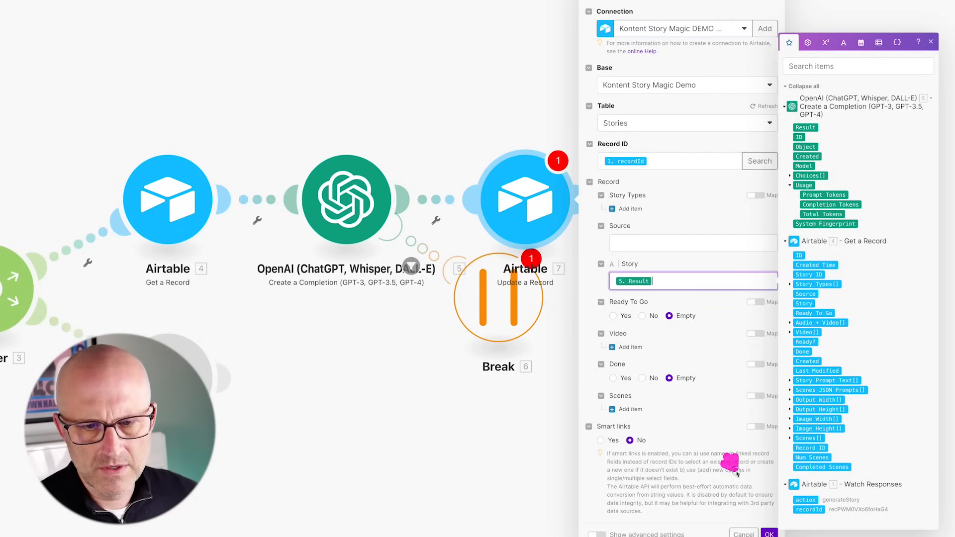
pyautogui.click(770, 534)
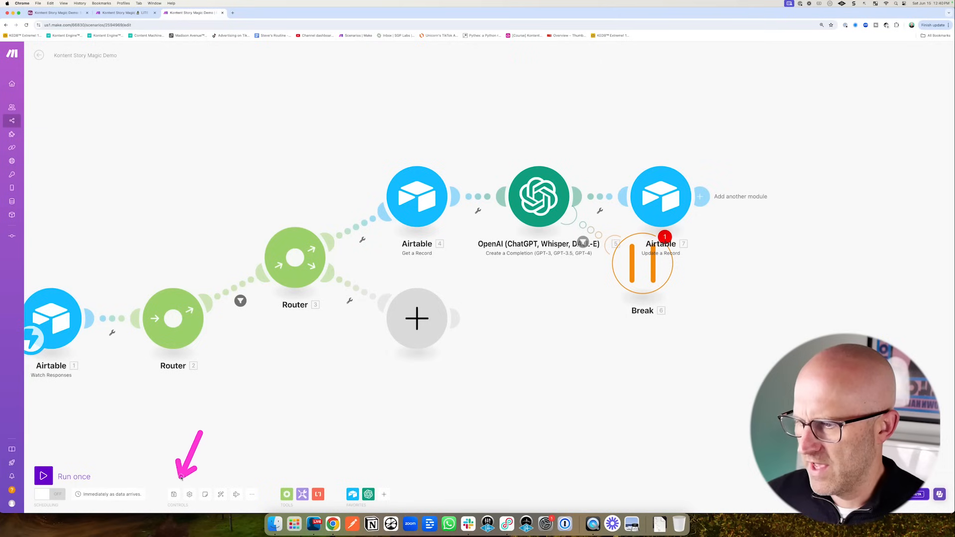
# - Save the scenario anyway, allow storing of incomplete executions, and auto-align the modules
pyautogui.click(174, 494)
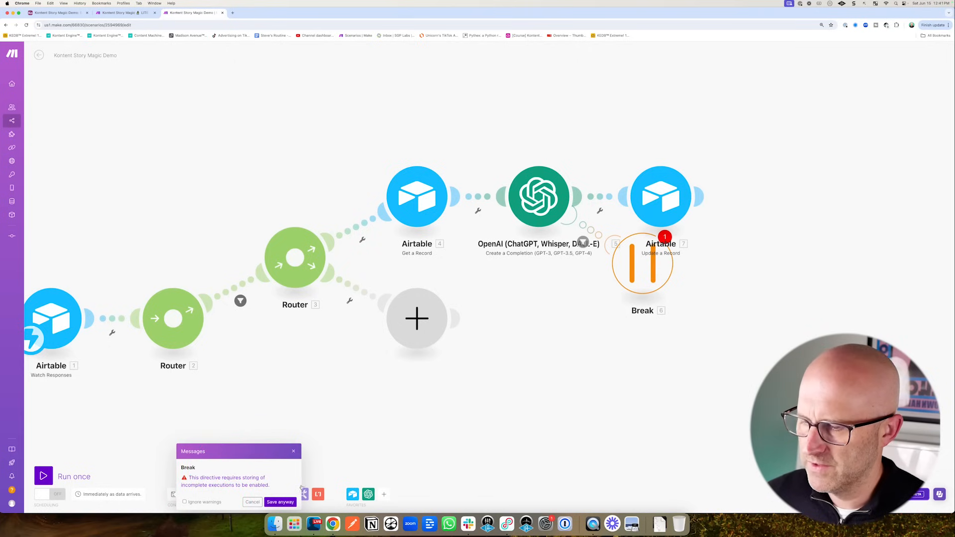
pyautogui.click(280, 502)
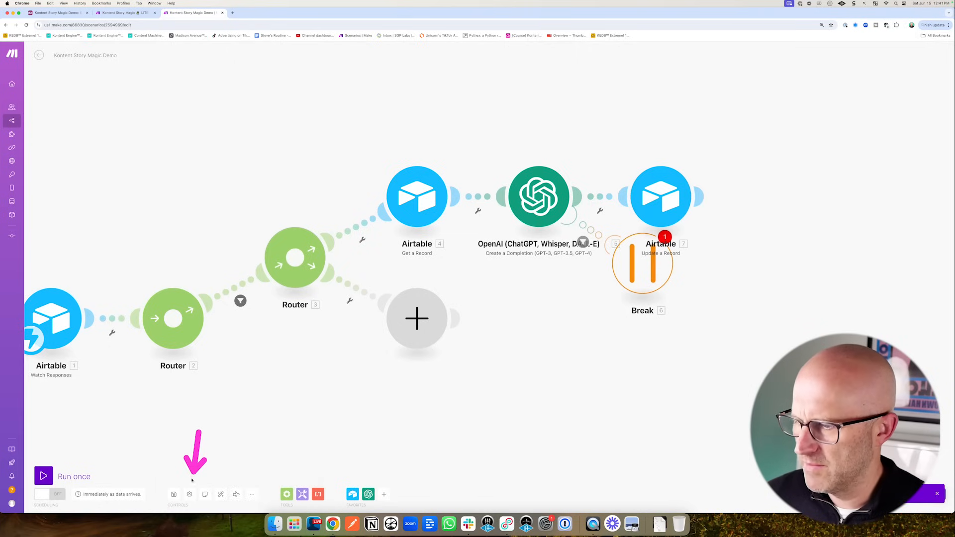
pyautogui.click(190, 494)
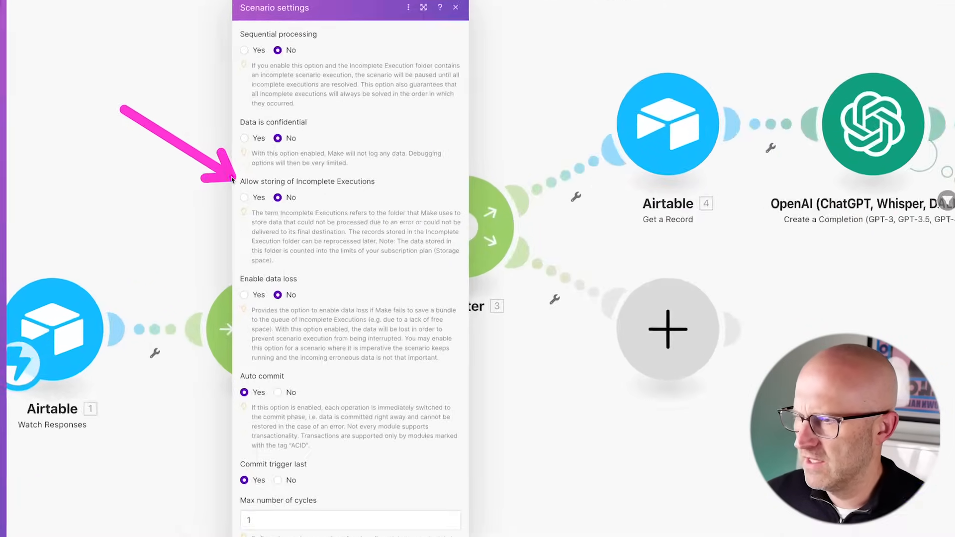
pyautogui.click(252, 196)
pyautogui.click(465, 483)
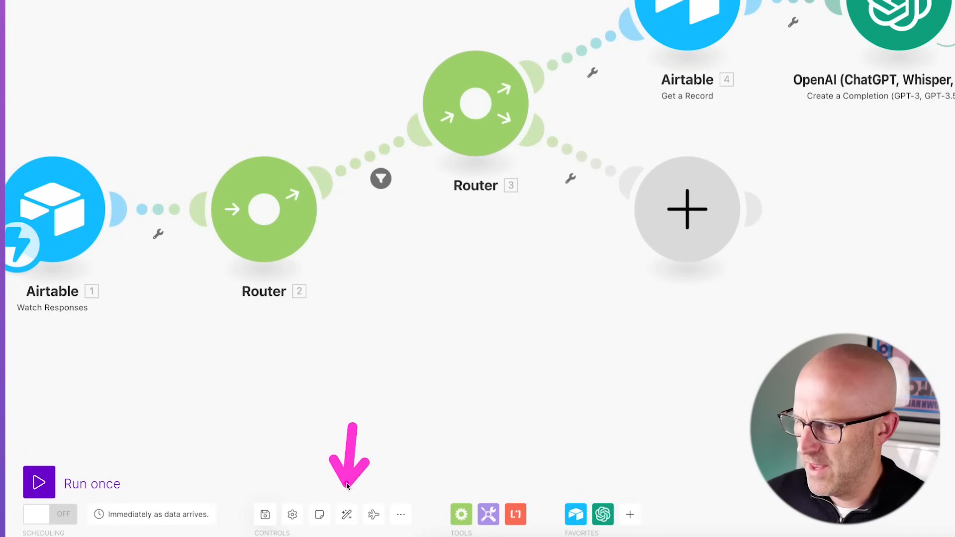
pyautogui.click(347, 514)
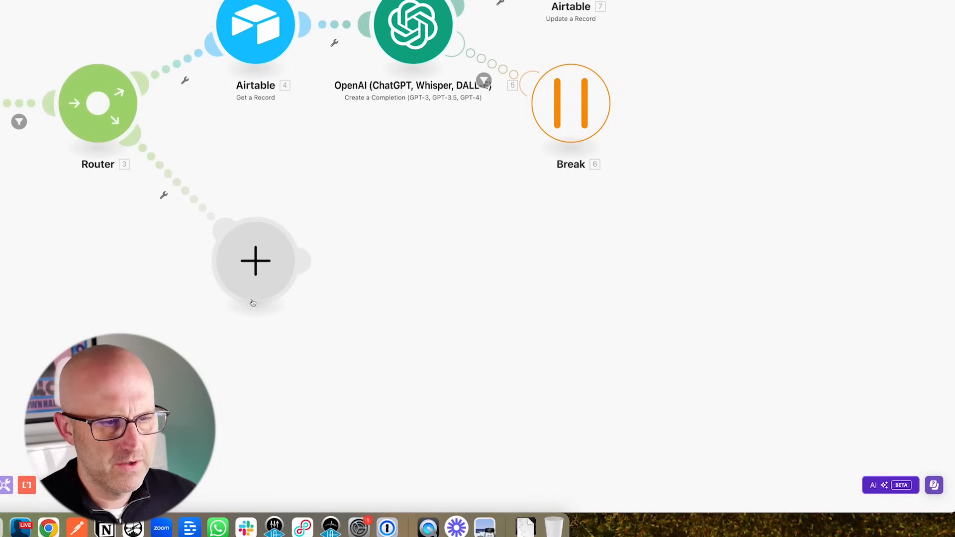
# - Add an Airtable Get a Record module on the Kontent Story Magic Demo base, mapping recordId into Record ID
pyautogui.click(263, 269)
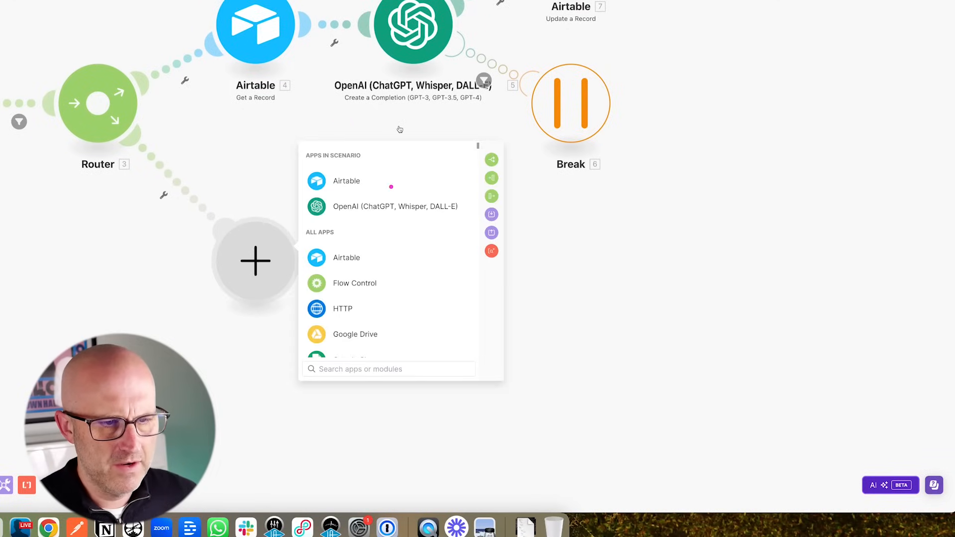
pyautogui.click(343, 187)
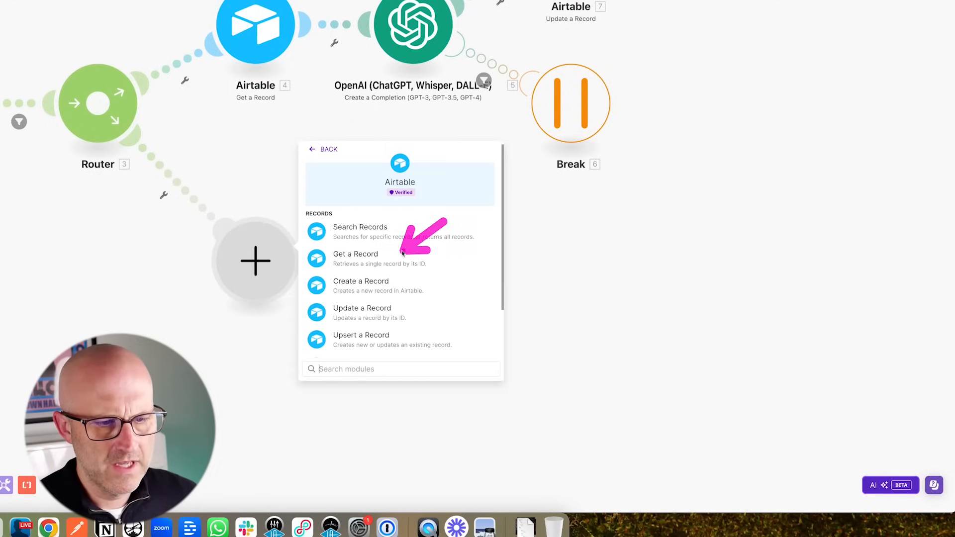
pyautogui.click(367, 256)
pyautogui.click(381, 238)
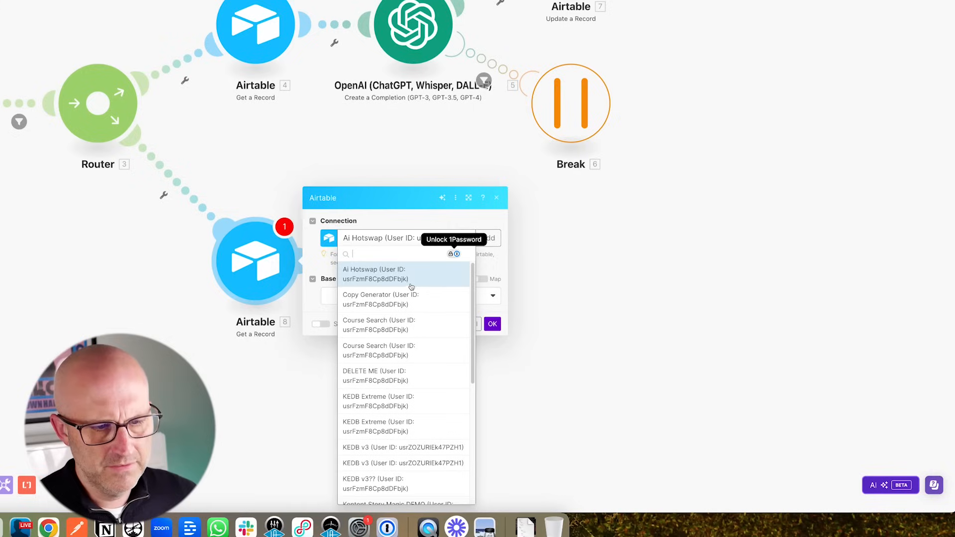
pyautogui.click(362, 327)
pyautogui.click(362, 312)
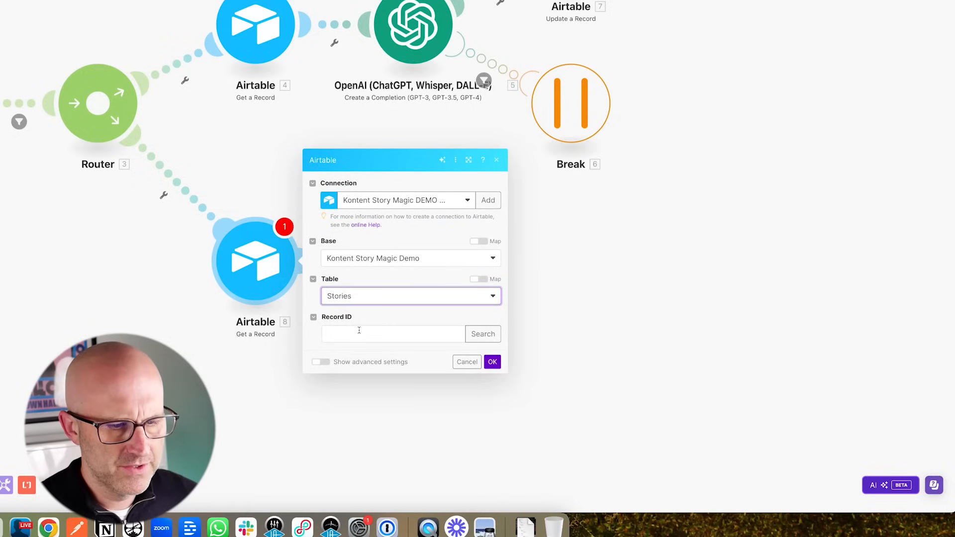
pyautogui.click(352, 334)
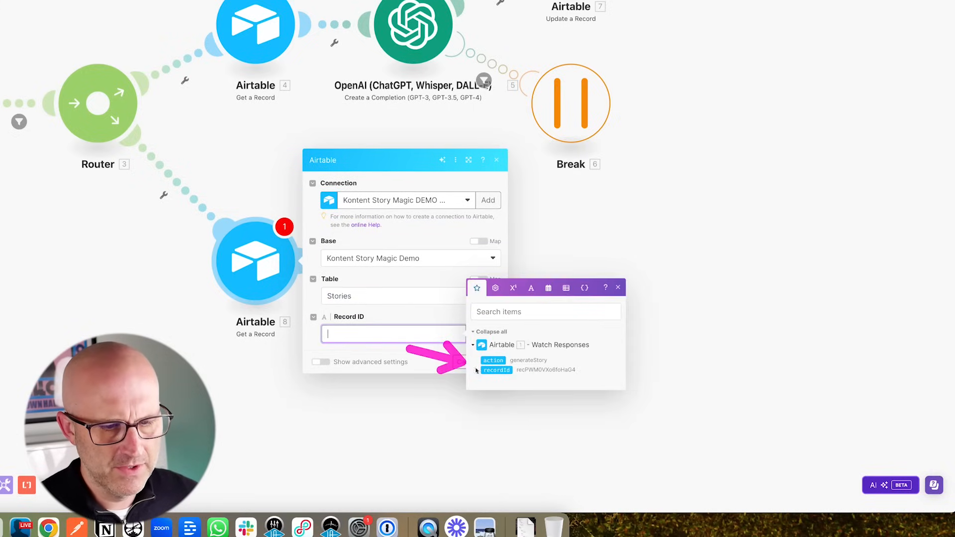
pyautogui.click(496, 370)
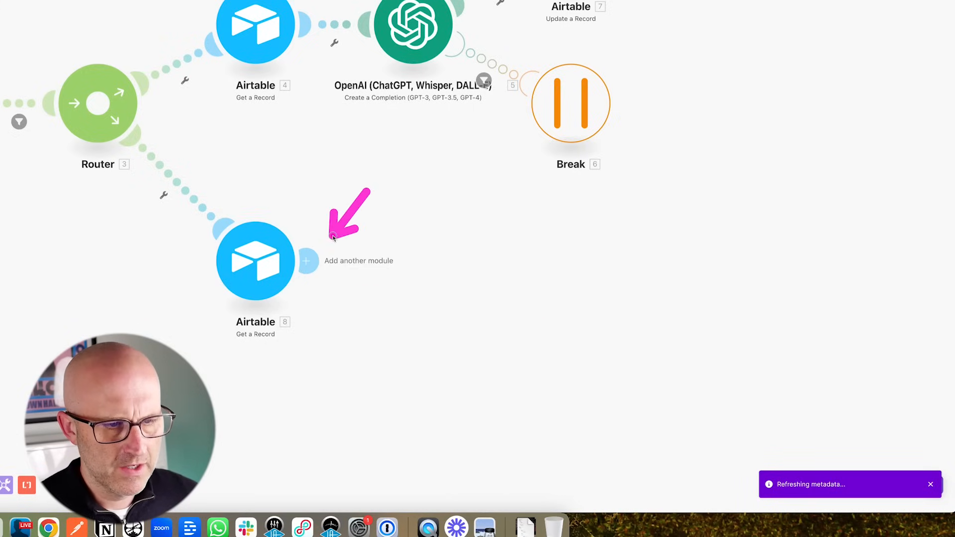
# - Add an OpenAI completion using gpt-4o with a User message of Scenes JSON Prompts and Story
pyautogui.click(309, 260)
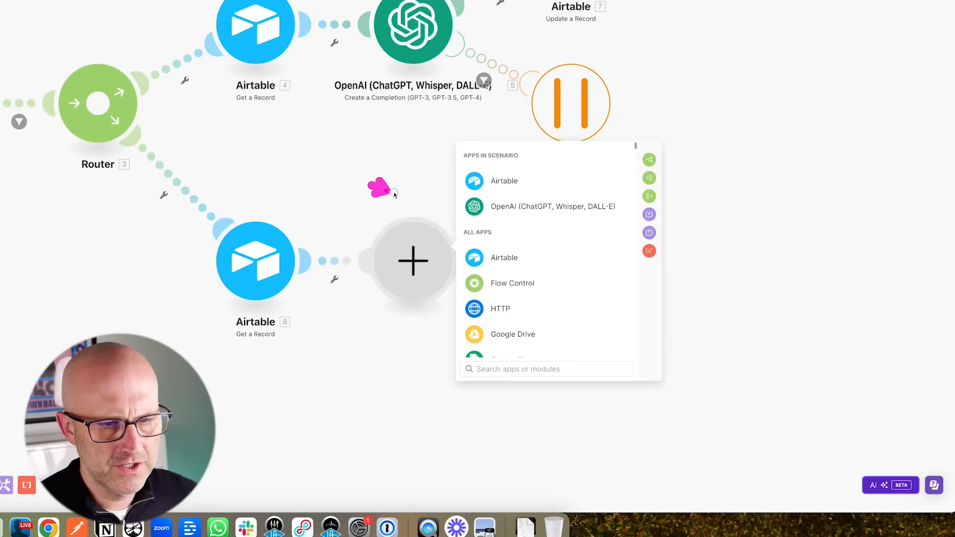
pyautogui.click(547, 206)
pyautogui.click(513, 284)
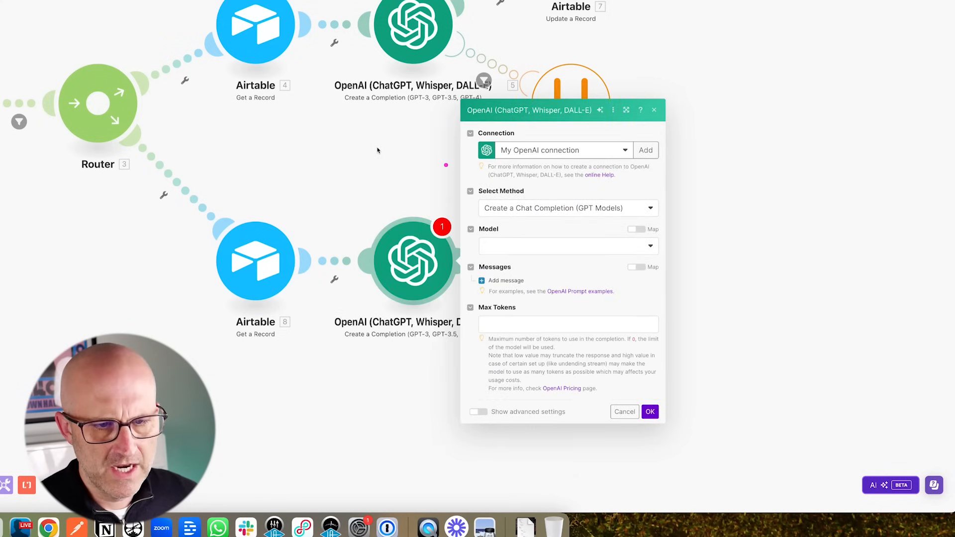
pyautogui.click(494, 247)
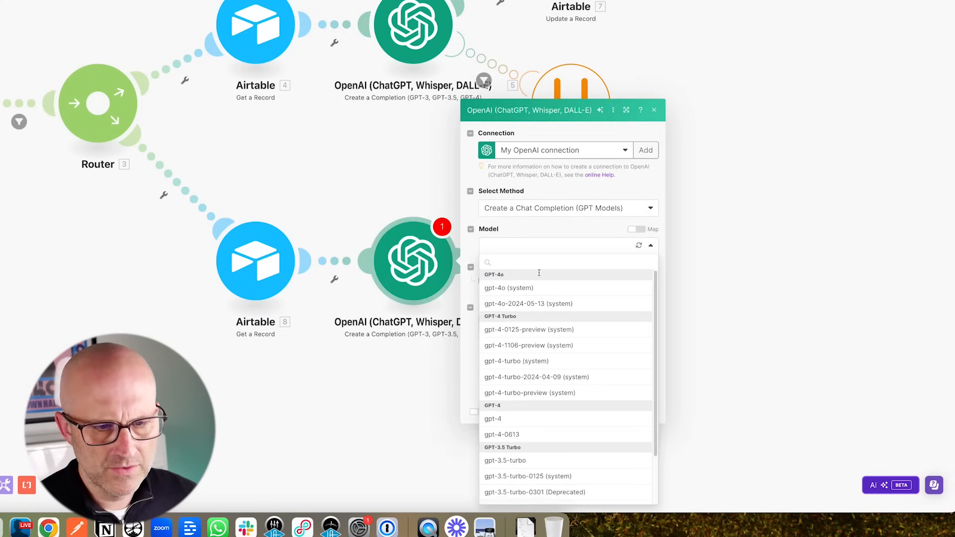
pyautogui.click(516, 291)
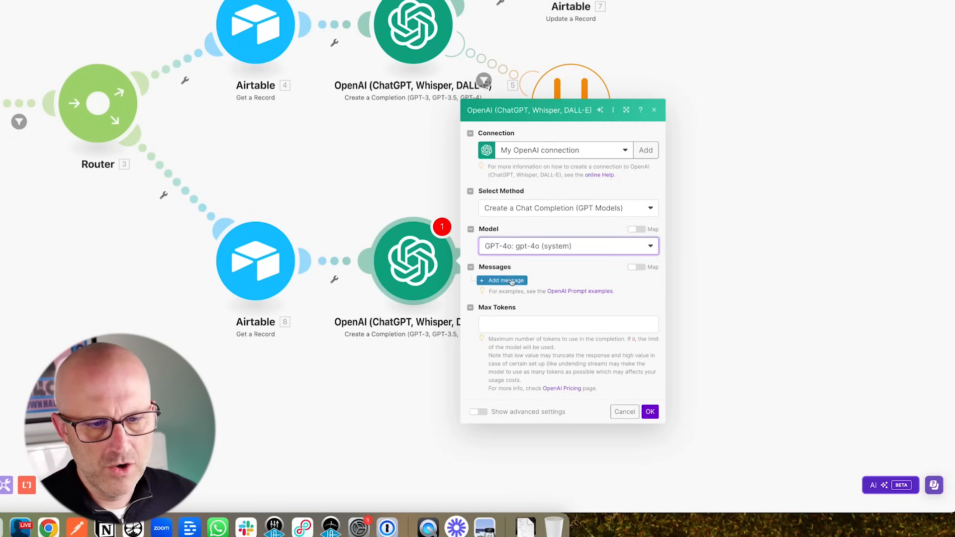
pyautogui.click(512, 281)
pyautogui.click(543, 261)
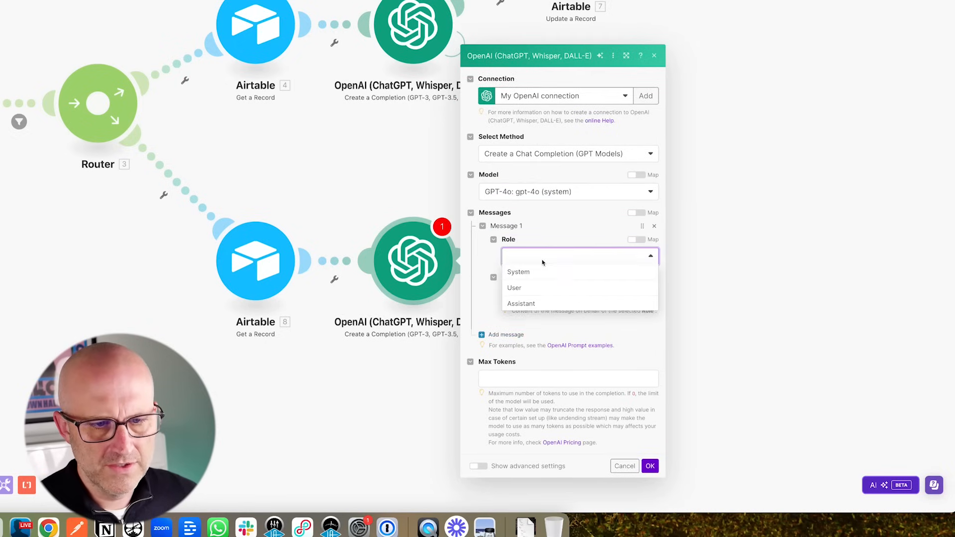
pyautogui.click(526, 289)
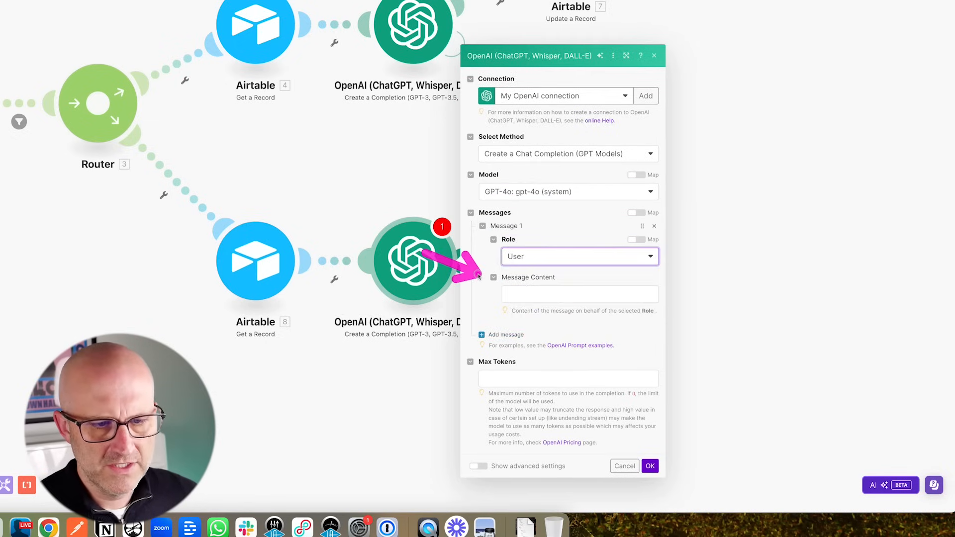
pyautogui.click(527, 296)
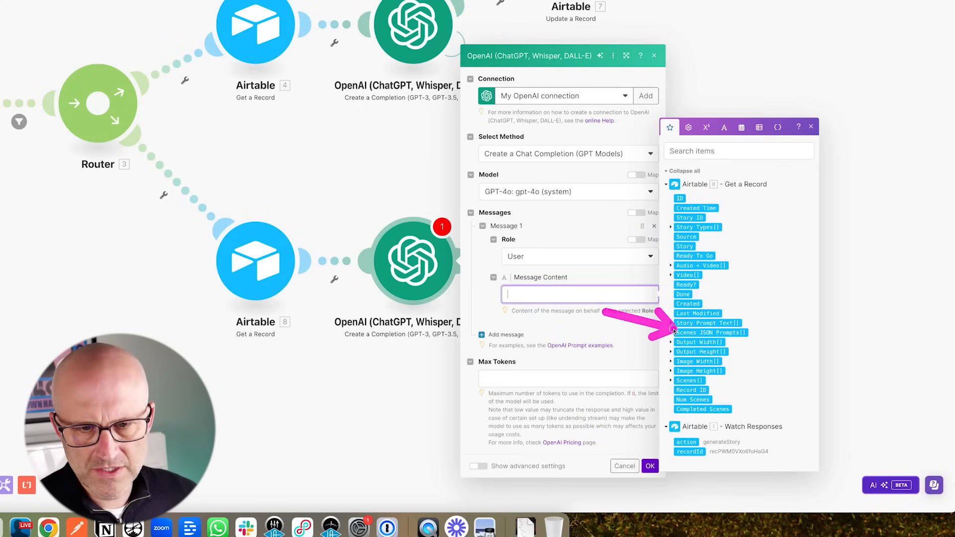
pyautogui.click(690, 333)
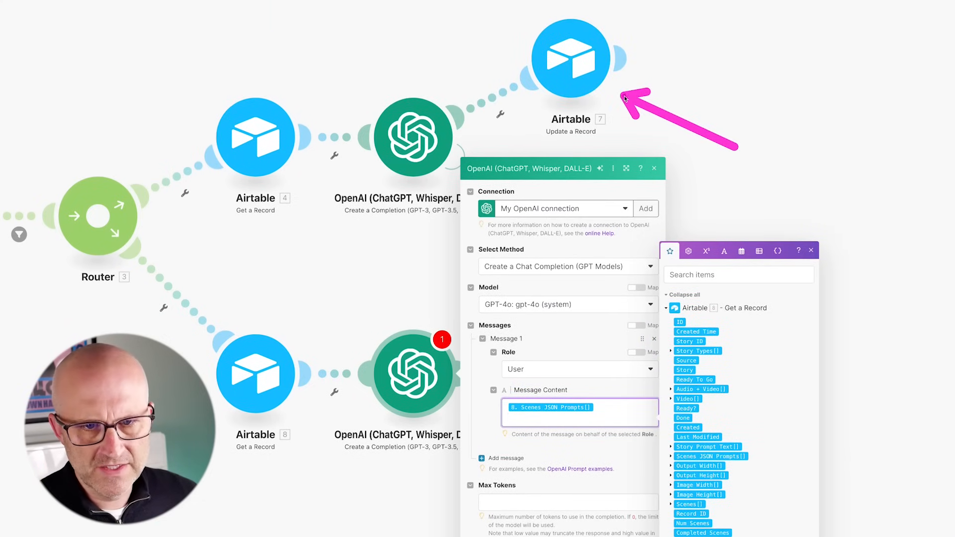
pyautogui.click(685, 370)
# - Leave Max Tokens at 0, set Response Format to JSON Object, and save the OpenAI module
pyautogui.click(506, 504)
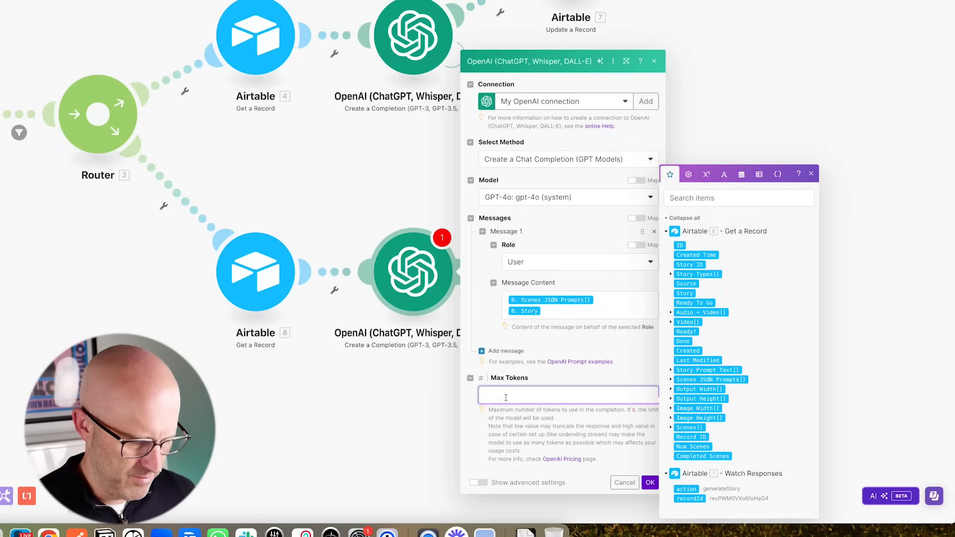
pyautogui.click(490, 438)
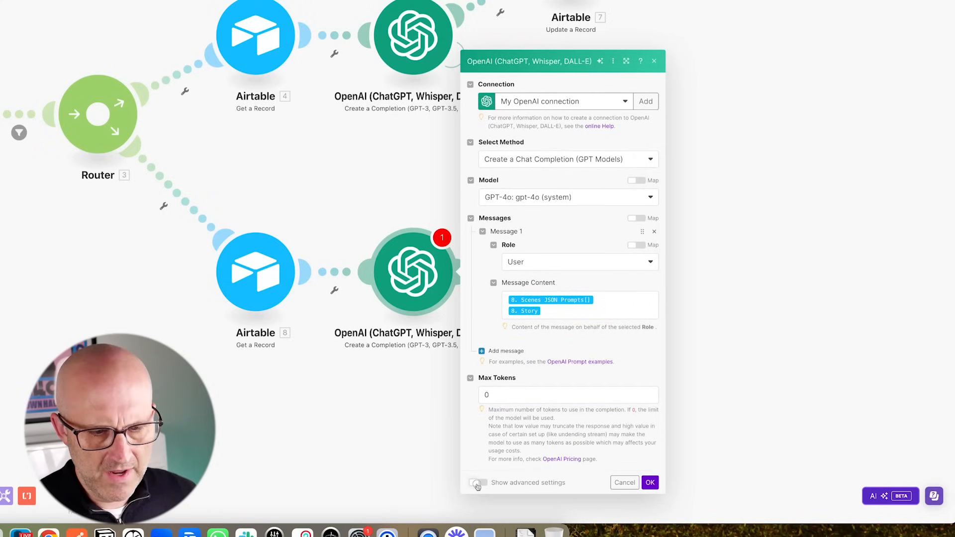
pyautogui.click(477, 484)
pyautogui.scroll(-10, 571, 334)
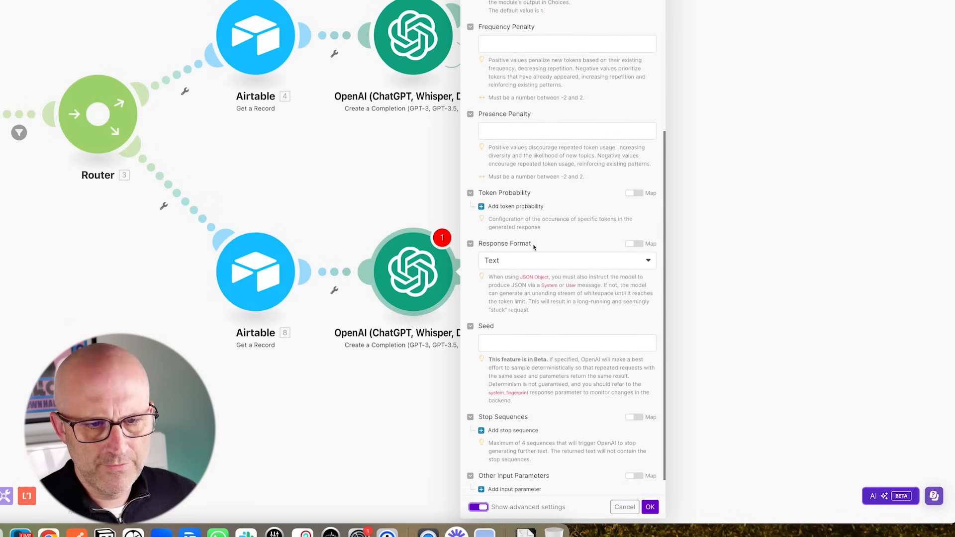
pyautogui.click(517, 260)
pyautogui.click(510, 307)
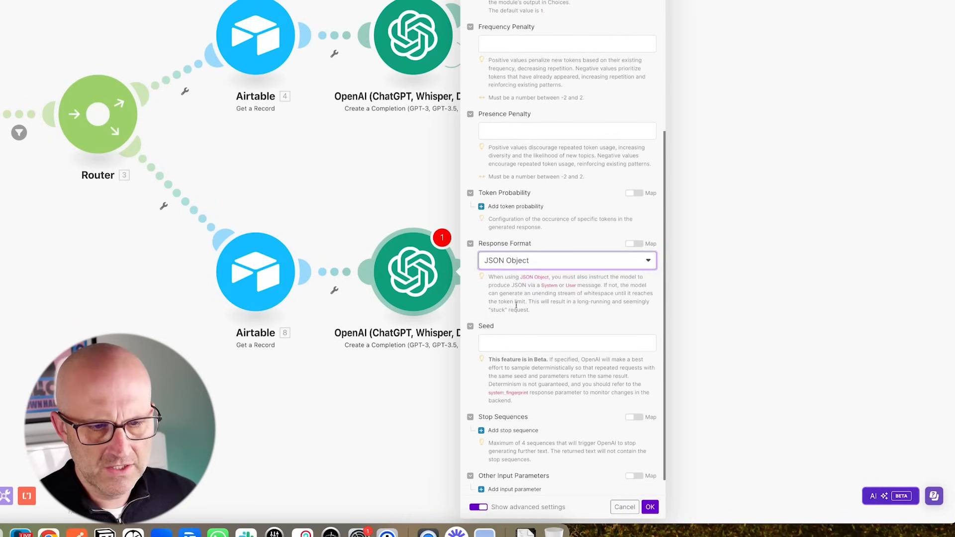
pyautogui.scroll(-1, 563, 321)
pyautogui.click(650, 507)
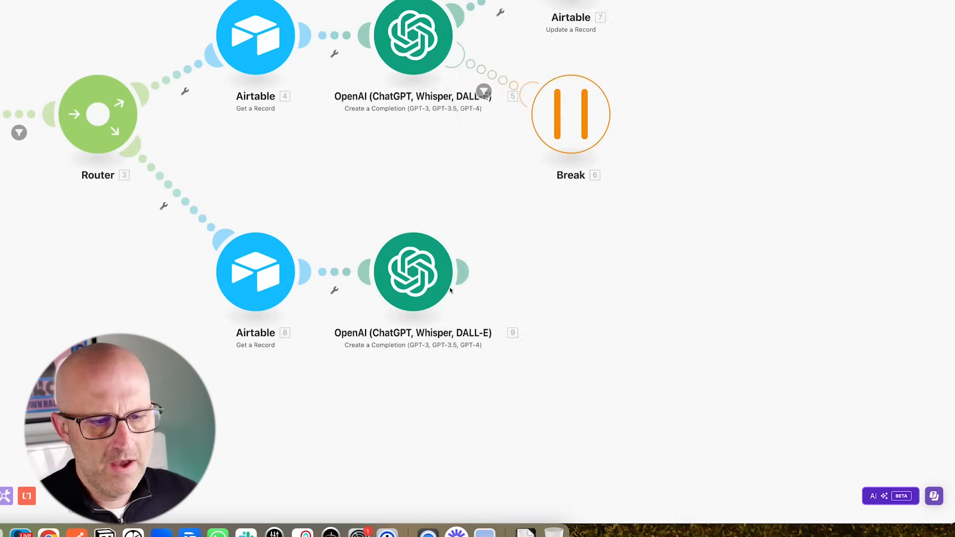
# - Attach a Break error handler with 5 retry attempts to the OpenAI module
pyautogui.rightClick(402, 282)
pyautogui.click(444, 317)
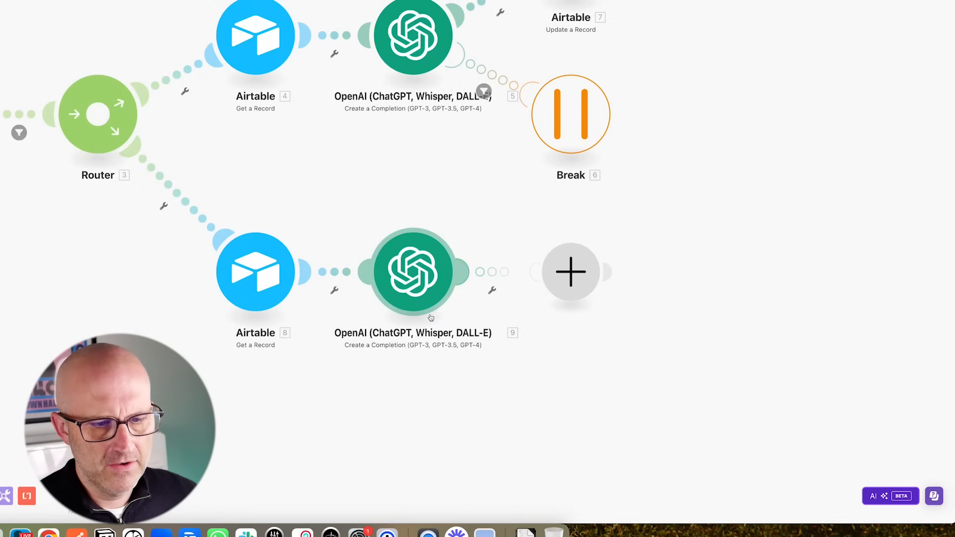
pyautogui.click(658, 193)
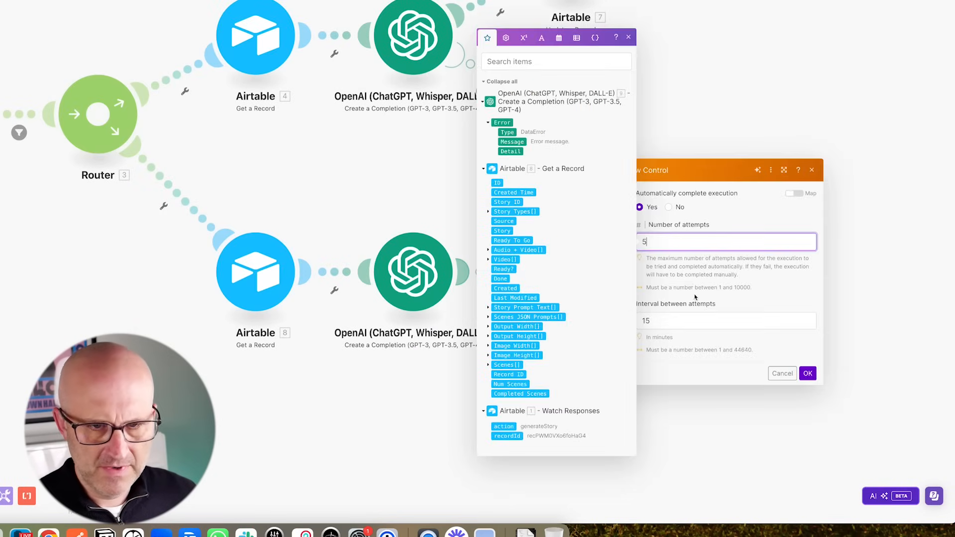
pyautogui.click(662, 321)
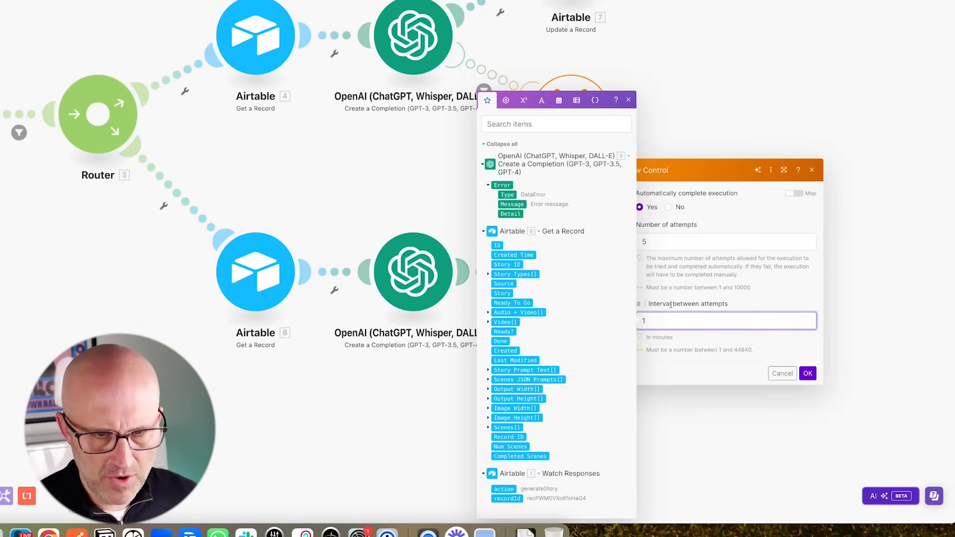
pyautogui.click(808, 374)
# - Filter the Break path so it only runs when the error message contains 429
pyautogui.click(491, 273)
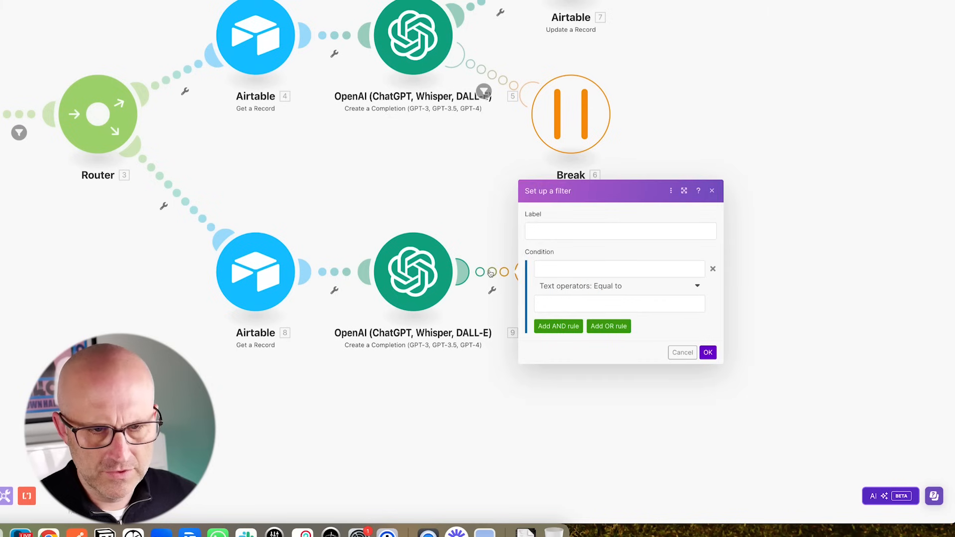
pyautogui.click(547, 269)
pyautogui.click(739, 169)
pyautogui.click(595, 287)
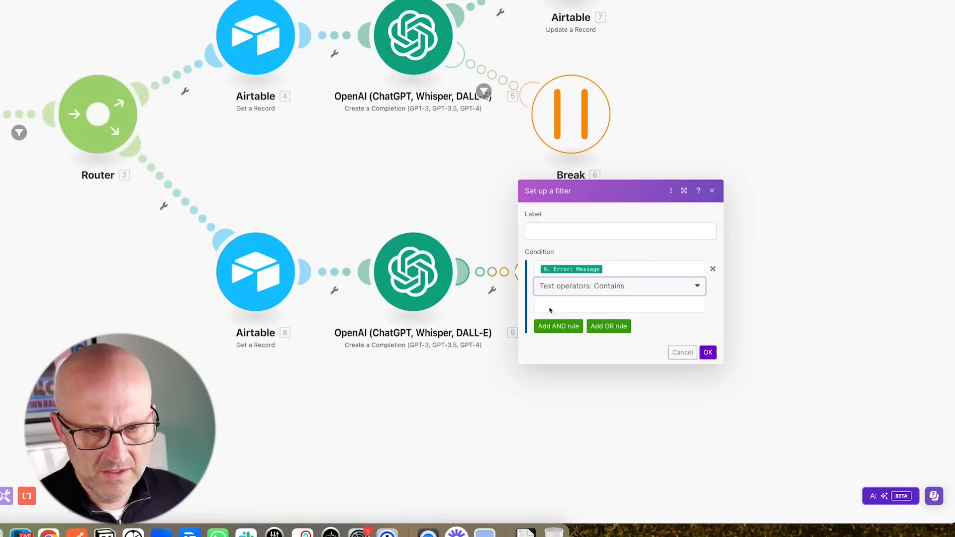
pyautogui.click(562, 304)
pyautogui.write('429')
pyautogui.click(640, 326)
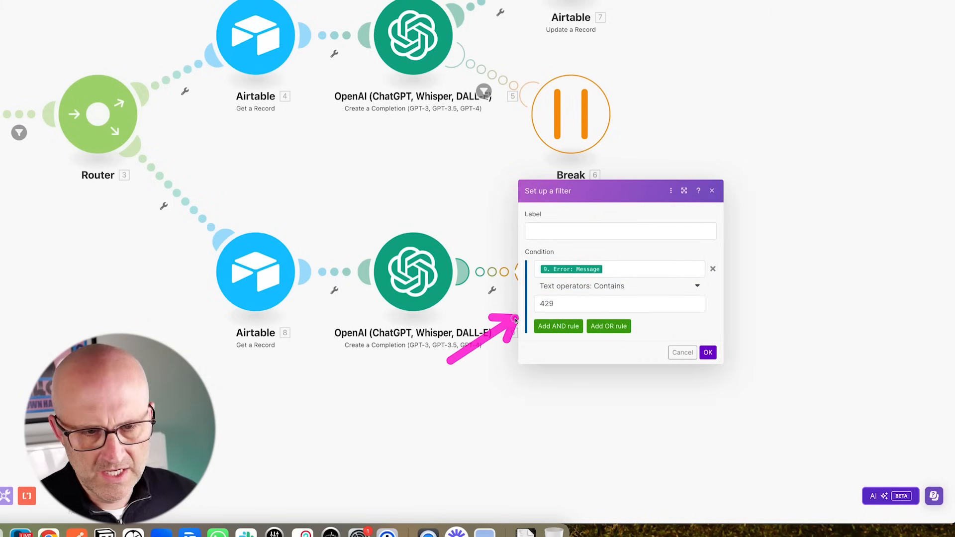
pyautogui.click(709, 353)
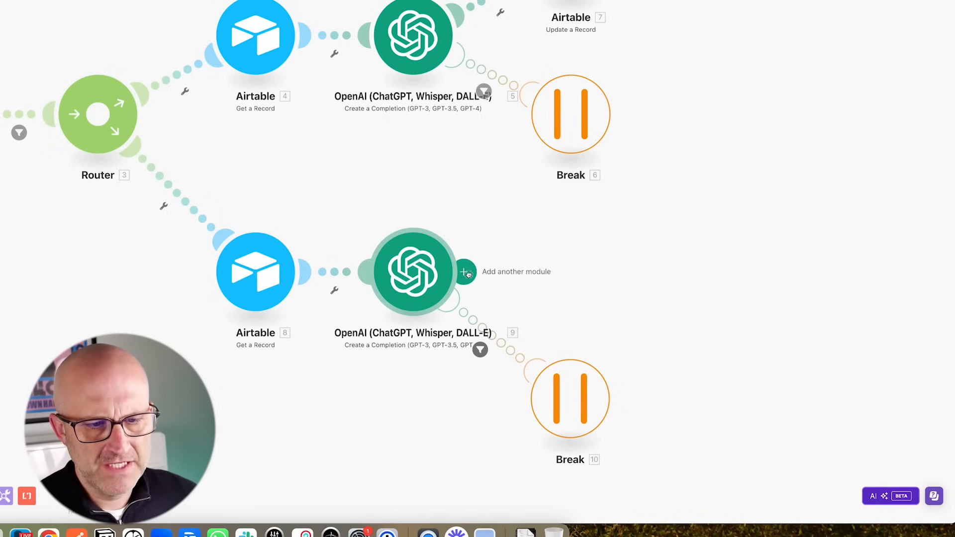
# - Add a JSON Parse JSON module on the OpenAI Result and save the scenario
pyautogui.click(466, 272)
pyautogui.scroll(-5, 727, 296)
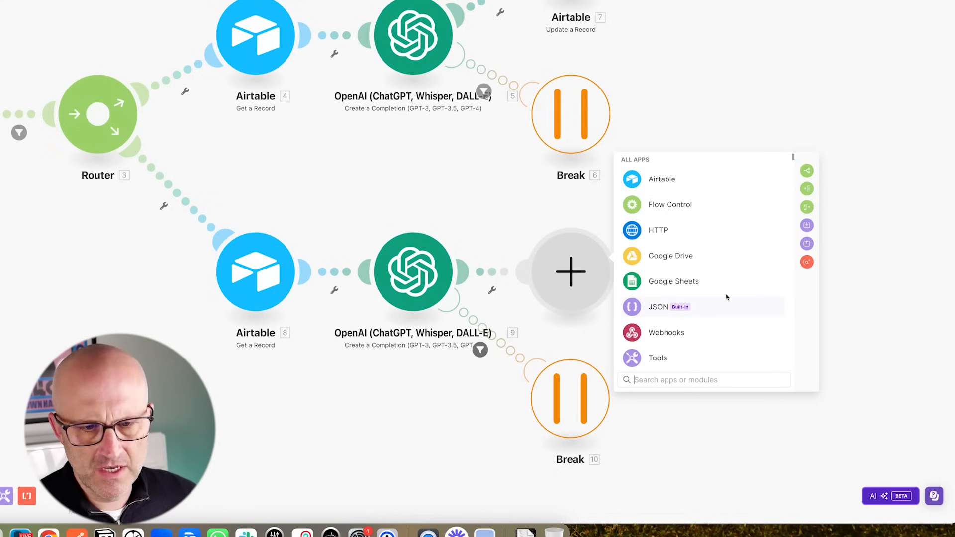
pyautogui.click(661, 272)
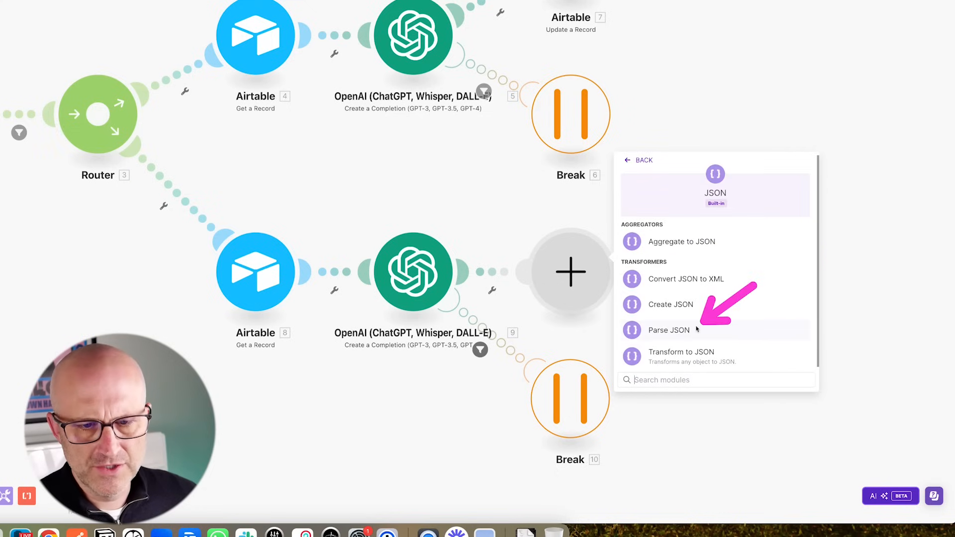
pyautogui.click(667, 331)
pyautogui.click(651, 317)
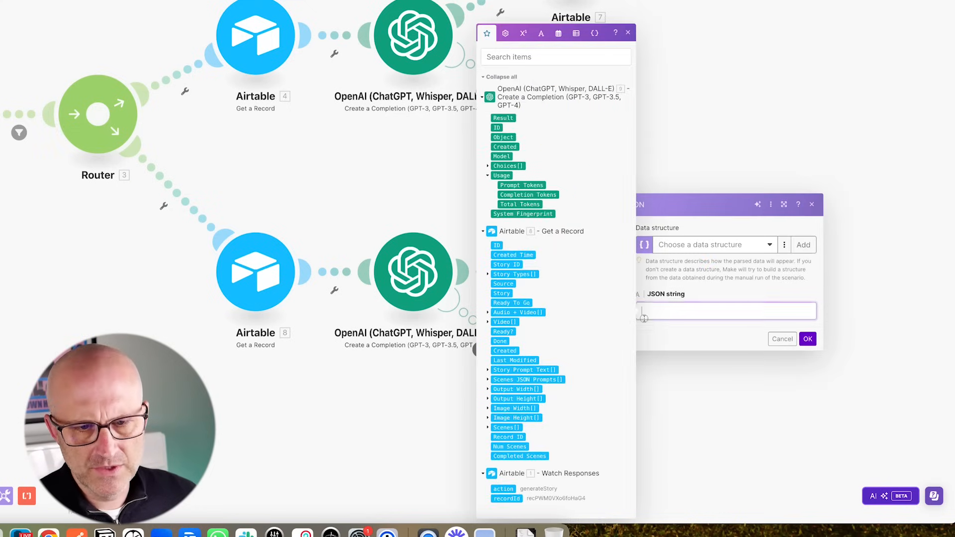
pyautogui.click(503, 120)
pyautogui.click(807, 340)
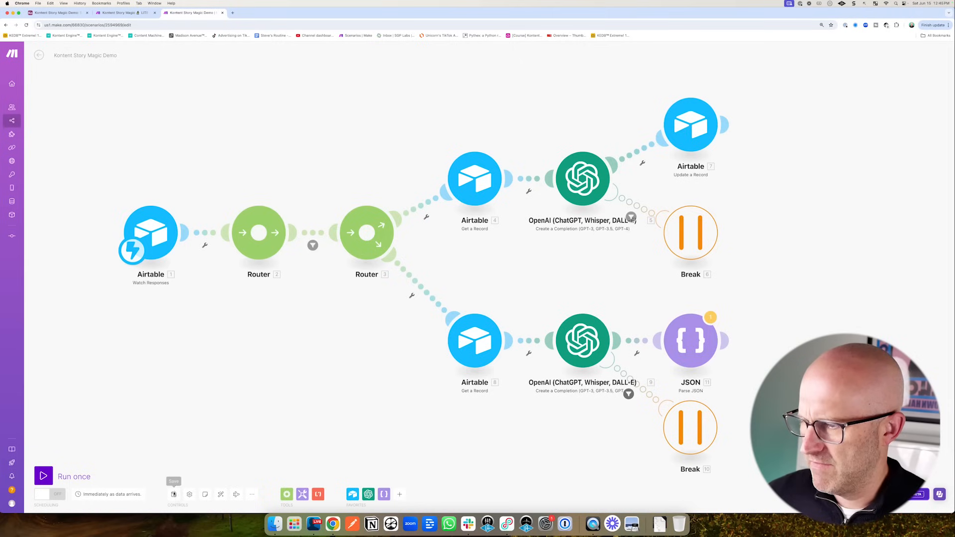
pyautogui.click(173, 495)
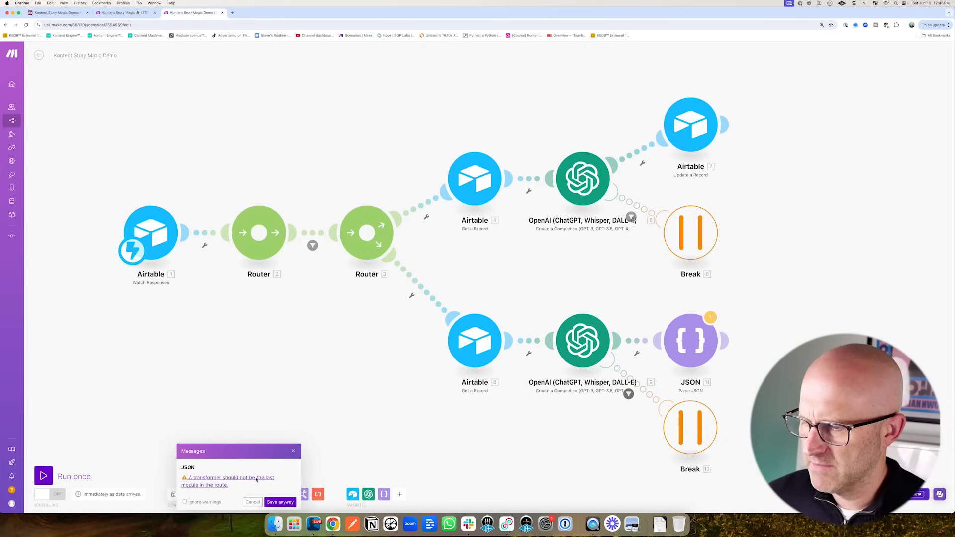
# - Save anyway past the transformer warning, then Run once and confirm Run anyway
pyautogui.click(279, 502)
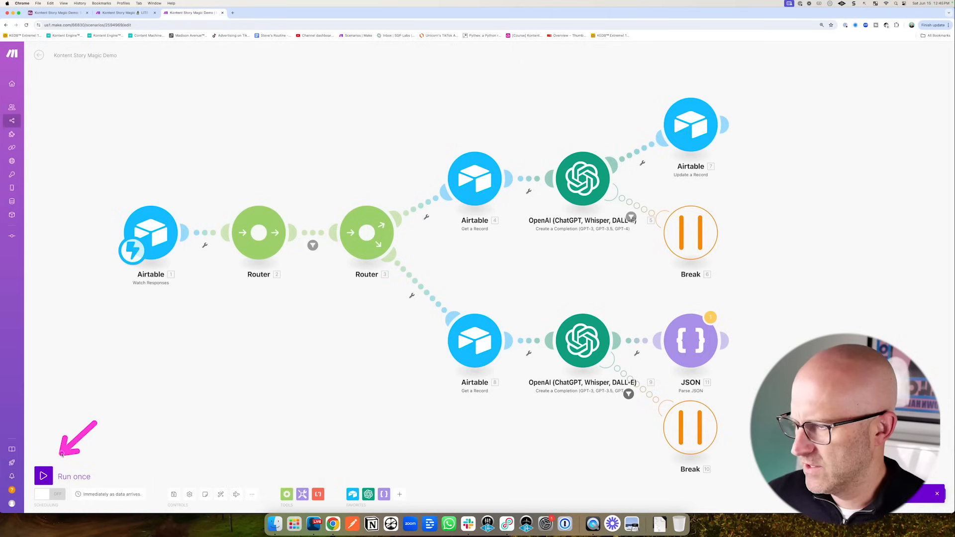
pyautogui.click(43, 476)
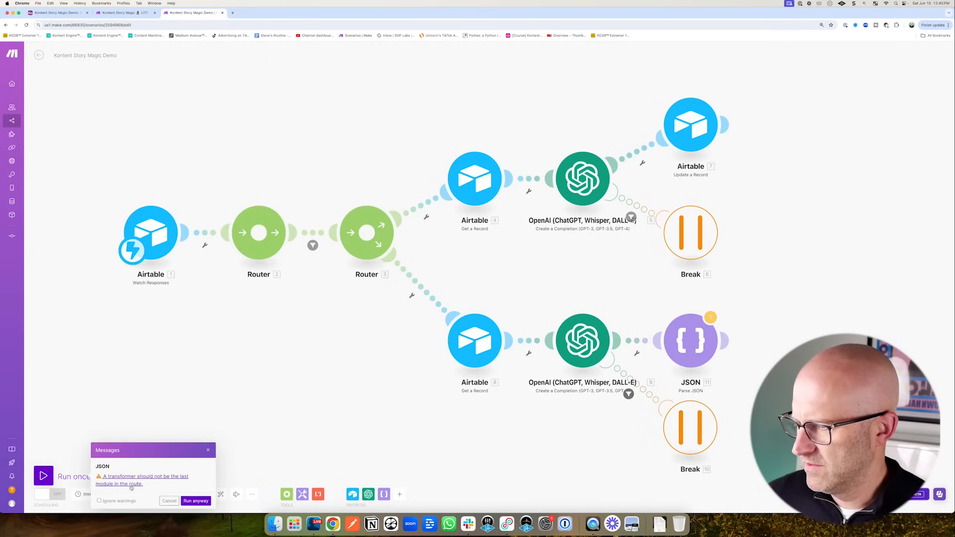
pyautogui.click(195, 502)
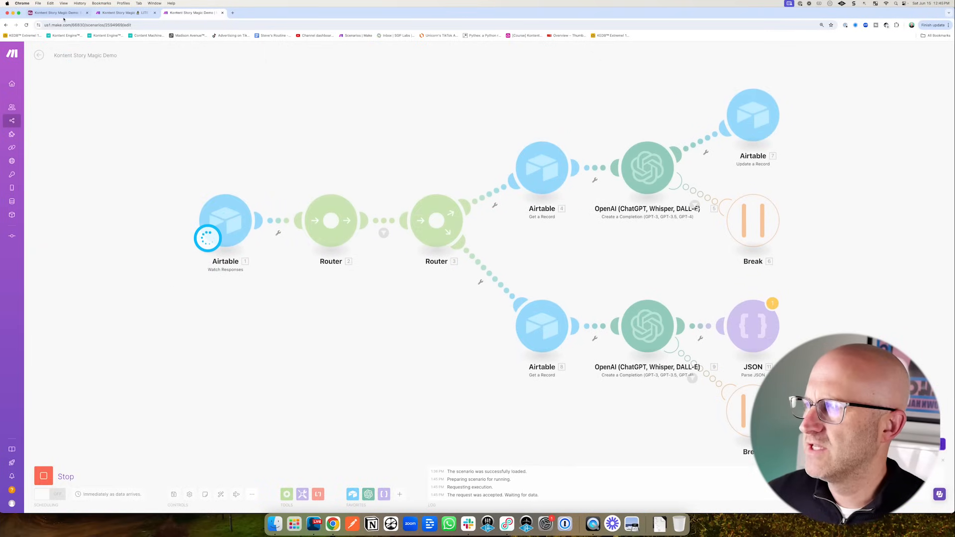
pyautogui.click(56, 12)
# - Review the Generate Story automation and the Generate Story view's filter, then switch to All Stories
pyautogui.click(178, 53)
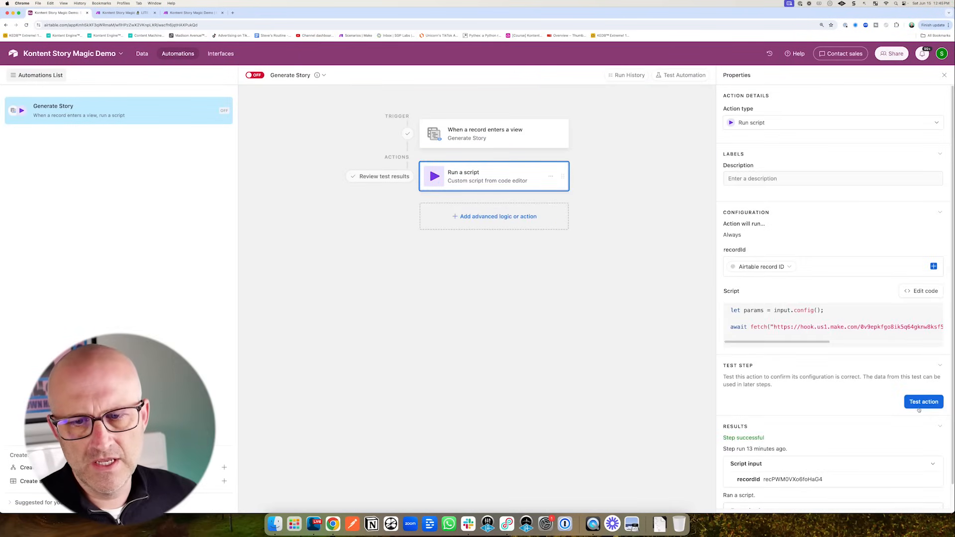
pyautogui.click(194, 12)
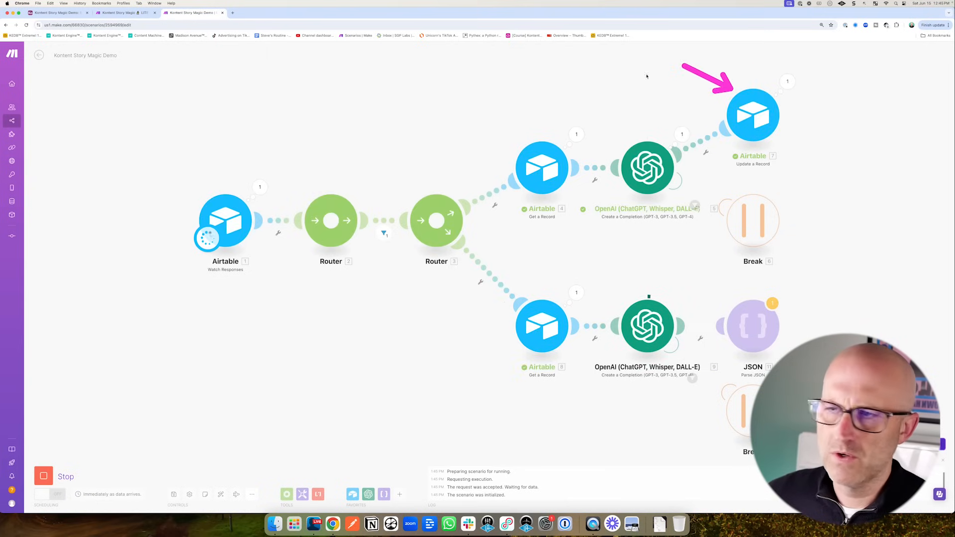
pyautogui.click(60, 15)
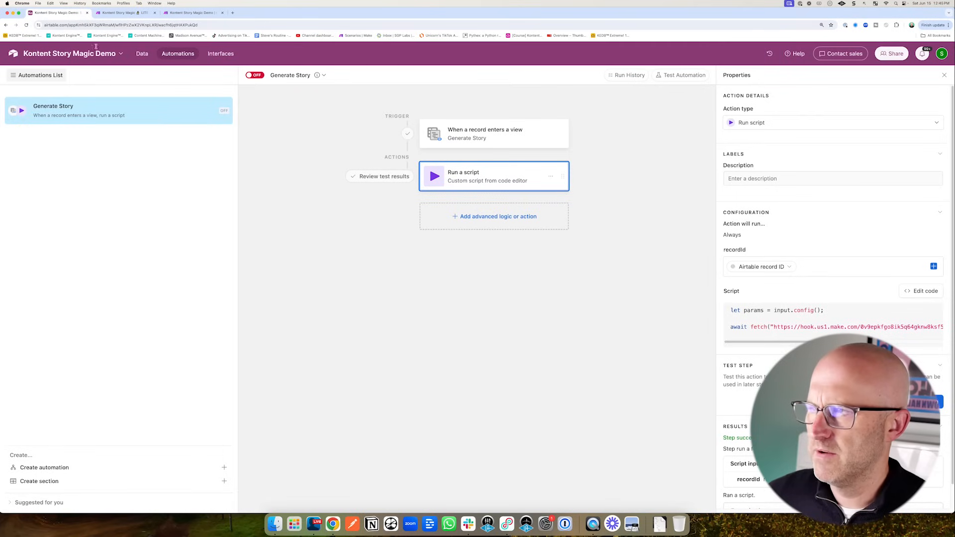
pyautogui.click(142, 54)
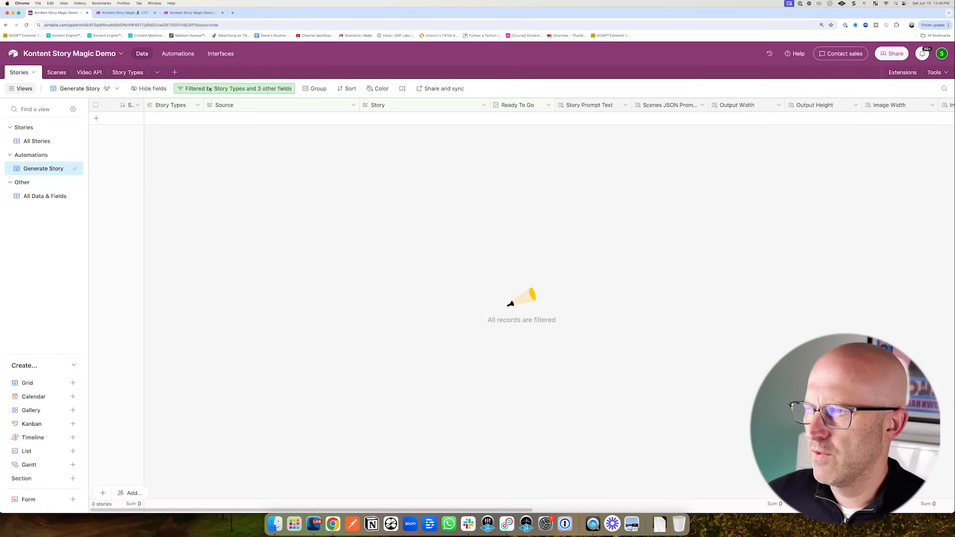
pyautogui.click(234, 89)
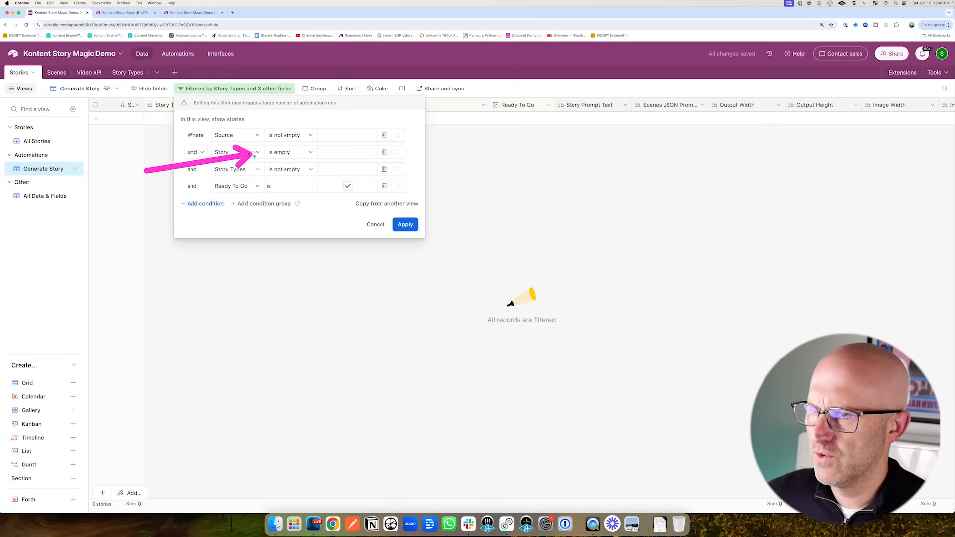
pyautogui.click(36, 142)
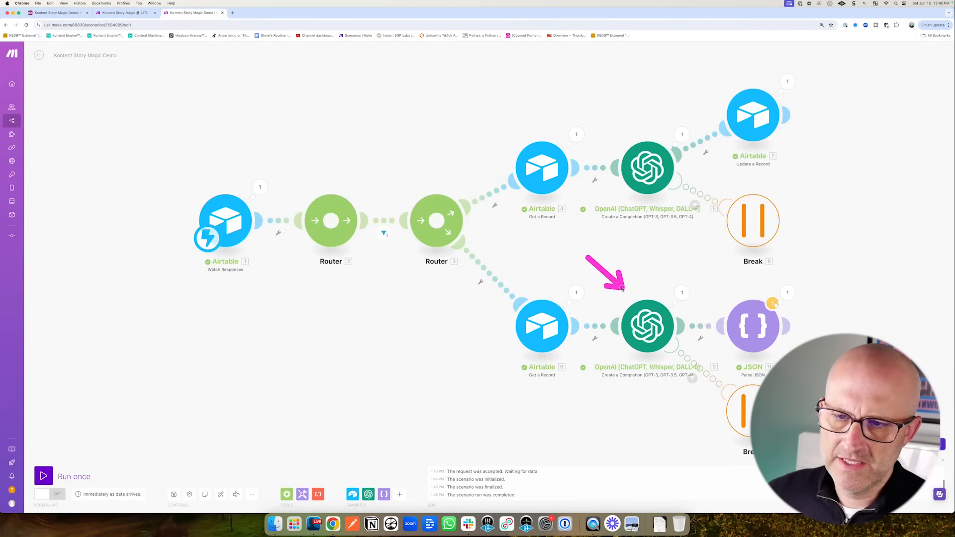
pyautogui.moveTo(648, 290); pyautogui.dragTo(545, 260)
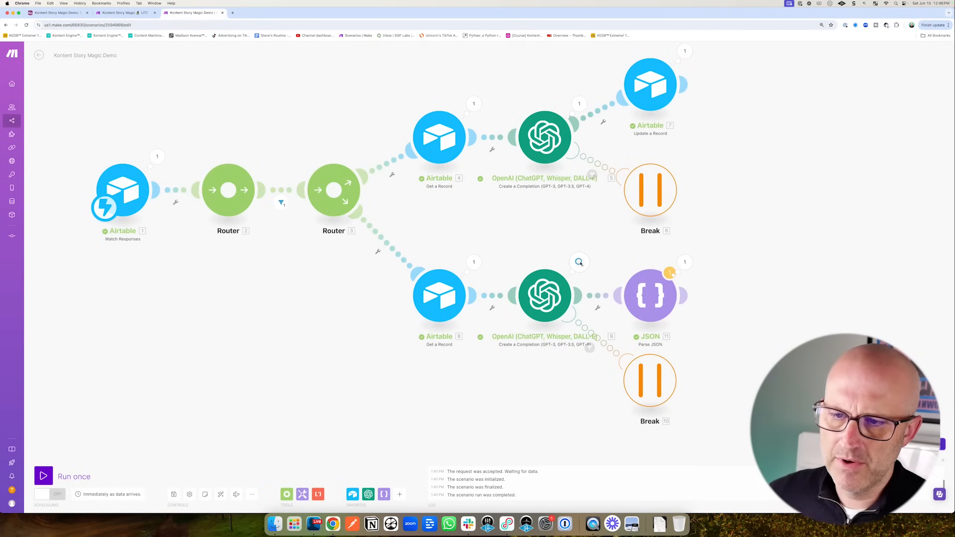
pyautogui.click(580, 263)
pyautogui.click(616, 289)
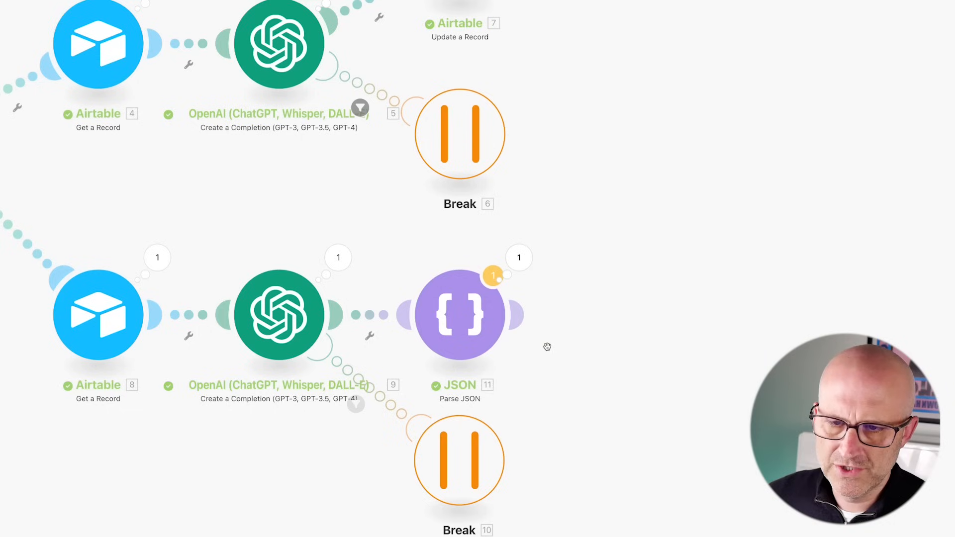
pyautogui.click(519, 257)
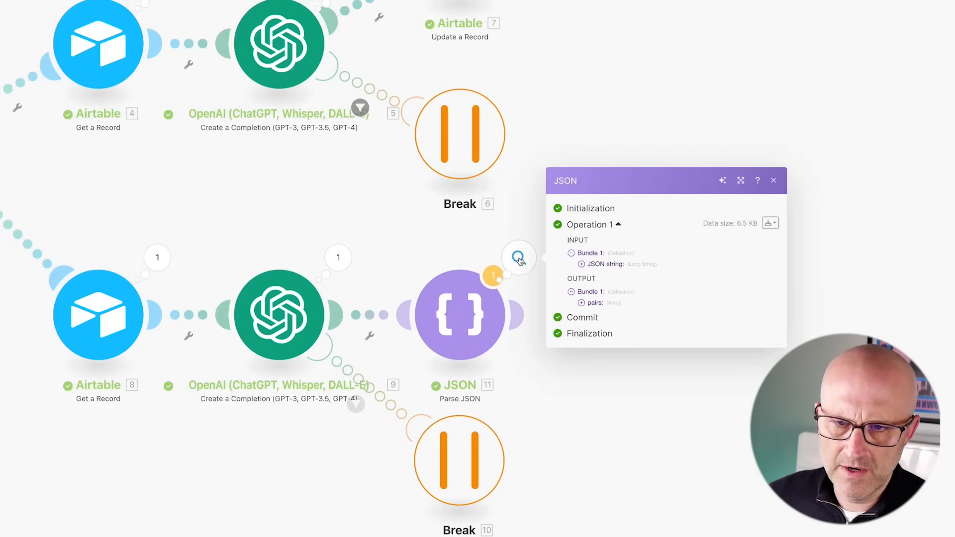
pyautogui.click(581, 303)
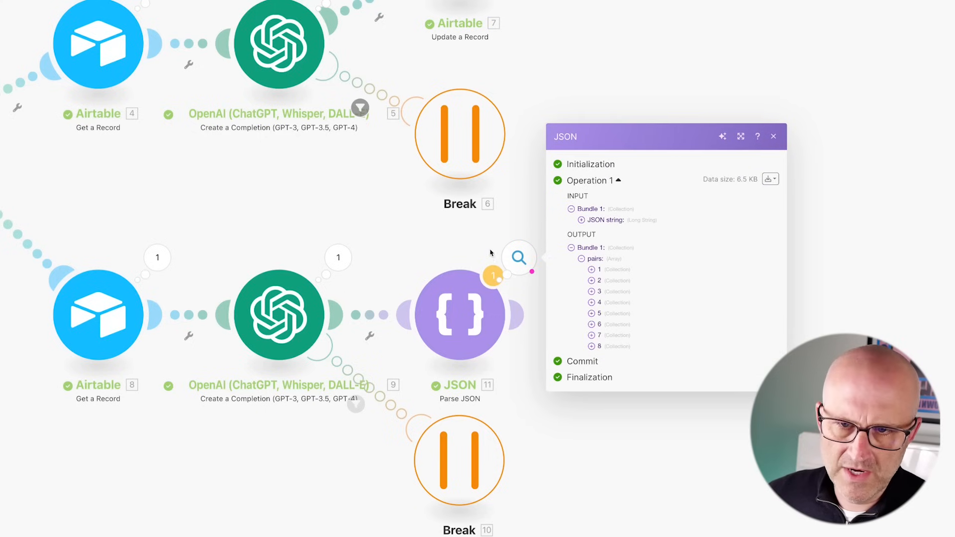
pyautogui.click(592, 270)
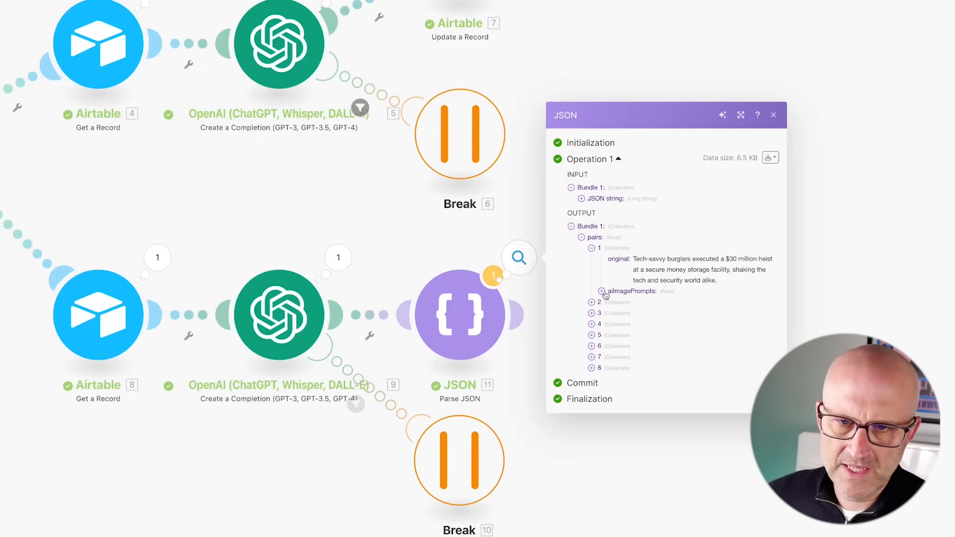
pyautogui.click(601, 293)
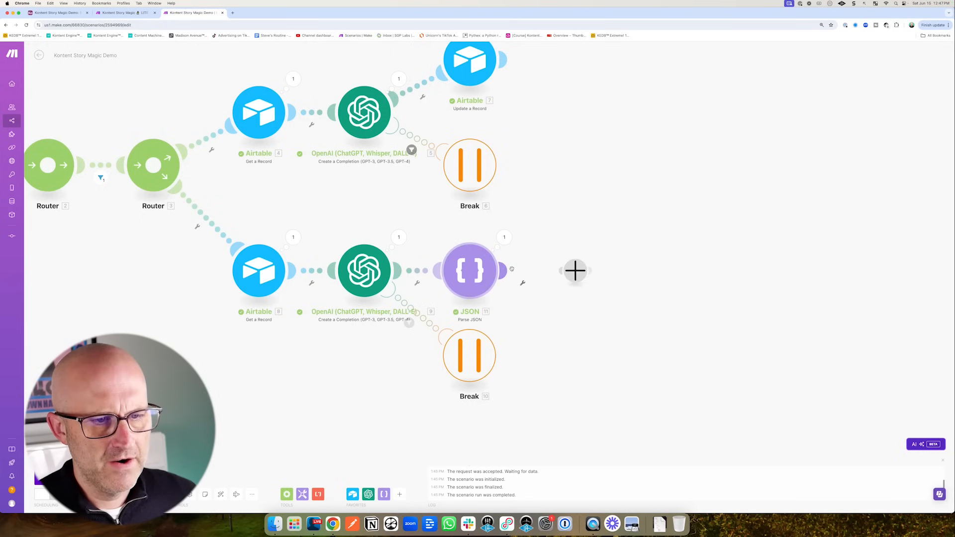
# - Add a Flow Control Iterator after Parse JSON looping over pairs[]
pyautogui.click(594, 267)
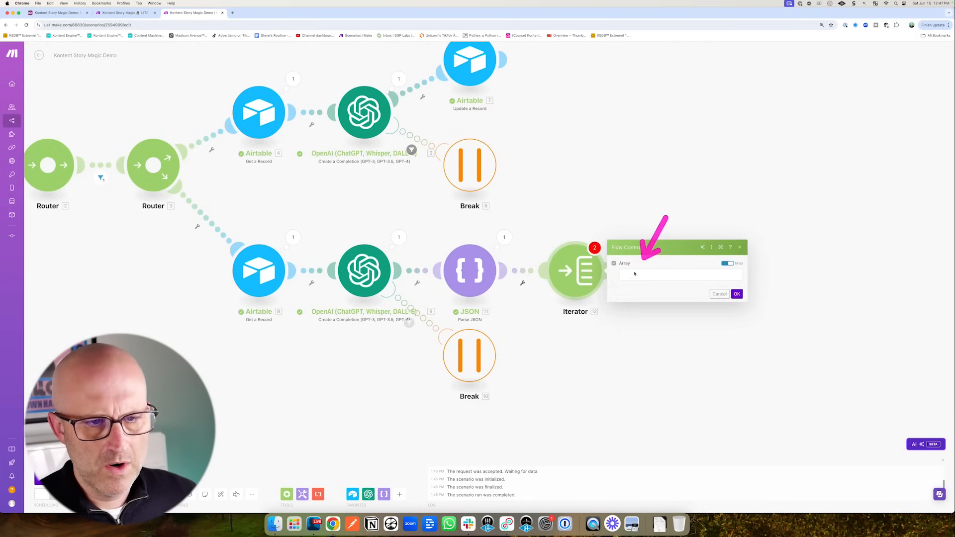
pyautogui.click(632, 275)
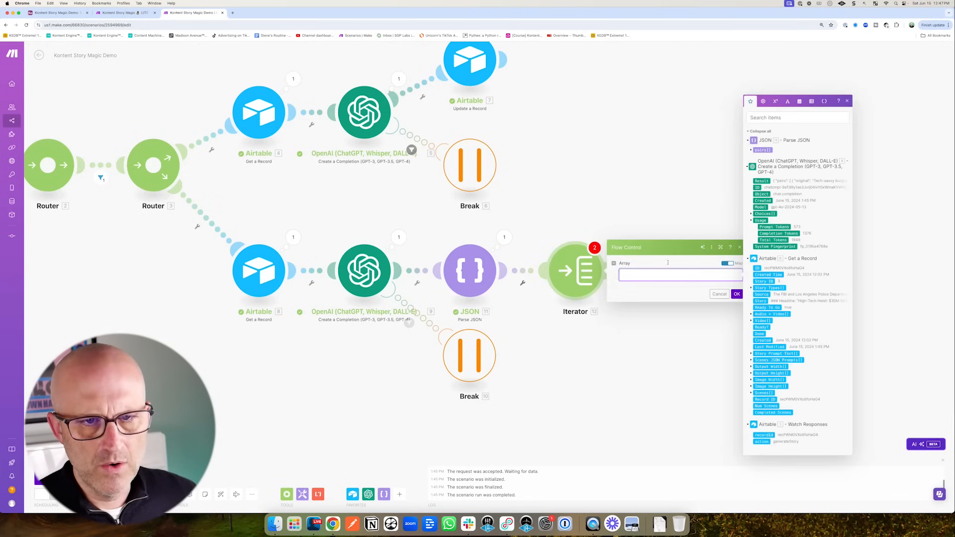
pyautogui.click(752, 150)
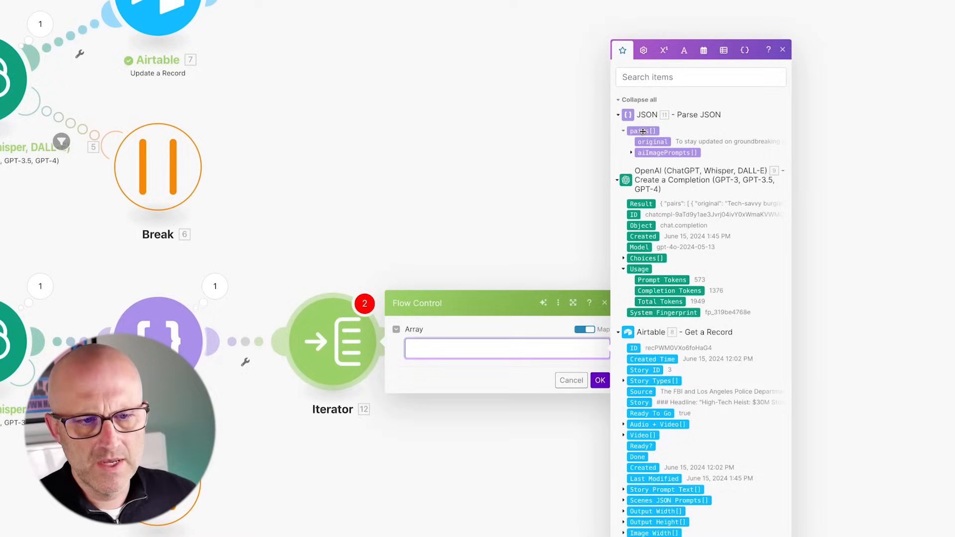
pyautogui.click(761, 150)
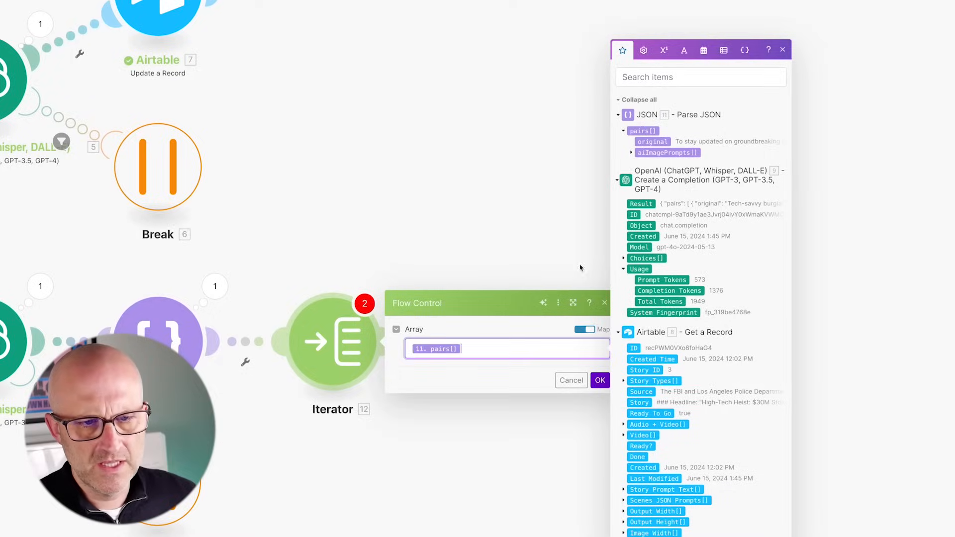
pyautogui.click(600, 381)
# - Add a JSON Transform to JSON module with Object mapped to aiImagePrompts[]
pyautogui.click(402, 346)
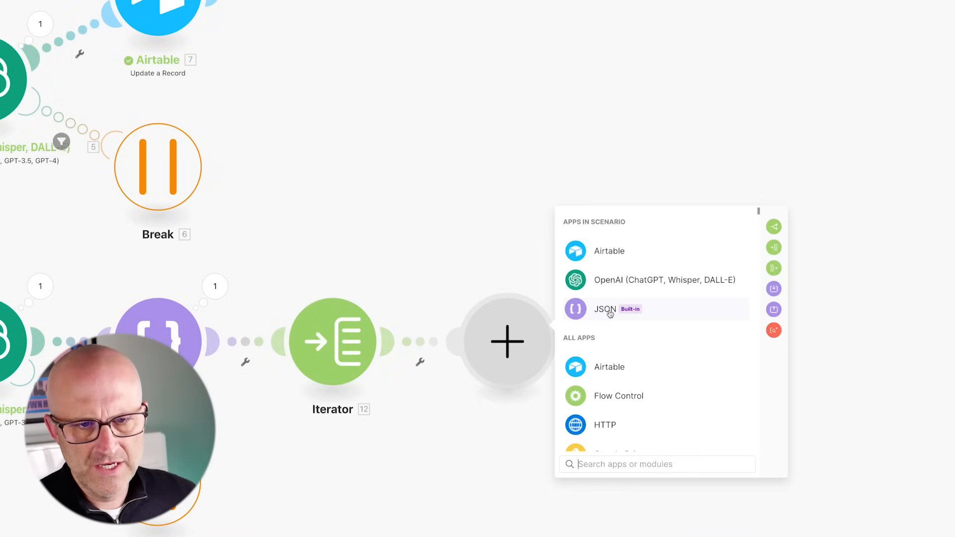
pyautogui.click(608, 310)
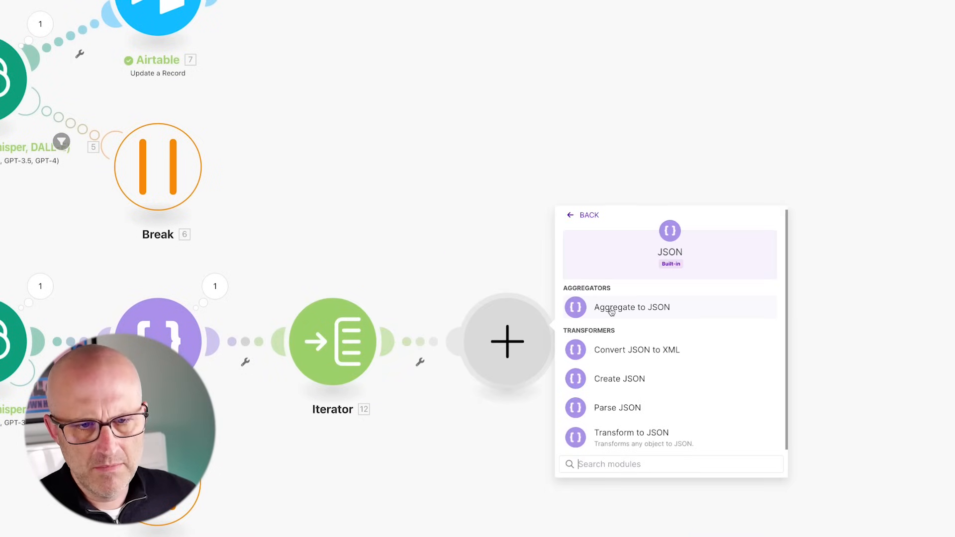
pyautogui.click(647, 435)
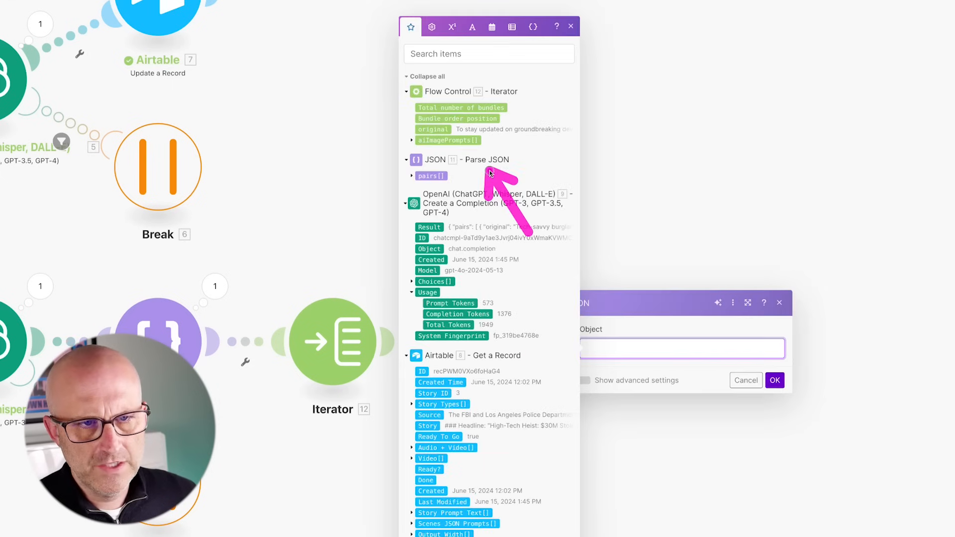
pyautogui.click(445, 140)
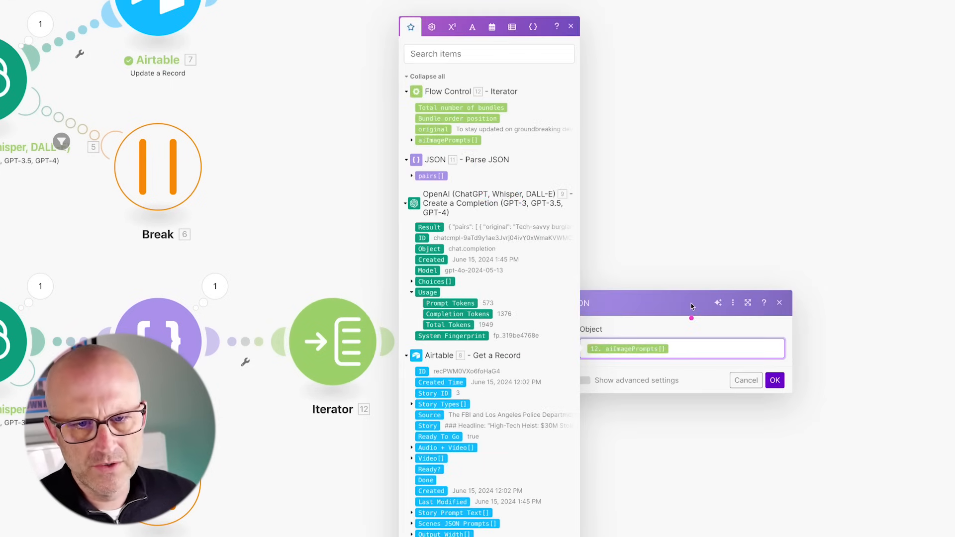
pyautogui.click(776, 381)
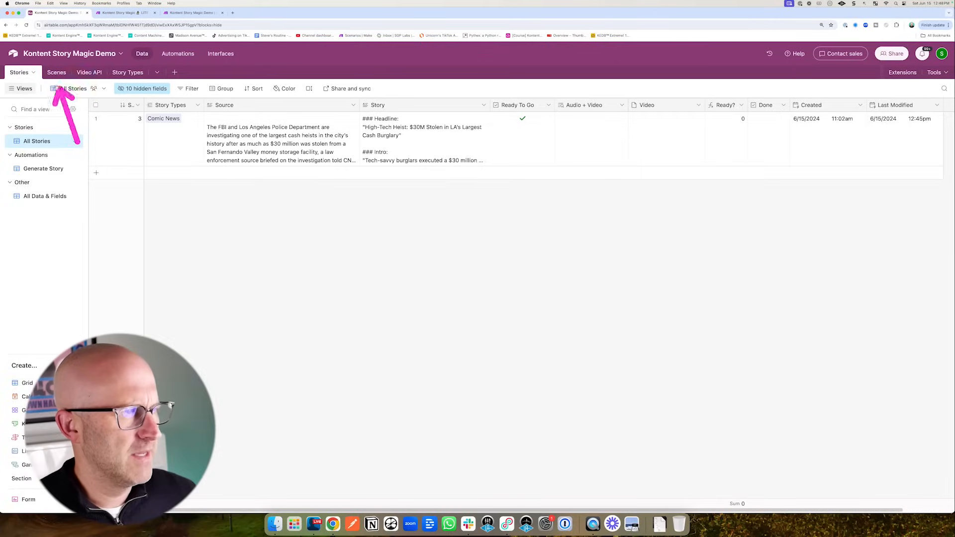
# - Compare the Stories and Scenes tables, highlighting the empty Scenes table's AI Image Prompts column
pyautogui.click(52, 73)
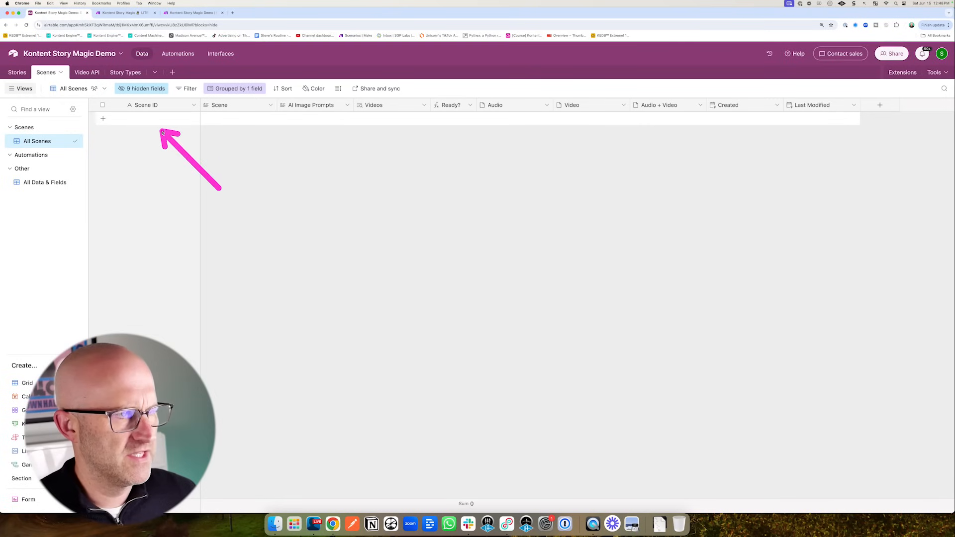
pyautogui.click(25, 73)
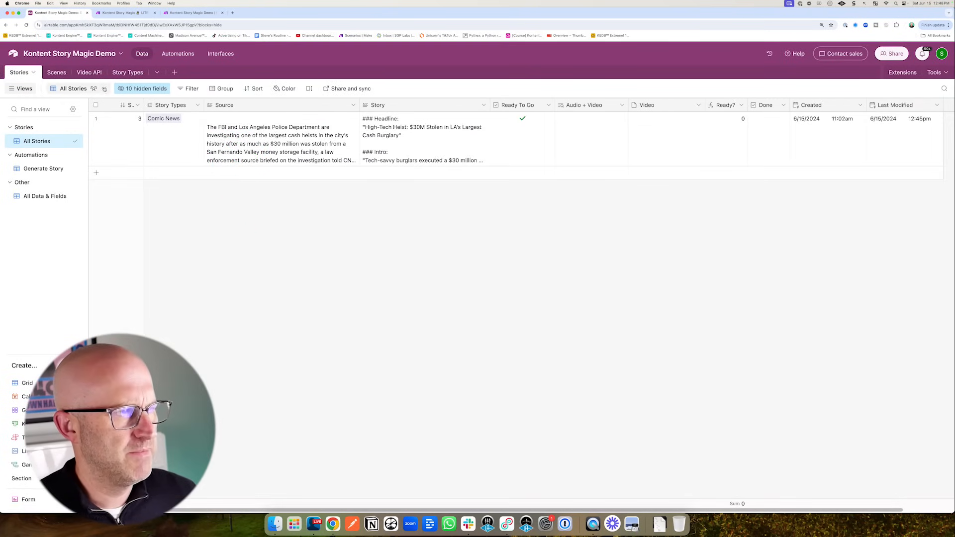
pyautogui.click(56, 75)
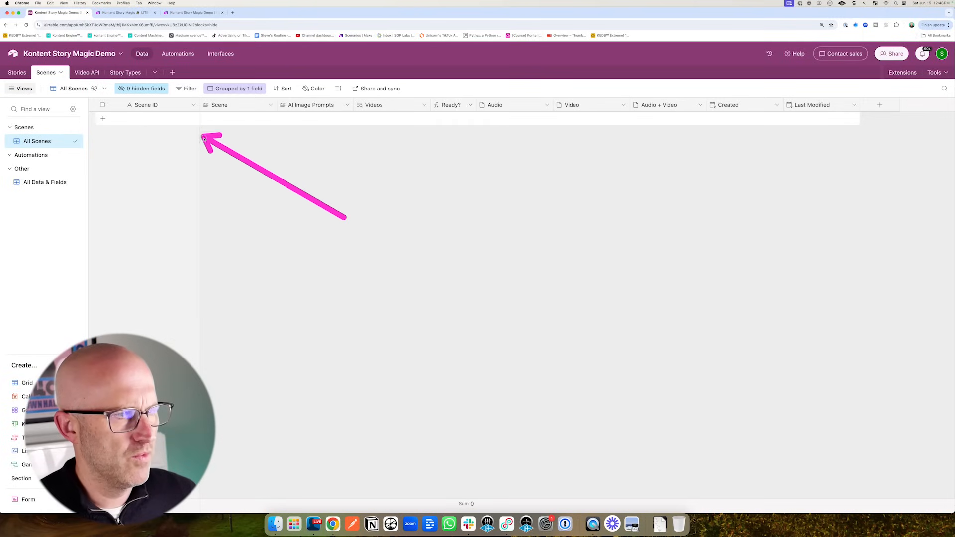
pyautogui.moveTo(227, 175); pyautogui.dragTo(285, 126)
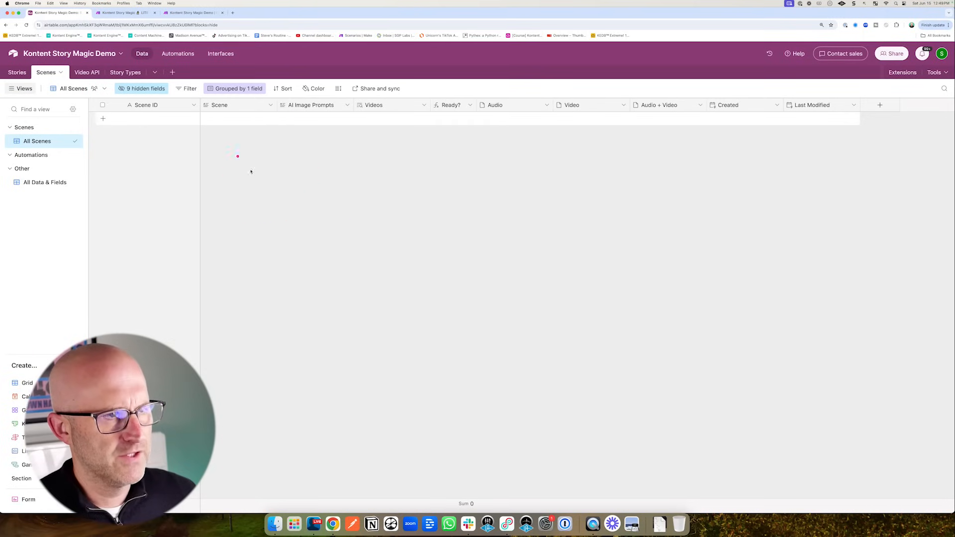
pyautogui.moveTo(232, 130)
pyautogui.mouseDown()
pyautogui.moveTo(319, 117)
pyautogui.moveTo(220, 129)
pyautogui.moveTo(289, 126)
pyautogui.mouseUp()
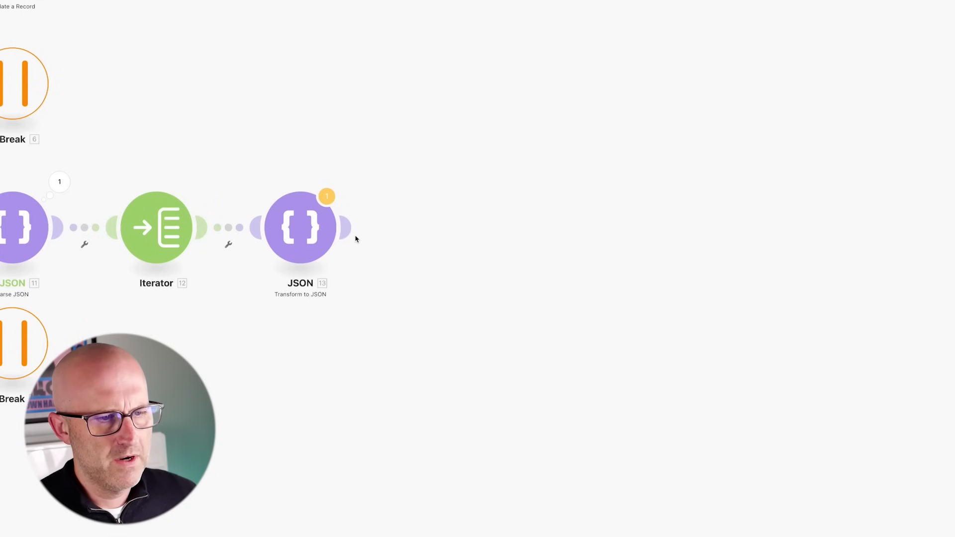
# - Add an Airtable Create a Record module targeting the Scenes table of the Kontent Story Magic Demo base
pyautogui.click(348, 229)
pyautogui.moveTo(379, 80); pyautogui.dragTo(457, 120)
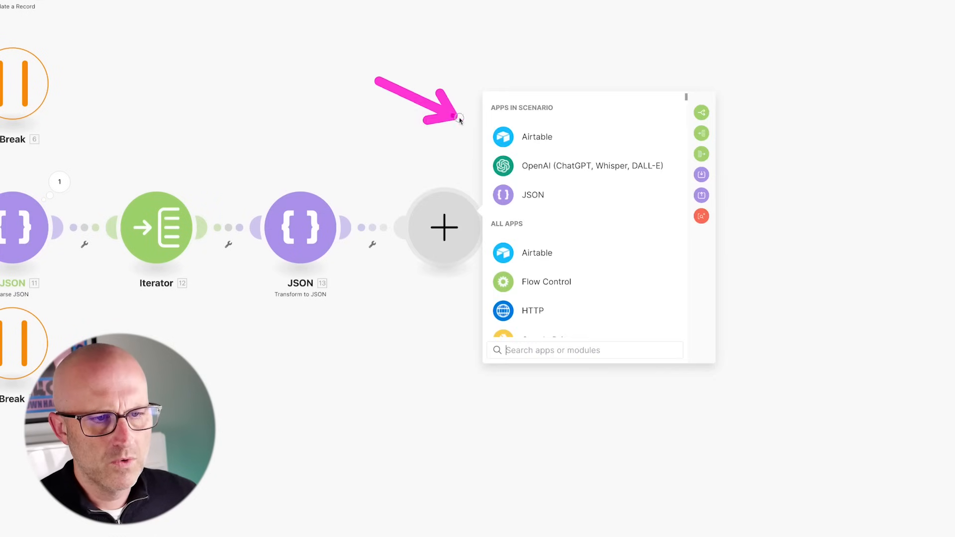
pyautogui.click(550, 137)
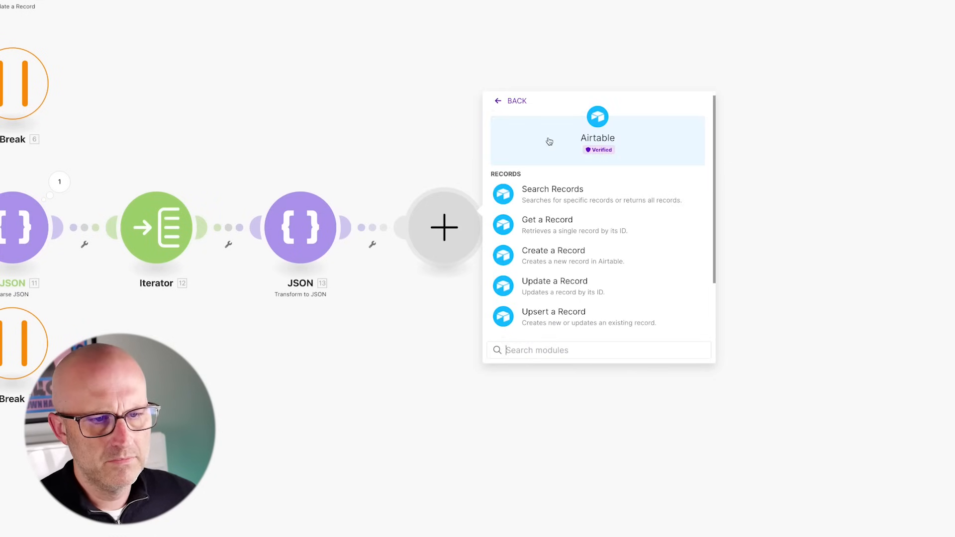
pyautogui.click(563, 256)
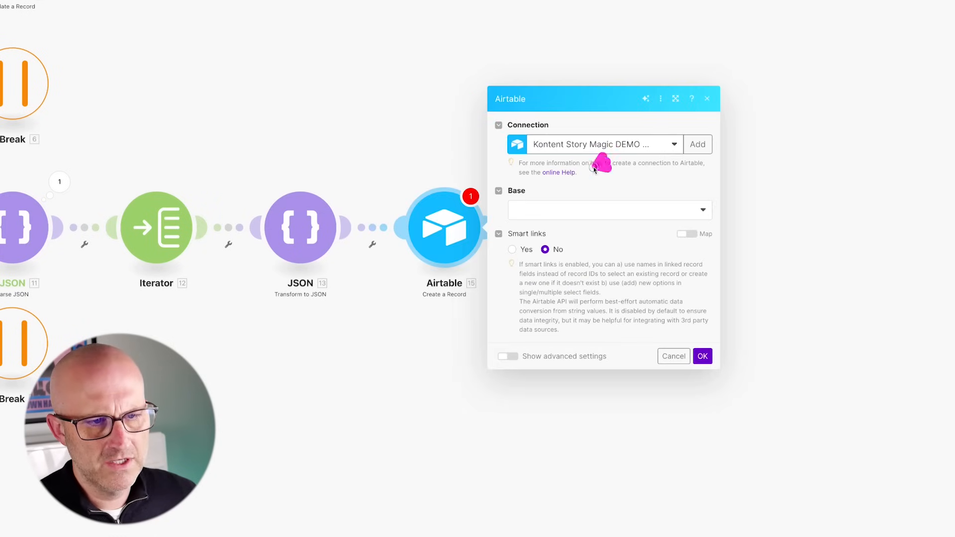
pyautogui.click(546, 210)
pyautogui.click(551, 239)
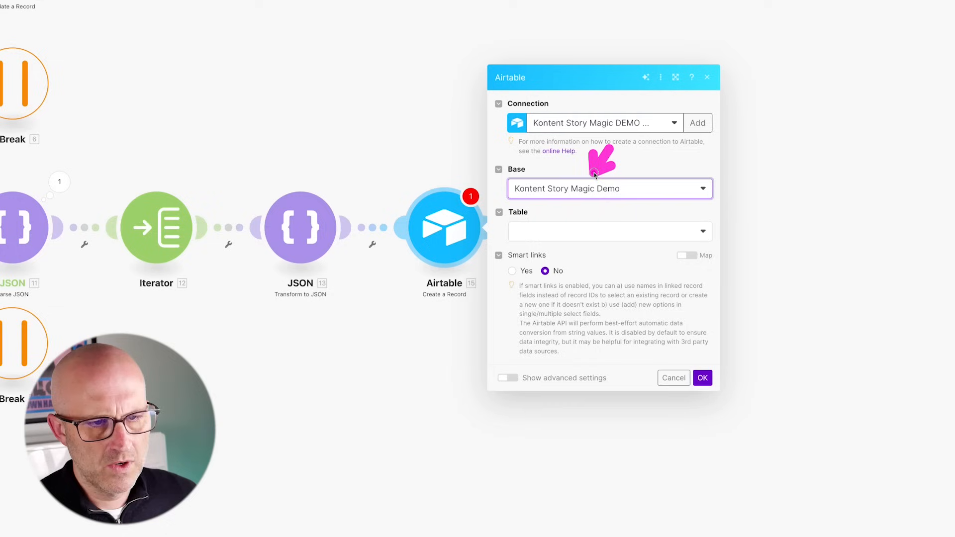
pyautogui.click(551, 236)
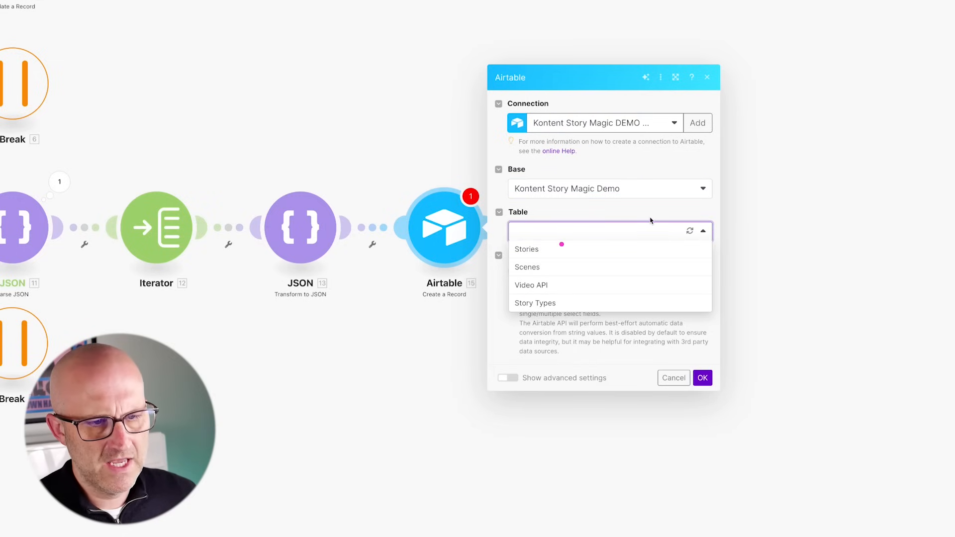
pyautogui.click(535, 269)
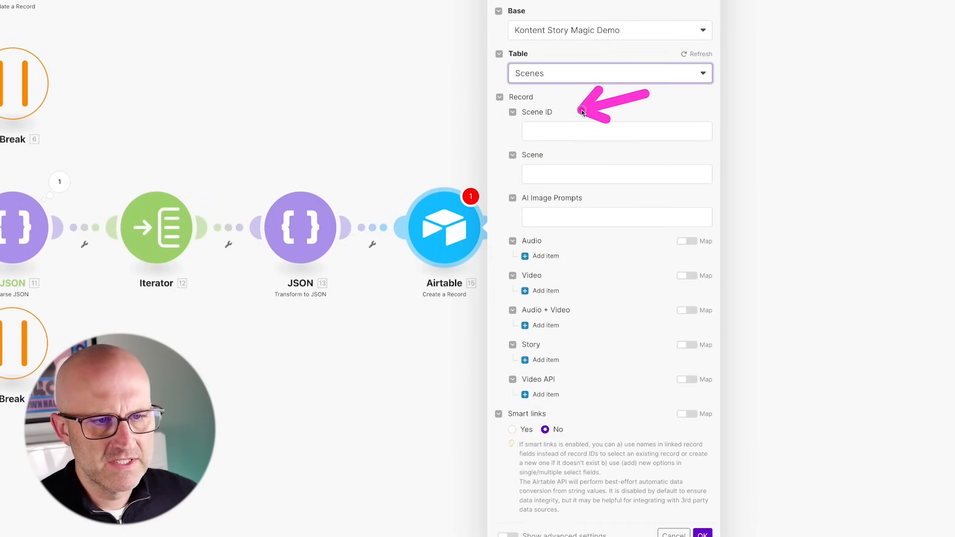
# - Map original to Scene, the JSON string to AI Image Prompts, and link the Story record ID
pyautogui.click(546, 175)
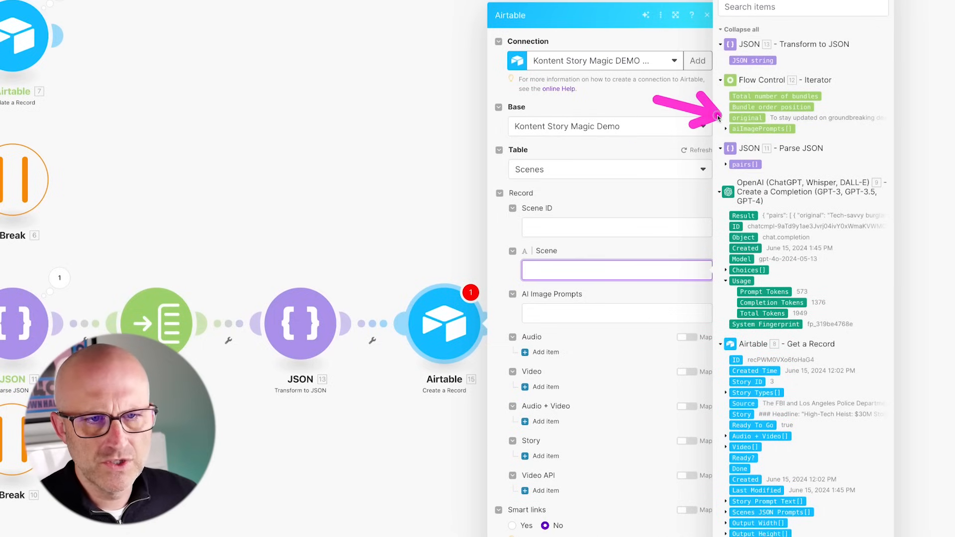
pyautogui.moveTo(746, 117); pyautogui.dragTo(641, 270)
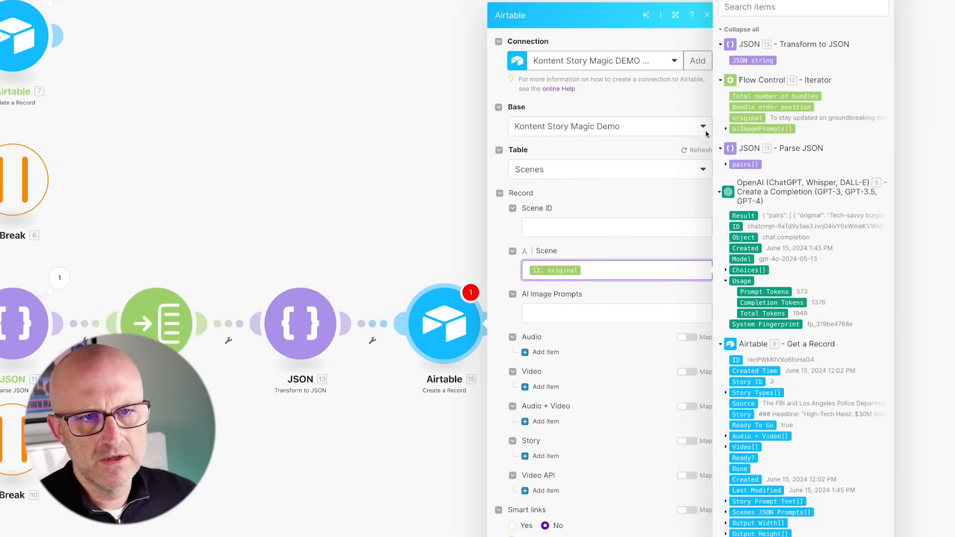
pyautogui.moveTo(752, 60); pyautogui.dragTo(578, 311)
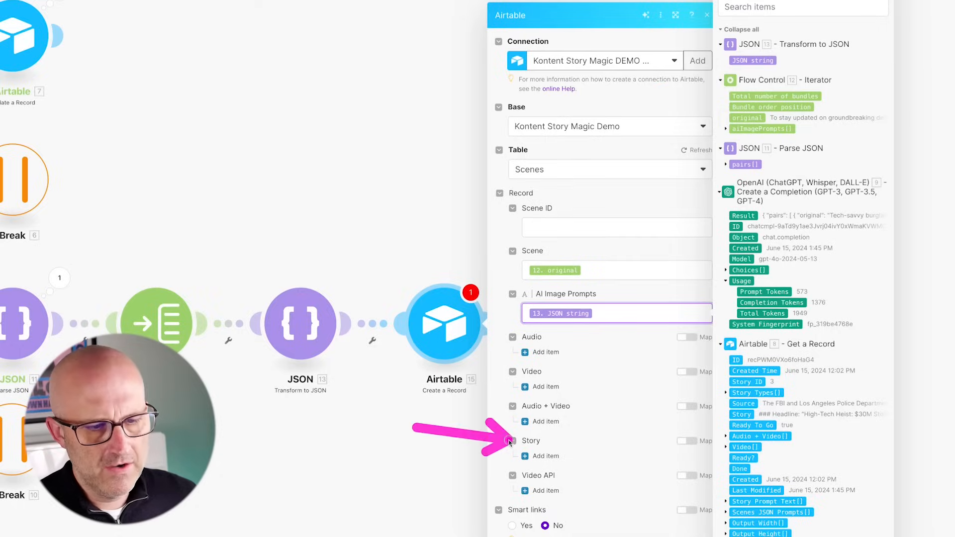
pyautogui.click(547, 456)
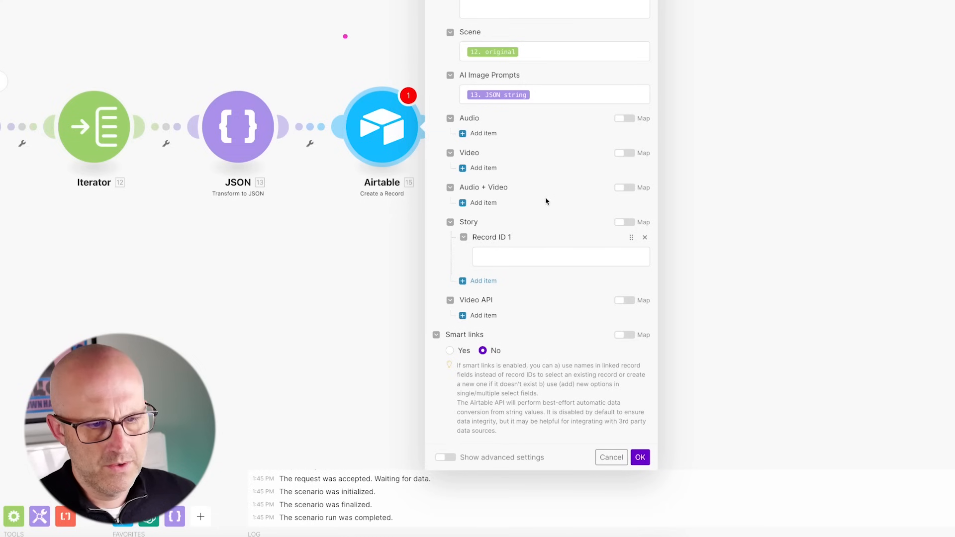
pyautogui.click(500, 258)
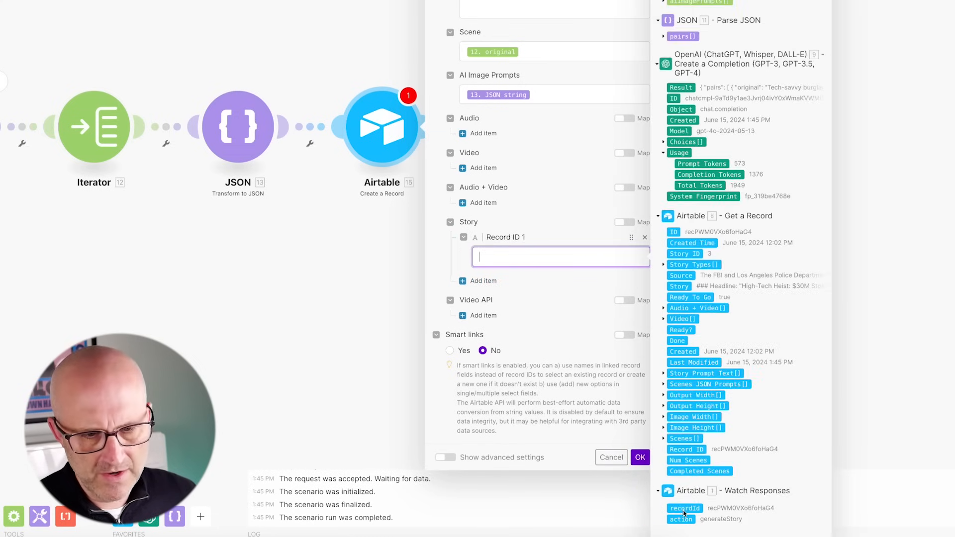
pyautogui.click(641, 458)
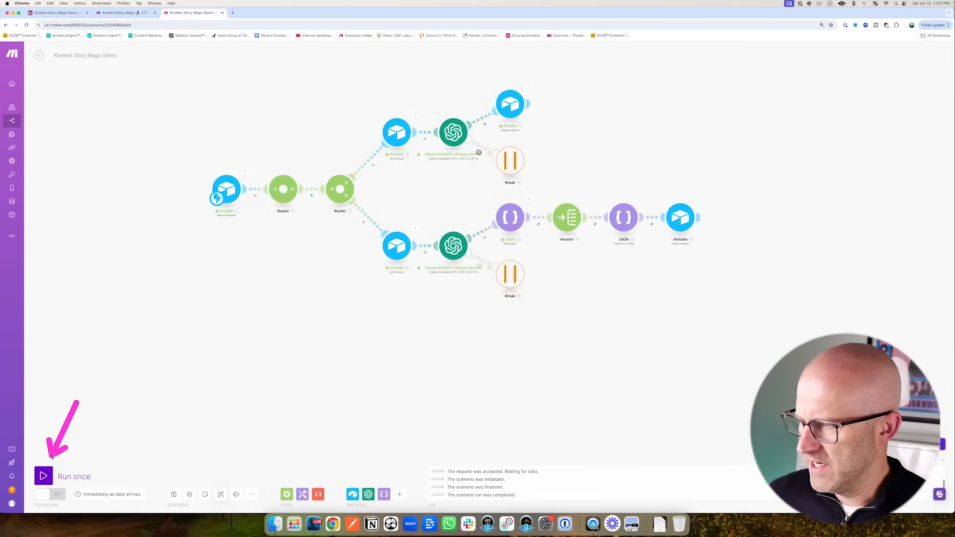
# - Run the scenario once and inspect Parse JSON's pairs, including the second pair's aiImagePrompts
pyautogui.click(44, 476)
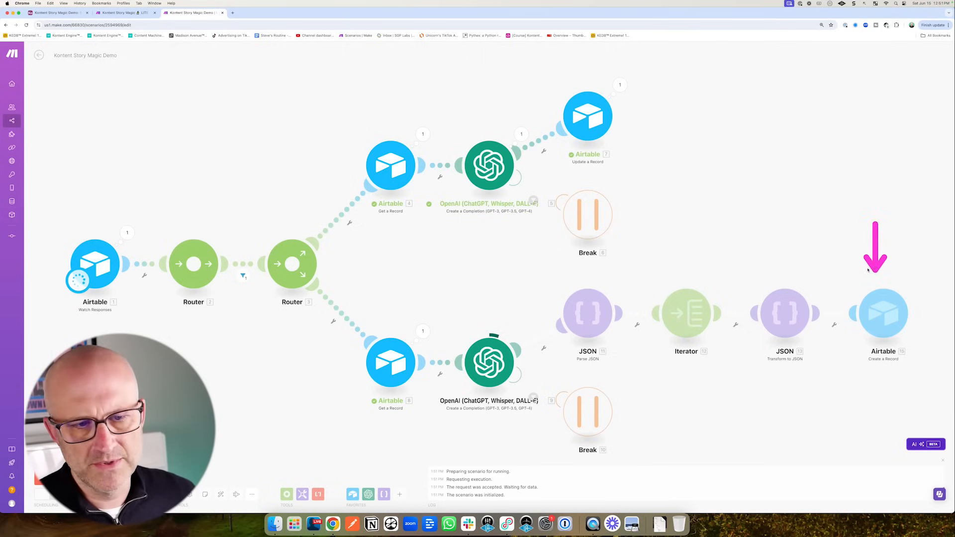
pyautogui.click(620, 283)
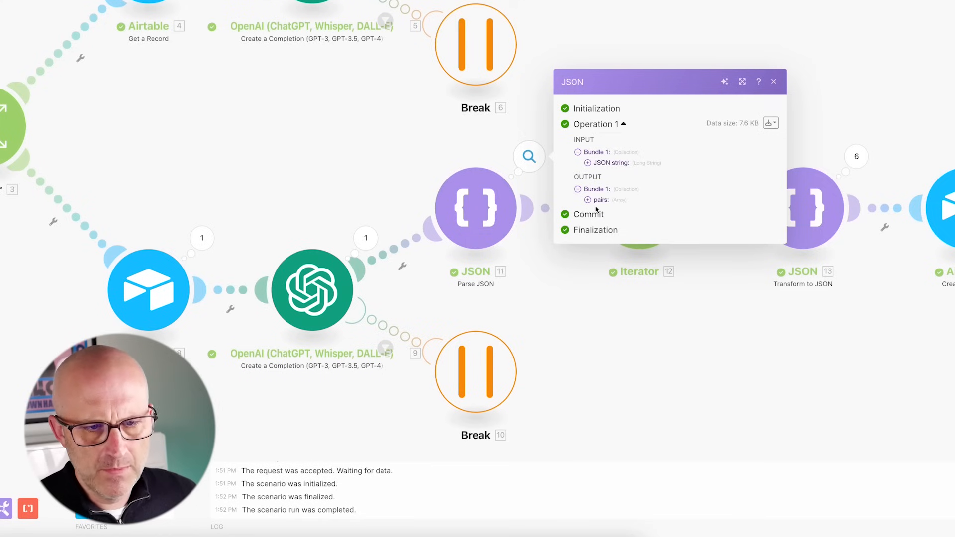
pyautogui.click(588, 201)
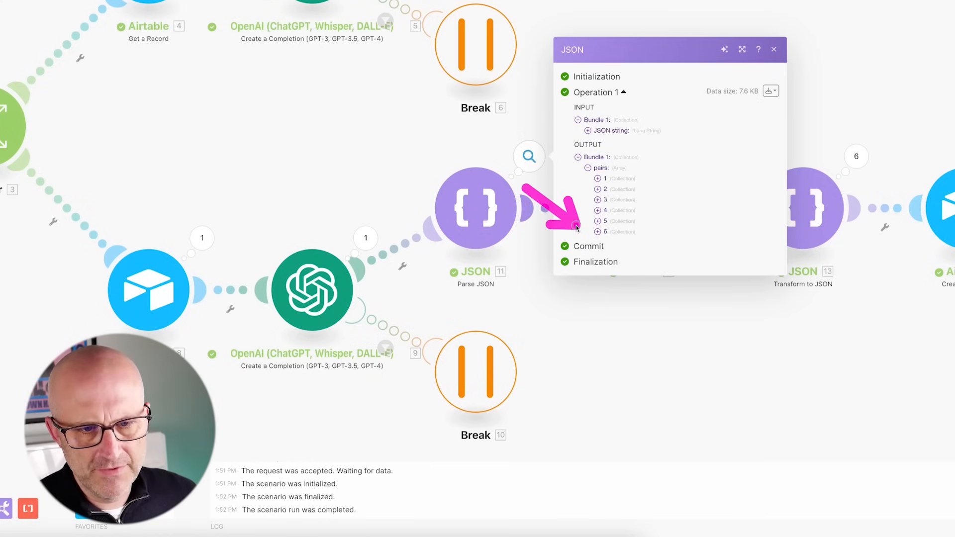
pyautogui.click(606, 189)
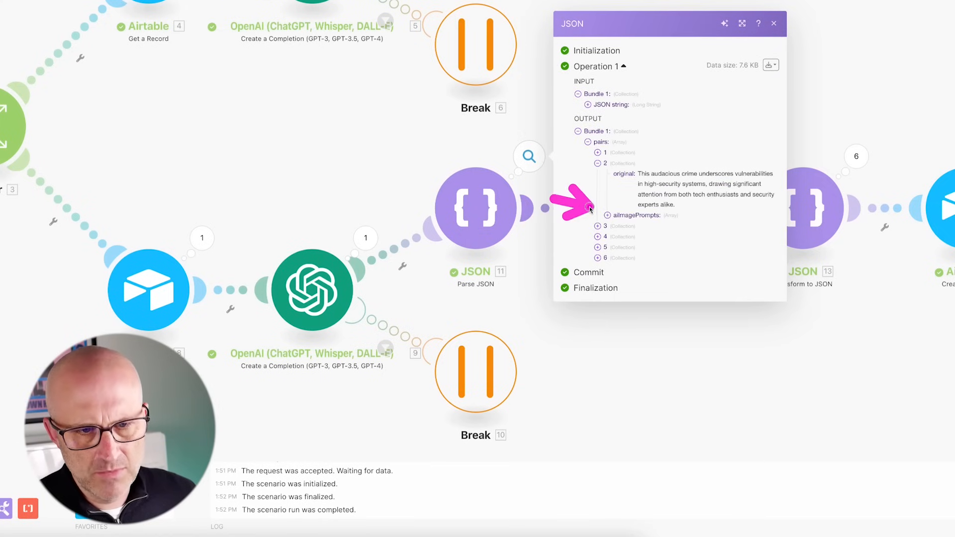
pyautogui.click(607, 216)
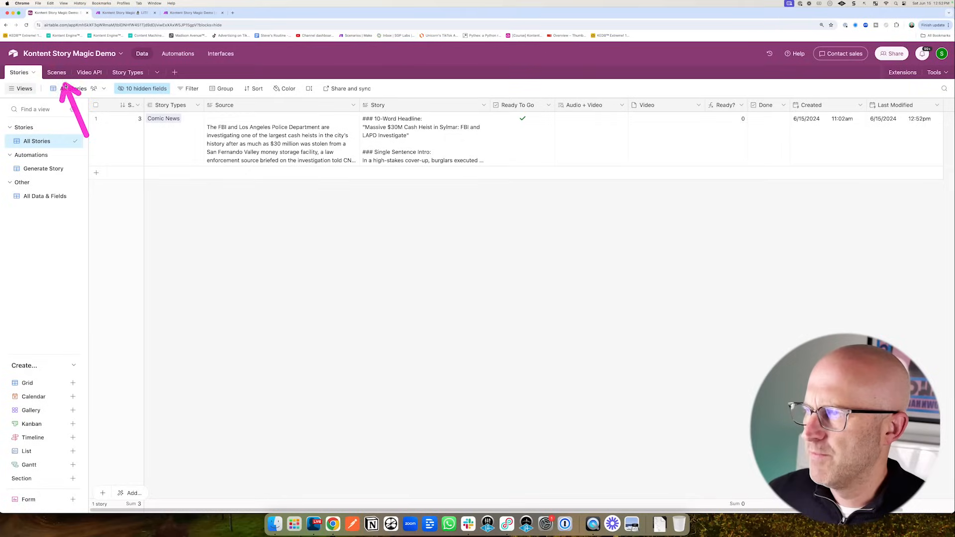
pyautogui.click(45, 72)
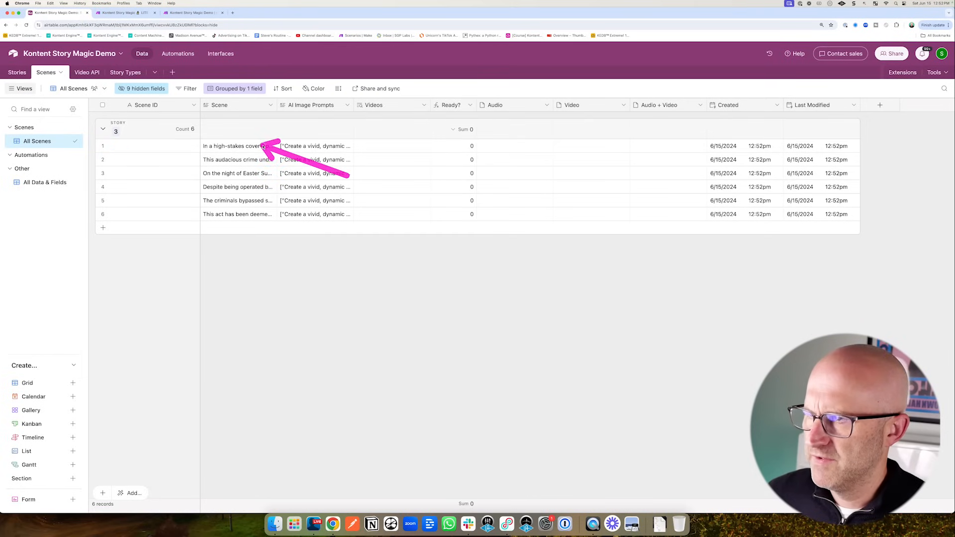
# - Widen the AI Image Prompts and Scene columns in the Scenes table, then go back to Make
pyautogui.moveTo(353, 105); pyautogui.dragTo(463, 105)
pyautogui.moveTo(276, 105); pyautogui.dragTo(377, 106)
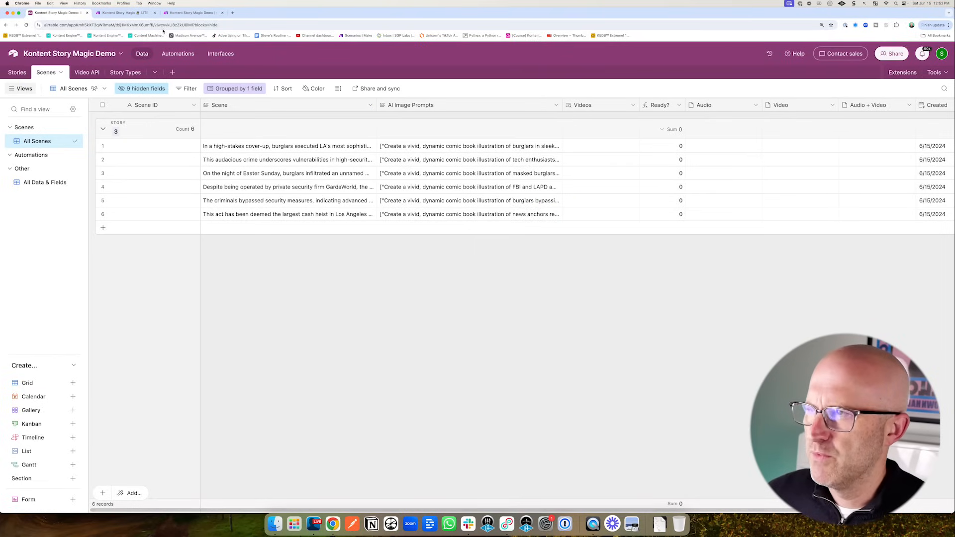
pyautogui.click(175, 13)
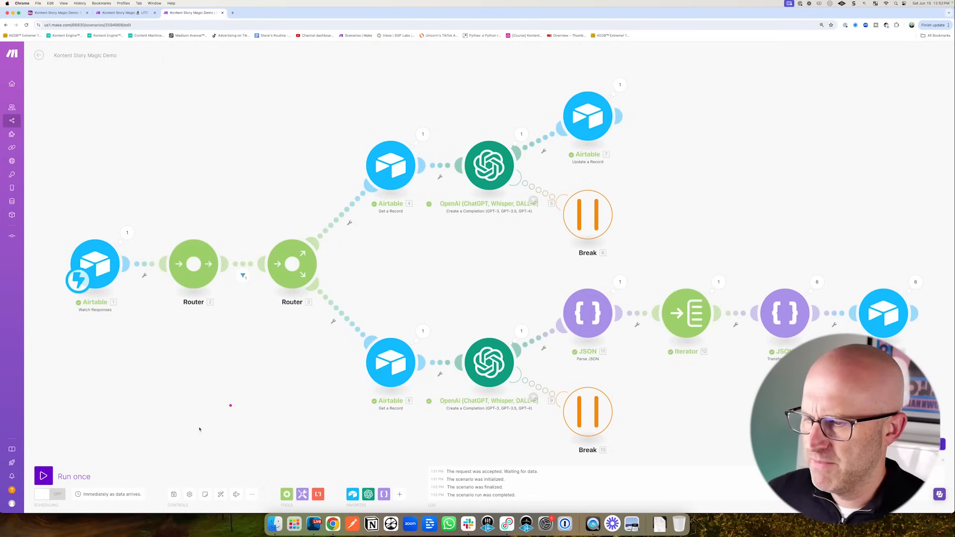
# - Annotate the Leonardo image-generation branch in the LITE reference scenario, then return to Airtable's Scenes table
pyautogui.moveTo(291, 203)
pyautogui.mouseDown()
pyautogui.moveTo(437, 214)
pyautogui.moveTo(559, 193)
pyautogui.moveTo(512, 60)
pyautogui.moveTo(337, 89)
pyautogui.moveTo(294, 202)
pyautogui.mouseUp()
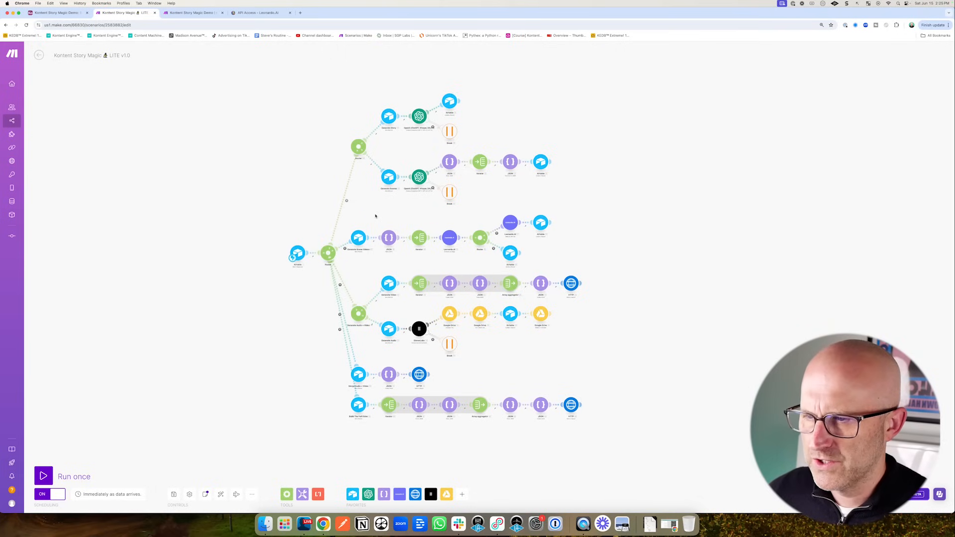
pyautogui.moveTo(365, 193)
pyautogui.mouseDown()
pyautogui.moveTo(362, 222)
pyautogui.moveTo(482, 231)
pyautogui.mouseUp()
pyautogui.moveTo(398, 241)
pyautogui.mouseDown()
pyautogui.moveTo(441, 254)
pyautogui.moveTo(416, 330)
pyautogui.moveTo(421, 384)
pyautogui.moveTo(441, 356)
pyautogui.mouseUp()
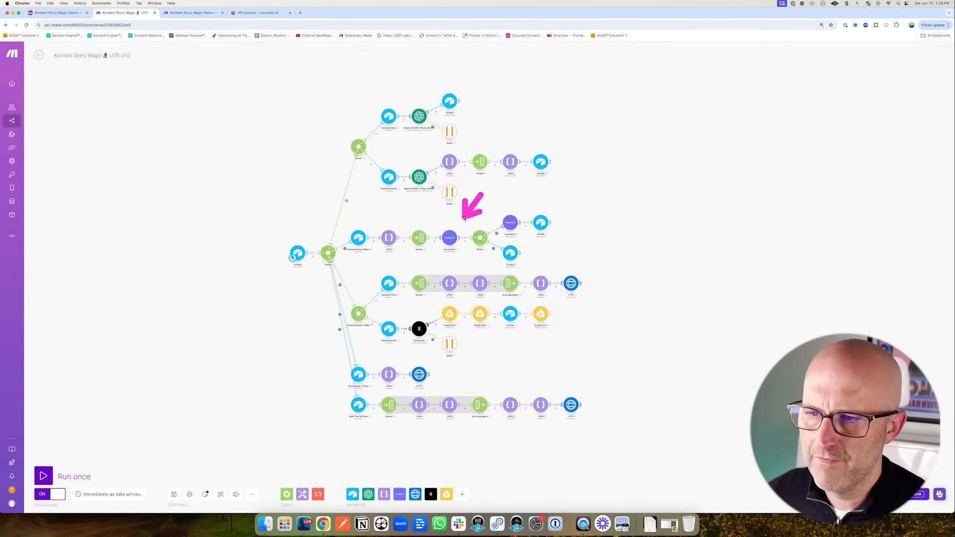
pyautogui.moveTo(462, 223); pyautogui.dragTo(457, 226)
pyautogui.hotkey('ctrl', 'shift', 'Tab')
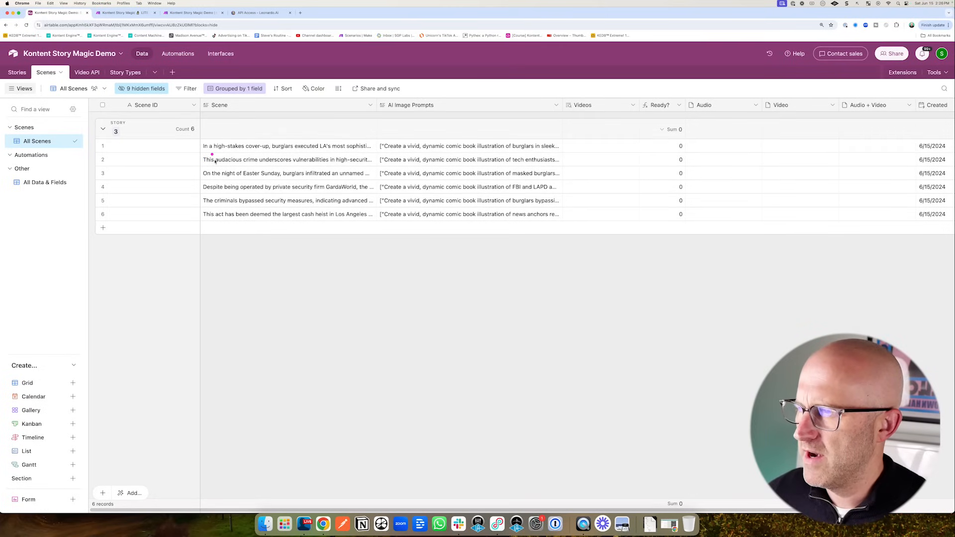
# - Change the Scene ID field's type to Autonumber, confirming despite dependent fields, so the scenes number 1–6
pyautogui.moveTo(215, 169)
pyautogui.mouseDown()
pyautogui.moveTo(192, 130)
pyautogui.moveTo(159, 119)
pyautogui.mouseUp()
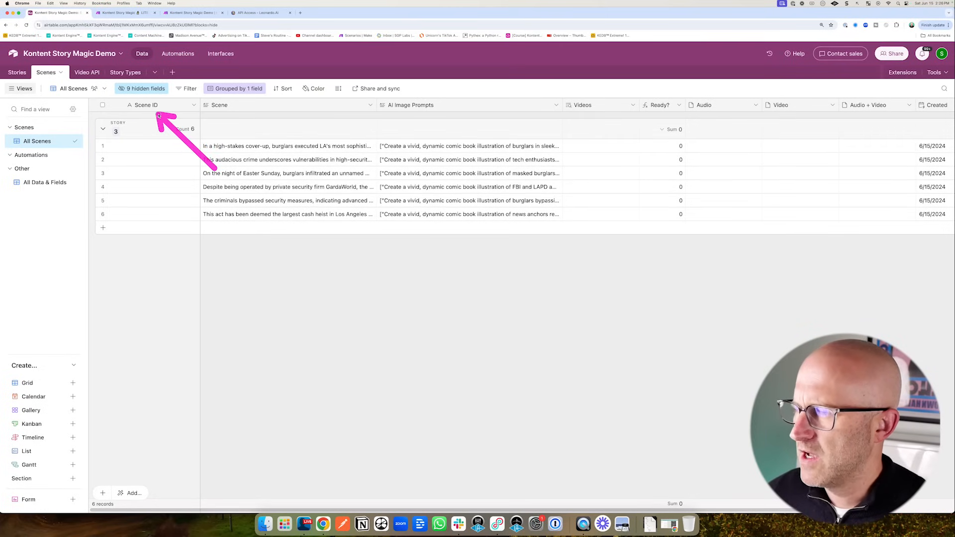
pyautogui.moveTo(156, 167)
pyautogui.mouseDown()
pyautogui.moveTo(136, 115)
pyautogui.moveTo(149, 107)
pyautogui.mouseUp()
pyautogui.click(194, 106)
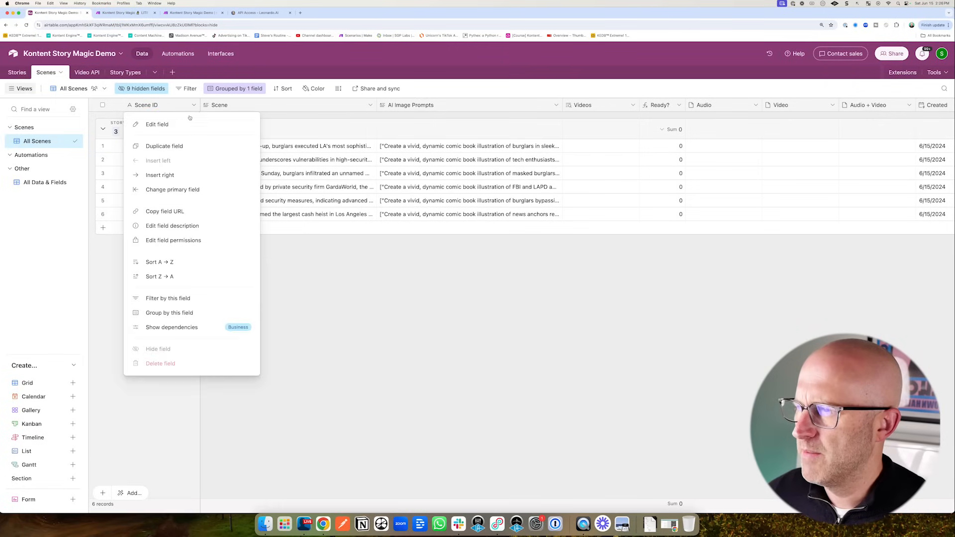
pyautogui.moveTo(217, 88); pyautogui.dragTo(171, 121)
pyautogui.click(163, 126)
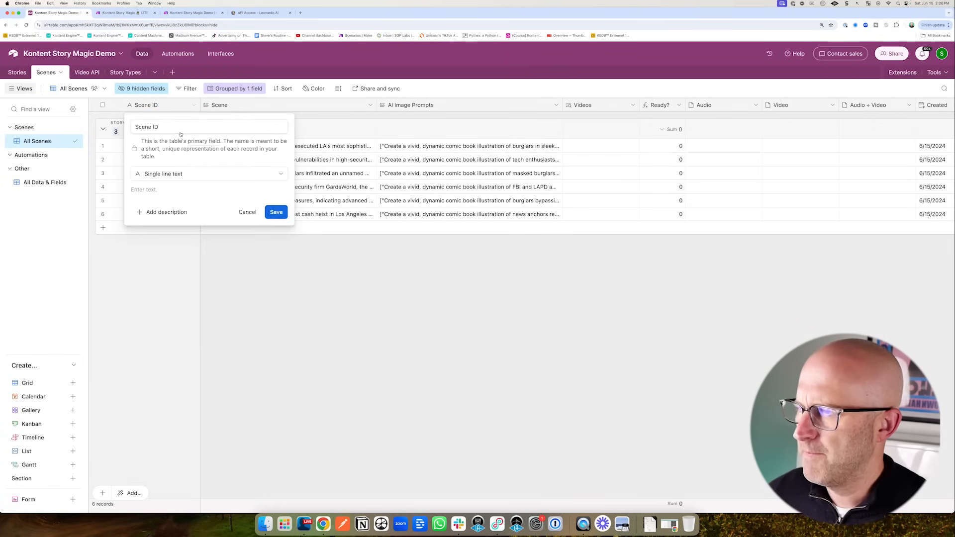
pyautogui.click(209, 173)
pyautogui.scroll(-3, 225, 294)
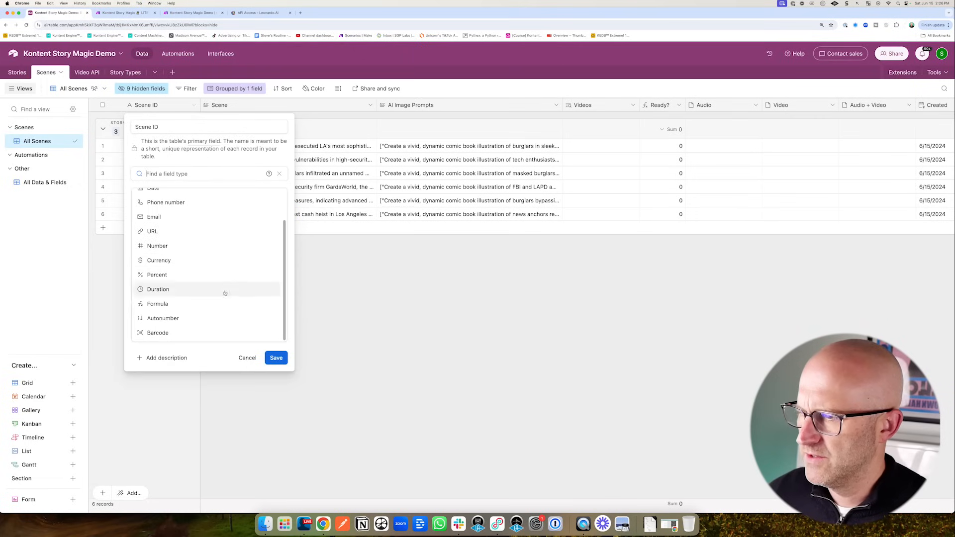
pyautogui.click(189, 318)
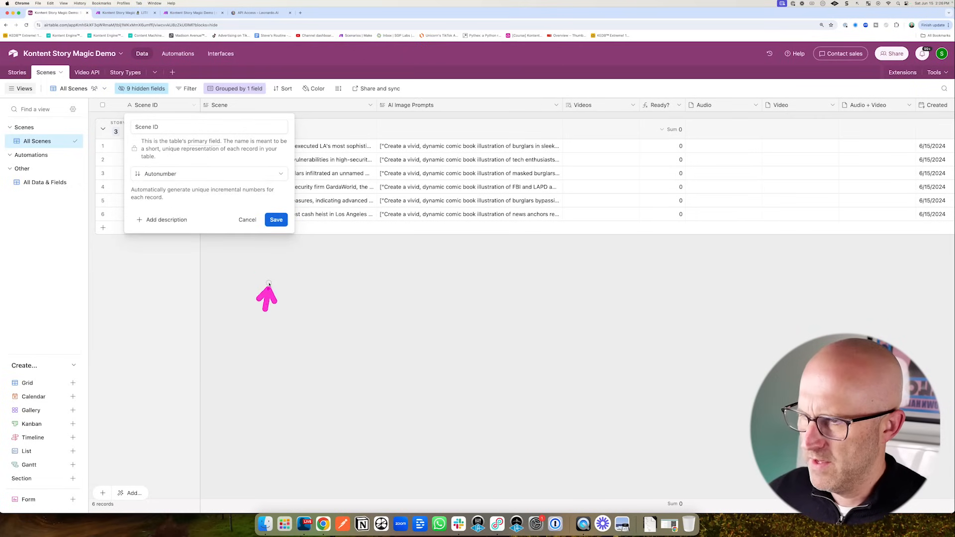
pyautogui.click(276, 219)
pyautogui.click(548, 334)
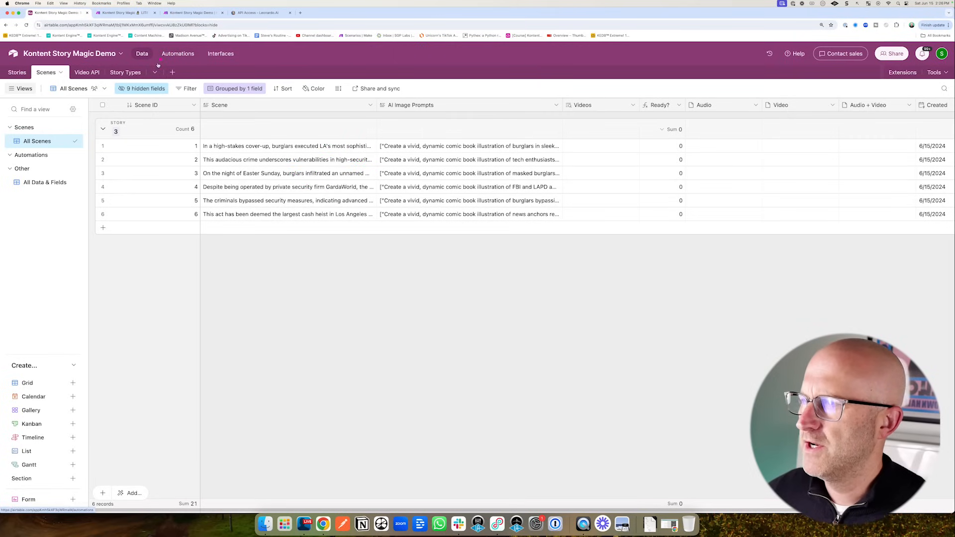
pyautogui.click(191, 13)
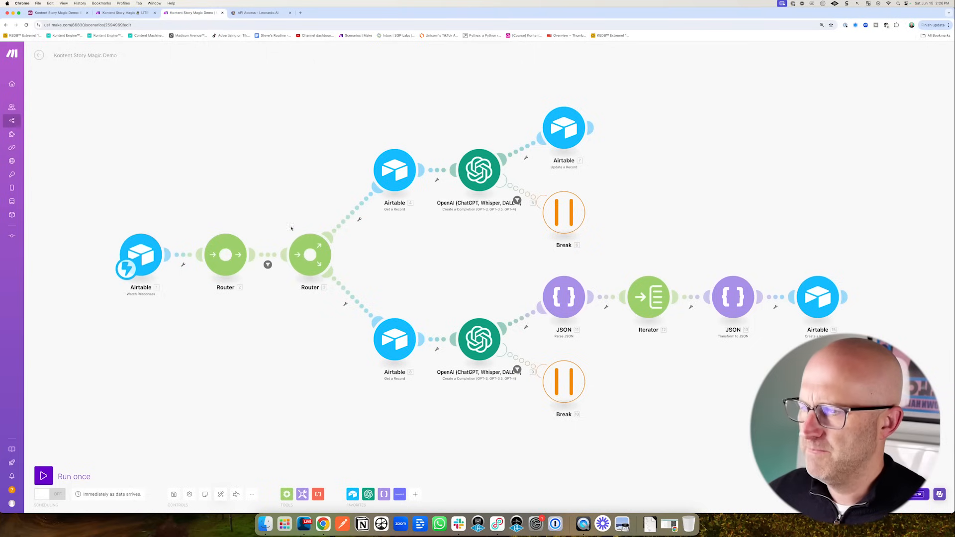
pyautogui.click(225, 255)
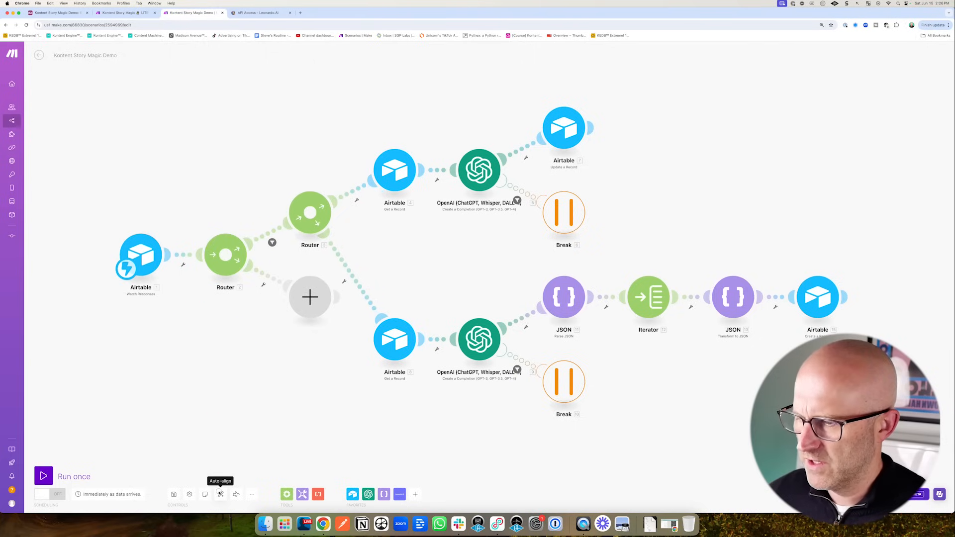
pyautogui.click(221, 495)
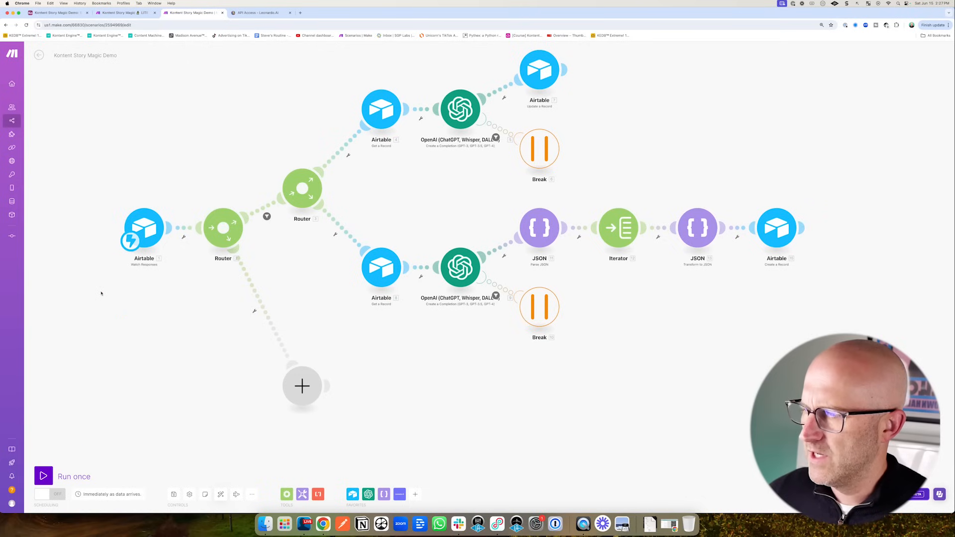
pyautogui.moveTo(73, 315); pyautogui.dragTo(114, 269)
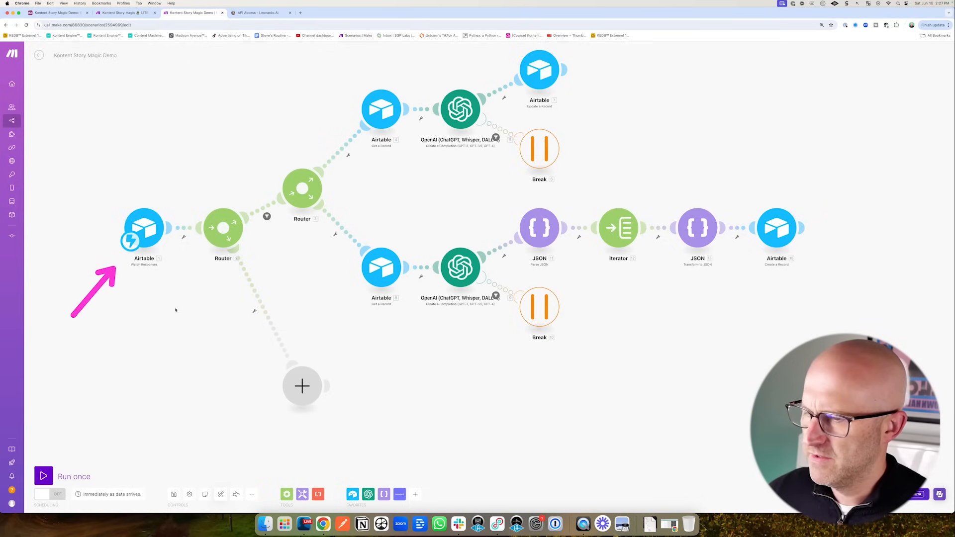
pyautogui.moveTo(390, 327); pyautogui.dragTo(328, 365)
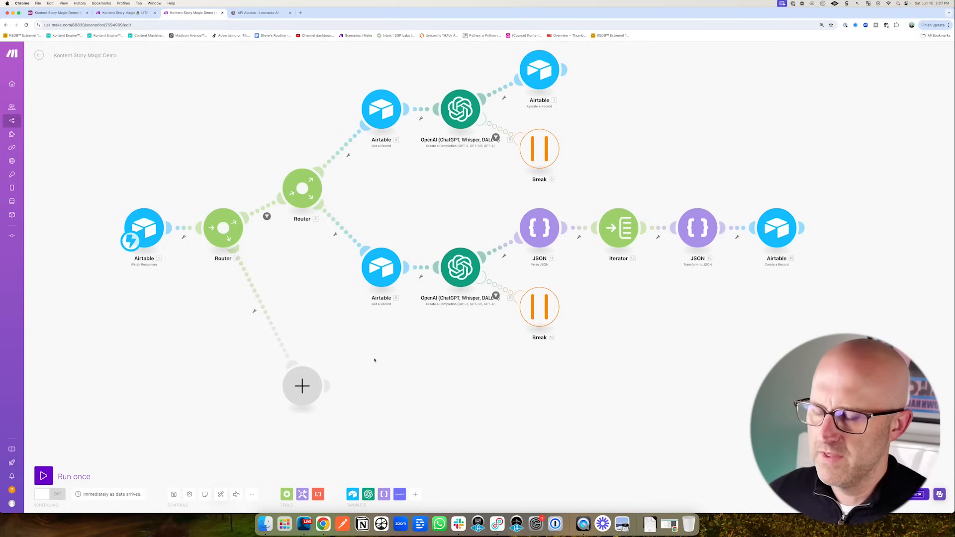
pyautogui.moveTo(391, 339); pyautogui.dragTo(340, 368)
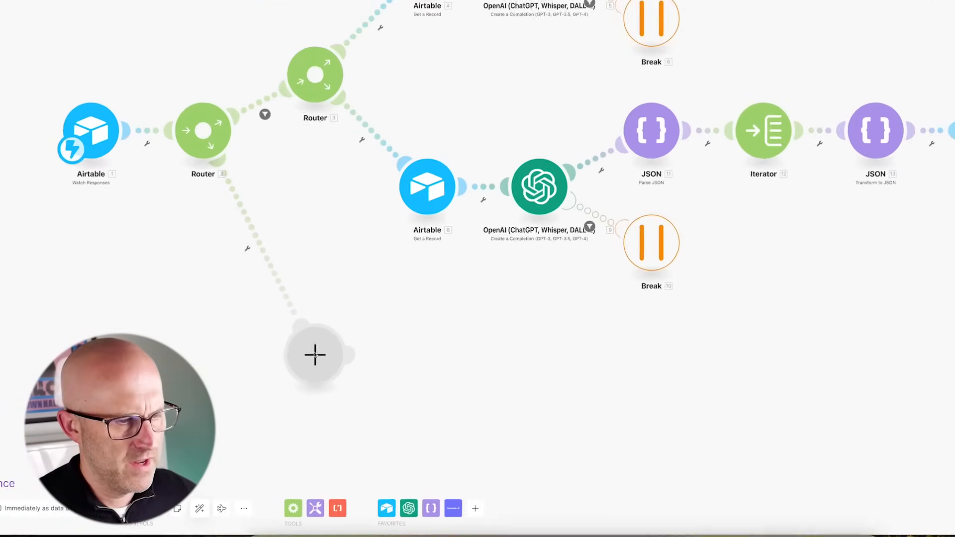
# - Add an Airtable Get a Record module on the third route: DEMO connection, Scenes table, Record ID from trigger recordId
pyautogui.click(303, 383)
pyautogui.click(357, 325)
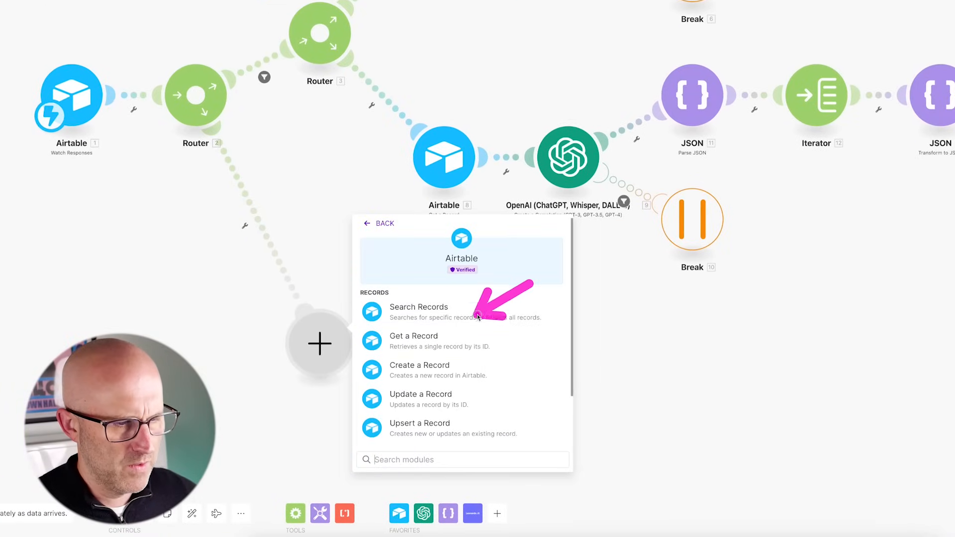
pyautogui.click(418, 343)
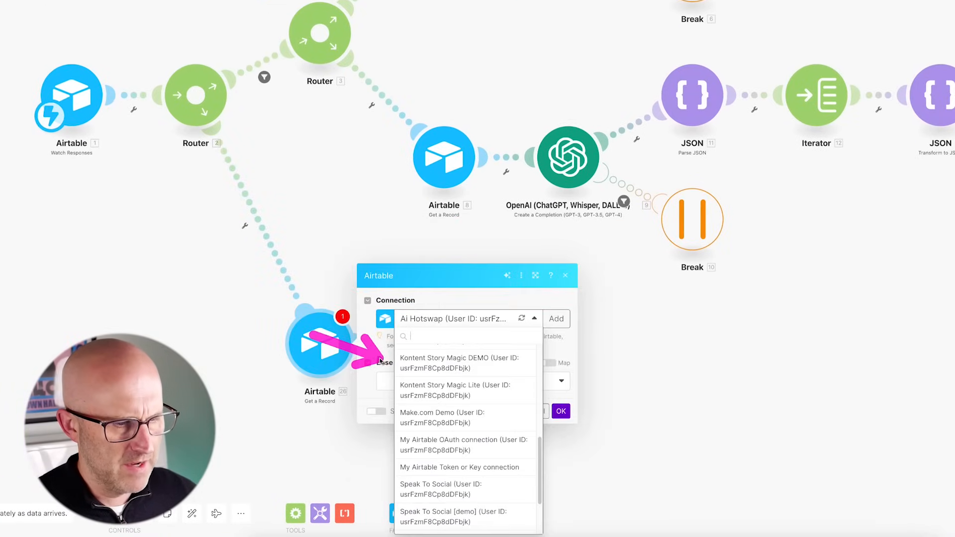
pyautogui.click(426, 366)
pyautogui.click(406, 404)
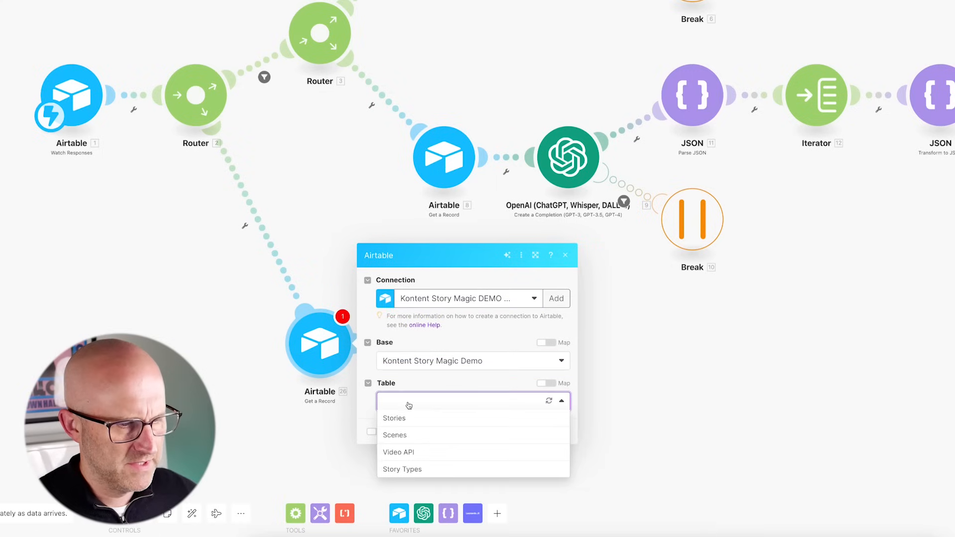
pyautogui.click(412, 436)
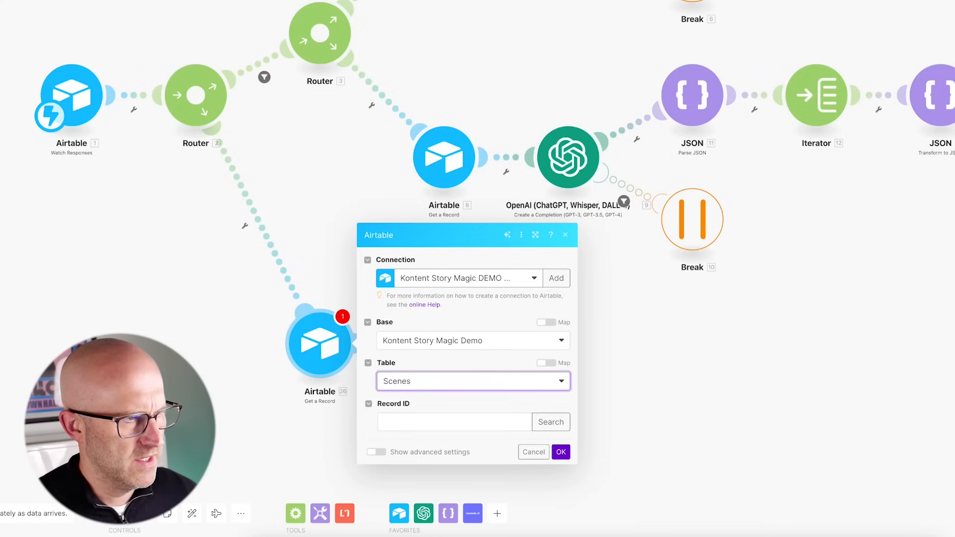
pyautogui.click(438, 422)
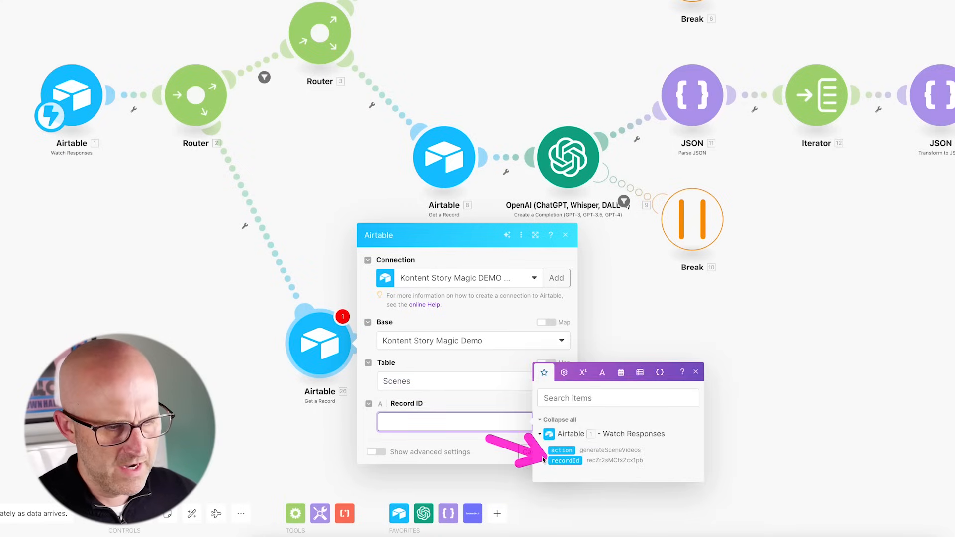
pyautogui.click(560, 461)
pyautogui.click(558, 452)
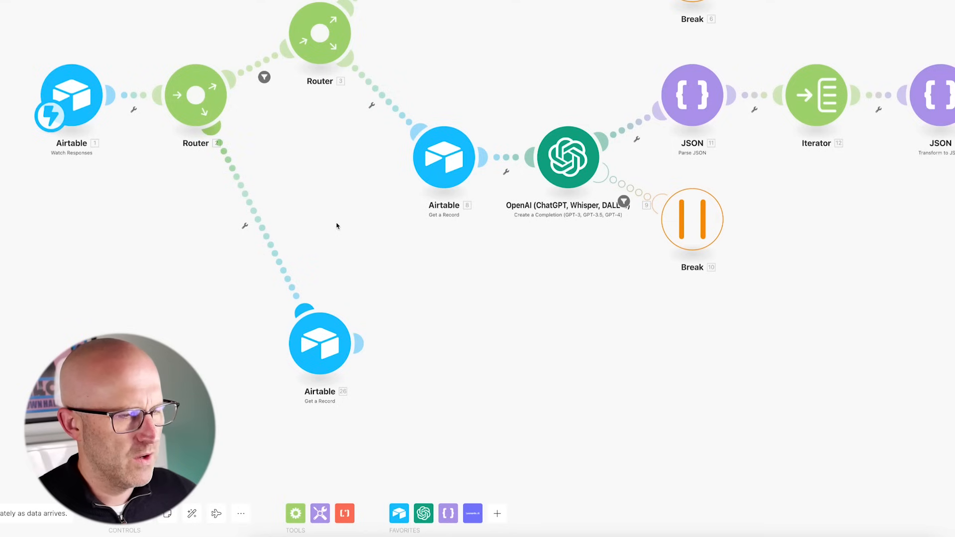
# - Filter the new route so it runs only when action equals generateSceneVideos
pyautogui.click(267, 220)
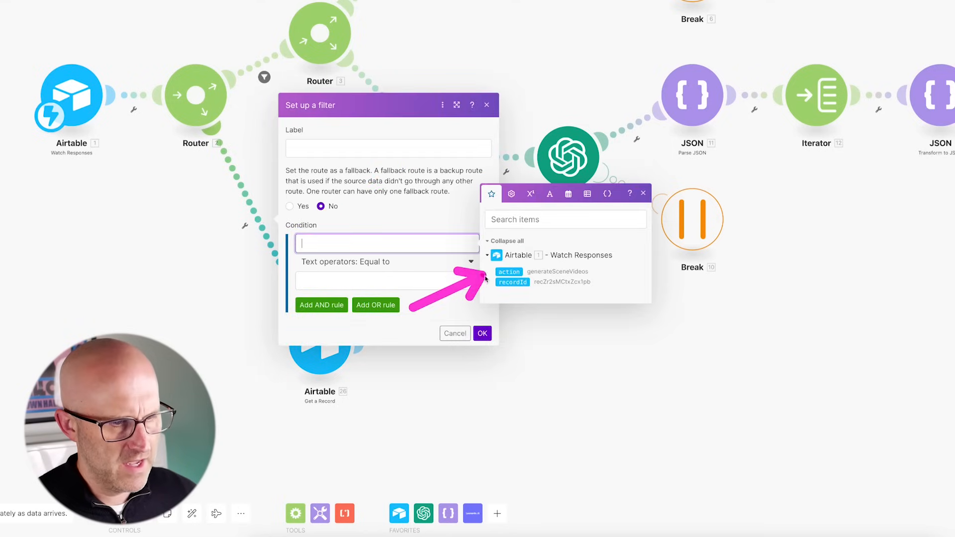
pyautogui.click(504, 273)
pyautogui.click(330, 284)
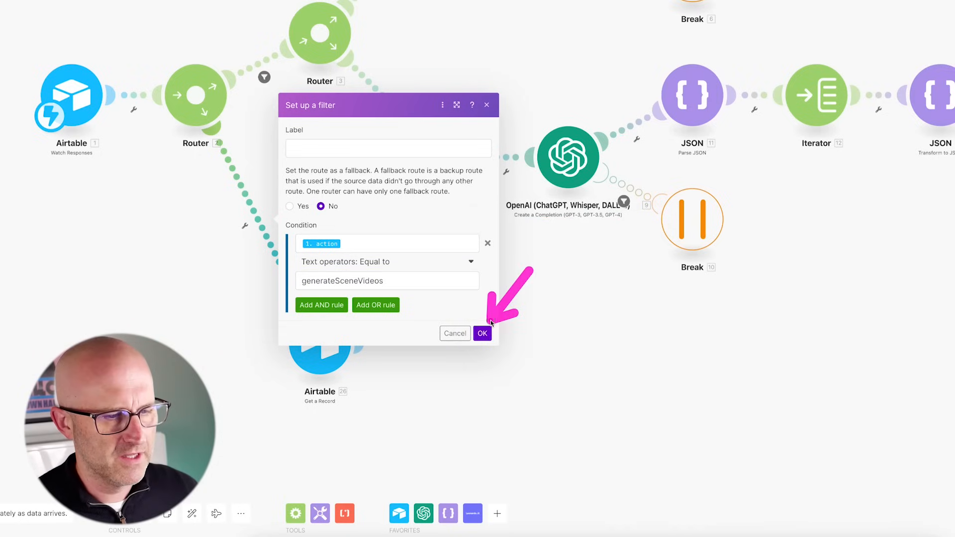
pyautogui.click(483, 333)
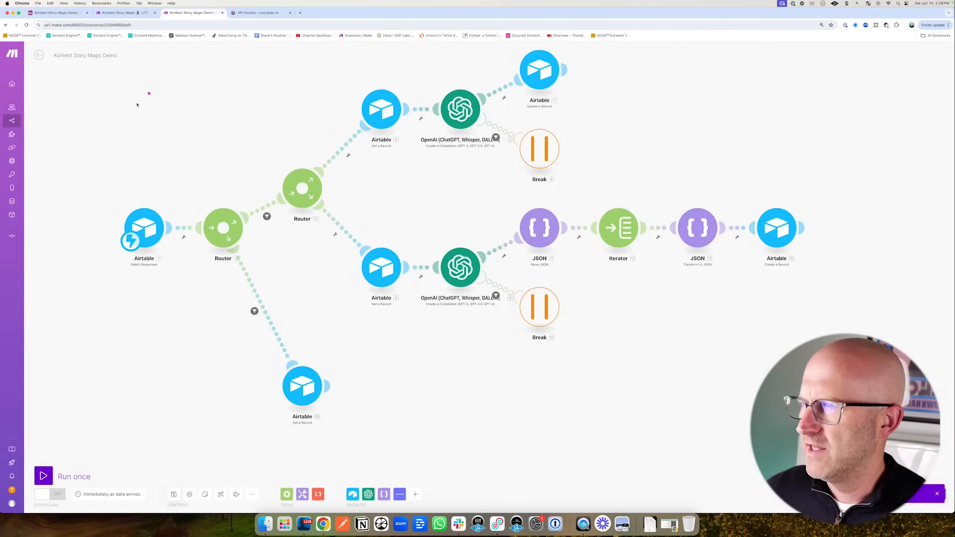
# - Create a Scenes grid view named Generate Scene Videos and move it under Automations
pyautogui.click(58, 12)
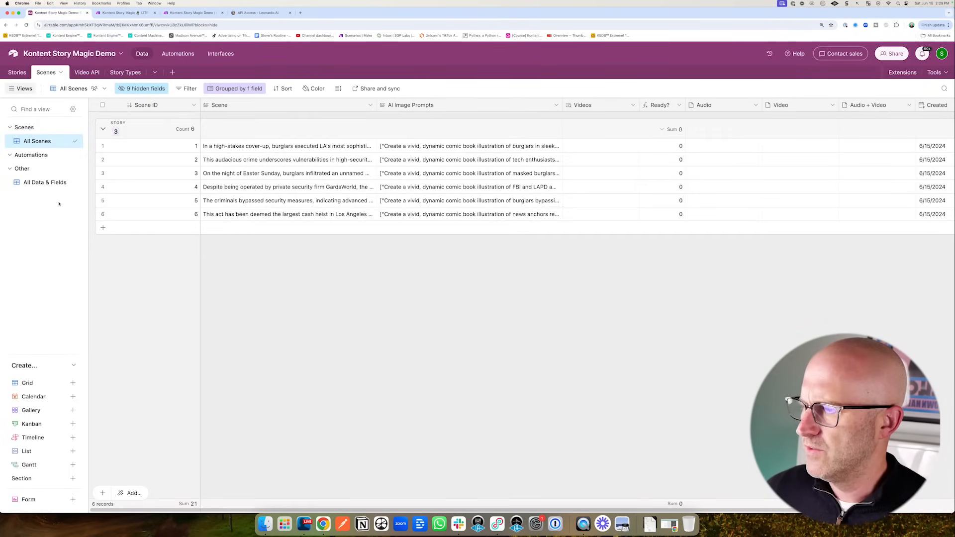
pyautogui.click(72, 383)
pyautogui.press('BackSpace')
pyautogui.write('Generate Scene Videos')
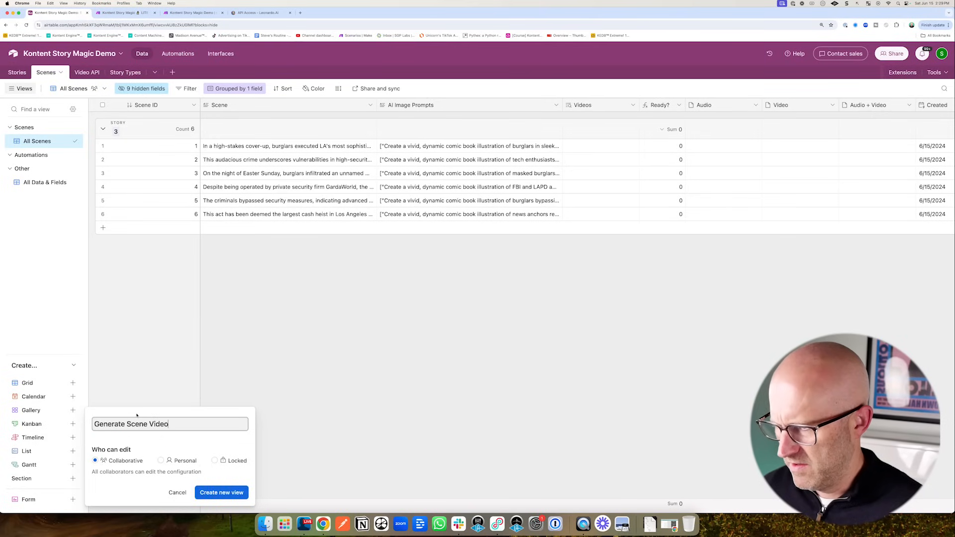
pyautogui.click(233, 493)
pyautogui.moveTo(74, 194); pyautogui.dragTo(76, 167)
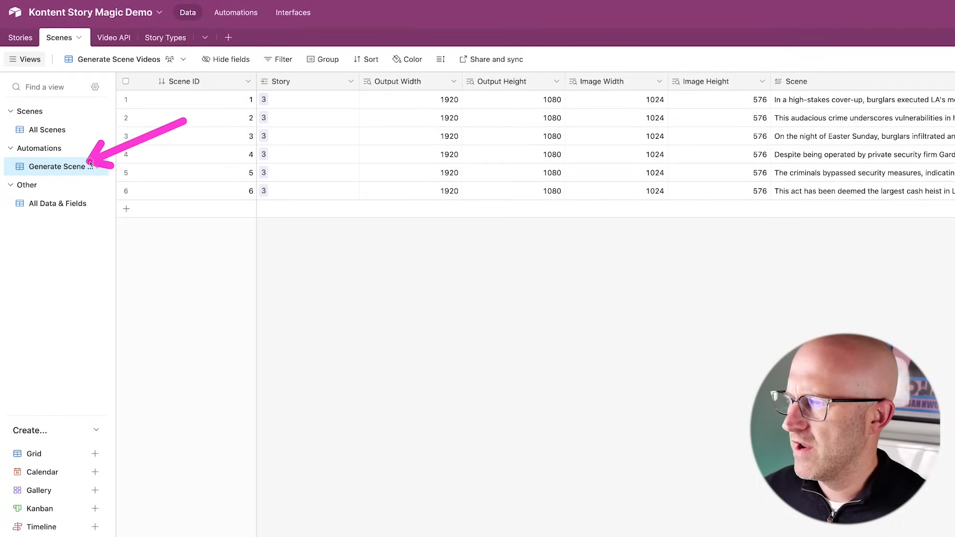
# - Filter the view to records where Scene is not empty and AI Image Prompts is not empty
pyautogui.click(278, 60)
pyautogui.click(294, 101)
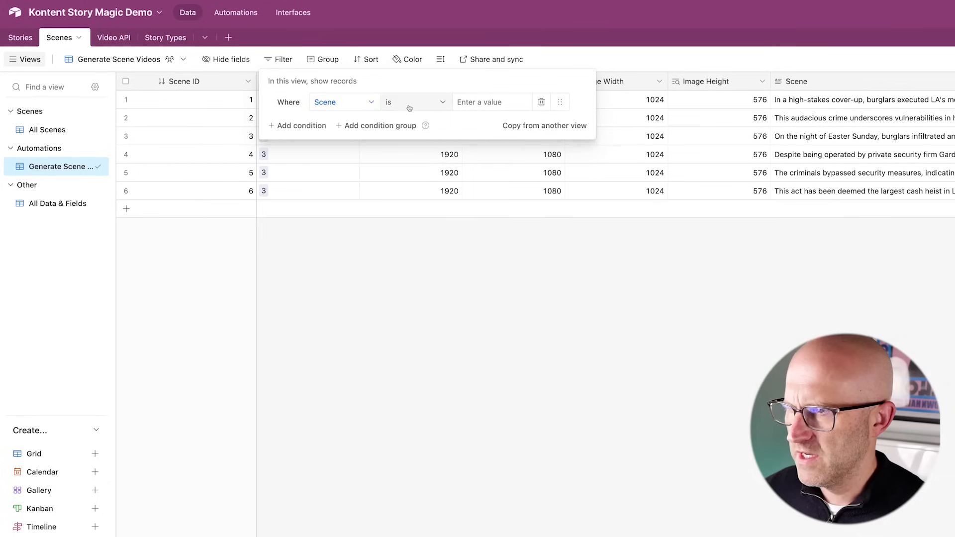
pyautogui.click(411, 105)
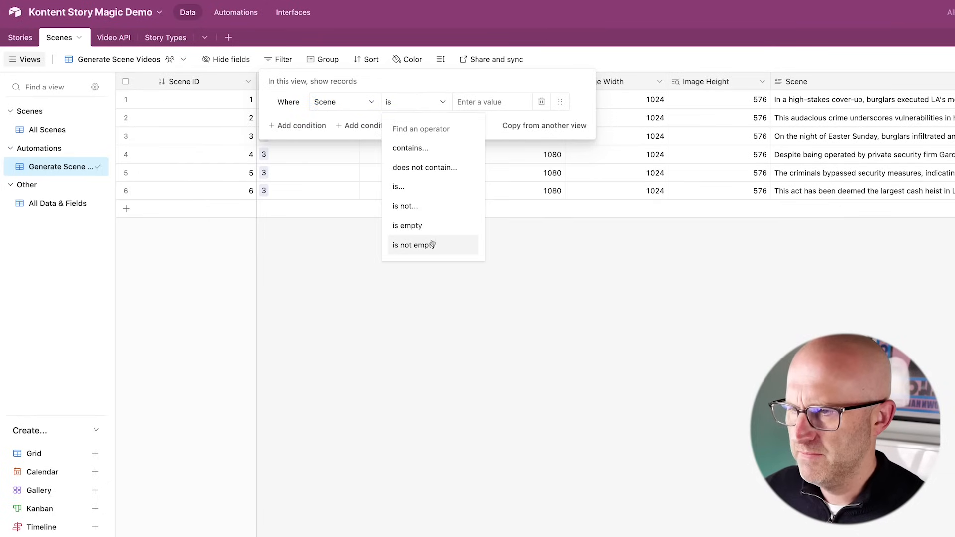
pyautogui.click(432, 243)
pyautogui.click(298, 126)
pyautogui.click(341, 126)
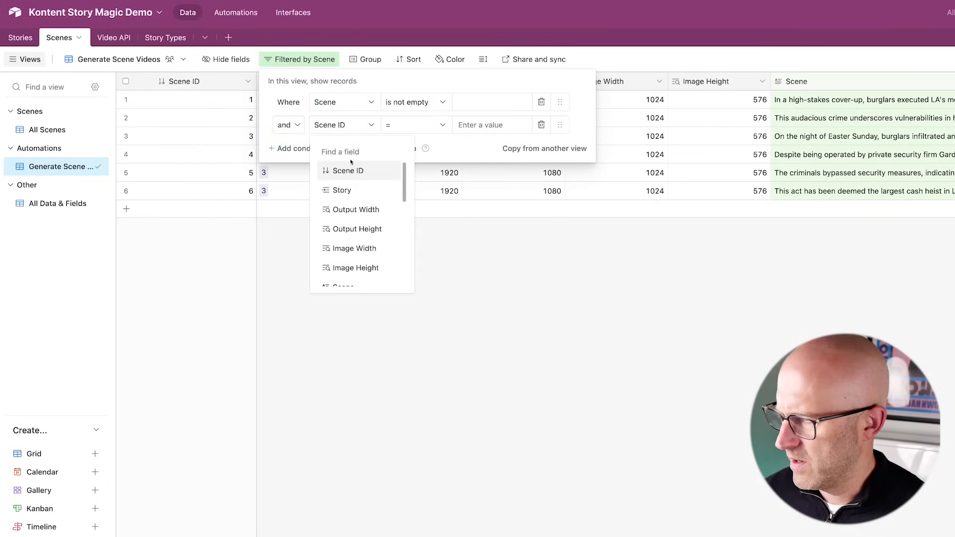
pyautogui.write('AI')
pyautogui.click(371, 171)
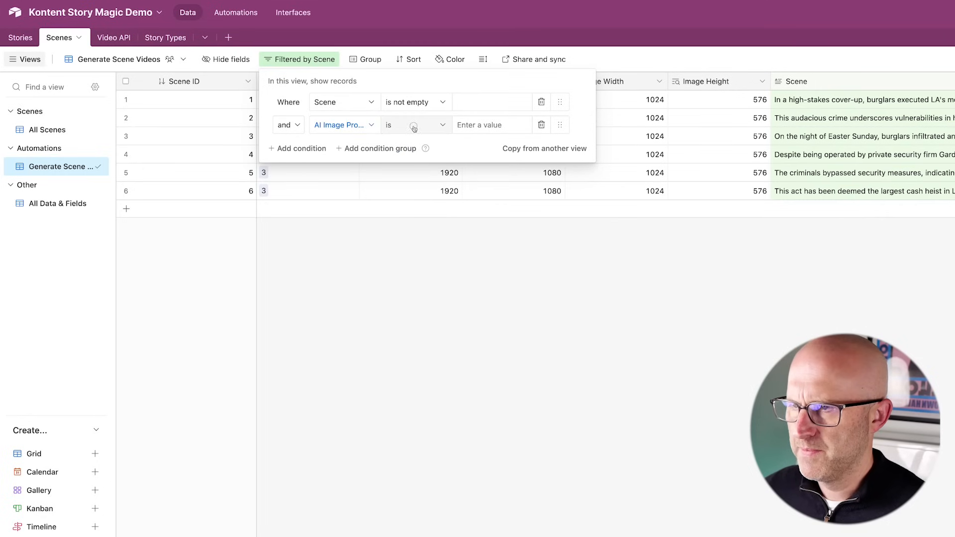
pyautogui.click(412, 125)
pyautogui.click(441, 263)
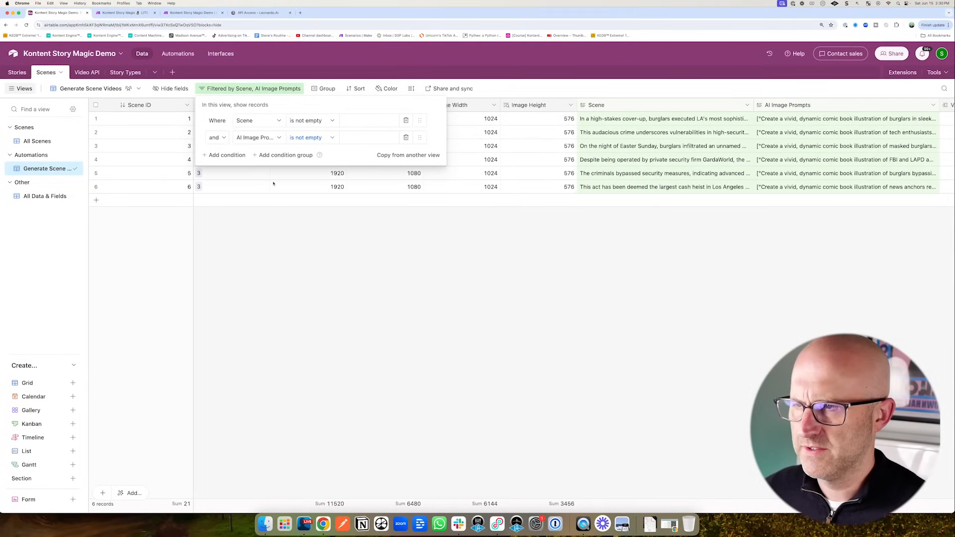
# - Add a third filter condition requiring Video API to be empty
pyautogui.click(223, 155)
pyautogui.click(252, 155)
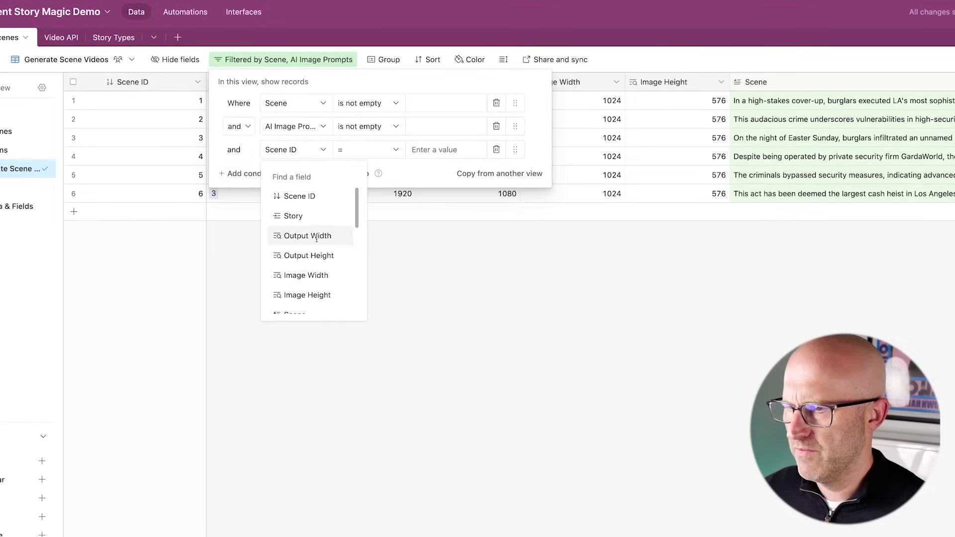
pyautogui.scroll(-5, 318, 248)
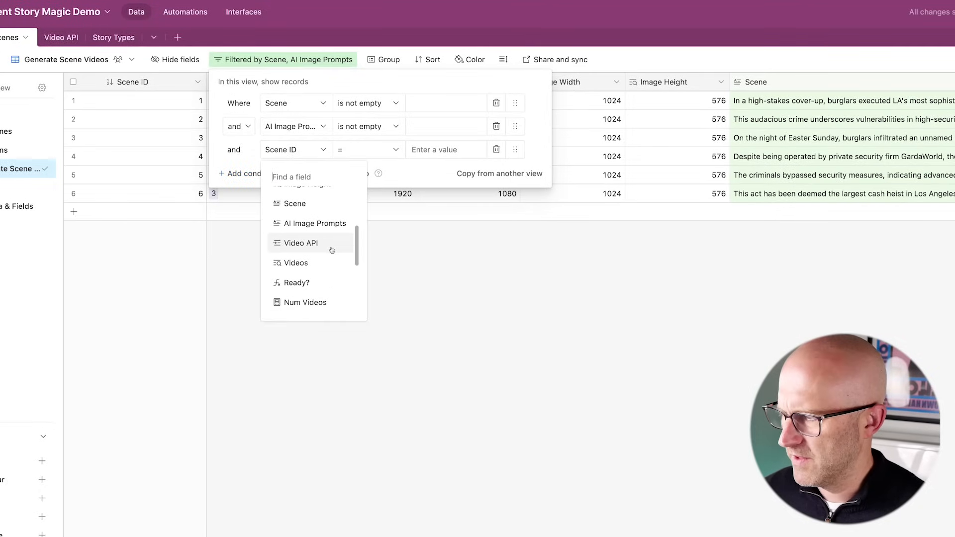
pyautogui.click(301, 243)
pyautogui.click(368, 150)
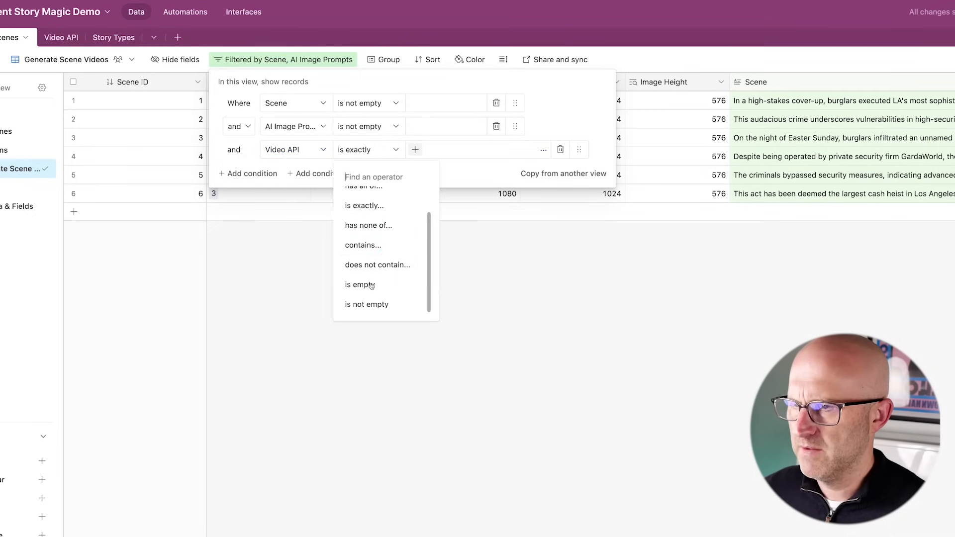
pyautogui.click(371, 286)
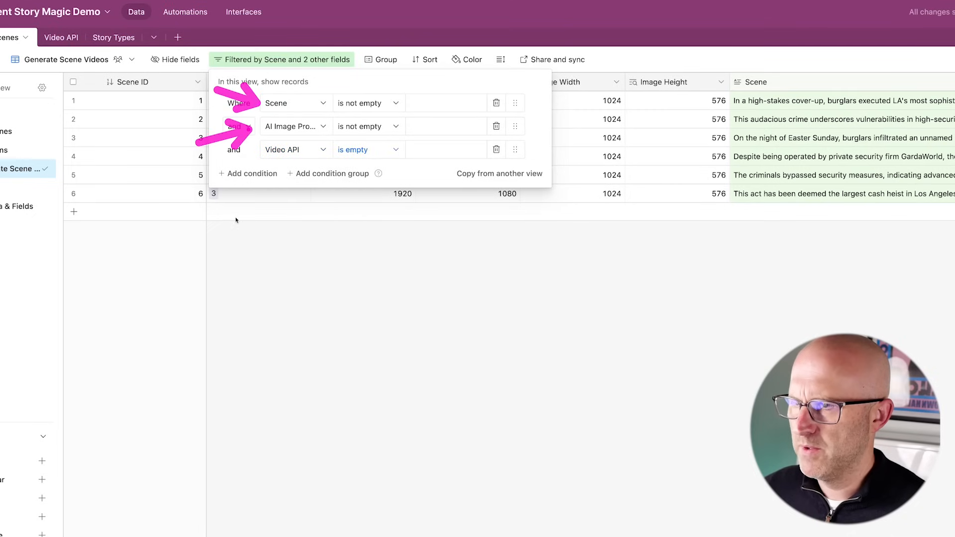
pyautogui.moveTo(236, 220); pyautogui.dragTo(266, 171)
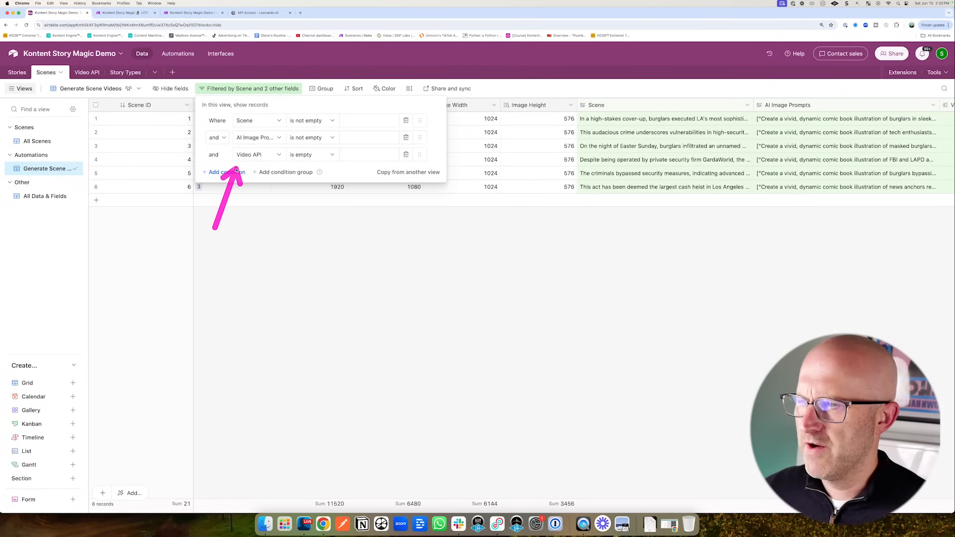
pyautogui.moveTo(119, 145); pyautogui.dragTo(91, 82)
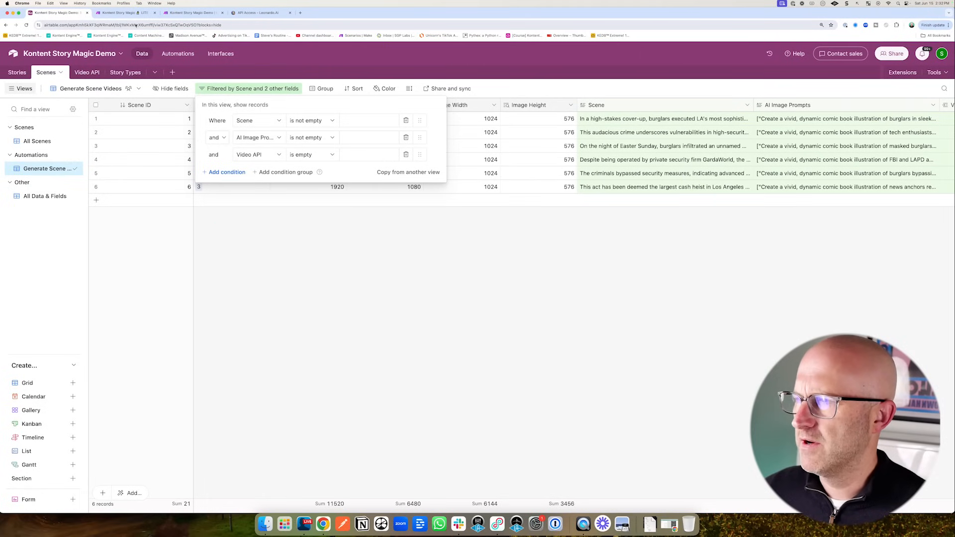
pyautogui.click(124, 13)
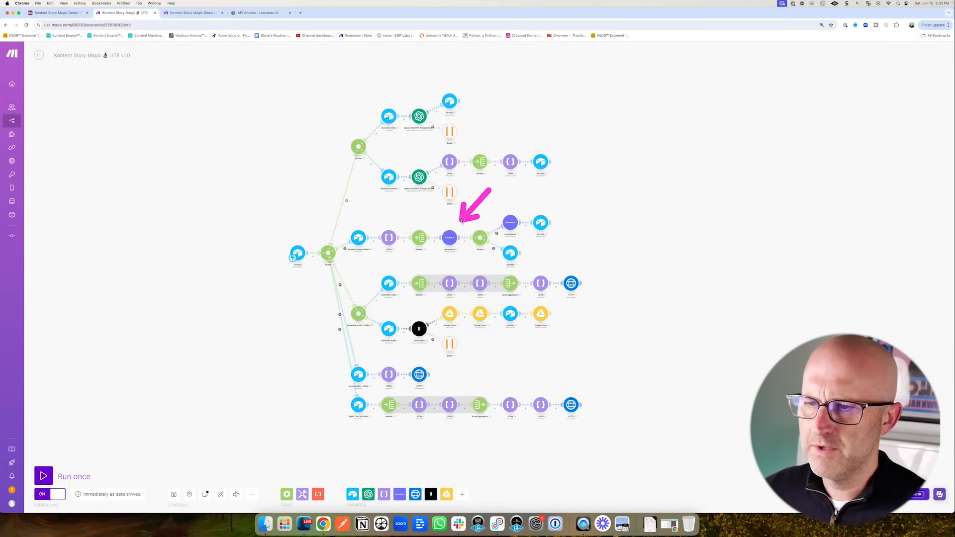
# - Look over the LITE v1.0 scenario's image-generation route, then return to Airtable's filtered Generate Scene Videos view
pyautogui.moveTo(462, 221)
pyautogui.mouseDown()
pyautogui.moveTo(419, 231)
pyautogui.moveTo(454, 273)
pyautogui.moveTo(503, 270)
pyautogui.moveTo(408, 352)
pyautogui.moveTo(421, 386)
pyautogui.mouseUp()
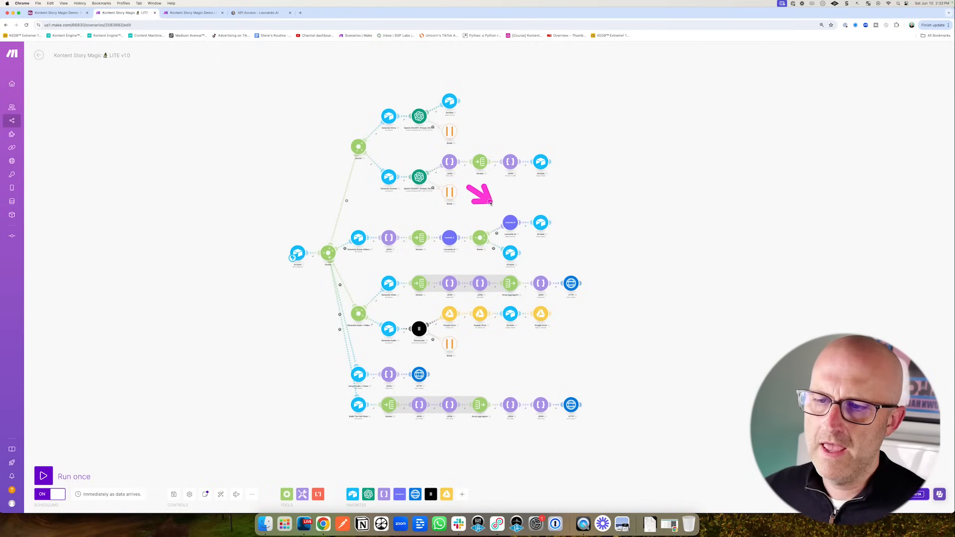
pyautogui.moveTo(498, 213); pyautogui.dragTo(468, 222)
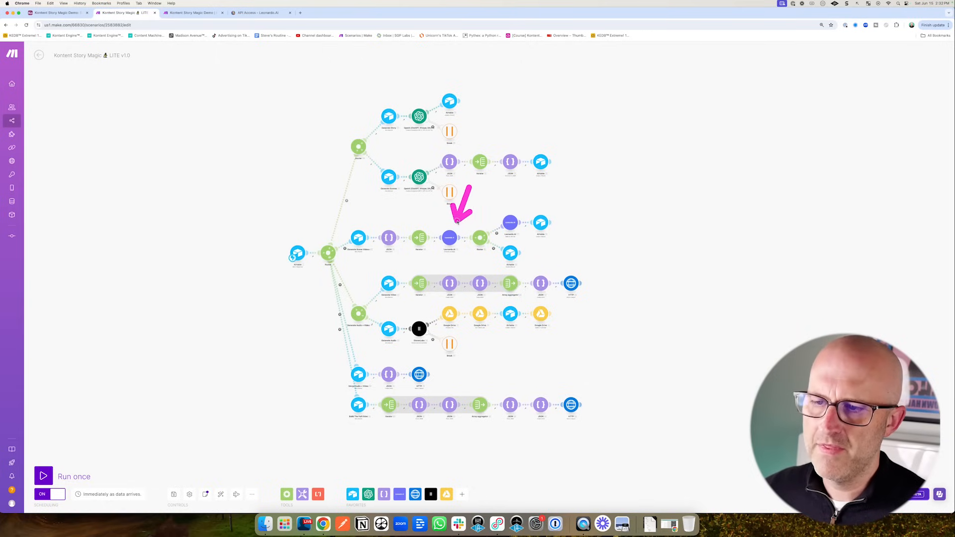
pyautogui.click(58, 13)
pyautogui.moveTo(203, 219)
pyautogui.mouseDown()
pyautogui.moveTo(218, 171)
pyautogui.moveTo(230, 172)
pyautogui.mouseUp()
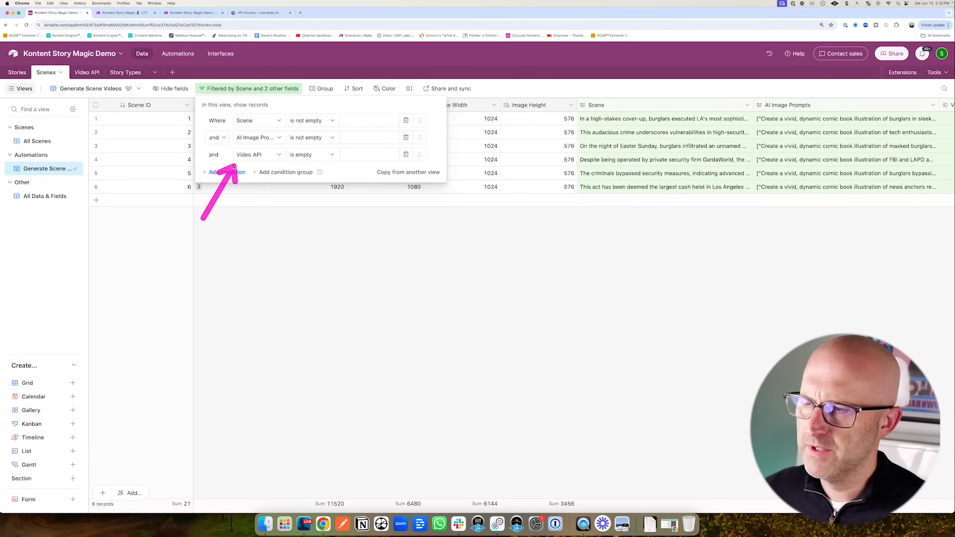
# - Duplicate the Generate Story automation and rename the copy Generate Scene Videos
pyautogui.click(267, 237)
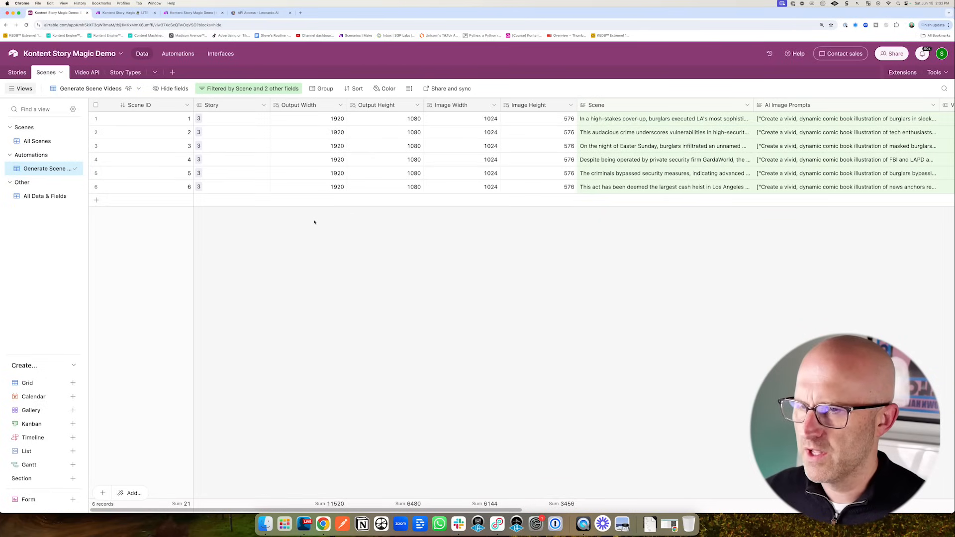
pyautogui.moveTo(133, 221); pyautogui.dragTo(77, 173)
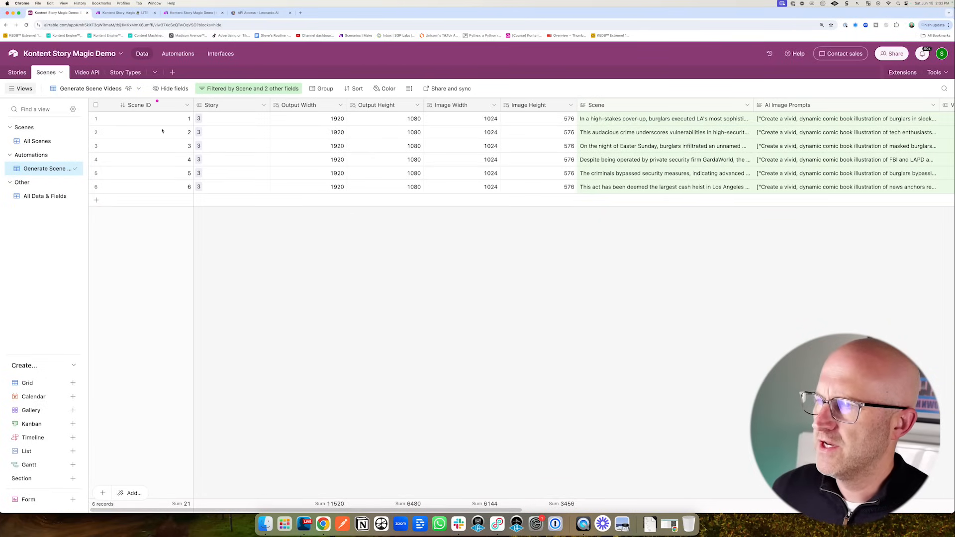
pyautogui.click(180, 55)
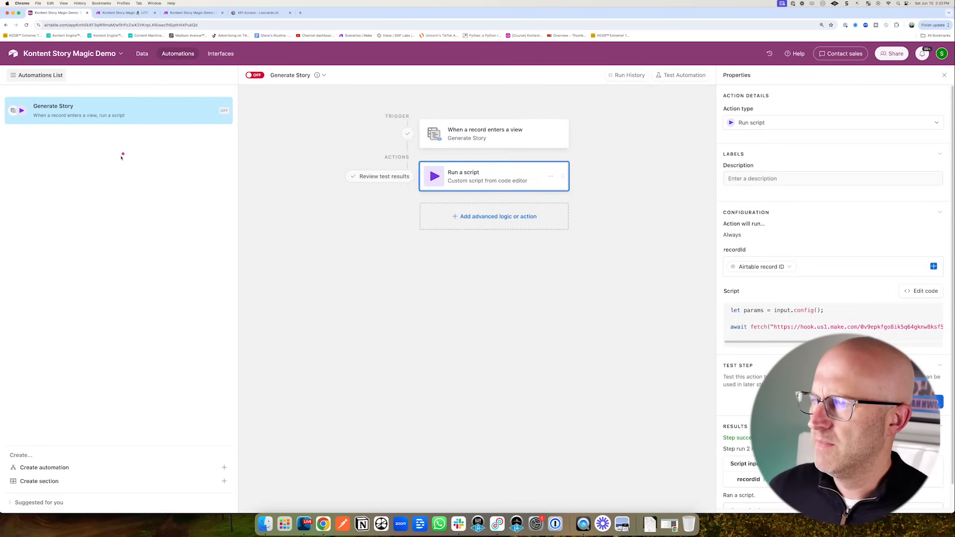
pyautogui.click(219, 111)
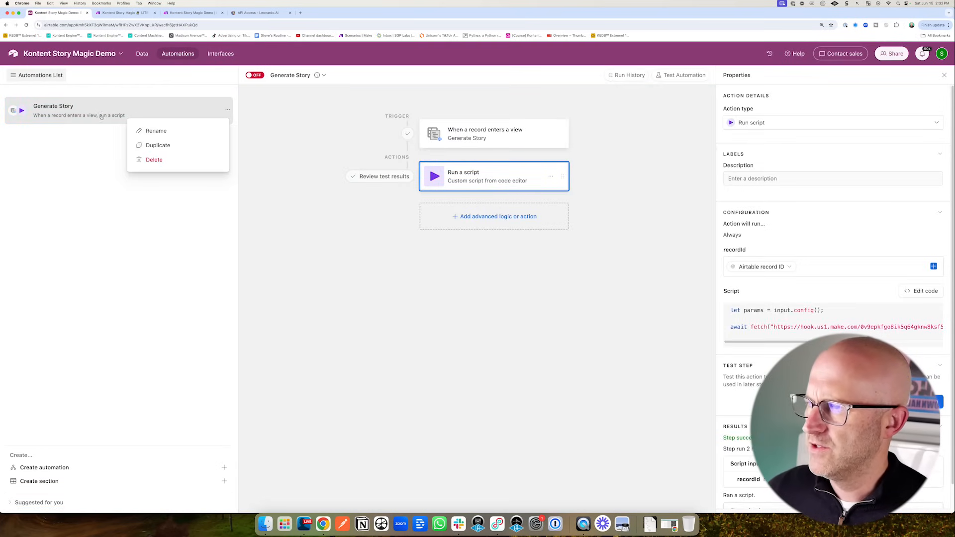
pyautogui.click(166, 146)
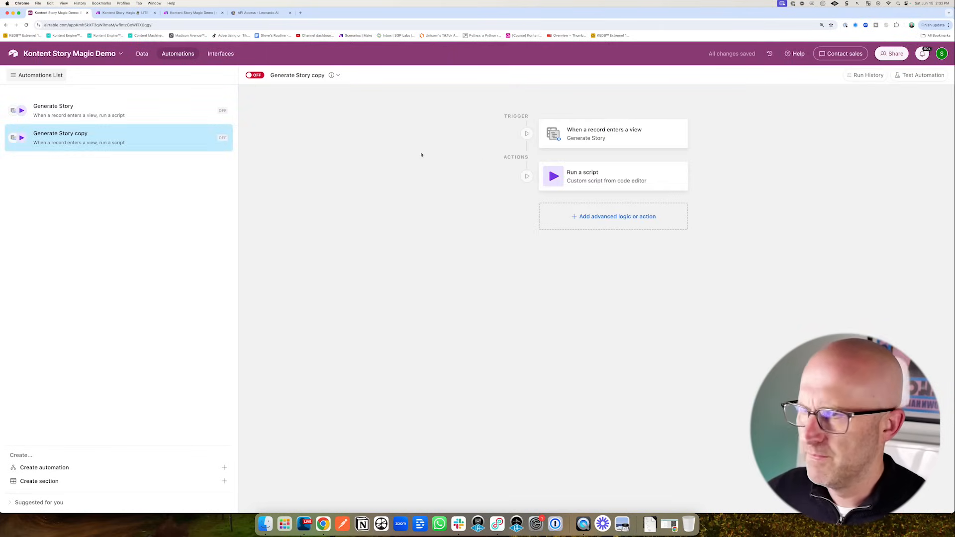
pyautogui.doubleClick(61, 134)
pyautogui.moveTo(61, 136); pyautogui.dragTo(123, 139)
pyautogui.write('Sce')
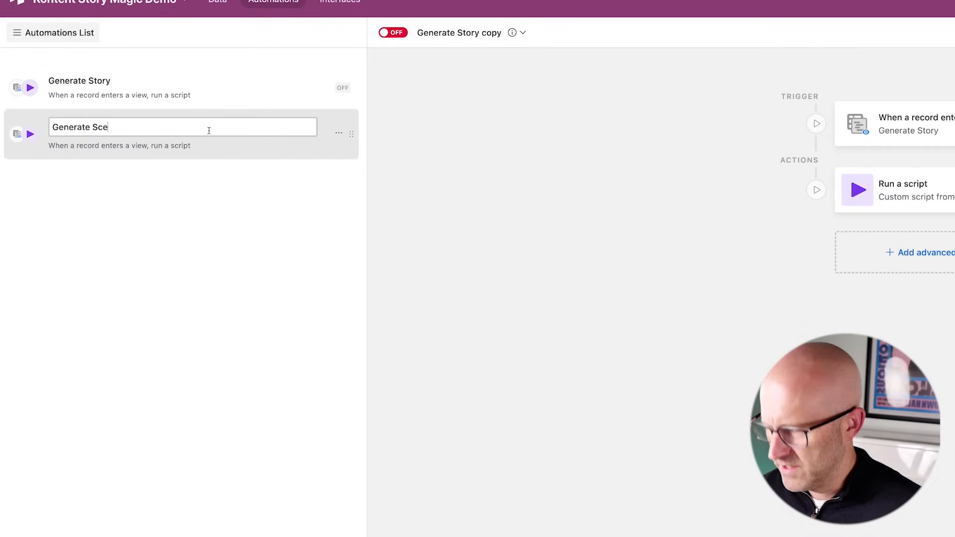
pyautogui.write('ne Videos')
pyautogui.press('Return')
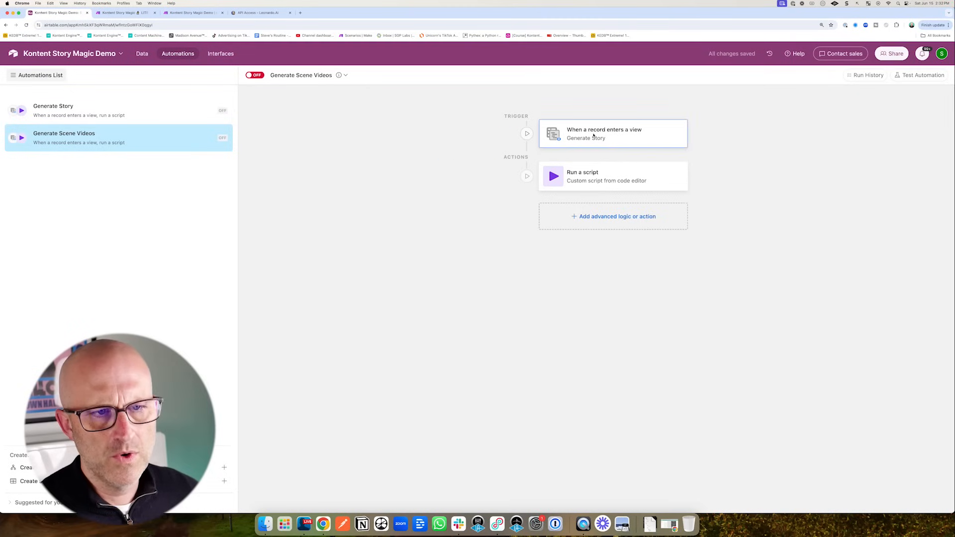
# - Set the trigger to the Scenes table's Generate Scene Videos view and test it with scene record 1
pyautogui.click(912, 125)
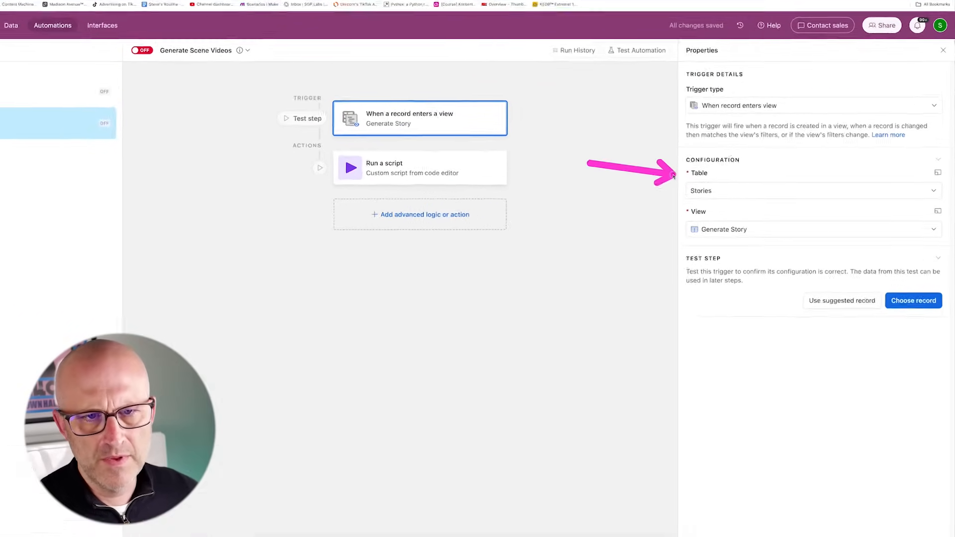
pyautogui.click(745, 198)
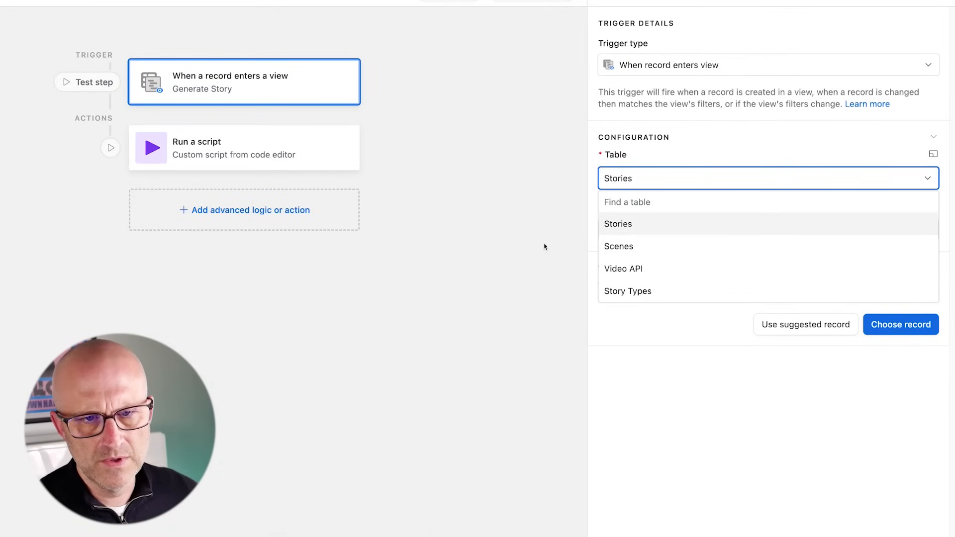
pyautogui.click(651, 249)
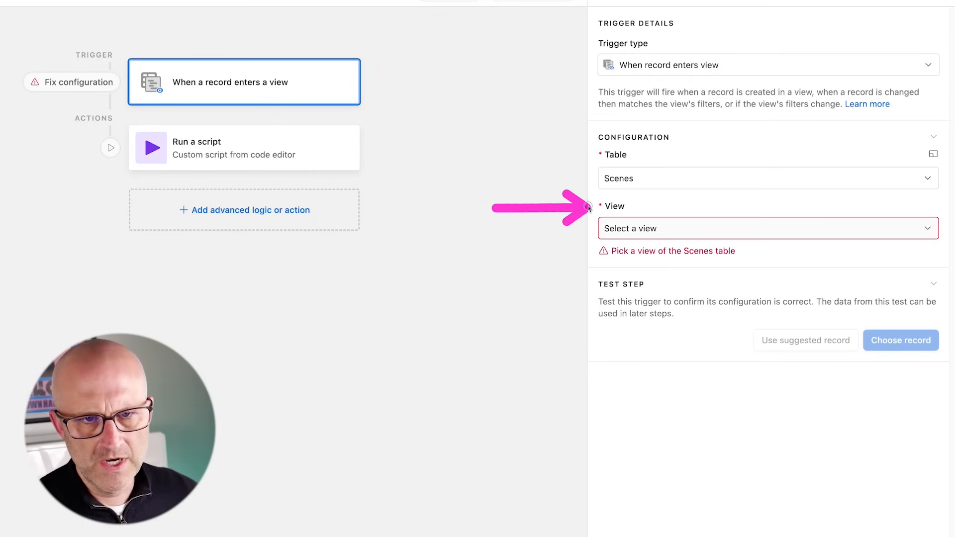
pyautogui.click(635, 236)
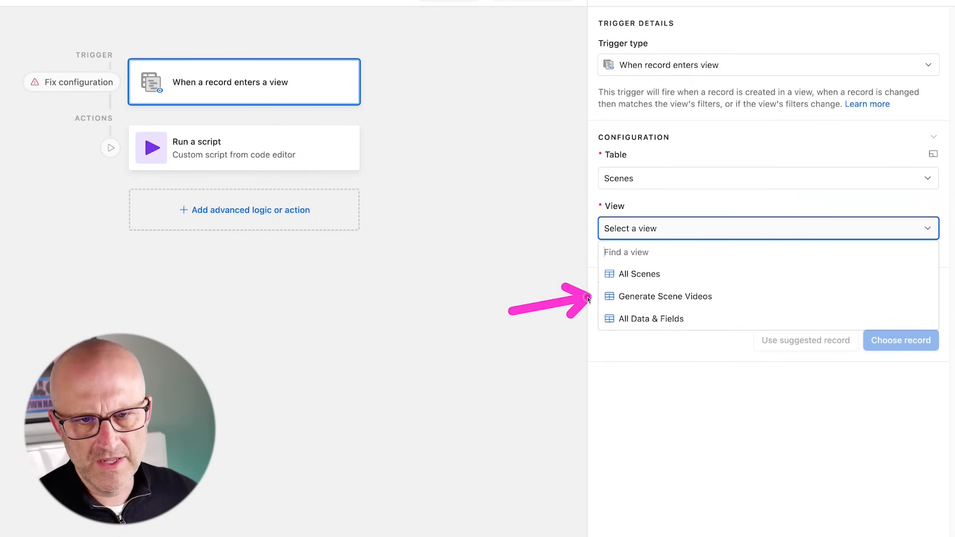
pyautogui.click(670, 297)
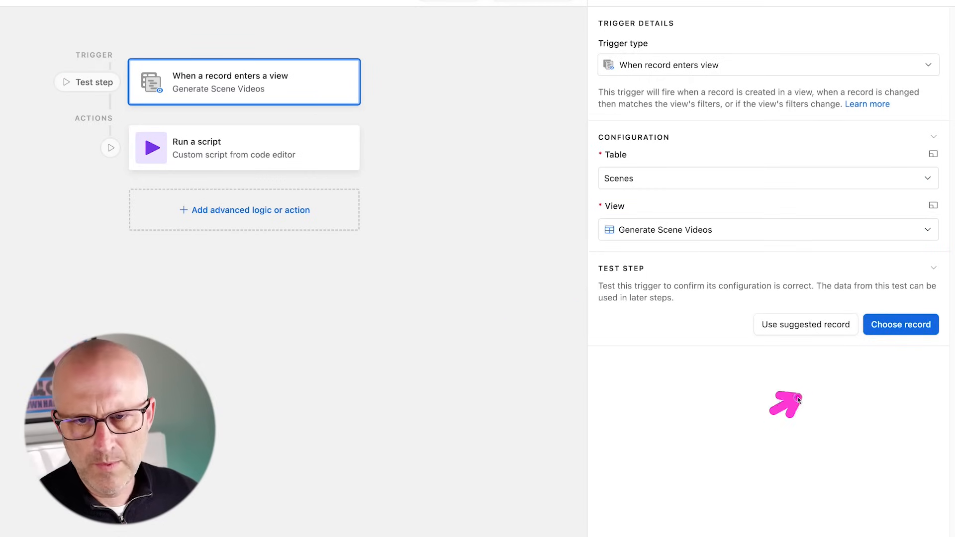
pyautogui.click(890, 332)
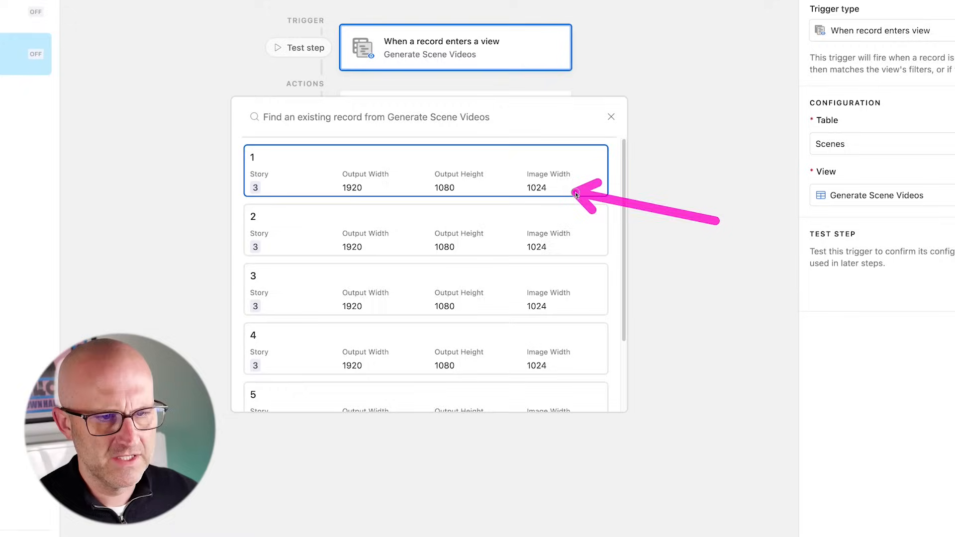
pyautogui.scroll(-2, 355, 366)
pyautogui.scroll(2, 305, 172)
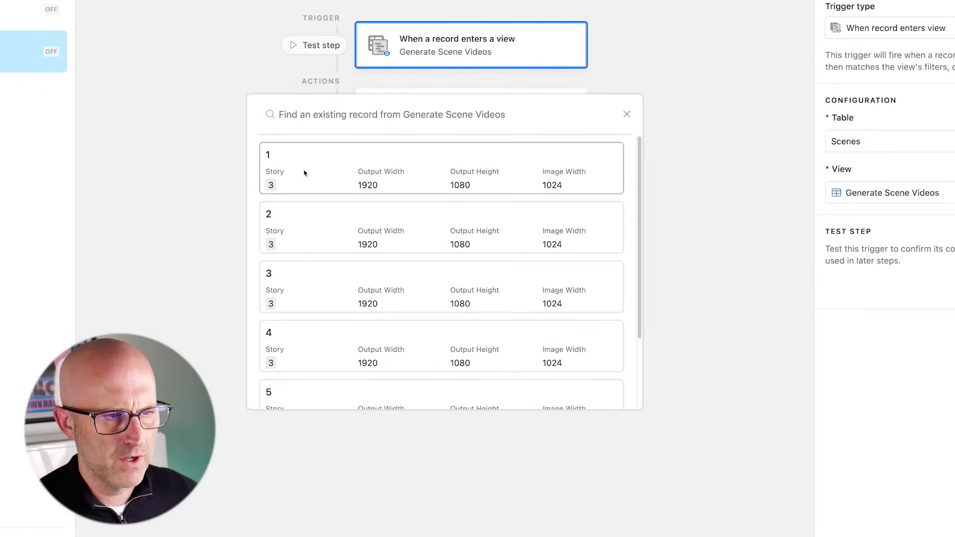
pyautogui.click(337, 166)
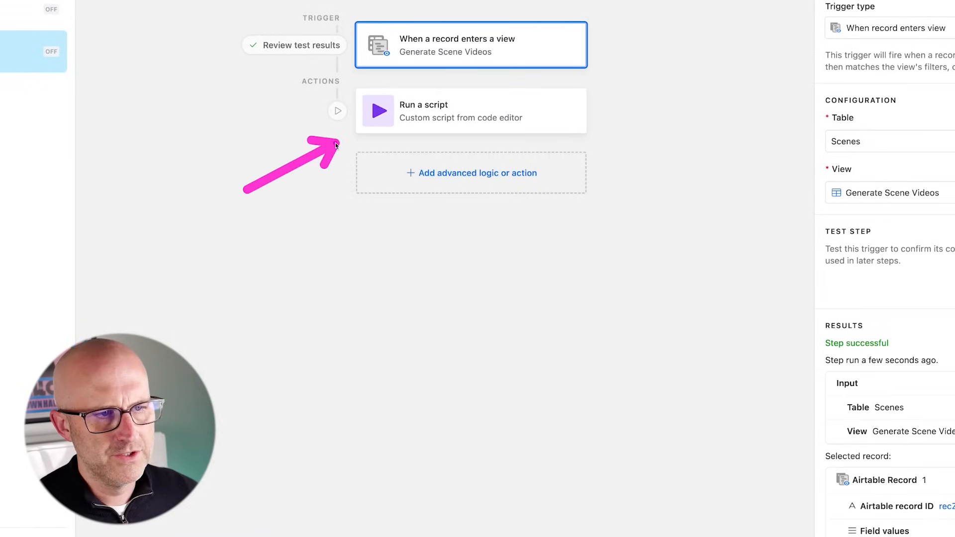
# - Edit the script's action value to generateSceneVideos, then start a single Make run to await the webhook
pyautogui.click(448, 111)
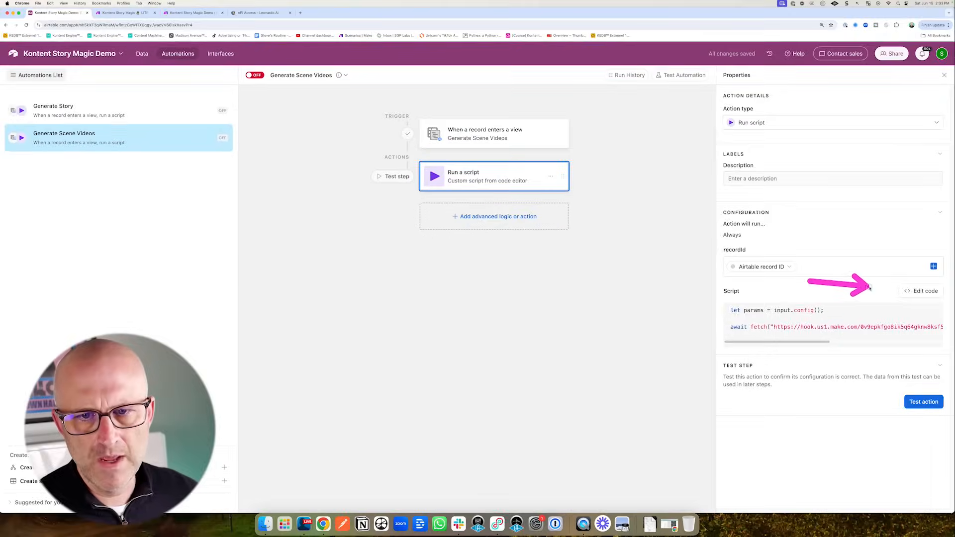
pyautogui.click(923, 292)
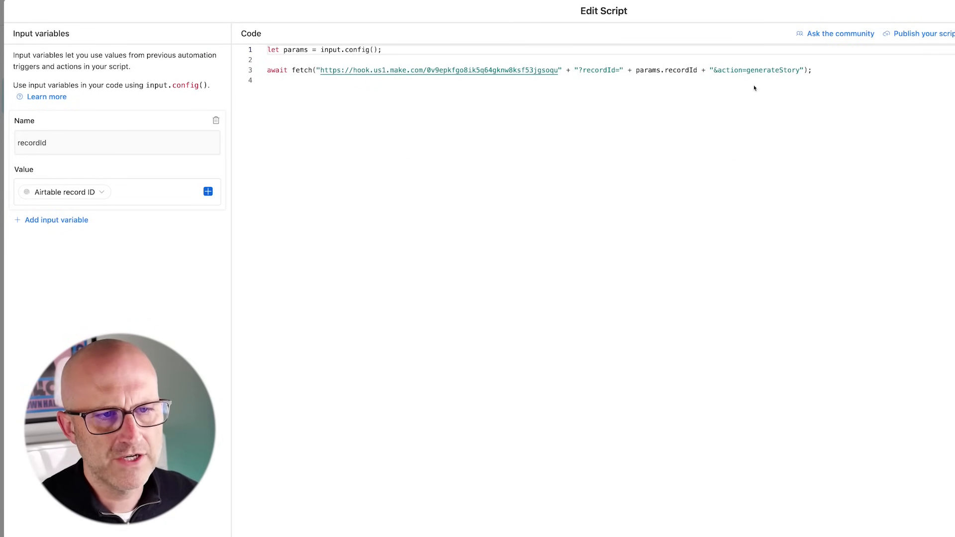
pyautogui.click(779, 71)
pyautogui.write('SceneVideos')
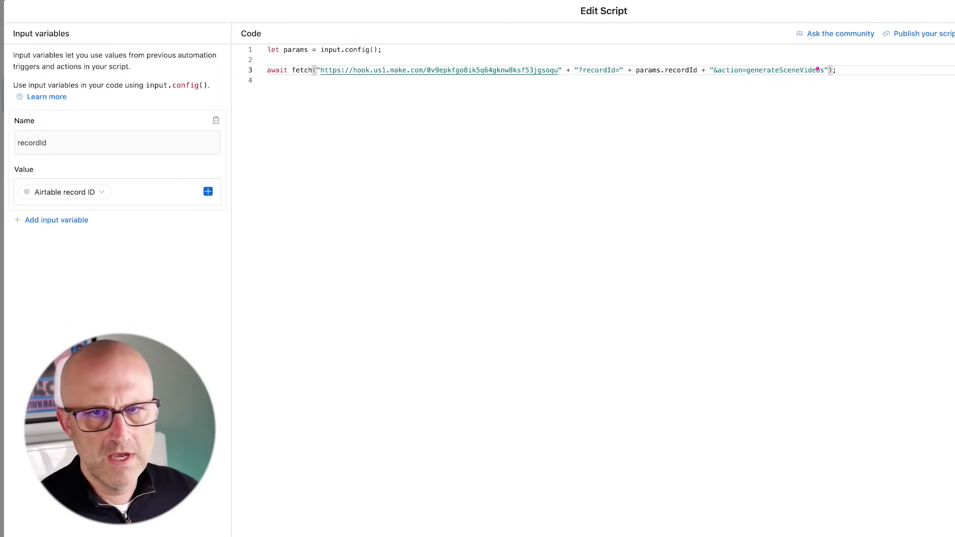
pyautogui.click(914, 78)
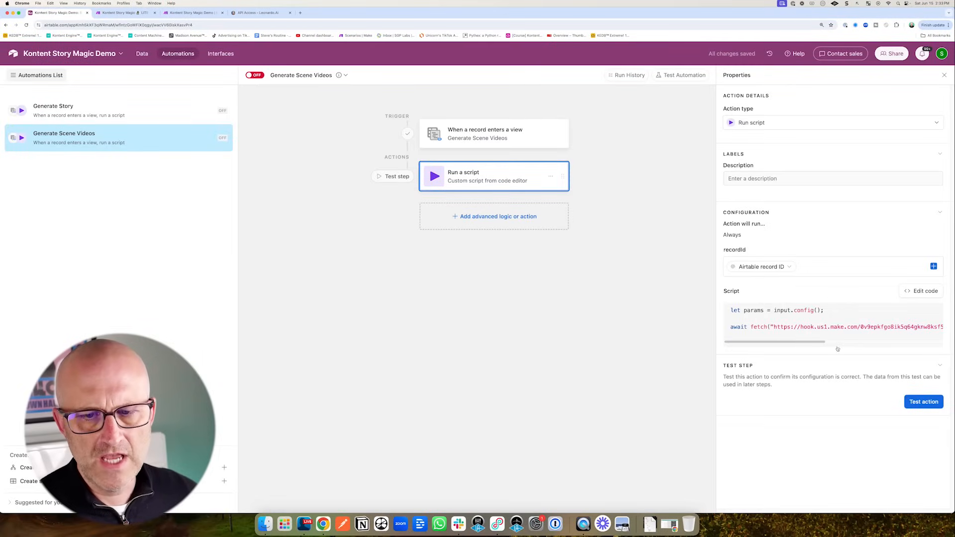
pyautogui.click(191, 12)
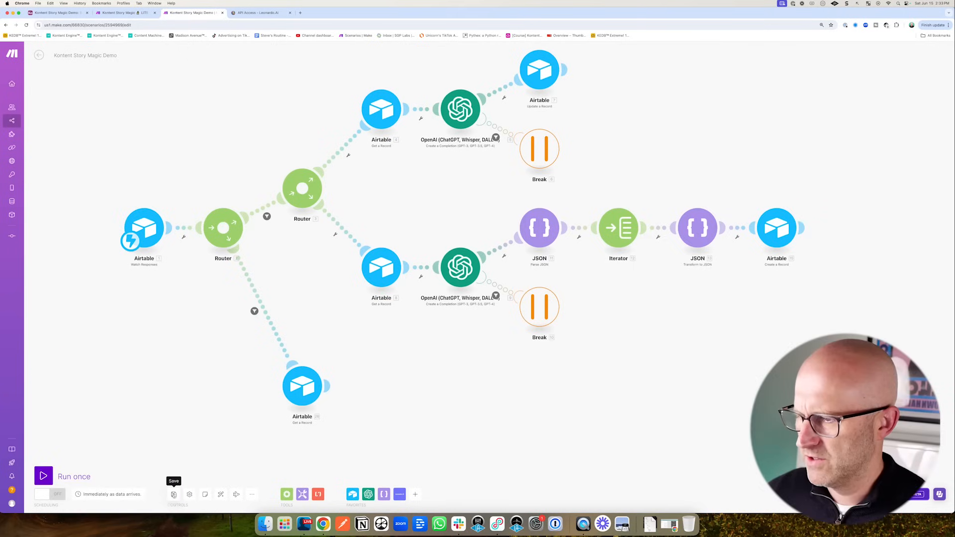
pyautogui.click(40, 476)
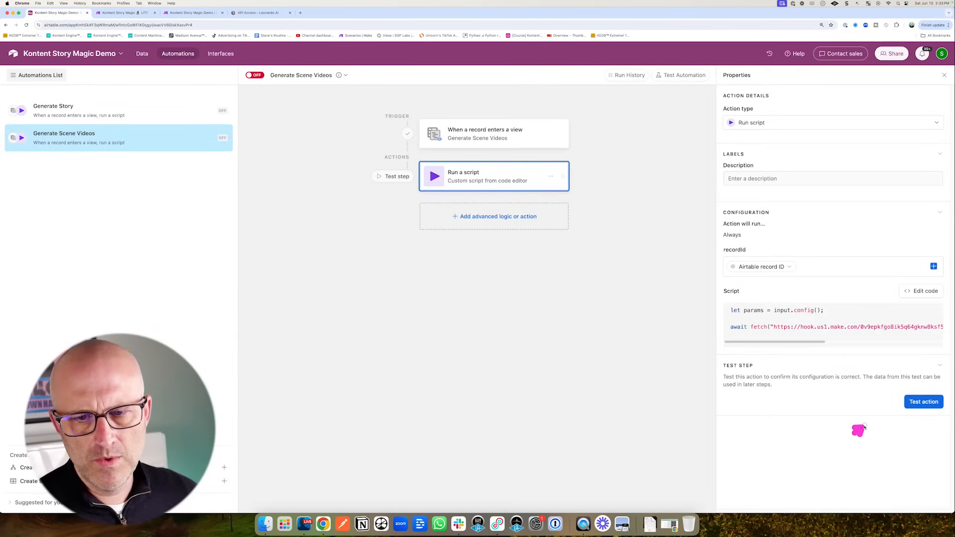
# - Send the test webhook from Airtable and inspect the record fetched by the new Get a Record module
pyautogui.click(922, 406)
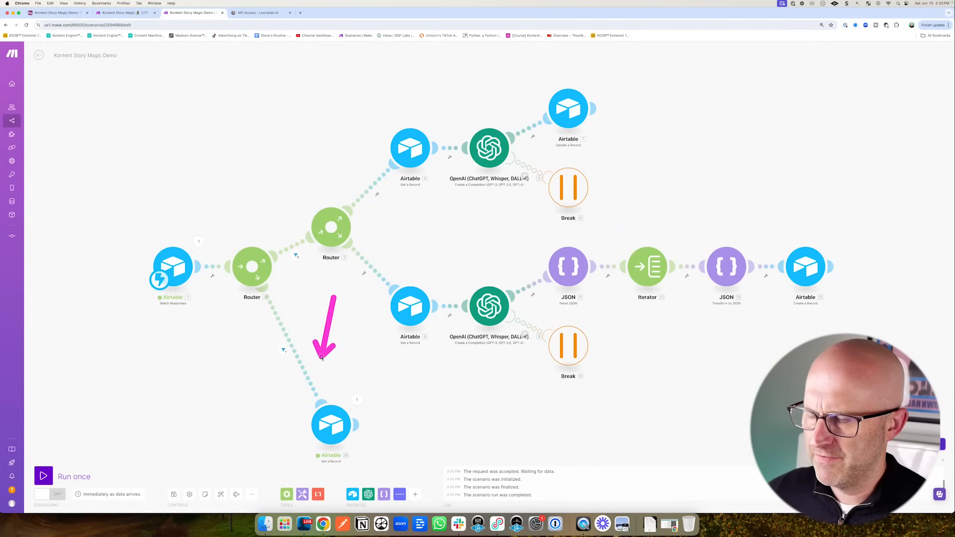
pyautogui.click(356, 400)
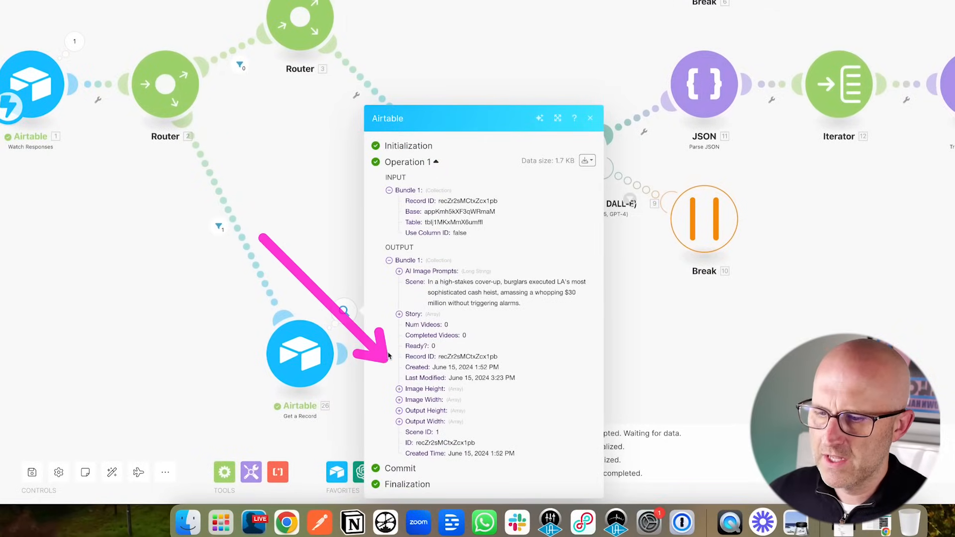
pyautogui.moveTo(689, 329); pyautogui.dragTo(641, 236)
pyautogui.moveTo(641, 236); pyautogui.dragTo(634, 230)
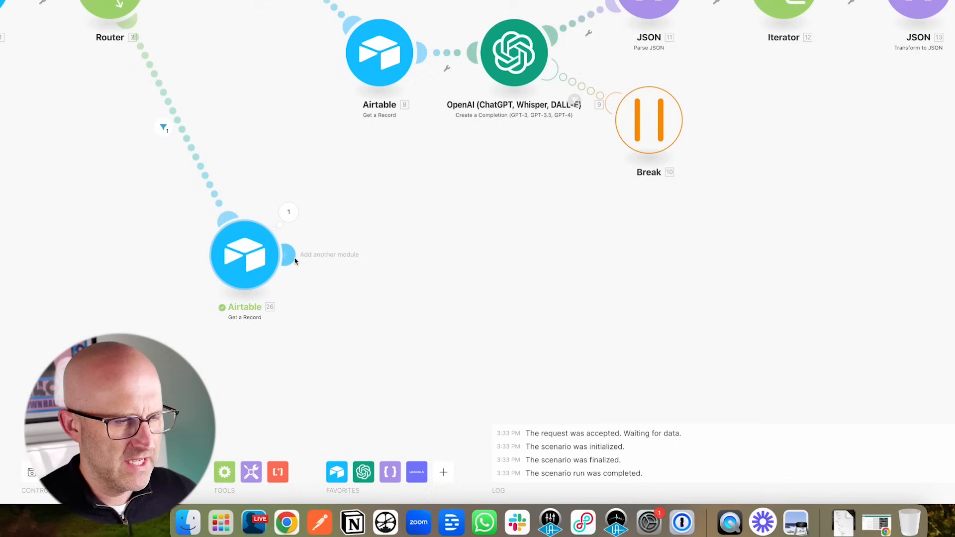
# - Add a Parse JSON module whose JSON string wraps the AI Image Prompts field under allImagePrompts
pyautogui.click(291, 257)
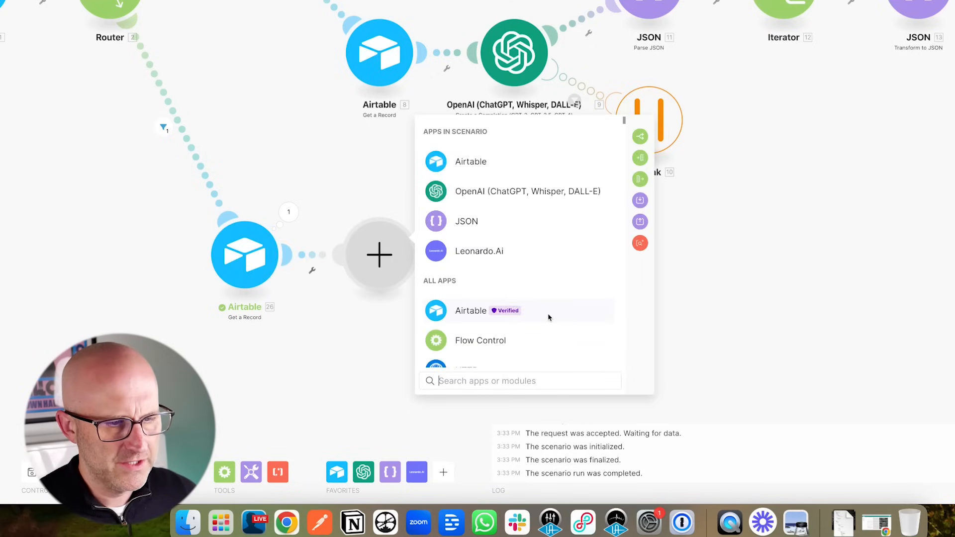
pyautogui.click(470, 227)
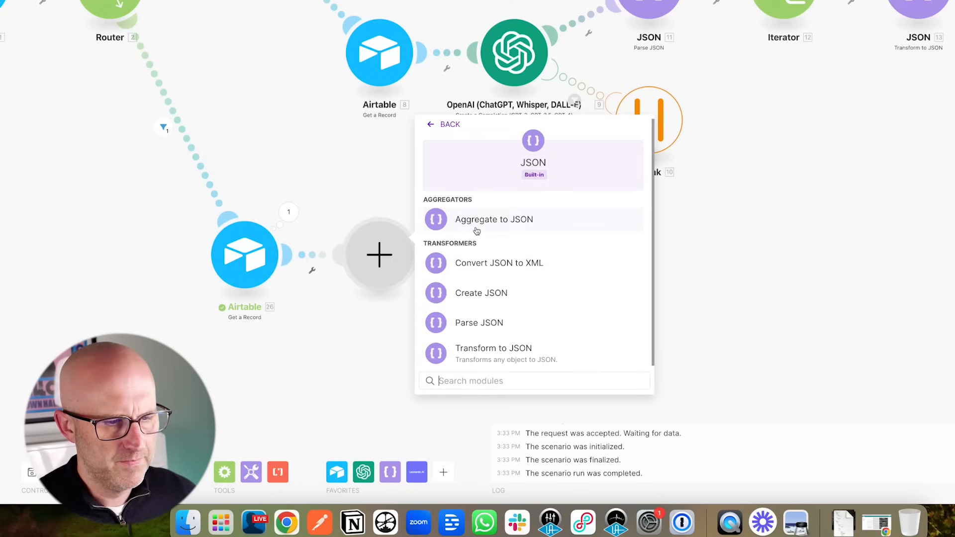
pyautogui.click(493, 322)
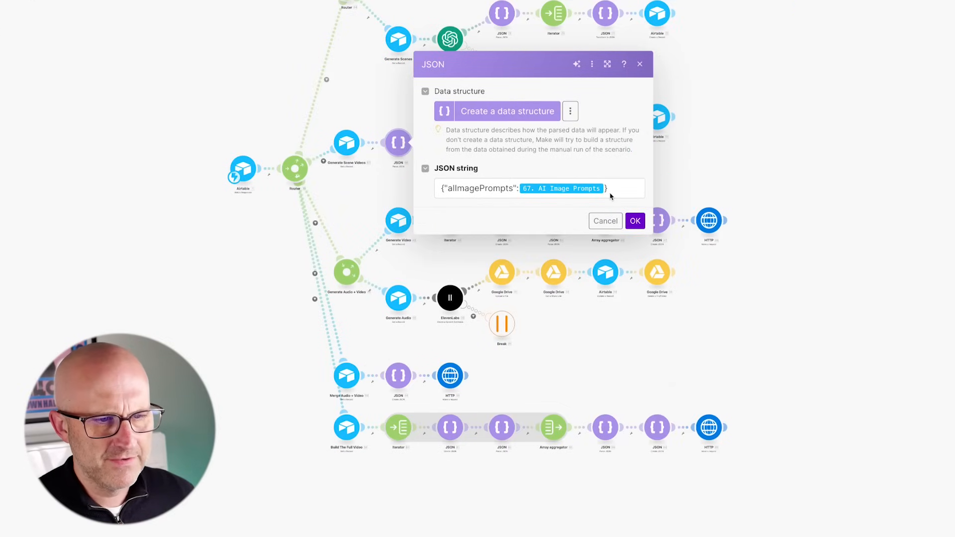
pyautogui.click(597, 190)
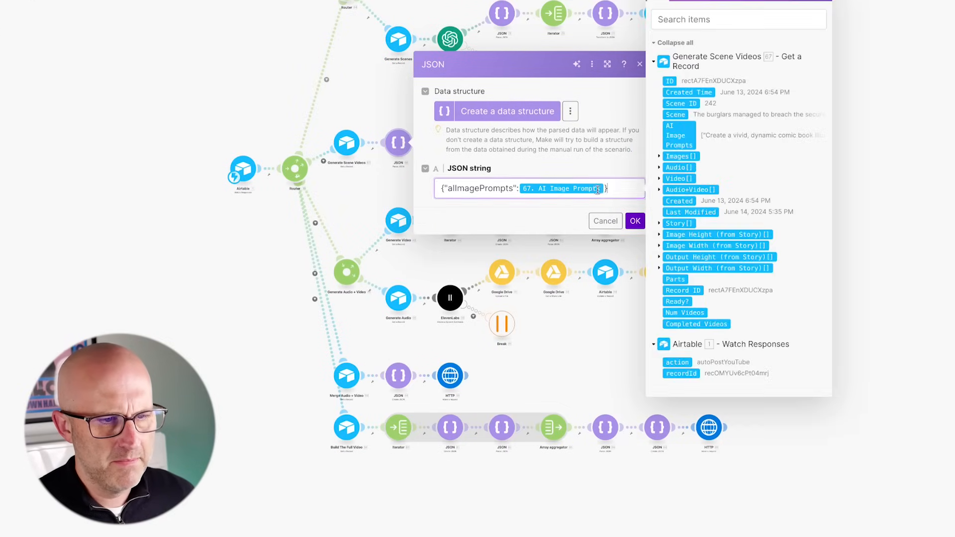
pyautogui.moveTo(598, 190); pyautogui.dragTo(438, 188)
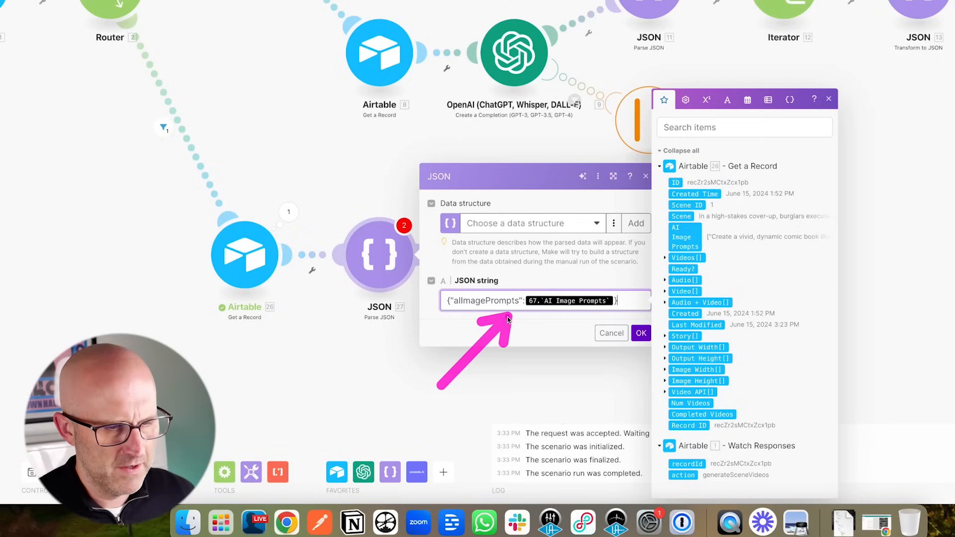
pyautogui.press('BackSpace')
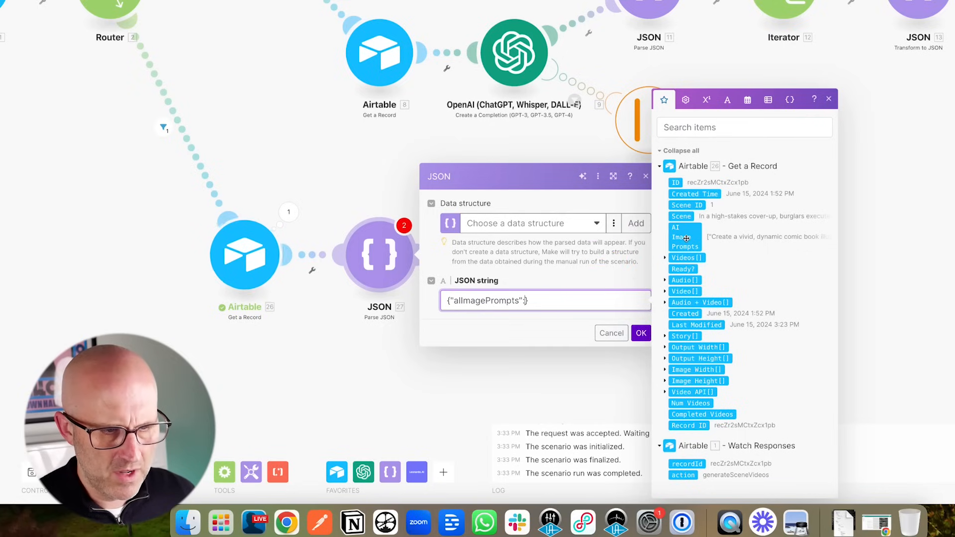
pyautogui.moveTo(687, 239); pyautogui.dragTo(573, 301)
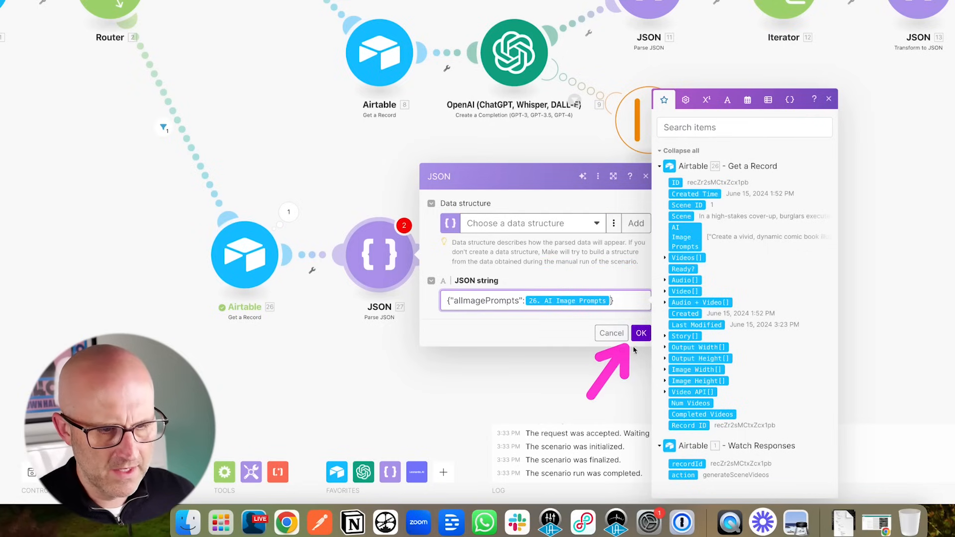
pyautogui.click(641, 333)
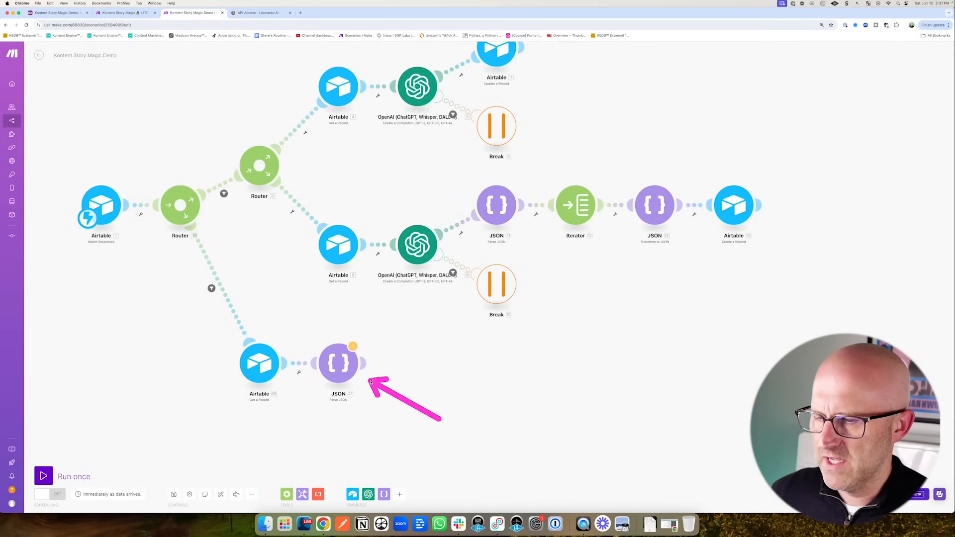
# - Save and run the scenario despite transformer warnings, then check the Parse JSON step's allImagePrompts list
pyautogui.click(175, 494)
pyautogui.click(281, 502)
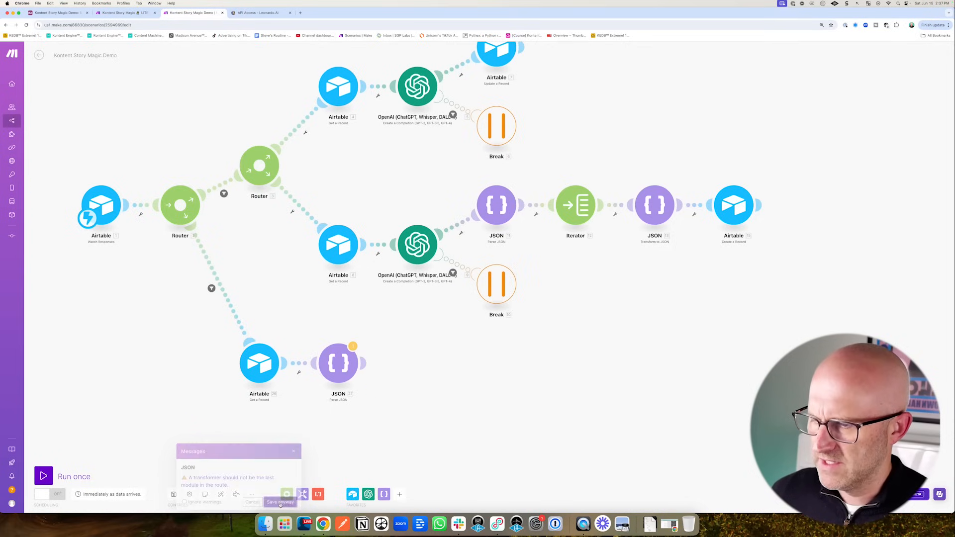
pyautogui.click(49, 475)
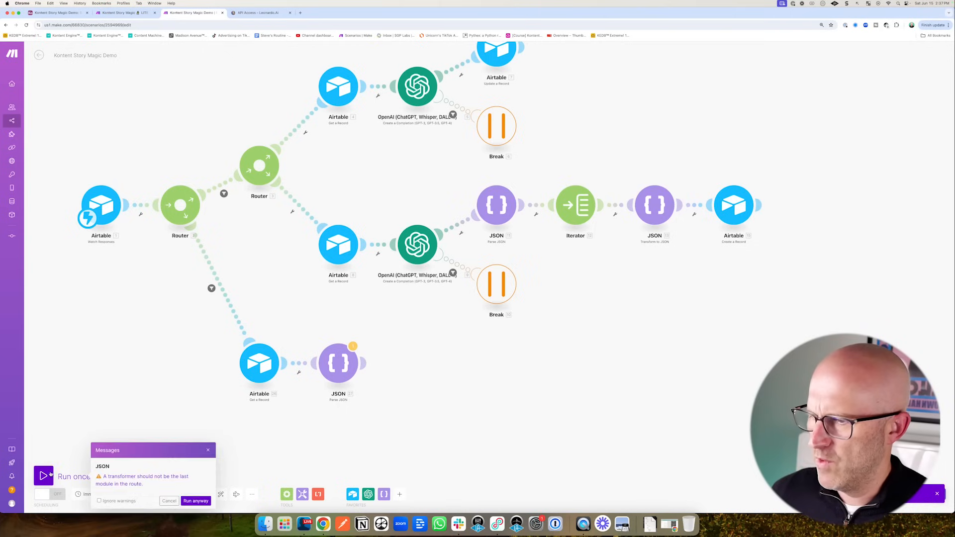
pyautogui.click(195, 502)
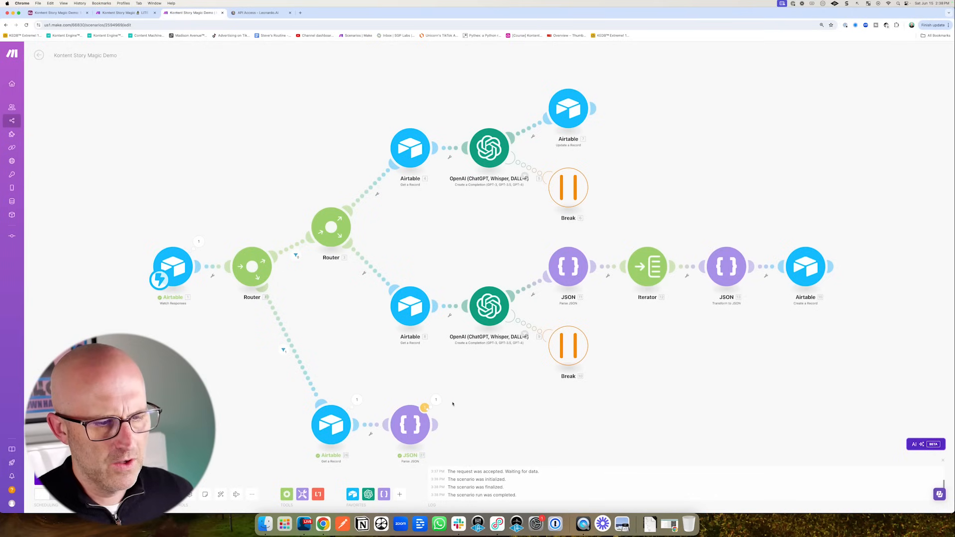
pyautogui.click(436, 401)
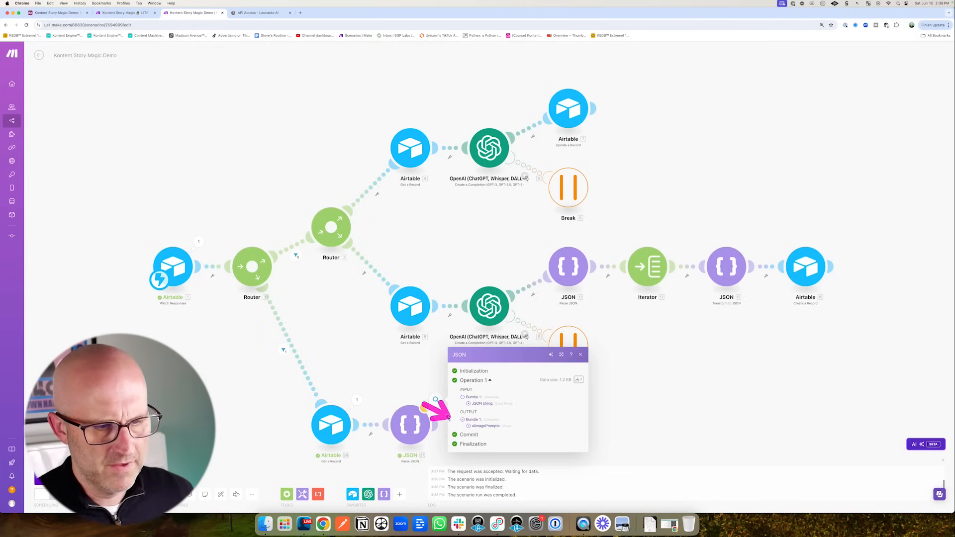
pyautogui.click(469, 426)
pyautogui.click(645, 407)
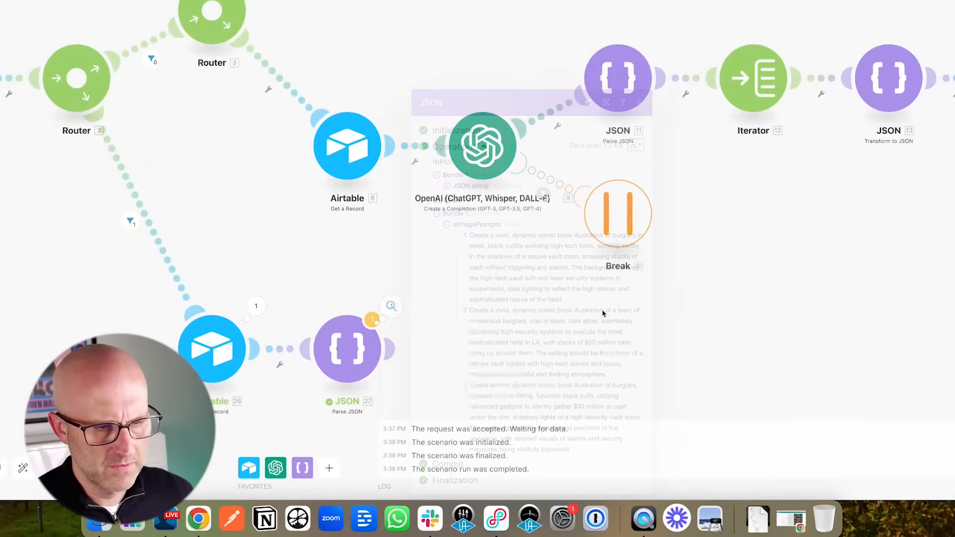
pyautogui.scroll(-6, 554, 330)
pyautogui.hscroll(4, 554, 331)
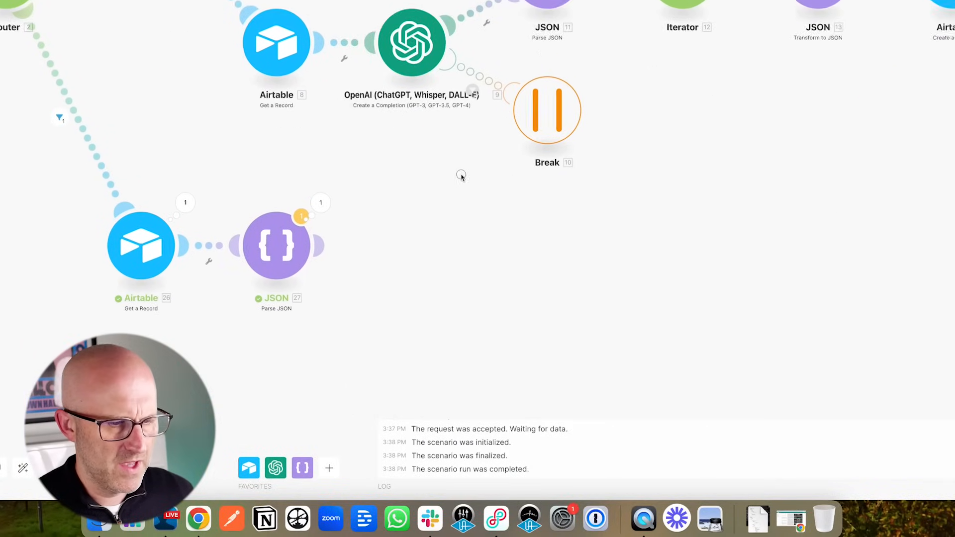
# - Add an Iterator after the JSON step with its Array mapped to the parsed aIImagePrompts list
pyautogui.click(383, 192)
pyautogui.click(644, 94)
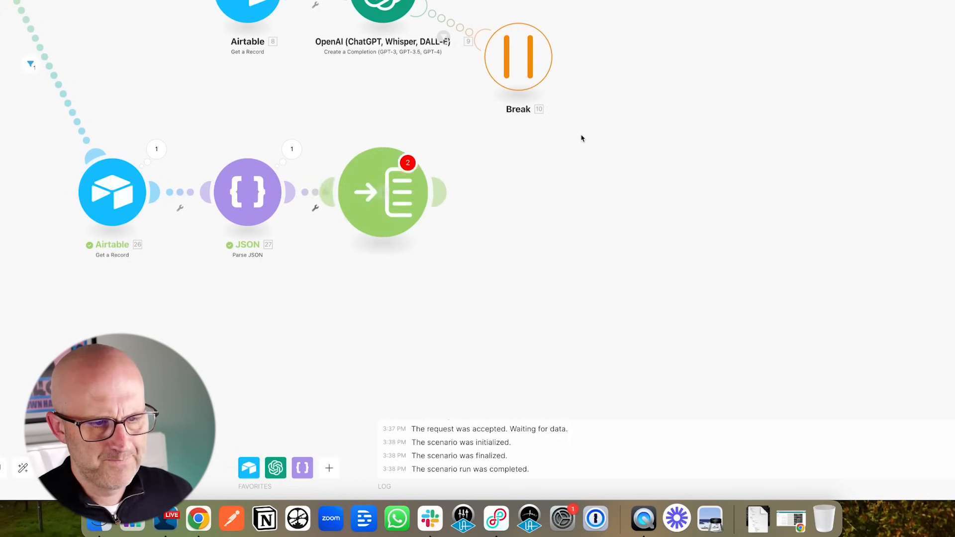
pyautogui.click(476, 201)
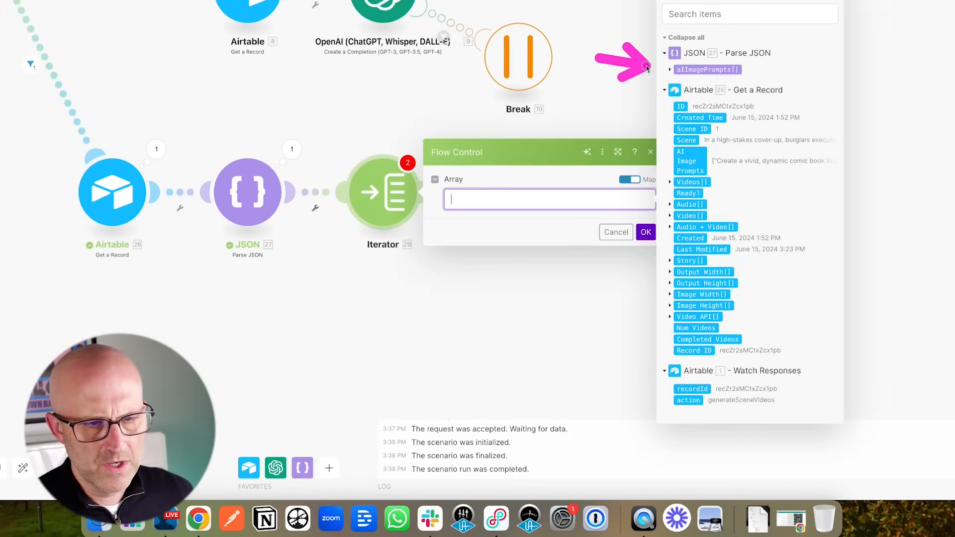
pyautogui.moveTo(707, 69); pyautogui.dragTo(493, 200)
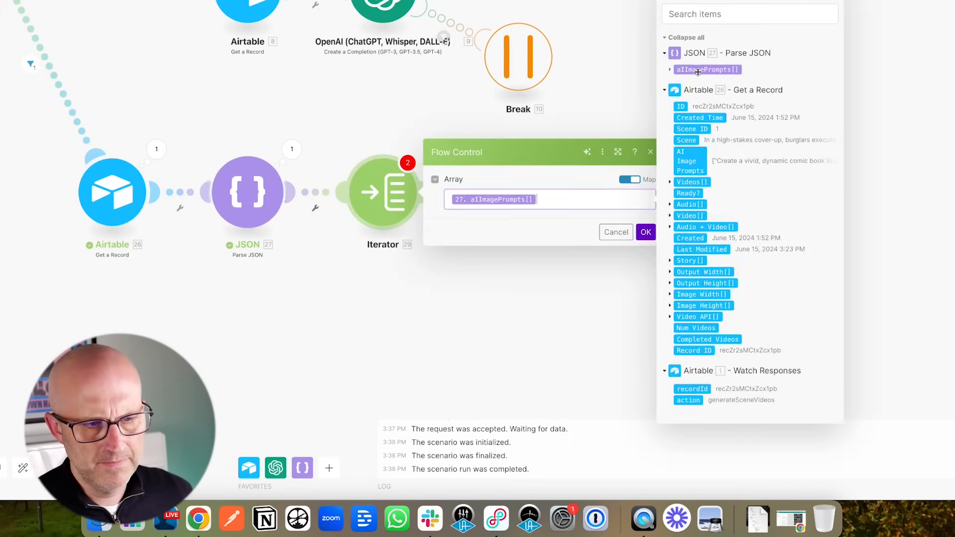
pyautogui.click(646, 232)
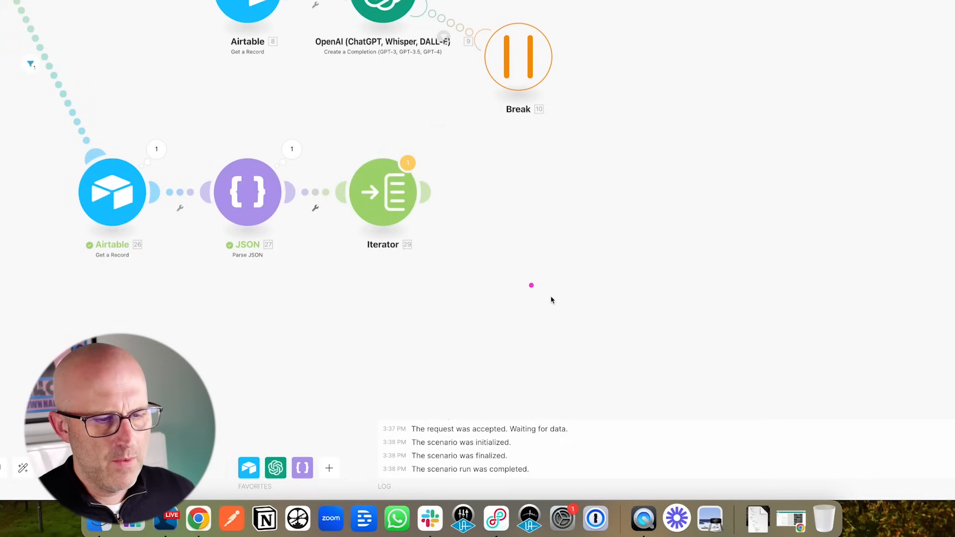
# - Add a Leonardo.Ai Generate an Image module after the Iterator
pyautogui.click(515, 212)
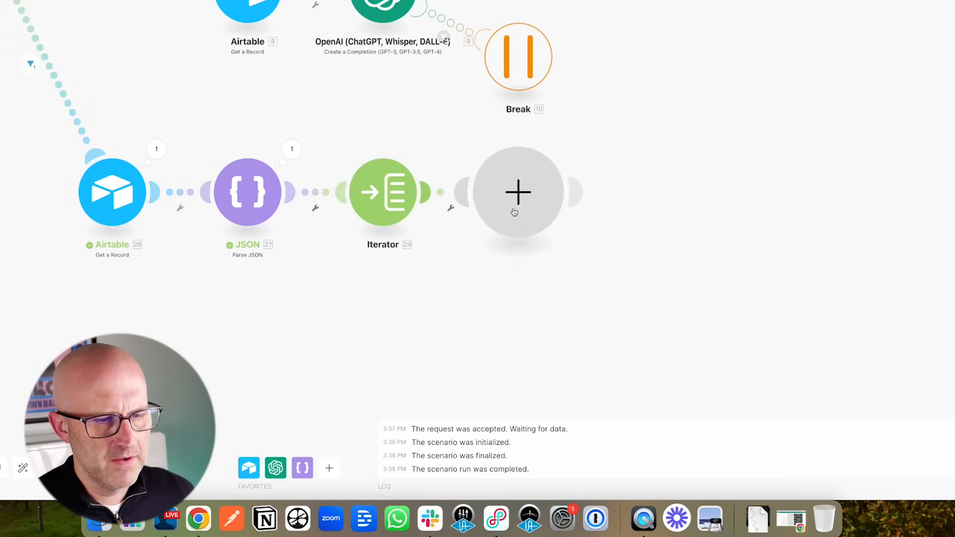
pyautogui.click(515, 213)
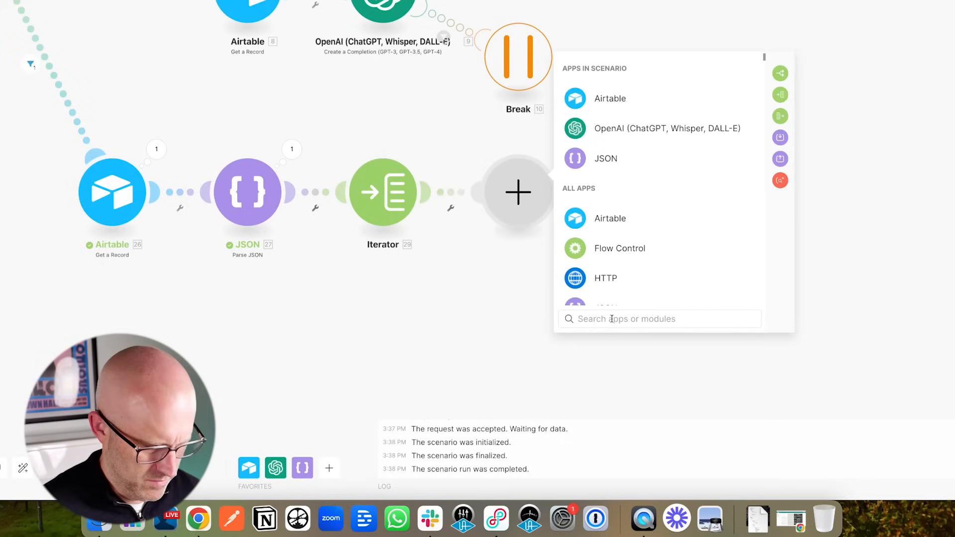
pyautogui.write('leo')
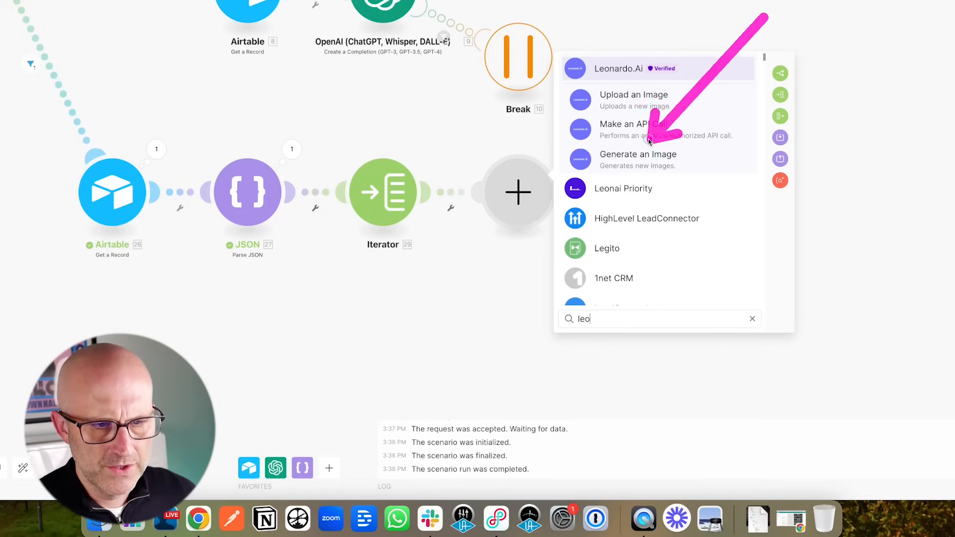
pyautogui.click(652, 166)
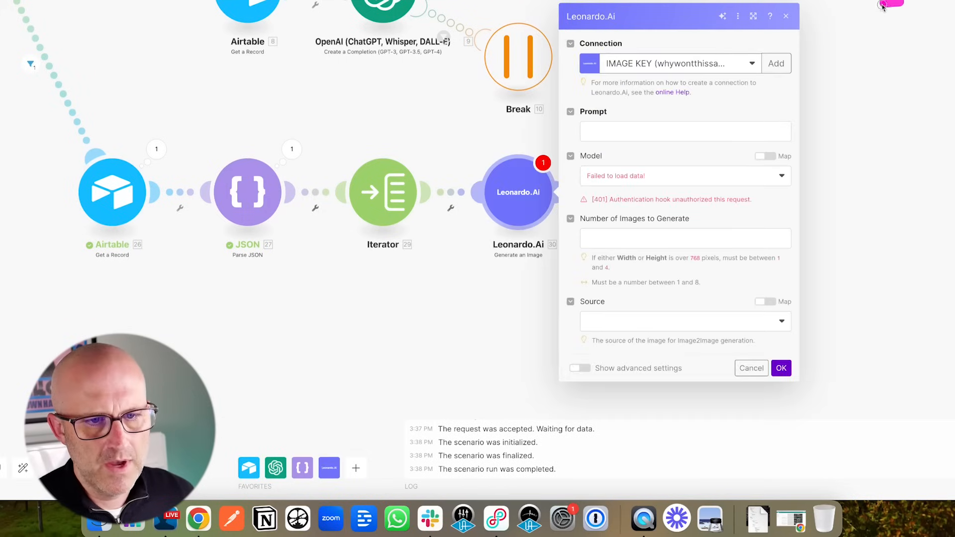
pyautogui.moveTo(883, 6)
pyautogui.mouseDown()
pyautogui.moveTo(788, 45)
pyautogui.moveTo(639, 67)
pyautogui.moveTo(652, 86)
pyautogui.mouseUp()
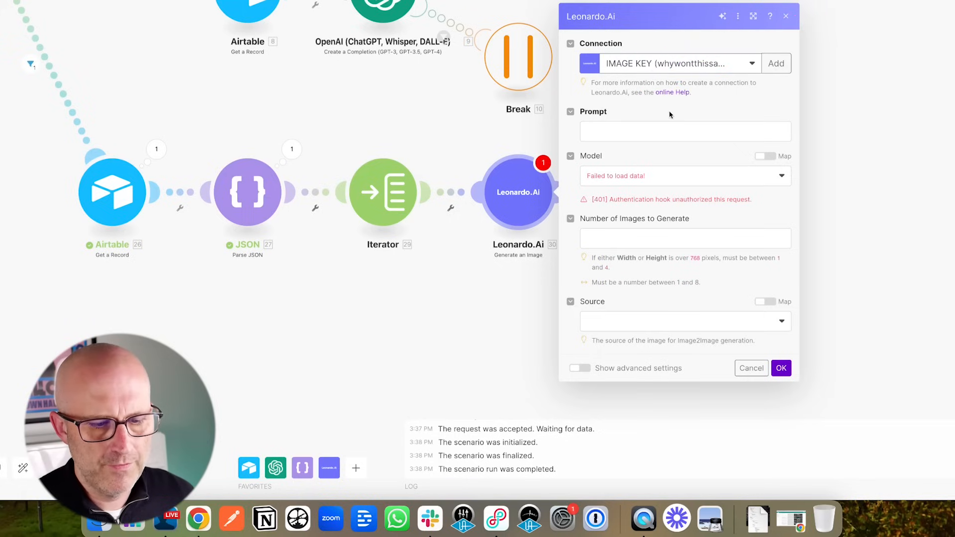
pyautogui.click(666, 64)
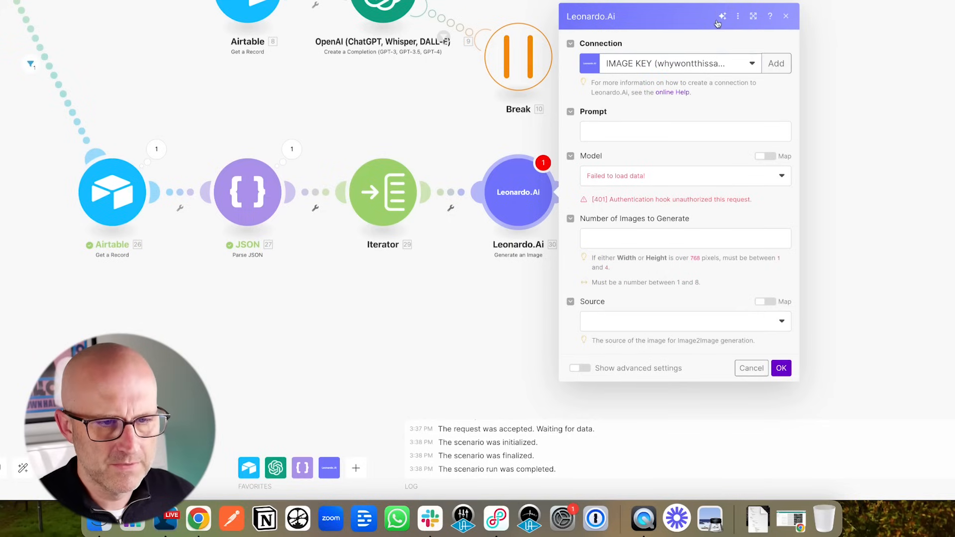
pyautogui.moveTo(884, 1); pyautogui.dragTo(796, 58)
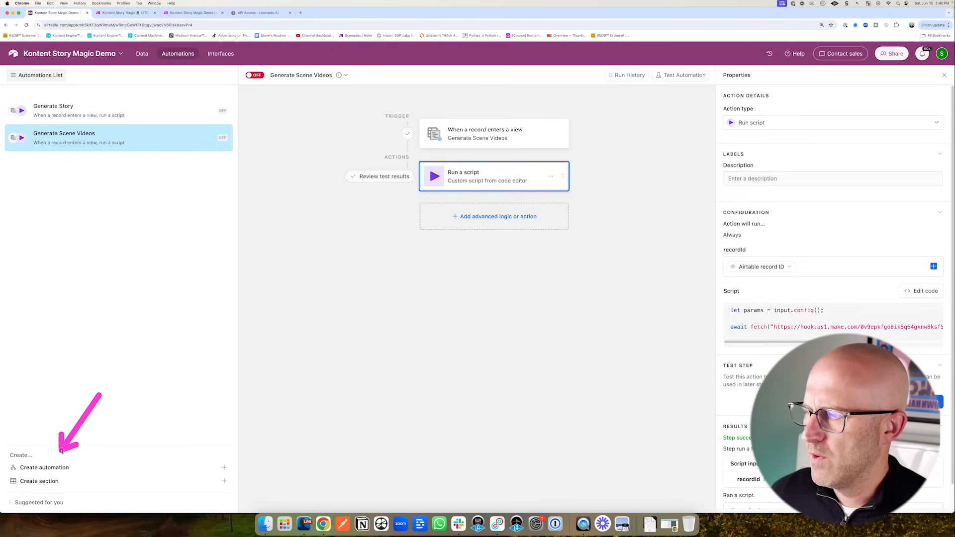
# - Create the 'Leonardo.ai IMAGE' automation with a When webhook received trigger and copy its webhook URL
pyautogui.click(224, 468)
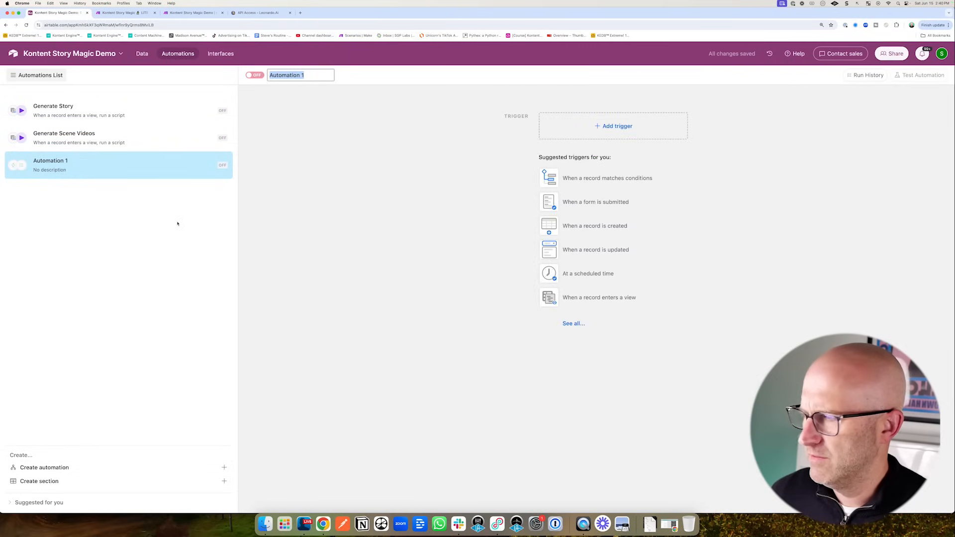
pyautogui.write('Leonar')
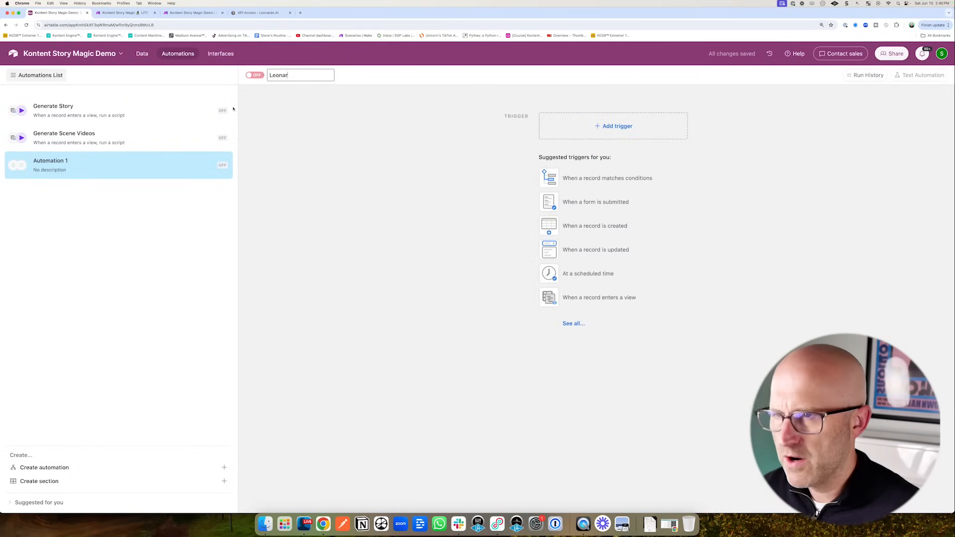
pyautogui.write('do.ai IMAGE')
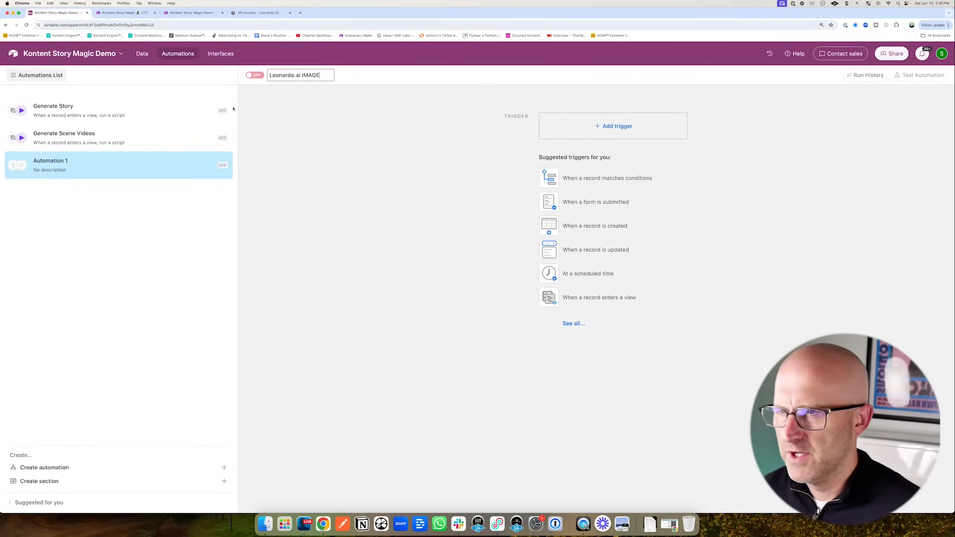
pyautogui.press('Return')
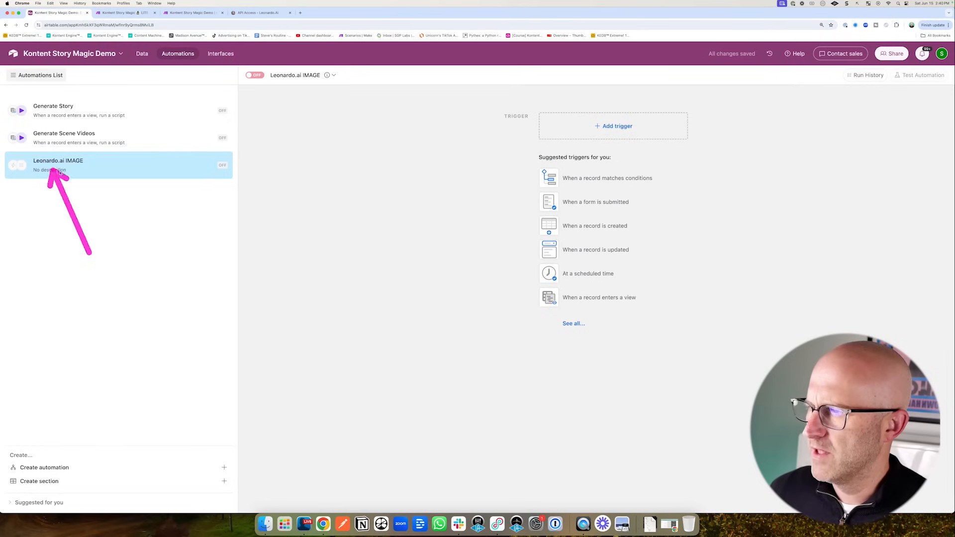
pyautogui.click(577, 325)
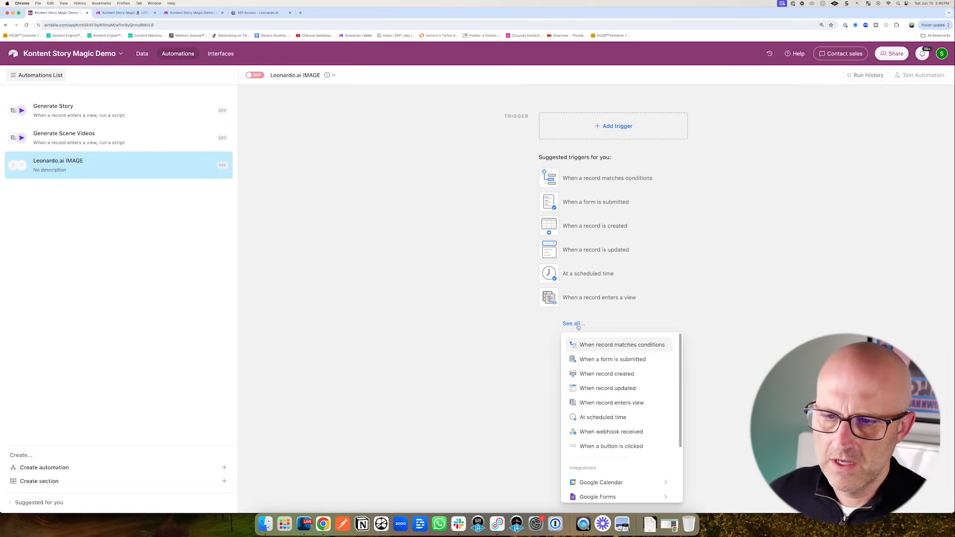
pyautogui.click(630, 432)
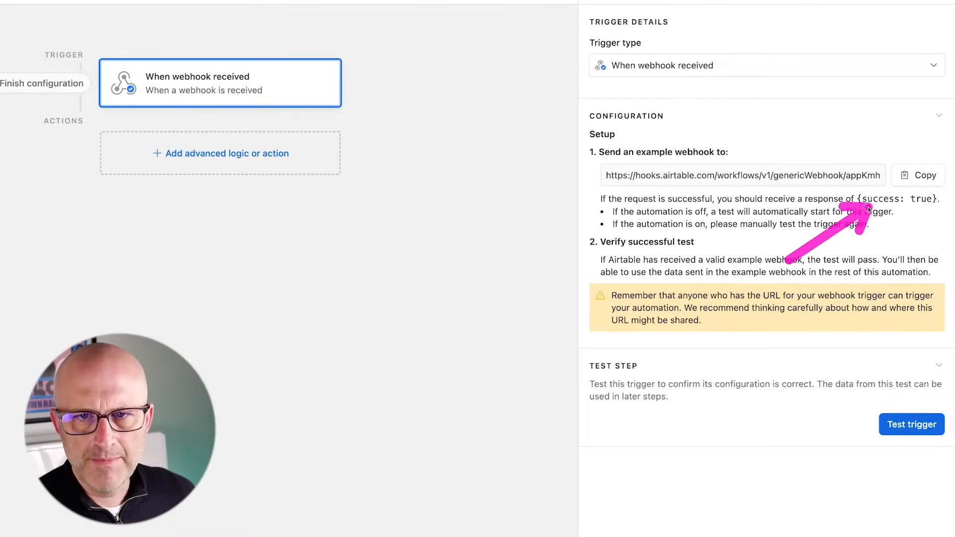
pyautogui.click(920, 175)
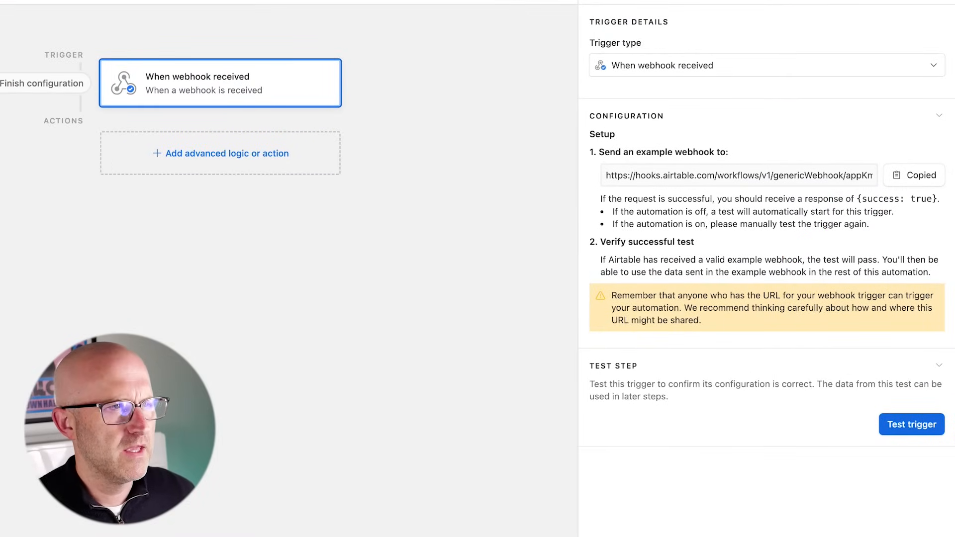
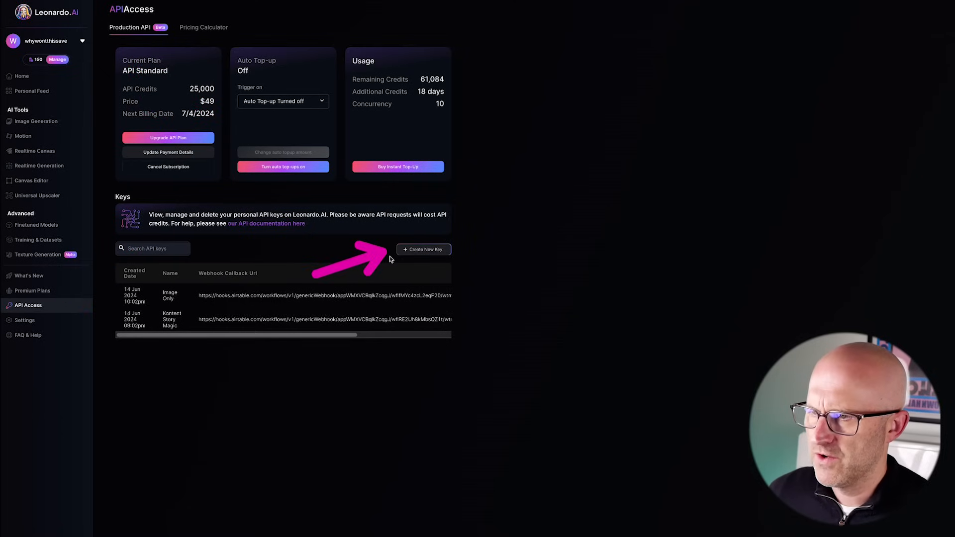
# - Create a Leonardo.Ai production API key named 'KSM Image Key' with the webhook callback URL pasted in
pyautogui.click(418, 249)
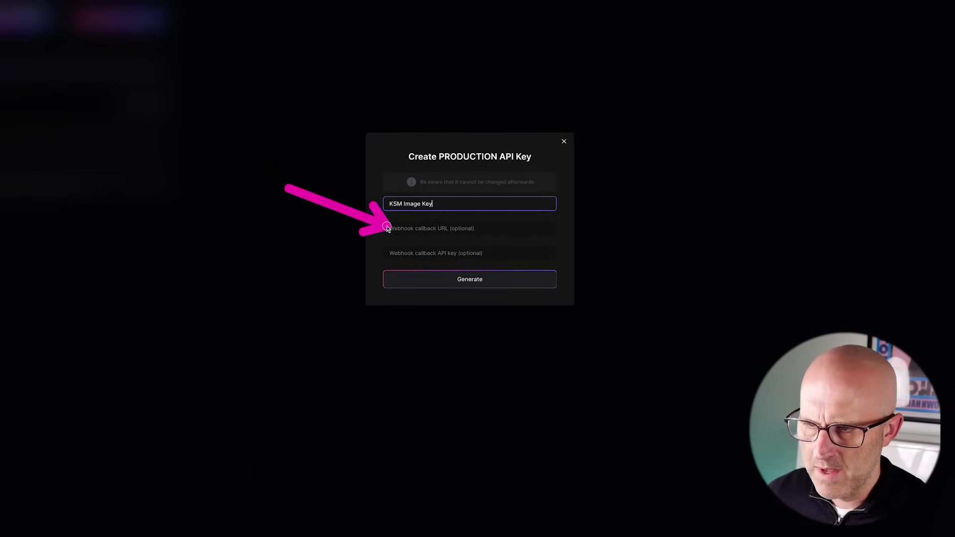
pyautogui.click(414, 230)
pyautogui.hotkey('ctrl', 'v')
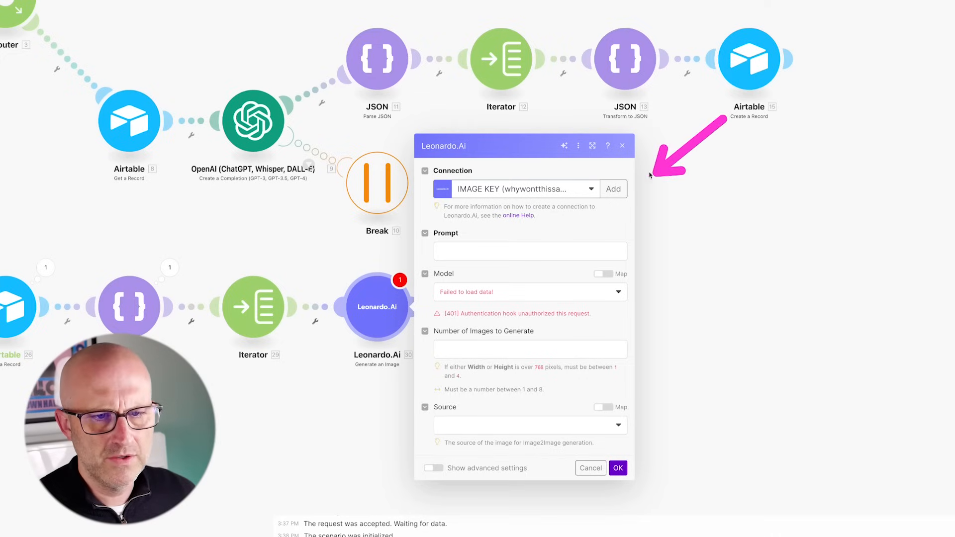
# - Add a Leonardo.Ai connection named 'IMAGE KEY DEMO' that holds the new API key
pyautogui.click(613, 189)
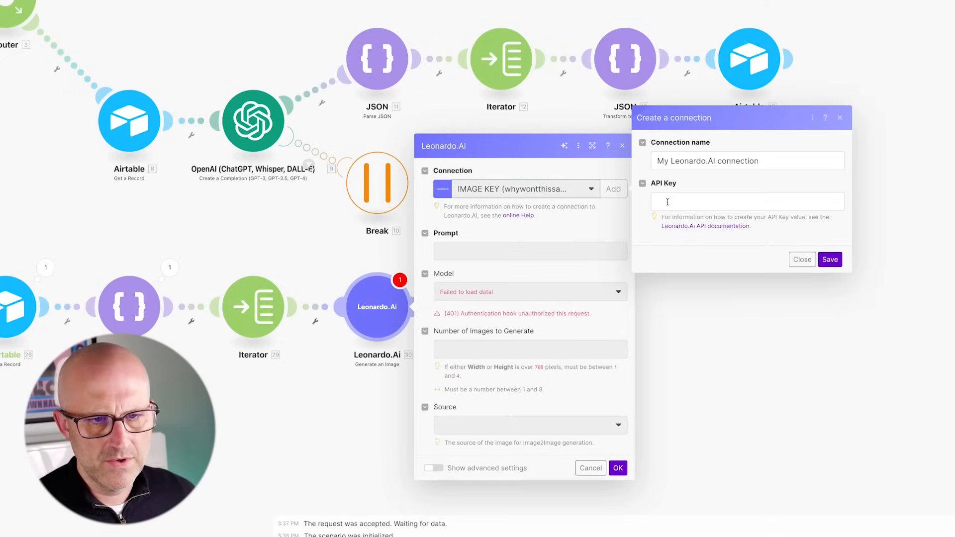
pyautogui.click(662, 201)
pyautogui.hotkey('ctrl', 'v')
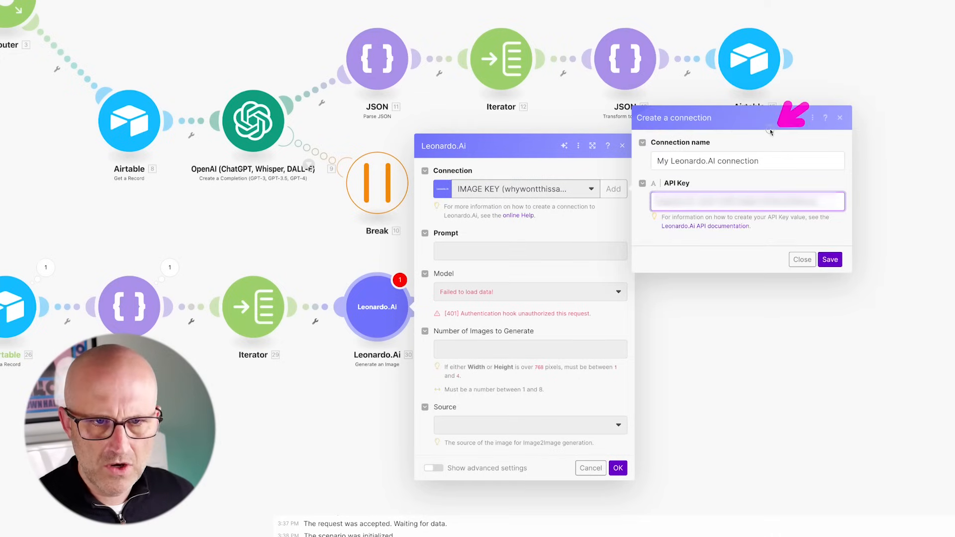
pyautogui.moveTo(760, 161); pyautogui.dragTo(649, 160)
pyautogui.press('BackSpace')
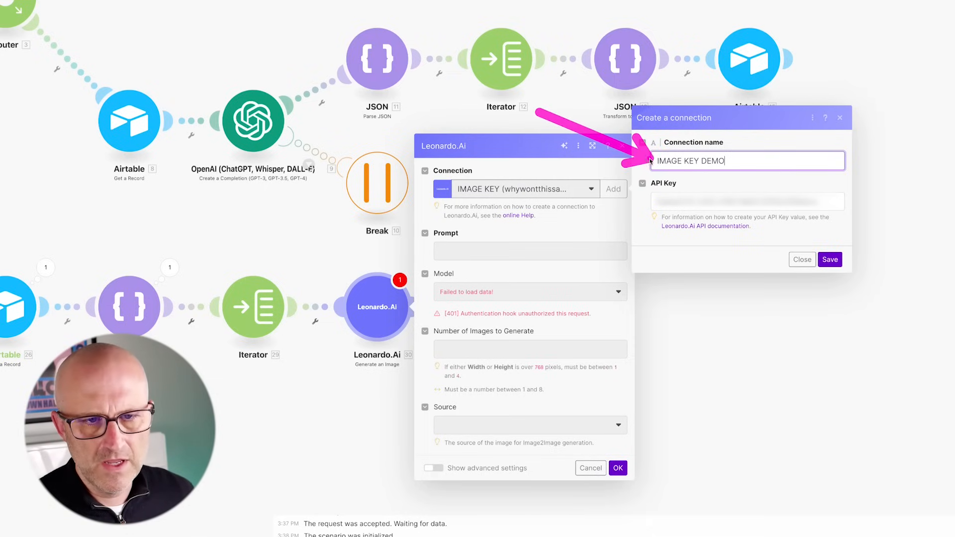
pyautogui.click(829, 260)
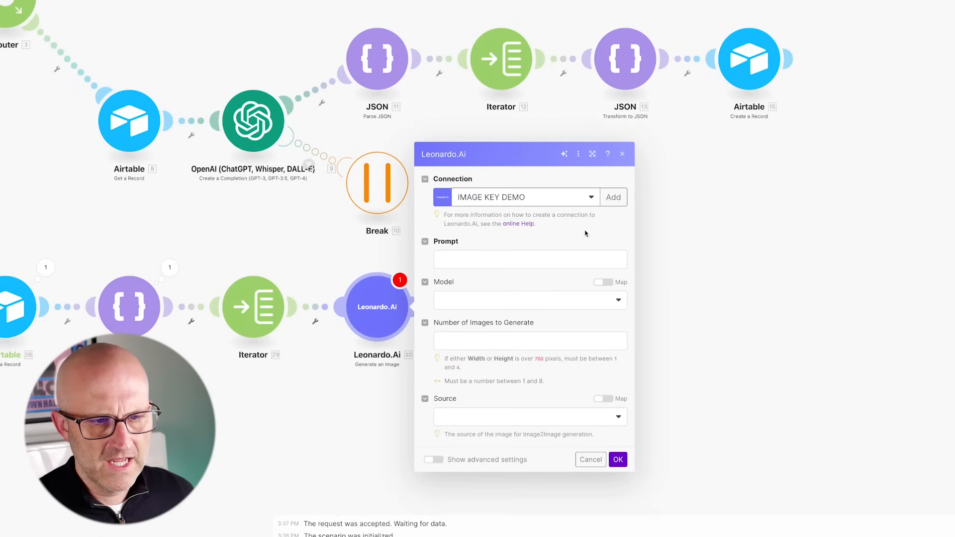
# - Map the iterator's 29. Value into Prompt and choose the Leonardo Kino XL model
pyautogui.click(461, 264)
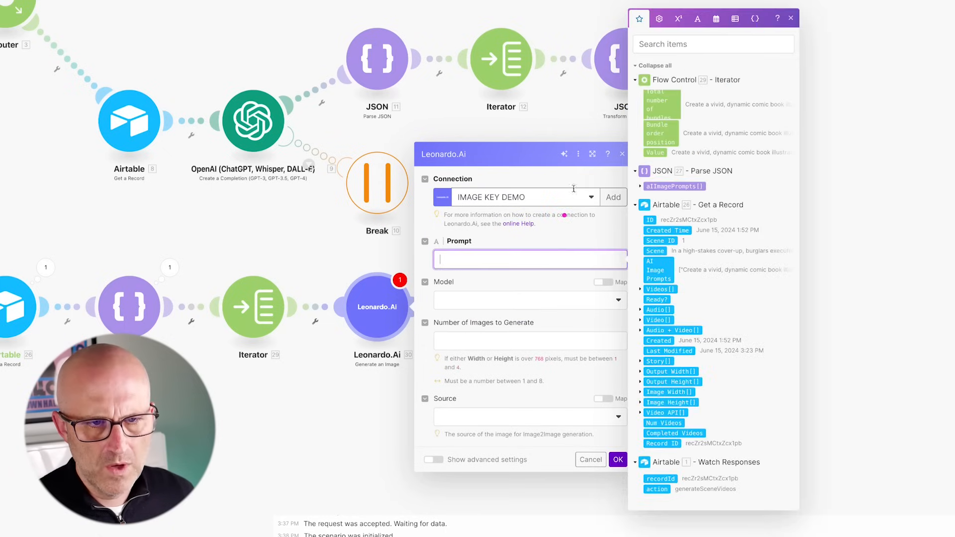
pyautogui.click(655, 152)
pyautogui.click(486, 301)
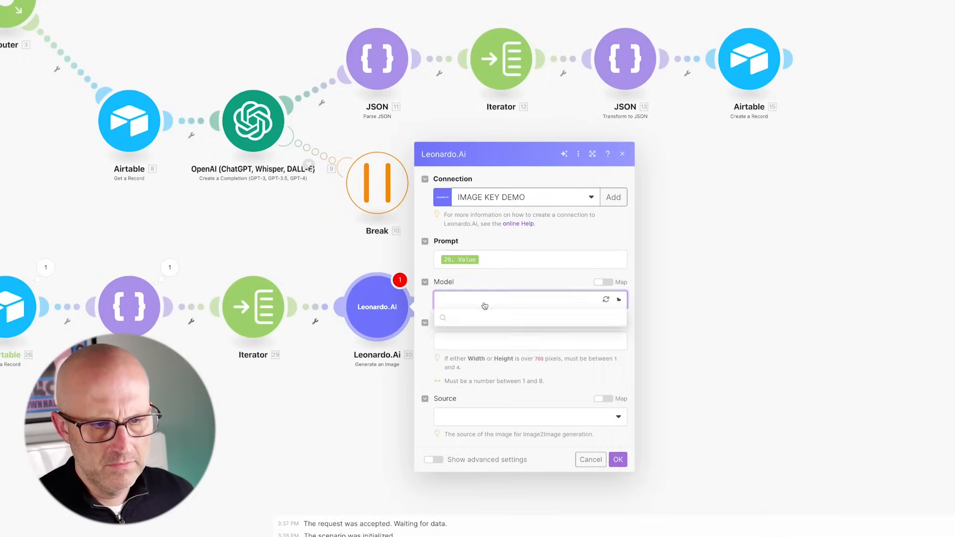
pyautogui.write('Kino')
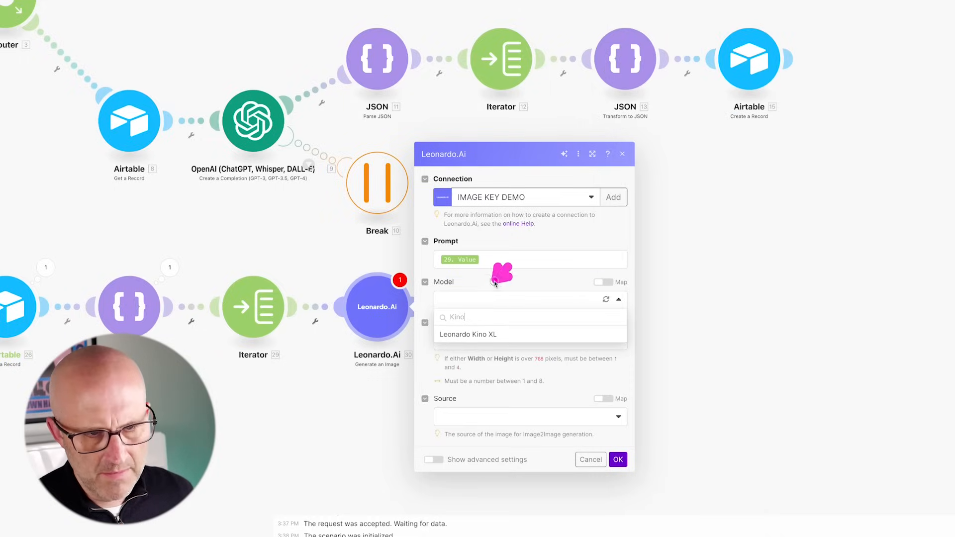
pyautogui.click(469, 335)
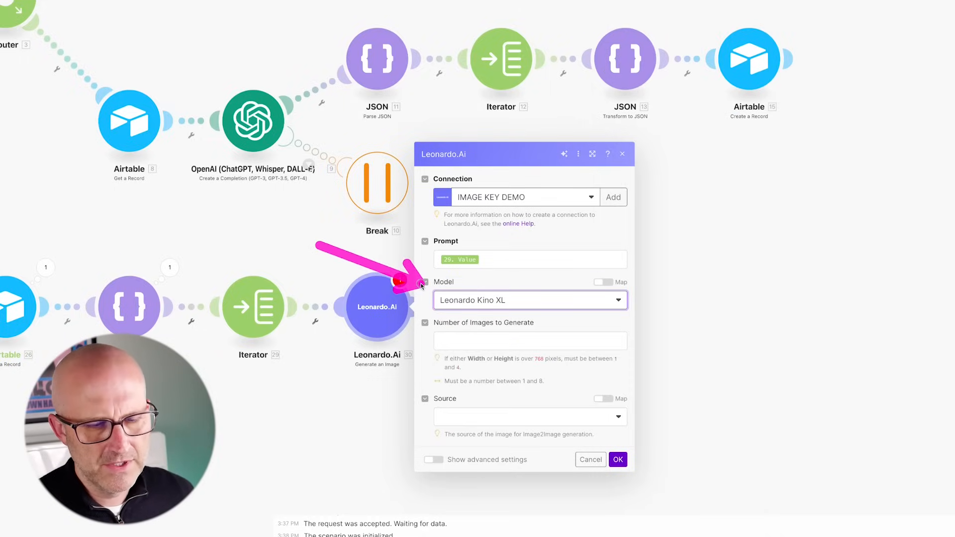
# - Set the number of images to 1 and turn on Show advanced settings
pyautogui.click(456, 342)
pyautogui.click(558, 323)
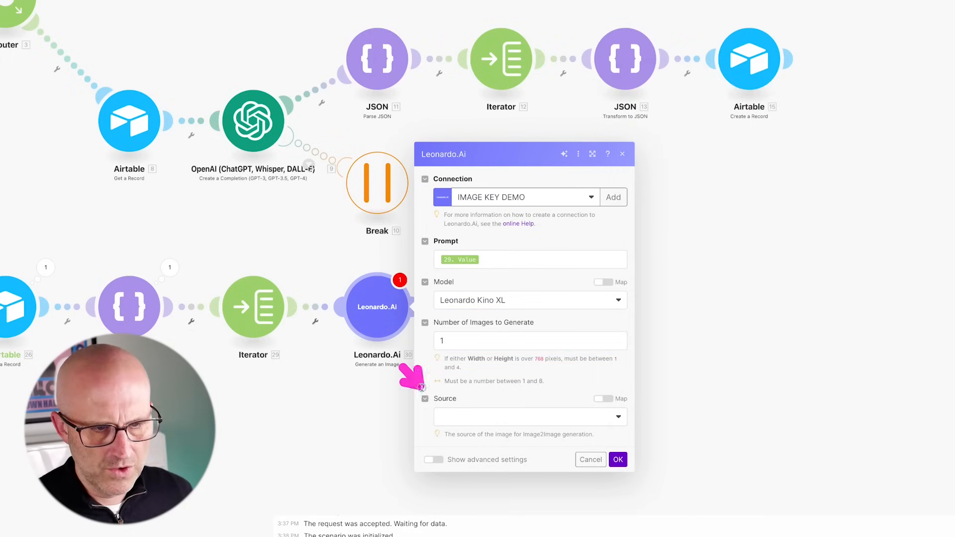
pyautogui.click(430, 461)
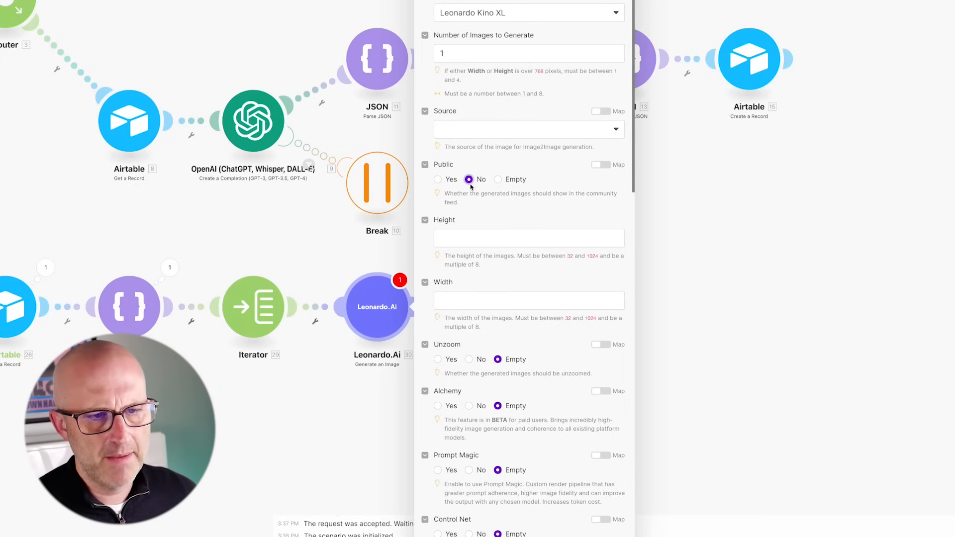
pyautogui.click(503, 238)
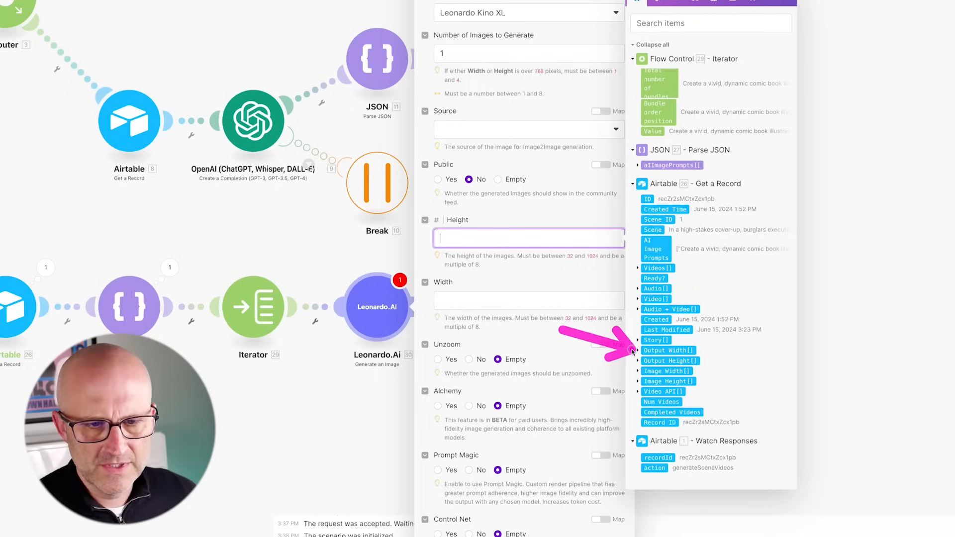
# - Map the record's Image Height[1] into Height and Image Width[1] into Width
pyautogui.click(638, 382)
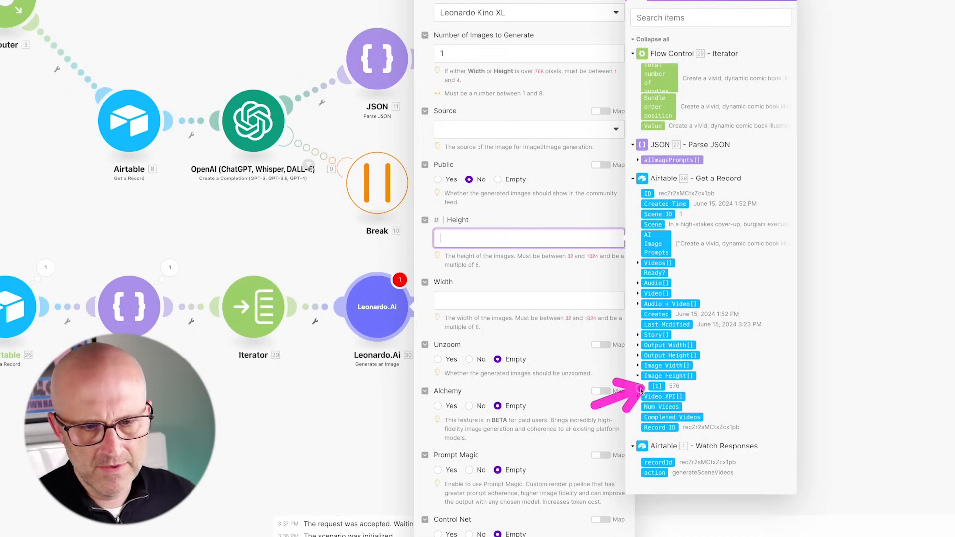
pyautogui.moveTo(659, 389); pyautogui.dragTo(537, 241)
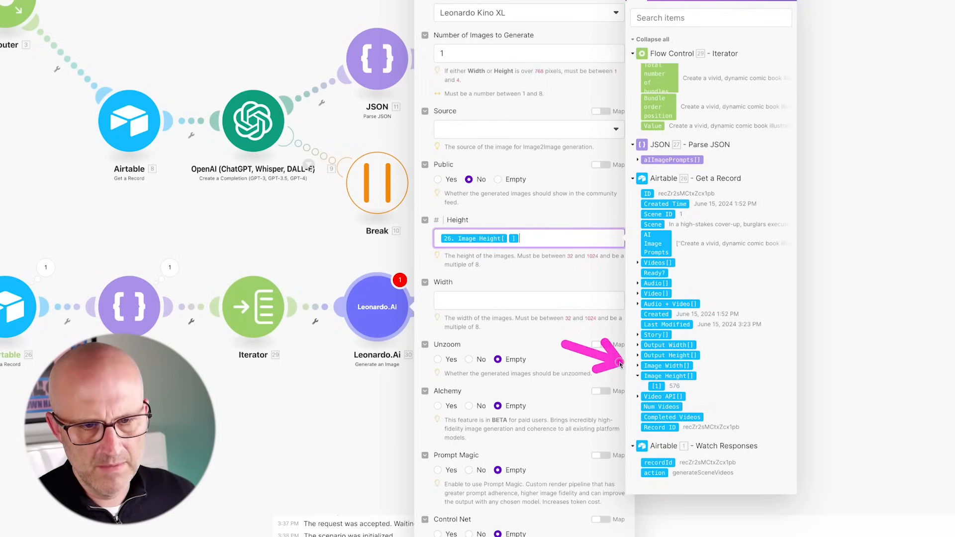
pyautogui.click(638, 367)
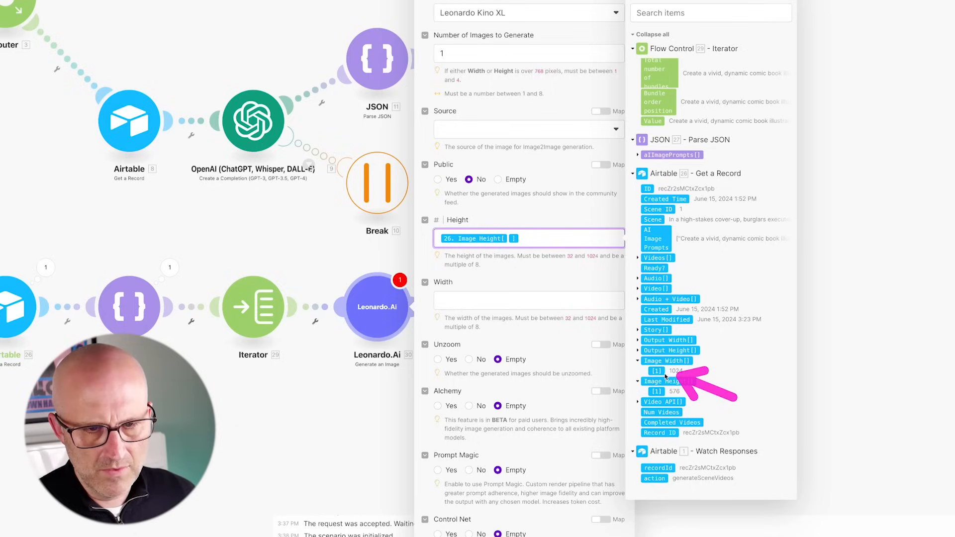
pyautogui.moveTo(655, 372); pyautogui.dragTo(547, 238)
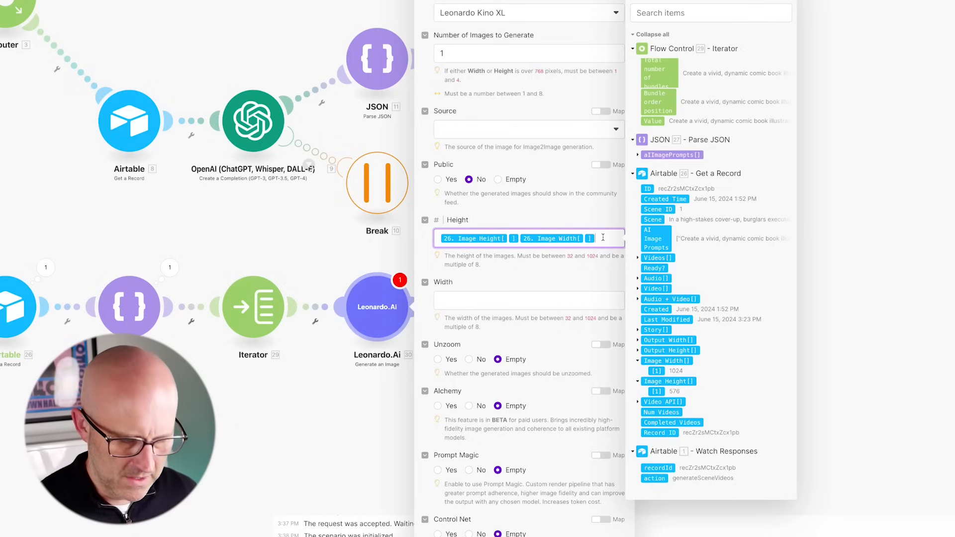
pyautogui.press('BackSpace')
pyautogui.press('BackSpace')
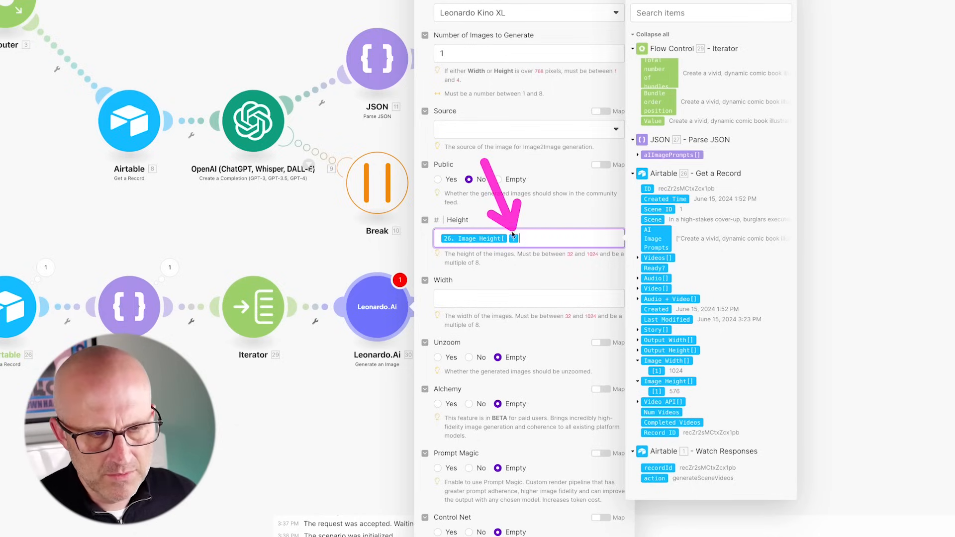
pyautogui.click(468, 302)
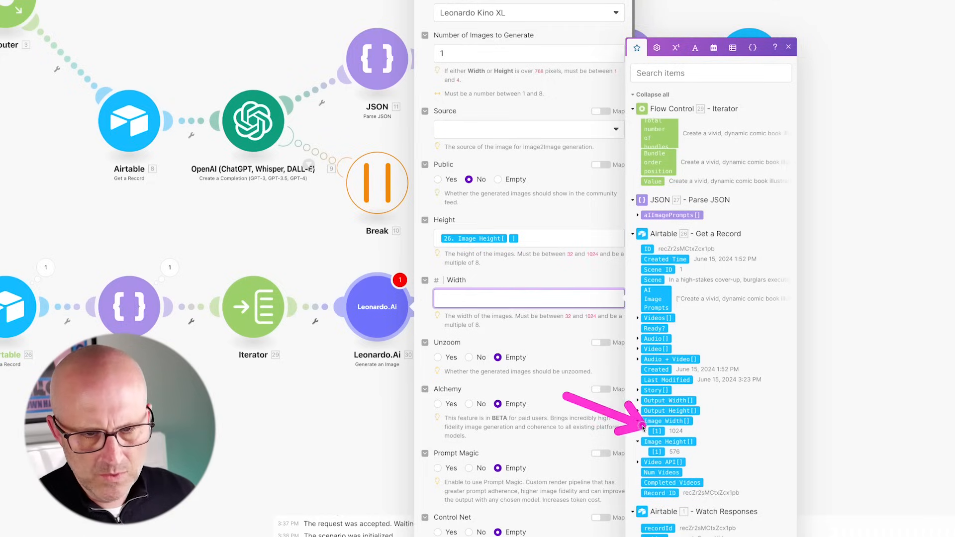
pyautogui.click(656, 431)
# - Set SD Version to v2 and save the Leonardo.Ai module
pyautogui.scroll(-10, 498, 349)
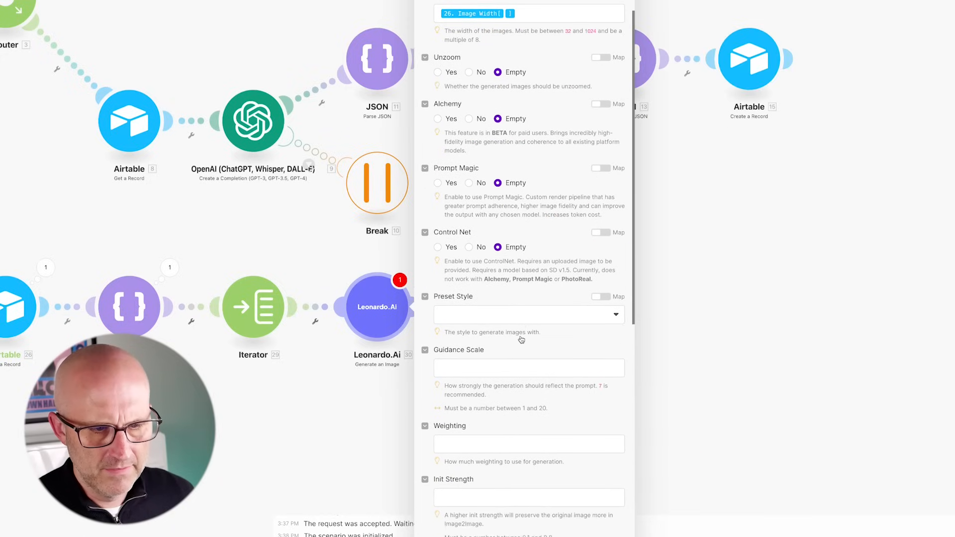
pyautogui.click(469, 426)
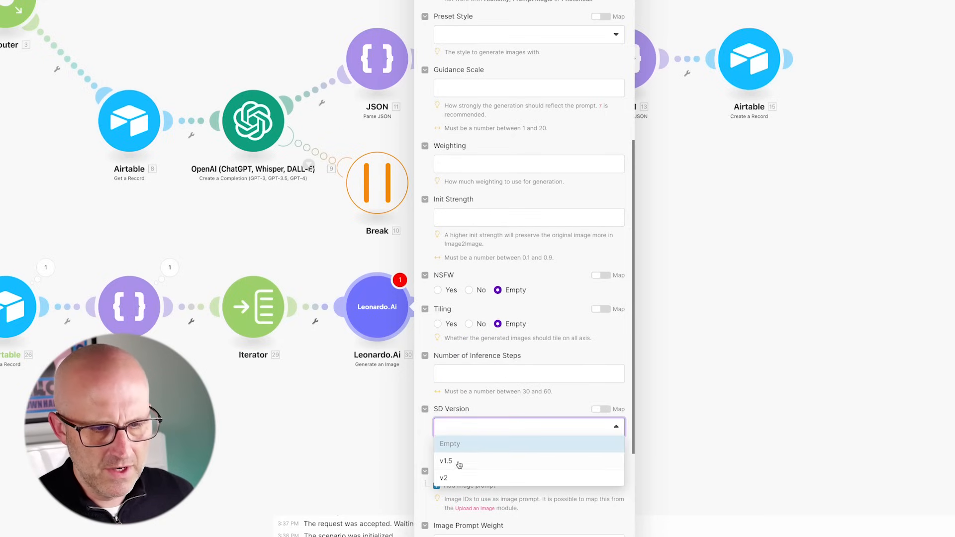
pyautogui.click(458, 479)
pyautogui.scroll(-6, 497, 432)
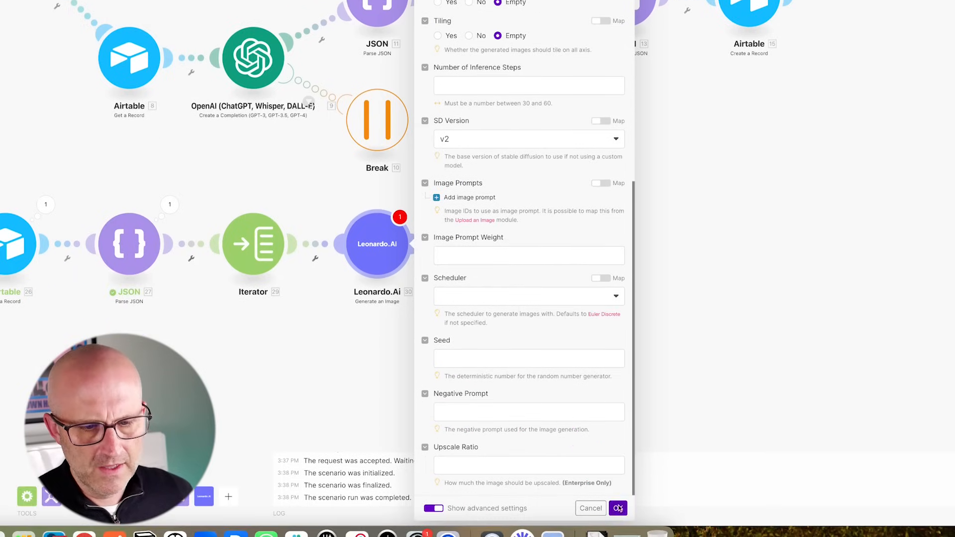
pyautogui.click(618, 508)
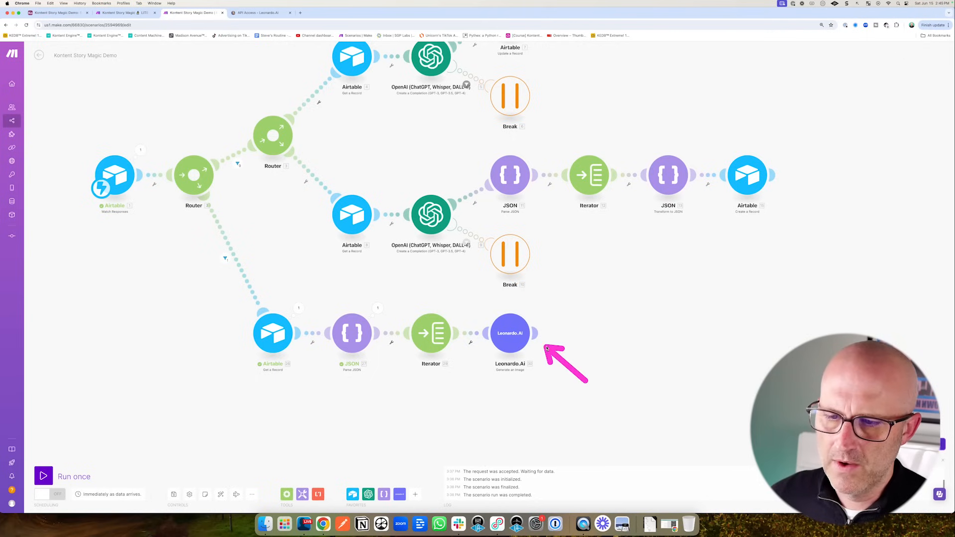
# - Add an Airtable Create a Record module using the Kontent Story Magic Demo base's Video API table
pyautogui.click(538, 335)
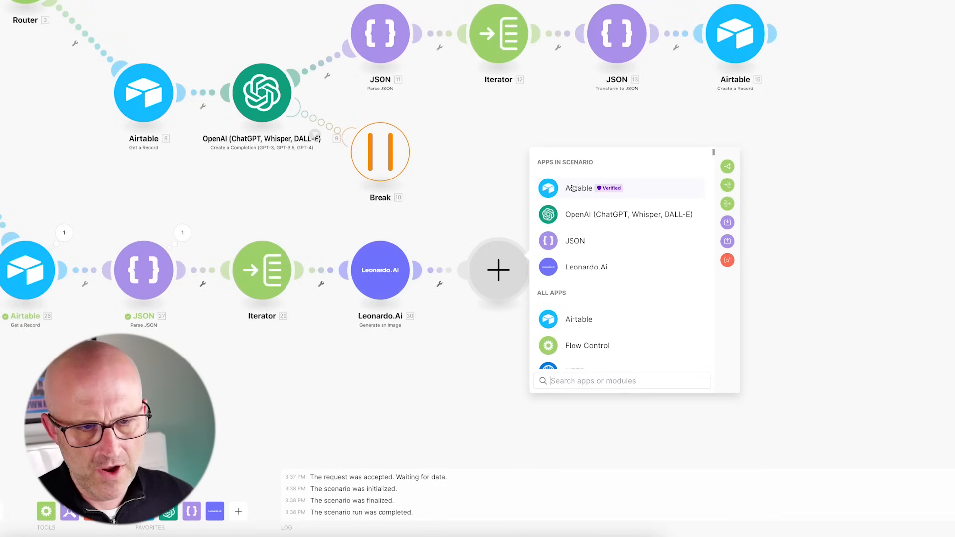
pyautogui.click(642, 277)
pyautogui.click(668, 296)
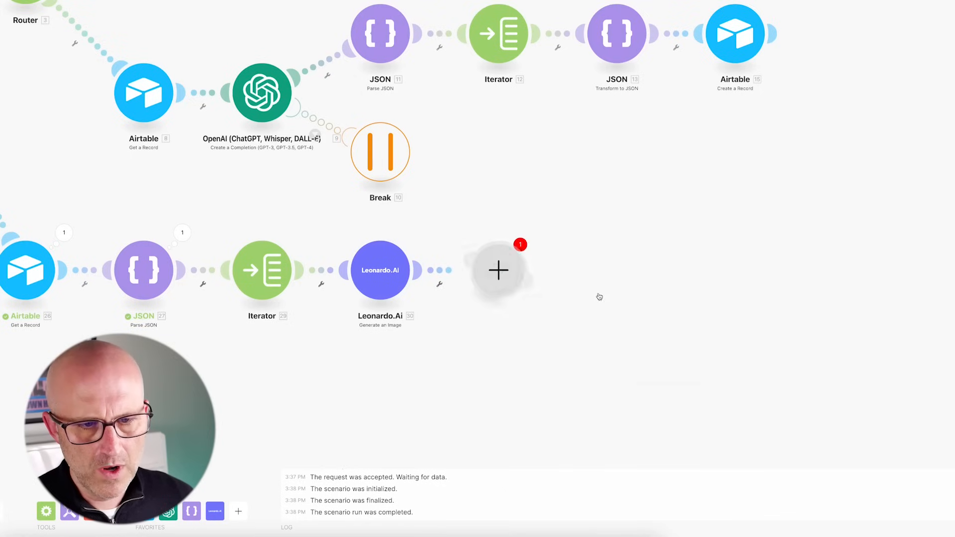
pyautogui.click(593, 255)
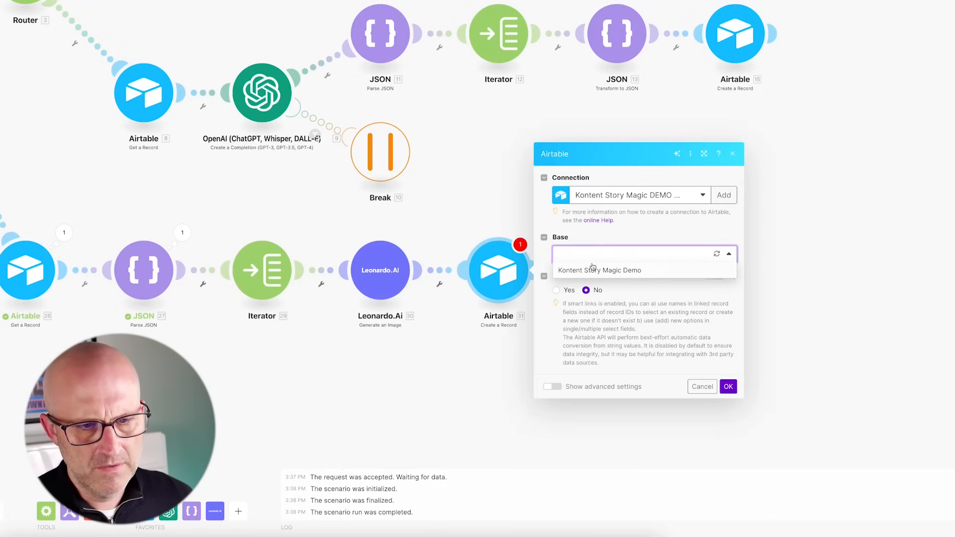
pyautogui.click(598, 274)
pyautogui.click(580, 274)
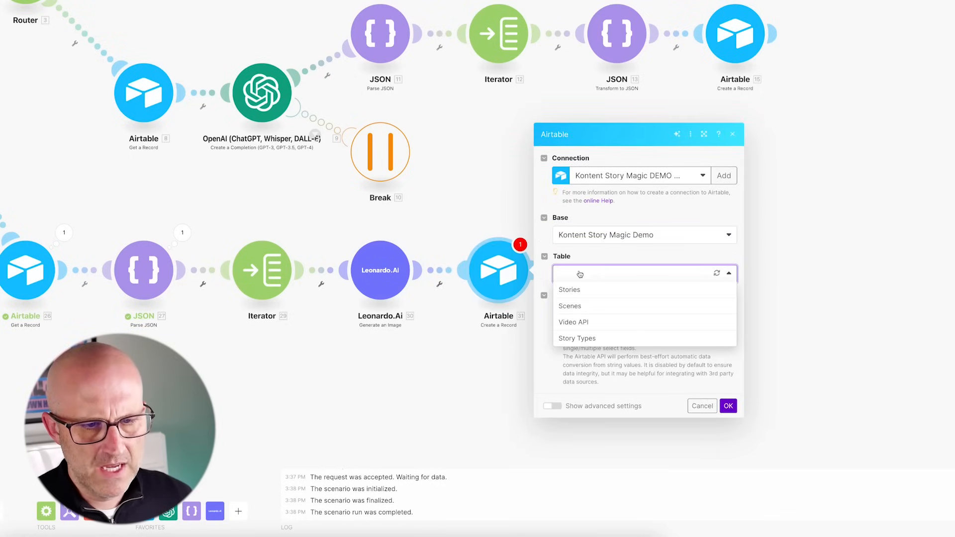
pyautogui.click(575, 322)
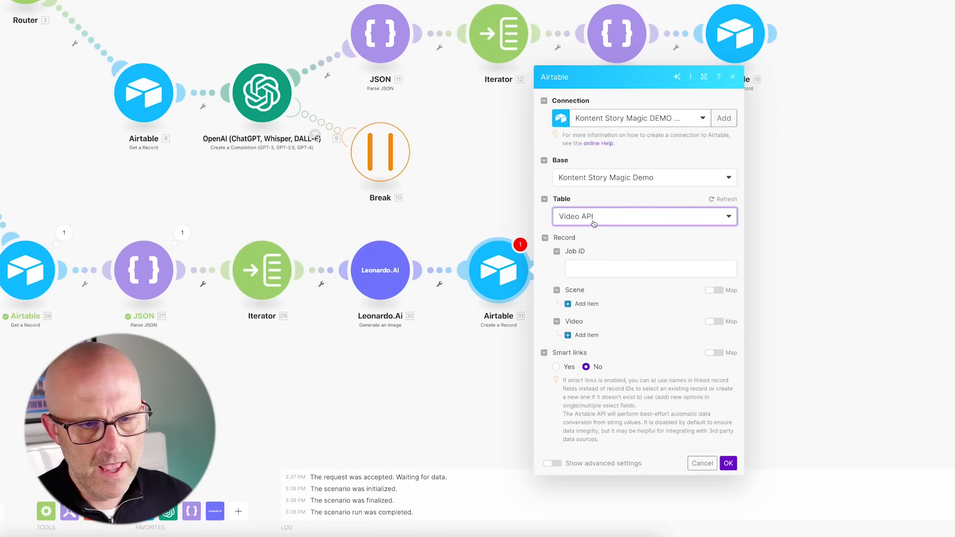
# - Map the image-generation Job ID into Job ID and the trigger's 1. recordId into Scene's Record ID 1
pyautogui.click(580, 268)
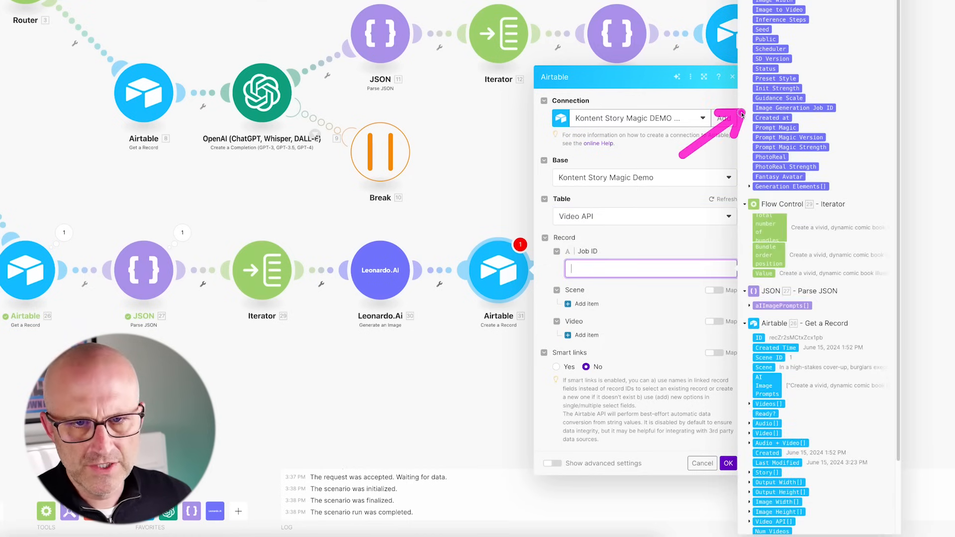
pyautogui.click(769, 108)
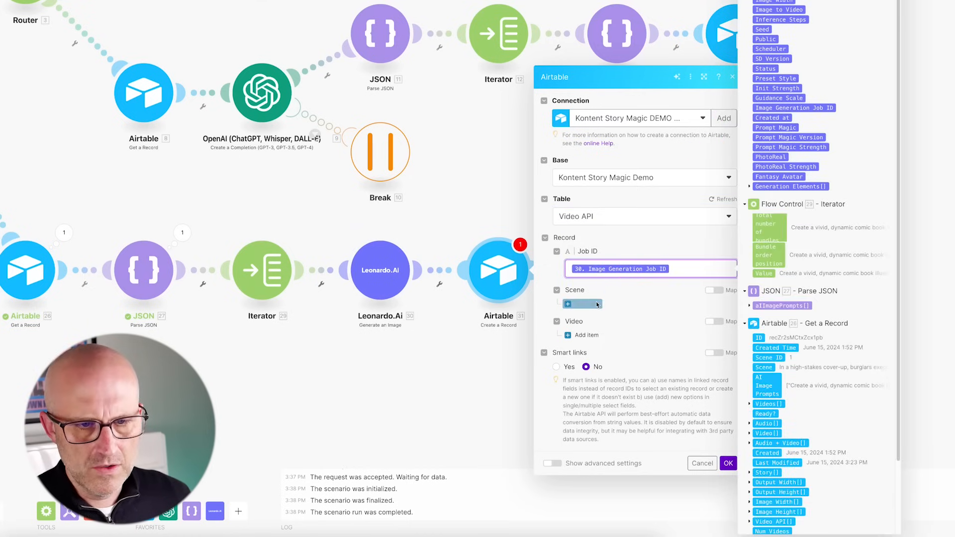
pyautogui.click(597, 304)
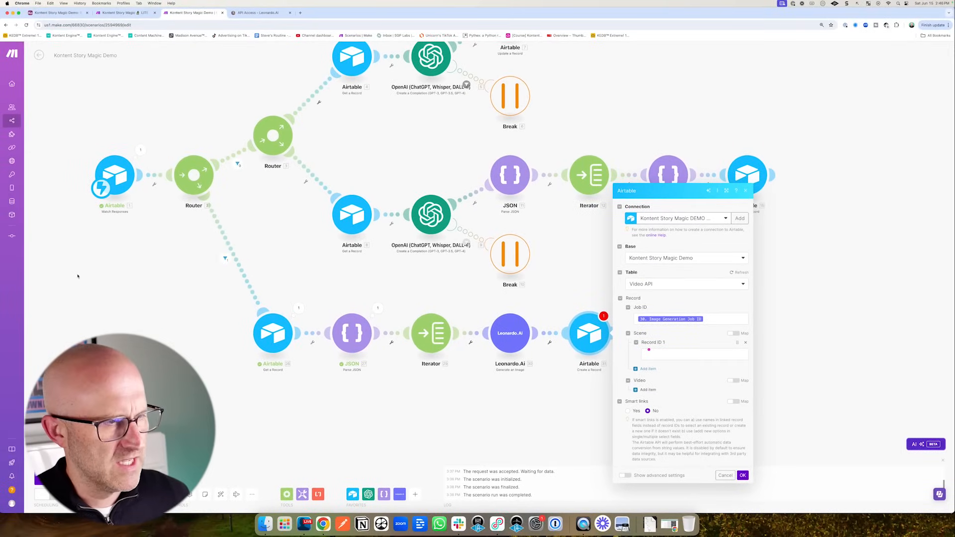
pyautogui.moveTo(92, 205); pyautogui.dragTo(114, 194)
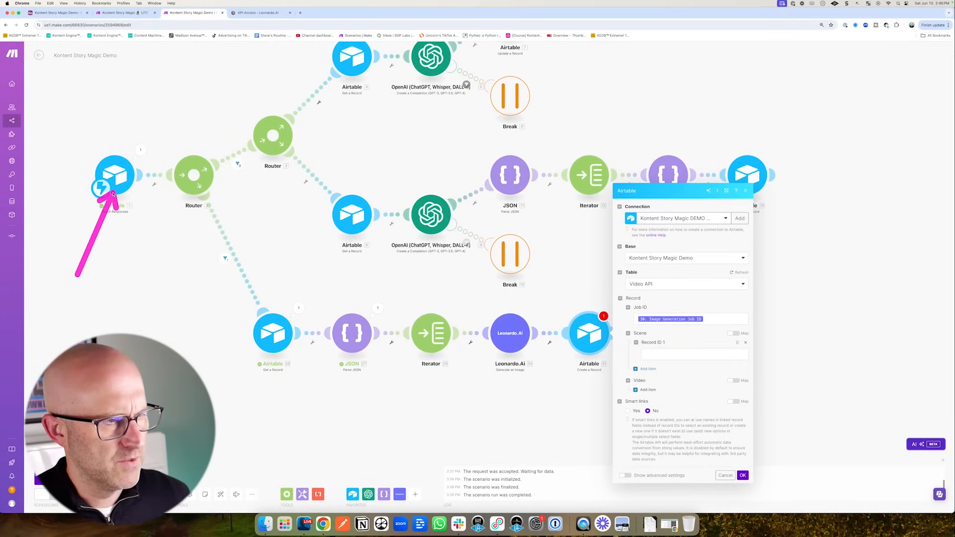
pyautogui.moveTo(513, 477); pyautogui.dragTo(669, 485)
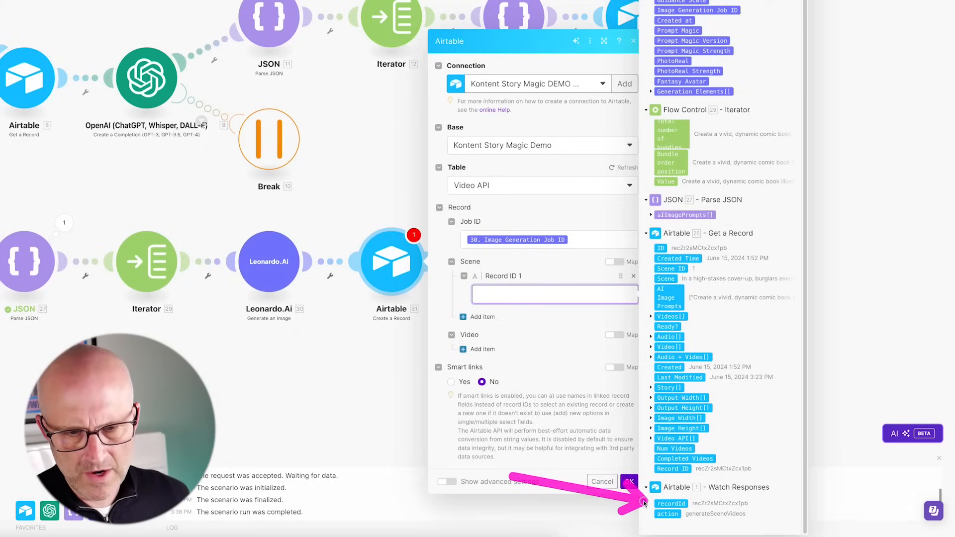
pyautogui.click(671, 504)
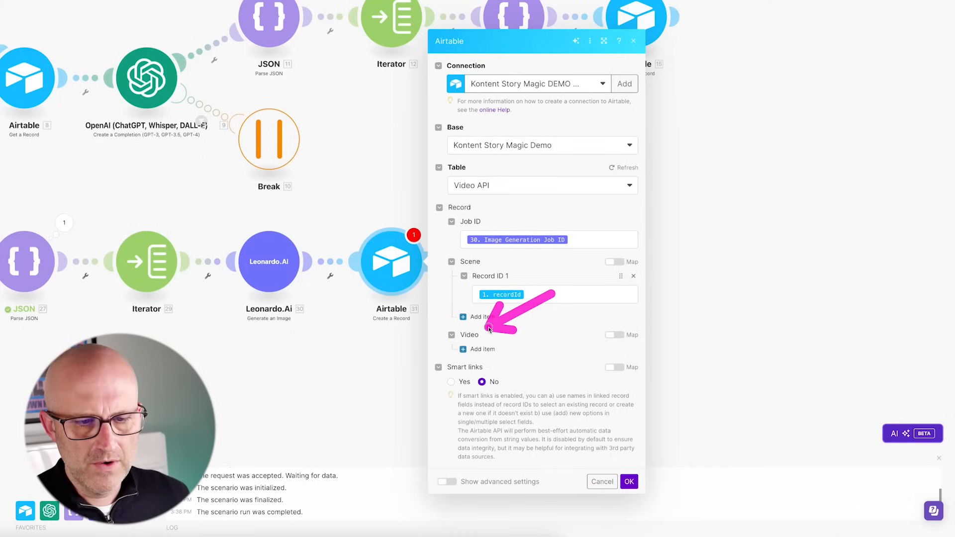
# - Open the Video API table in Airtable to check its fields
pyautogui.moveTo(489, 329)
pyautogui.mouseDown()
pyautogui.moveTo(473, 332)
pyautogui.moveTo(483, 334)
pyautogui.mouseUp()
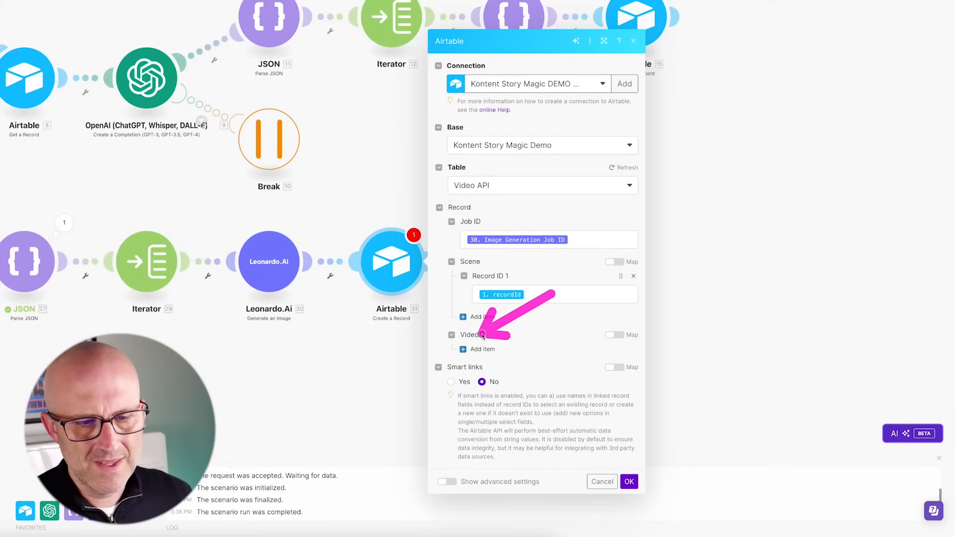
pyautogui.moveTo(363, 148); pyautogui.dragTo(314, 220)
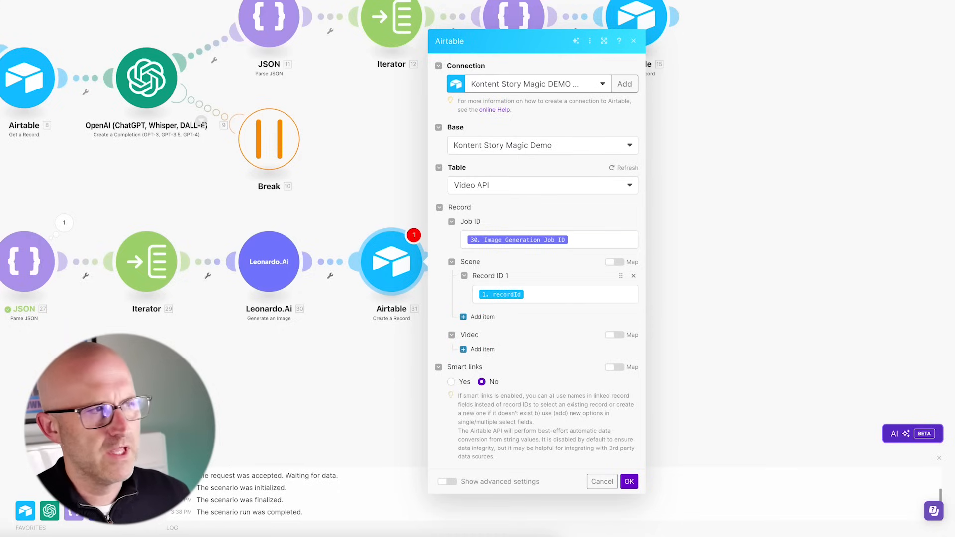
pyautogui.moveTo(339, 143); pyautogui.dragTo(354, 222)
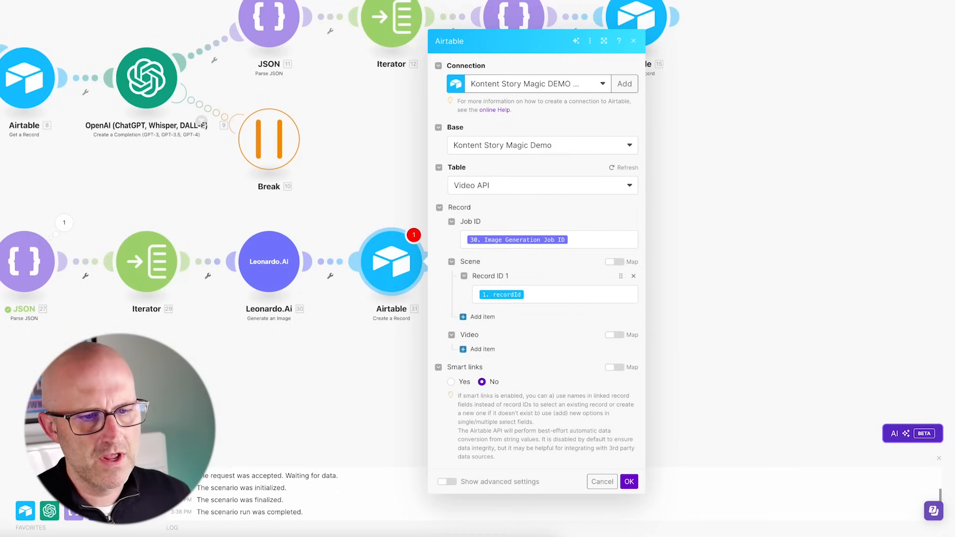
pyautogui.moveTo(102, 135); pyautogui.dragTo(81, 84)
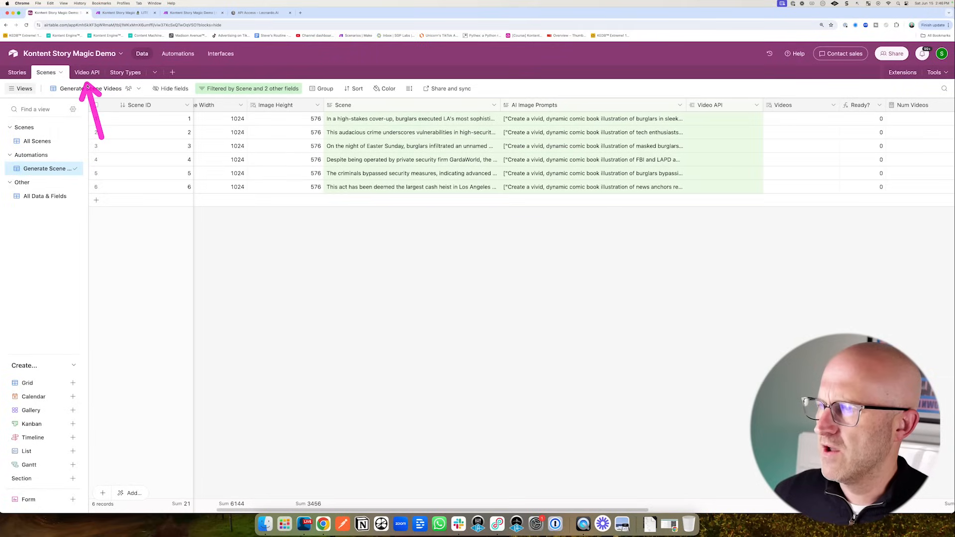
pyautogui.click(79, 72)
pyautogui.moveTo(271, 179)
pyautogui.mouseDown()
pyautogui.moveTo(202, 128)
pyautogui.moveTo(284, 130)
pyautogui.mouseUp()
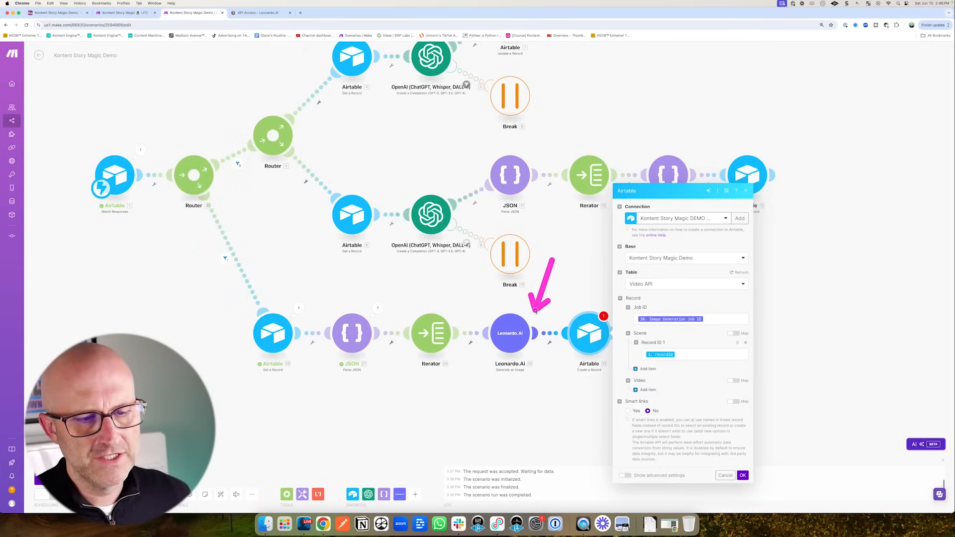
# - Check the Leonardo.ai IMAGE automation, then confirm the Create a Record module settings with OK
pyautogui.moveTo(576, 266); pyautogui.dragTo(534, 306)
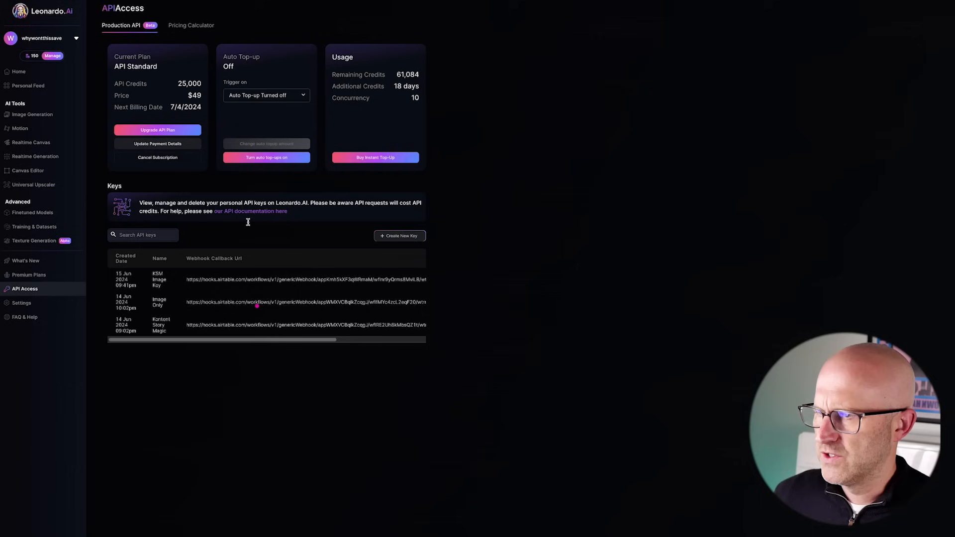
pyautogui.moveTo(256, 210)
pyautogui.mouseDown()
pyautogui.moveTo(197, 271)
pyautogui.moveTo(258, 273)
pyautogui.mouseUp()
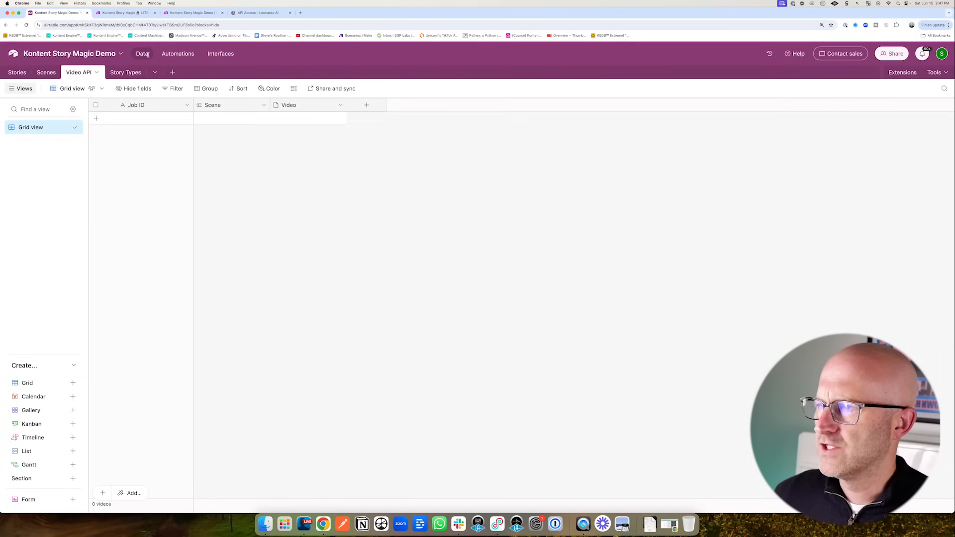
pyautogui.click(178, 54)
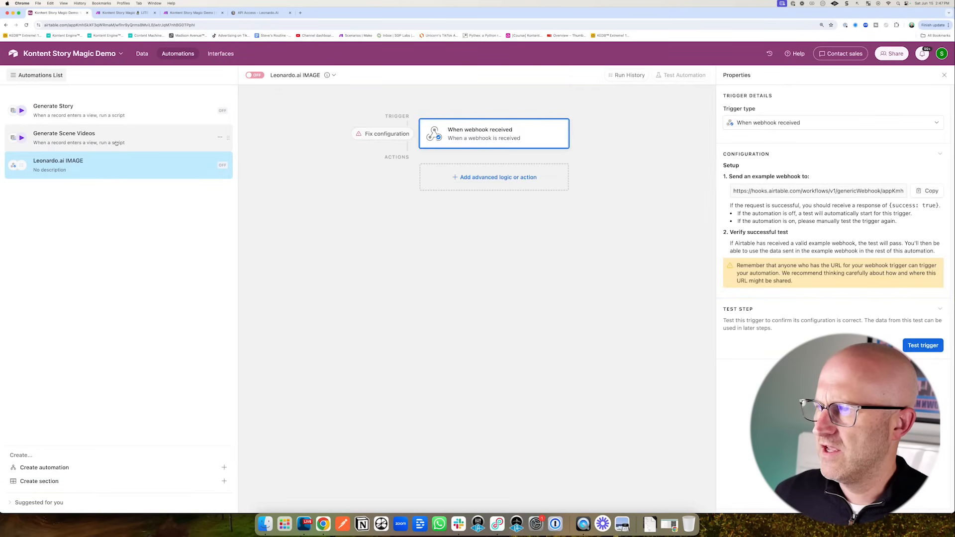
pyautogui.moveTo(321, 106)
pyautogui.mouseDown()
pyautogui.moveTo(416, 133)
pyautogui.moveTo(422, 279)
pyautogui.mouseUp()
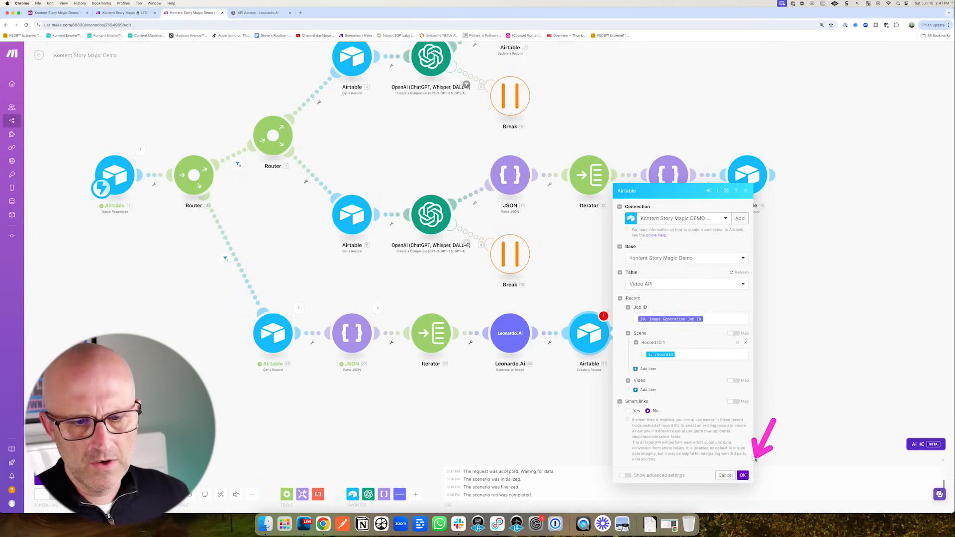
pyautogui.click(743, 476)
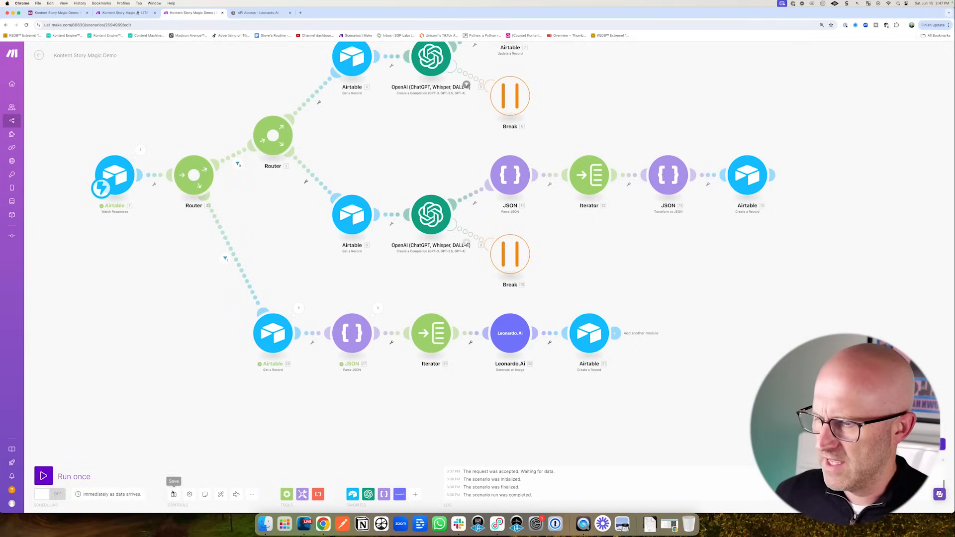
# - Run the scenario once, trigger it by testing Generate Scene Videos, and check Video API's new Job ID rows
pyautogui.click(44, 477)
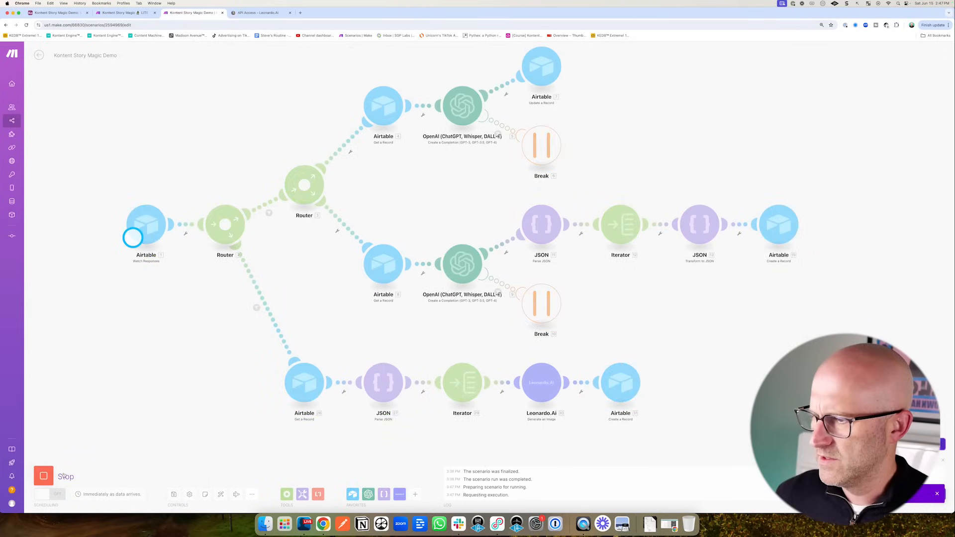
pyautogui.click(59, 13)
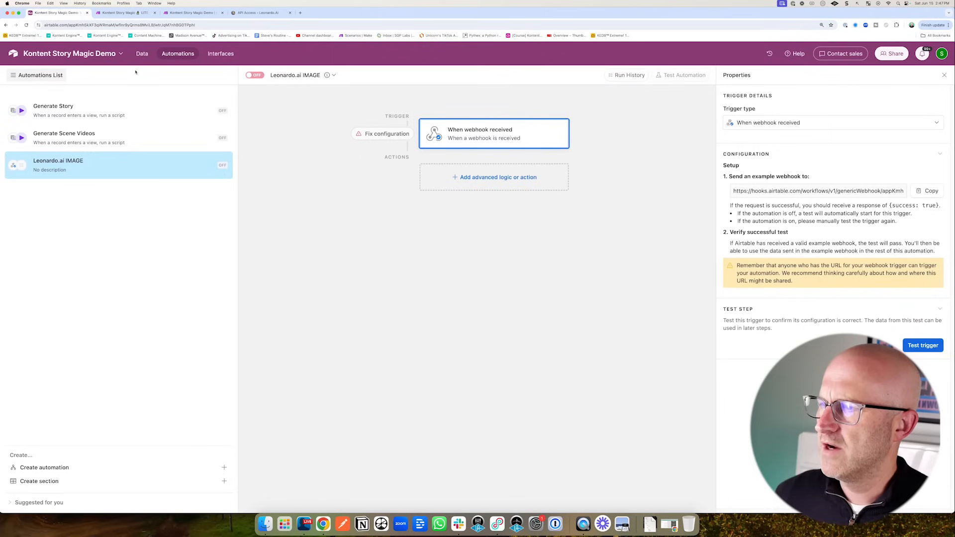
pyautogui.click(43, 139)
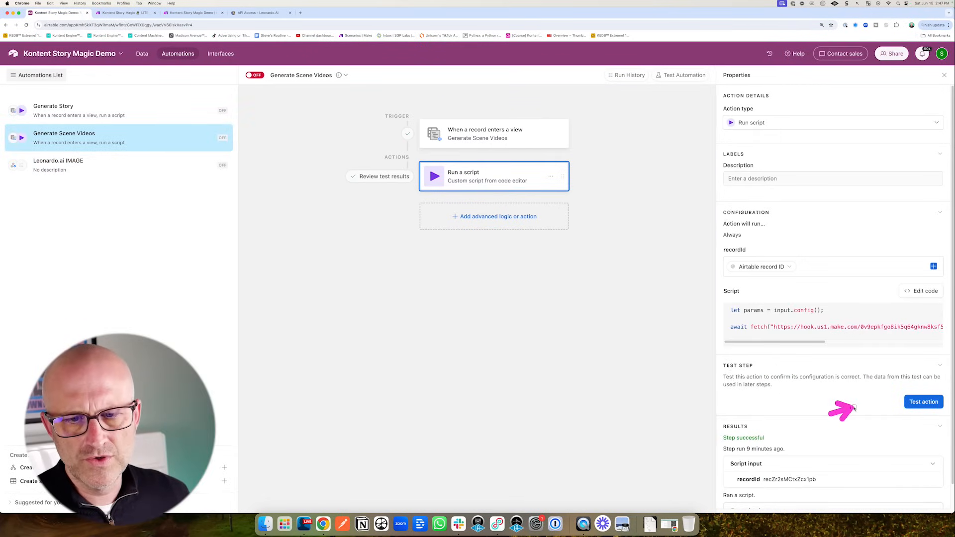
pyautogui.click(924, 402)
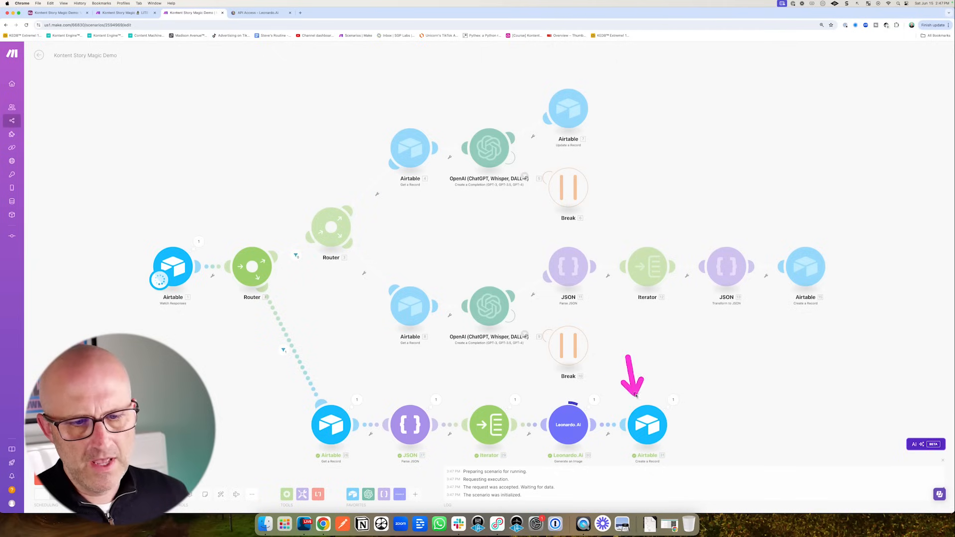
pyautogui.click(63, 14)
pyautogui.click(143, 56)
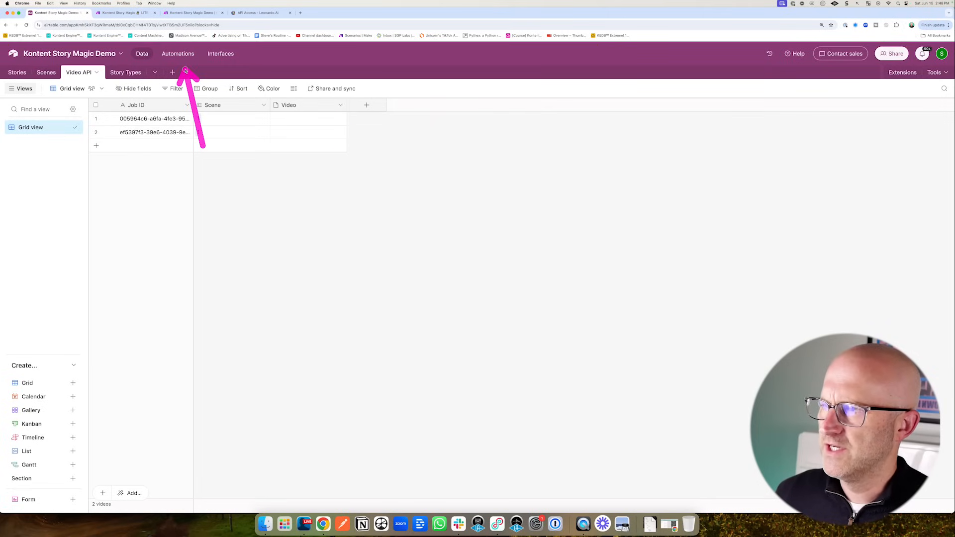
# - Add a Run script action to Leonardo.ai IMAGE containing the 25000 ms delay function
pyautogui.click(178, 54)
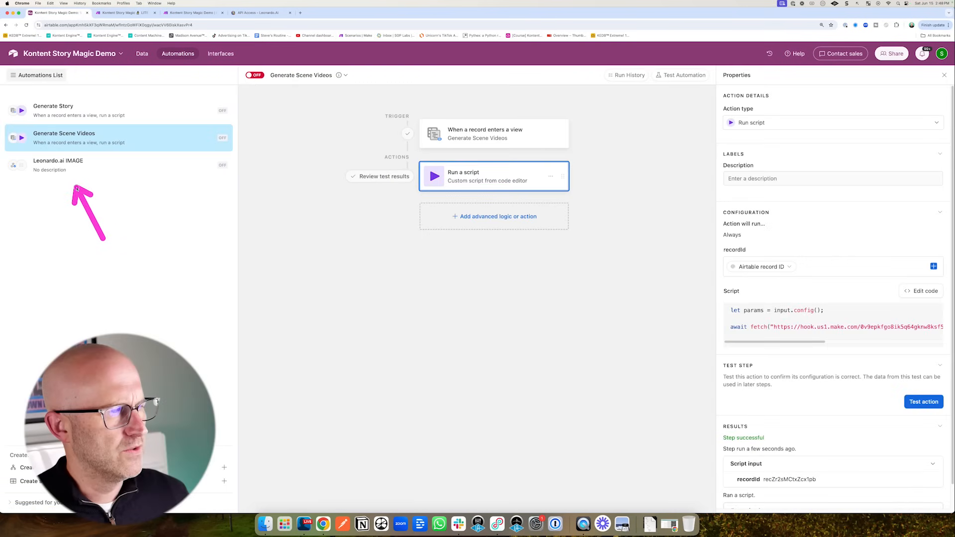
pyautogui.click(74, 167)
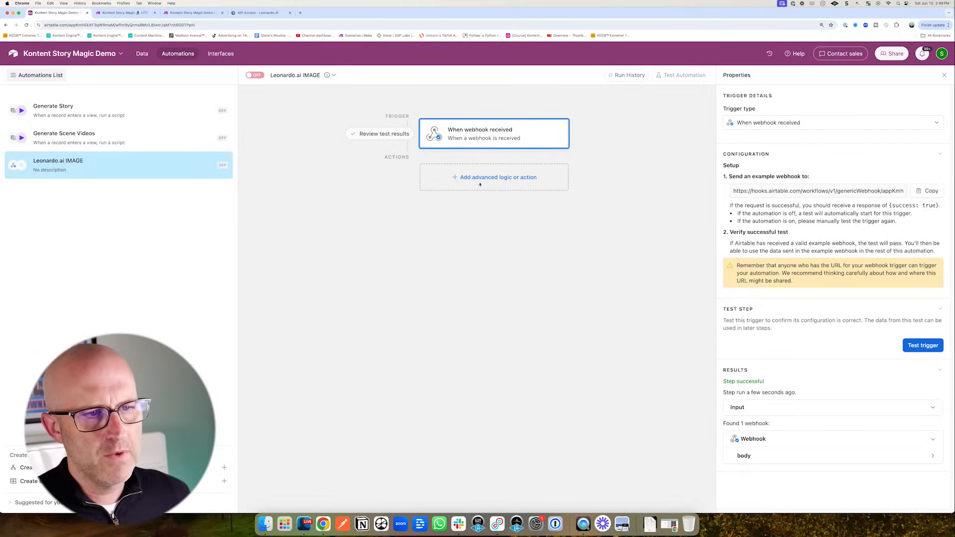
pyautogui.click(480, 183)
pyautogui.click(413, 371)
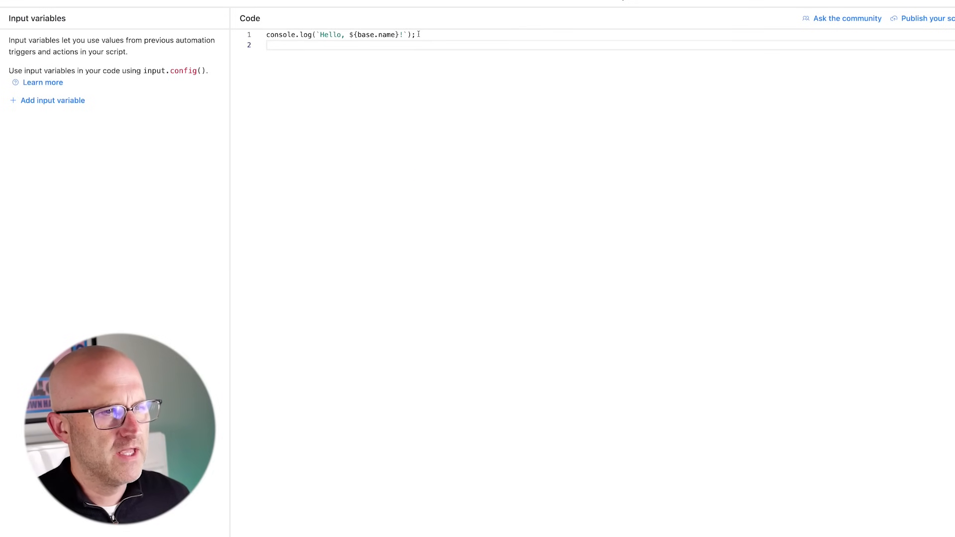
pyautogui.moveTo(419, 34); pyautogui.dragTo(311, 35)
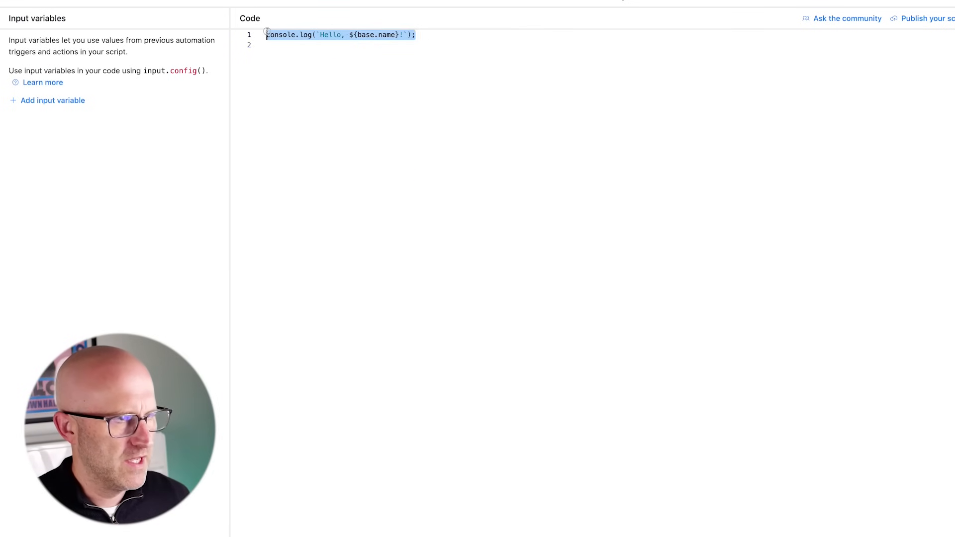
pyautogui.write("// Function to simulate a delay function delay(milliseconds) {     let start = new Date().getTime();     let end = start;     while(end < start + milliseconds) {         end = new Date().getTime();     } }  // Usage of the delay function console.log('Starting delay'); delay(25000); // Delay for 20,000 milliseconds (20 seconds) console.log('Delay ended');")
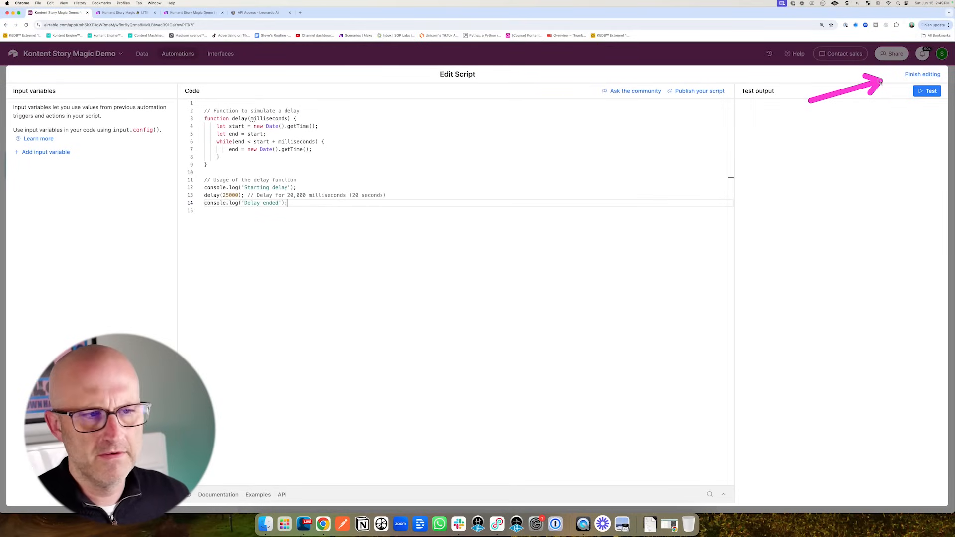
pyautogui.click(923, 74)
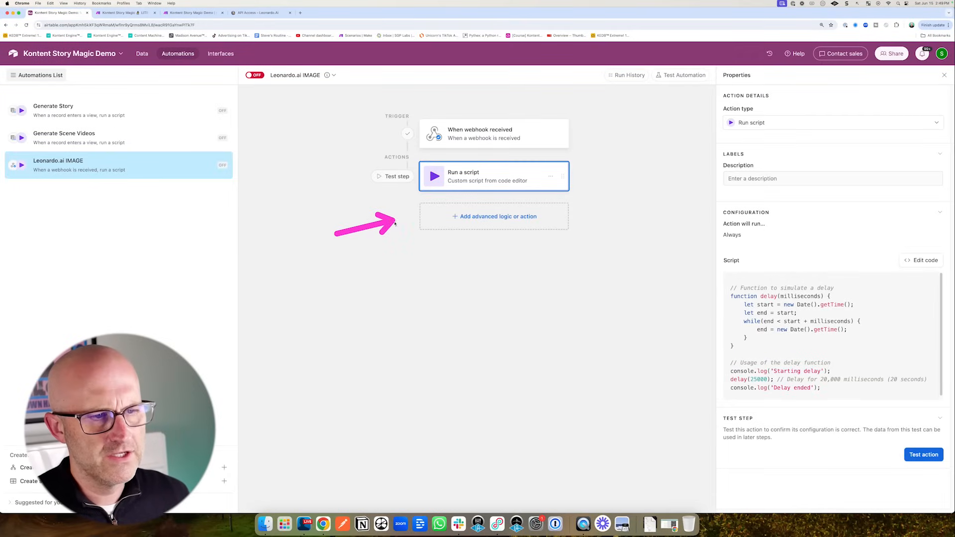
# - Add a Find records step on the Video API table with a condition on Job ID
pyautogui.click(494, 217)
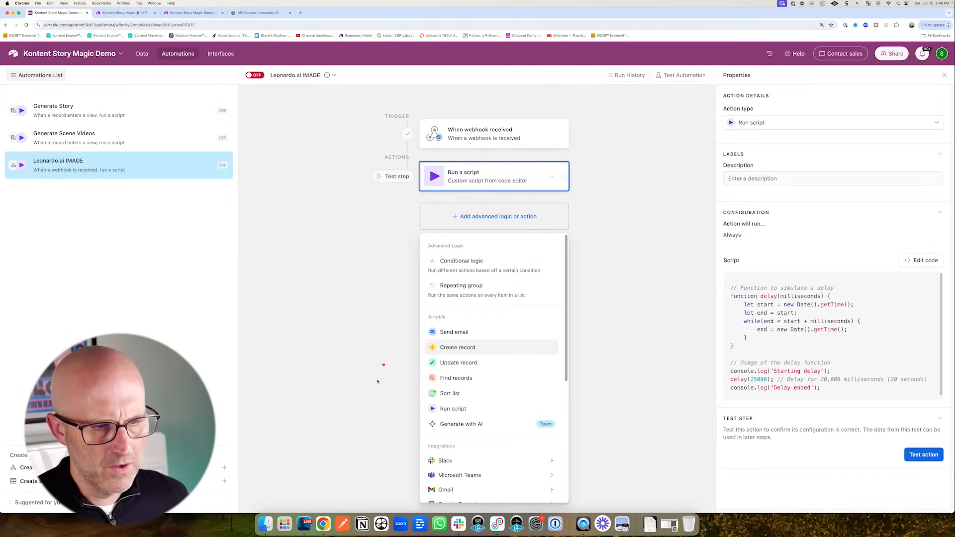
pyautogui.click(433, 378)
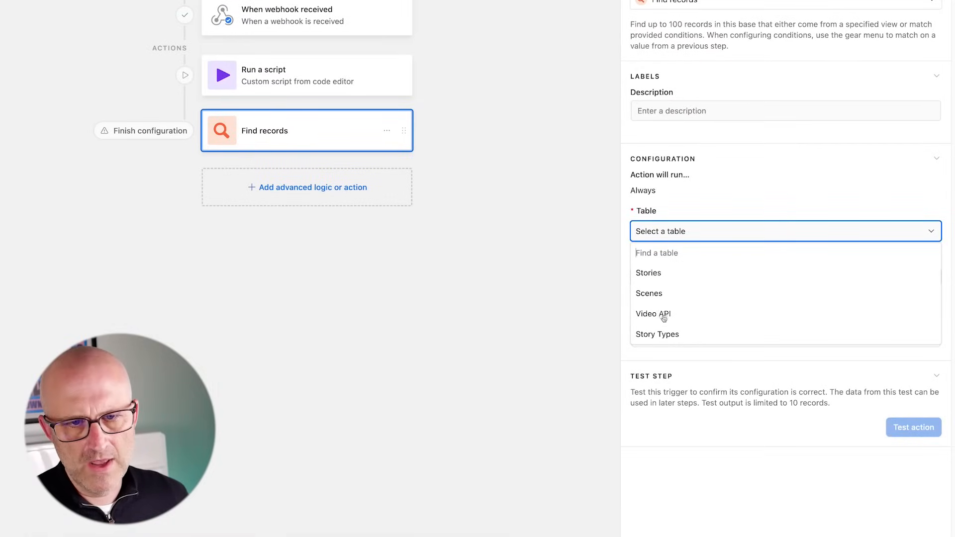
pyautogui.click(664, 317)
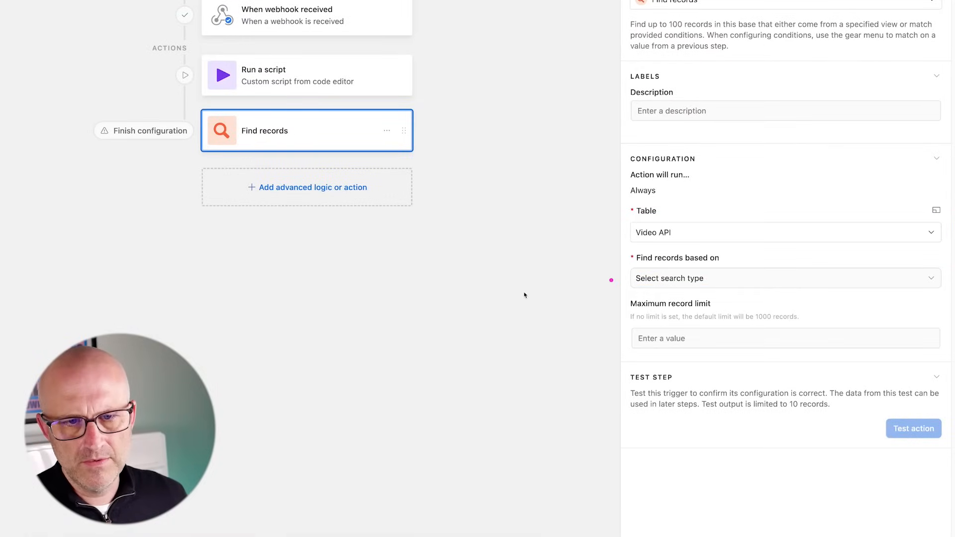
pyautogui.click(678, 279)
pyautogui.click(667, 323)
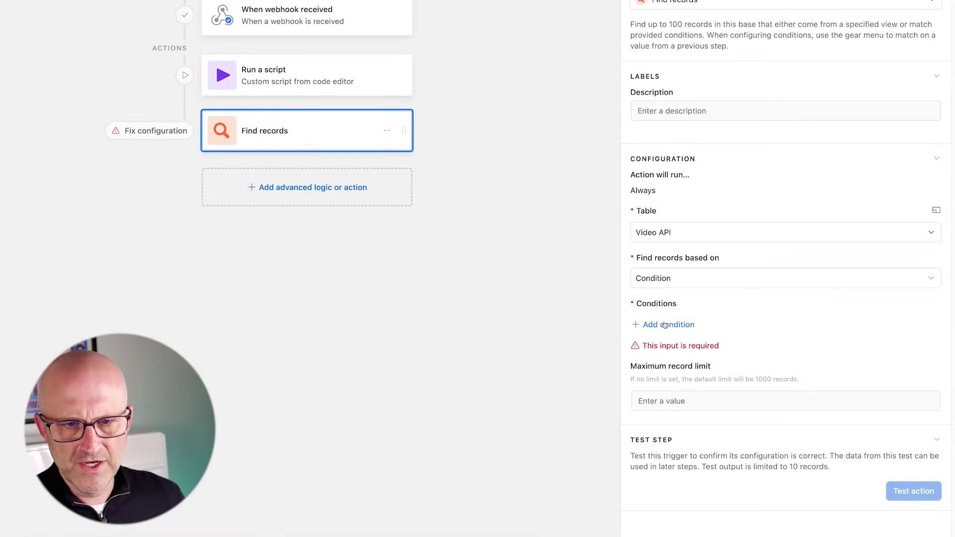
pyautogui.click(669, 324)
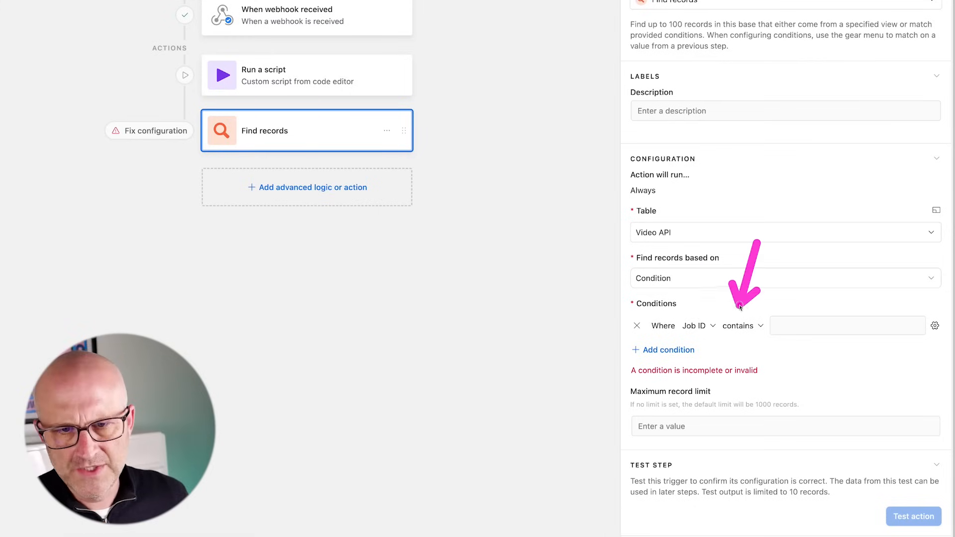
# - Make the condition 'Job ID is' the webhook's body > object > id, and test it
pyautogui.click(740, 327)
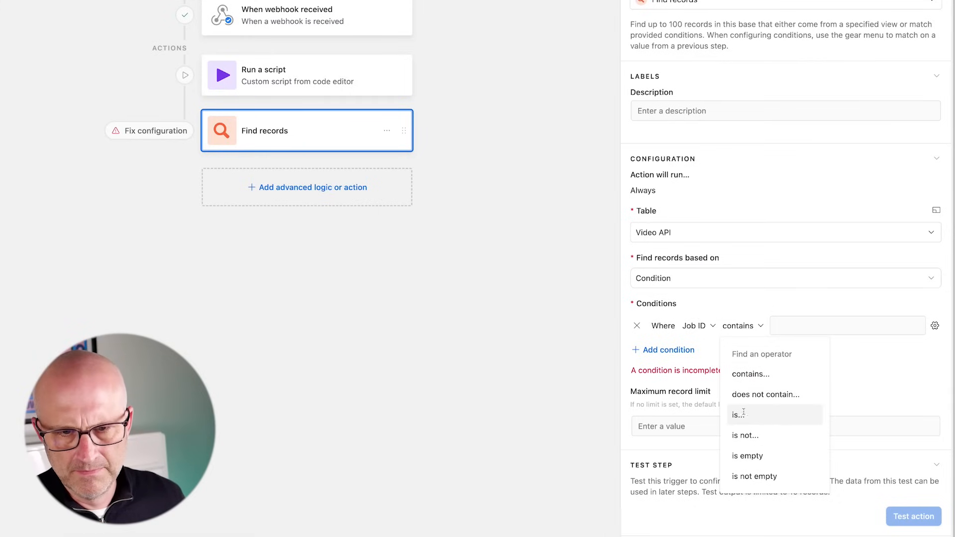
pyautogui.click(738, 415)
pyautogui.click(935, 326)
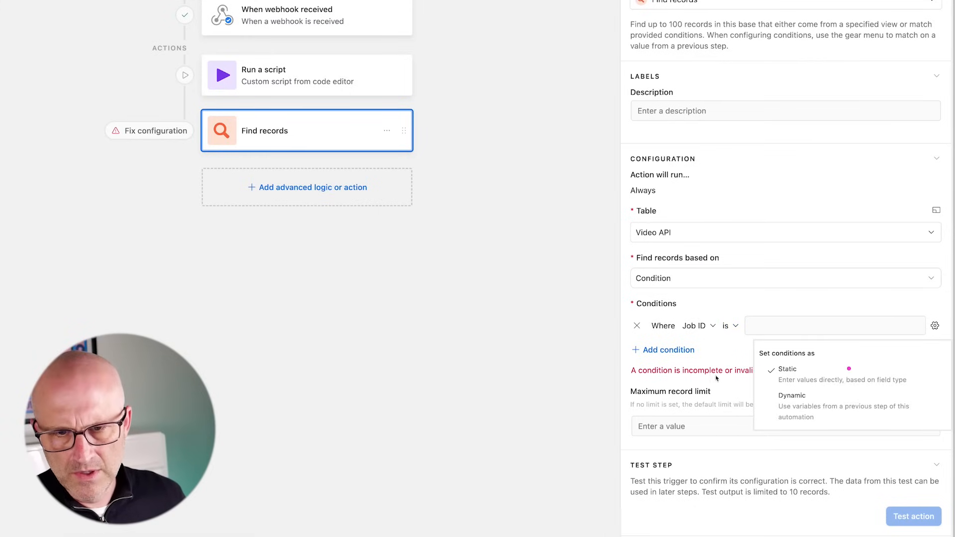
pyautogui.click(812, 407)
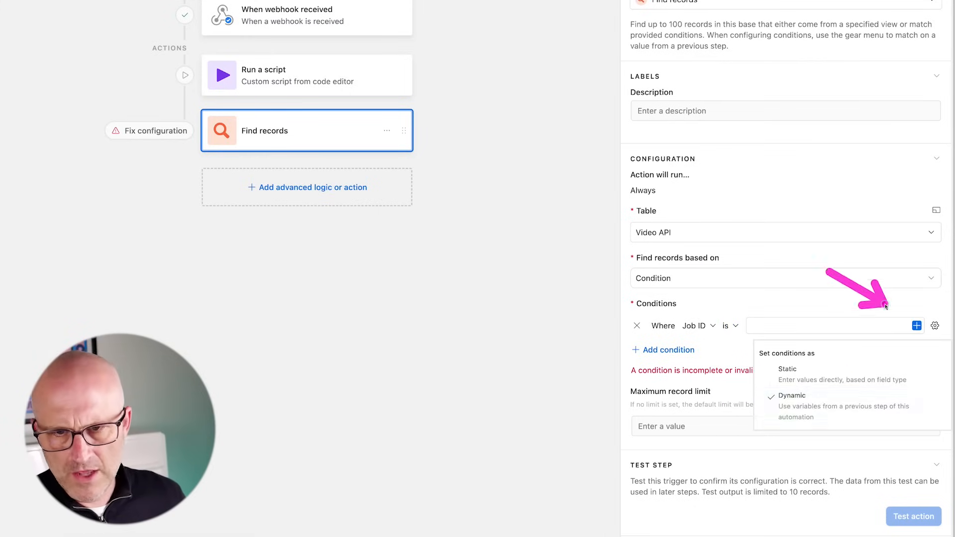
pyautogui.click(916, 326)
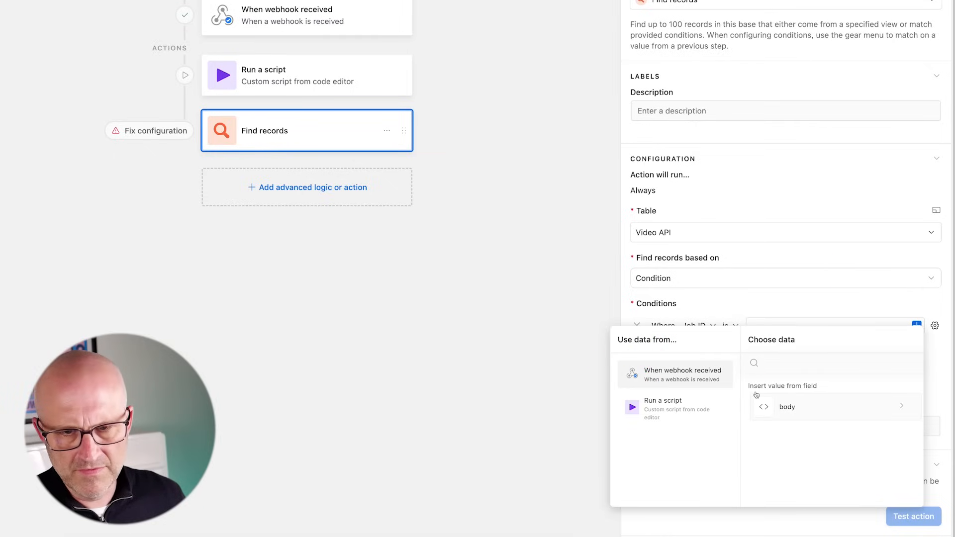
pyautogui.click(788, 407)
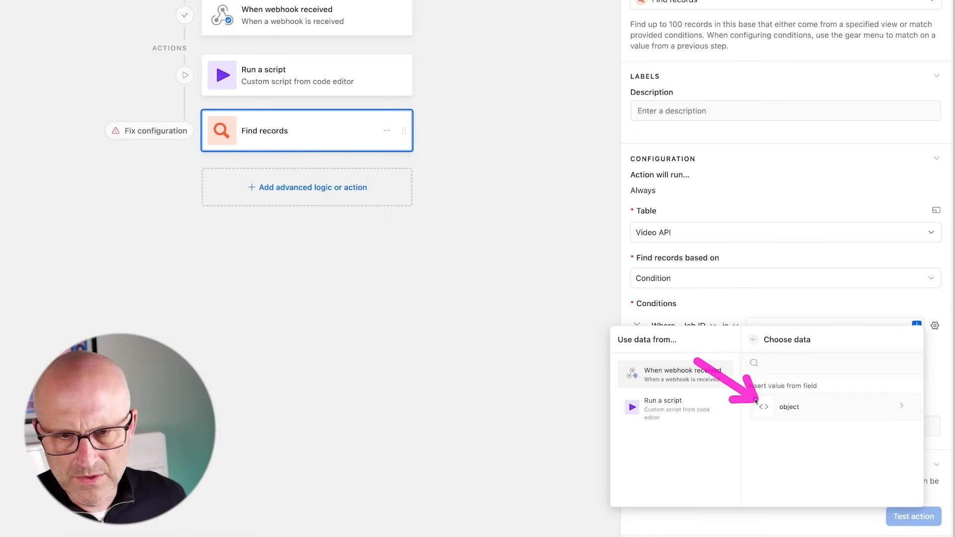
pyautogui.click(808, 409)
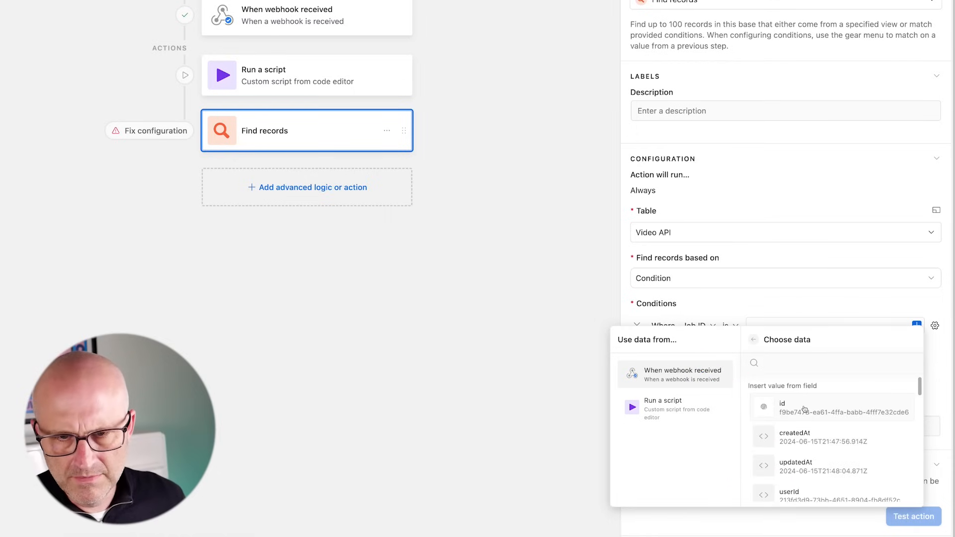
pyautogui.click(769, 401)
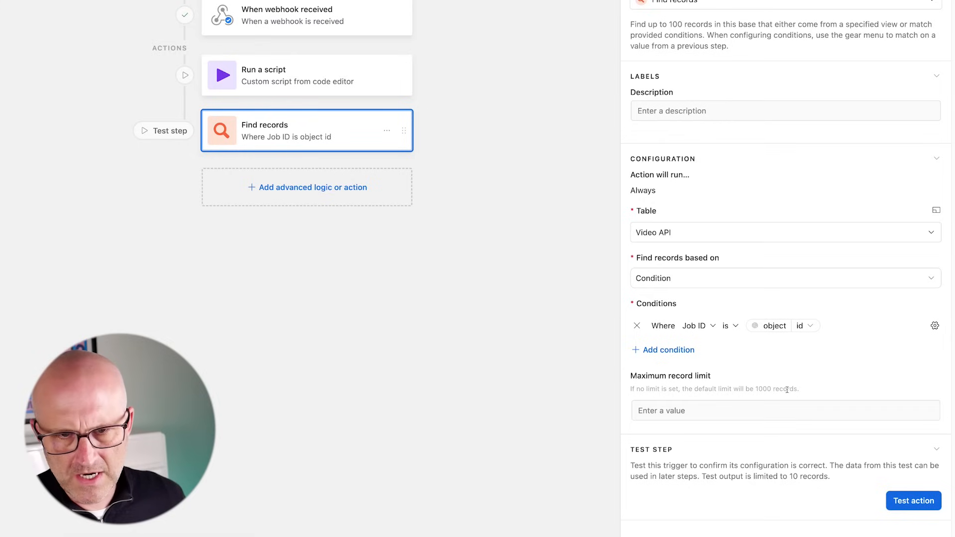
pyautogui.click(909, 501)
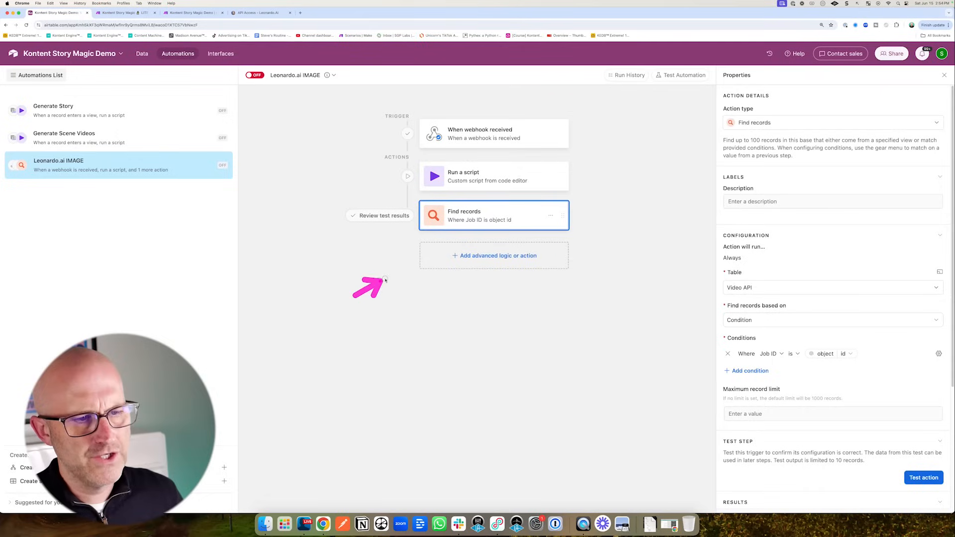
pyautogui.click(486, 256)
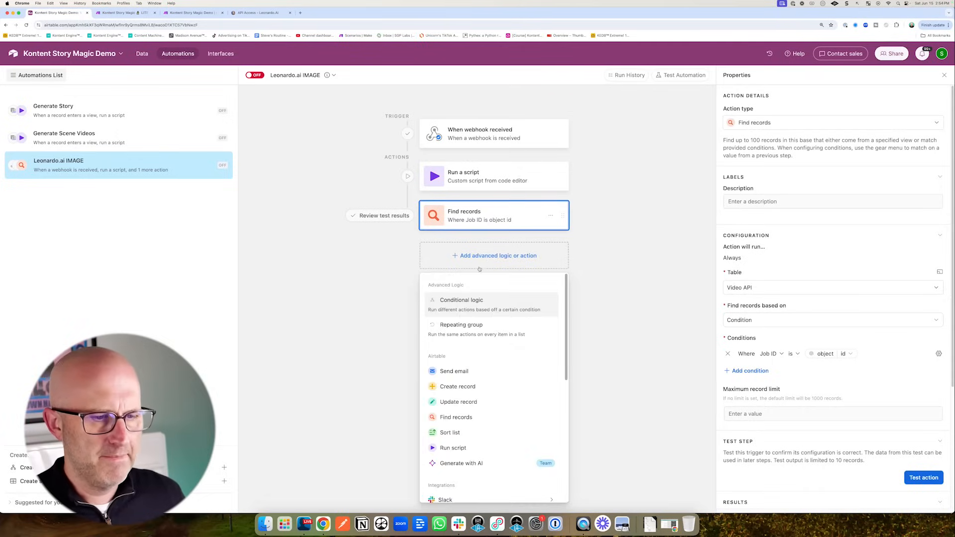
# - Add an Update record step on Video API using Find records' Airtable record ID
pyautogui.click(452, 402)
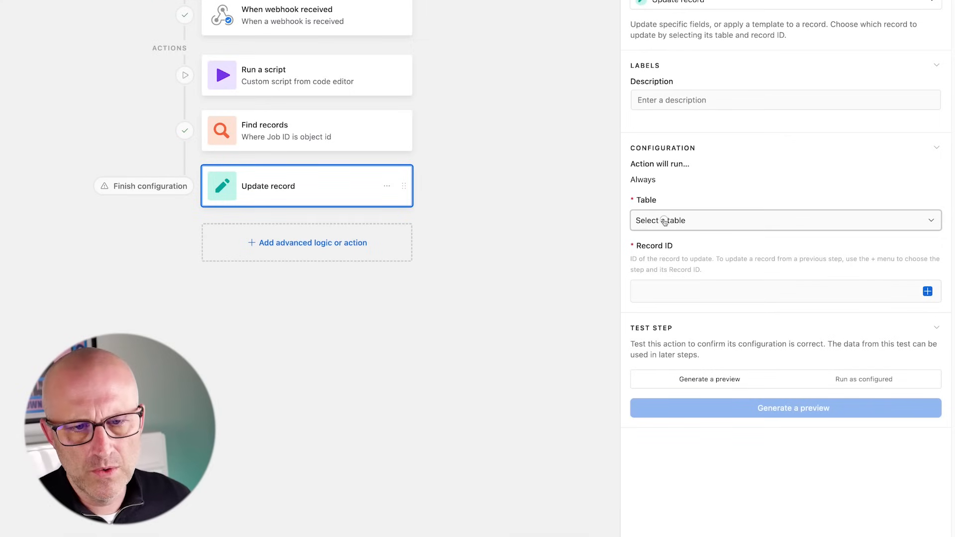
pyautogui.click(747, 280)
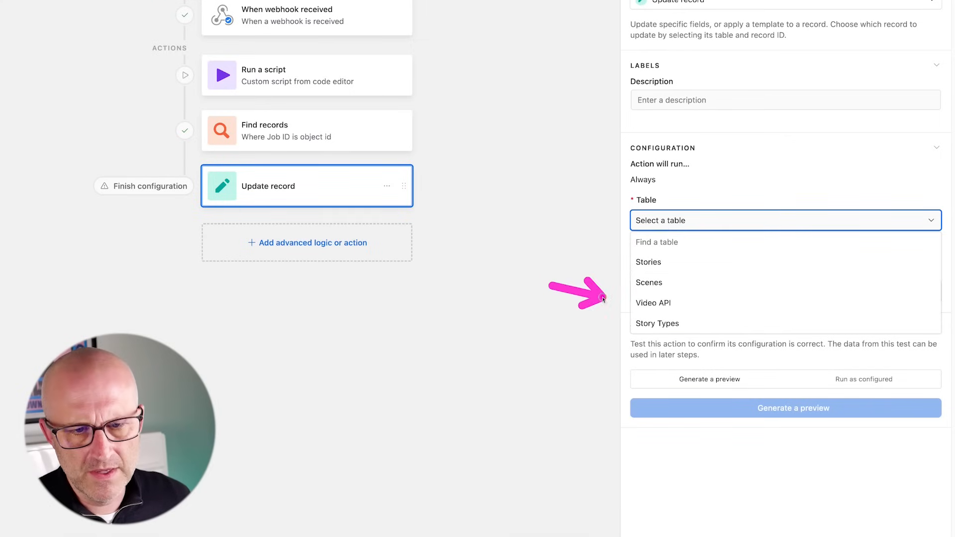
pyautogui.click(655, 304)
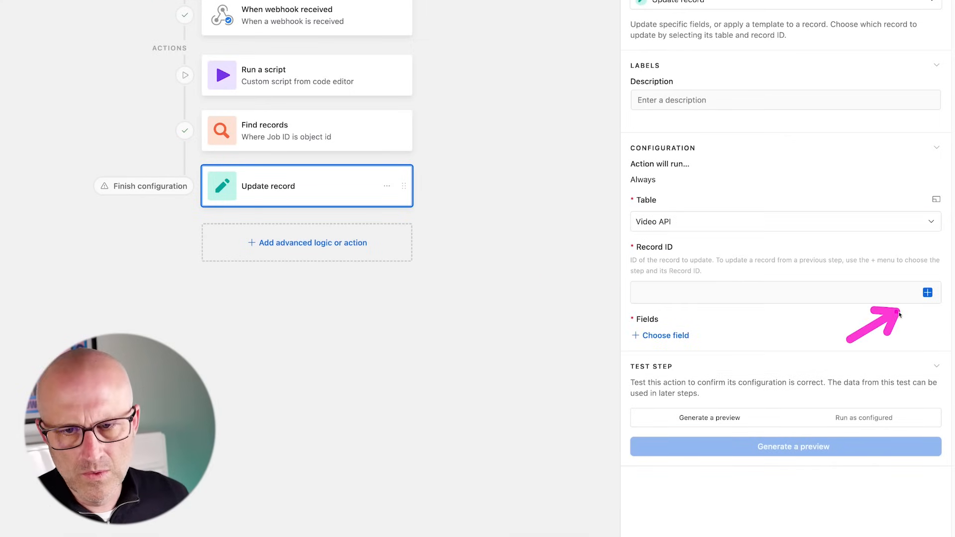
pyautogui.click(928, 293)
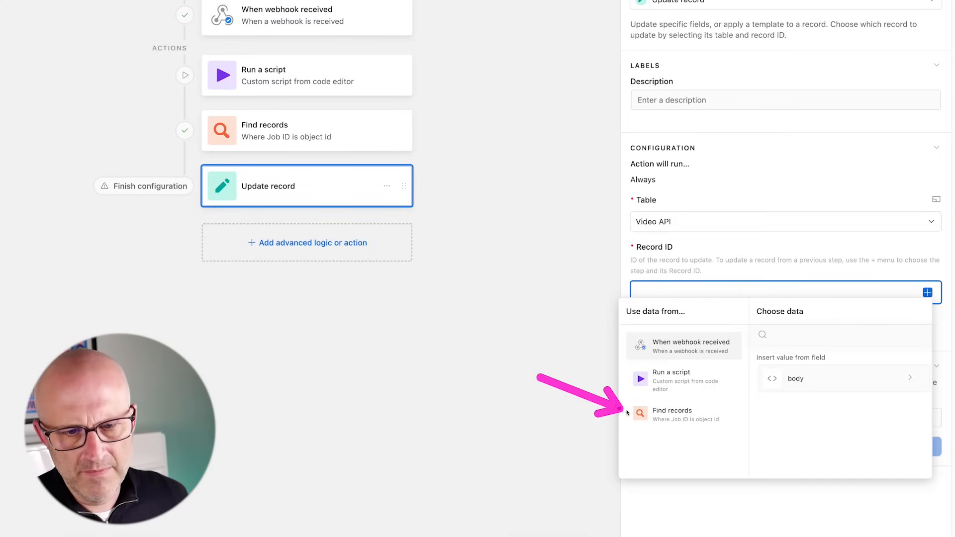
pyautogui.click(705, 418)
pyautogui.scroll(-5, 754, 428)
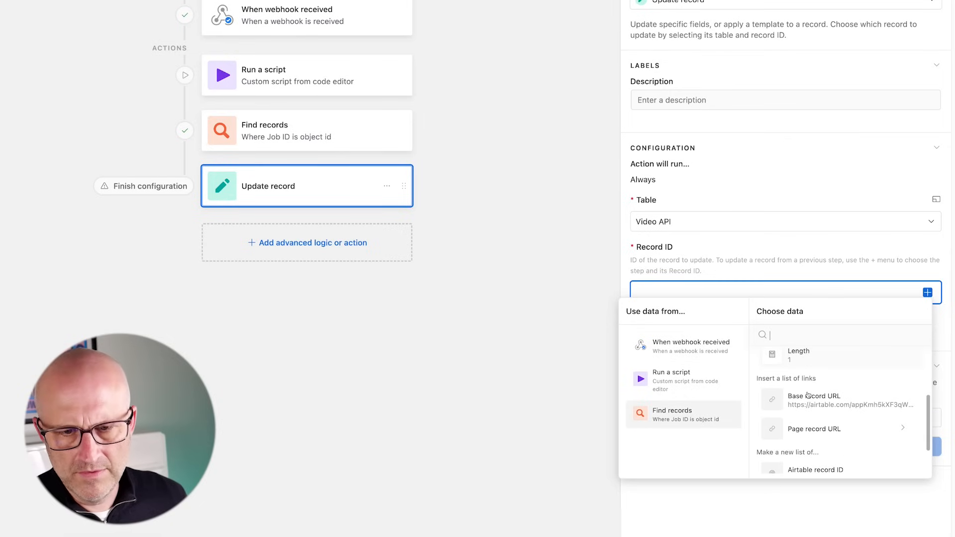
pyautogui.click(787, 428)
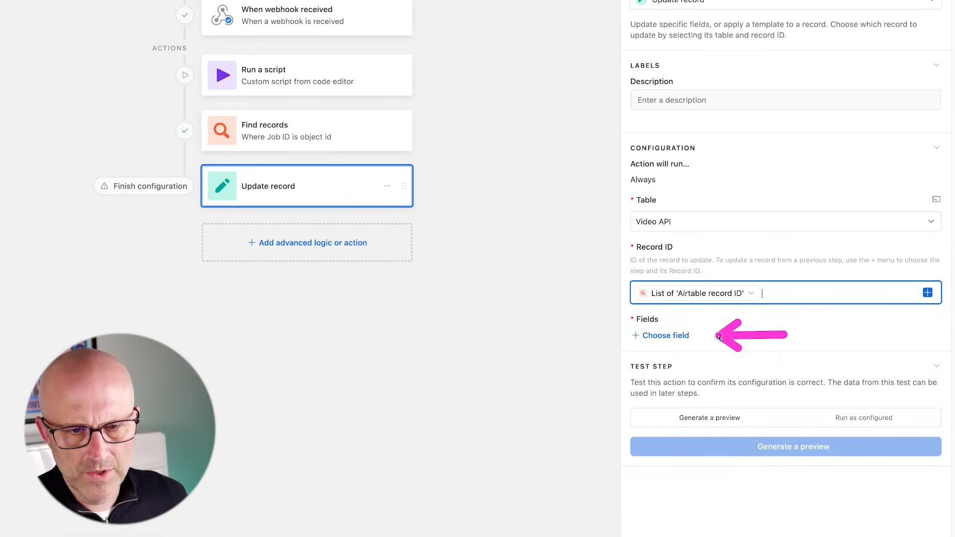
# - Map the Video field to body > data > object > images > url and test the update
pyautogui.click(662, 336)
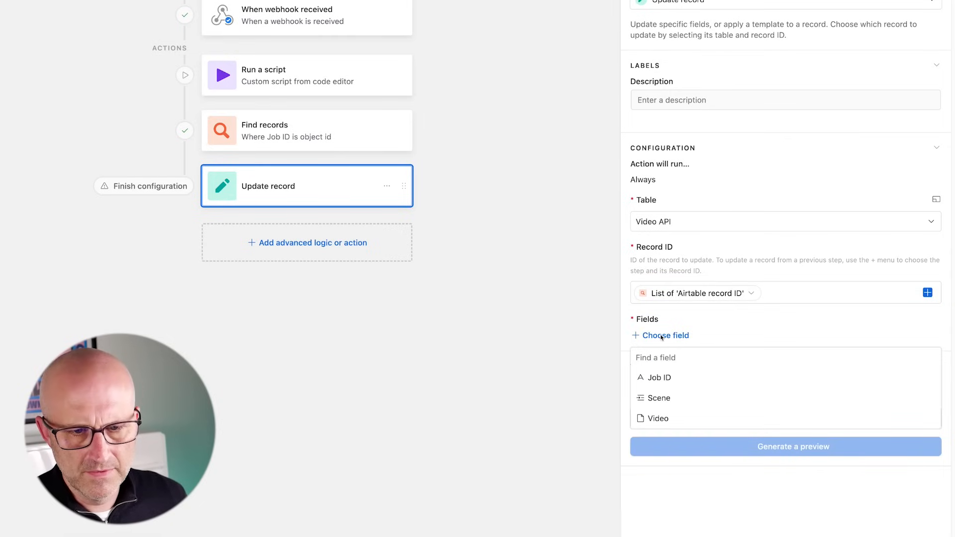
pyautogui.click(675, 419)
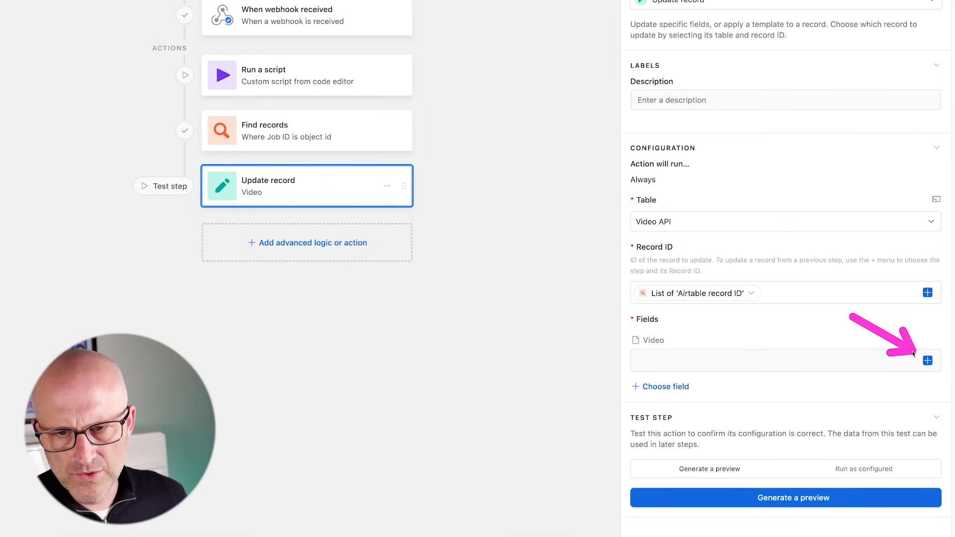
pyautogui.click(928, 361)
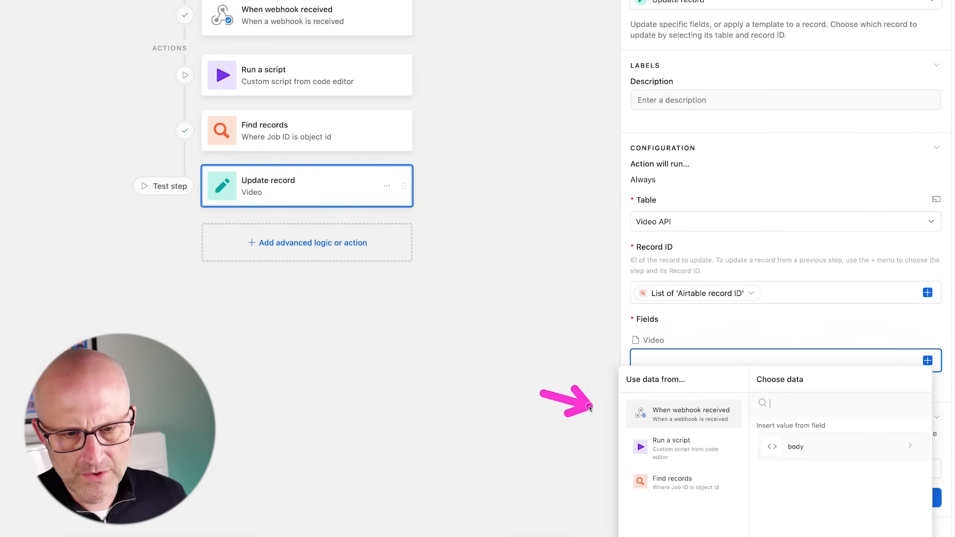
pyautogui.click(814, 448)
pyautogui.scroll(-1, 816, 490)
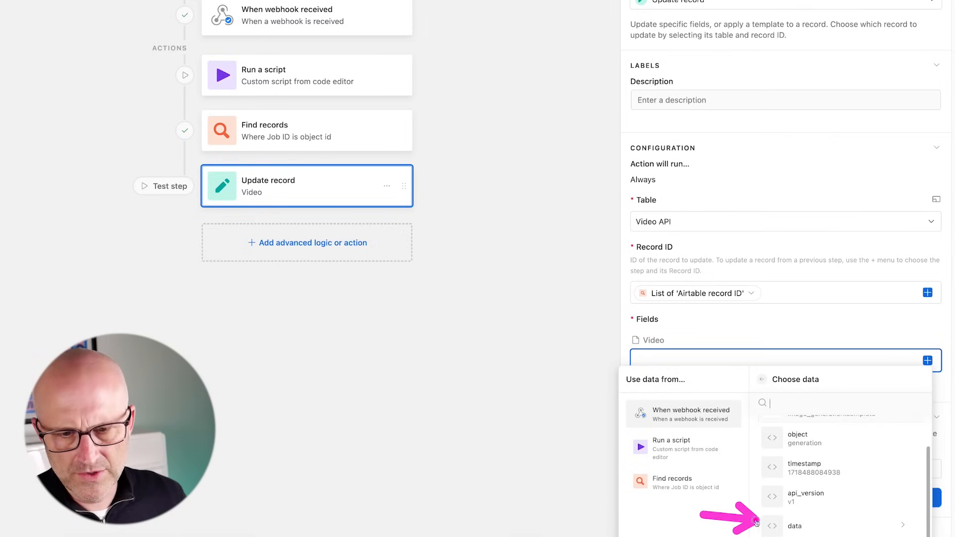
pyautogui.click(816, 527)
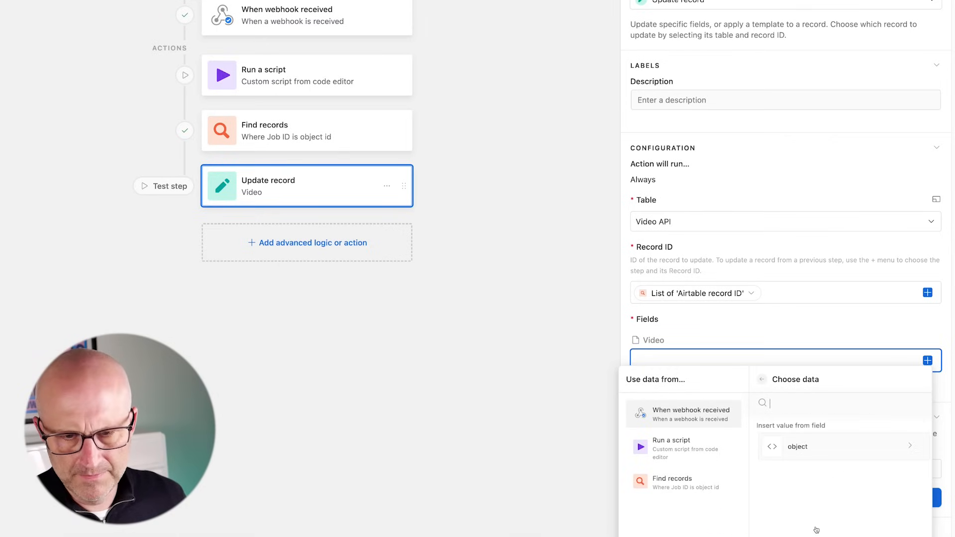
pyautogui.click(808, 450)
pyautogui.scroll(-4, 843, 481)
pyautogui.scroll(-5, 843, 481)
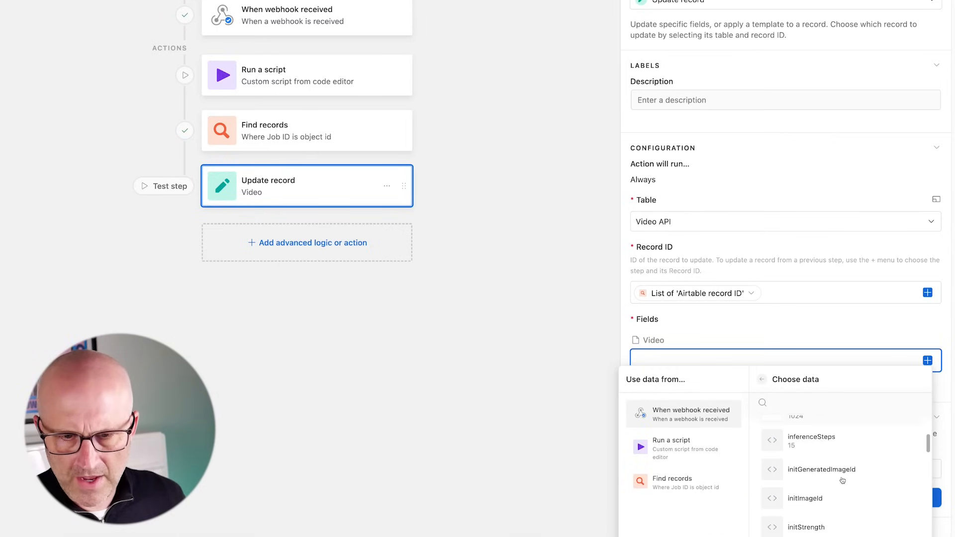
pyautogui.scroll(-5, 842, 480)
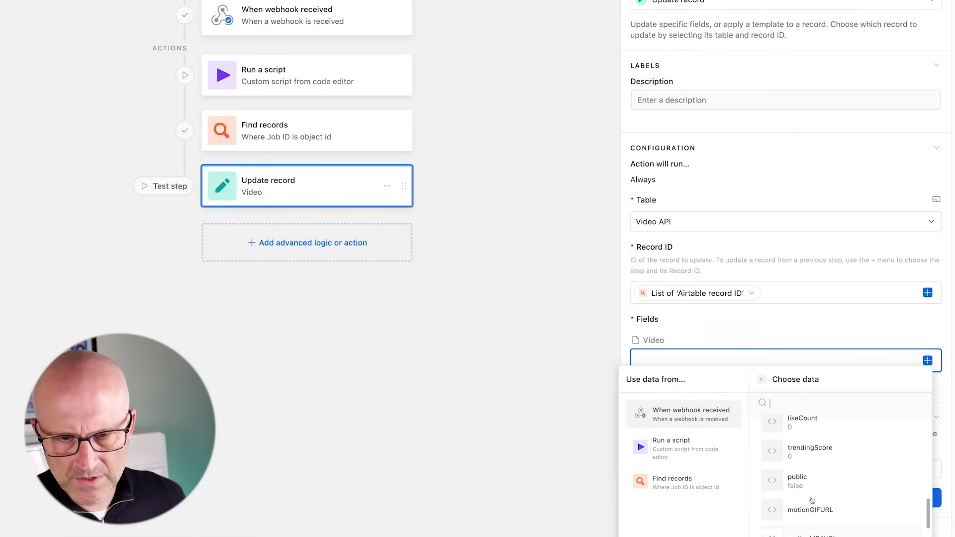
pyautogui.click(813, 500)
pyautogui.scroll(-2, 830, 468)
pyautogui.scroll(-2, 830, 469)
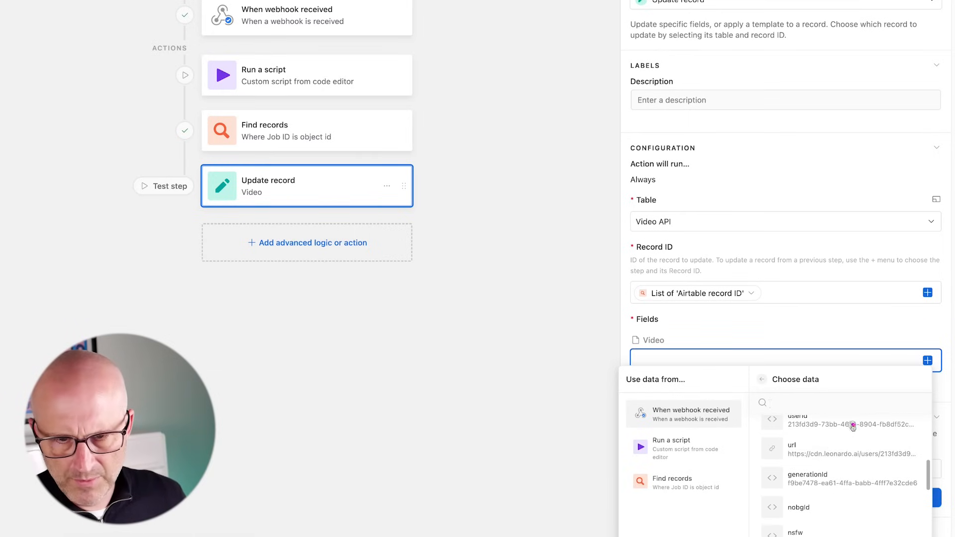
pyautogui.click(800, 454)
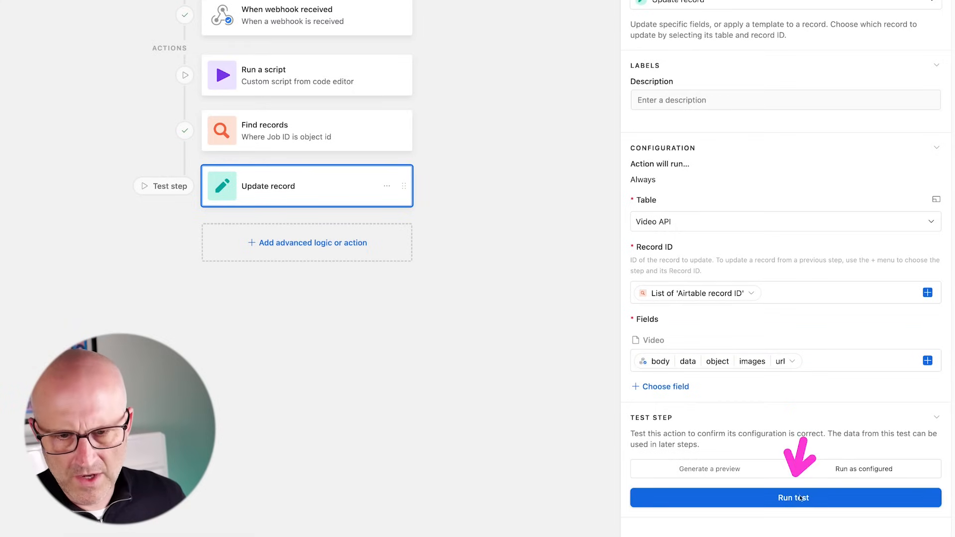
pyautogui.click(795, 498)
pyautogui.click(447, 106)
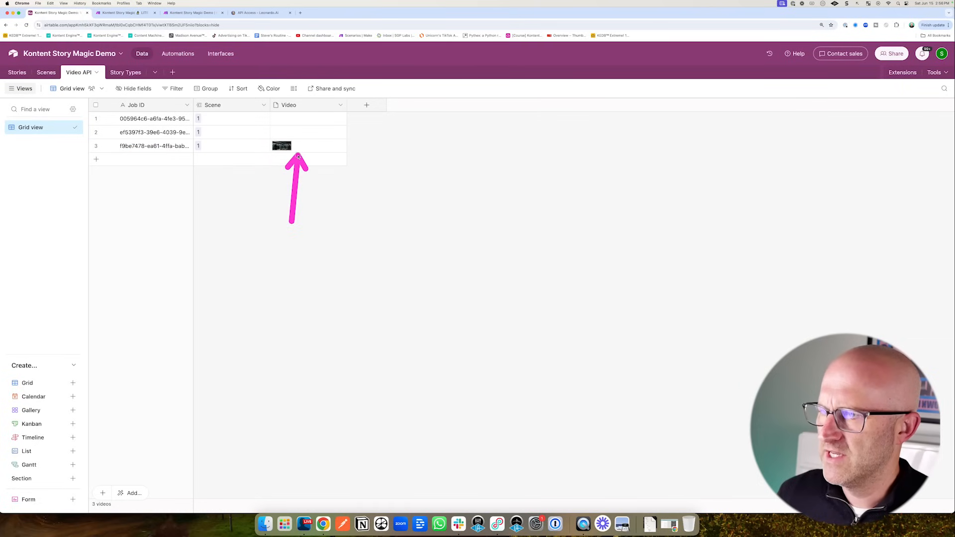
# - View the comic image attached to row 3 full size, then close it
pyautogui.click(282, 147)
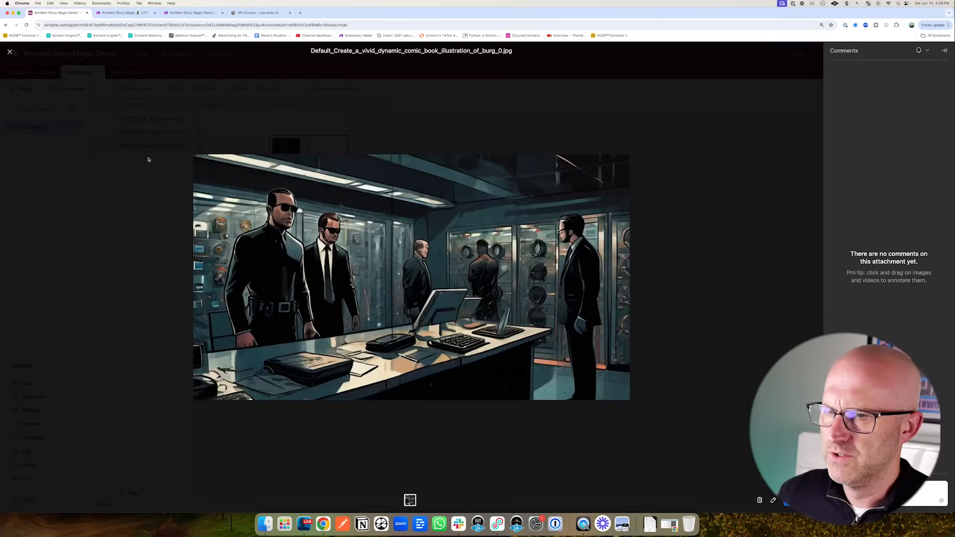
pyautogui.click(148, 160)
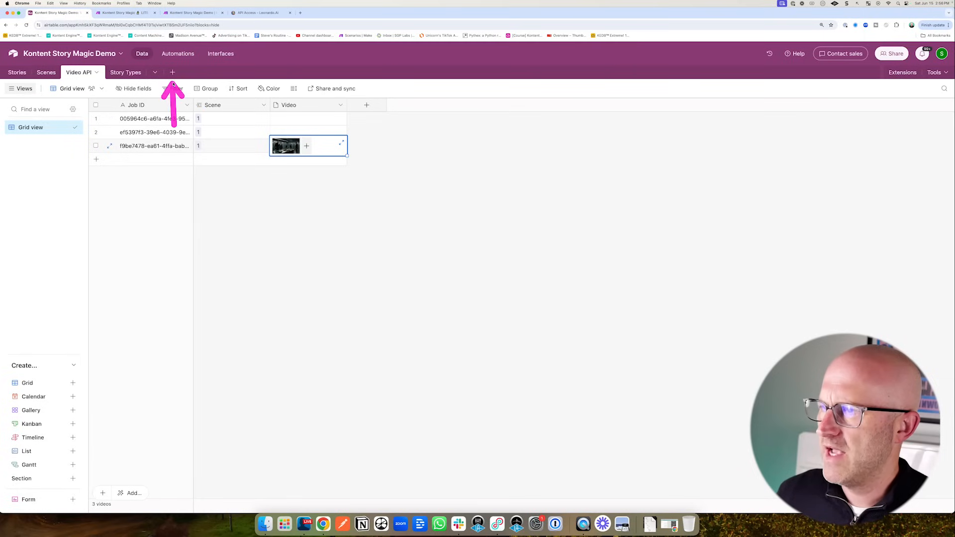
pyautogui.click(177, 54)
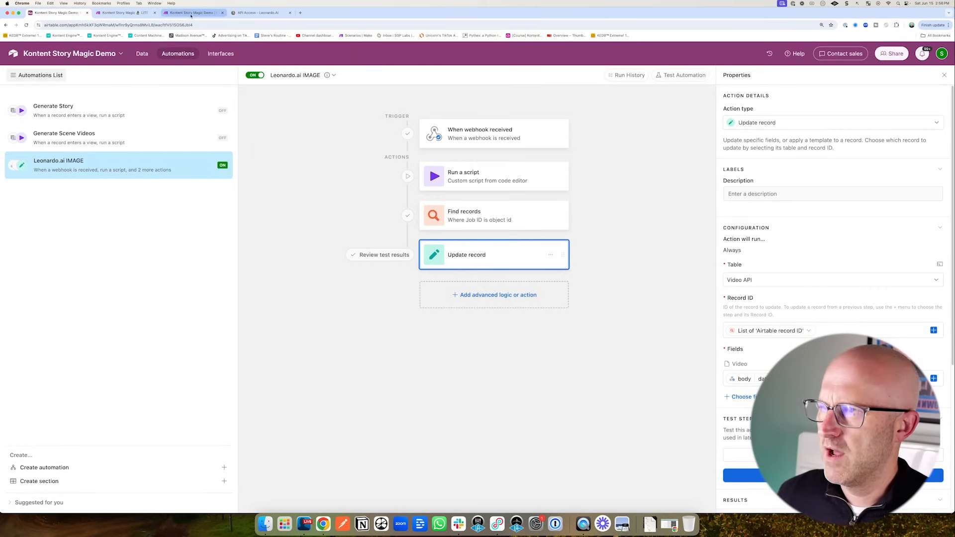
# - Run the Make scenario once, then select the Generate Scene Videos automation in Airtable
pyautogui.click(192, 12)
pyautogui.click(52, 475)
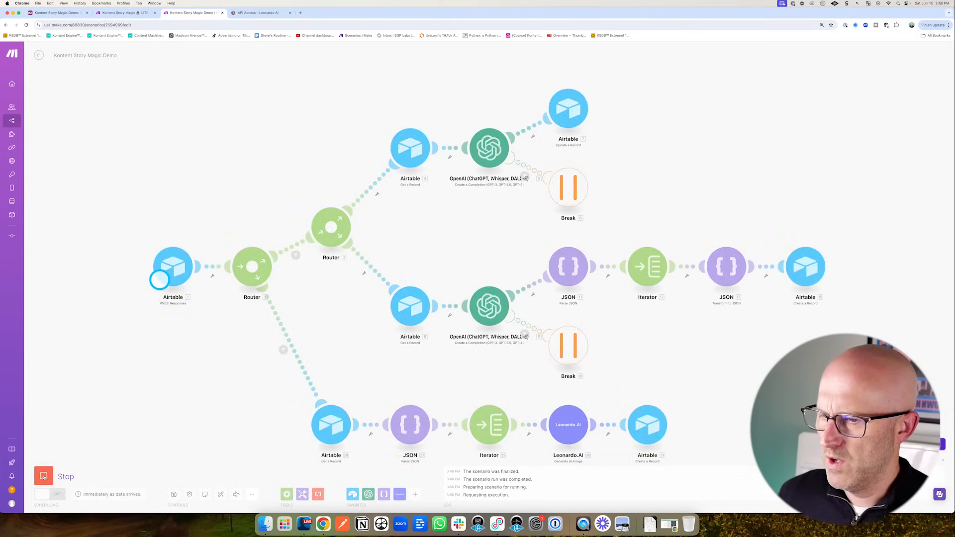
pyautogui.click(60, 12)
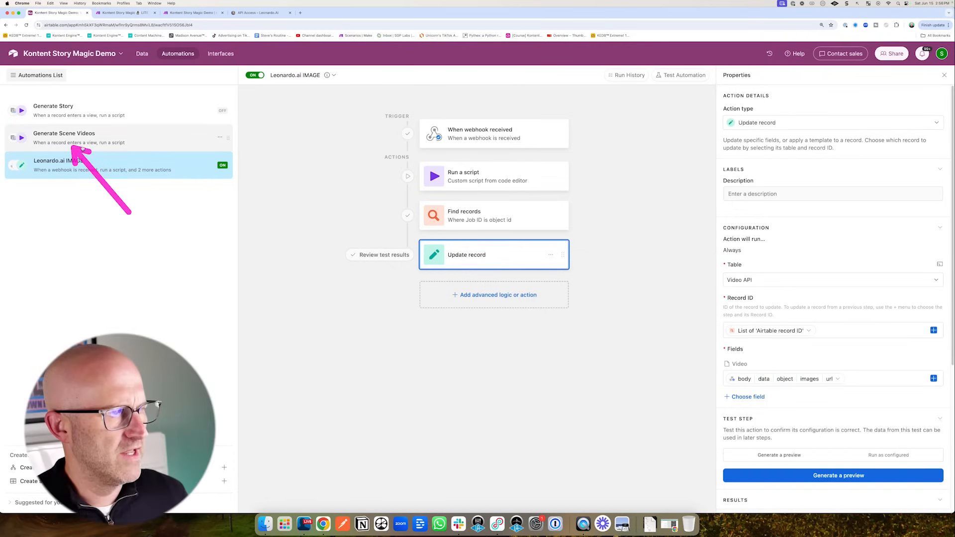
pyautogui.click(58, 142)
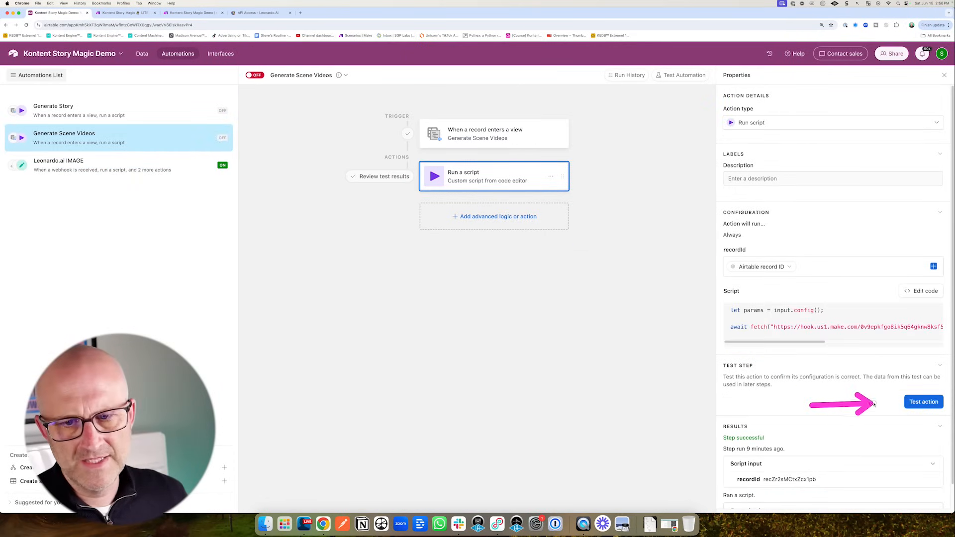
# - Test the script step and watch the Make scenario run its Leonardo.Ai image branch
pyautogui.click(924, 402)
pyautogui.click(201, 12)
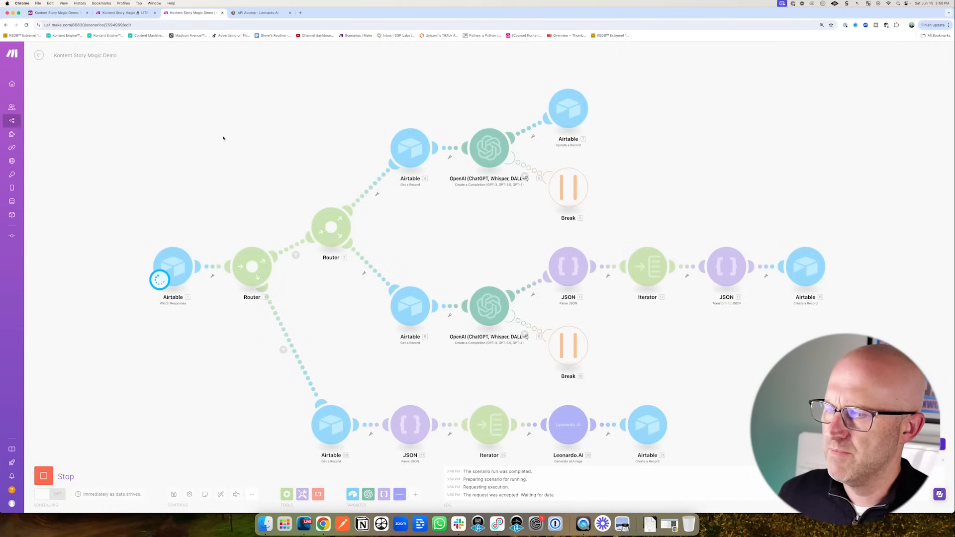
pyautogui.moveTo(125, 215)
pyautogui.mouseDown()
pyautogui.moveTo(215, 234)
pyautogui.moveTo(251, 348)
pyautogui.mouseUp()
pyautogui.moveTo(221, 375); pyautogui.dragTo(279, 353)
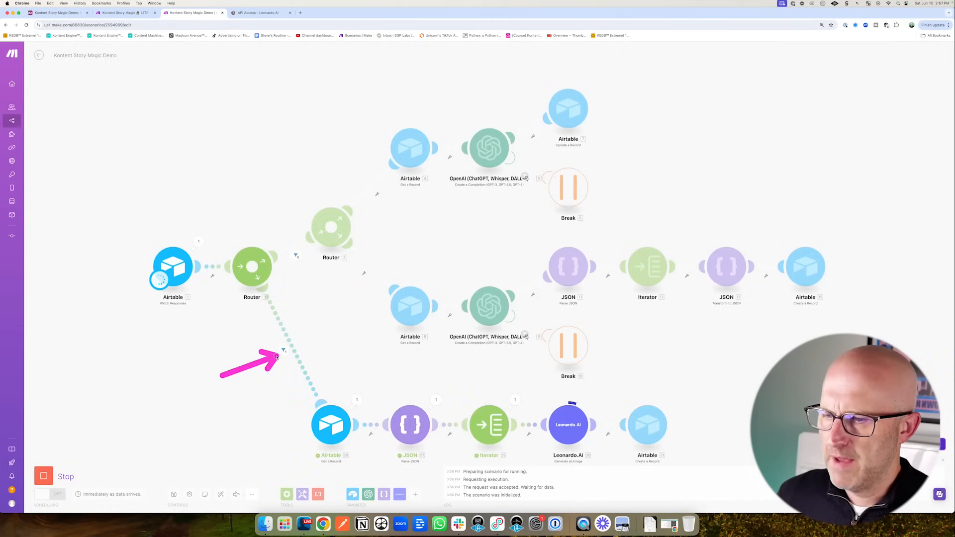
pyautogui.moveTo(391, 351)
pyautogui.mouseDown()
pyautogui.moveTo(405, 395)
pyautogui.moveTo(458, 395)
pyautogui.mouseUp()
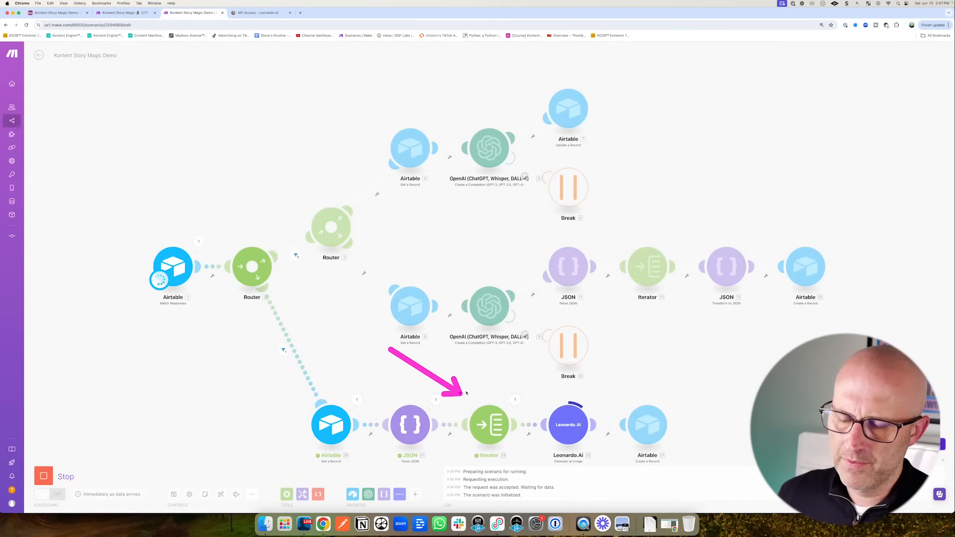
pyautogui.moveTo(534, 379); pyautogui.dragTo(556, 396)
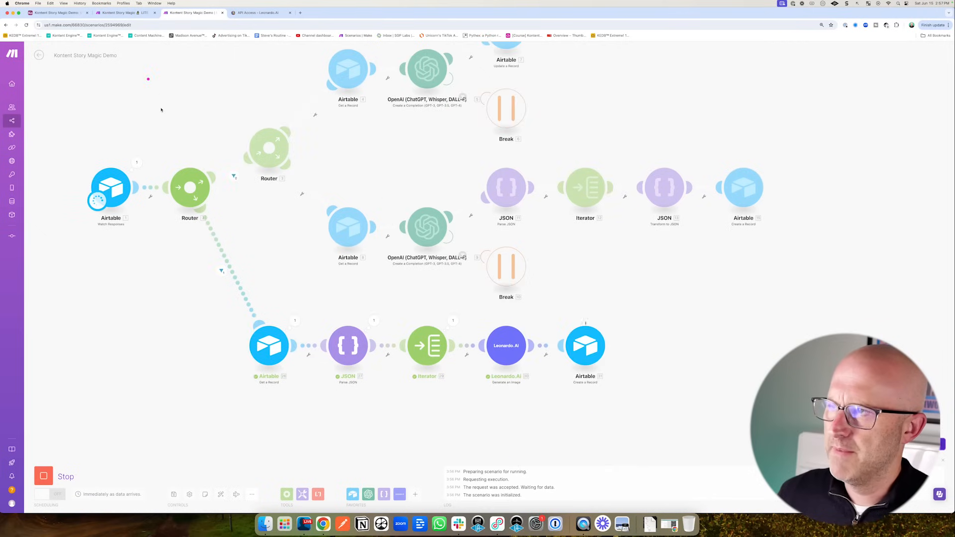
pyautogui.moveTo(155, 109); pyautogui.dragTo(81, 42)
# - In Airtable's Video API table, select the old video records and bring up their actions
pyautogui.click(68, 14)
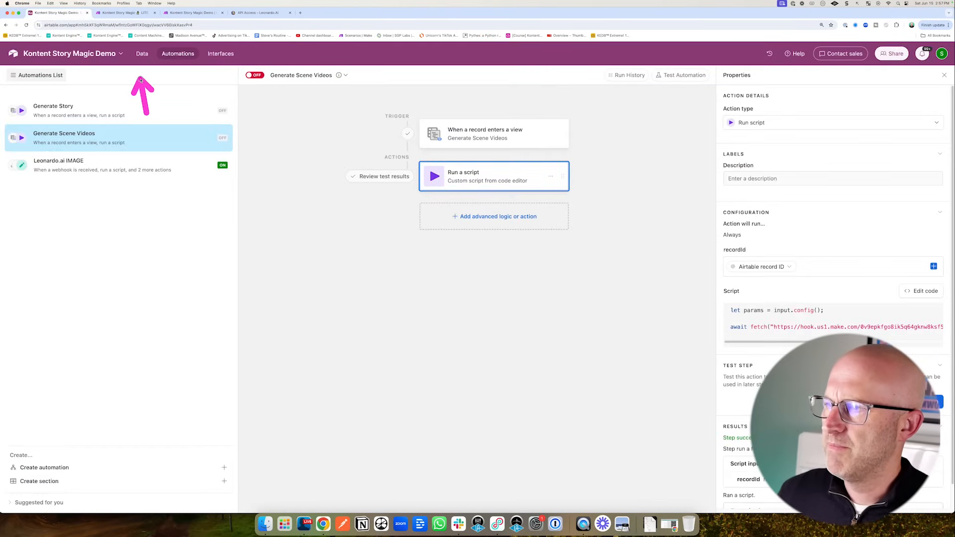
pyautogui.click(142, 55)
pyautogui.moveTo(416, 134)
pyautogui.mouseDown()
pyautogui.moveTo(349, 125)
pyautogui.moveTo(351, 160)
pyautogui.moveTo(324, 175)
pyautogui.moveTo(337, 118)
pyautogui.moveTo(313, 140)
pyautogui.moveTo(154, 141)
pyautogui.mouseUp()
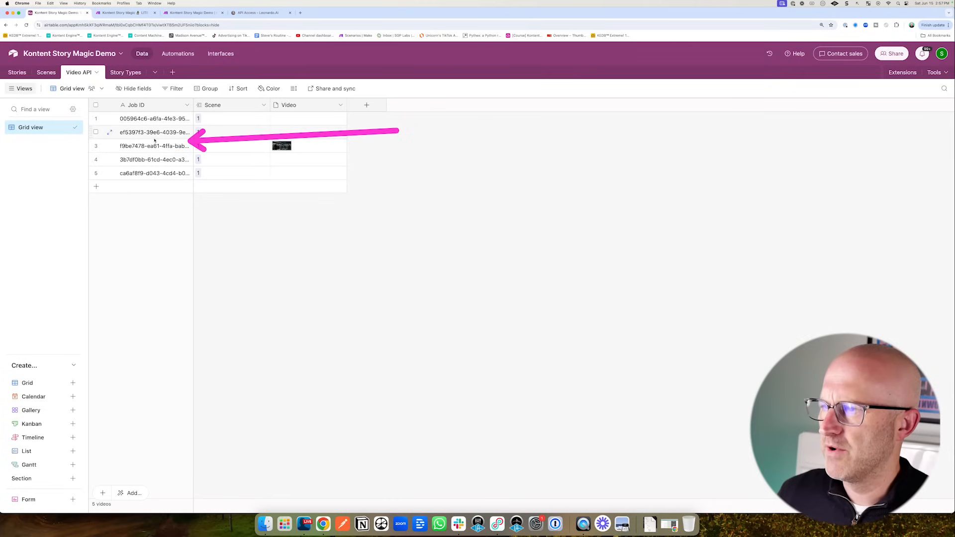
pyautogui.click(96, 118)
pyautogui.rightClick(227, 124)
# - Delete all the selected old video records from the Video API table
pyautogui.click(271, 153)
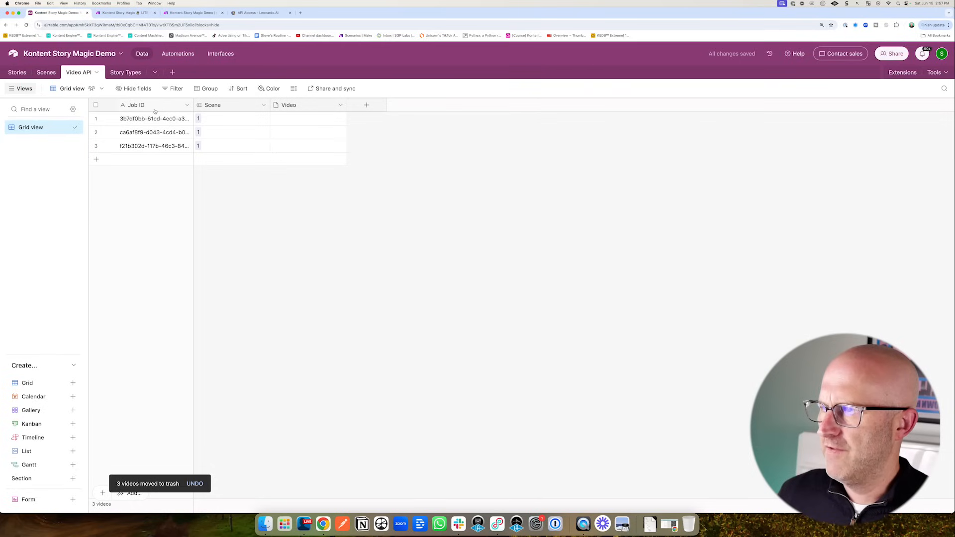
pyautogui.moveTo(161, 102); pyautogui.dragTo(172, 75)
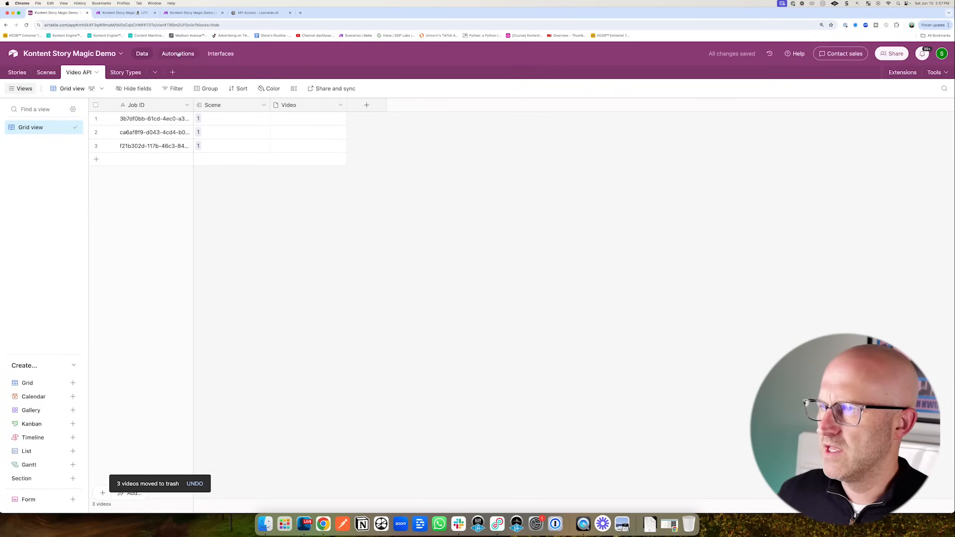
pyautogui.click(178, 53)
# - Check the Leonardo.ai IMAGE automation's run history while the records fill with thumbnails
pyautogui.moveTo(80, 237)
pyautogui.mouseDown()
pyautogui.moveTo(57, 185)
pyautogui.moveTo(70, 175)
pyautogui.mouseUp()
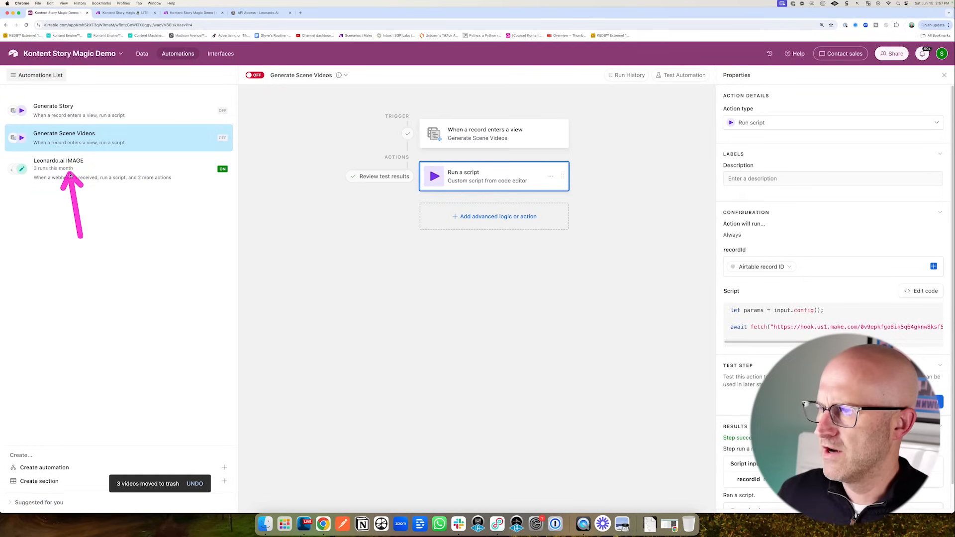
pyautogui.click(71, 172)
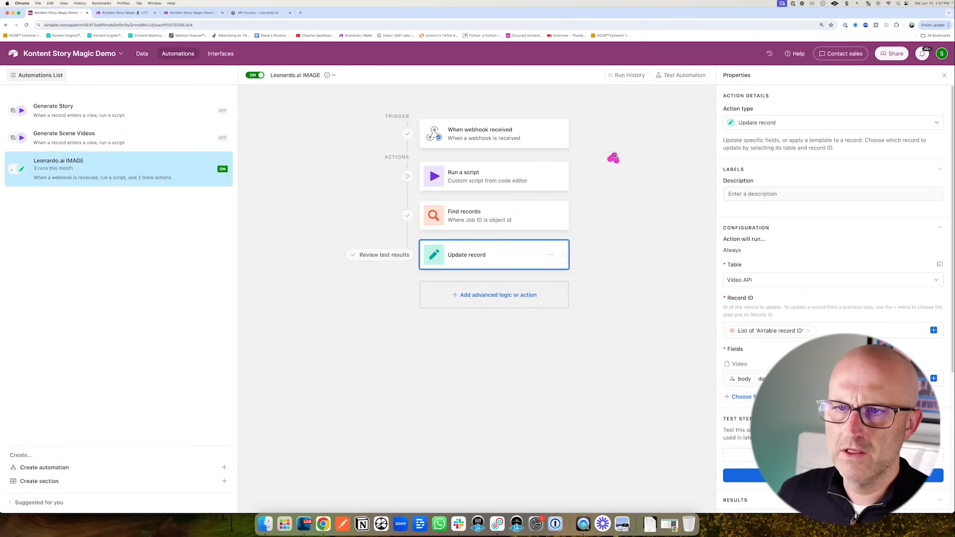
pyautogui.click(625, 75)
pyautogui.moveTo(639, 160); pyautogui.dragTo(718, 112)
pyautogui.moveTo(558, 90)
pyautogui.mouseDown()
pyautogui.moveTo(559, 160)
pyautogui.moveTo(559, 99)
pyautogui.mouseUp()
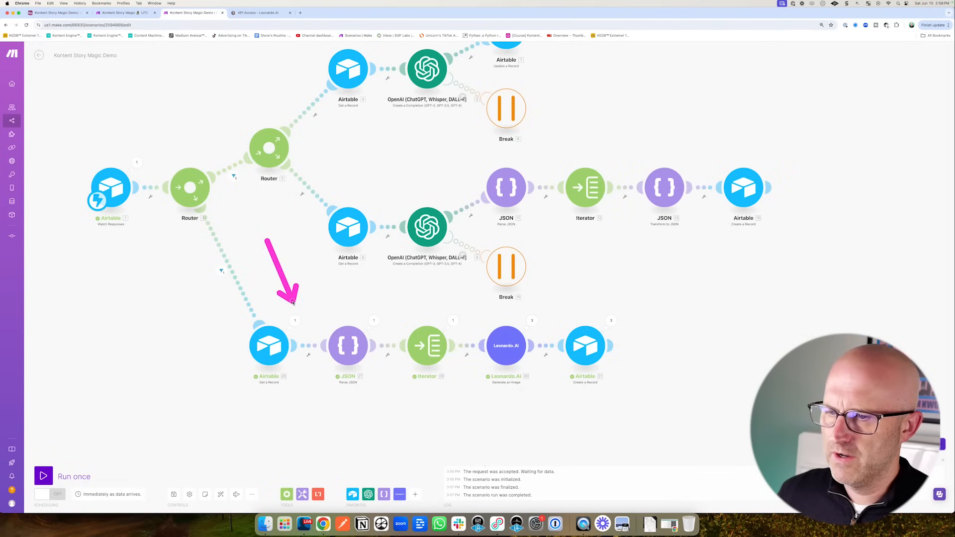
pyautogui.moveTo(292, 303)
pyautogui.mouseDown()
pyautogui.moveTo(337, 330)
pyautogui.moveTo(440, 309)
pyautogui.moveTo(562, 317)
pyautogui.mouseUp()
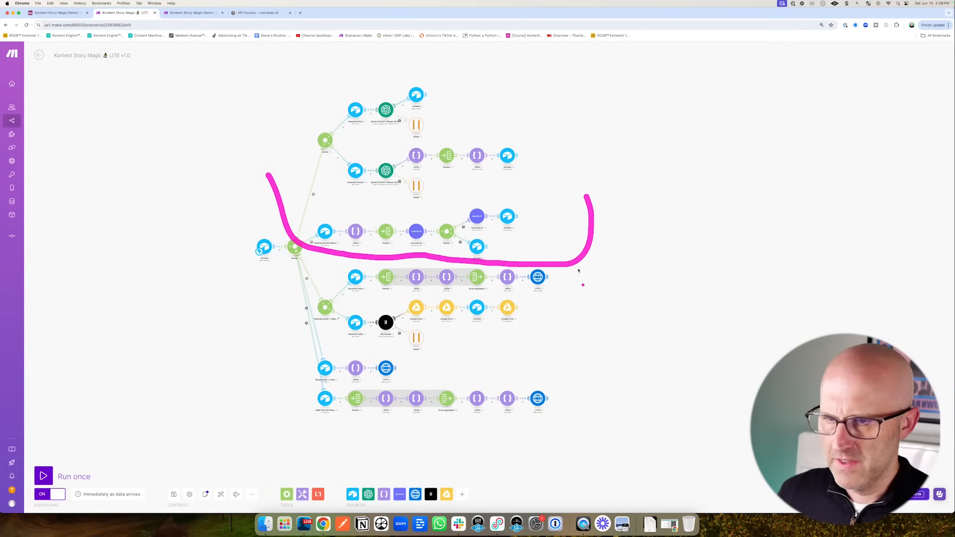
# - Look over the LITE v1.0 scenario's router branches, then return to Airtable's Scenes table
pyautogui.moveTo(599, 277); pyautogui.dragTo(596, 427)
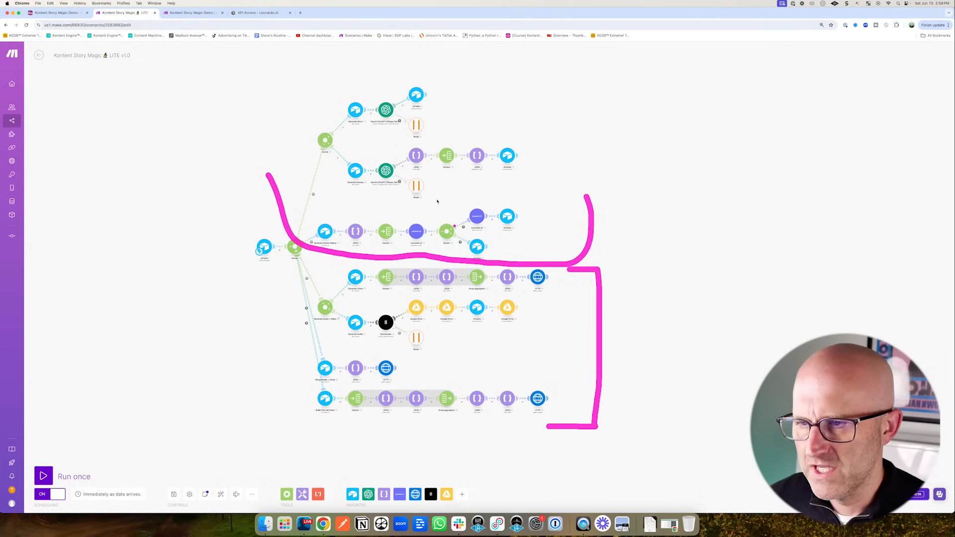
pyautogui.press('Escape')
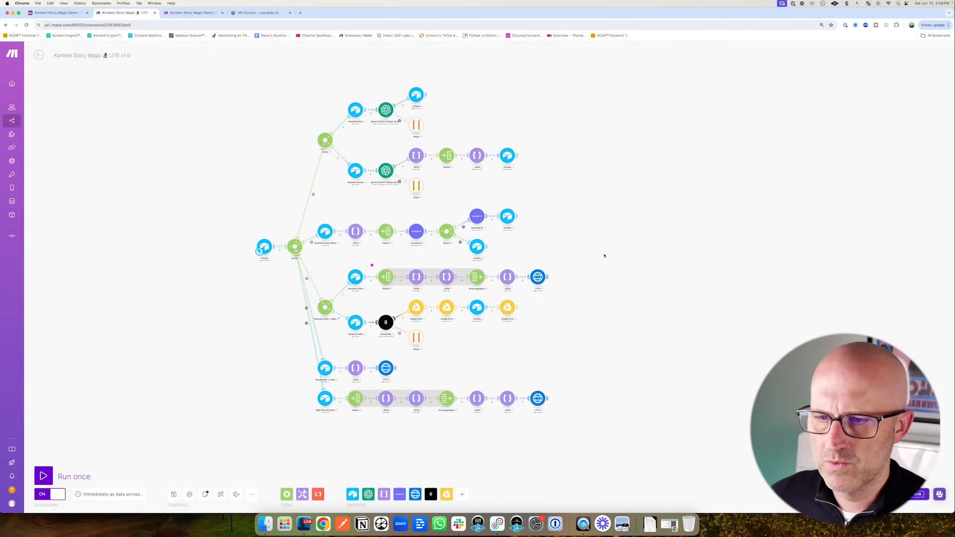
pyautogui.moveTo(605, 255)
pyautogui.mouseDown()
pyautogui.moveTo(572, 294)
pyautogui.moveTo(552, 380)
pyautogui.mouseUp()
pyautogui.press('Escape')
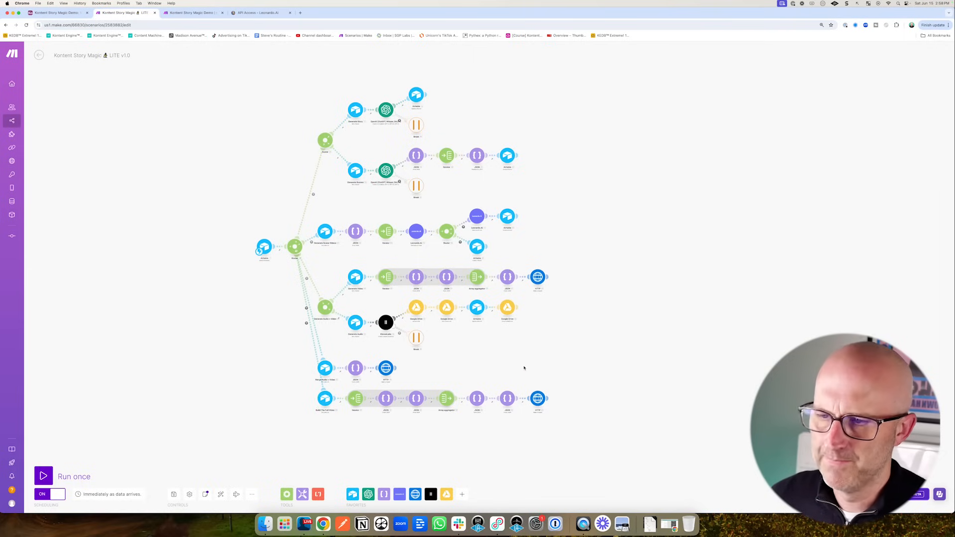
pyautogui.click(56, 12)
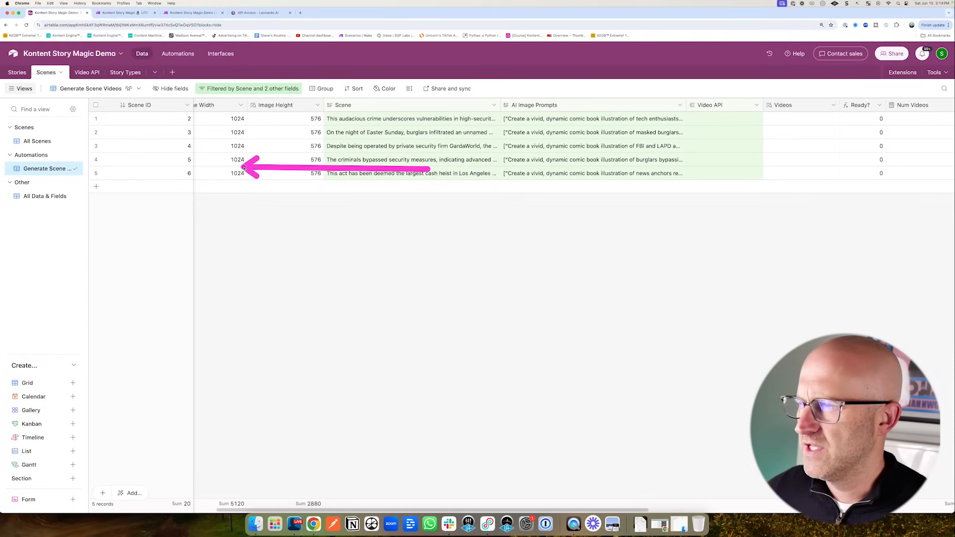
# - Check the new video thumbnails in the Video API table
pyautogui.moveTo(119, 220)
pyautogui.mouseDown()
pyautogui.moveTo(59, 176)
pyautogui.moveTo(69, 177)
pyautogui.mouseUp()
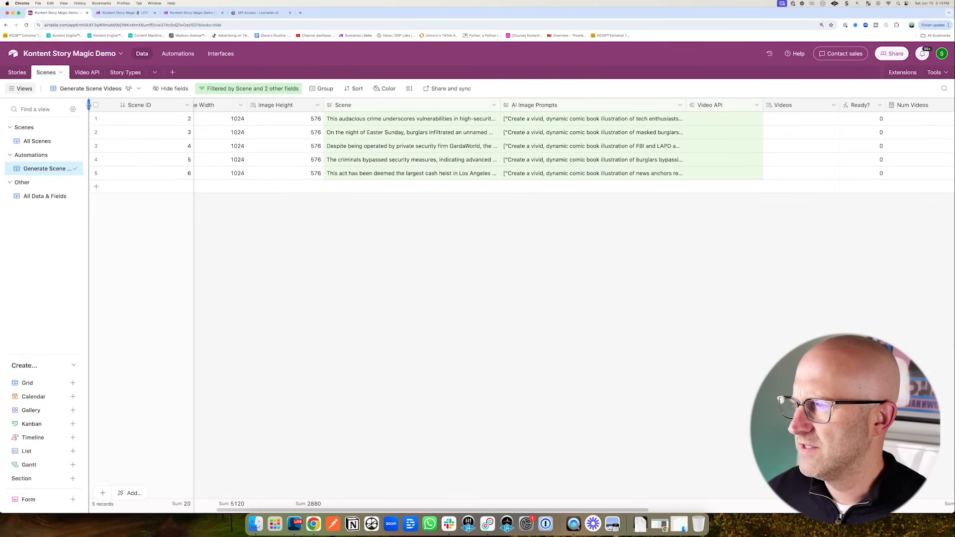
pyautogui.moveTo(89, 105); pyautogui.dragTo(116, 115)
pyautogui.moveTo(106, 151); pyautogui.dragTo(95, 97)
pyautogui.click(87, 73)
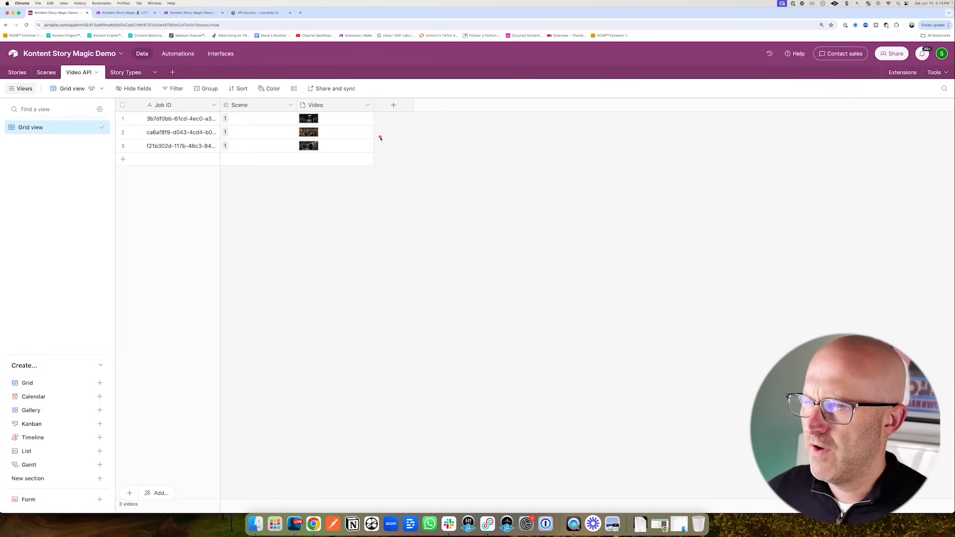
pyautogui.moveTo(425, 145)
pyautogui.mouseDown()
pyautogui.moveTo(353, 120)
pyautogui.moveTo(352, 145)
pyautogui.mouseUp()
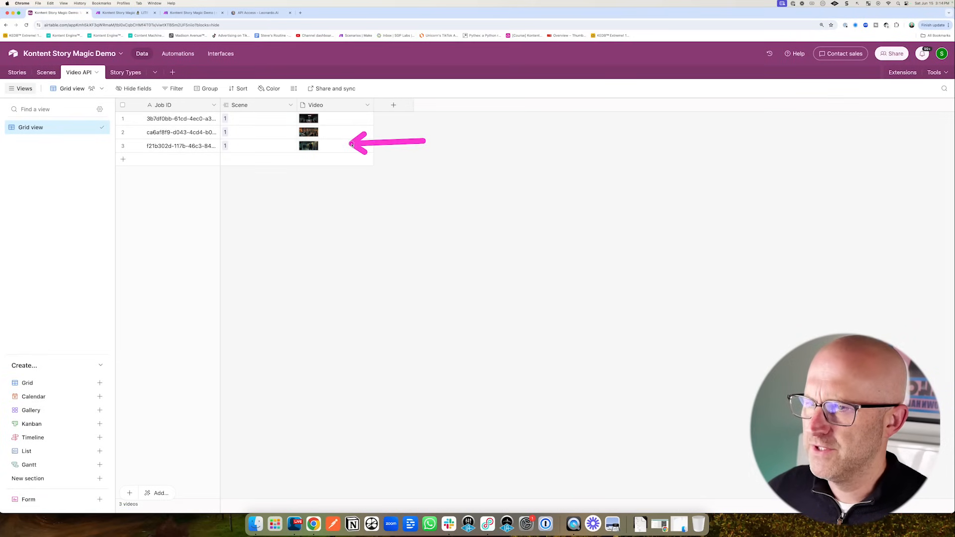
# - Confirm in the Scenes table's All Scenes view that scene 1 has three thumbnails and is ready
pyautogui.click(47, 74)
pyautogui.moveTo(81, 186); pyautogui.dragTo(55, 145)
pyautogui.click(43, 141)
pyautogui.moveTo(386, 201); pyautogui.dragTo(475, 152)
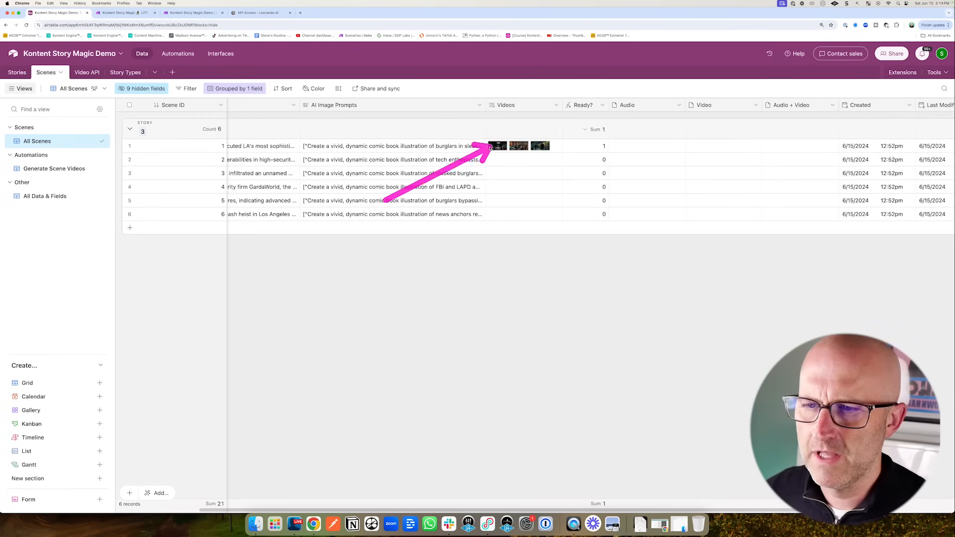
pyautogui.moveTo(552, 182); pyautogui.dragTo(591, 150)
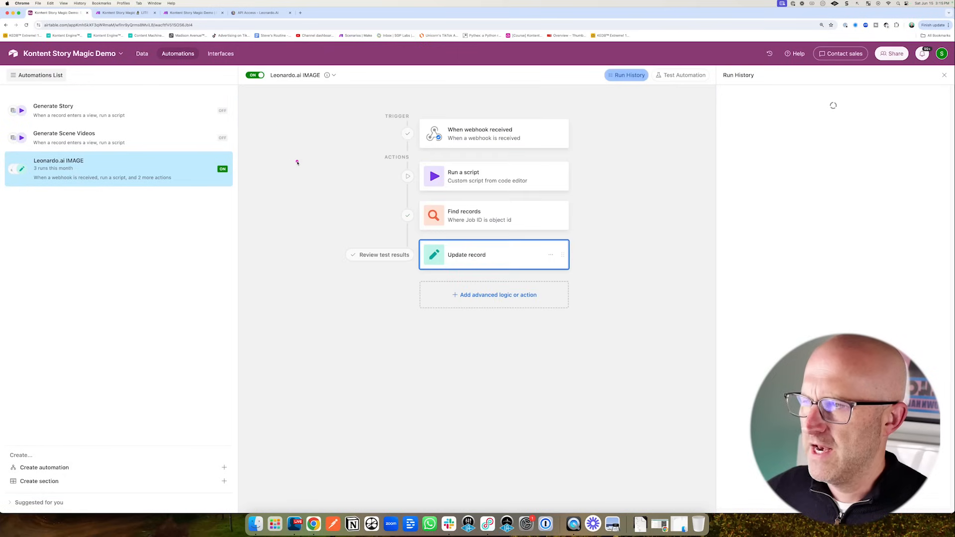
pyautogui.moveTo(298, 159); pyautogui.dragTo(218, 138)
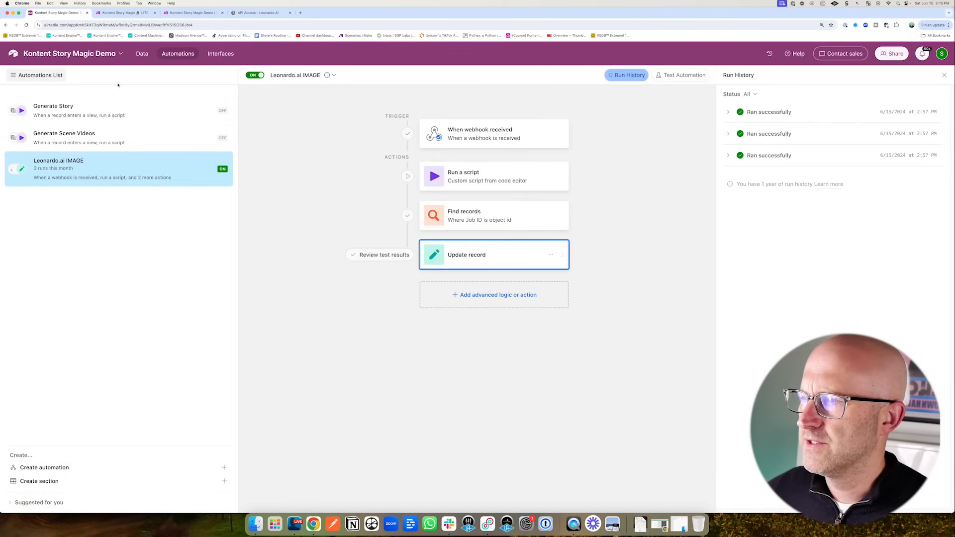
pyautogui.click(143, 54)
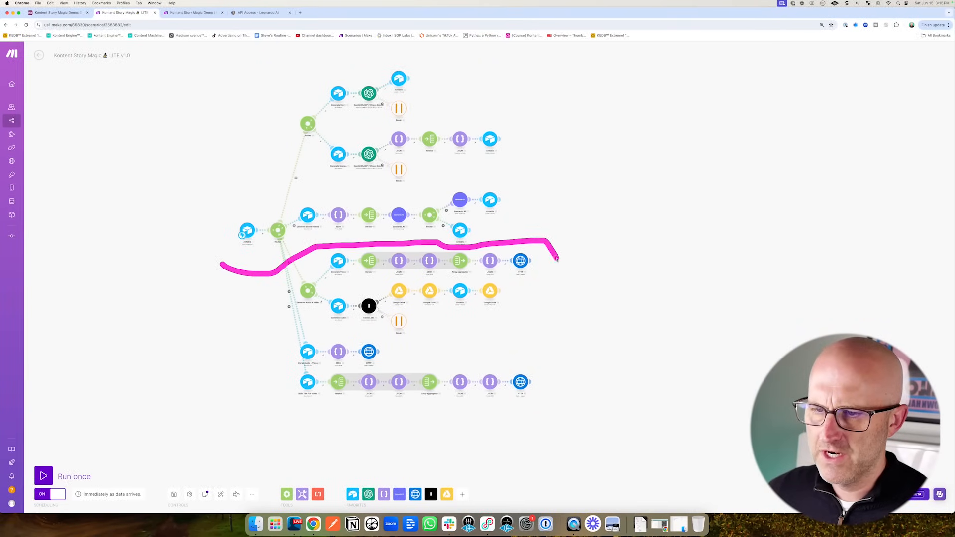
# - Inspect the Make scenario's lower routes, then return to Airtable's All Scenes view
pyautogui.moveTo(354, 335); pyautogui.dragTo(265, 280)
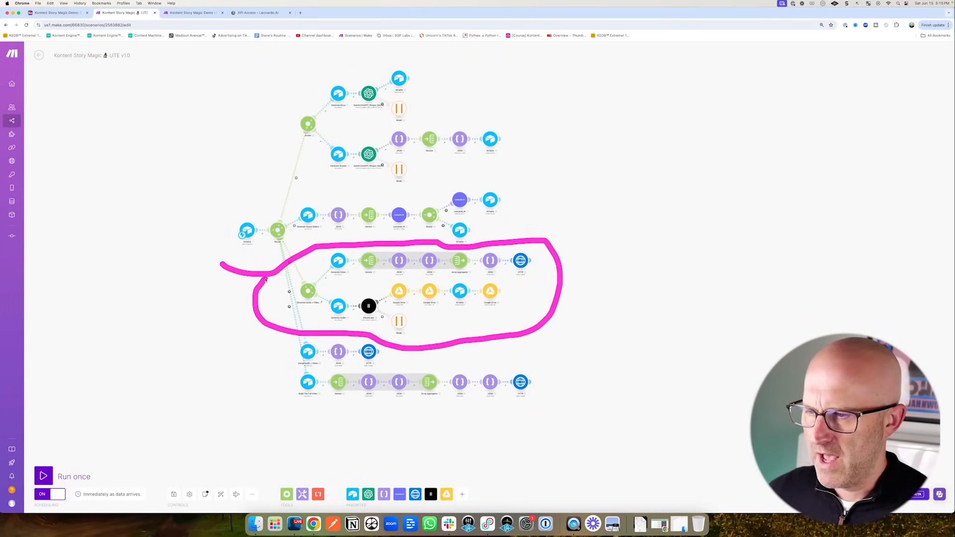
pyautogui.moveTo(580, 209); pyautogui.dragTo(534, 253)
pyautogui.press('Escape')
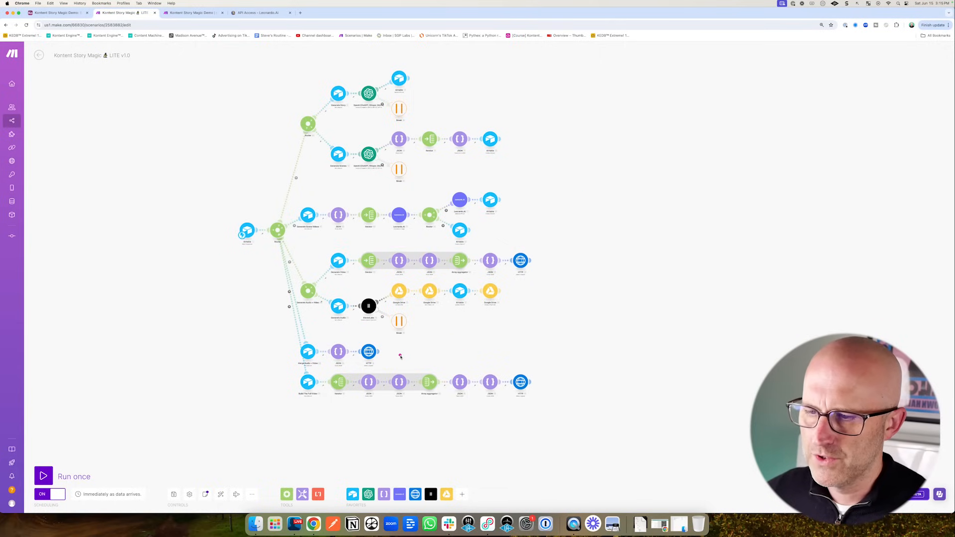
pyautogui.moveTo(389, 340); pyautogui.dragTo(380, 326)
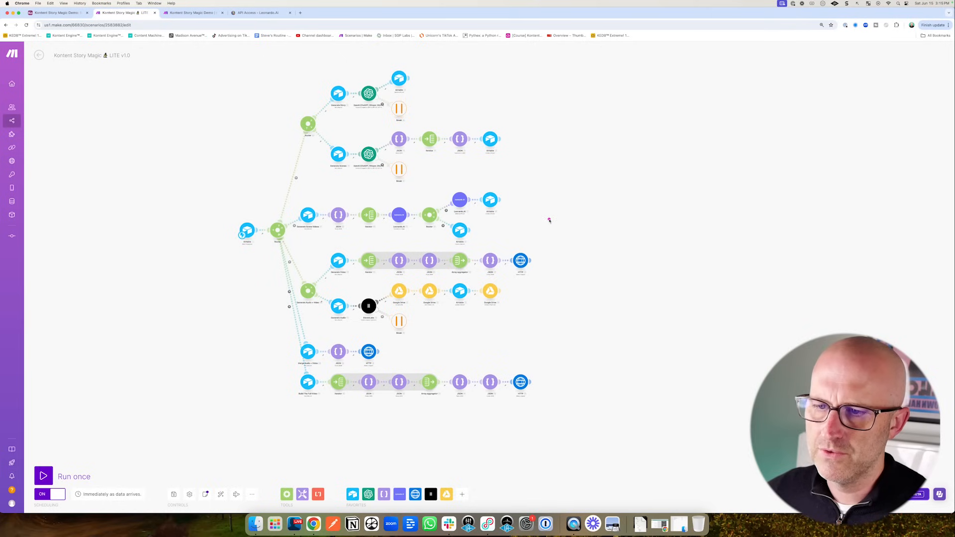
pyautogui.moveTo(552, 210); pyautogui.dragTo(529, 248)
pyautogui.moveTo(85, 103); pyautogui.dragTo(61, 38)
pyautogui.click(57, 12)
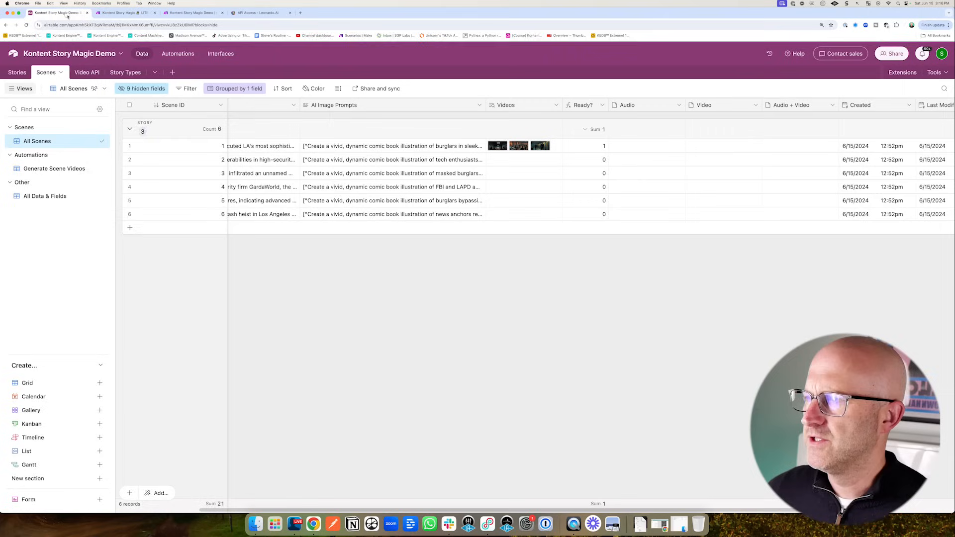
# - Create a new grid view named Build Scene Audio + Video
pyautogui.moveTo(646, 98); pyautogui.dragTo(565, 158)
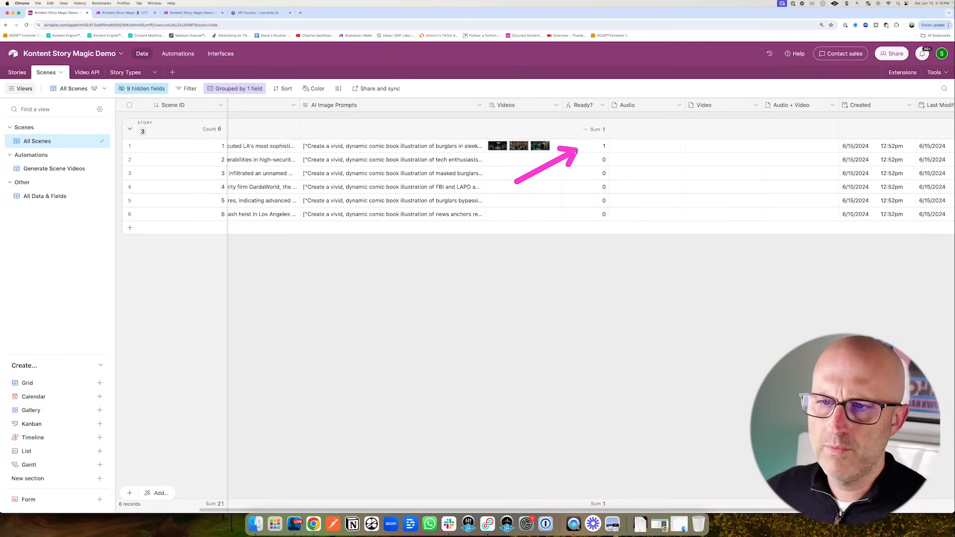
pyautogui.moveTo(122, 238); pyautogui.dragTo(28, 178)
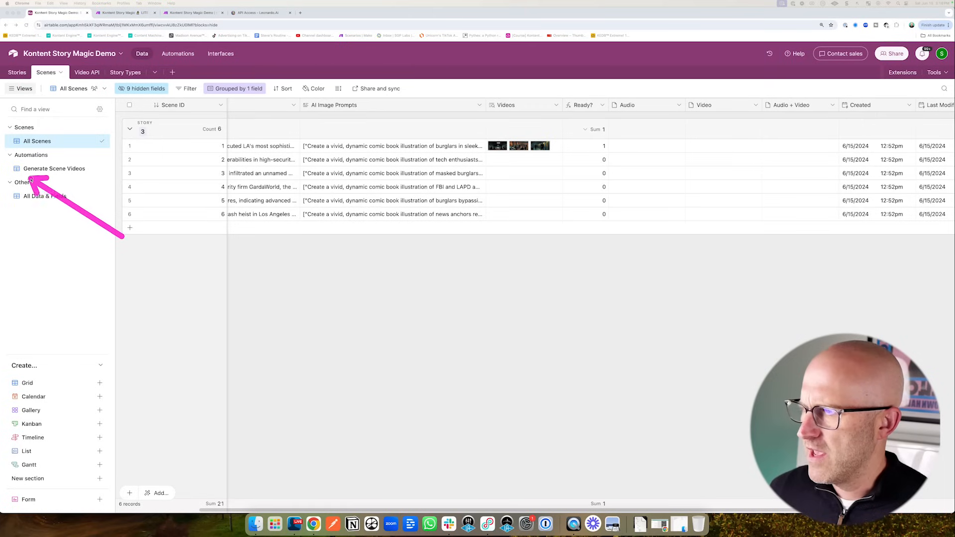
pyautogui.moveTo(60, 305); pyautogui.dragTo(27, 370)
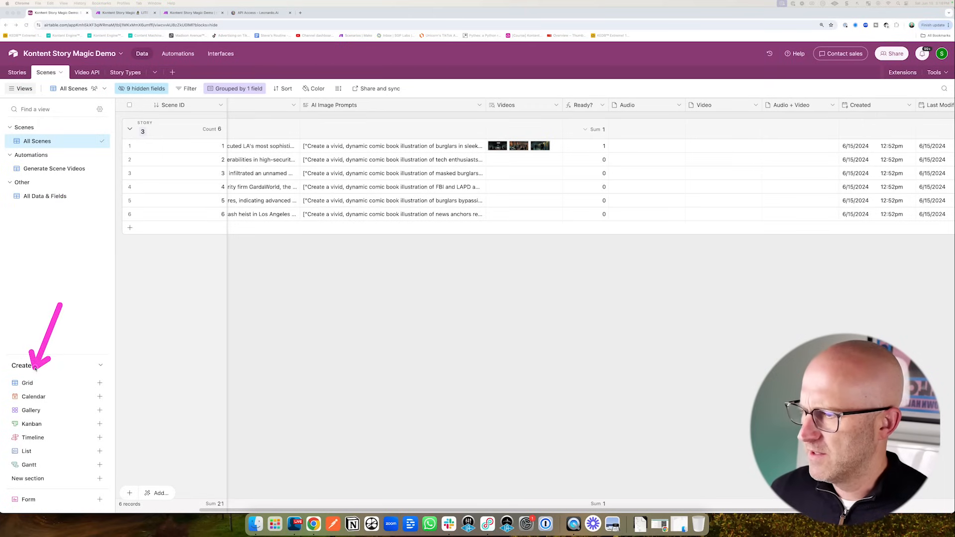
pyautogui.click(92, 383)
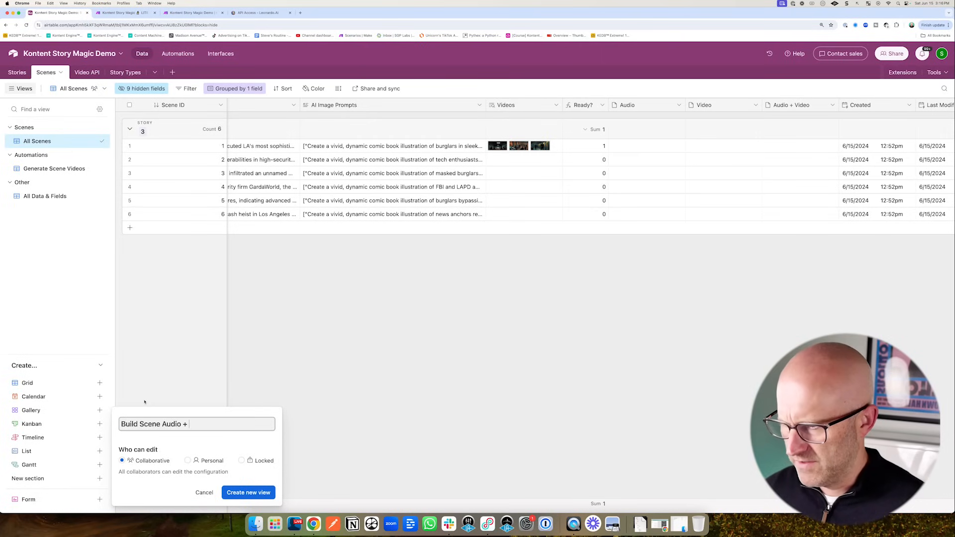
pyautogui.moveTo(311, 439); pyautogui.dragTo(269, 475)
pyautogui.click(249, 493)
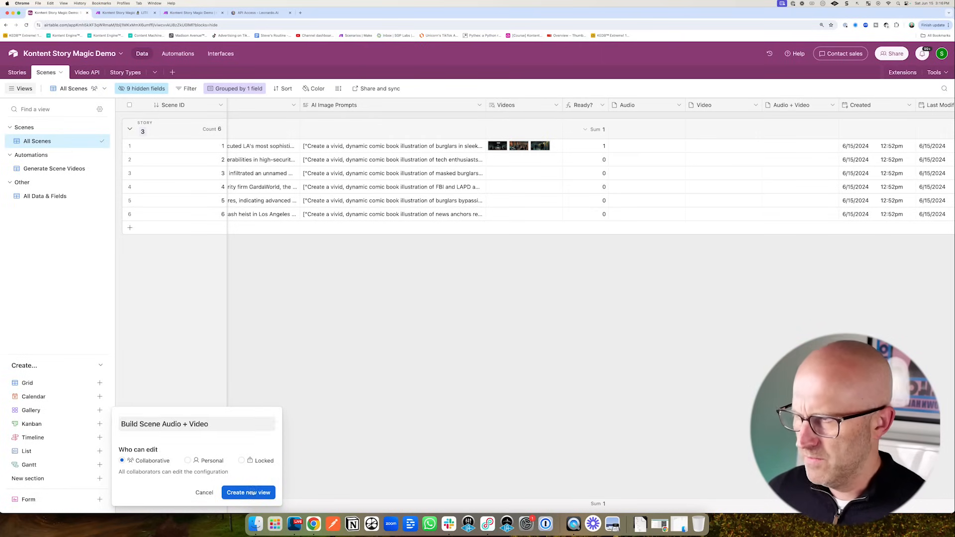
pyautogui.moveTo(107, 196); pyautogui.dragTo(107, 183)
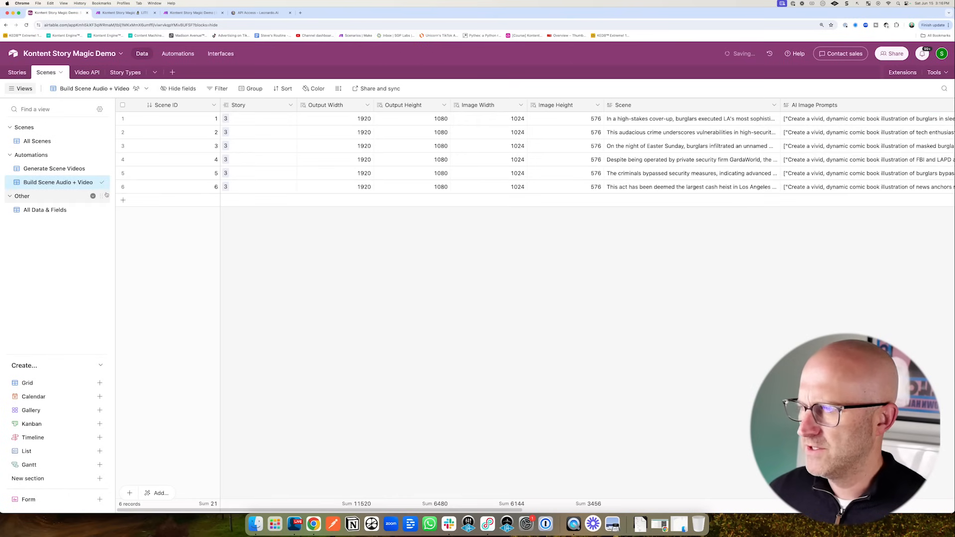
# - Filter the view to records where Ready? is 1 and Audio + Video is empty
pyautogui.click(219, 90)
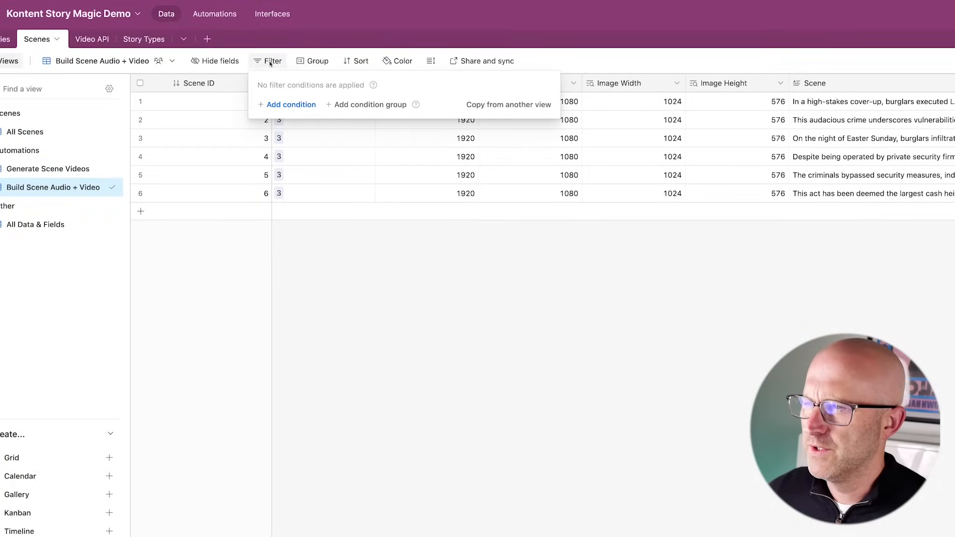
pyautogui.click(295, 106)
pyautogui.click(324, 106)
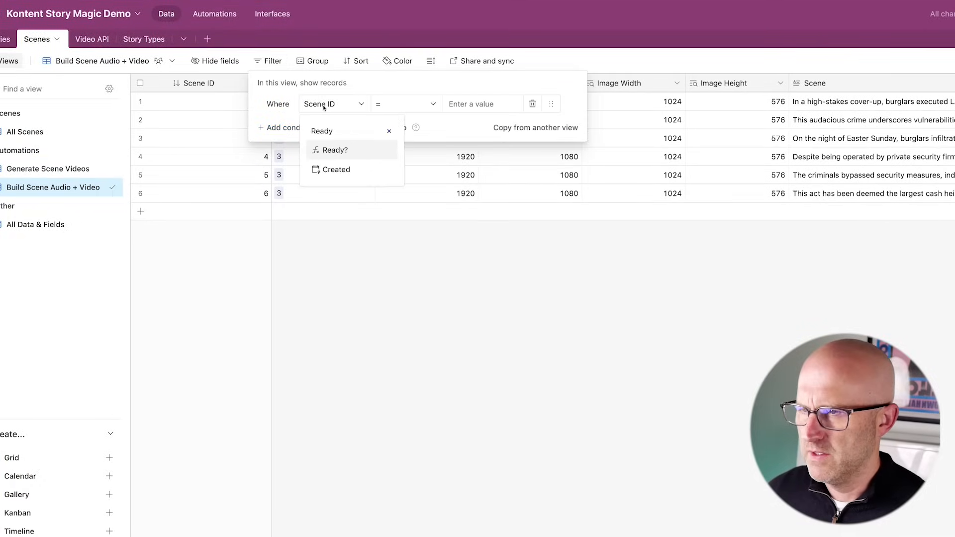
pyautogui.click(331, 151)
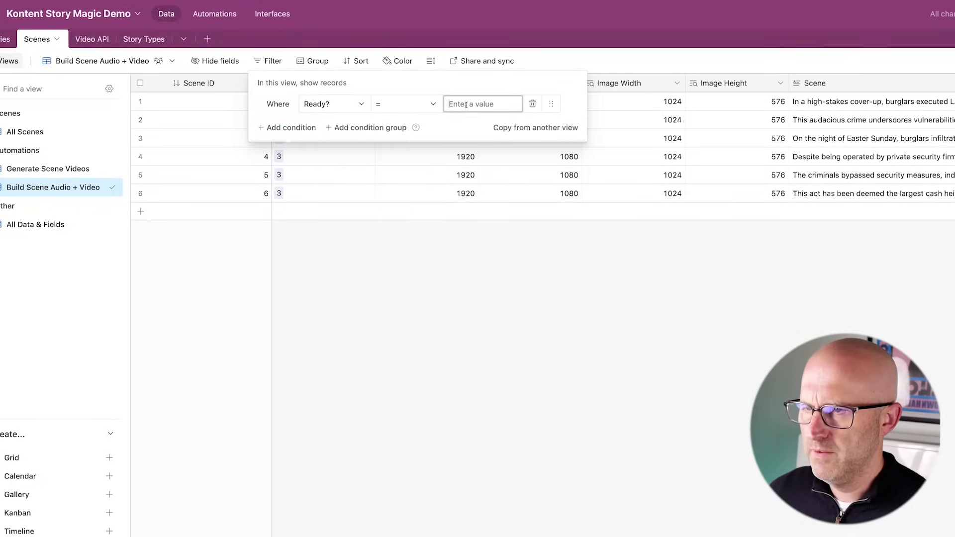
pyautogui.write('1')
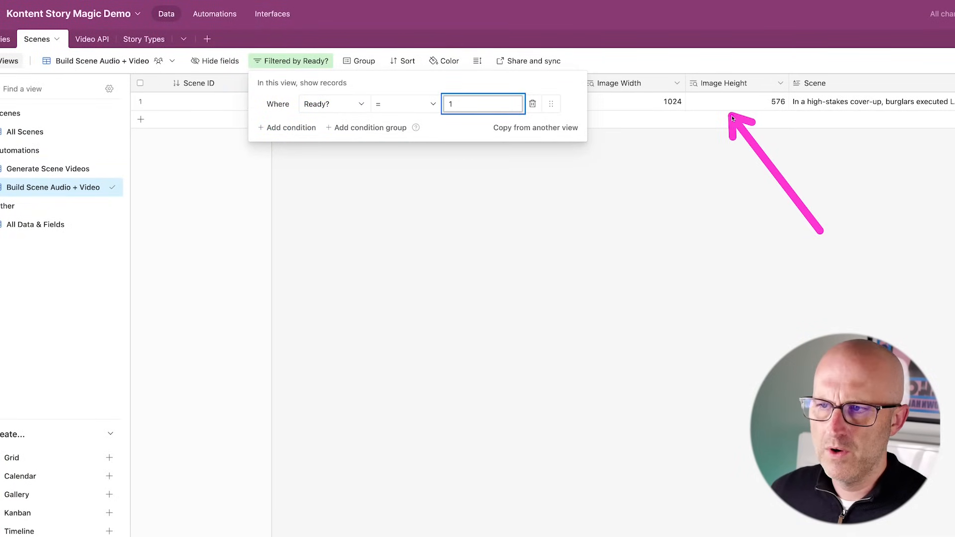
pyautogui.click(289, 127)
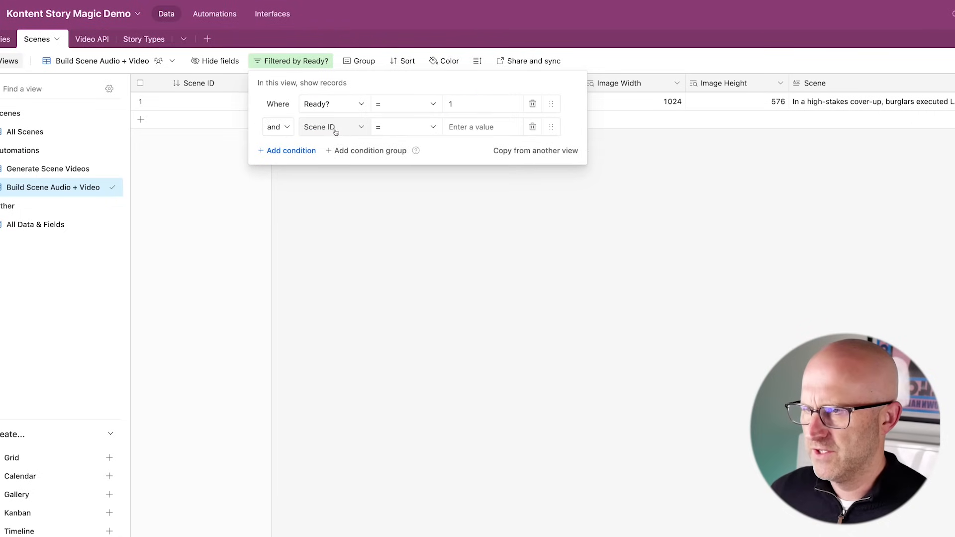
pyautogui.click(326, 127)
pyautogui.scroll(-6, 365, 223)
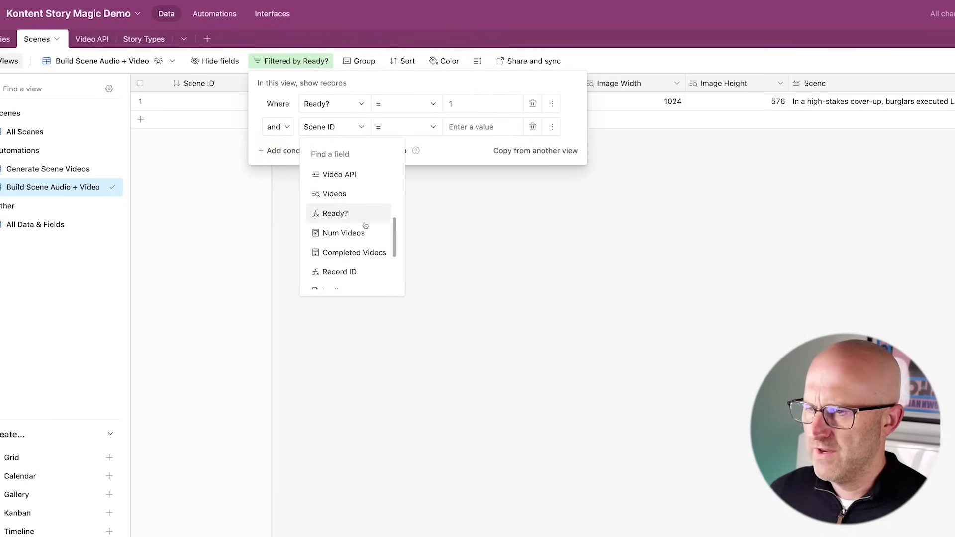
pyautogui.scroll(-3, 365, 225)
pyautogui.click(354, 239)
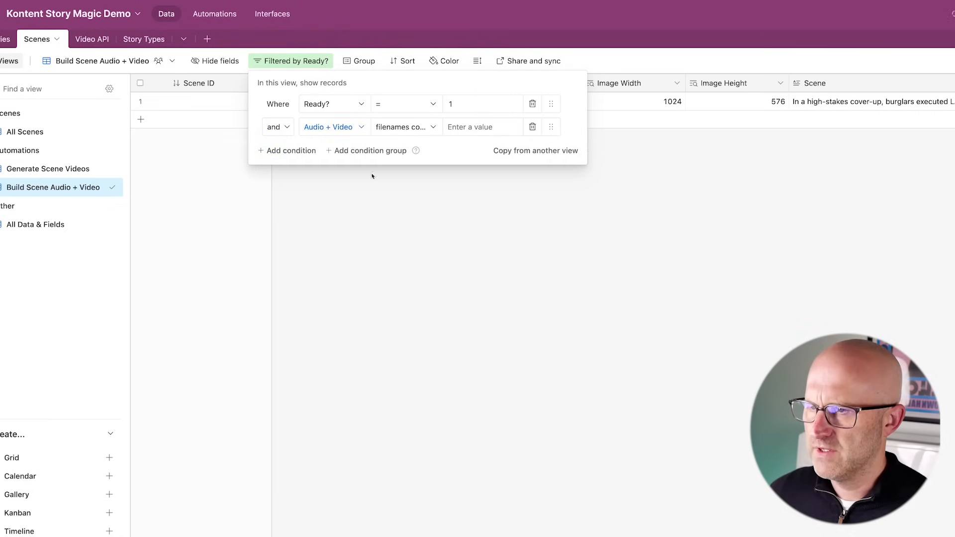
pyautogui.click(405, 128)
pyautogui.click(415, 217)
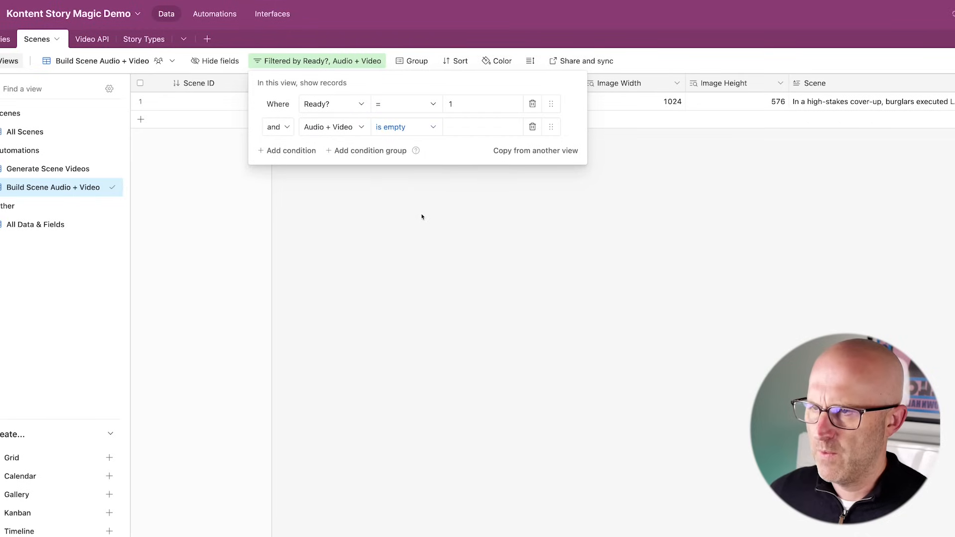
pyautogui.click(422, 196)
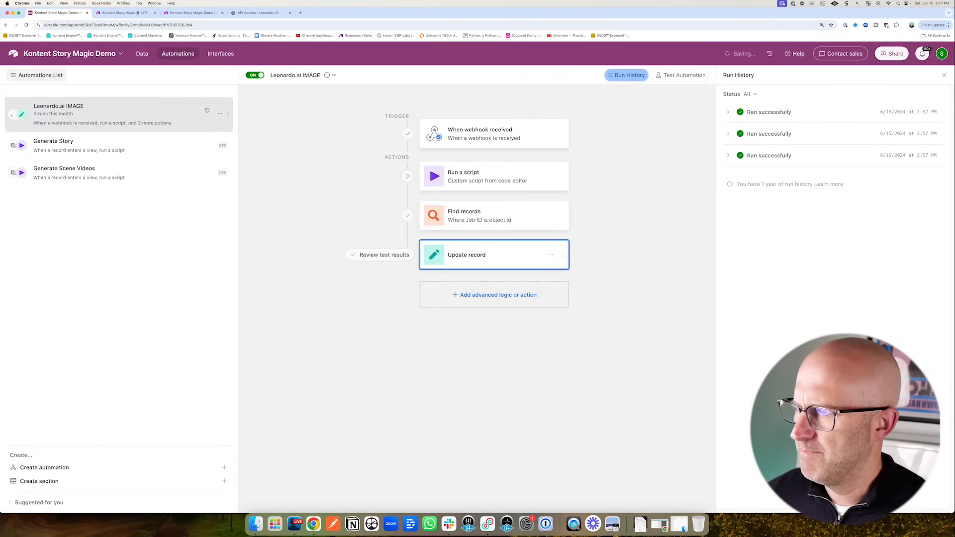
# - Duplicate Generate Scene Videos as Generate Scene Audio + Video, triggered by the Build Scene Audio + Video view
pyautogui.rightClick(83, 173)
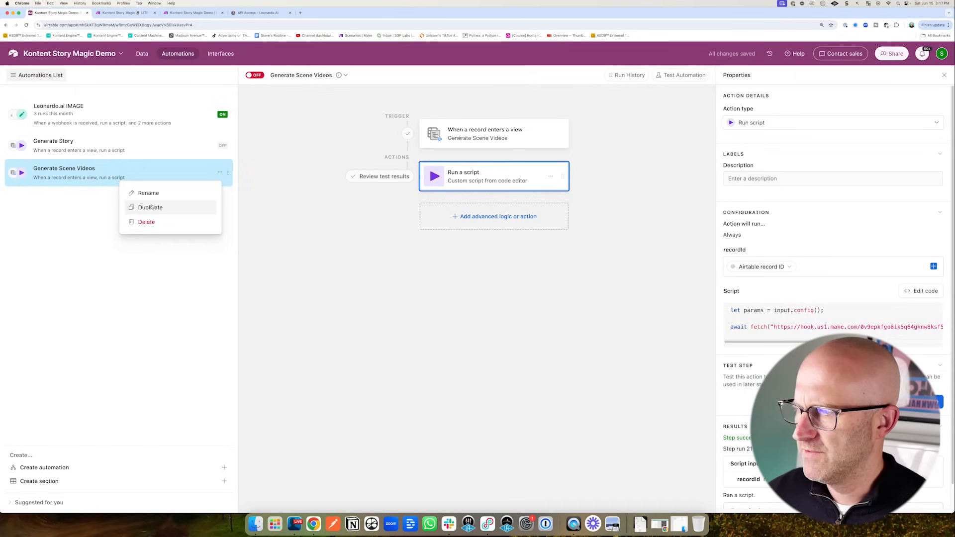
pyautogui.click(151, 208)
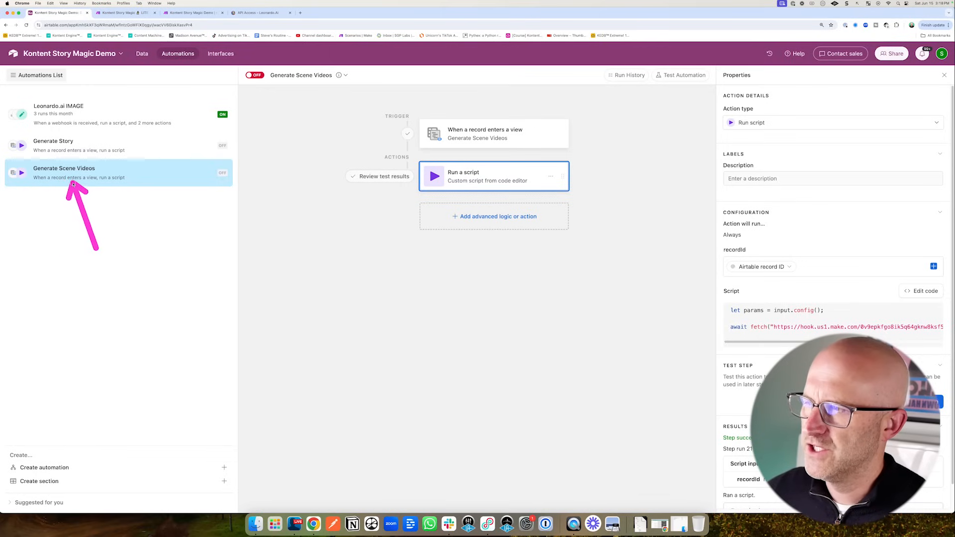
pyautogui.rightClick(114, 178)
pyautogui.click(157, 207)
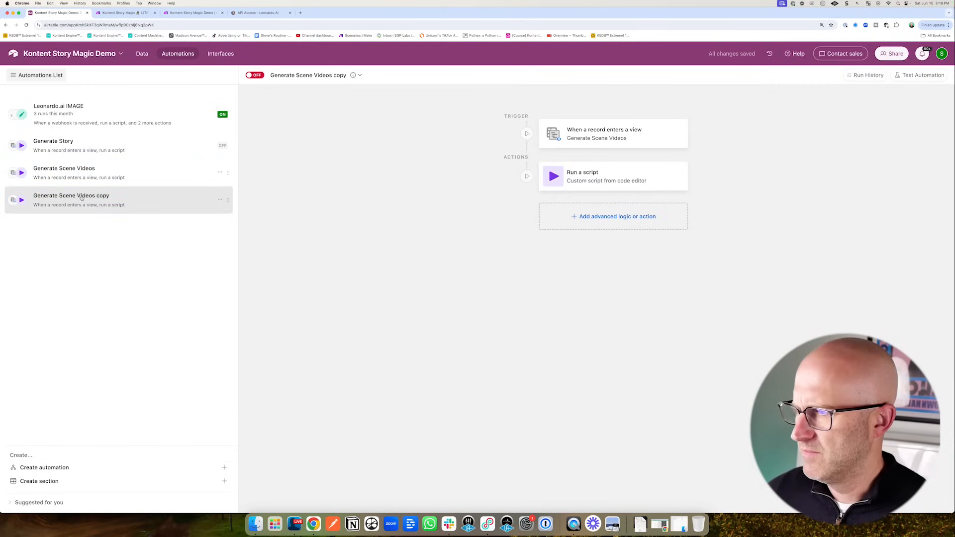
pyautogui.doubleClick(82, 196)
pyautogui.click(80, 198)
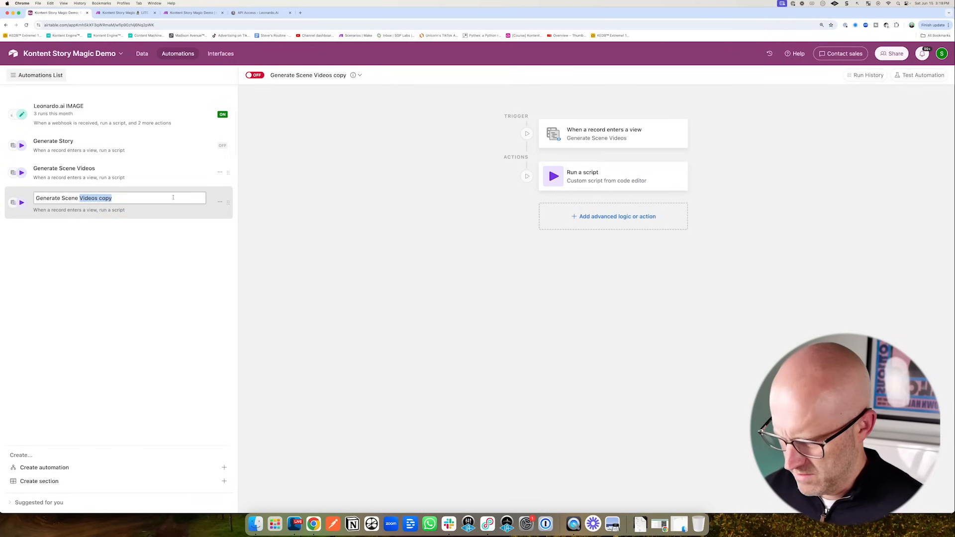
pyautogui.write('Au')
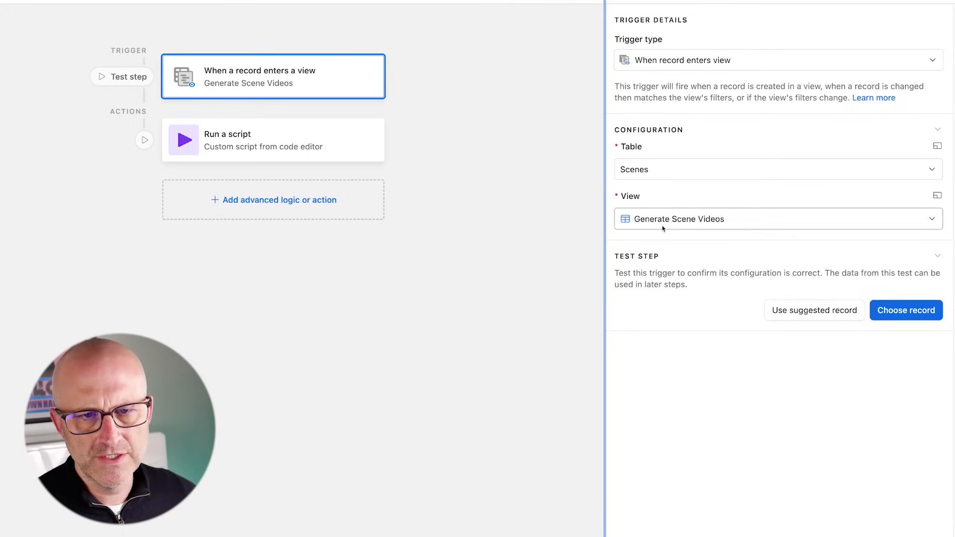
pyautogui.click(672, 221)
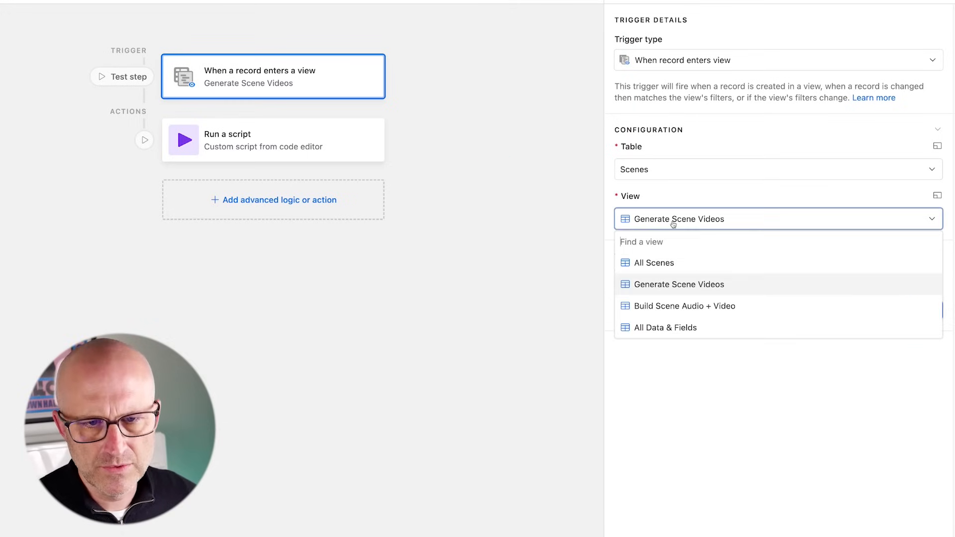
pyautogui.click(683, 310)
# - Change the script's action parameter to generateSceneAudioVideo
pyautogui.click(256, 139)
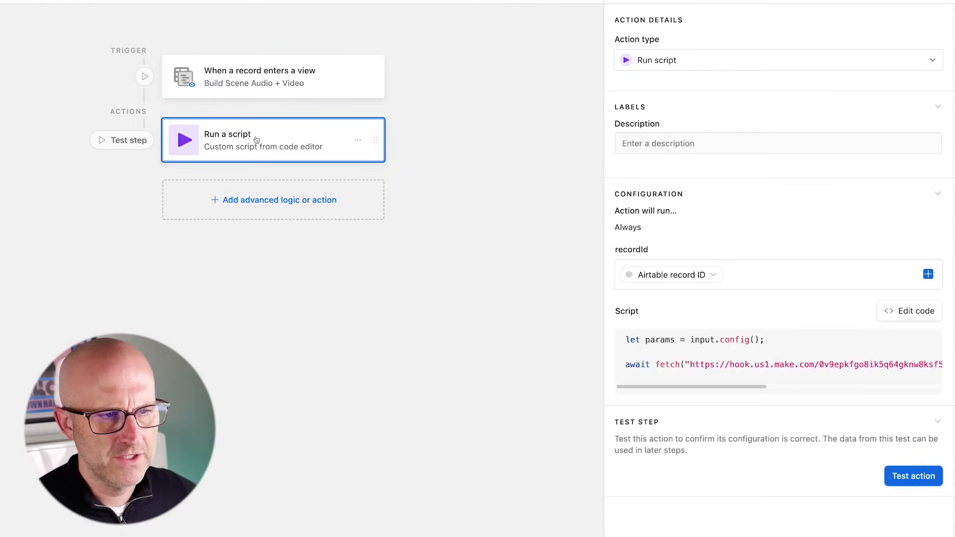
pyautogui.click(910, 311)
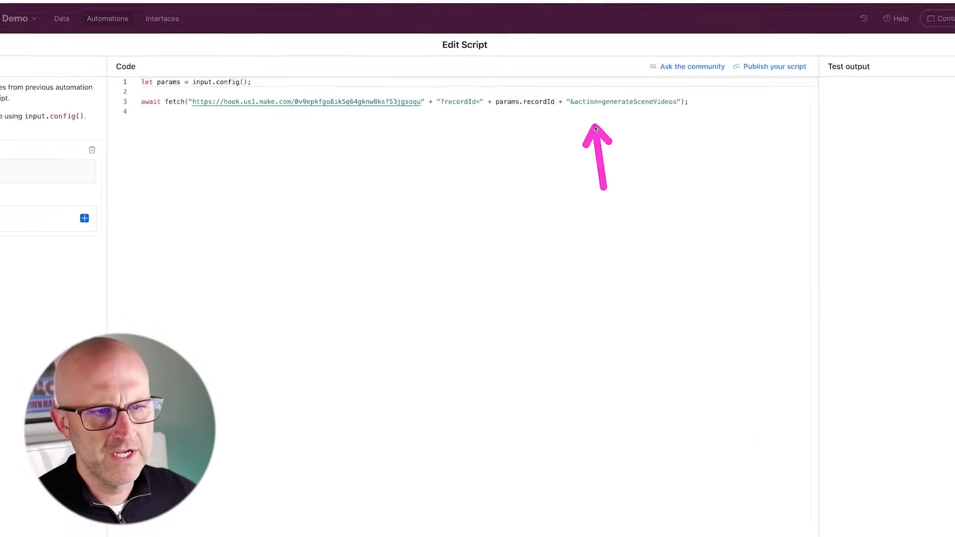
pyautogui.click(675, 89)
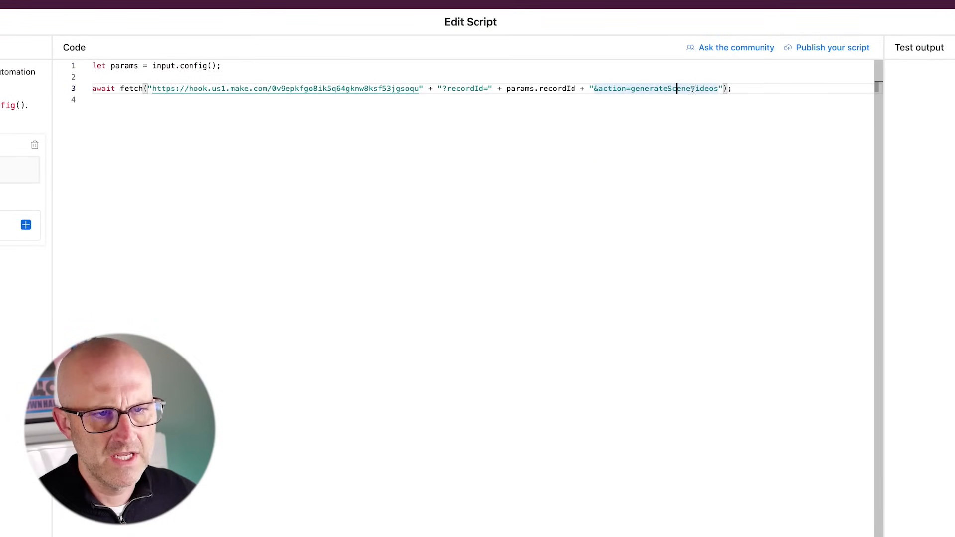
pyautogui.write('Audio')
pyautogui.write('Vide')
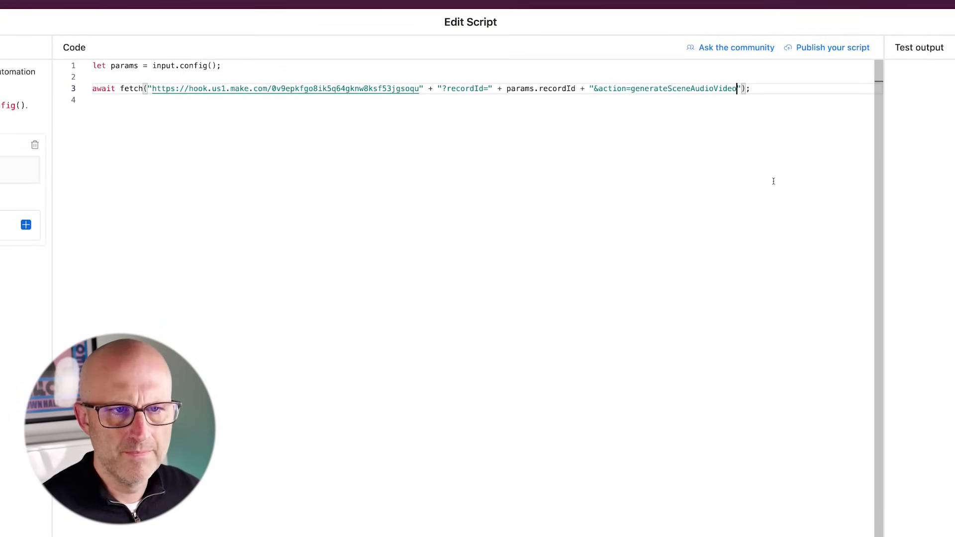
pyautogui.click(921, 74)
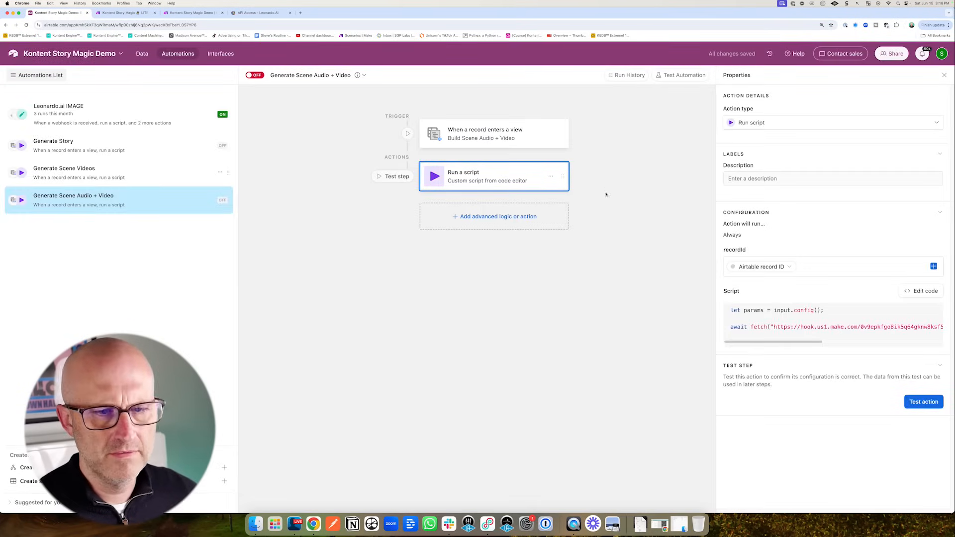
pyautogui.click(192, 12)
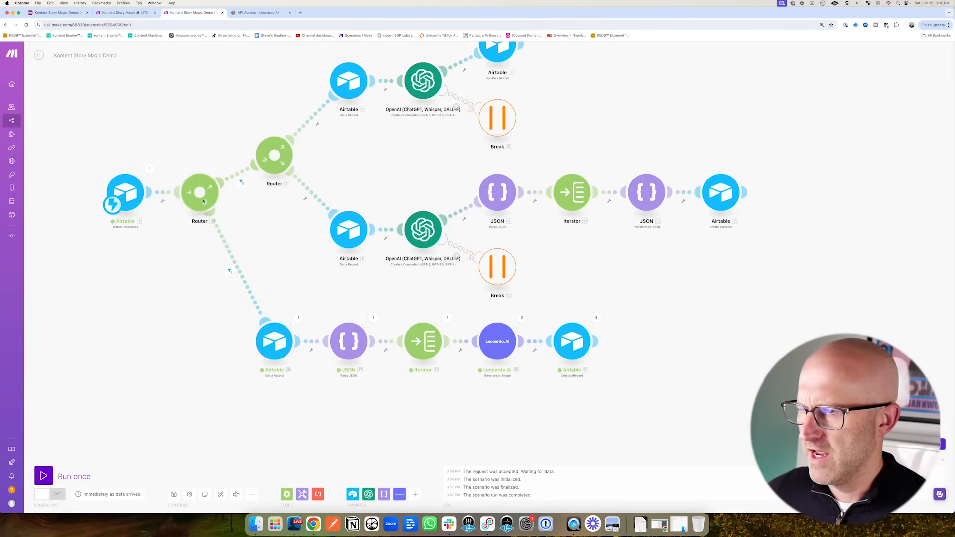
# - Add a new route off the first Router holding a Flow Control Router module
pyautogui.click(198, 219)
pyautogui.click(221, 494)
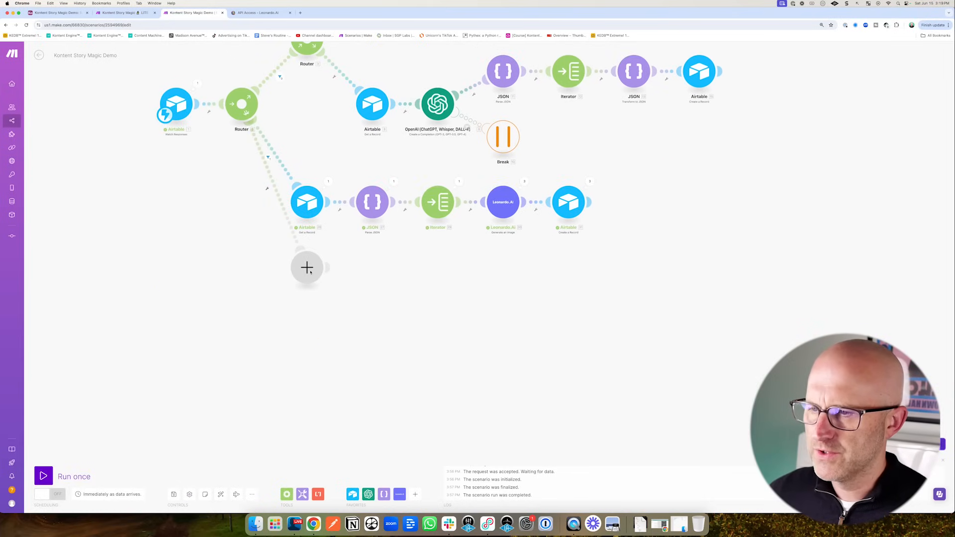
pyautogui.click(317, 272)
pyautogui.click(362, 318)
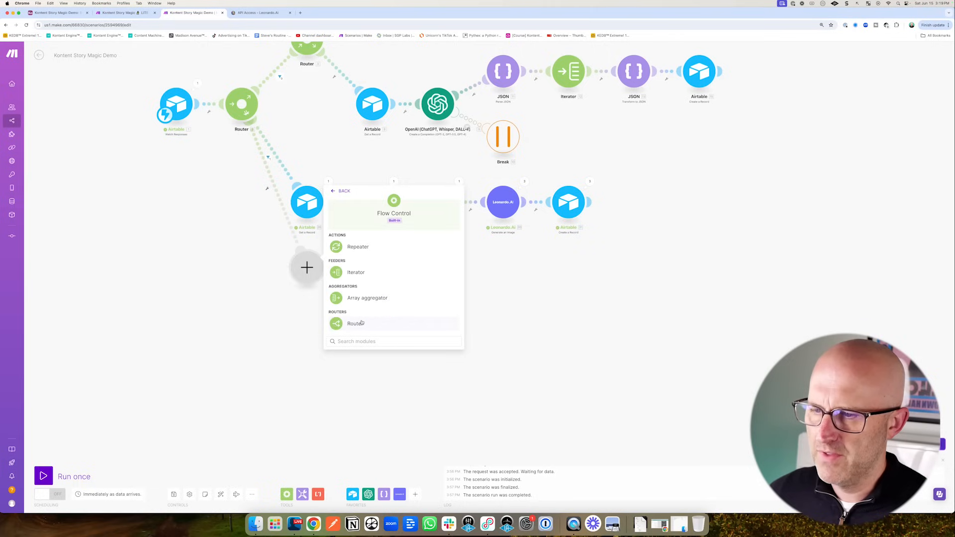
pyautogui.click(356, 327)
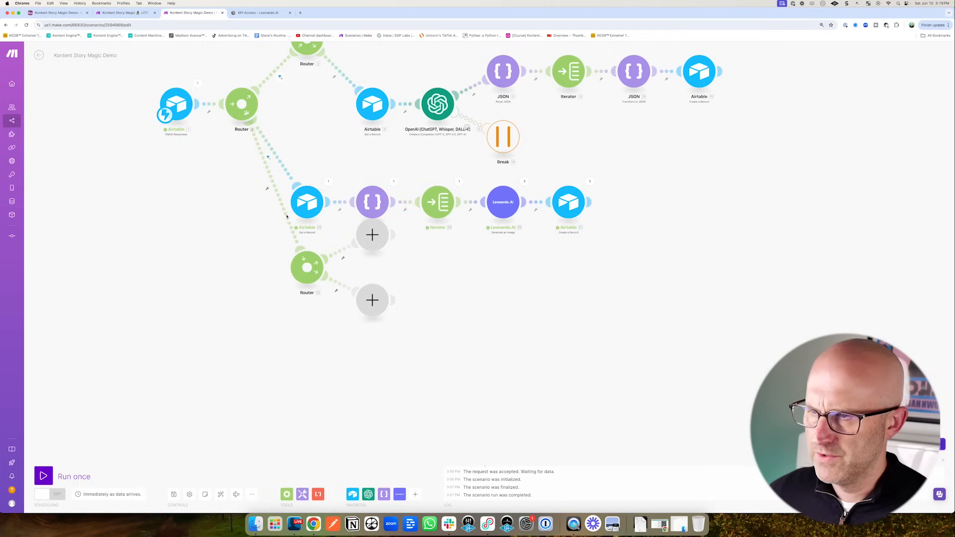
pyautogui.click(221, 495)
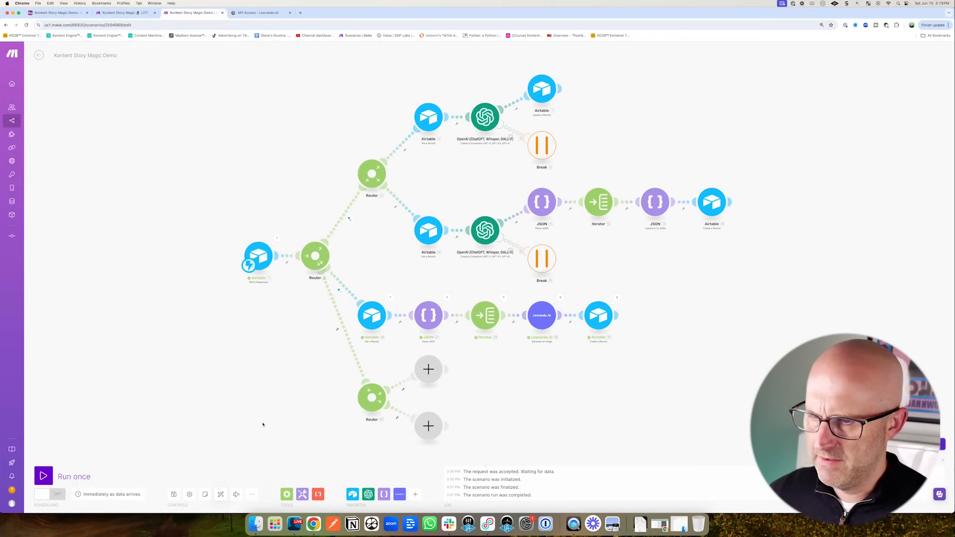
# - Filter the new route to webhook action equal to generateSceneAudioVideo
pyautogui.click(353, 323)
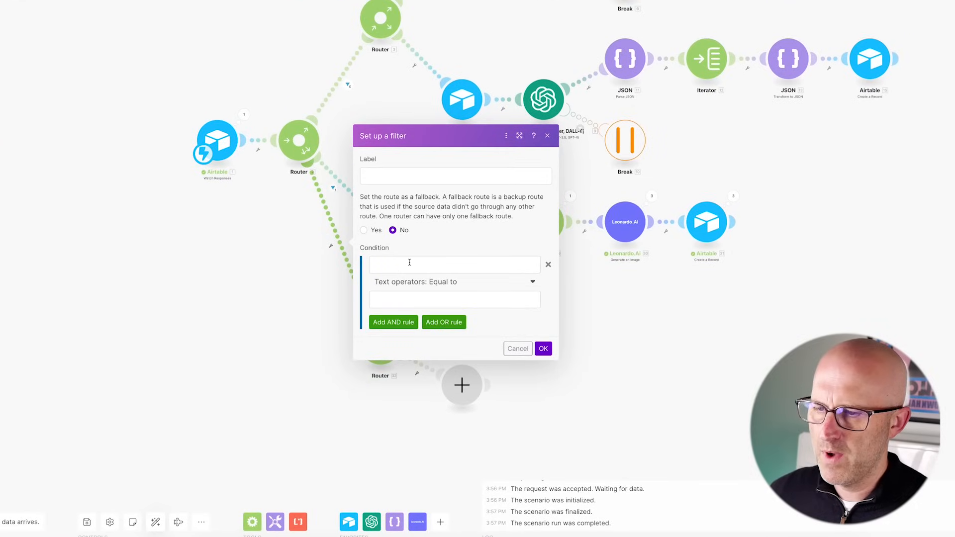
pyautogui.click(410, 263)
pyautogui.click(569, 301)
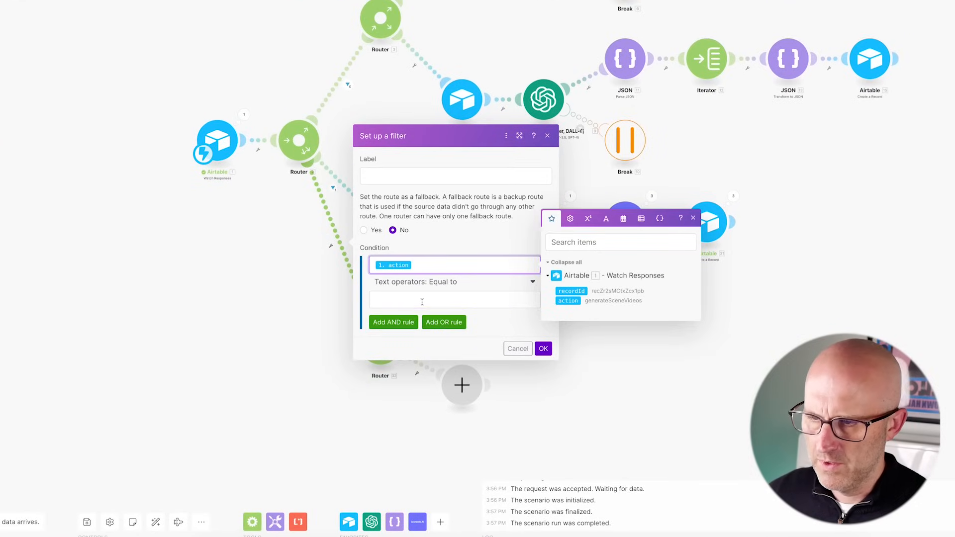
pyautogui.click(422, 302)
pyautogui.write('generateSceneAudioVideo')
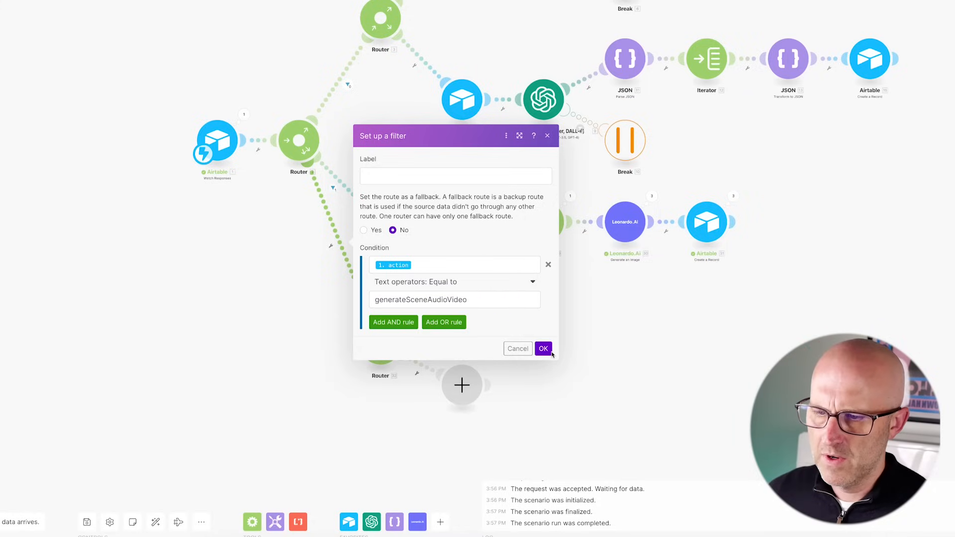
pyautogui.click(546, 349)
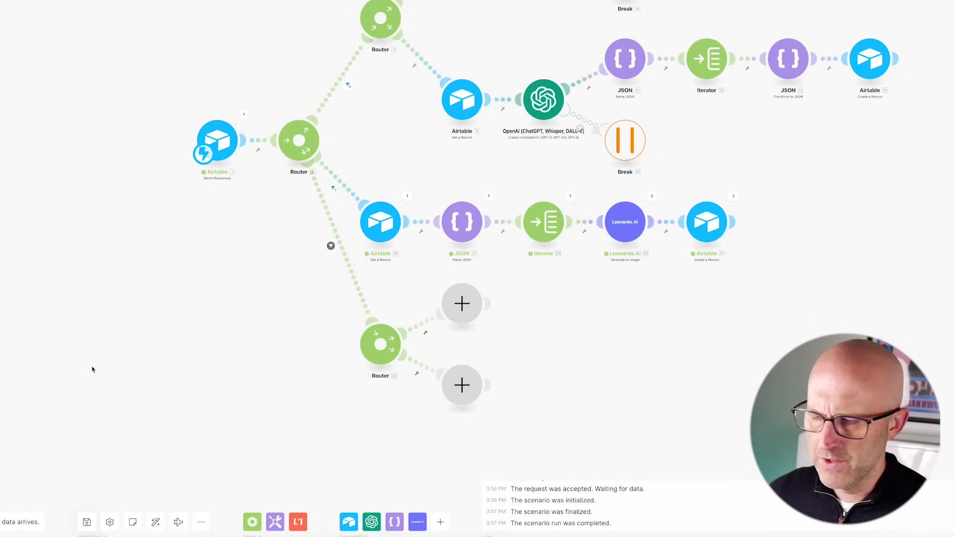
# - Set the Make scenario to run once and test the automation's trigger with record 1
pyautogui.click(44, 478)
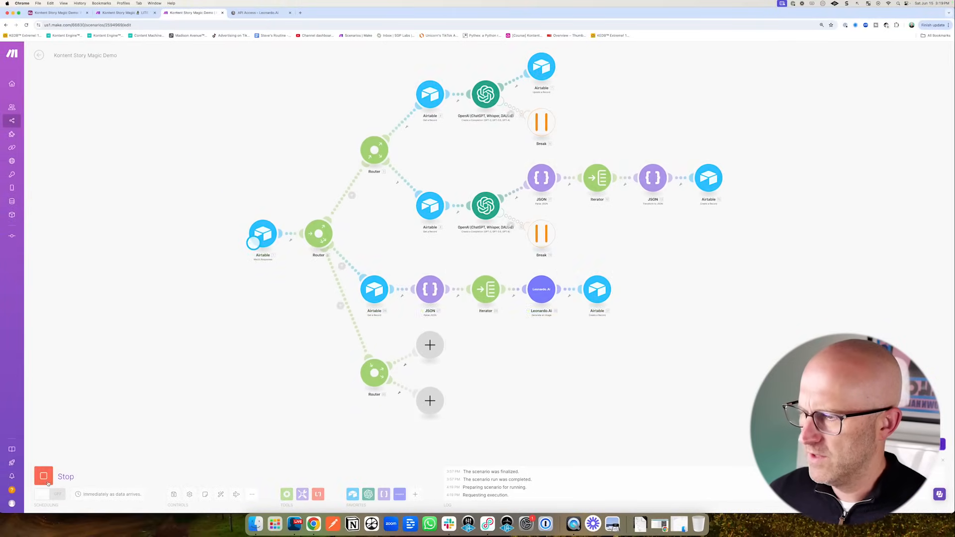
pyautogui.click(55, 12)
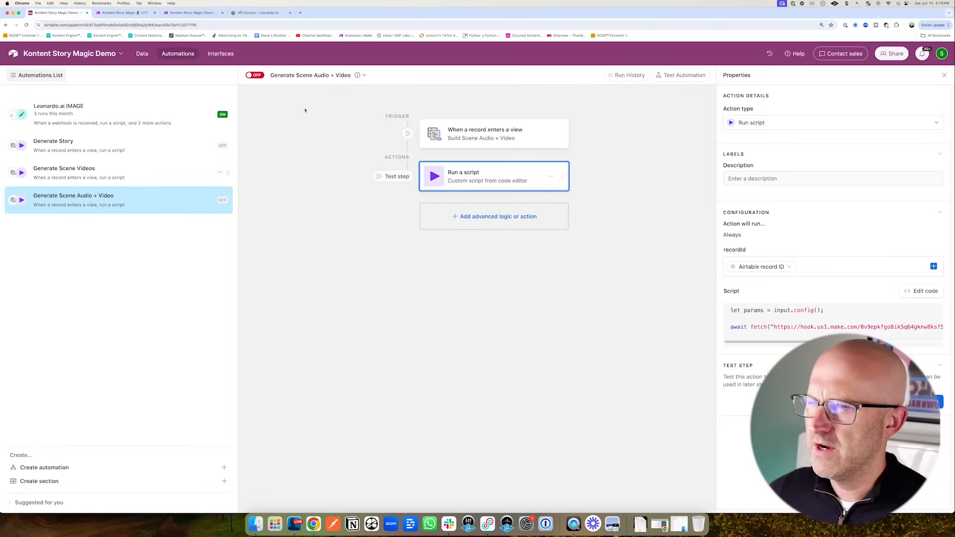
pyautogui.click(918, 404)
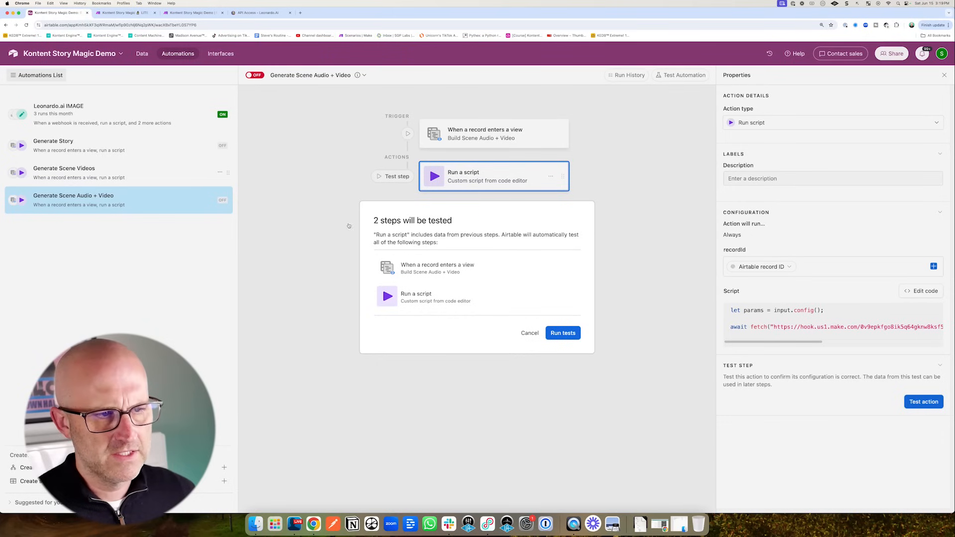
pyautogui.click(533, 333)
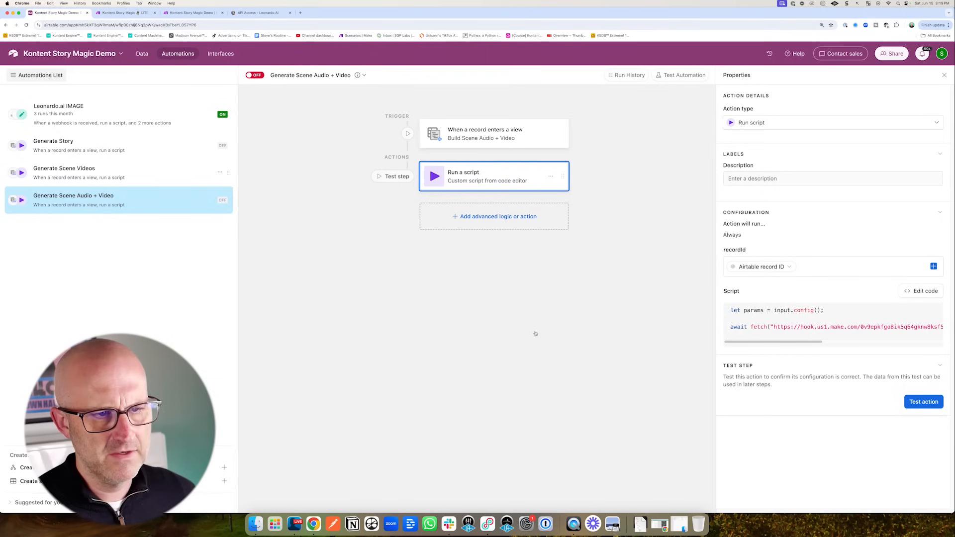
pyautogui.click(546, 137)
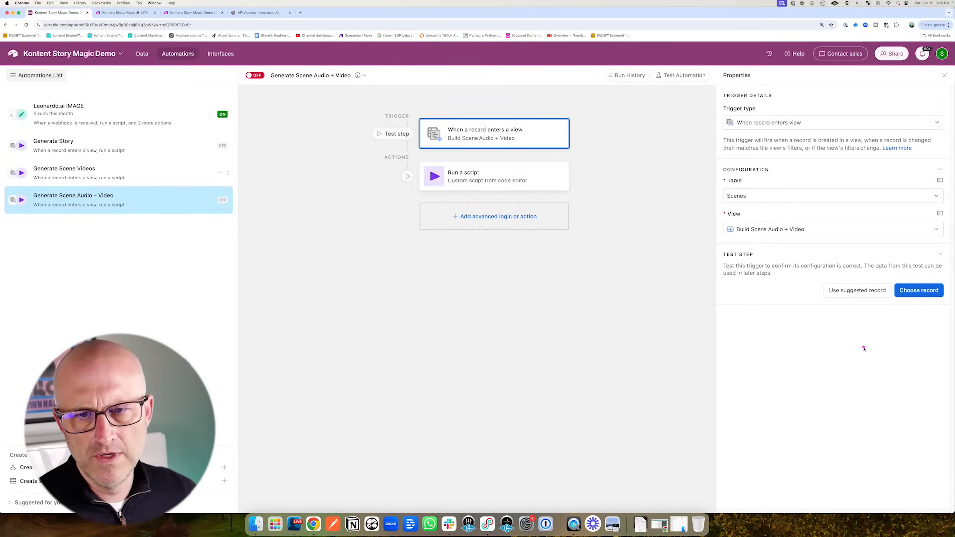
pyautogui.click(912, 291)
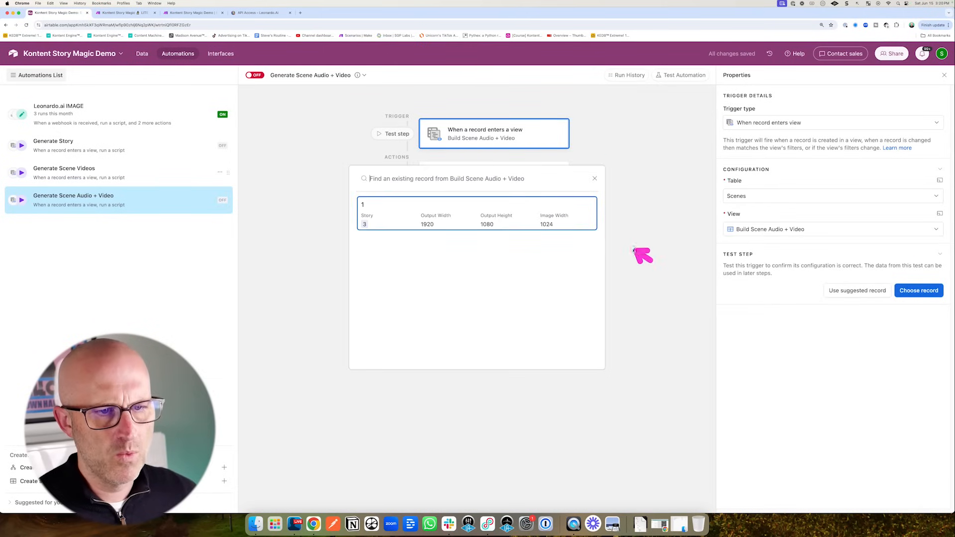
pyautogui.click(365, 205)
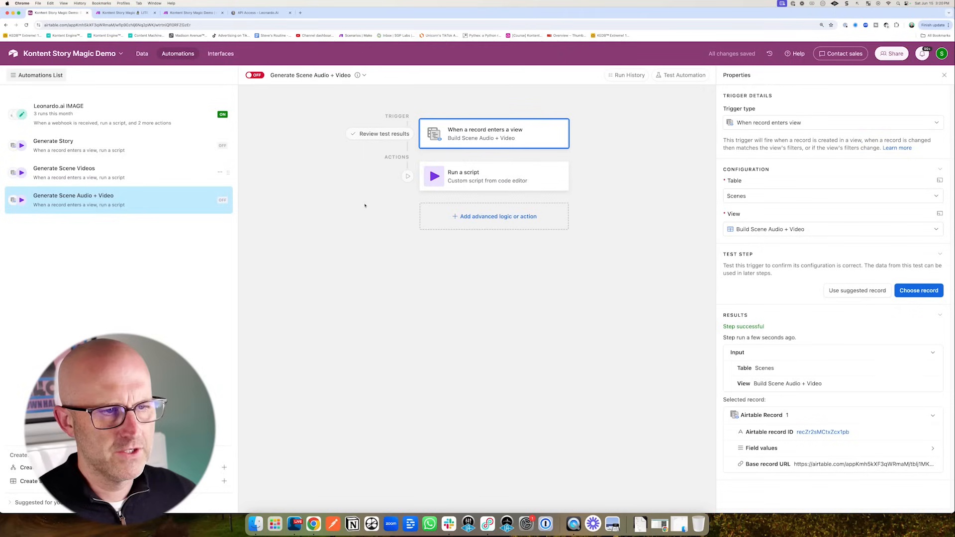
# - Test the Run a script action so it fires the waiting Make scenario
pyautogui.click(495, 178)
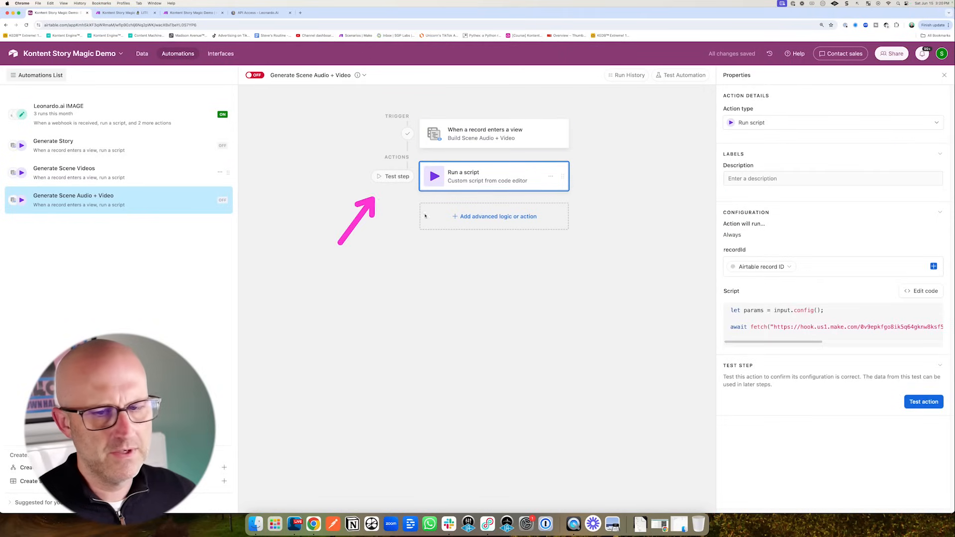
pyautogui.click(924, 402)
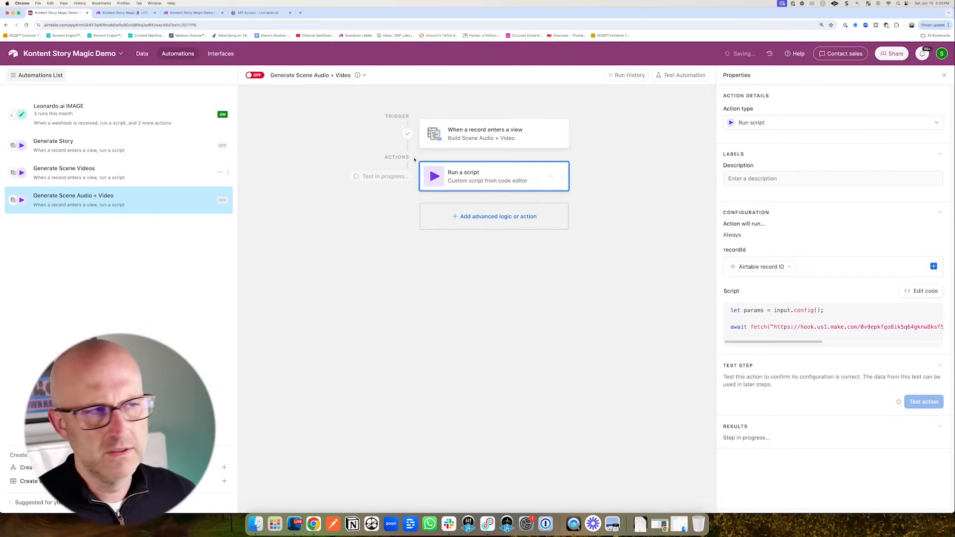
pyautogui.click(192, 12)
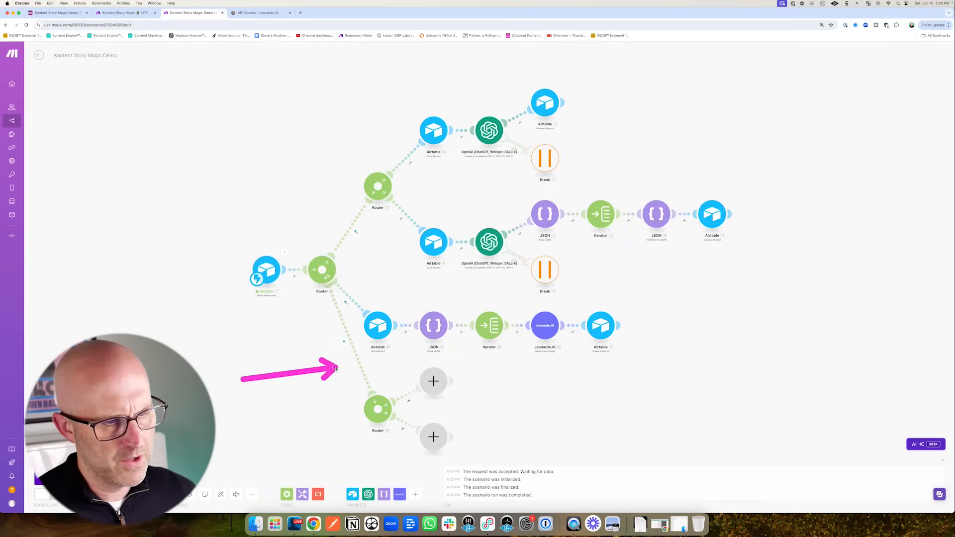
# - Inspect the fourth route's filter result, then bring the fourth router's routes into view
pyautogui.click(343, 343)
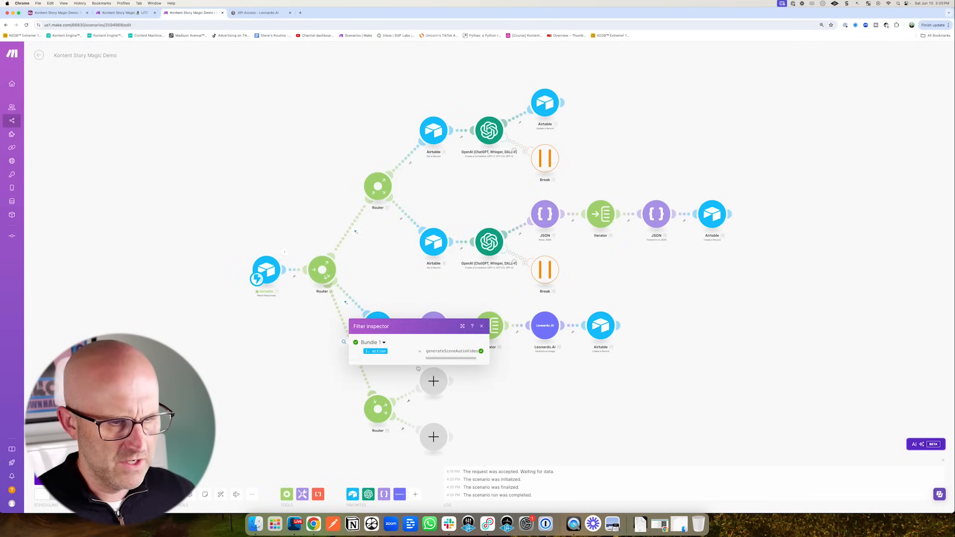
pyautogui.click(492, 378)
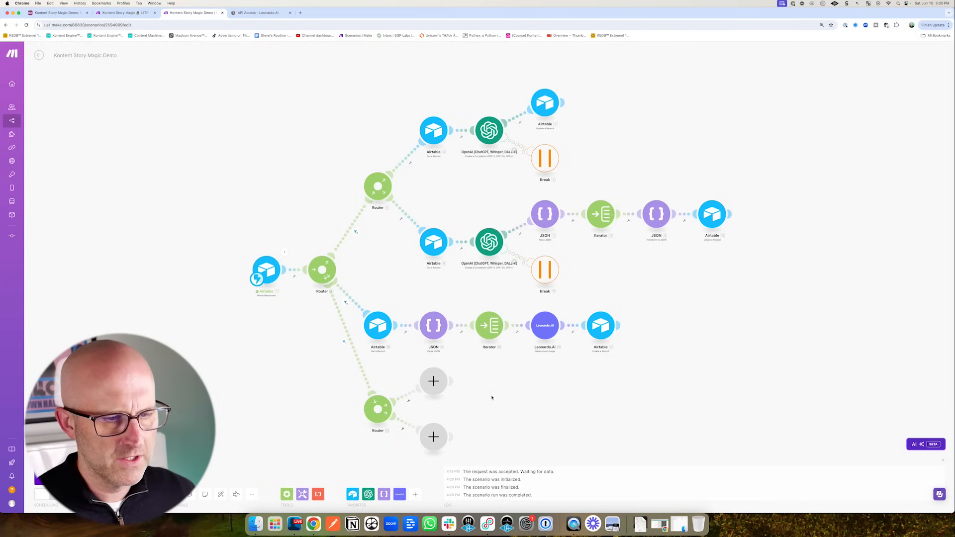
pyautogui.moveTo(559, 393); pyautogui.dragTo(417, 373)
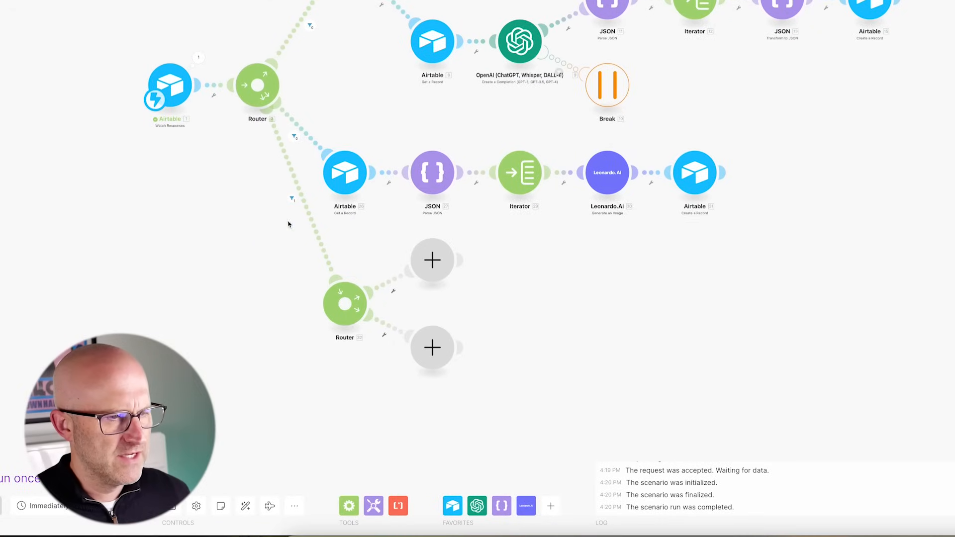
# - Add an Airtable Get a Record module on the Scenes table with Record ID mapped to recordId
pyautogui.click(510, 177)
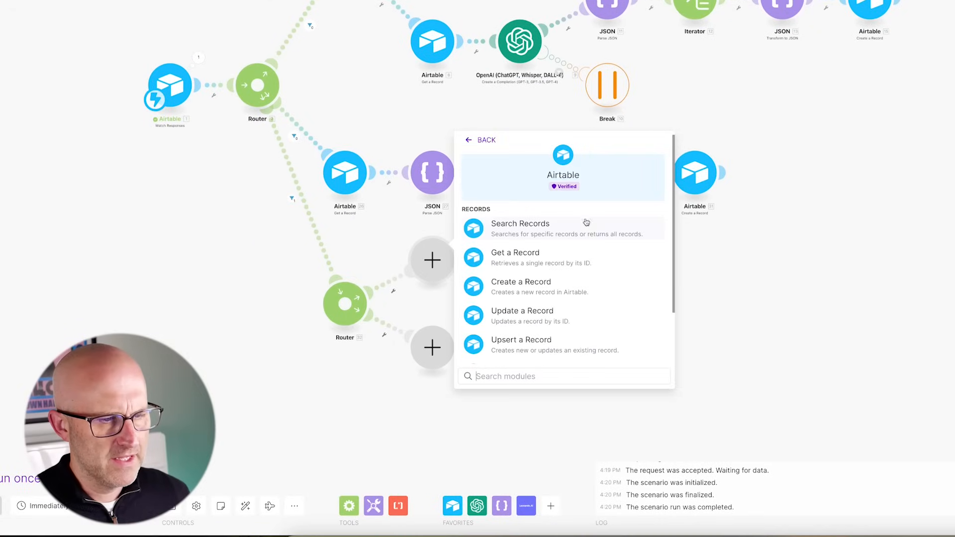
pyautogui.click(502, 256)
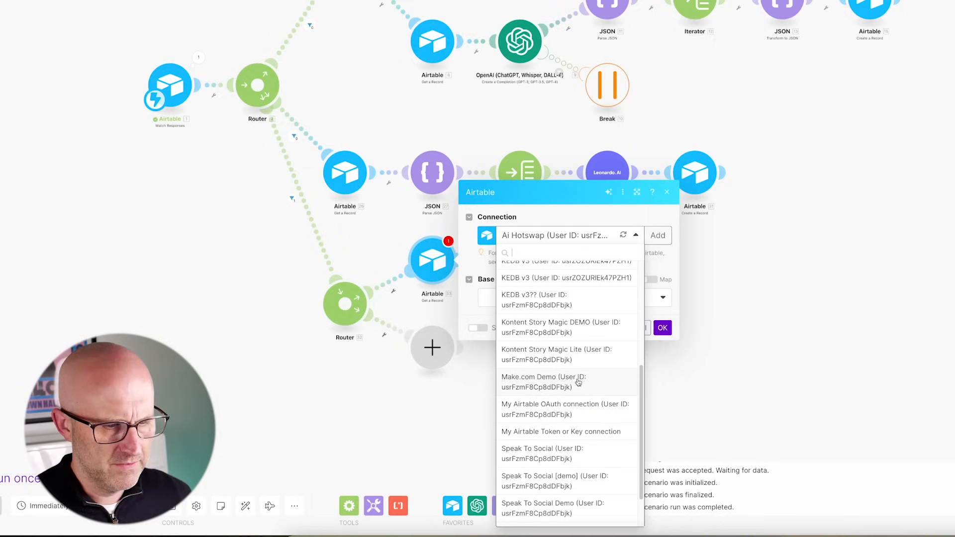
pyautogui.click(539, 327)
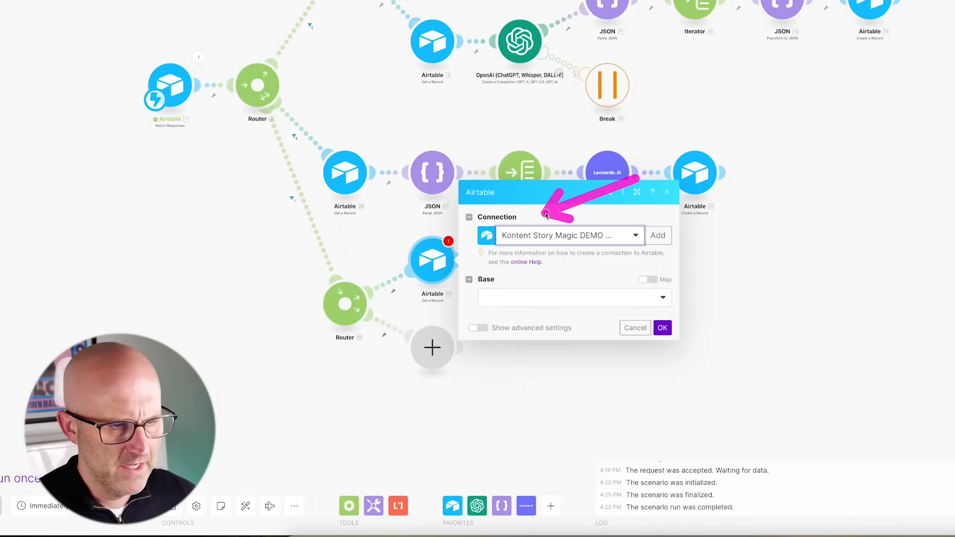
pyautogui.click(523, 305)
pyautogui.click(526, 318)
pyautogui.click(538, 321)
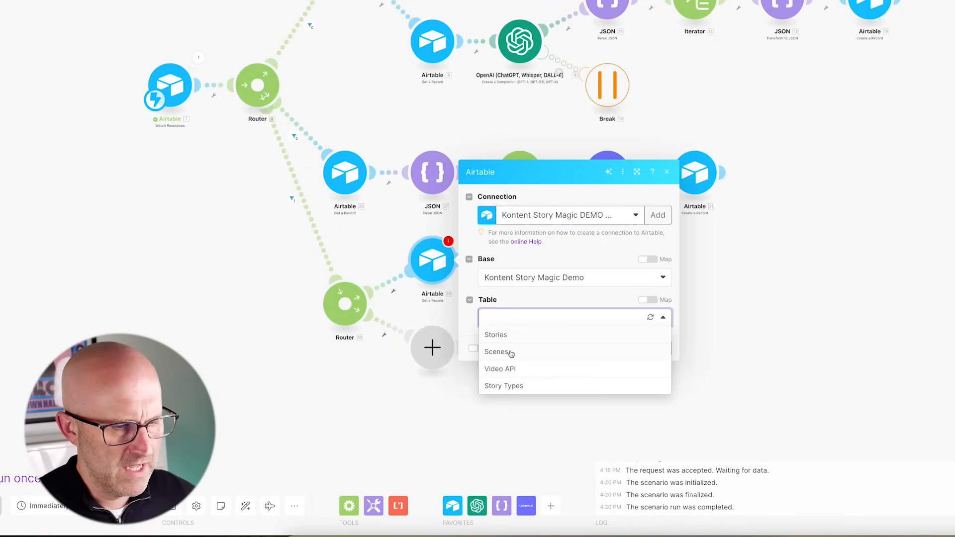
pyautogui.click(497, 352)
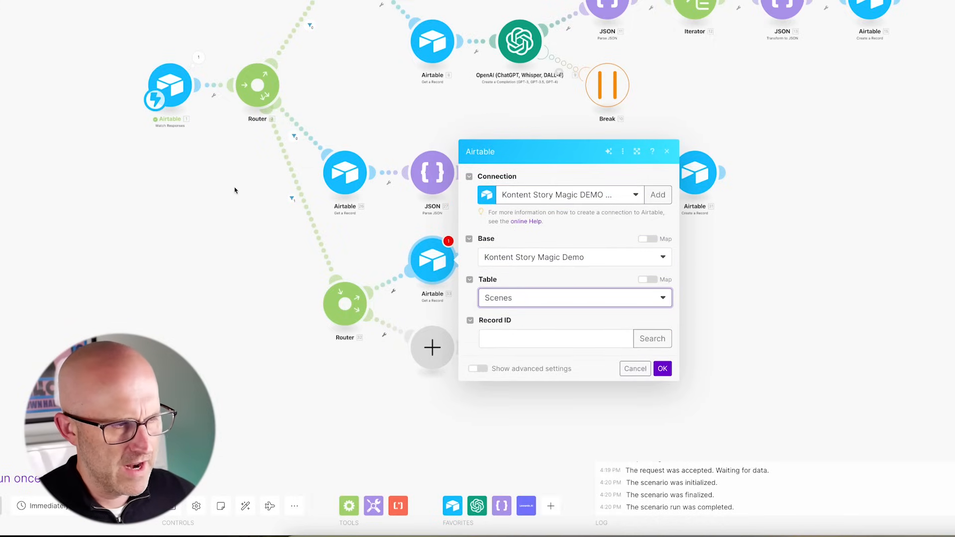
pyautogui.click(512, 339)
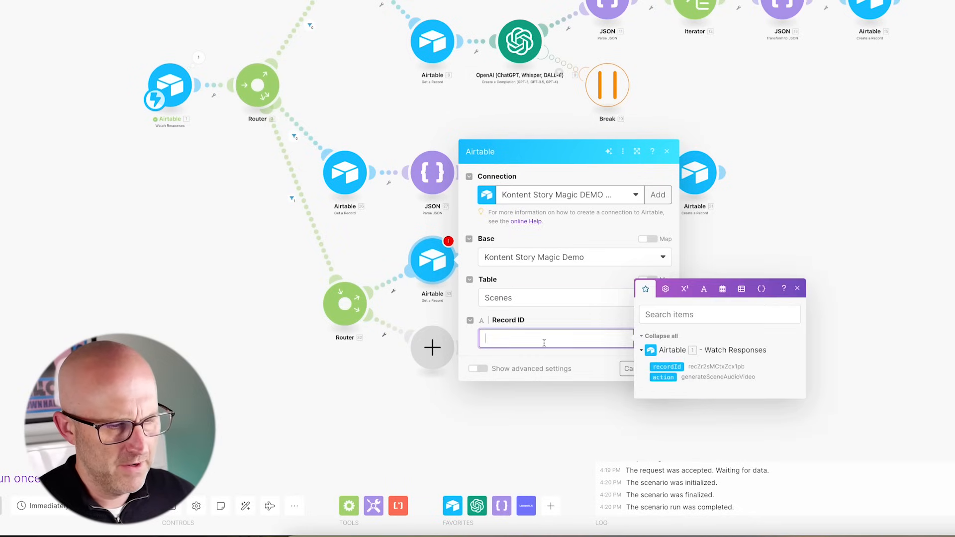
pyautogui.click(664, 367)
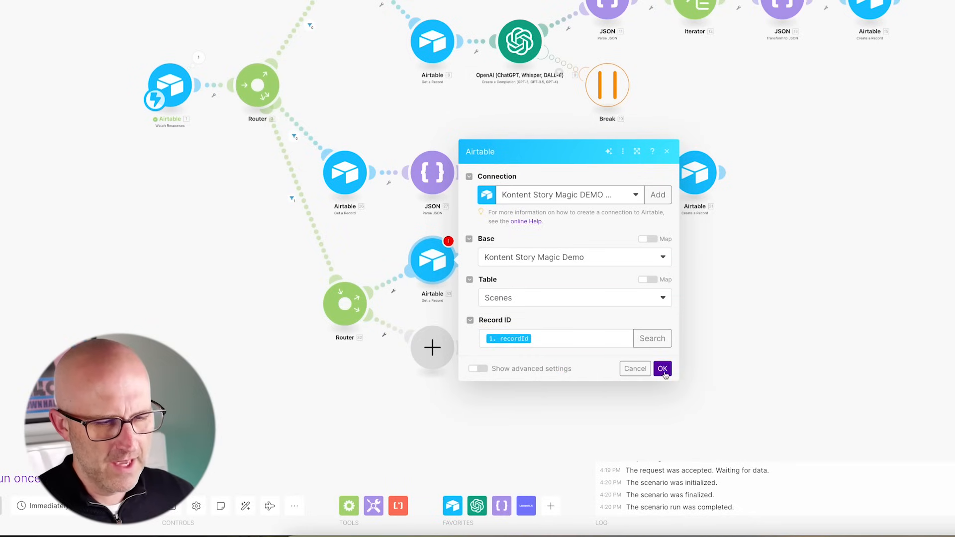
pyautogui.click(663, 368)
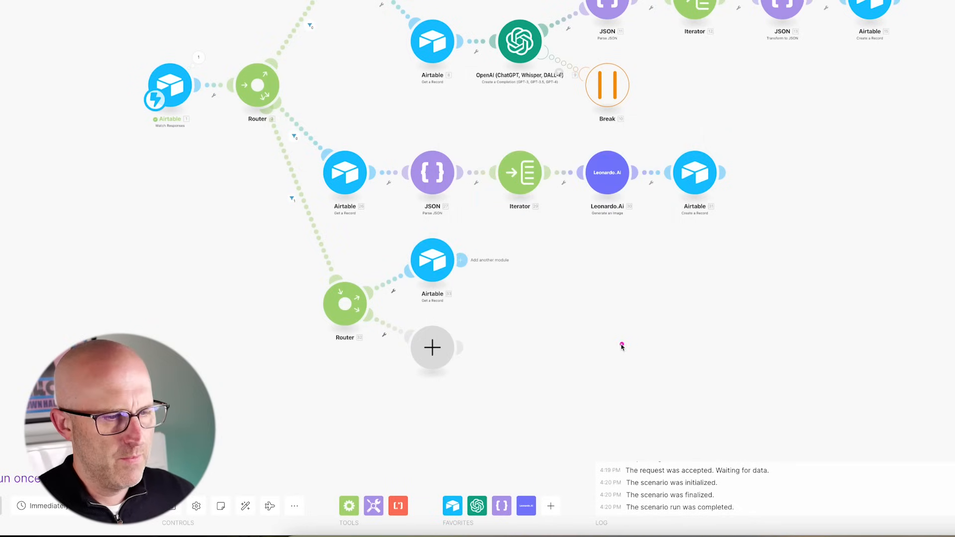
# - Add an Iterator after Get a Record that iterates over 33. Videos[]
pyautogui.click(463, 259)
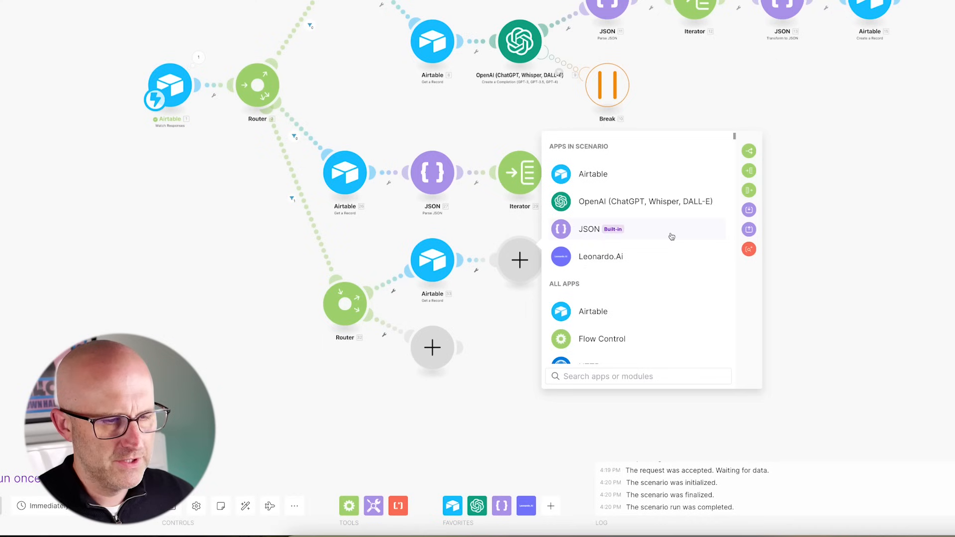
pyautogui.click(602, 269)
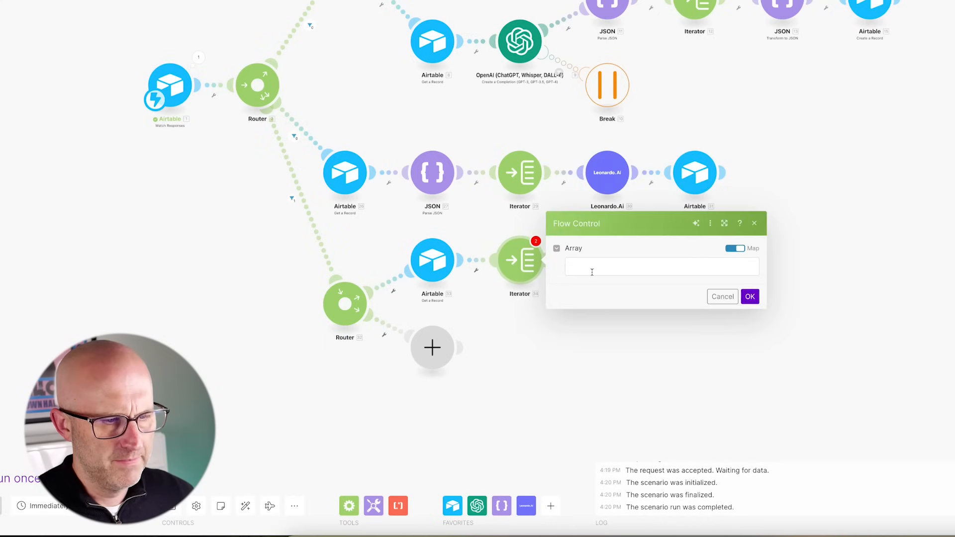
pyautogui.click(627, 261)
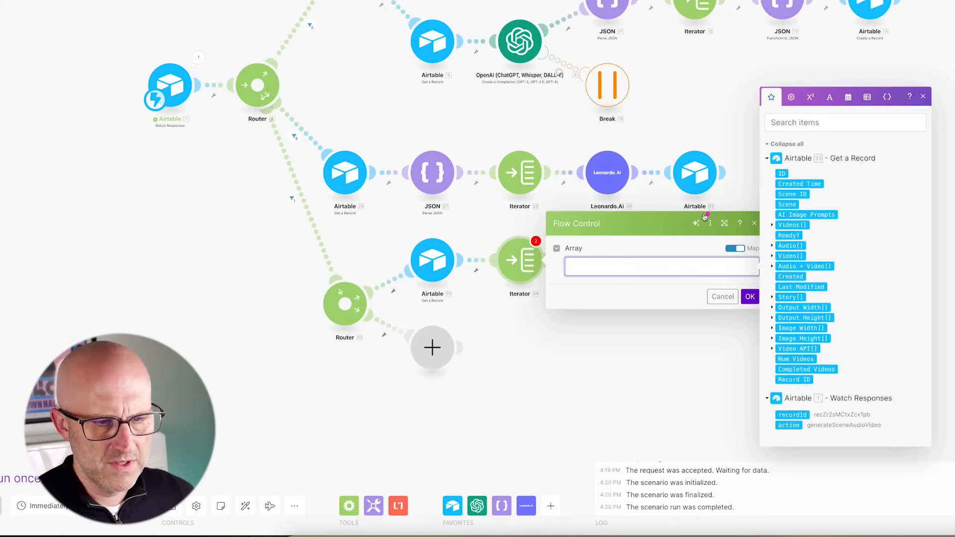
pyautogui.moveTo(670, 221)
pyautogui.mouseDown()
pyautogui.moveTo(747, 255)
pyautogui.moveTo(778, 230)
pyautogui.mouseUp()
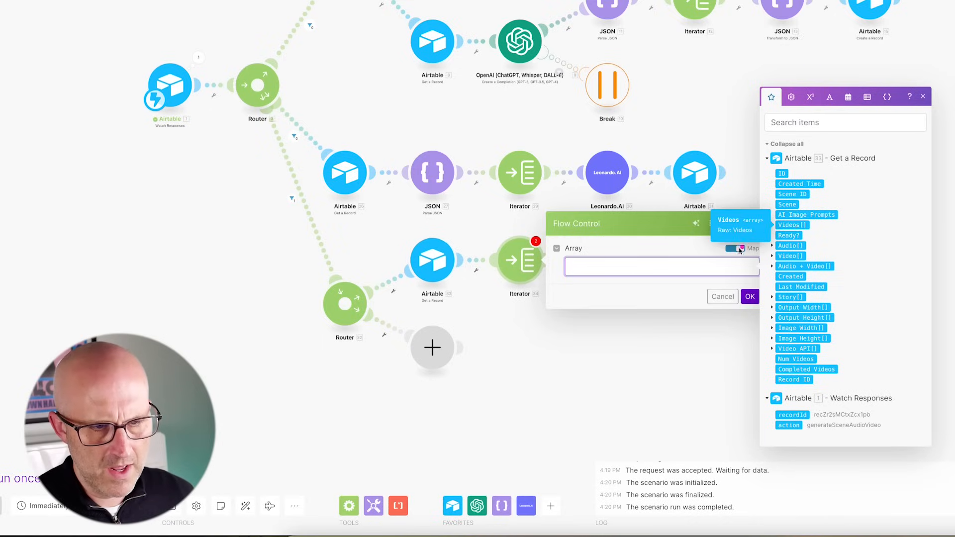
pyautogui.moveTo(689, 248)
pyautogui.mouseDown()
pyautogui.moveTo(774, 251)
pyautogui.moveTo(763, 234)
pyautogui.moveTo(780, 227)
pyautogui.mouseUp()
pyautogui.click(791, 226)
pyautogui.moveTo(669, 364); pyautogui.dragTo(722, 326)
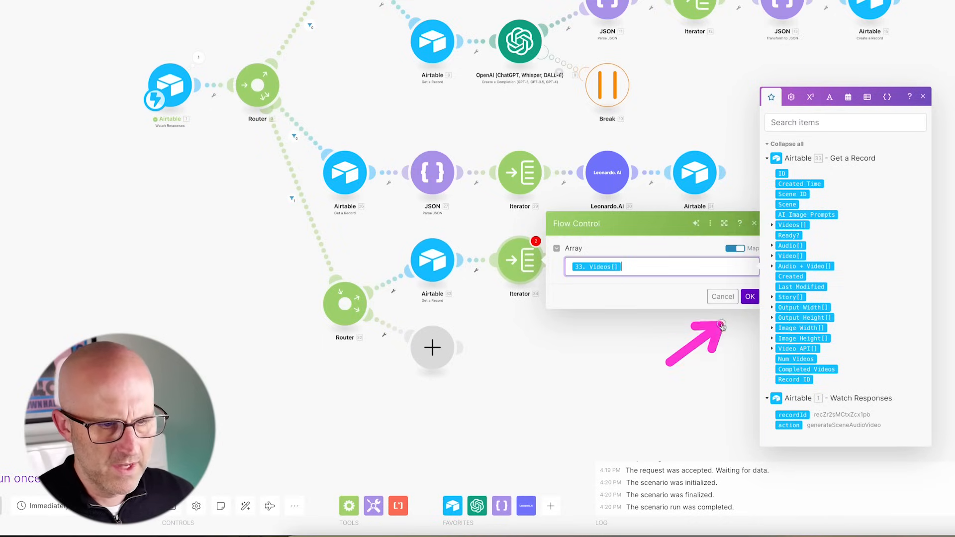
pyautogui.click(750, 297)
pyautogui.moveTo(642, 318); pyautogui.dragTo(573, 271)
# - Add a module after the Iterator and bring up the JSON module options
pyautogui.click(556, 263)
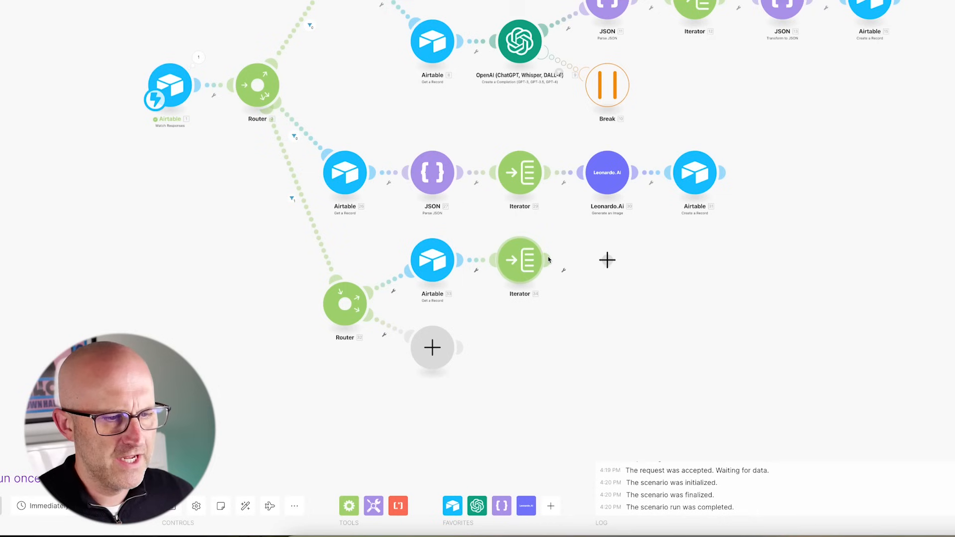
pyautogui.moveTo(762, 315); pyautogui.dragTo(700, 243)
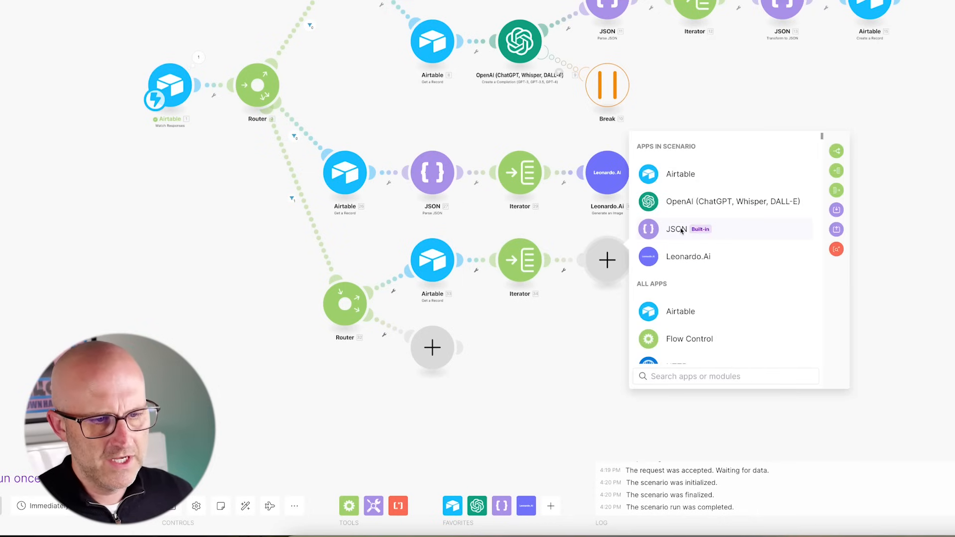
pyautogui.click(680, 230)
pyautogui.moveTo(798, 317); pyautogui.dragTo(734, 295)
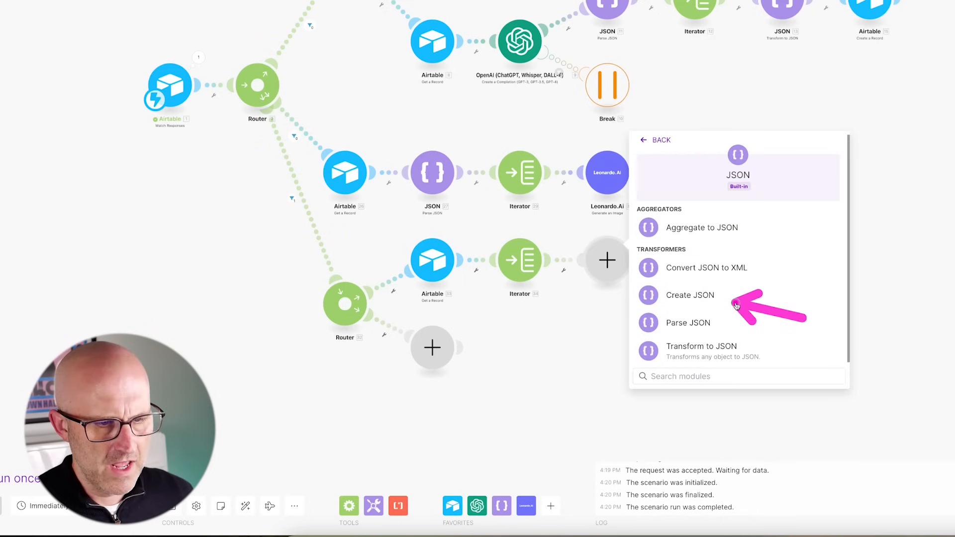
# - Add a Create JSON module with a new 'JSON2VIDEO Part' structure generated from pasted sample element JSON
pyautogui.click(697, 297)
pyautogui.moveTo(926, 182); pyautogui.dragTo(892, 213)
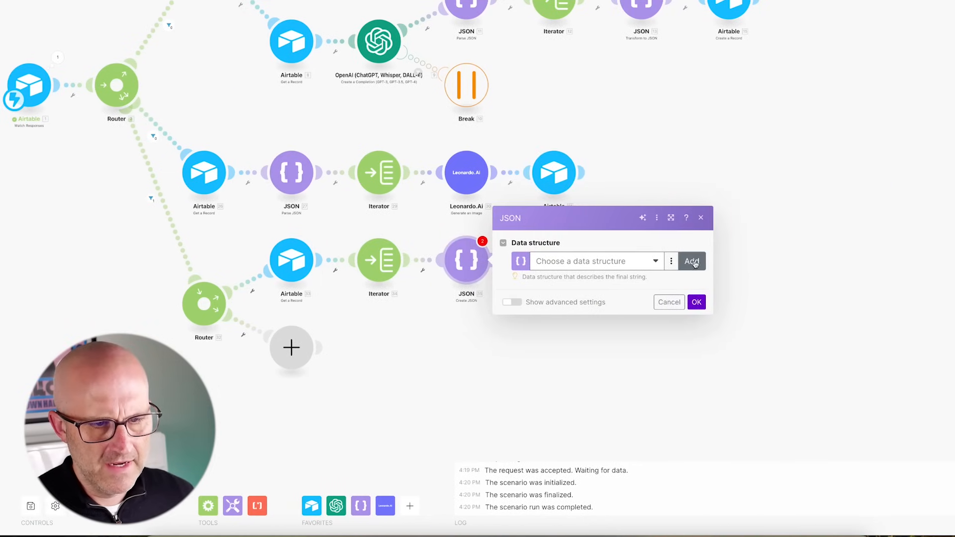
pyautogui.click(801, 261)
pyautogui.write('JSON2VIDEO Part')
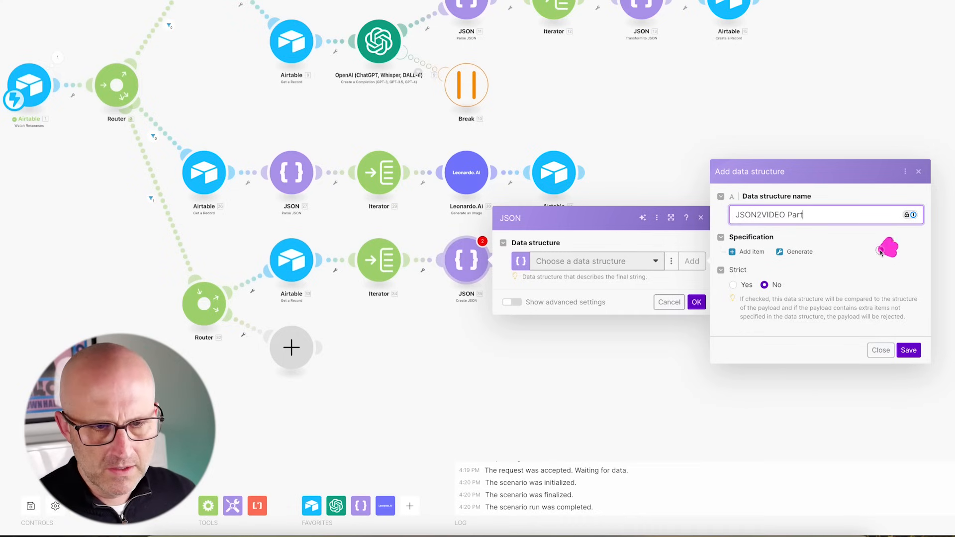
pyautogui.click(797, 252)
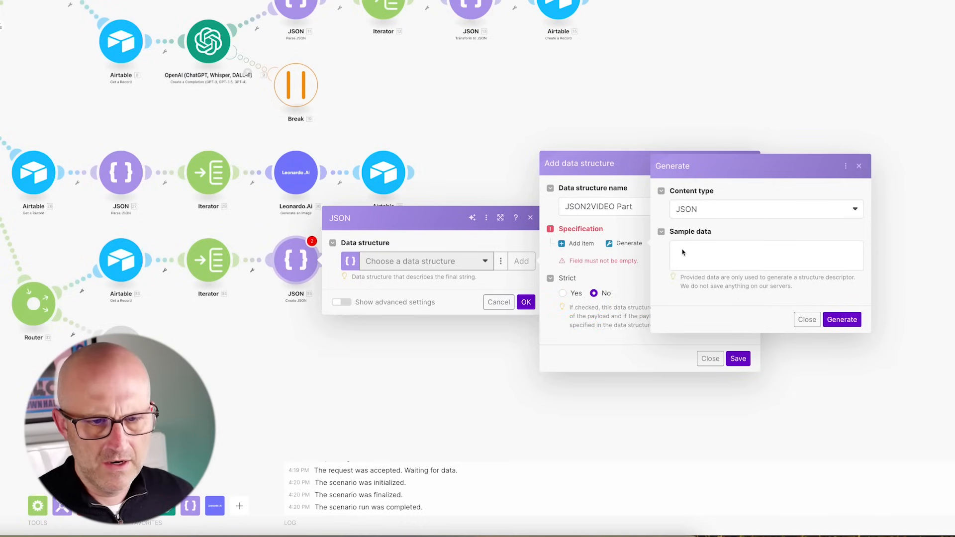
pyautogui.click(683, 252)
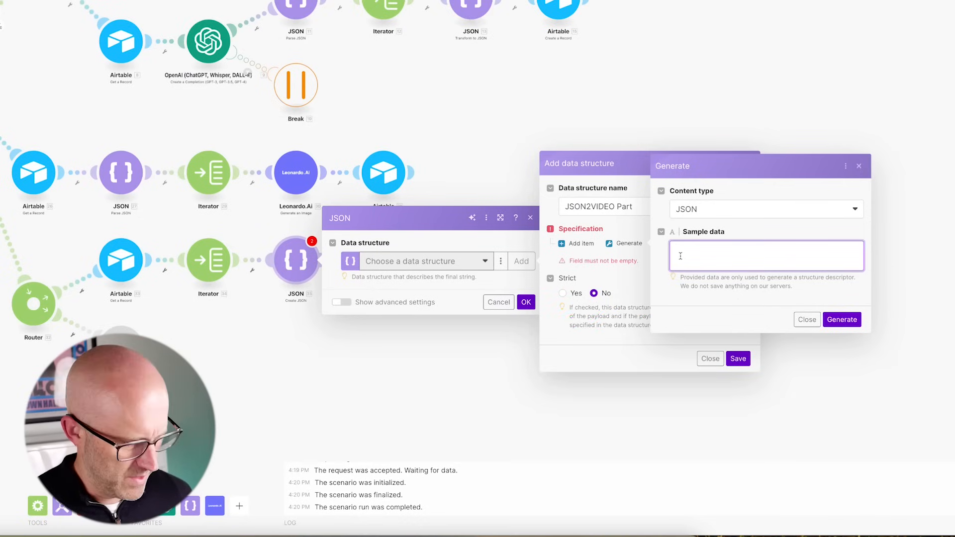
pyautogui.hotkey('ctrl', 'v')
pyautogui.click(842, 320)
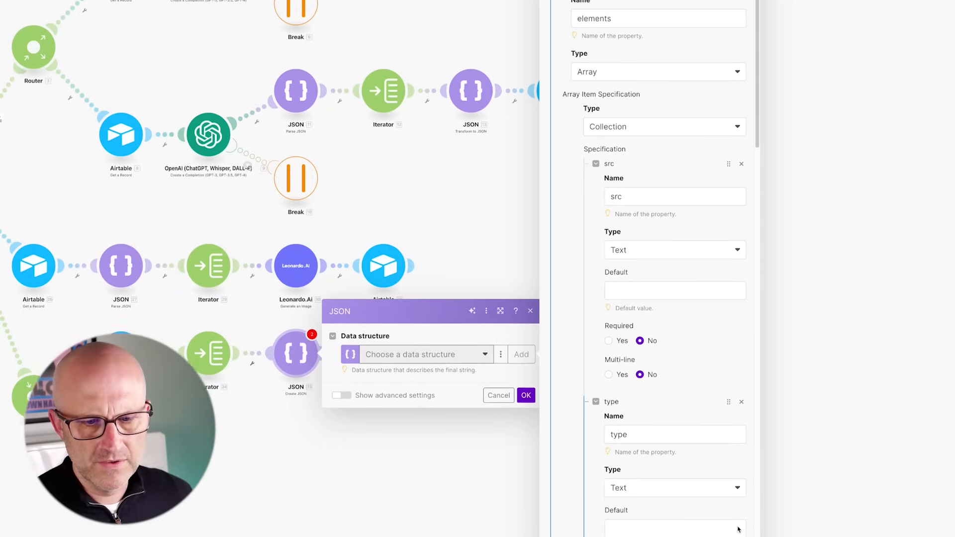
pyautogui.click(738, 517)
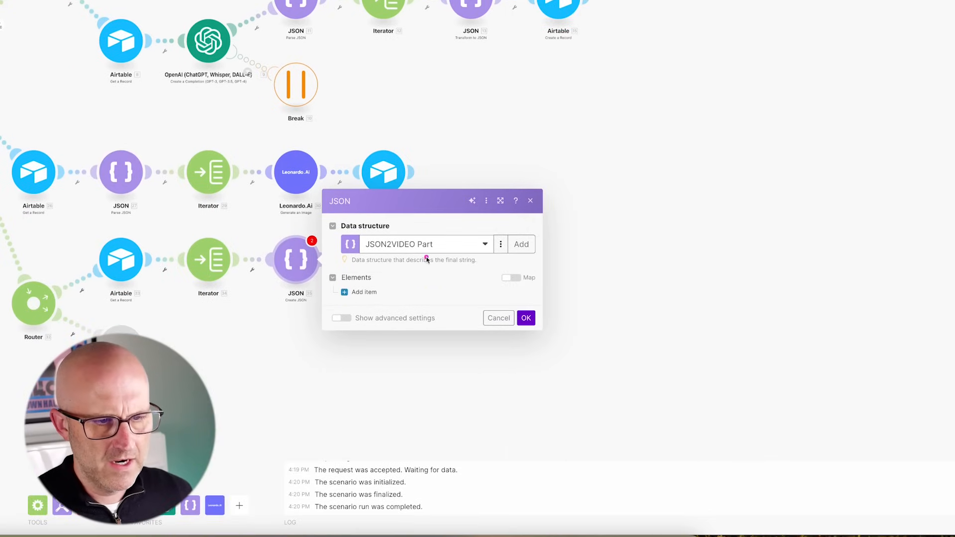
# - Add the first element with the iterator's 34. URL as src, type image, and zoom 2
pyautogui.click(365, 292)
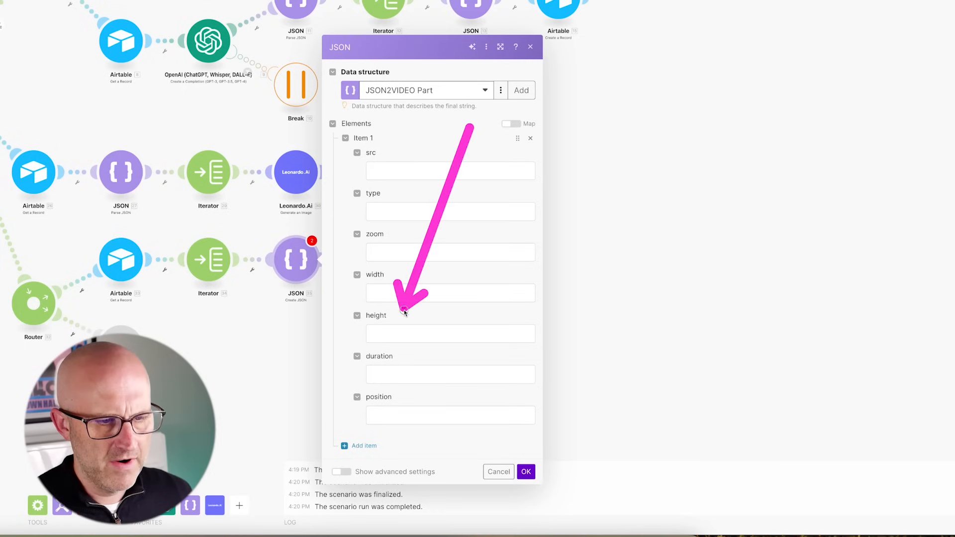
pyautogui.click(396, 171)
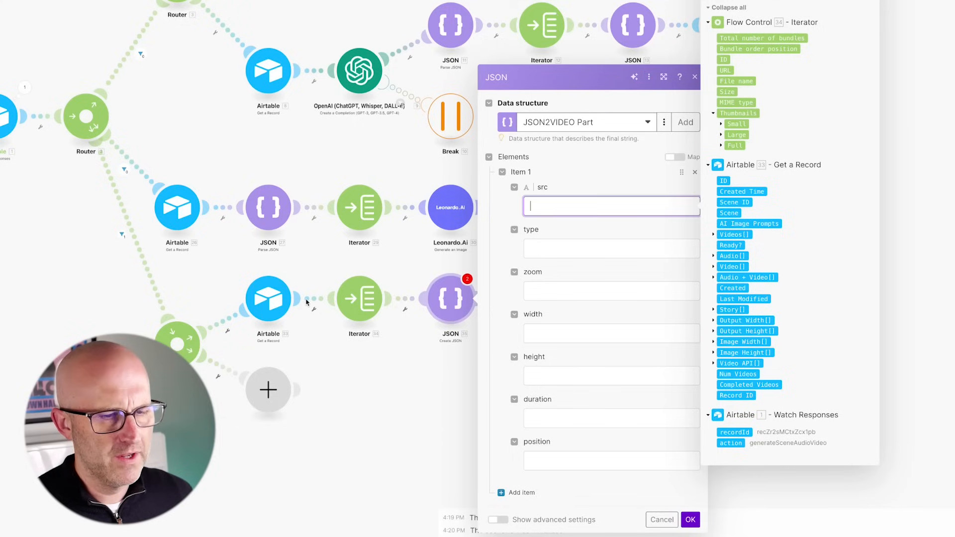
pyautogui.click(726, 70)
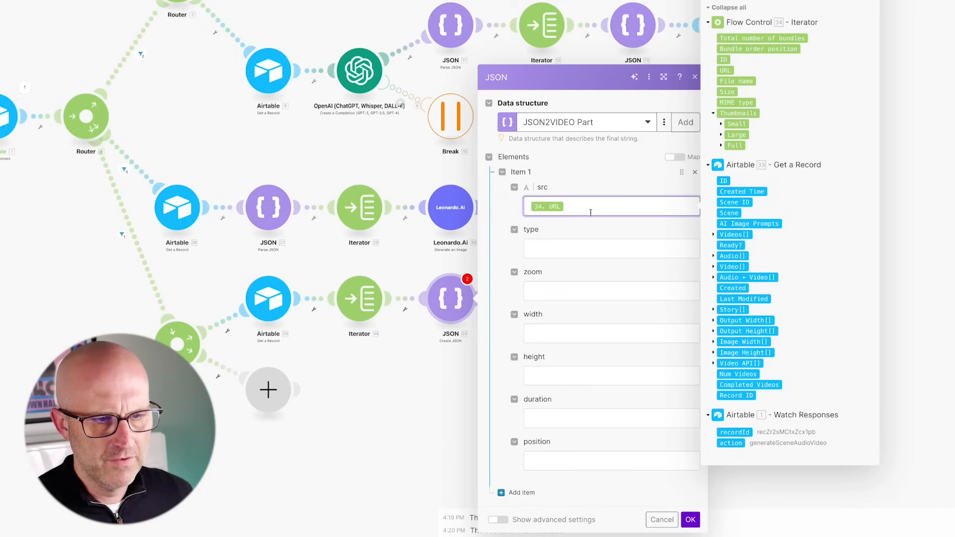
pyautogui.click(551, 254)
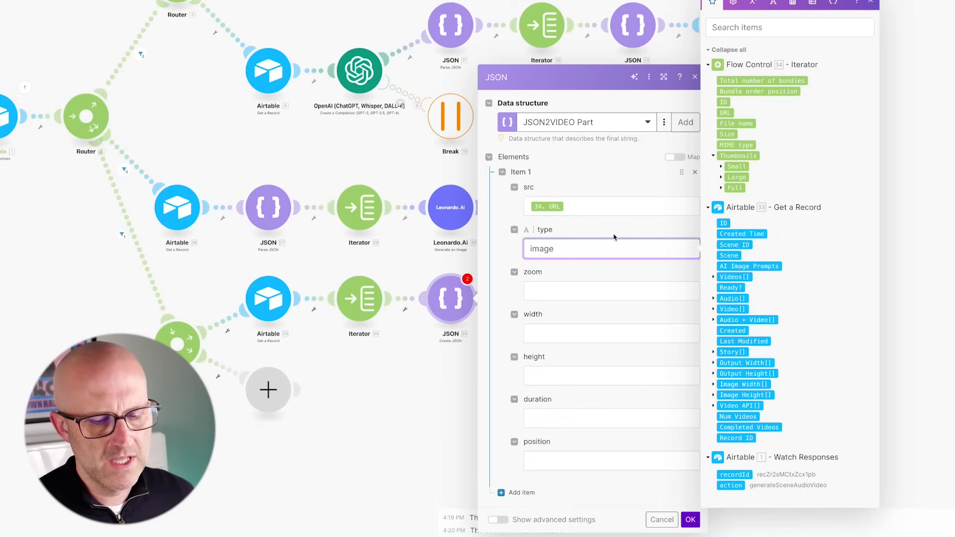
pyautogui.click(541, 289)
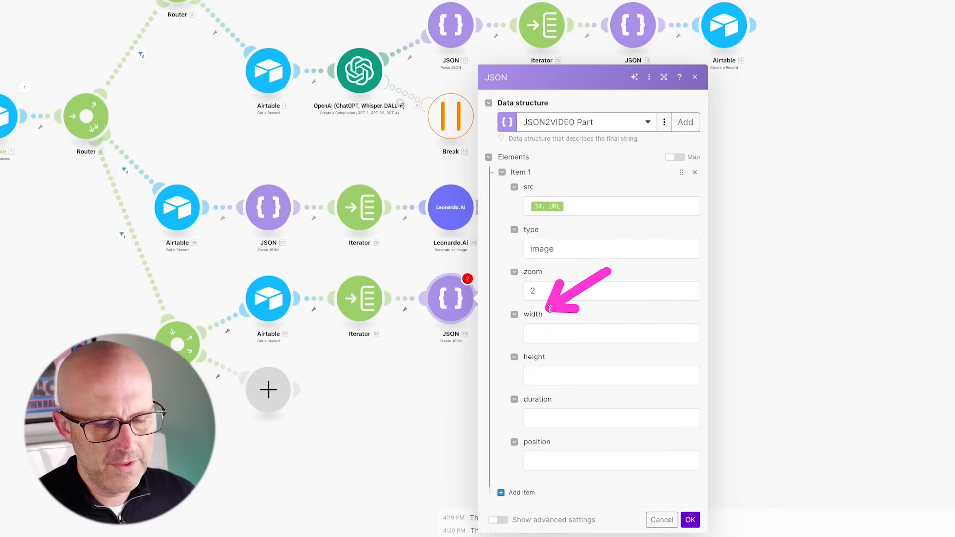
# - Map Output Width[1] and Output Height[1], set duration 5 and position center-center, then save
pyautogui.click(555, 335)
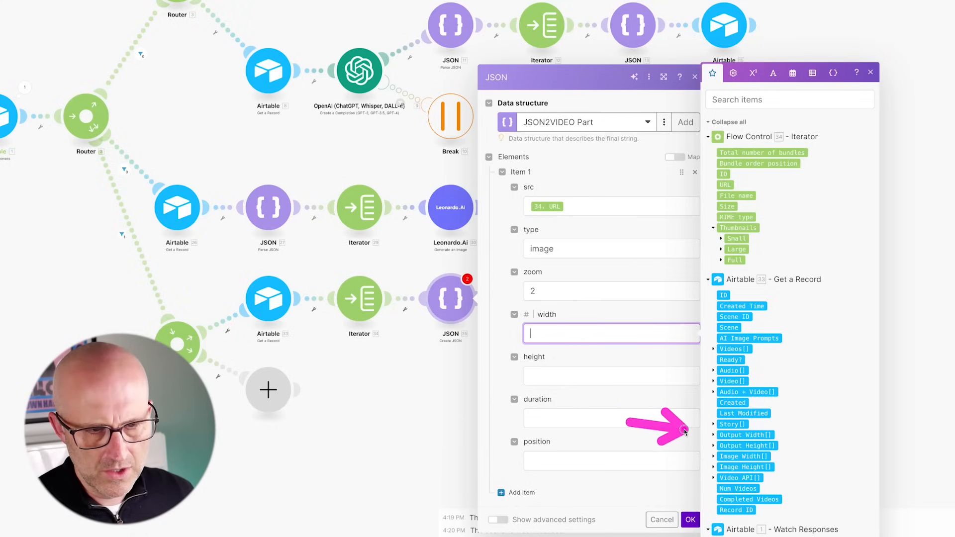
pyautogui.click(714, 436)
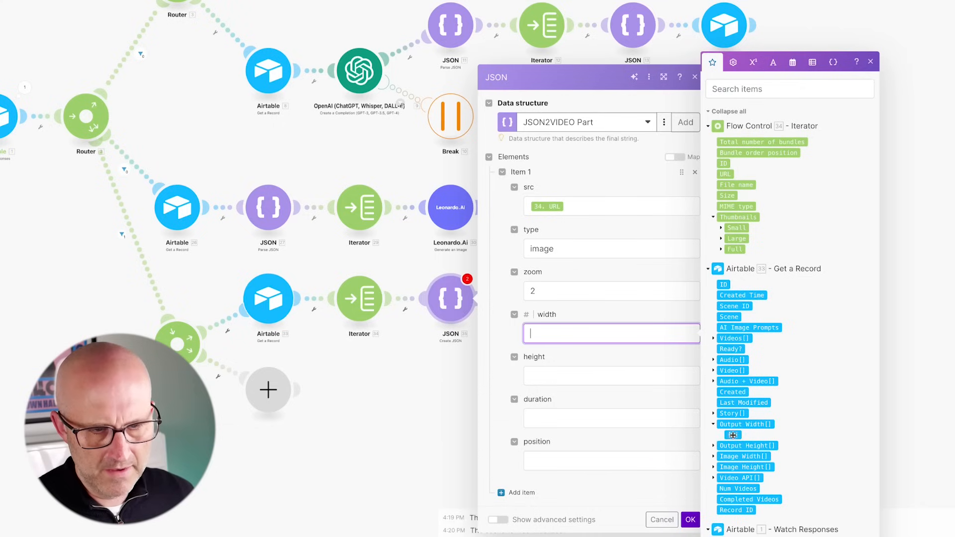
pyautogui.click(733, 436)
pyautogui.click(542, 375)
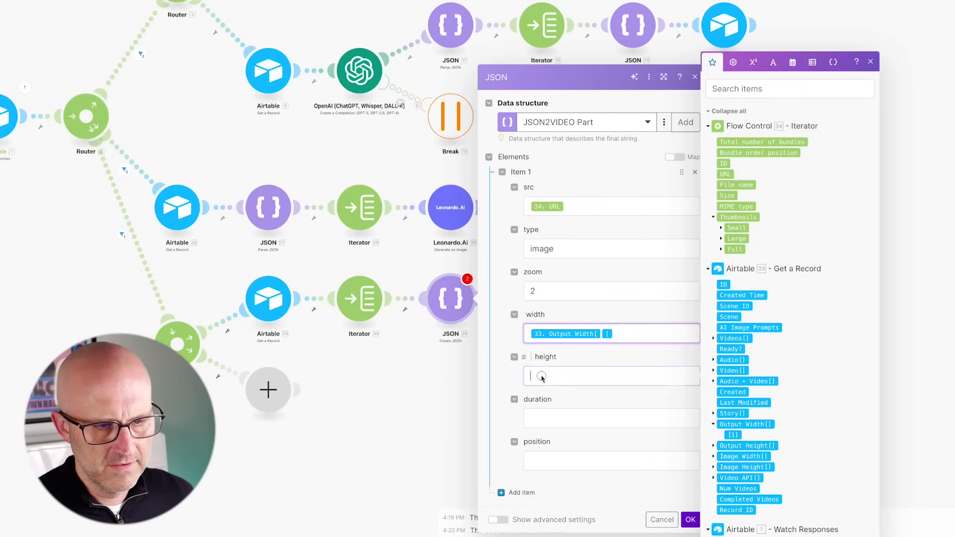
pyautogui.click(714, 446)
pyautogui.click(735, 446)
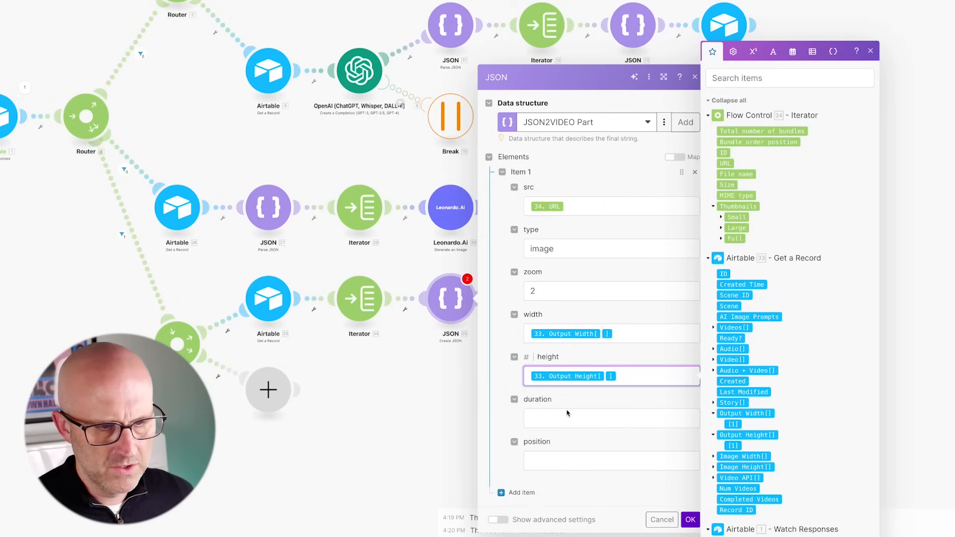
pyautogui.click(544, 421)
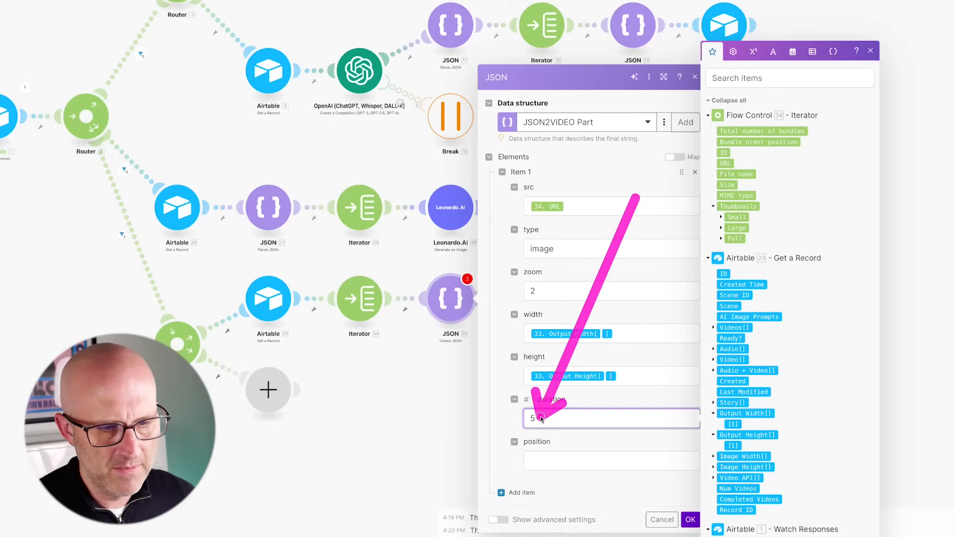
pyautogui.click(562, 460)
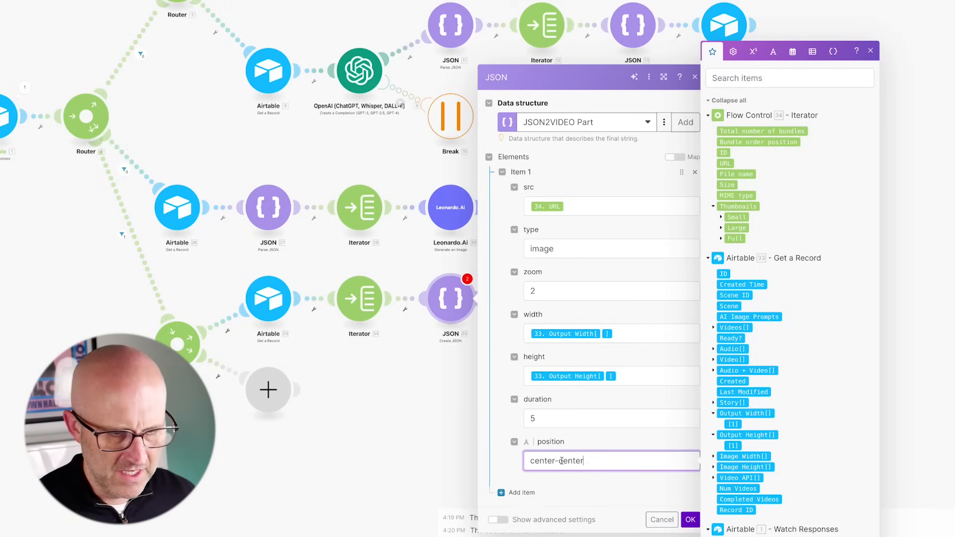
pyautogui.click(500, 473)
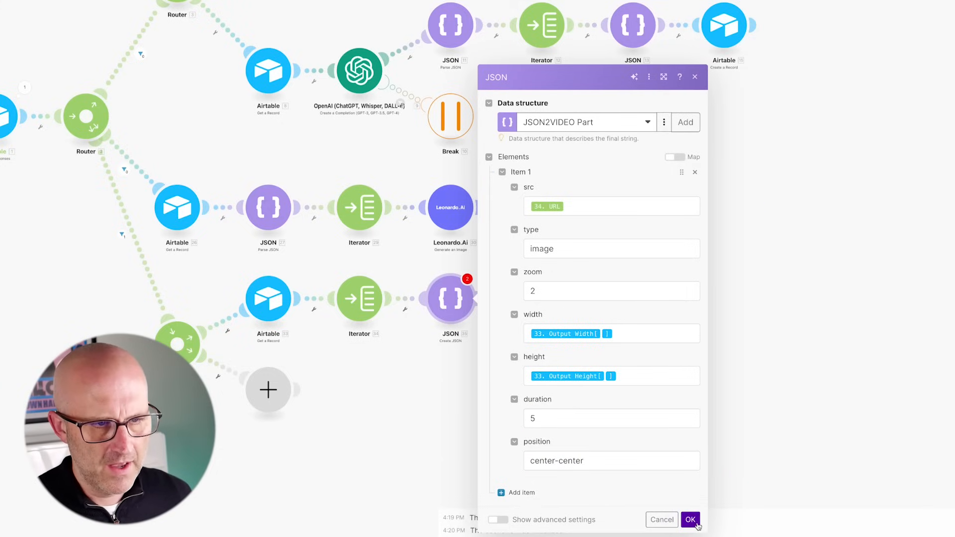
pyautogui.click(700, 521)
pyautogui.click(173, 494)
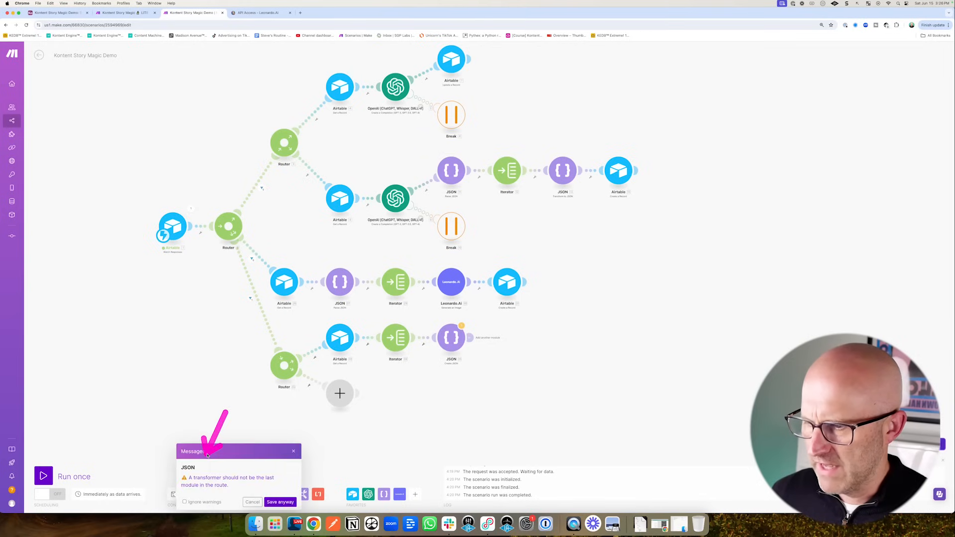
# - Save despite the warning and add a Parse JSON module fed by Create JSON's JSON string
pyautogui.click(281, 502)
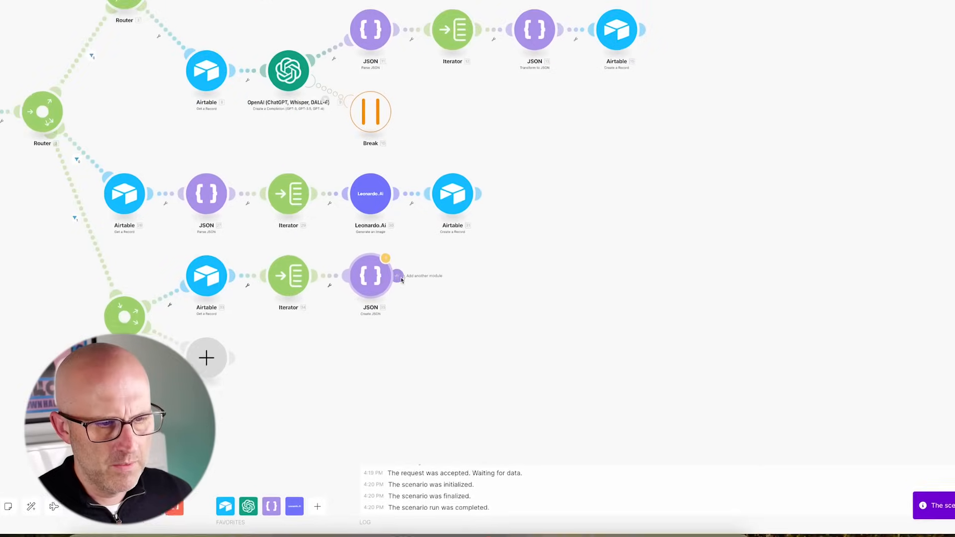
pyautogui.click(455, 324)
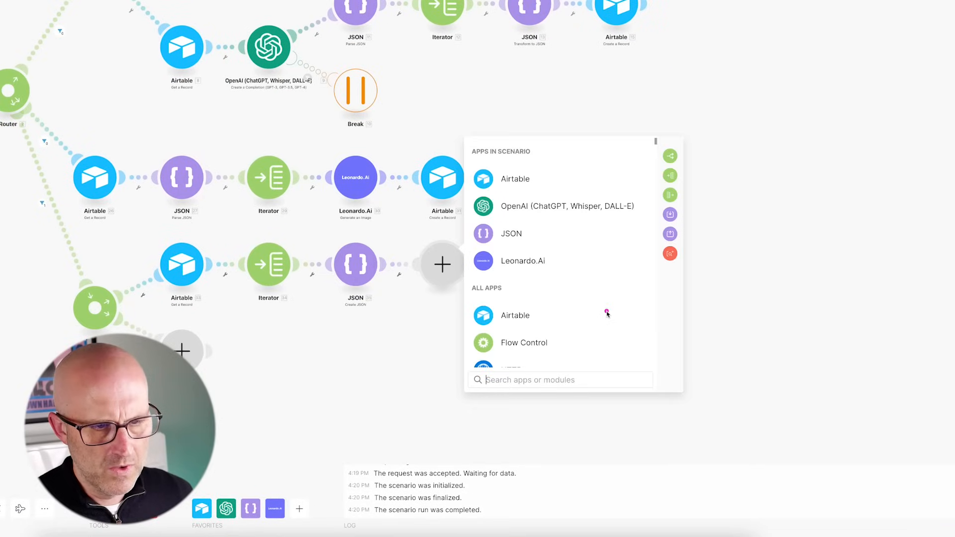
pyautogui.click(513, 237)
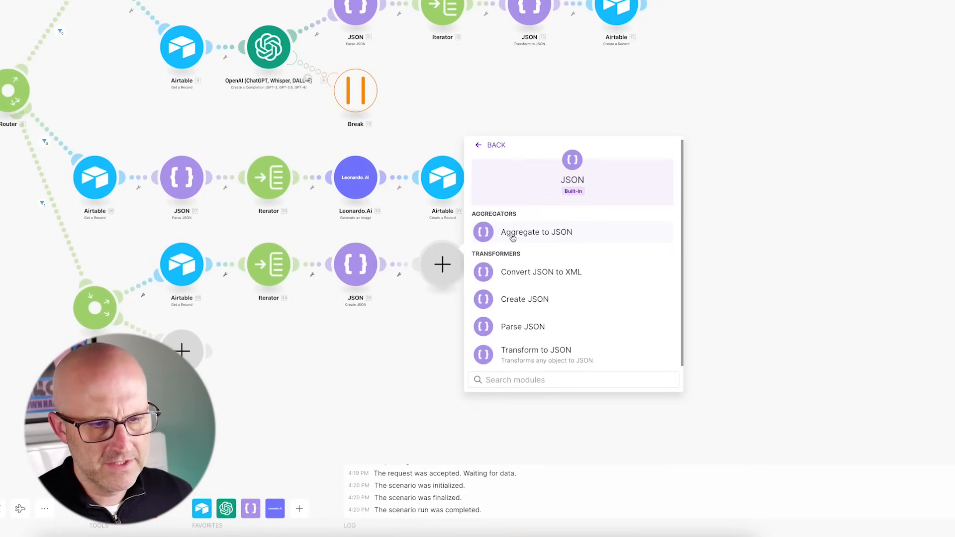
pyautogui.click(523, 327)
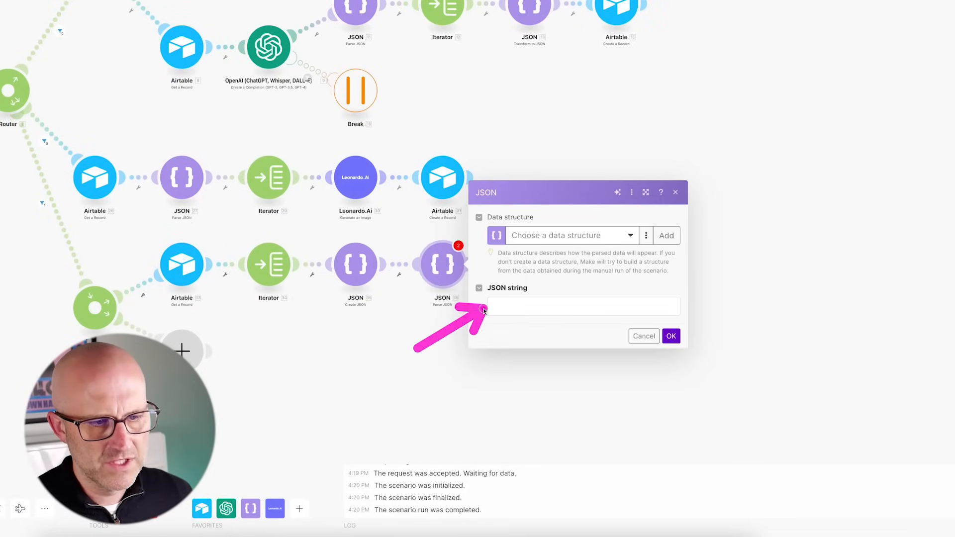
pyautogui.click(505, 306)
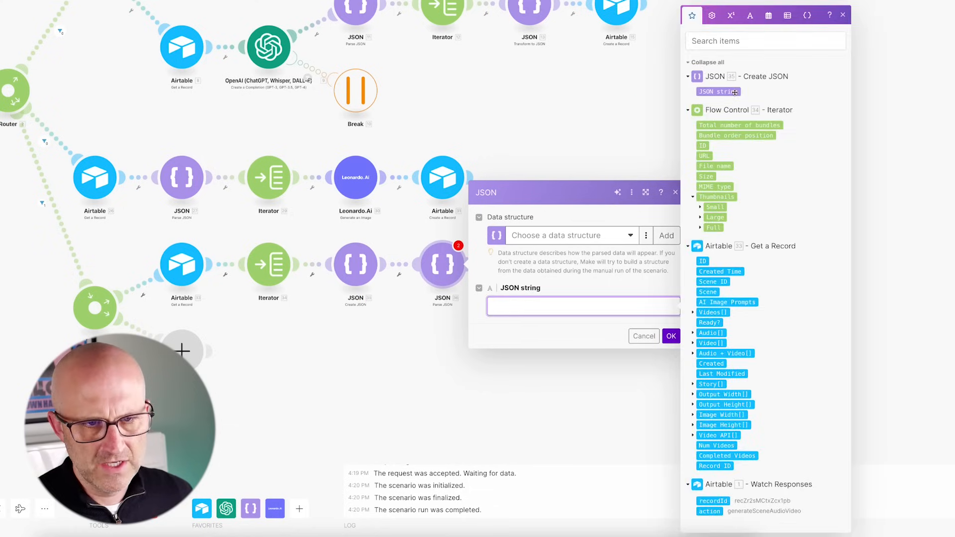
pyautogui.click(733, 92)
pyautogui.click(671, 336)
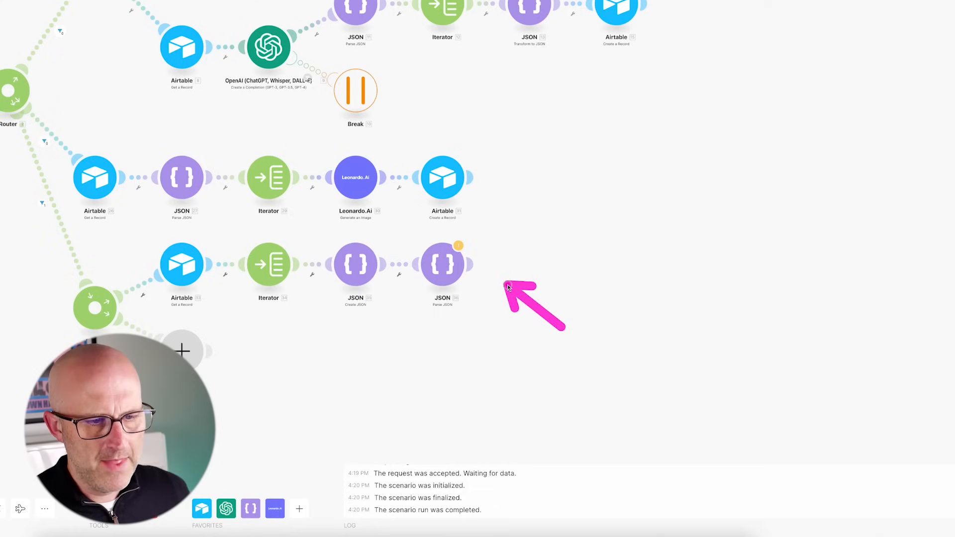
pyautogui.click(472, 264)
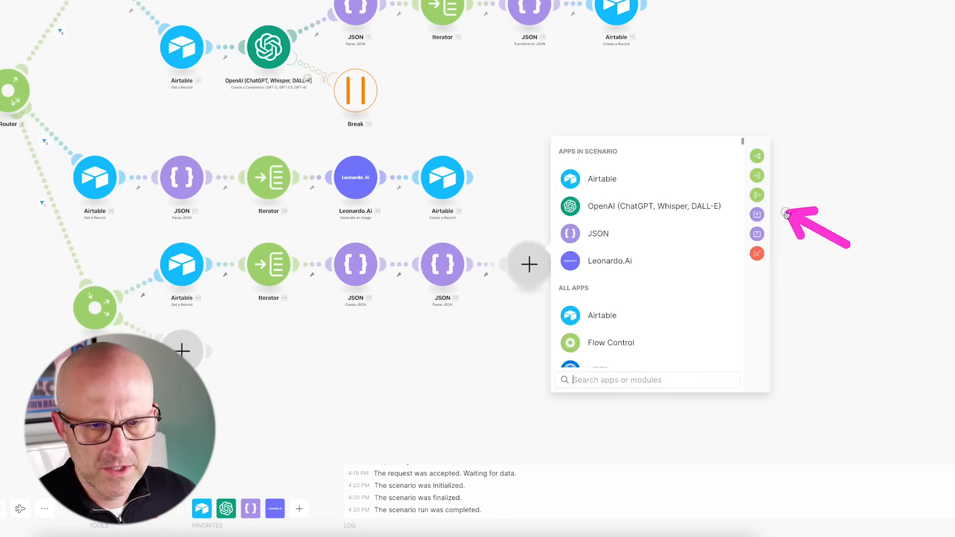
# - Add an Array aggregator with its Source Module set to Iterator [34]
pyautogui.click(757, 195)
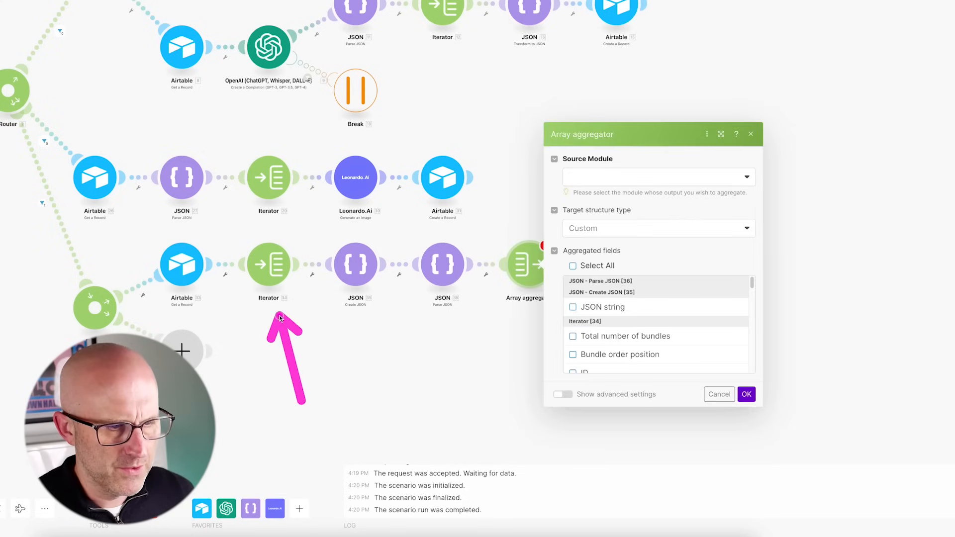
pyautogui.click(601, 177)
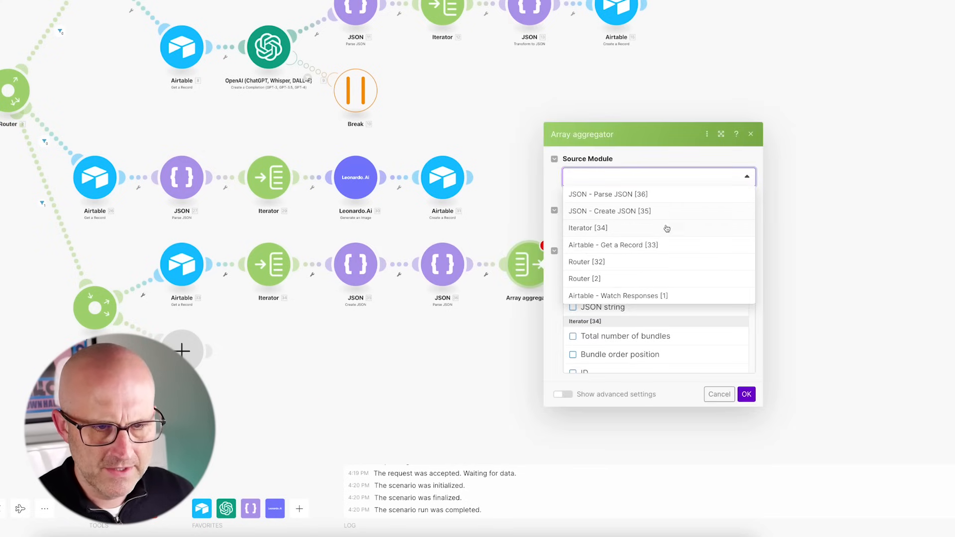
pyautogui.click(604, 229)
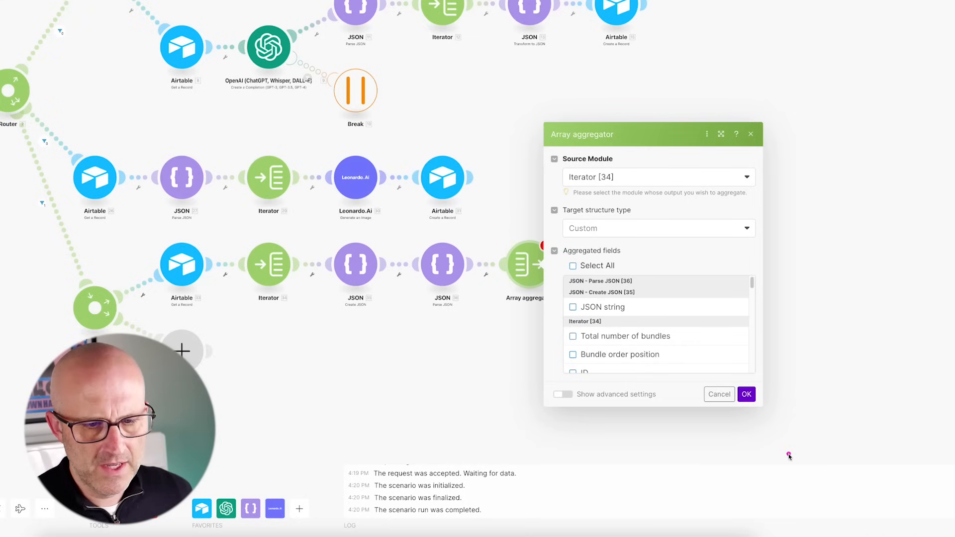
pyautogui.click(747, 394)
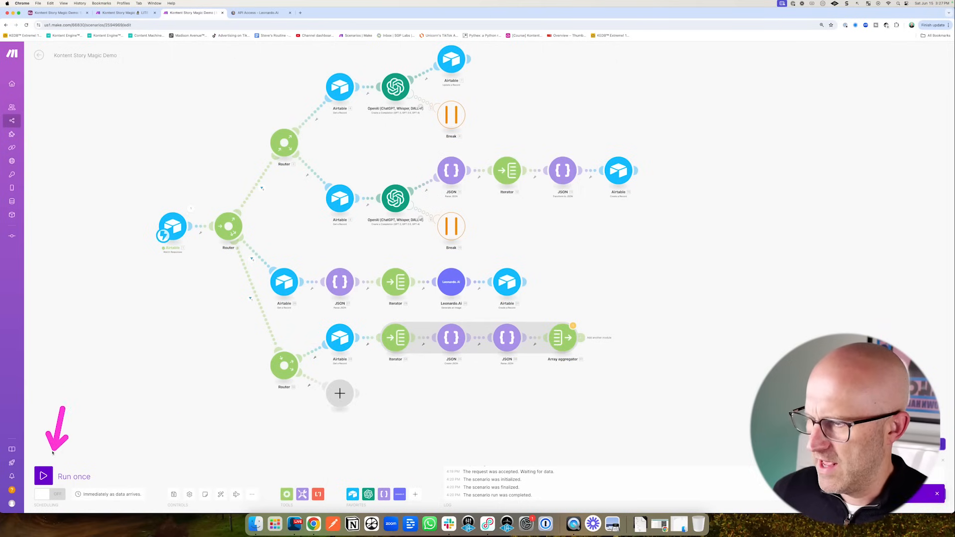
# - Run the scenario once despite the warning, then switch to the Kontent Story Magic Demo base
pyautogui.click(43, 476)
pyautogui.click(196, 501)
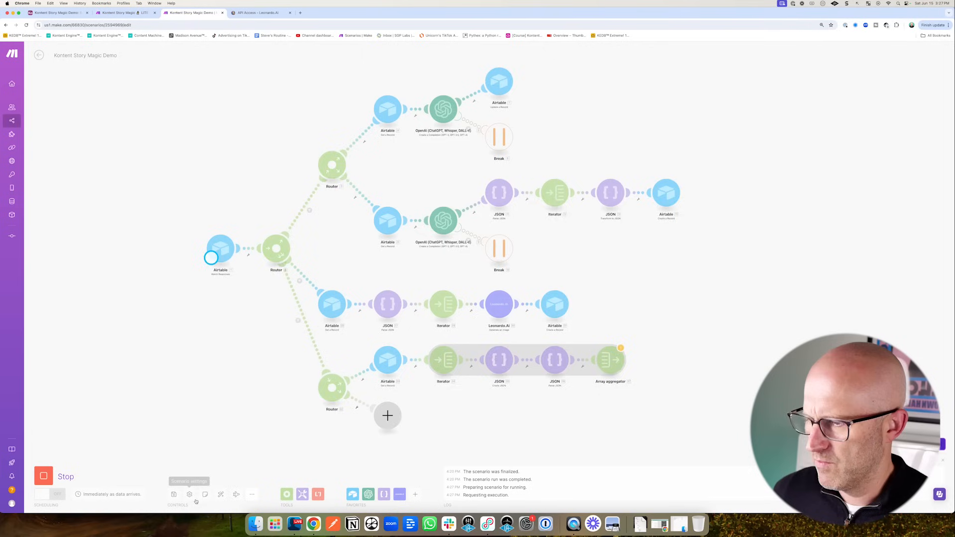
pyautogui.click(60, 13)
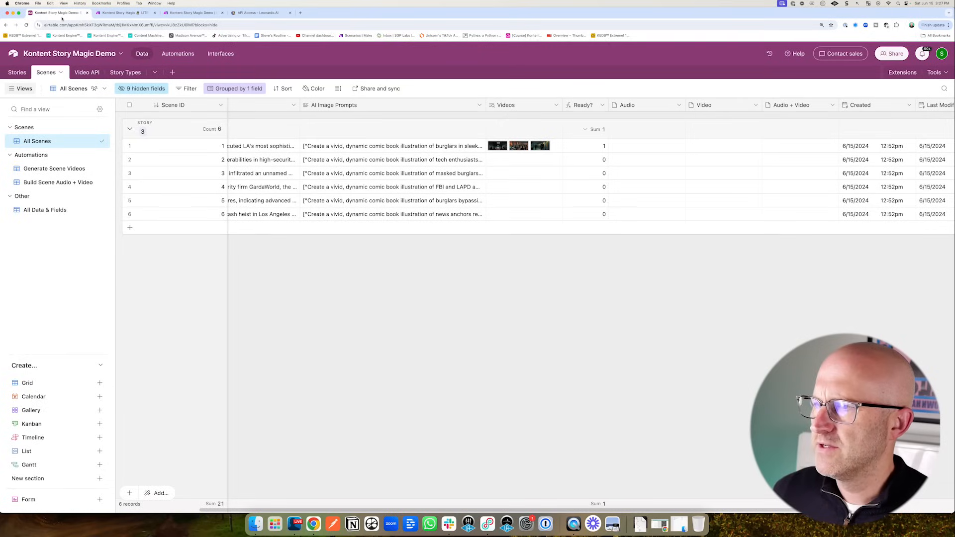
# - Test the Generate Scene Audio + Video script action in Airtable Automations, then return to Make
pyautogui.click(178, 54)
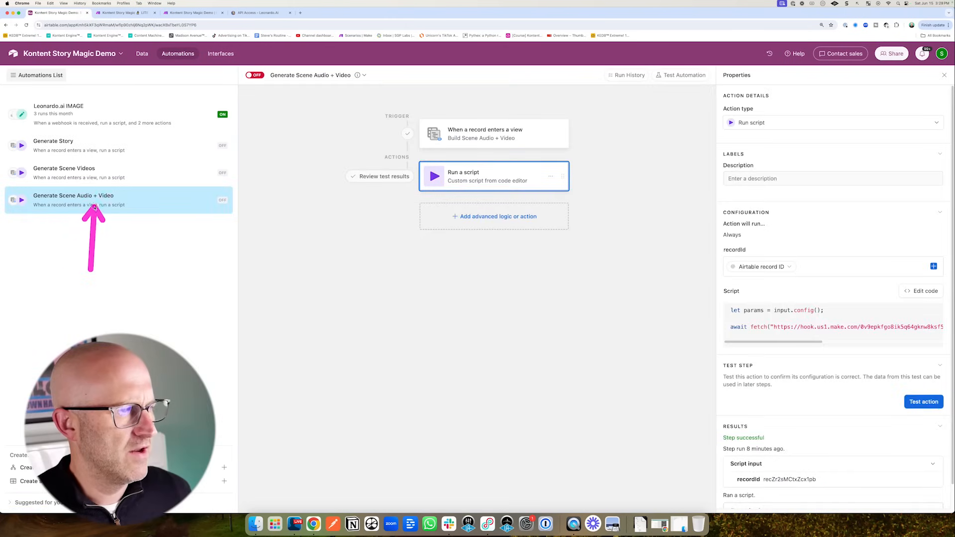
pyautogui.click(919, 404)
pyautogui.click(201, 13)
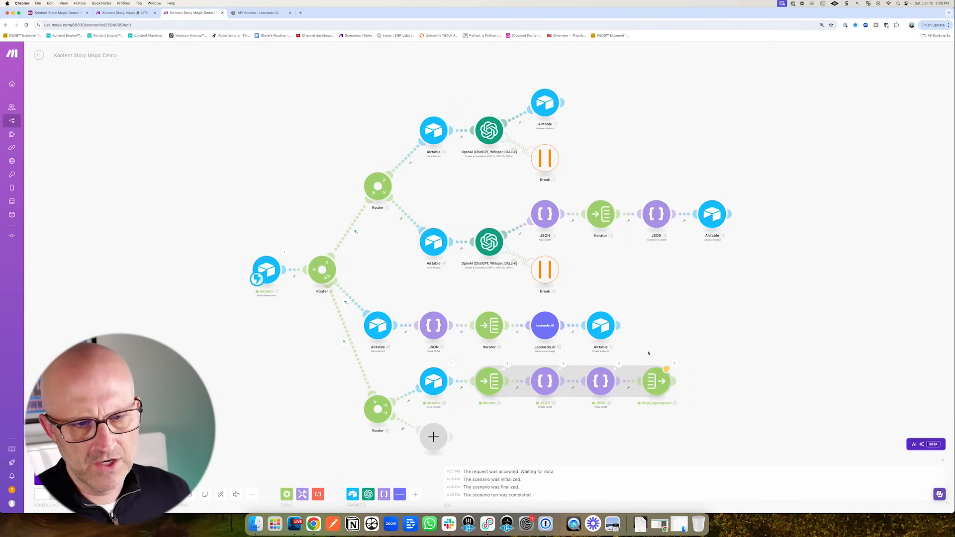
# - Make the Array aggregator collect the parsed elements
pyautogui.click(668, 389)
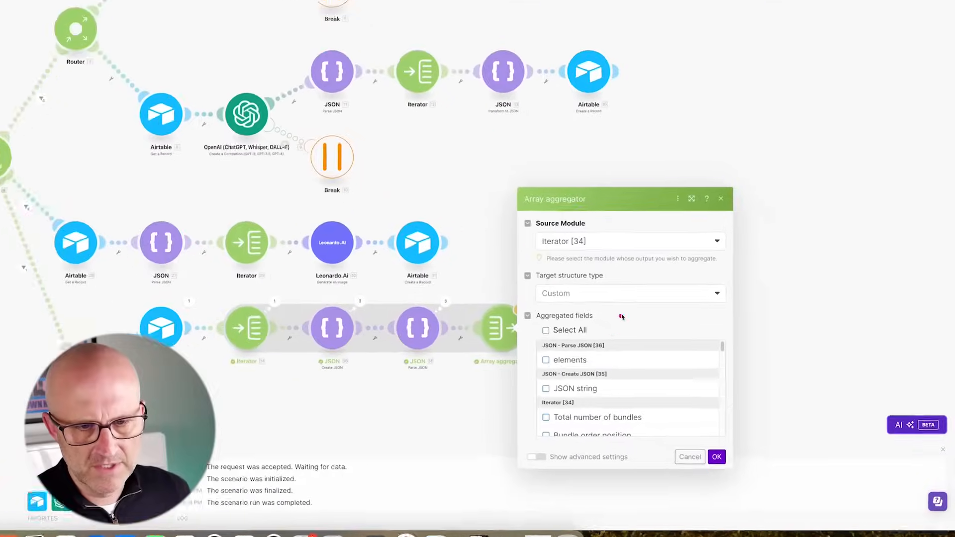
pyautogui.click(546, 359)
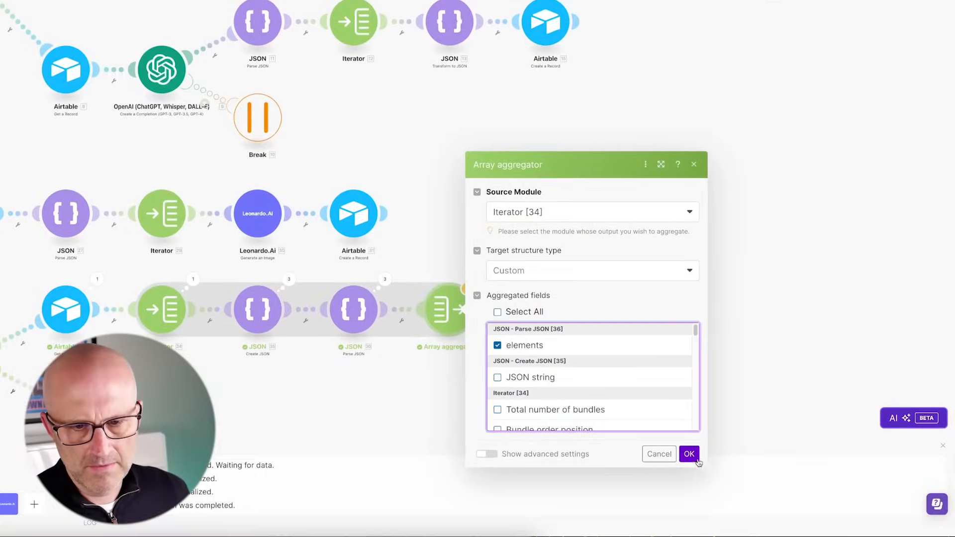
pyautogui.click(697, 458)
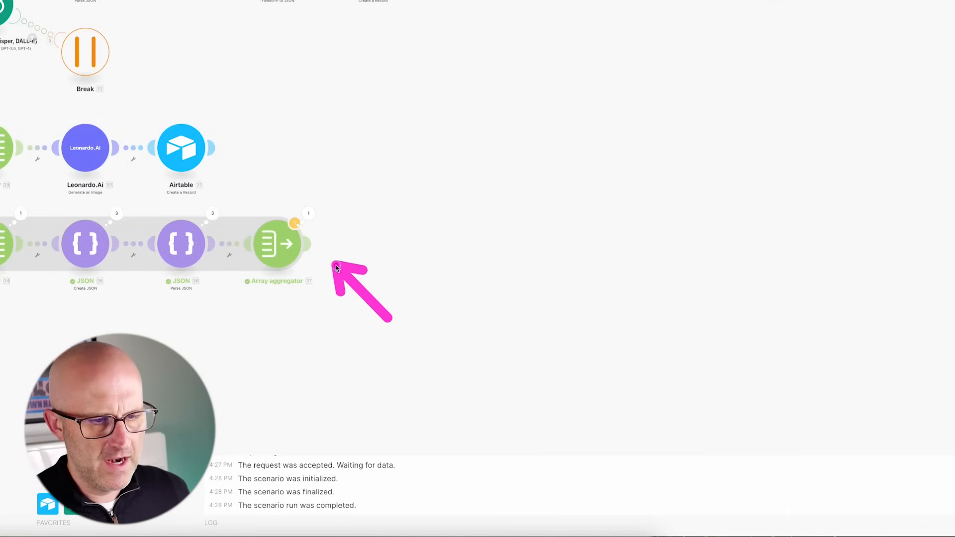
# - Add a Create JSON module with a 'JSON2VIDEO Scene' structure generated from copied sample scene JSON
pyautogui.click(310, 245)
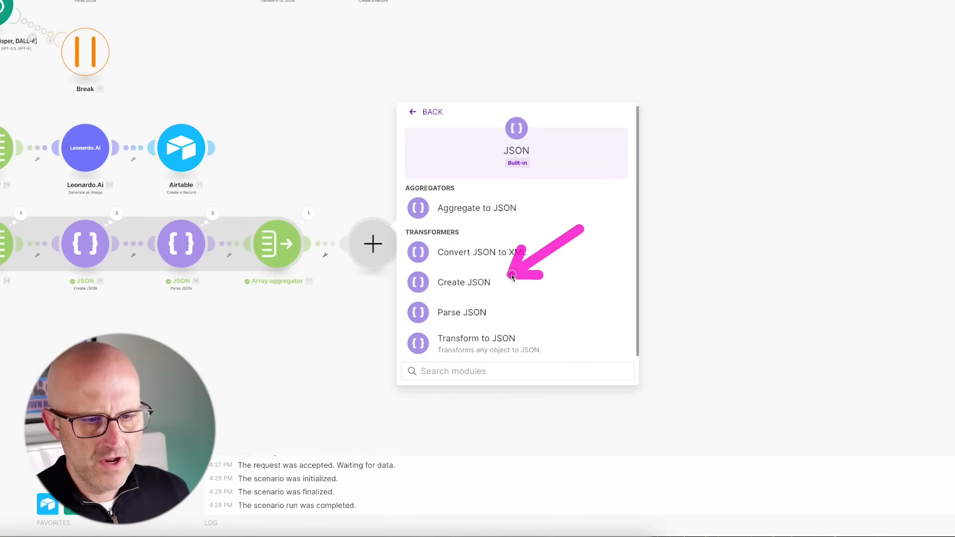
pyautogui.click(468, 288)
pyautogui.click(620, 246)
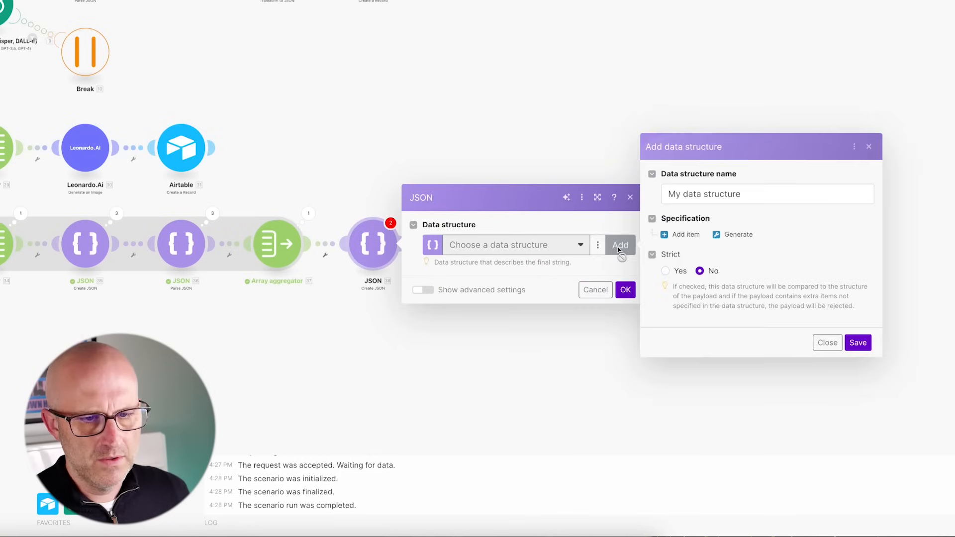
pyautogui.write('JSON2VIDEO Scene')
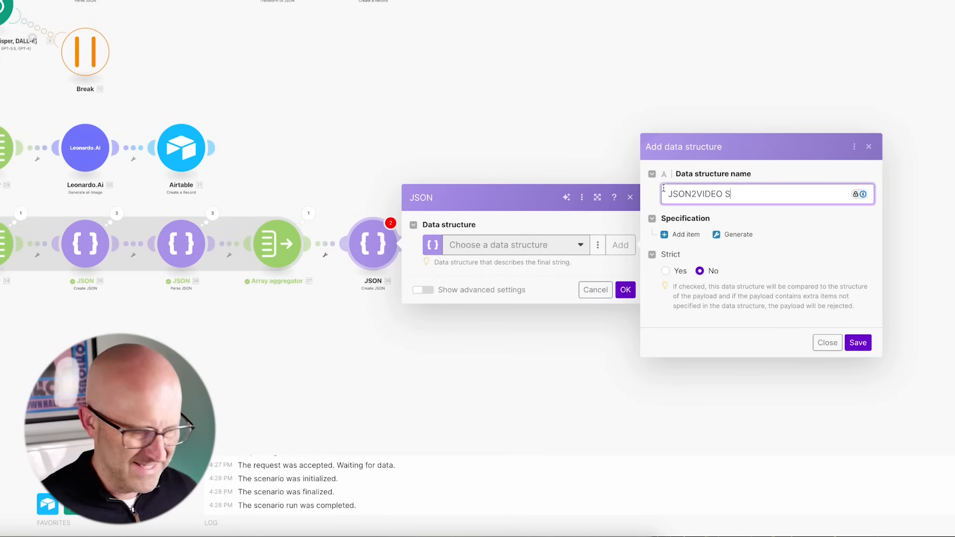
pyautogui.click(738, 234)
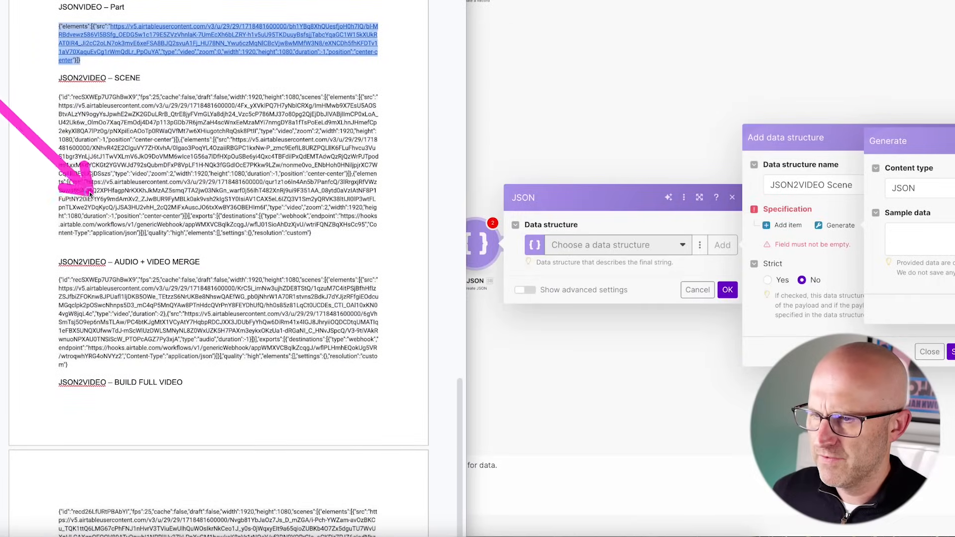
pyautogui.moveTo(311, 233); pyautogui.dragTo(58, 98)
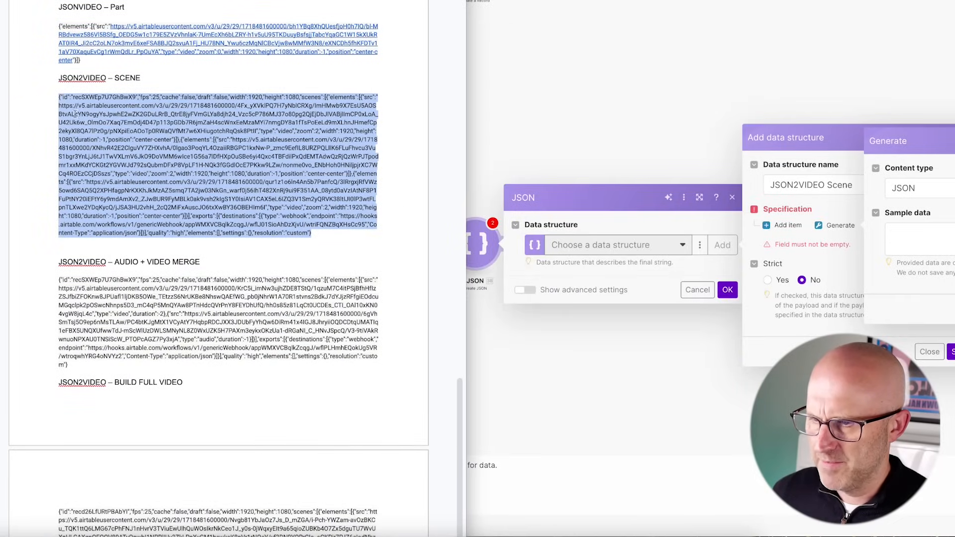
pyautogui.rightClick(116, 133)
pyautogui.click(142, 164)
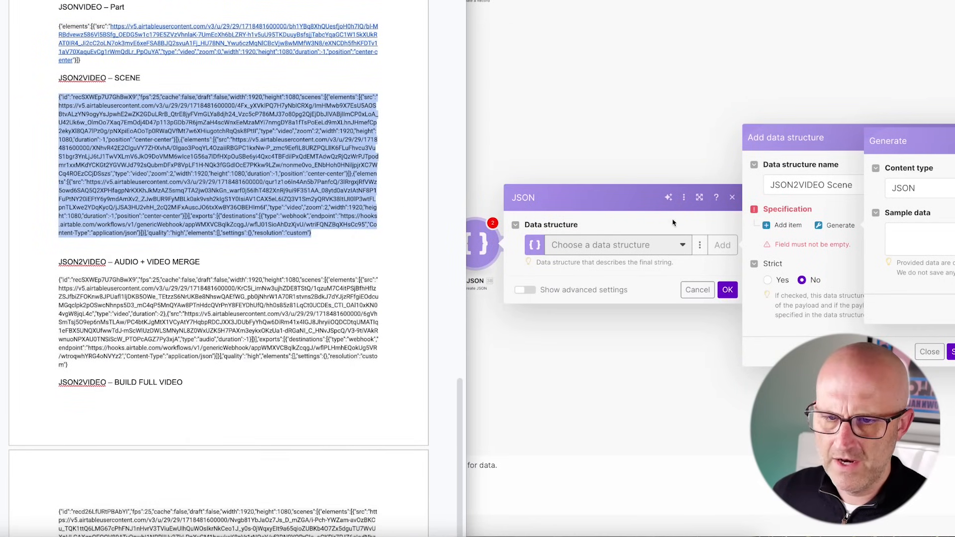
pyautogui.click(915, 234)
pyautogui.hotkey('ctrl', 'v')
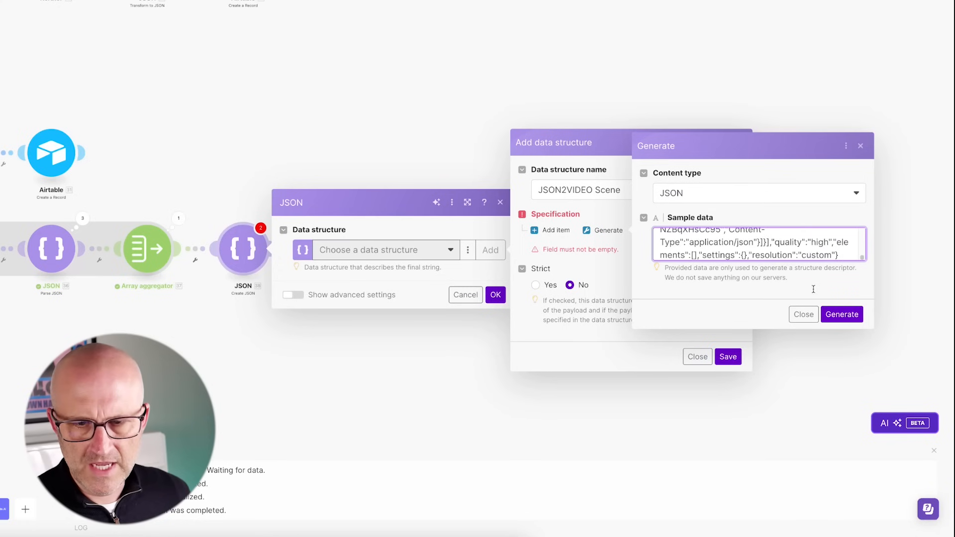
pyautogui.click(841, 314)
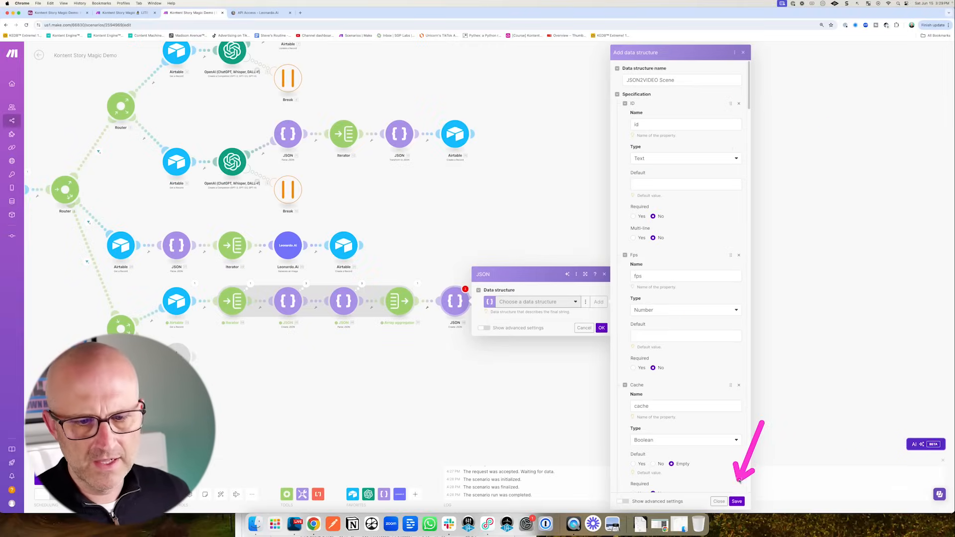
pyautogui.click(737, 502)
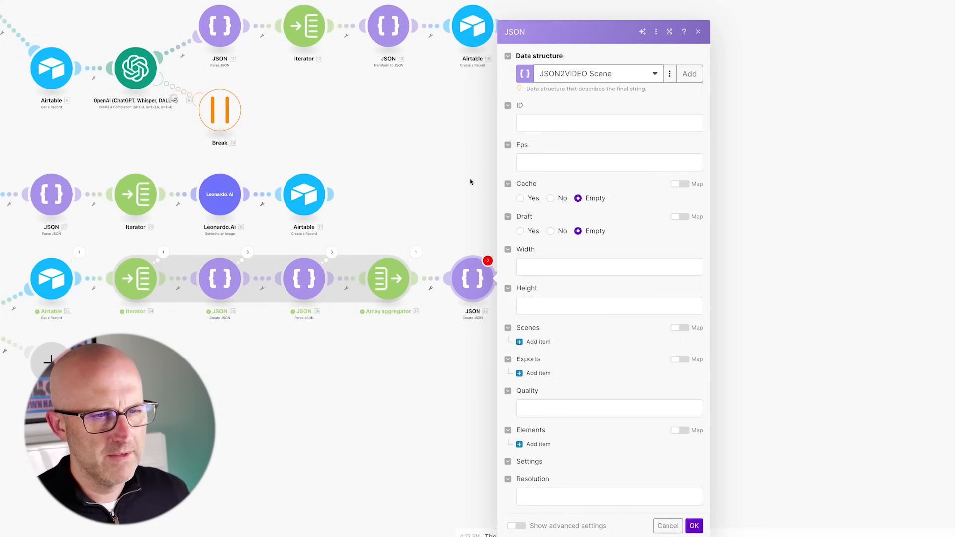
# - Map recordId into ID and set Fps to 25
pyautogui.click(546, 124)
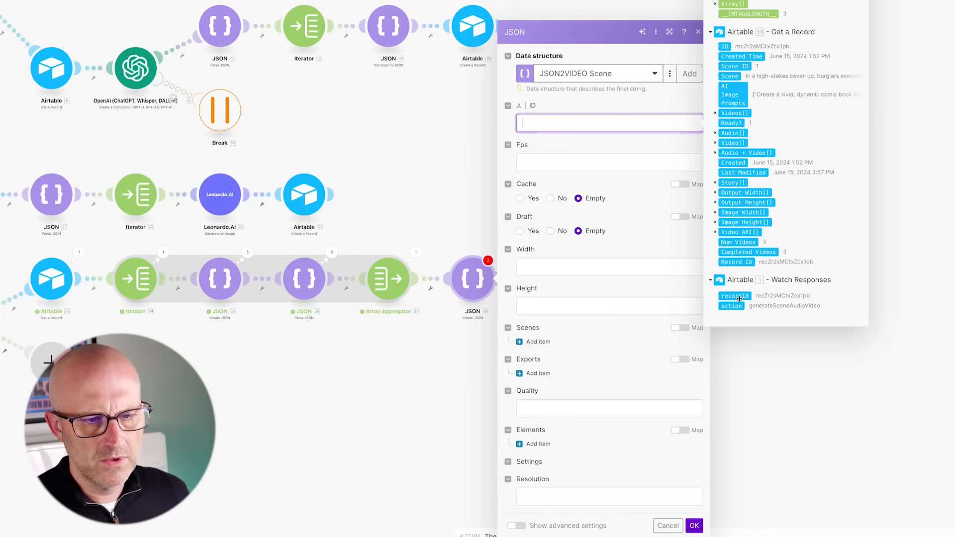
pyautogui.moveTo(740, 299); pyautogui.dragTo(563, 125)
pyautogui.click(538, 163)
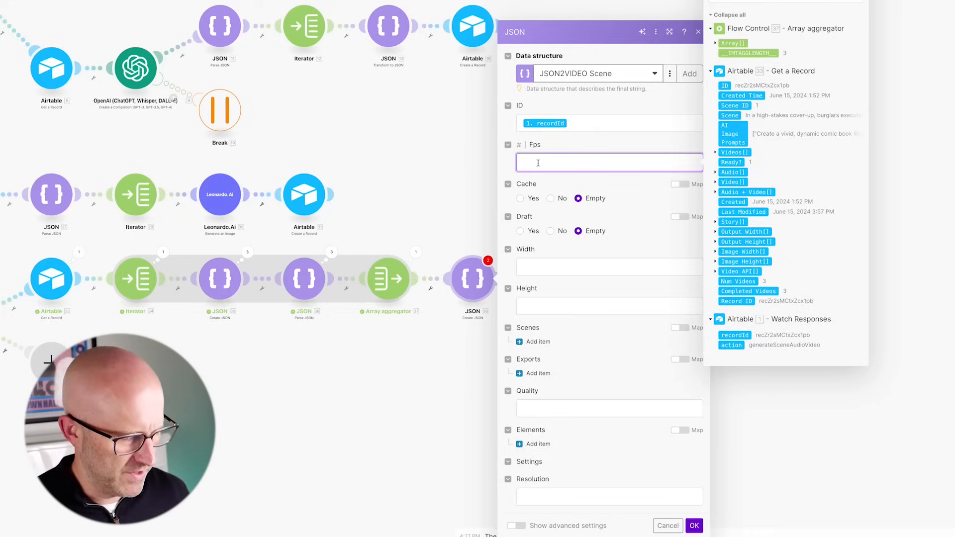
pyautogui.click(539, 192)
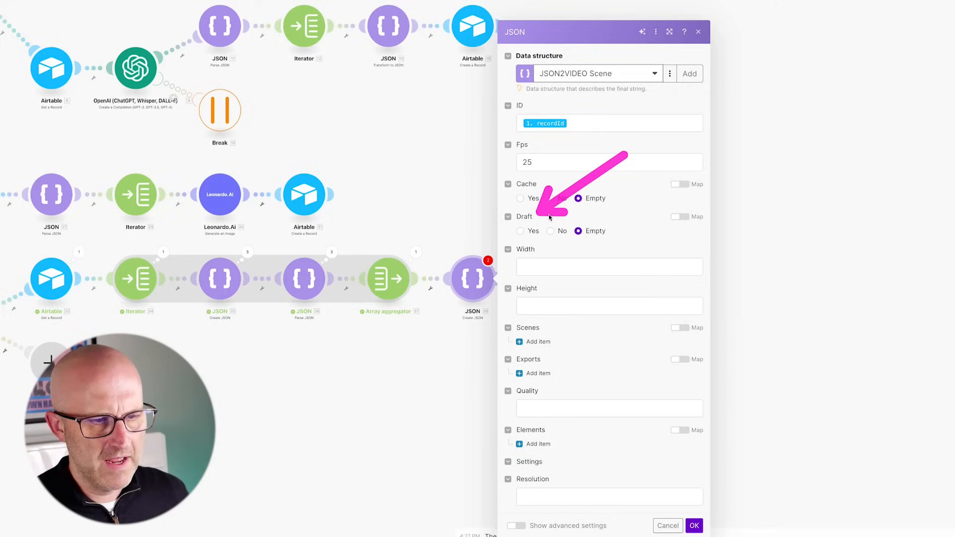
pyautogui.moveTo(622, 213); pyautogui.dragTo(554, 247)
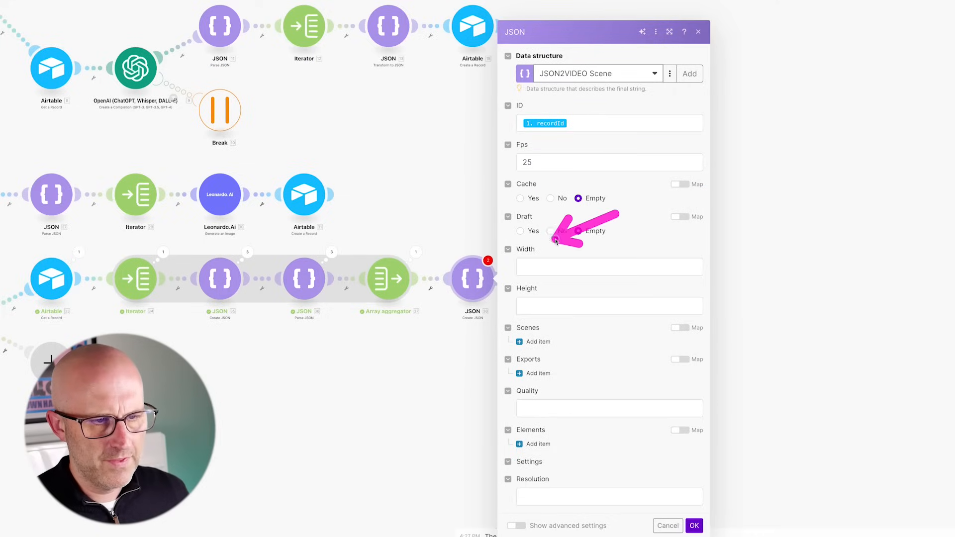
# - Map Output Width[1] into Width and Output Height[1] into Height
pyautogui.click(541, 267)
pyautogui.moveTo(654, 331); pyautogui.dragTo(716, 335)
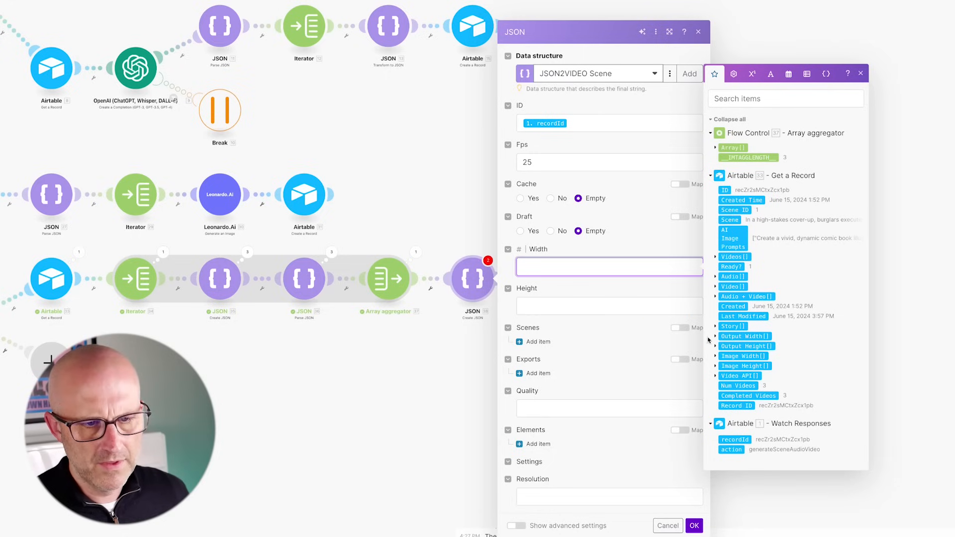
pyautogui.click(716, 336)
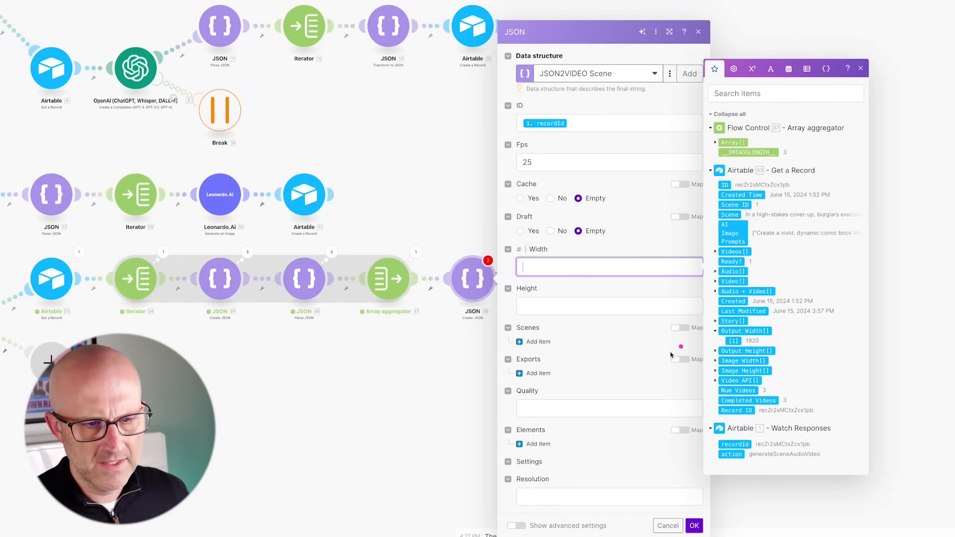
pyautogui.click(733, 341)
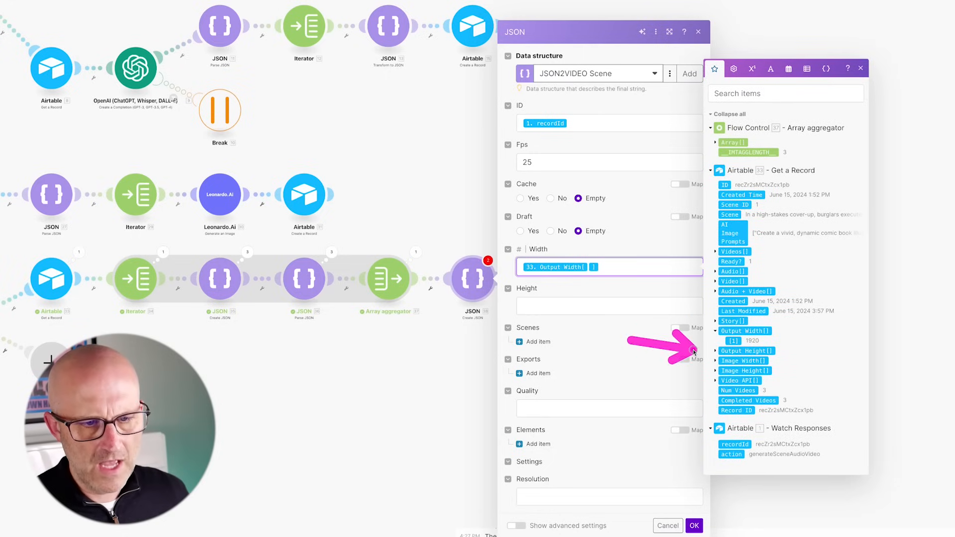
pyautogui.click(716, 352)
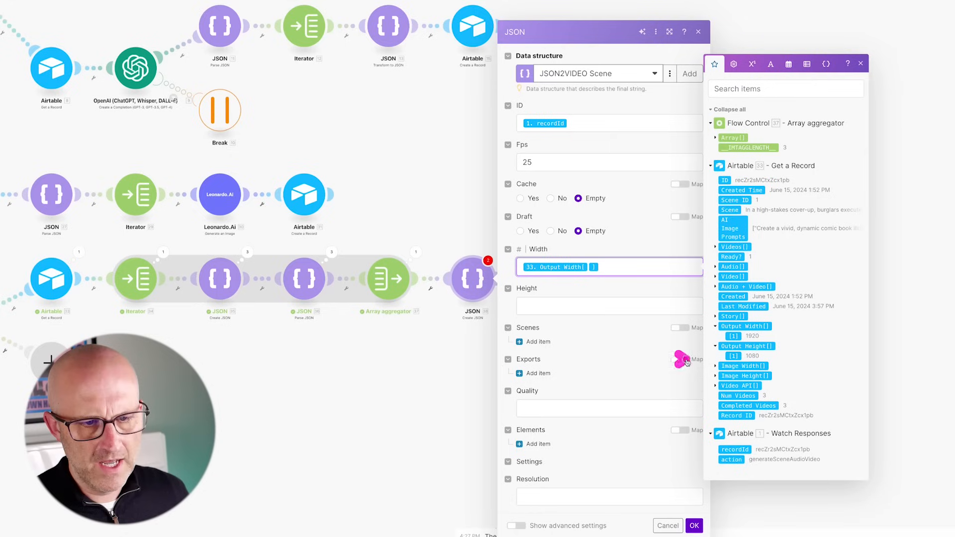
pyautogui.click(733, 356)
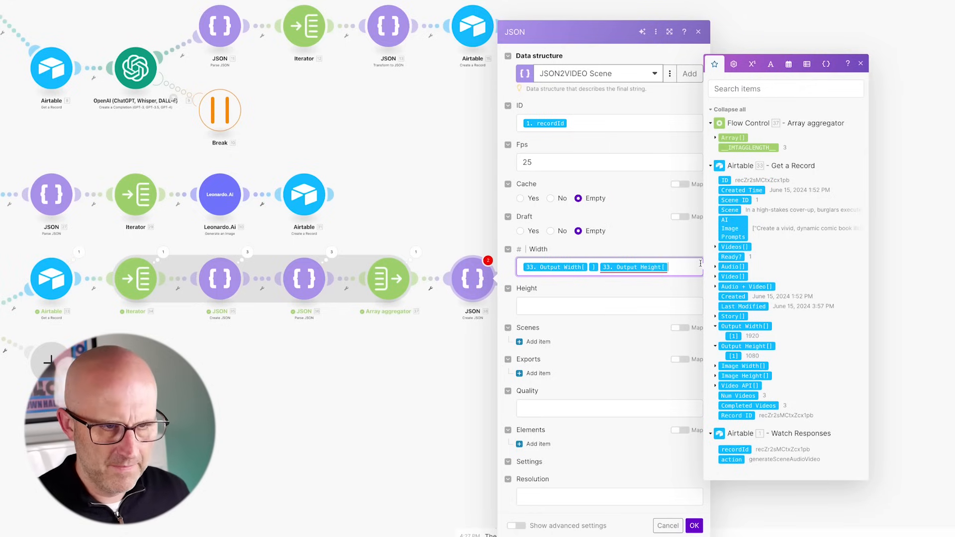
pyautogui.click(532, 308)
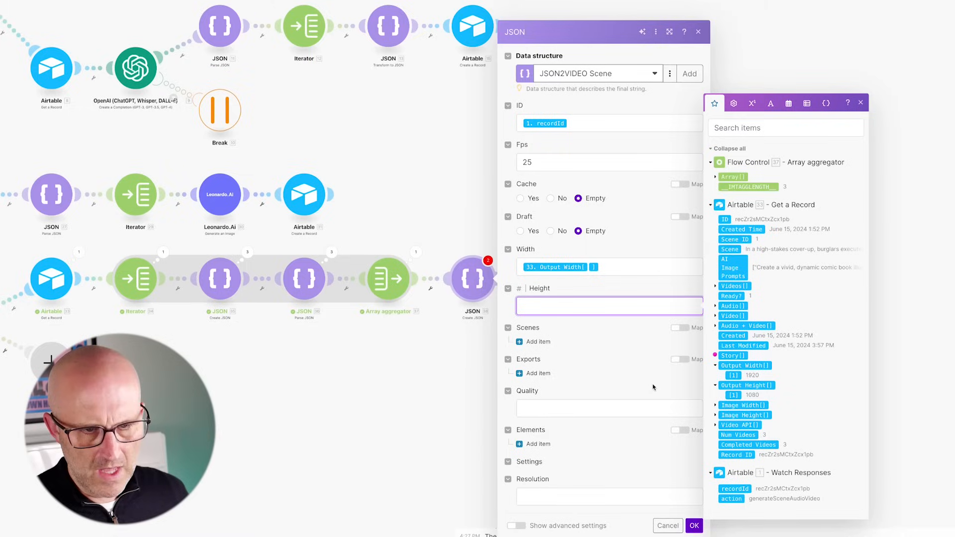
pyautogui.click(734, 395)
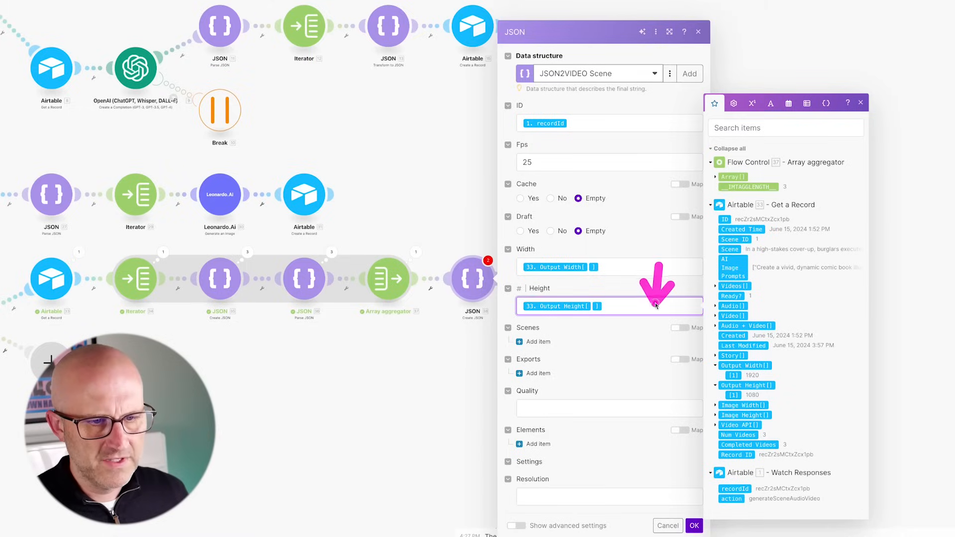
# - Switch Scenes to mapping and insert the aggregator's 37. Array[]
pyautogui.click(681, 327)
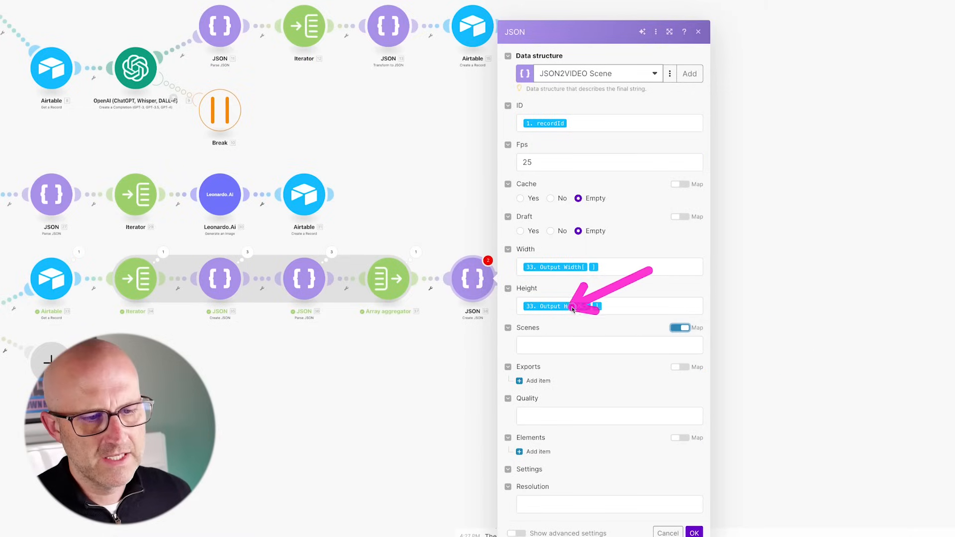
pyautogui.click(548, 346)
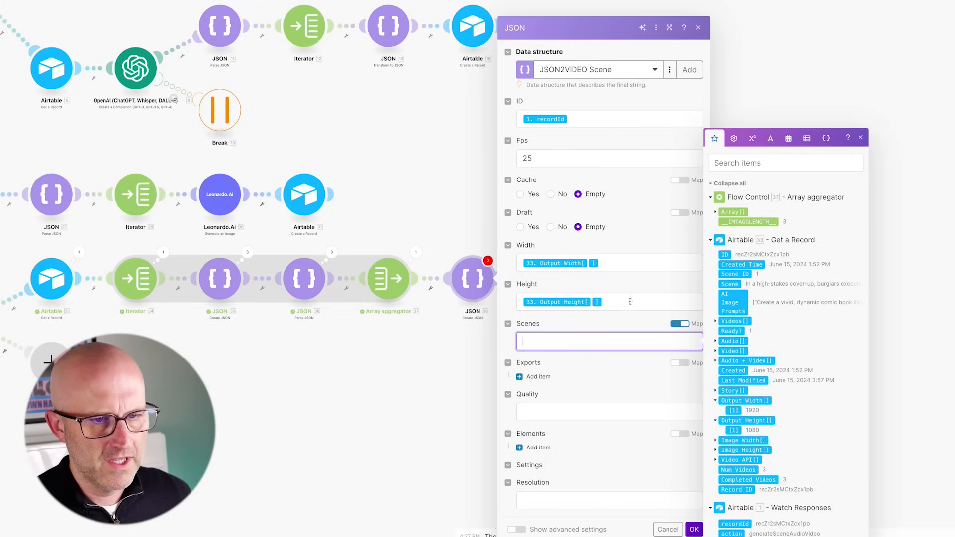
pyautogui.click(733, 213)
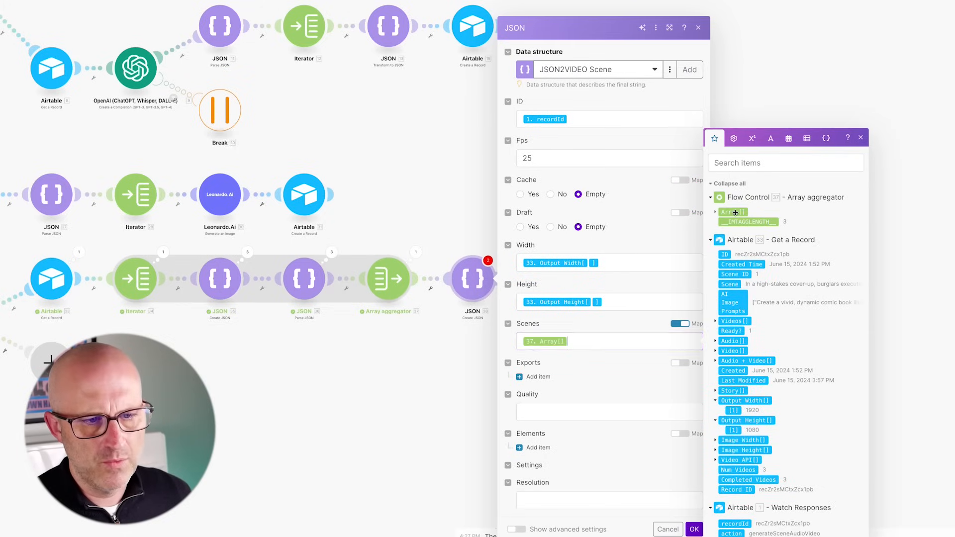
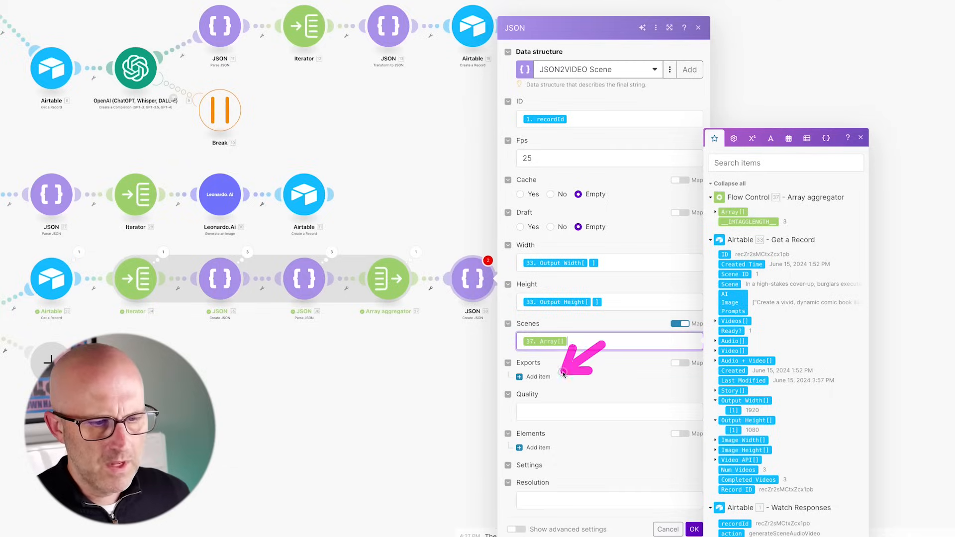
# - Add an export to the Scene JSON with a destination of type 'webhook'
pyautogui.click(539, 377)
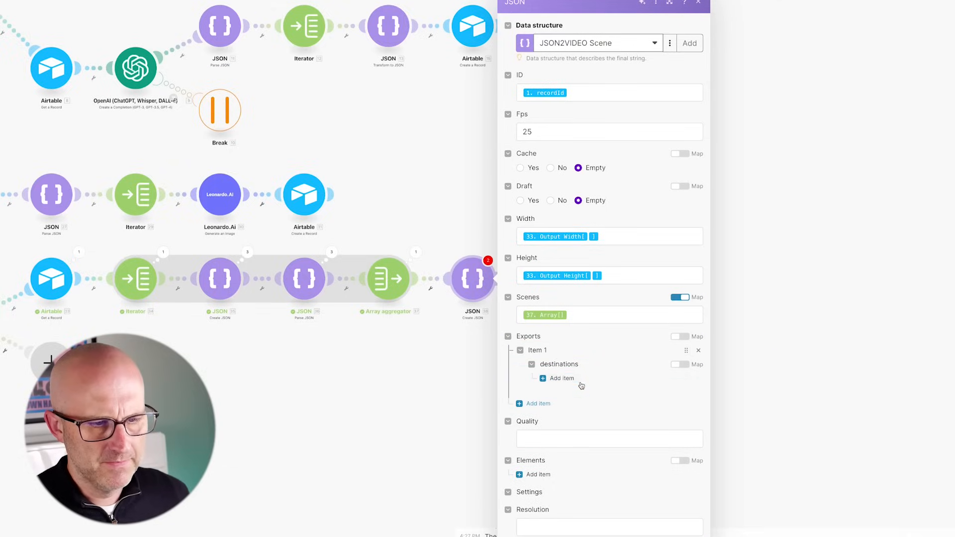
pyautogui.click(561, 378)
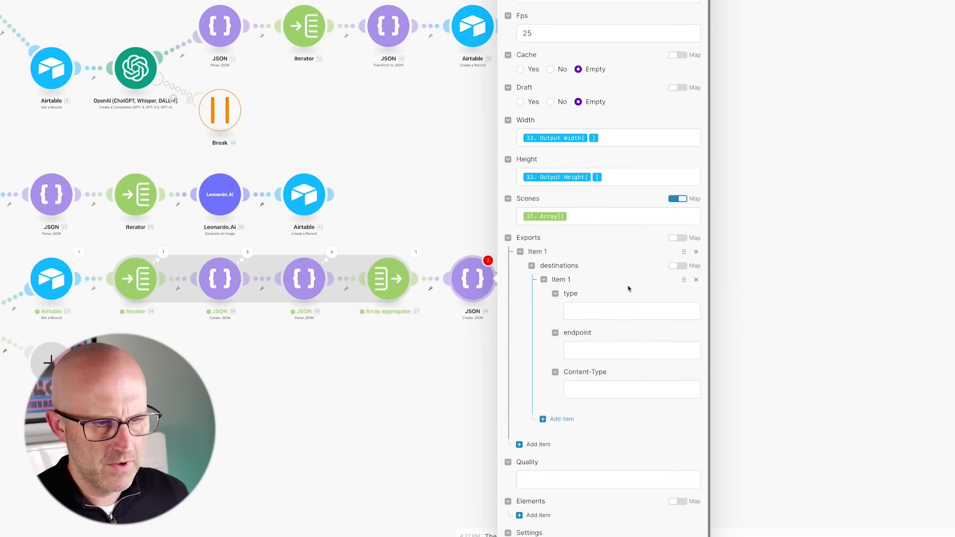
pyautogui.click(589, 307)
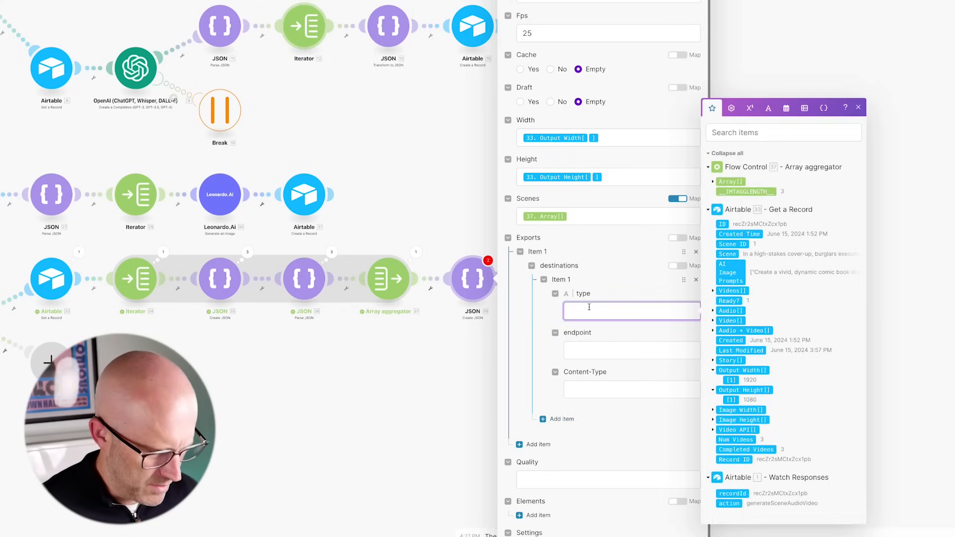
pyautogui.write('webhook')
pyautogui.click(583, 392)
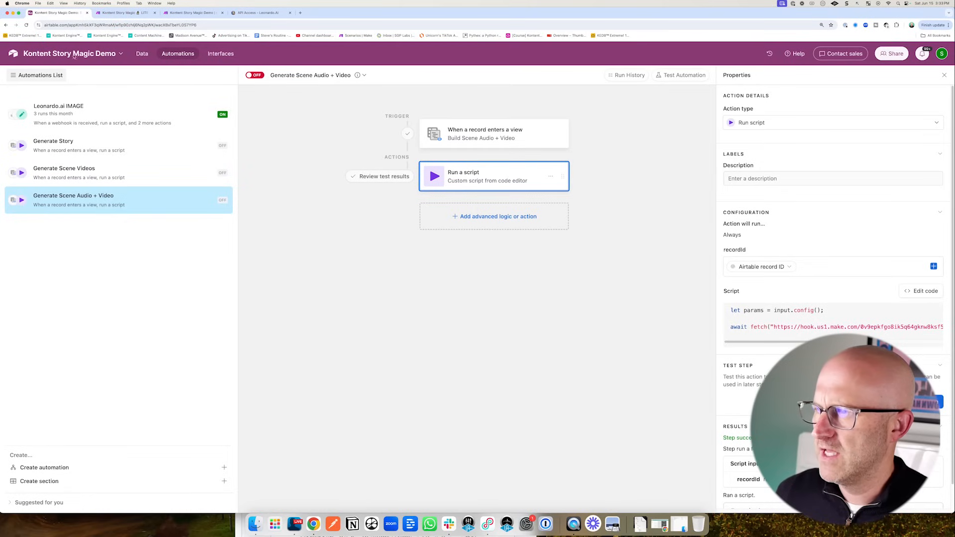
# - Create a new Airtable automation named 'JSON2VIDEO Scene'
pyautogui.click(64, 468)
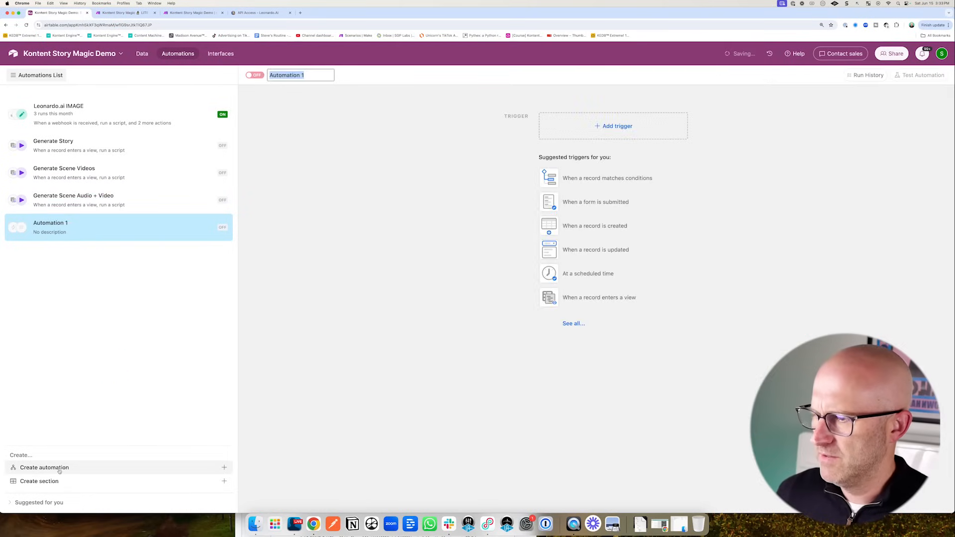
pyautogui.write('JSON')
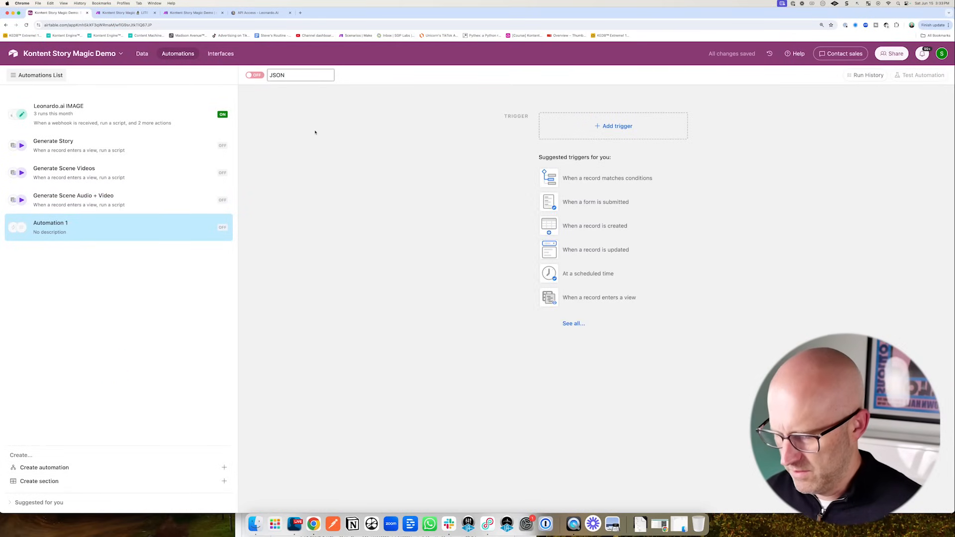
pyautogui.write('2VIDEO Scene')
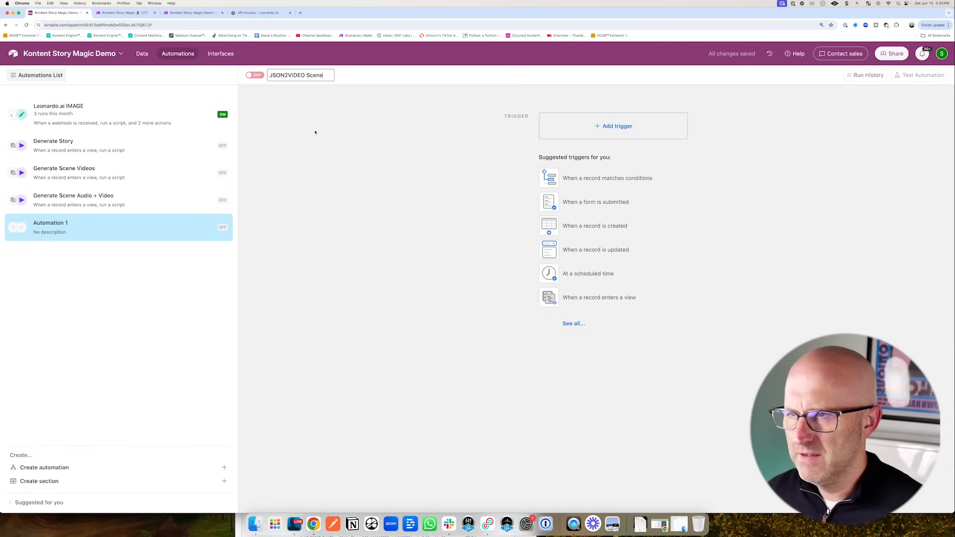
pyautogui.moveTo(450, 230)
pyautogui.mouseDown()
pyautogui.moveTo(524, 156)
pyautogui.moveTo(525, 297)
pyautogui.mouseUp()
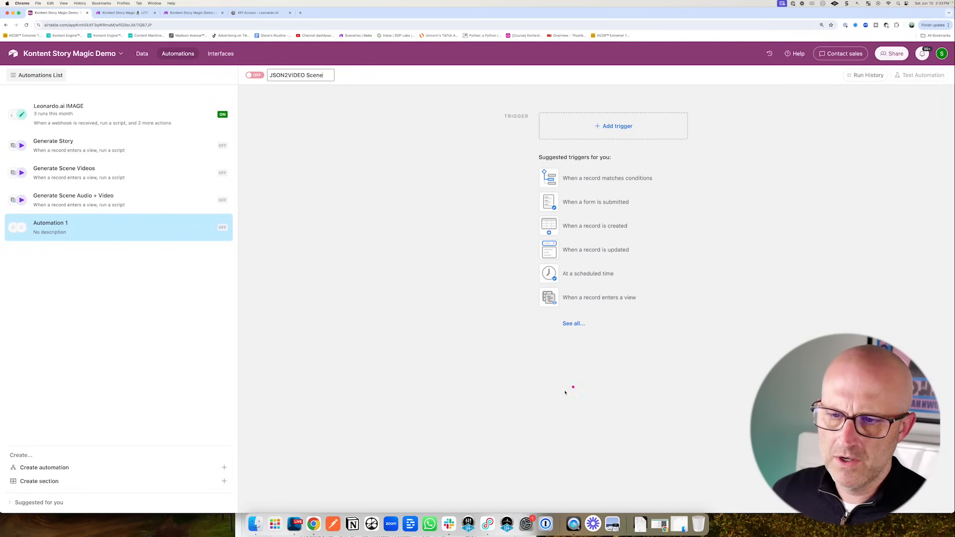
pyautogui.moveTo(569, 392); pyautogui.dragTo(569, 340)
# - Give it a 'When webhook received' trigger and copy its webhook URL
pyautogui.click(575, 326)
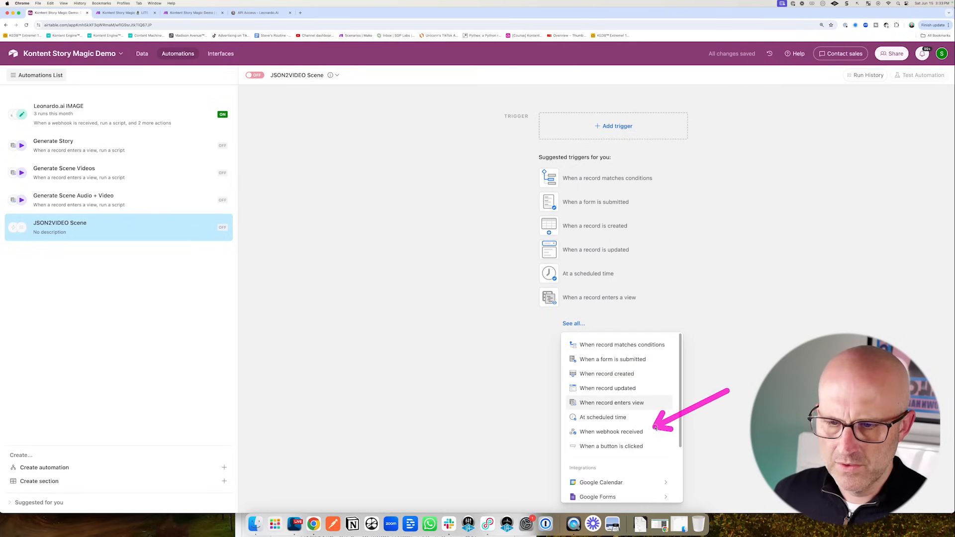
pyautogui.click(612, 432)
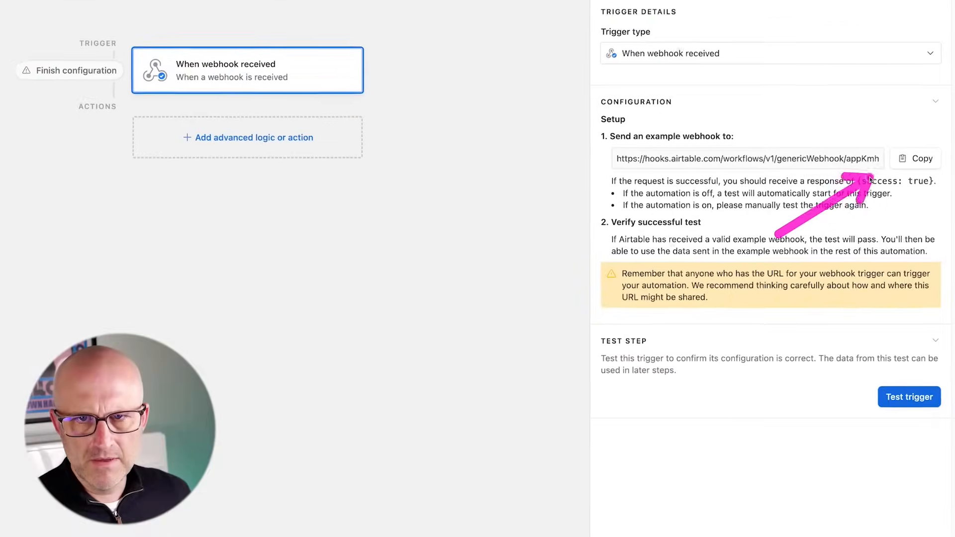
pyautogui.click(916, 158)
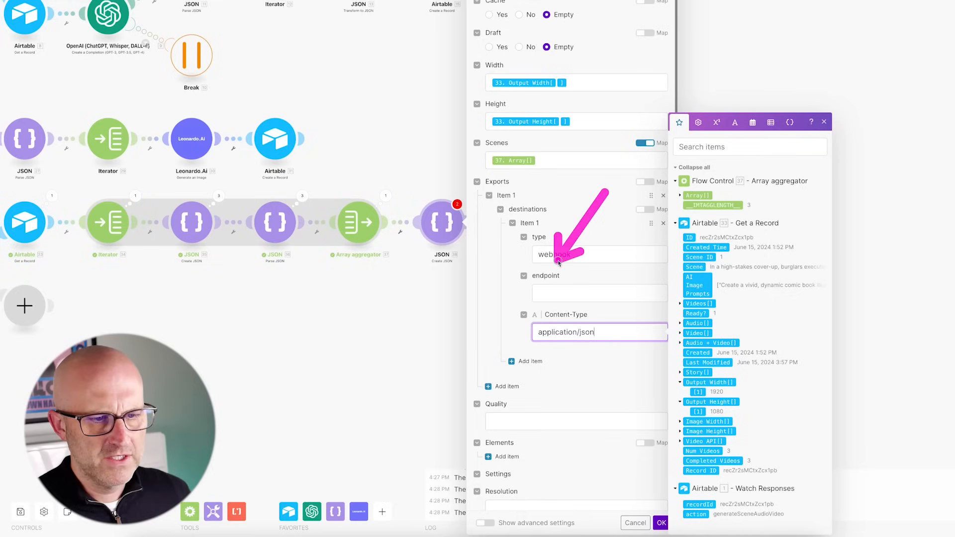
pyautogui.click(600, 294)
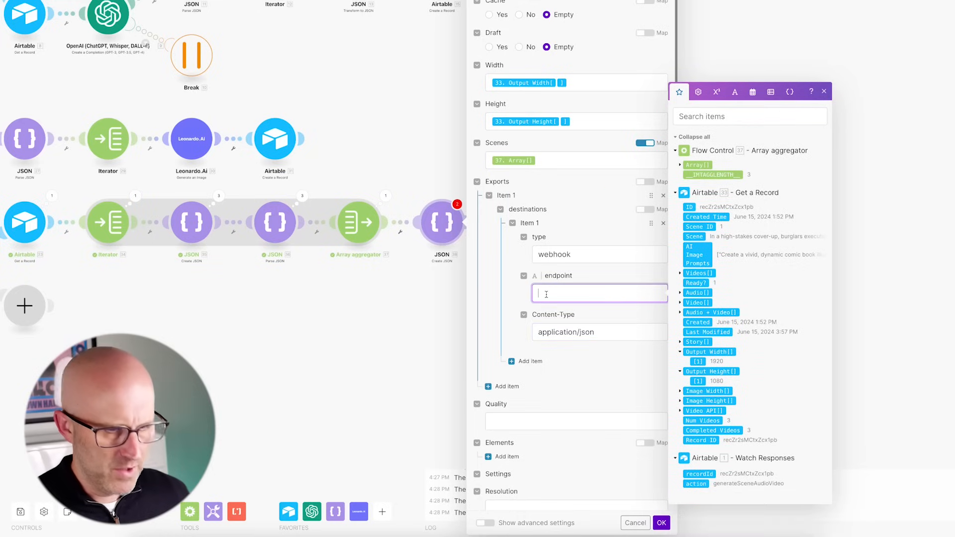
# - Paste the Airtable webhook URL as endpoint, set quality 'high' and resolution 'custom', and save
pyautogui.hotkey('ctrl', 'v')
pyautogui.scroll(-1, 572, 348)
pyautogui.click(501, 404)
pyautogui.write('high')
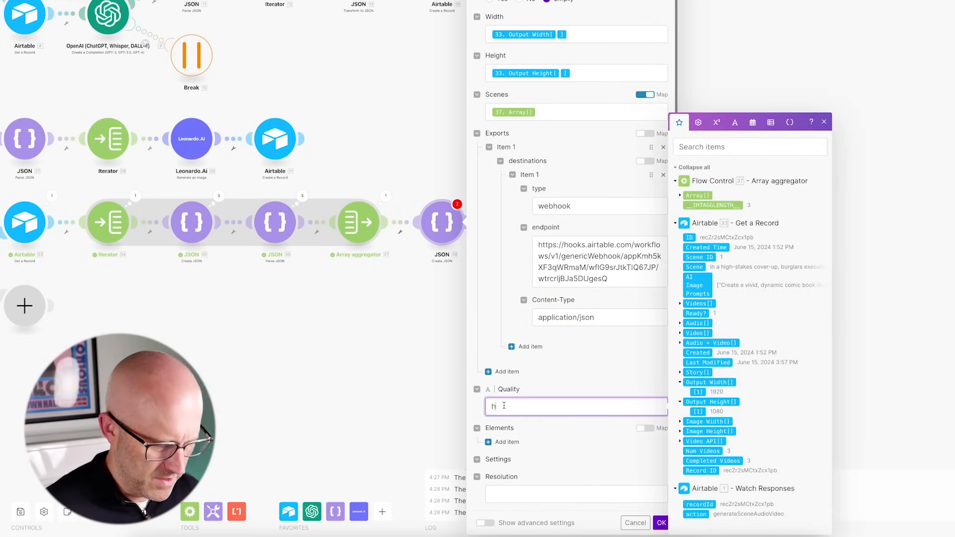
pyautogui.click(506, 494)
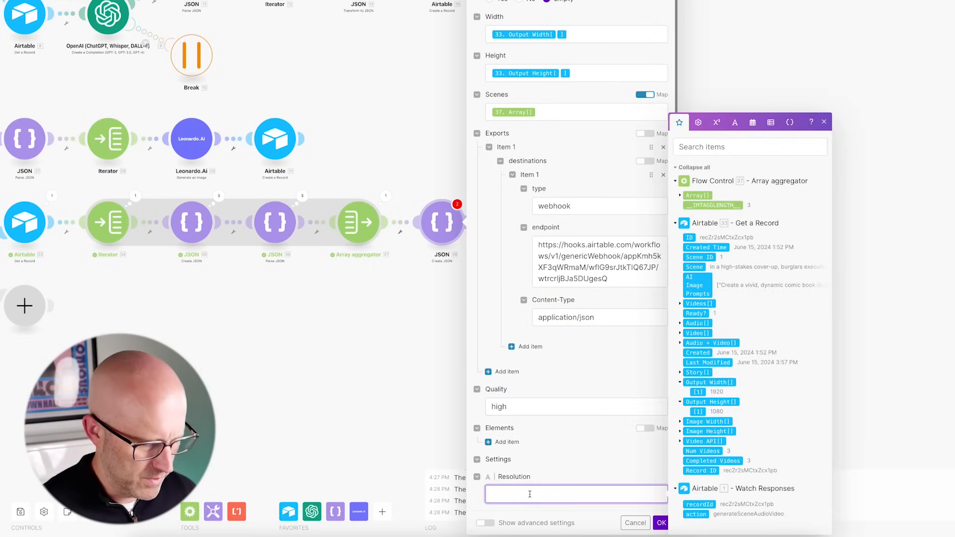
pyautogui.click(629, 466)
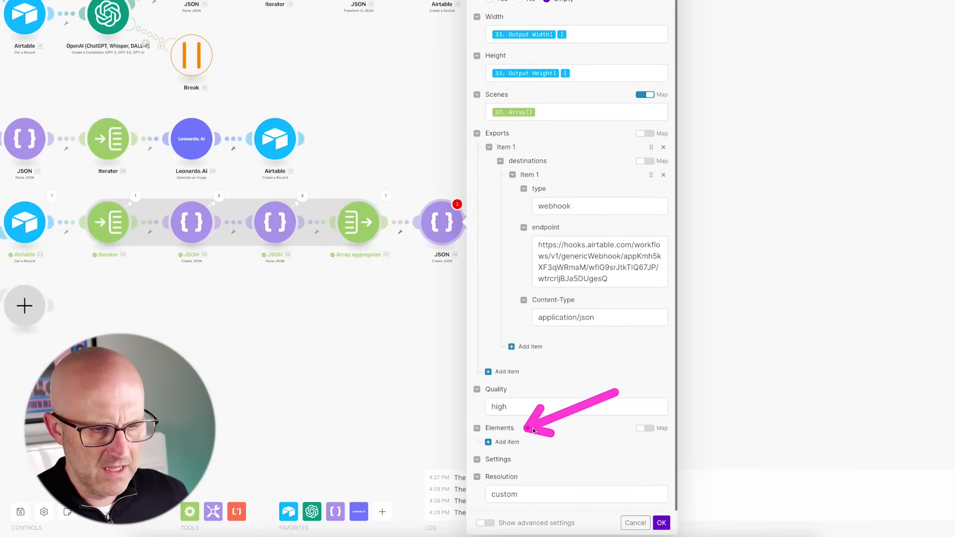
pyautogui.scroll(1, 576, 435)
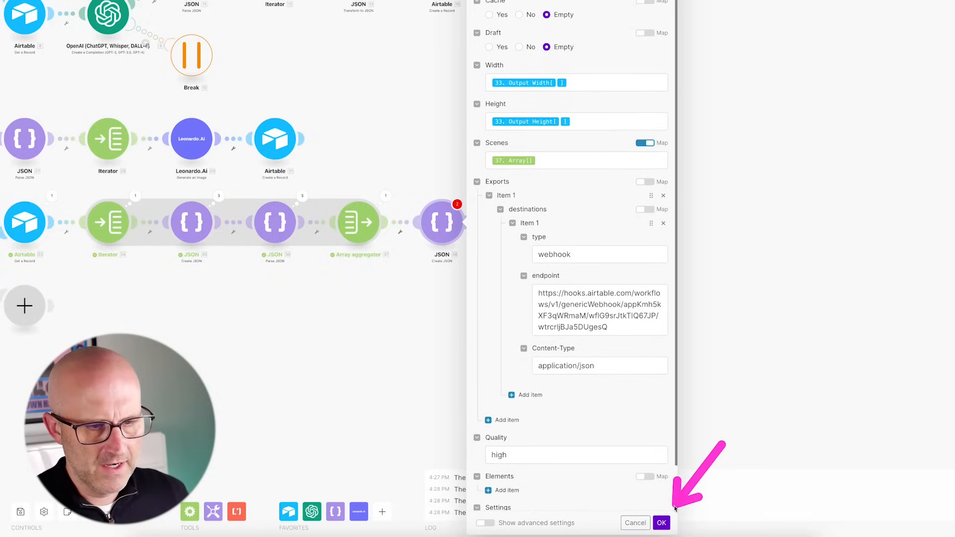
pyautogui.click(662, 523)
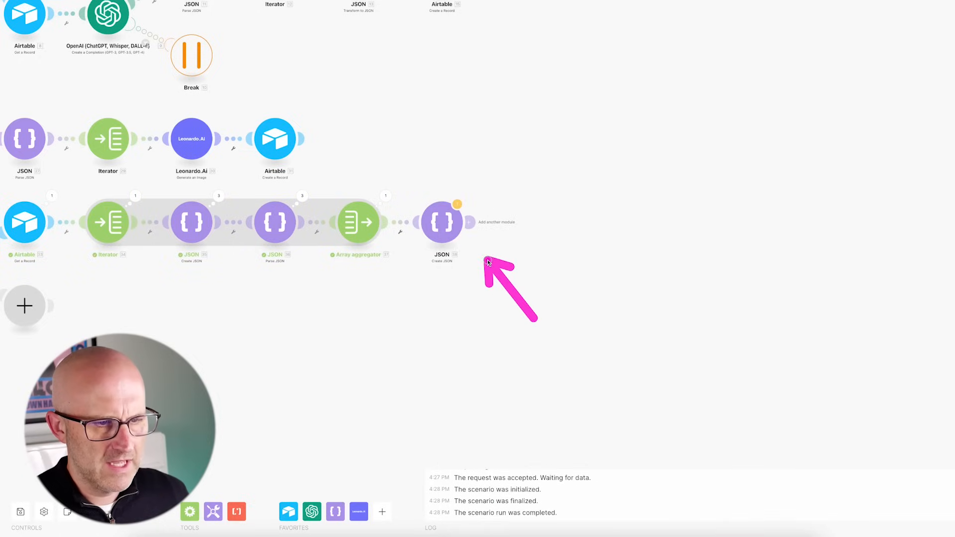
# - Add an HTTP Make a request module that POSTs to api.json2video.com/v2/movies
pyautogui.click(470, 223)
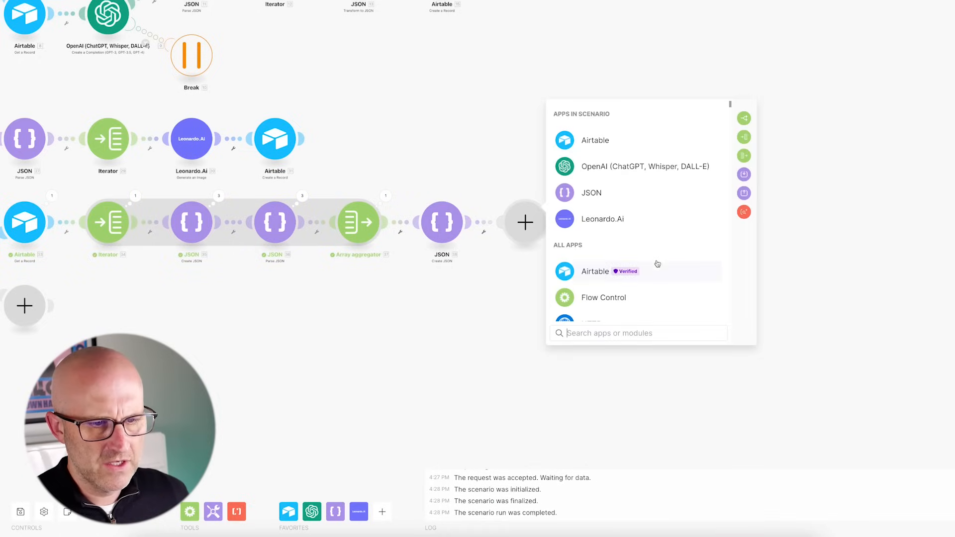
pyautogui.scroll(-1, 655, 271)
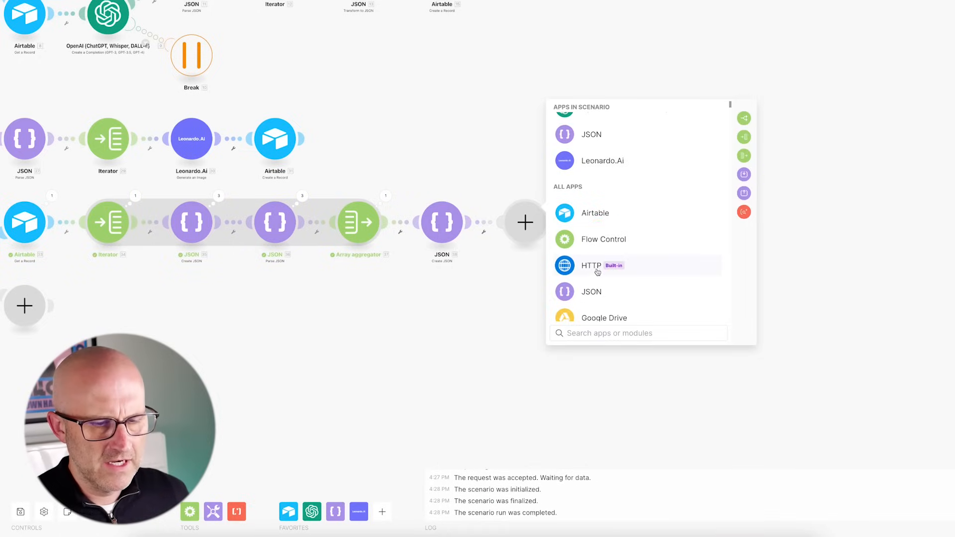
pyautogui.write('http')
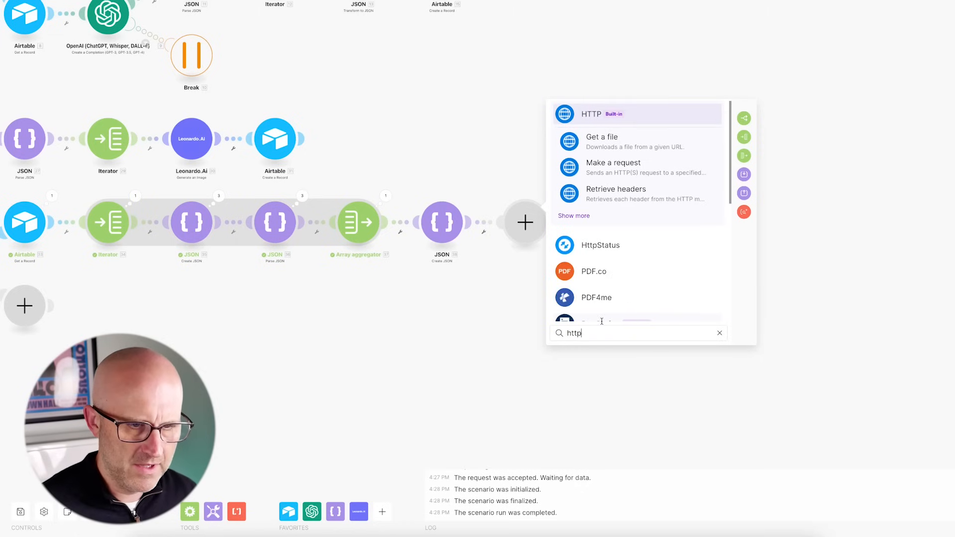
pyautogui.click(617, 169)
pyautogui.click(584, 120)
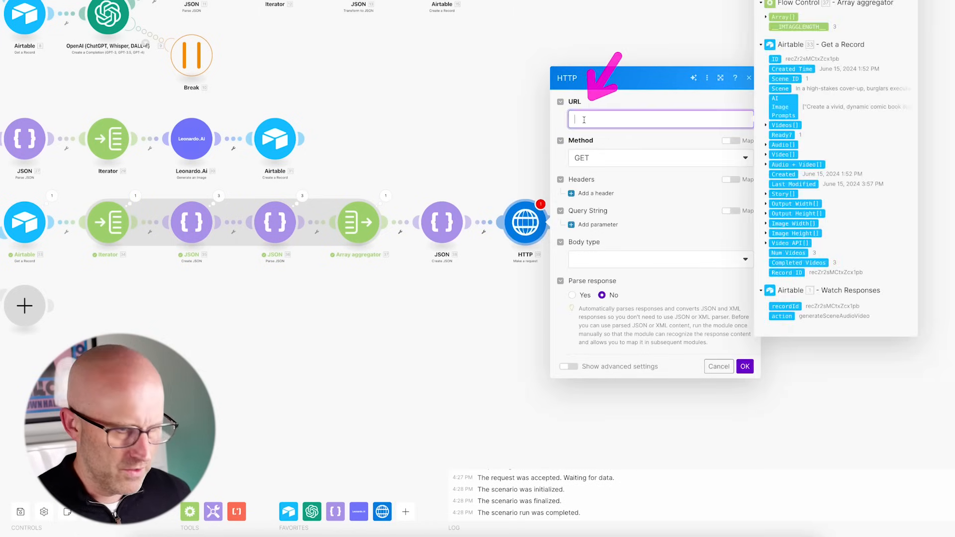
pyautogui.click(648, 133)
pyautogui.click(601, 164)
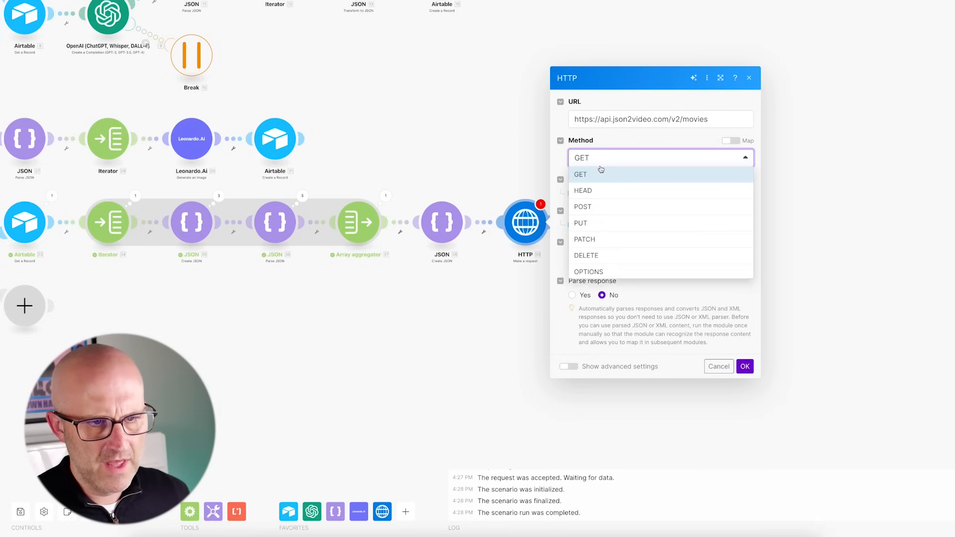
pyautogui.click(583, 207)
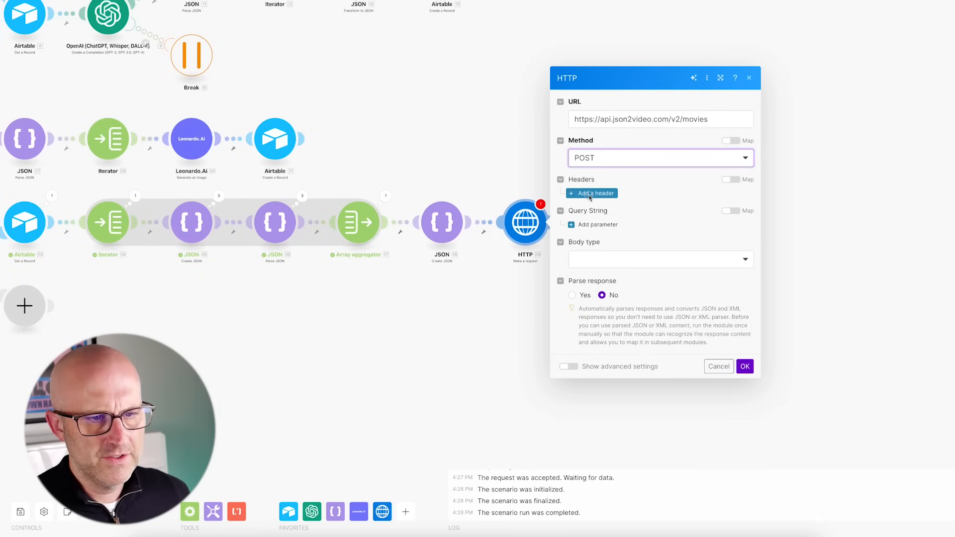
# - Add an x-api-key header holding the JSON2Video API key
pyautogui.click(590, 192)
pyautogui.click(605, 175)
pyautogui.write('x-api-key')
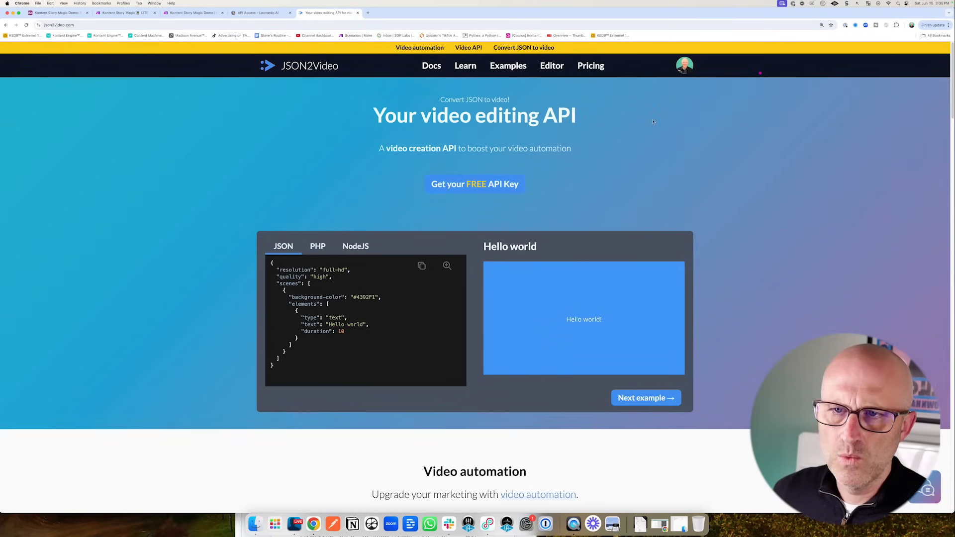
pyautogui.click(684, 70)
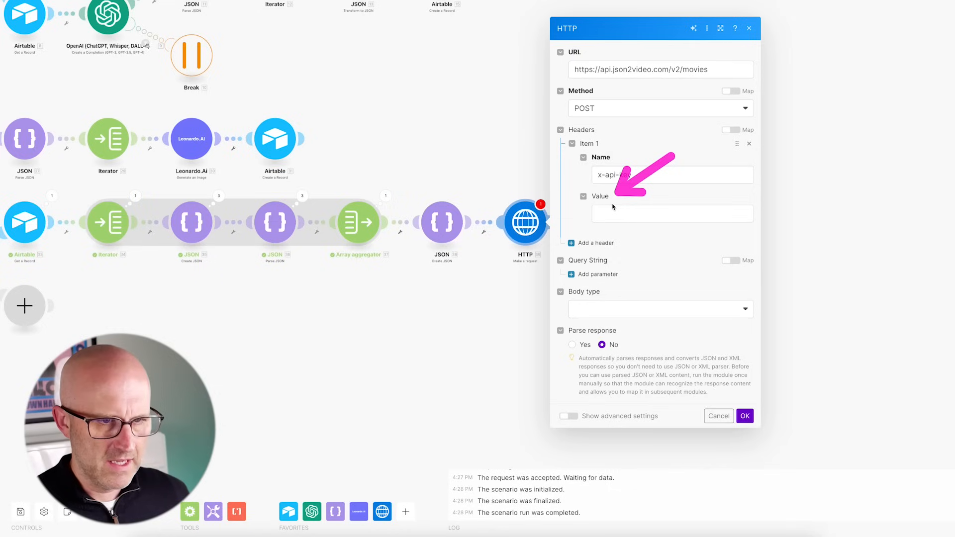
pyautogui.click(608, 214)
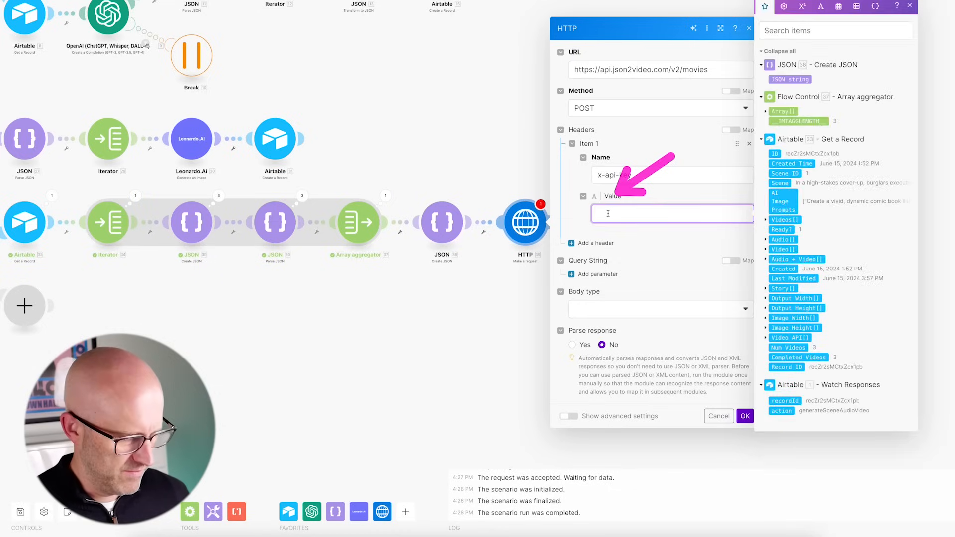
pyautogui.hotkey('ctrl', 'v')
# - Send the JSON string as a Raw JSON body with response parsing set to Yes
pyautogui.click(599, 322)
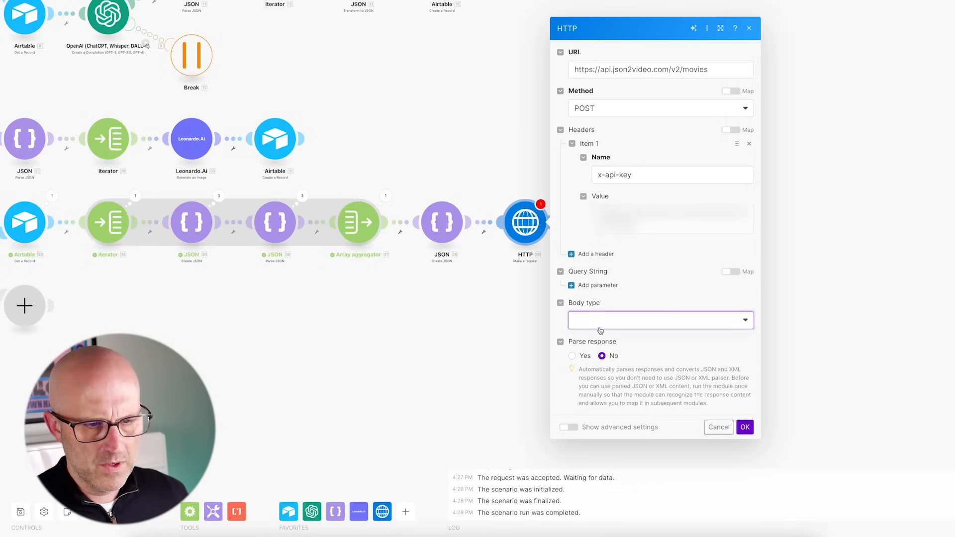
pyautogui.click(587, 354)
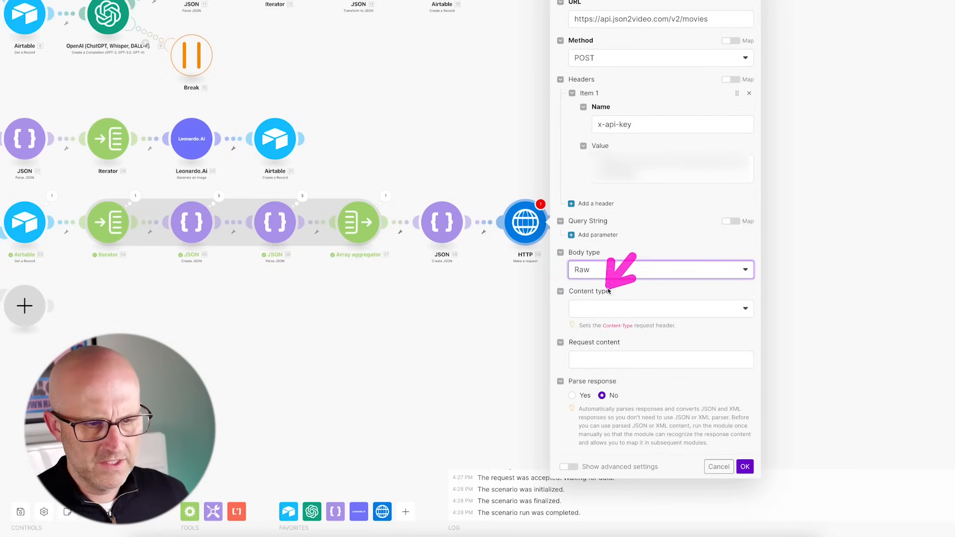
pyautogui.click(623, 312)
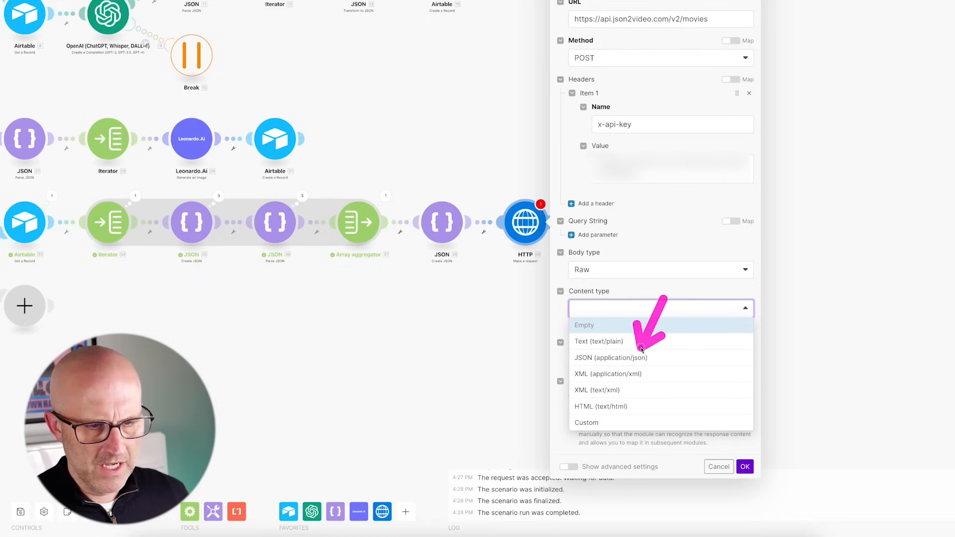
pyautogui.click(620, 358)
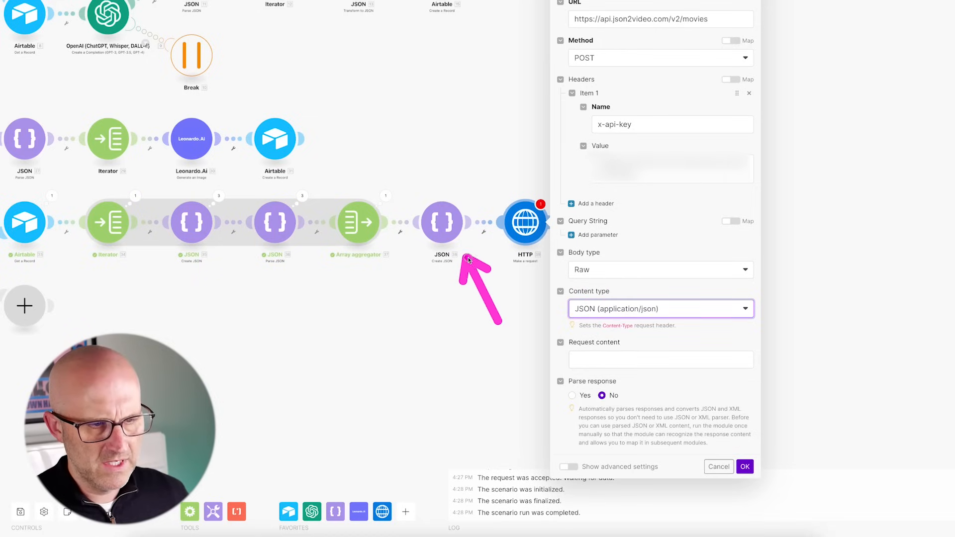
pyautogui.click(586, 357)
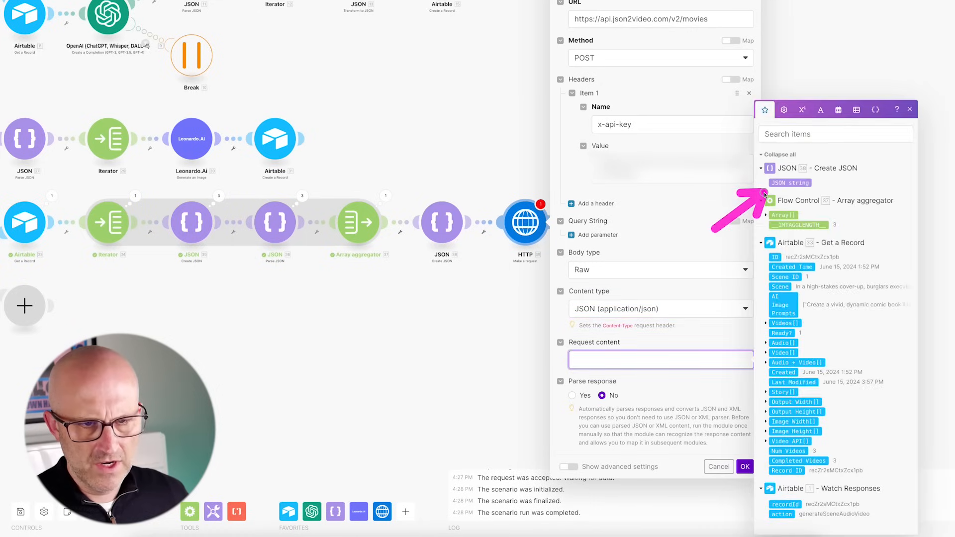
pyautogui.moveTo(790, 182); pyautogui.dragTo(585, 365)
pyautogui.click(586, 396)
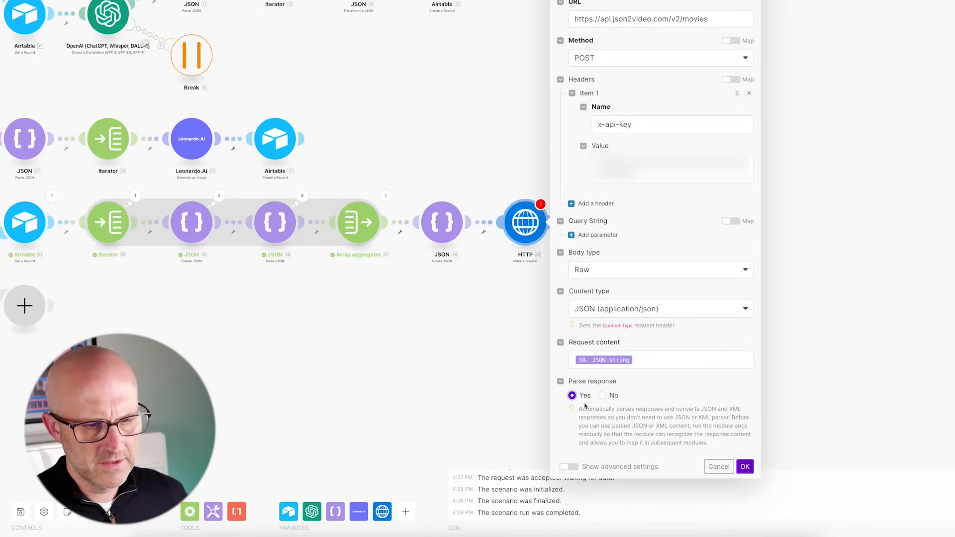
pyautogui.moveTo(715, 406); pyautogui.dragTo(735, 442)
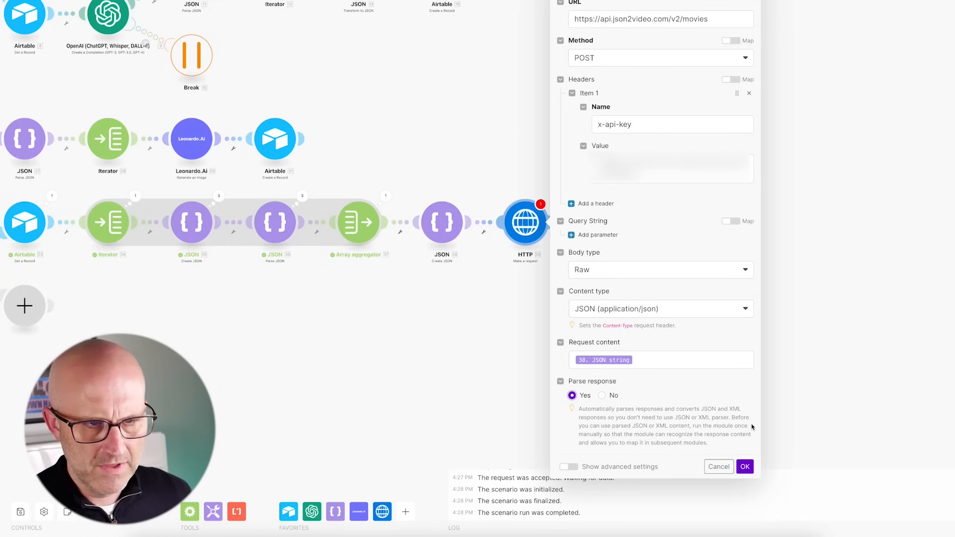
pyautogui.click(745, 467)
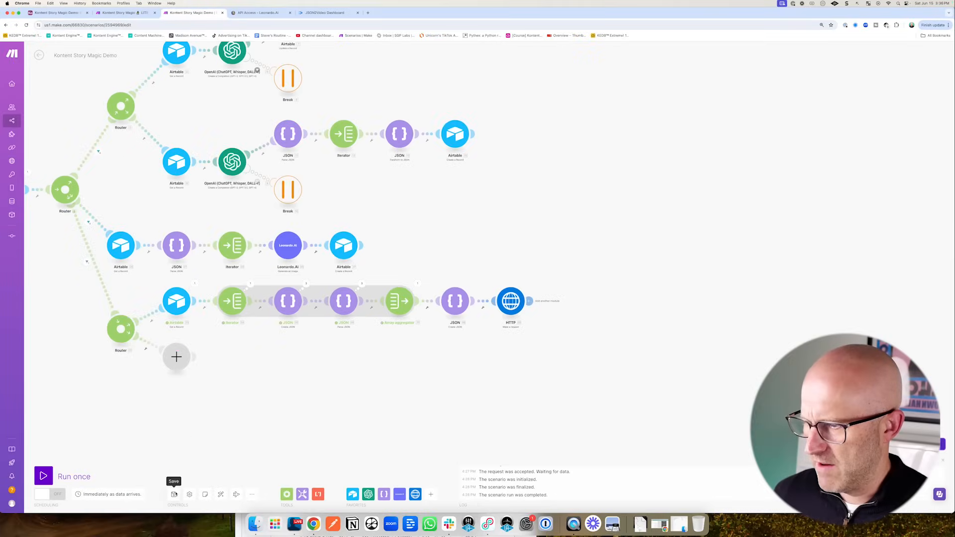
# - Save and run the scenario once, then return to Airtable
pyautogui.moveTo(85, 404); pyautogui.dragTo(45, 453)
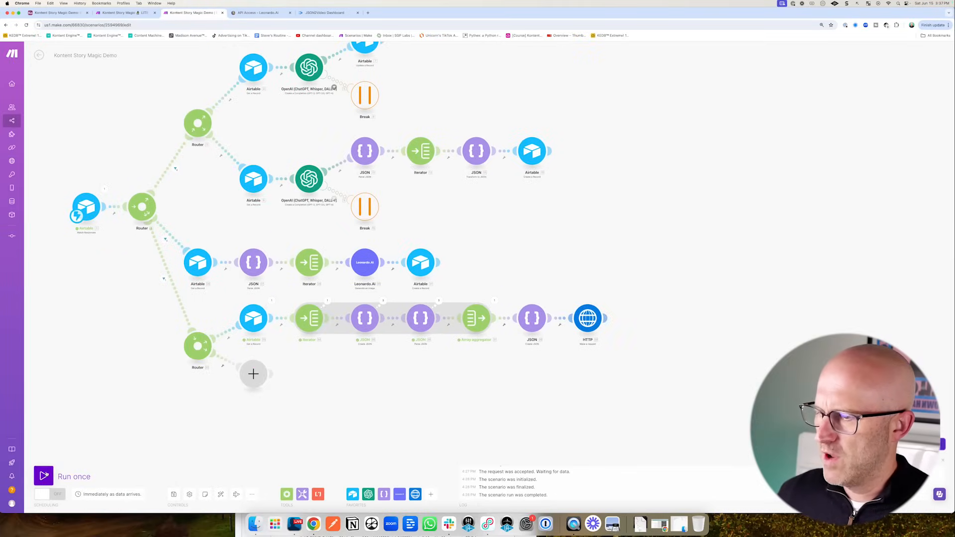
pyautogui.click(43, 476)
pyautogui.click(57, 12)
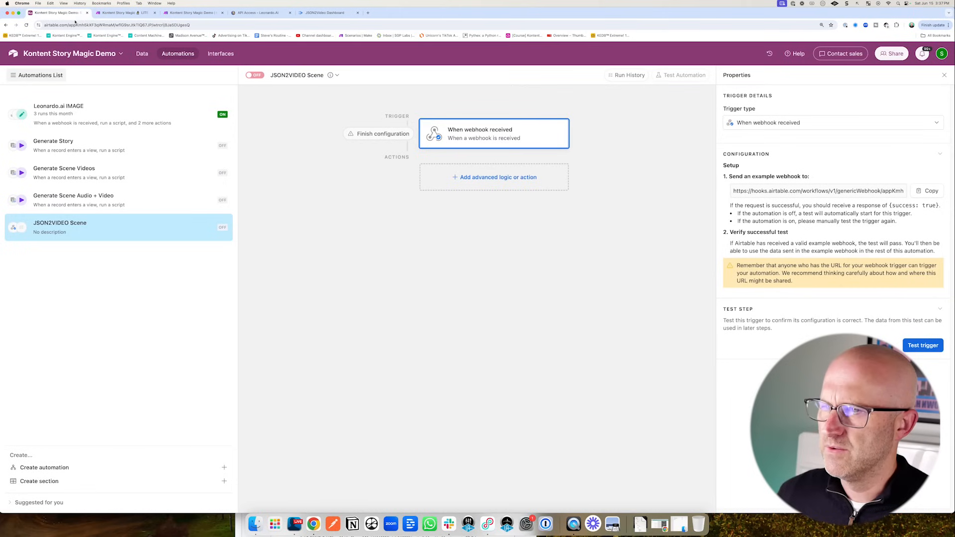
# - Move JSON2VIDEO Scene second in the list and test-run the Generate Scene Audio + Video script
pyautogui.moveTo(183, 229); pyautogui.dragTo(183, 148)
pyautogui.moveTo(298, 181)
pyautogui.mouseDown()
pyautogui.moveTo(130, 118)
pyautogui.moveTo(99, 123)
pyautogui.moveTo(119, 125)
pyautogui.moveTo(101, 181)
pyautogui.moveTo(106, 170)
pyautogui.moveTo(108, 225)
pyautogui.moveTo(122, 231)
pyautogui.mouseUp()
pyautogui.click(124, 238)
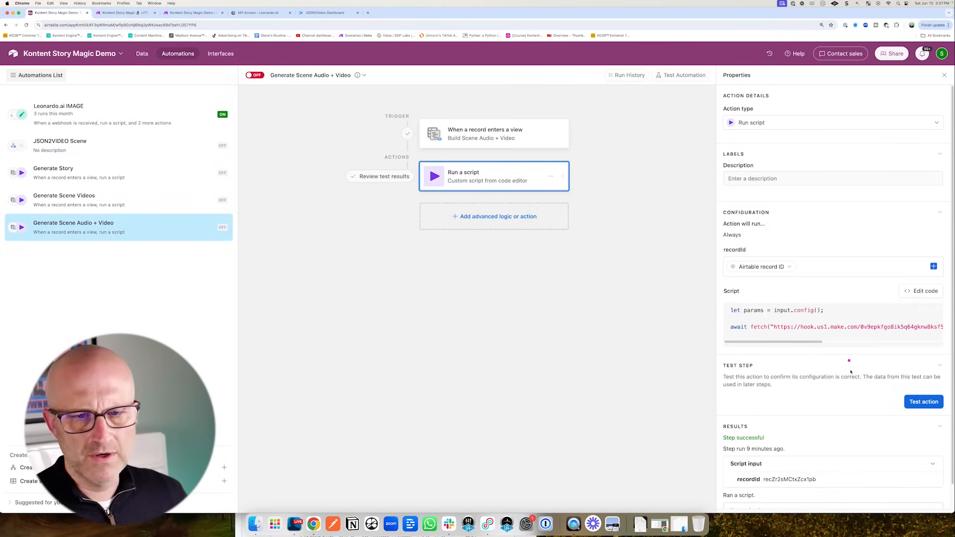
pyautogui.click(921, 407)
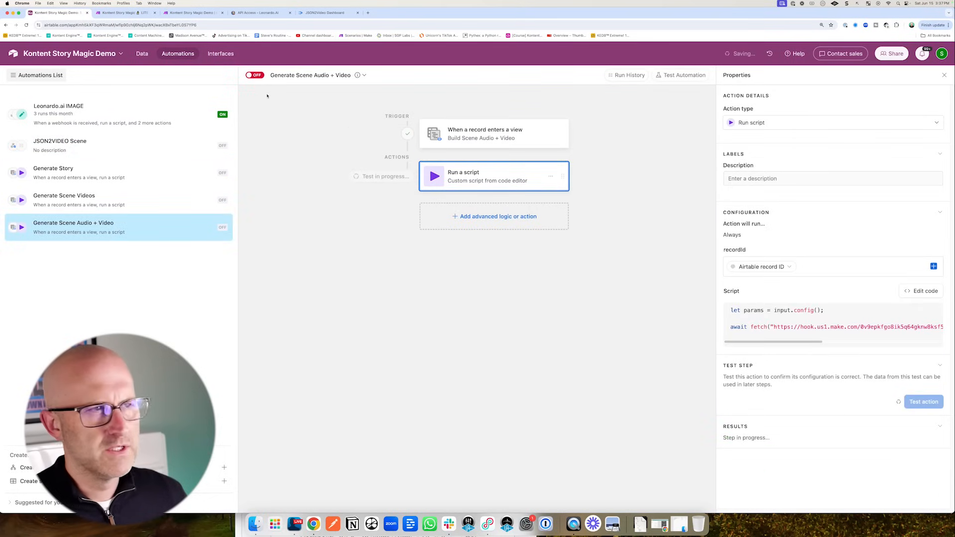
pyautogui.click(178, 14)
pyautogui.moveTo(210, 342); pyautogui.dragTo(345, 374)
pyautogui.moveTo(756, 298); pyautogui.dragTo(744, 352)
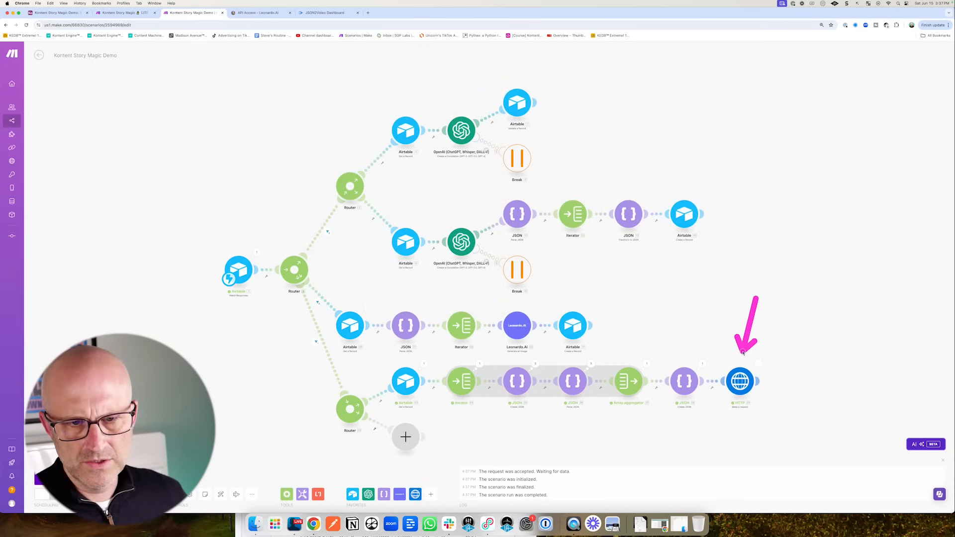
# - Confirm the HTTP module got status 200, then open the JSON2VIDEO Scene automation in Airtable
pyautogui.click(759, 366)
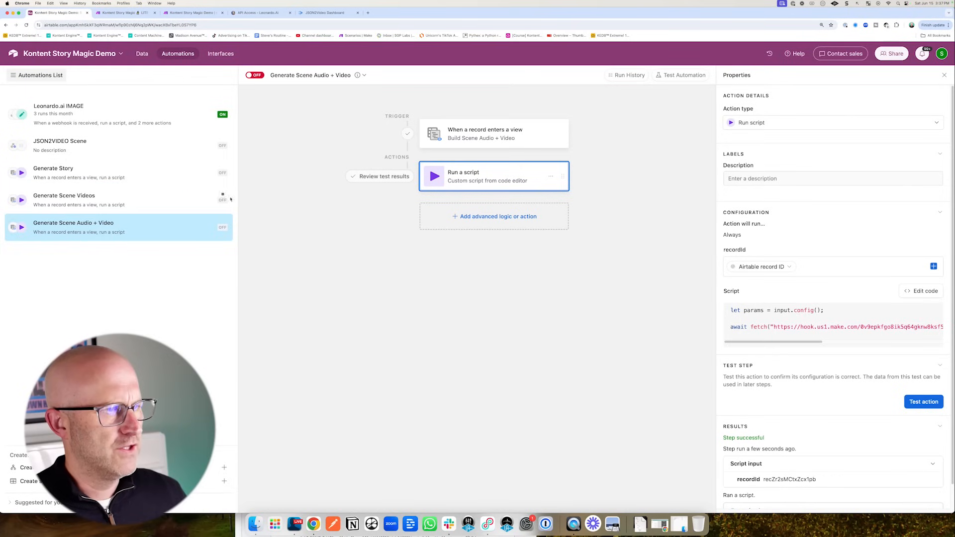
pyautogui.moveTo(255, 207)
pyautogui.mouseDown()
pyautogui.moveTo(123, 149)
pyautogui.moveTo(48, 155)
pyautogui.mouseUp()
pyautogui.click(73, 143)
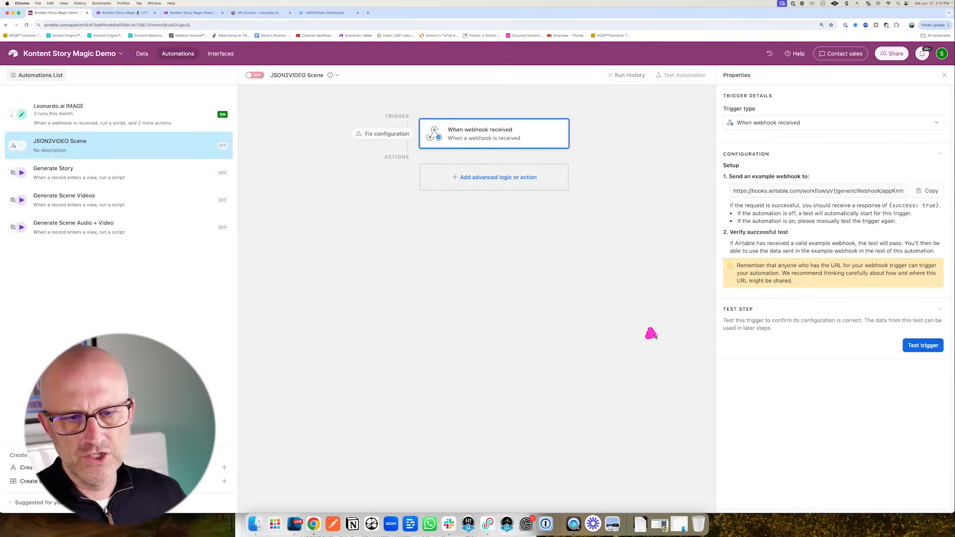
# - Test the webhook trigger, check the JSON2Video render logs, and retest until the 1920×1080 render body arrives
pyautogui.moveTo(650, 334); pyautogui.dragTo(775, 341)
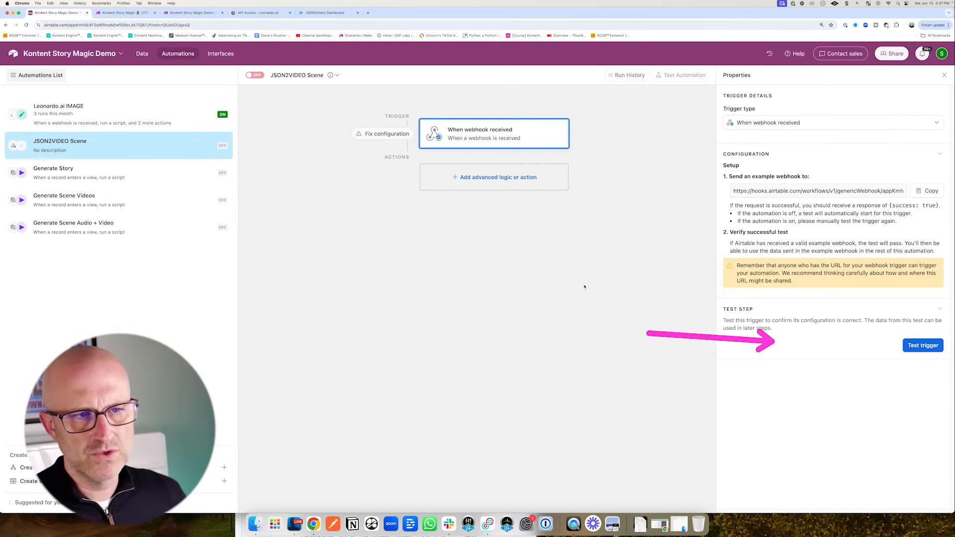
pyautogui.moveTo(398, 176); pyautogui.dragTo(421, 251)
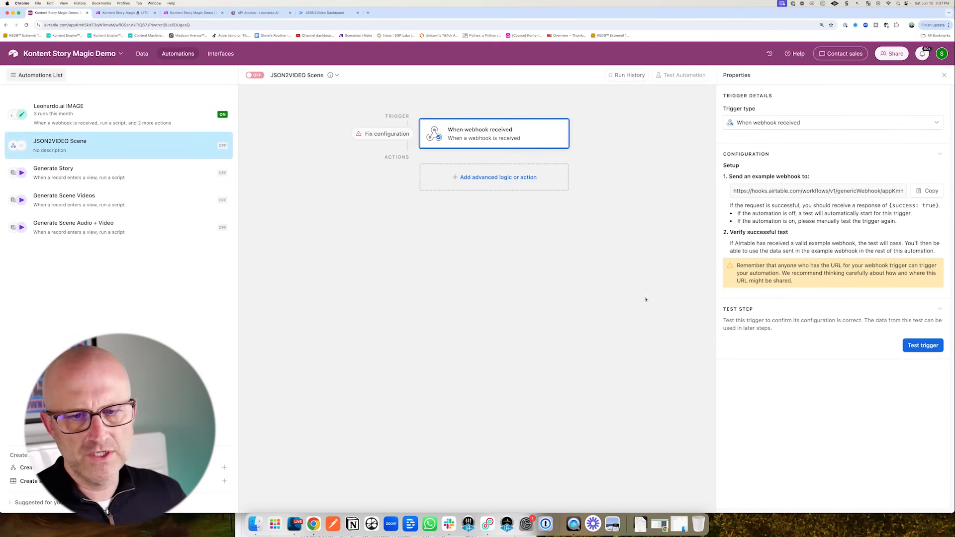
pyautogui.click(924, 347)
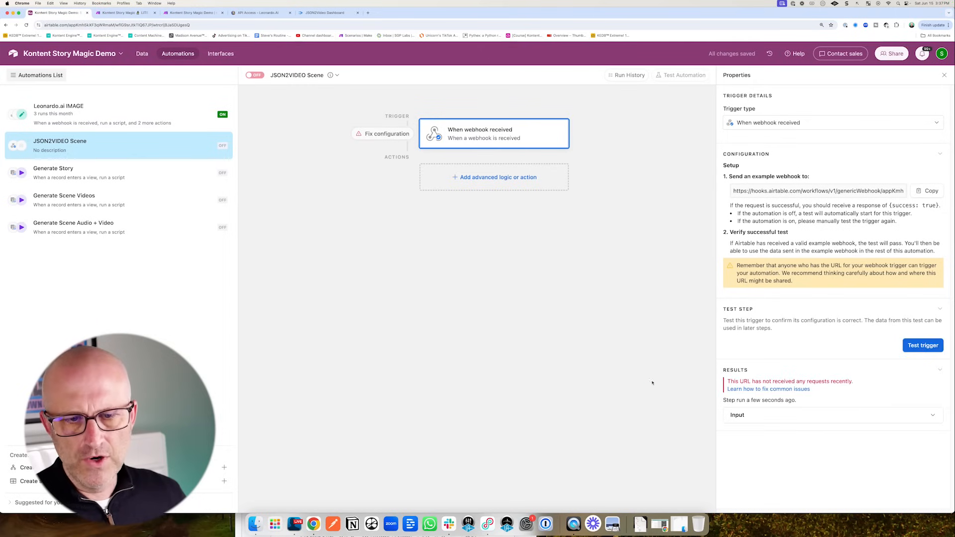
pyautogui.moveTo(663, 376); pyautogui.dragTo(717, 406)
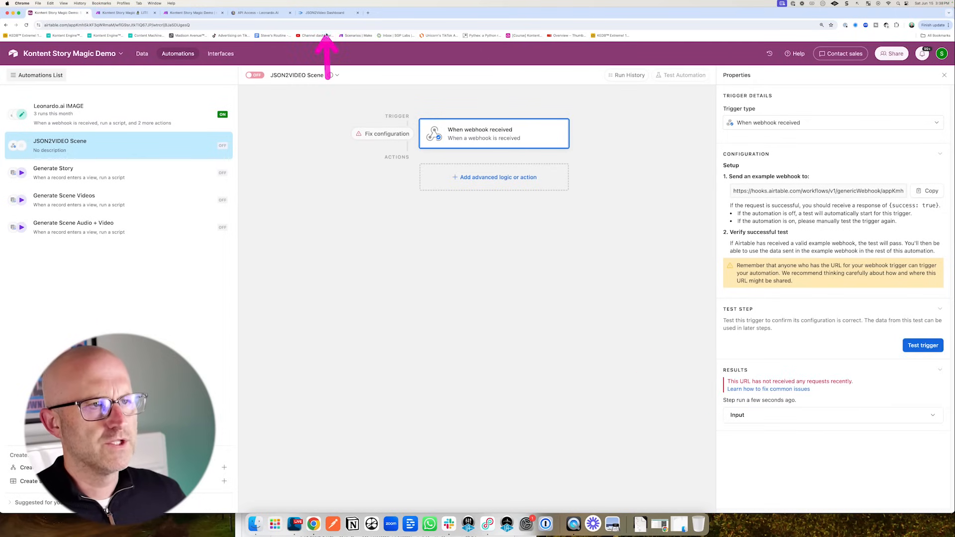
pyautogui.click(322, 14)
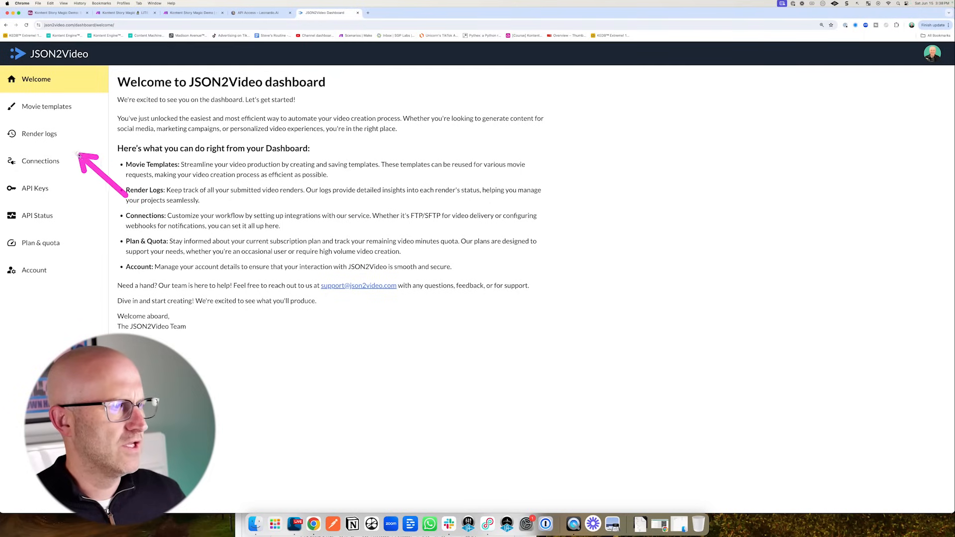
pyautogui.click(40, 134)
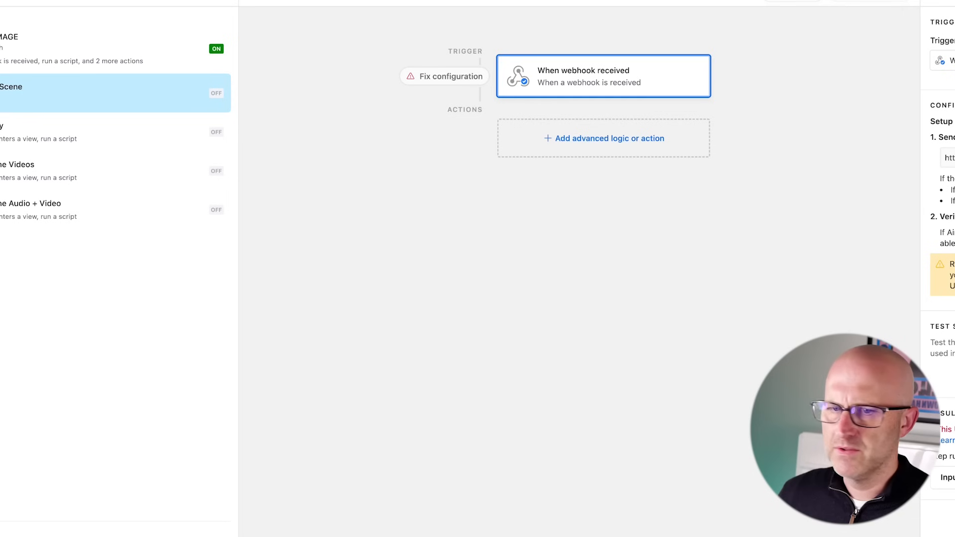
pyautogui.click(916, 347)
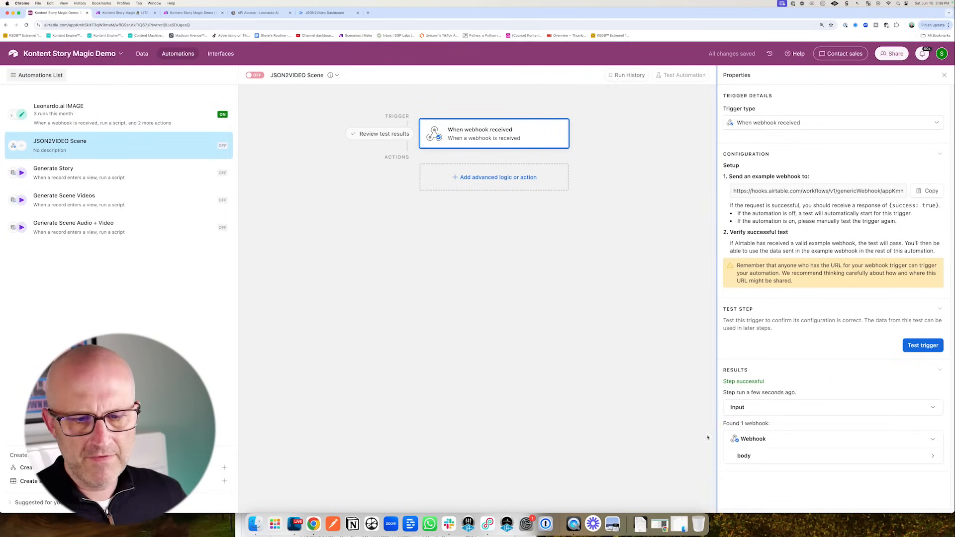
pyautogui.click(930, 458)
pyautogui.scroll(-3, 846, 398)
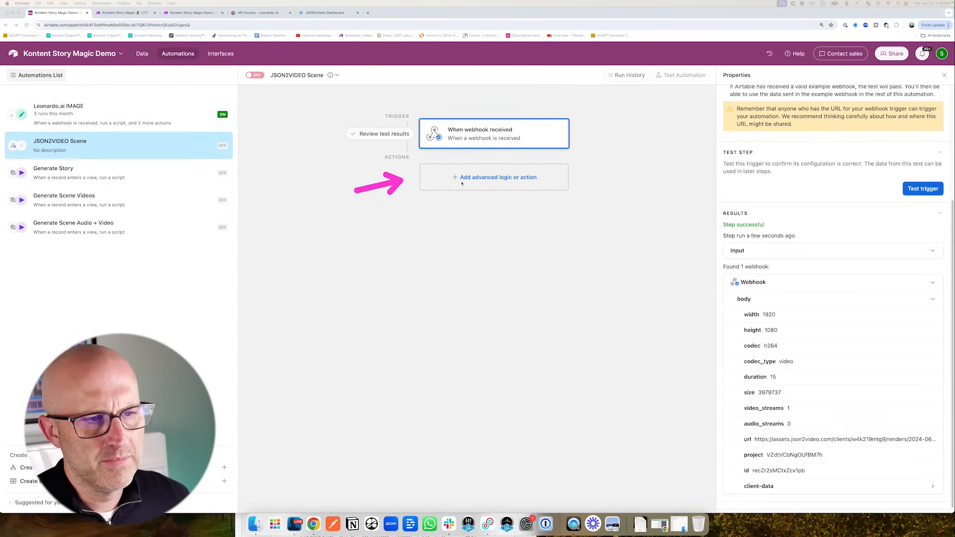
pyautogui.click(498, 179)
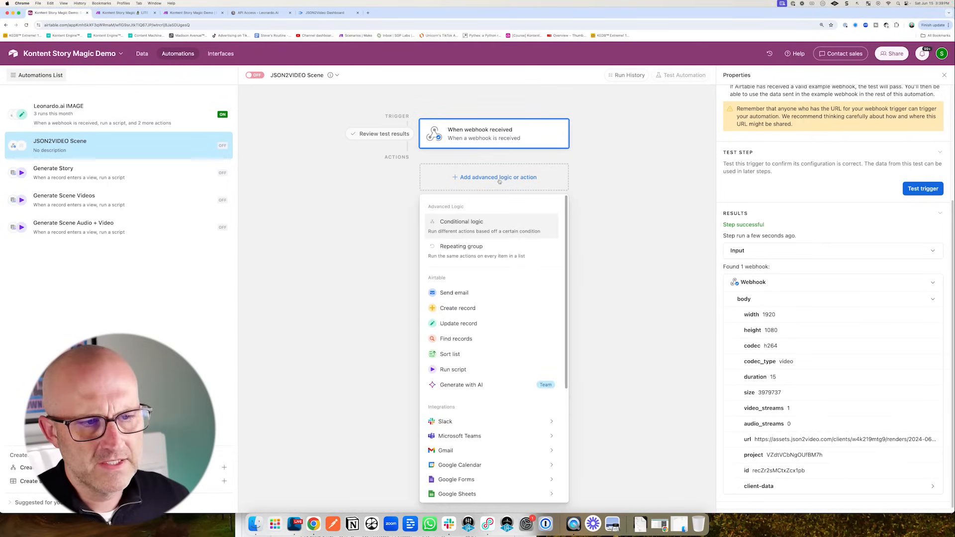
# - Add an Update record action on the Scenes table using the webhook body's id as Record ID
pyautogui.click(448, 323)
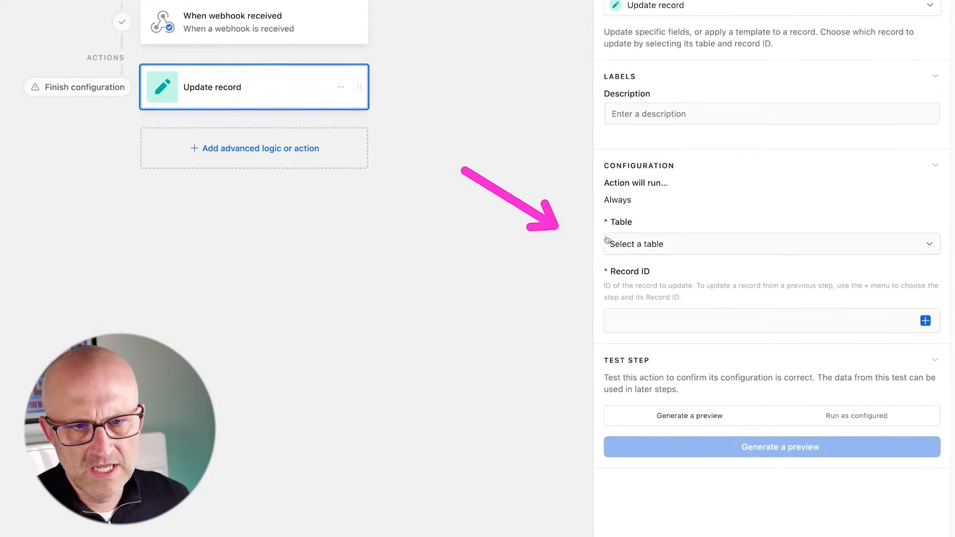
pyautogui.click(695, 267)
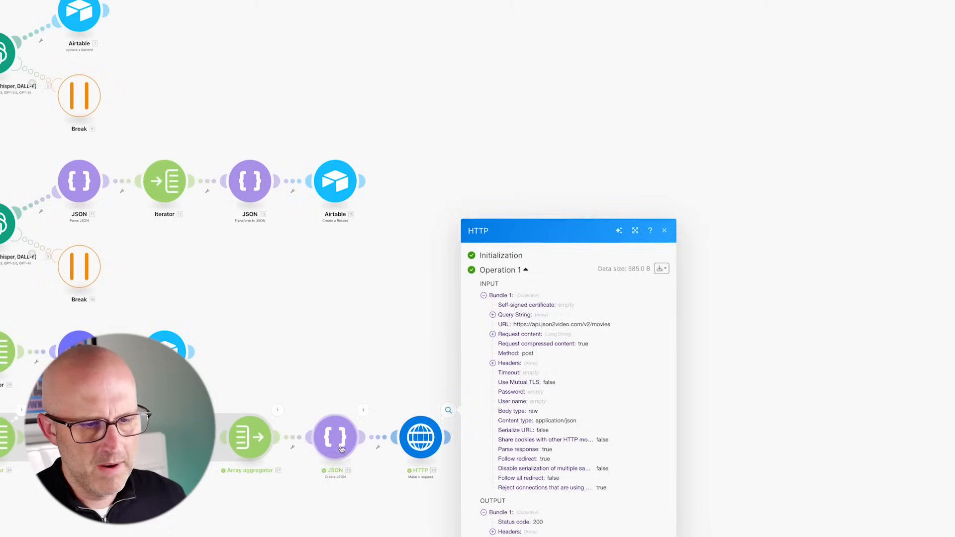
pyautogui.click(341, 450)
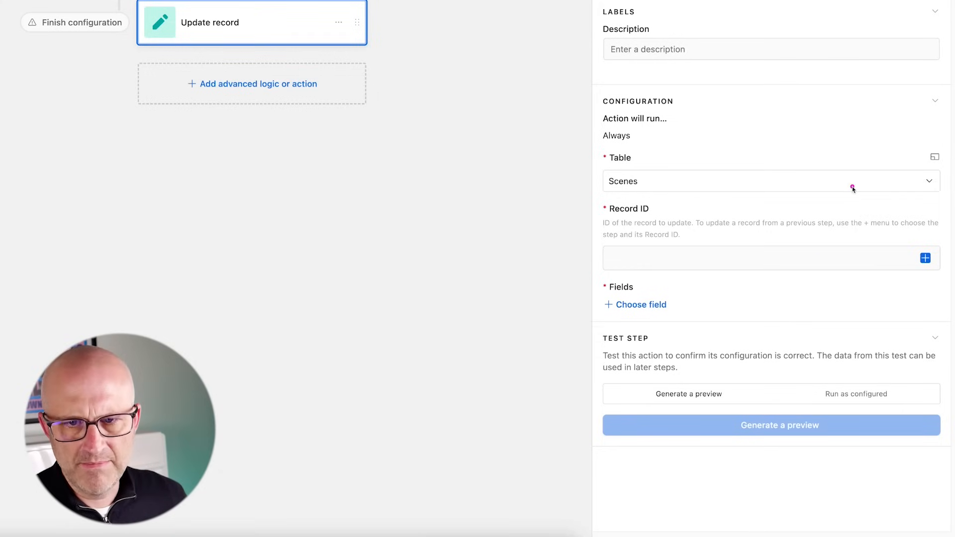
pyautogui.click(924, 258)
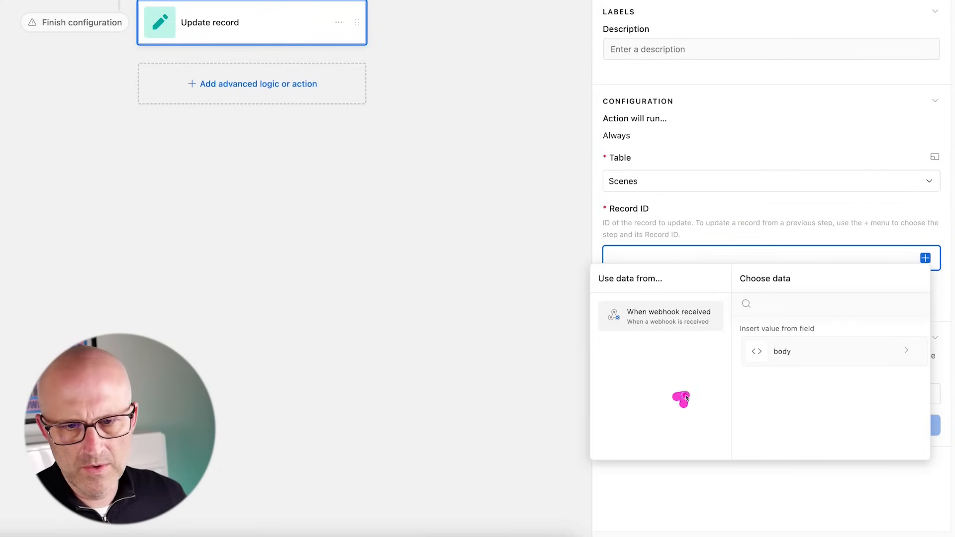
pyautogui.click(805, 363)
pyautogui.scroll(-5, 821, 386)
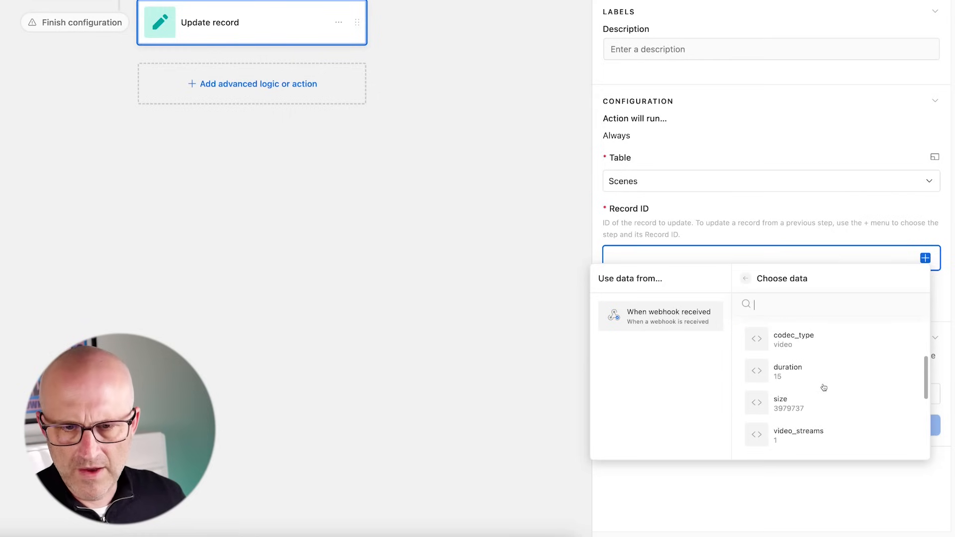
pyautogui.scroll(-2, 824, 387)
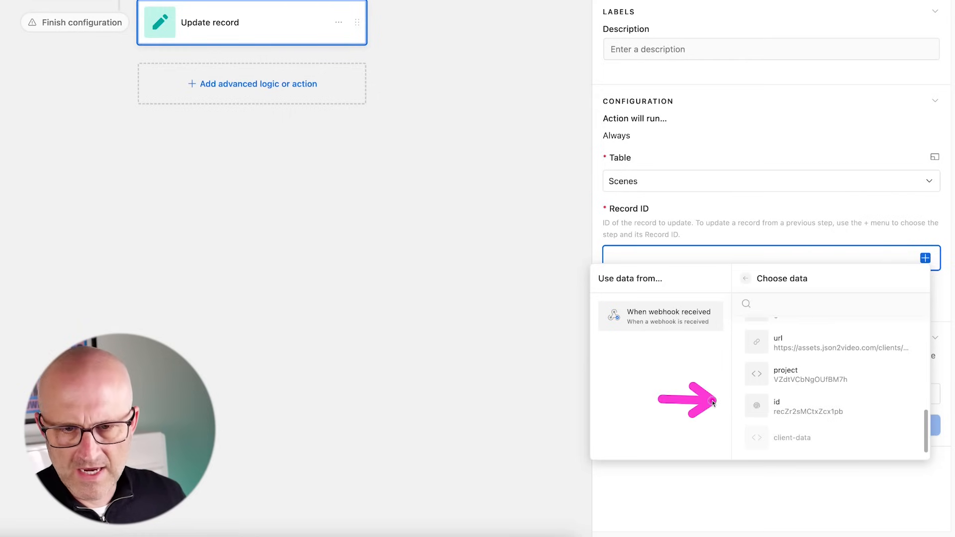
pyautogui.click(821, 412)
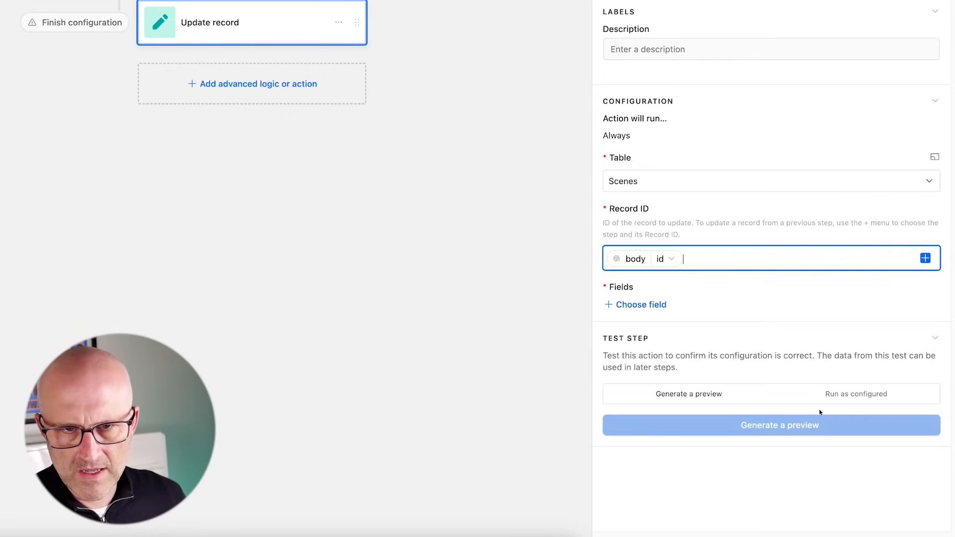
# - Fill the record's Video field with the webhook body's url
pyautogui.click(634, 307)
pyautogui.scroll(-8, 727, 388)
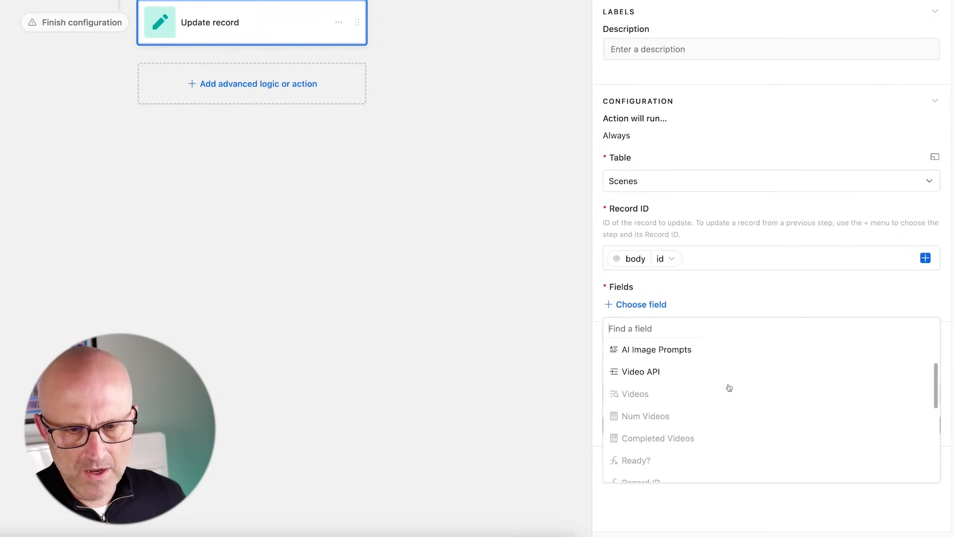
pyautogui.click(636, 455)
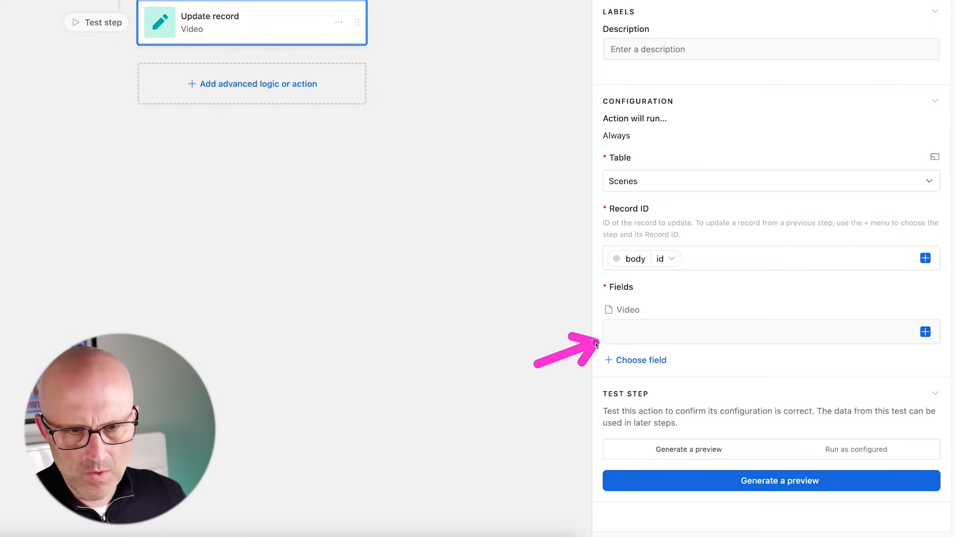
pyautogui.click(925, 332)
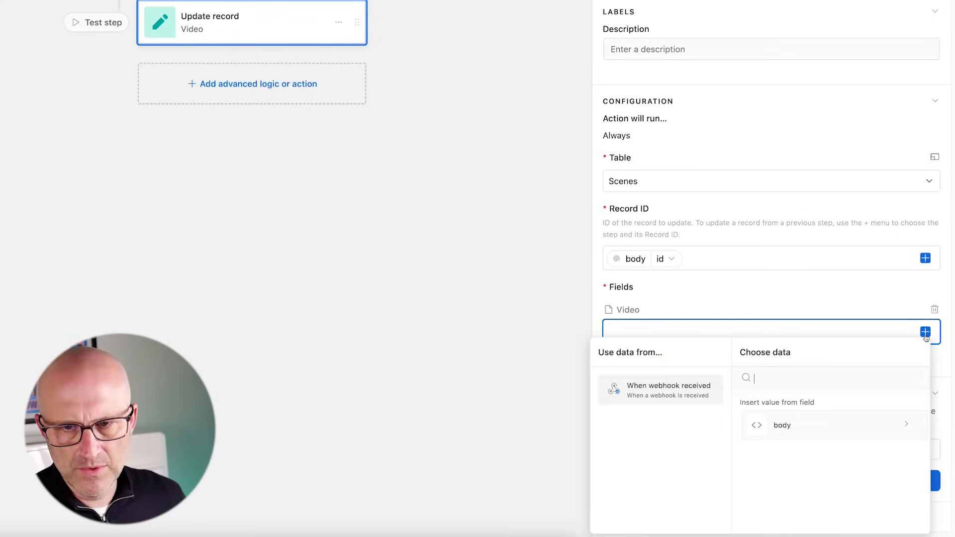
pyautogui.click(815, 429)
pyautogui.scroll(-5, 819, 436)
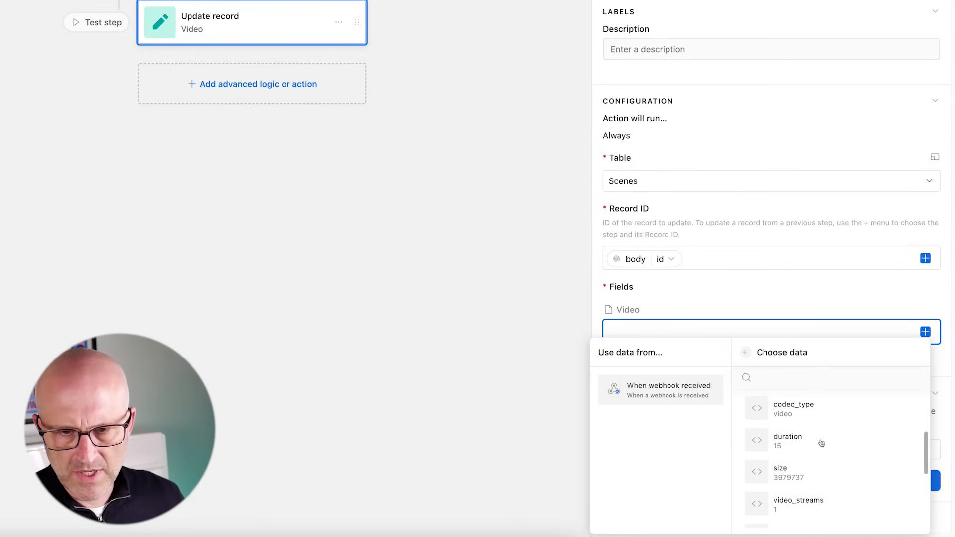
pyautogui.click(817, 422)
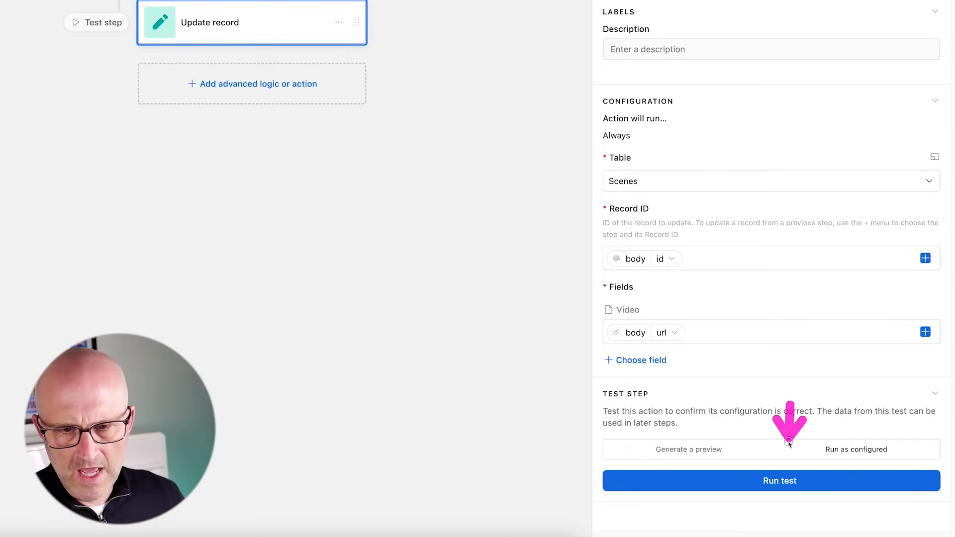
# - Test the update-record step and switch the JSON2VIDEO Scene automation on
pyautogui.click(787, 490)
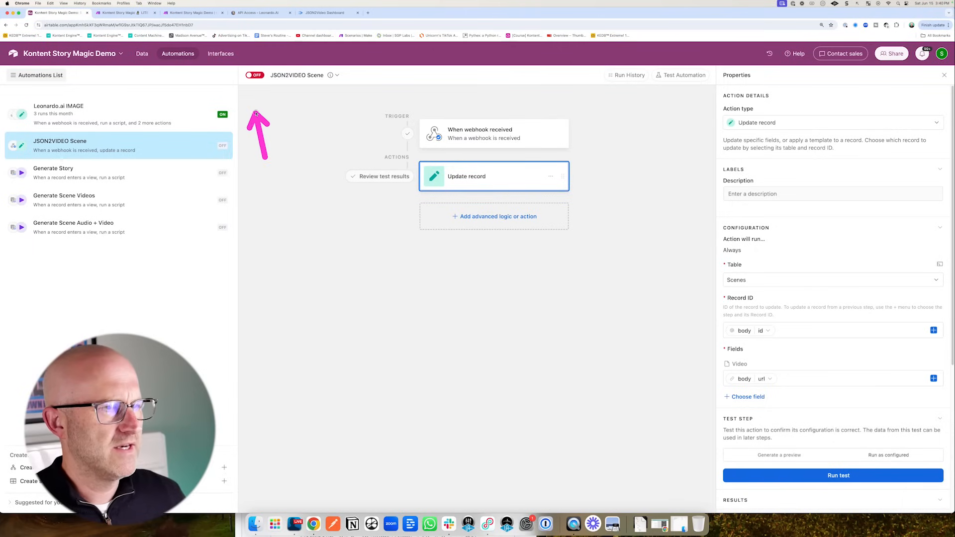
pyautogui.click(256, 75)
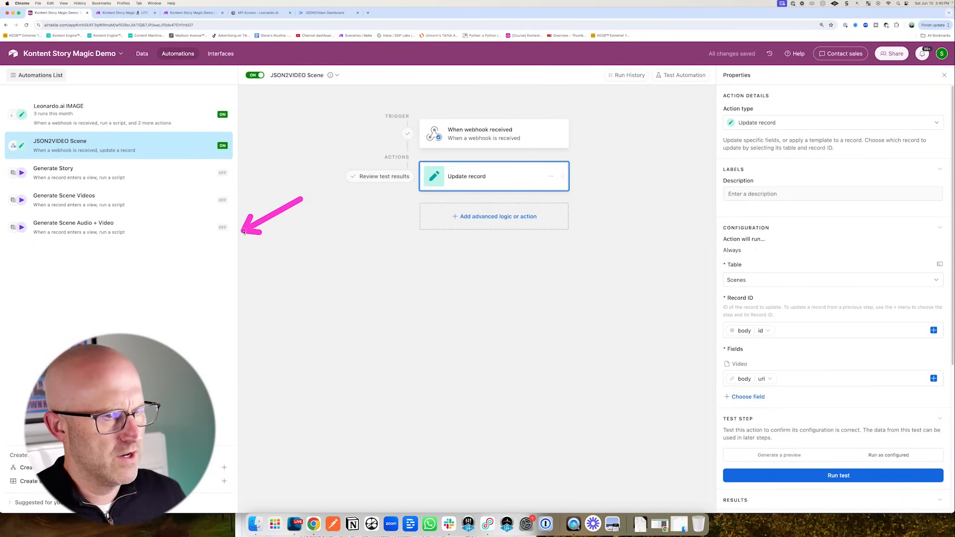
pyautogui.moveTo(165, 110); pyautogui.dragTo(163, 109)
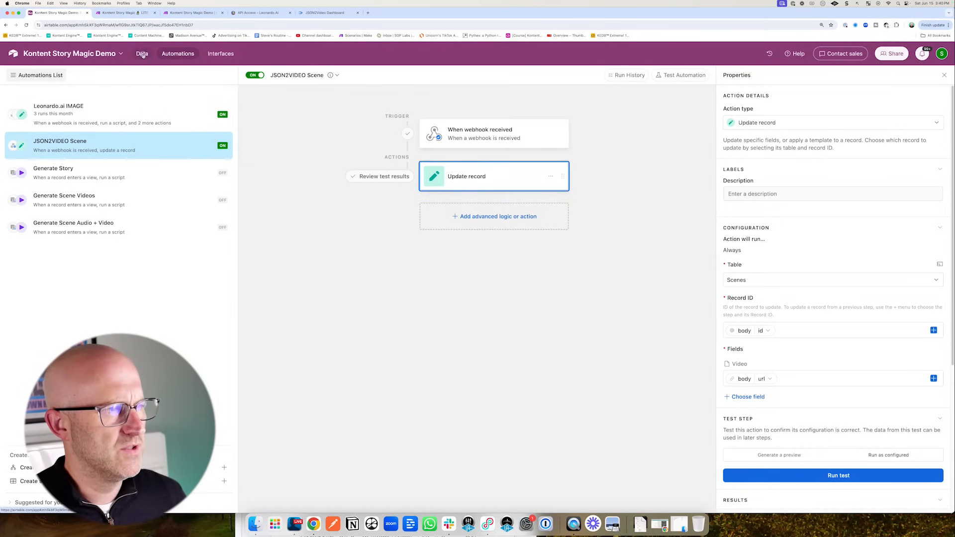
# - Preview row 1's rendered 15-second video in the Scenes table, then return to Make
pyautogui.click(142, 54)
pyautogui.moveTo(571, 176); pyautogui.dragTo(657, 155)
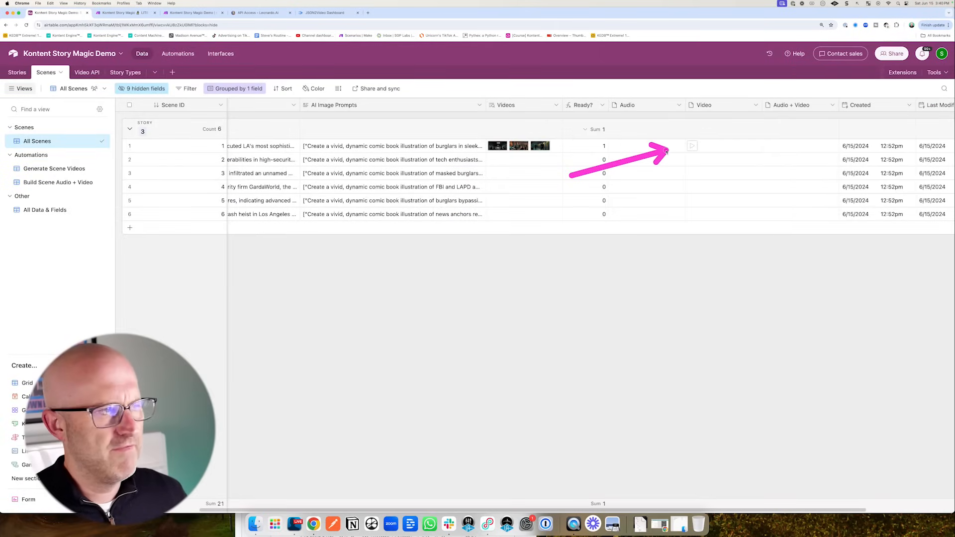
pyautogui.click(691, 146)
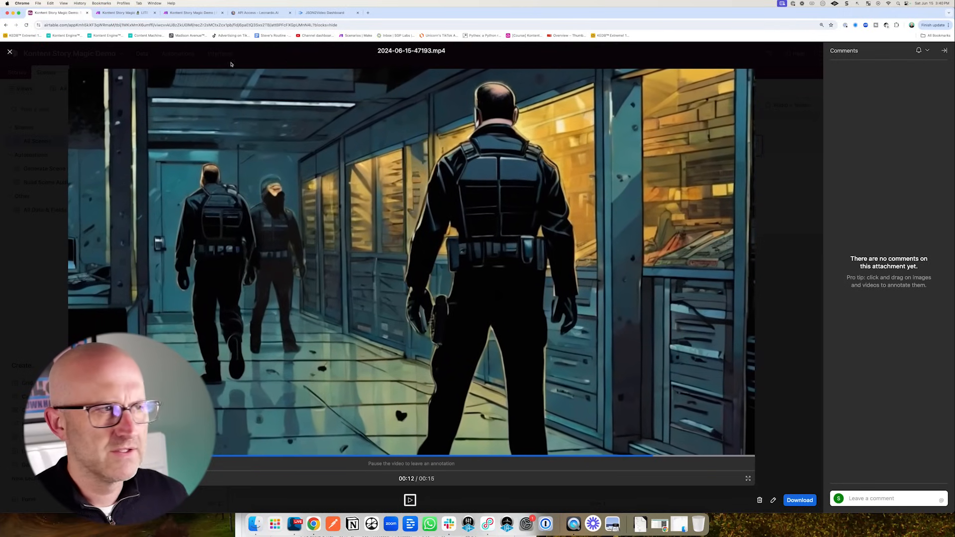
pyautogui.click(9, 52)
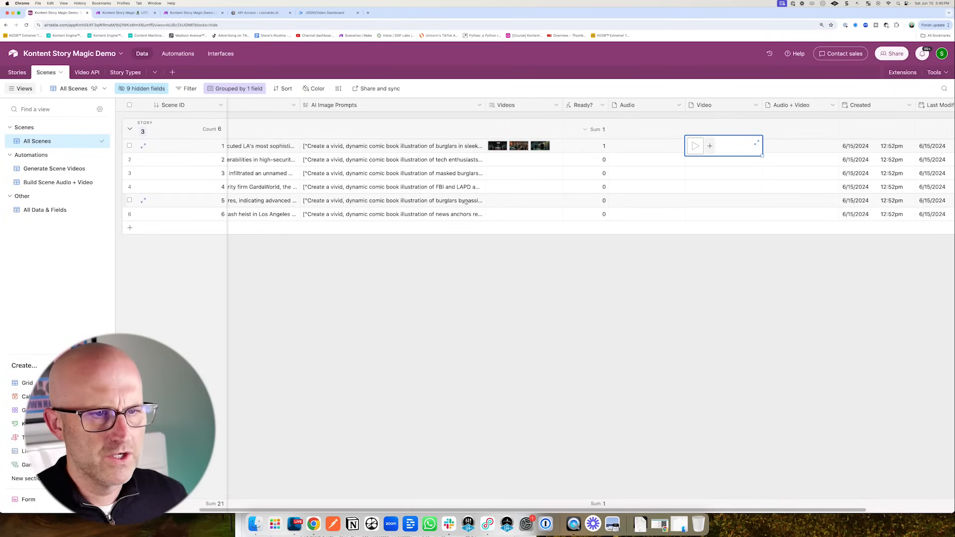
pyautogui.click(725, 286)
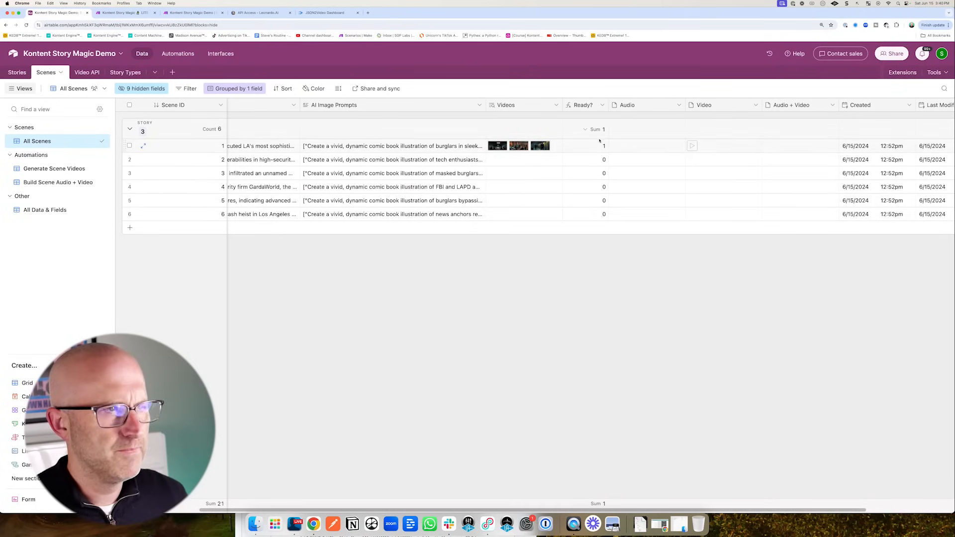
pyautogui.click(187, 13)
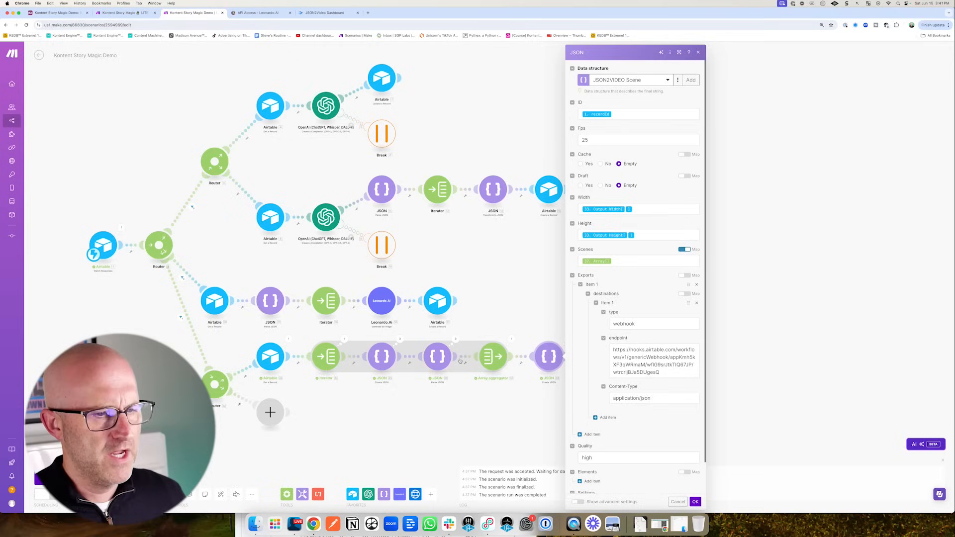
# - Clone the bottom Airtable Get a Record module onto the router's empty branch
pyautogui.moveTo(433, 424); pyautogui.dragTo(490, 337)
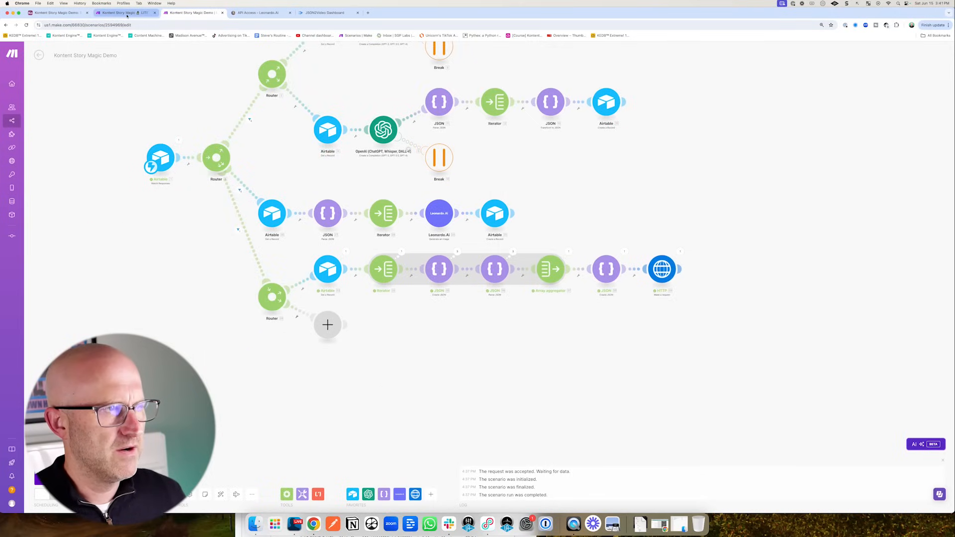
pyautogui.rightClick(325, 275)
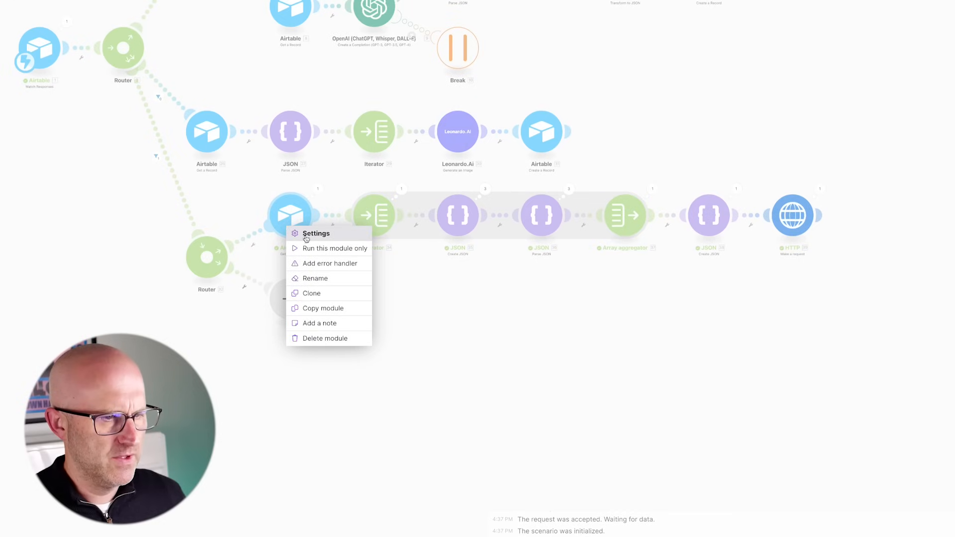
pyautogui.click(334, 296)
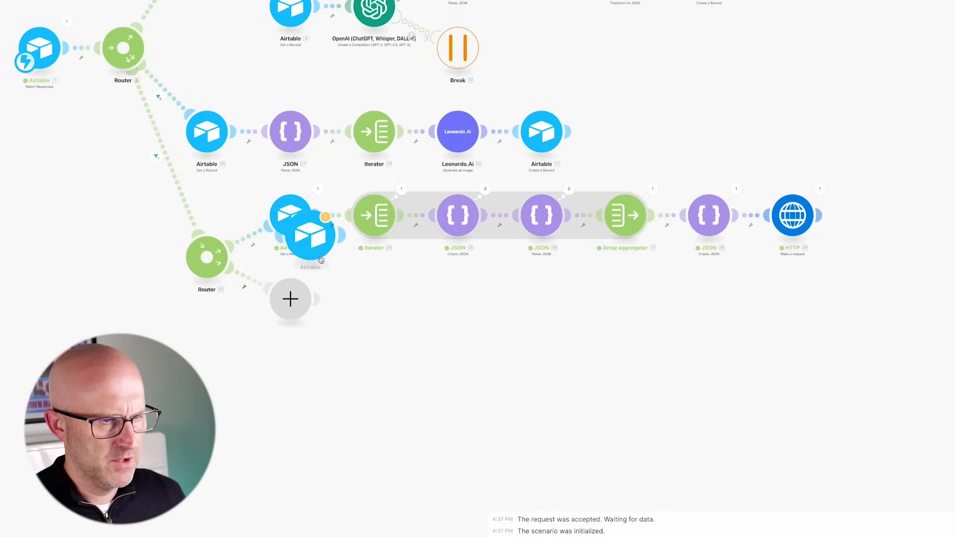
pyautogui.click(271, 304)
# - Delete the empty placeholder module and check the clone fetches the Scenes record by recordId
pyautogui.moveTo(296, 303); pyautogui.dragTo(346, 361)
pyautogui.rightClick(344, 362)
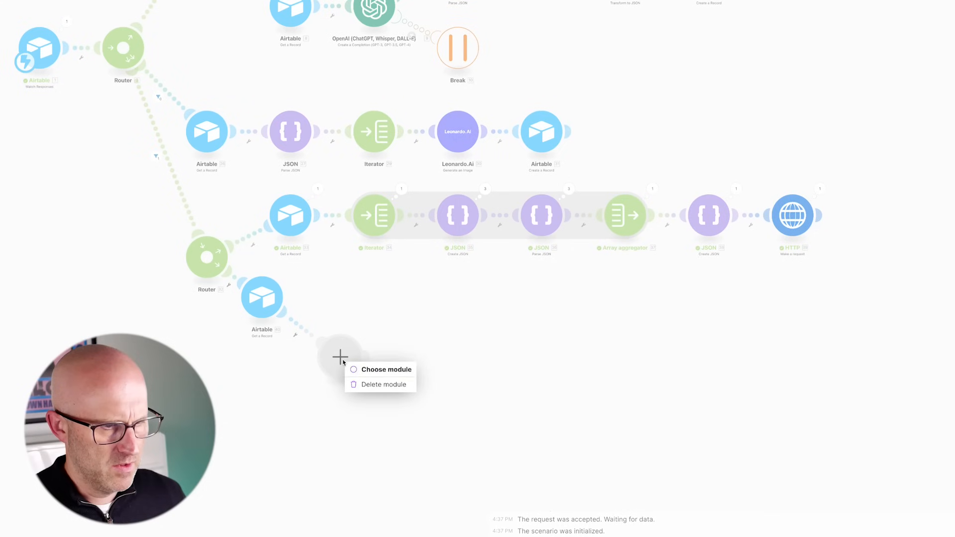
pyautogui.click(377, 385)
pyautogui.moveTo(262, 310); pyautogui.dragTo(301, 320)
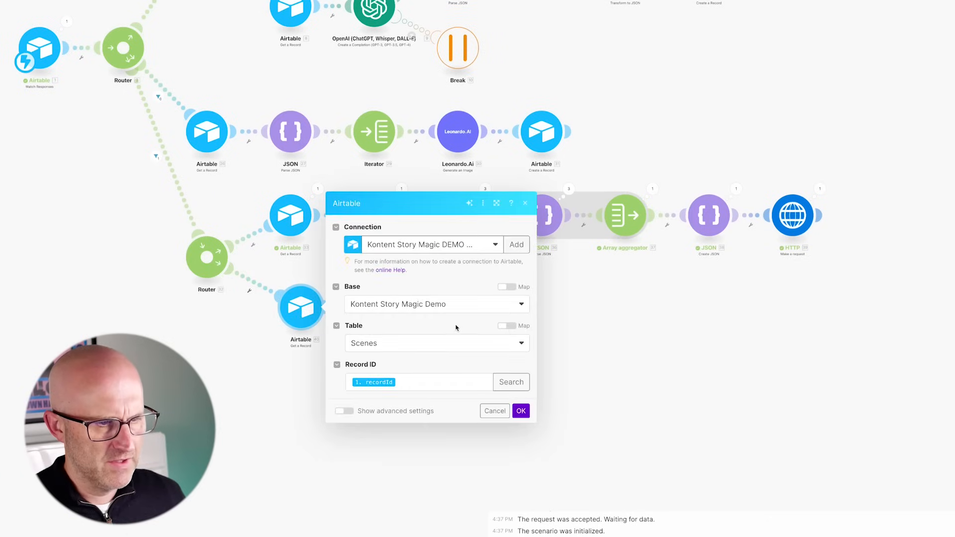
pyautogui.moveTo(595, 284)
pyautogui.mouseDown()
pyautogui.moveTo(508, 266)
pyautogui.moveTo(437, 395)
pyautogui.mouseUp()
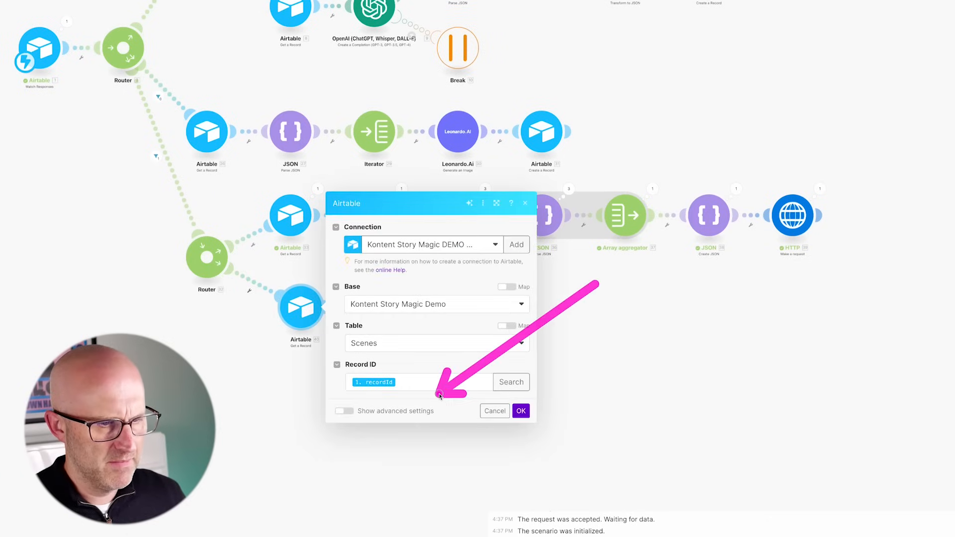
pyautogui.moveTo(202, 170); pyautogui.dragTo(252, 197)
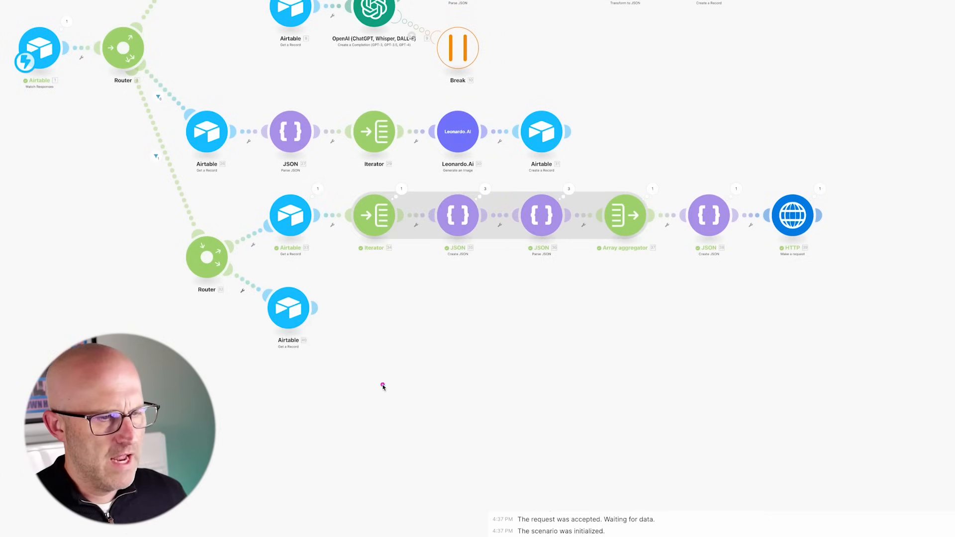
pyautogui.moveTo(393, 390); pyautogui.dragTo(344, 331)
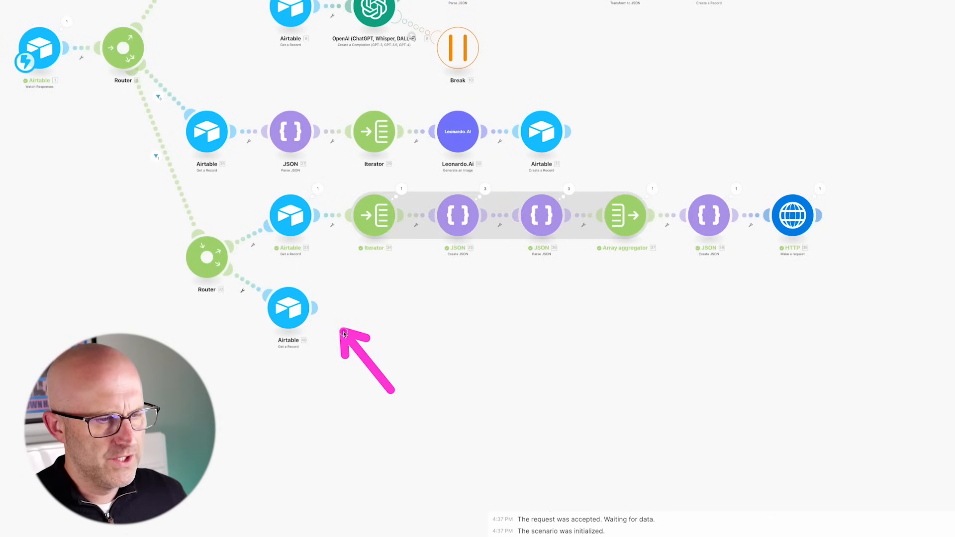
# - Add an ElevenLabs Create a Speech Synthesis module voicing Scene with premade/Adam on Eleven Multilingual v2
pyautogui.click(319, 309)
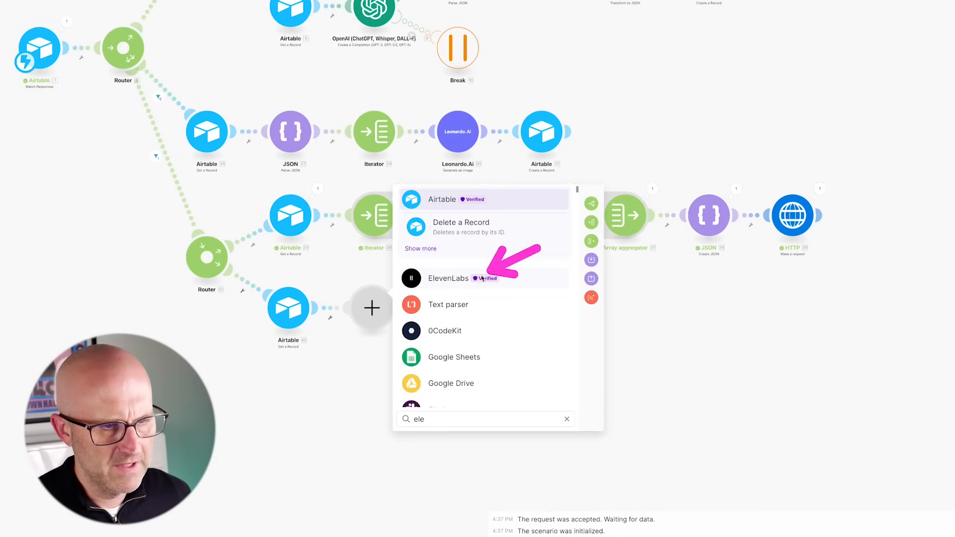
pyautogui.click(447, 277)
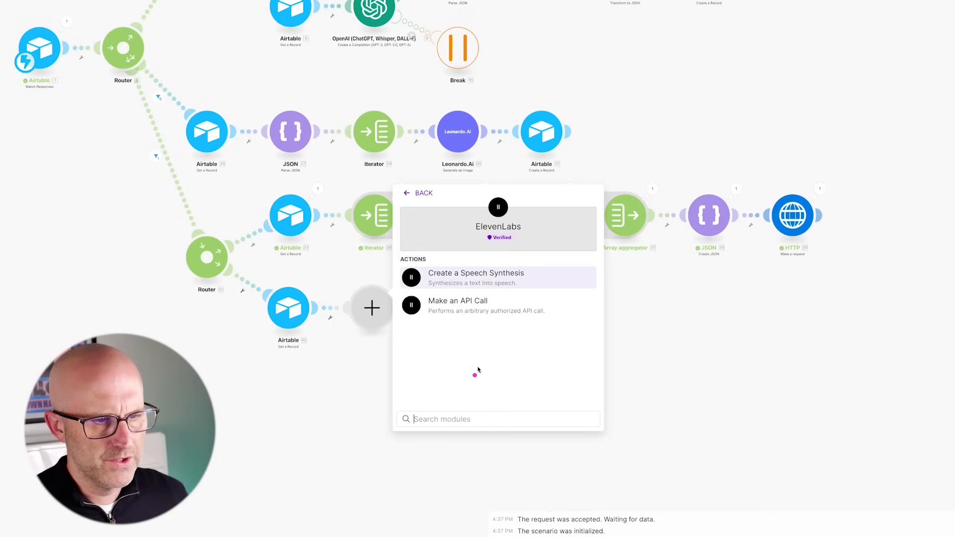
pyautogui.click(473, 278)
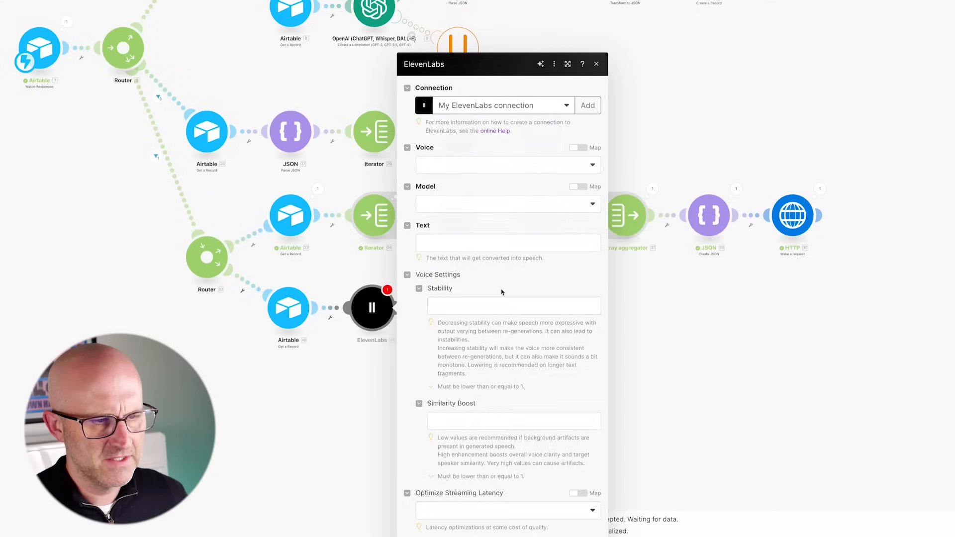
pyautogui.click(467, 161)
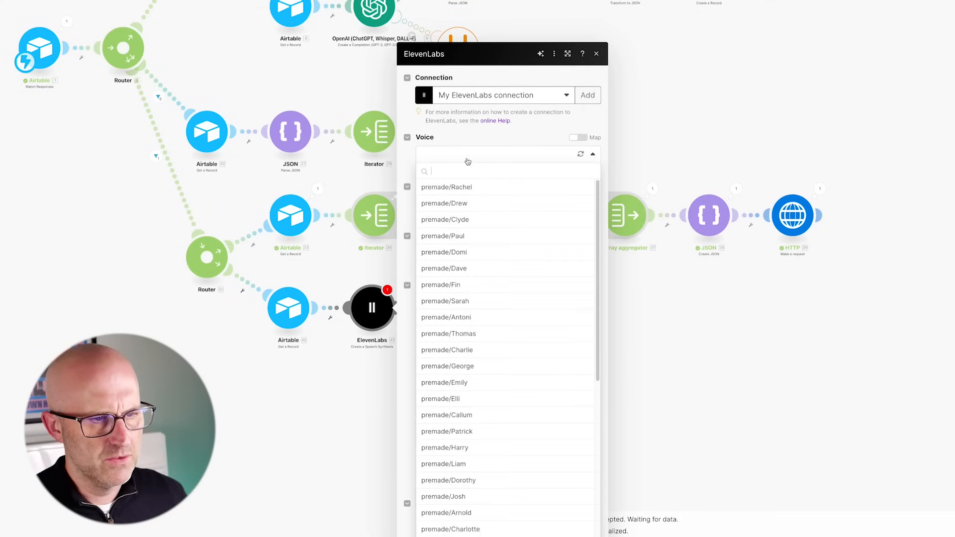
pyautogui.write('adam')
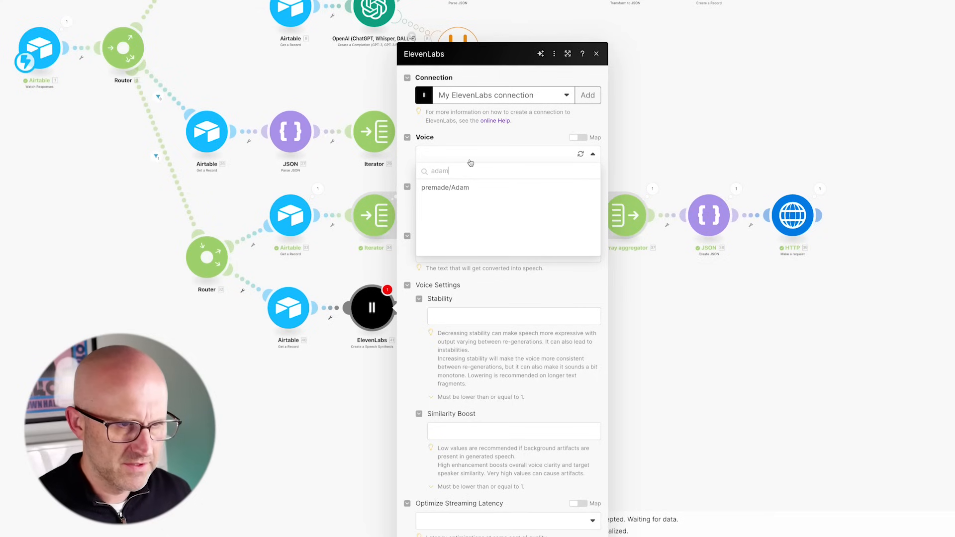
pyautogui.click(455, 188)
pyautogui.click(458, 205)
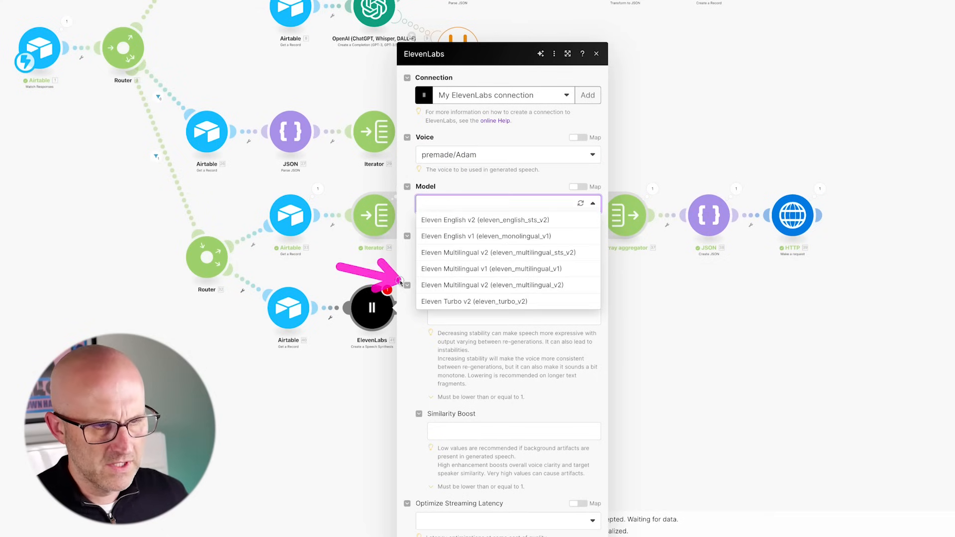
pyautogui.click(501, 292)
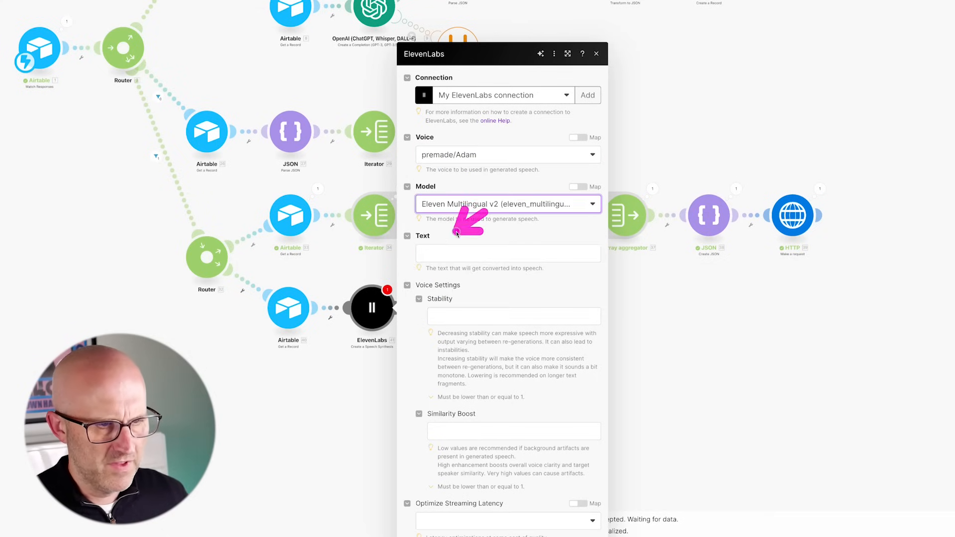
pyautogui.click(518, 254)
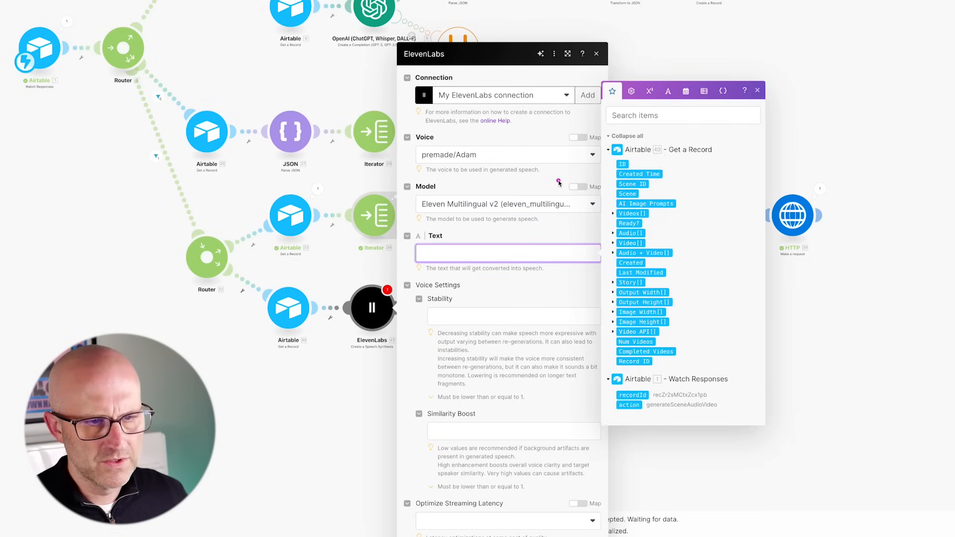
pyautogui.click(628, 194)
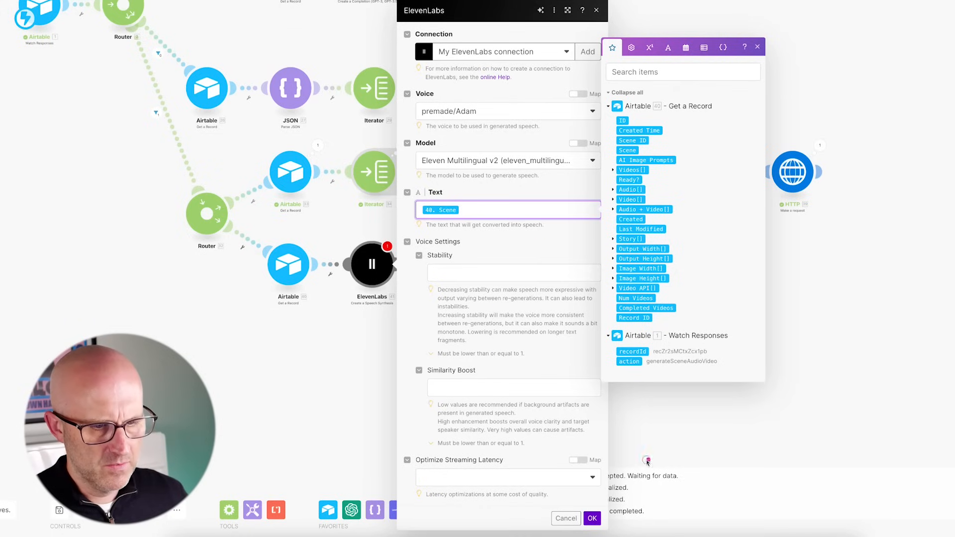
pyautogui.click(596, 519)
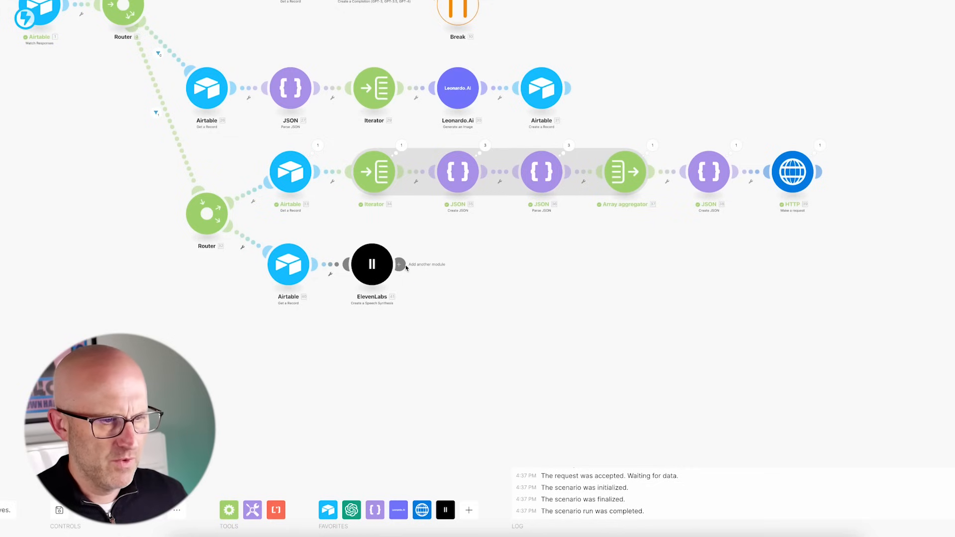
pyautogui.click(401, 265)
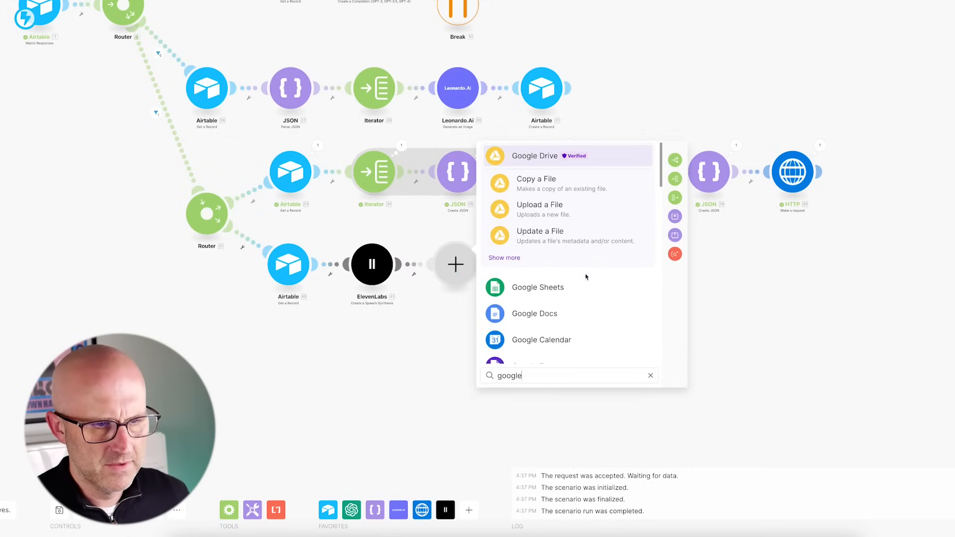
# - Configure Google Drive Upload a File to upload the ElevenLabs file into My Drive, folder chosen from a list
pyautogui.click(541, 212)
pyautogui.click(550, 265)
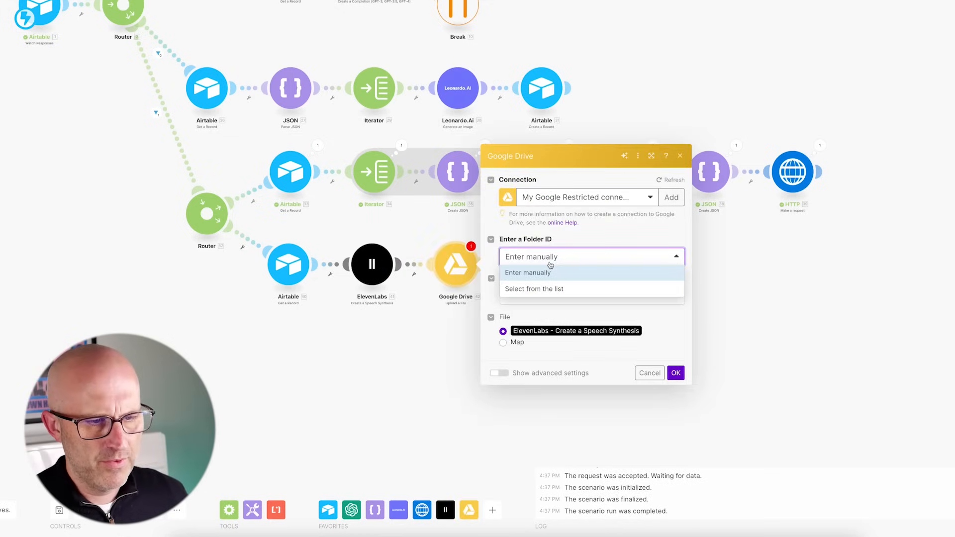
pyautogui.click(554, 290)
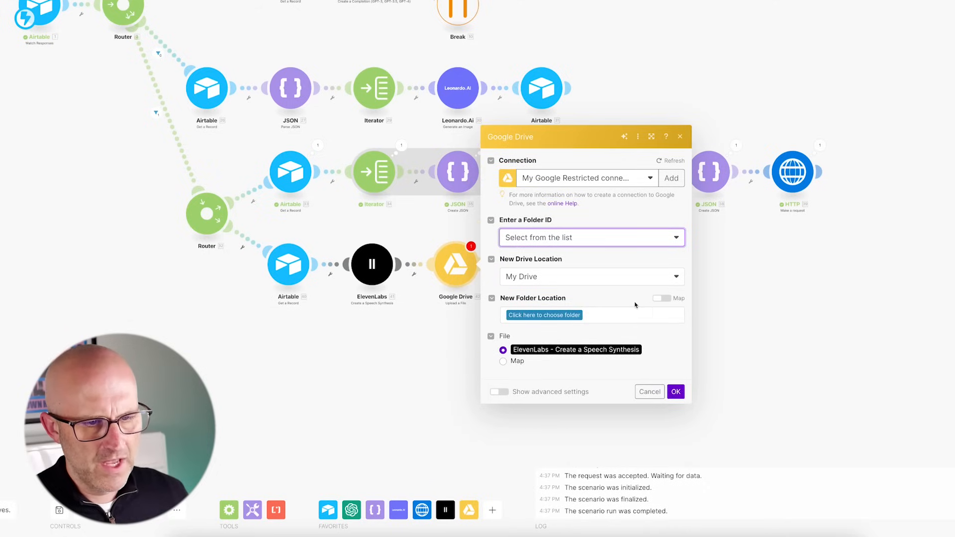
pyautogui.click(568, 316)
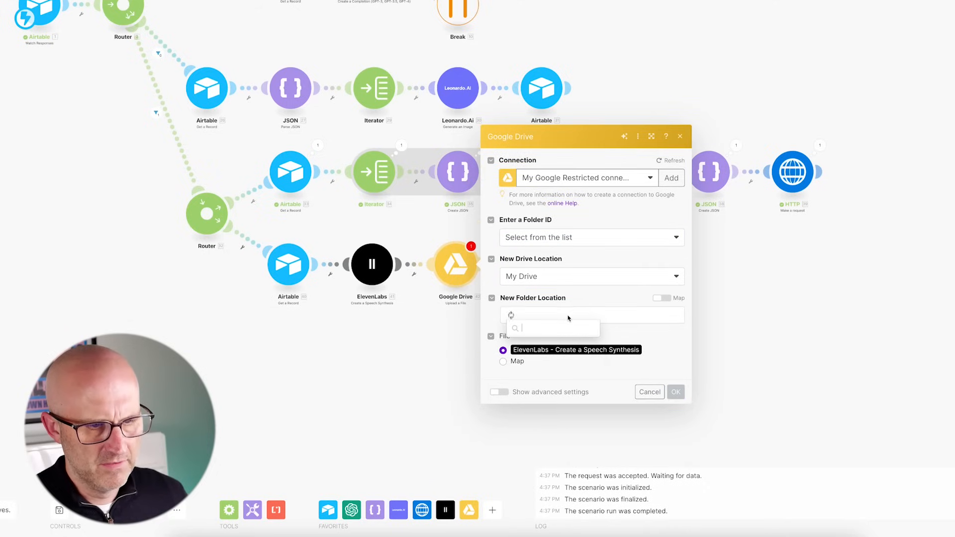
pyautogui.click(527, 503)
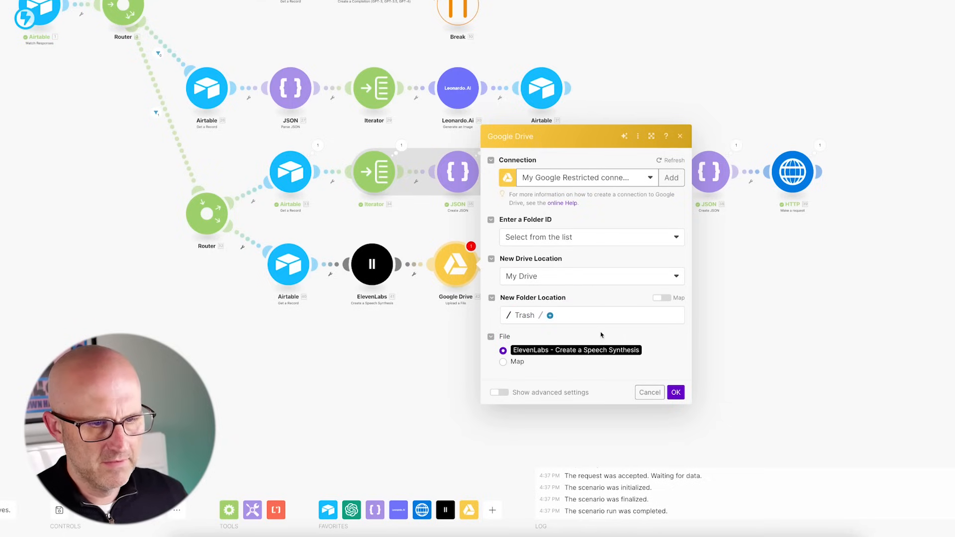
pyautogui.click(553, 241)
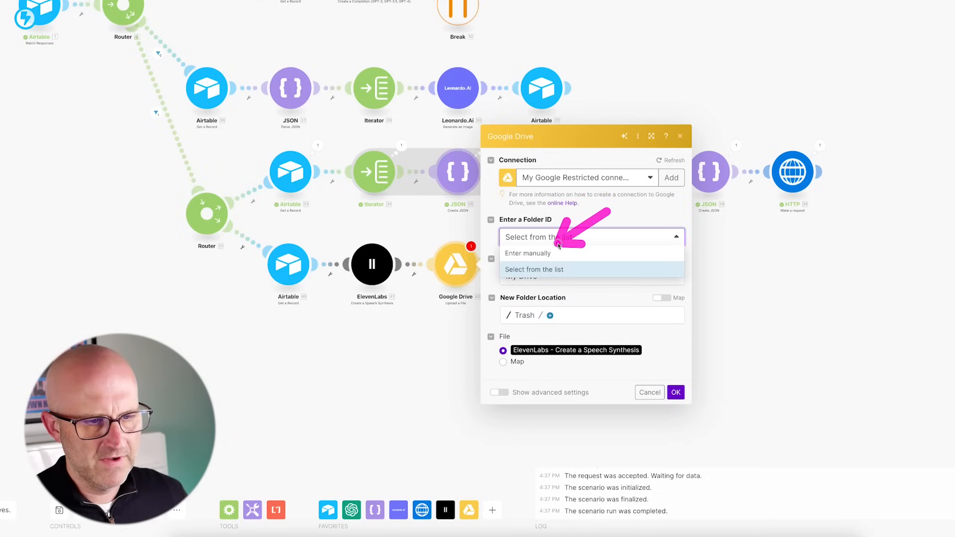
pyautogui.click(539, 252)
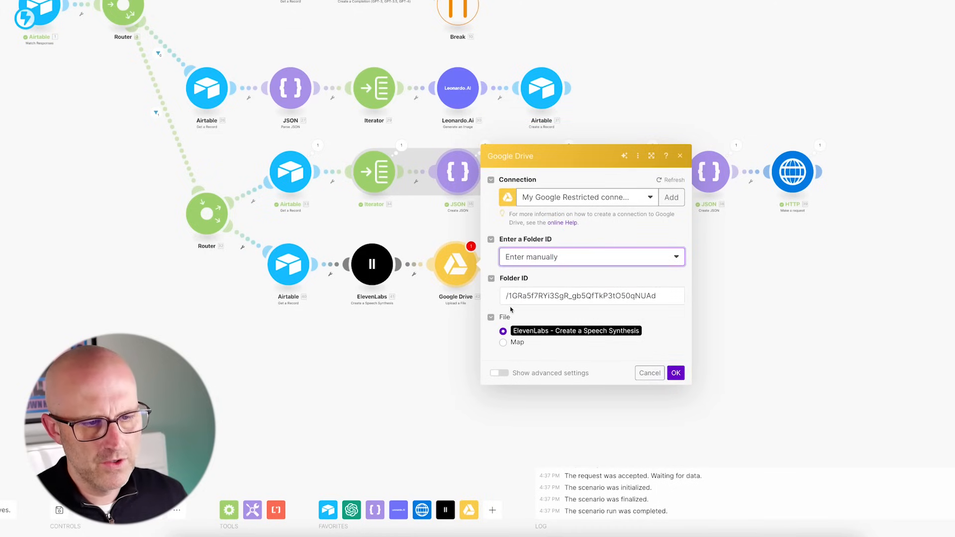
pyautogui.click(538, 260)
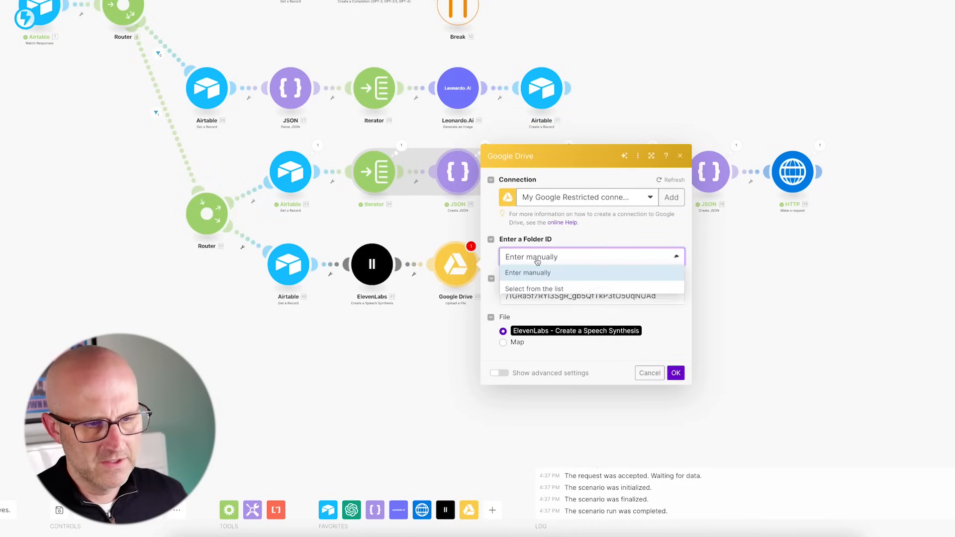
pyautogui.click(537, 289)
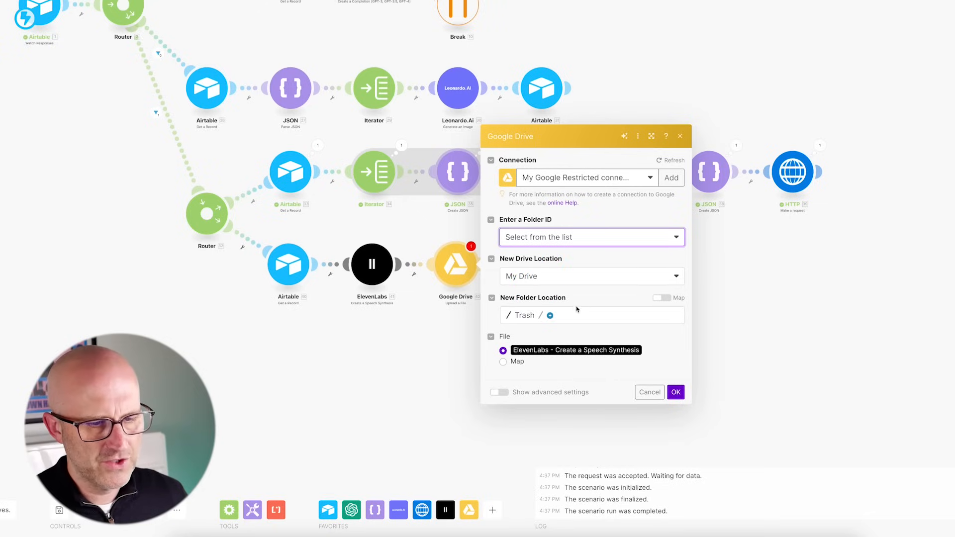
pyautogui.click(676, 392)
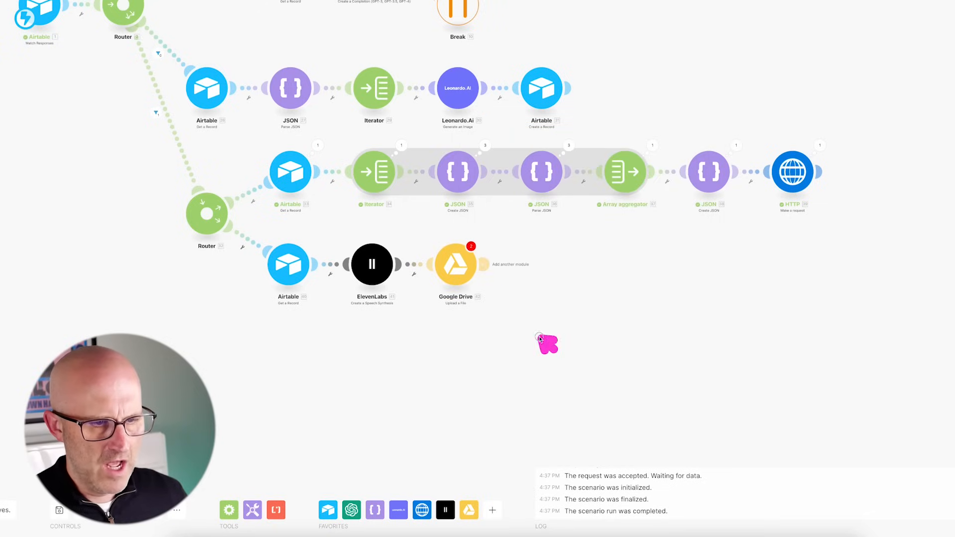
# - Add a Google Drive Get a Share Link module for the uploaded File ID, shared with Anyone as Reader
pyautogui.click(484, 267)
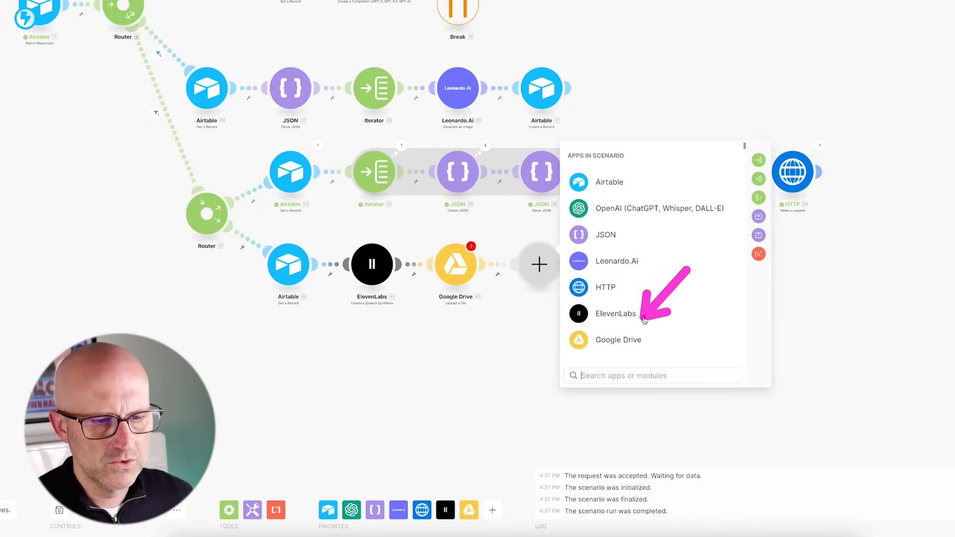
pyautogui.click(609, 339)
pyautogui.scroll(-1, 647, 306)
pyautogui.scroll(-3, 668, 307)
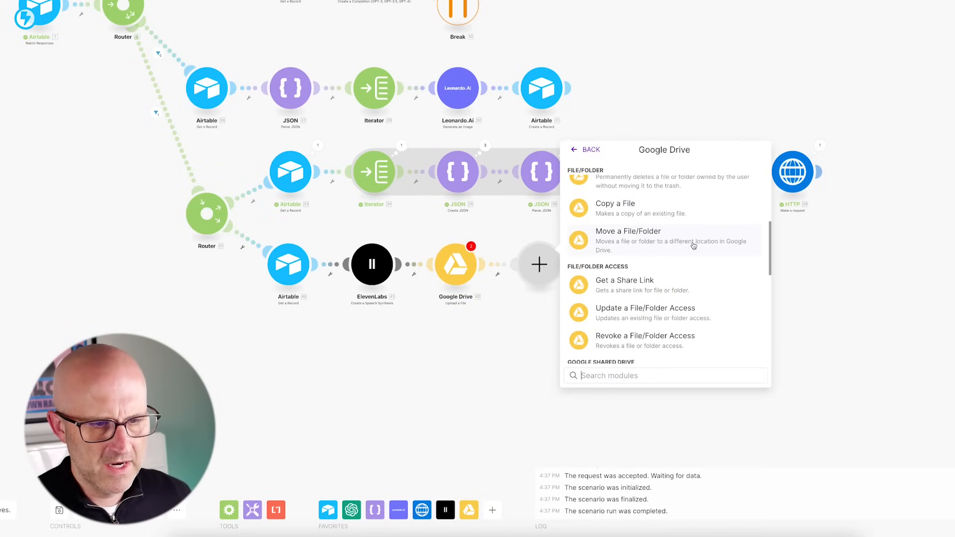
pyautogui.click(609, 282)
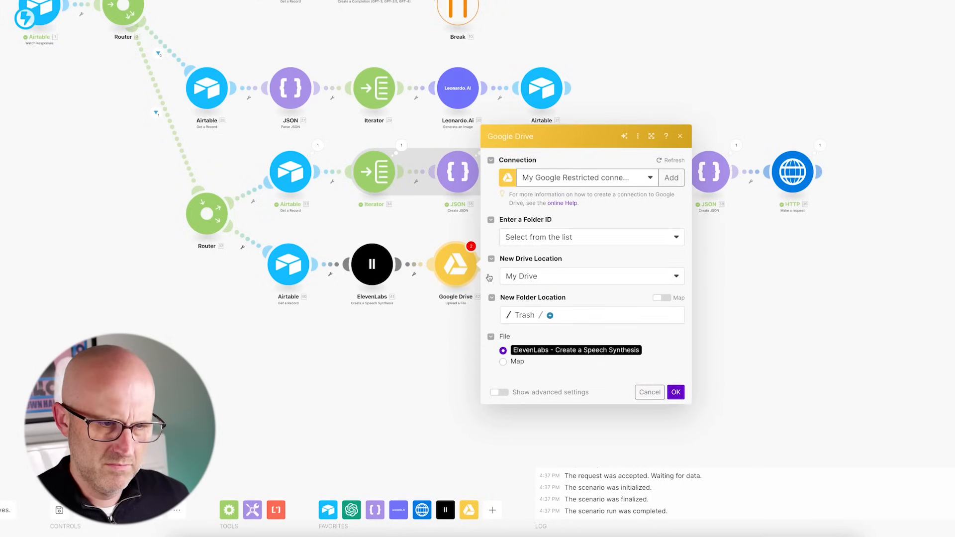
pyautogui.click(676, 392)
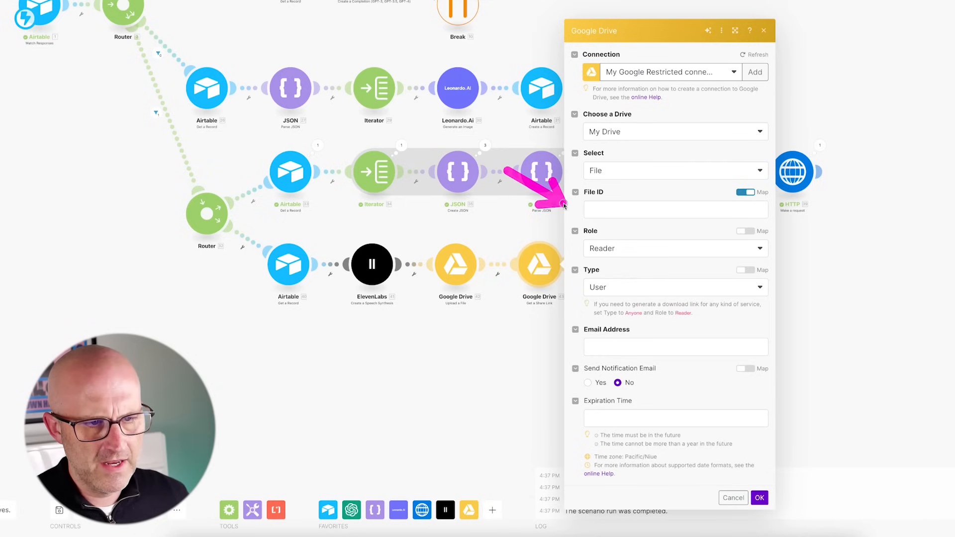
pyautogui.click(616, 208)
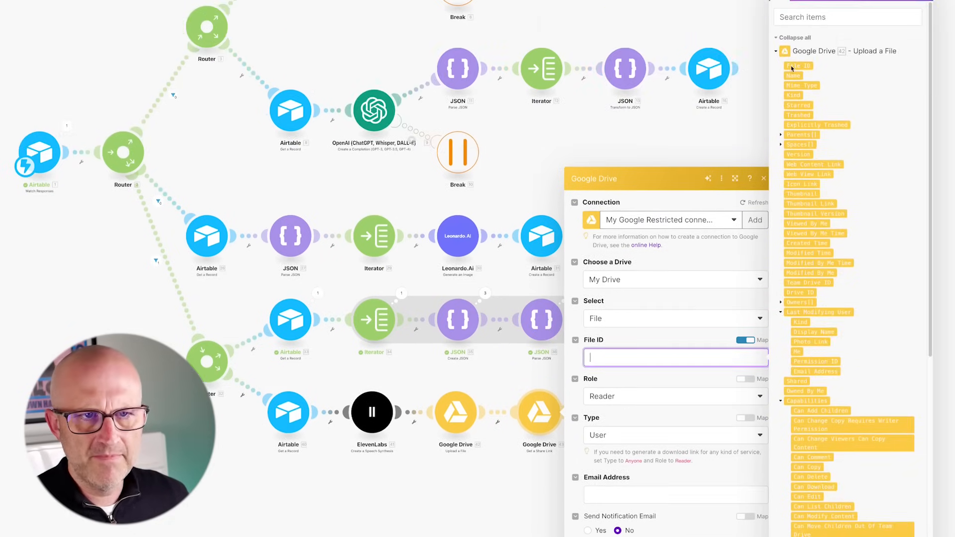
pyautogui.click(794, 67)
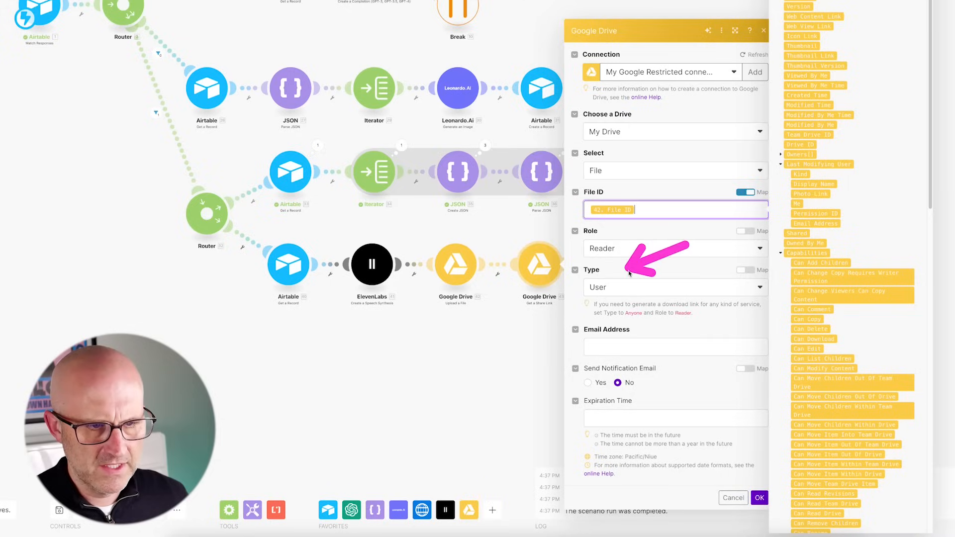
pyautogui.click(616, 293)
pyautogui.click(621, 355)
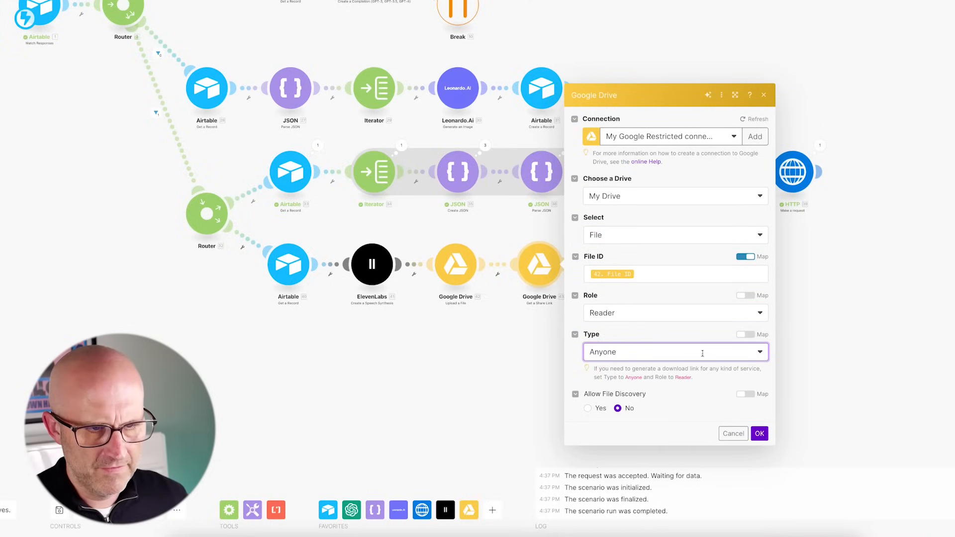
pyautogui.click(760, 433)
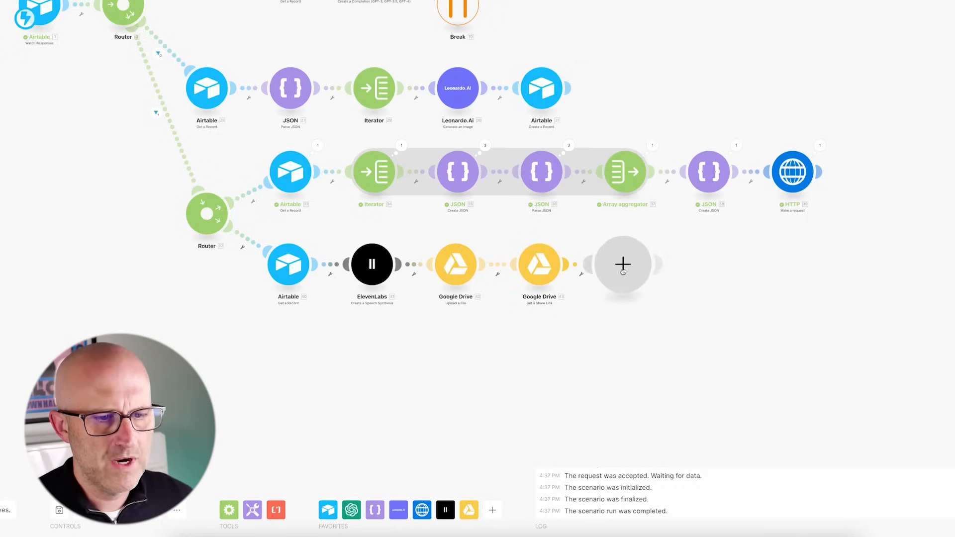
# - Add an Airtable Update a Record module targeting the Kontent Story Magic Demo base's Scenes table
pyautogui.click(622, 264)
pyautogui.click(707, 182)
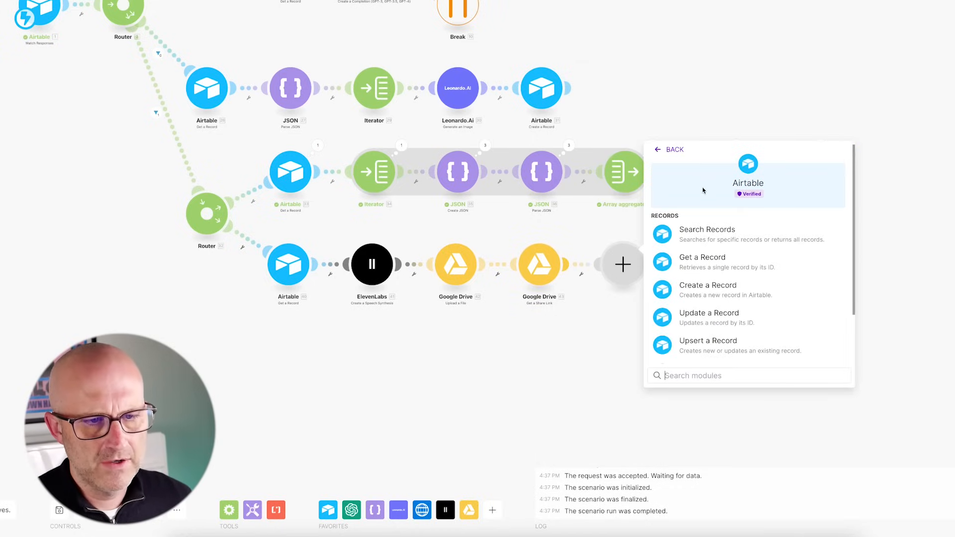
pyautogui.click(697, 317)
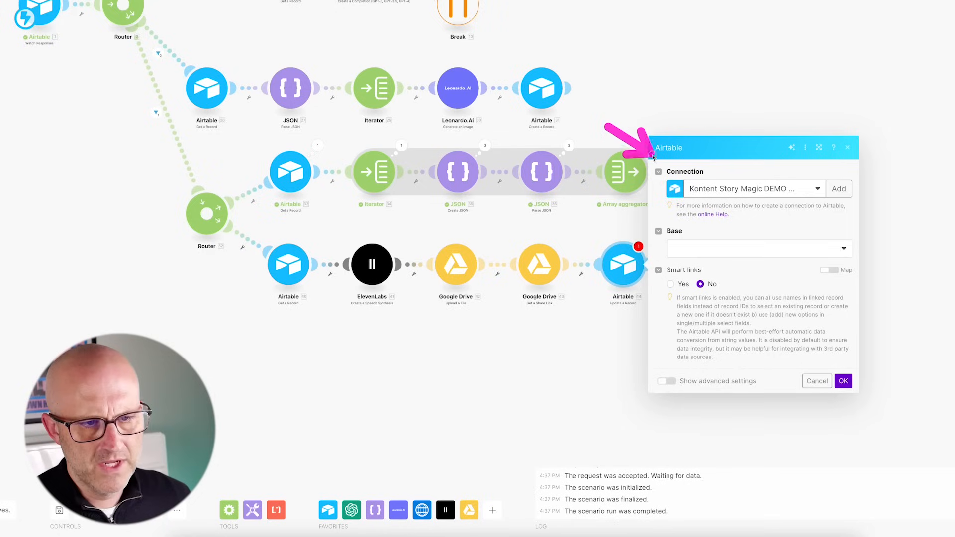
pyautogui.click(696, 249)
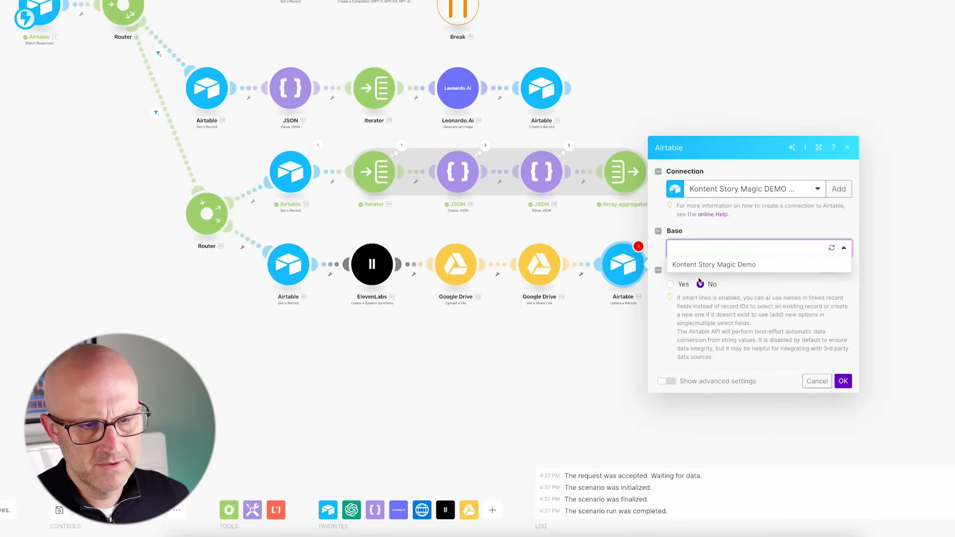
pyautogui.click(697, 262)
pyautogui.click(703, 269)
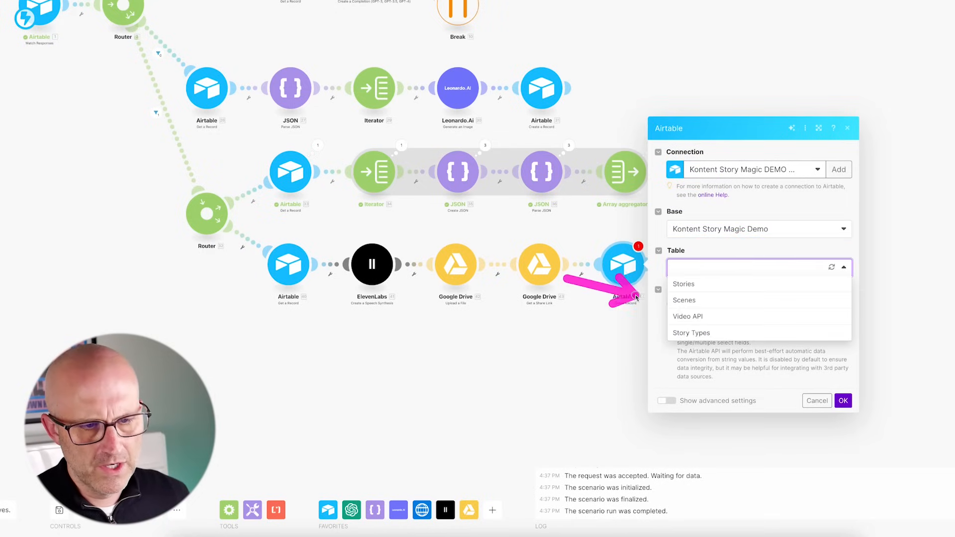
pyautogui.click(697, 301)
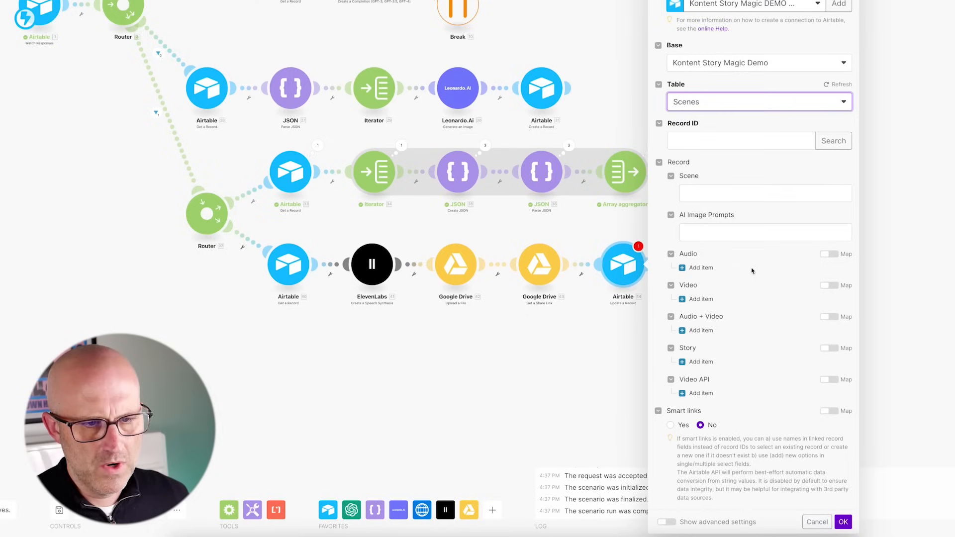
# - Map the Web Content Link into Audio and the trigger's recordId as record, then run once
pyautogui.click(701, 268)
pyautogui.scroll(-2, 726, 224)
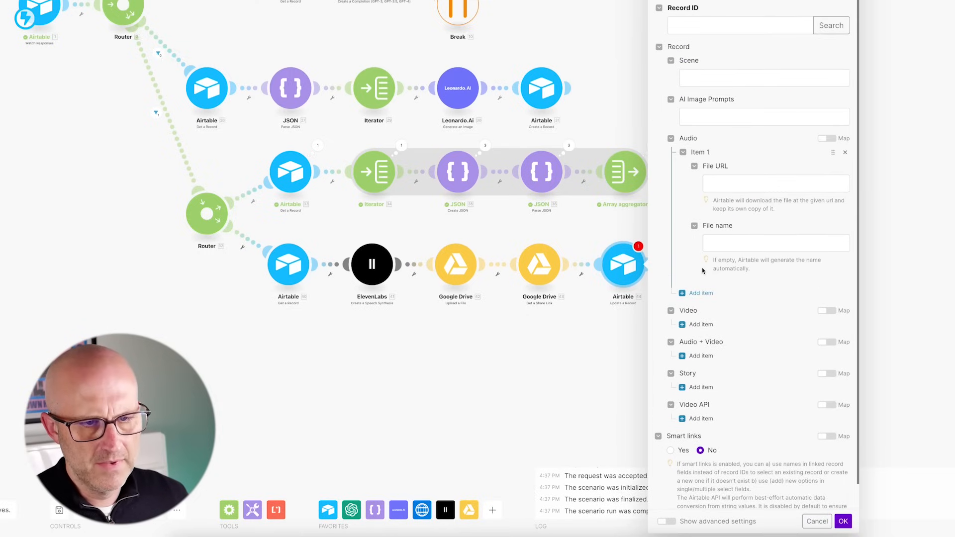
pyautogui.click(737, 196)
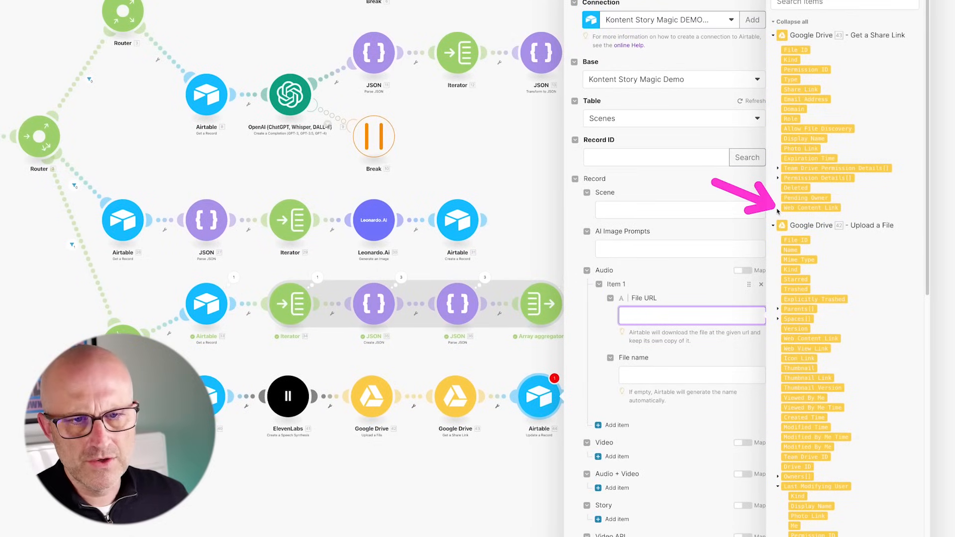
pyautogui.click(793, 209)
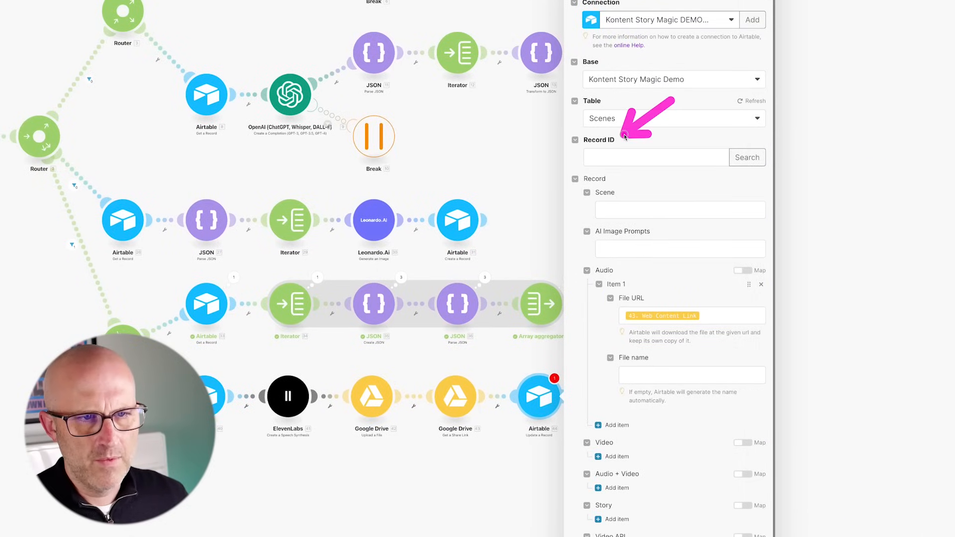
pyautogui.click(656, 157)
pyautogui.scroll(-5, 800, 371)
pyautogui.scroll(-5, 801, 371)
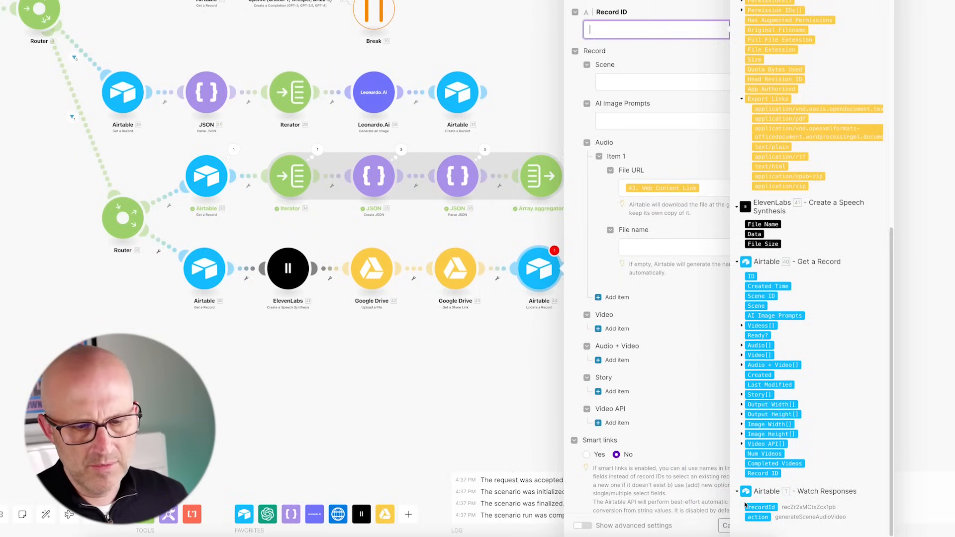
pyautogui.click(752, 508)
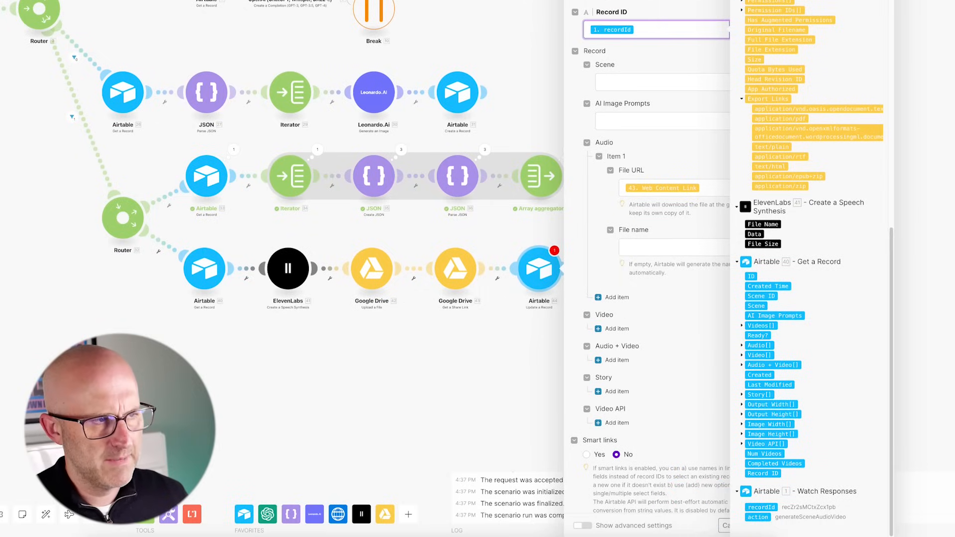
pyautogui.click(672, 424)
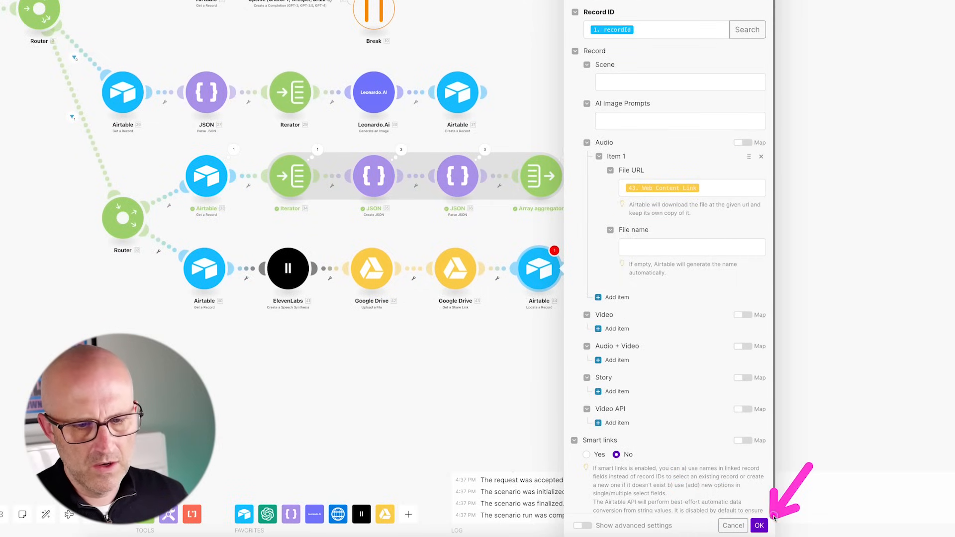
pyautogui.click(760, 526)
pyautogui.click(42, 475)
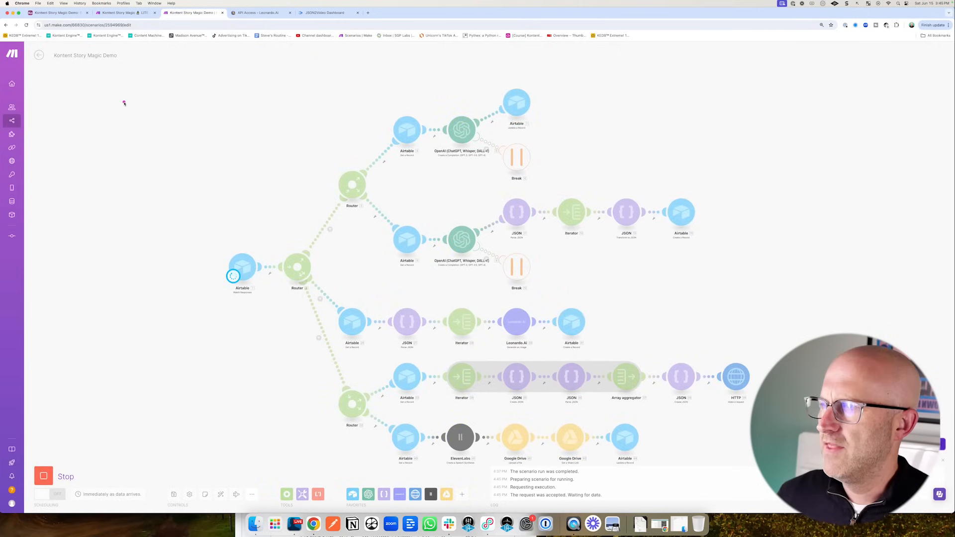
# - Test the script action of Airtable's Generate Scene Audio + Video automation
pyautogui.click(63, 14)
pyautogui.click(178, 54)
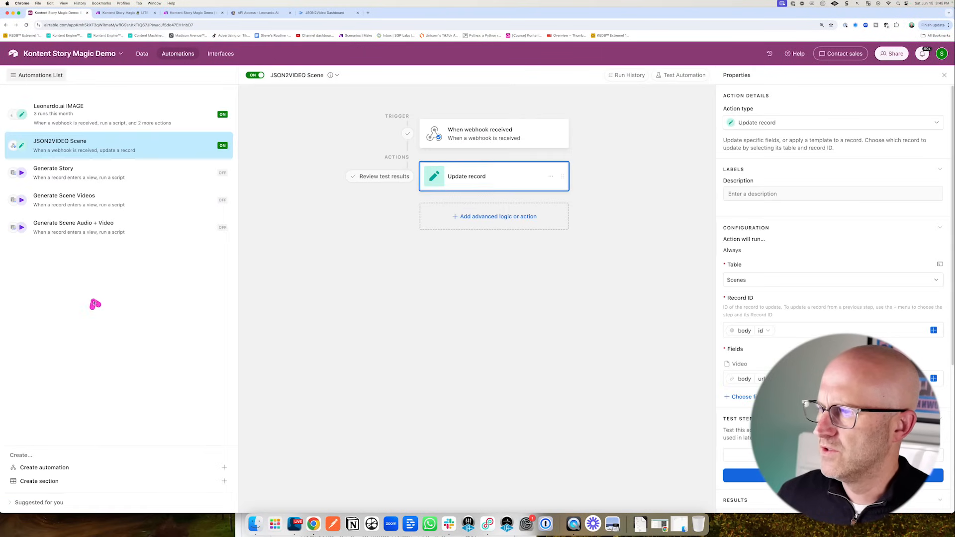
pyautogui.click(72, 227)
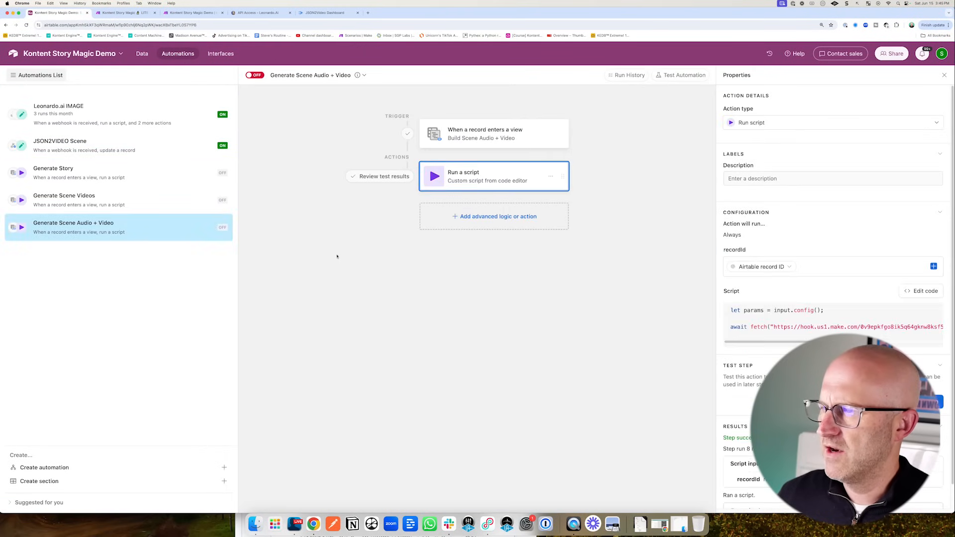
pyautogui.click(924, 402)
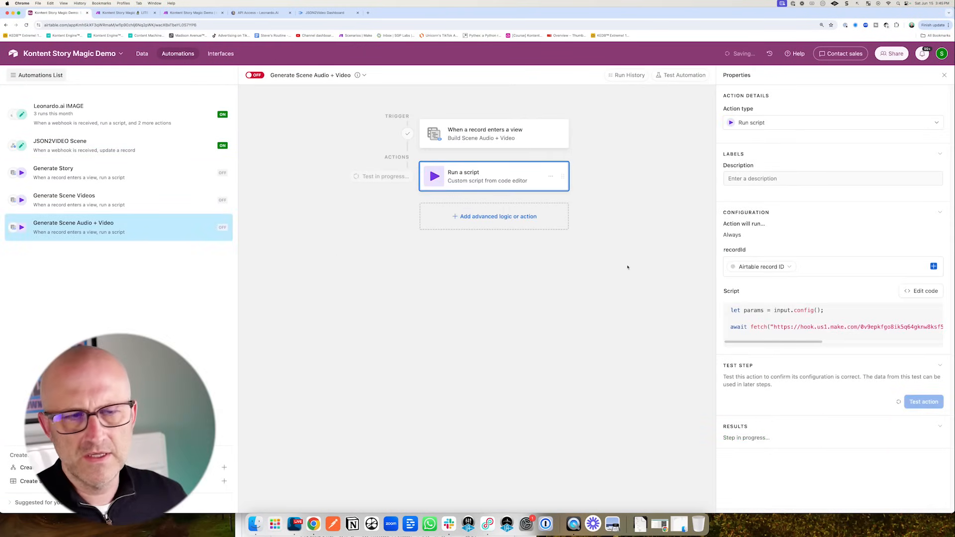
# - Review the Make route's final Airtable step, then show the Scenes table with scene 1's new audio
pyautogui.click(204, 13)
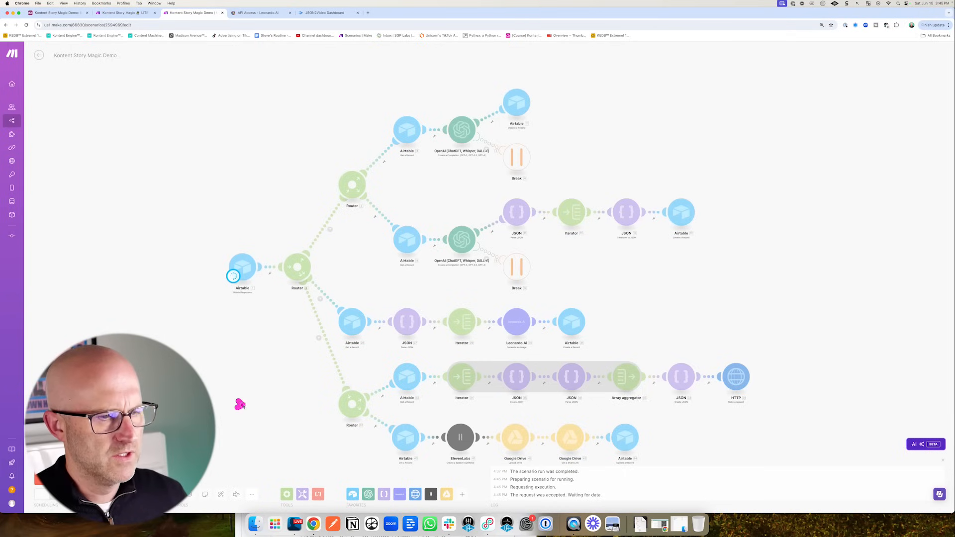
pyautogui.moveTo(240, 405)
pyautogui.mouseDown()
pyautogui.moveTo(299, 320)
pyautogui.moveTo(342, 390)
pyautogui.moveTo(730, 367)
pyautogui.mouseUp()
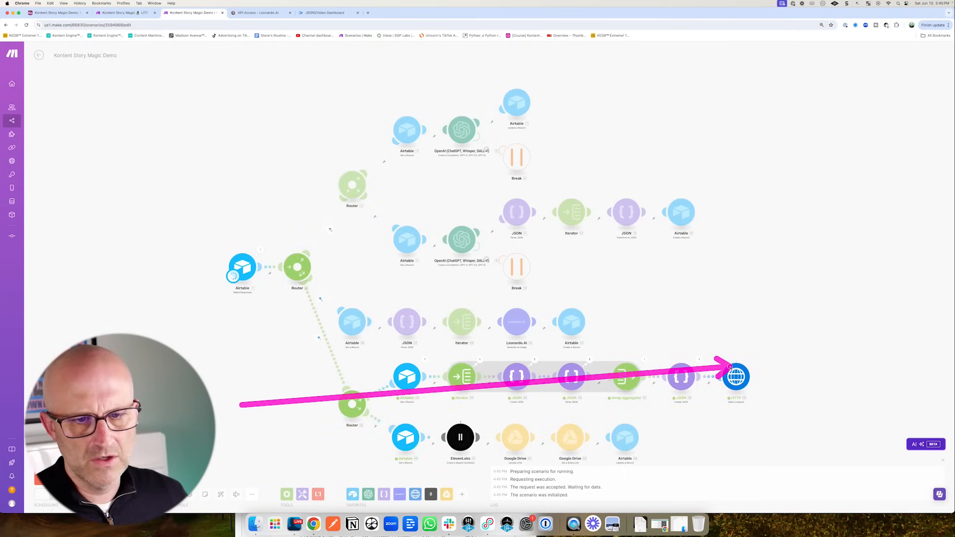
pyautogui.moveTo(665, 424); pyautogui.dragTo(570, 338)
pyautogui.moveTo(395, 396); pyautogui.dragTo(393, 399)
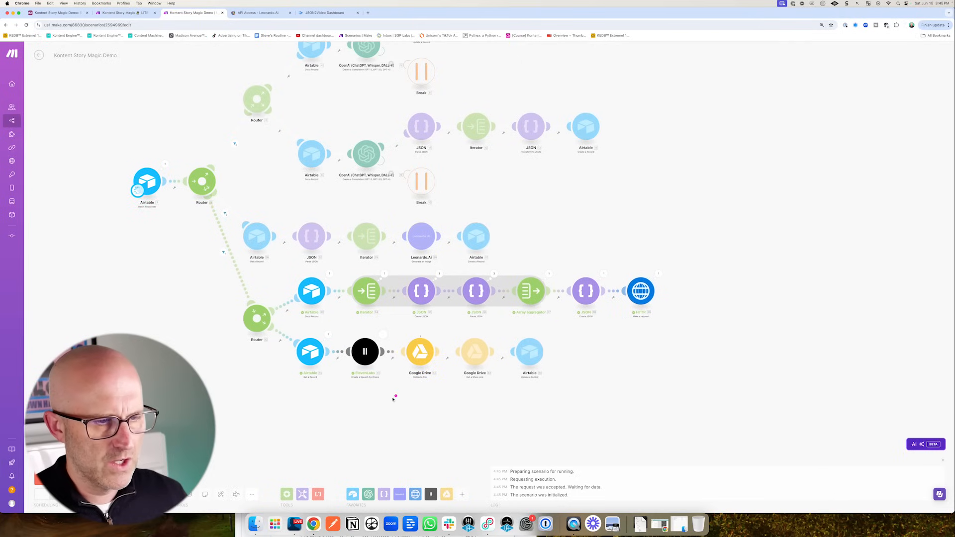
pyautogui.moveTo(351, 451)
pyautogui.mouseDown()
pyautogui.moveTo(362, 356)
pyautogui.moveTo(412, 348)
pyautogui.moveTo(516, 358)
pyautogui.mouseUp()
pyautogui.moveTo(82, 96); pyautogui.dragTo(63, 44)
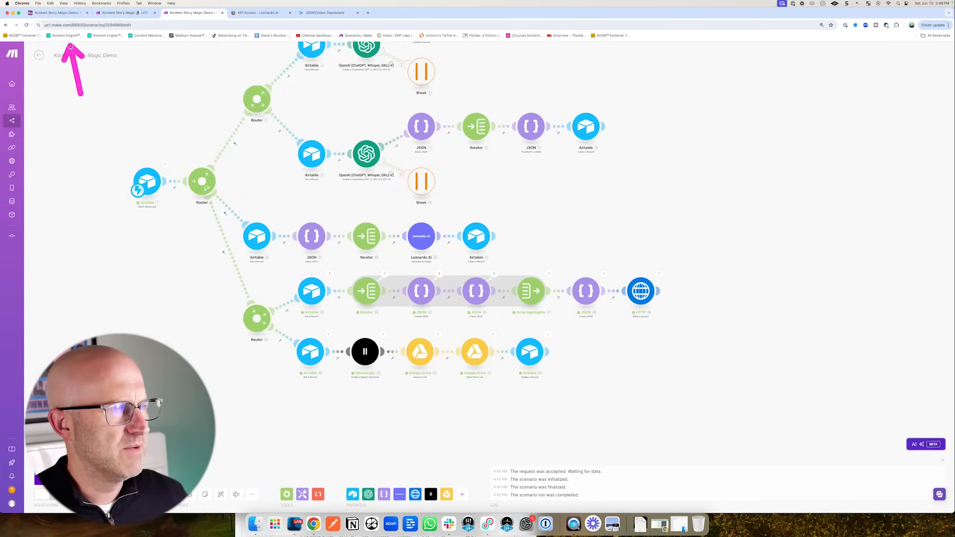
pyautogui.click(63, 15)
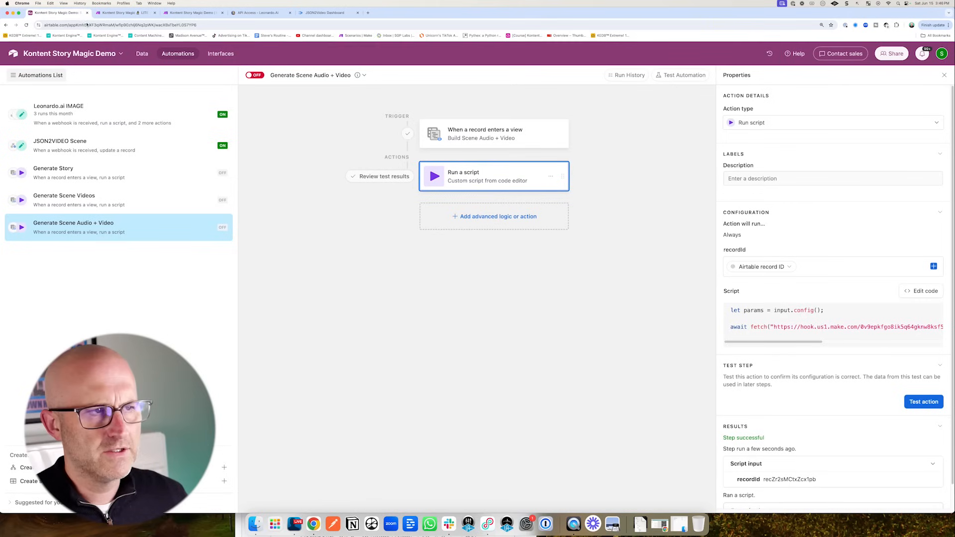
pyautogui.click(142, 54)
pyautogui.moveTo(660, 187); pyautogui.dragTo(704, 149)
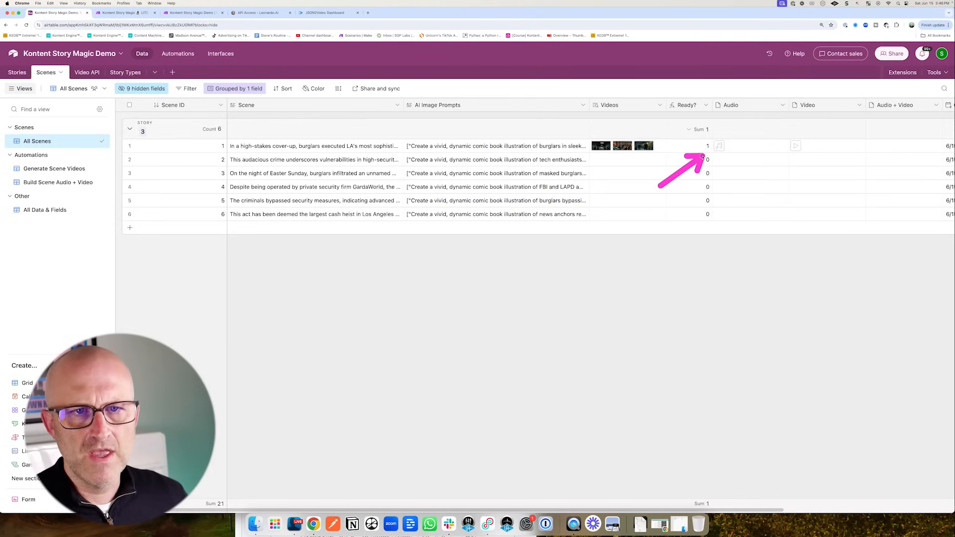
# - Play scene 1's generated audio, then bring up Make's Kontent Story Magic LITE v1.0 scenario
pyautogui.click(733, 152)
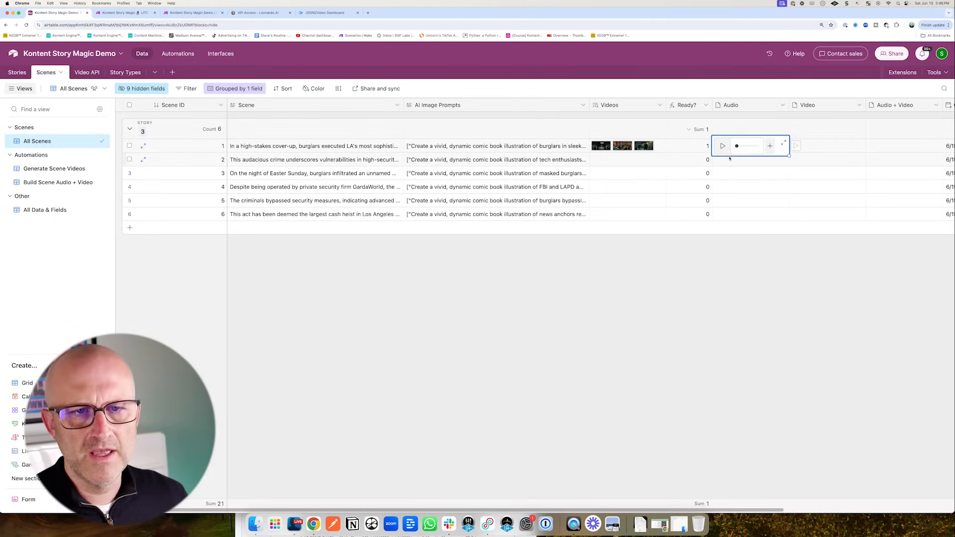
pyautogui.click(722, 148)
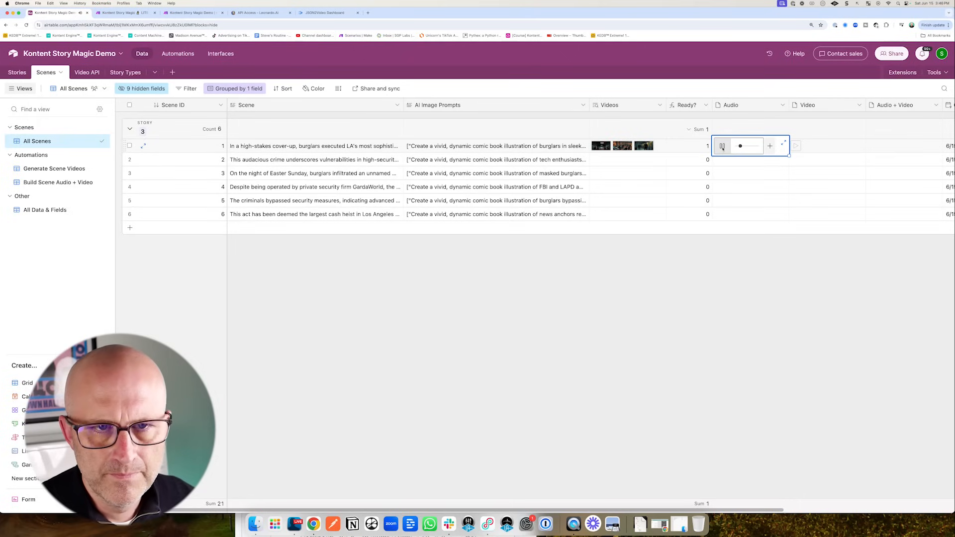
pyautogui.moveTo(277, 245)
pyautogui.mouseDown()
pyautogui.moveTo(233, 154)
pyautogui.moveTo(343, 151)
pyautogui.mouseUp()
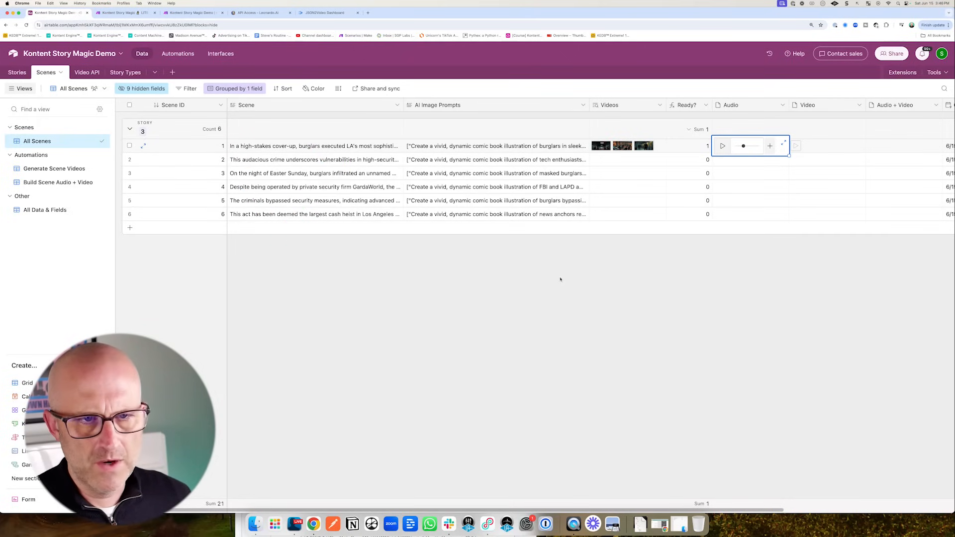
pyautogui.click(589, 276)
pyautogui.click(194, 14)
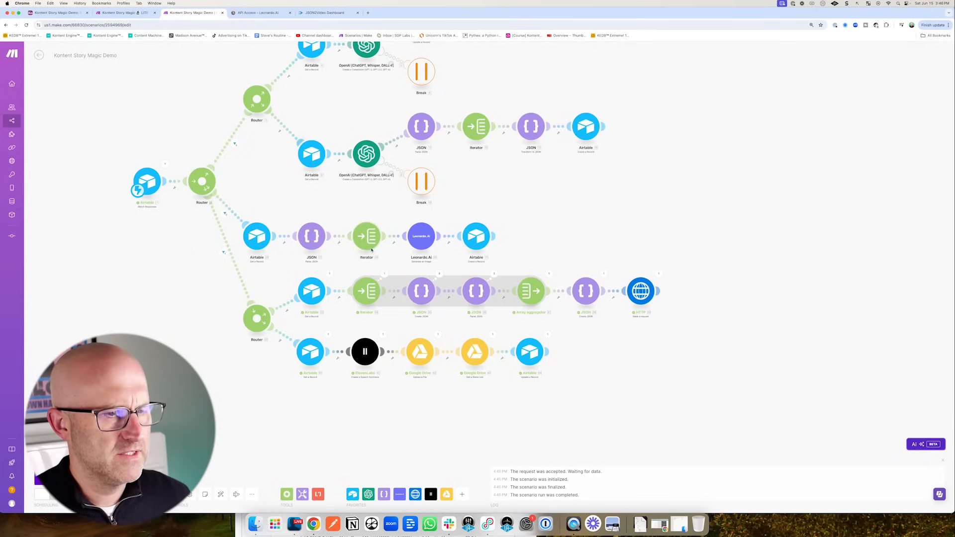
pyautogui.hotkey('ctrl', 'shift', 'Tab')
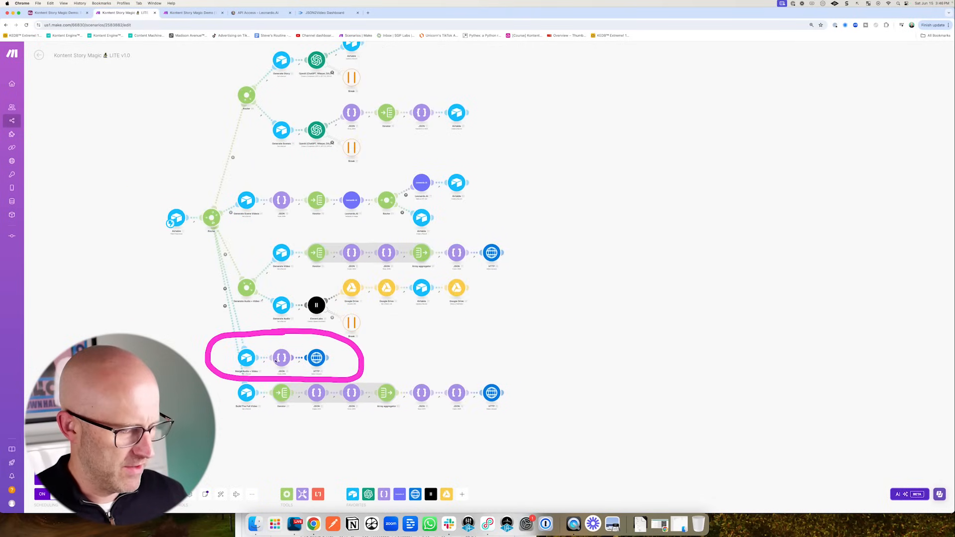
# - Point out the LITE scenario's Airtable–JSON–HTTP merge branch, then return to Airtable's empty Audio + Video column
pyautogui.moveTo(414, 342); pyautogui.dragTo(339, 356)
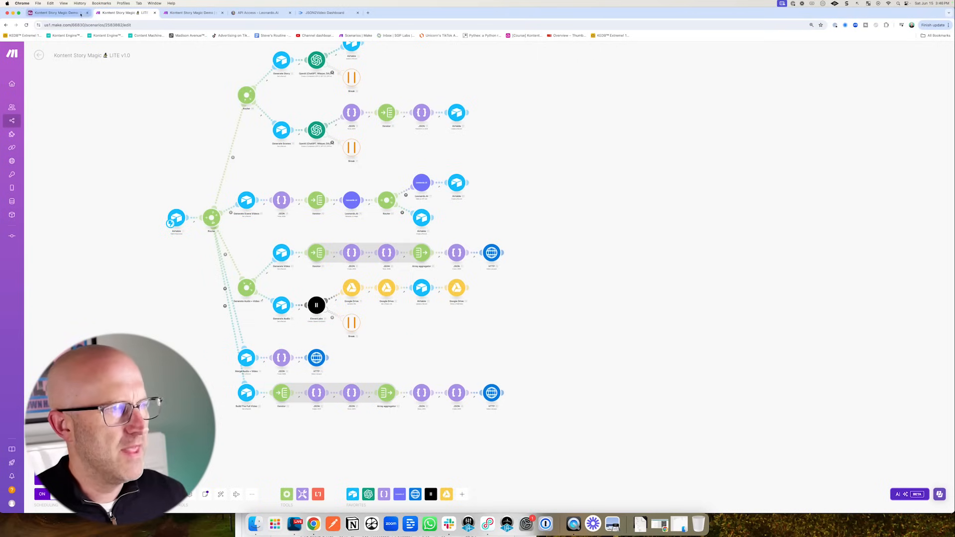
pyautogui.hotkey('ctrl', 'shift', 'Tab')
pyautogui.moveTo(799, 180); pyautogui.dragTo(870, 145)
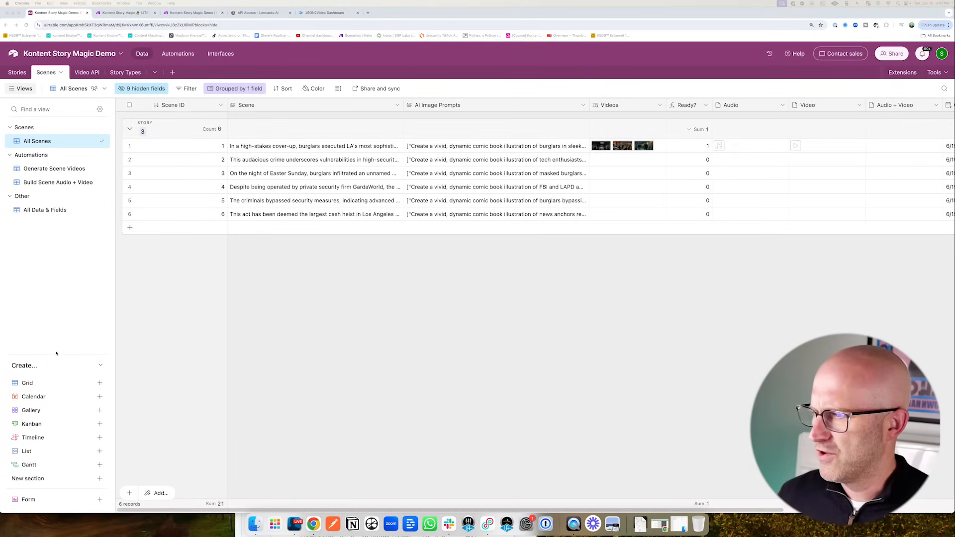
# - Create a new grid view named 'Merge Audio + Video'
pyautogui.click(46, 383)
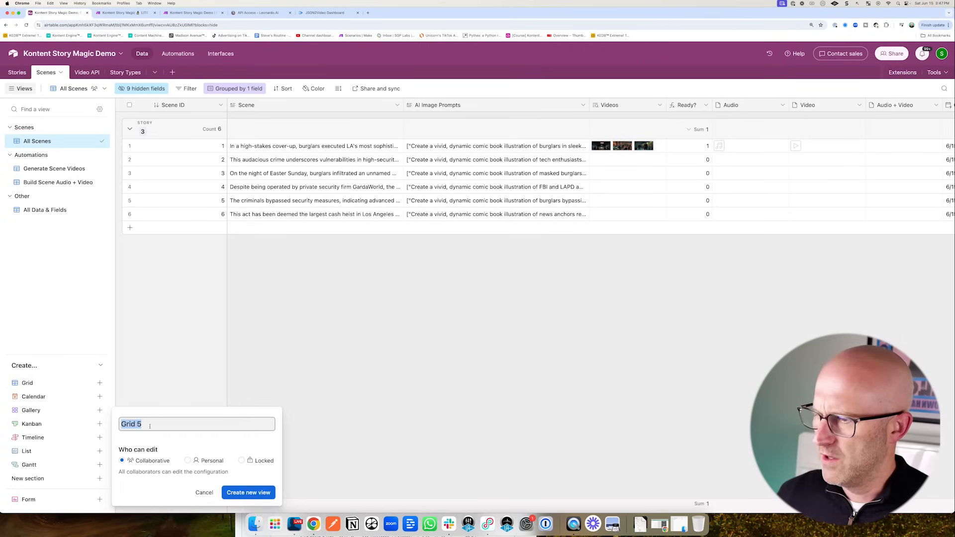
pyautogui.write('Merge Audio + Video')
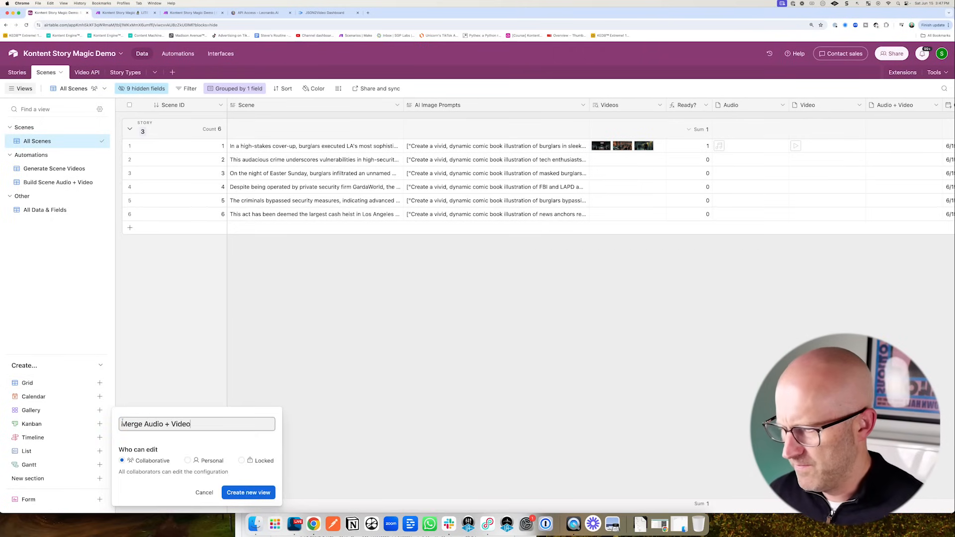
pyautogui.moveTo(316, 444); pyautogui.dragTo(277, 483)
pyautogui.click(249, 493)
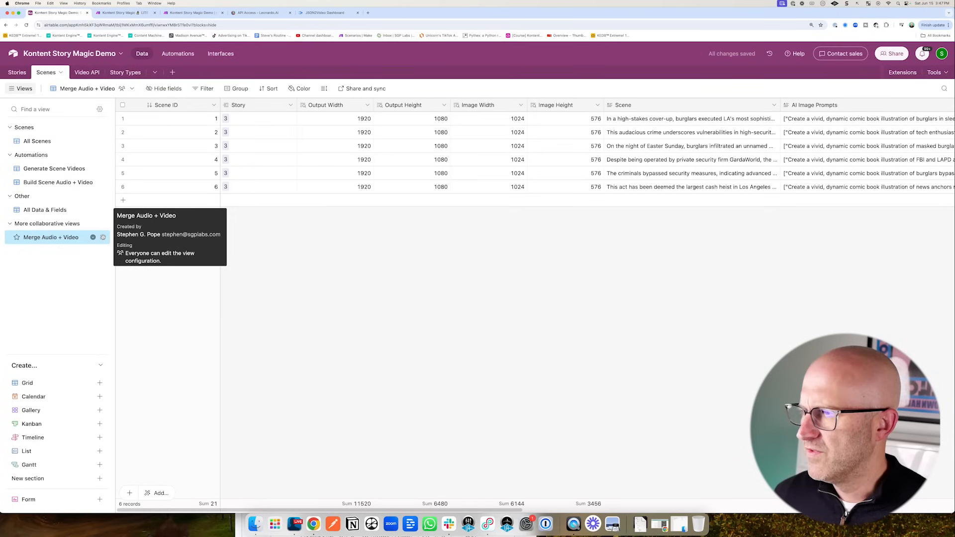
pyautogui.moveTo(101, 120); pyautogui.dragTo(61, 154)
pyautogui.moveTo(169, 189); pyautogui.dragTo(200, 95)
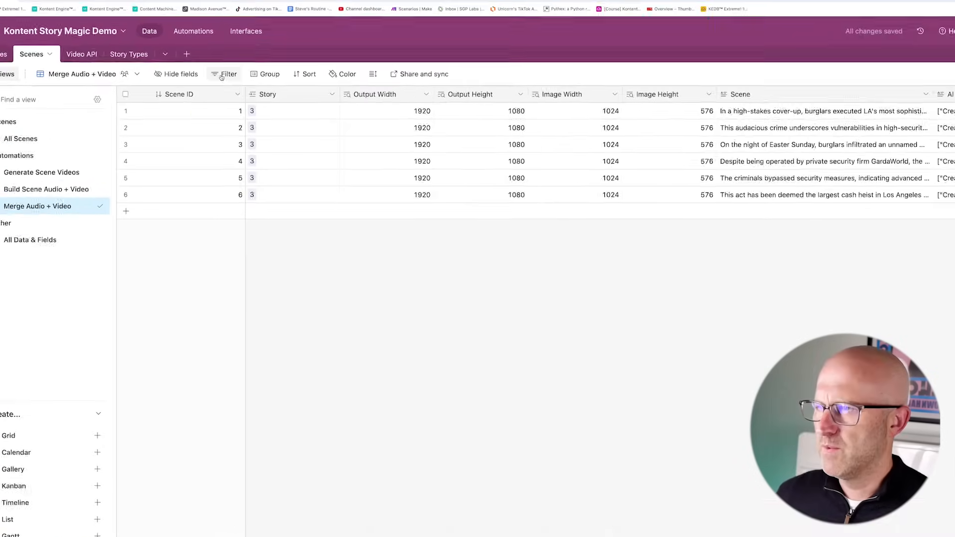
# - Filter the view to records where Video is not empty and Audio is not empty
pyautogui.click(222, 75)
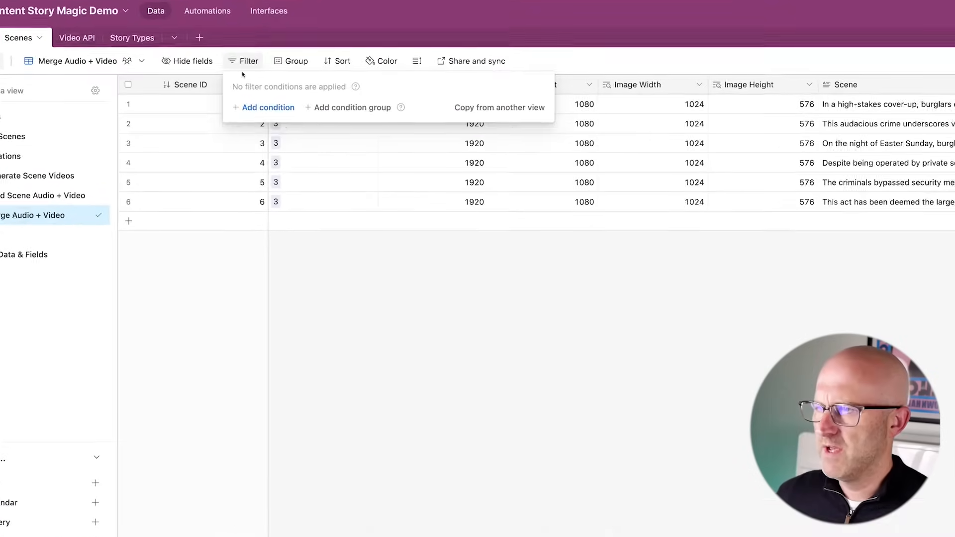
pyautogui.click(245, 115)
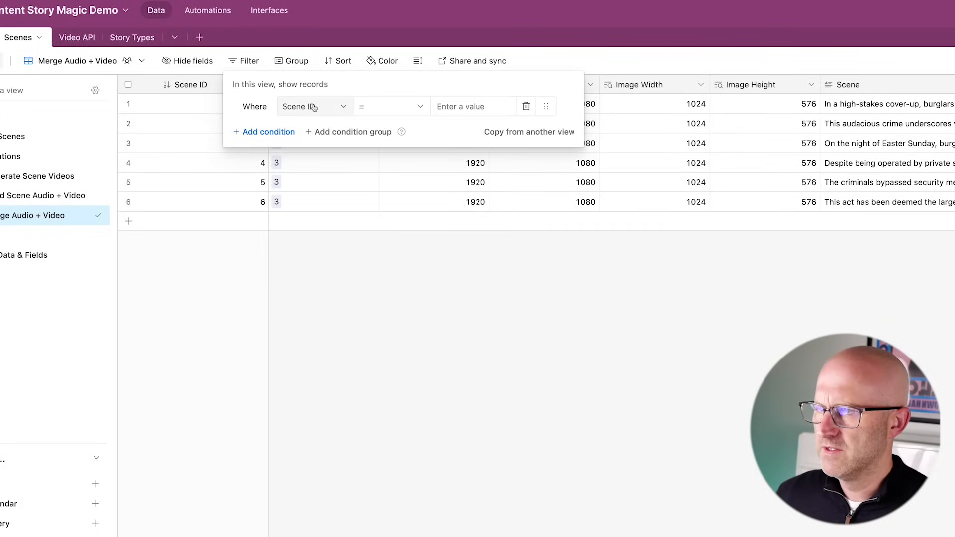
pyautogui.click(293, 108)
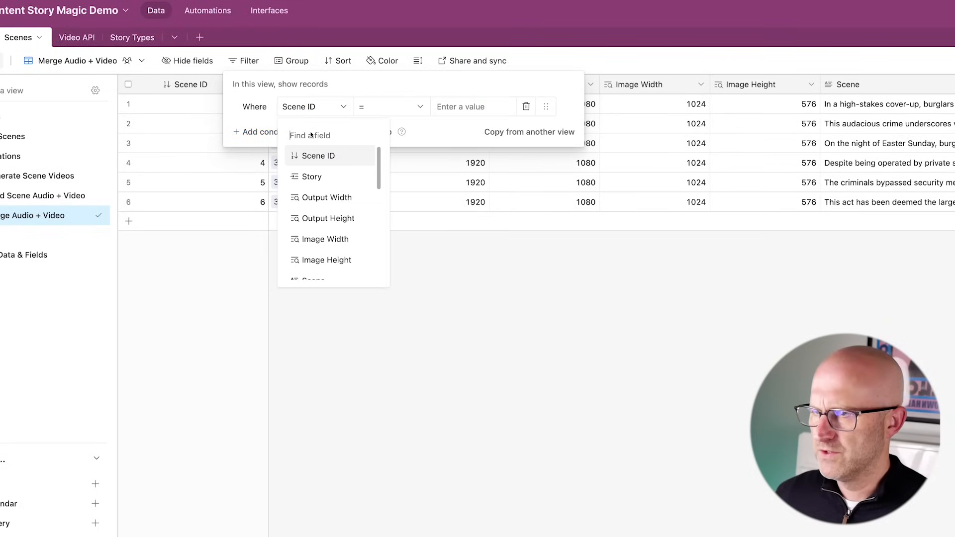
pyautogui.write('video')
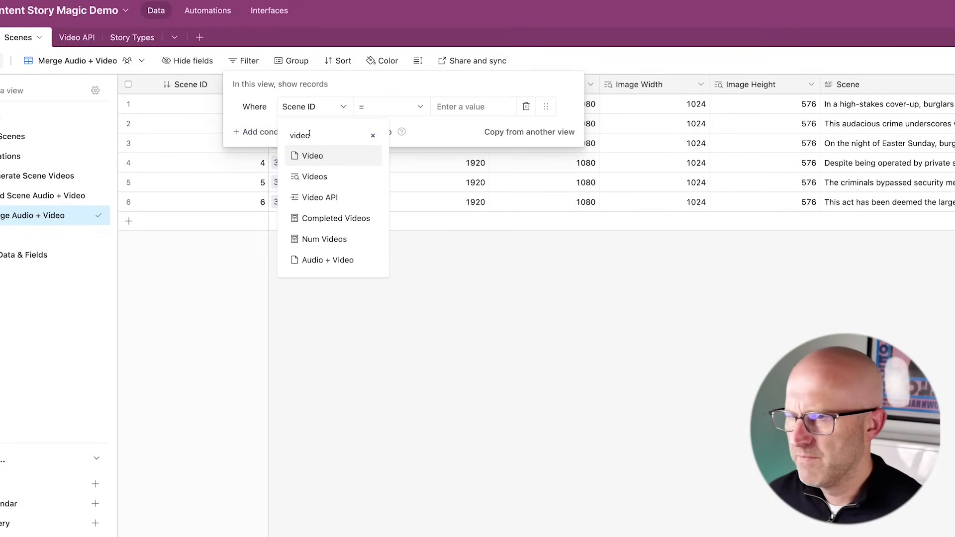
pyautogui.click(323, 157)
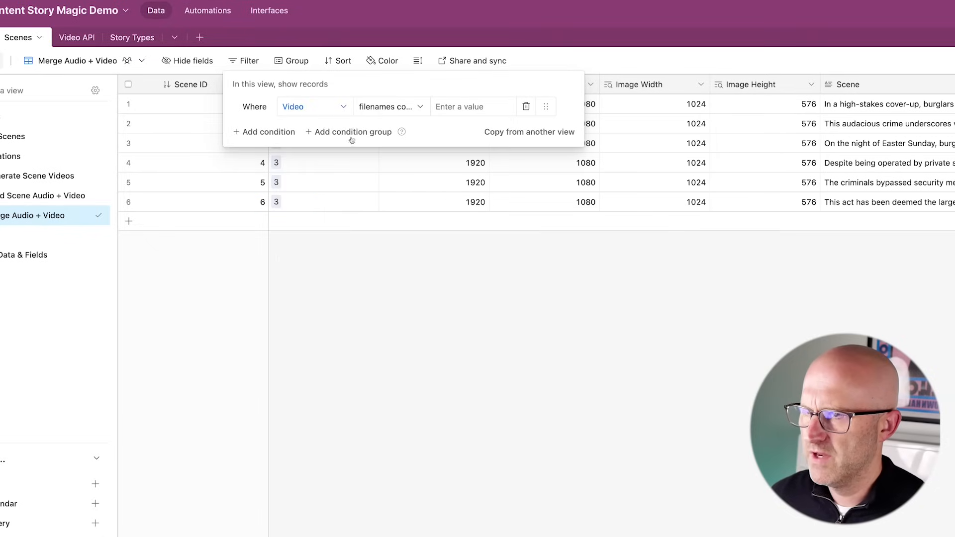
pyautogui.click(391, 106)
pyautogui.click(383, 217)
pyautogui.click(264, 132)
pyautogui.click(314, 131)
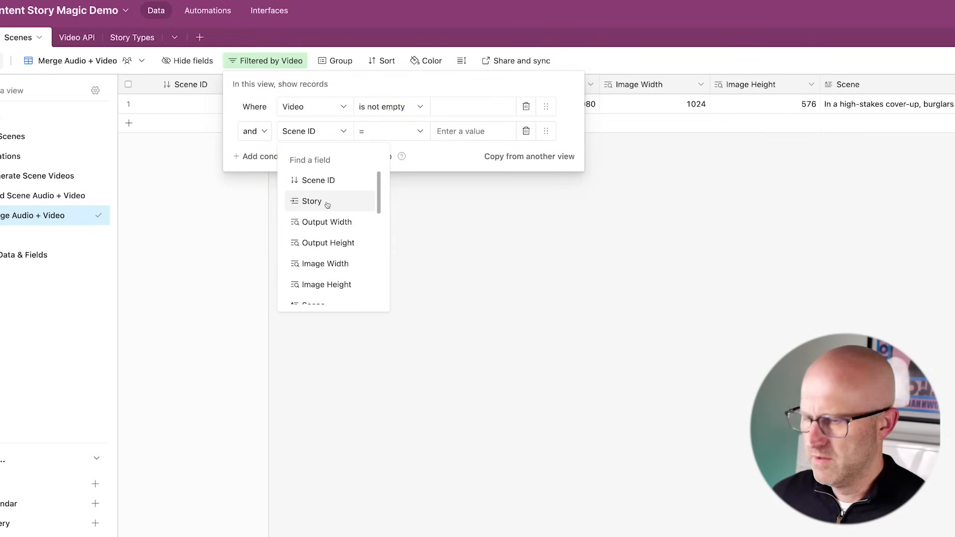
pyautogui.write('Audio')
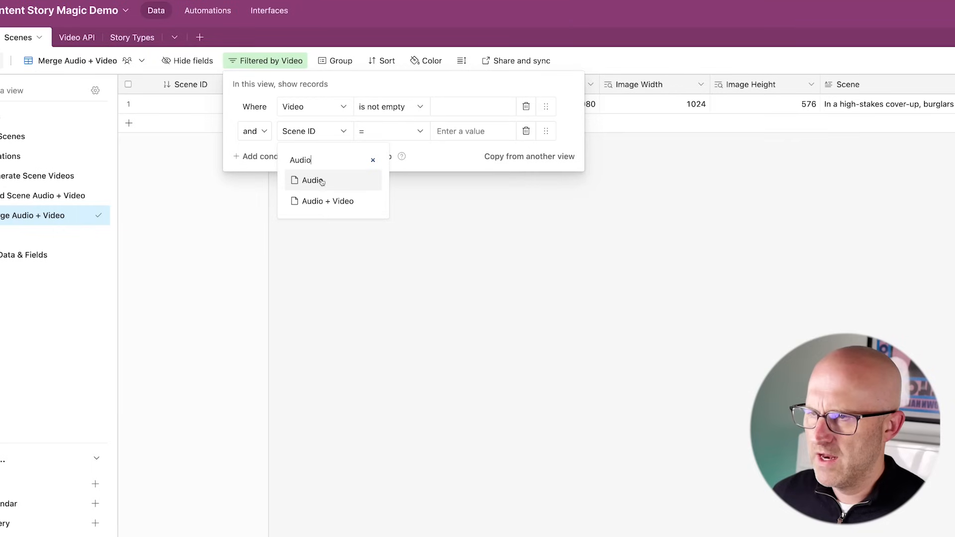
pyautogui.click(321, 180)
pyautogui.click(391, 133)
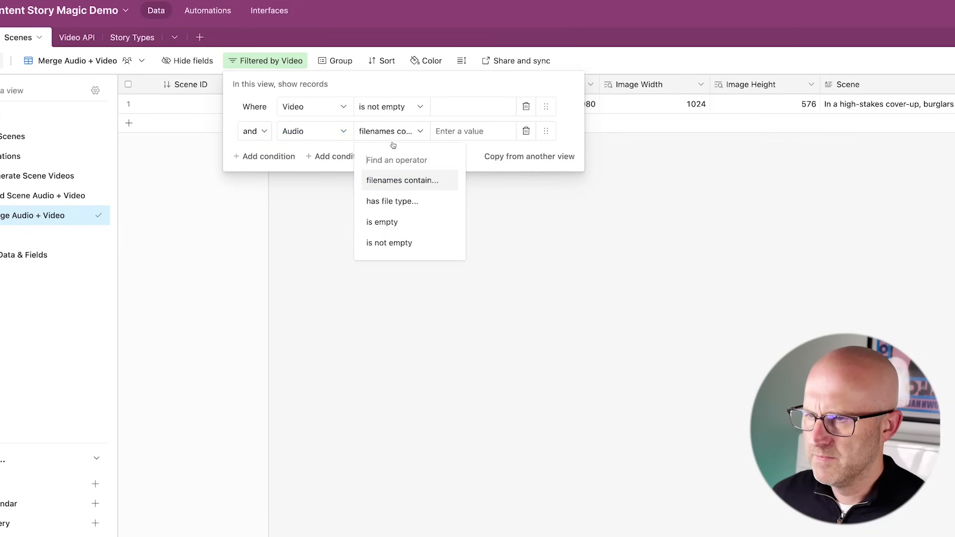
pyautogui.click(407, 244)
# - Add a third filter condition requiring Audio + Video to be empty
pyautogui.click(266, 156)
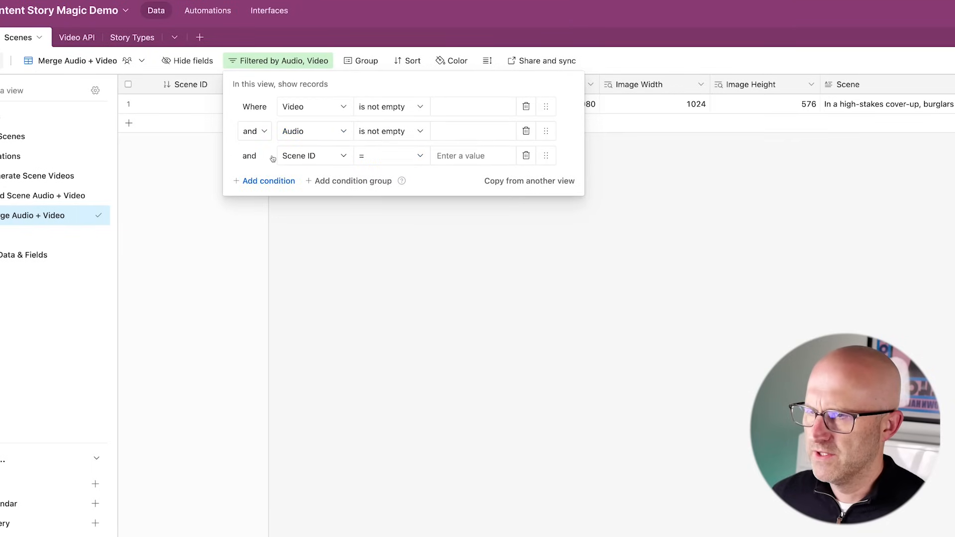
pyautogui.click(316, 158)
pyautogui.write('audio')
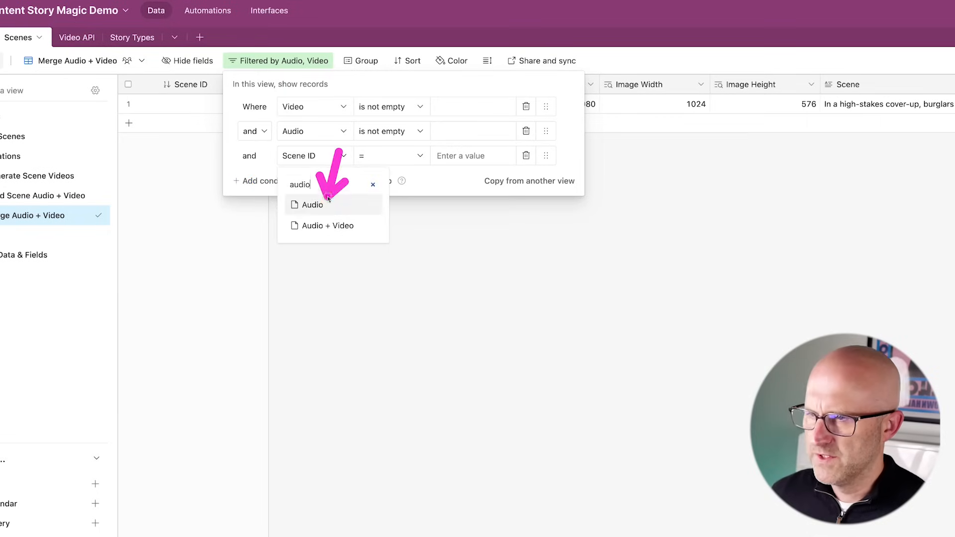
pyautogui.click(313, 222)
pyautogui.click(389, 163)
pyautogui.click(389, 248)
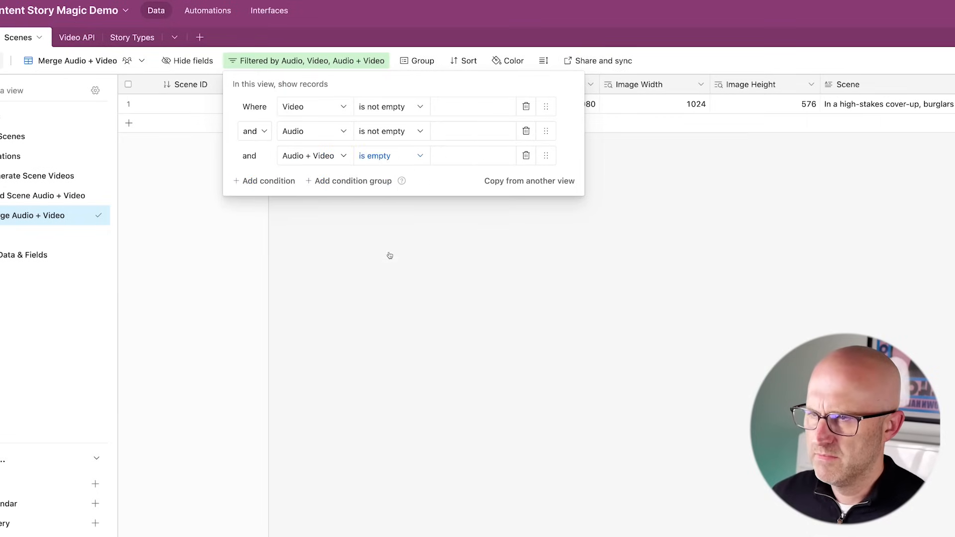
pyautogui.click(178, 184)
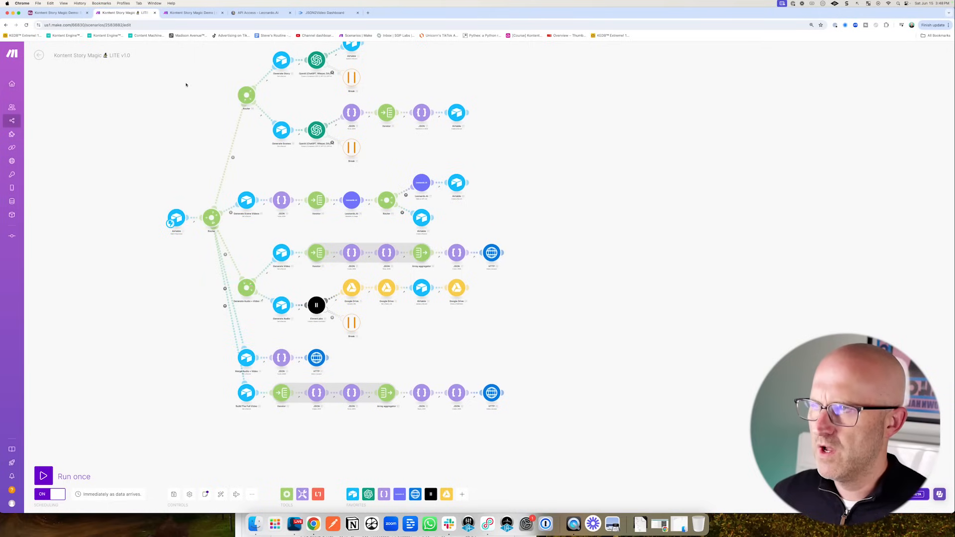
pyautogui.click(75, 13)
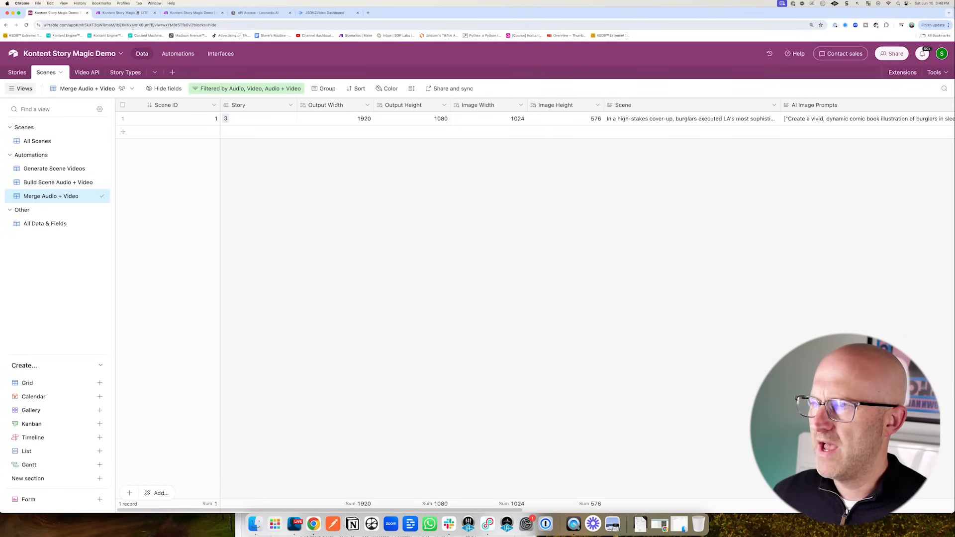
# - Duplicate the Generate Scene Audio + Video automation and name the copy 'Merge Audio + Video'
pyautogui.click(178, 53)
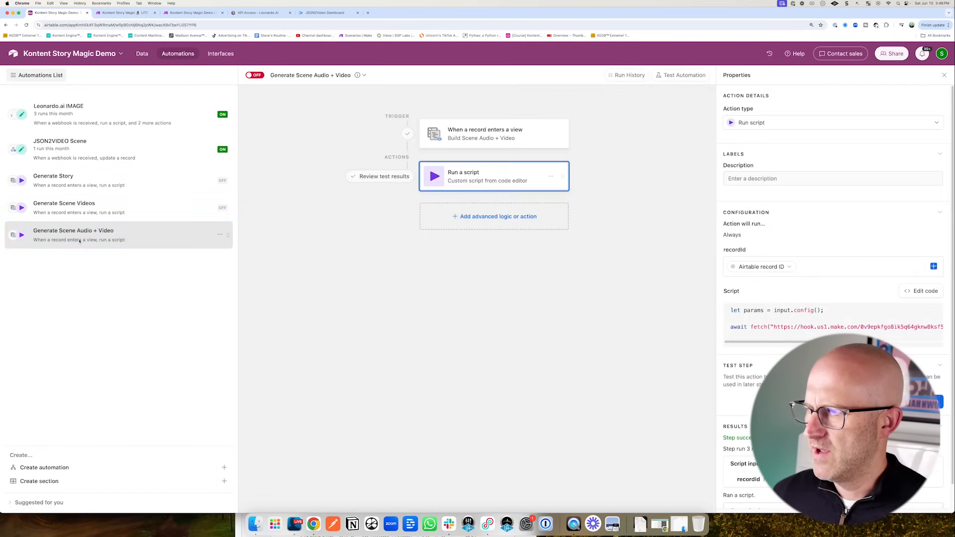
pyautogui.click(220, 234)
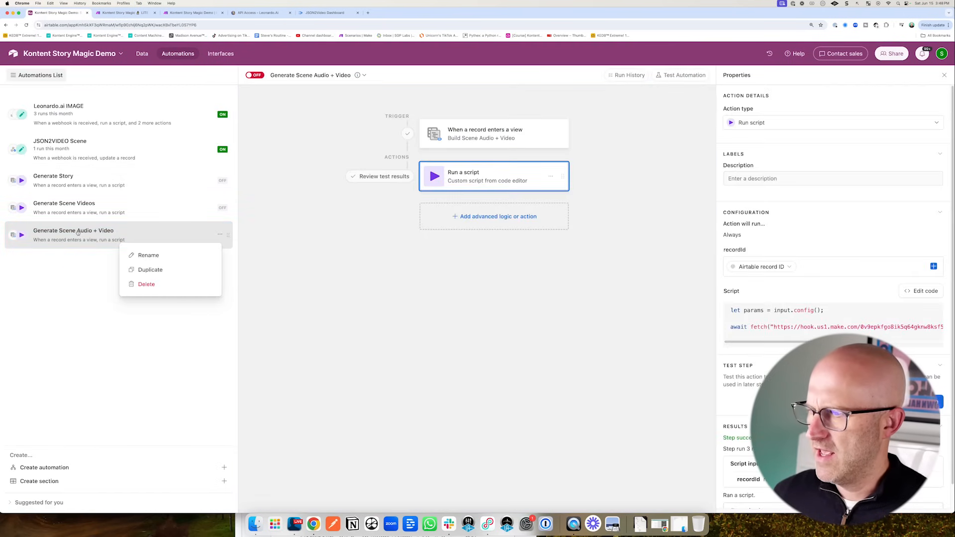
pyautogui.click(157, 270)
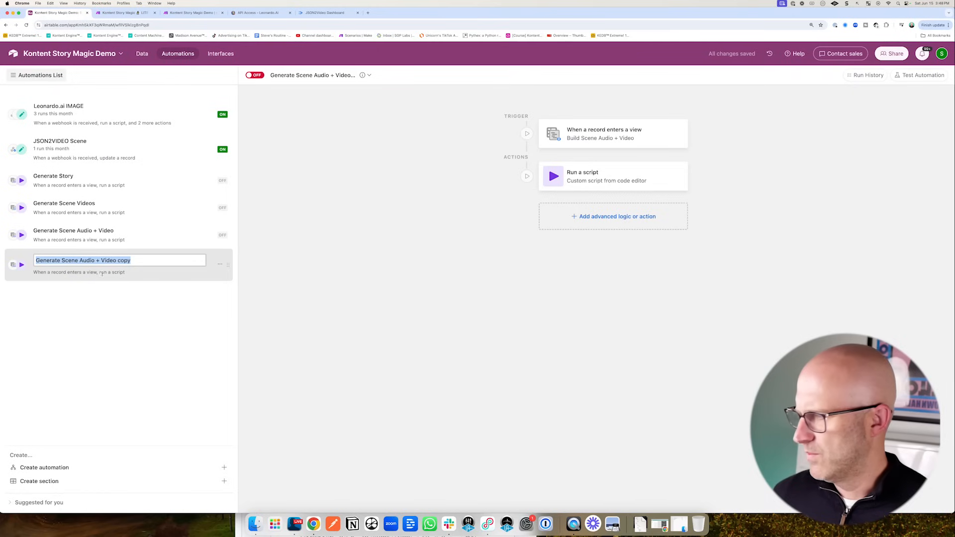
pyautogui.write('Merg')
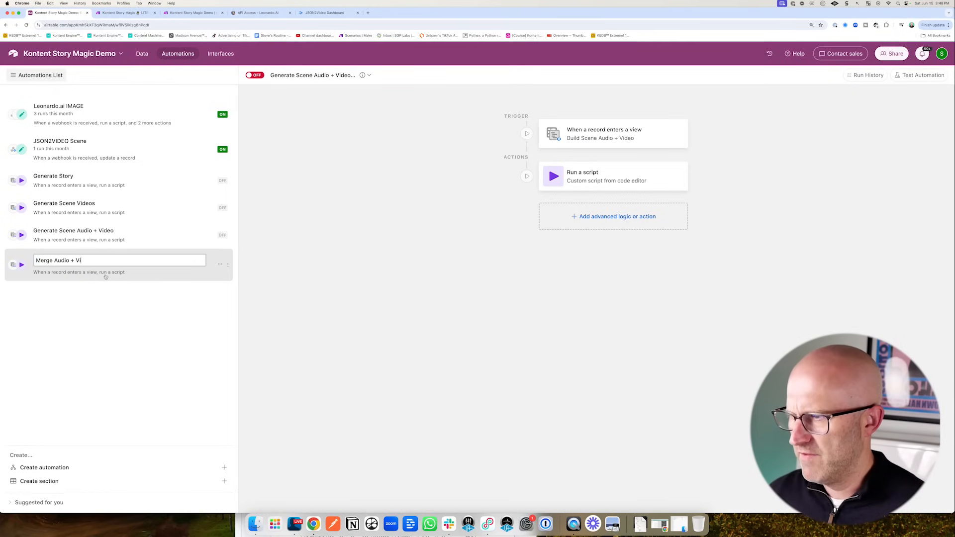
pyautogui.press('Return')
# - Set the trigger to watch the Merge Audio + Video view and test it with record 1
pyautogui.click(577, 137)
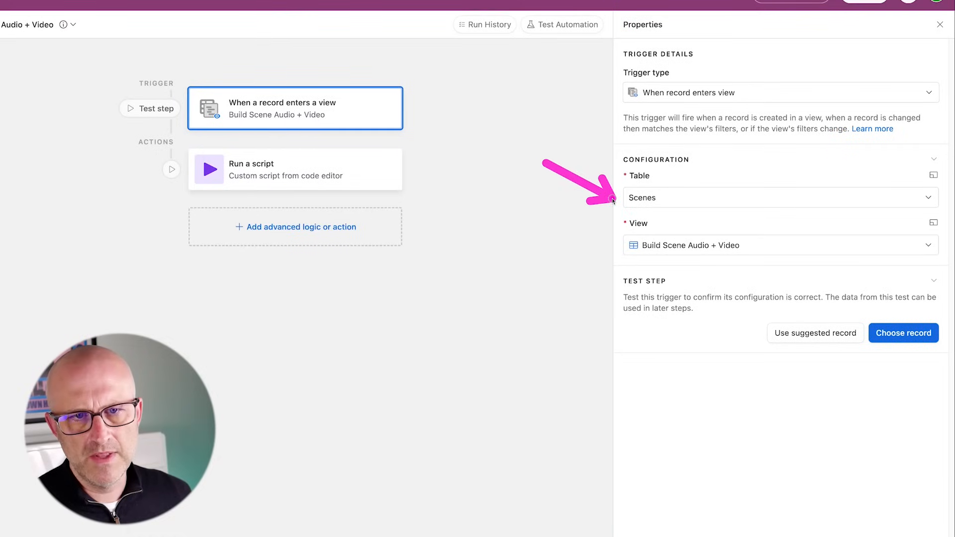
pyautogui.click(678, 248)
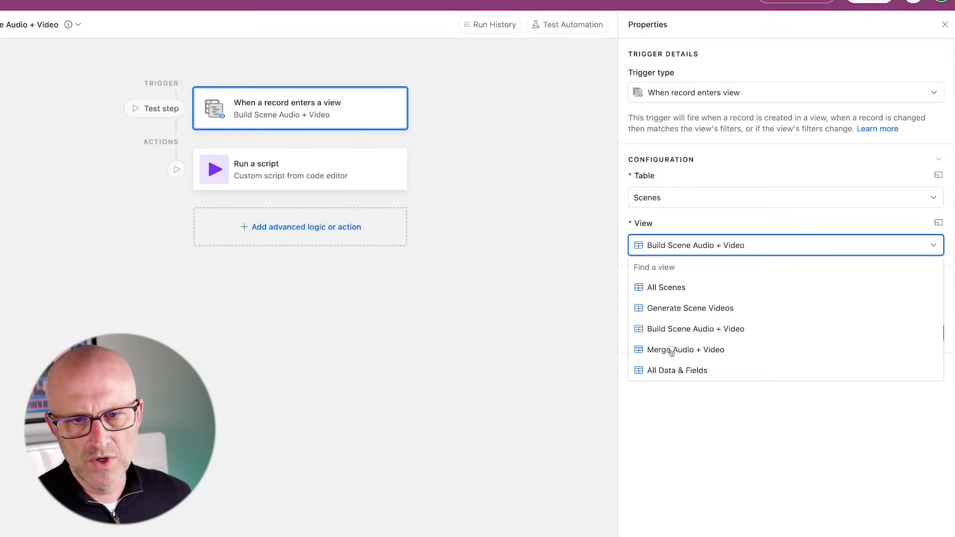
pyautogui.click(672, 351)
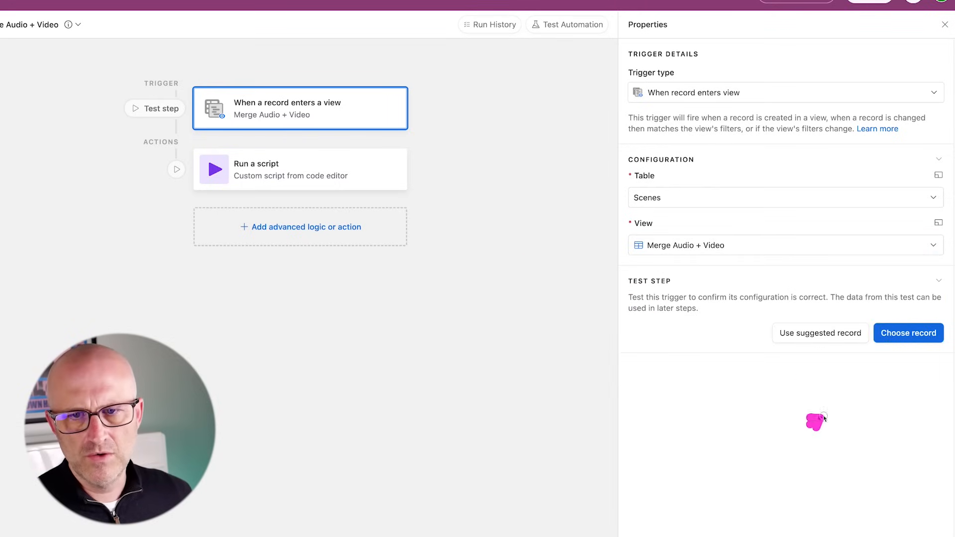
pyautogui.click(909, 334)
pyautogui.click(353, 221)
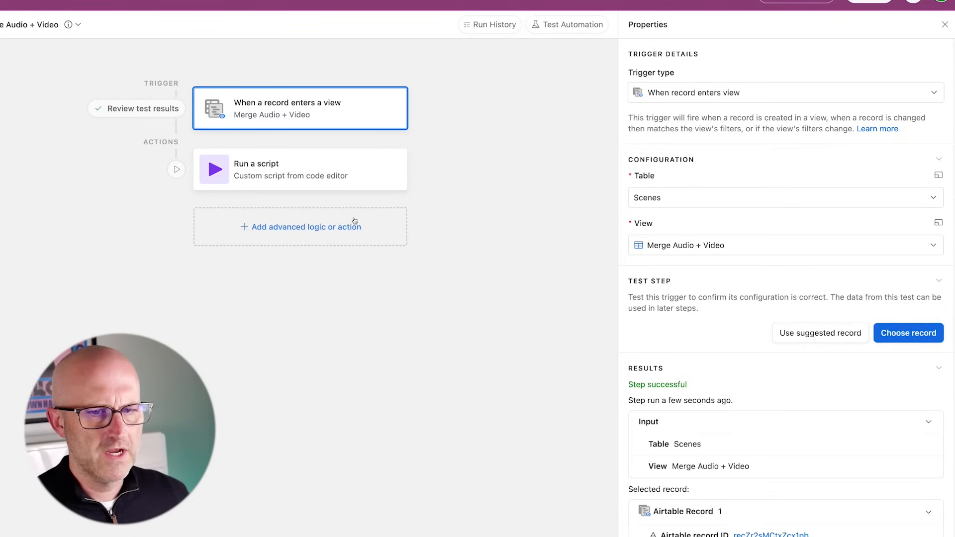
# - Change the script's action from generateSceneAudioVideo to mergeAudioVideo
pyautogui.click(283, 175)
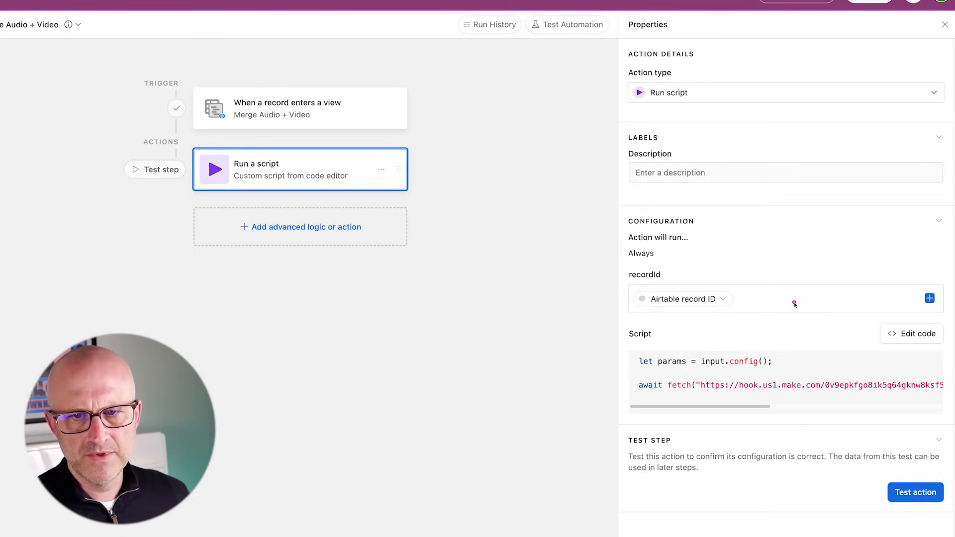
pyautogui.click(911, 336)
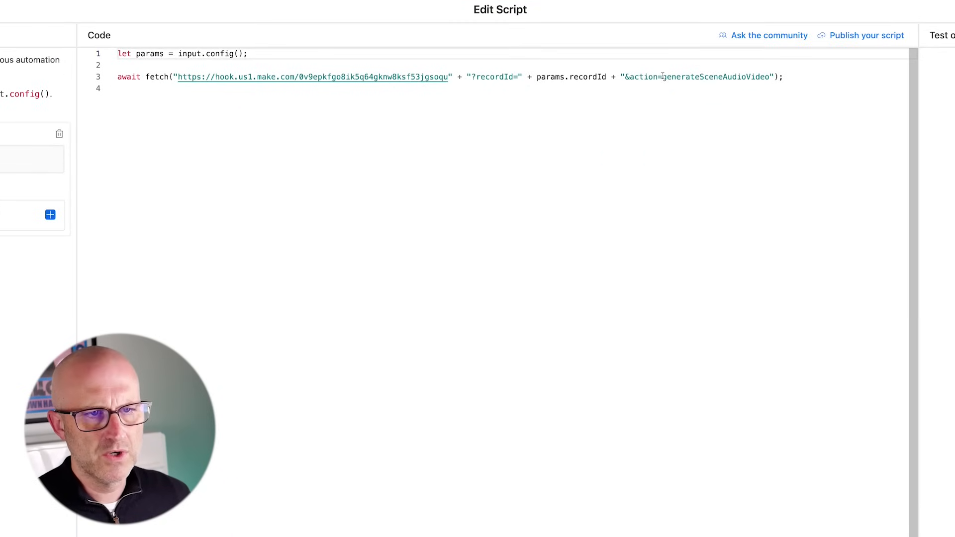
pyautogui.moveTo(663, 76); pyautogui.dragTo(760, 75)
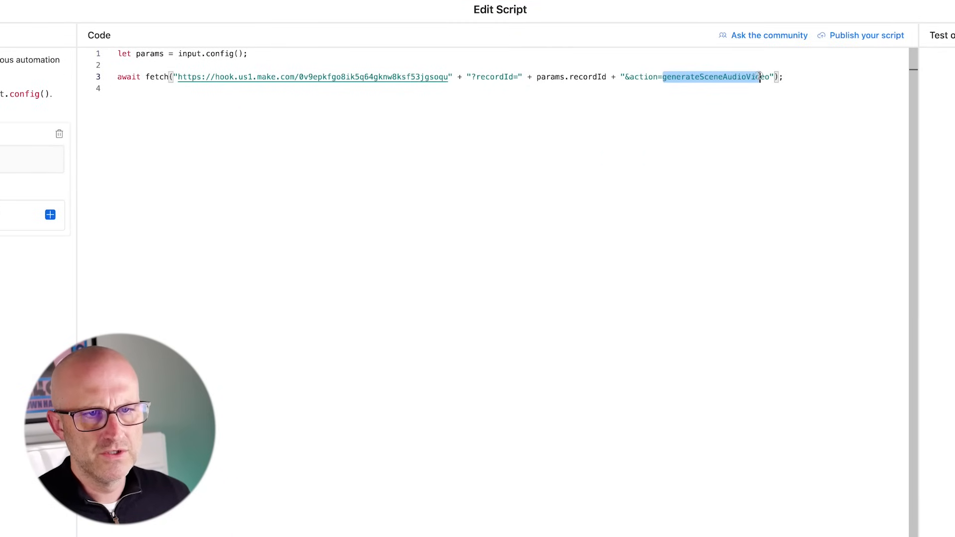
pyautogui.write('merge')
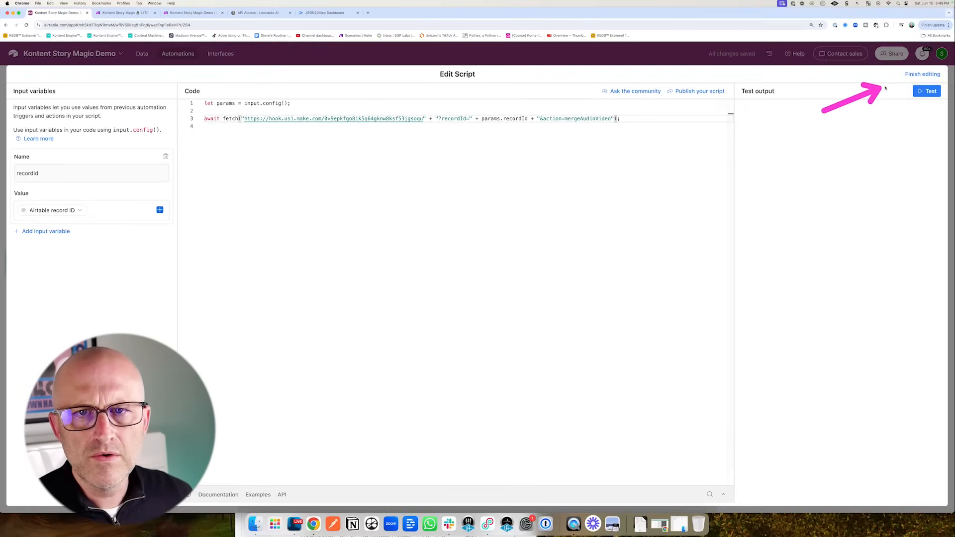
pyautogui.click(921, 75)
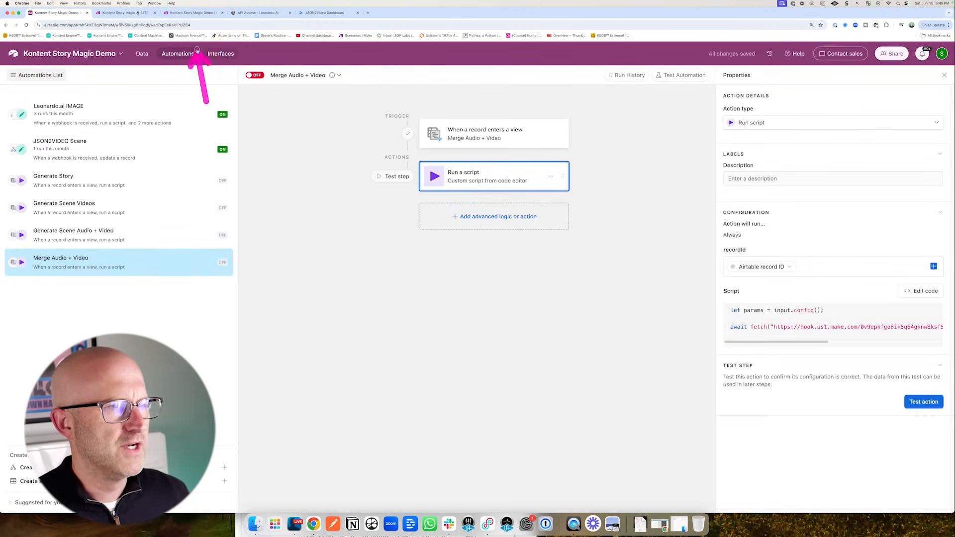
# - Add a new router route filtered to action Equal to mergeAudioVideo
pyautogui.click(193, 12)
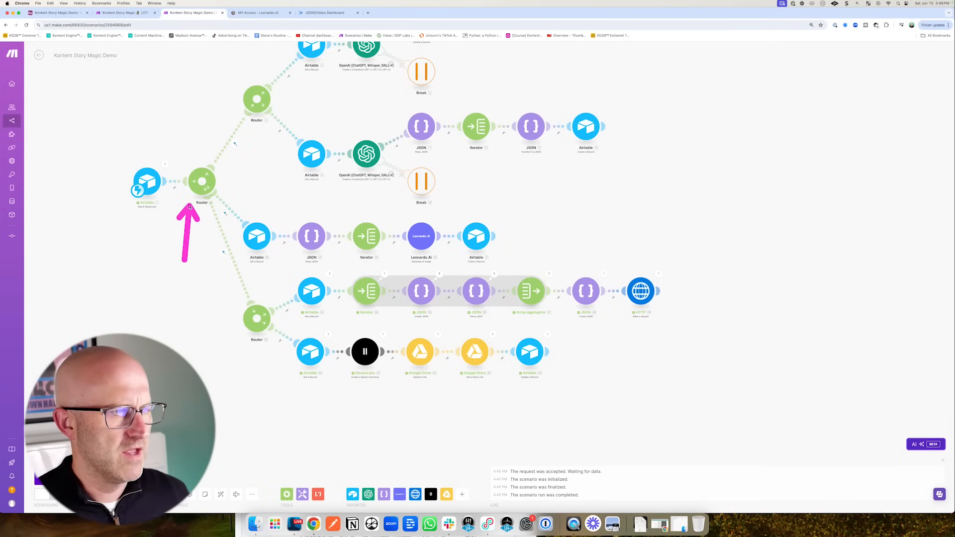
pyautogui.click(201, 182)
pyautogui.click(220, 494)
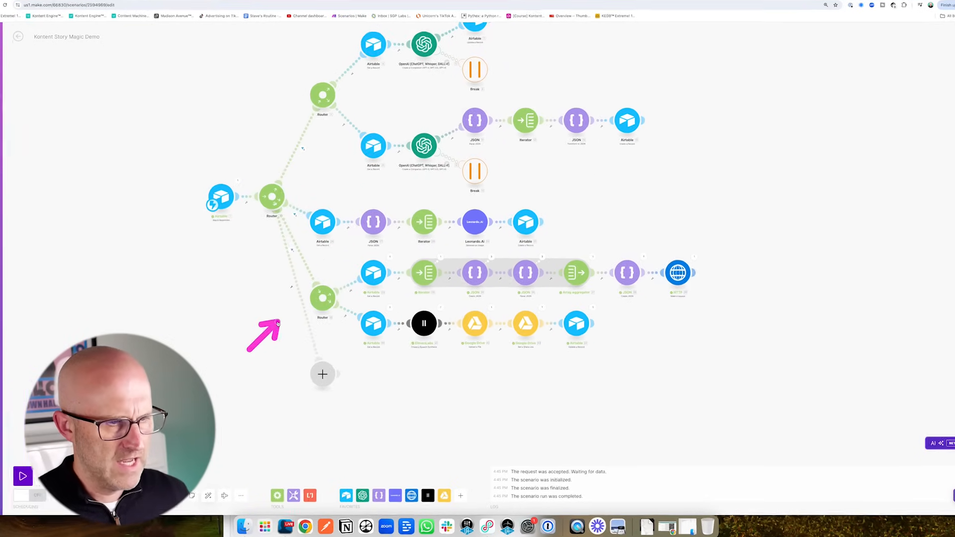
pyautogui.click(310, 326)
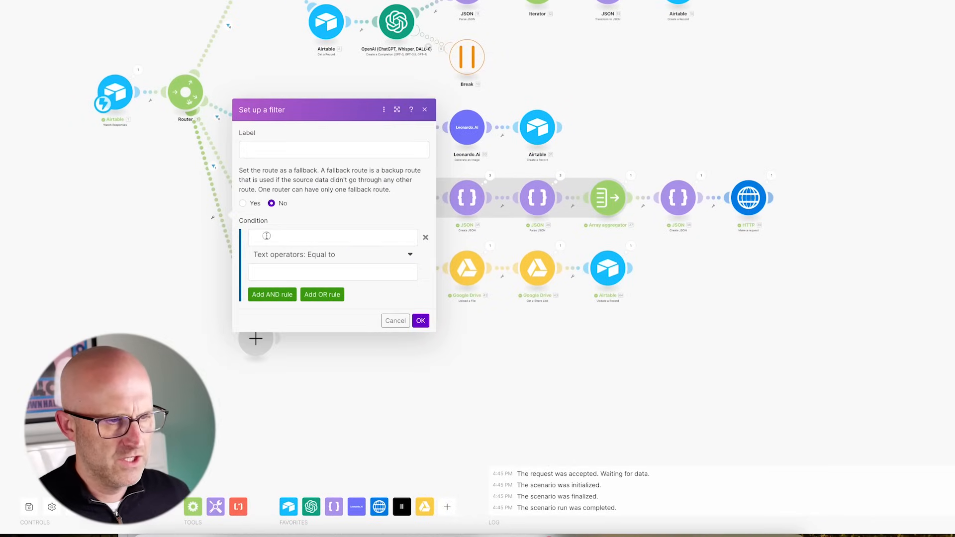
pyautogui.click(267, 236)
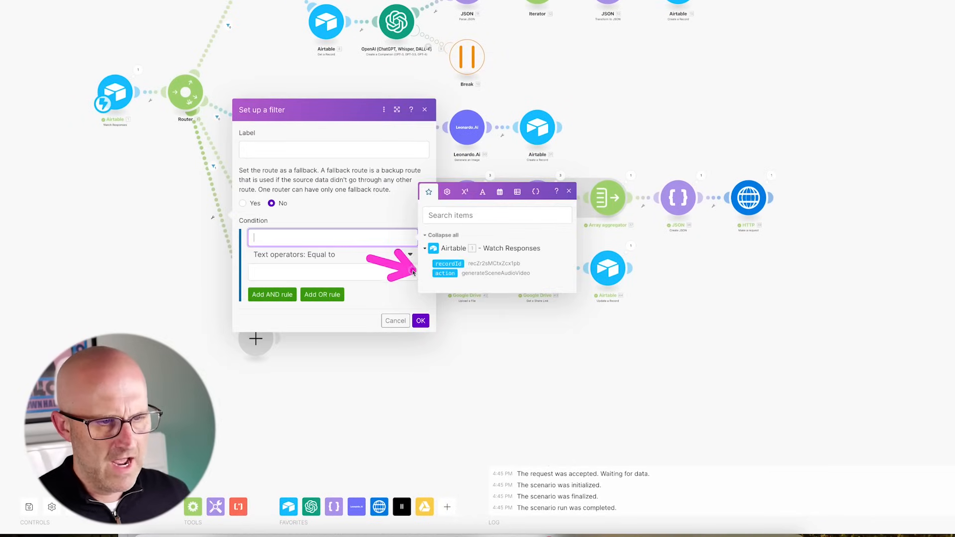
pyautogui.click(445, 273)
pyautogui.click(284, 269)
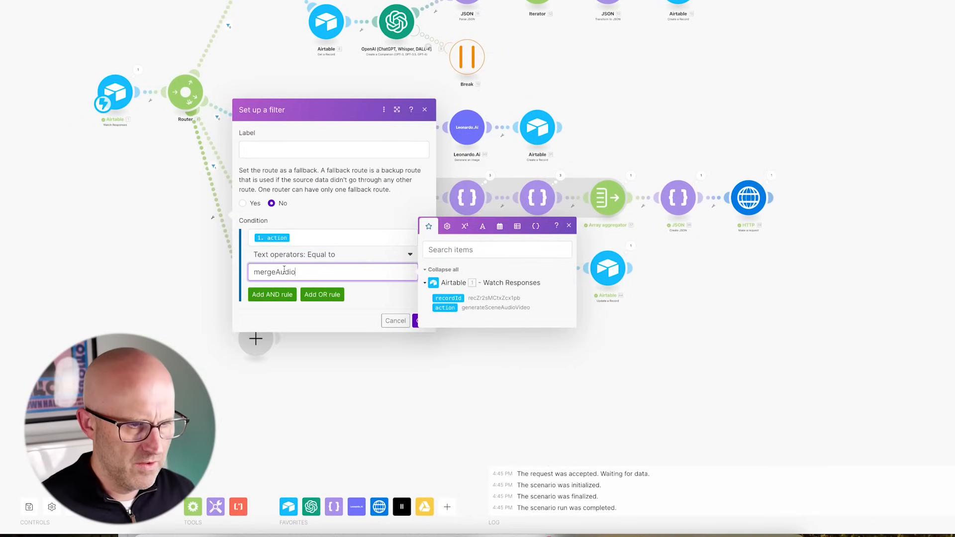
pyautogui.click(431, 334)
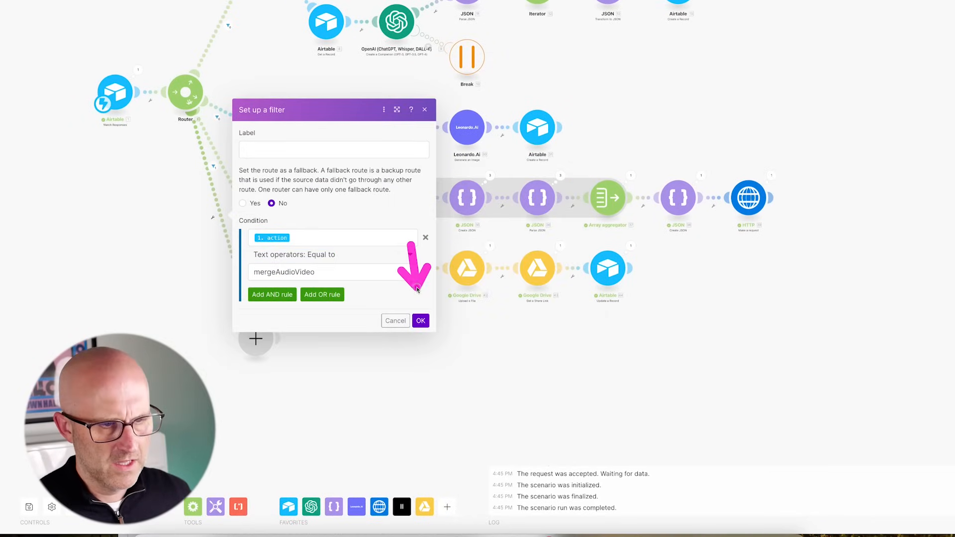
pyautogui.click(421, 321)
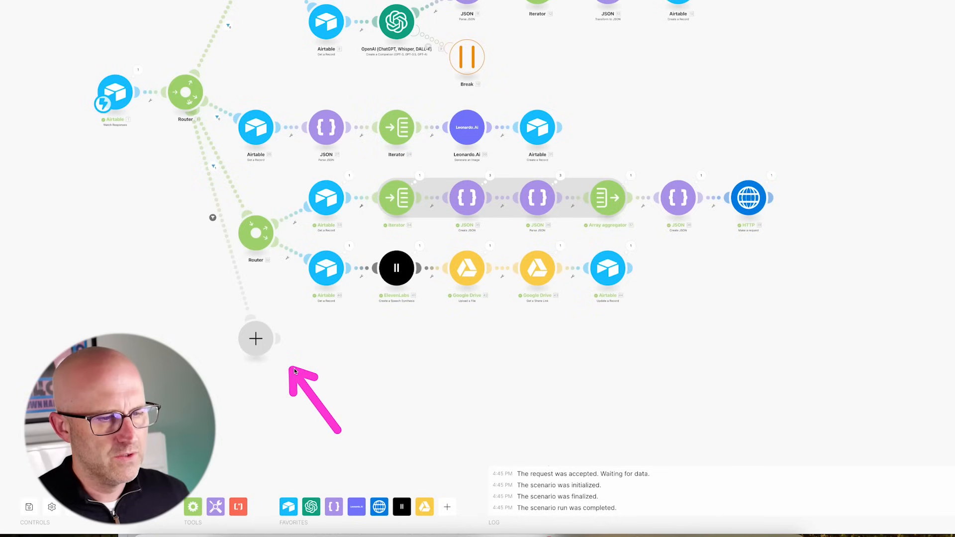
# - Clone the Airtable Get a Record module onto the new route and follow it with Create JSON
pyautogui.rightClick(329, 276)
pyautogui.click(374, 343)
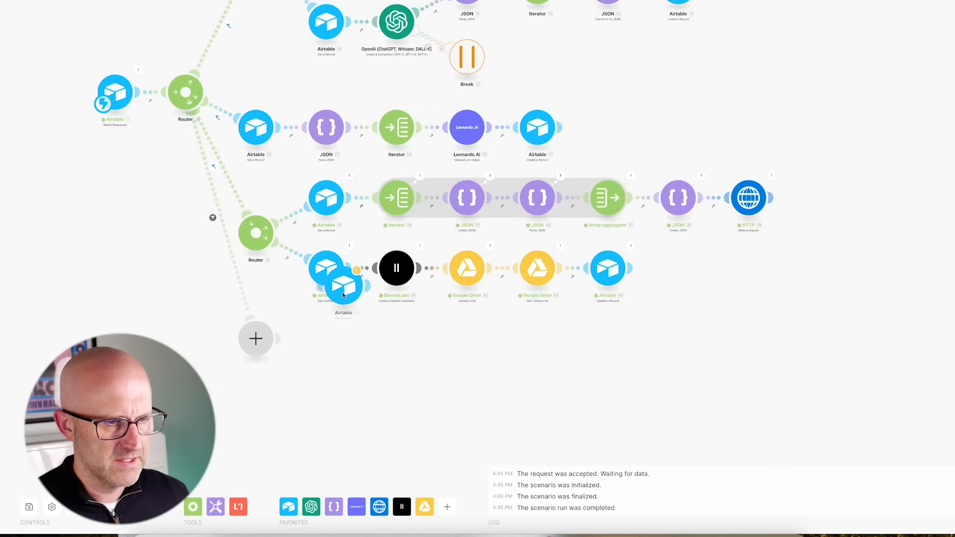
pyautogui.click(245, 298)
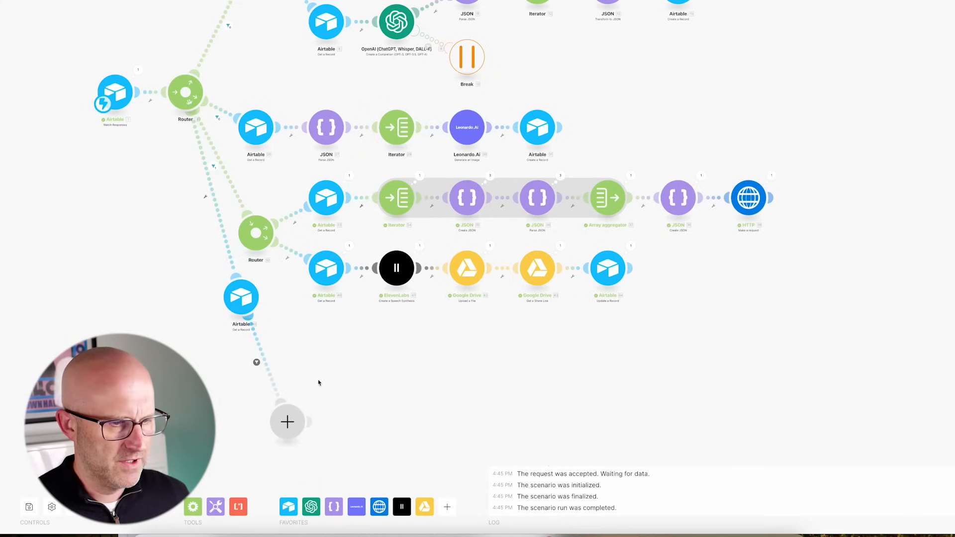
pyautogui.rightClick(294, 424)
pyautogui.click(326, 446)
pyautogui.moveTo(241, 298); pyautogui.dragTo(232, 407)
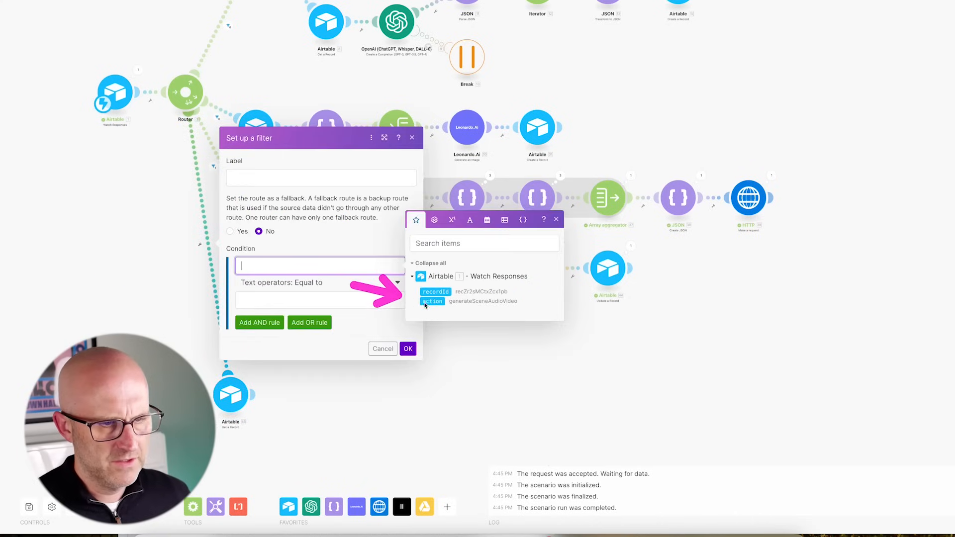
pyautogui.write('mergeAudioVideo')
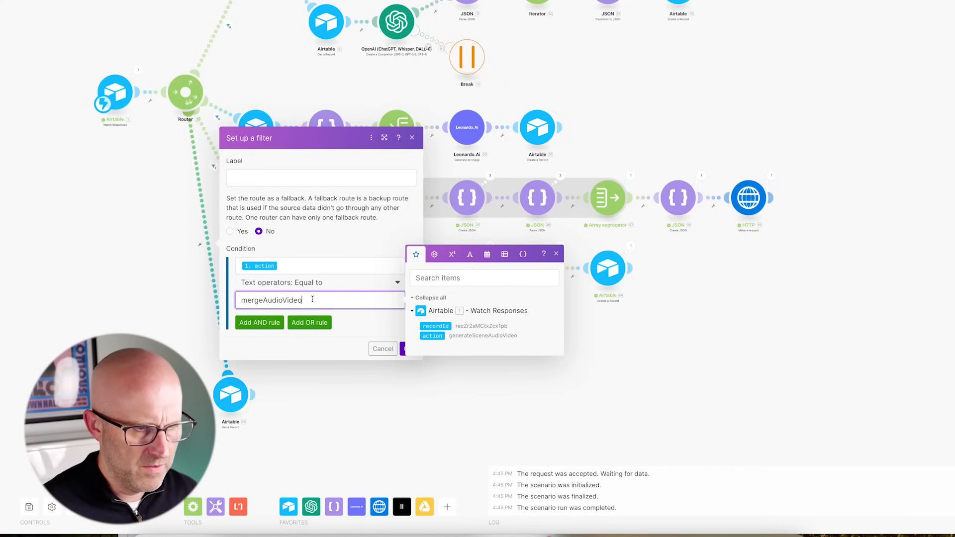
pyautogui.click(411, 348)
pyautogui.click(411, 349)
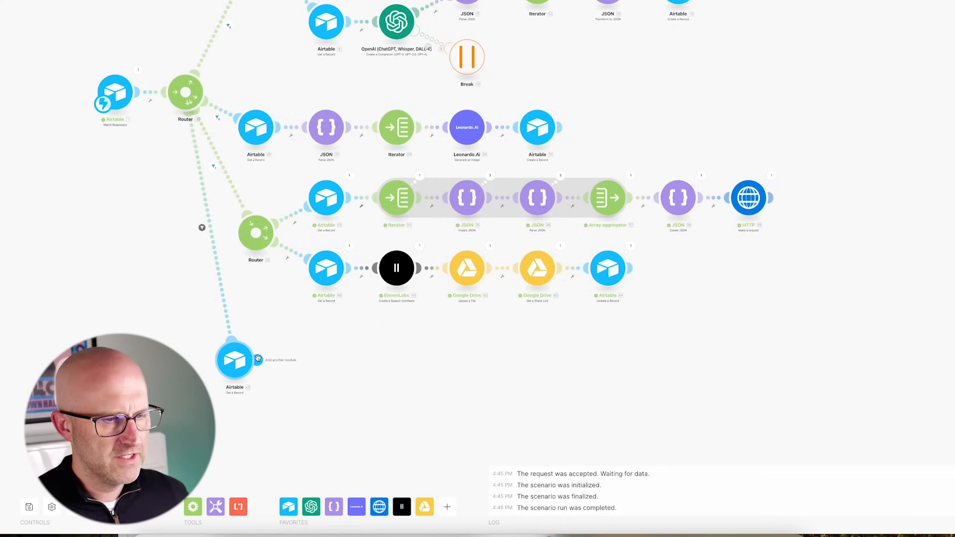
pyautogui.click(258, 359)
pyautogui.click(368, 393)
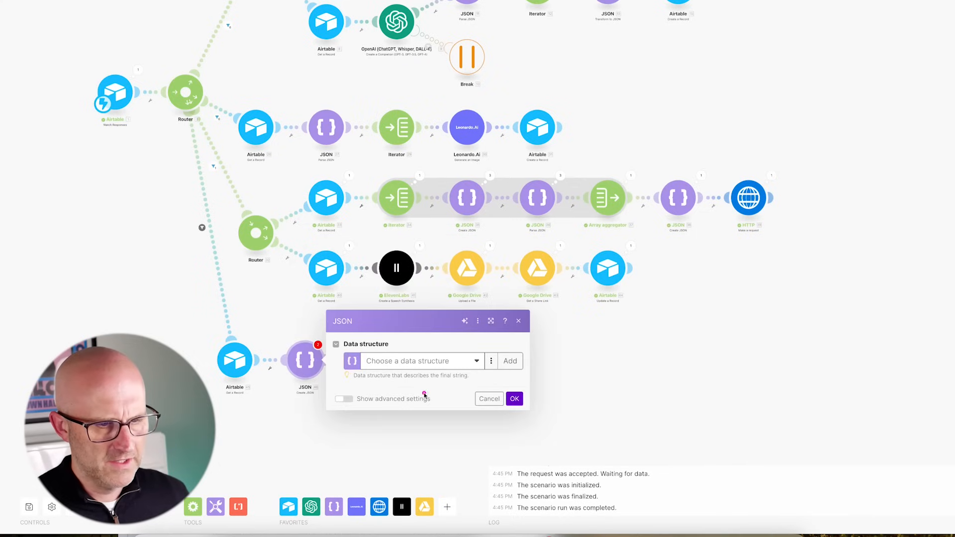
# - Name a new data structure 'JSON2VIDEO Merge Audio+Video' and copy the audio+video merge sample JSON
pyautogui.click(510, 361)
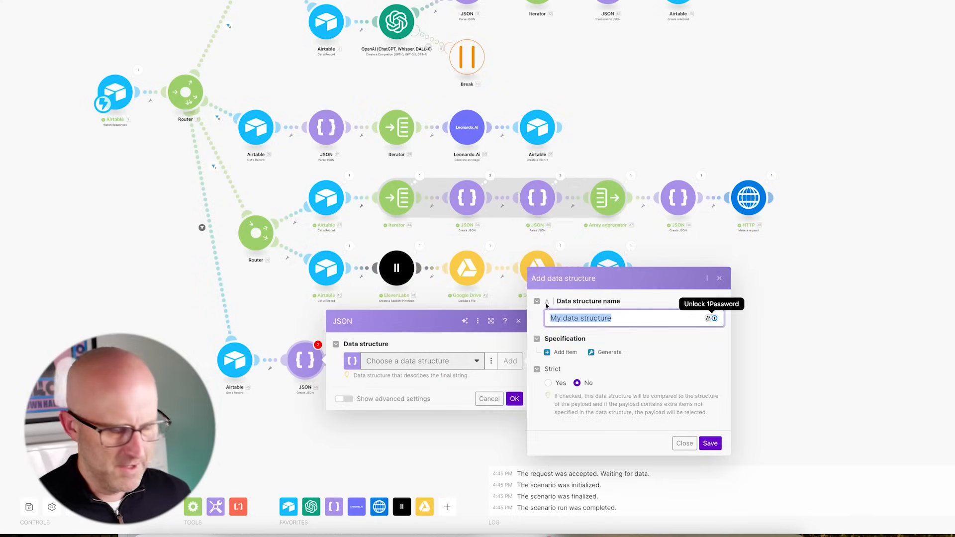
pyautogui.write('JSON2VIDEO Merge Audio+Video')
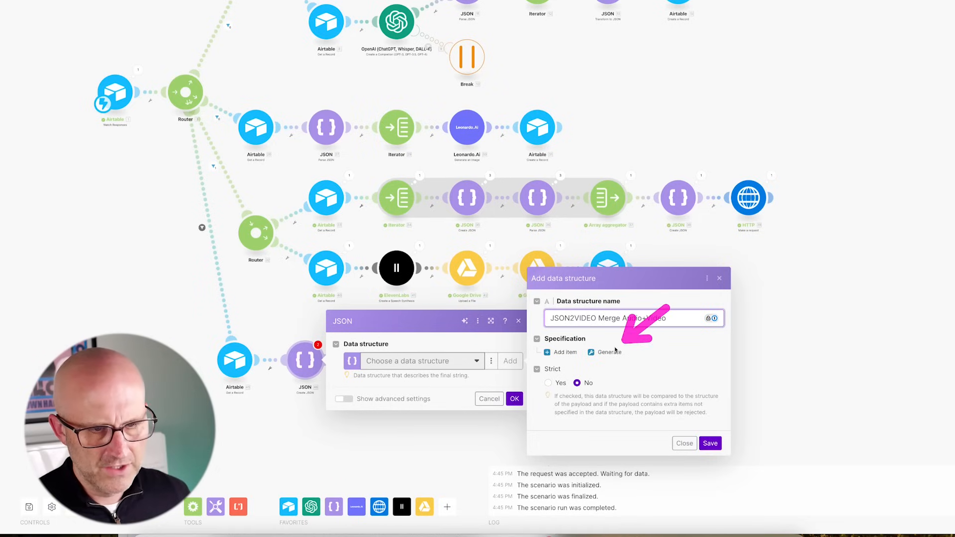
pyautogui.click(614, 352)
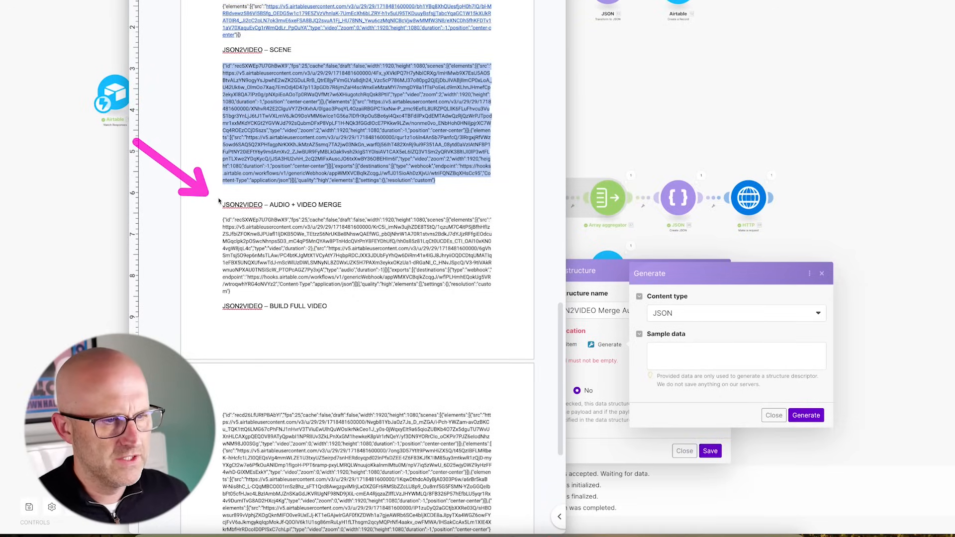
pyautogui.moveTo(235, 294); pyautogui.dragTo(204, 222)
pyautogui.rightClick(247, 225)
pyautogui.press('super+c')
pyautogui.click(710, 341)
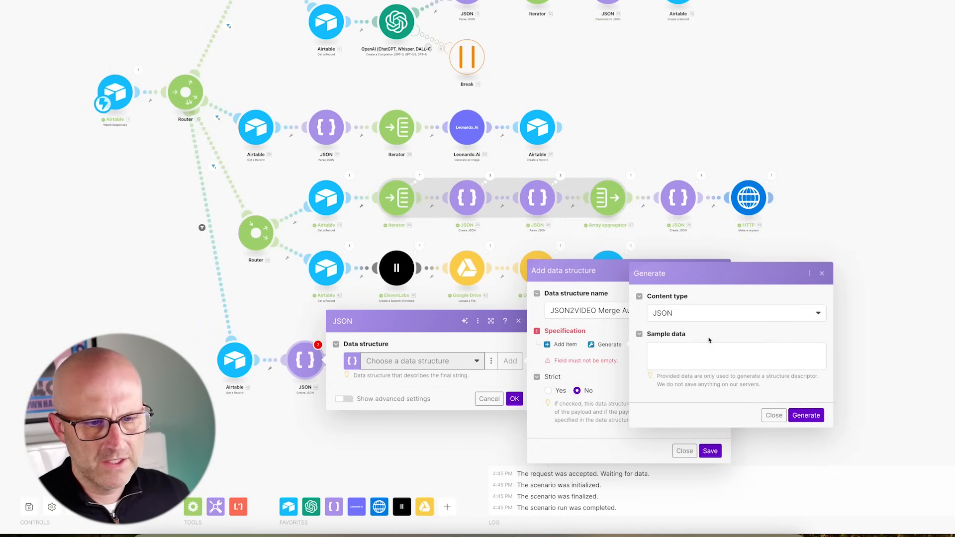
# - Paste the sample JSON, generate the structure from it, and save
pyautogui.click(657, 355)
pyautogui.rightClick(657, 355)
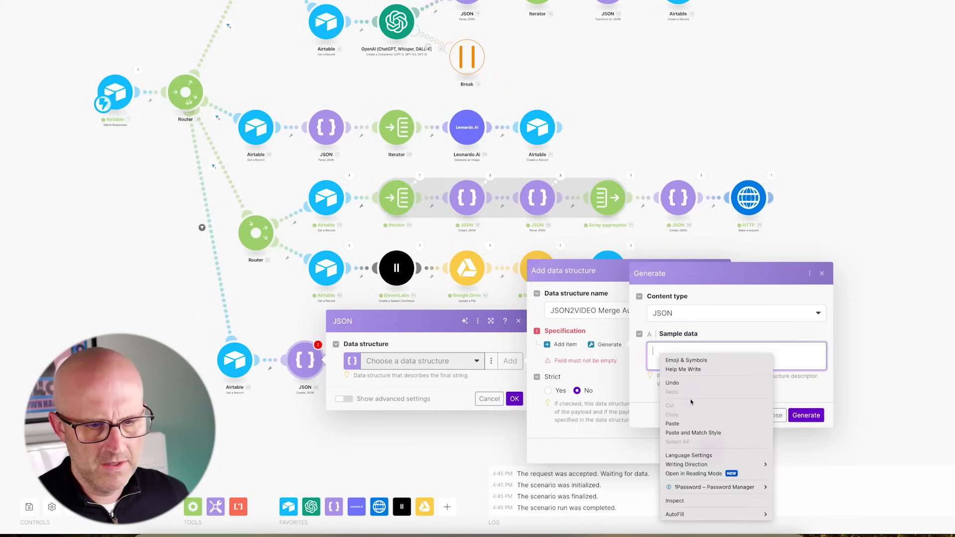
pyautogui.click(717, 422)
pyautogui.click(806, 415)
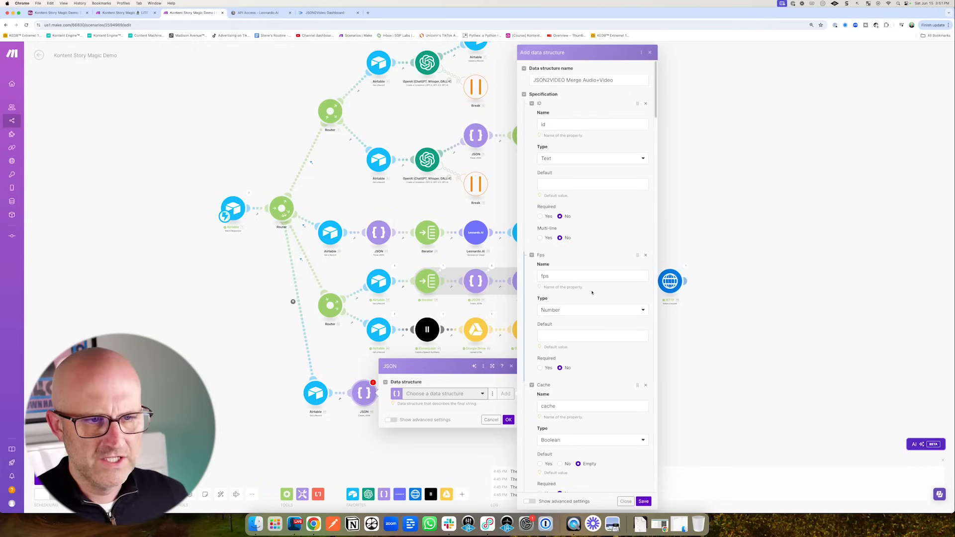
pyautogui.scroll(-7, 594, 261)
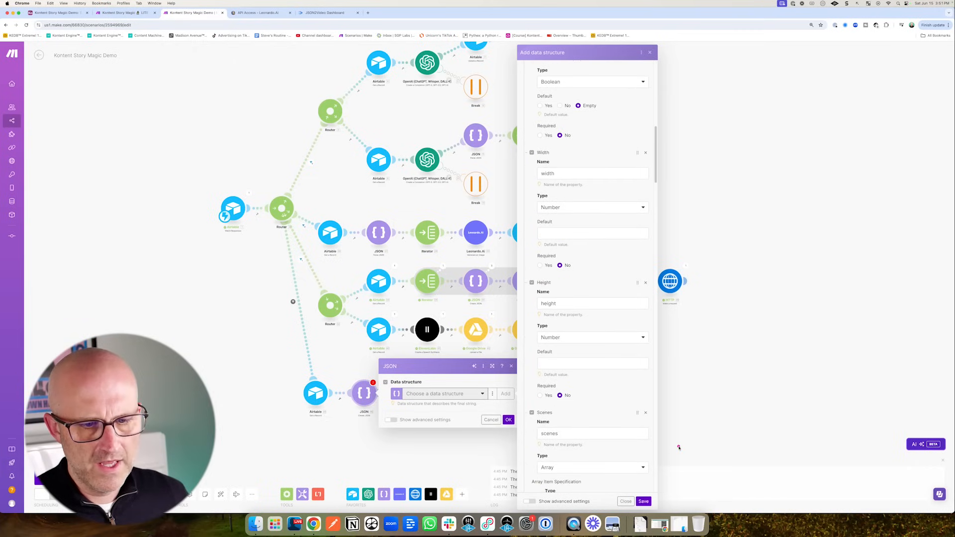
pyautogui.click(643, 501)
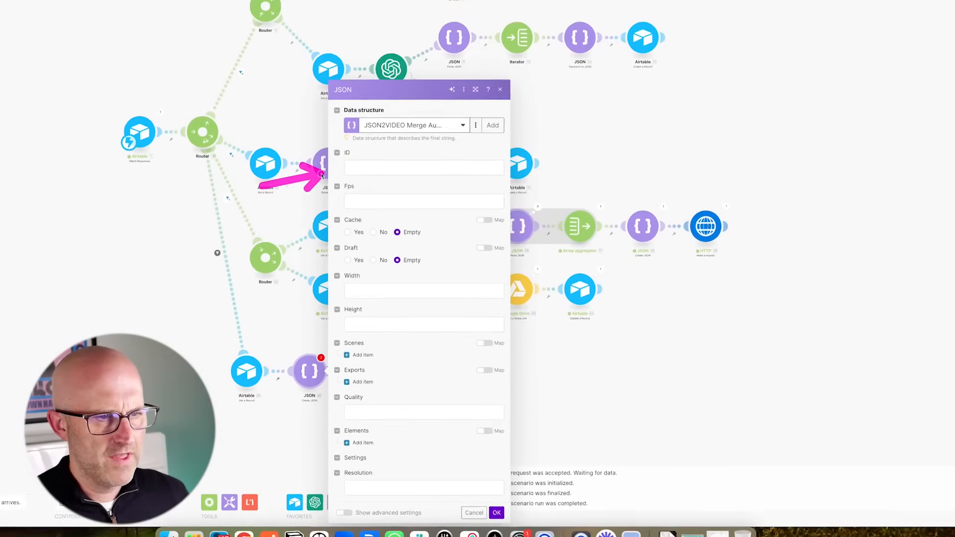
# - Map the trigger's record ID into ID and set Fps to 25
pyautogui.click(380, 166)
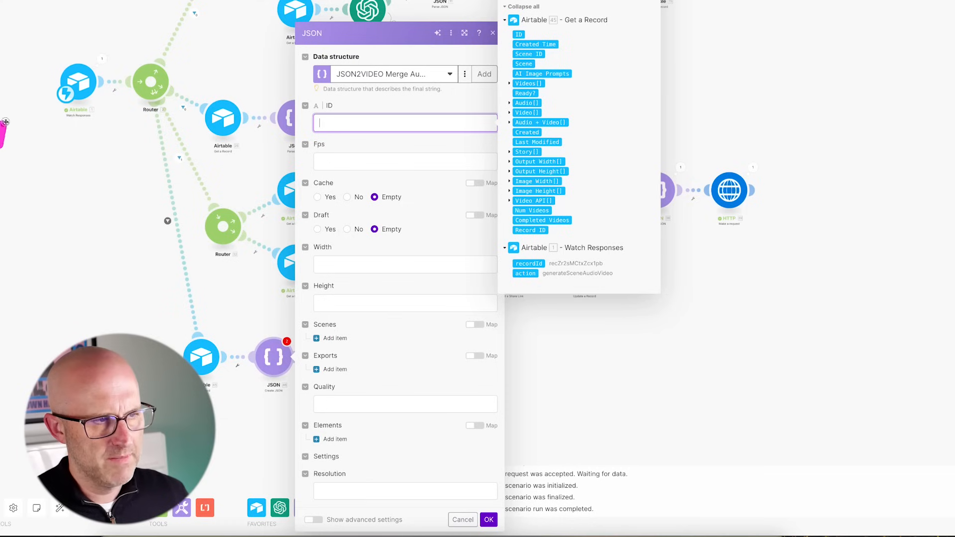
pyautogui.click(530, 264)
pyautogui.click(331, 157)
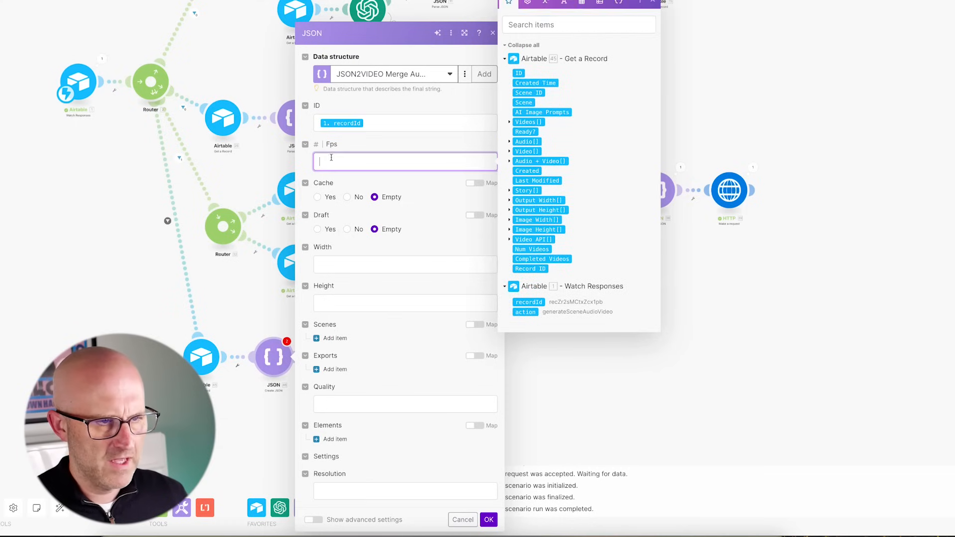
pyautogui.write('3')
pyautogui.press('BackSpace')
pyautogui.write('25')
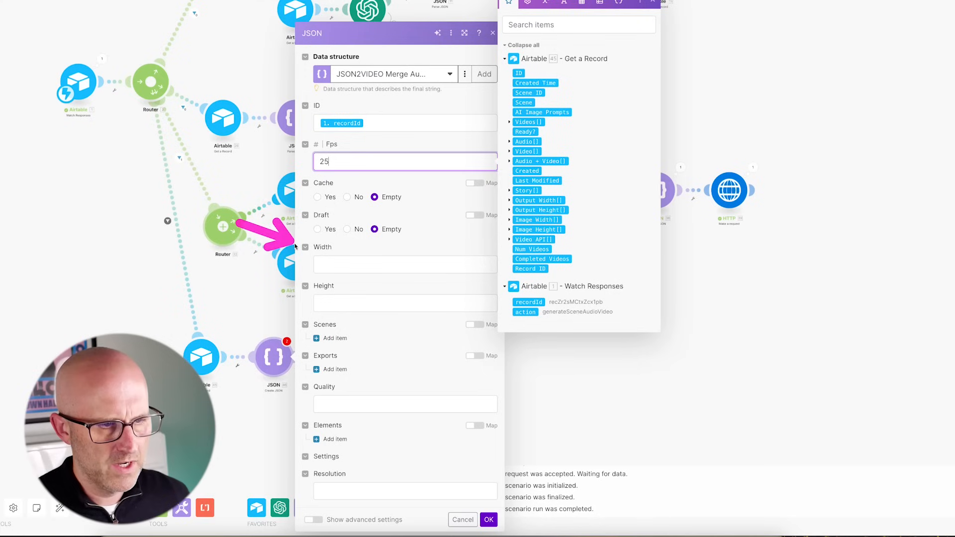
# - Map the record's Output Width and Output Height into Width and Height, and add a scene
pyautogui.click(495, 271)
pyautogui.click(509, 303)
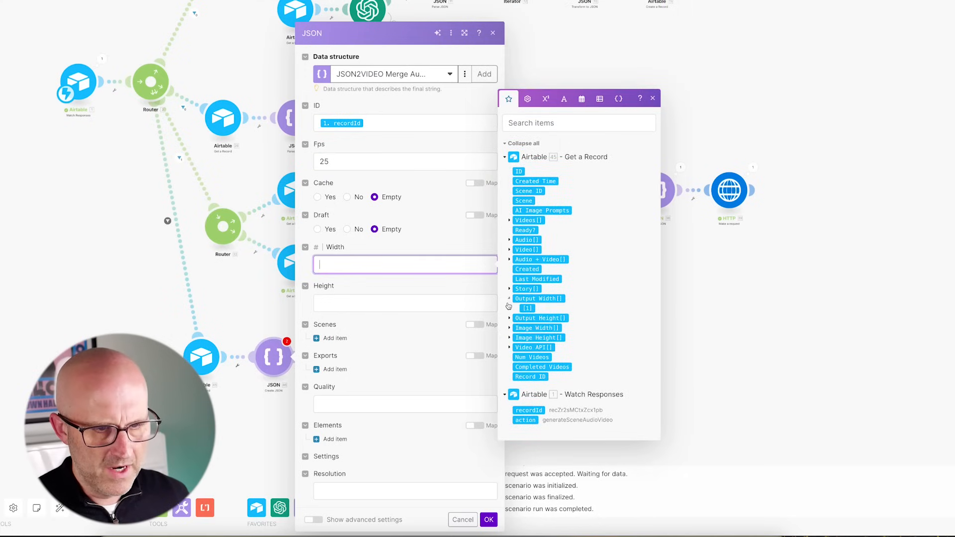
pyautogui.click(522, 309)
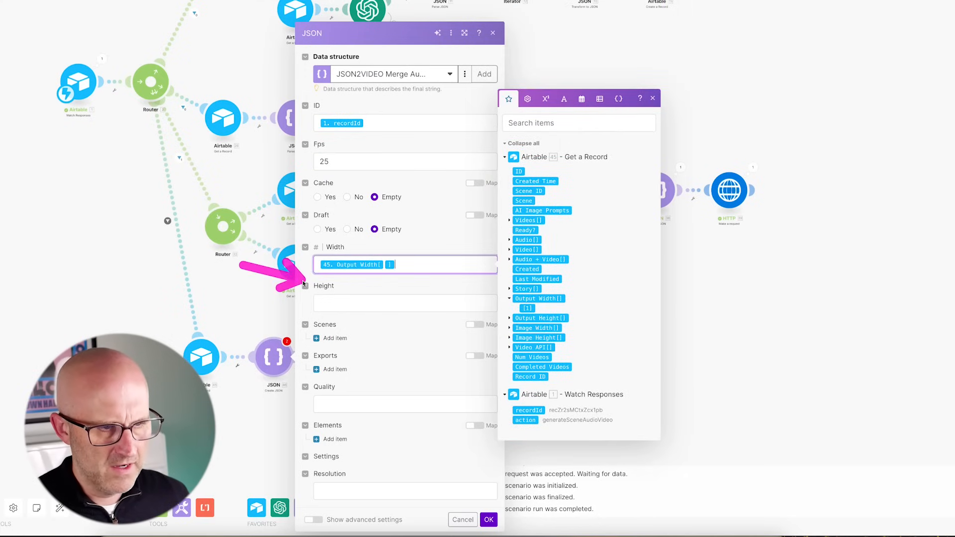
pyautogui.click(393, 305)
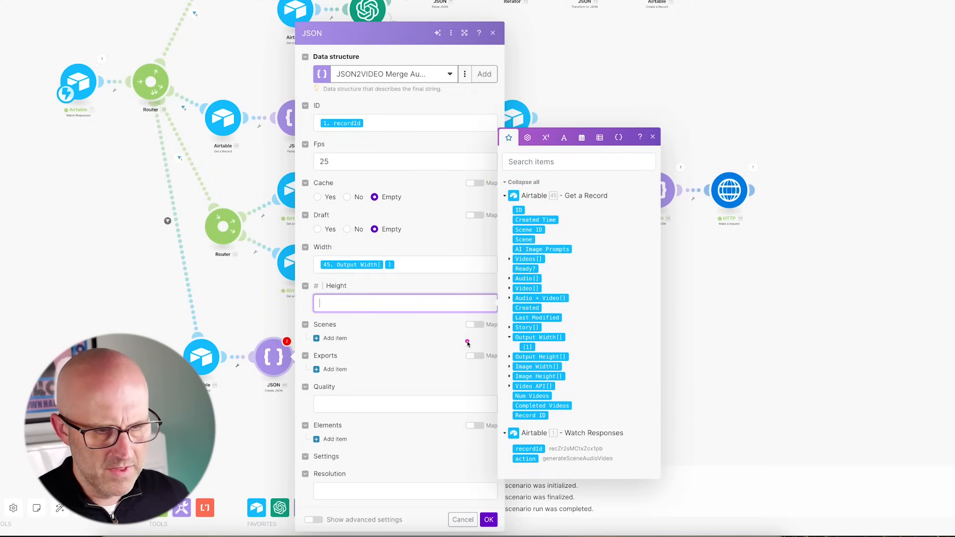
pyautogui.click(509, 357)
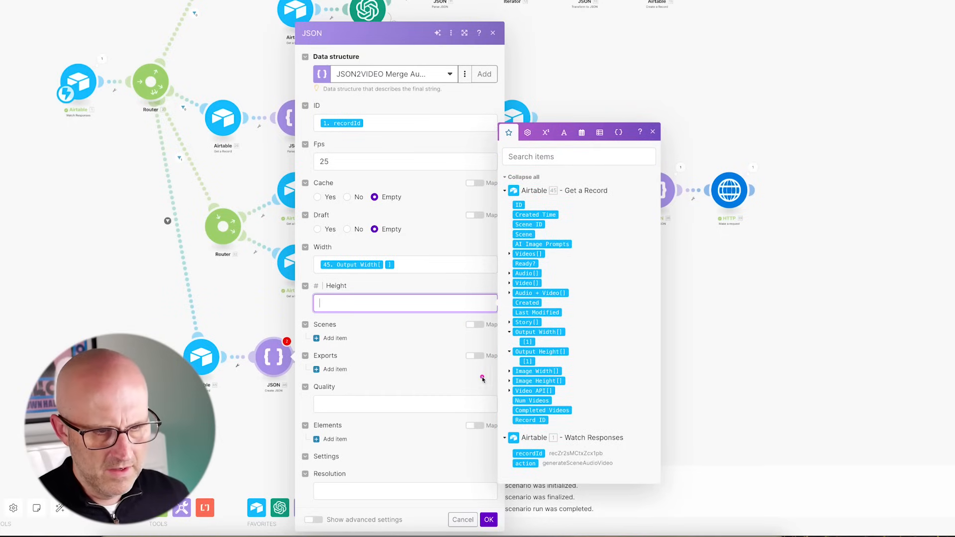
pyautogui.click(527, 362)
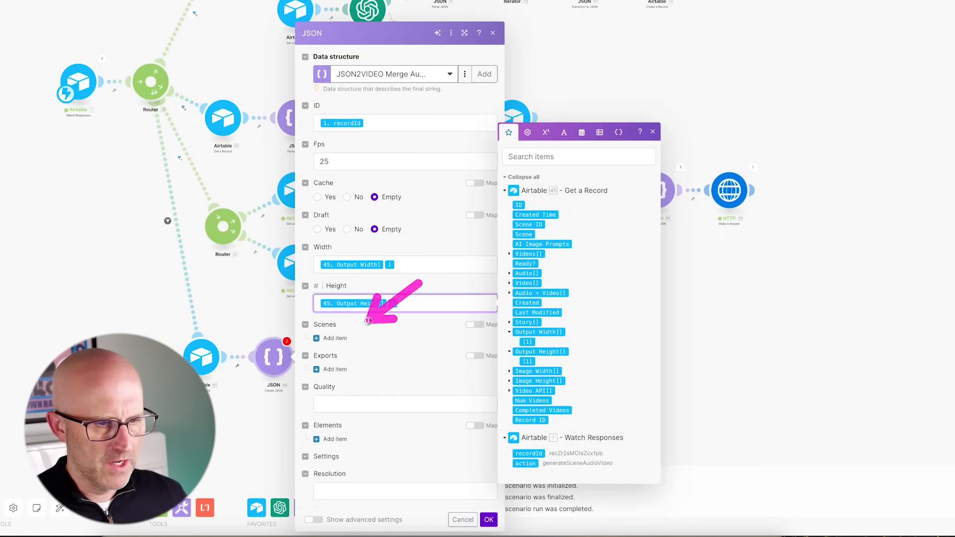
pyautogui.click(333, 339)
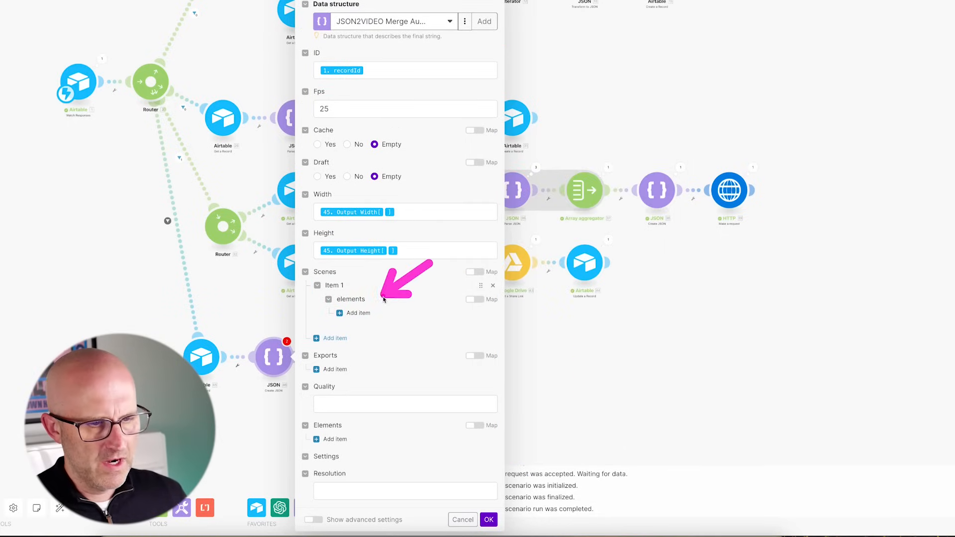
# - Add two scene elements and make the first a video from the record's Video URL, duration -2
pyautogui.click(361, 313)
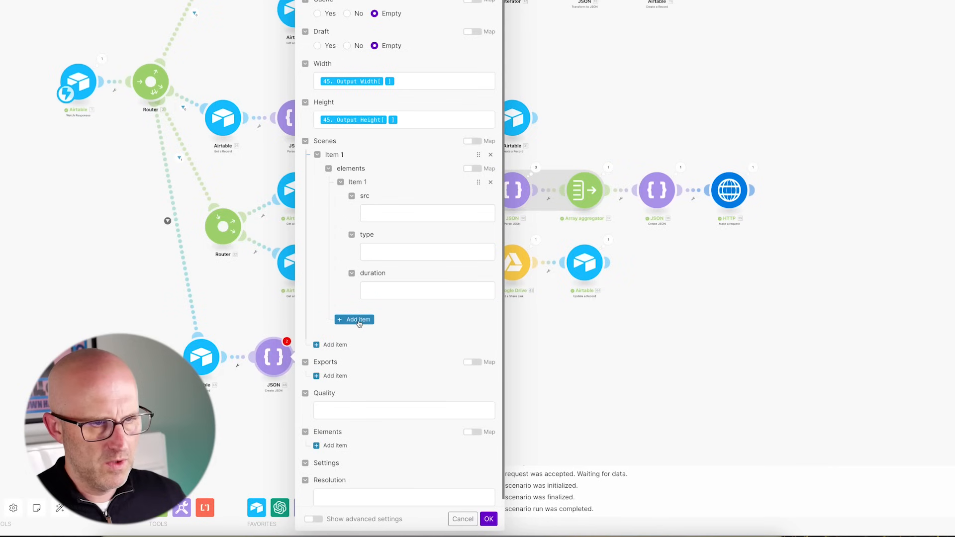
pyautogui.click(361, 323)
pyautogui.click(378, 213)
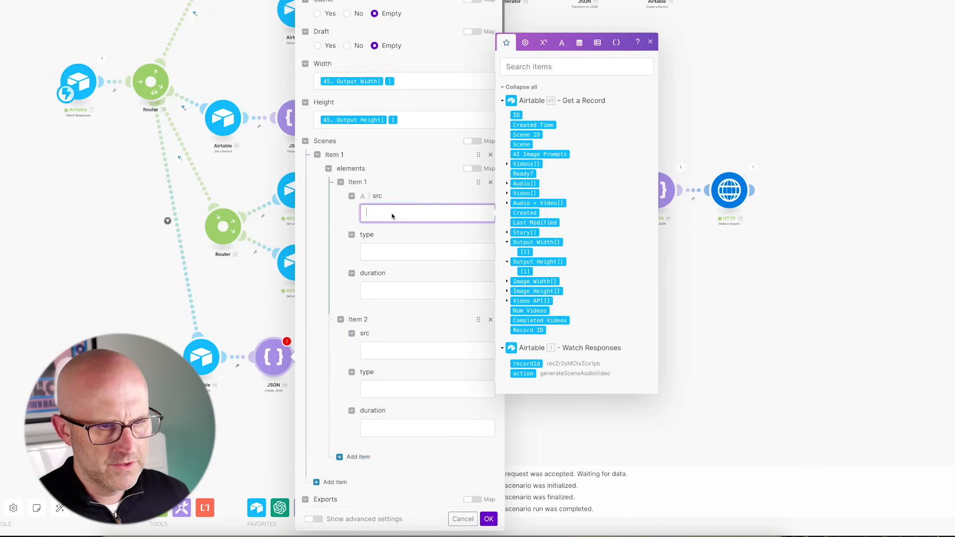
pyautogui.moveTo(424, 171); pyautogui.dragTo(466, 181)
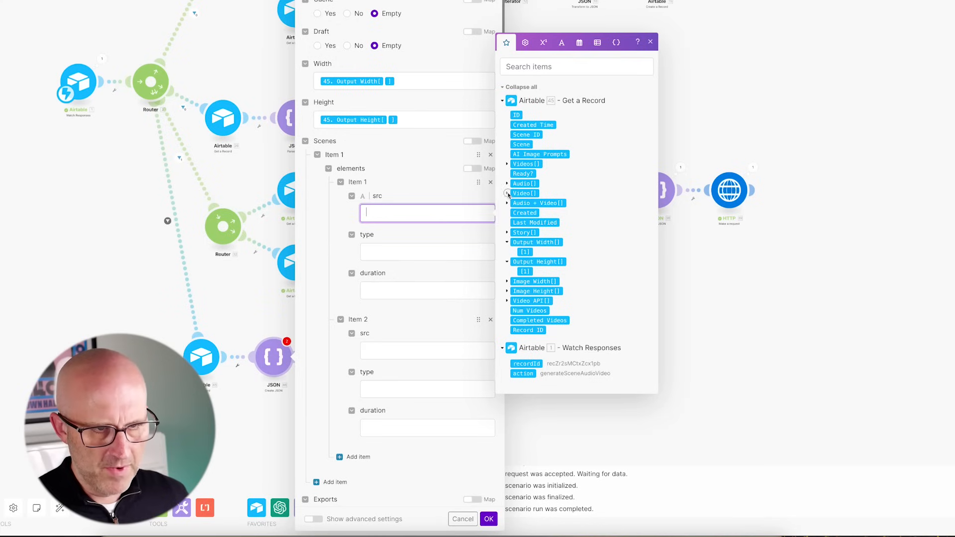
pyautogui.click(507, 194)
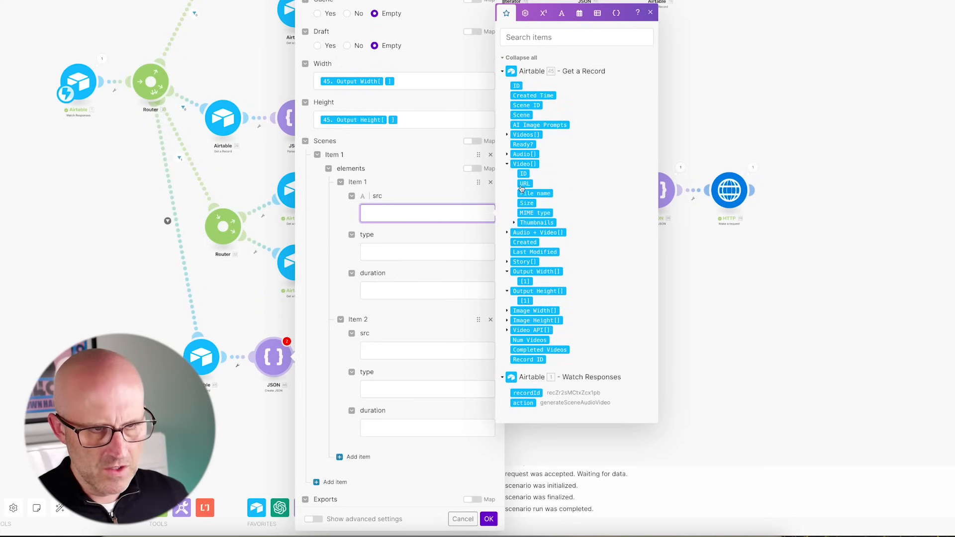
pyautogui.moveTo(525, 183); pyautogui.dragTo(428, 206)
pyautogui.click(404, 251)
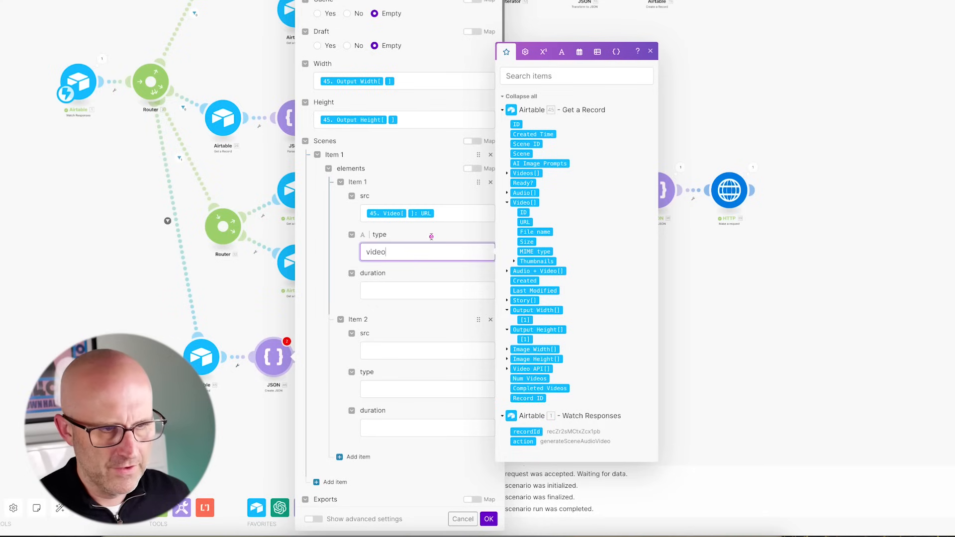
pyautogui.click(379, 292)
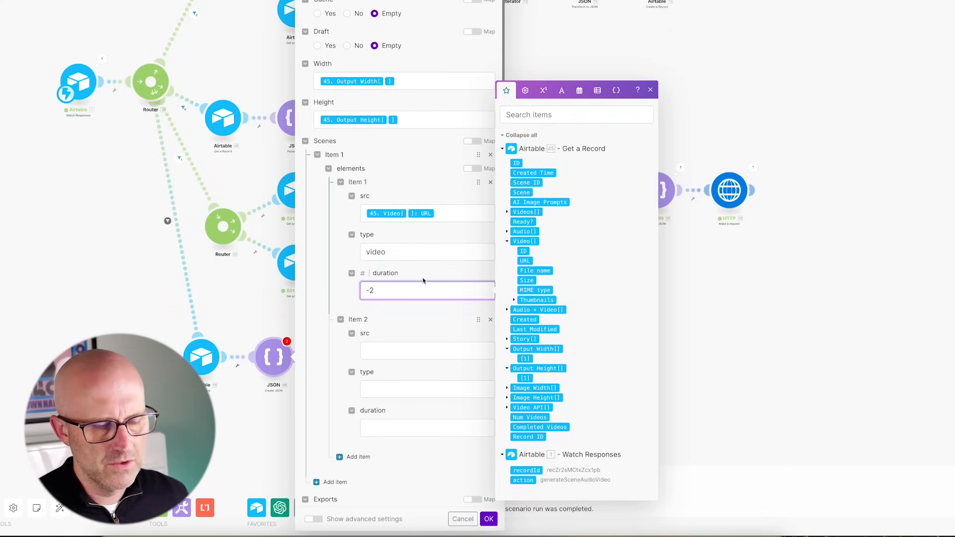
pyautogui.moveTo(450, 202)
pyautogui.mouseDown()
pyautogui.moveTo(400, 253)
pyautogui.moveTo(390, 368)
pyautogui.moveTo(378, 387)
pyautogui.moveTo(396, 414)
pyautogui.mouseUp()
pyautogui.moveTo(204, 269)
pyautogui.mouseDown()
pyautogui.moveTo(316, 177)
pyautogui.moveTo(352, 405)
pyautogui.moveTo(384, 247)
pyautogui.mouseUp()
pyautogui.moveTo(426, 292); pyautogui.dragTo(382, 331)
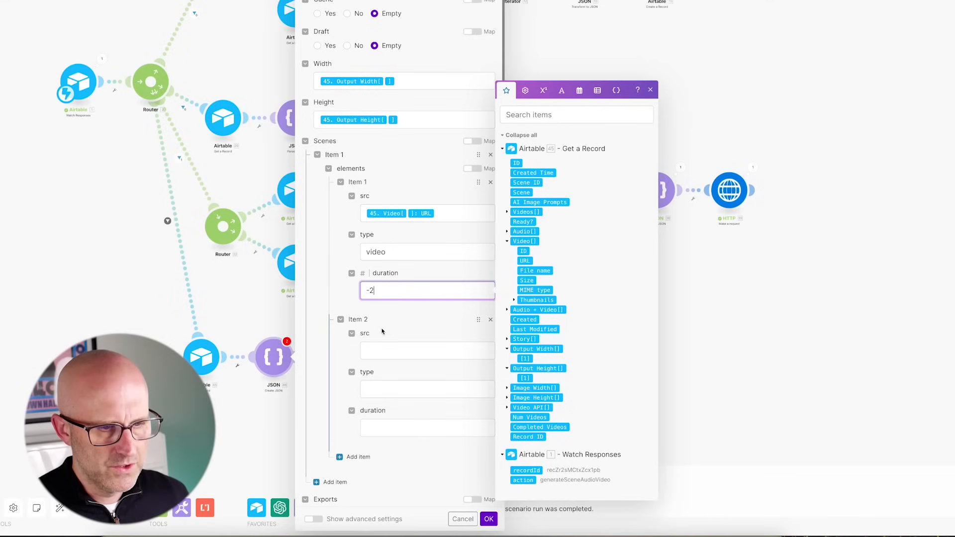
pyautogui.moveTo(444, 279); pyautogui.dragTo(381, 321)
pyautogui.moveTo(427, 203); pyautogui.dragTo(507, 232)
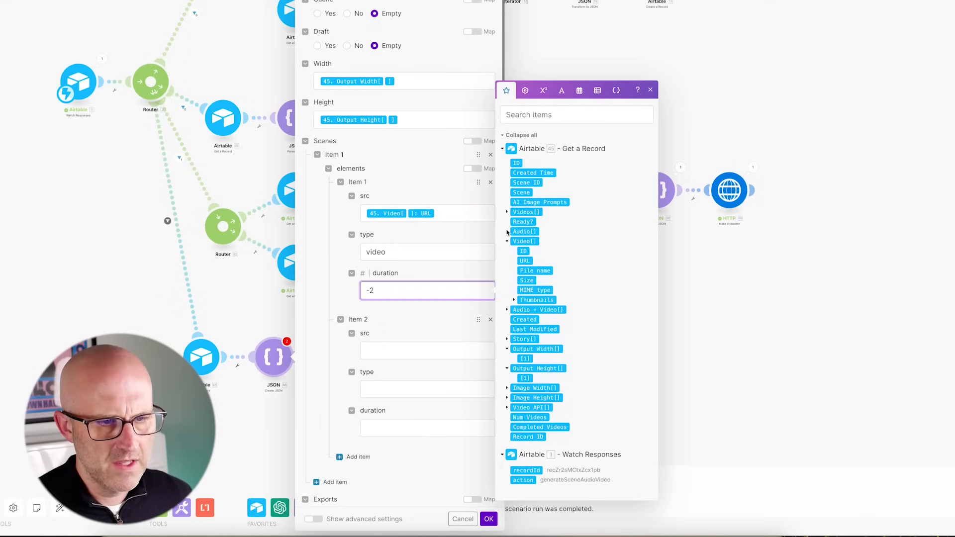
# - Map the record's Audio URL as the second element's source
pyautogui.click(508, 232)
pyautogui.moveTo(438, 209); pyautogui.dragTo(515, 224)
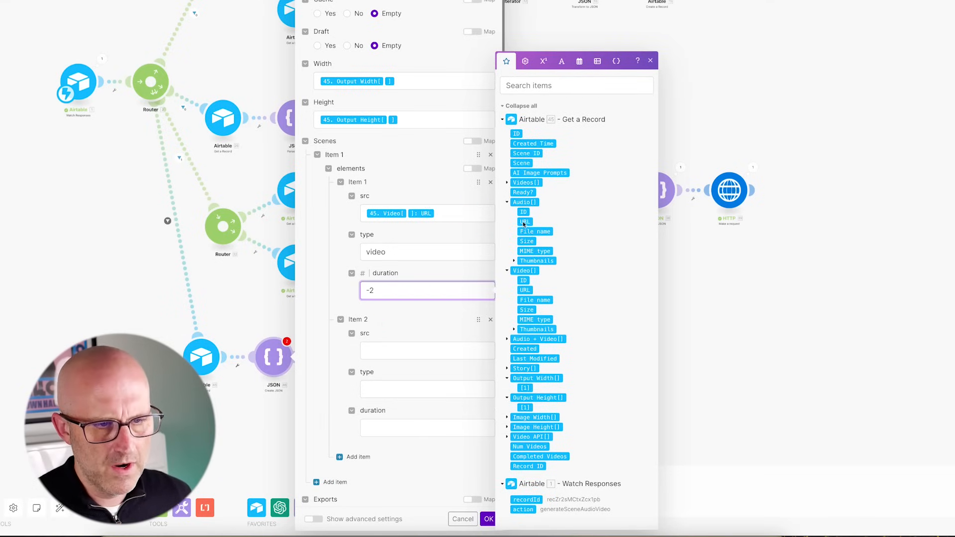
pyautogui.click(525, 221)
pyautogui.moveTo(419, 231); pyautogui.dragTo(398, 269)
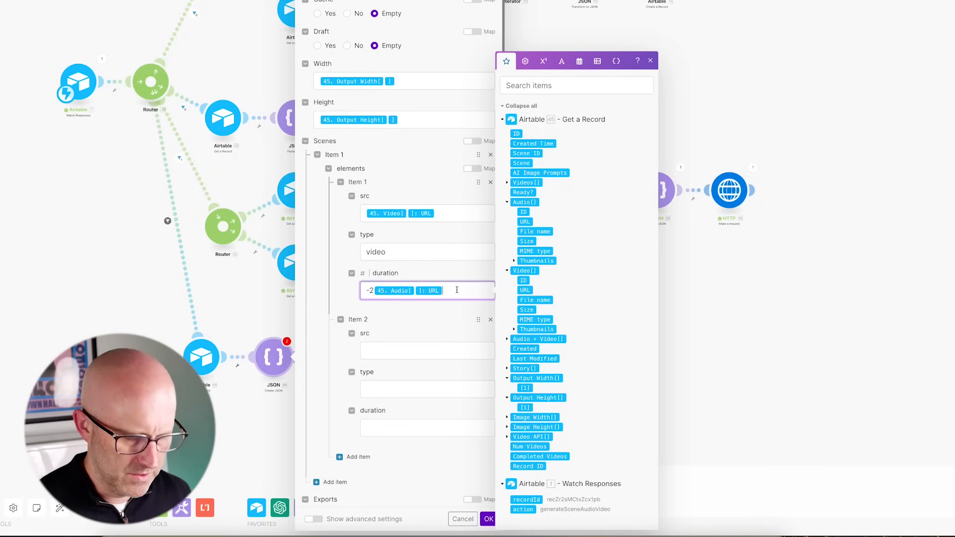
pyautogui.press('BackSpace')
pyautogui.press('BackSpace')
pyautogui.click(382, 348)
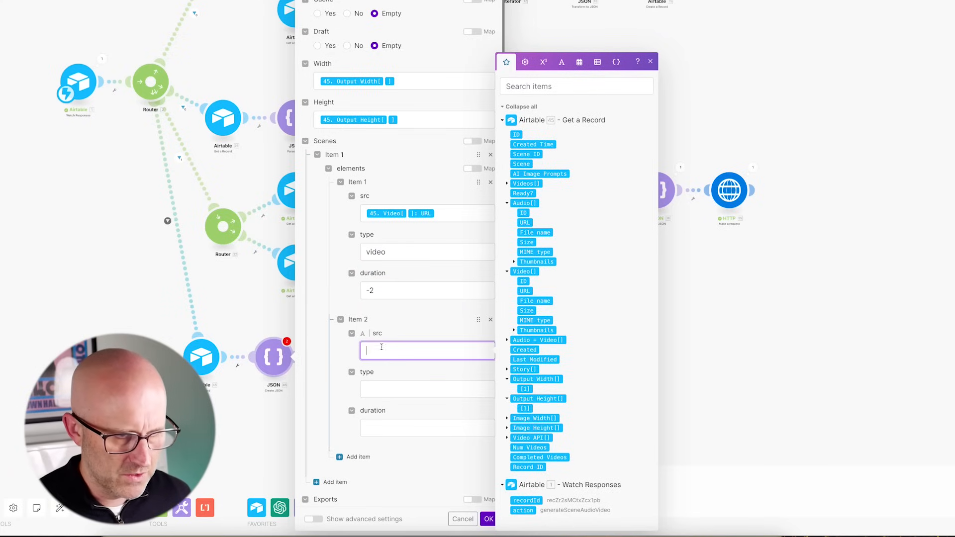
pyautogui.moveTo(431, 297); pyautogui.dragTo(422, 303)
pyautogui.moveTo(405, 247); pyautogui.dragTo(380, 285)
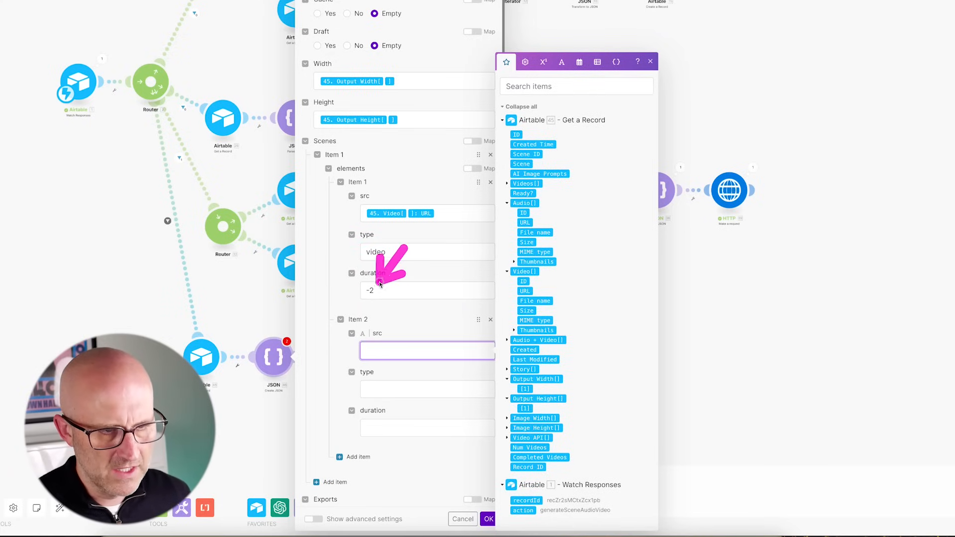
pyautogui.moveTo(426, 182); pyautogui.dragTo(518, 225)
pyautogui.click(522, 224)
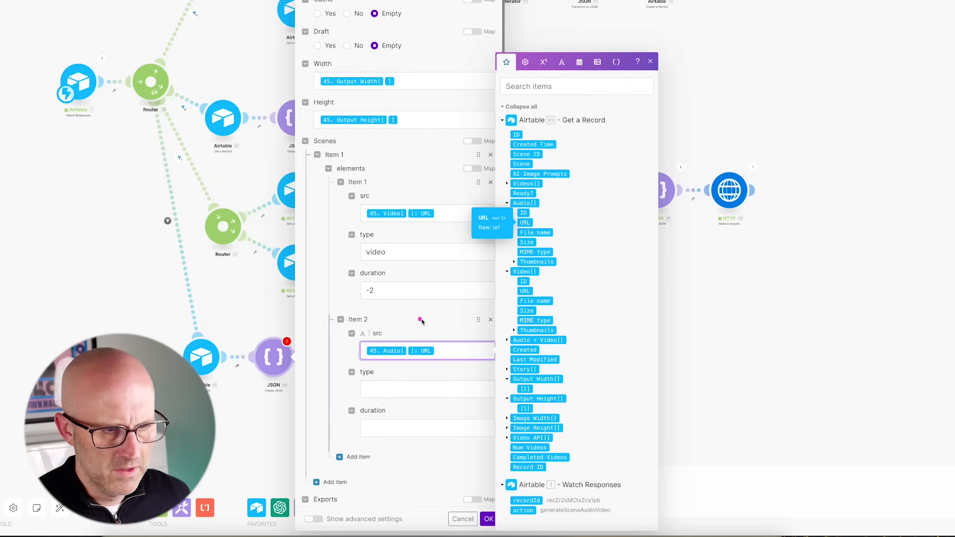
# - Set the second element's type to audio with duration -1
pyautogui.moveTo(425, 314); pyautogui.dragTo(388, 367)
pyautogui.click(377, 387)
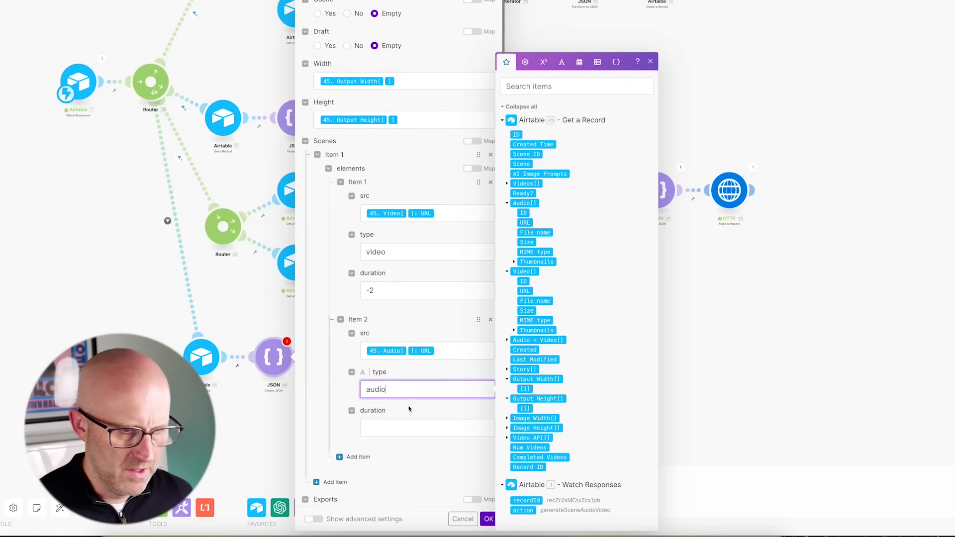
pyautogui.moveTo(438, 369); pyautogui.dragTo(384, 426)
pyautogui.click(372, 432)
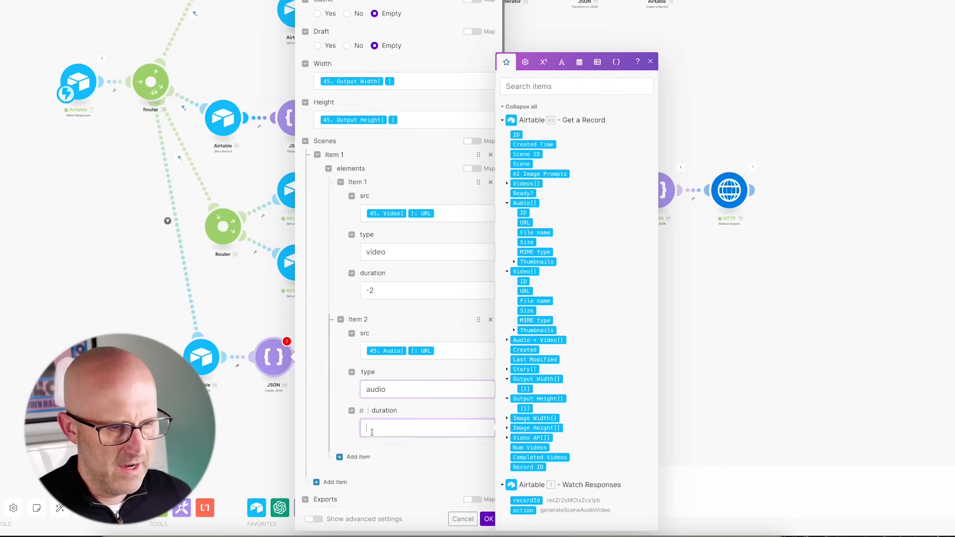
pyautogui.scroll(-3, 369, 422)
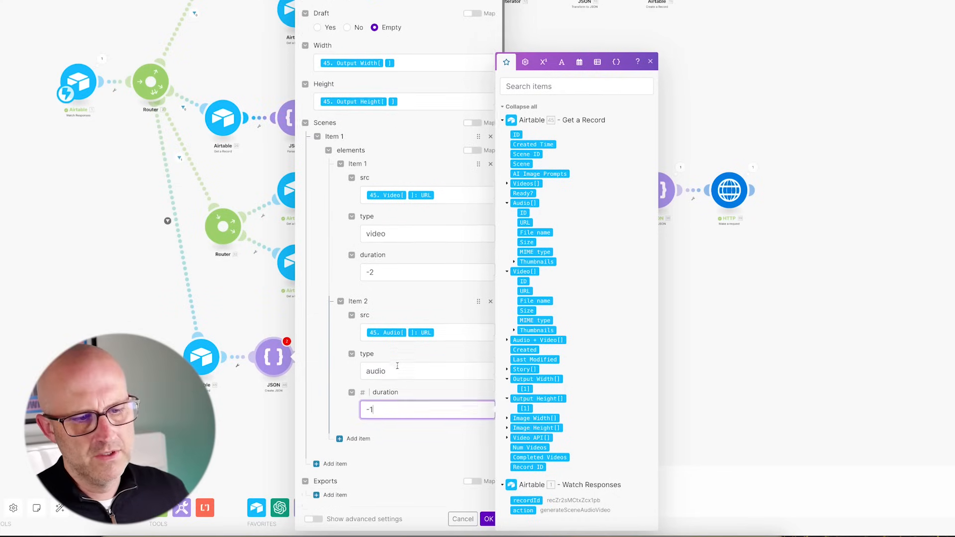
pyautogui.moveTo(450, 288)
pyautogui.mouseDown()
pyautogui.moveTo(387, 346)
pyautogui.moveTo(393, 317)
pyautogui.moveTo(388, 333)
pyautogui.moveTo(365, 333)
pyautogui.moveTo(352, 384)
pyautogui.mouseUp()
pyautogui.scroll(-3, 425, 303)
pyautogui.click(336, 403)
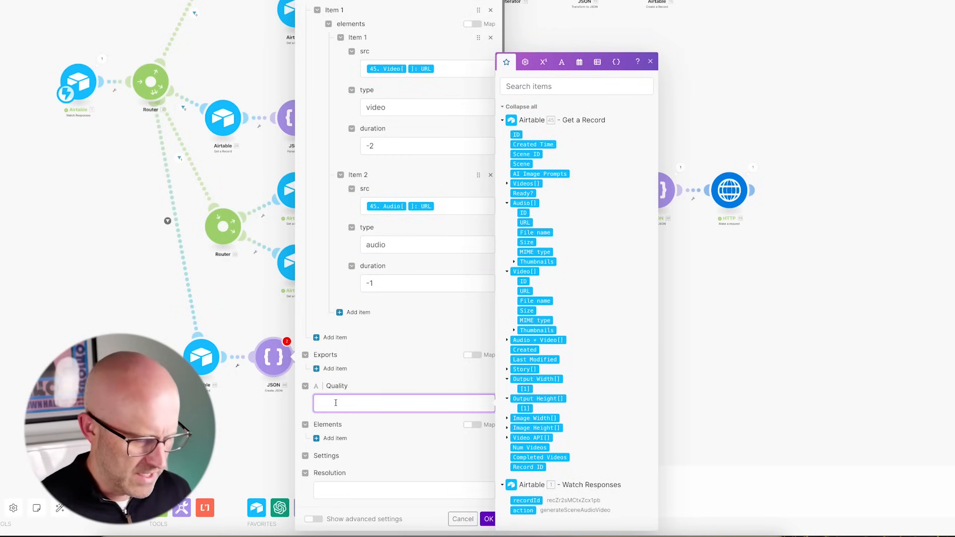
# - Set video quality to high, turn caching off, and set resolution to custom
pyautogui.write('hi')
pyautogui.write('gh')
pyautogui.scroll(4, 336, 403)
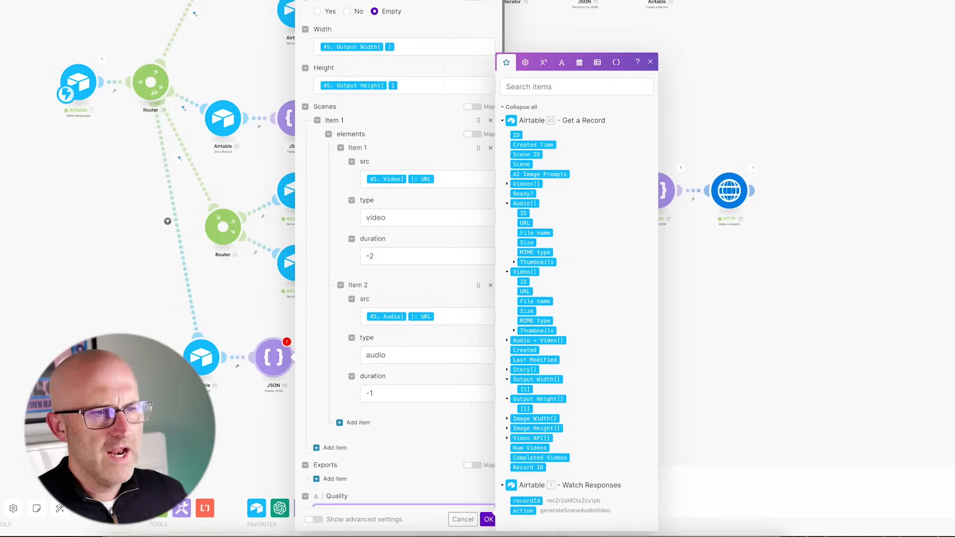
pyautogui.moveTo(424, 19); pyautogui.dragTo(351, 29)
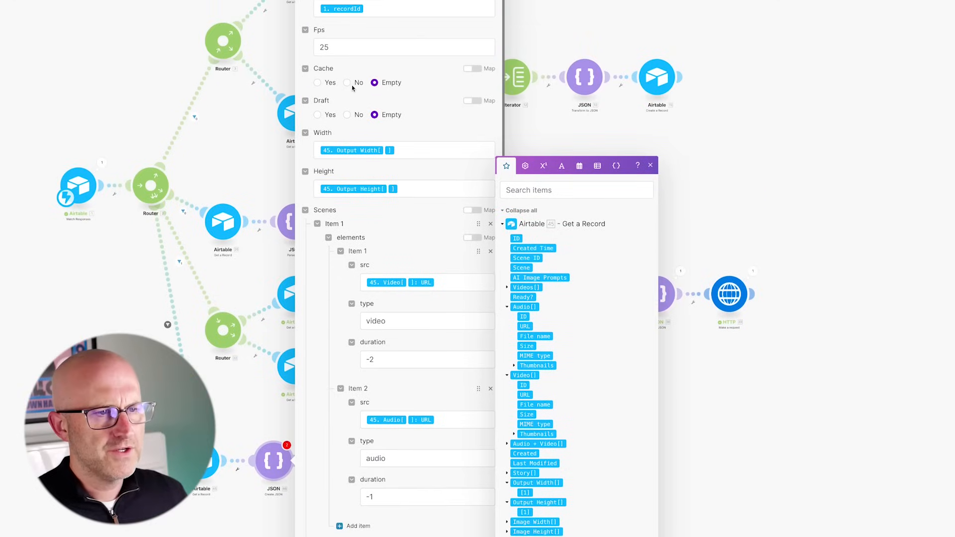
pyautogui.click(348, 85)
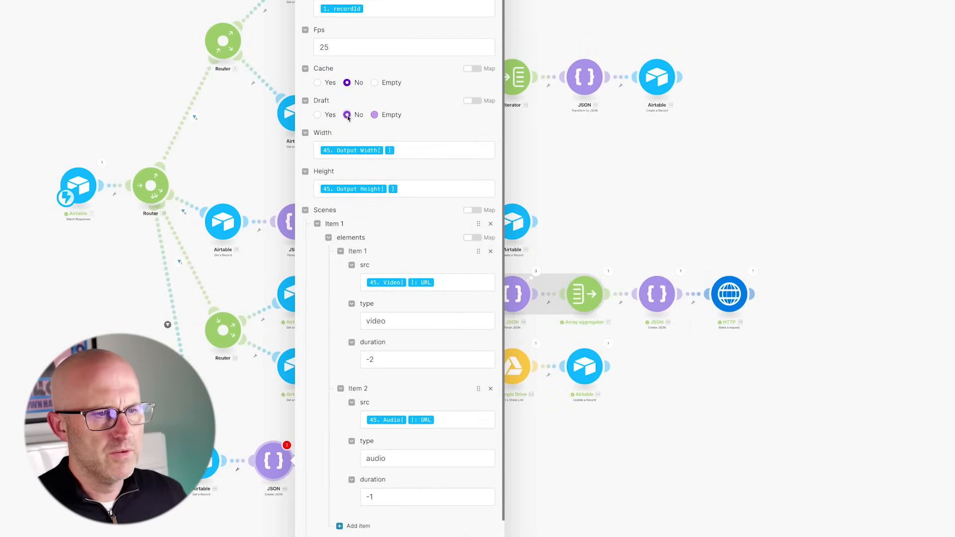
pyautogui.scroll(-4, 416, 331)
pyautogui.moveTo(392, 333); pyautogui.dragTo(344, 391)
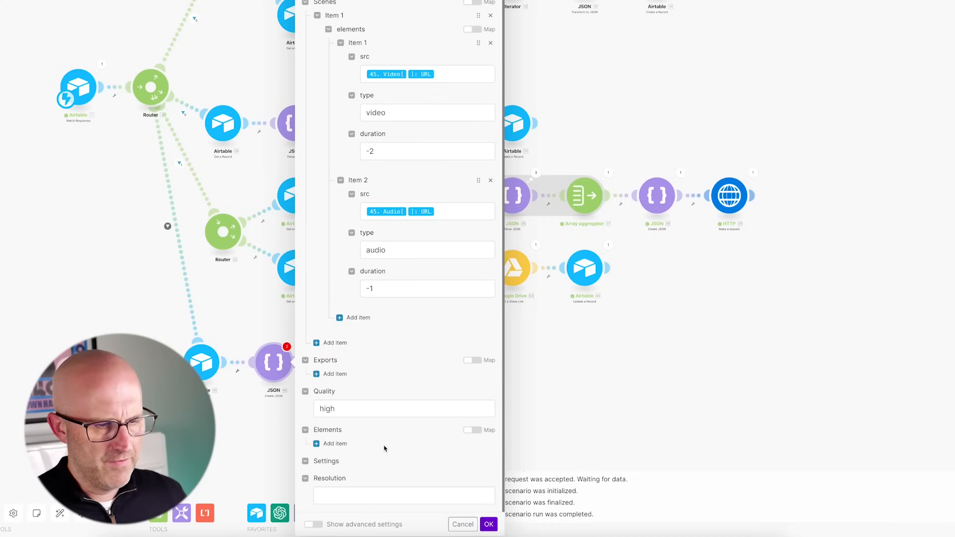
pyautogui.moveTo(386, 445); pyautogui.dragTo(347, 480)
pyautogui.click(328, 502)
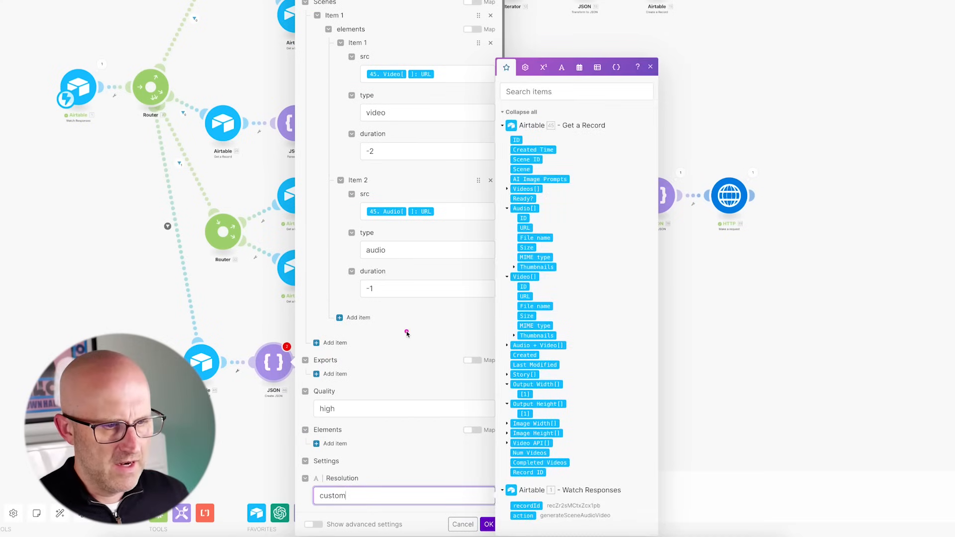
pyautogui.moveTo(406, 333); pyautogui.dragTo(355, 359)
# - Add an export destination of type webhook with Content-Type application/json
pyautogui.click(348, 375)
pyautogui.moveTo(408, 332)
pyautogui.mouseDown()
pyautogui.moveTo(362, 361)
pyautogui.moveTo(366, 389)
pyautogui.mouseUp()
pyautogui.click(359, 402)
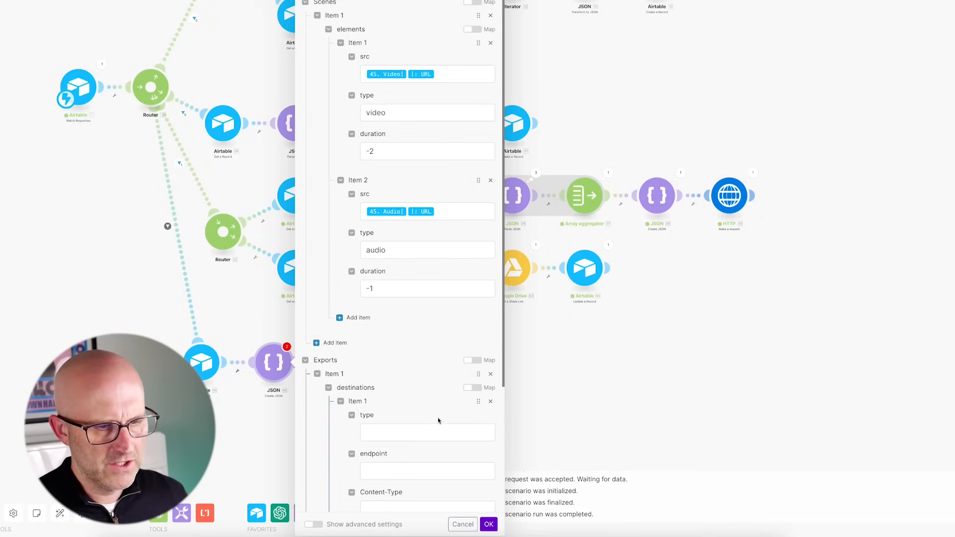
pyautogui.scroll(-2, 439, 421)
pyautogui.moveTo(403, 323); pyautogui.dragTo(388, 294)
pyautogui.click(382, 347)
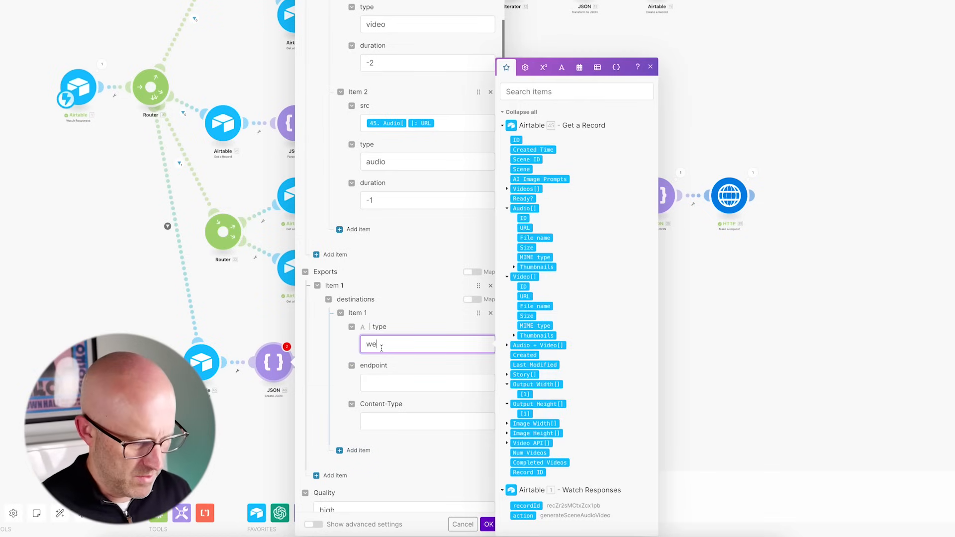
pyautogui.write('webhook')
pyautogui.click(391, 421)
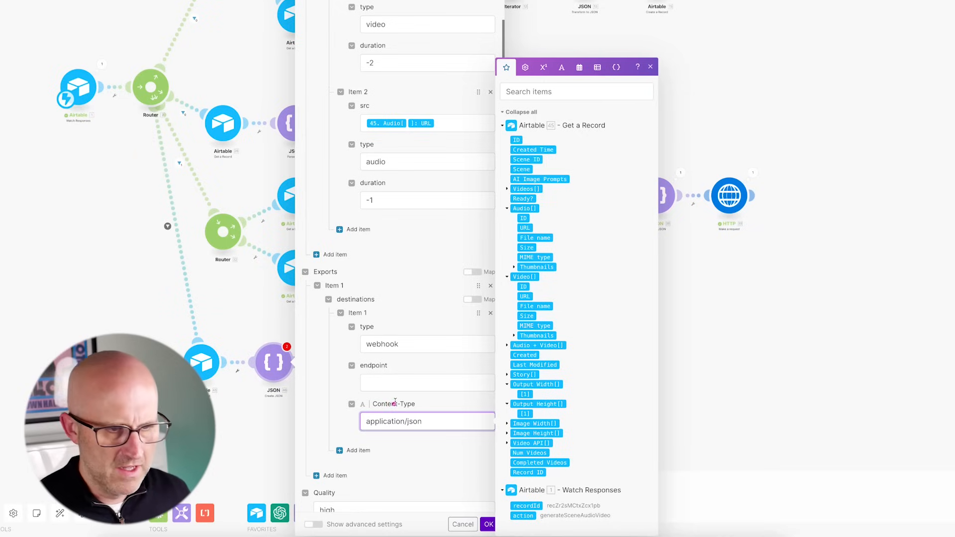
pyautogui.moveTo(429, 309); pyautogui.dragTo(389, 364)
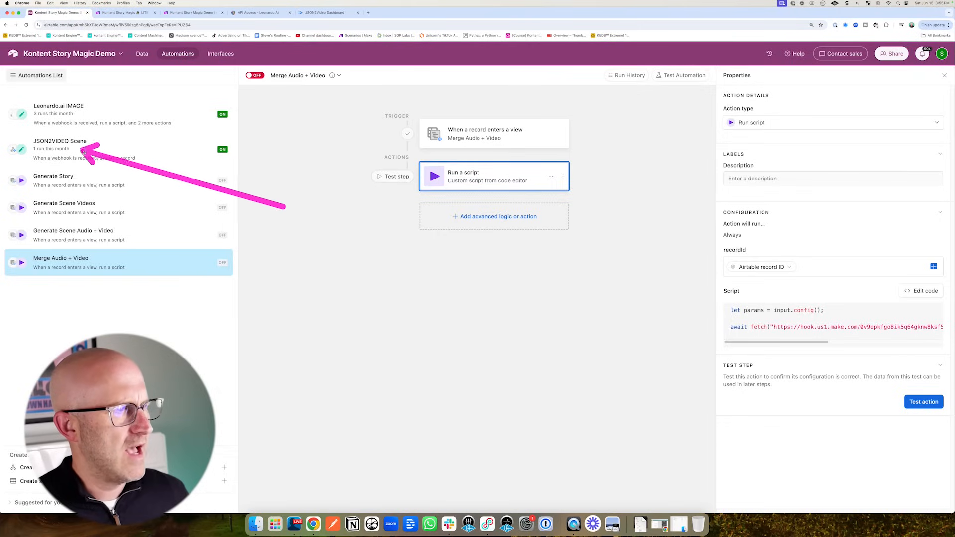
# - Duplicate Airtable's JSON2VIDEO Scene automation and rename it 'JSON2VIDEO Audio + Video'
pyautogui.moveTo(71, 152)
pyautogui.mouseDown()
pyautogui.moveTo(87, 151)
pyautogui.moveTo(92, 113)
pyautogui.moveTo(84, 155)
pyautogui.mouseUp()
pyautogui.click(87, 153)
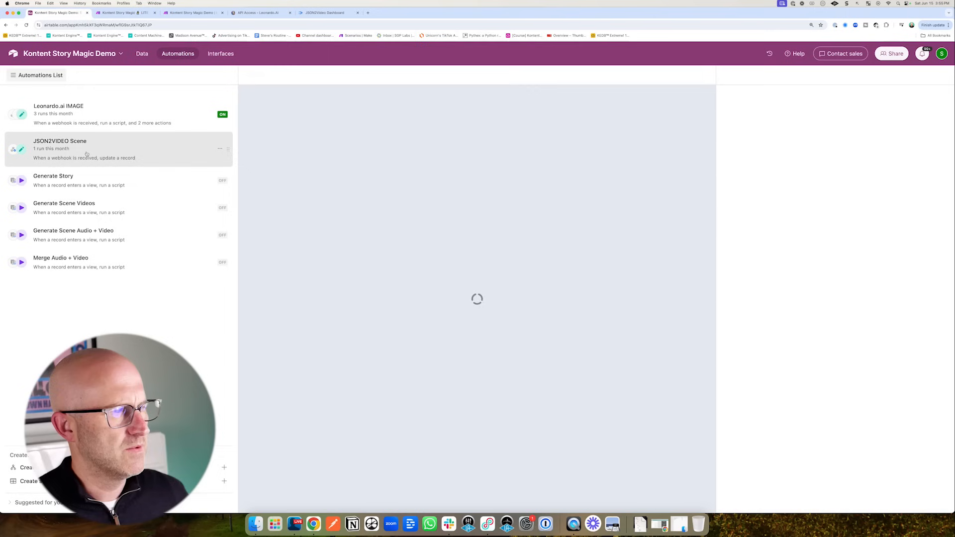
pyautogui.rightClick(122, 159)
pyautogui.click(152, 184)
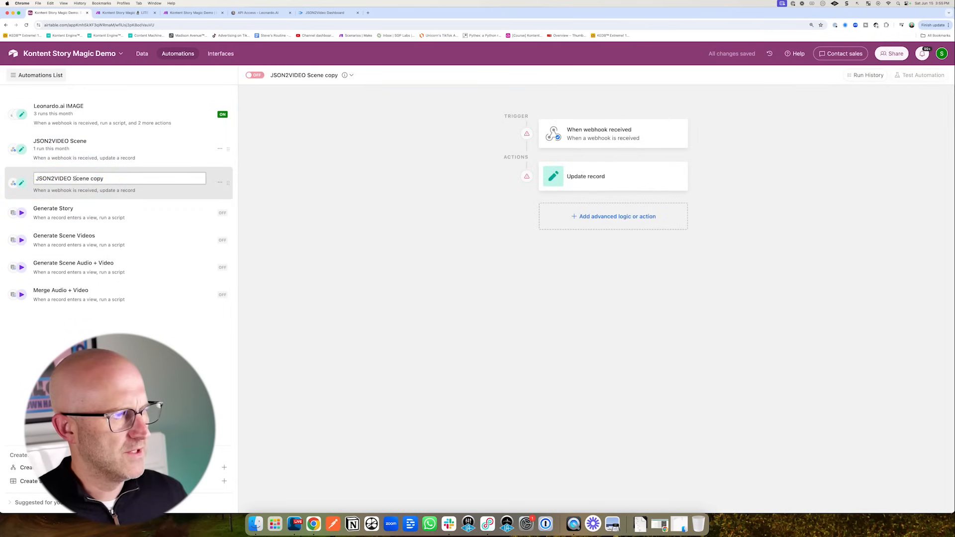
pyautogui.write('Aud')
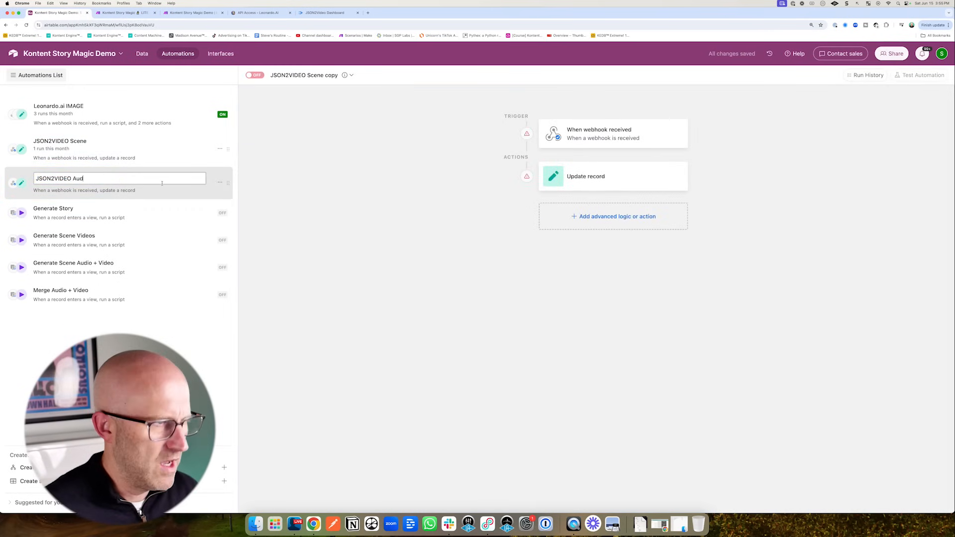
pyautogui.write('io + Vide')
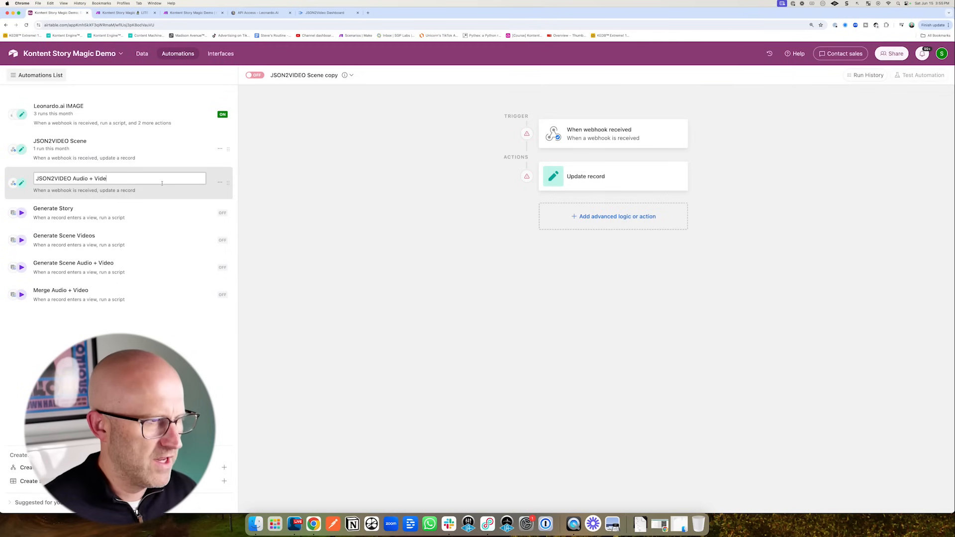
pyautogui.write('o')
pyautogui.press('Return')
# - Paste the new automation's webhook URL as Make's export endpoint and close the JSON module
pyautogui.click(594, 135)
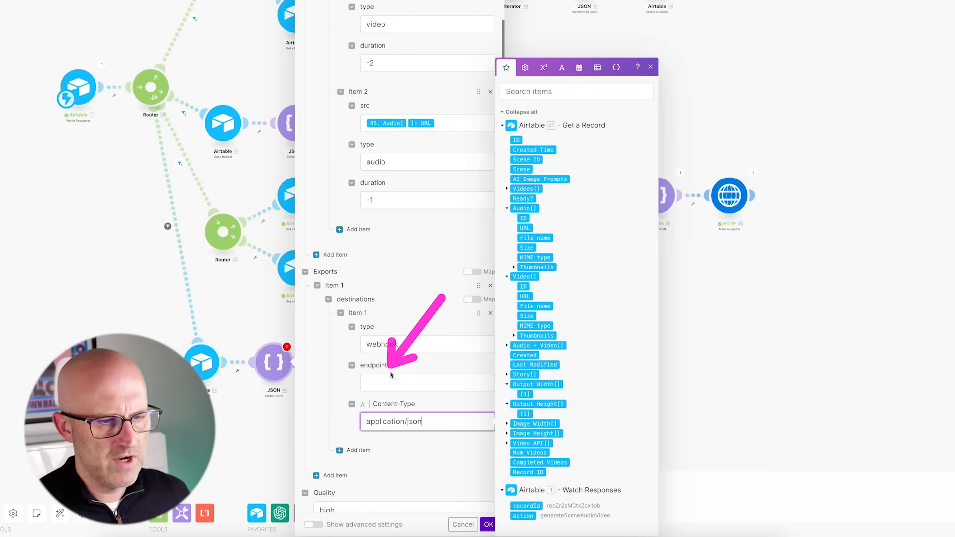
pyautogui.click(375, 382)
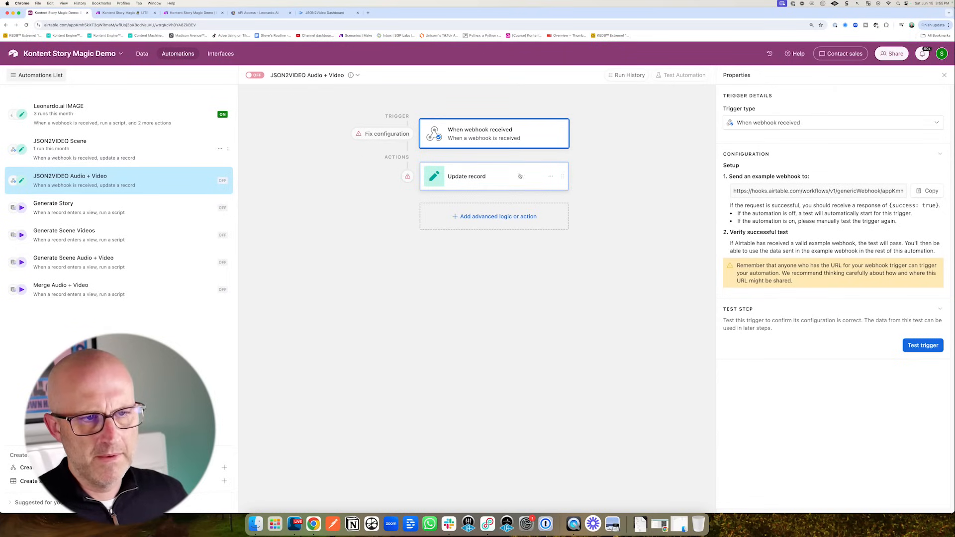
pyautogui.click(468, 177)
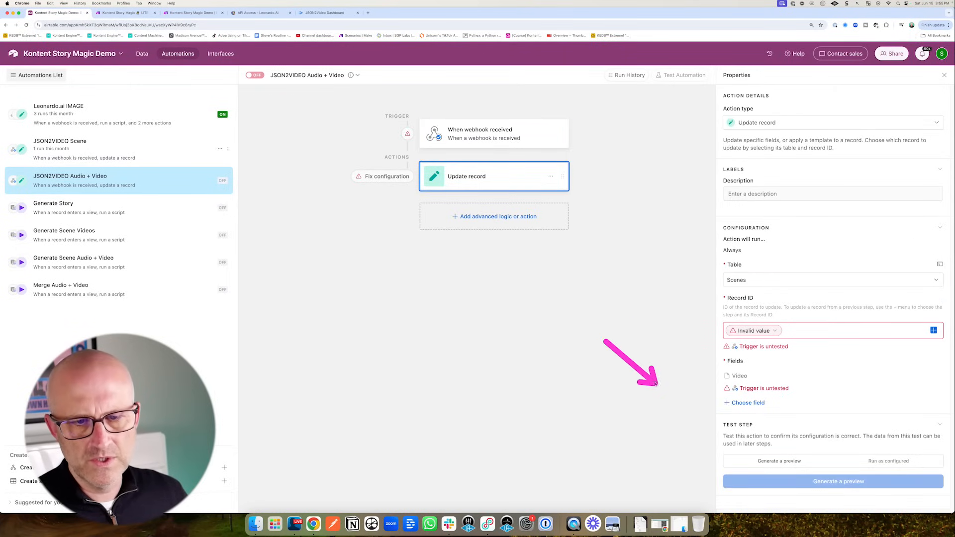
pyautogui.click(166, 17)
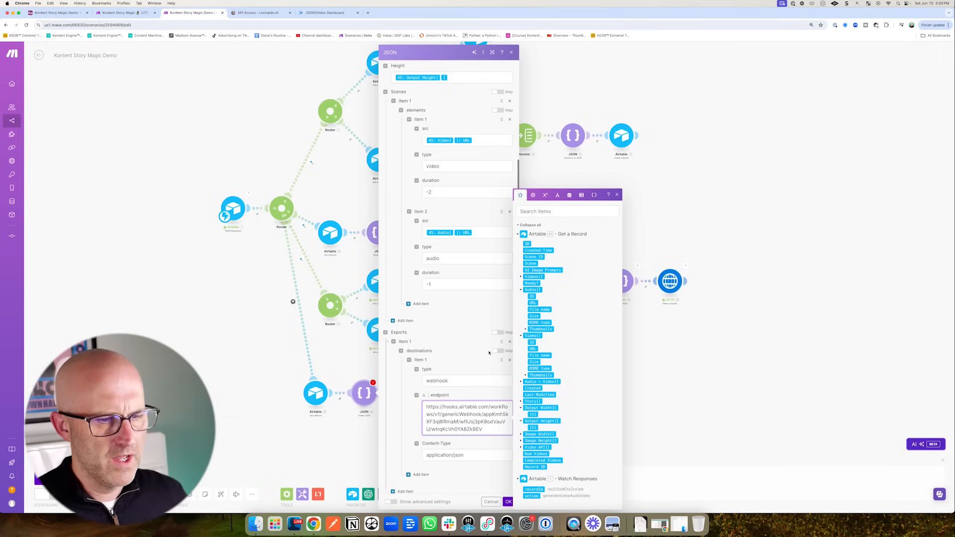
pyautogui.scroll(-3, 436, 414)
pyautogui.scroll(5, 487, 461)
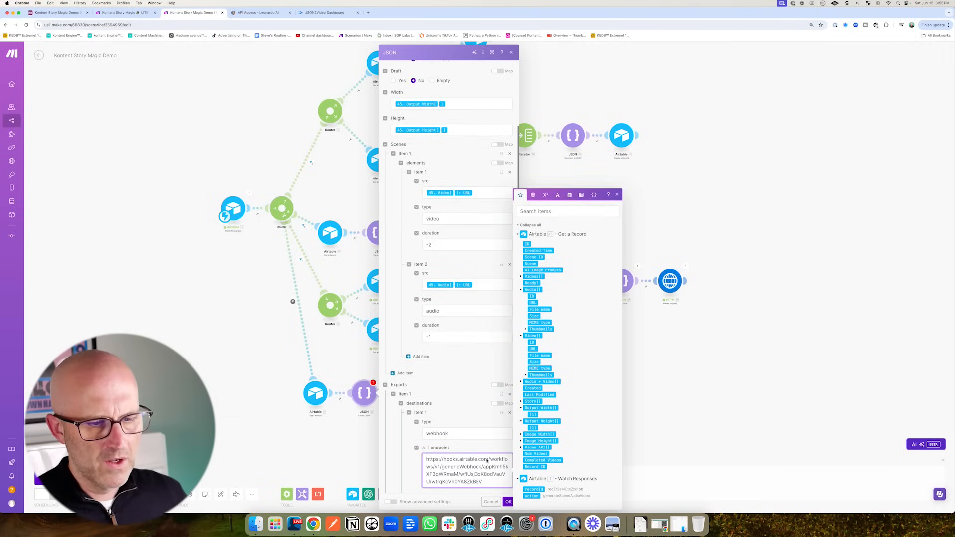
pyautogui.click(508, 502)
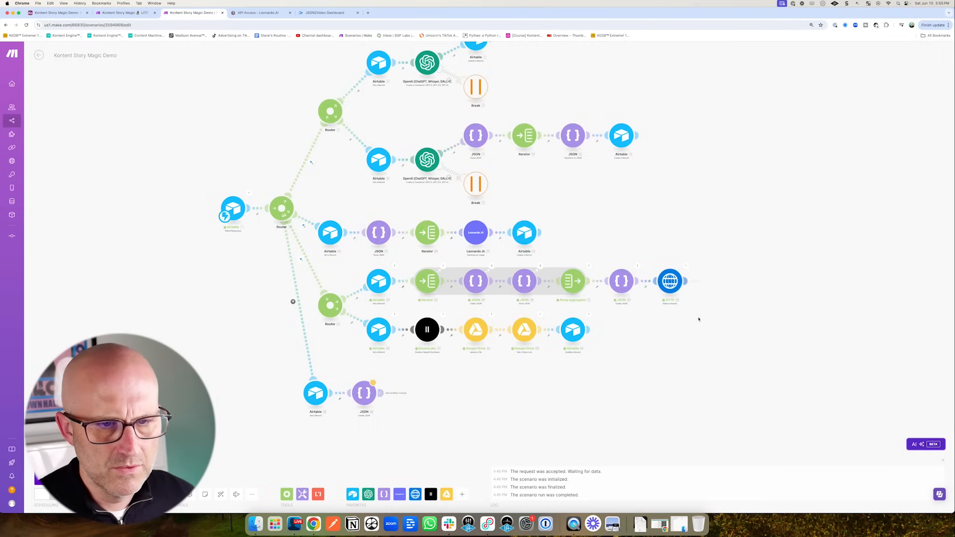
pyautogui.click(626, 290)
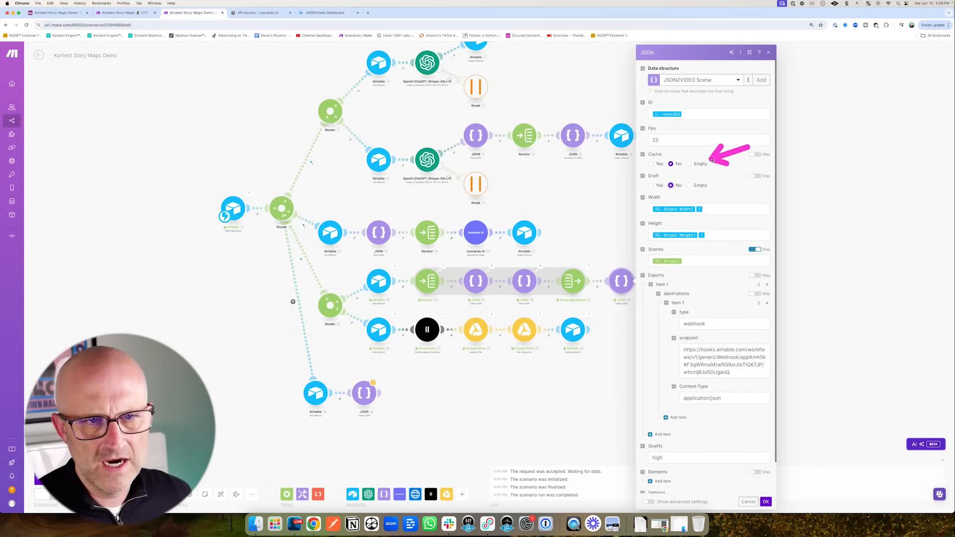
pyautogui.scroll(-2, 709, 149)
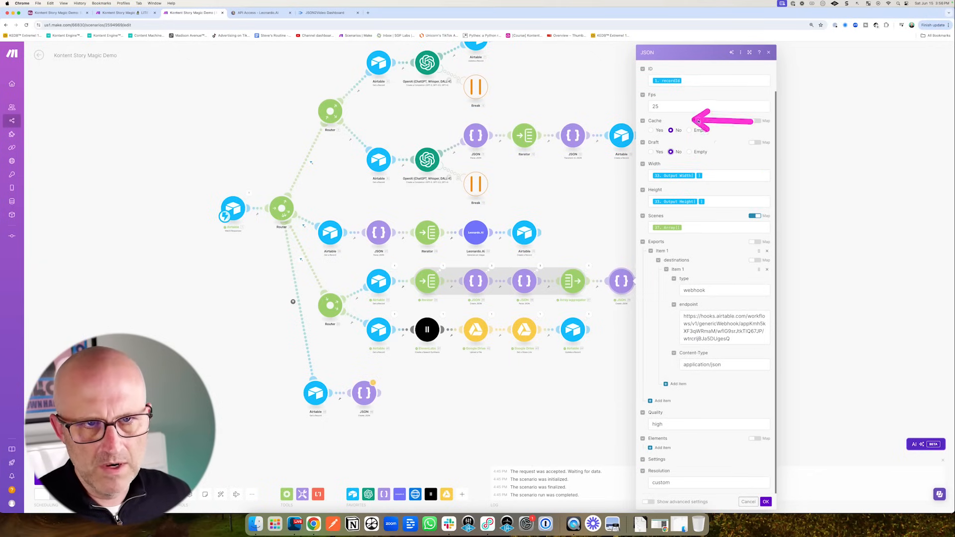
pyautogui.click(766, 503)
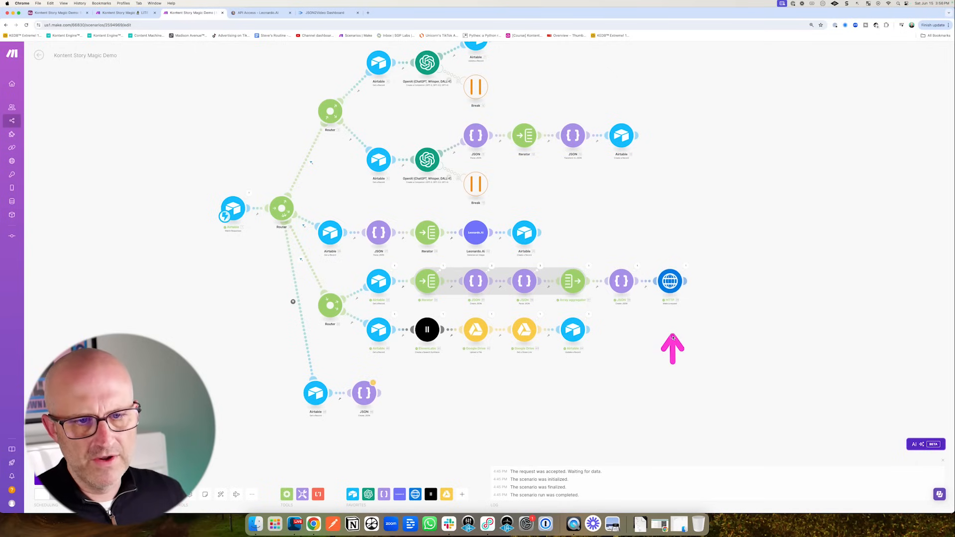
pyautogui.rightClick(671, 286)
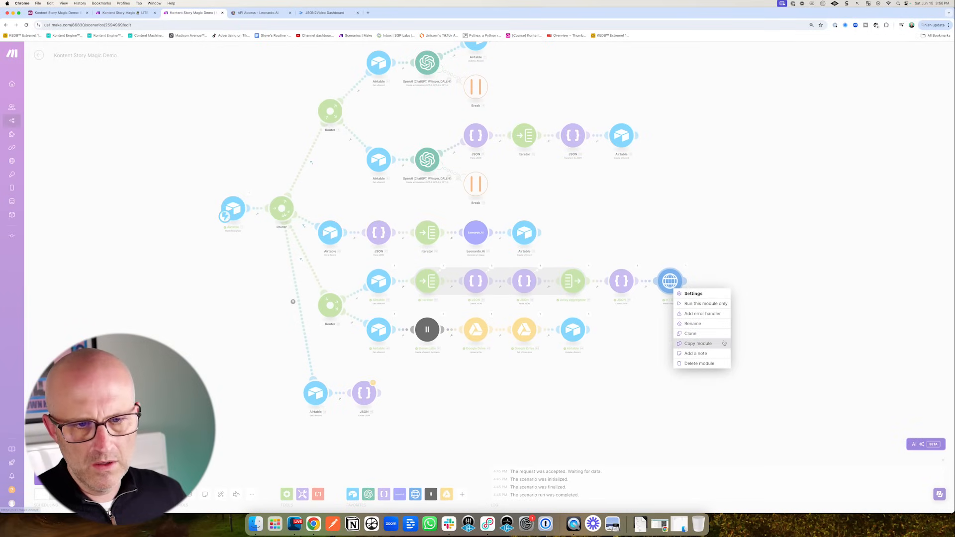
# - Clone the HTTP module after the bottom JSON module, send its JSON string as request content, and run once
pyautogui.click(691, 334)
pyautogui.click(426, 395)
pyautogui.click(422, 392)
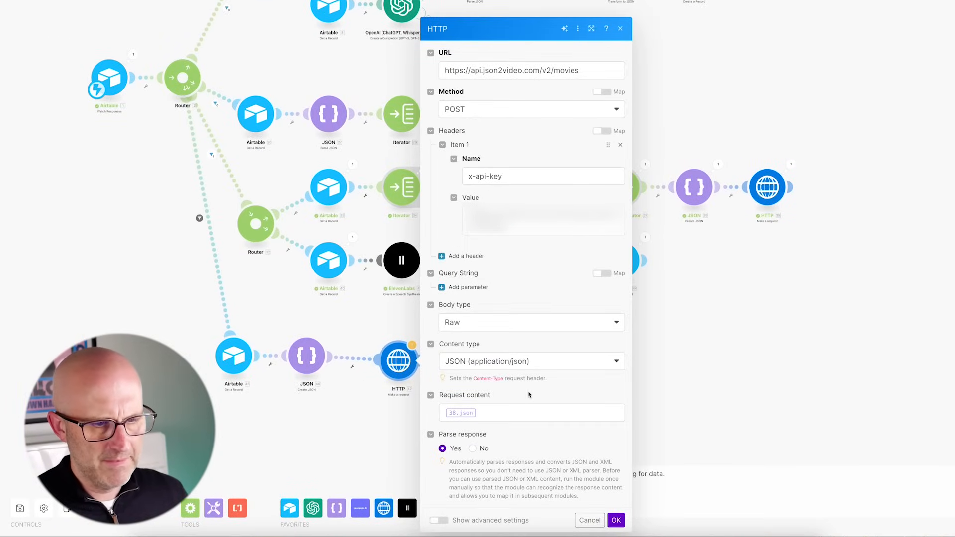
pyautogui.click(496, 415)
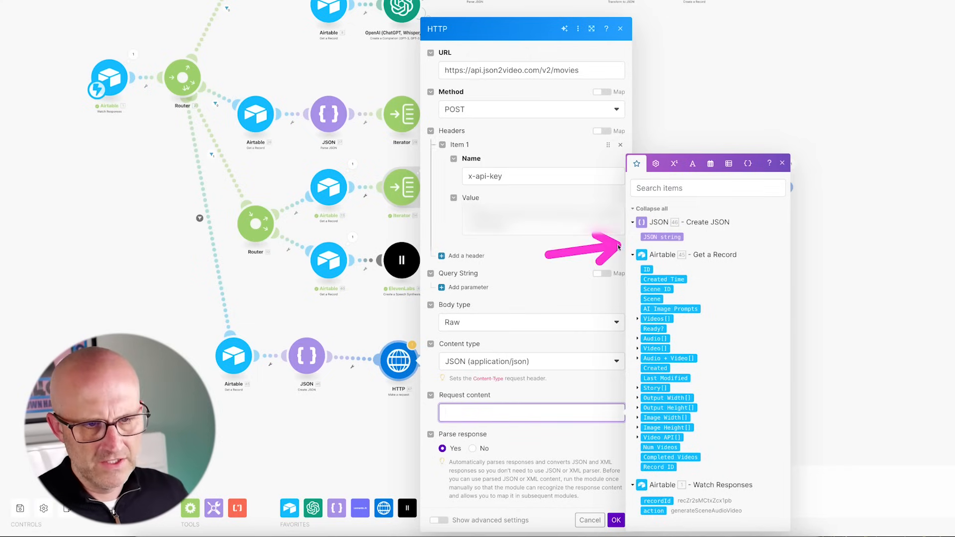
pyautogui.click(661, 237)
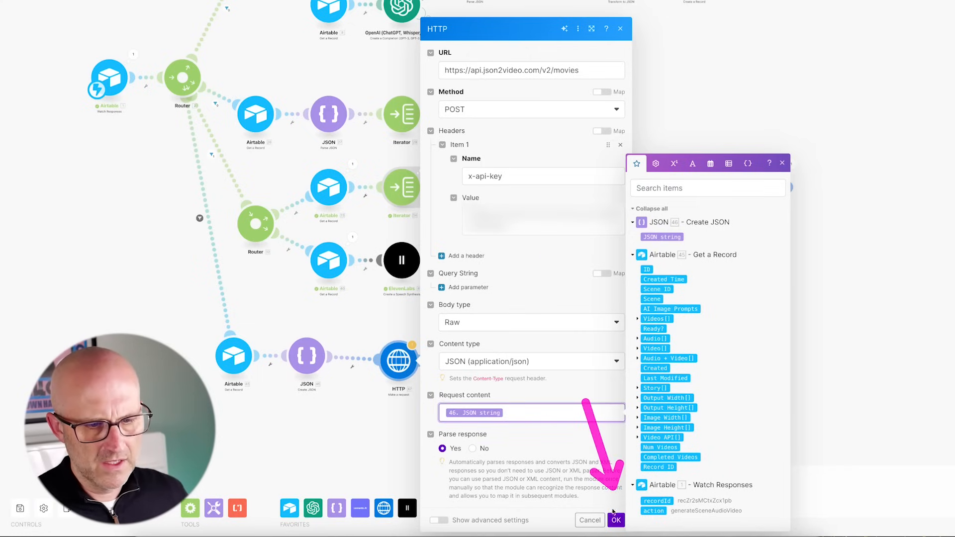
pyautogui.click(616, 520)
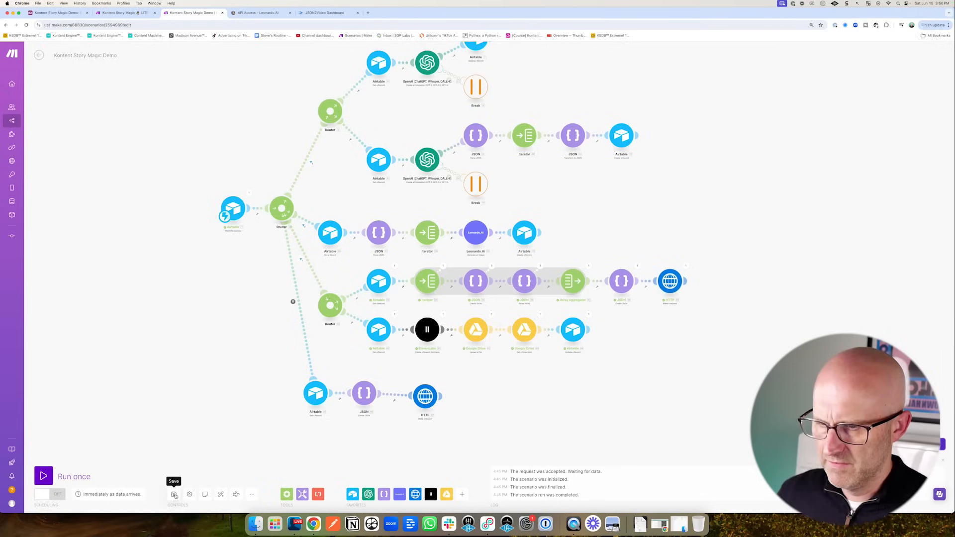
pyautogui.click(43, 476)
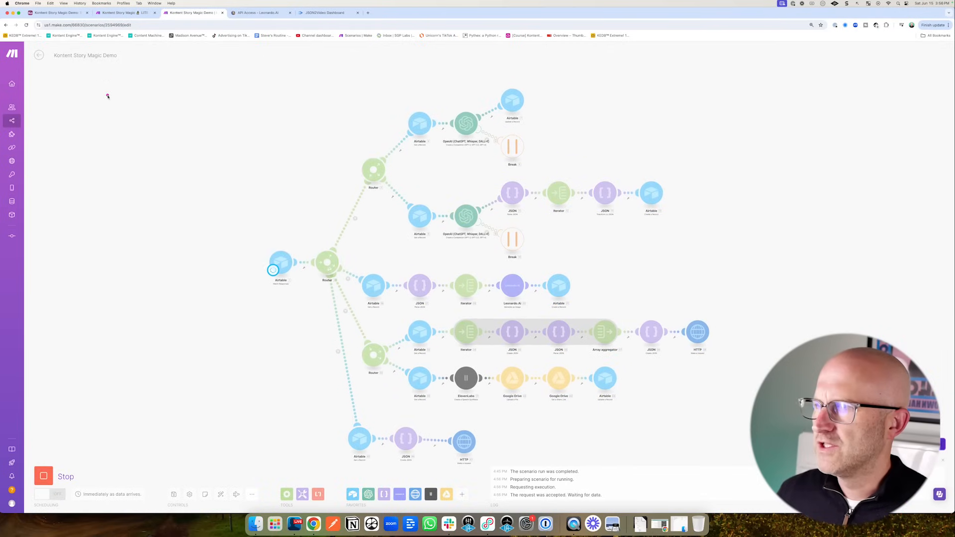
# - Test the script step of Airtable's Merge Audio + Video automation
pyautogui.click(61, 13)
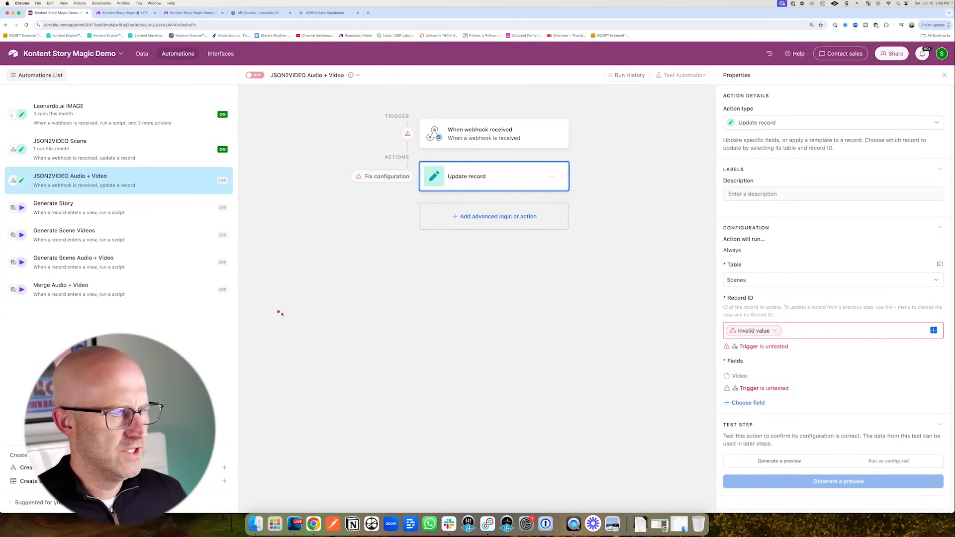
pyautogui.click(55, 292)
pyautogui.moveTo(736, 341); pyautogui.dragTo(917, 343)
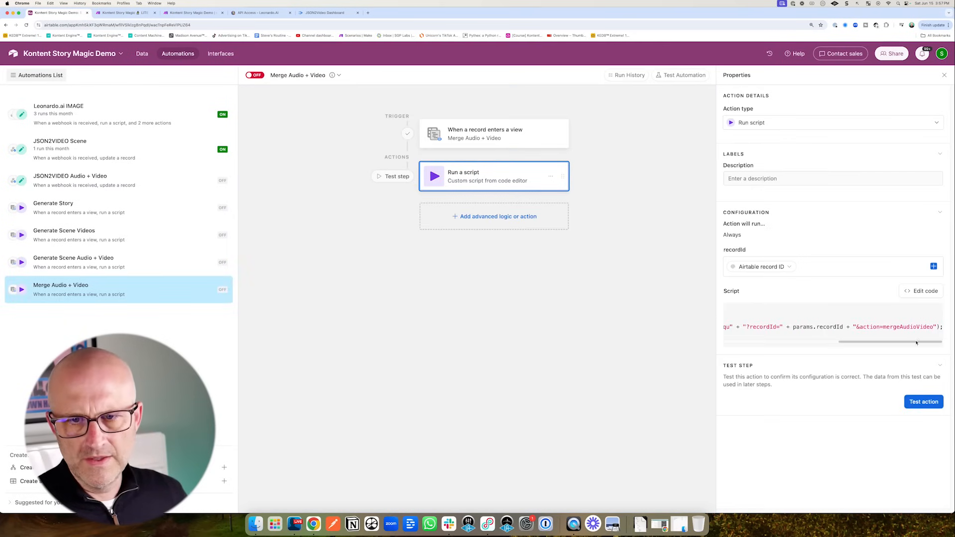
pyautogui.click(919, 403)
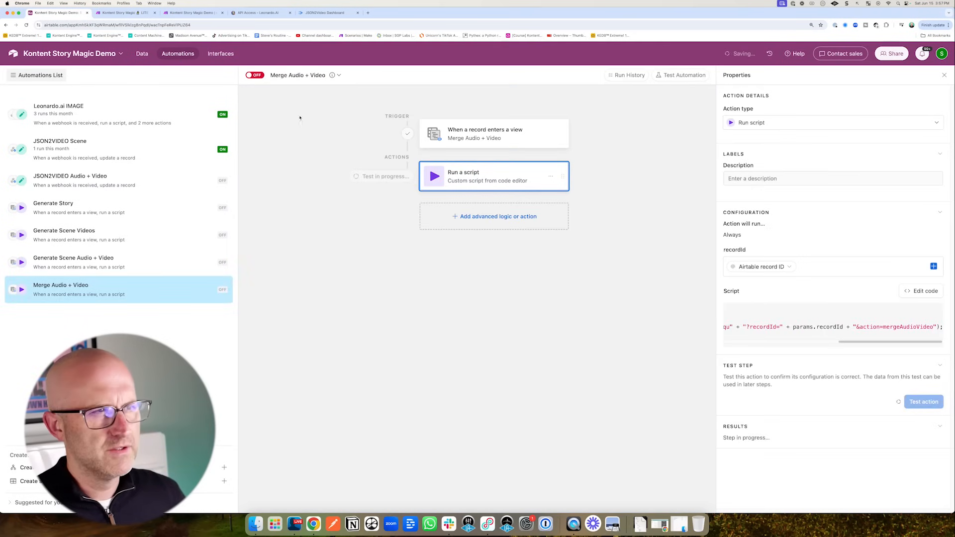
# - Check the new HTTP request's 200 result in Make, then open JSON2Video's render logs
pyautogui.click(194, 13)
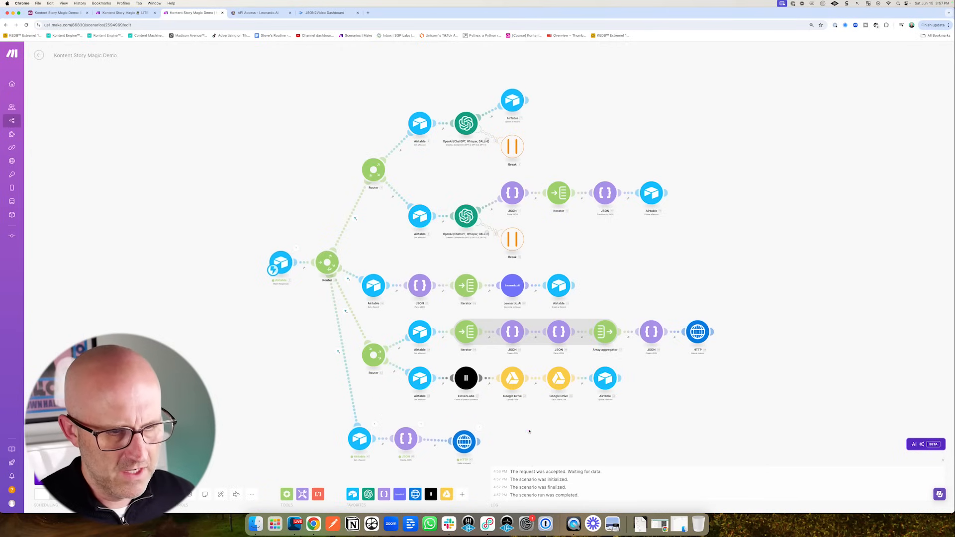
pyautogui.moveTo(482, 431); pyautogui.dragTo(477, 365)
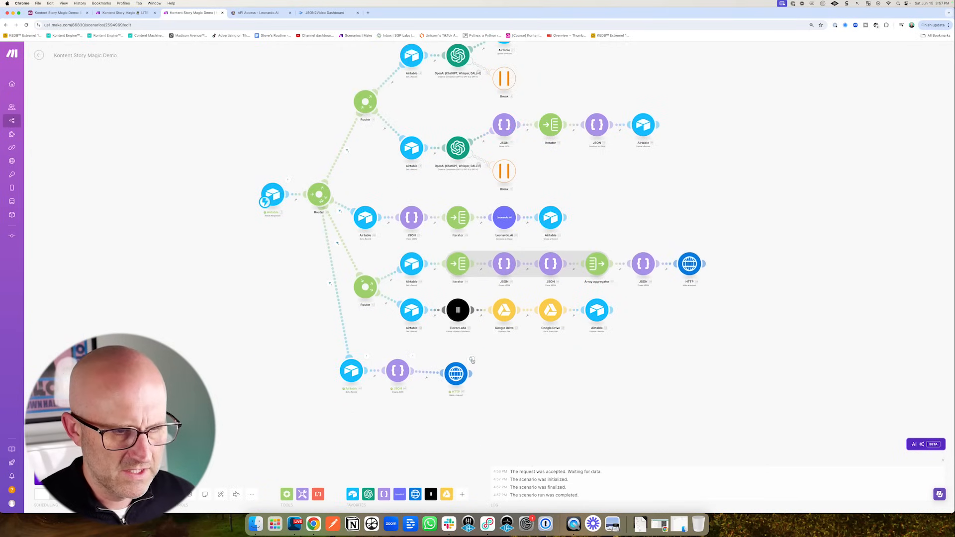
pyautogui.click(472, 359)
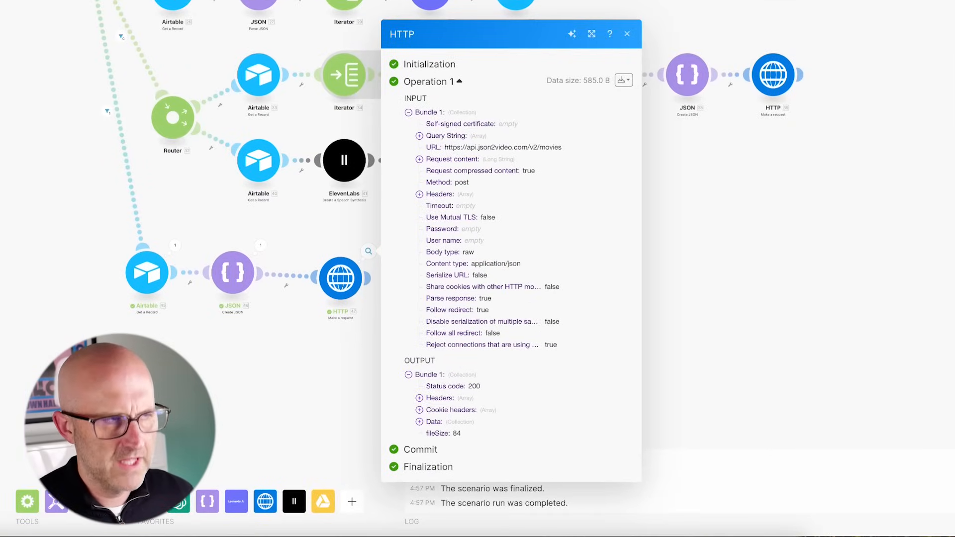
pyautogui.click(319, 13)
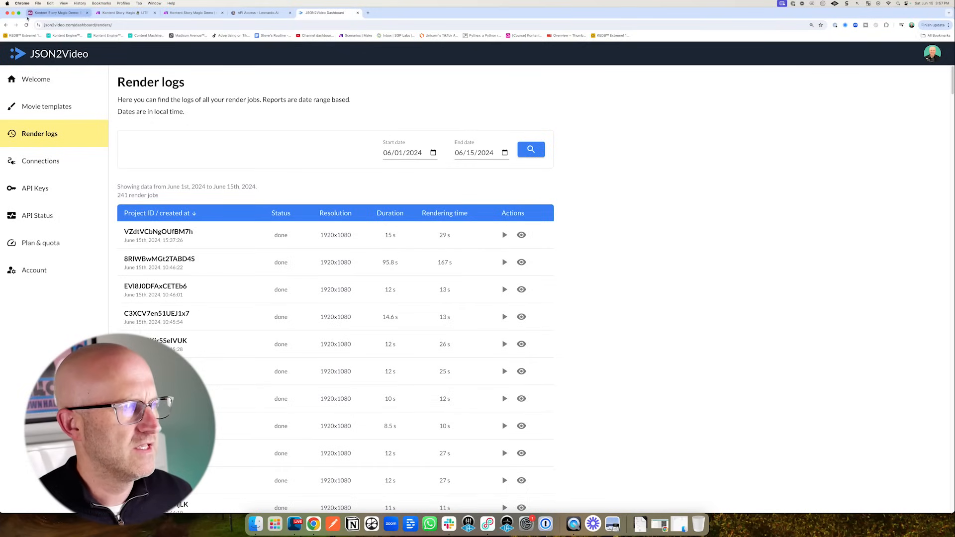
# - Reload JSON2Video's render logs to see the finished 1920×1080 merge job, then return to Airtable
pyautogui.press('super+r')
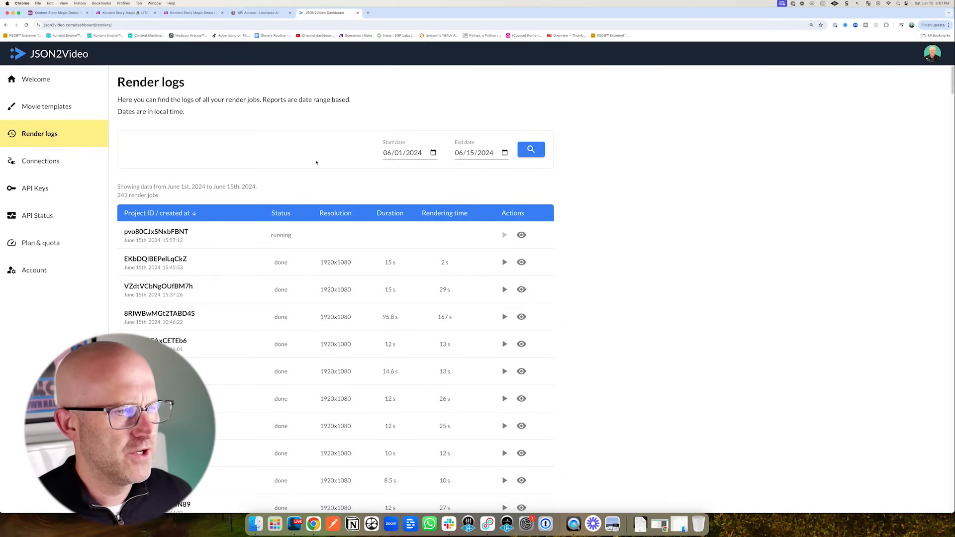
pyautogui.click(74, 12)
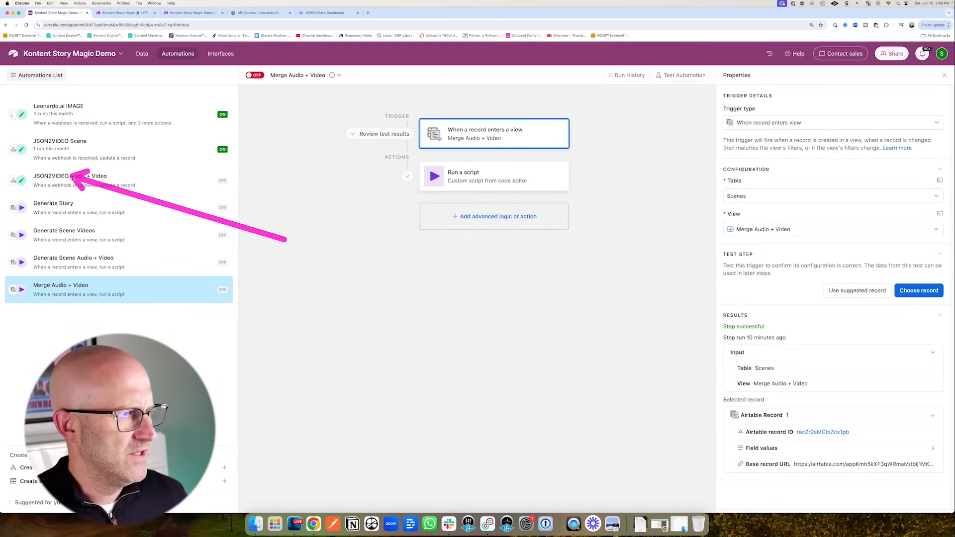
# - Open the JSON2VIDEO Audio + Video automation and rerun its webhook trigger test
pyautogui.moveTo(72, 177)
pyautogui.mouseDown()
pyautogui.moveTo(47, 187)
pyautogui.moveTo(98, 187)
pyautogui.mouseUp()
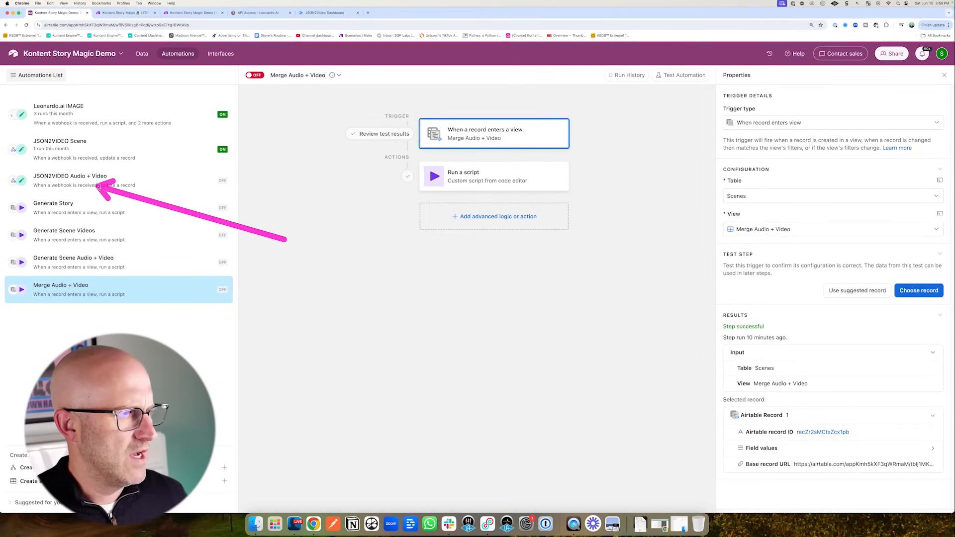
pyautogui.click(99, 185)
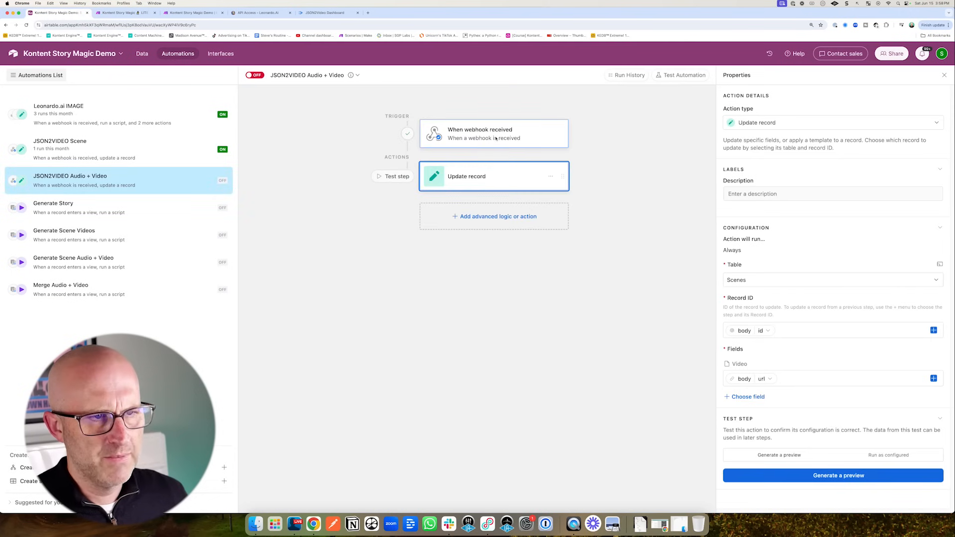
pyautogui.click(496, 139)
pyautogui.moveTo(657, 413)
pyautogui.mouseDown()
pyautogui.moveTo(713, 379)
pyautogui.moveTo(716, 392)
pyautogui.mouseUp()
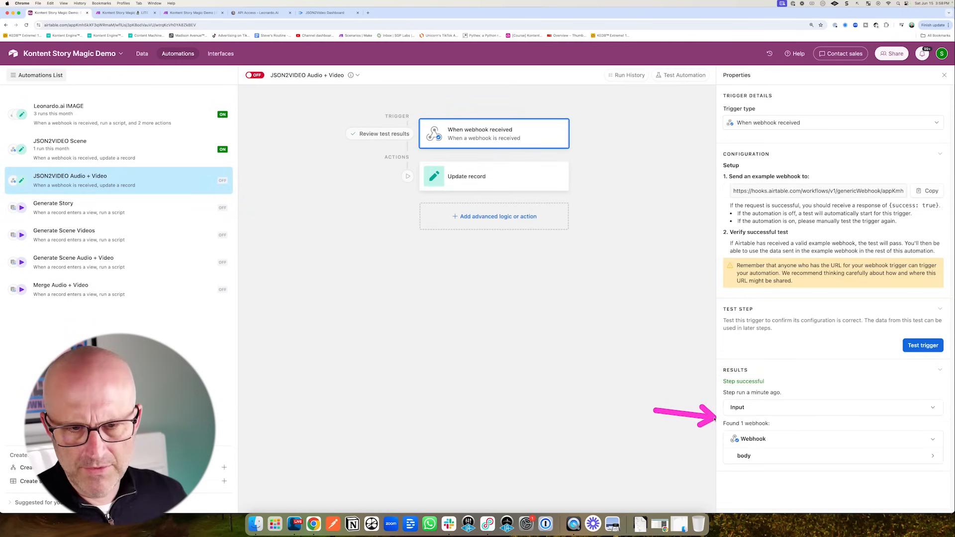
pyautogui.click(923, 346)
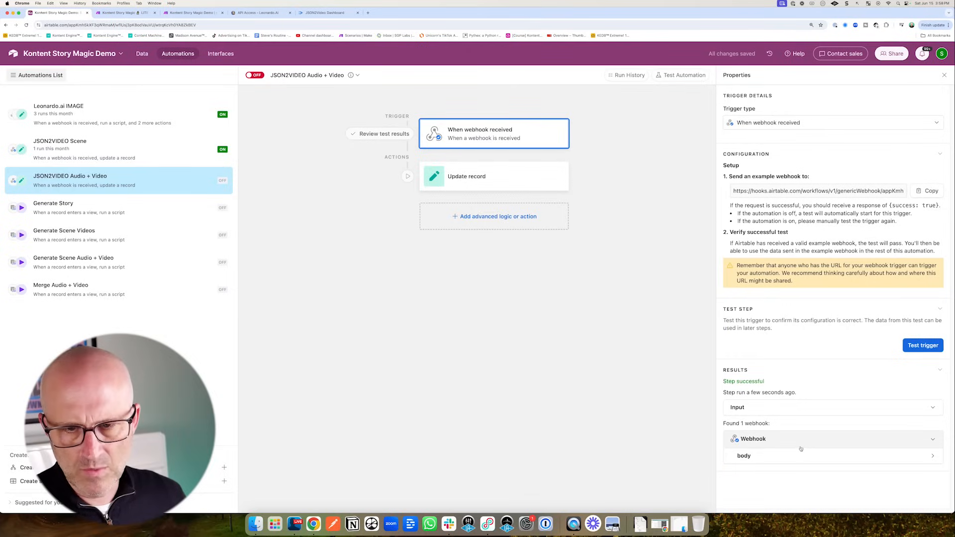
pyautogui.moveTo(668, 457); pyautogui.dragTo(732, 454)
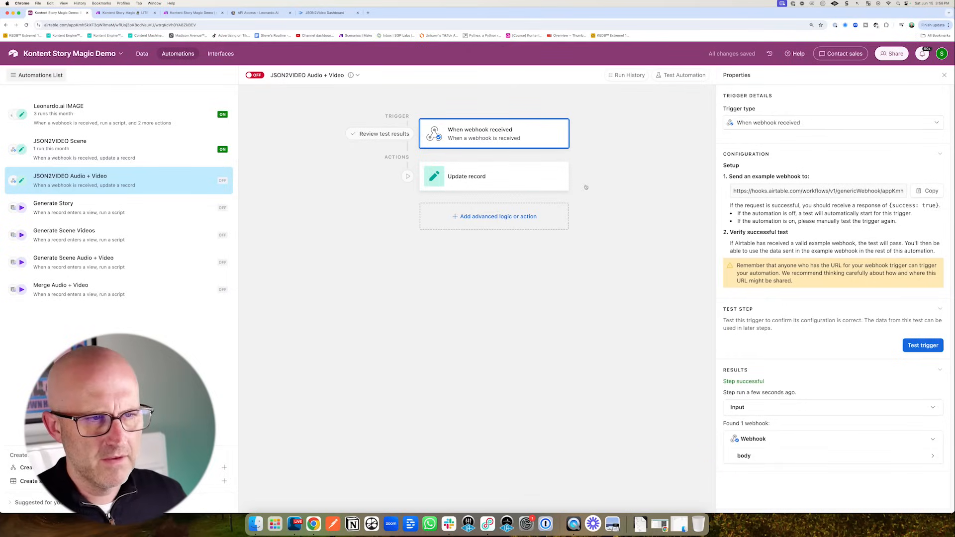
# - Remove the Video field from the Update record action
pyautogui.click(482, 178)
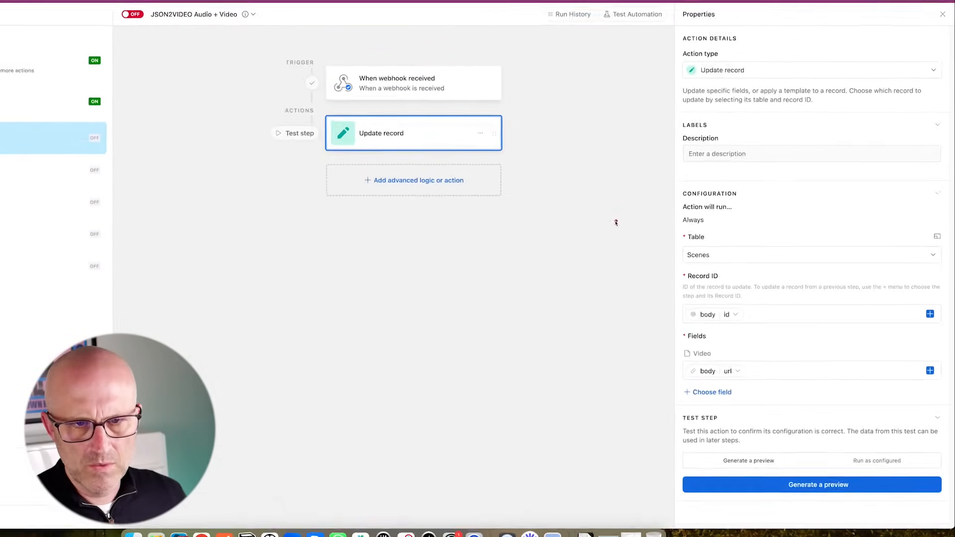
pyautogui.moveTo(656, 247)
pyautogui.mouseDown()
pyautogui.moveTo(720, 284)
pyautogui.moveTo(718, 293)
pyautogui.mouseUp()
pyautogui.moveTo(554, 202)
pyautogui.mouseDown()
pyautogui.moveTo(537, 249)
pyautogui.moveTo(540, 287)
pyautogui.moveTo(563, 302)
pyautogui.mouseUp()
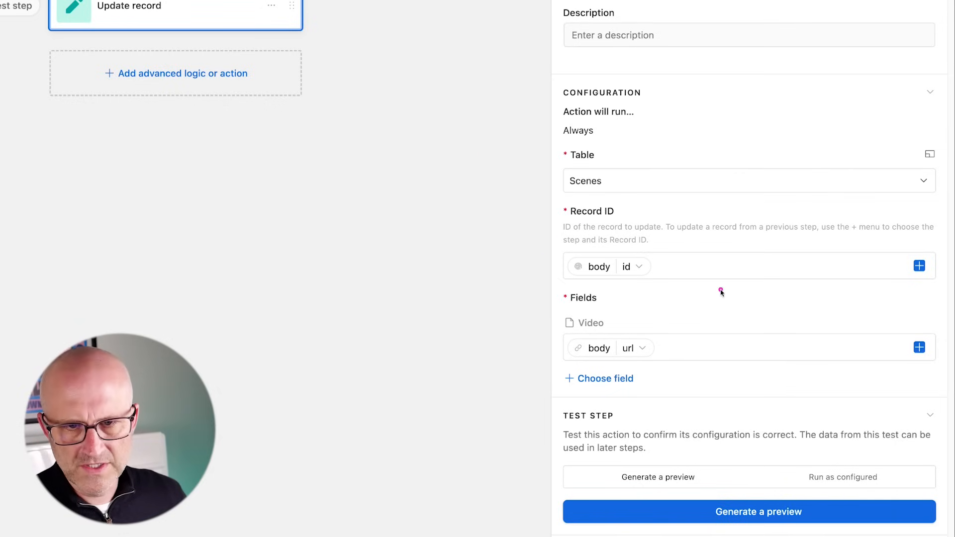
pyautogui.moveTo(722, 288); pyautogui.dragTo(636, 320)
pyautogui.moveTo(856, 310); pyautogui.dragTo(909, 322)
pyautogui.click(929, 324)
# - Add the Audio + Video field to the update, mapped to the webhook body's url
pyautogui.click(629, 316)
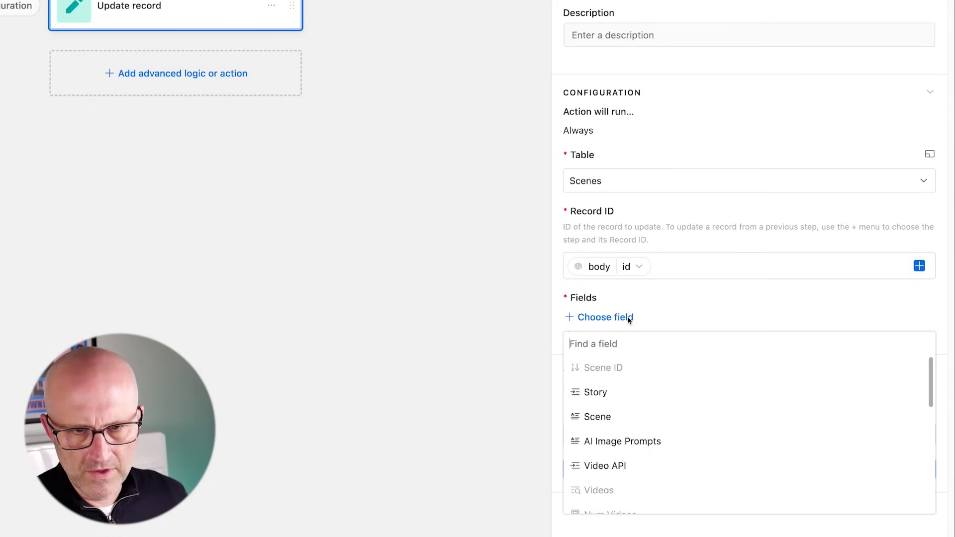
pyautogui.scroll(-5, 684, 403)
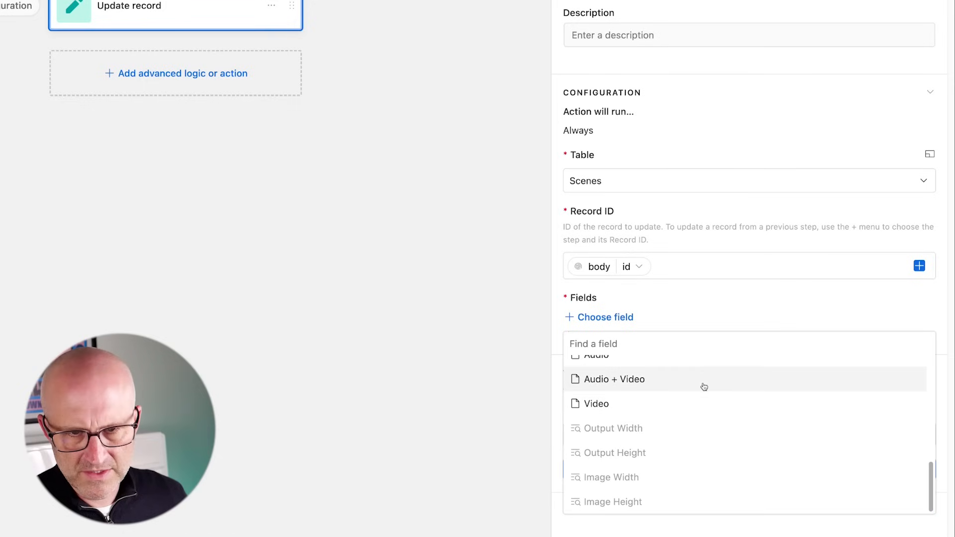
pyautogui.moveTo(732, 354); pyautogui.dragTo(675, 379)
pyautogui.click(675, 379)
pyautogui.moveTo(789, 315); pyautogui.dragTo(889, 343)
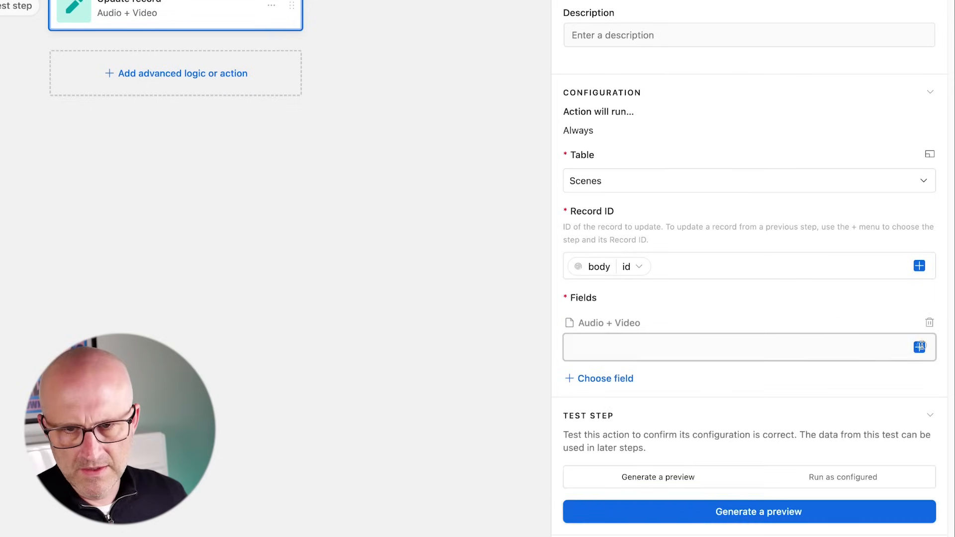
pyautogui.click(920, 347)
pyautogui.moveTo(821, 378); pyautogui.dragTo(785, 438)
pyautogui.moveTo(464, 443); pyautogui.dragTo(550, 404)
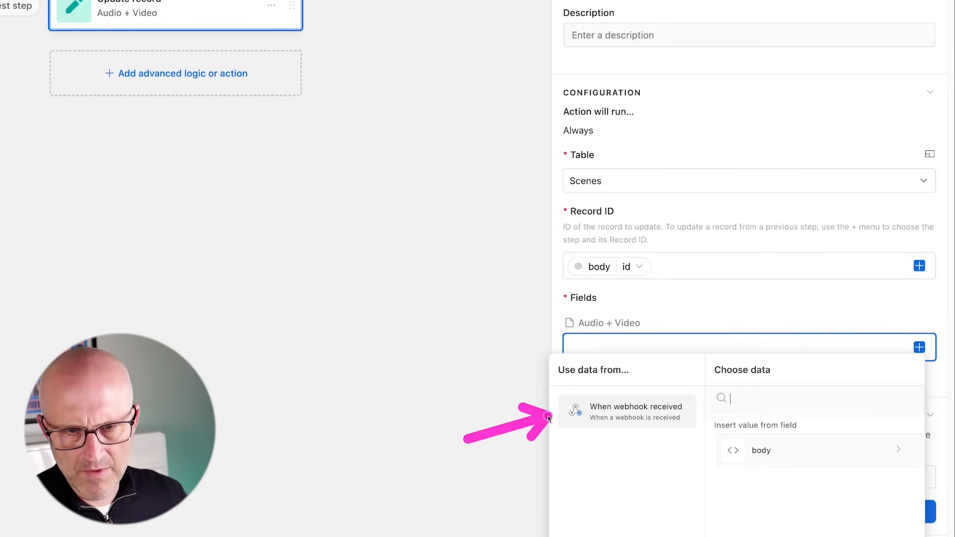
pyautogui.click(770, 450)
pyautogui.scroll(-2, 819, 479)
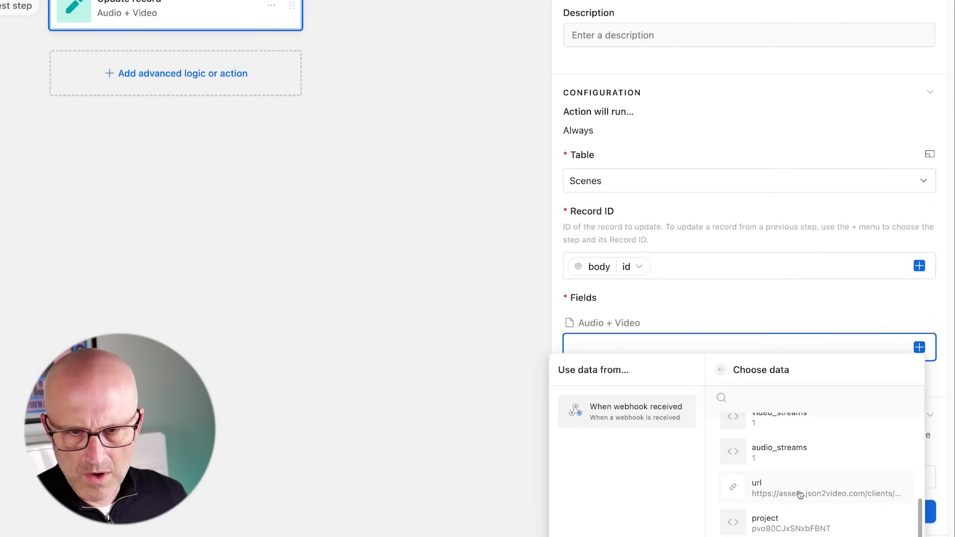
pyautogui.click(821, 480)
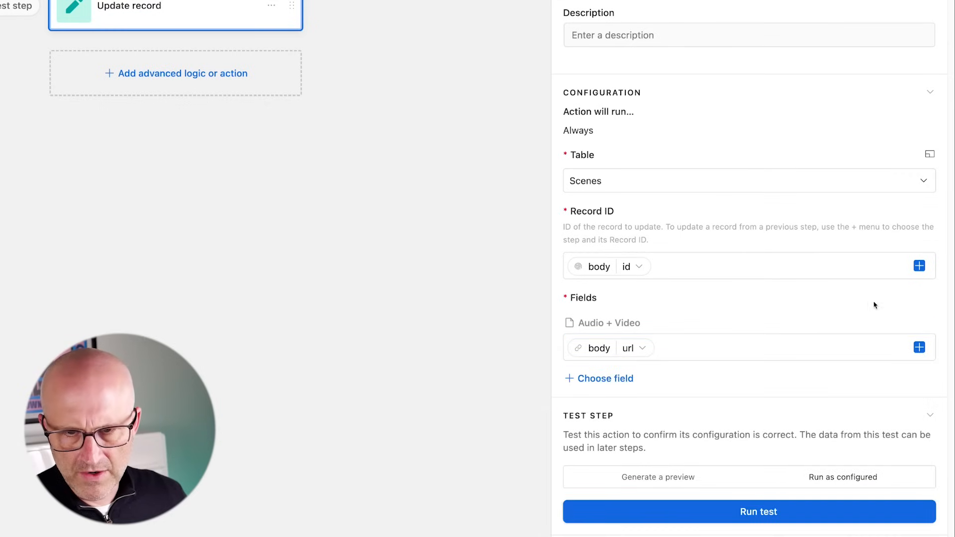
# - Test the update action, switch the automation on, and check the empty Merge Audio + Video view
pyautogui.moveTo(861, 393); pyautogui.dragTo(835, 462)
pyautogui.click(769, 516)
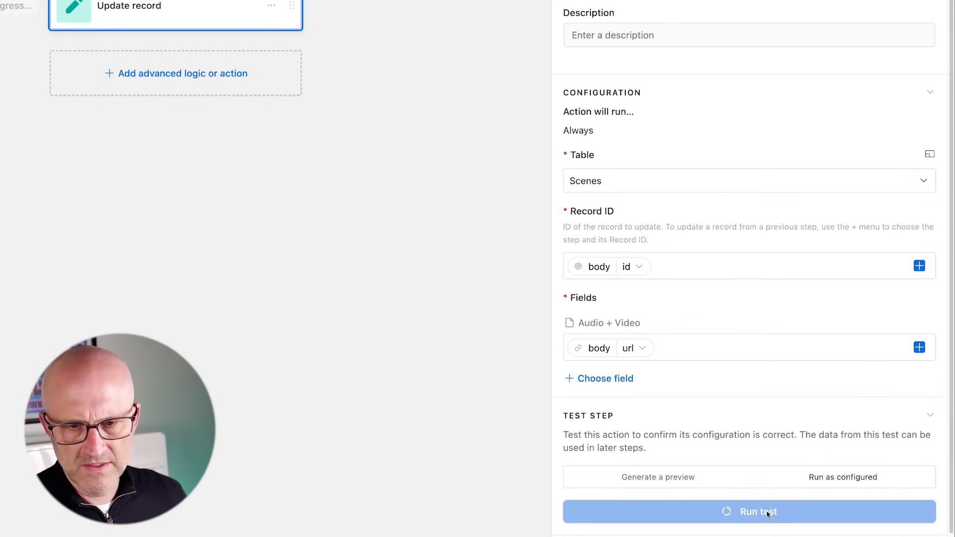
pyautogui.moveTo(267, 146); pyautogui.dragTo(253, 91)
pyautogui.click(252, 77)
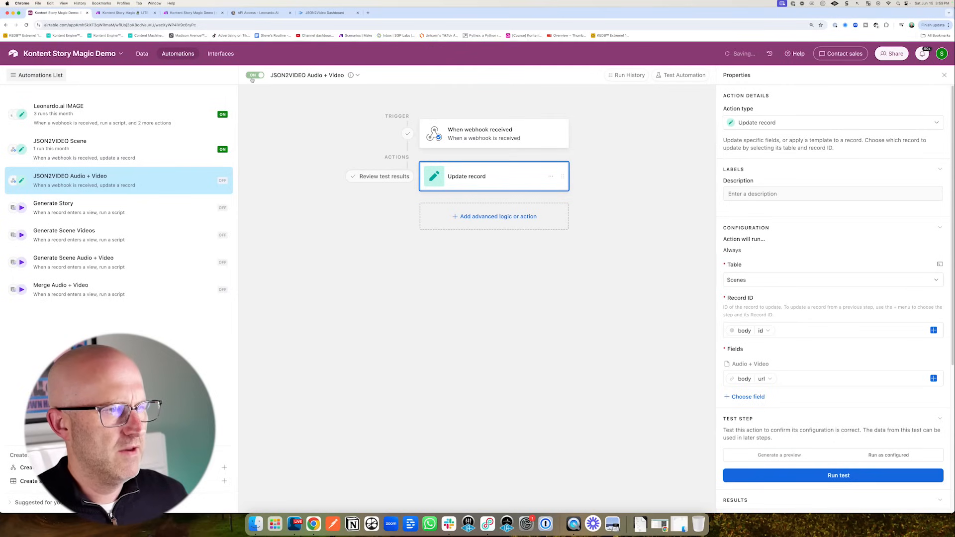
pyautogui.moveTo(336, 236)
pyautogui.mouseDown()
pyautogui.moveTo(138, 211)
pyautogui.moveTo(133, 289)
pyautogui.mouseUp()
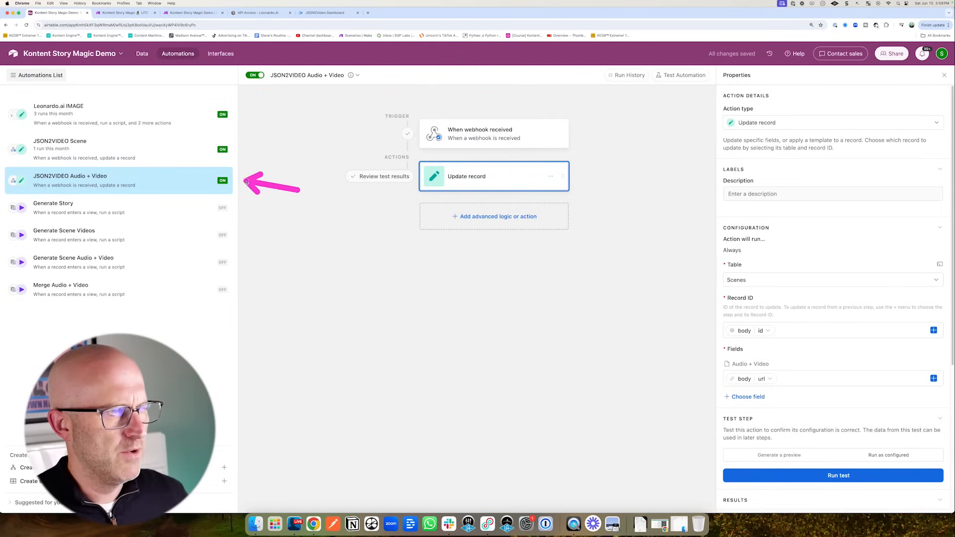
pyautogui.moveTo(247, 182)
pyautogui.mouseDown()
pyautogui.moveTo(208, 120)
pyautogui.moveTo(143, 169)
pyautogui.moveTo(112, 112)
pyautogui.mouseUp()
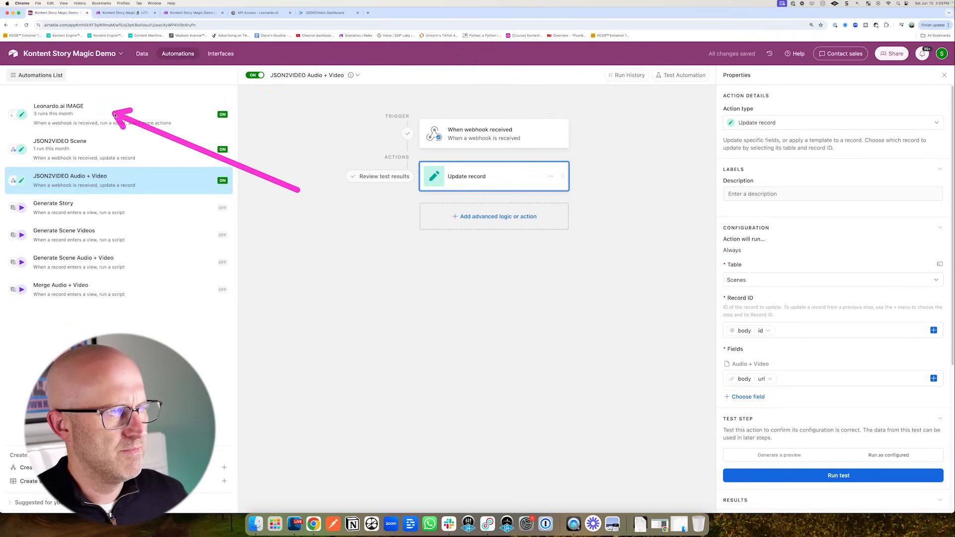
pyautogui.click(143, 53)
pyautogui.moveTo(164, 245); pyautogui.dragTo(87, 202)
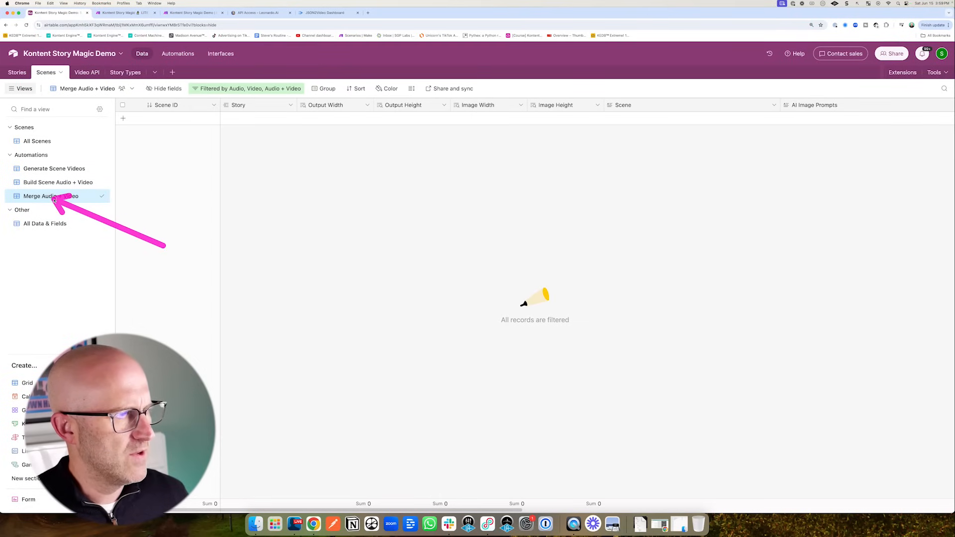
# - In the All Scenes view, play scene 1's merged Audio + Video file 2024-06-15-07463.mp4
pyautogui.click(46, 142)
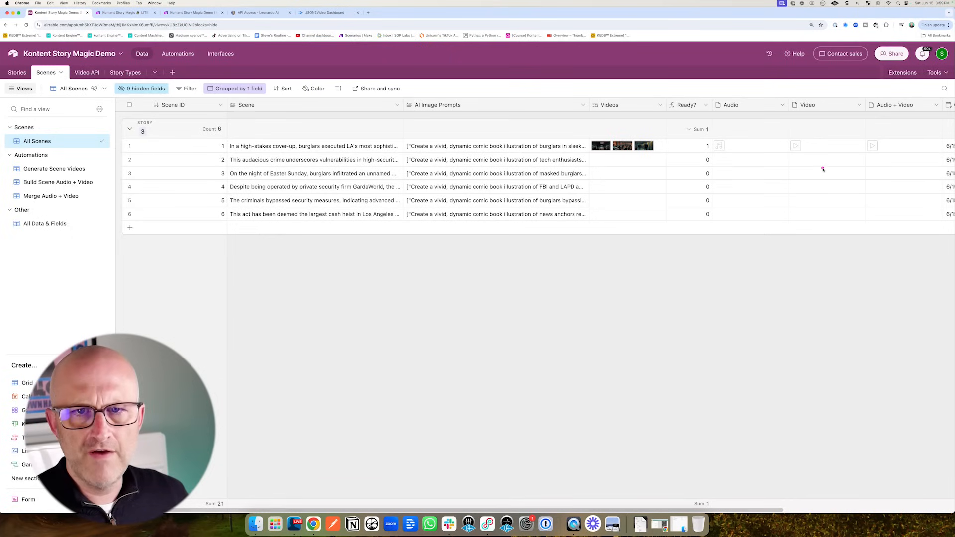
pyautogui.click(892, 144)
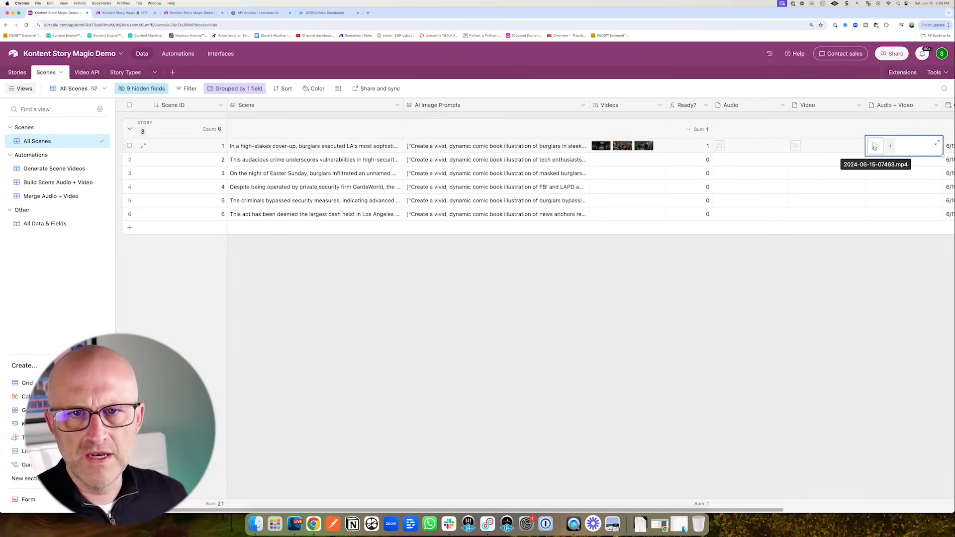
pyautogui.moveTo(658, 224); pyautogui.dragTo(608, 156)
pyautogui.click(602, 146)
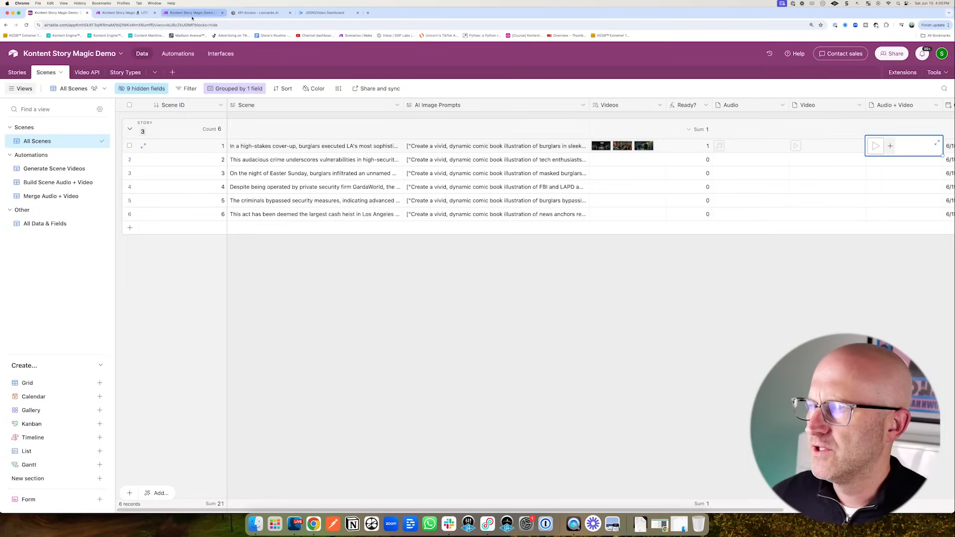
# - Close the HTTP module's output details in Make, then recheck scene 1's Audio + Video file
pyautogui.click(191, 12)
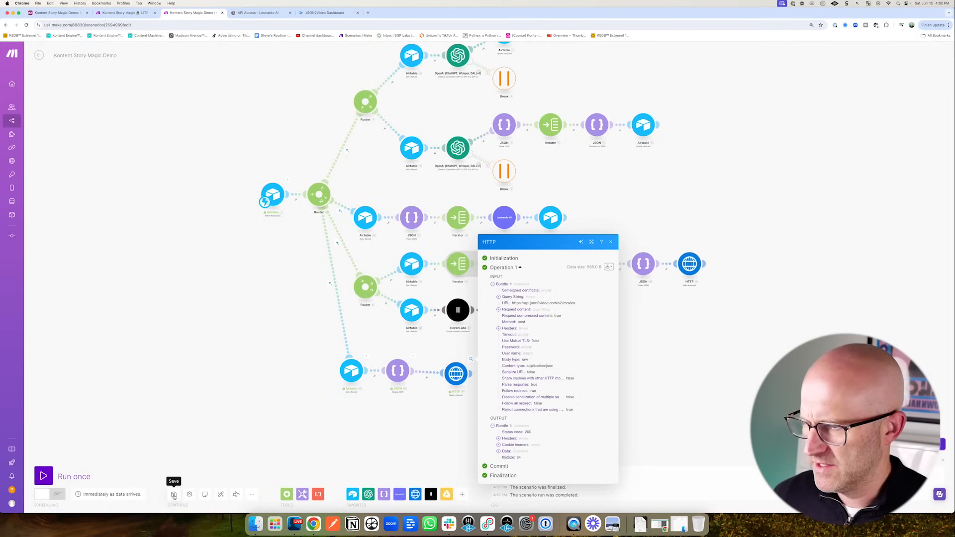
pyautogui.moveTo(354, 366); pyautogui.dragTo(322, 374)
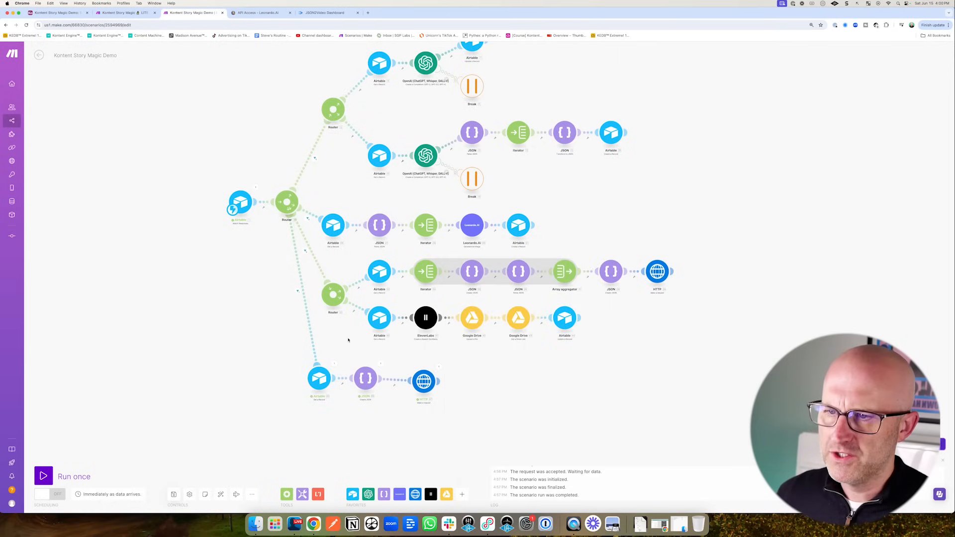
pyautogui.click(57, 13)
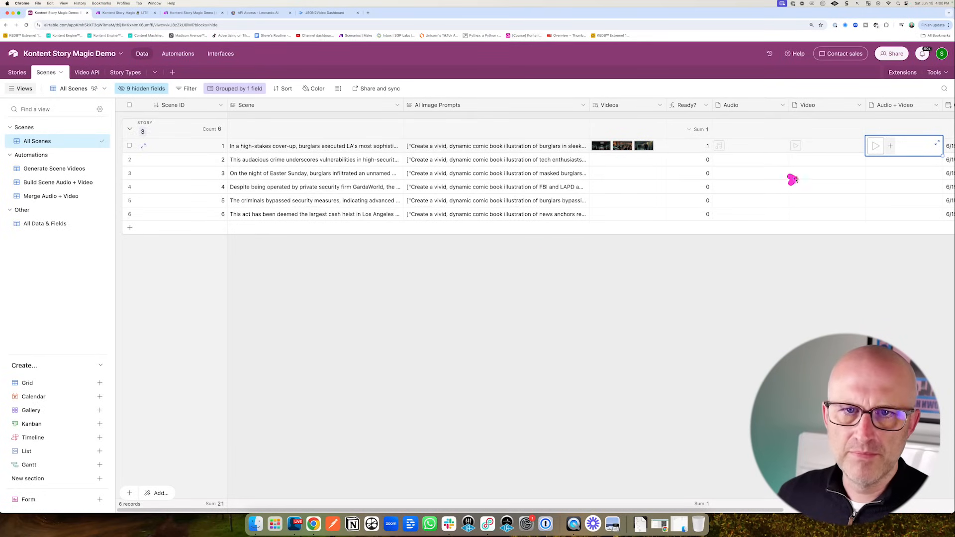
pyautogui.moveTo(795, 180)
pyautogui.mouseDown()
pyautogui.moveTo(891, 124)
pyautogui.moveTo(845, 151)
pyautogui.mouseUp()
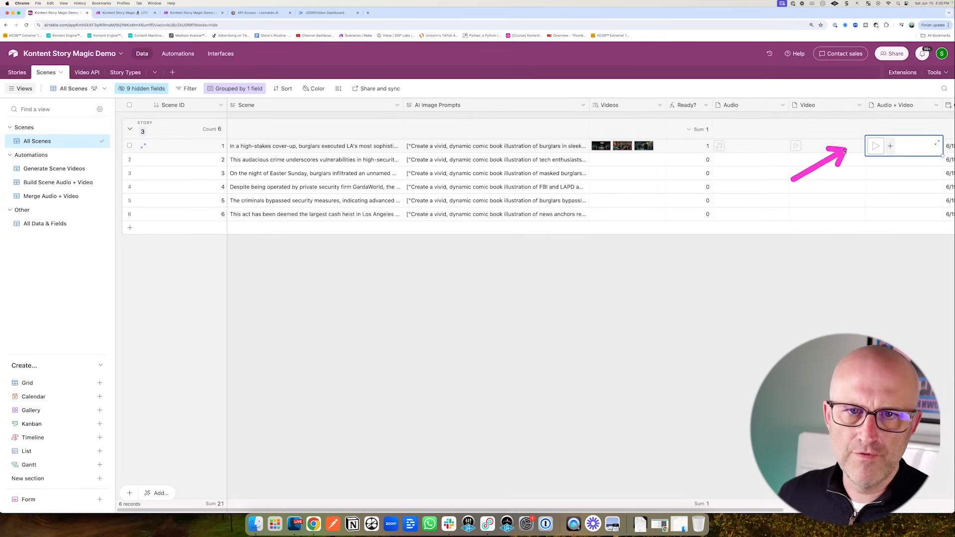
# - Check the Stories table, whose story Video field is still empty
pyautogui.click(18, 73)
pyautogui.moveTo(628, 204); pyautogui.dragTo(670, 158)
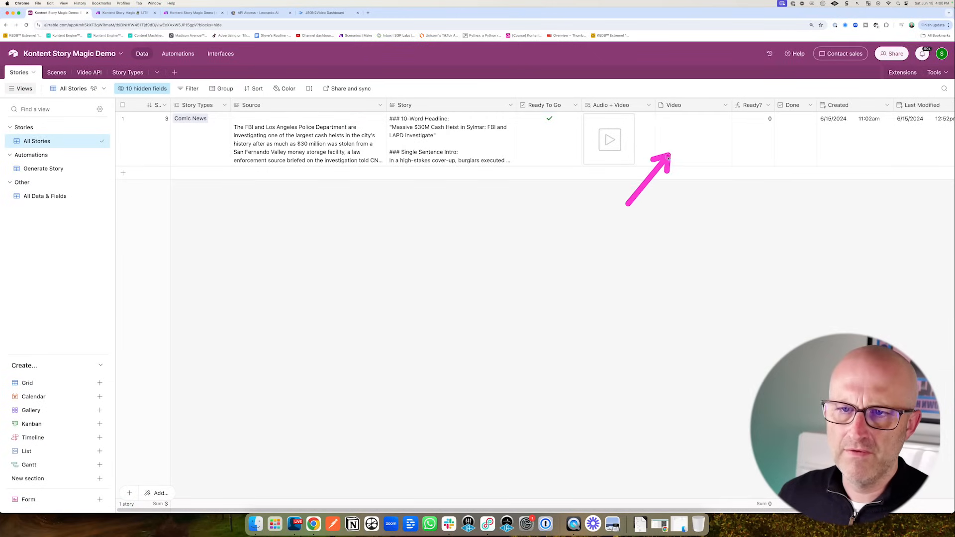
pyautogui.click(152, 13)
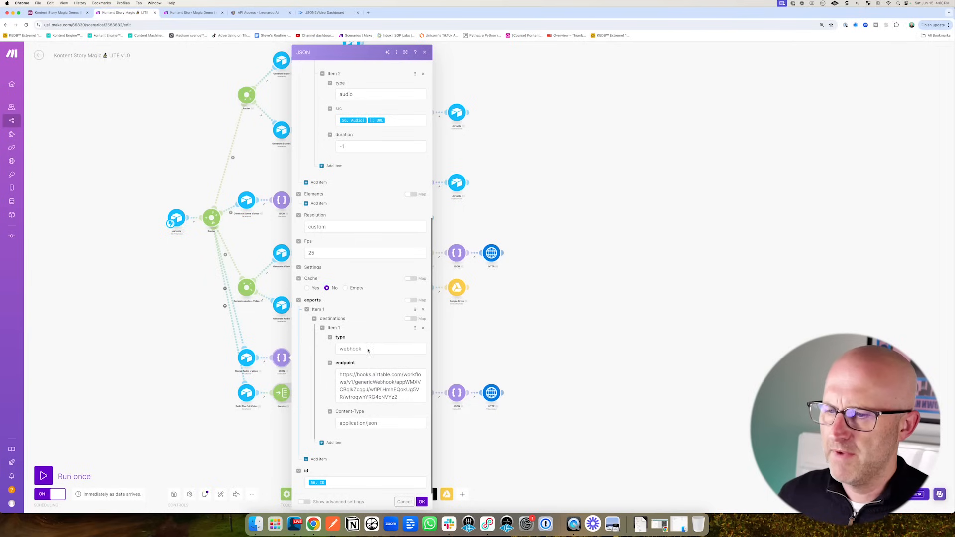
pyautogui.click(205, 364)
pyautogui.moveTo(197, 297)
pyautogui.mouseDown()
pyautogui.moveTo(214, 341)
pyautogui.moveTo(235, 352)
pyautogui.mouseUp()
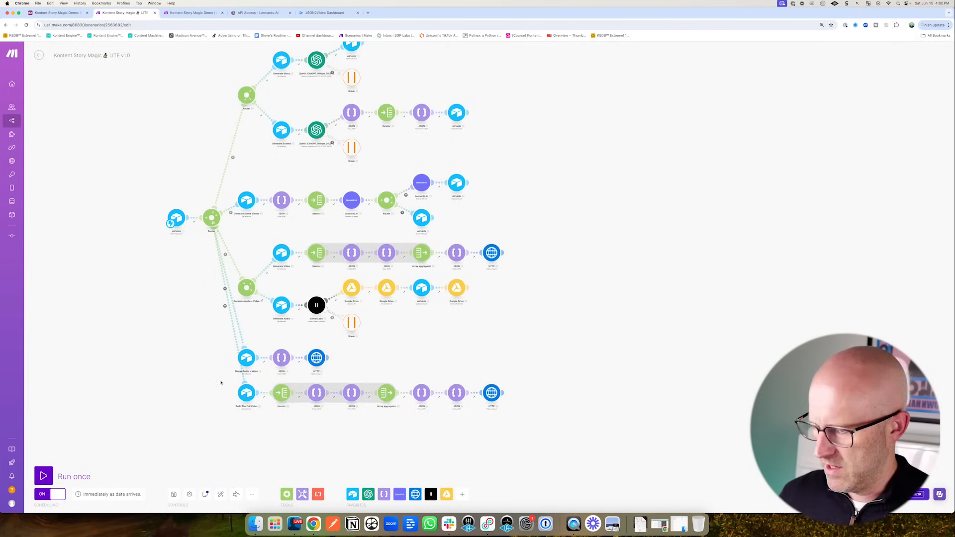
pyautogui.moveTo(215, 385)
pyautogui.mouseDown()
pyautogui.moveTo(438, 438)
pyautogui.moveTo(534, 377)
pyautogui.mouseUp()
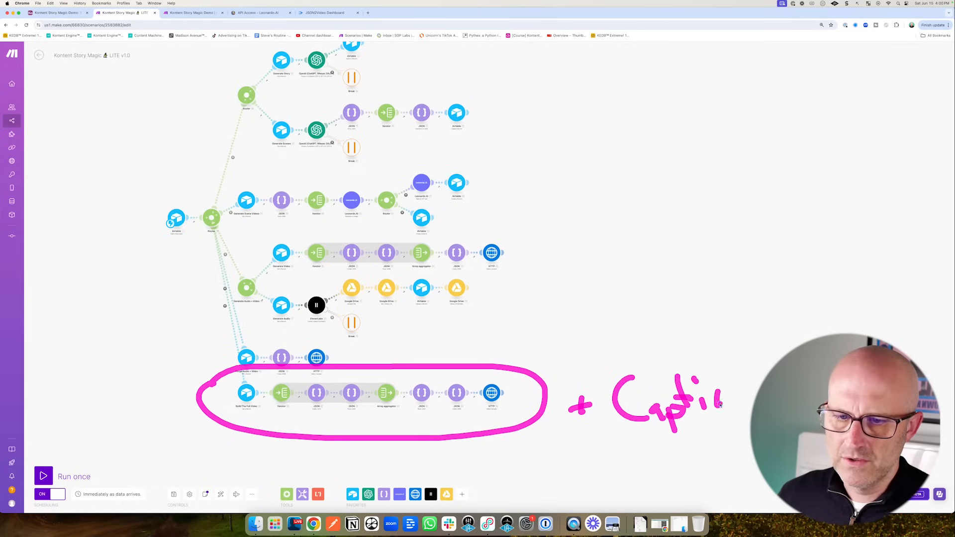
pyautogui.moveTo(748, 391); pyautogui.dragTo(750, 398)
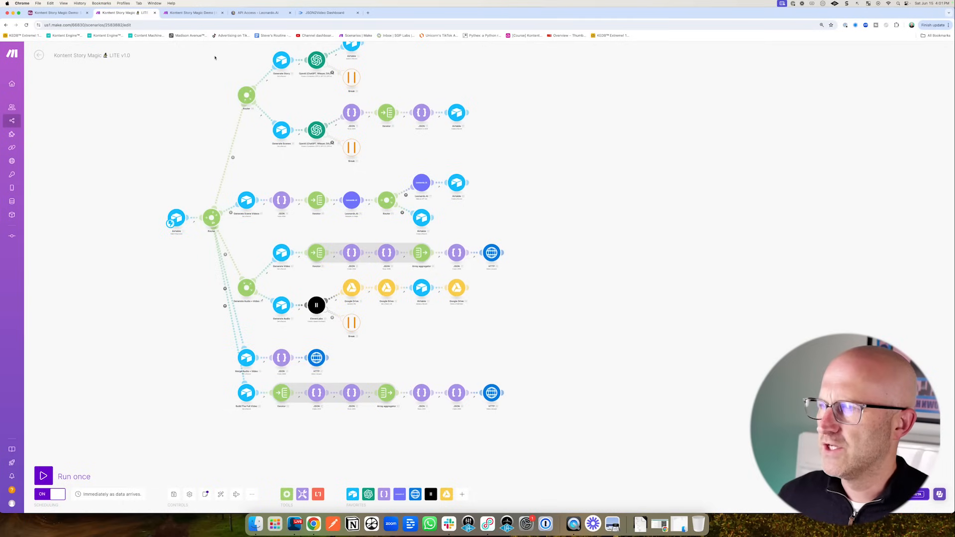
# - Switch on the Generate Story, Generate Scene Videos, Generate Scene Audio + Video and Merge Audio + Video automations
pyautogui.click(55, 13)
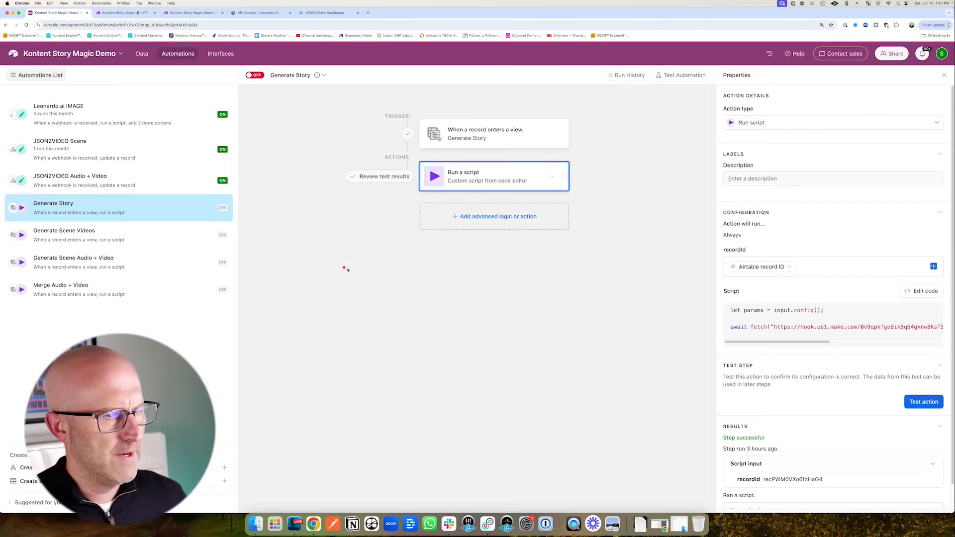
pyautogui.moveTo(345, 271); pyautogui.dragTo(213, 181)
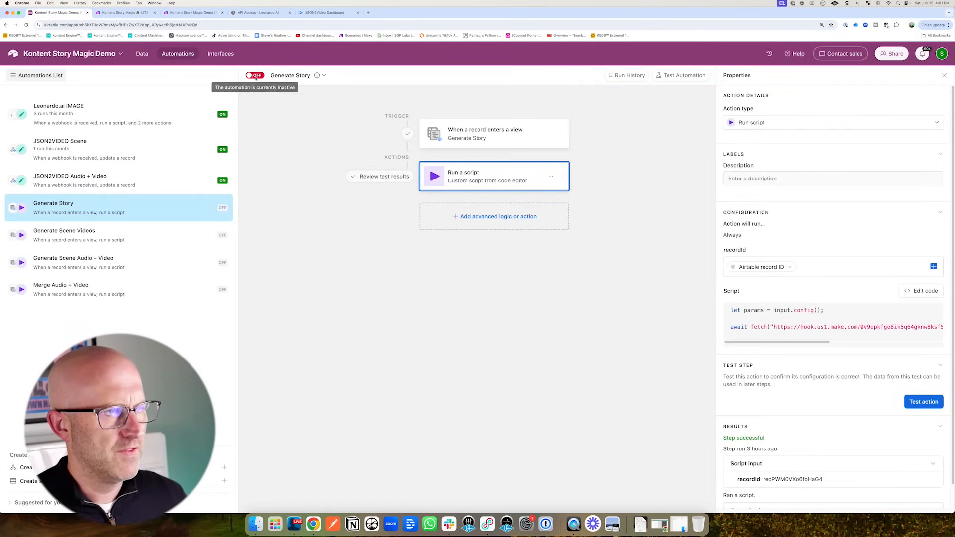
pyautogui.click(258, 76)
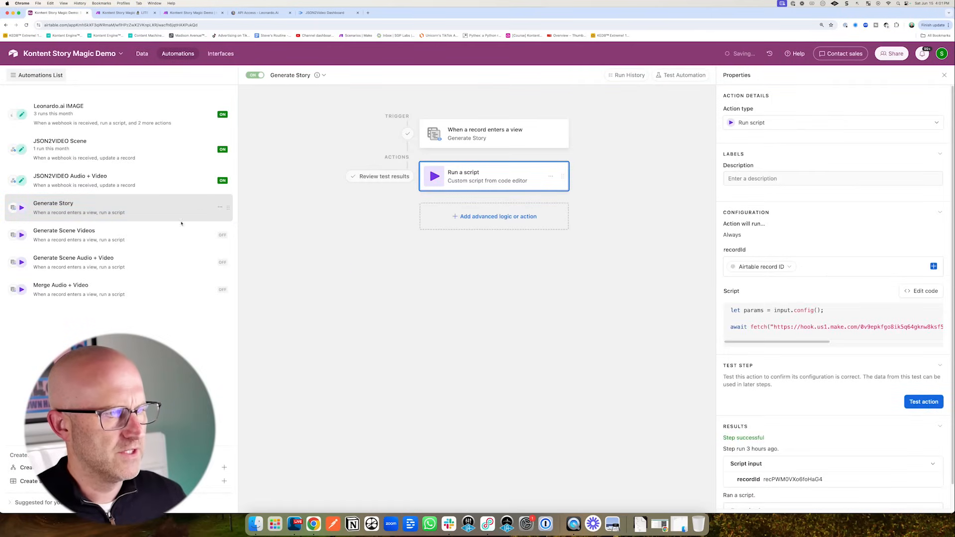
pyautogui.click(163, 243)
pyautogui.click(261, 76)
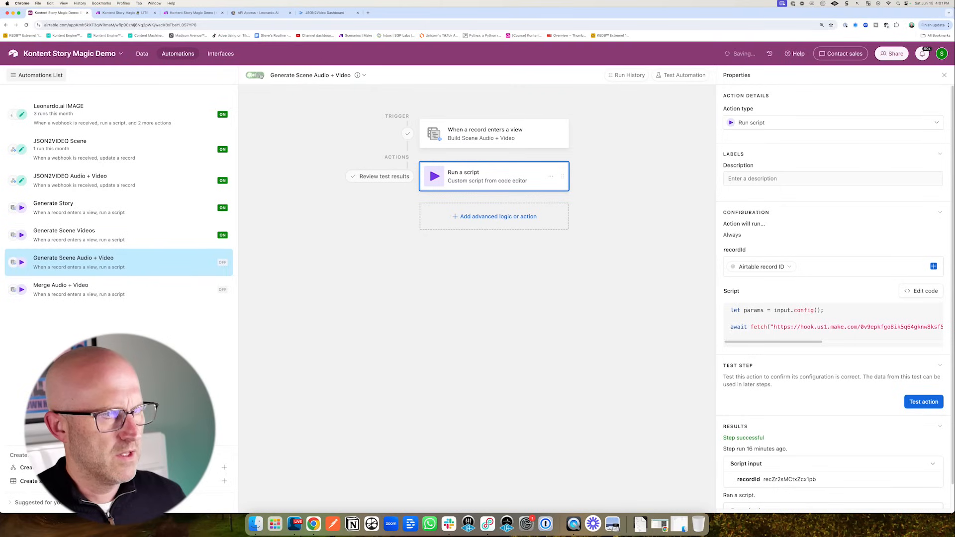
pyautogui.click(150, 288)
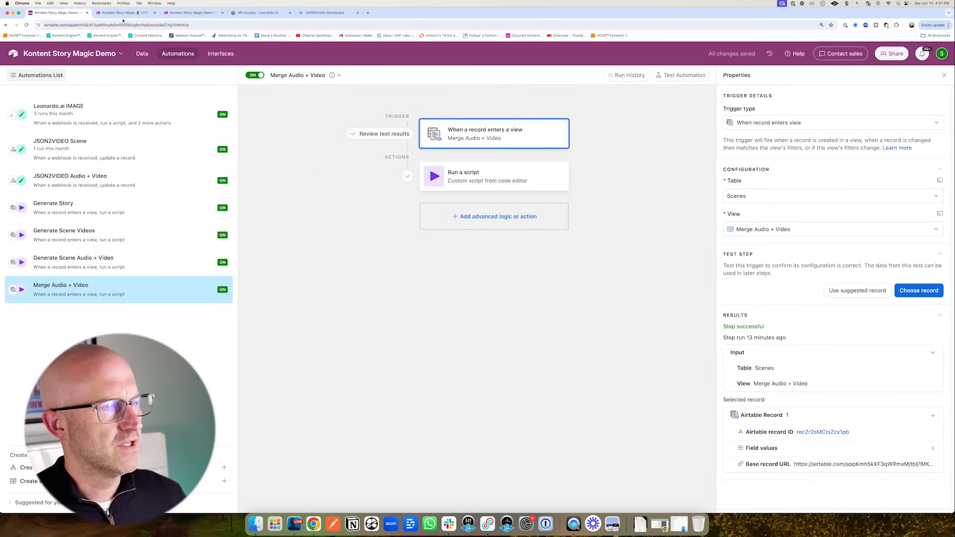
# - Go to the Scenes table and open its Generate Scene Videos view
pyautogui.click(142, 53)
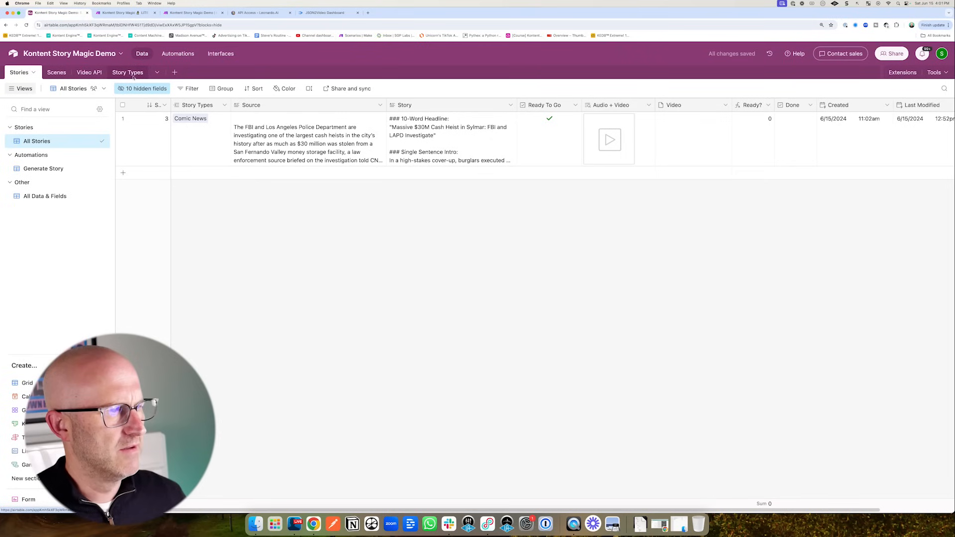
pyautogui.click(56, 72)
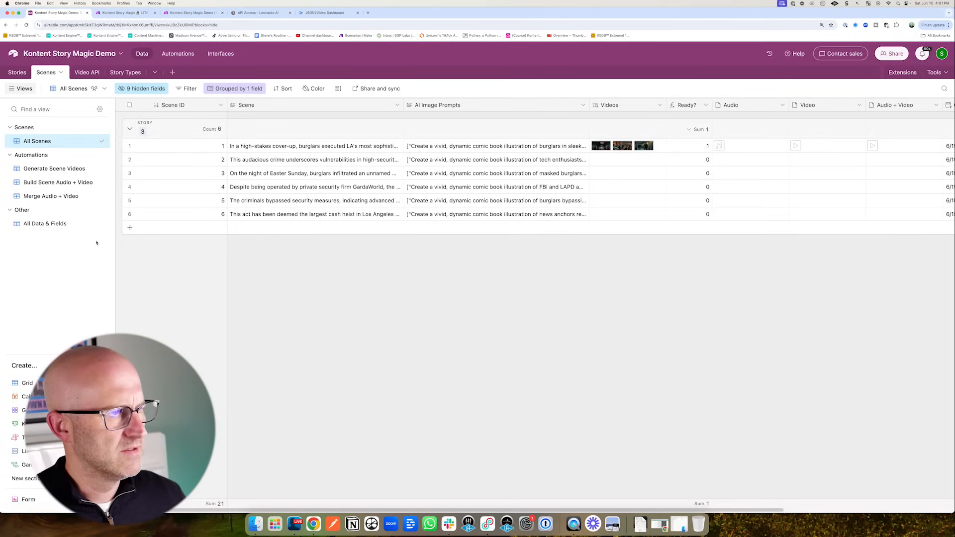
pyautogui.moveTo(144, 249); pyautogui.dragTo(98, 195)
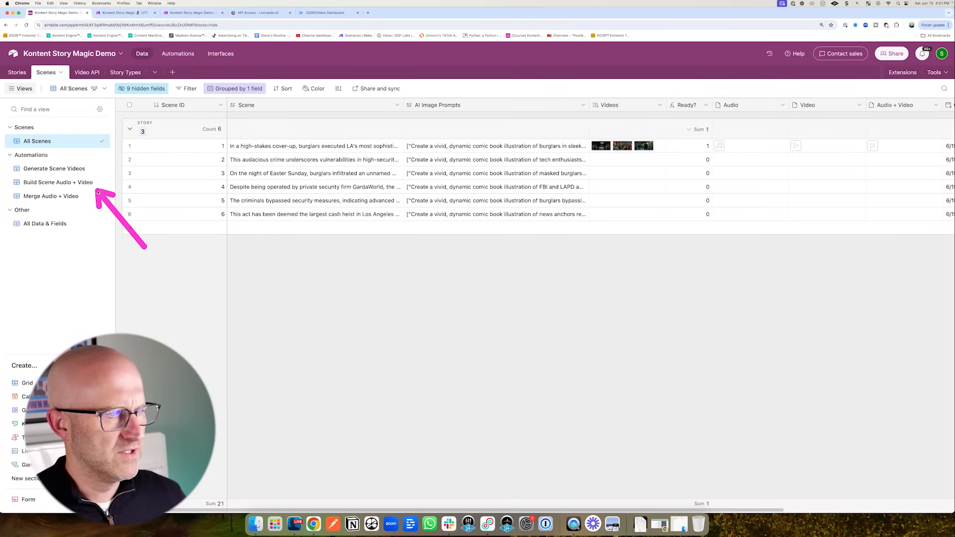
pyautogui.moveTo(518, 179)
pyautogui.mouseDown()
pyautogui.moveTo(589, 161)
pyautogui.moveTo(586, 224)
pyautogui.moveTo(594, 151)
pyautogui.mouseUp()
pyautogui.moveTo(562, 148); pyautogui.dragTo(564, 148)
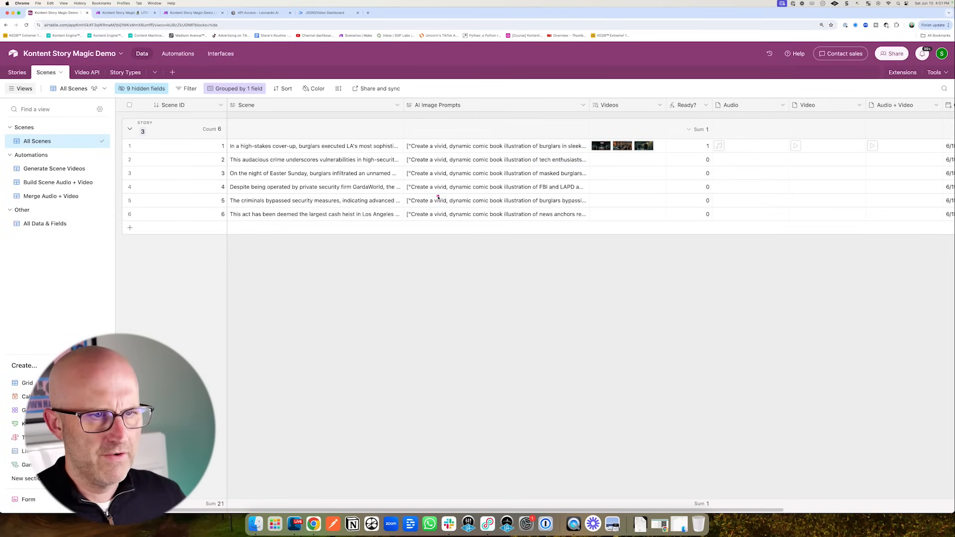
pyautogui.moveTo(497, 210)
pyautogui.mouseDown()
pyautogui.moveTo(507, 152)
pyautogui.moveTo(103, 184)
pyautogui.moveTo(321, 159)
pyautogui.moveTo(334, 146)
pyautogui.mouseUp()
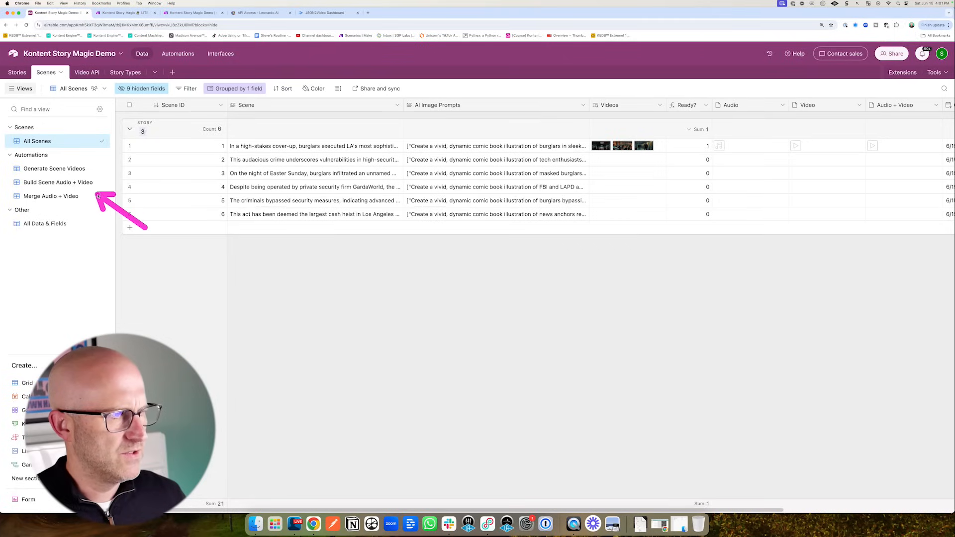
pyautogui.moveTo(98, 195); pyautogui.dragTo(92, 184)
pyautogui.click(60, 182)
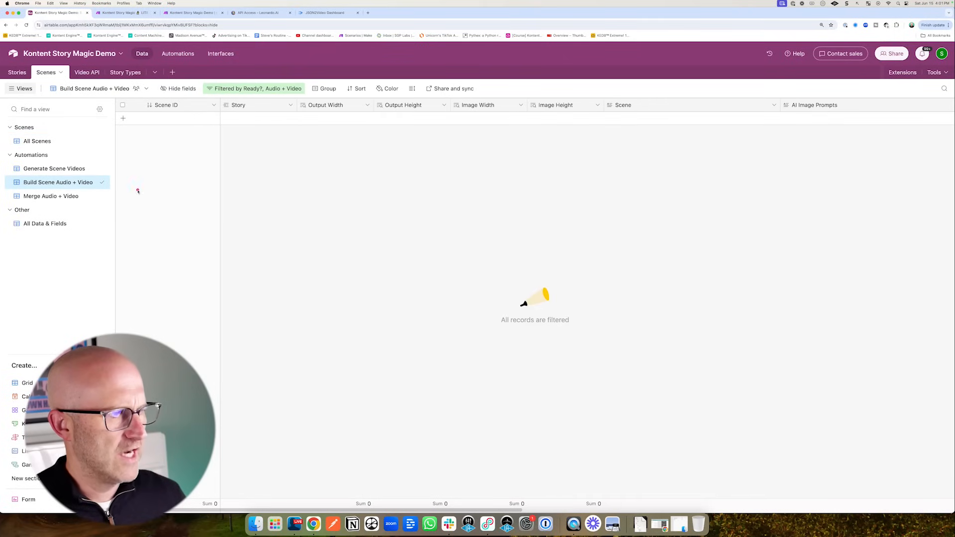
pyautogui.click(55, 169)
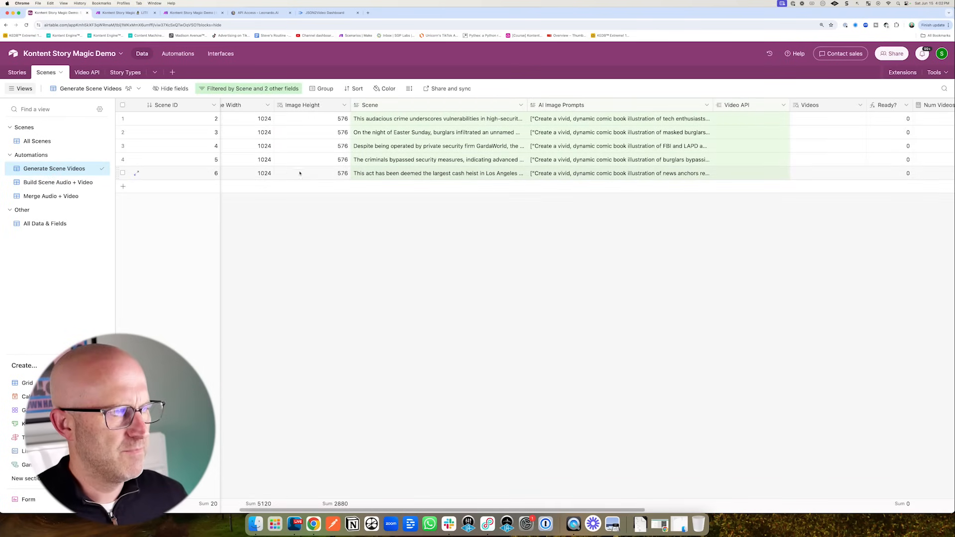
pyautogui.moveTo(462, 181)
pyautogui.mouseDown()
pyautogui.moveTo(315, 143)
pyautogui.moveTo(305, 169)
pyautogui.moveTo(366, 128)
pyautogui.moveTo(314, 127)
pyautogui.mouseUp()
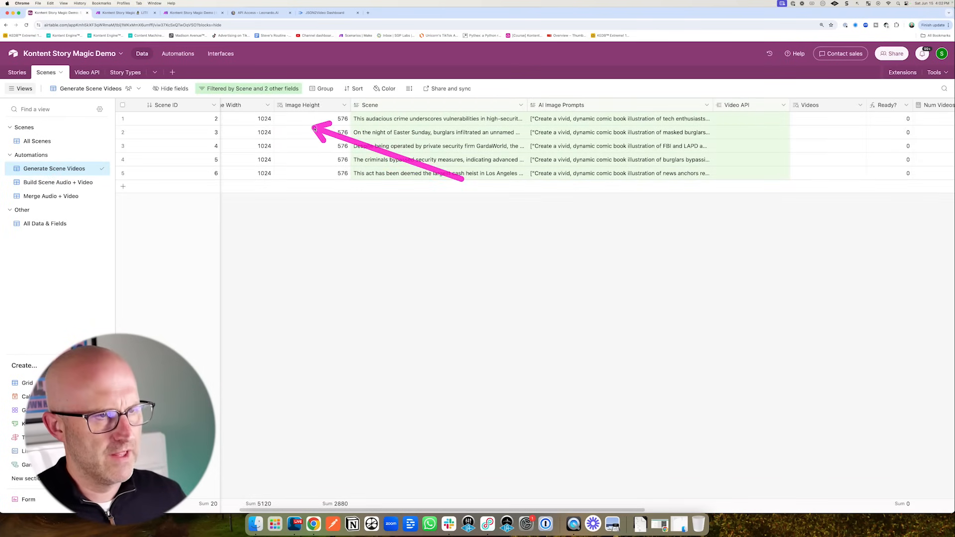
# - Add a Scene ID = 111 filter condition to the view and apply it despite the automation warning
pyautogui.click(237, 93)
pyautogui.click(225, 187)
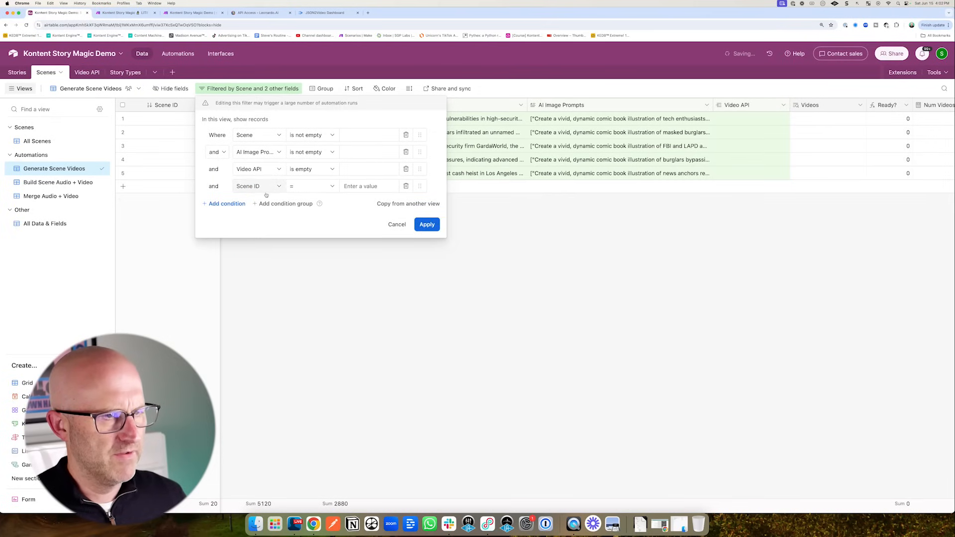
pyautogui.click(362, 187)
pyautogui.write('111')
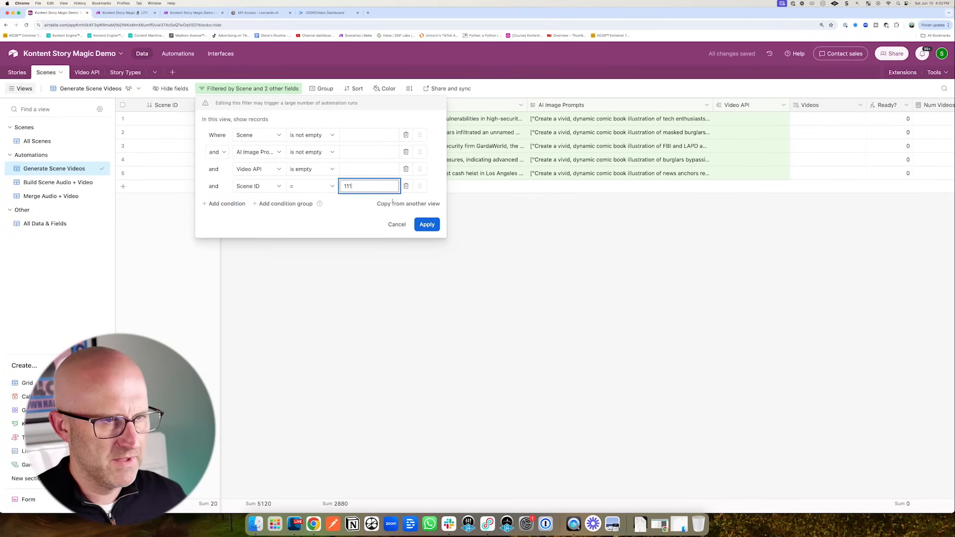
pyautogui.click(427, 225)
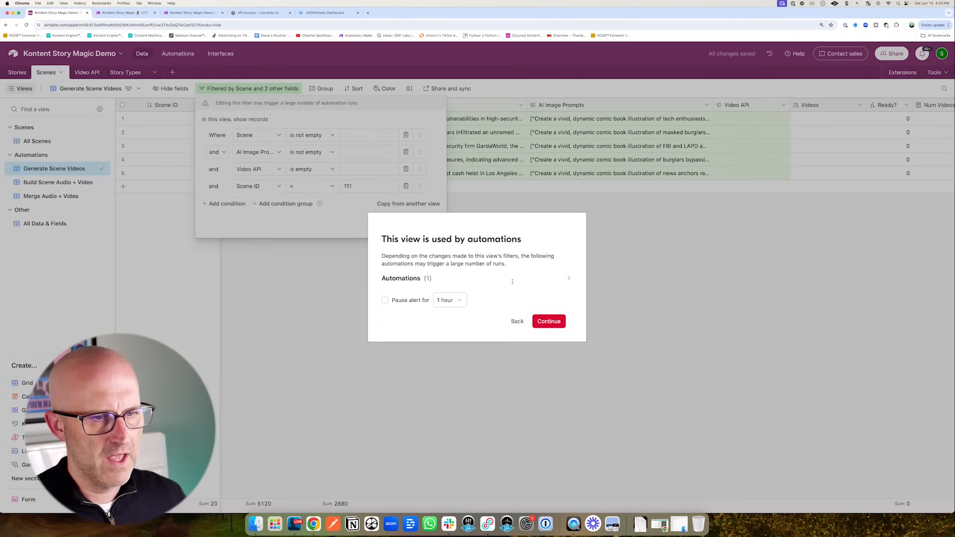
pyautogui.click(547, 321)
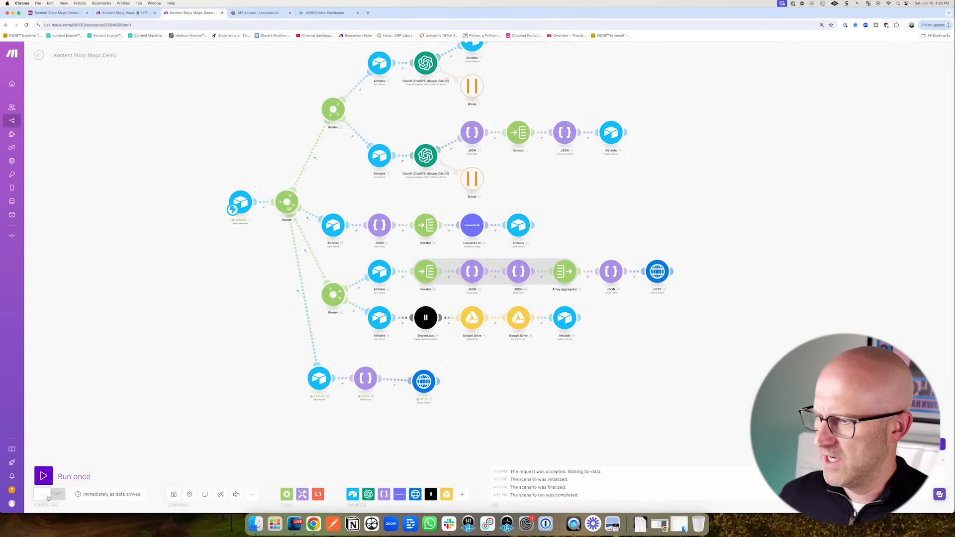
pyautogui.click(66, 494)
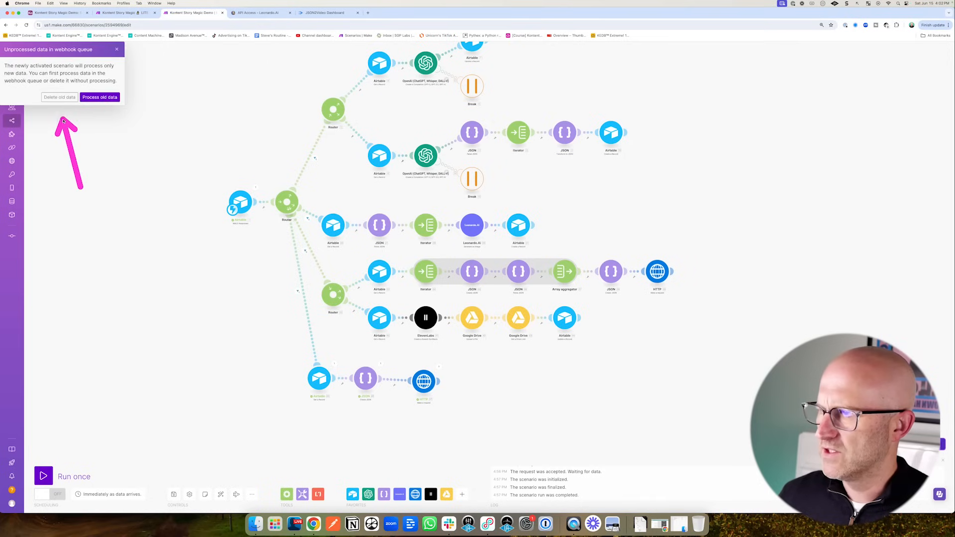
# - Delete the old unprocessed data from the webhook queue
pyautogui.click(60, 98)
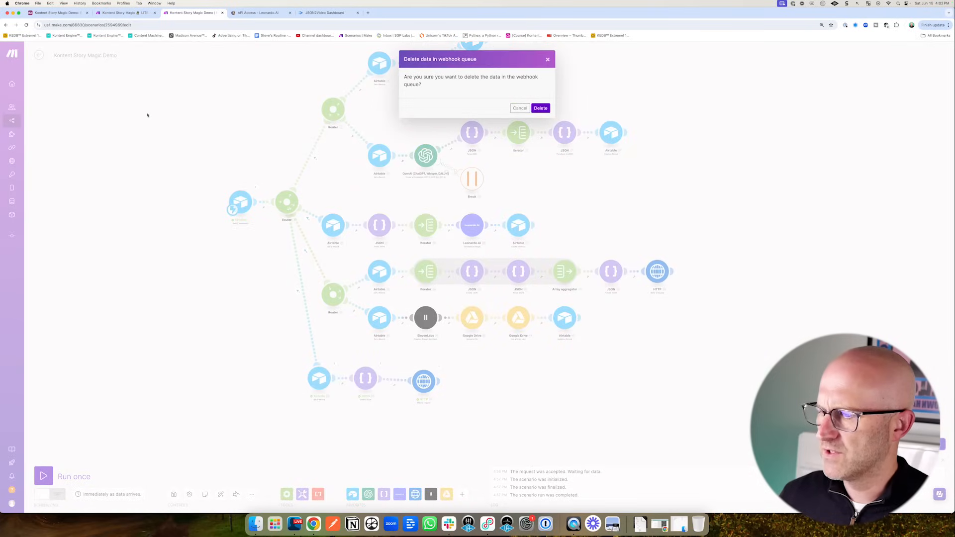
pyautogui.click(542, 108)
pyautogui.scroll(-3, 211, 288)
pyautogui.hscroll(-2, 313, 313)
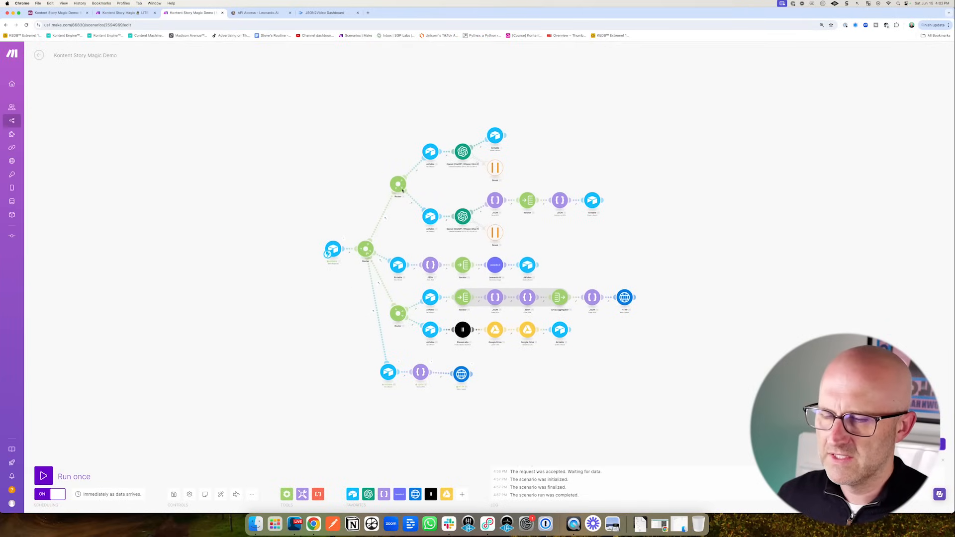
# - Return to the scenario overview, then show Airtable's automations list
pyautogui.click(39, 55)
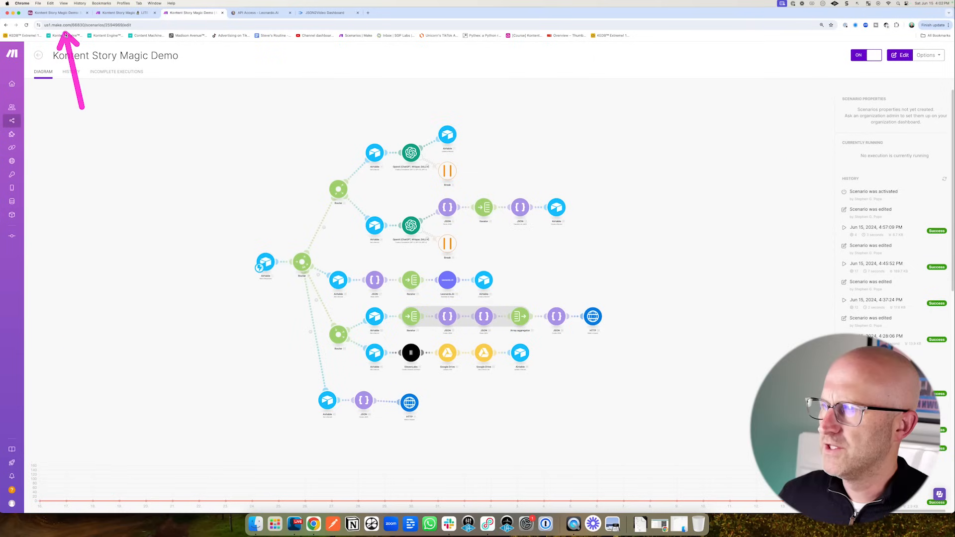
pyautogui.press('super+1')
pyautogui.click(177, 53)
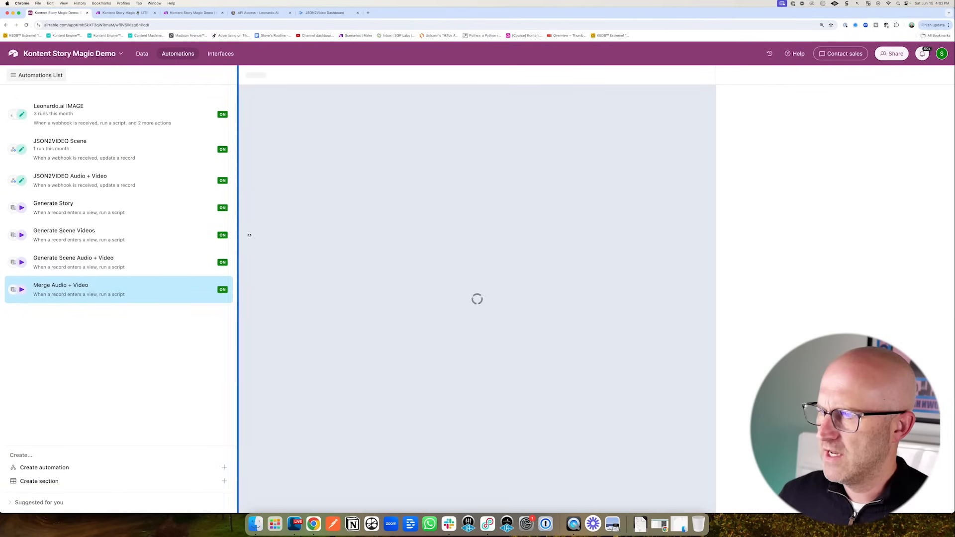
# - Delete the Scene ID = 111 condition from the Generate Scene Videos filter and apply the change
pyautogui.click(141, 53)
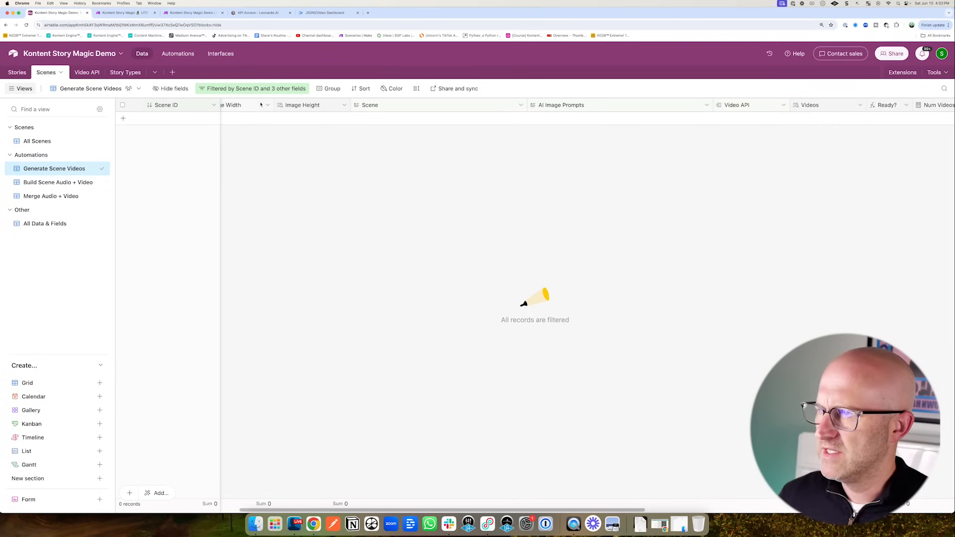
pyautogui.click(252, 89)
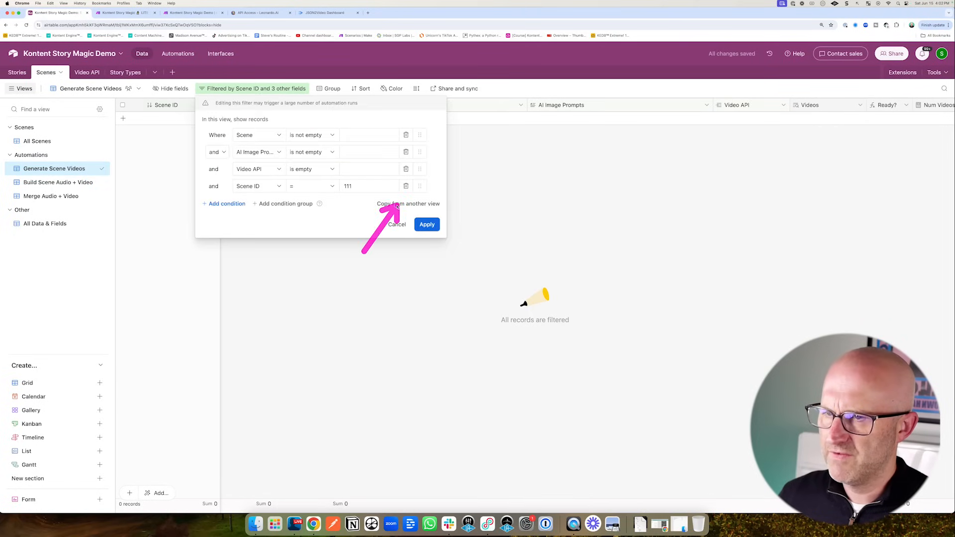
pyautogui.click(406, 187)
pyautogui.click(427, 207)
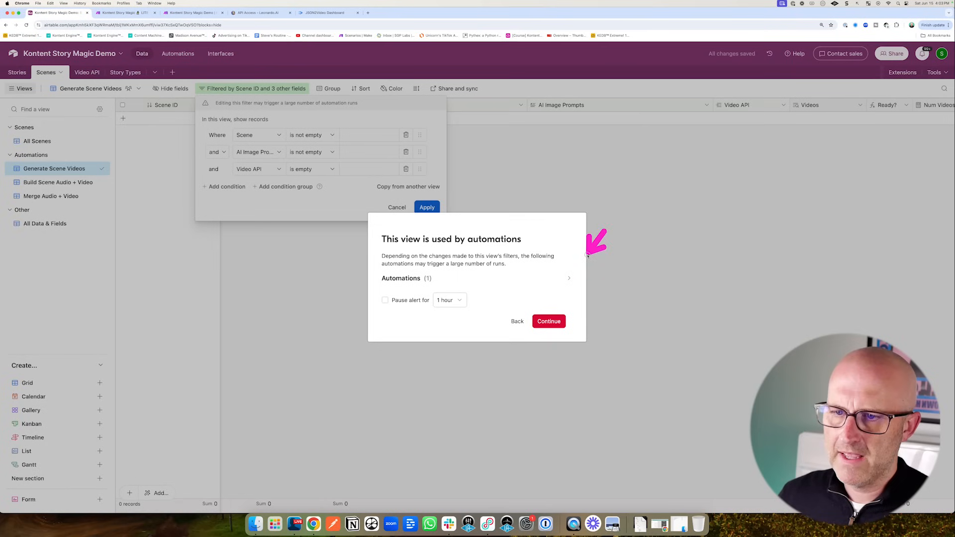
pyautogui.click(549, 321)
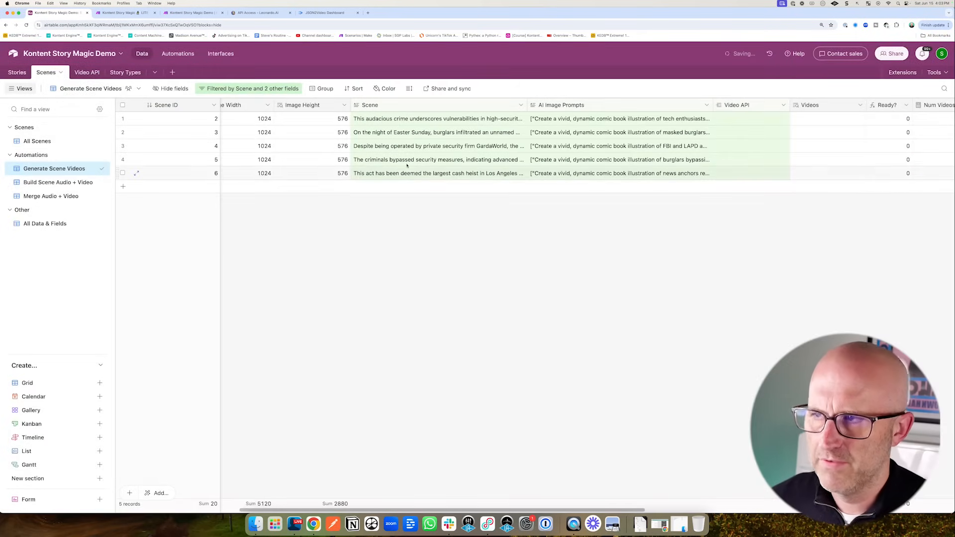
pyautogui.click(191, 12)
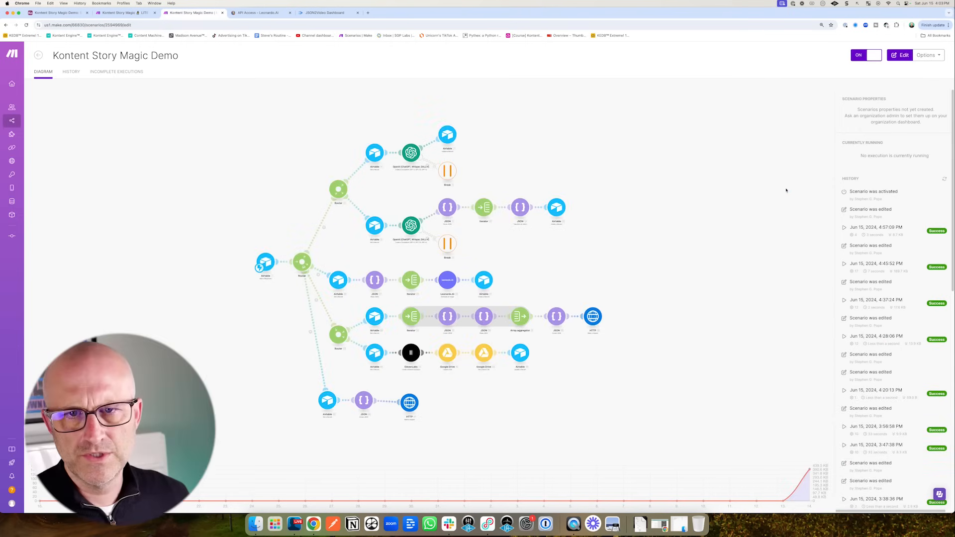
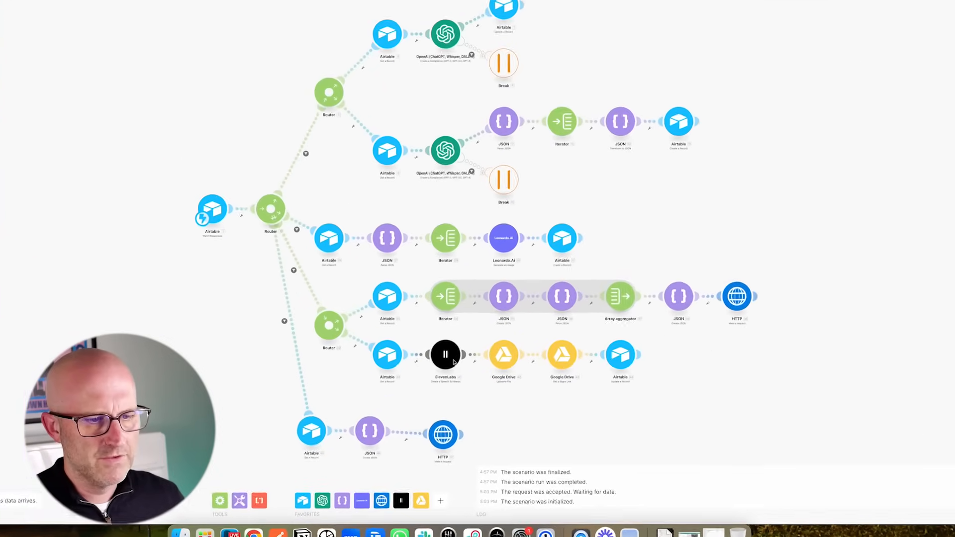
# - Add a Break error handler to the ElevenLabs module with 5 retry attempts
pyautogui.rightClick(450, 360)
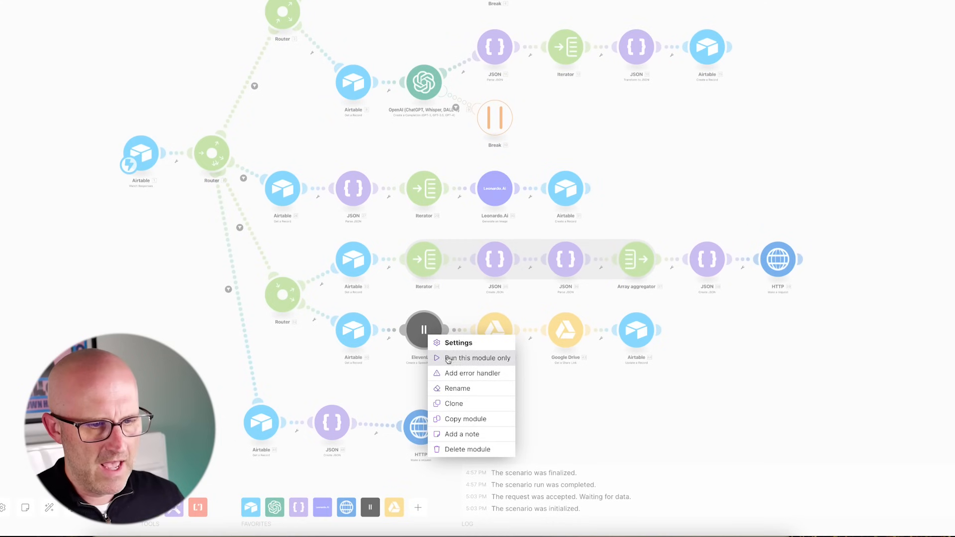
pyautogui.click(464, 378)
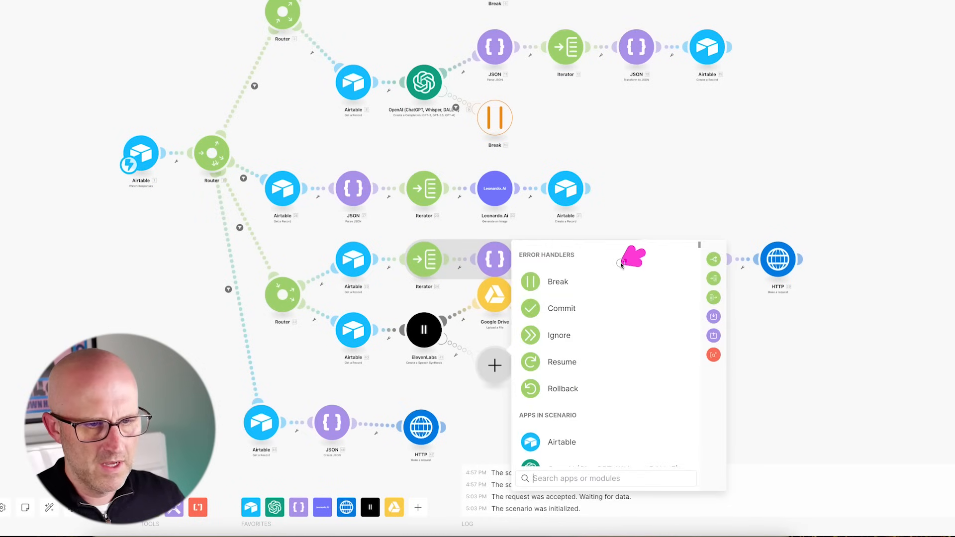
pyautogui.click(560, 281)
pyautogui.click(538, 334)
pyautogui.write('5')
pyautogui.click(543, 416)
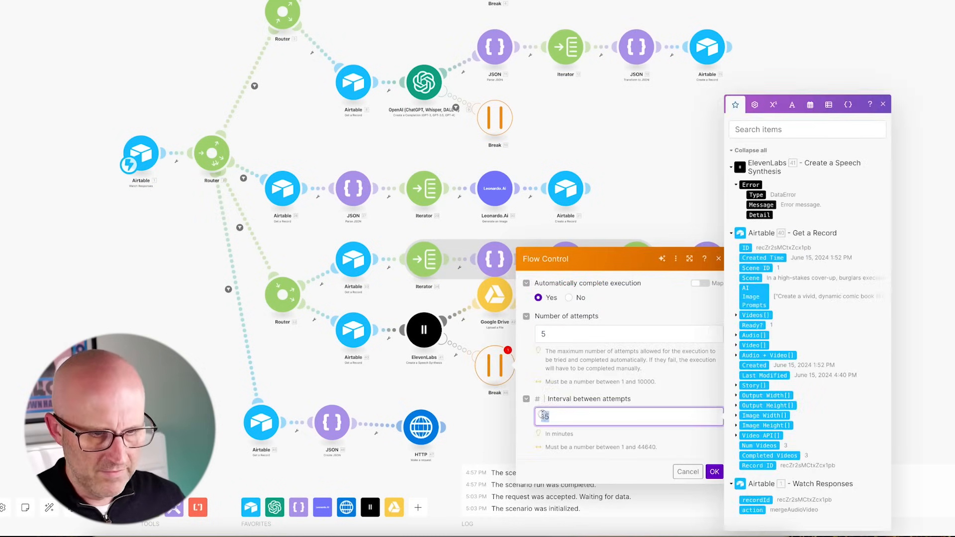
pyautogui.click(717, 473)
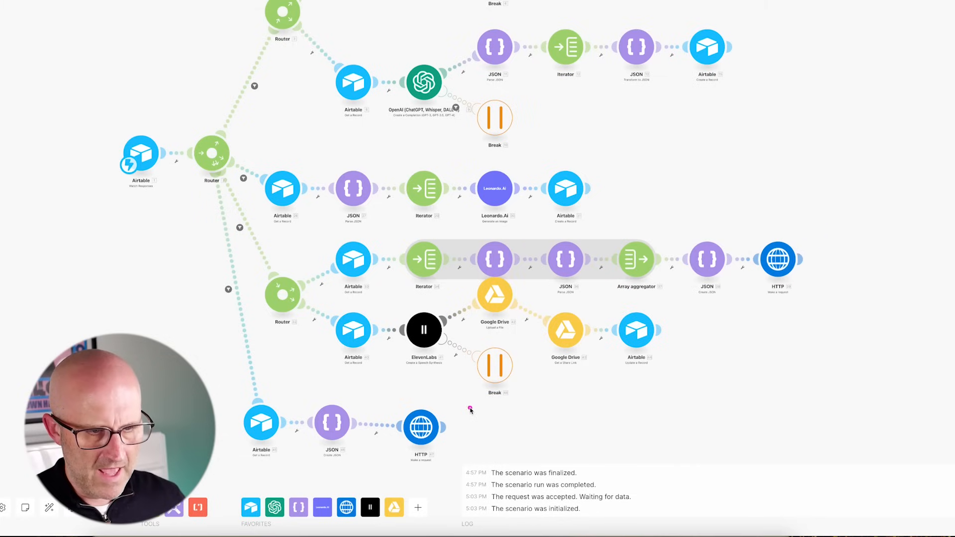
# - Filter the Break route on the error Message using the Contains operator
pyautogui.click(462, 352)
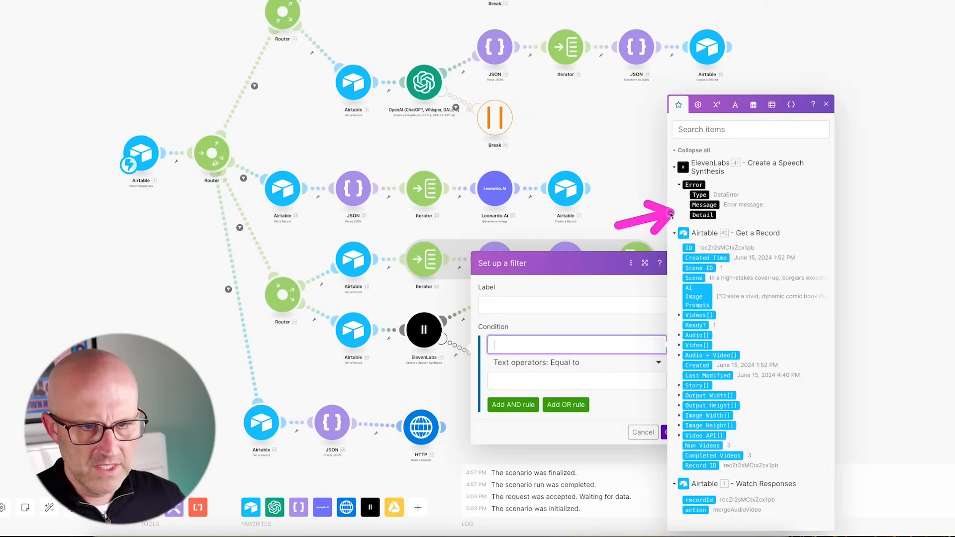
pyautogui.click(704, 204)
pyautogui.click(564, 365)
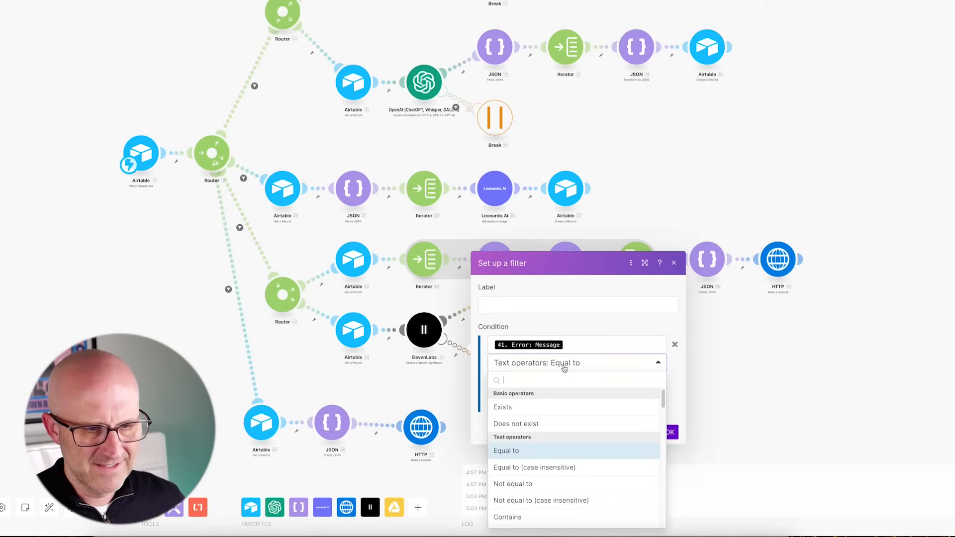
pyautogui.click(510, 518)
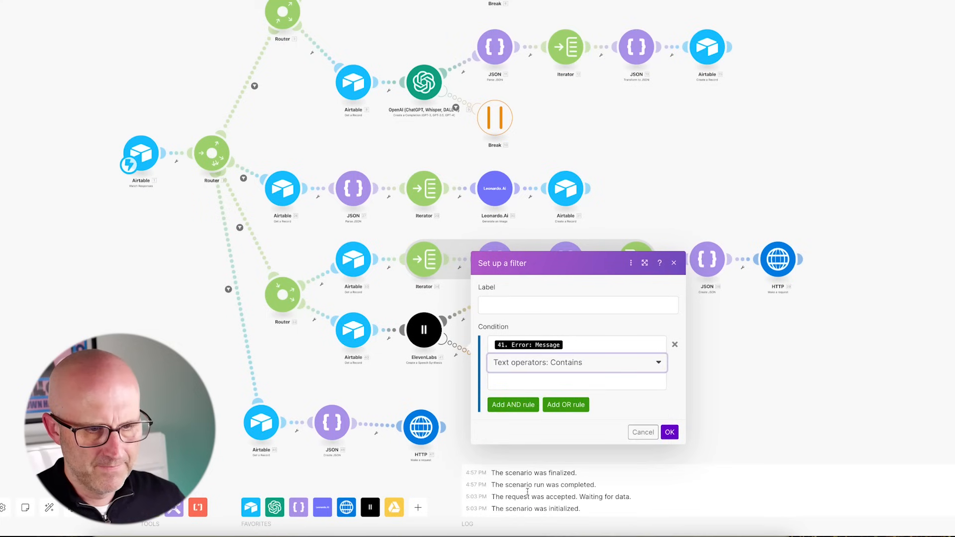
pyautogui.click(512, 383)
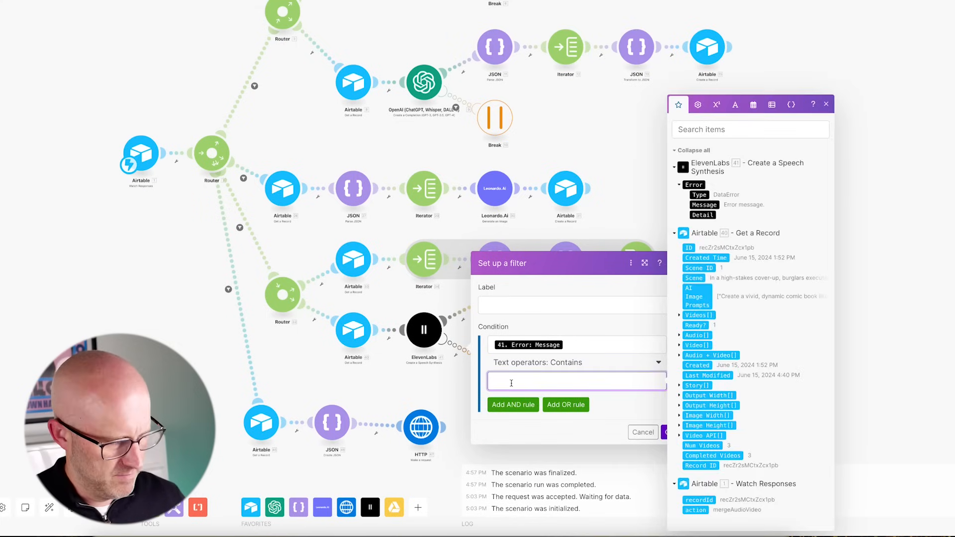
pyautogui.click(665, 431)
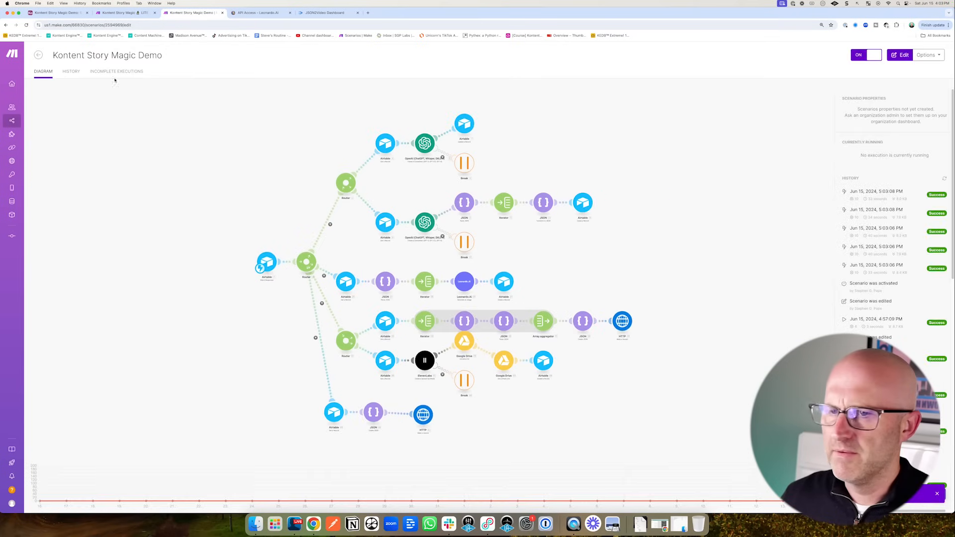
# - Refresh Make's run history and browse the All Scenes, Video API and Generate Scene Videos views
pyautogui.click(944, 179)
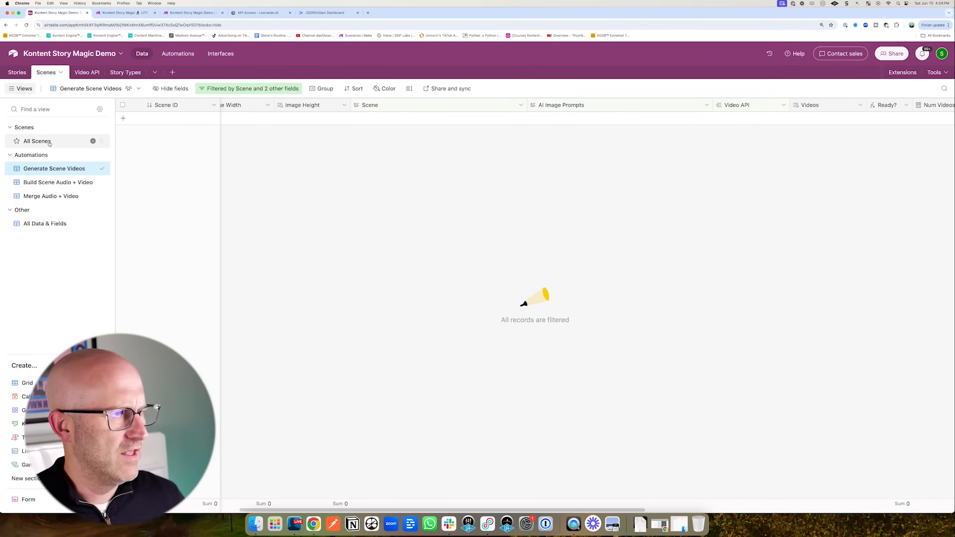
pyautogui.click(45, 141)
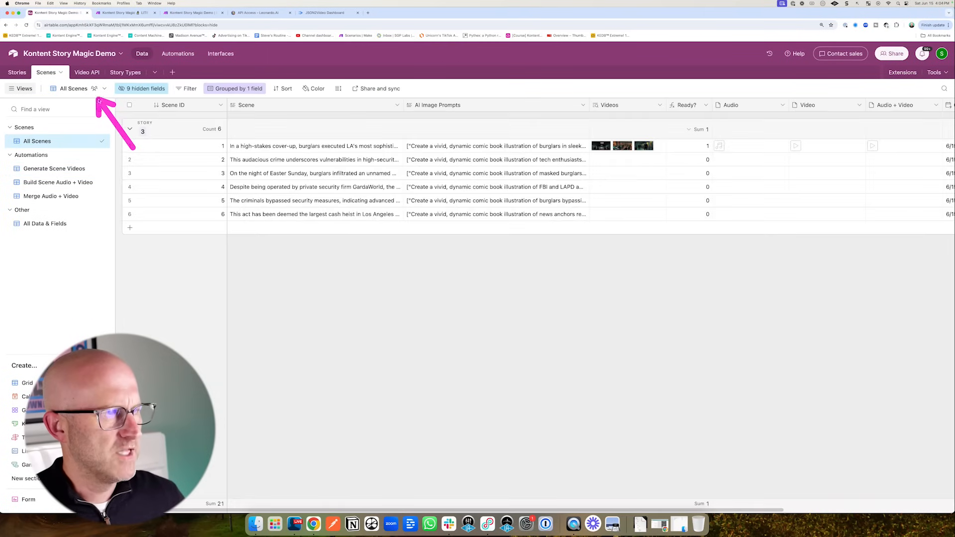
pyautogui.click(88, 72)
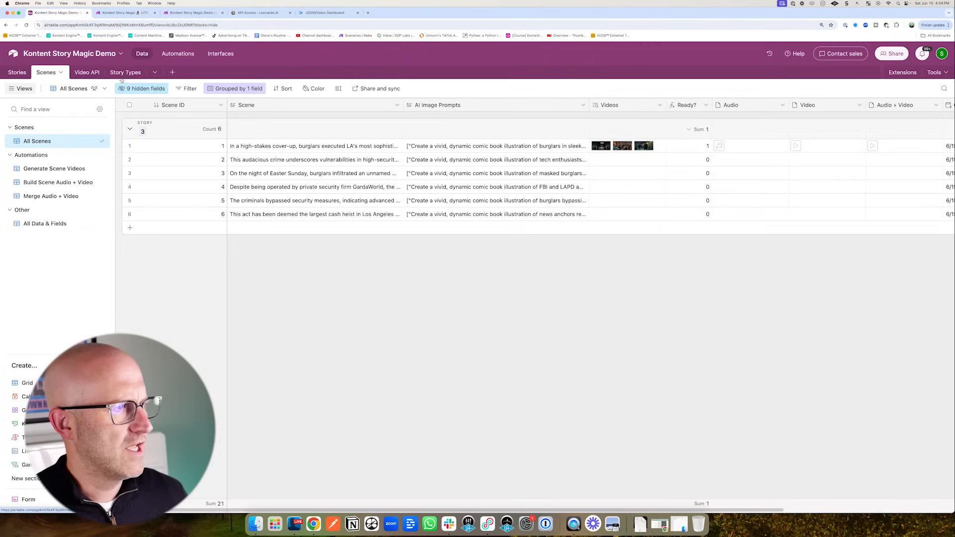
pyautogui.click(46, 72)
pyautogui.click(92, 169)
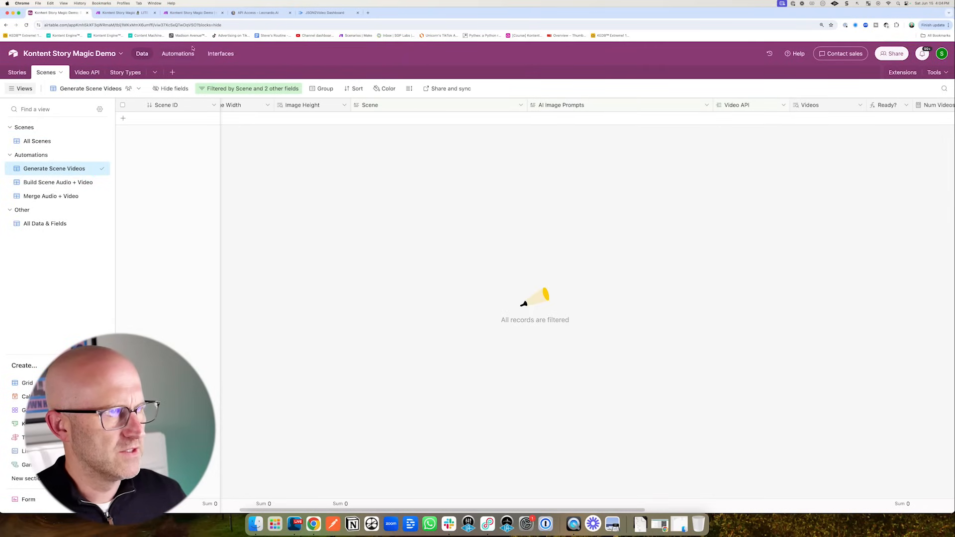
pyautogui.click(191, 13)
pyautogui.moveTo(295, 219)
pyautogui.mouseDown()
pyautogui.moveTo(328, 258)
pyautogui.moveTo(439, 270)
pyautogui.mouseUp()
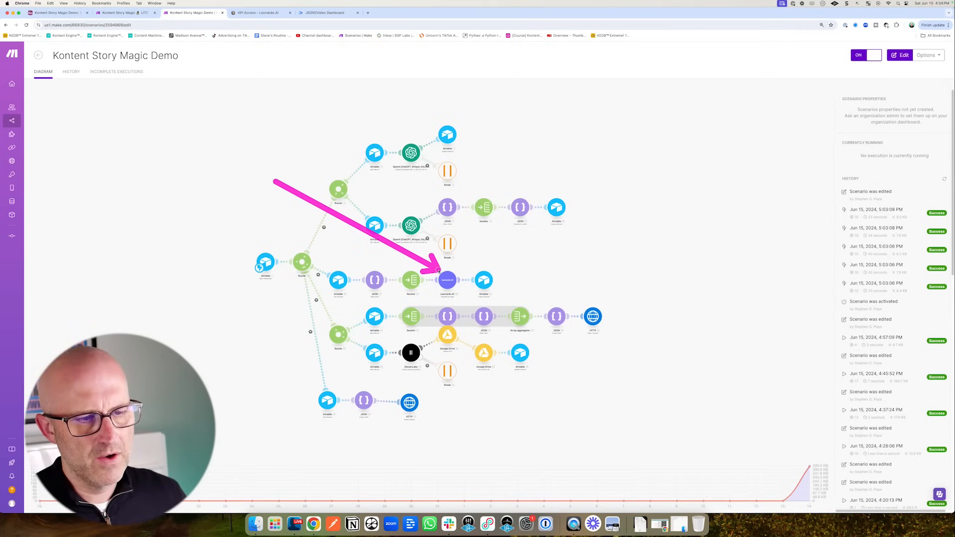
pyautogui.click(57, 13)
pyautogui.moveTo(478, 237)
pyautogui.mouseDown()
pyautogui.moveTo(327, 157)
pyautogui.moveTo(328, 338)
pyautogui.mouseUp()
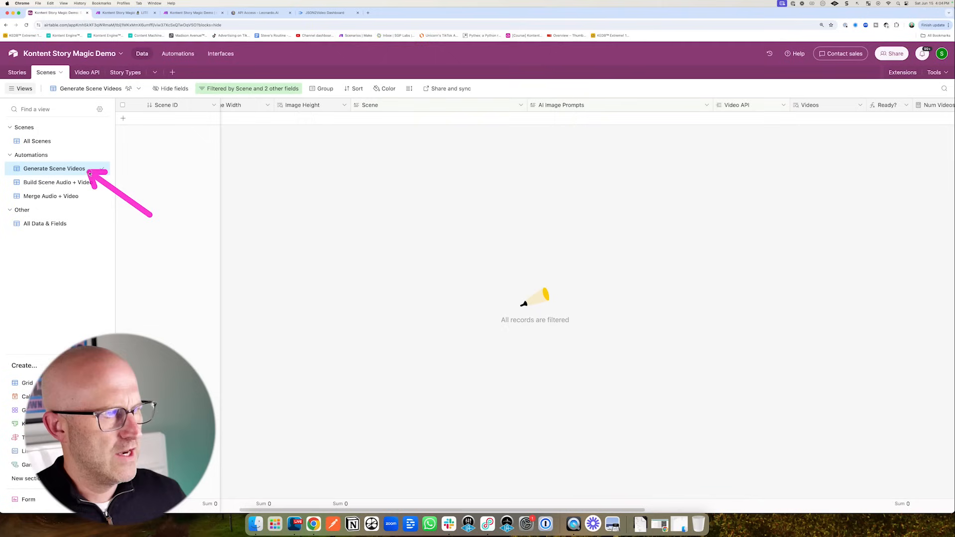
# - Check the Generate Scene Videos view's filter conditions, then go to Automations
pyautogui.click(221, 89)
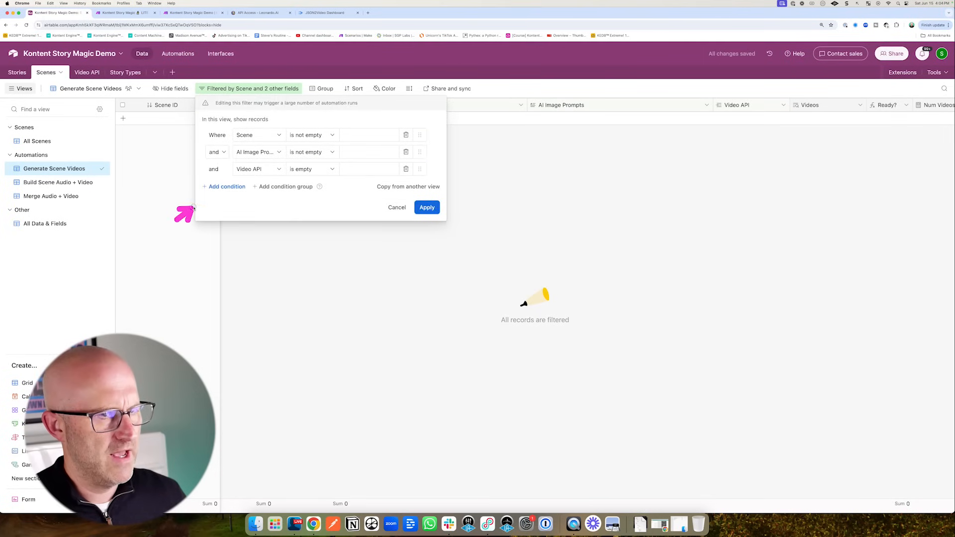
pyautogui.moveTo(193, 208)
pyautogui.mouseDown()
pyautogui.moveTo(229, 175)
pyautogui.moveTo(296, 175)
pyautogui.mouseUp()
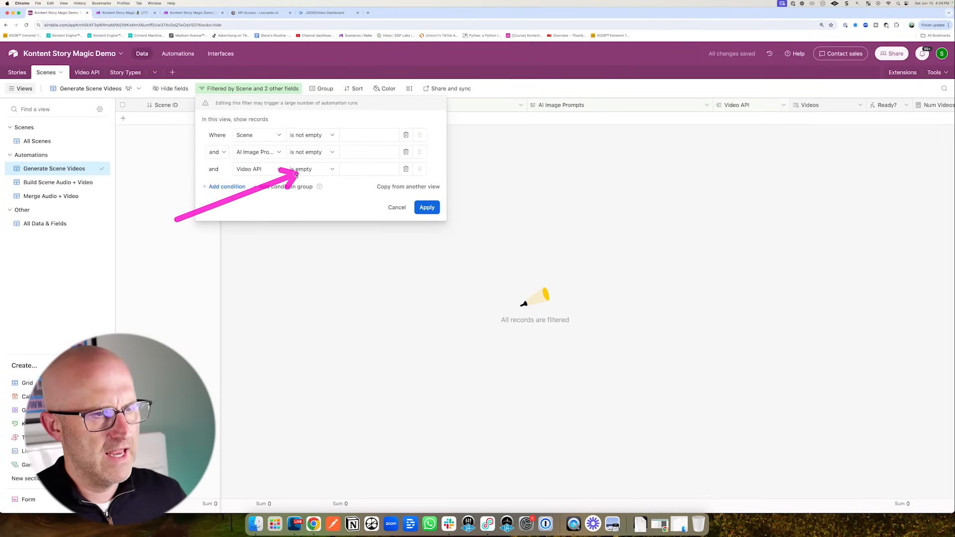
pyautogui.click(156, 145)
pyautogui.click(177, 54)
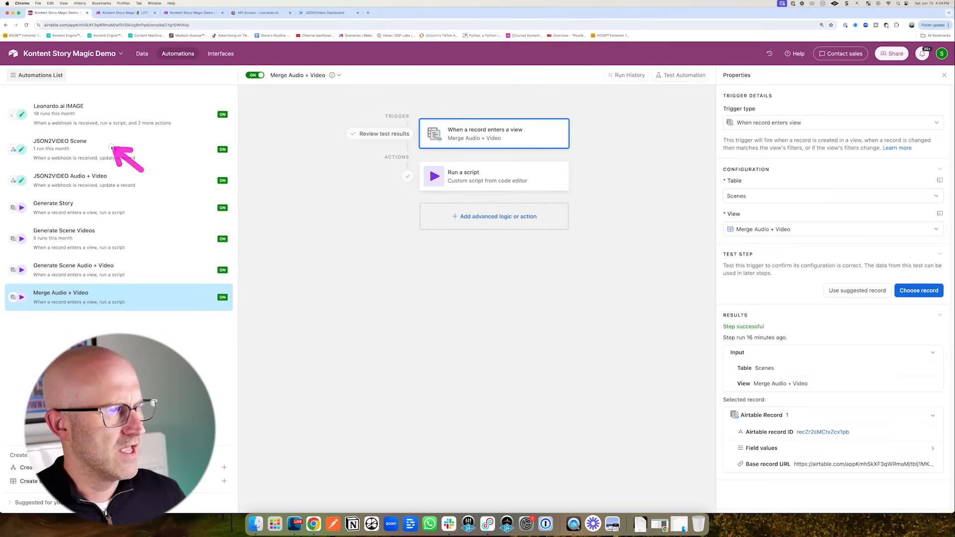
# - Review the Leonardo.ai IMAGE automation's run history
pyautogui.click(75, 116)
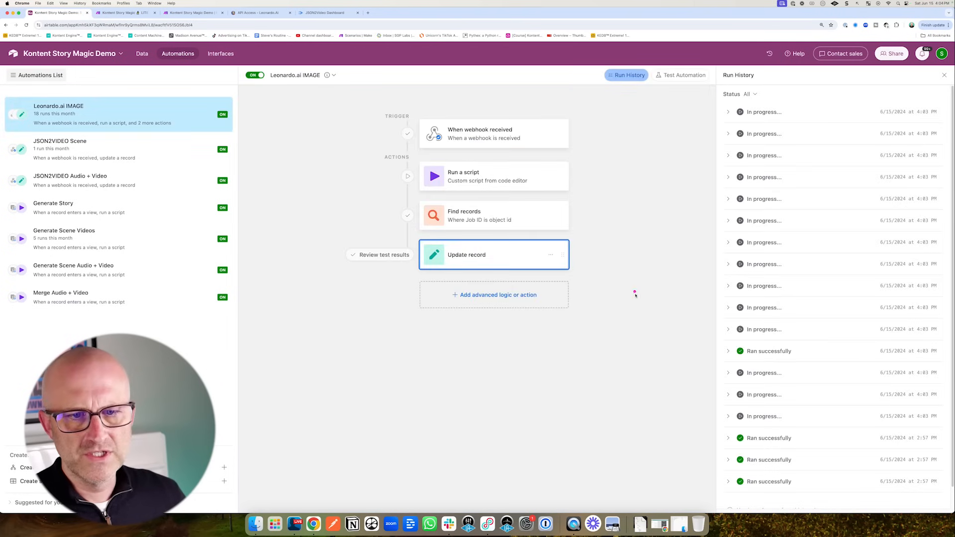
pyautogui.moveTo(709, 336)
pyautogui.mouseDown()
pyautogui.moveTo(711, 390)
pyautogui.moveTo(721, 152)
pyautogui.moveTo(726, 334)
pyautogui.mouseUp()
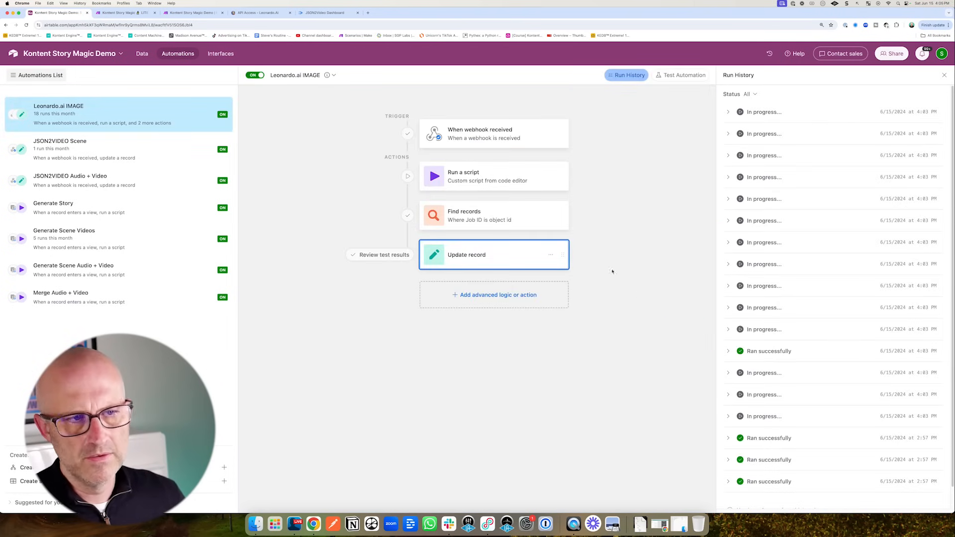
pyautogui.moveTo(651, 411)
pyautogui.mouseDown()
pyautogui.moveTo(701, 406)
pyautogui.moveTo(723, 256)
pyautogui.mouseUp()
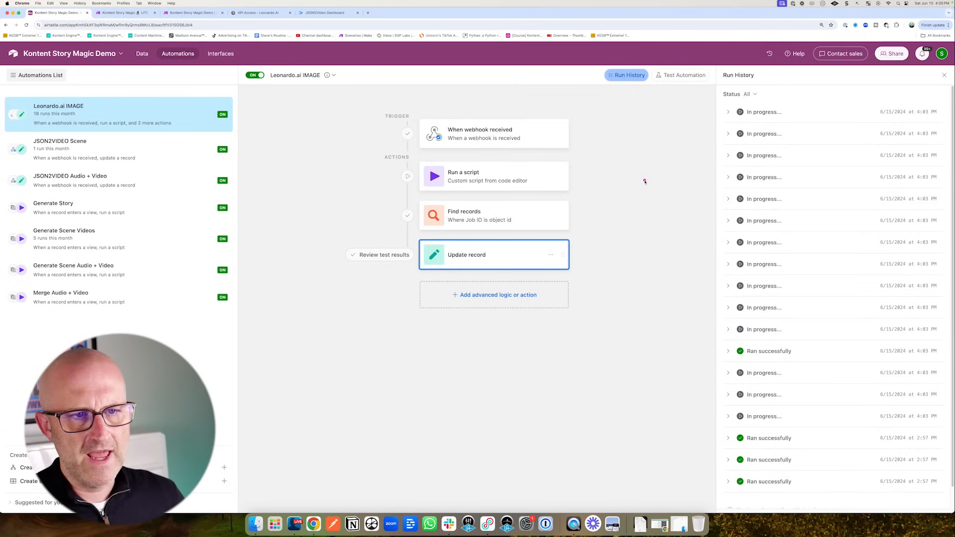
pyautogui.moveTo(647, 180); pyautogui.dragTo(612, 178)
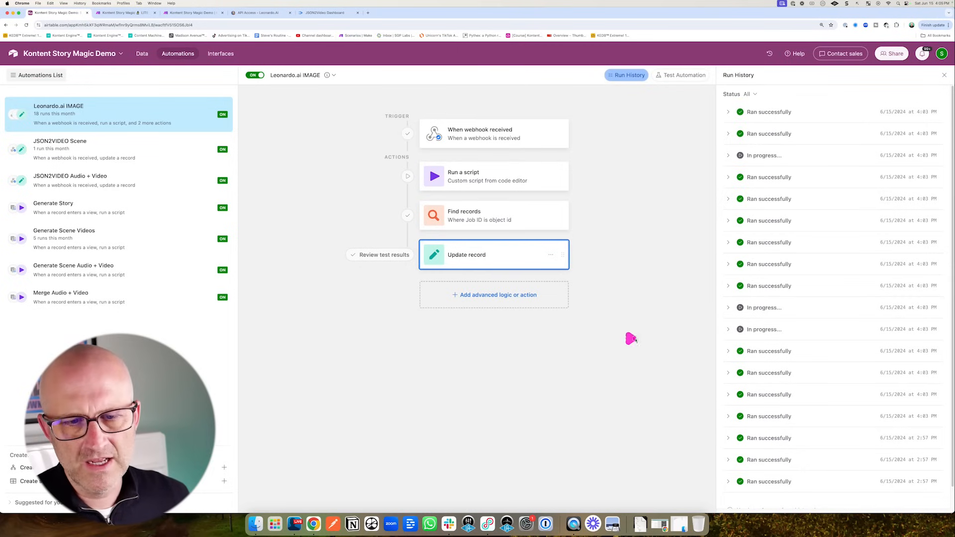
pyautogui.moveTo(631, 339)
pyautogui.mouseDown()
pyautogui.moveTo(703, 188)
pyautogui.moveTo(703, 145)
pyautogui.mouseUp()
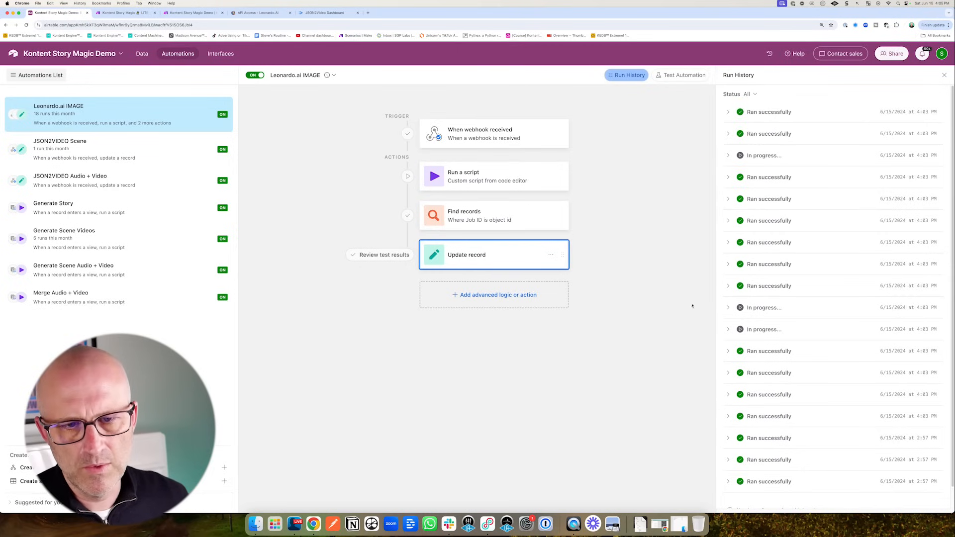
pyautogui.moveTo(666, 172)
pyautogui.mouseDown()
pyautogui.moveTo(612, 254)
pyautogui.moveTo(557, 177)
pyautogui.mouseUp()
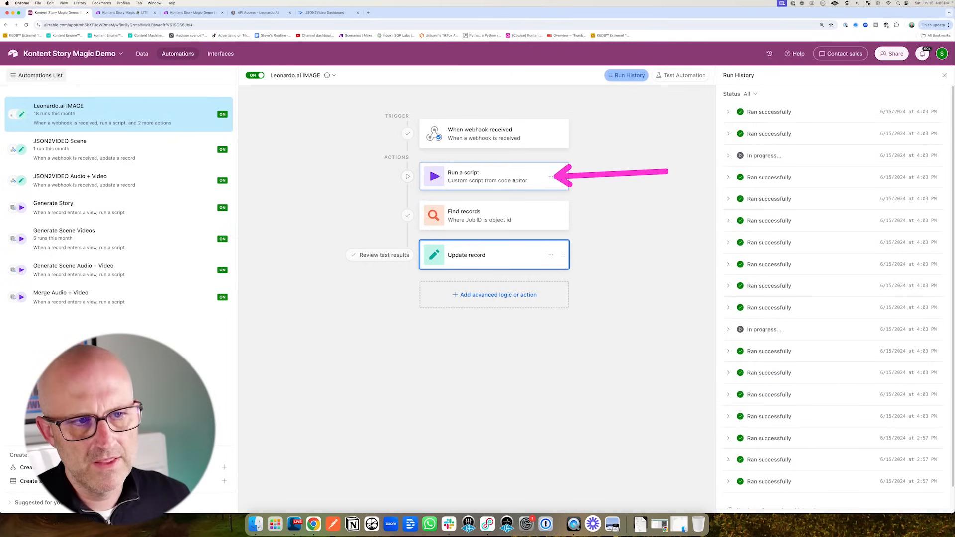
# - Inspect the automation's delay script, then open the Video API table
pyautogui.click(494, 182)
pyautogui.moveTo(672, 282)
pyautogui.mouseDown()
pyautogui.moveTo(730, 297)
pyautogui.moveTo(729, 362)
pyautogui.mouseUp()
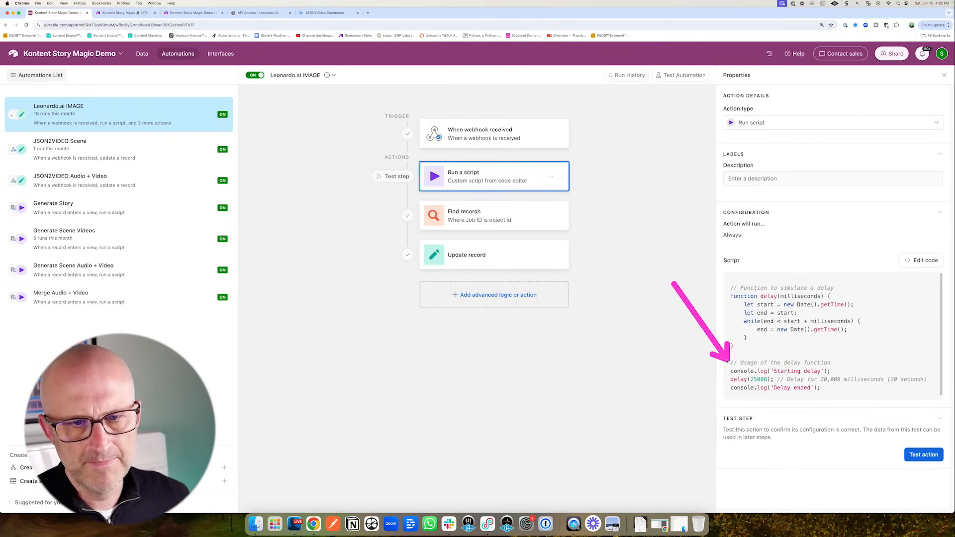
pyautogui.click(142, 54)
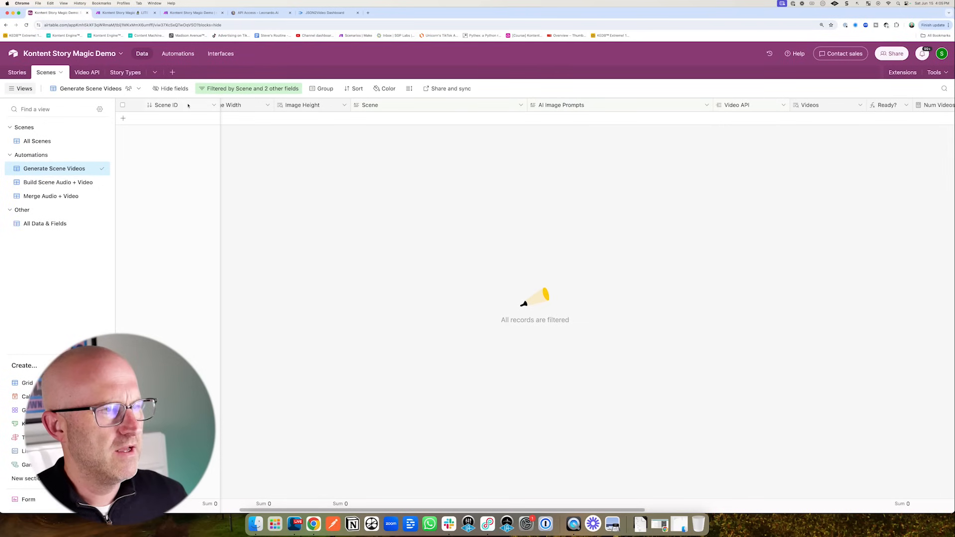
pyautogui.click(85, 72)
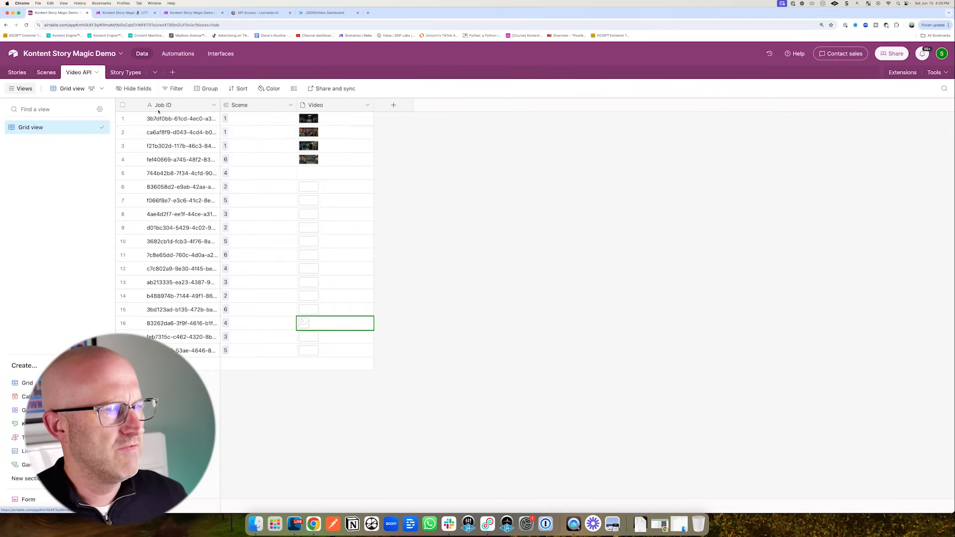
# - Open the All Scenes view and check the Make scenario's progress
pyautogui.moveTo(464, 225)
pyautogui.mouseDown()
pyautogui.moveTo(347, 173)
pyautogui.moveTo(327, 326)
pyautogui.mouseUp()
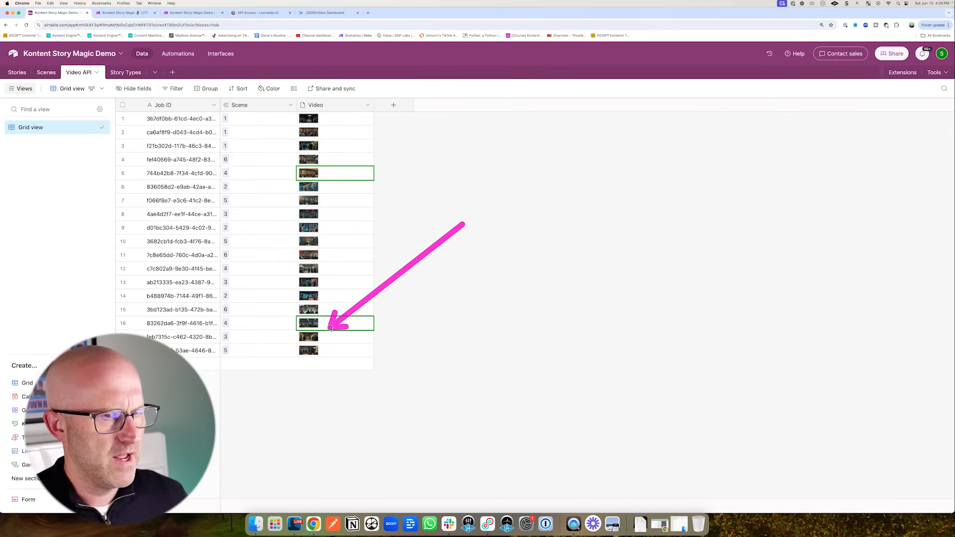
pyautogui.moveTo(85, 153); pyautogui.dragTo(59, 100)
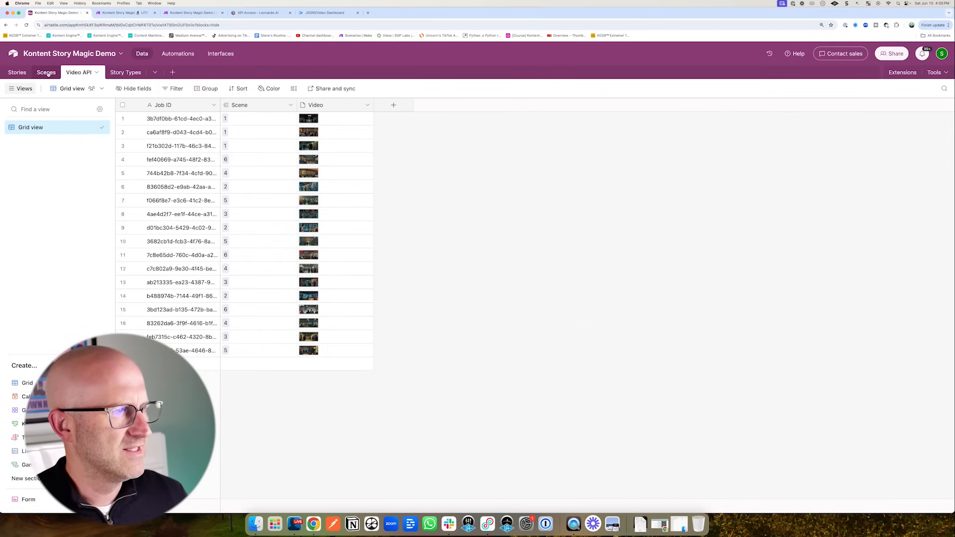
pyautogui.click(46, 72)
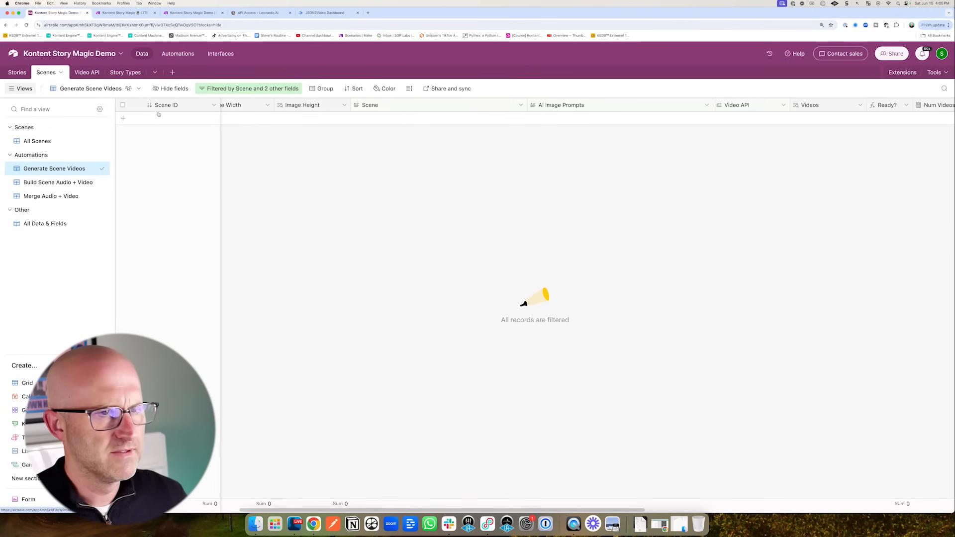
pyautogui.moveTo(512, 173); pyautogui.dragTo(583, 162)
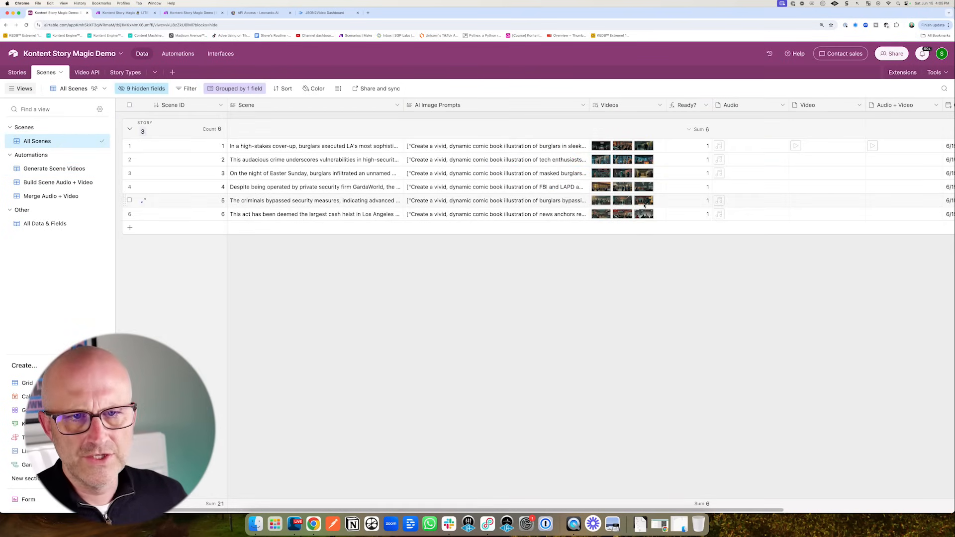
pyautogui.moveTo(631, 231); pyautogui.dragTo(687, 155)
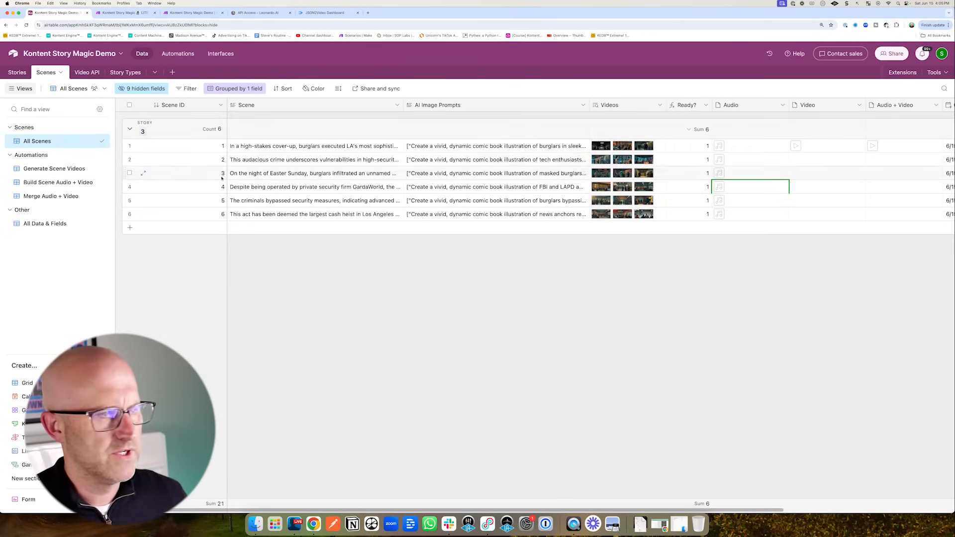
pyautogui.click(196, 13)
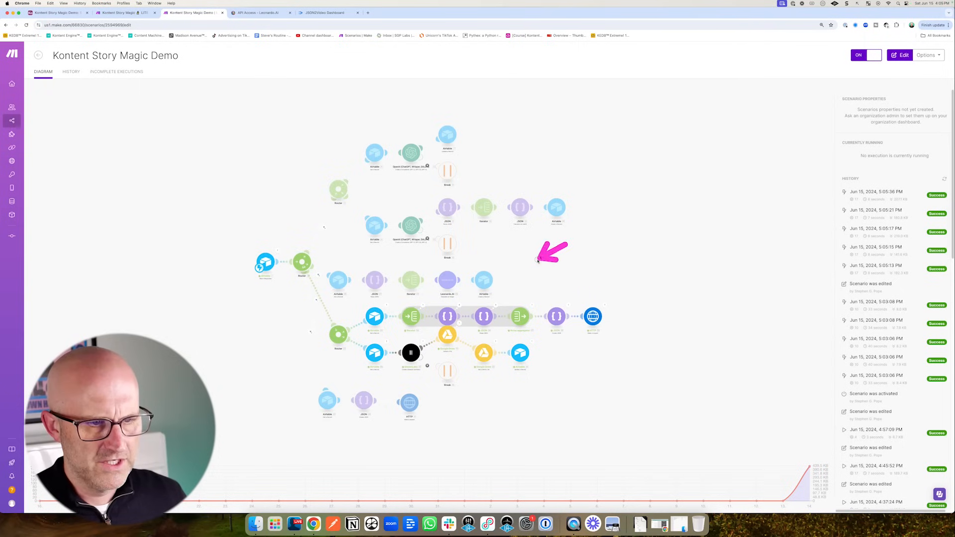
pyautogui.moveTo(538, 259)
pyautogui.mouseDown()
pyautogui.moveTo(440, 277)
pyautogui.moveTo(420, 305)
pyautogui.mouseUp()
pyautogui.moveTo(628, 259); pyautogui.dragTo(599, 300)
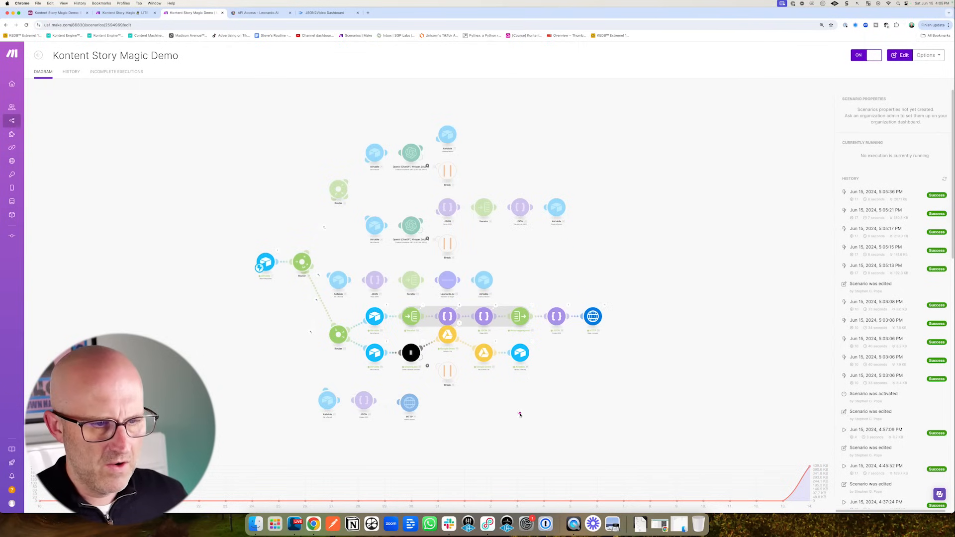
pyautogui.moveTo(518, 436); pyautogui.dragTo(478, 392)
# - Scroll the Scenes grid right to watch the Audio + Video clips fill in
pyautogui.click(57, 12)
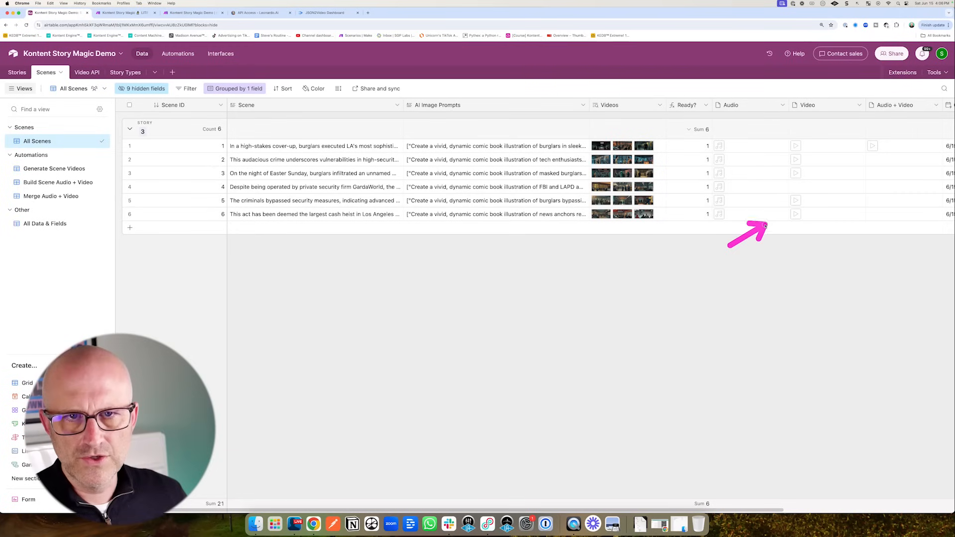
pyautogui.moveTo(767, 226); pyautogui.dragTo(786, 192)
pyautogui.hscroll(3, 703, 181)
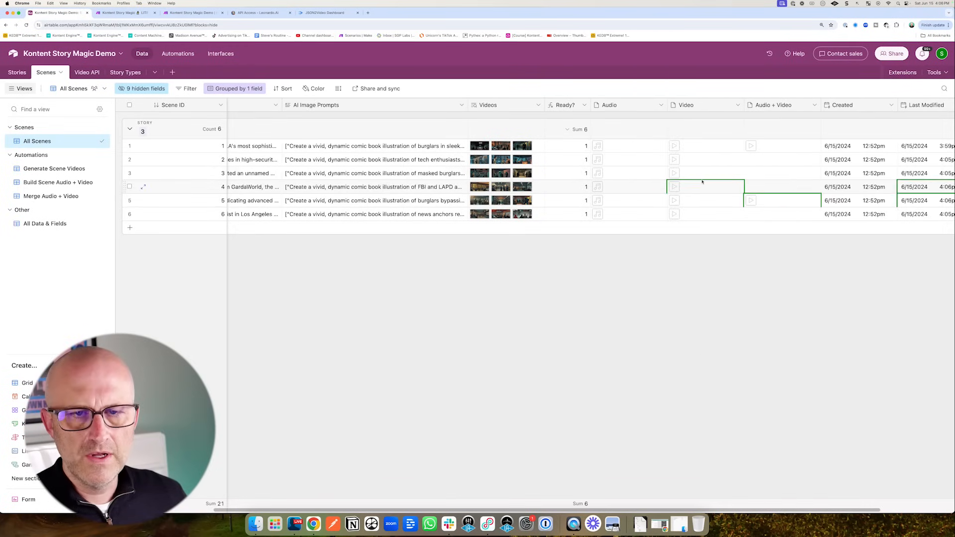
pyautogui.moveTo(669, 175)
pyautogui.mouseDown()
pyautogui.moveTo(721, 162)
pyautogui.moveTo(690, 150)
pyautogui.moveTo(616, 157)
pyautogui.moveTo(629, 160)
pyautogui.moveTo(621, 214)
pyautogui.moveTo(693, 171)
pyautogui.moveTo(692, 204)
pyautogui.moveTo(702, 211)
pyautogui.moveTo(744, 192)
pyautogui.moveTo(750, 218)
pyautogui.mouseUp()
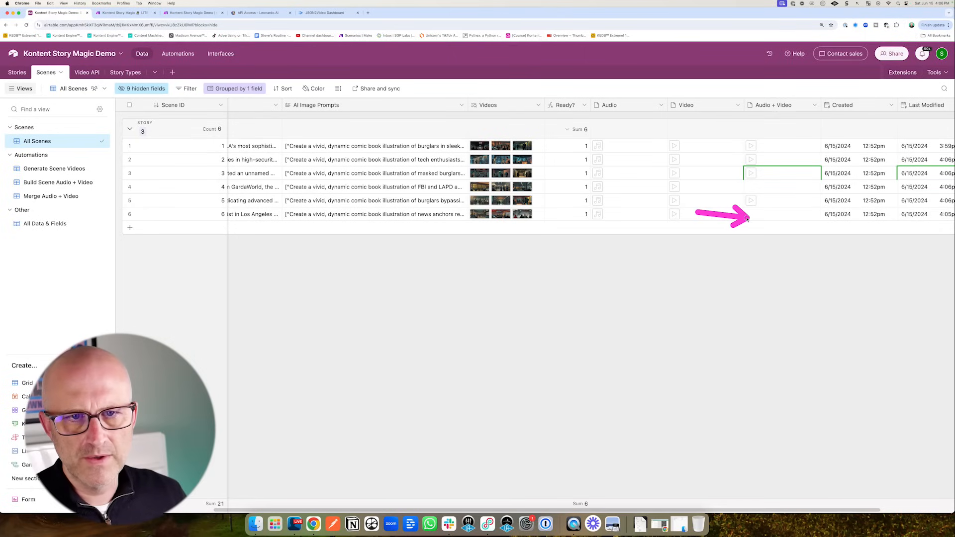
pyautogui.moveTo(637, 200)
pyautogui.mouseDown()
pyautogui.moveTo(725, 166)
pyautogui.moveTo(724, 189)
pyautogui.mouseUp()
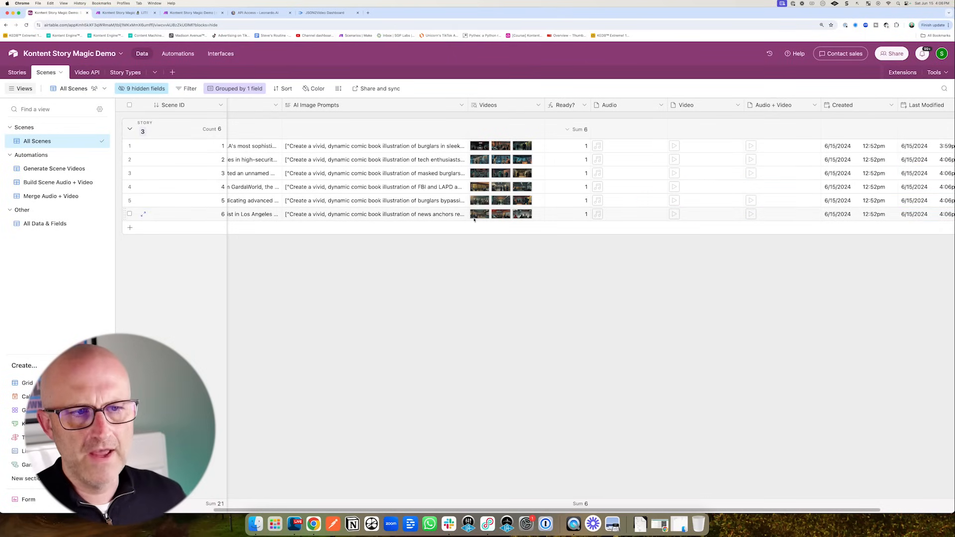
# - Open the Stories table showing the Comic News story with Ready? equal to 1
pyautogui.click(18, 73)
pyautogui.moveTo(626, 237)
pyautogui.mouseDown()
pyautogui.moveTo(678, 151)
pyautogui.moveTo(691, 147)
pyautogui.mouseUp()
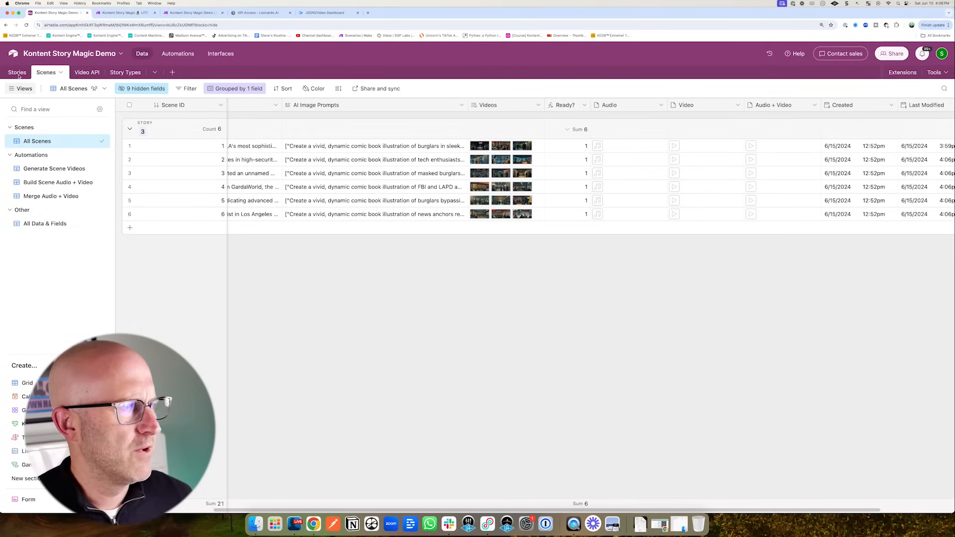
pyautogui.click(17, 72)
pyautogui.moveTo(682, 192); pyautogui.dragTo(742, 133)
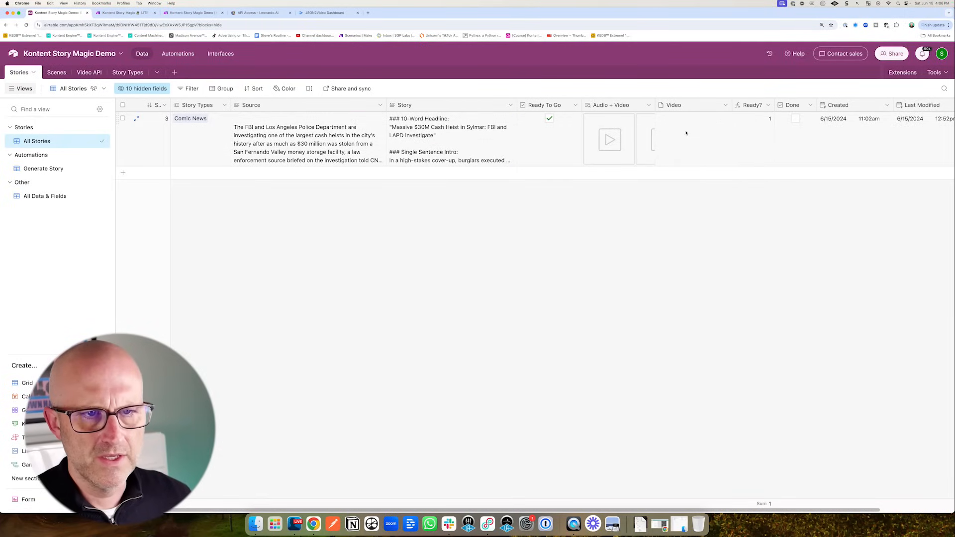
# - Widen the story's Audio + Video column so all four clips are visible
pyautogui.hscroll(3, 591, 196)
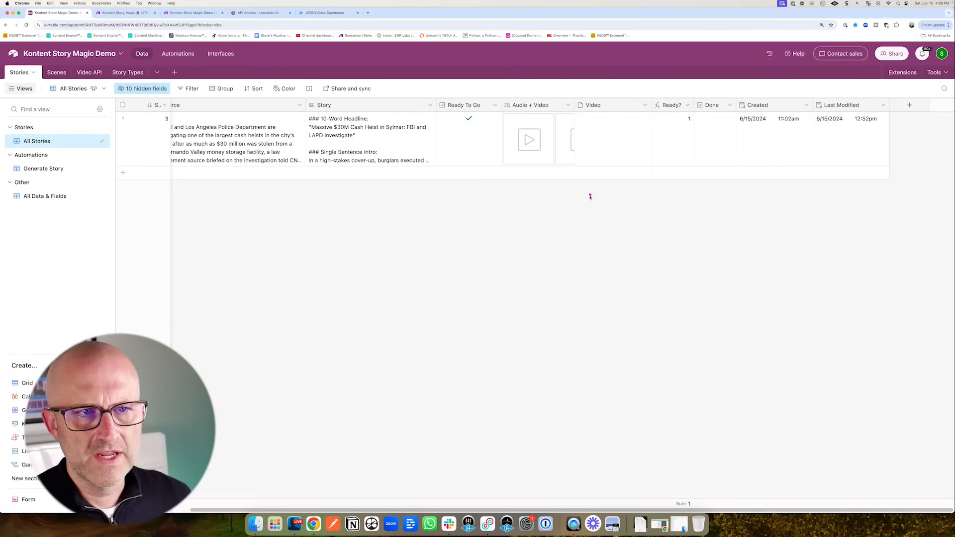
pyautogui.moveTo(575, 105); pyautogui.dragTo(719, 108)
pyautogui.moveTo(526, 285)
pyautogui.mouseDown()
pyautogui.moveTo(523, 182)
pyautogui.moveTo(634, 132)
pyautogui.moveTo(517, 123)
pyautogui.moveTo(533, 104)
pyautogui.moveTo(569, 105)
pyautogui.mouseUp()
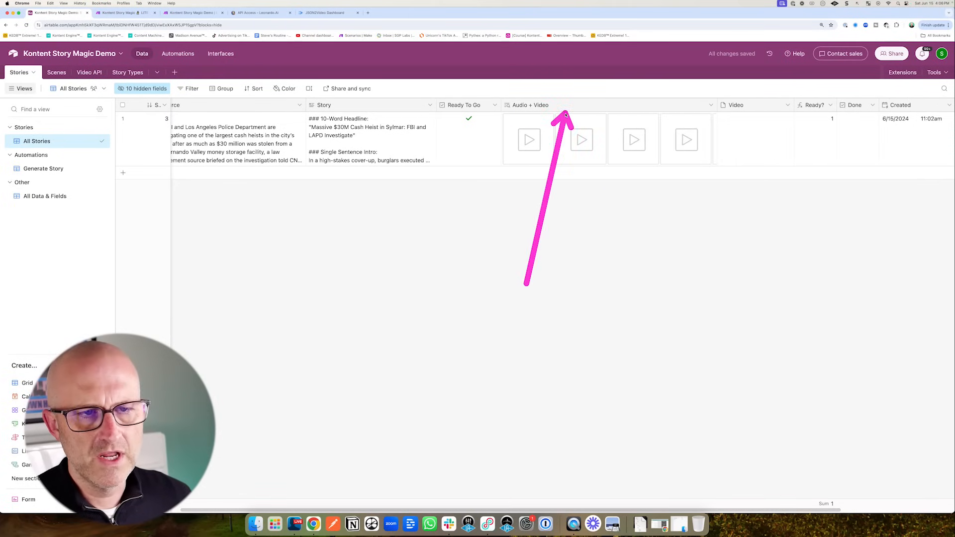
pyautogui.hscroll(5, 701, 247)
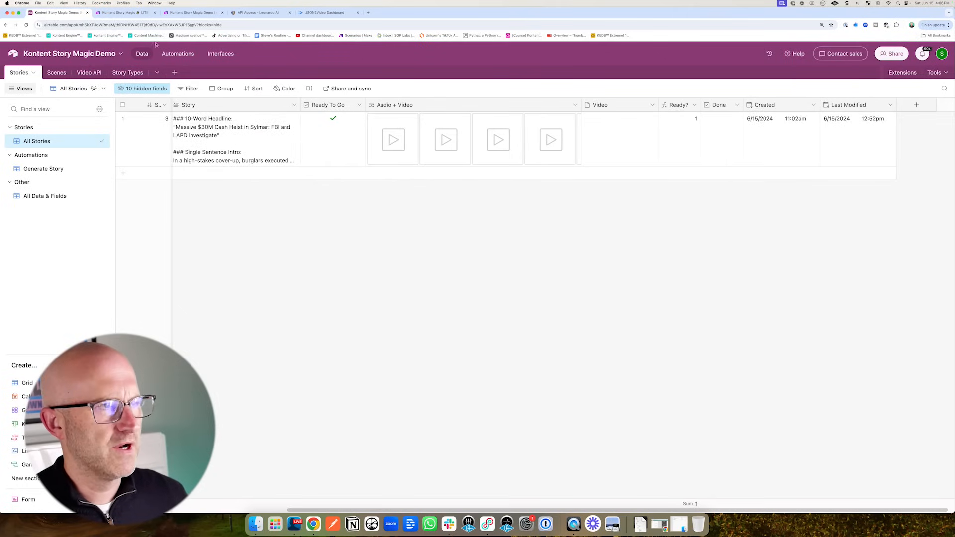
# - Switch to Make's Story Magic LITE v10 scenario
pyautogui.click(194, 13)
pyautogui.moveTo(273, 309)
pyautogui.mouseDown()
pyautogui.moveTo(273, 394)
pyautogui.moveTo(305, 437)
pyautogui.mouseUp()
pyautogui.click(130, 13)
pyautogui.moveTo(257, 469)
pyautogui.mouseDown()
pyautogui.moveTo(272, 418)
pyautogui.moveTo(279, 423)
pyautogui.mouseUp()
# - Look over the LITE scenario's routes and modules, then return to the Airtable story
pyautogui.moveTo(327, 462)
pyautogui.mouseDown()
pyautogui.moveTo(379, 426)
pyautogui.moveTo(369, 451)
pyautogui.mouseUp()
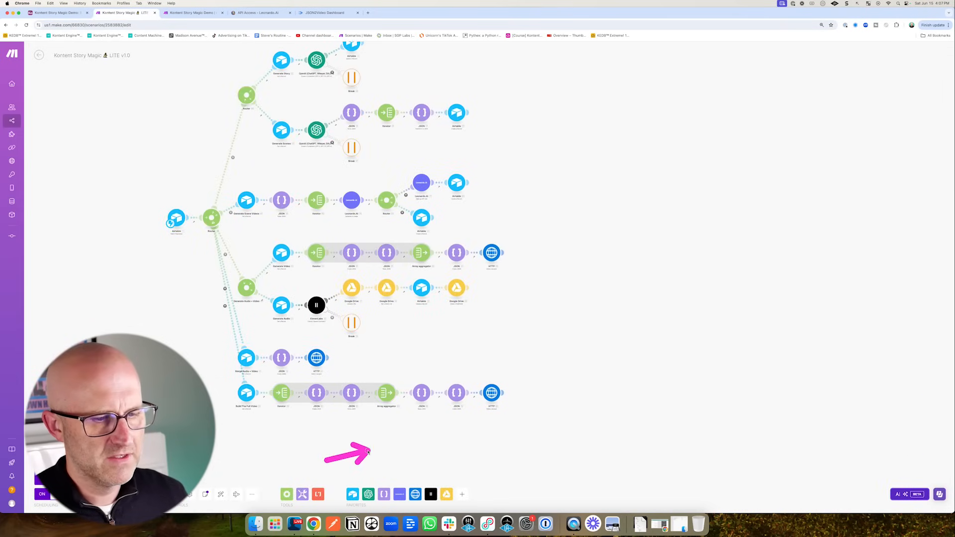
pyautogui.moveTo(525, 328)
pyautogui.mouseDown()
pyautogui.moveTo(438, 371)
pyautogui.moveTo(499, 374)
pyautogui.mouseUp()
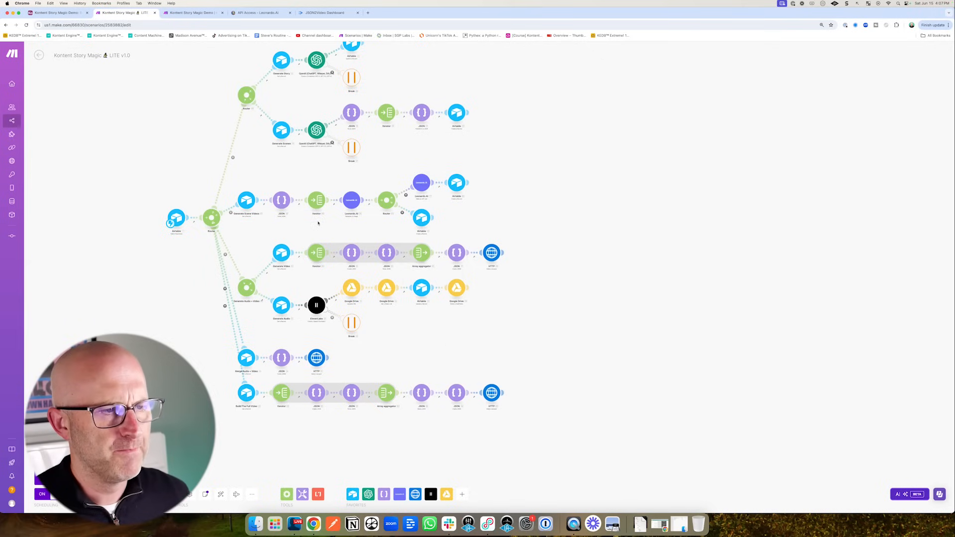
pyautogui.moveTo(252, 127)
pyautogui.mouseDown()
pyautogui.moveTo(252, 175)
pyautogui.moveTo(294, 175)
pyautogui.mouseUp()
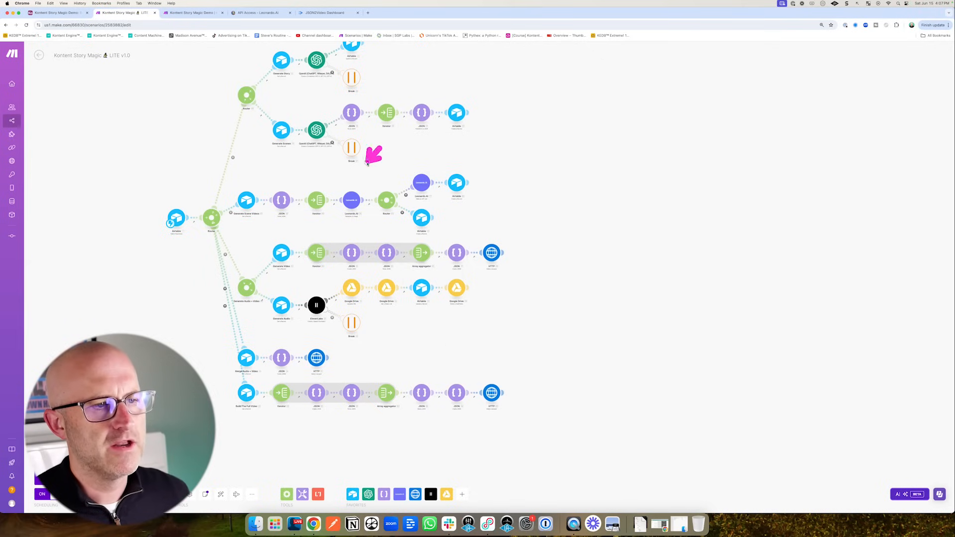
pyautogui.moveTo(360, 183); pyautogui.dragTo(397, 165)
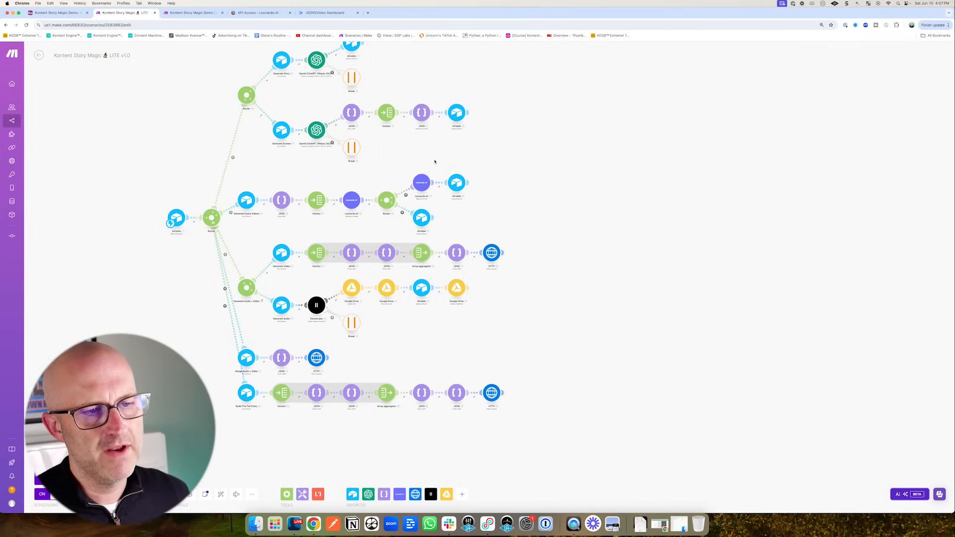
pyautogui.moveTo(536, 192)
pyautogui.mouseDown()
pyautogui.moveTo(485, 183)
pyautogui.moveTo(483, 284)
pyautogui.moveTo(418, 218)
pyautogui.mouseUp()
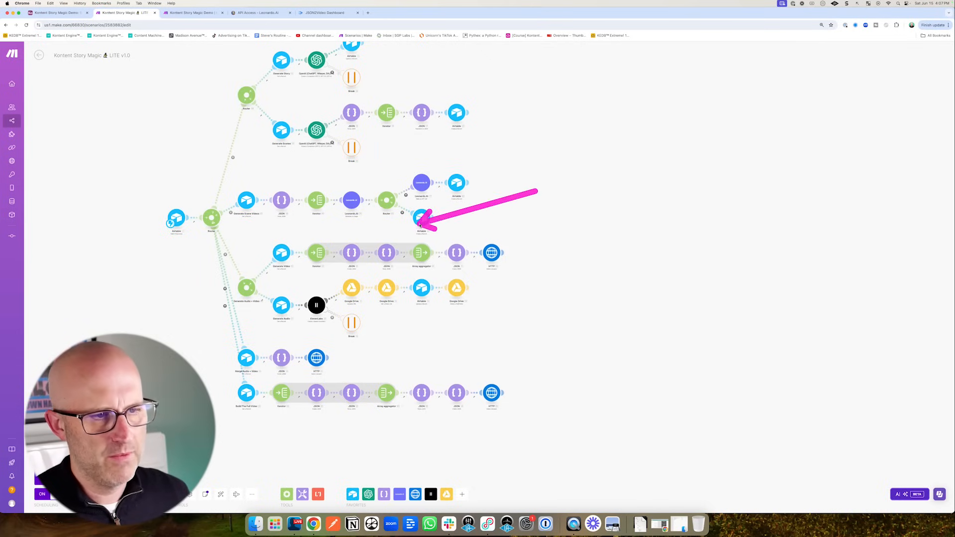
pyautogui.click(56, 13)
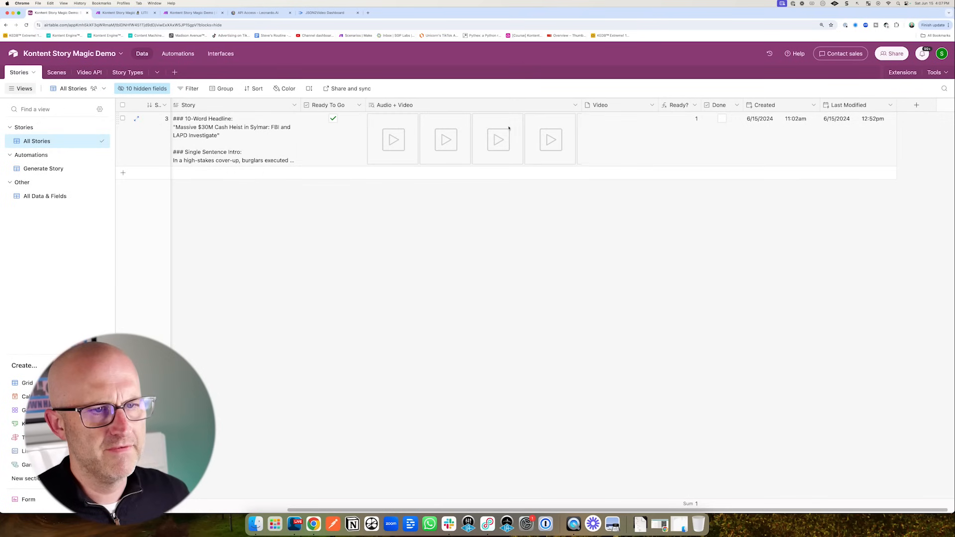
# - Preview the story's first merged Audio + Video clip
pyautogui.click(400, 137)
pyautogui.click(401, 137)
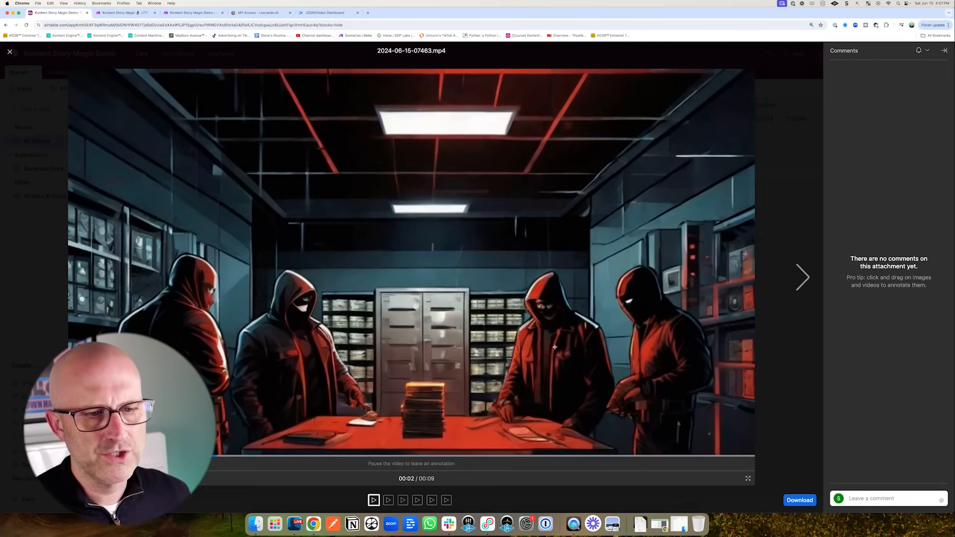
pyautogui.click(10, 53)
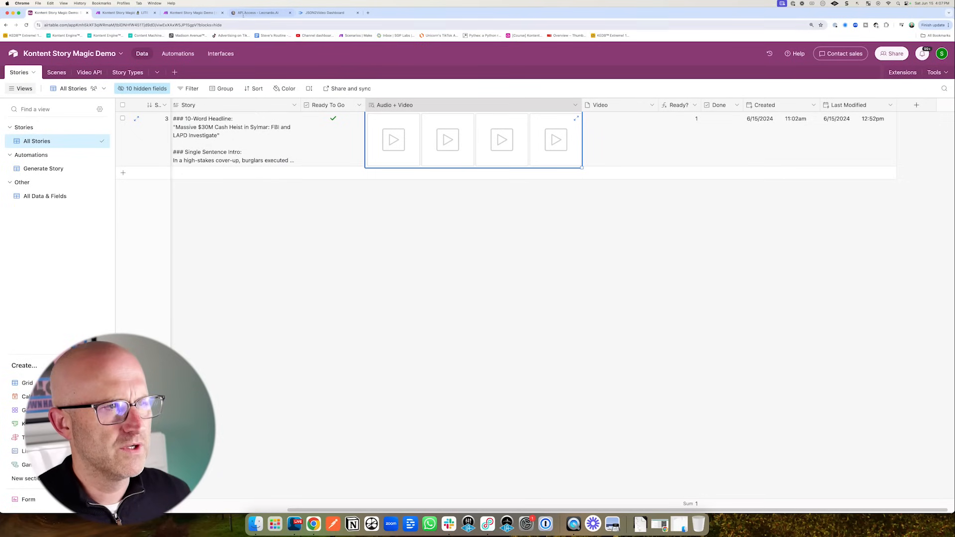
# - Auto-align the Make scenario diagram and save it
pyautogui.click(180, 15)
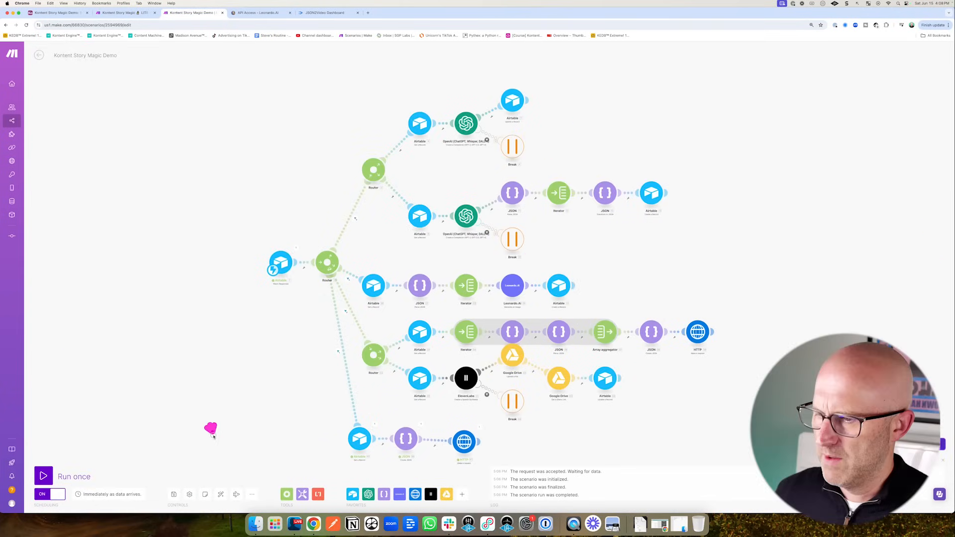
pyautogui.click(221, 495)
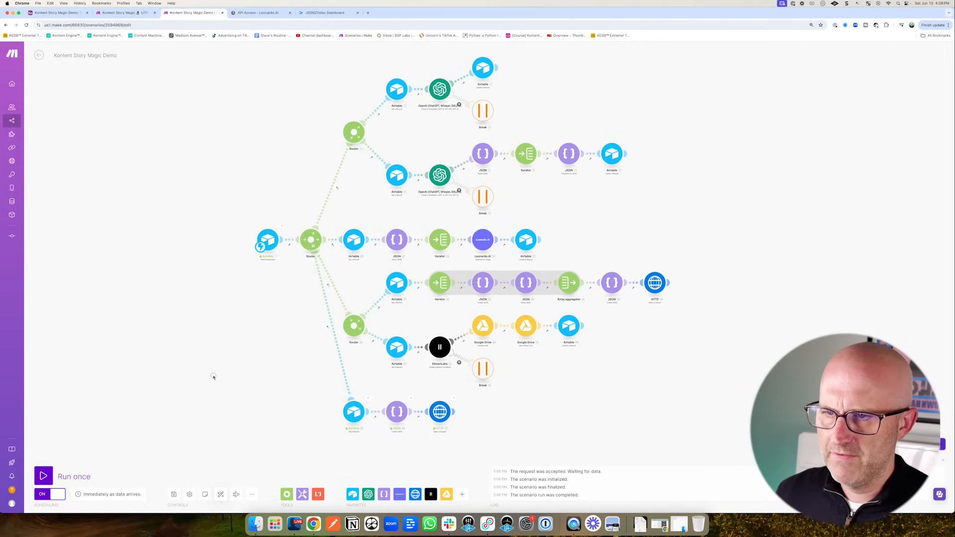
pyautogui.click(174, 495)
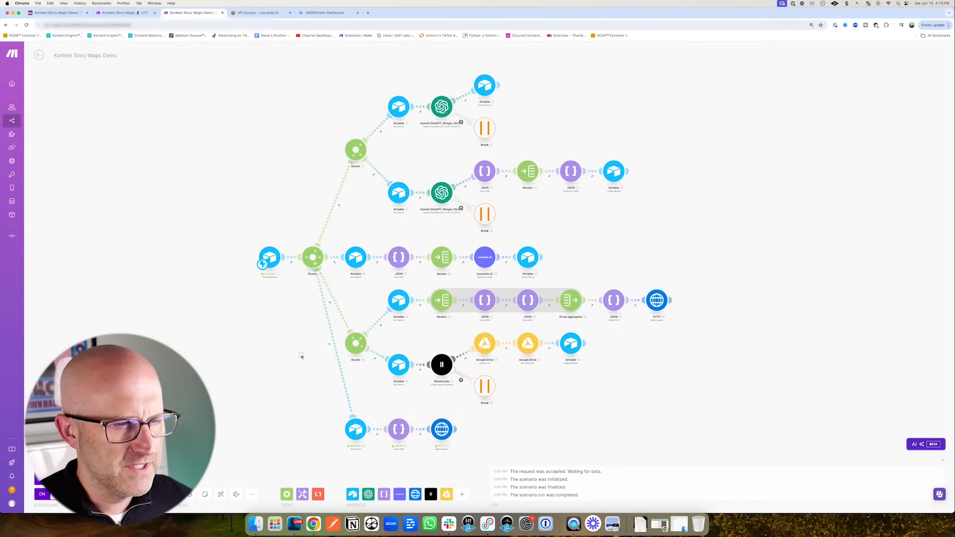
# - Return to Airtable's Stories table and start a new grid view
pyautogui.click(68, 15)
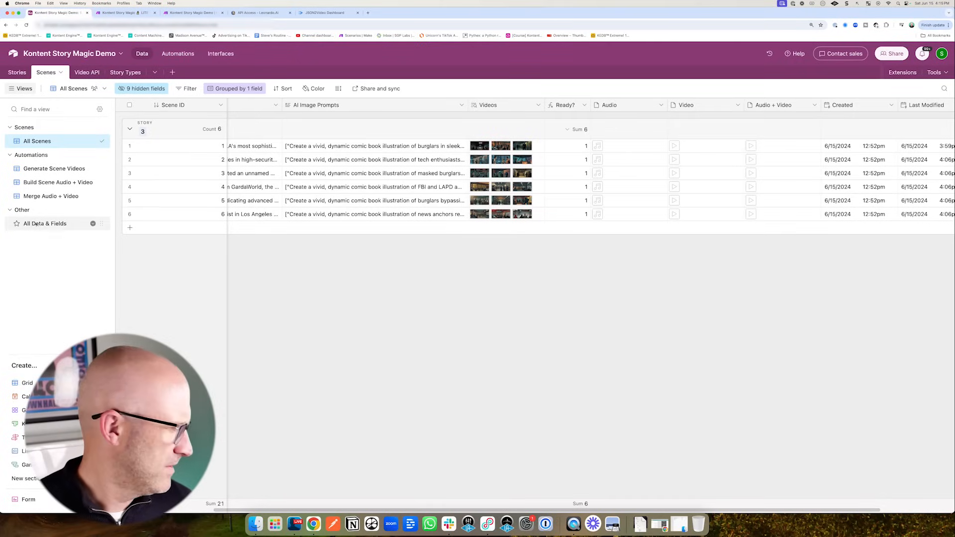
pyautogui.click(18, 73)
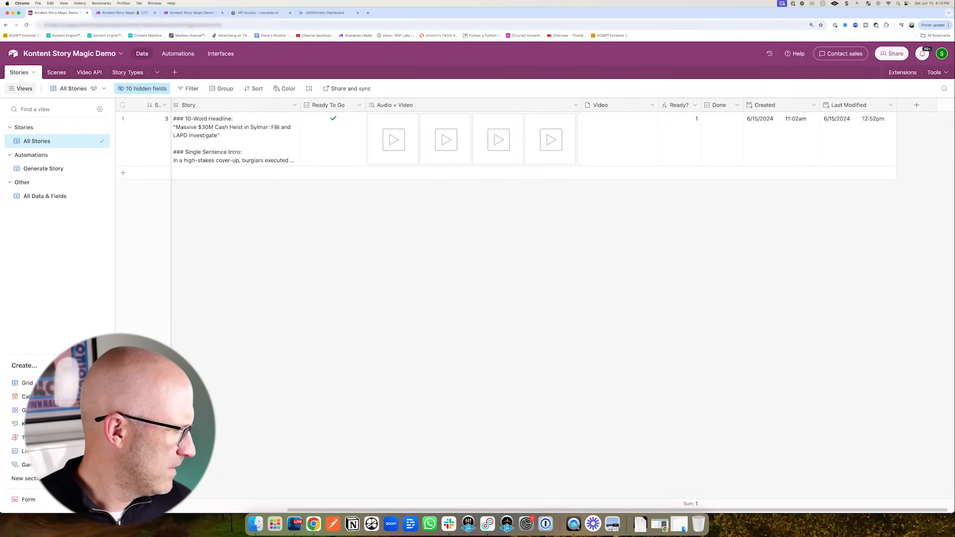
pyautogui.click(49, 73)
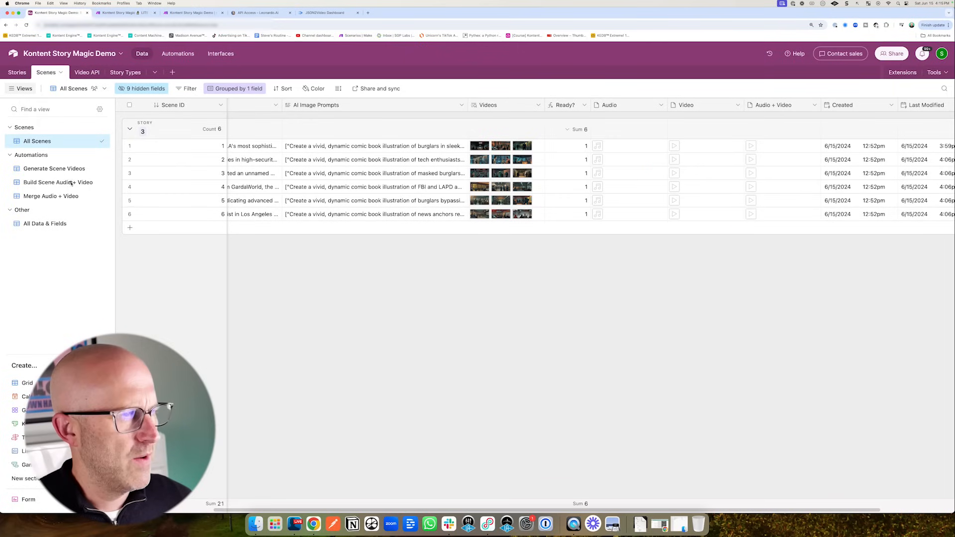
pyautogui.click(17, 72)
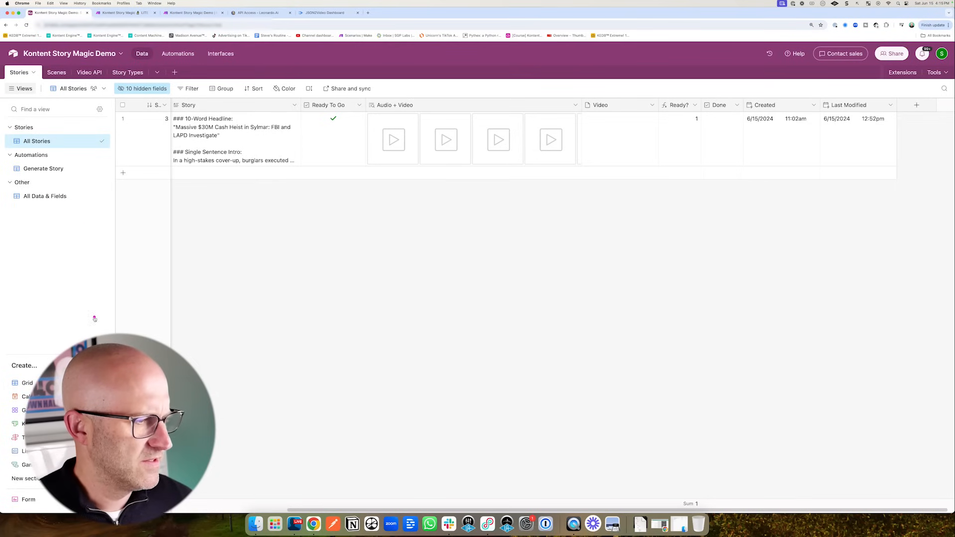
pyautogui.click(100, 384)
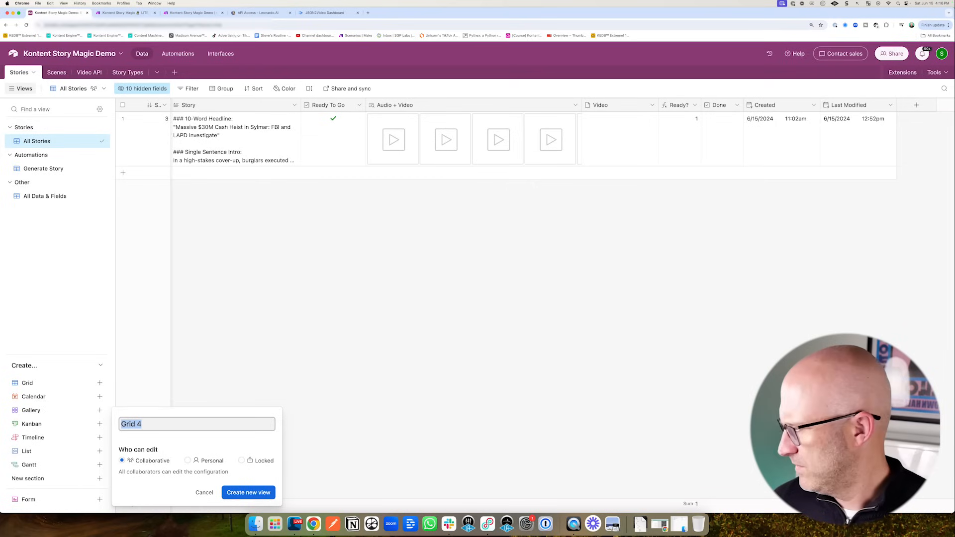
# - Create the new grid view named 'Build Full Video'
pyautogui.moveTo(152, 424); pyautogui.dragTo(126, 422)
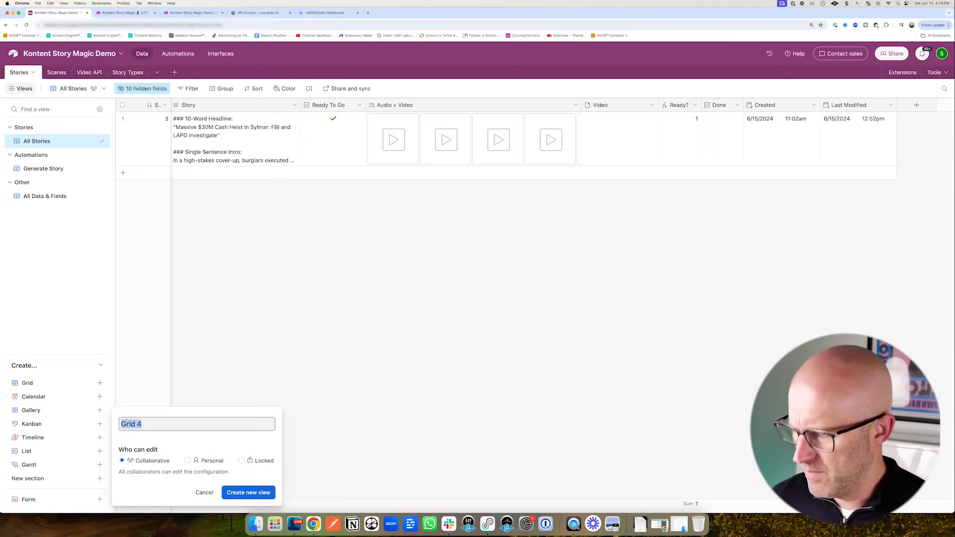
pyautogui.write('Build Full Video')
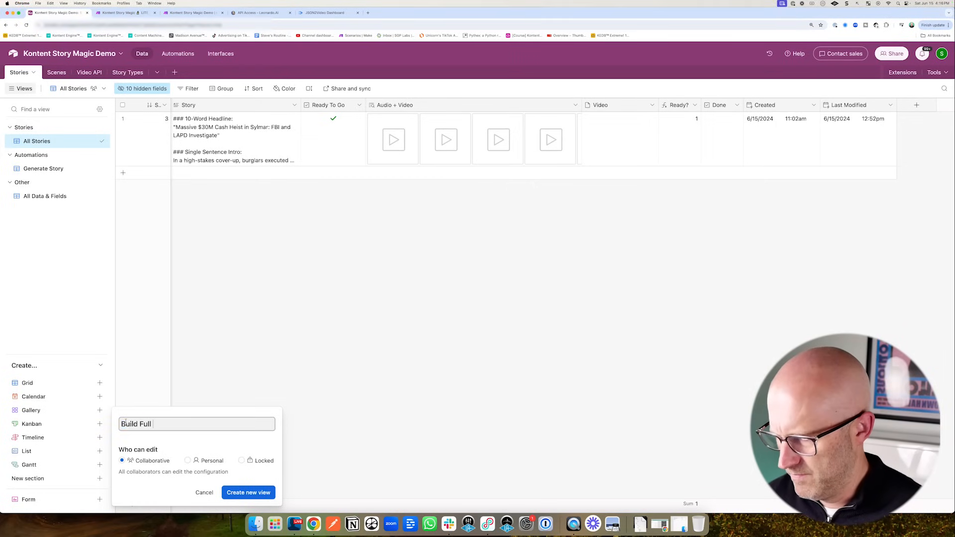
pyautogui.click(248, 493)
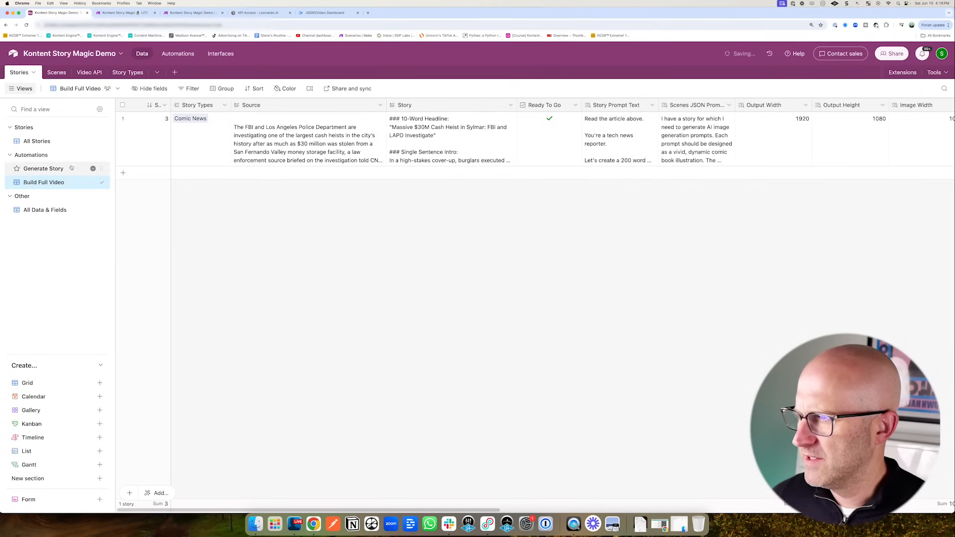
# - Add a view filter condition on the Ready? field
pyautogui.click(187, 90)
pyautogui.click(202, 122)
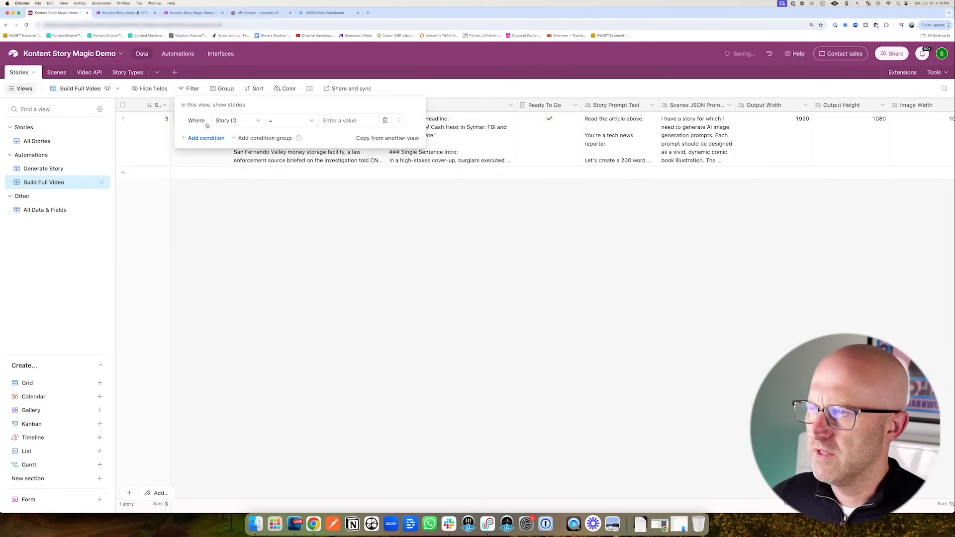
pyautogui.click(225, 121)
pyautogui.write('ready')
pyautogui.click(239, 155)
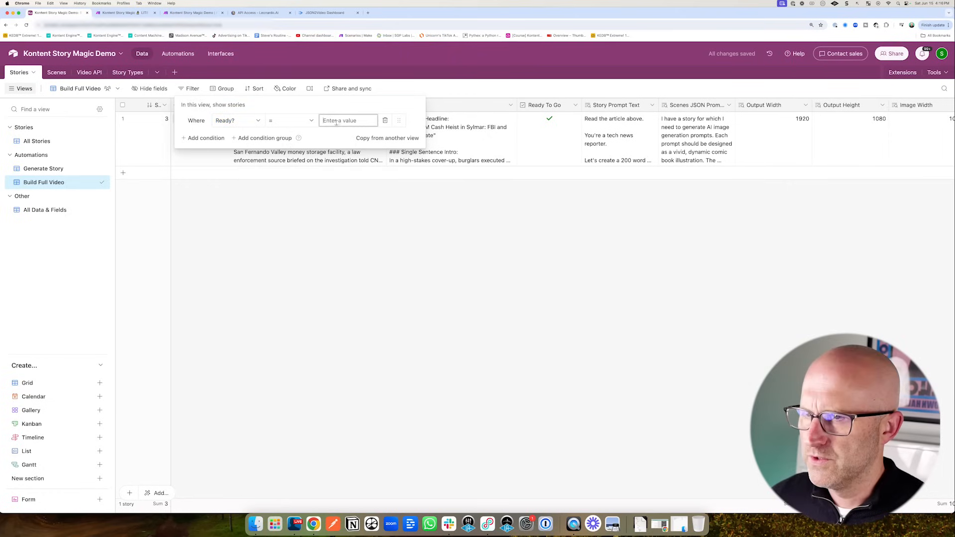
# - Add a second condition keeping only stories whose Video field is empty
pyautogui.click(205, 138)
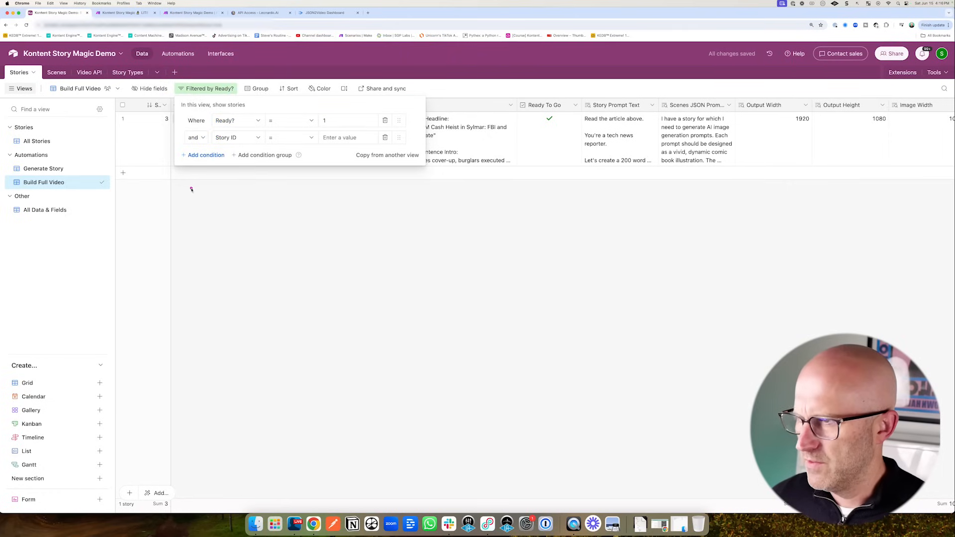
pyautogui.click(244, 138)
pyautogui.write('Video')
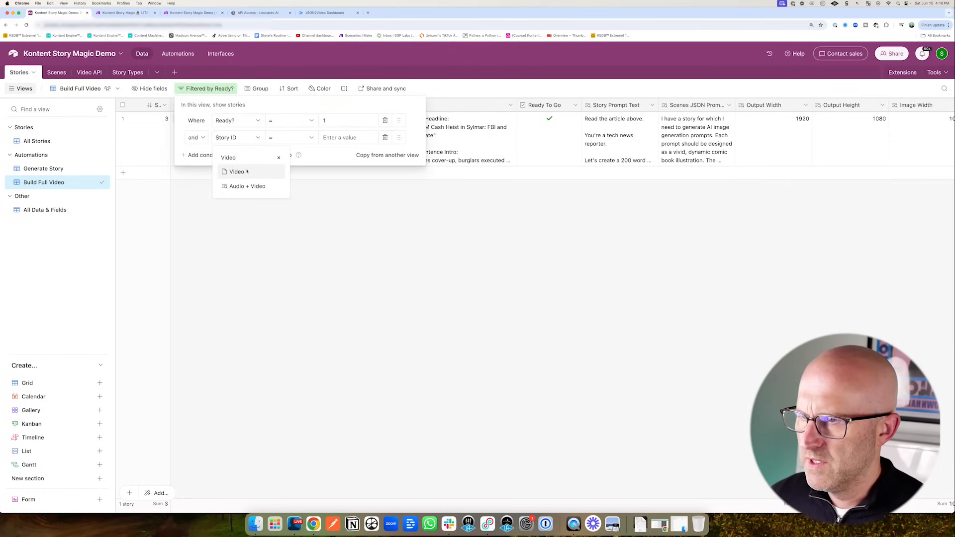
pyautogui.click(247, 172)
pyautogui.click(290, 138)
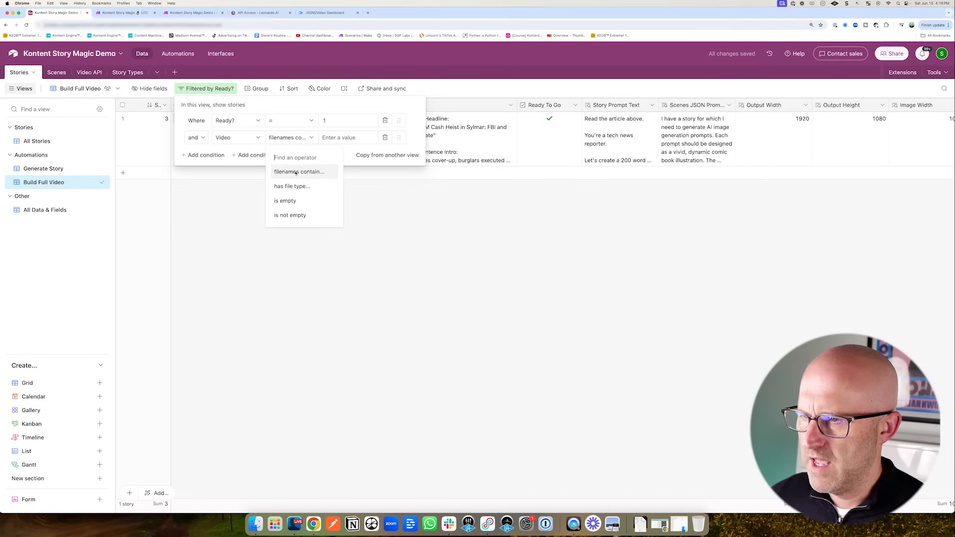
pyautogui.click(283, 198)
pyautogui.click(359, 228)
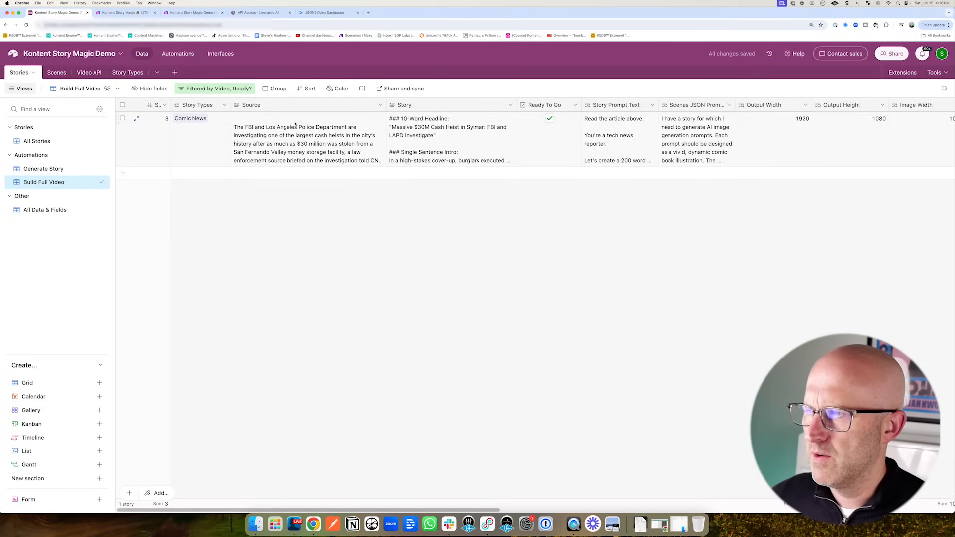
pyautogui.click(177, 54)
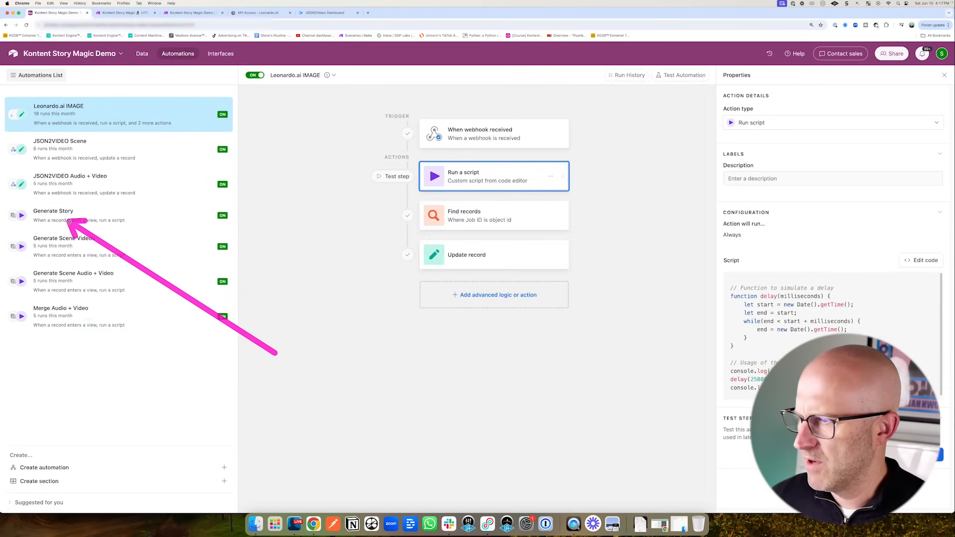
# - Duplicate the Generate Story automation and rename the copy 'Build Full Video'
pyautogui.click(219, 218)
pyautogui.click(220, 216)
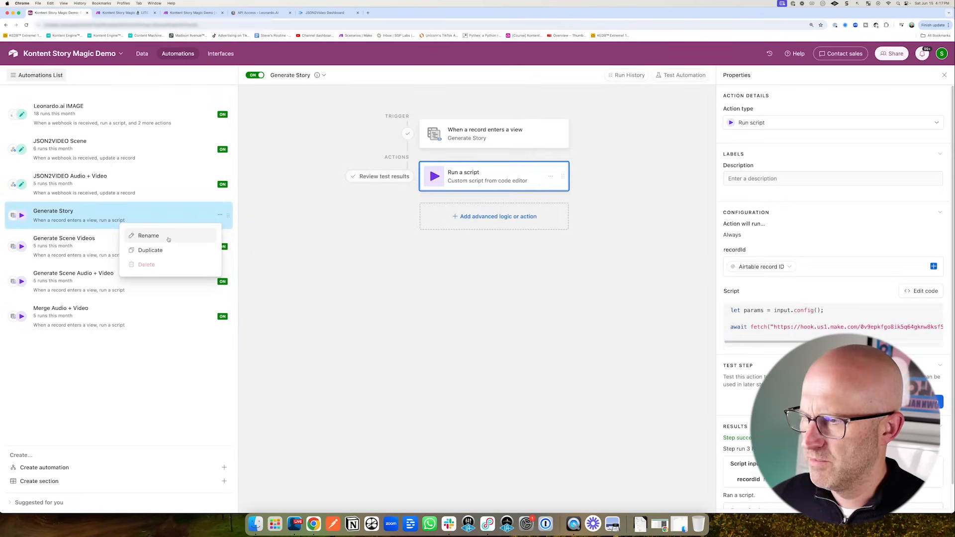
pyautogui.click(150, 253)
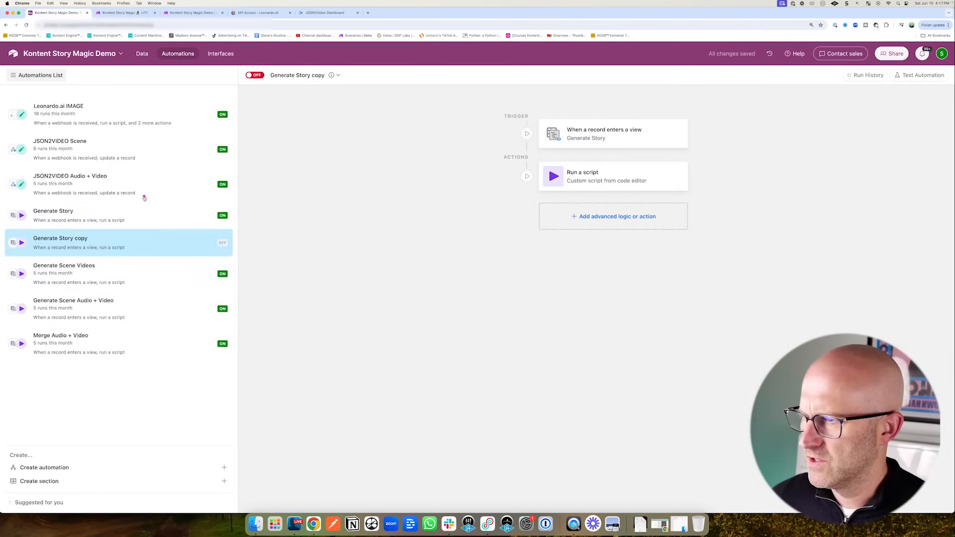
pyautogui.doubleClick(104, 239)
pyautogui.write('B')
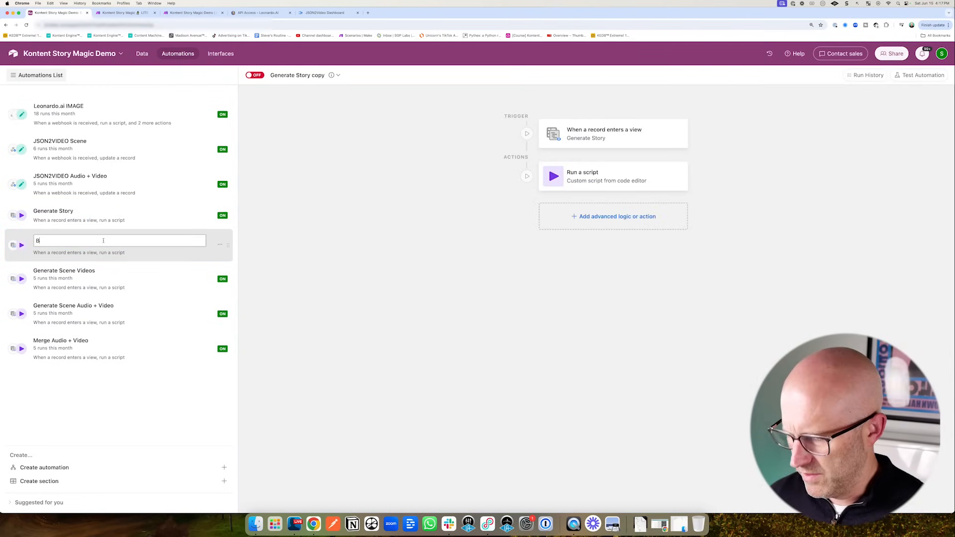
pyautogui.write('uild Full Video')
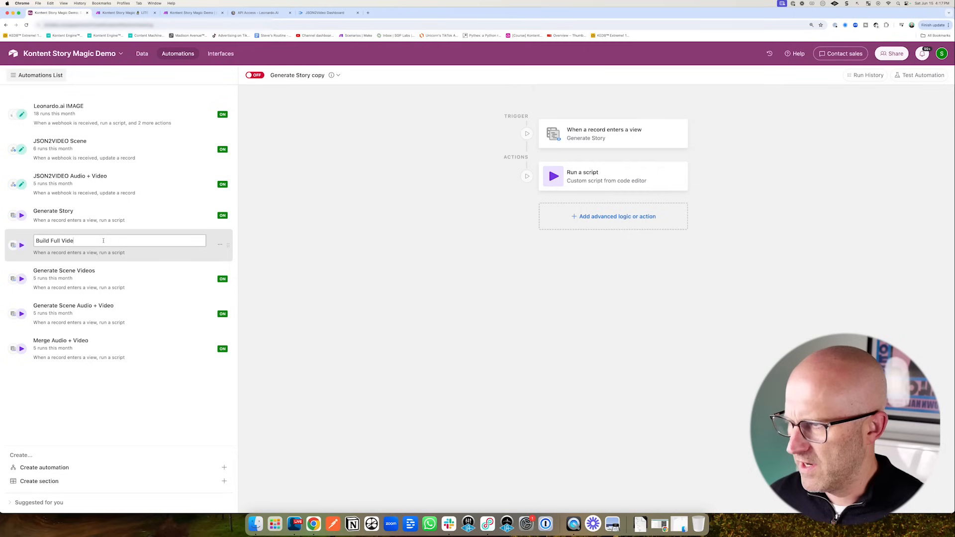
pyautogui.press('Return')
# - Trigger it on records entering the Build Full Video view, tested with story 3
pyautogui.click(604, 137)
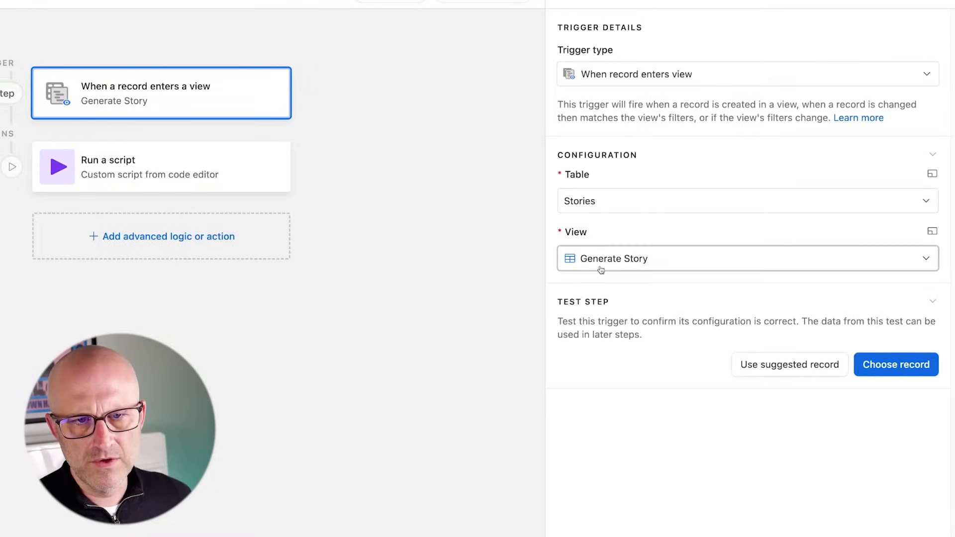
pyautogui.click(602, 270)
pyautogui.click(631, 360)
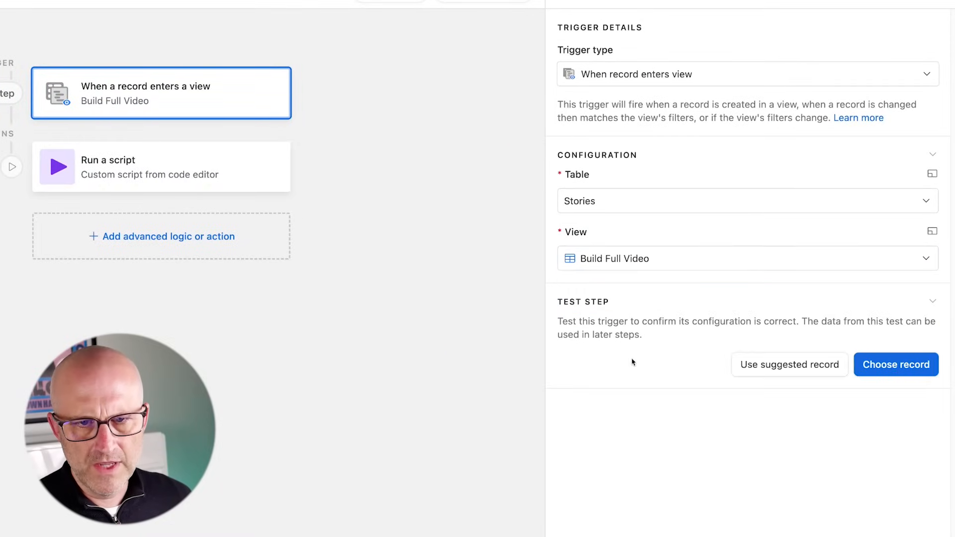
pyautogui.click(897, 364)
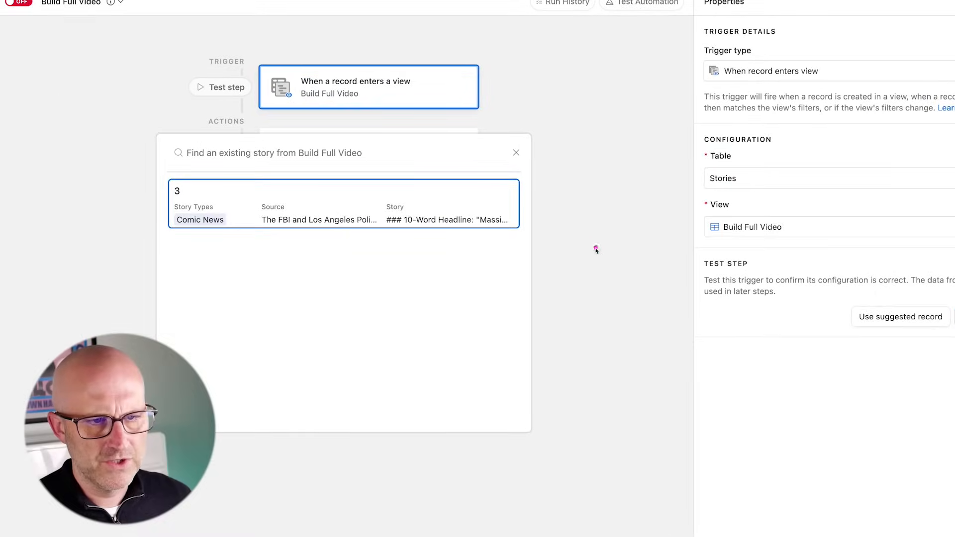
pyautogui.click(510, 215)
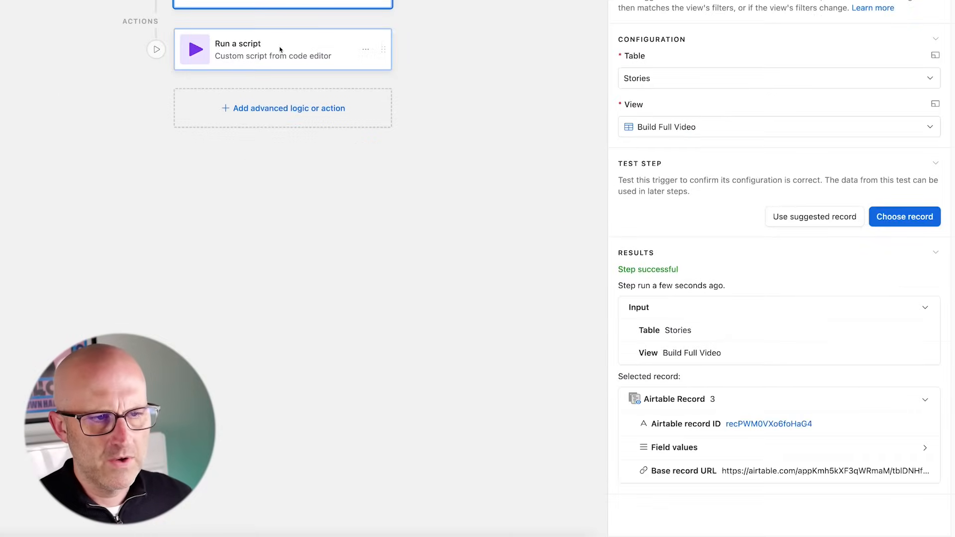
# - Change the script's action from generateStory to buildFullVideo and save it
pyautogui.click(367, 149)
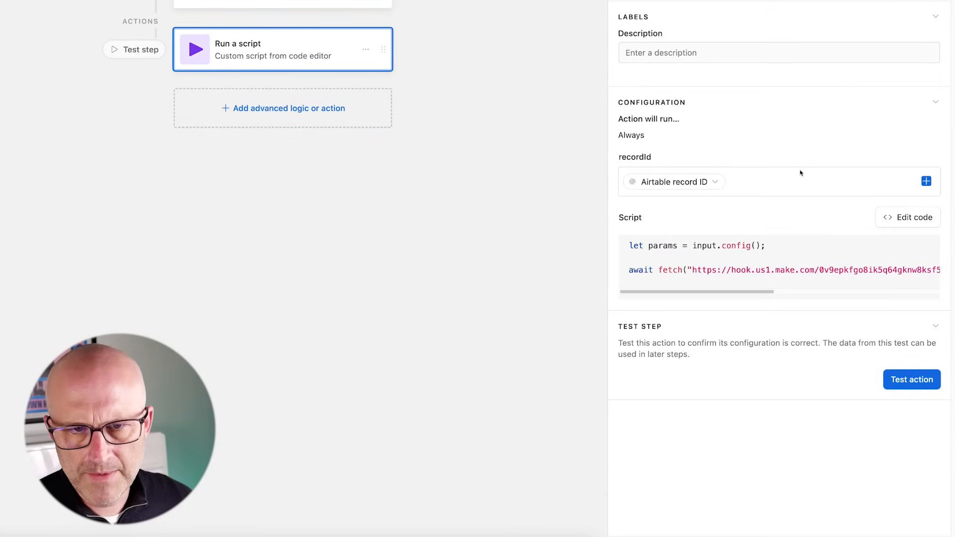
pyautogui.click(903, 217)
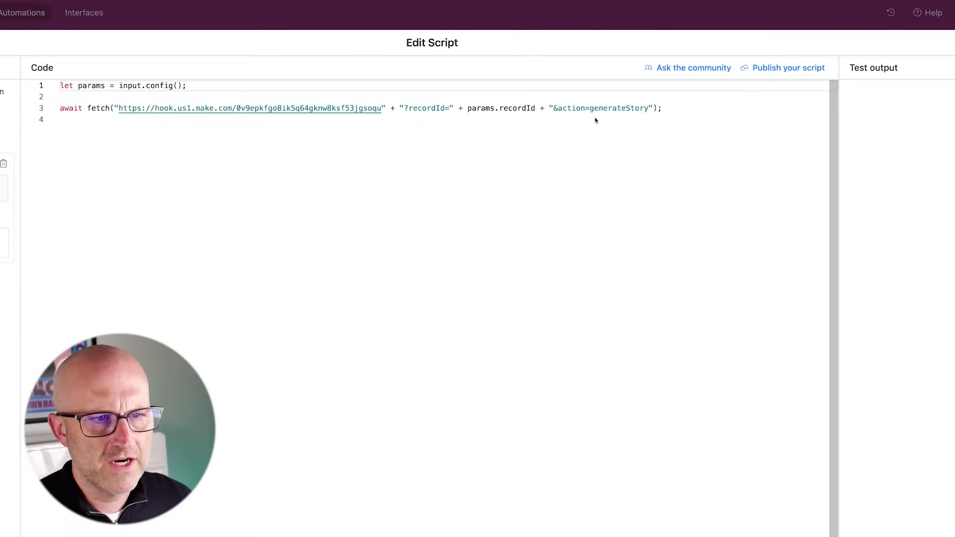
pyautogui.moveTo(591, 110); pyautogui.dragTo(650, 110)
pyautogui.write('buildFullVid')
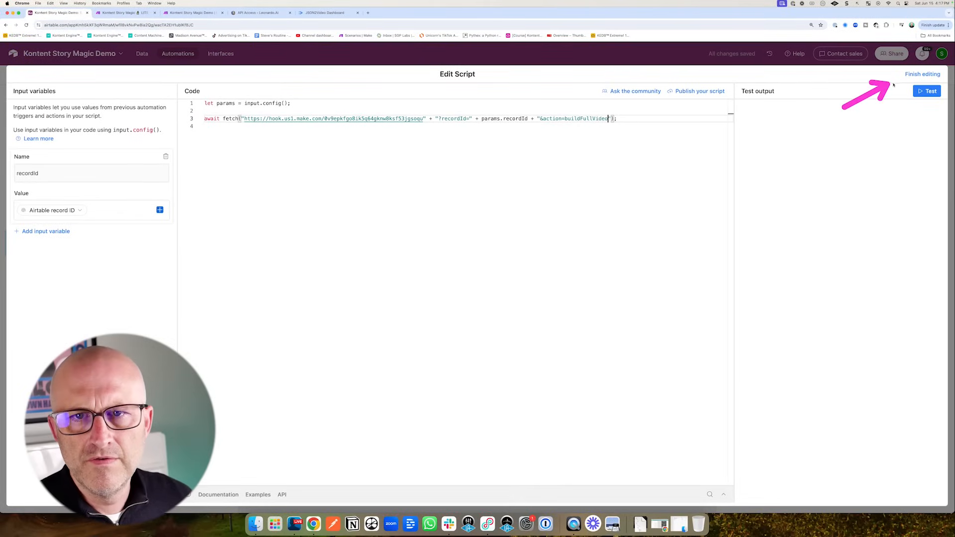
pyautogui.click(923, 74)
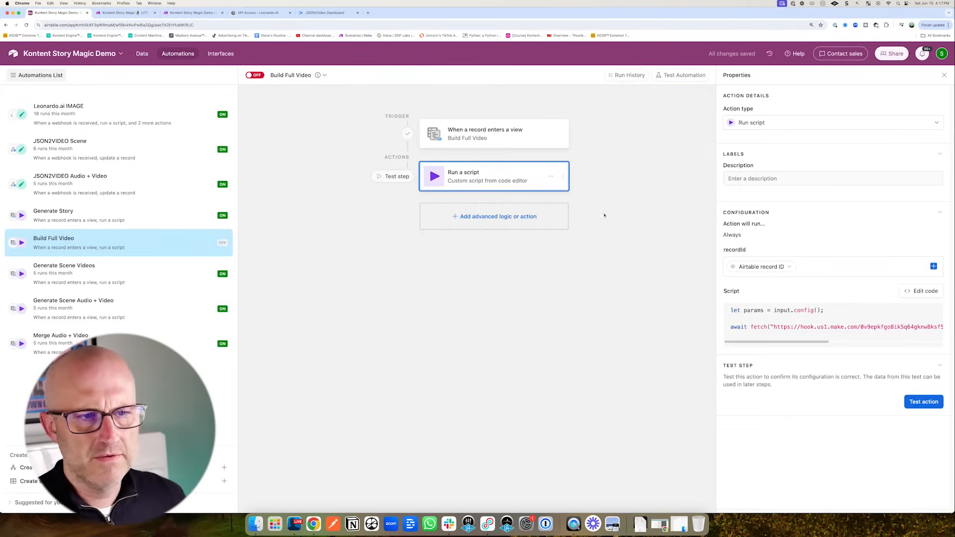
pyautogui.click(193, 17)
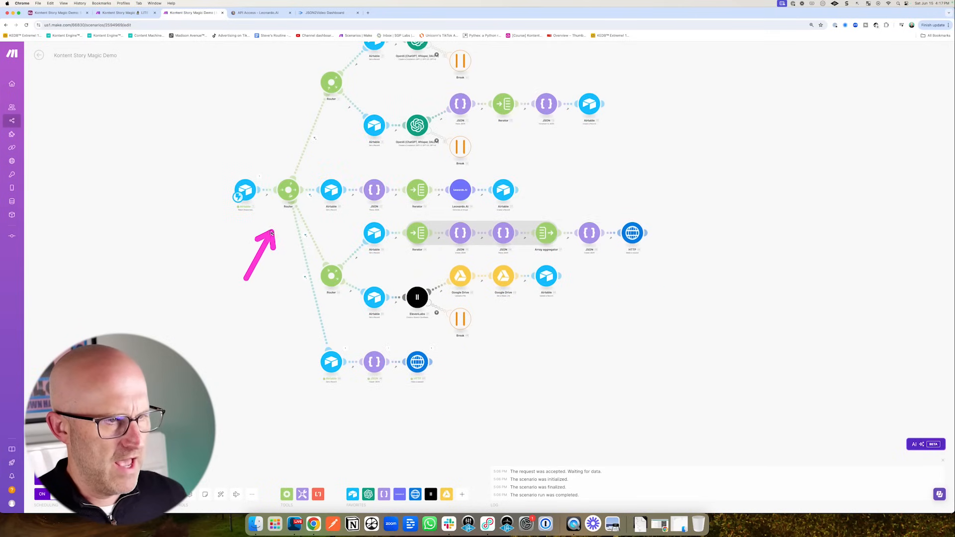
# - Add a new route to the main router and clone an Airtable module
pyautogui.click(288, 190)
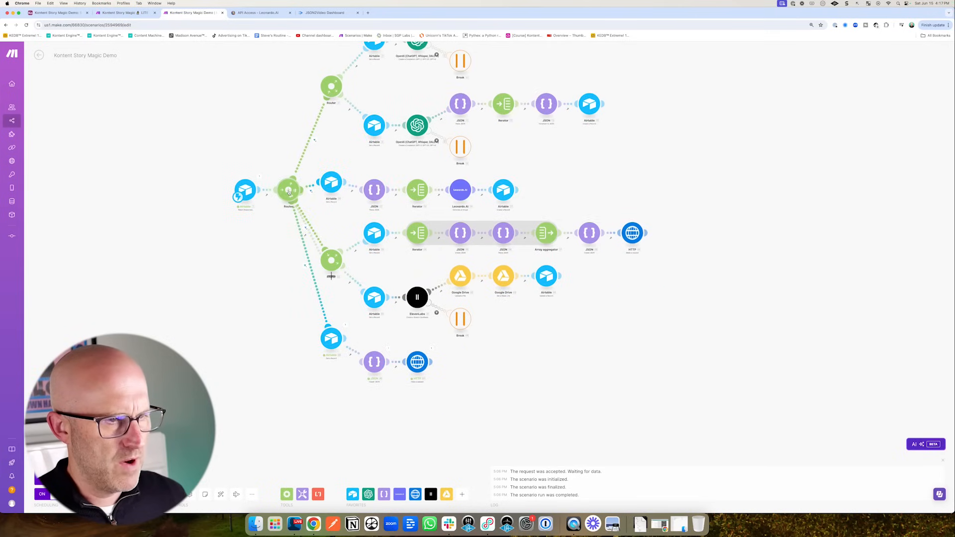
pyautogui.click(221, 495)
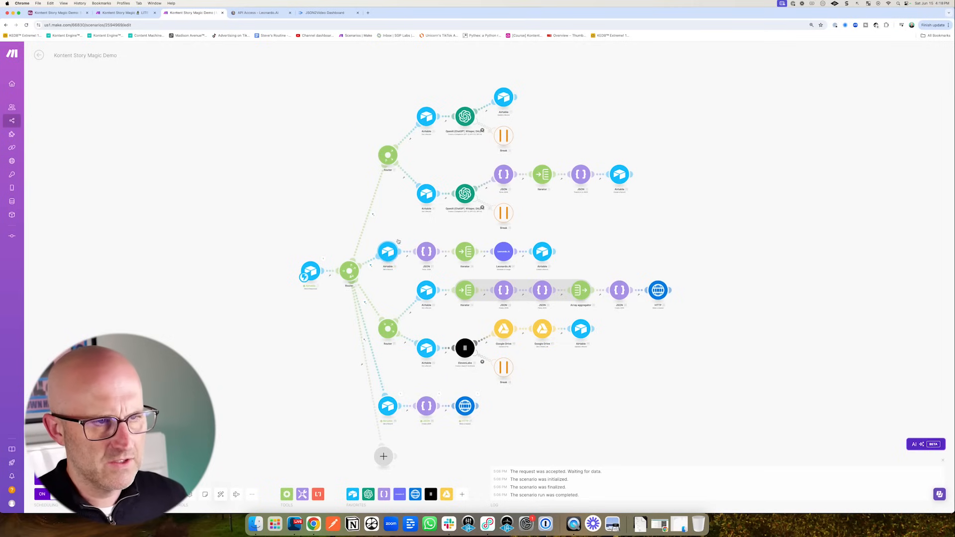
pyautogui.rightClick(427, 115)
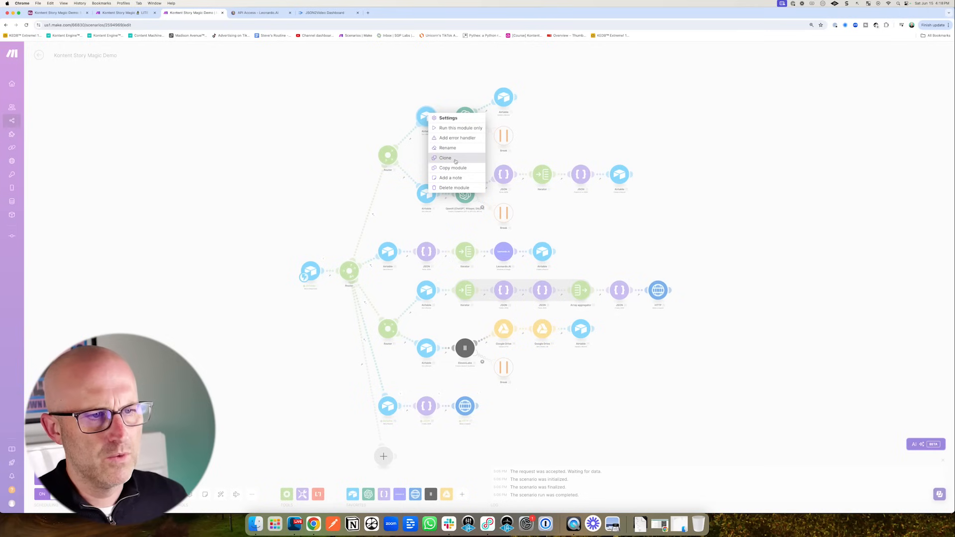
pyautogui.click(456, 159)
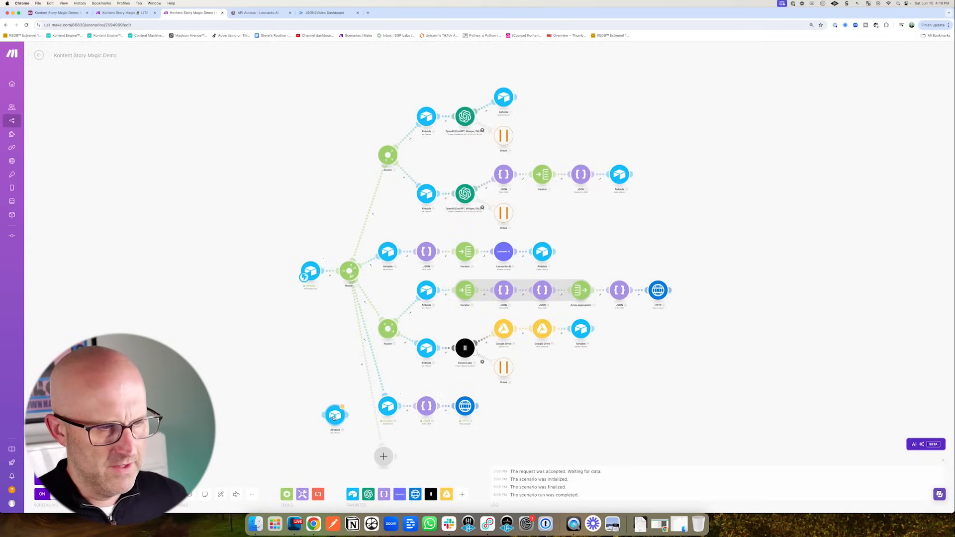
pyautogui.click(390, 468)
# - Swap the route's placeholder for the cloned Airtable module and start its filter
pyautogui.rightClick(384, 459)
pyautogui.click(402, 476)
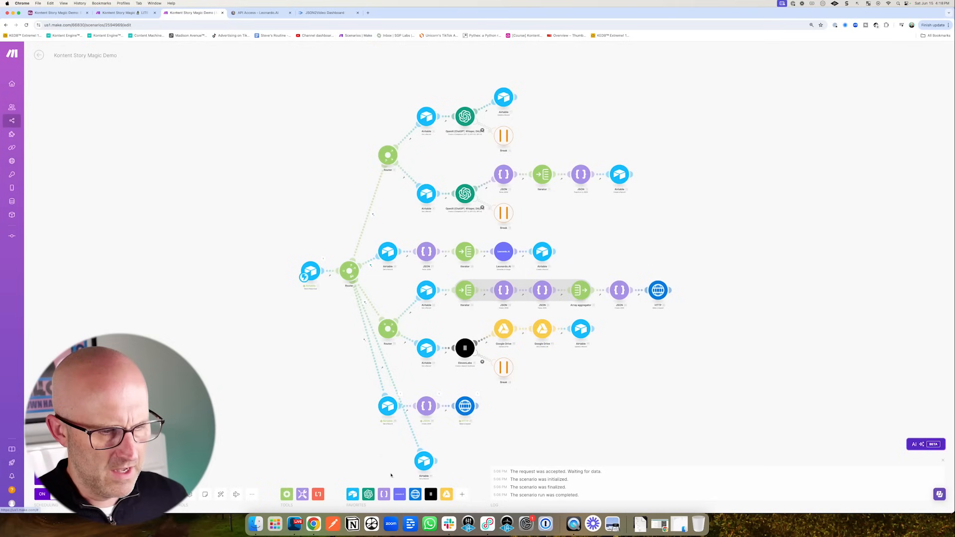
pyautogui.moveTo(423, 459); pyautogui.dragTo(363, 470)
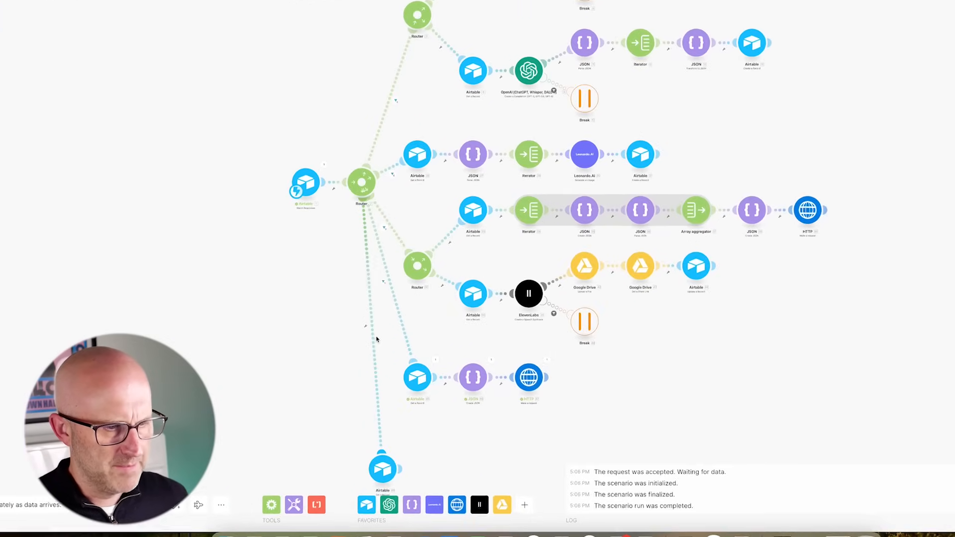
pyautogui.click(350, 379)
pyautogui.click(487, 332)
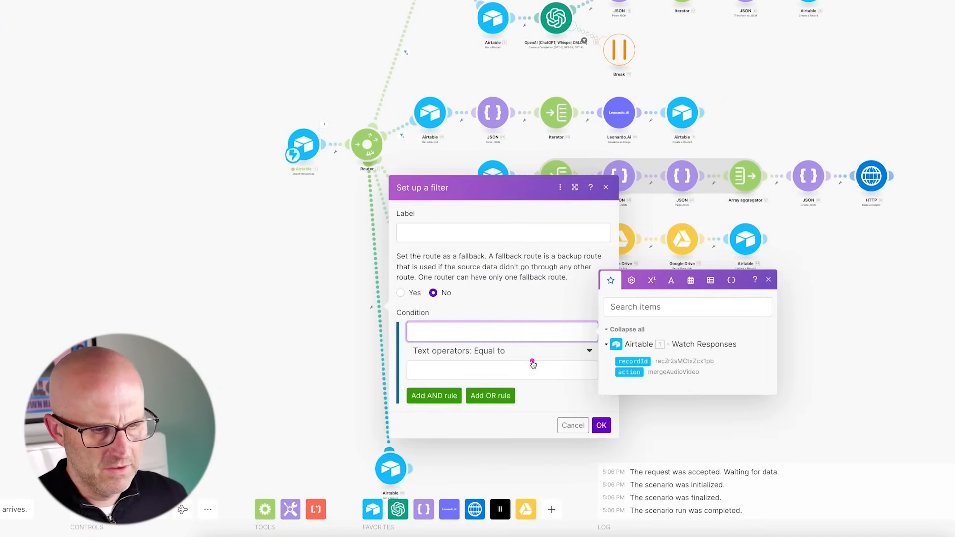
# - Save the route filter 'action Equal to buildFullVideo' and pan the canvas to the new bottom branch
pyautogui.click(629, 372)
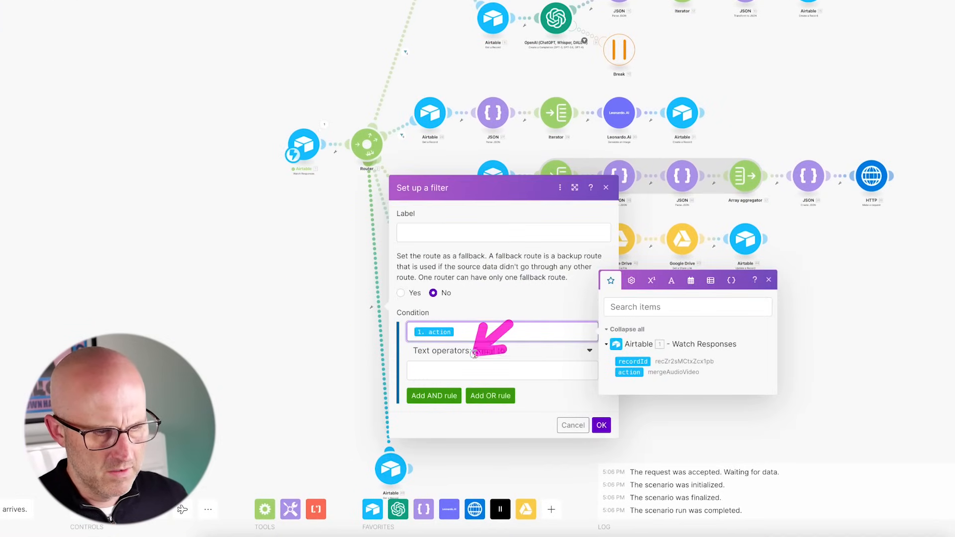
pyautogui.click(452, 372)
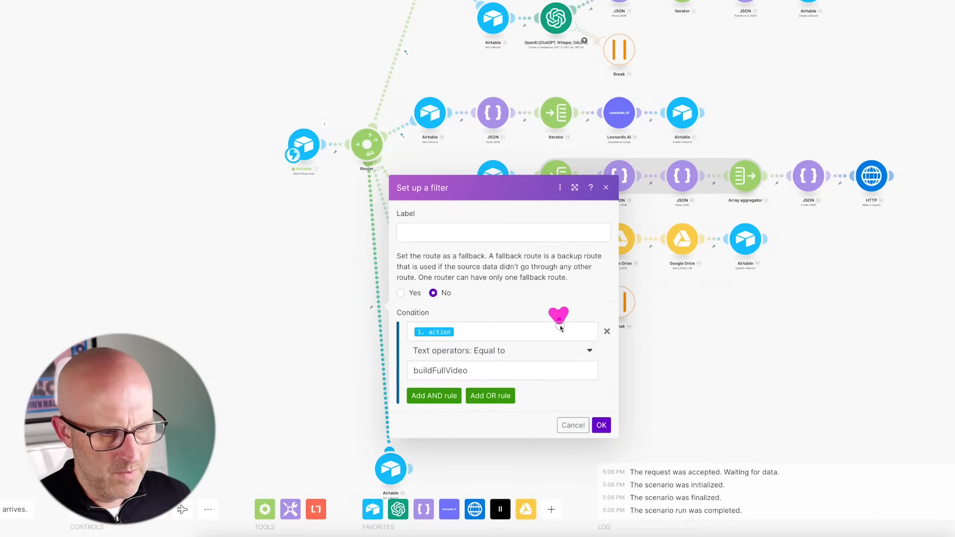
pyautogui.click(601, 425)
pyautogui.click(157, 510)
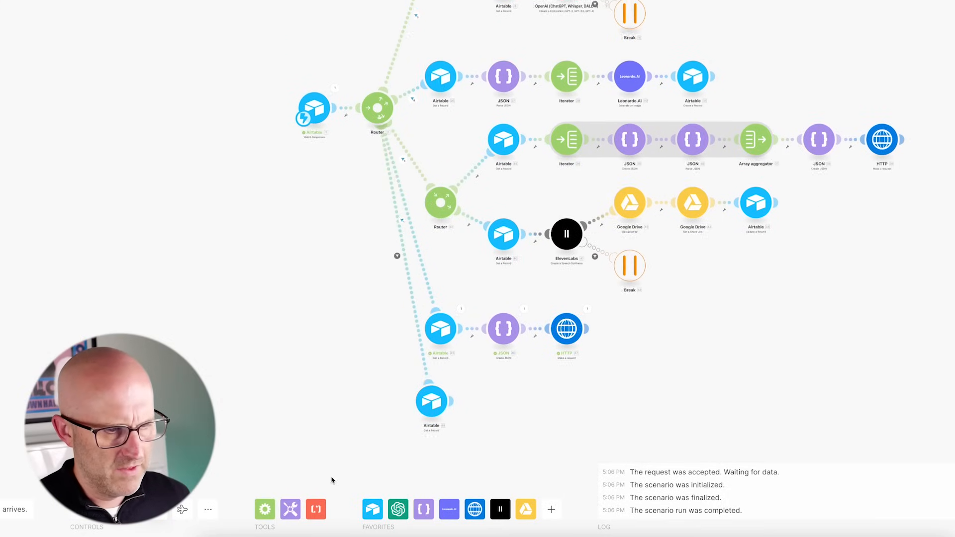
pyautogui.moveTo(685, 388); pyautogui.dragTo(655, 235)
pyautogui.moveTo(509, 414)
pyautogui.mouseDown()
pyautogui.moveTo(486, 349)
pyautogui.moveTo(702, 296)
pyautogui.mouseUp()
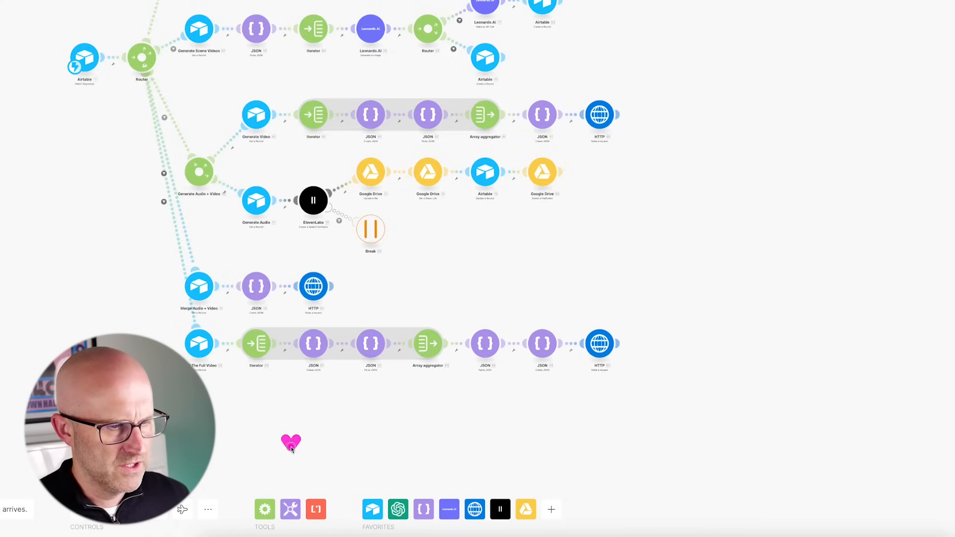
pyautogui.moveTo(290, 446); pyautogui.dragTo(411, 389)
pyautogui.scroll(-3, 458, 380)
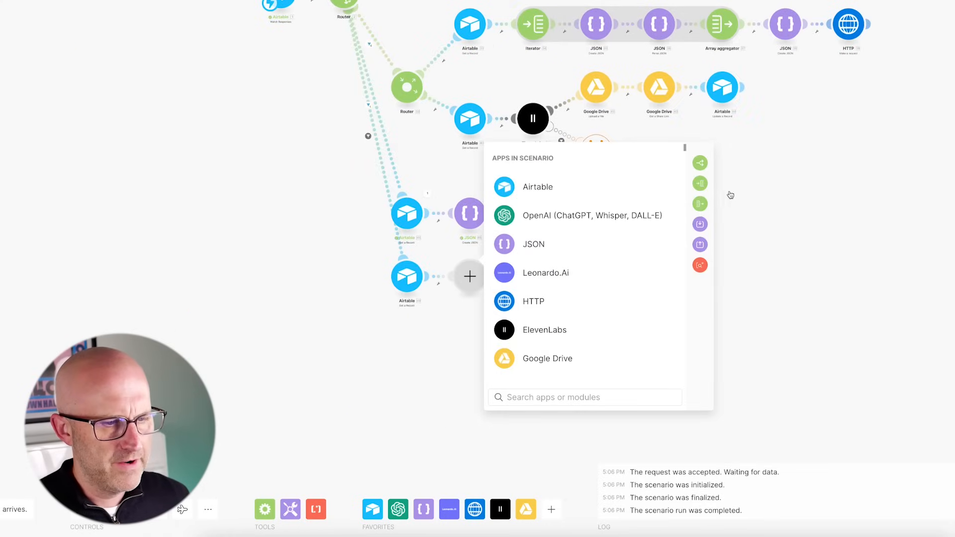
# - Add an Iterator after the bottom Airtable record, iterating over 49. Audio + Video[]
pyautogui.click(700, 184)
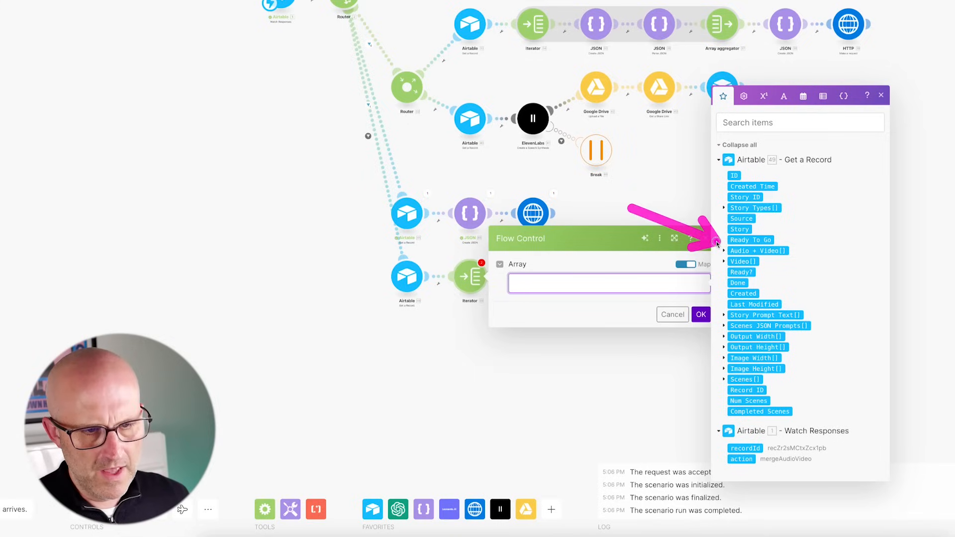
pyautogui.click(742, 250)
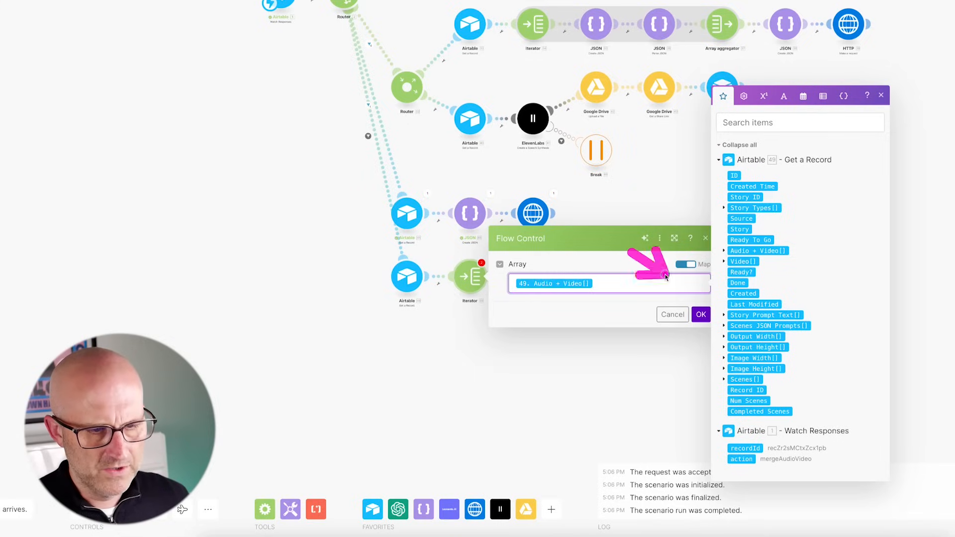
pyautogui.click(701, 315)
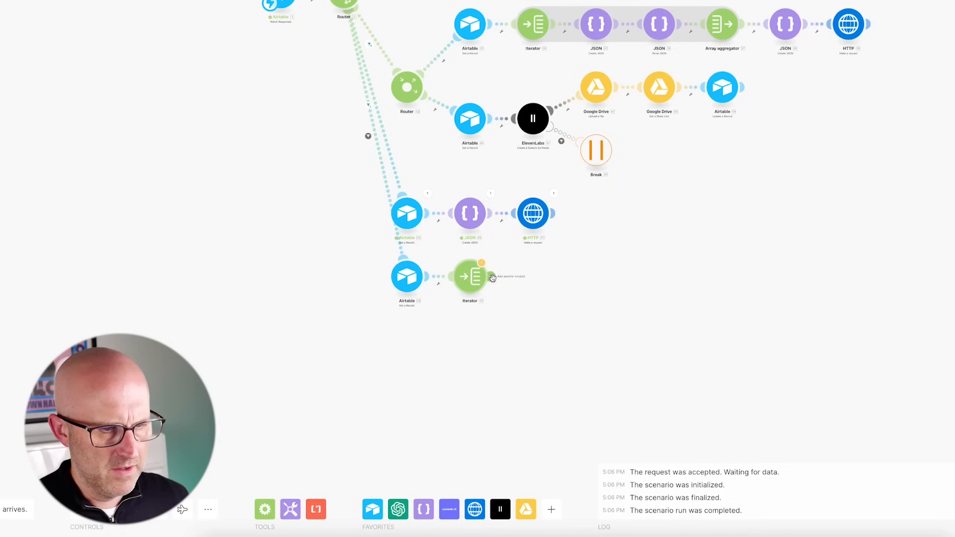
# - Add a JSON Create JSON module using the JSON2VIDEO Part data structure
pyautogui.click(493, 277)
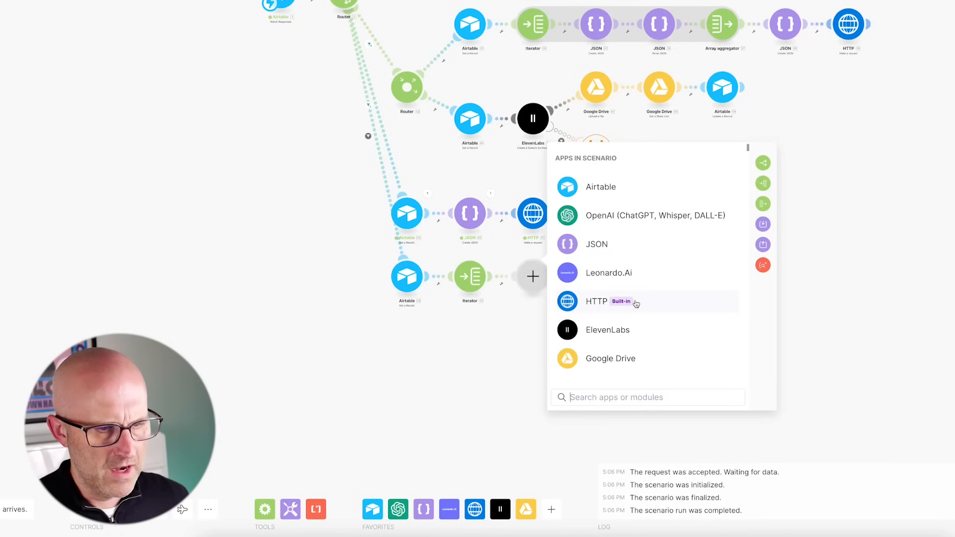
pyautogui.click(617, 243)
pyautogui.click(615, 313)
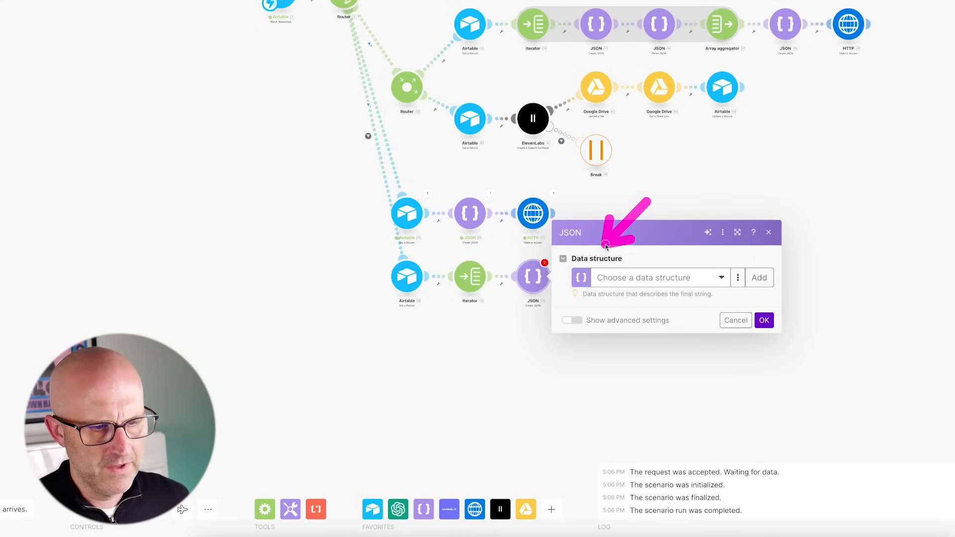
pyautogui.click(640, 278)
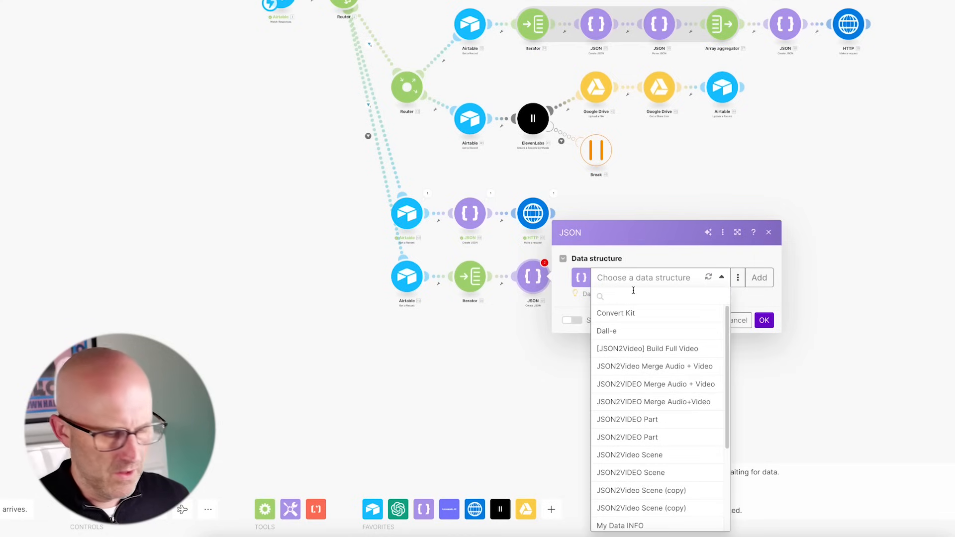
pyautogui.write('JSON2VIDEO')
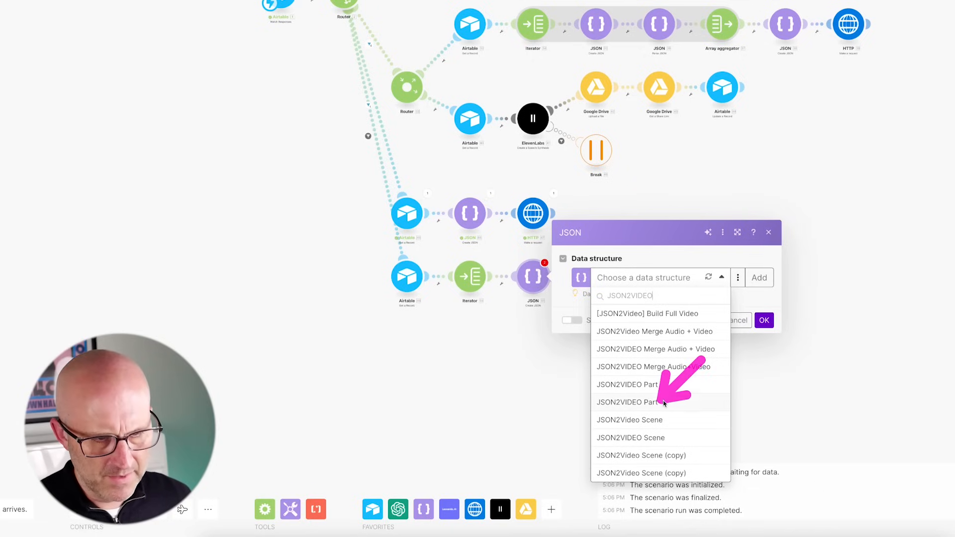
pyautogui.click(645, 403)
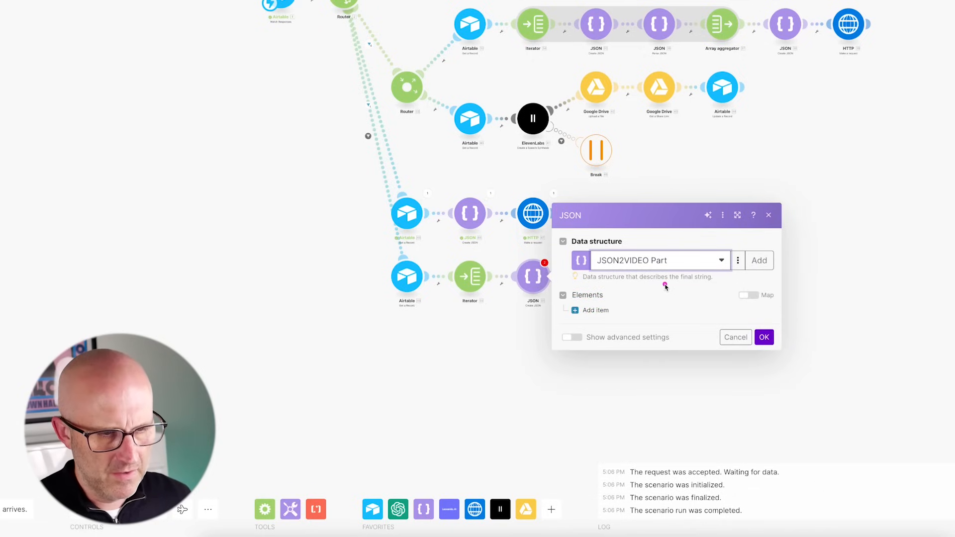
# - Add a video element with the iterated file's URL as src, duration -1 and center-center position
pyautogui.click(595, 310)
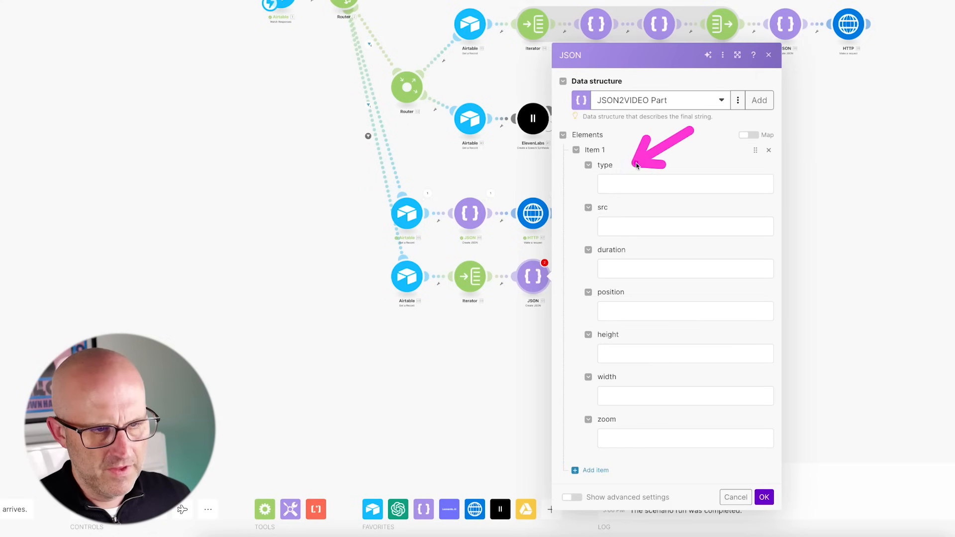
pyautogui.click(640, 184)
pyautogui.write('video')
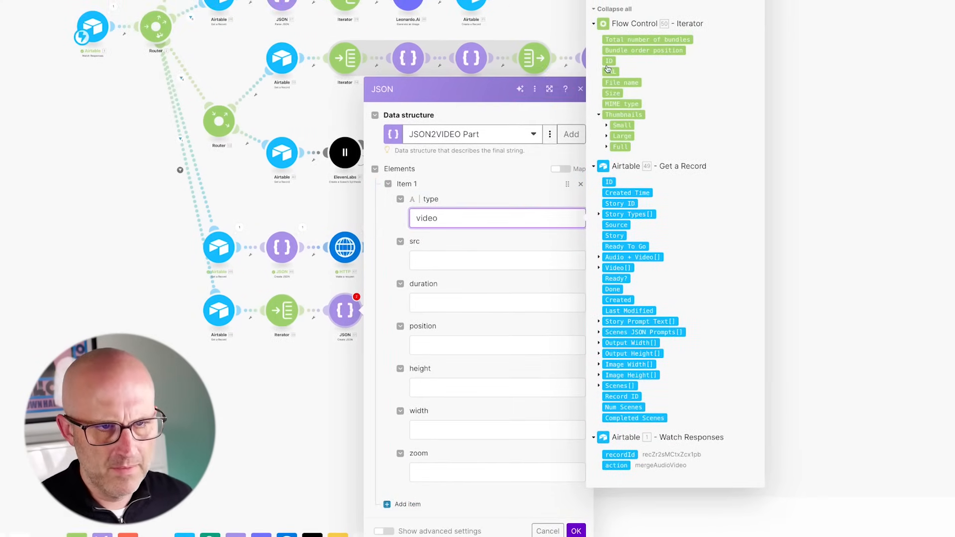
pyautogui.click(436, 262)
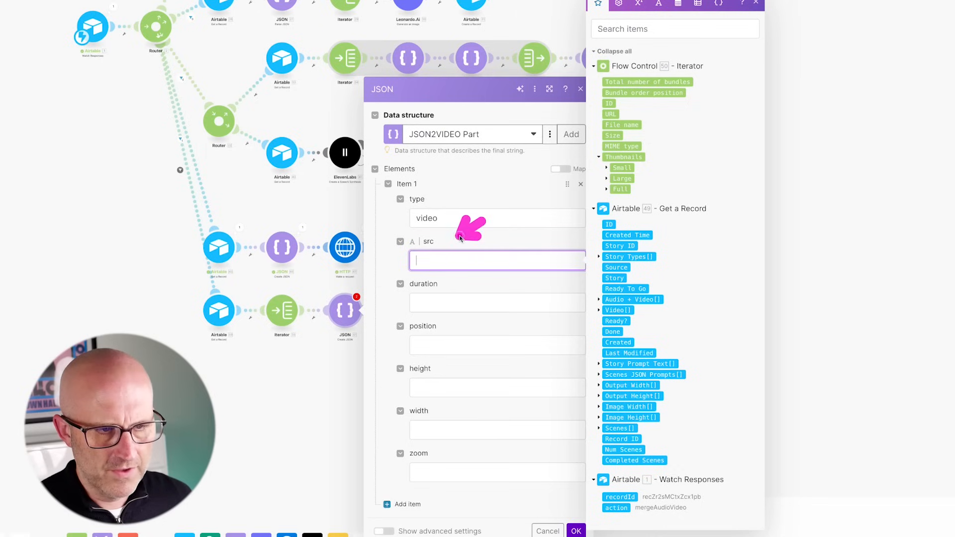
pyautogui.click(611, 115)
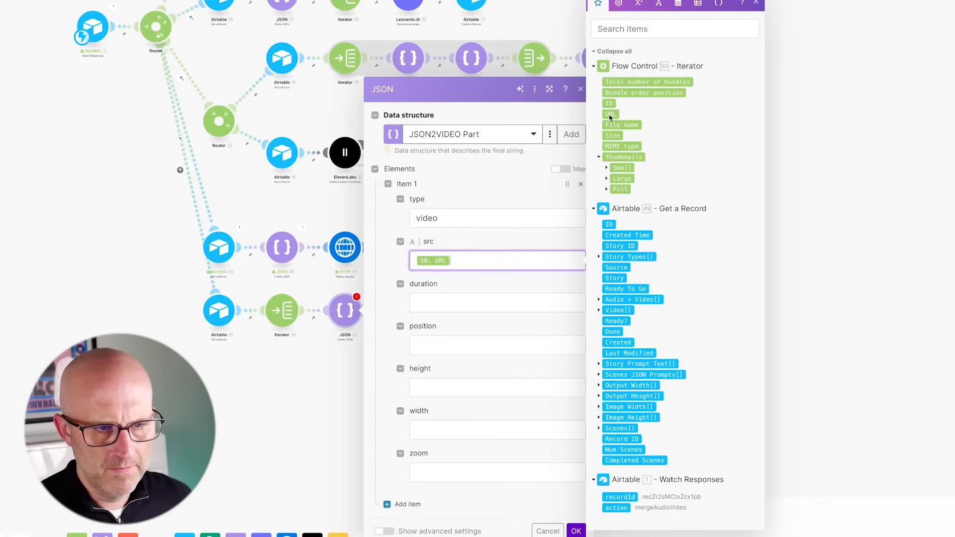
pyautogui.click(430, 303)
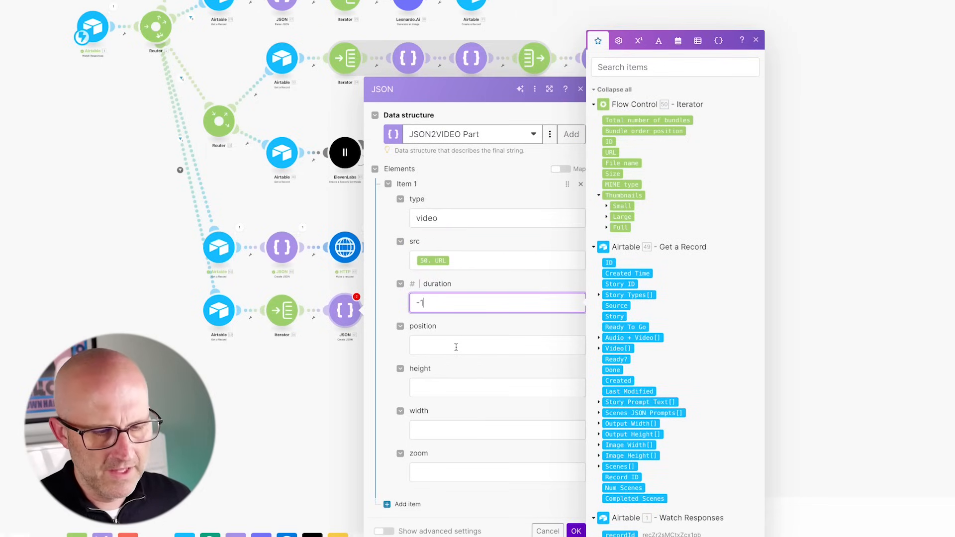
pyautogui.click(431, 349)
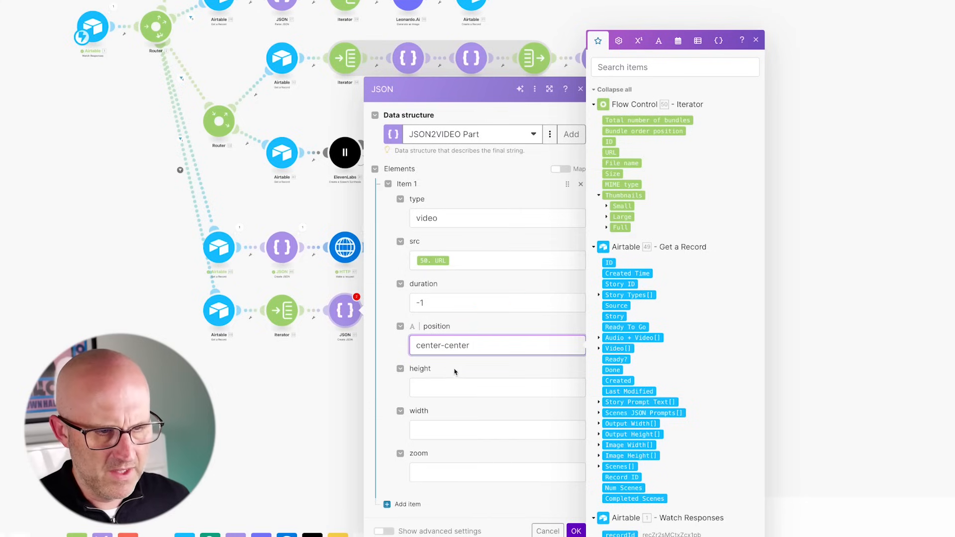
# - Map the record's Output Height and Output Width, set zoom 0, and confirm the Create JSON module
pyautogui.click(427, 388)
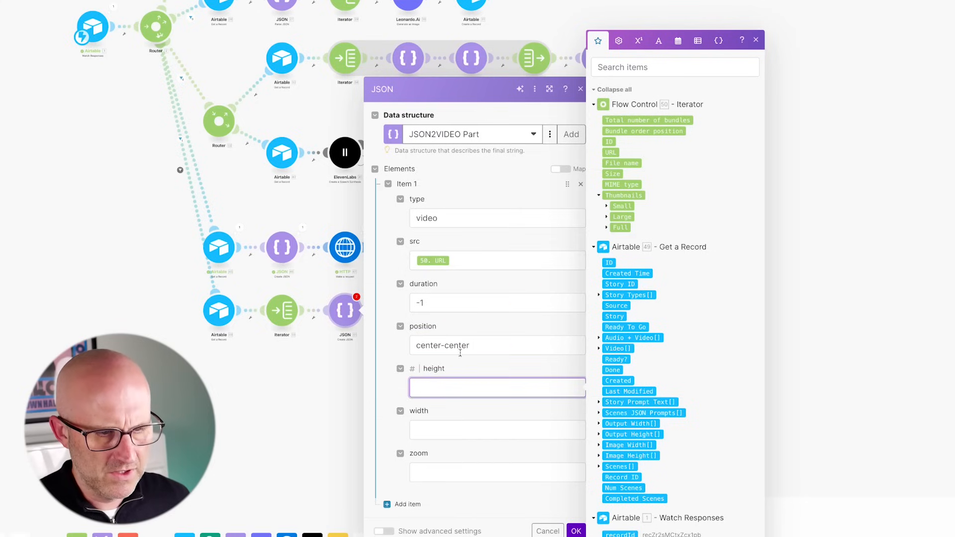
pyautogui.click(599, 435)
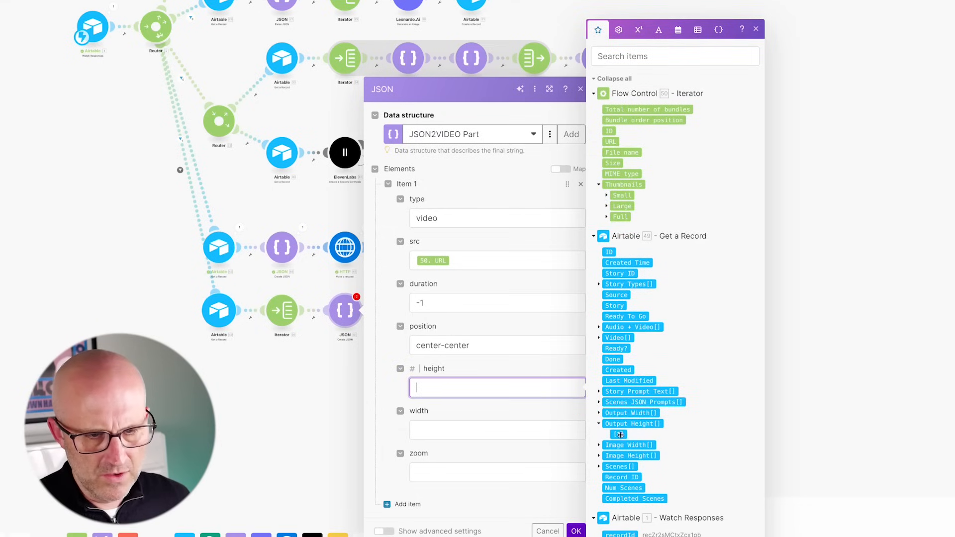
pyautogui.click(619, 435)
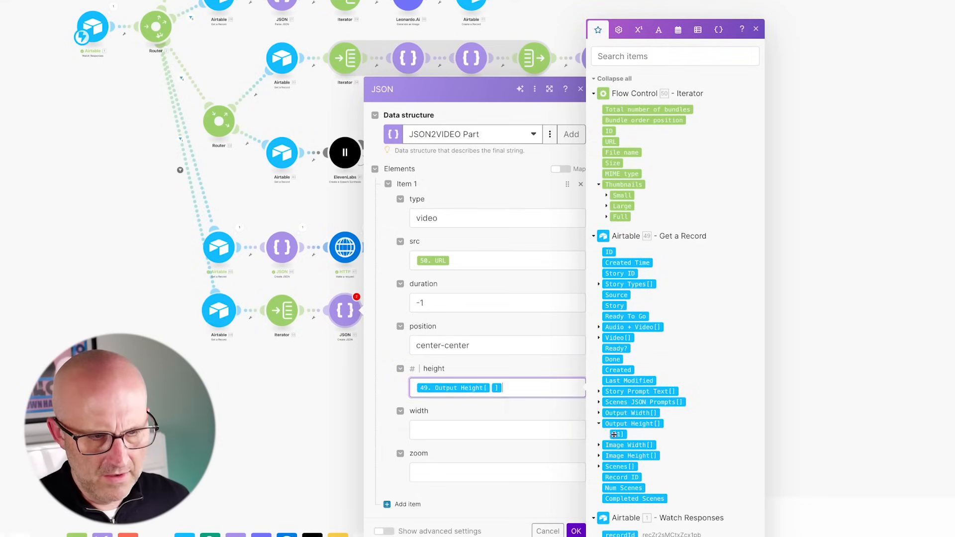
pyautogui.click(523, 432)
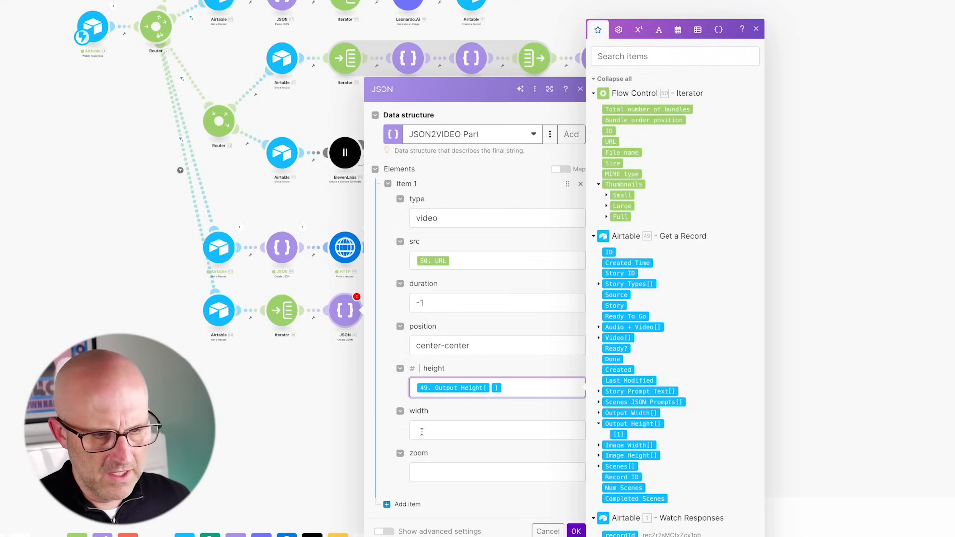
pyautogui.click(599, 414)
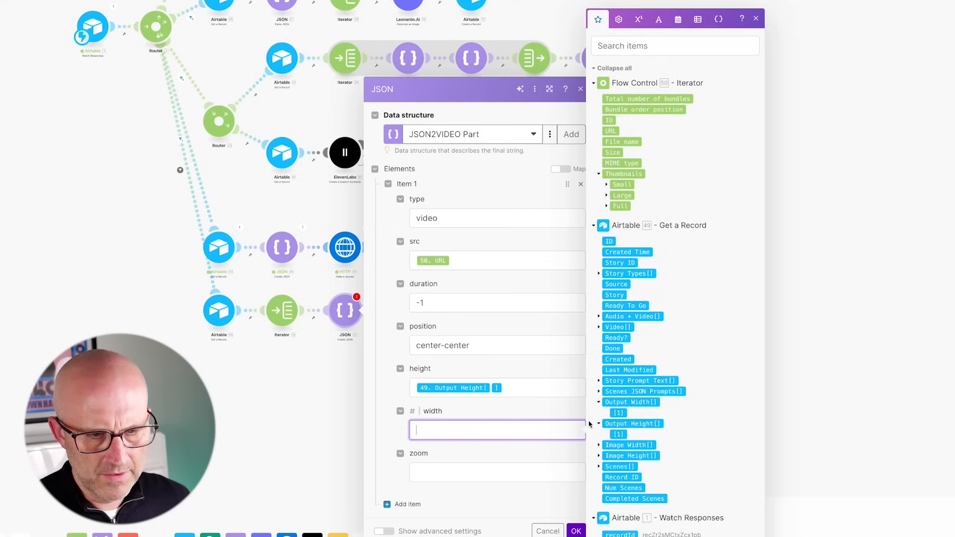
pyautogui.click(619, 414)
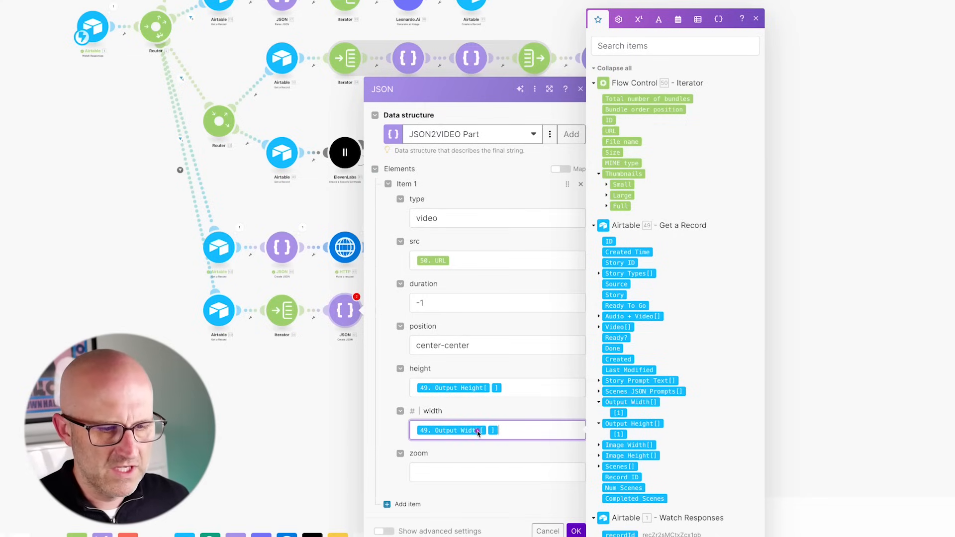
pyautogui.click(430, 471)
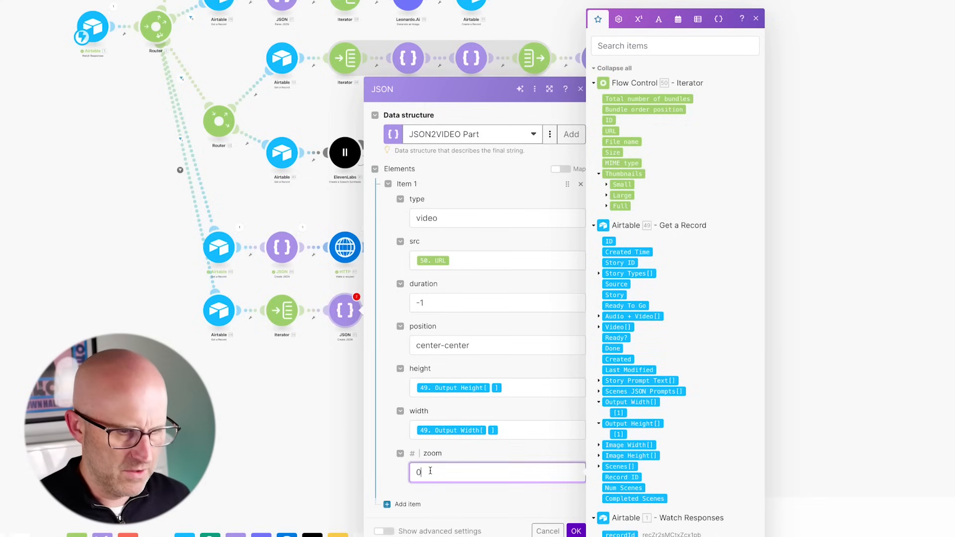
pyautogui.write('0')
pyautogui.click(576, 530)
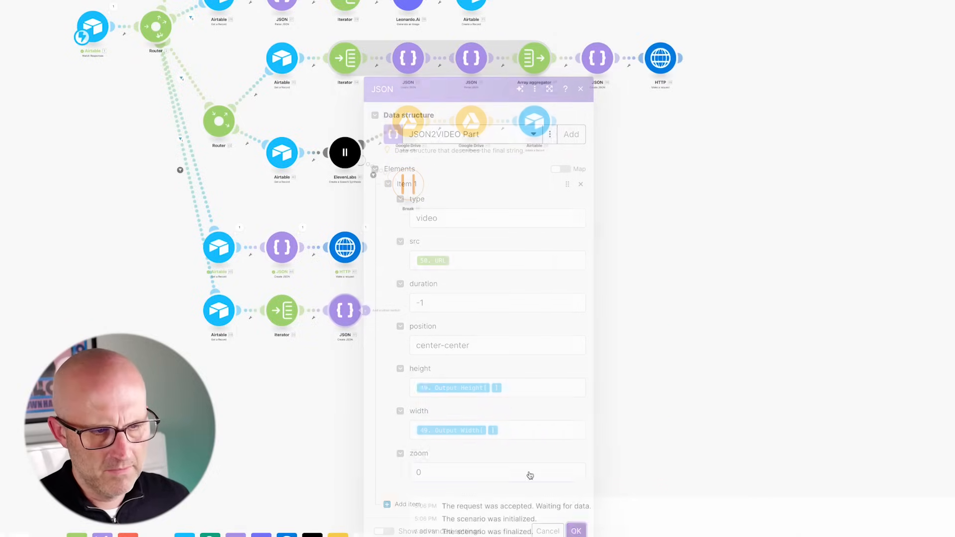
pyautogui.click(302, 284)
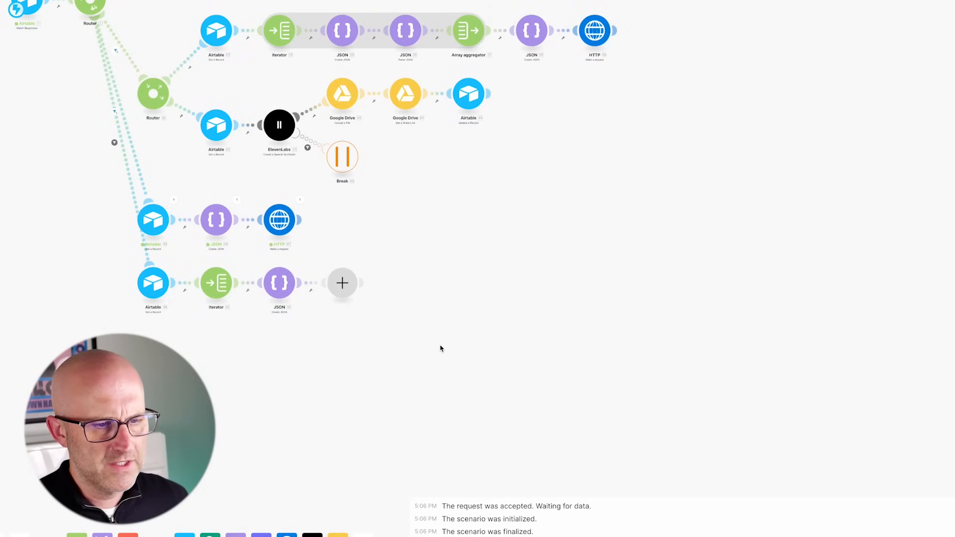
# - Add a Parse JSON module that parses 51. JSON string
pyautogui.click(415, 250)
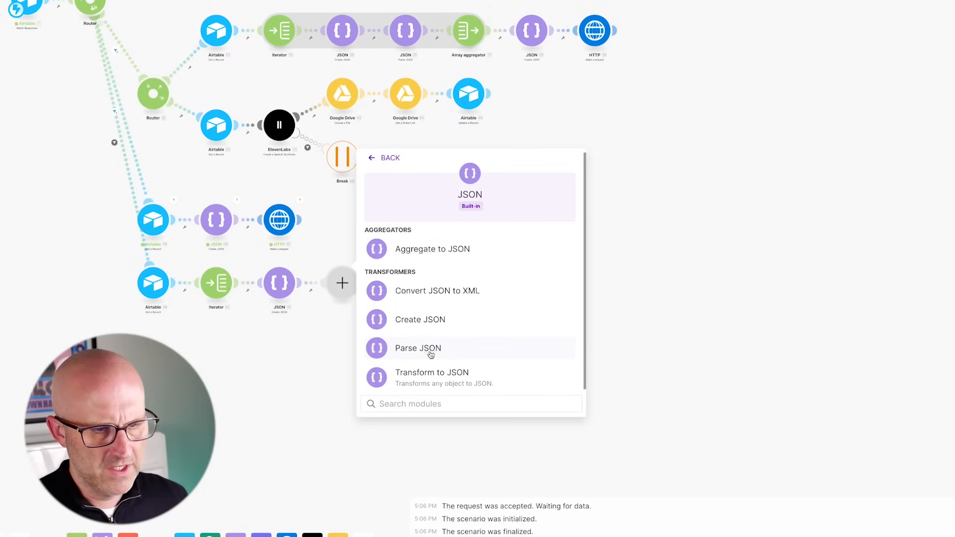
pyautogui.click(431, 354)
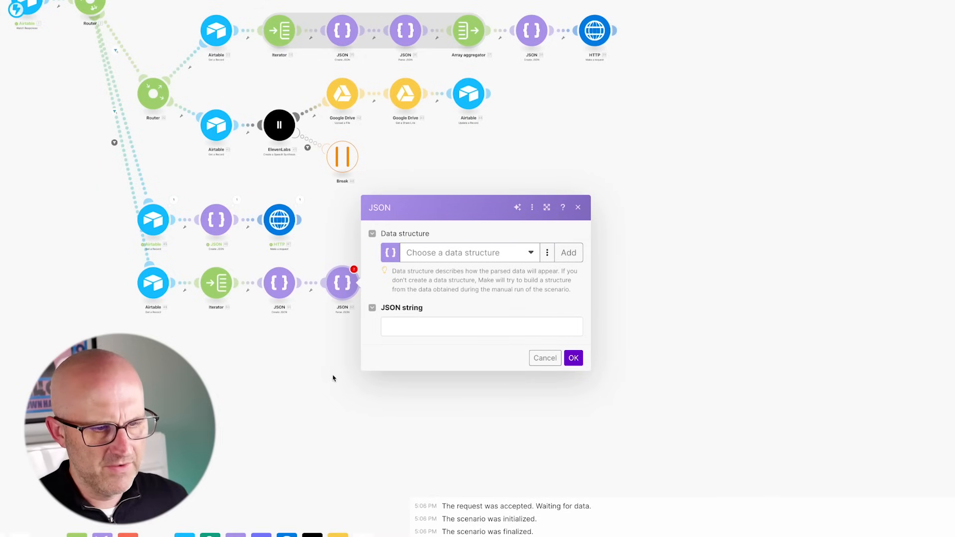
pyautogui.click(408, 326)
pyautogui.click(625, 89)
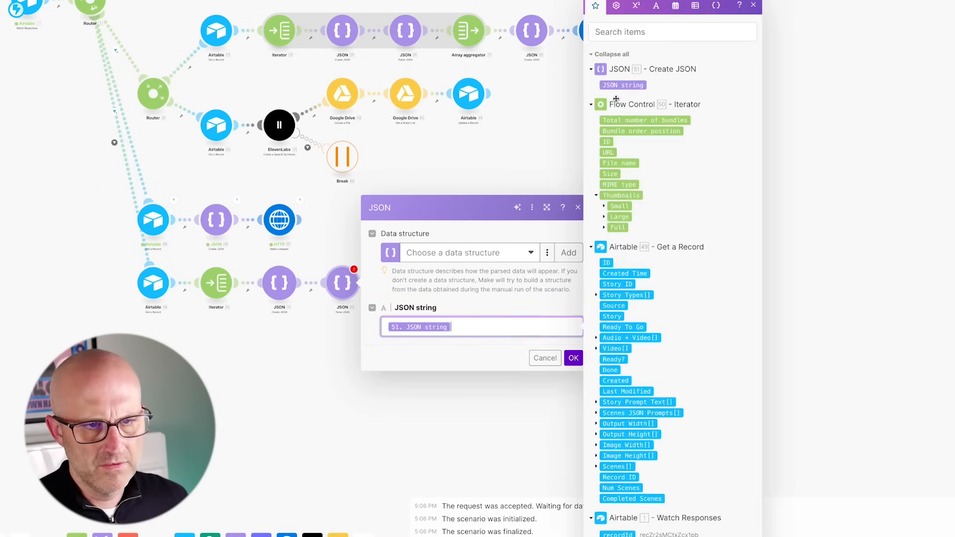
pyautogui.click(572, 359)
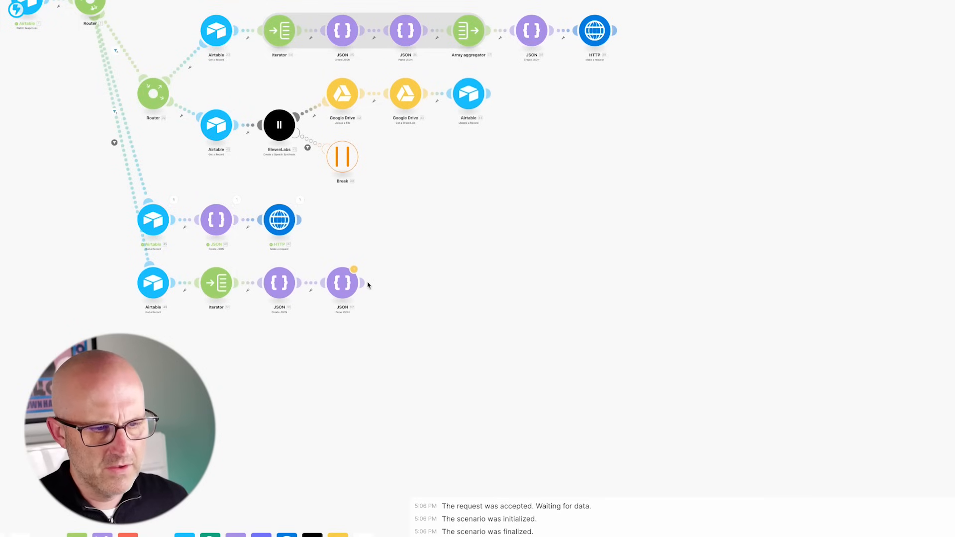
# - Append an Array aggregator with Source Module set to Iterator [50]
pyautogui.click(365, 283)
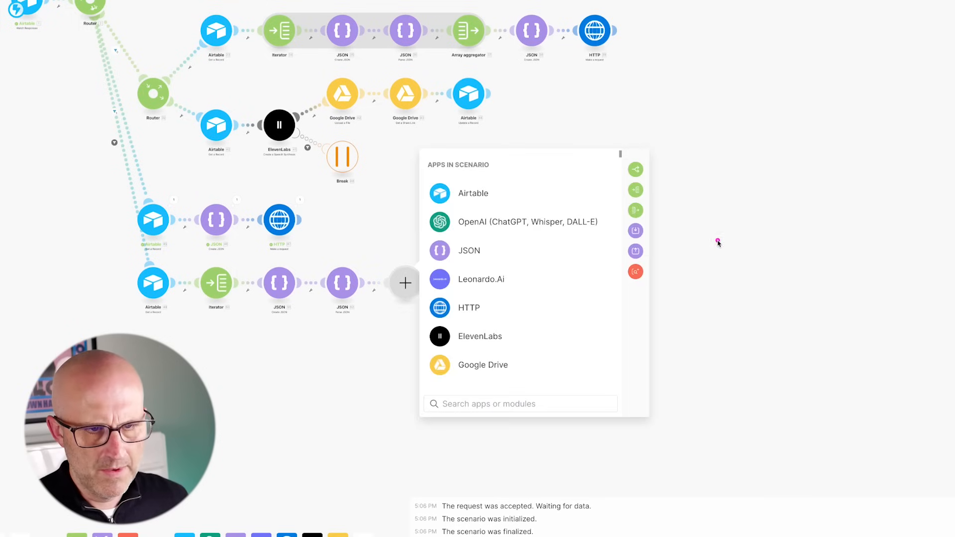
pyautogui.click(635, 211)
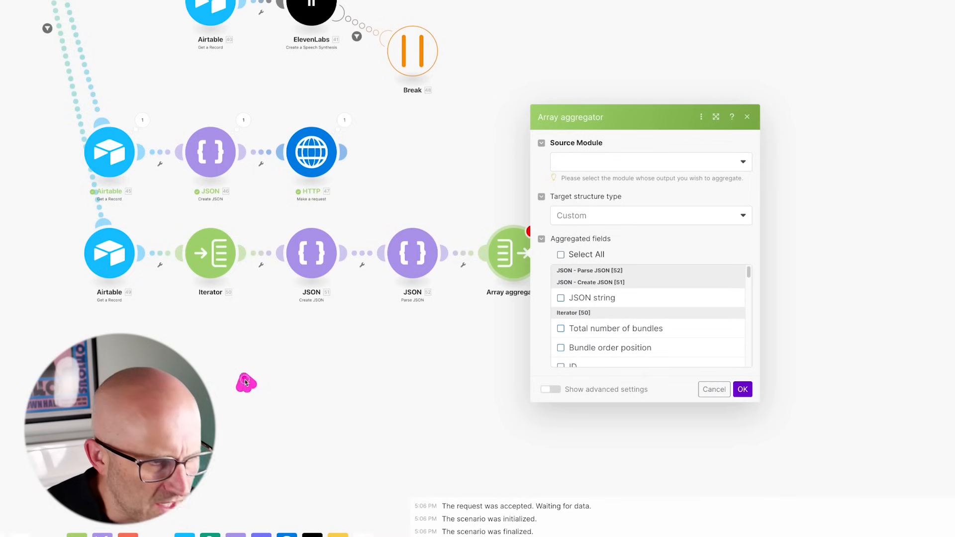
pyautogui.click(597, 162)
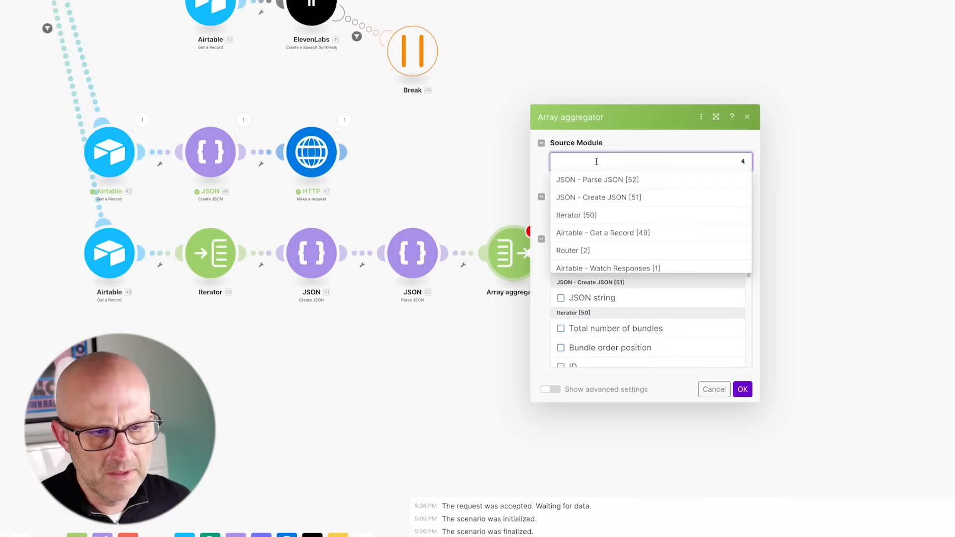
pyautogui.click(590, 217)
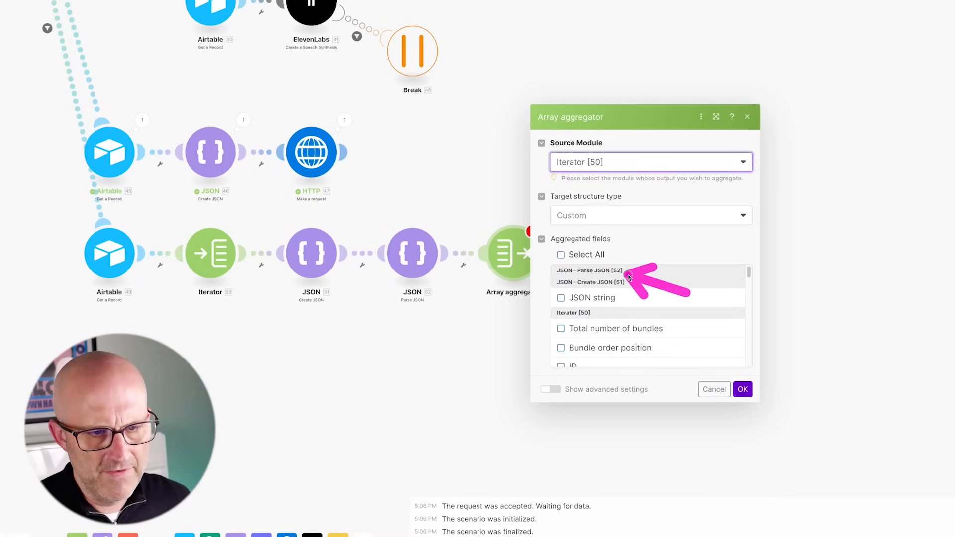
pyautogui.moveTo(675, 217)
pyautogui.mouseDown()
pyautogui.moveTo(625, 260)
pyautogui.moveTo(456, 271)
pyautogui.moveTo(444, 256)
pyautogui.mouseUp()
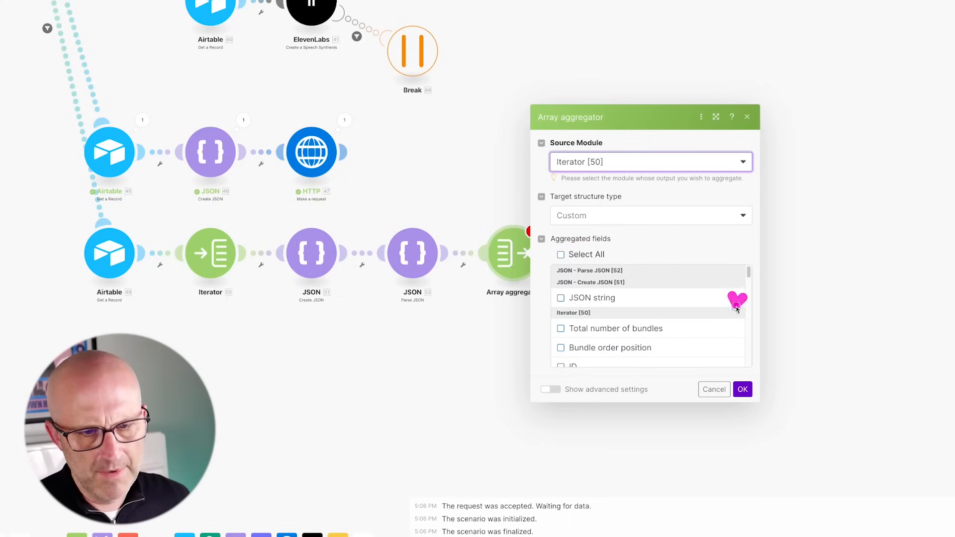
pyautogui.click(743, 389)
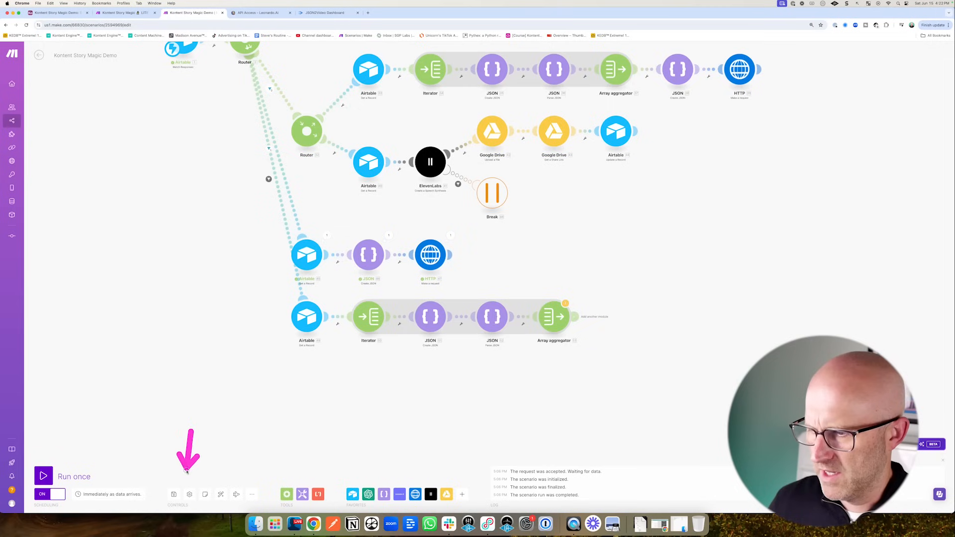
# - Save the scenario and run it once, accepting the aggregator warning both times
pyautogui.click(174, 494)
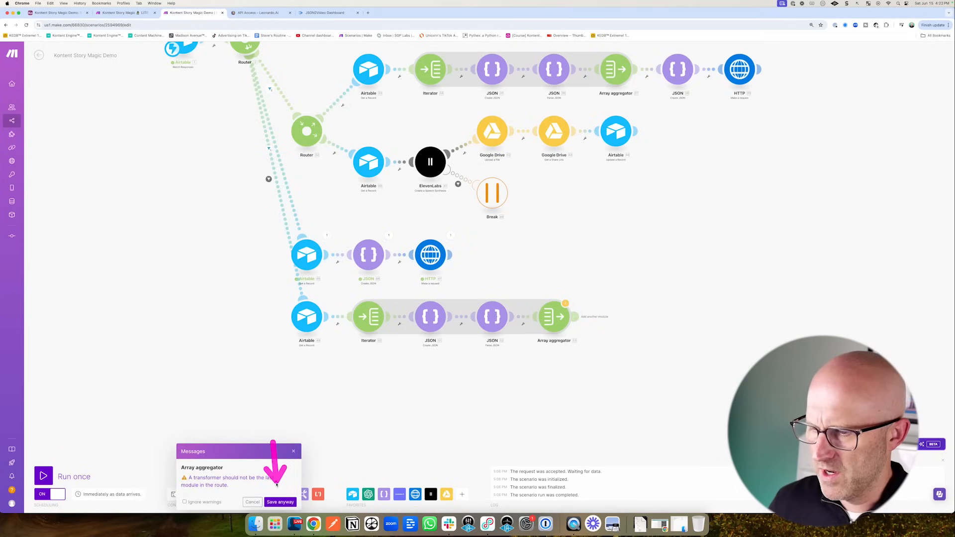
pyautogui.click(280, 502)
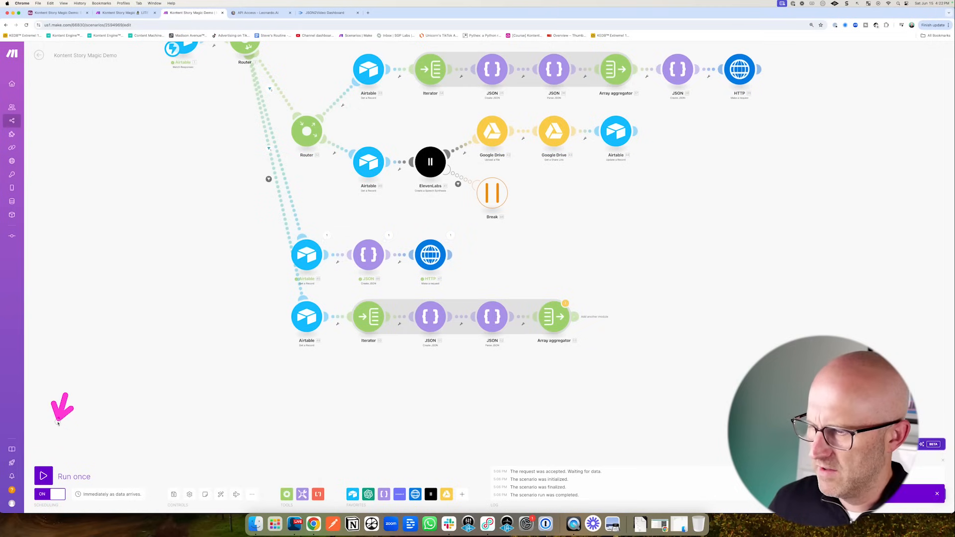
pyautogui.click(43, 476)
pyautogui.click(191, 500)
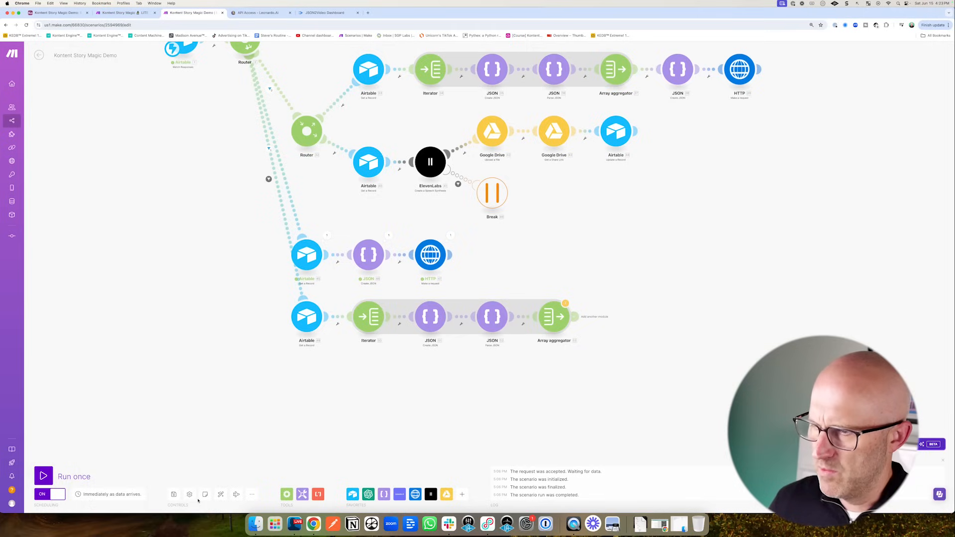
pyautogui.click(55, 12)
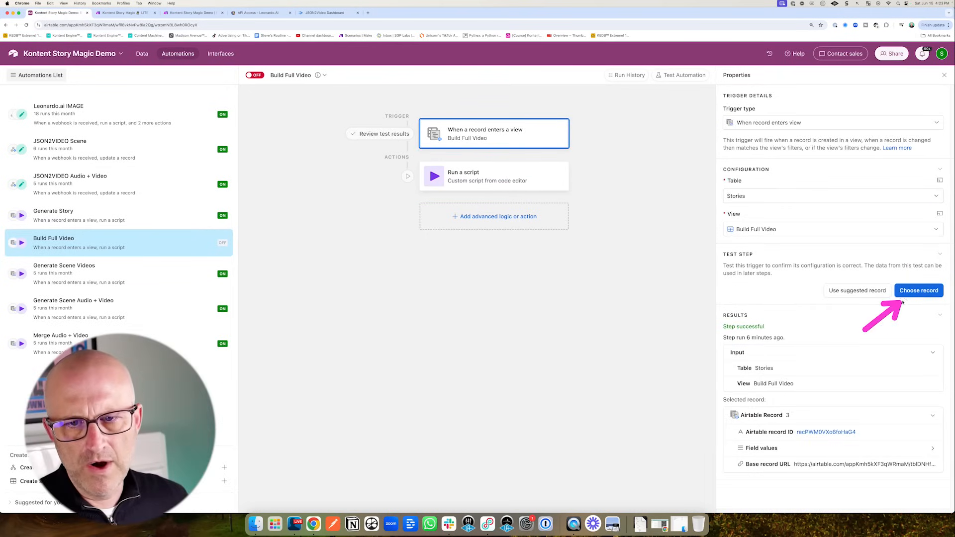
# - Test the Build Full Video trigger with the story record, then test its Run a script action
pyautogui.click(903, 299)
pyautogui.click(517, 219)
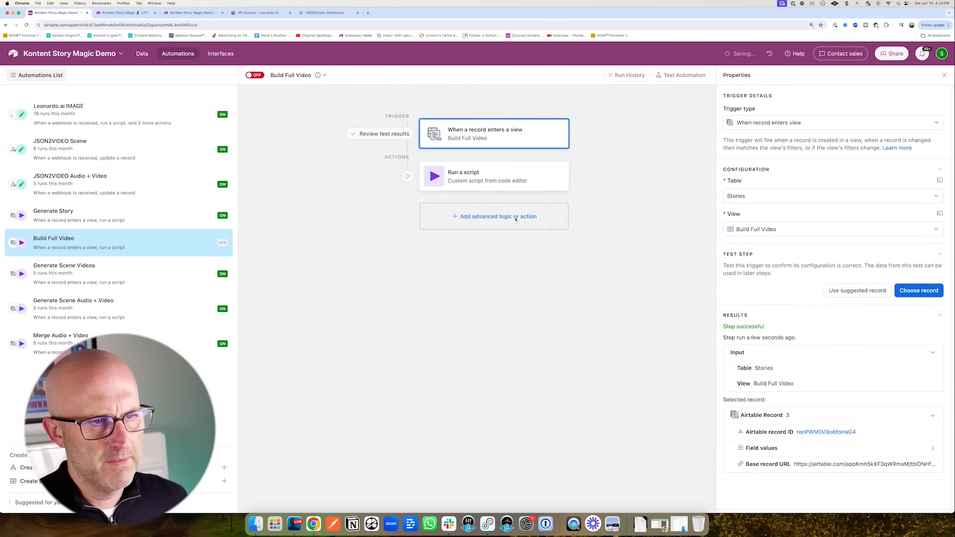
pyautogui.click(465, 180)
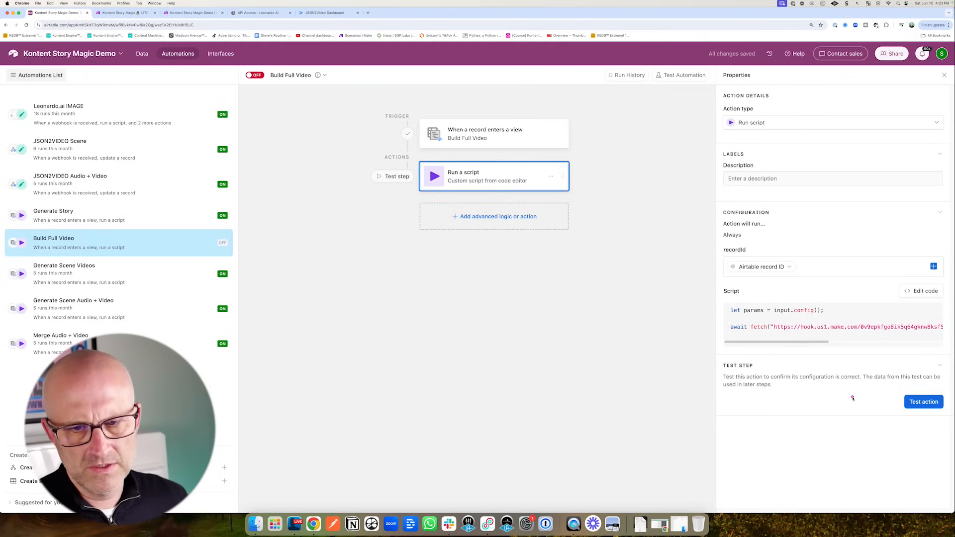
pyautogui.click(916, 403)
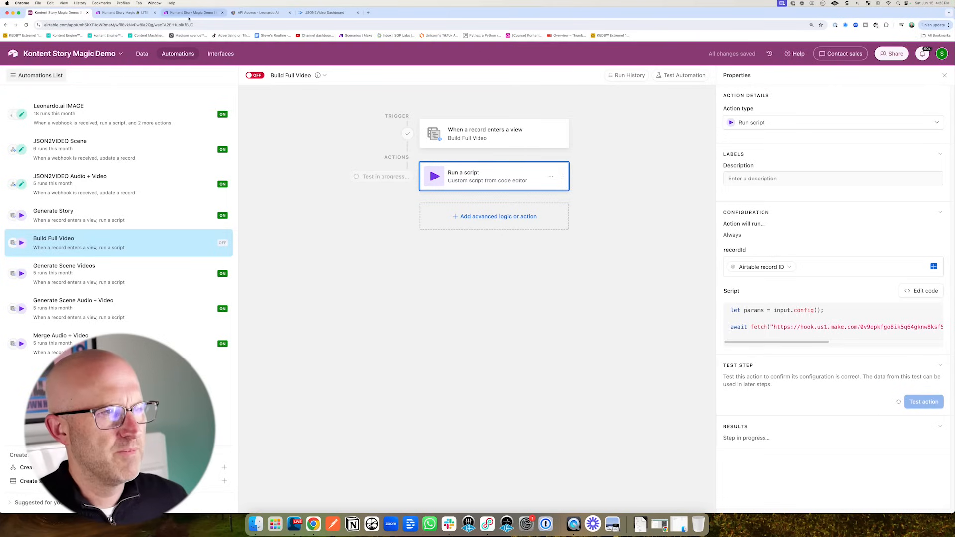
pyautogui.click(189, 16)
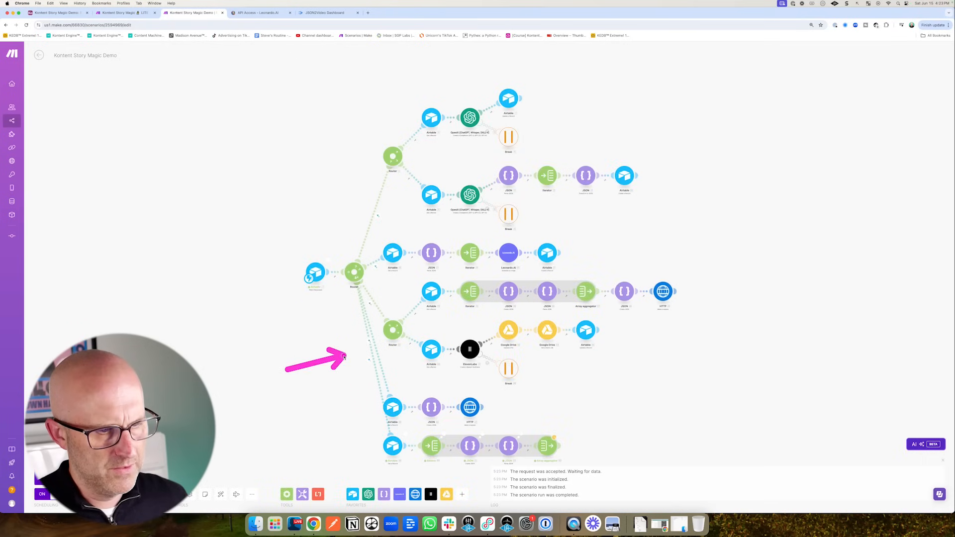
# - Tick the elements field from Parse JSON [52] in the Array aggregator and confirm it
pyautogui.scroll(5, 482, 282)
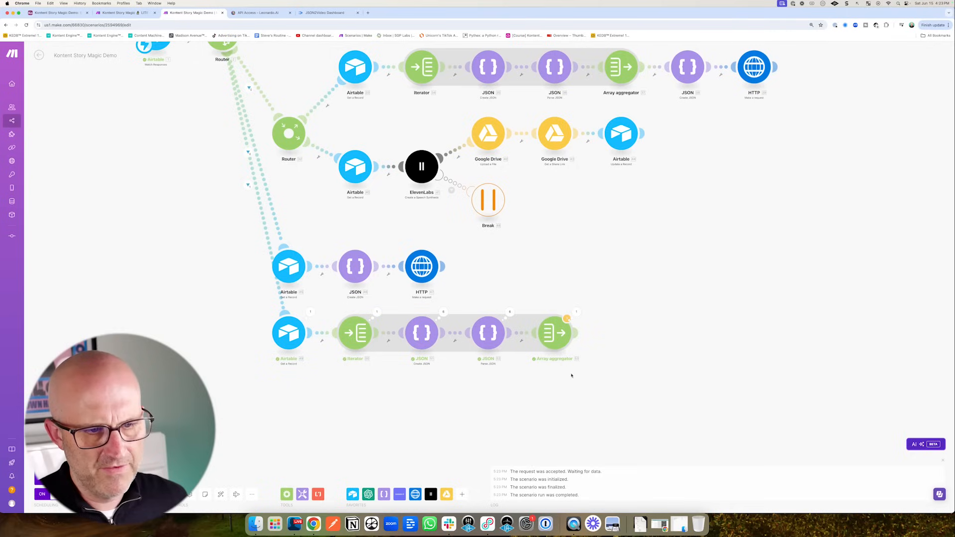
pyautogui.click(558, 341)
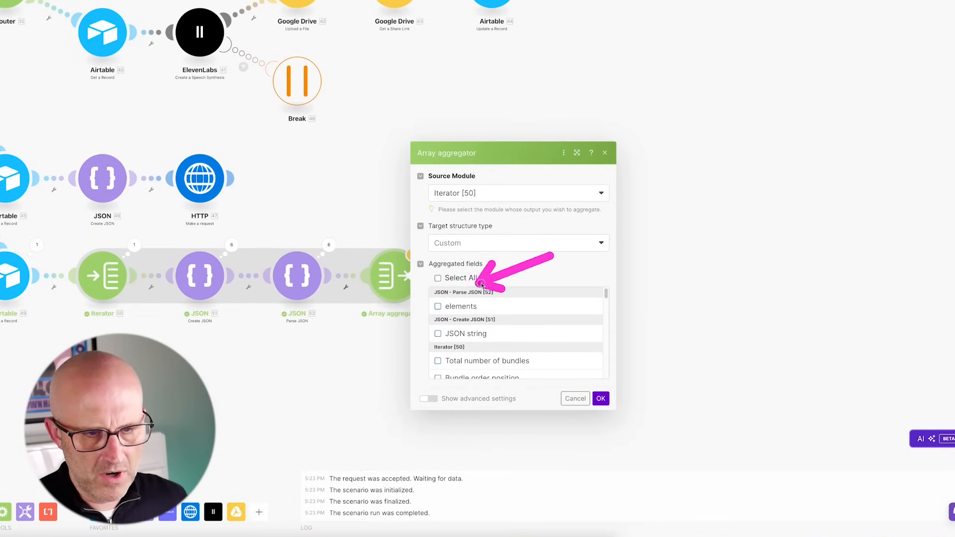
pyautogui.click(438, 307)
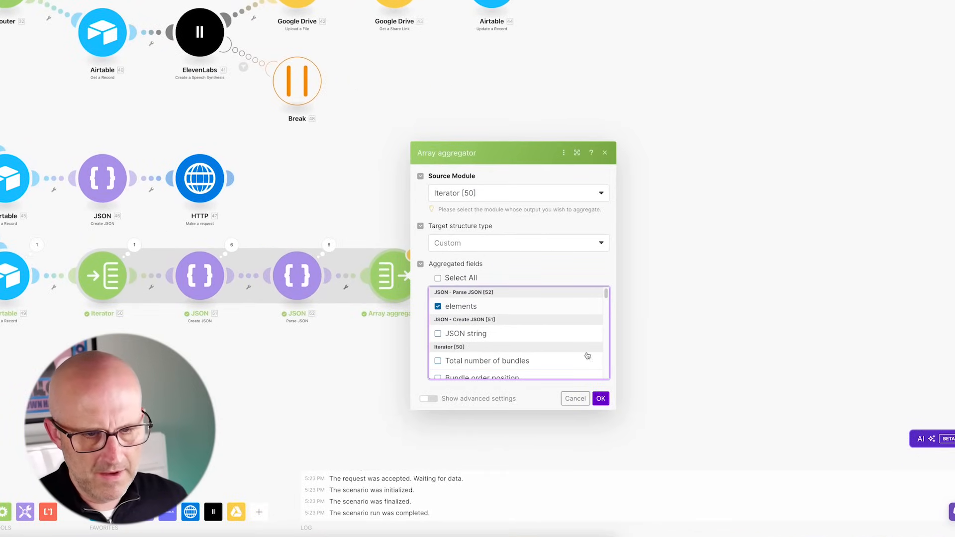
pyautogui.click(601, 399)
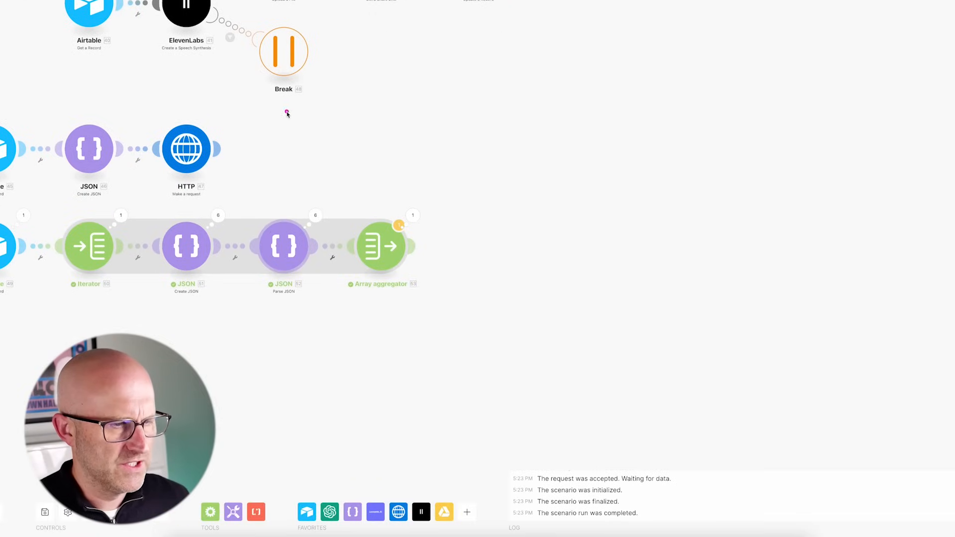
pyautogui.moveTo(287, 114)
pyautogui.mouseDown()
pyautogui.moveTo(230, 166)
pyautogui.moveTo(269, 217)
pyautogui.moveTo(171, 228)
pyautogui.moveTo(277, 226)
pyautogui.moveTo(238, 214)
pyautogui.moveTo(269, 224)
pyautogui.mouseUp()
pyautogui.moveTo(513, 371)
pyautogui.mouseDown()
pyautogui.moveTo(435, 283)
pyautogui.moveTo(444, 278)
pyautogui.mouseUp()
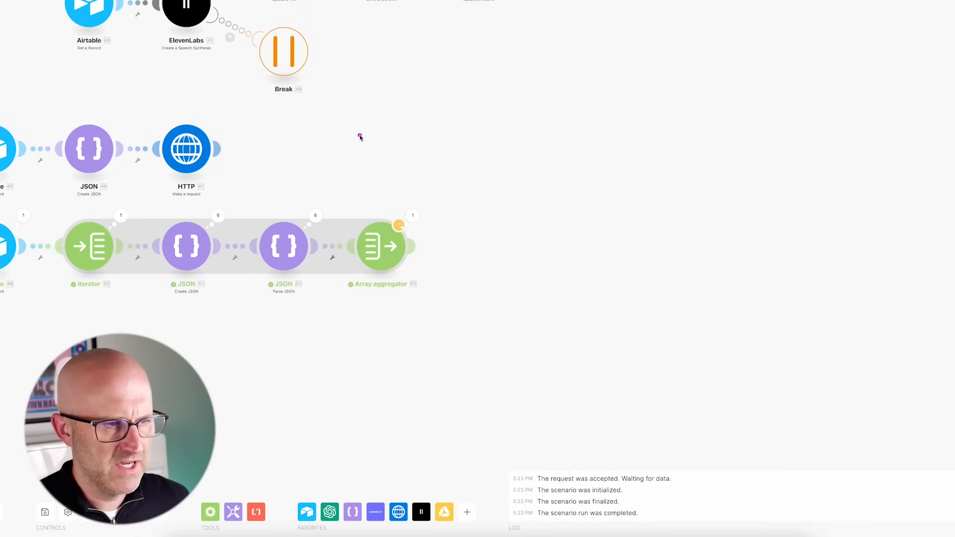
pyautogui.moveTo(401, 133); pyautogui.dragTo(252, 149)
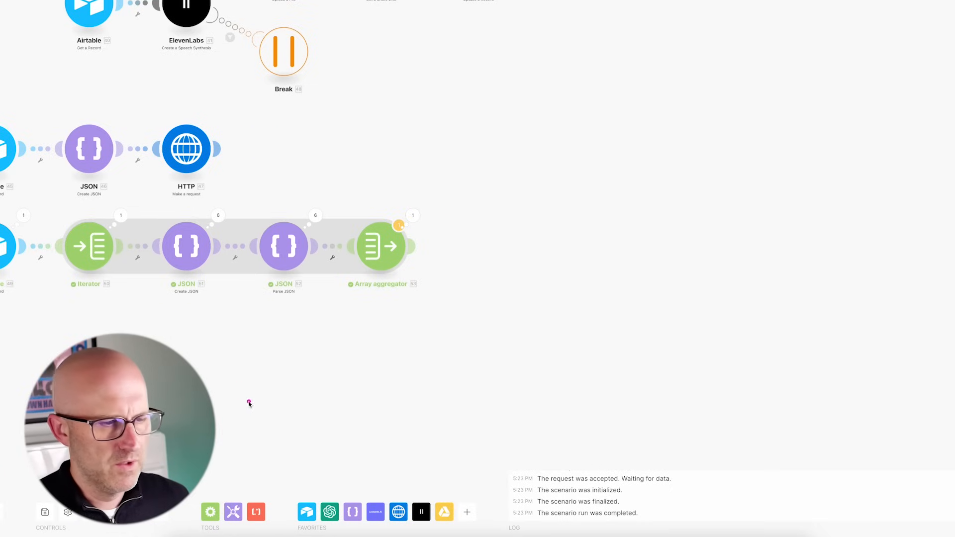
pyautogui.moveTo(250, 403)
pyautogui.mouseDown()
pyautogui.moveTo(264, 320)
pyautogui.moveTo(247, 363)
pyautogui.moveTo(260, 314)
pyautogui.moveTo(272, 312)
pyautogui.mouseUp()
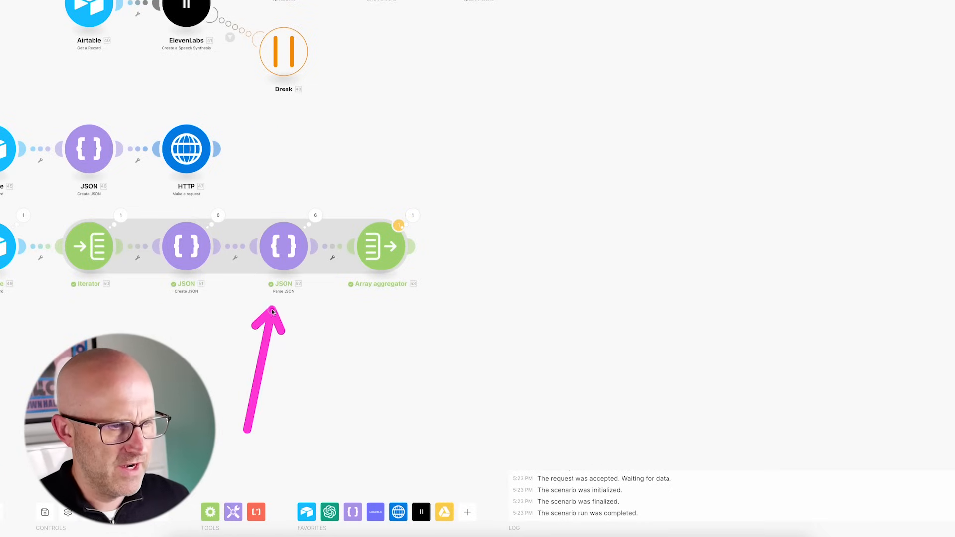
pyautogui.moveTo(499, 394)
pyautogui.mouseDown()
pyautogui.moveTo(452, 326)
pyautogui.moveTo(515, 289)
pyautogui.moveTo(512, 276)
pyautogui.mouseUp()
pyautogui.moveTo(549, 331); pyautogui.dragTo(469, 283)
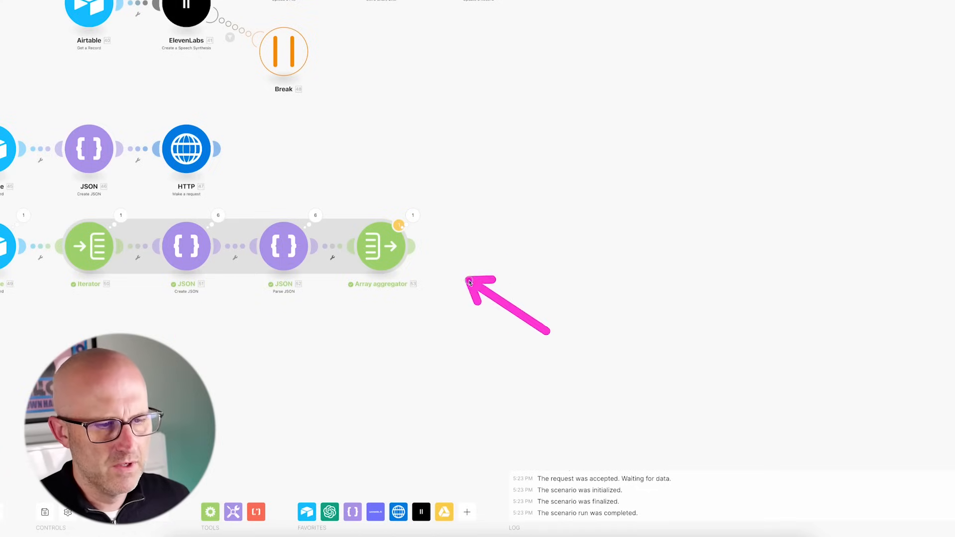
pyautogui.click(418, 246)
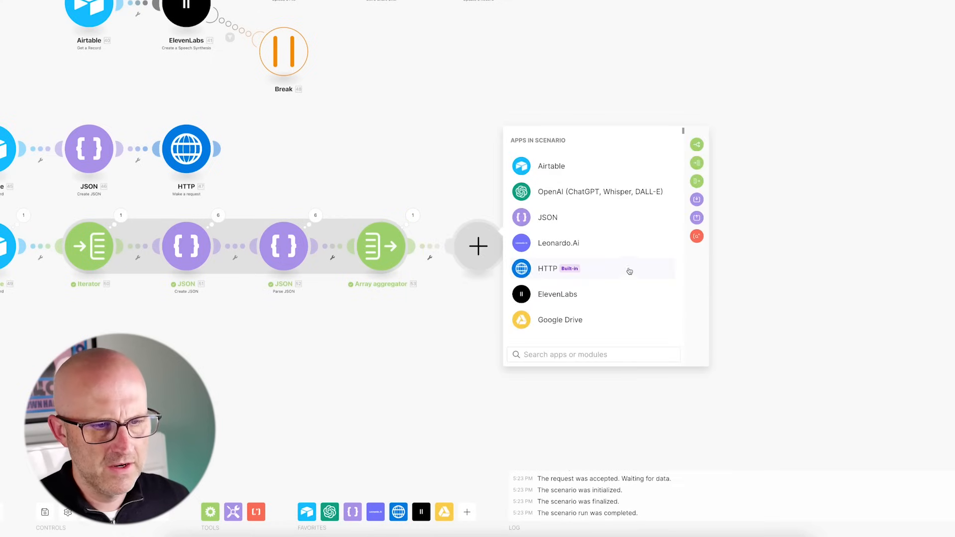
# - Add a Create JSON module after the aggregator and start a new data structure
pyautogui.moveTo(630, 271); pyautogui.dragTo(565, 219)
pyautogui.click(559, 221)
pyautogui.moveTo(640, 334); pyautogui.dragTo(597, 285)
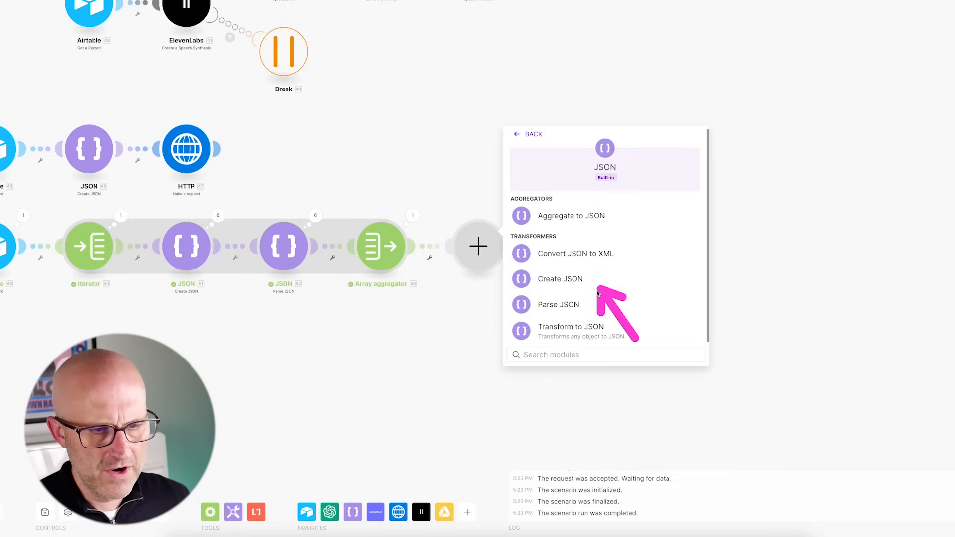
pyautogui.click(570, 288)
pyautogui.moveTo(576, 172); pyautogui.dragTo(542, 220)
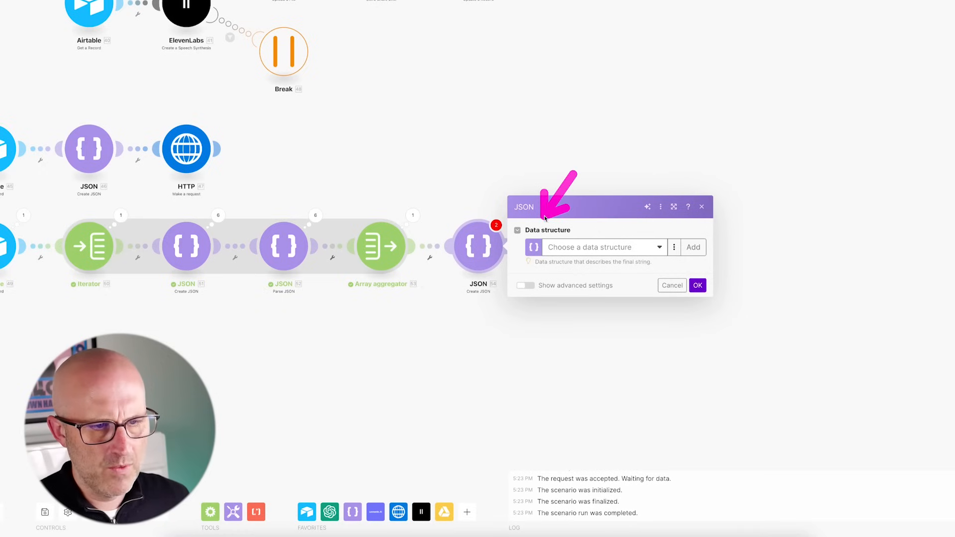
pyautogui.moveTo(633, 213); pyautogui.dragTo(679, 238)
pyautogui.click(694, 247)
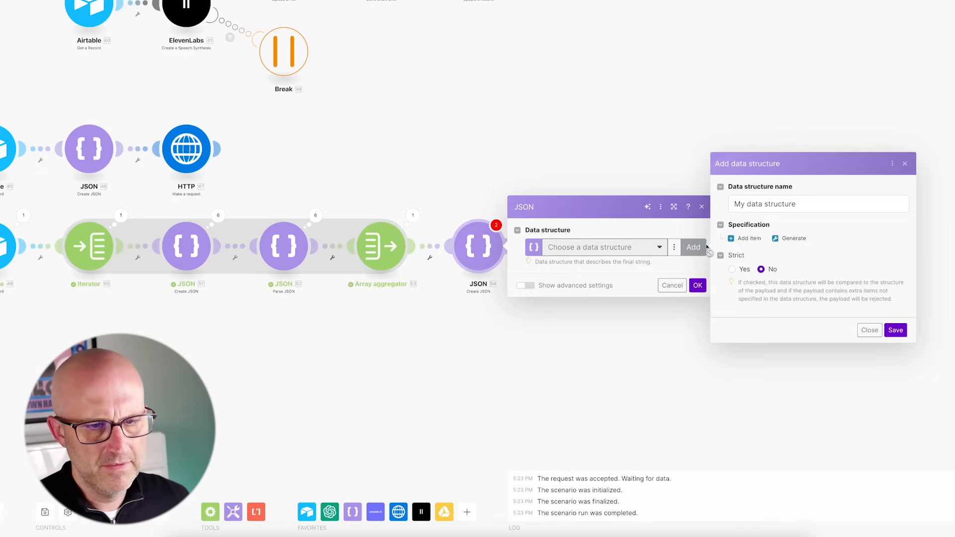
pyautogui.write('JSON2VIDEO Full Video')
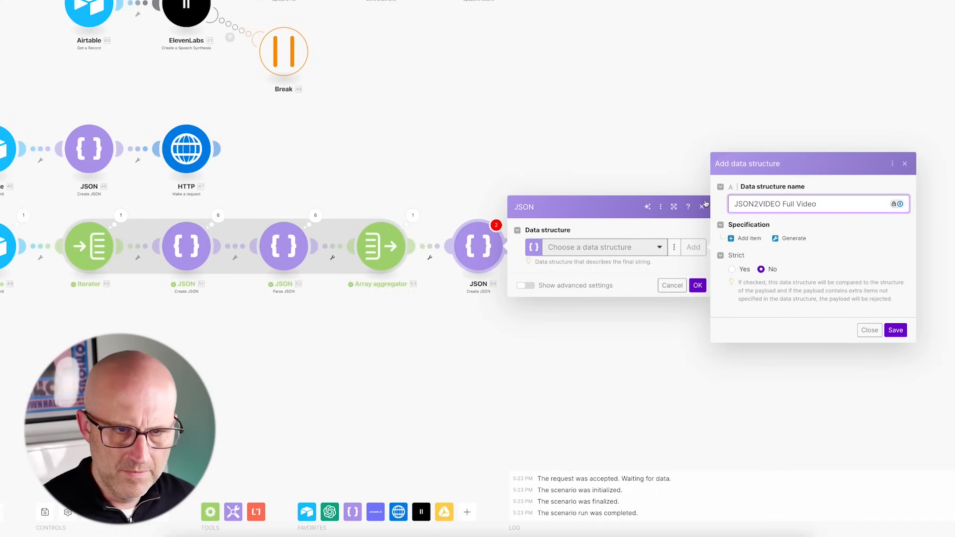
# - Paste the sample full-video JSON from the Google Doc and generate the structure's fields
pyautogui.moveTo(853, 230); pyautogui.dragTo(812, 197)
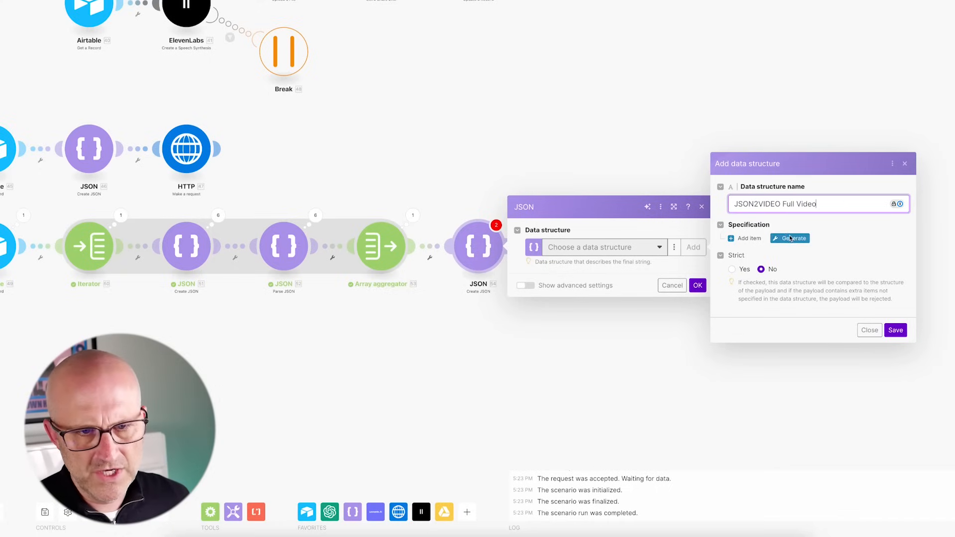
pyautogui.click(795, 239)
pyautogui.hotkey('alt', 'Tab')
pyautogui.scroll(-1, 378, 268)
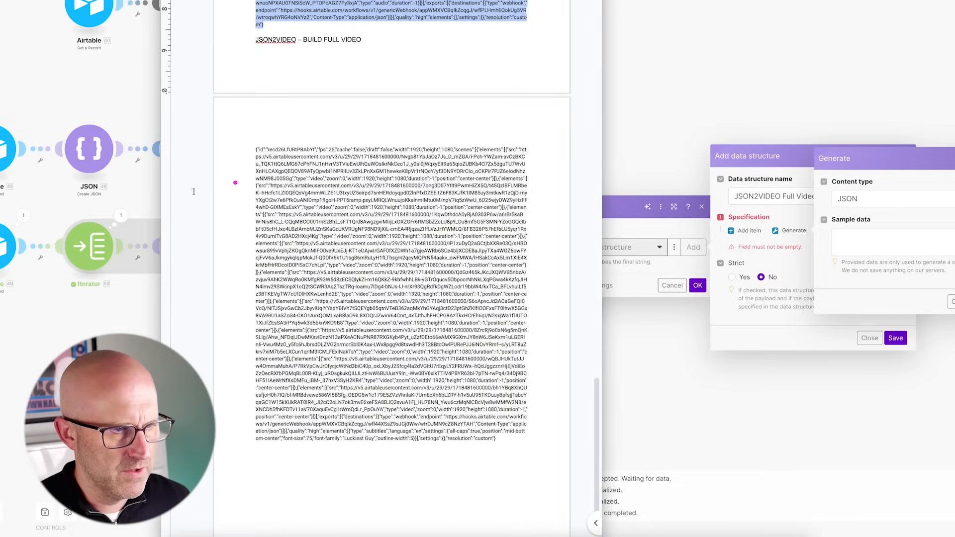
pyautogui.moveTo(136, 194)
pyautogui.mouseDown()
pyautogui.moveTo(232, 141)
pyautogui.moveTo(235, 277)
pyautogui.mouseUp()
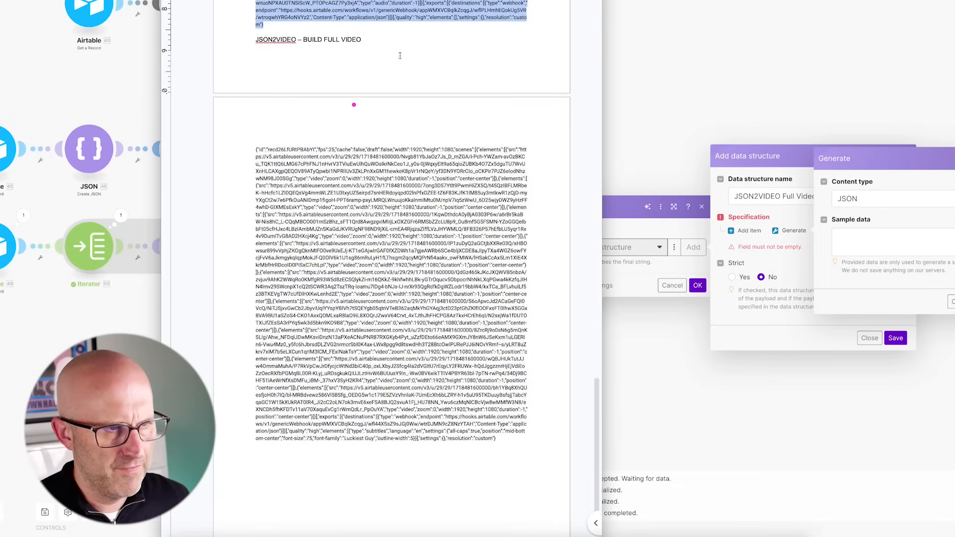
pyautogui.moveTo(507, 445); pyautogui.dragTo(248, 151)
pyautogui.rightClick(303, 174)
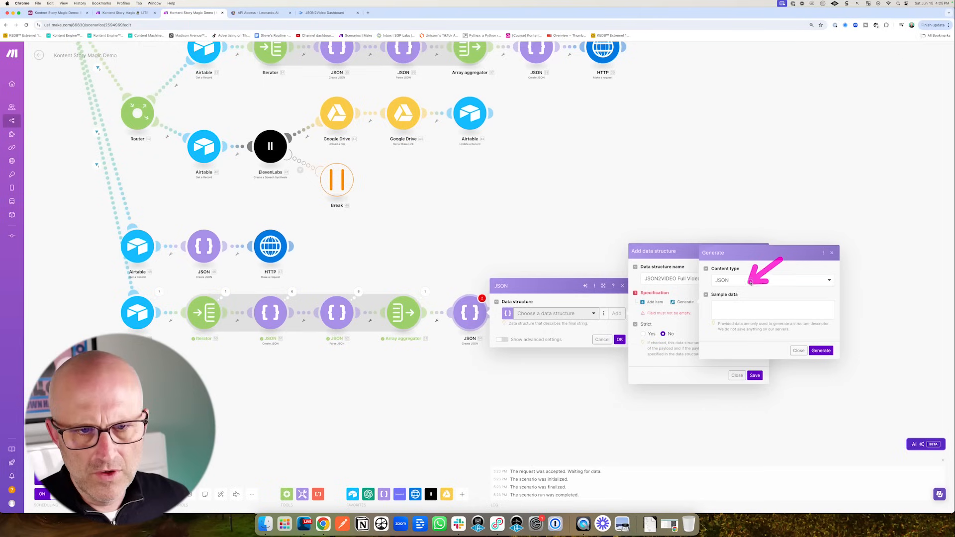
pyautogui.press('super+v')
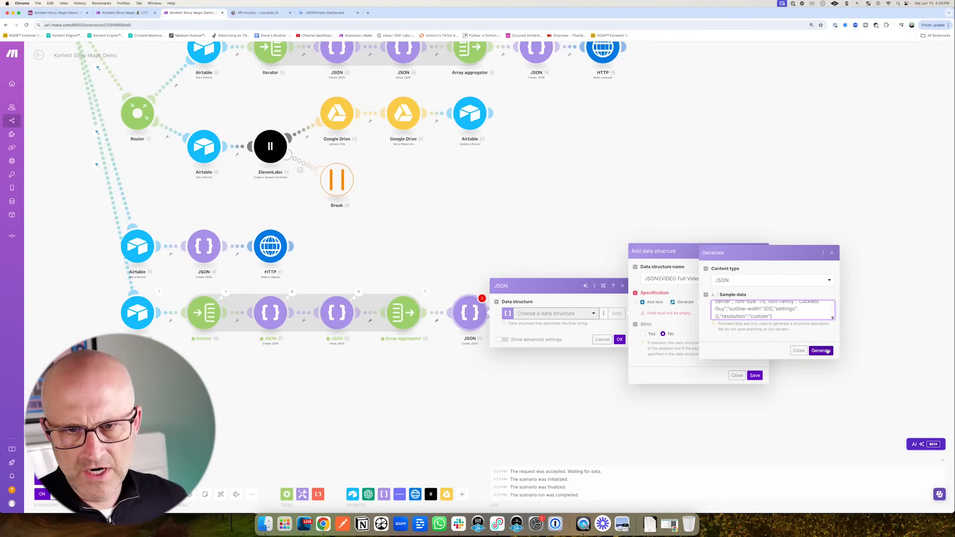
pyautogui.click(821, 351)
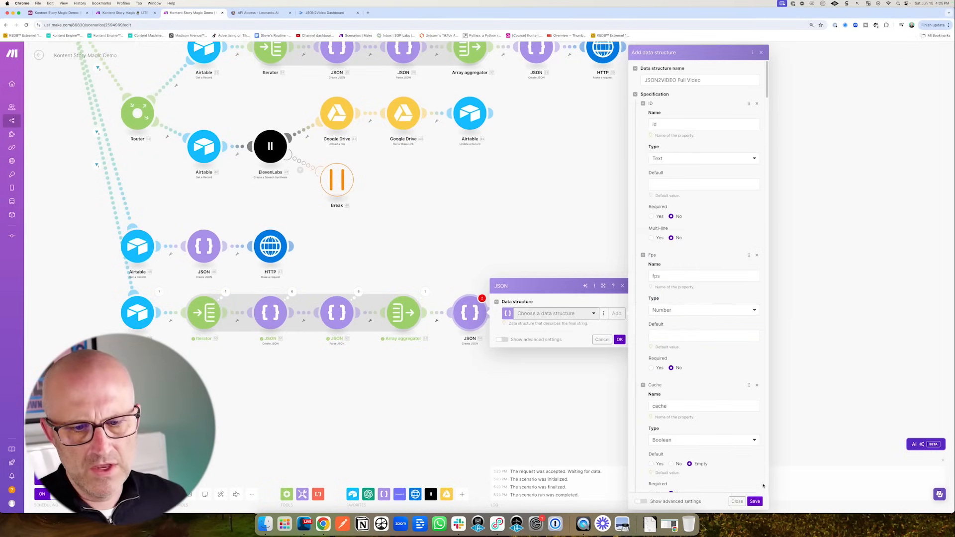
# - Save the data structure, map recordId to ID, set Fps to 25 and Cache to No
pyautogui.click(756, 502)
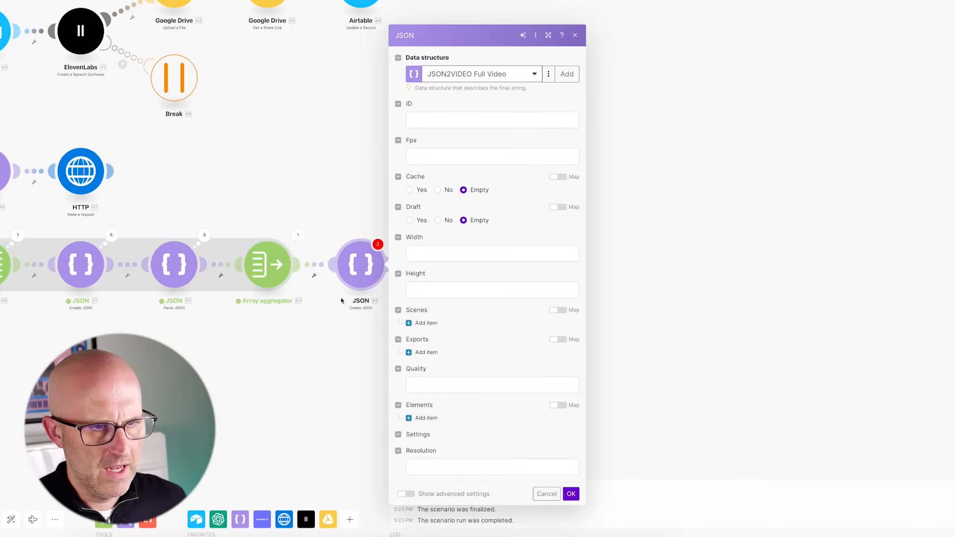
pyautogui.click(438, 121)
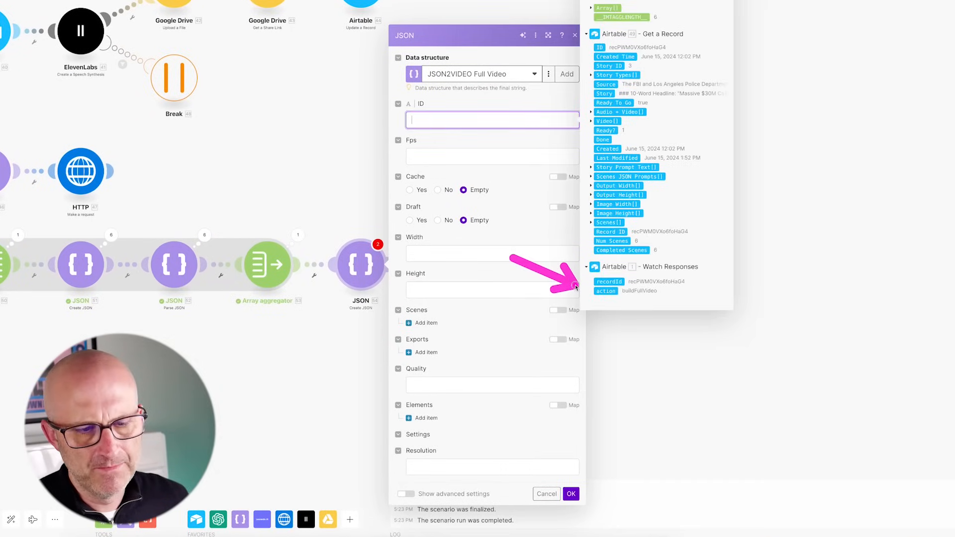
pyautogui.click(420, 156)
pyautogui.write('25')
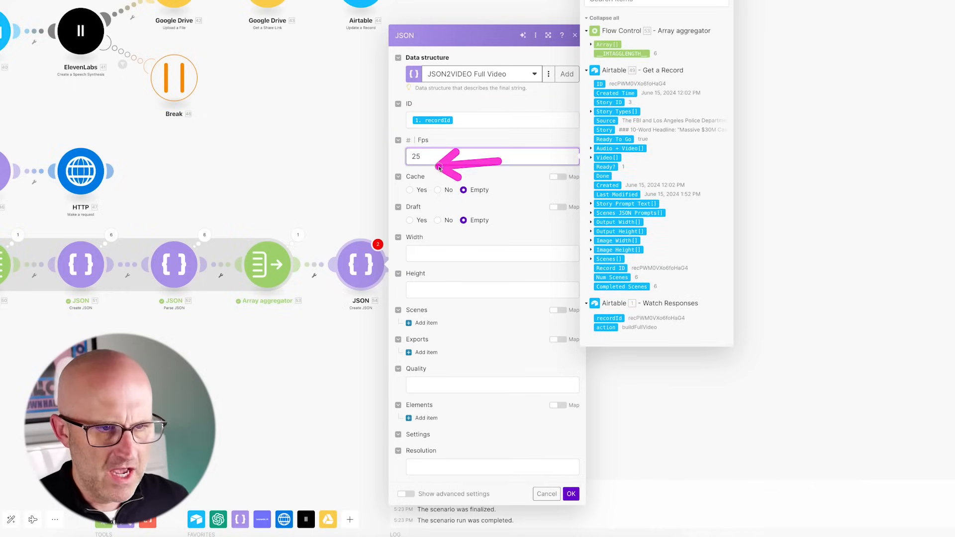
pyautogui.click(439, 192)
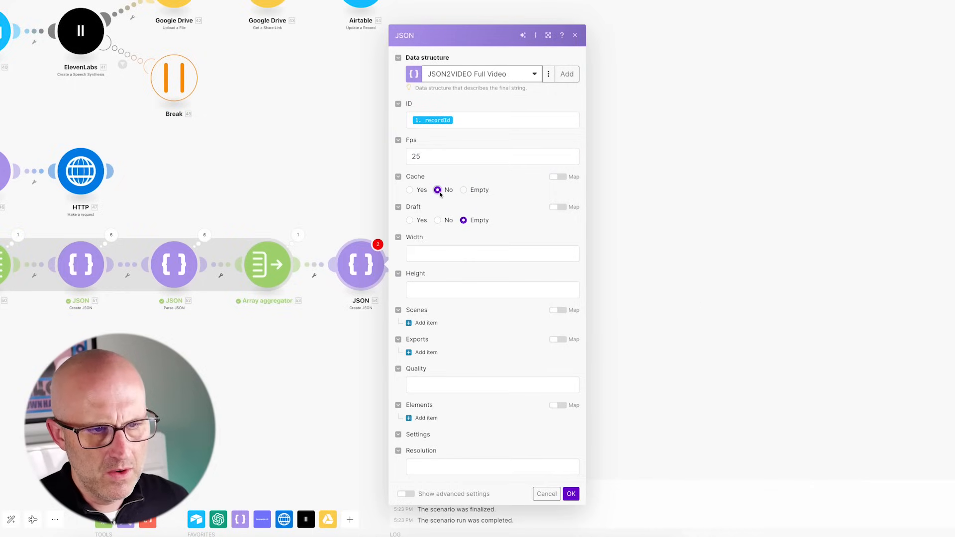
# - Map the record's Output Width and Height, and the aggregated Array[] into Scenes
pyautogui.click(428, 257)
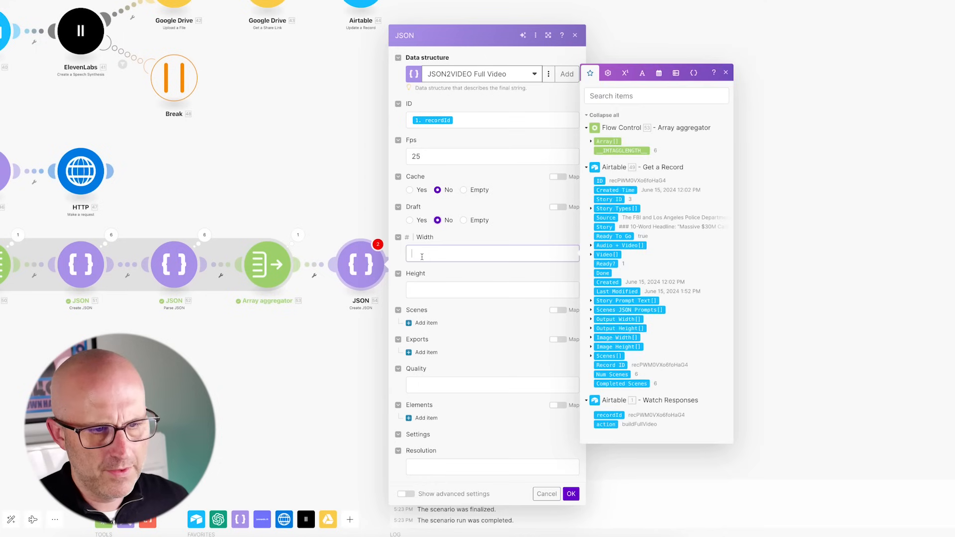
pyautogui.click(591, 320)
pyautogui.click(606, 325)
pyautogui.click(429, 289)
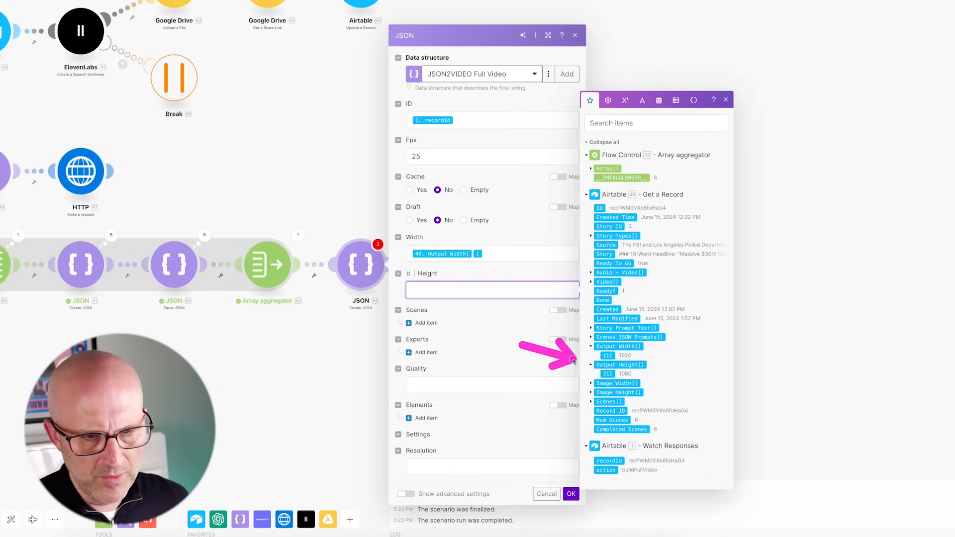
pyautogui.click(607, 375)
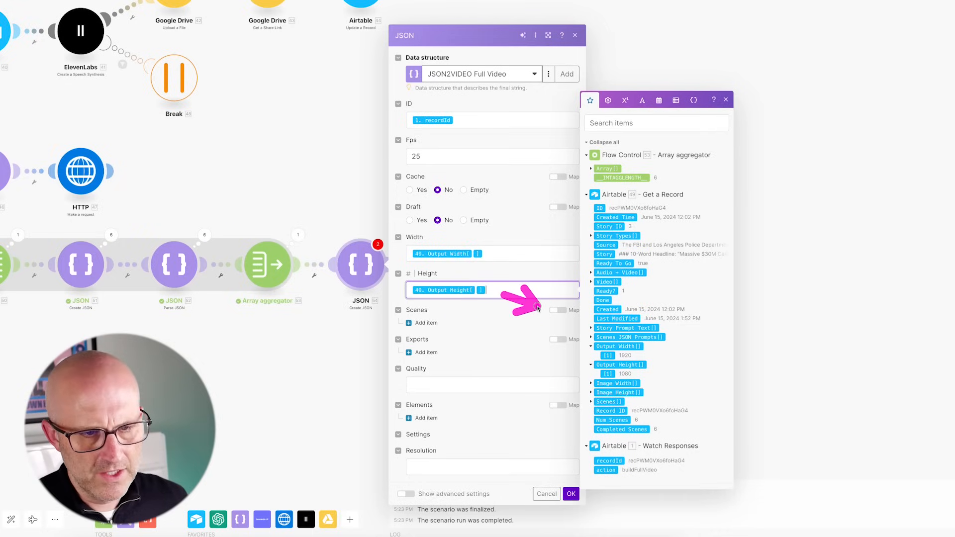
pyautogui.click(558, 310)
pyautogui.click(425, 325)
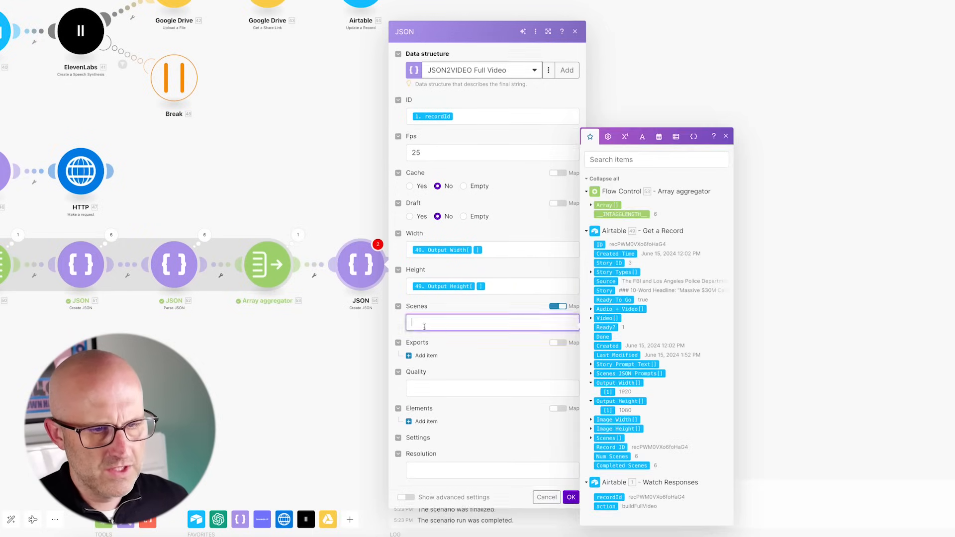
pyautogui.click(607, 205)
# - Add an Exports destination of type webhook
pyautogui.click(426, 357)
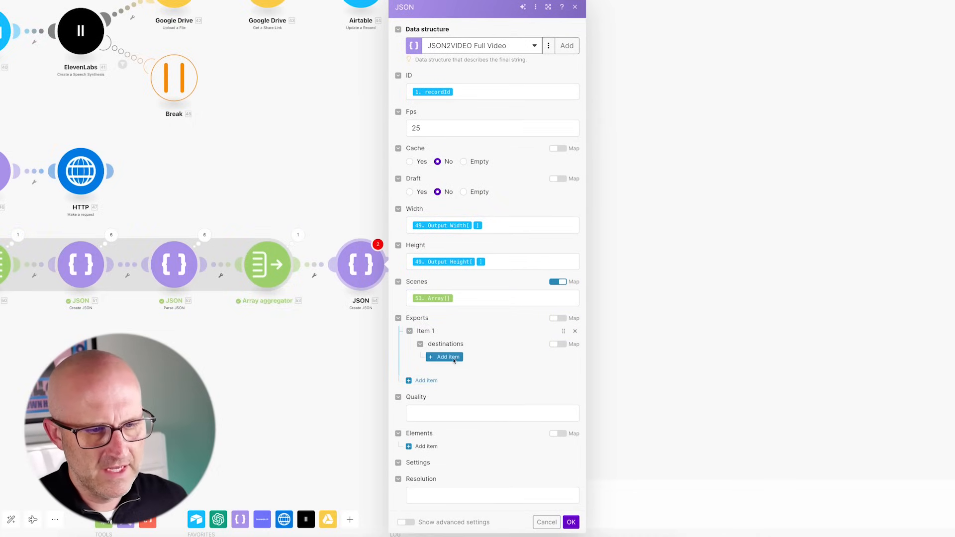
pyautogui.click(448, 358)
pyautogui.click(497, 276)
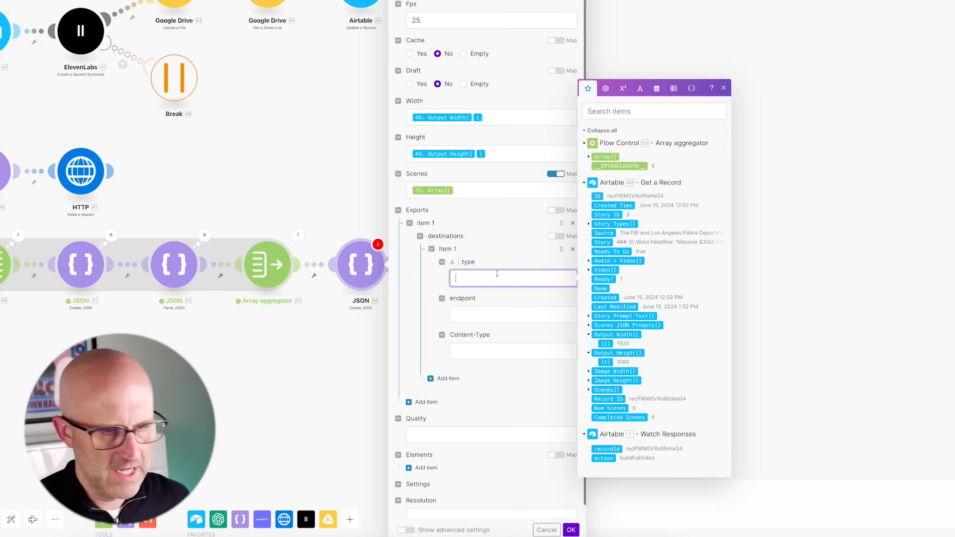
pyautogui.write('webhoo')
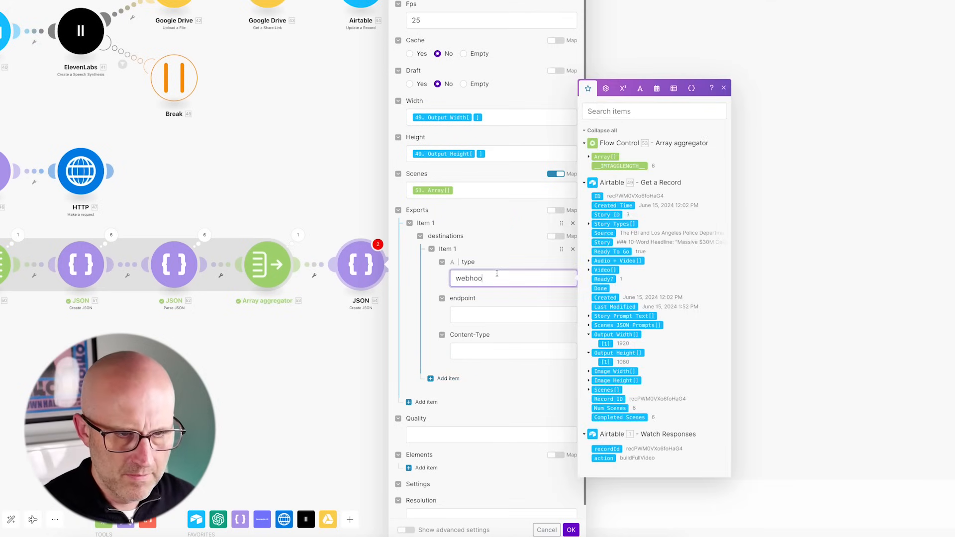
pyautogui.write('k')
pyautogui.click(489, 349)
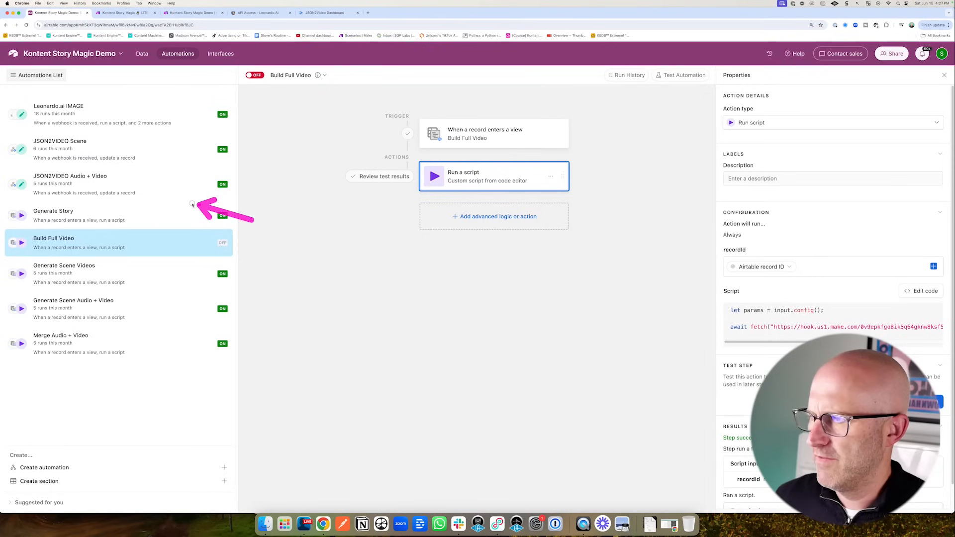
# - Duplicate the JSON2VIDEO Audio + Video automation and rename the copy 'JSON2VIDEO Full Video'
pyautogui.click(175, 191)
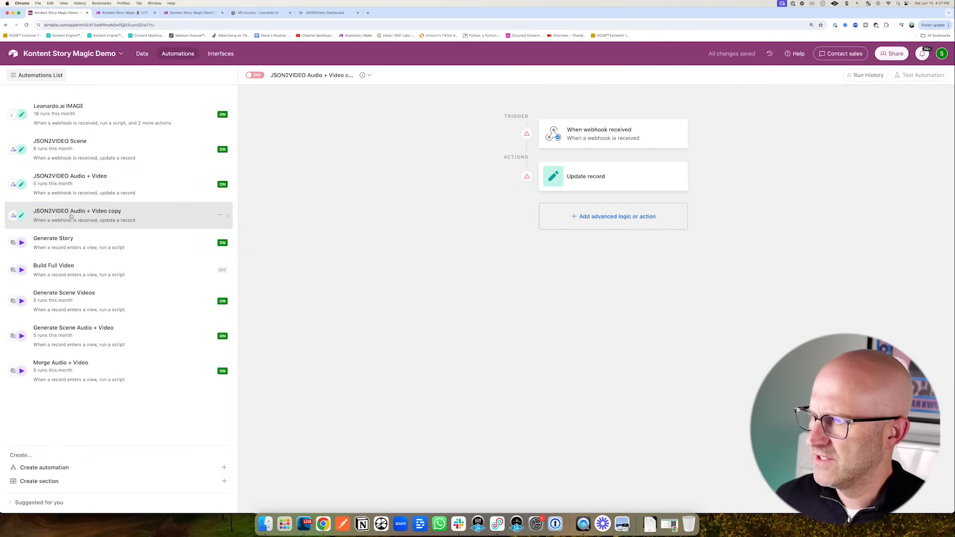
pyautogui.doubleClick(76, 214)
pyautogui.write('JSON2VIDEO Full Vi')
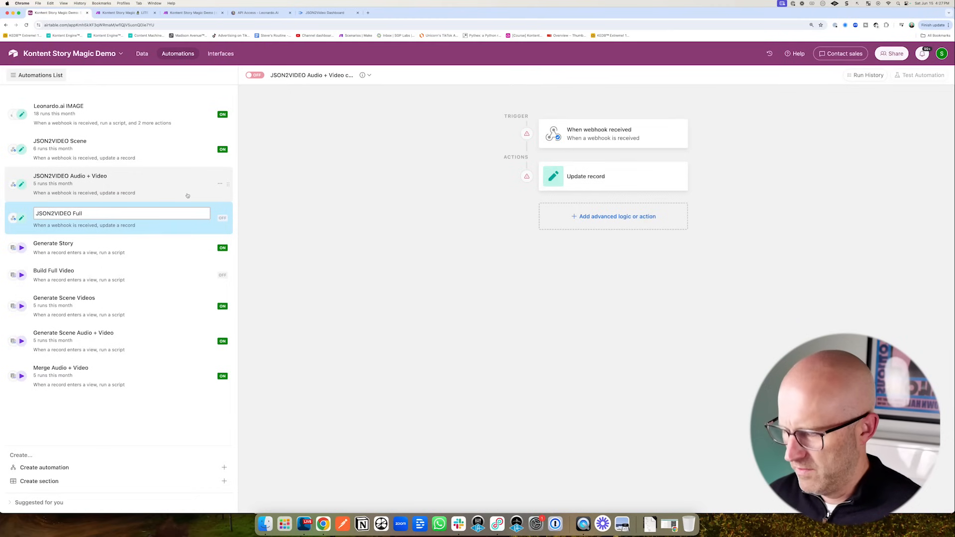
pyautogui.write('deo')
pyautogui.press('Return')
pyautogui.click(585, 133)
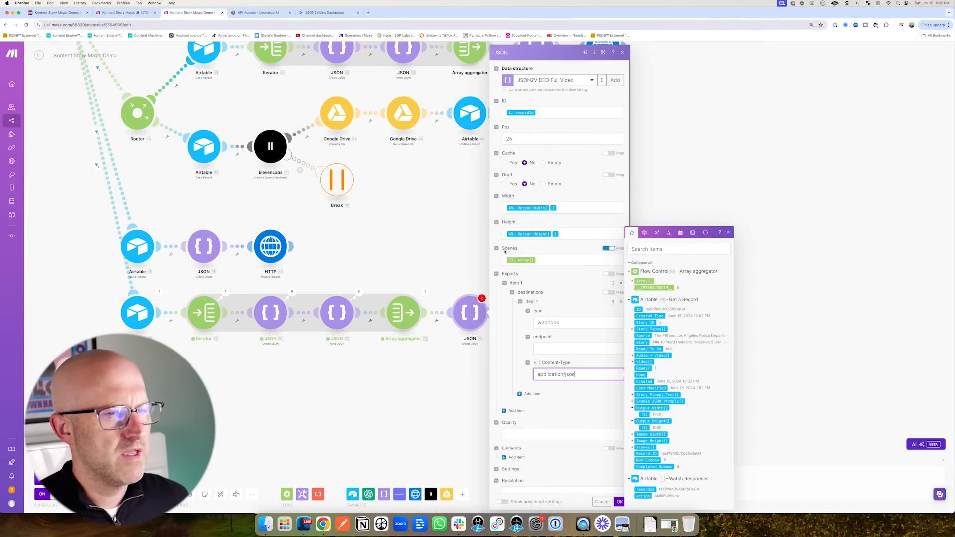
# - Paste the Airtable webhook URL as the export endpoint and add a new Elements item
pyautogui.click(486, 321)
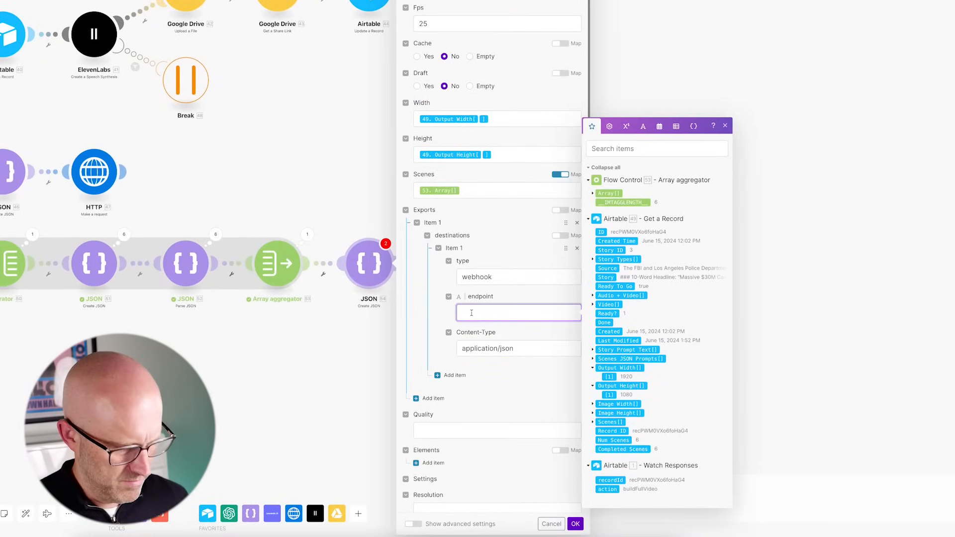
pyautogui.click(443, 462)
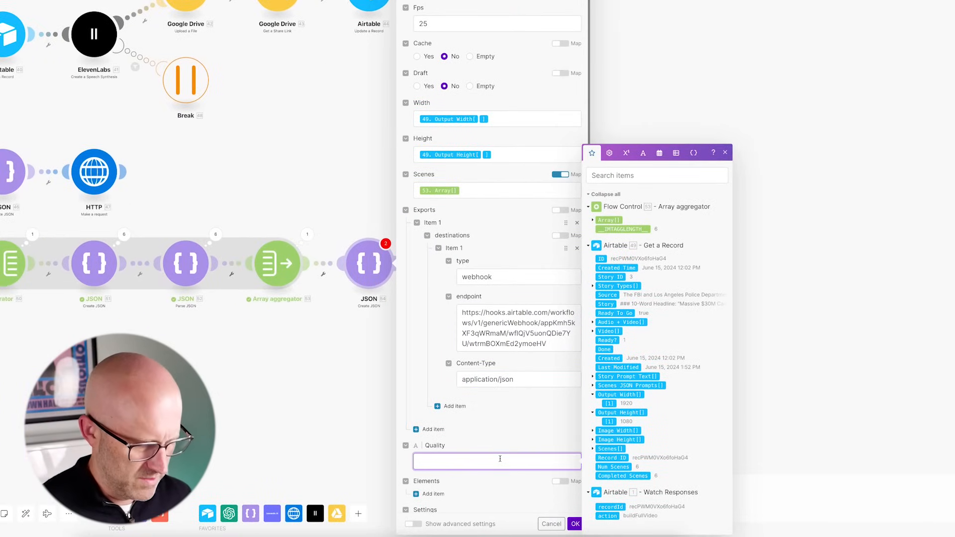
pyautogui.scroll(-1, 520, 458)
pyautogui.click(456, 493)
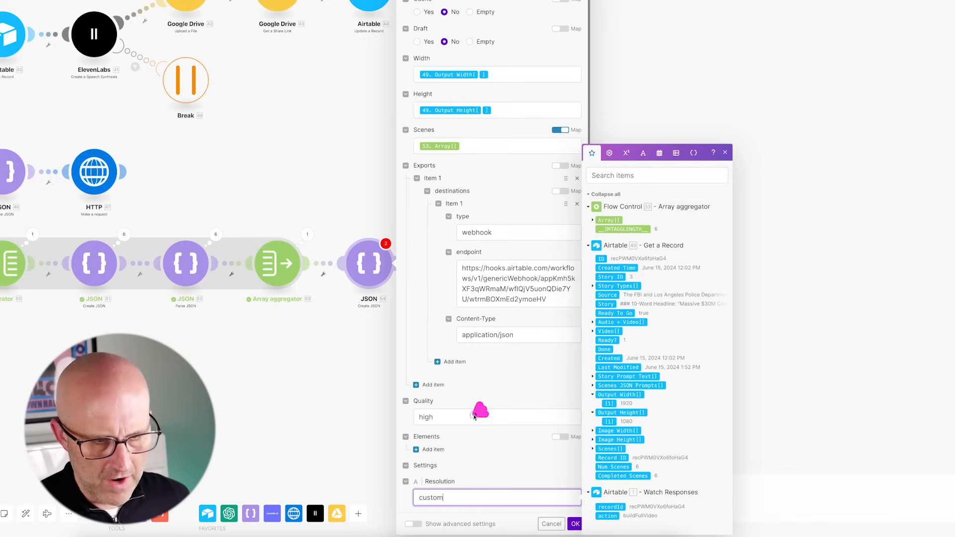
pyautogui.click(443, 450)
pyautogui.scroll(-5, 510, 391)
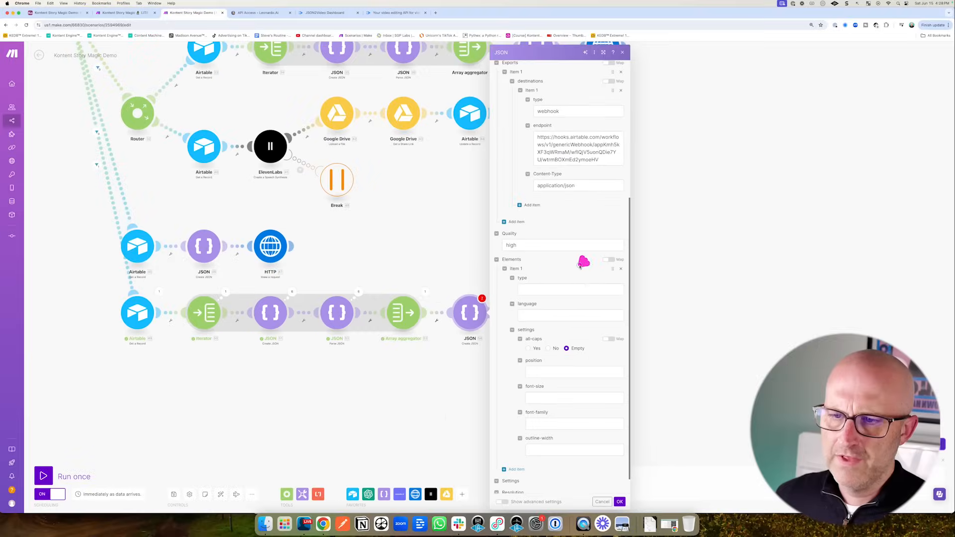
pyautogui.click(401, 16)
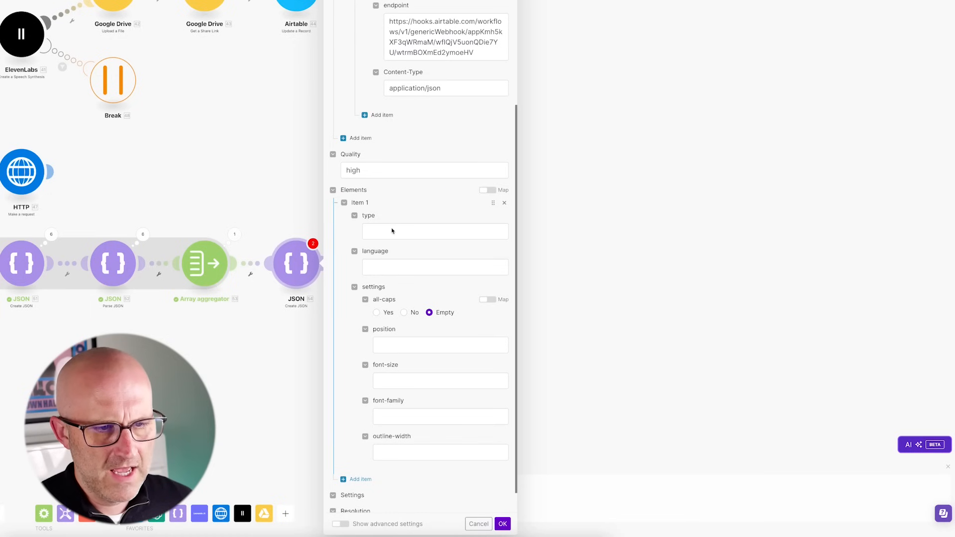
# - Make the element a subtitles element in en, all caps, positioned mid-bottom-center
pyautogui.click(418, 231)
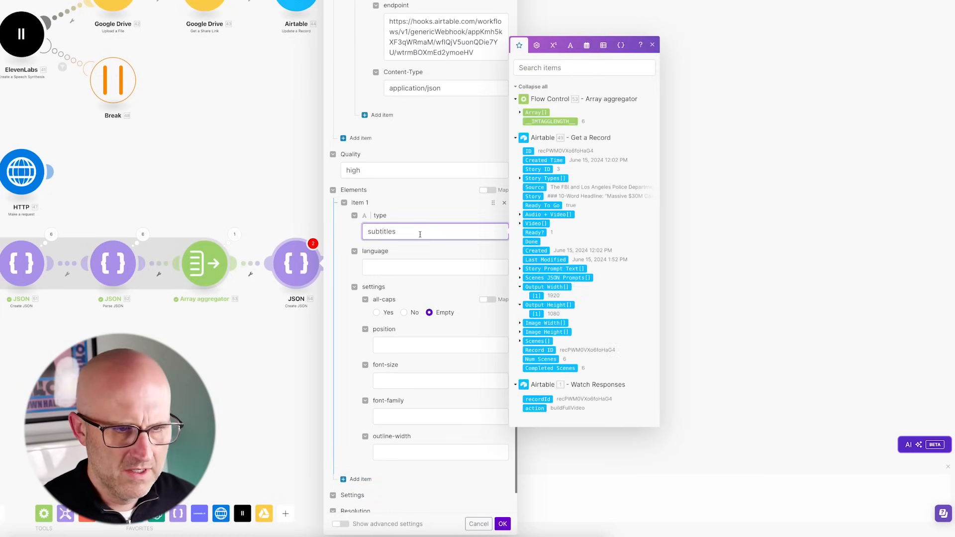
pyautogui.write('subtitles')
pyautogui.click(377, 268)
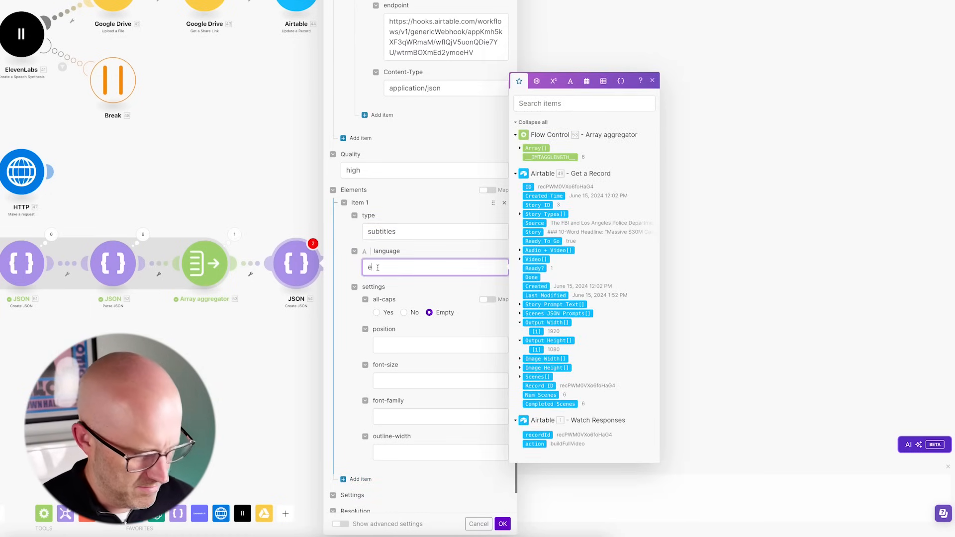
pyautogui.doubleClick(379, 314)
pyautogui.click(377, 313)
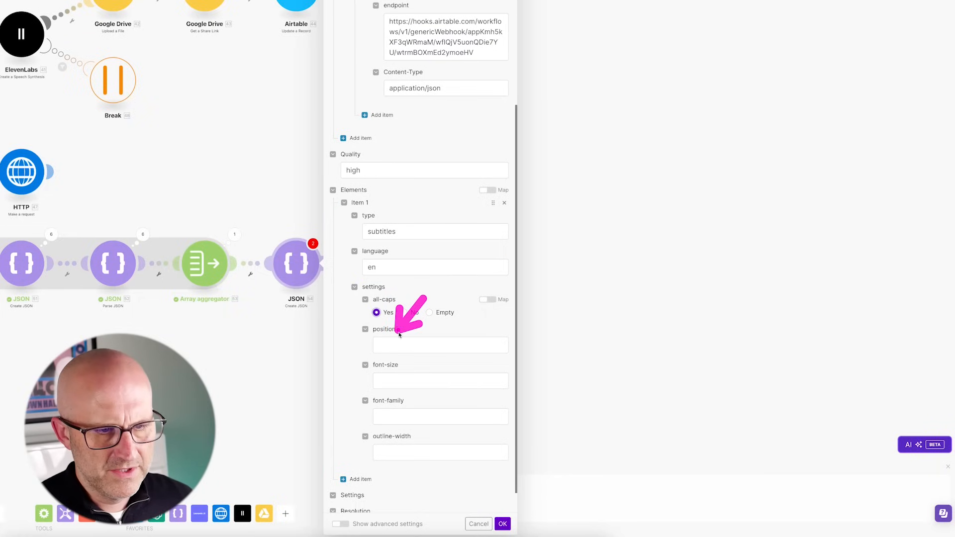
pyautogui.click(388, 346)
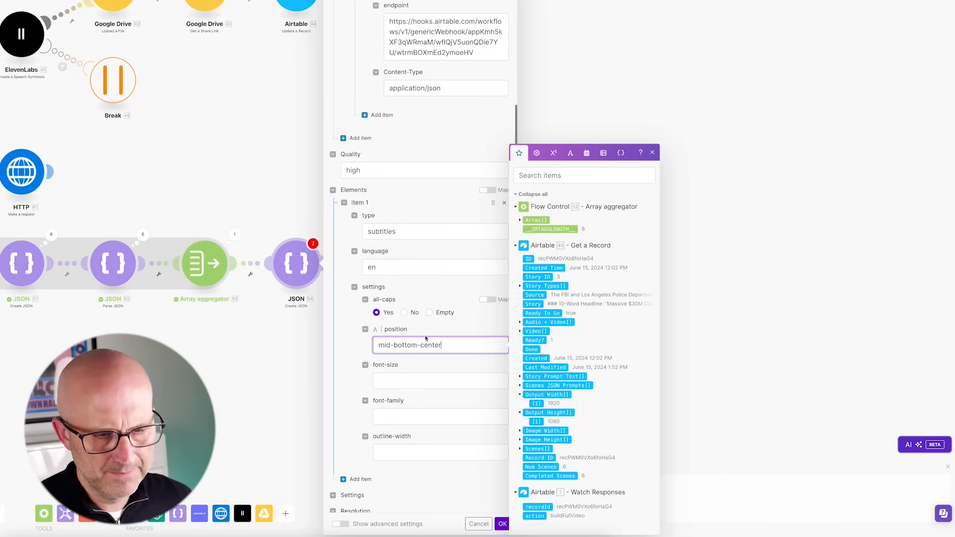
# - Give the subtitles font-size 75, Luckiest Guy font and outline-width 5, then save the module
pyautogui.click(390, 382)
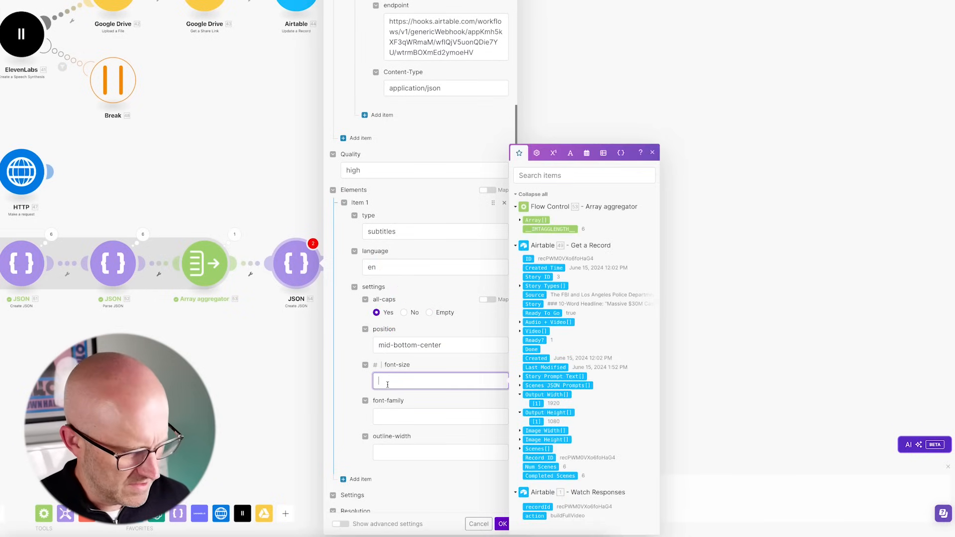
pyautogui.click(398, 413)
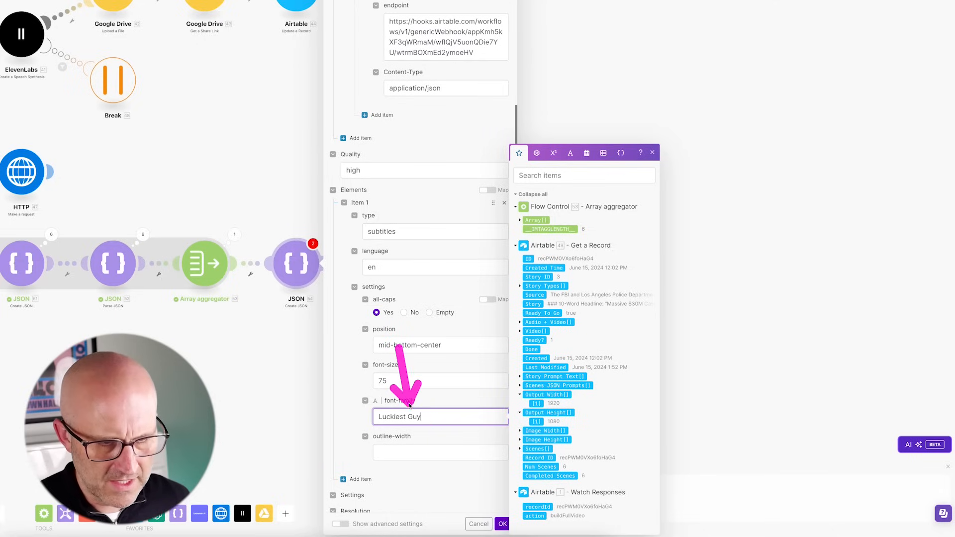
pyautogui.scroll(-1, 350, 433)
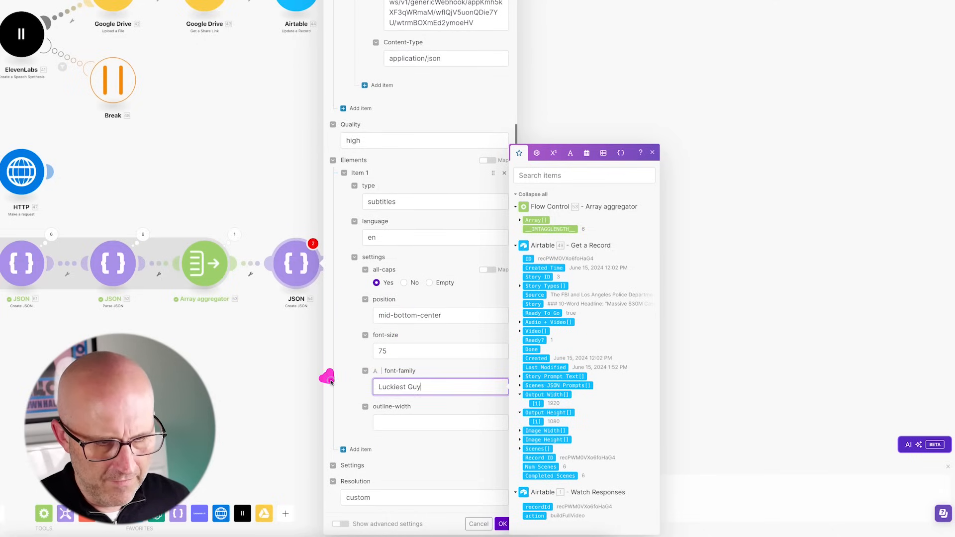
pyautogui.click(388, 424)
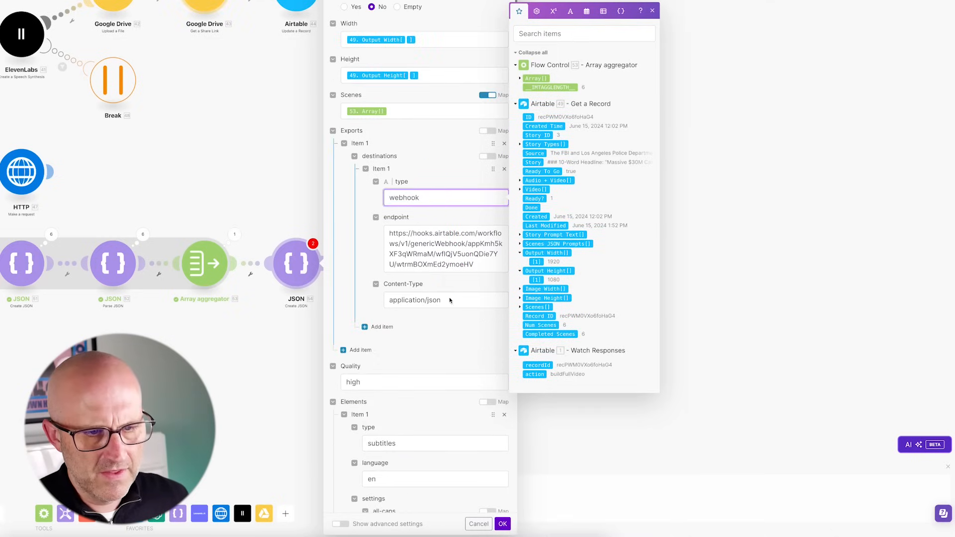
pyautogui.press('Tab')
pyautogui.scroll(2, 348, 199)
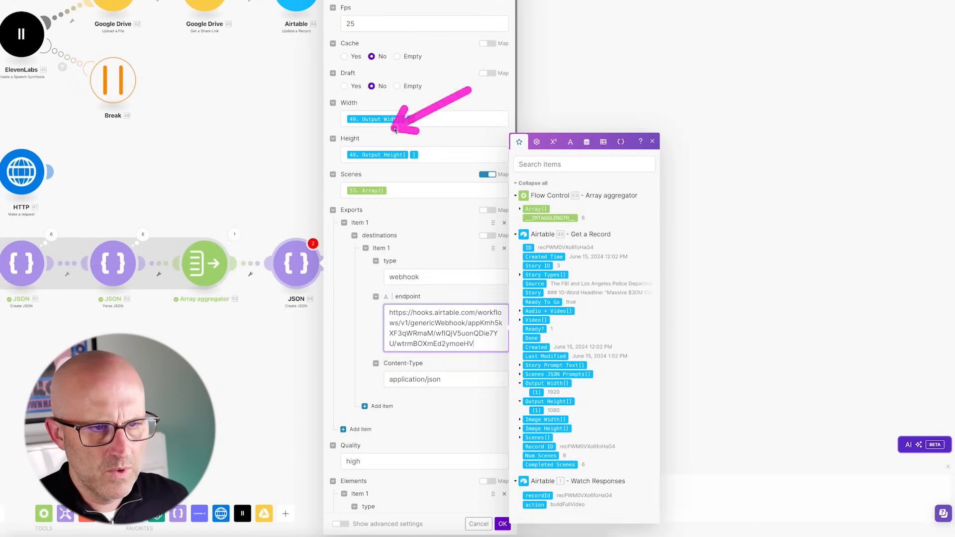
pyautogui.click(503, 524)
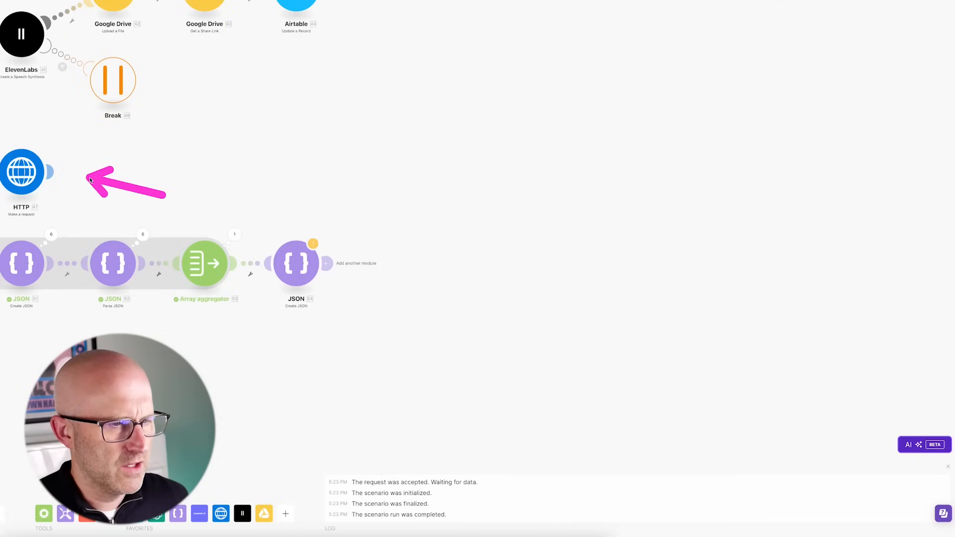
# - Clone the HTTP request module and attach the copy after the JSON module
pyautogui.rightClick(21, 176)
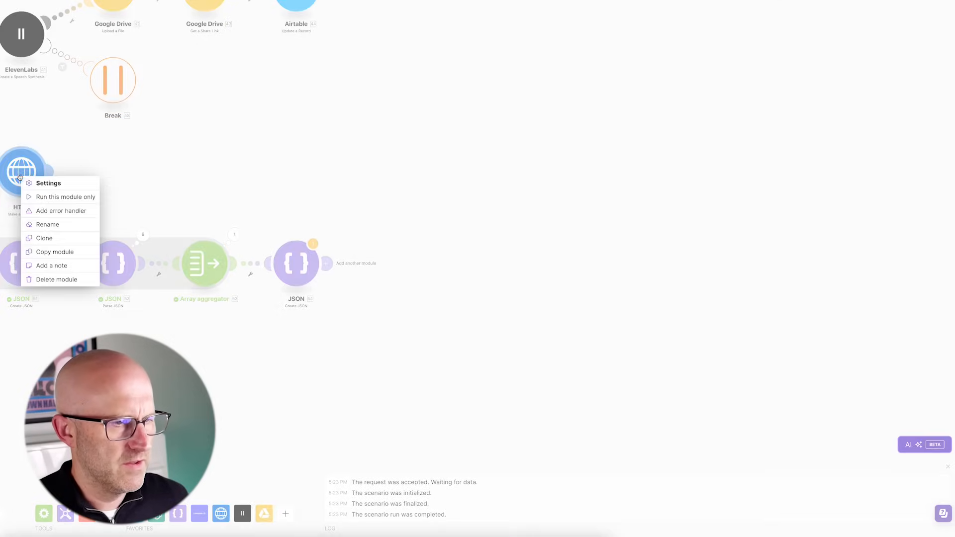
pyautogui.click(52, 241)
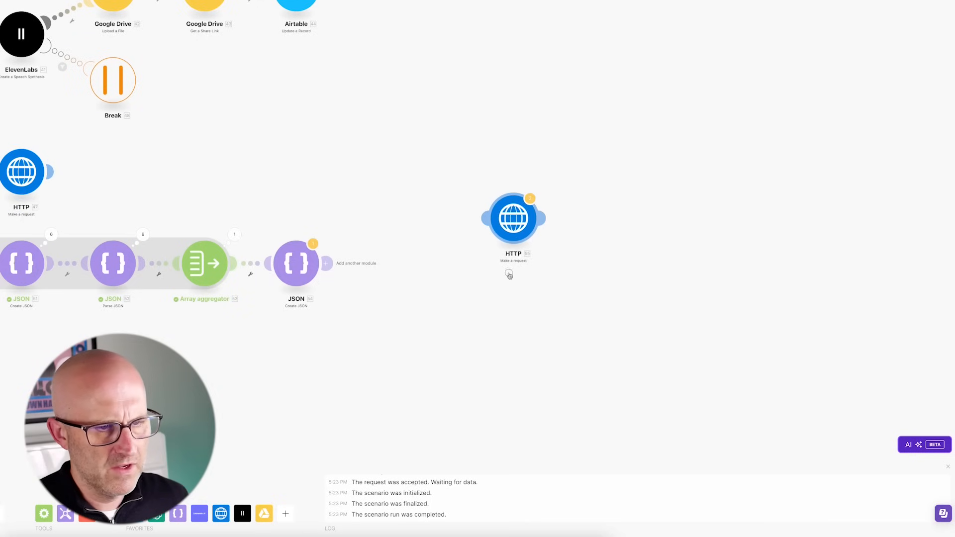
pyautogui.click(401, 265)
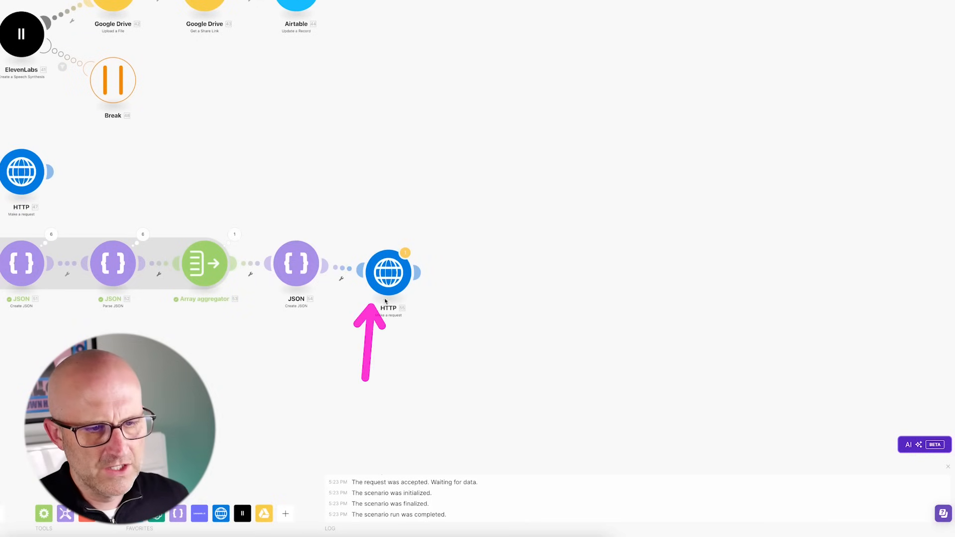
# - Map the JSON string into the copy's request content for the JSON2Video movies endpoint, save, and run once
pyautogui.click(378, 281)
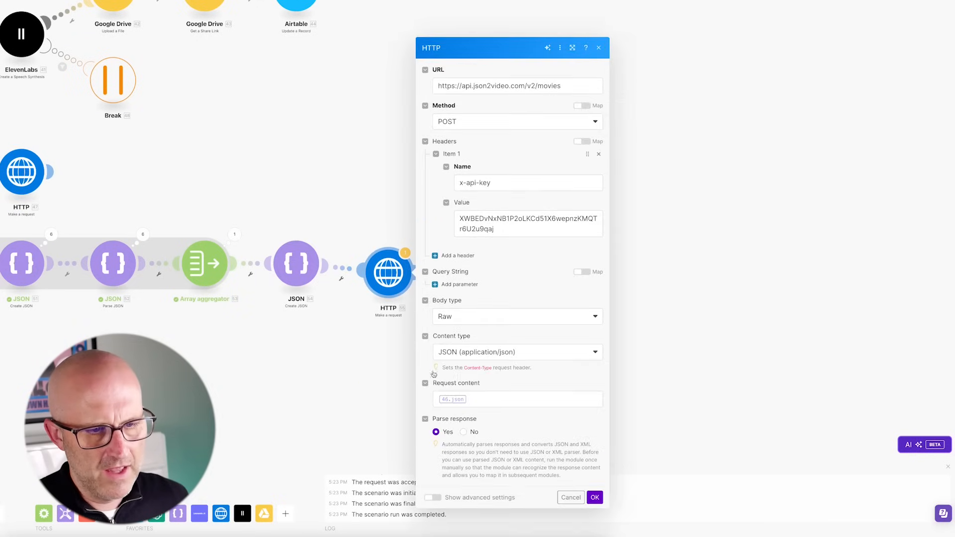
pyautogui.click(477, 398)
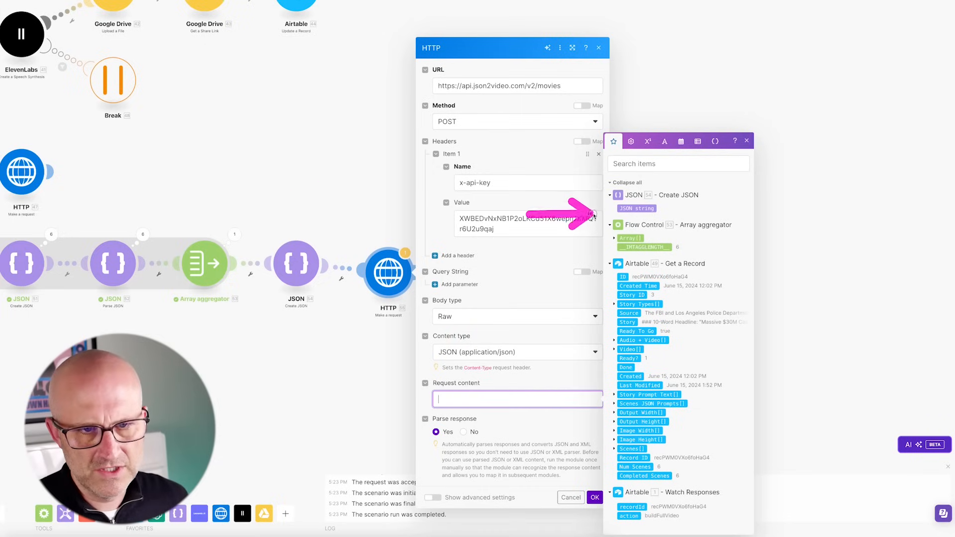
pyautogui.click(640, 209)
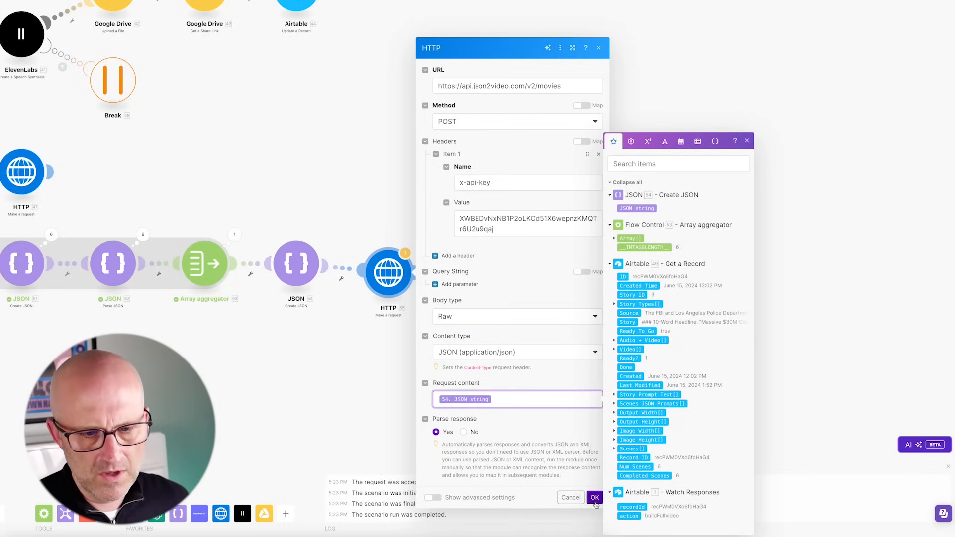
pyautogui.click(595, 497)
pyautogui.click(174, 495)
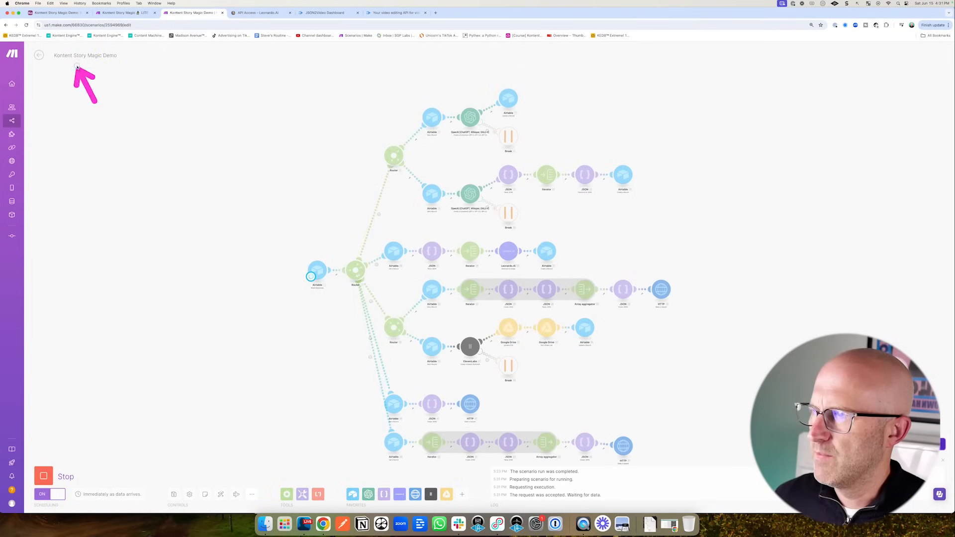
pyautogui.click(58, 12)
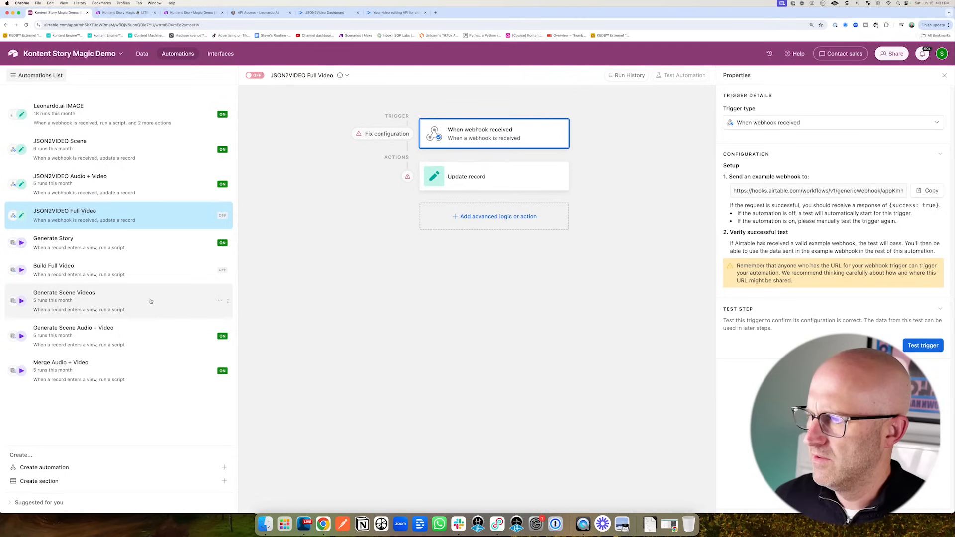
# - Test the Build Full Video script action using story 3 as the record
pyautogui.moveTo(289, 395)
pyautogui.mouseDown()
pyautogui.moveTo(145, 305)
pyautogui.moveTo(64, 270)
pyautogui.moveTo(49, 275)
pyautogui.mouseUp()
pyautogui.click(49, 275)
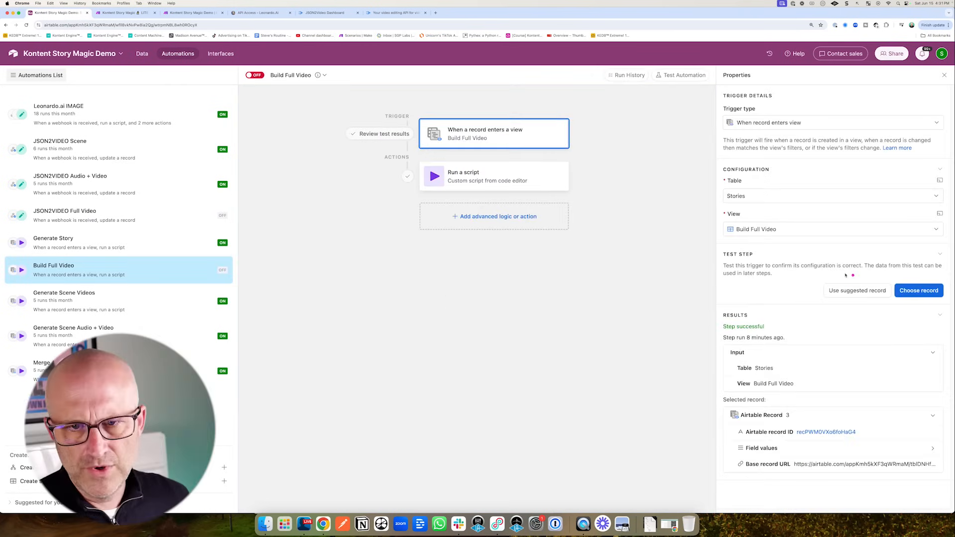
pyautogui.moveTo(839, 271); pyautogui.dragTo(883, 289)
pyautogui.click(918, 291)
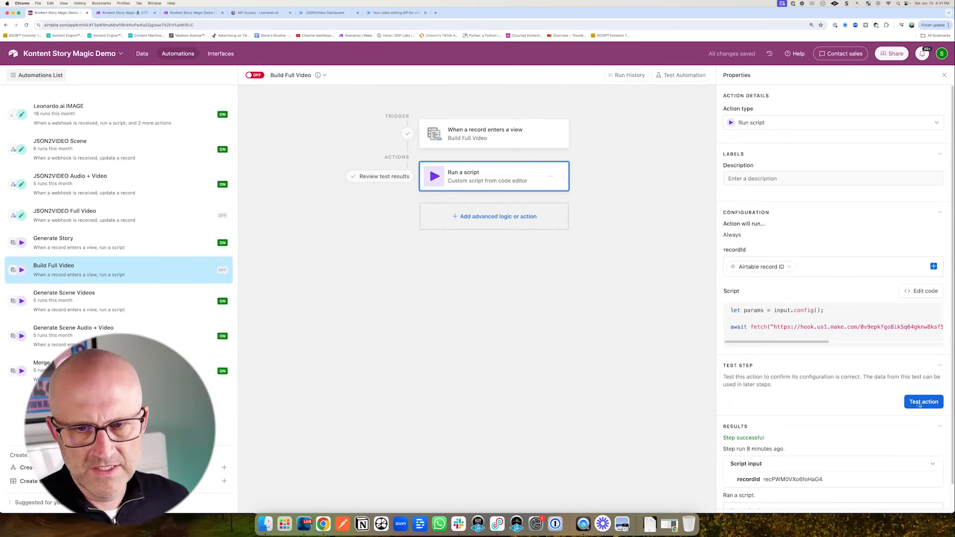
pyautogui.click(920, 403)
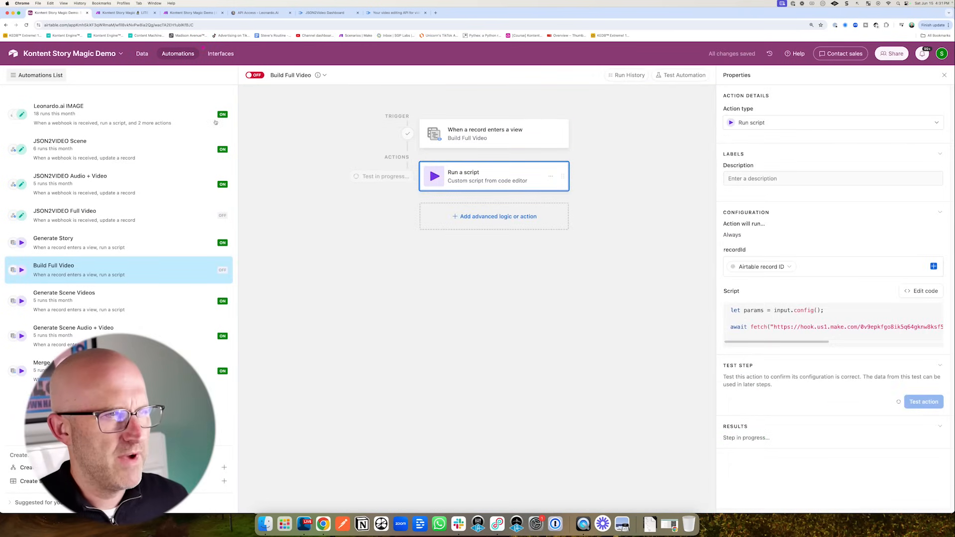
# - Confirm Make's final HTTP request returned status 200, then bring up JSON2Video's render logs
pyautogui.click(192, 14)
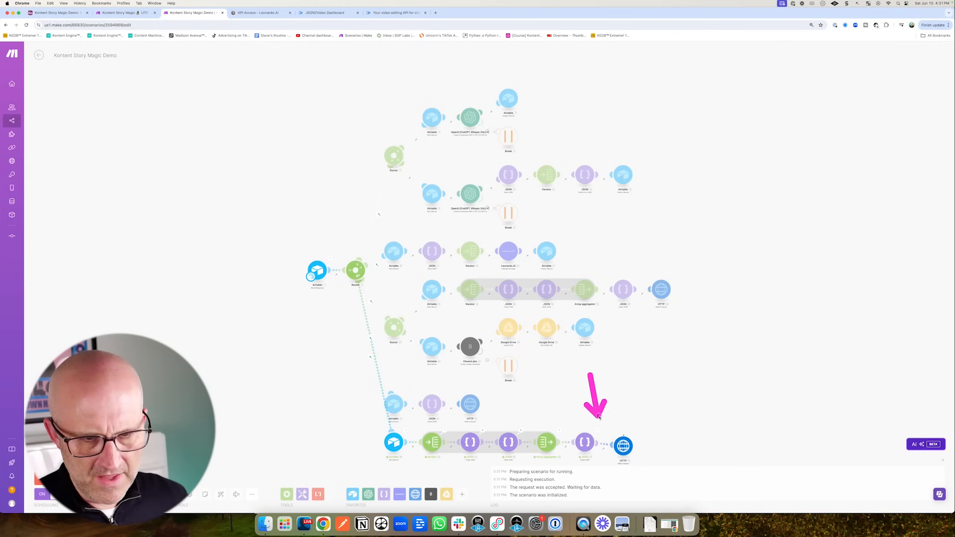
pyautogui.click(637, 434)
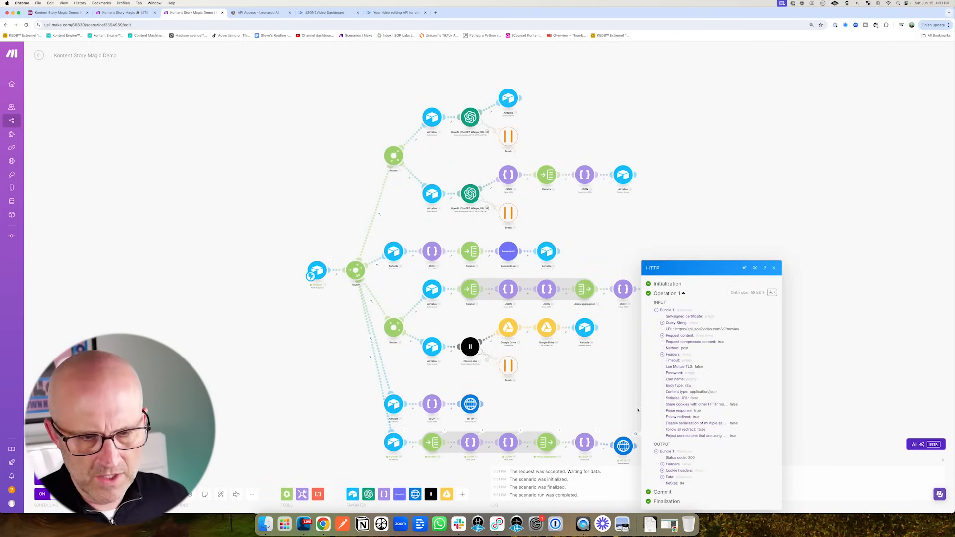
pyautogui.click(325, 15)
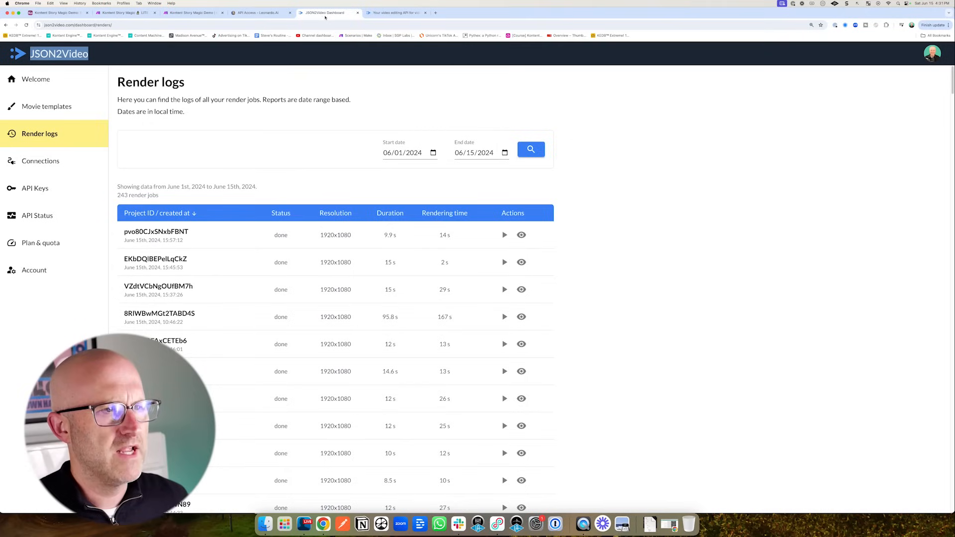
# - Reload the render logs to see the 1920x1080, 59.6-second render done, then return to Airtable
pyautogui.click(27, 25)
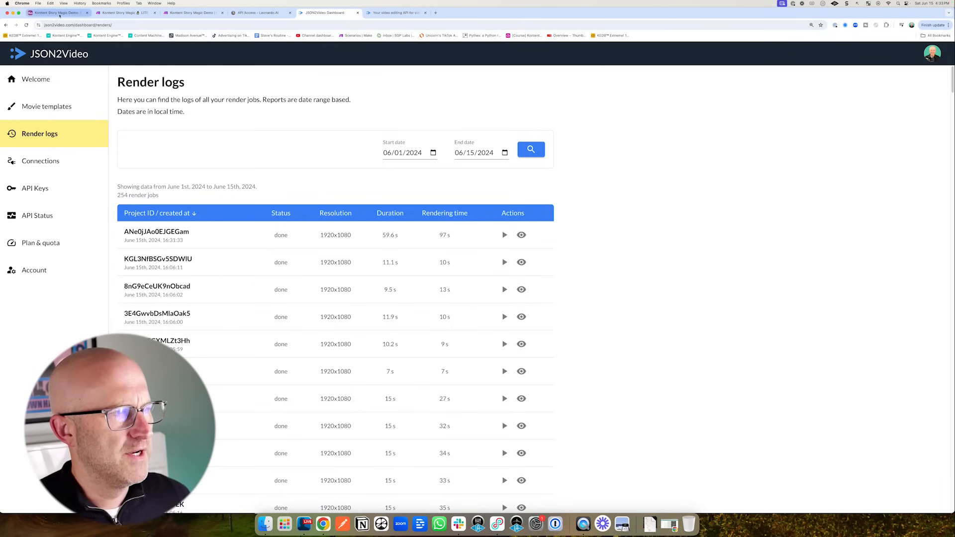
pyautogui.click(59, 14)
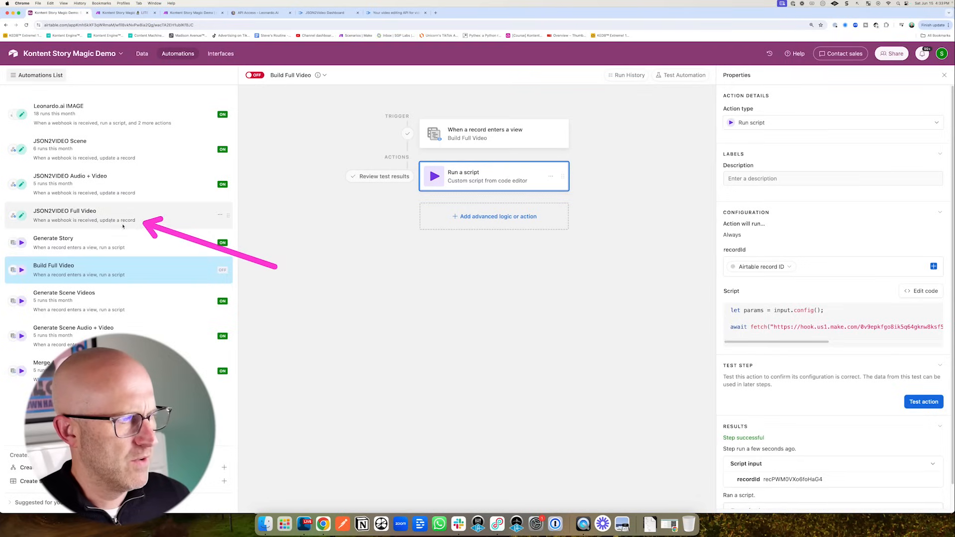
# - Test the JSON2VIDEO Full Video webhook trigger and check the JSON module's settings in Make
pyautogui.click(97, 217)
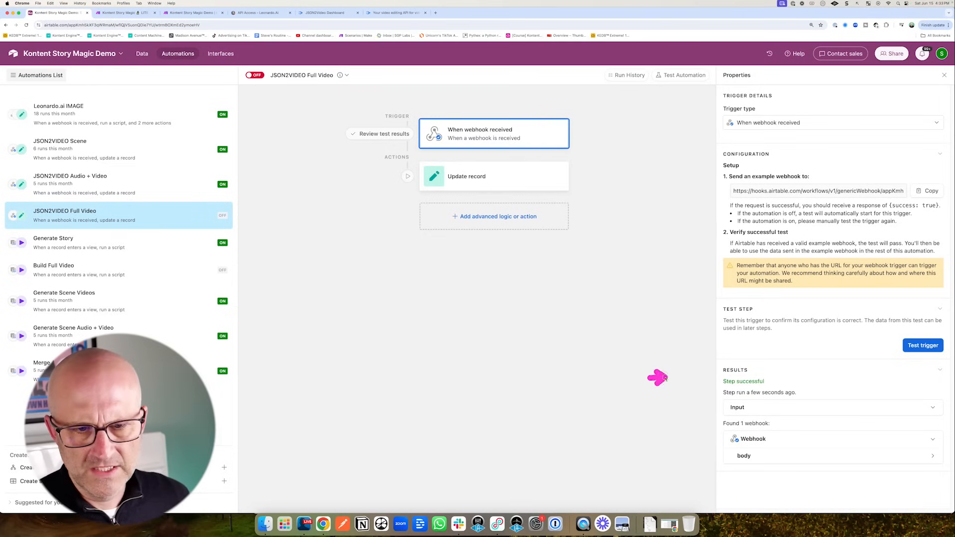
pyautogui.click(912, 347)
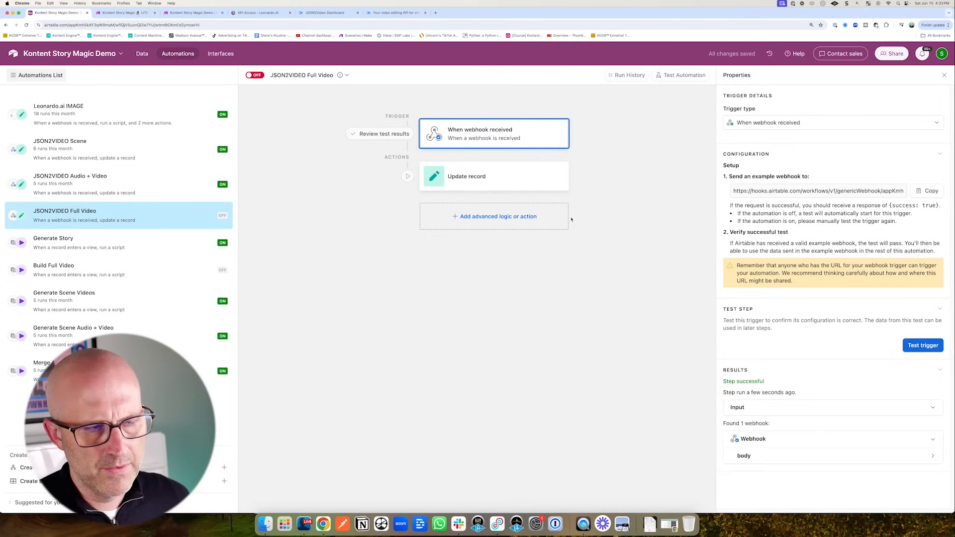
pyautogui.click(194, 13)
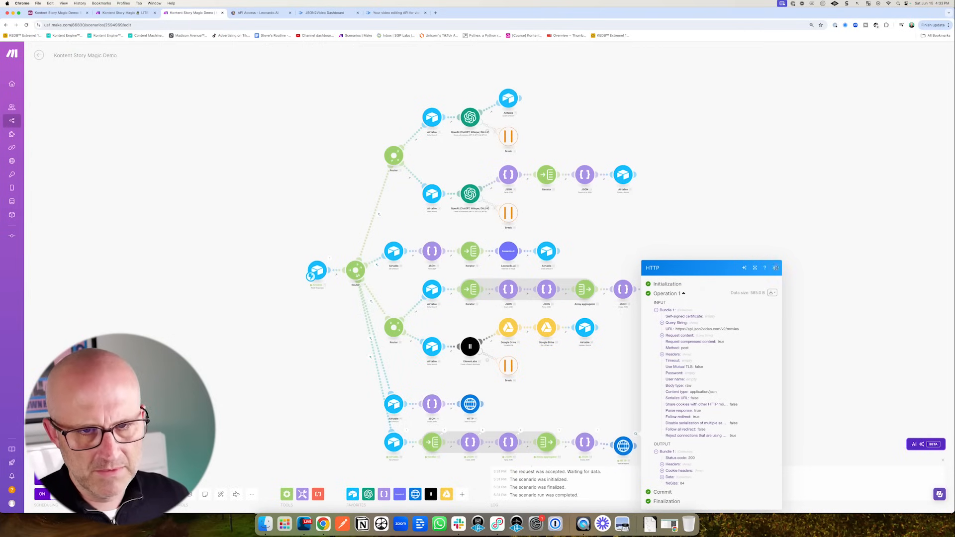
pyautogui.click(776, 267)
pyautogui.click(585, 442)
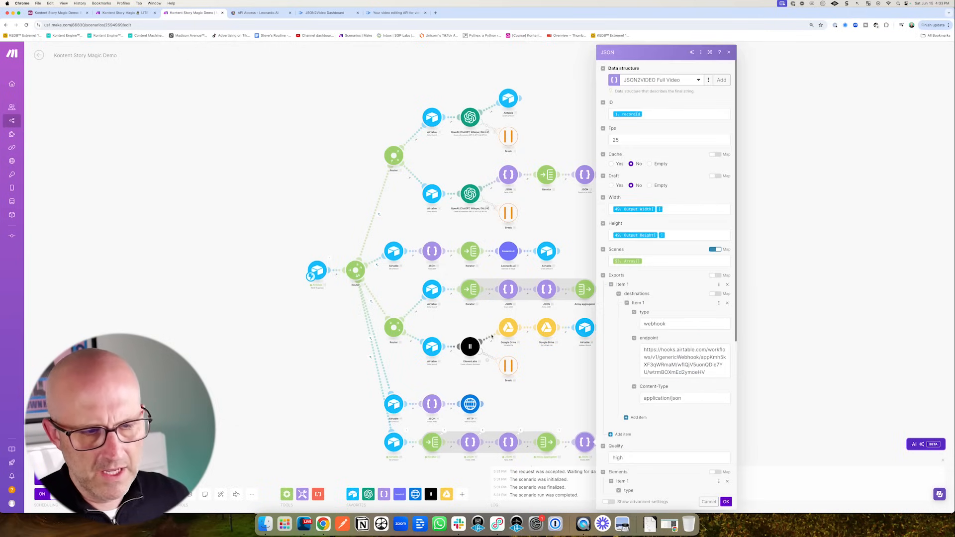
pyautogui.click(220, 243)
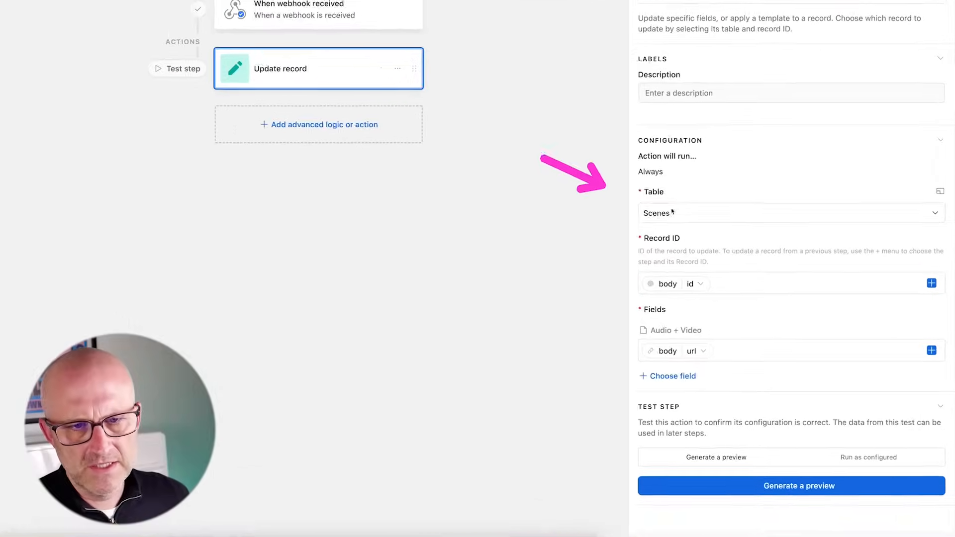
# - Make the Update record action target Stories, filling the Video field with the webhook body's url
pyautogui.click(730, 265)
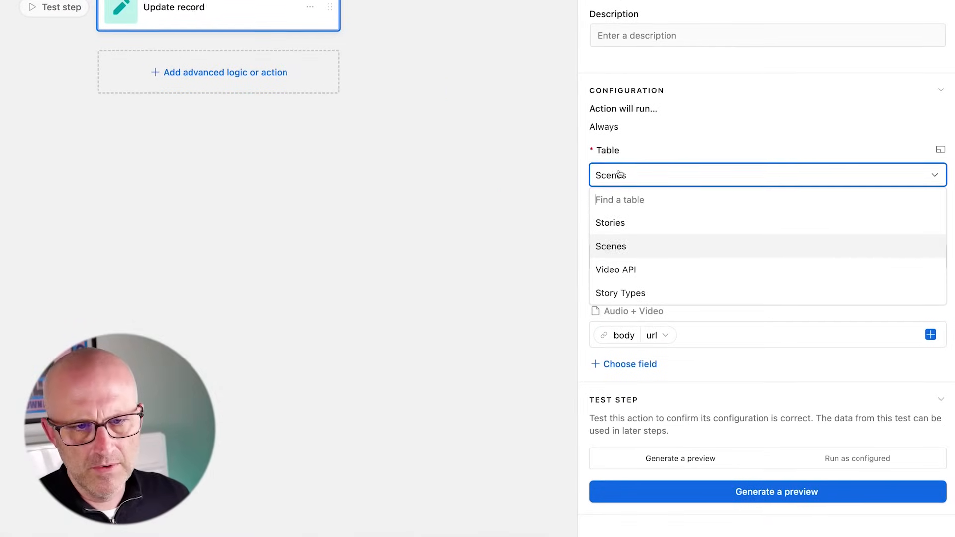
pyautogui.click(615, 223)
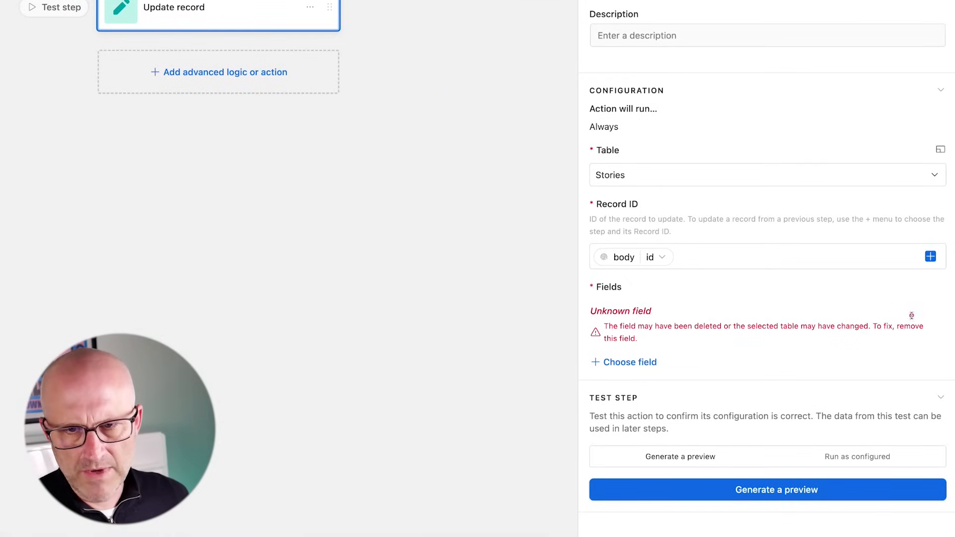
pyautogui.click(945, 312)
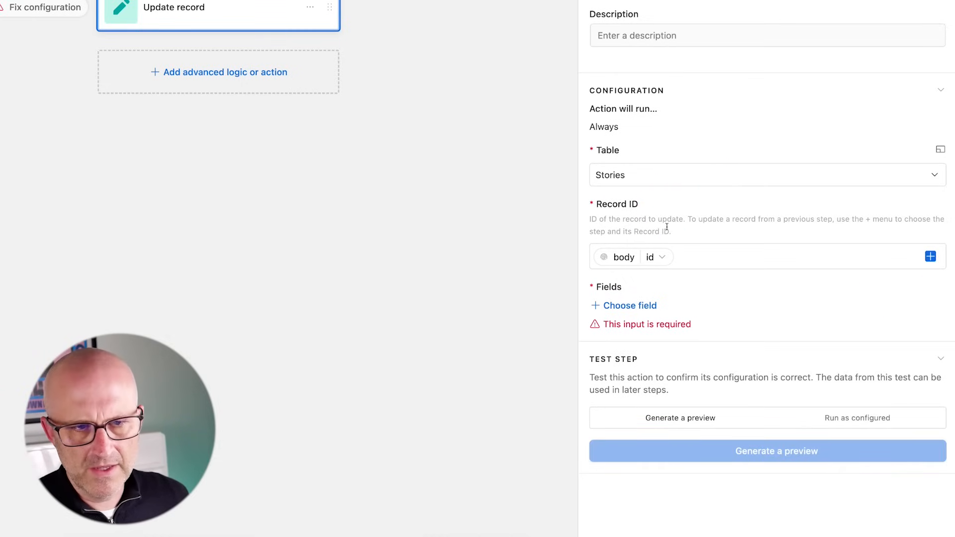
pyautogui.click(628, 305)
pyautogui.scroll(-5, 693, 372)
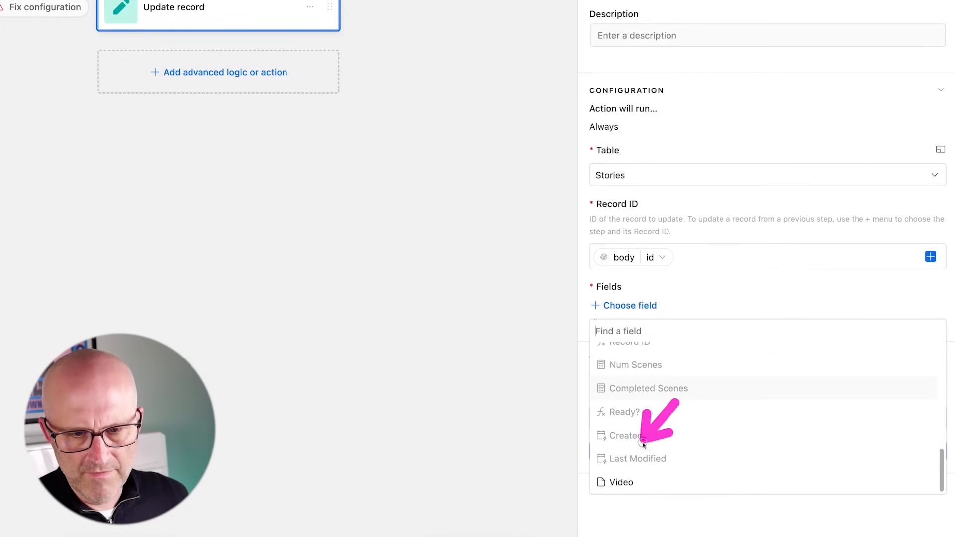
pyautogui.click(619, 482)
pyautogui.click(930, 334)
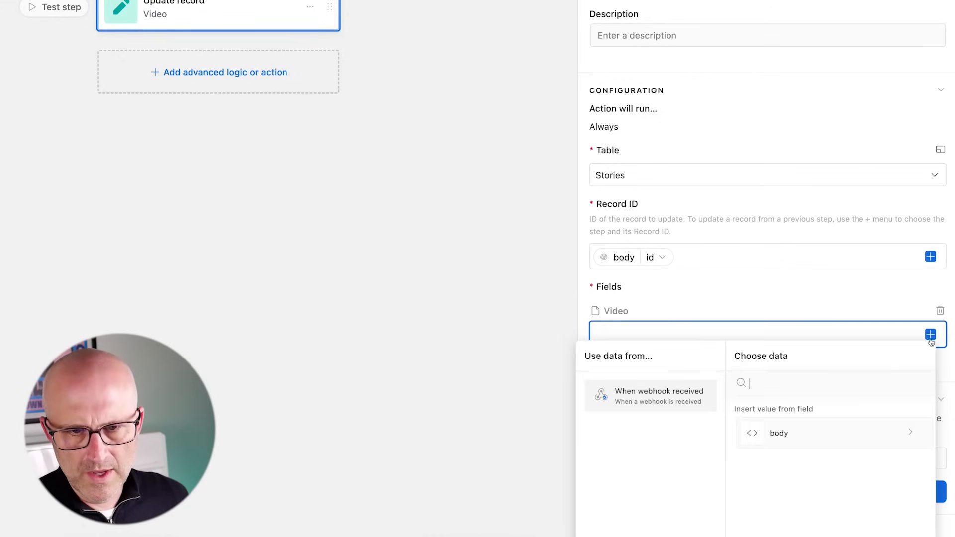
pyautogui.click(794, 444)
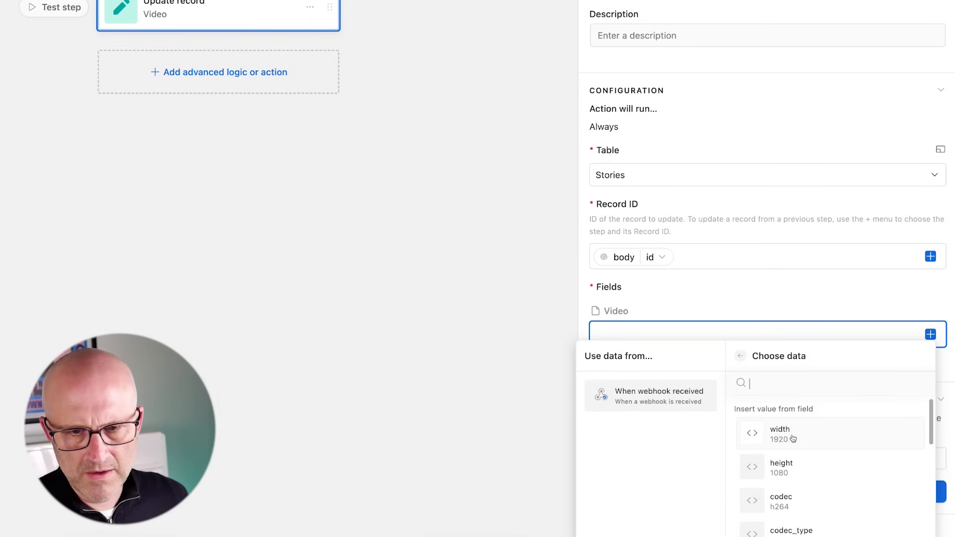
pyautogui.scroll(-6, 836, 463)
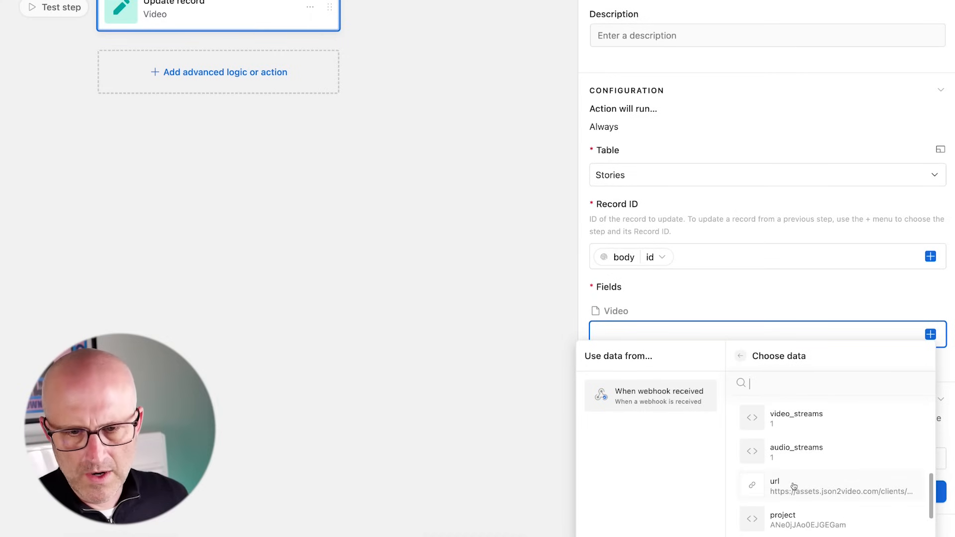
pyautogui.click(793, 486)
# - Run the action's test as configured on the story record and switch the automation on
pyautogui.click(849, 458)
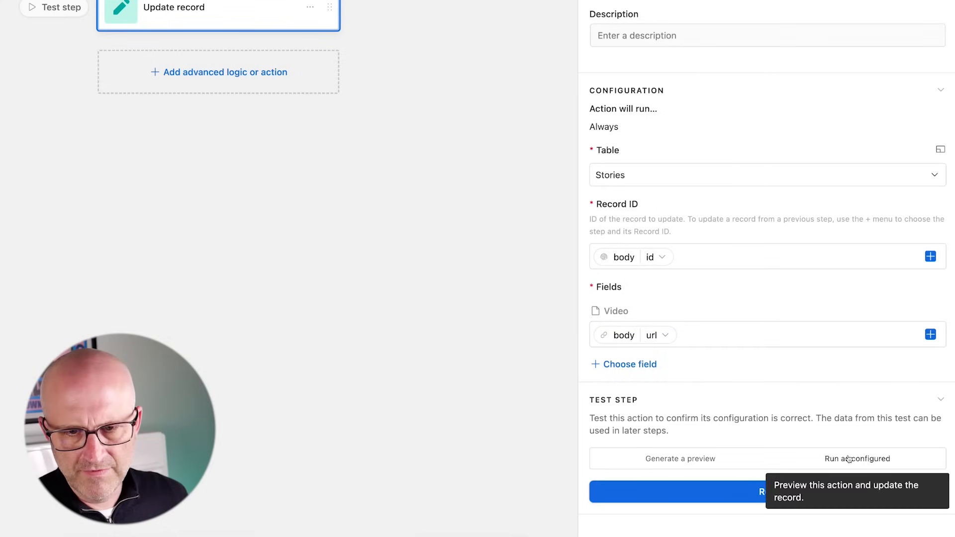
pyautogui.click(819, 492)
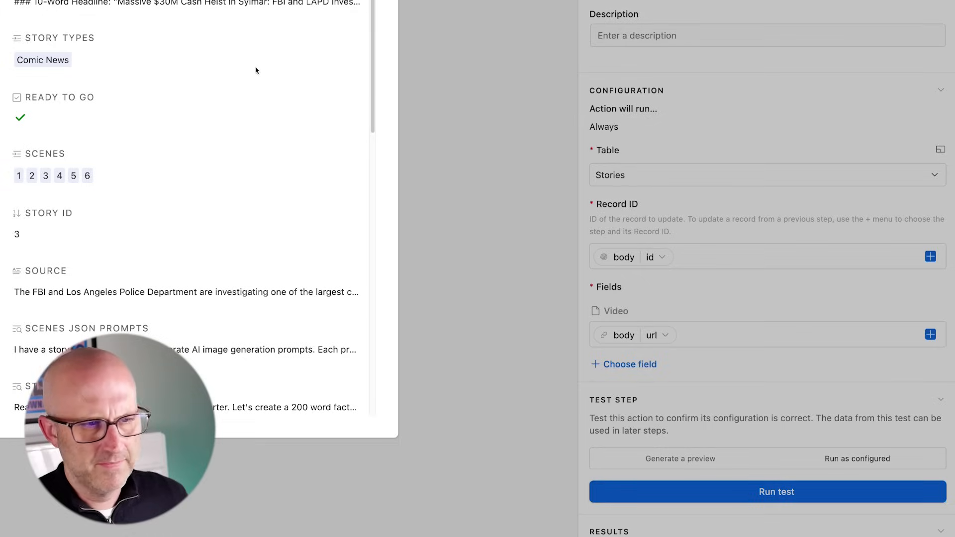
pyautogui.click(267, 149)
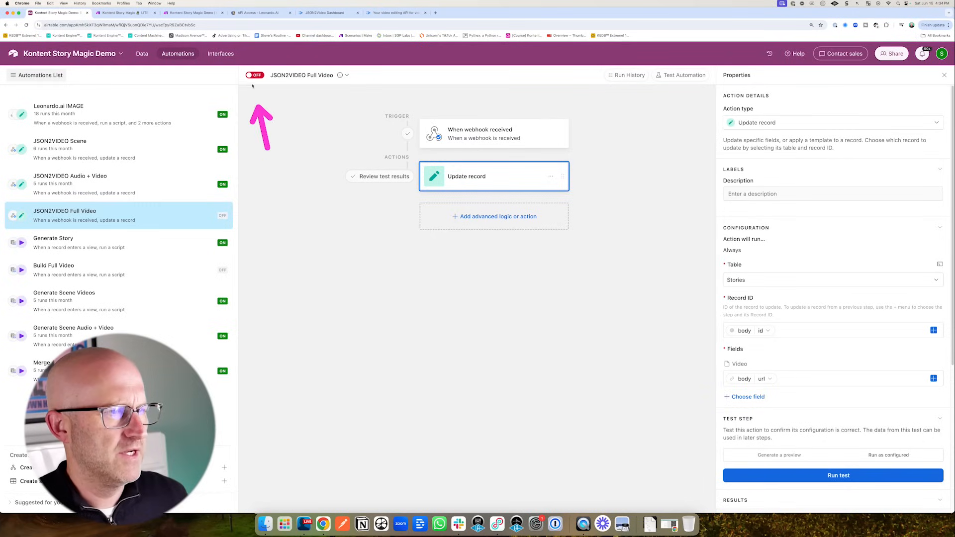
pyautogui.click(255, 76)
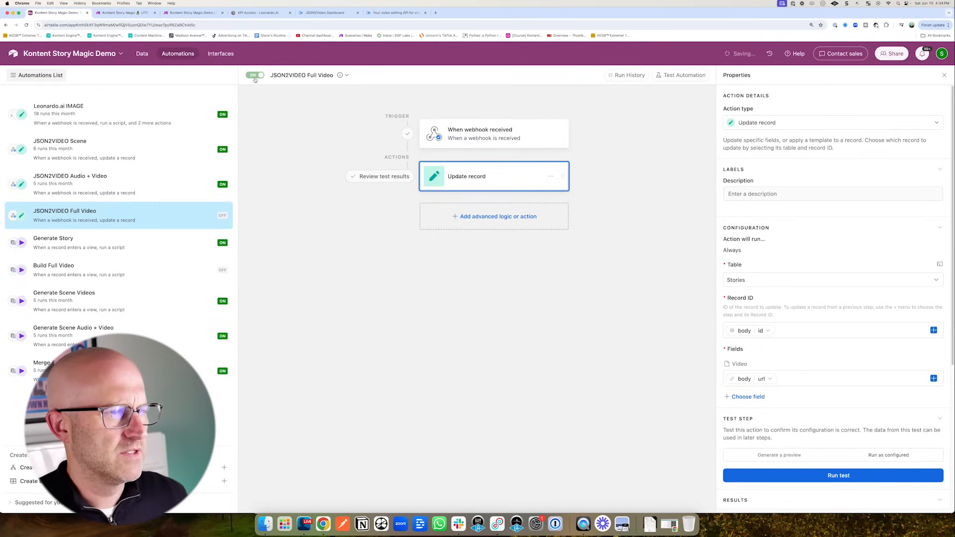
pyautogui.click(142, 54)
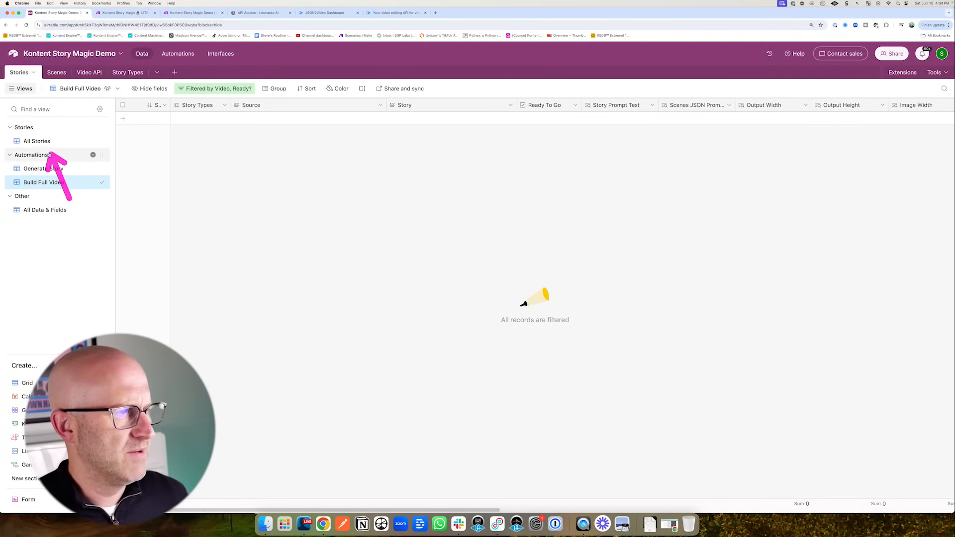
# - In All Stories, preview the Video attachment 2024-06-15-60738.mp4, a 59-second captioned clip
pyautogui.click(33, 142)
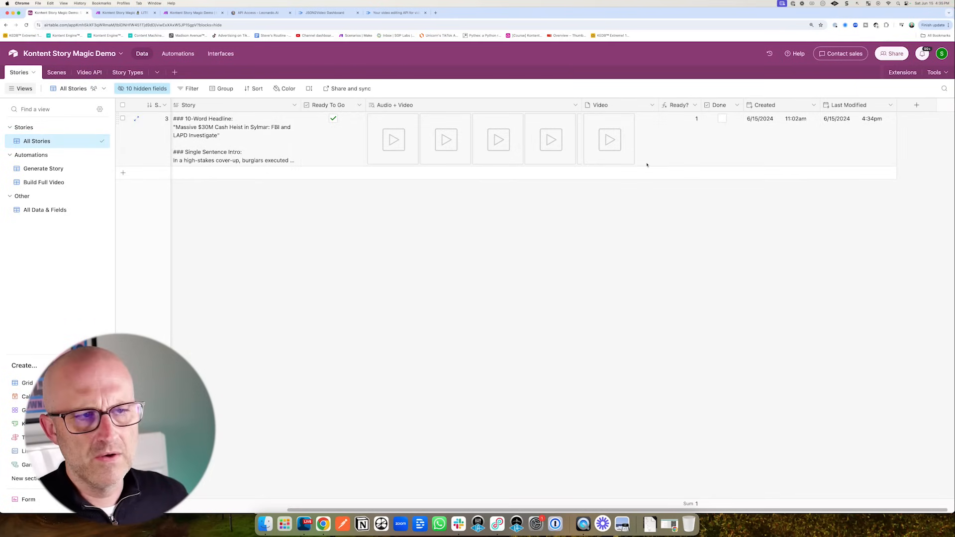
pyautogui.click(613, 140)
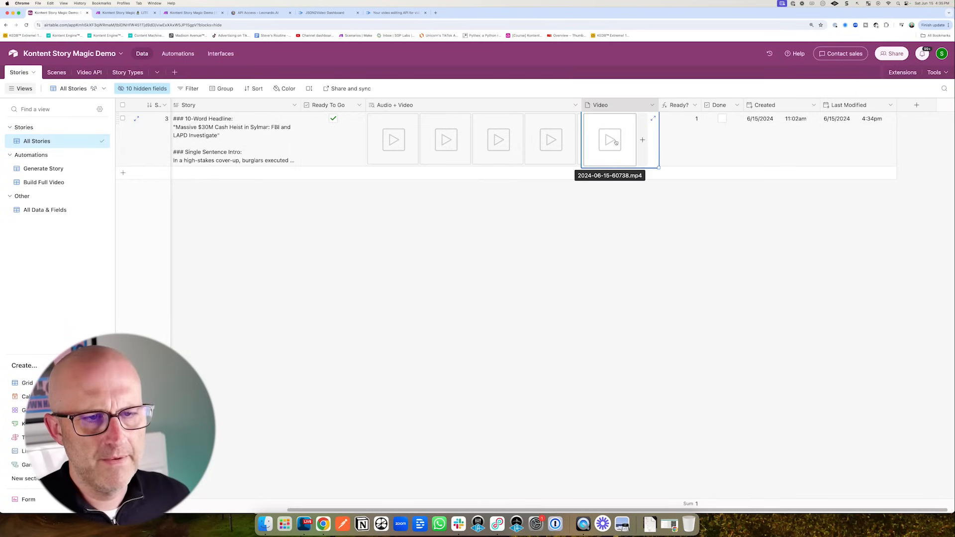
pyautogui.click(615, 143)
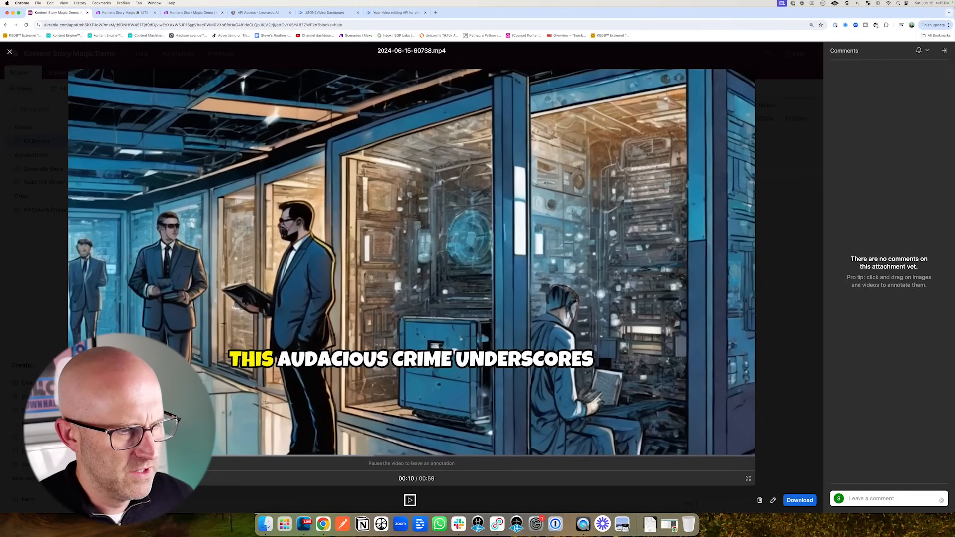
pyautogui.moveTo(264, 395); pyautogui.dragTo(318, 388)
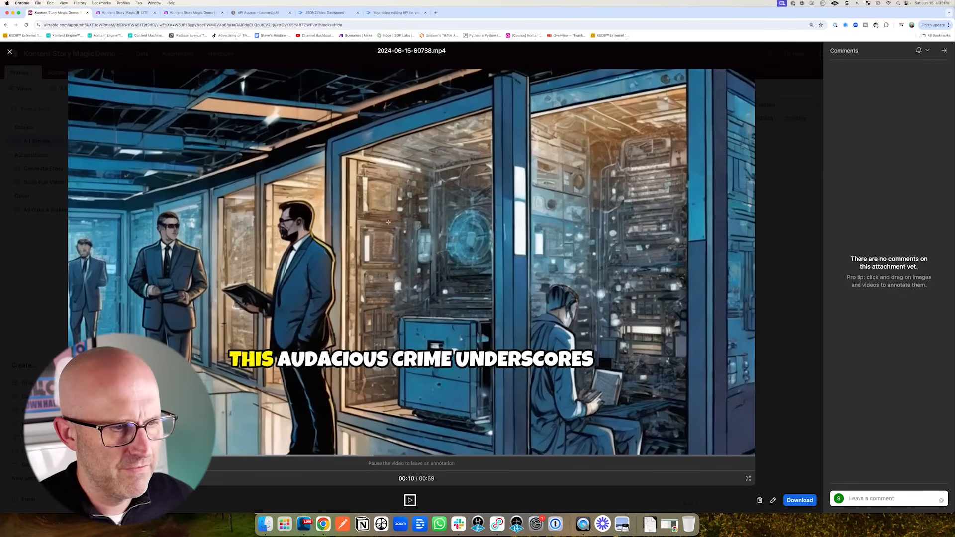
pyautogui.click(12, 52)
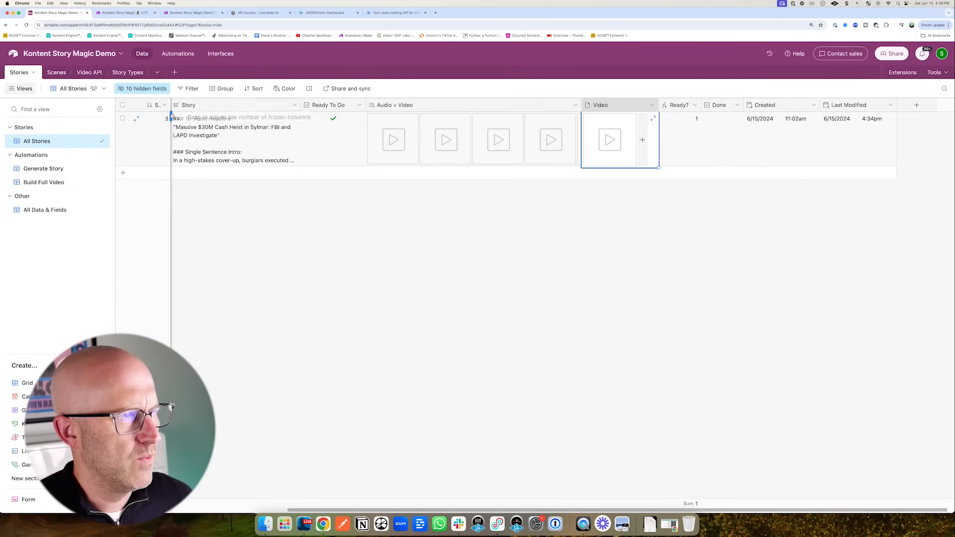
pyautogui.click(177, 53)
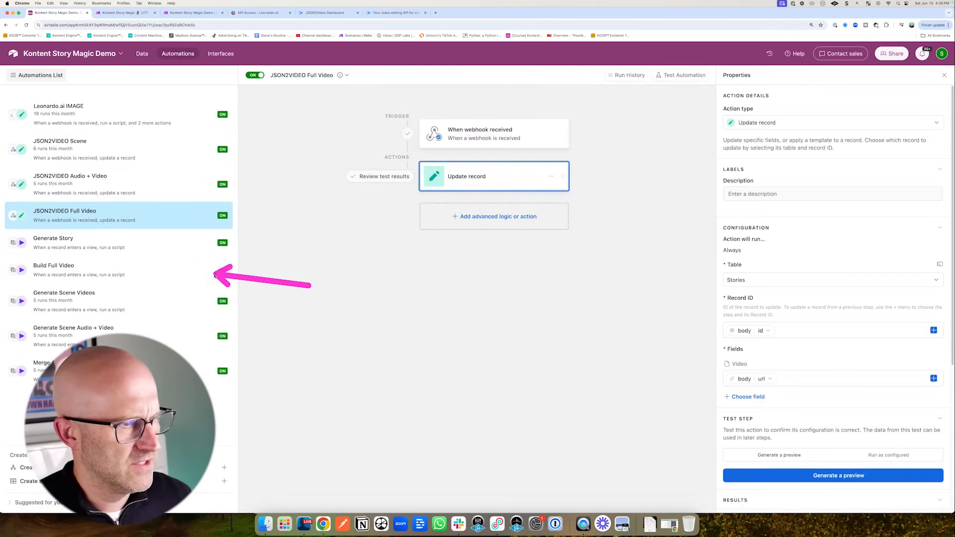
pyautogui.click(199, 272)
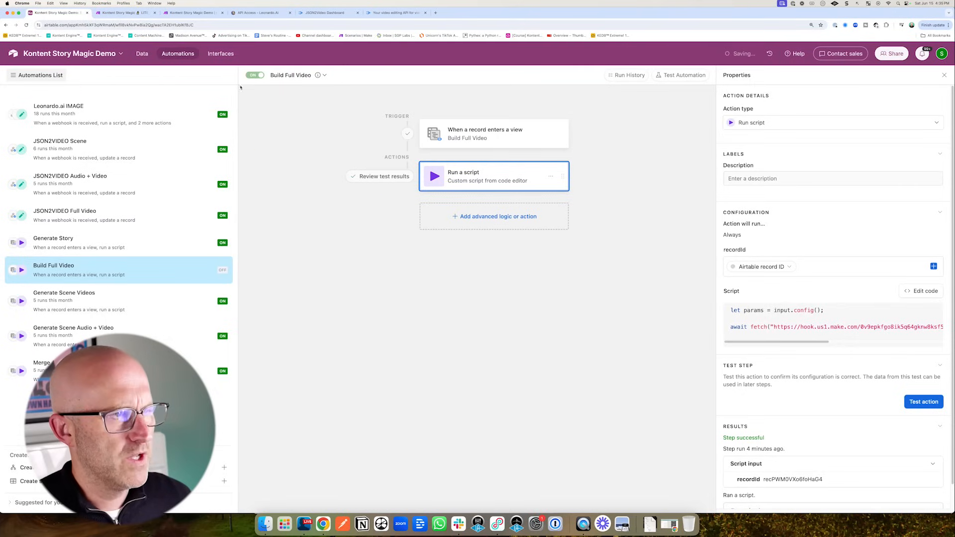
pyautogui.click(144, 55)
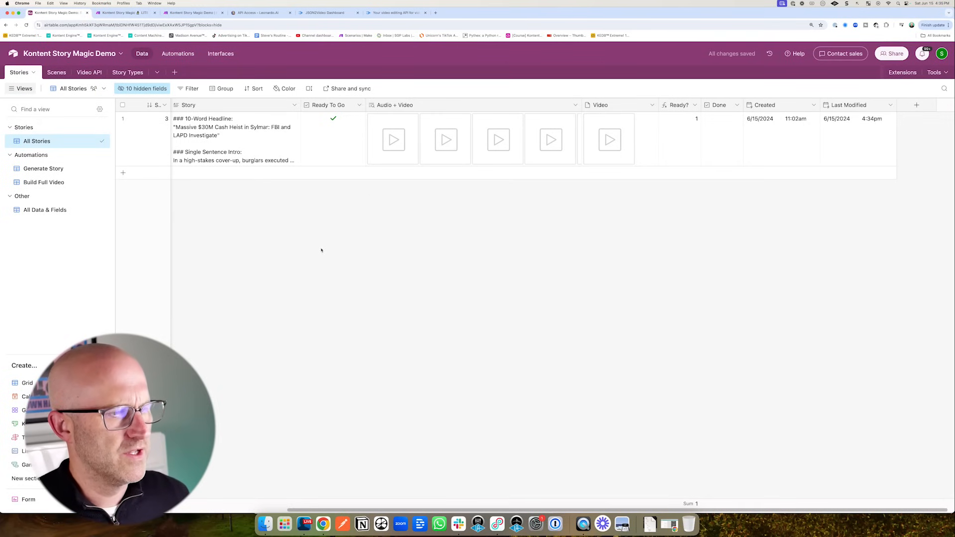
pyautogui.hscroll(-5, 321, 251)
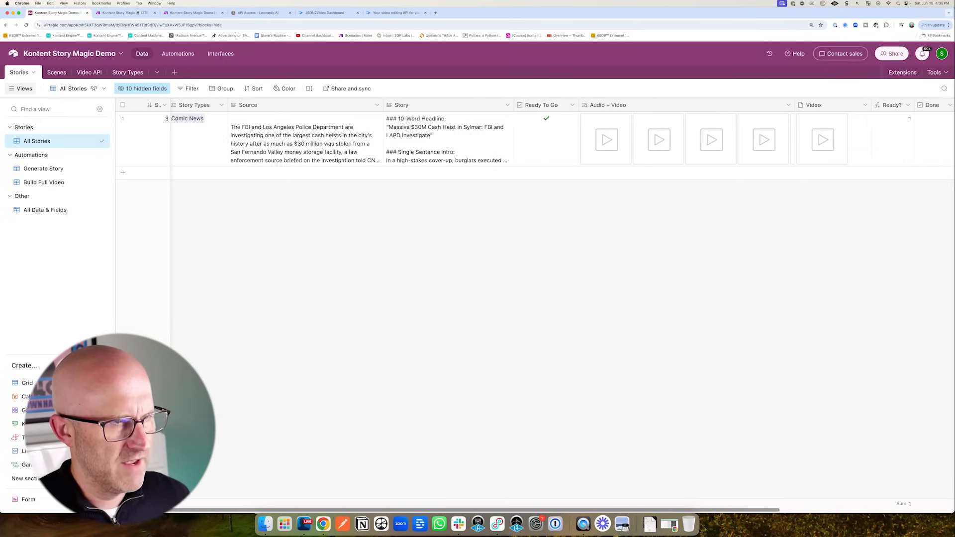
# - Add a new story record with Story Types set to Comic News
pyautogui.click(122, 174)
pyautogui.write('Co')
pyautogui.click(247, 256)
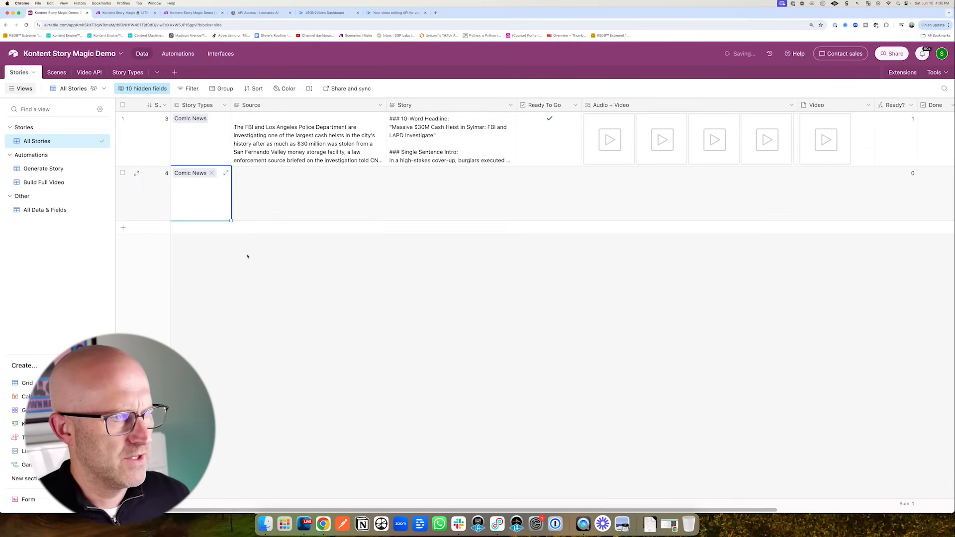
# - Copy the first story's full Source article into the new story's Source cell
pyautogui.click(299, 145)
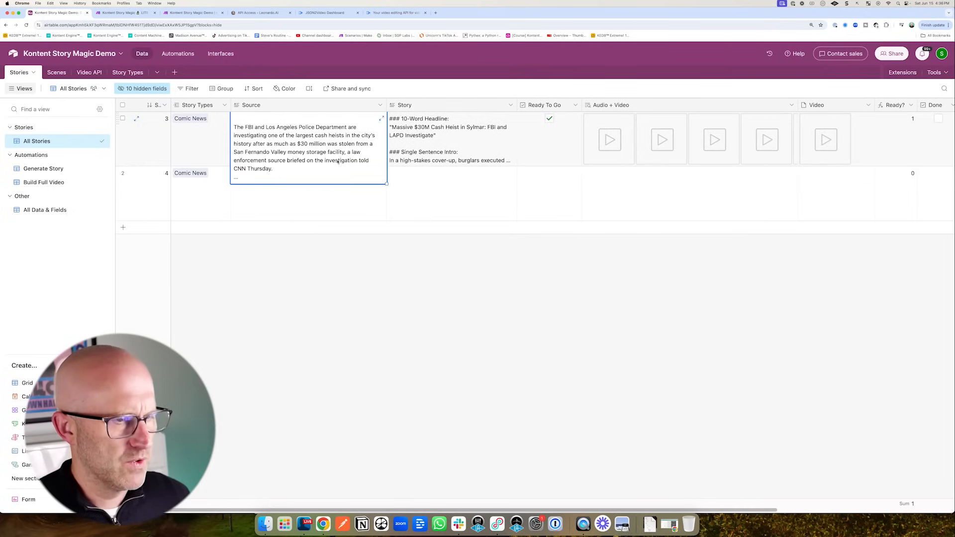
pyautogui.click(382, 120)
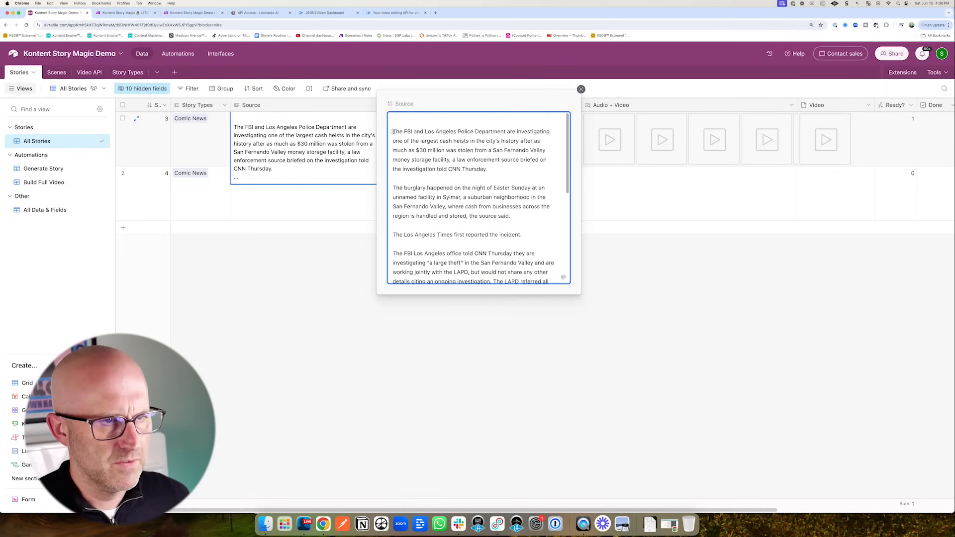
pyautogui.moveTo(393, 119); pyautogui.dragTo(594, 315)
pyautogui.rightClick(466, 247)
pyautogui.click(482, 300)
pyautogui.click(276, 211)
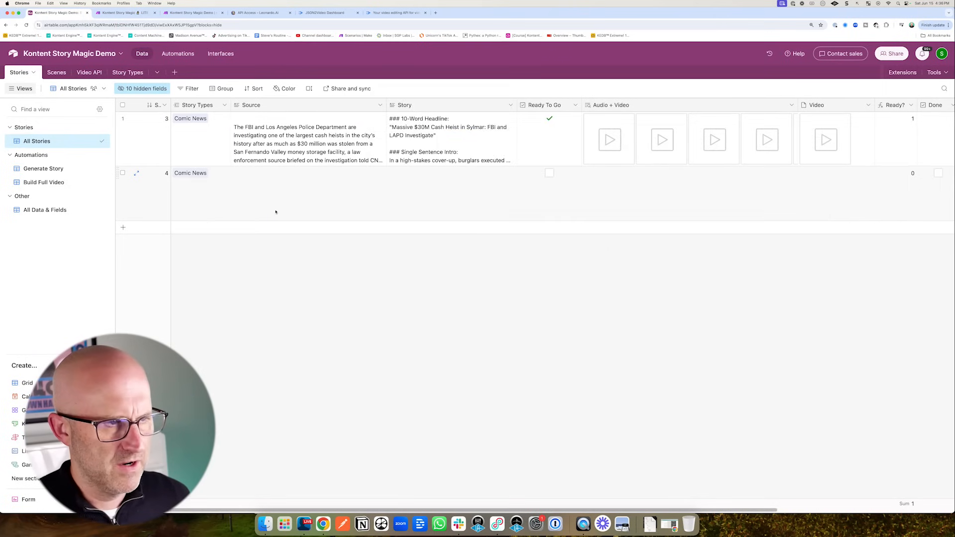
pyautogui.click(275, 211)
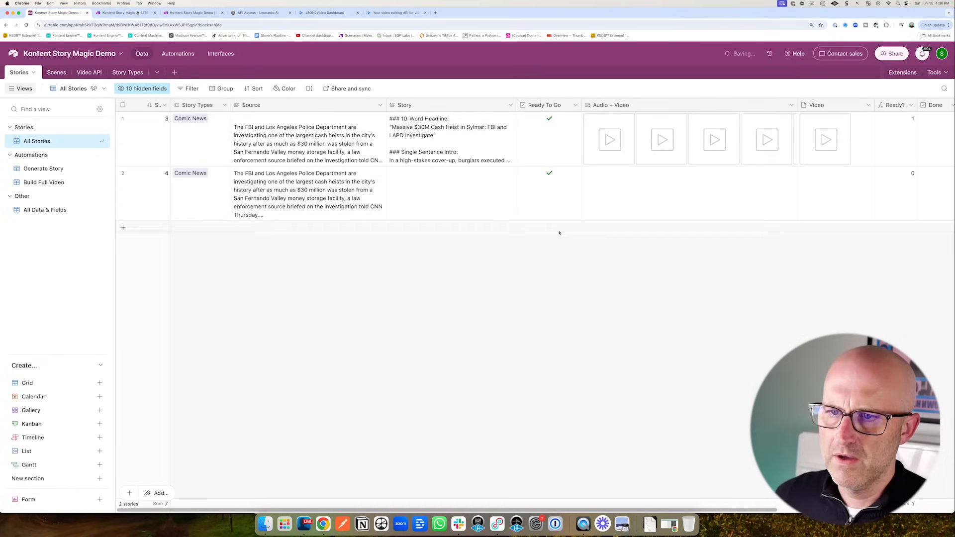
pyautogui.click(192, 13)
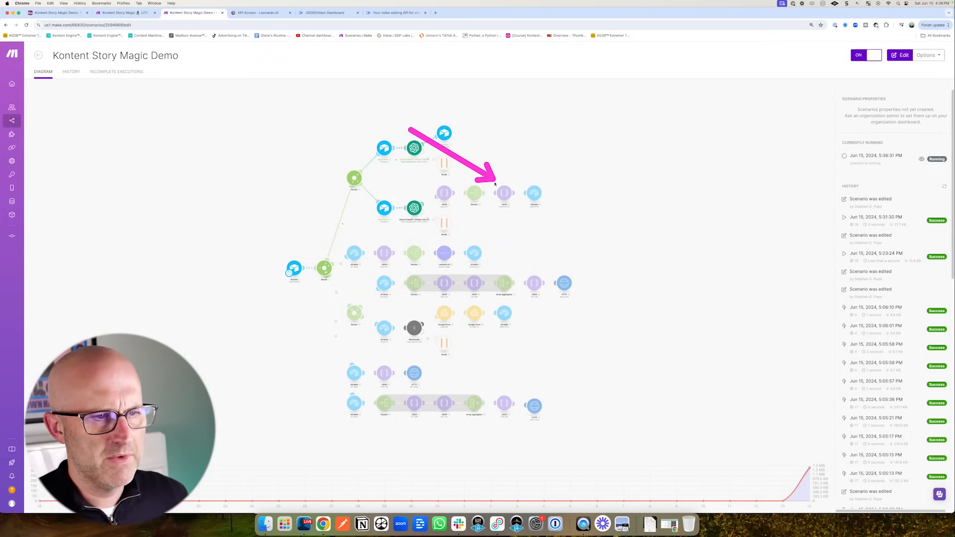
pyautogui.click(60, 13)
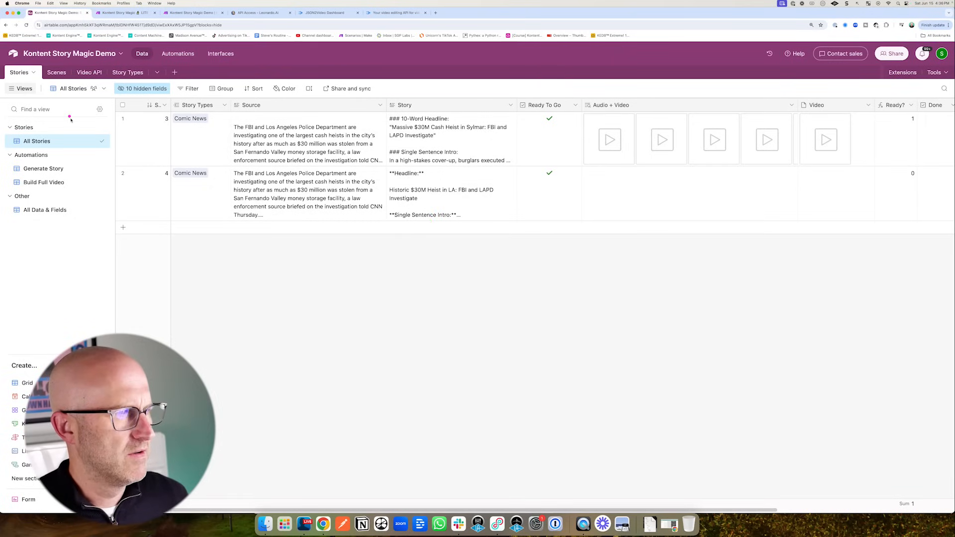
# - Check story 4's nine scenes and the new Video API jobs, then bring up Automations
pyautogui.click(56, 72)
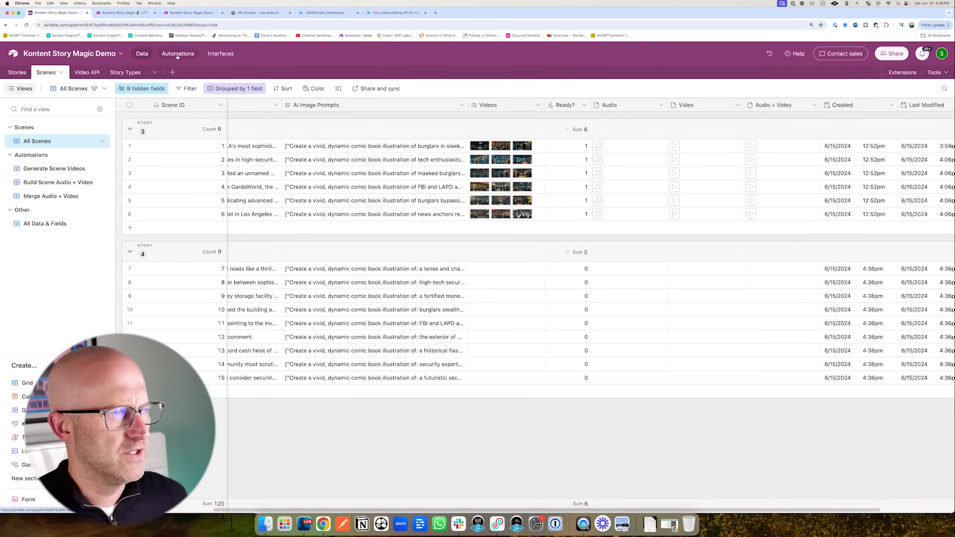
pyautogui.click(54, 169)
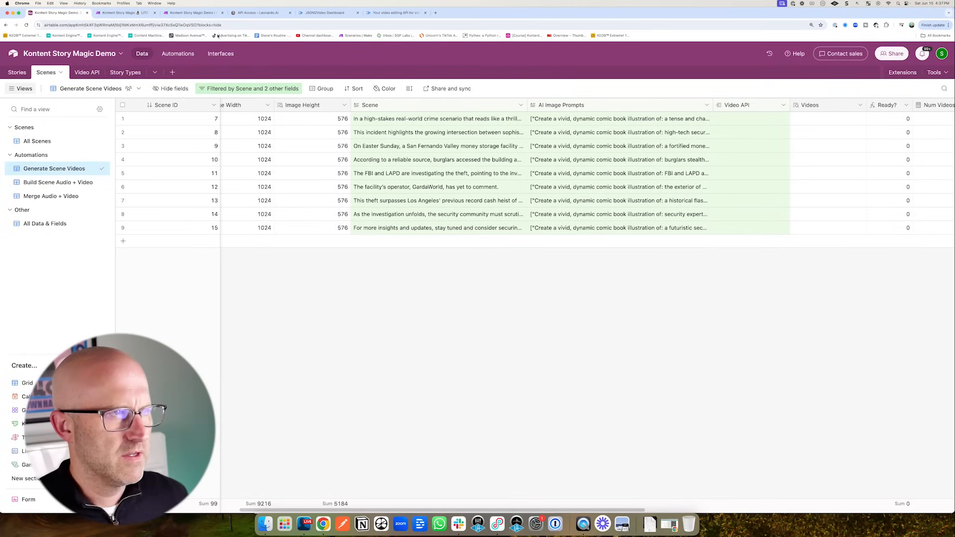
pyautogui.click(192, 12)
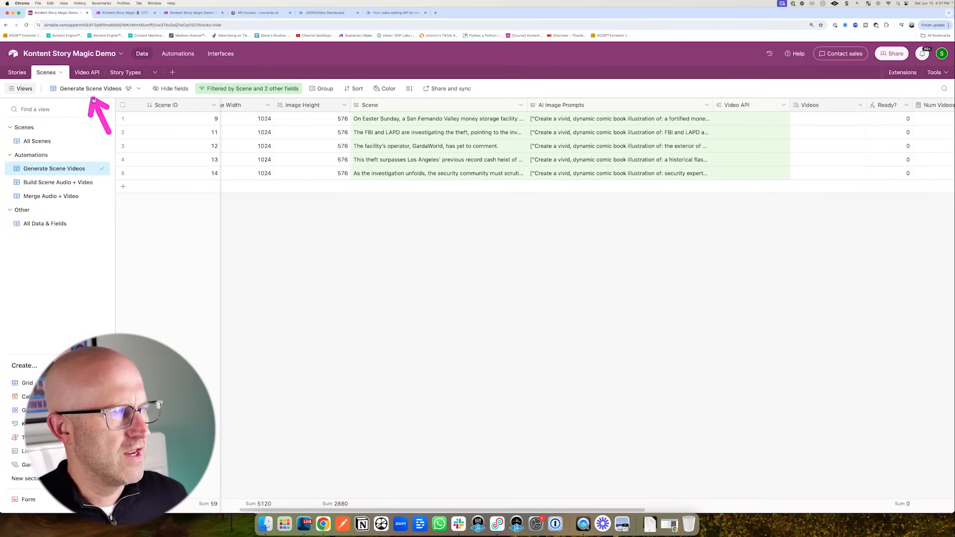
pyautogui.click(87, 73)
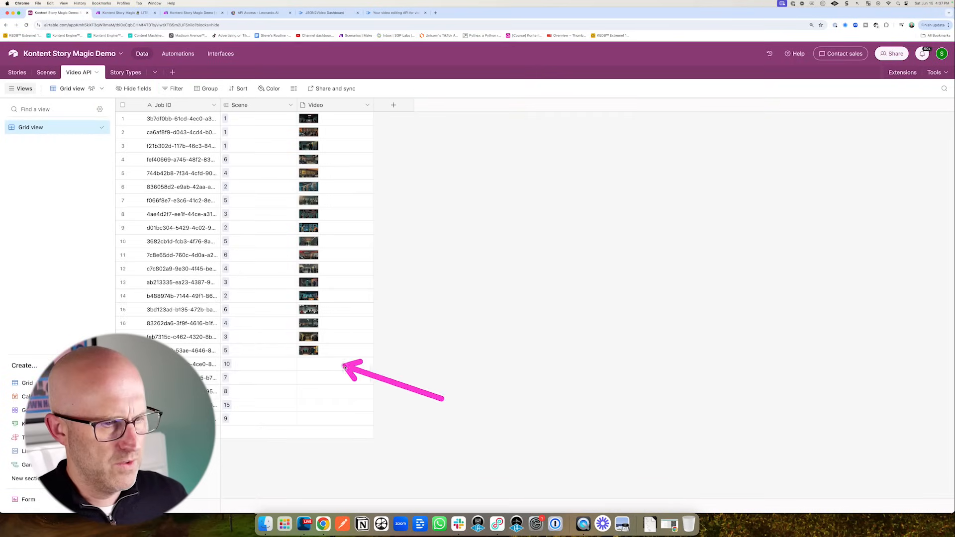
pyautogui.click(46, 72)
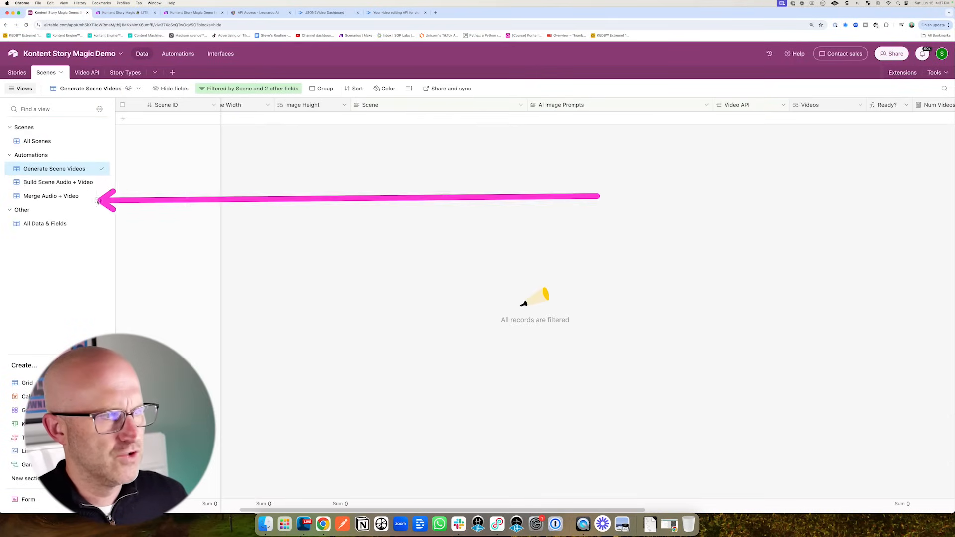
pyautogui.click(88, 72)
pyautogui.scroll(-3, 193, 150)
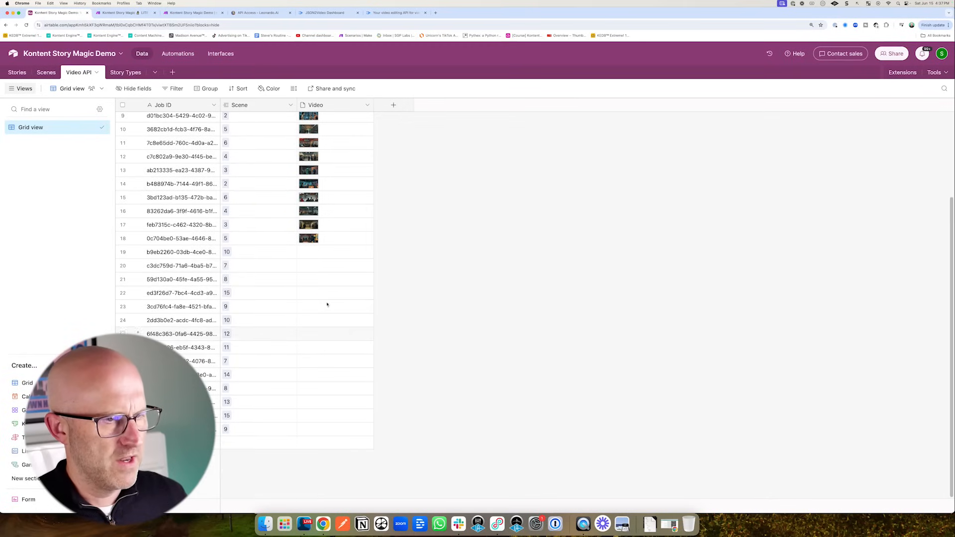
pyautogui.click(178, 55)
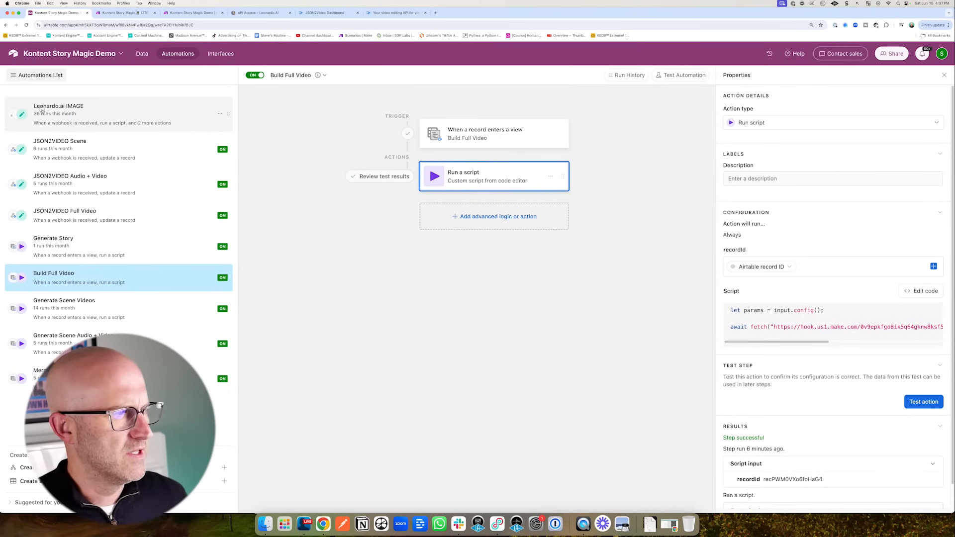
# - Review Leonardo.ai IMAGE run history with more entries loaded, then show Scenes' Build Scene Audio + Video view
pyautogui.click(42, 109)
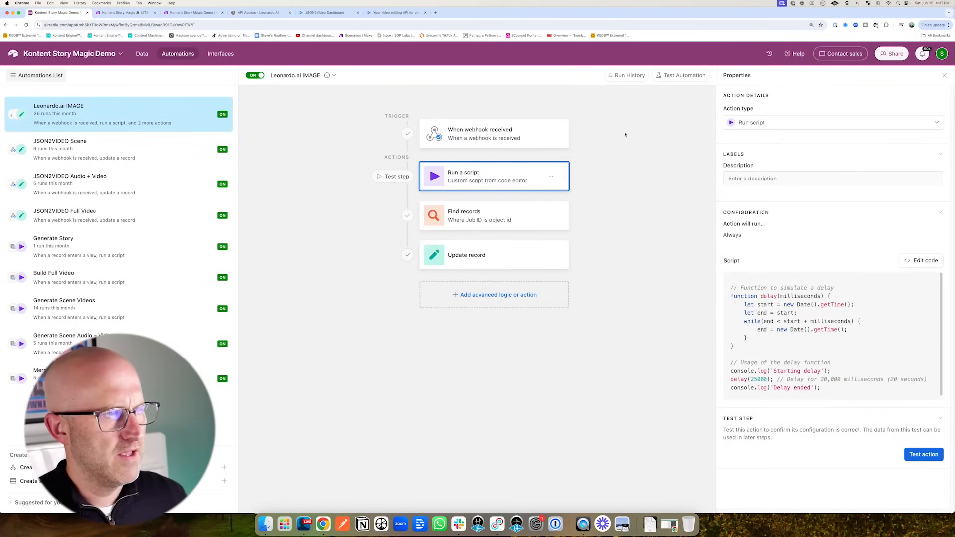
pyautogui.click(627, 74)
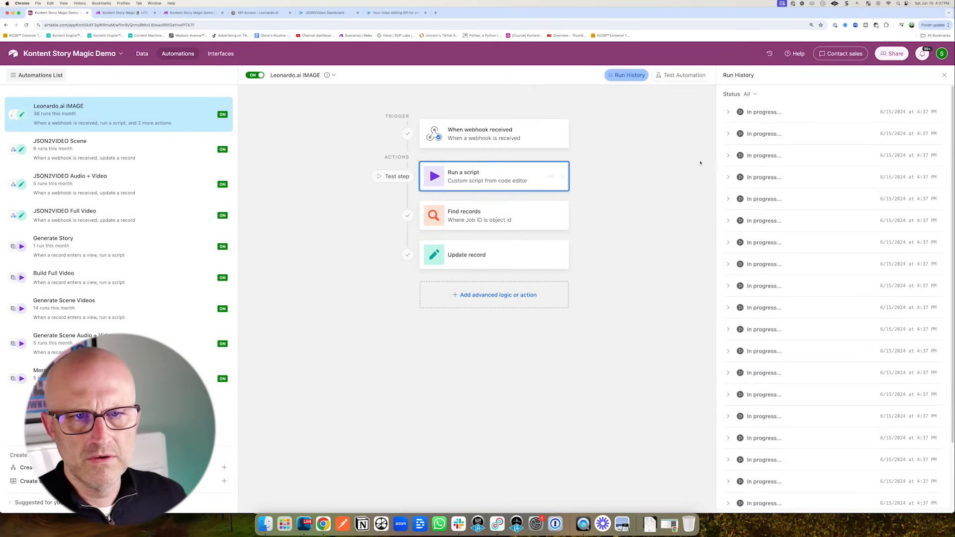
pyautogui.moveTo(609, 162)
pyautogui.mouseDown()
pyautogui.moveTo(712, 181)
pyautogui.moveTo(700, 364)
pyautogui.mouseUp()
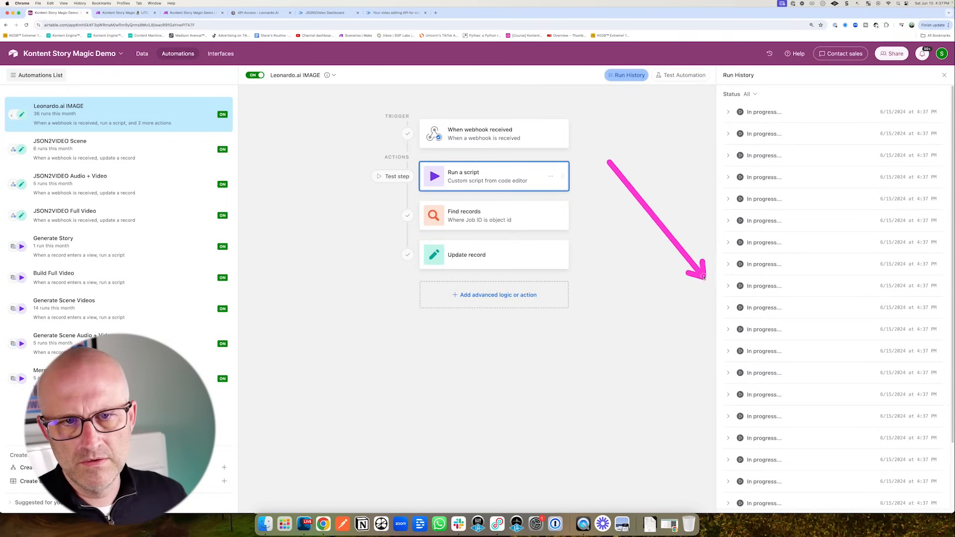
pyautogui.moveTo(645, 155); pyautogui.dragTo(535, 181)
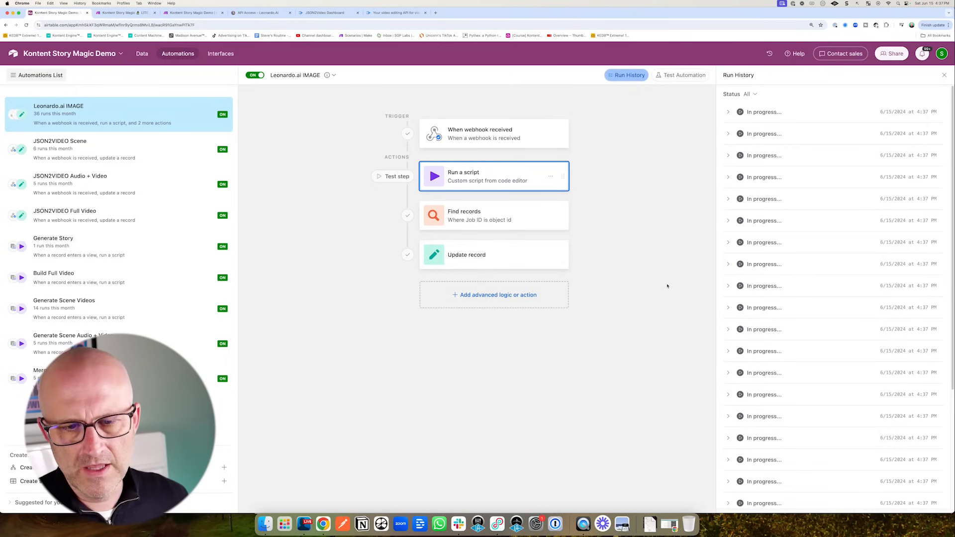
pyautogui.scroll(-1, 797, 308)
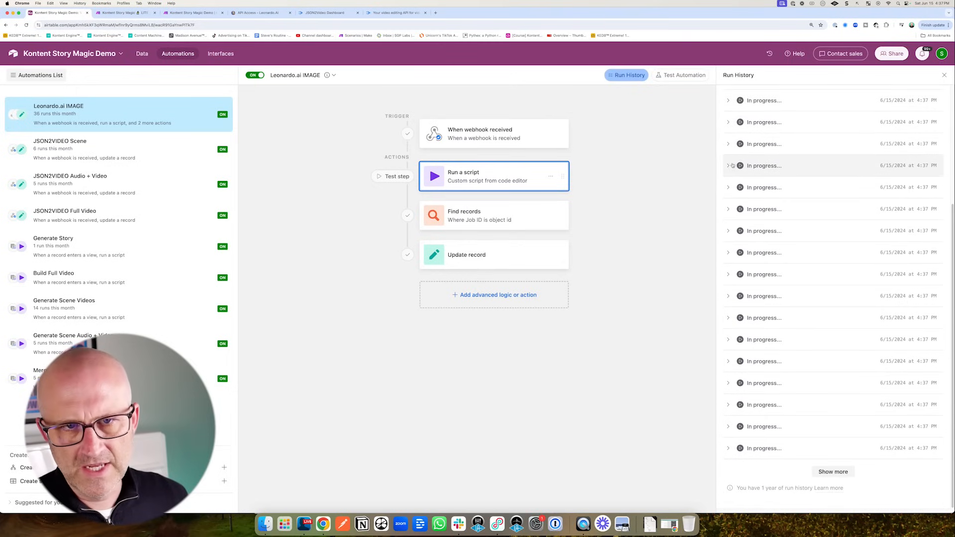
pyautogui.moveTo(597, 198)
pyautogui.mouseDown()
pyautogui.moveTo(687, 240)
pyautogui.moveTo(690, 388)
pyautogui.mouseUp()
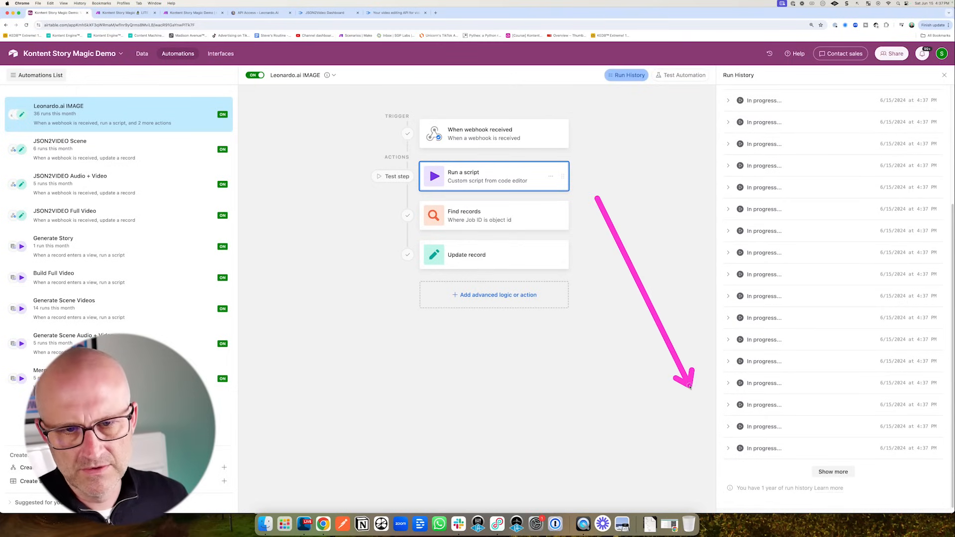
pyautogui.click(834, 472)
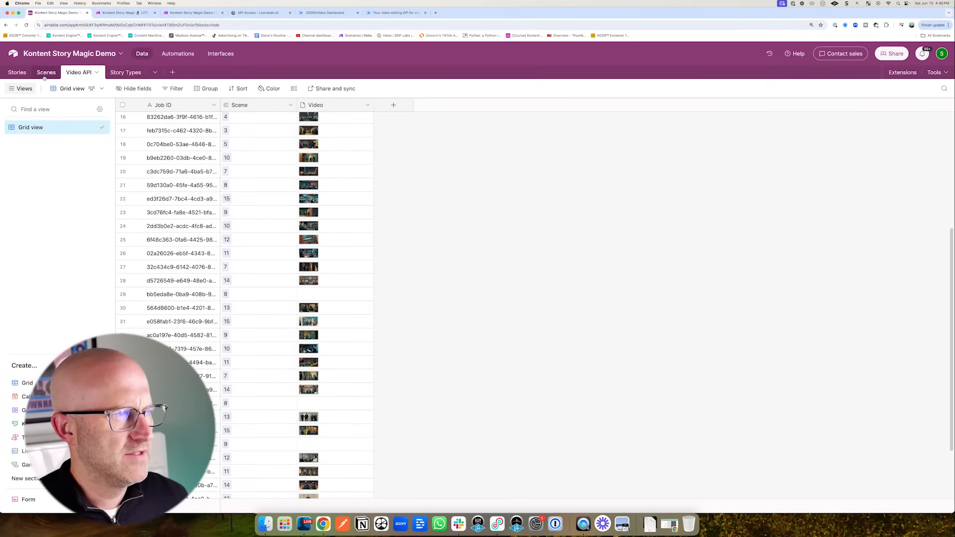
pyautogui.click(46, 73)
pyautogui.click(90, 182)
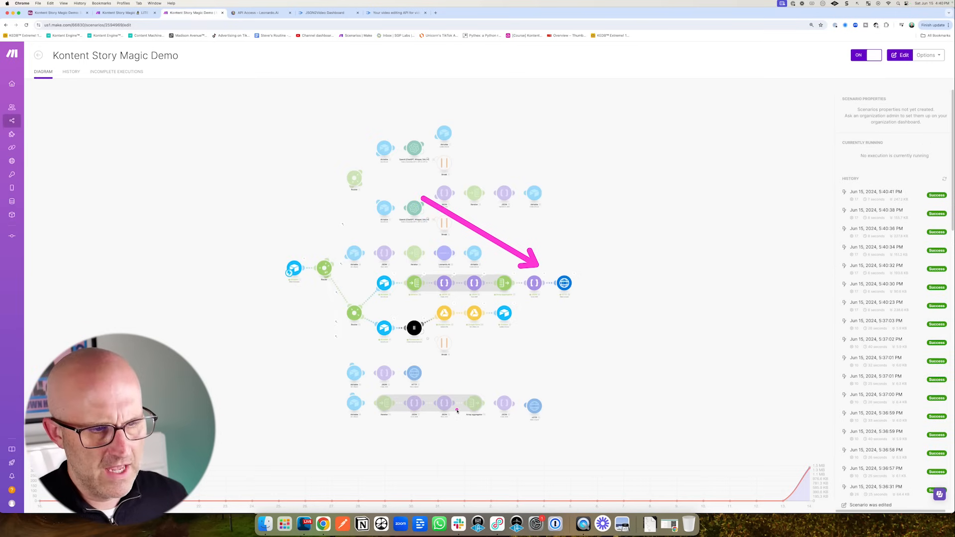
# - Watch Make's Currently Running panel pick up two new runs, then return to Airtable's scenes grid
pyautogui.moveTo(458, 411)
pyautogui.mouseDown()
pyautogui.moveTo(393, 348)
pyautogui.moveTo(425, 338)
pyautogui.mouseUp()
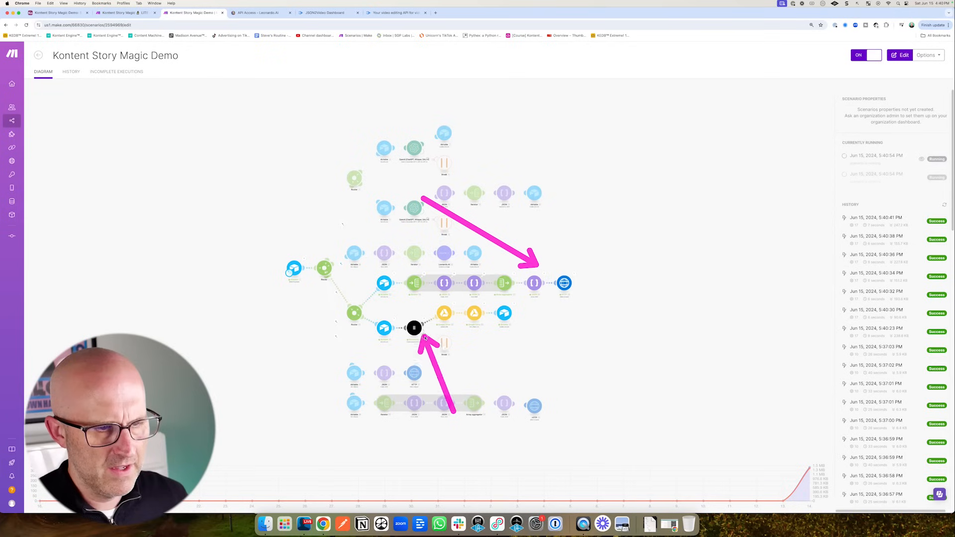
pyautogui.moveTo(420, 411)
pyautogui.mouseDown()
pyautogui.moveTo(386, 351)
pyautogui.moveTo(417, 331)
pyautogui.moveTo(510, 311)
pyautogui.moveTo(576, 274)
pyautogui.moveTo(581, 324)
pyautogui.moveTo(650, 277)
pyautogui.moveTo(664, 362)
pyautogui.moveTo(664, 308)
pyautogui.mouseUp()
pyautogui.press('super+1')
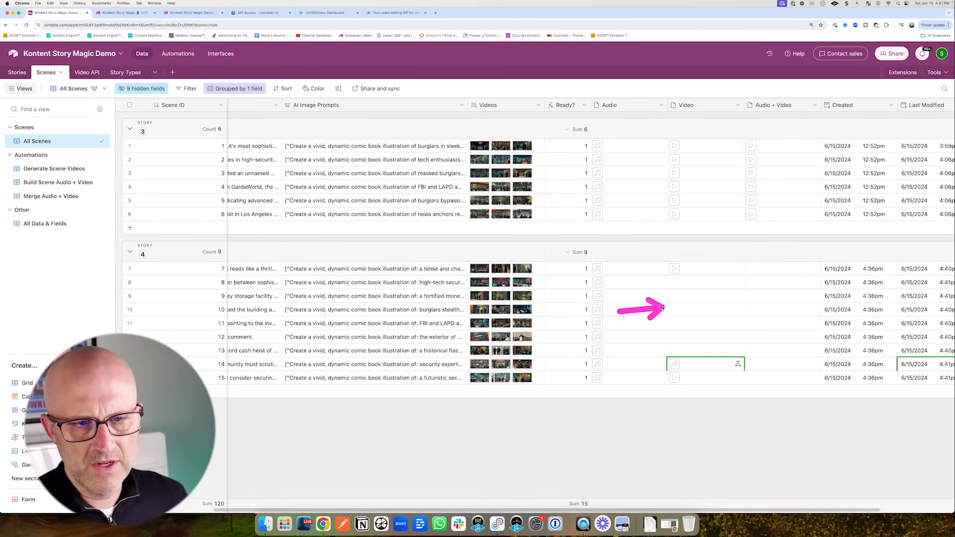
# - Verify that story 4 now has four Audio + Video clips and a Ready? value of 1
pyautogui.moveTo(629, 426); pyautogui.dragTo(680, 391)
pyautogui.moveTo(710, 422)
pyautogui.mouseDown()
pyautogui.moveTo(736, 402)
pyautogui.moveTo(754, 361)
pyautogui.moveTo(752, 112)
pyautogui.mouseUp()
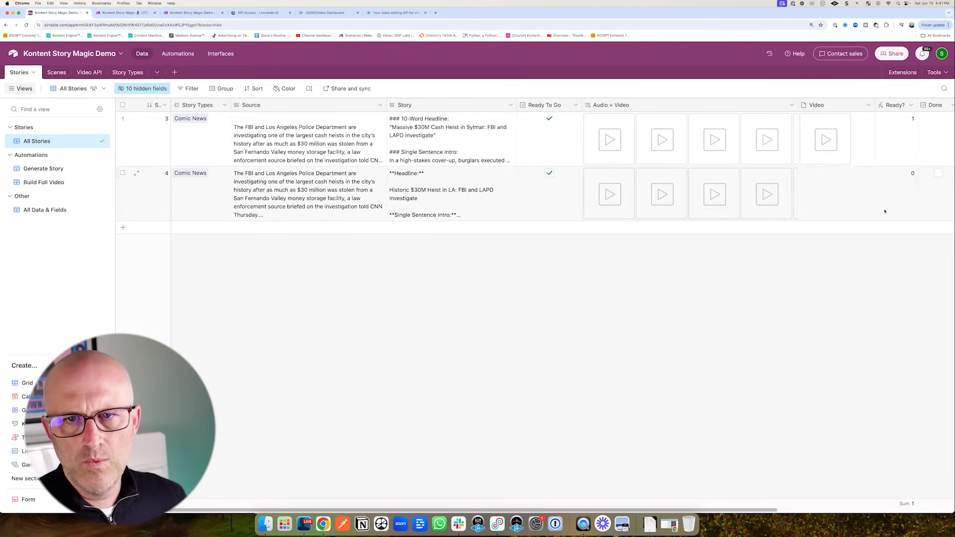
pyautogui.moveTo(852, 205); pyautogui.dragTo(906, 177)
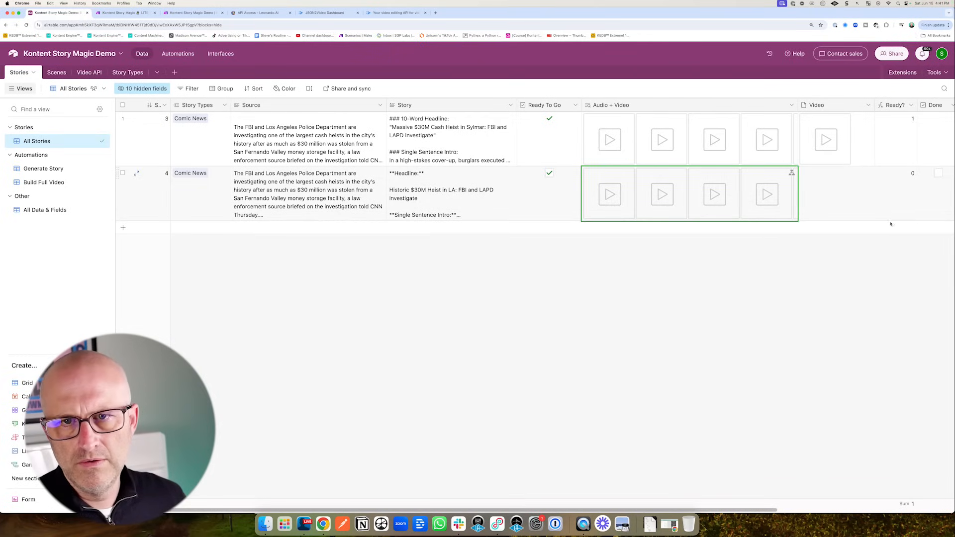
pyautogui.click(197, 13)
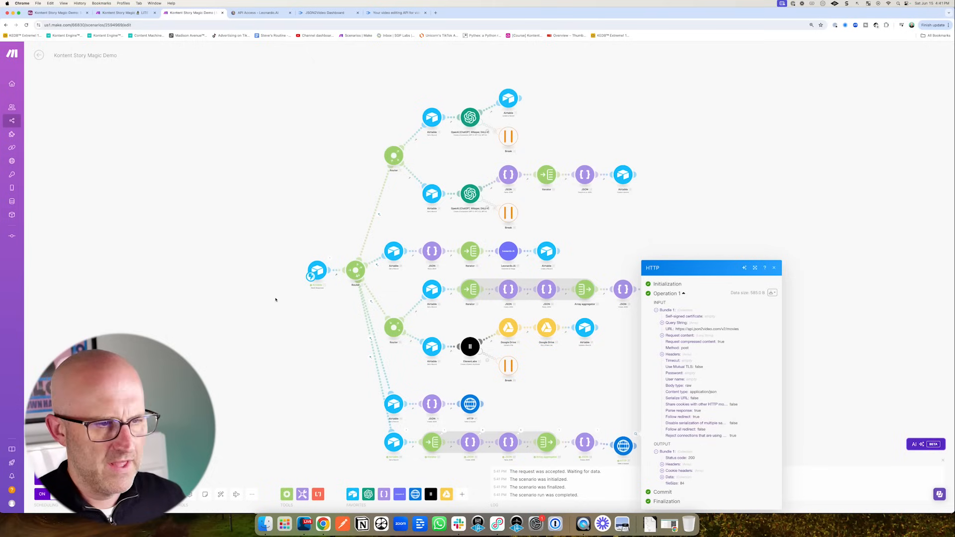
# - Confirm in JSON2Video's render logs that a new full-video render job is running, 273 jobs listed
pyautogui.click(276, 300)
pyautogui.click(323, 12)
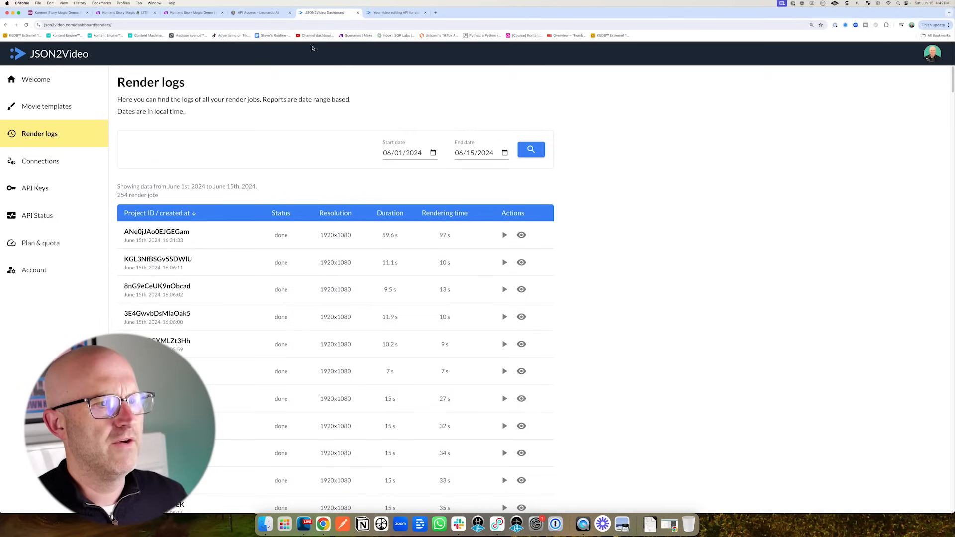
pyautogui.moveTo(237, 260); pyautogui.dragTo(263, 247)
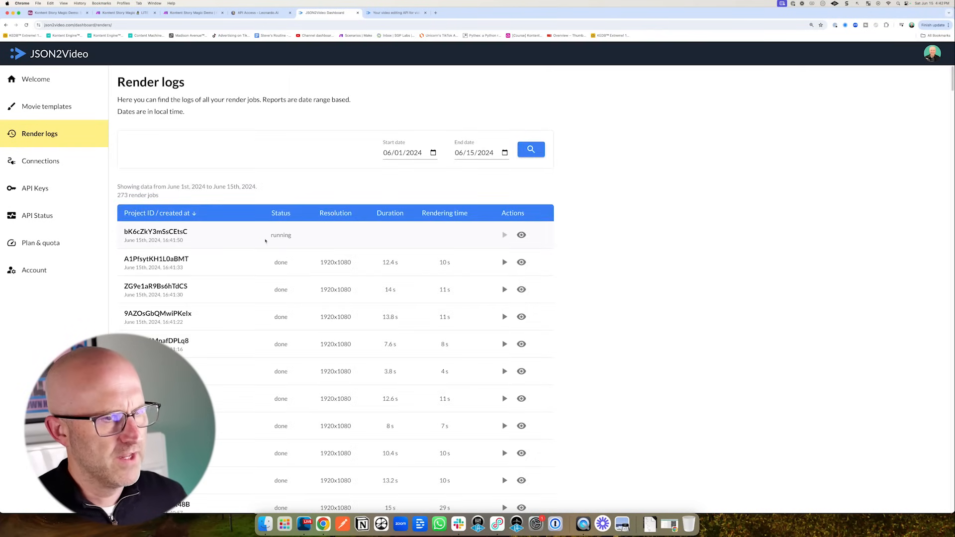
pyautogui.click(57, 13)
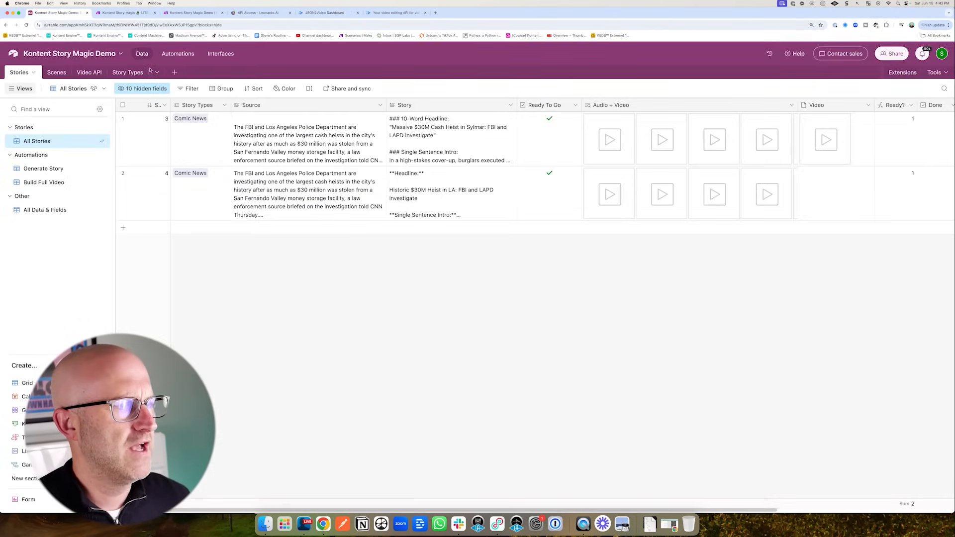
# - Review the Airtable automation run history, then return to the Stories data grid
pyautogui.moveTo(258, 278)
pyautogui.mouseDown()
pyautogui.moveTo(92, 219)
pyautogui.moveTo(97, 225)
pyautogui.mouseUp()
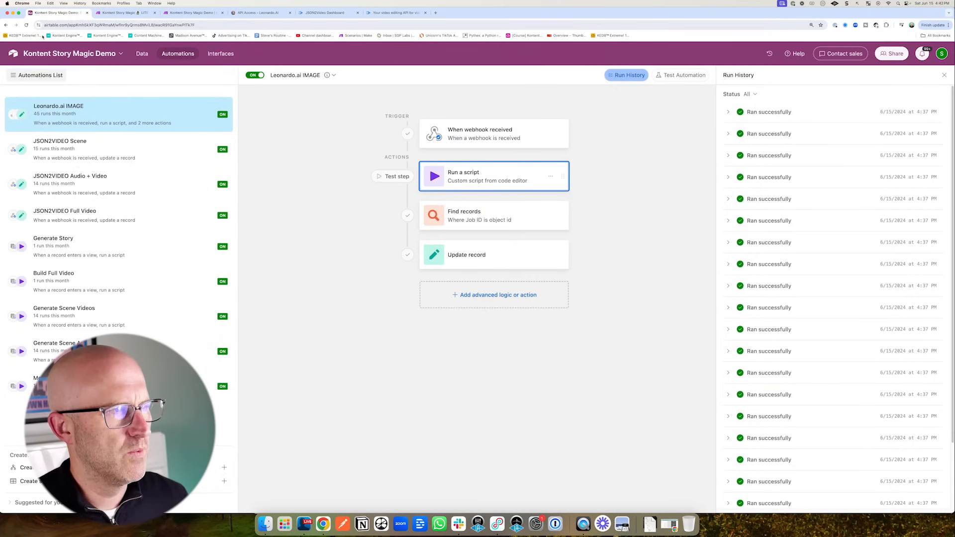
pyautogui.click(141, 53)
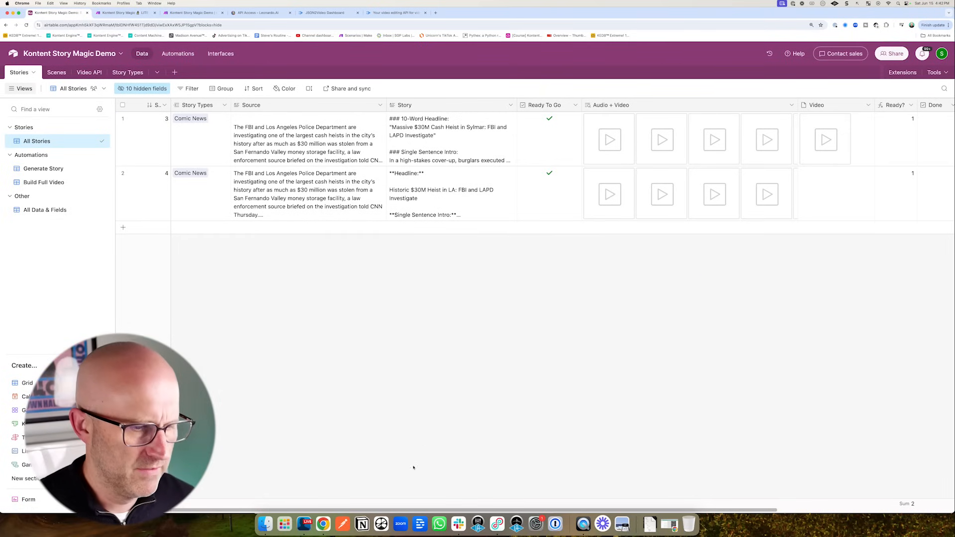
pyautogui.moveTo(388, 510)
pyautogui.mouseDown()
pyautogui.moveTo(457, 510)
pyautogui.moveTo(382, 505)
pyautogui.mouseUp()
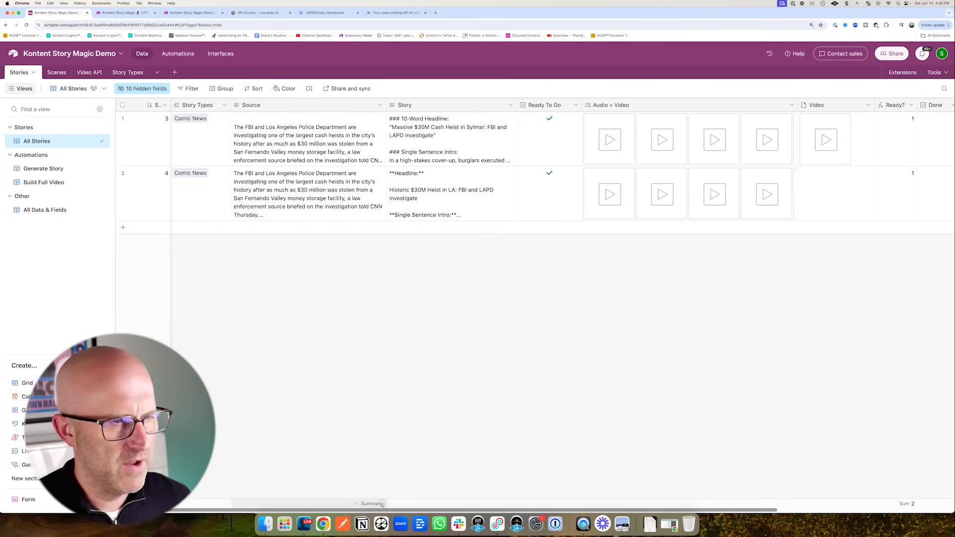
# - Open story 3's rendered full video 2024-06-15-60738.mp4 (59 seconds) in the attachment viewer
pyautogui.click(193, 13)
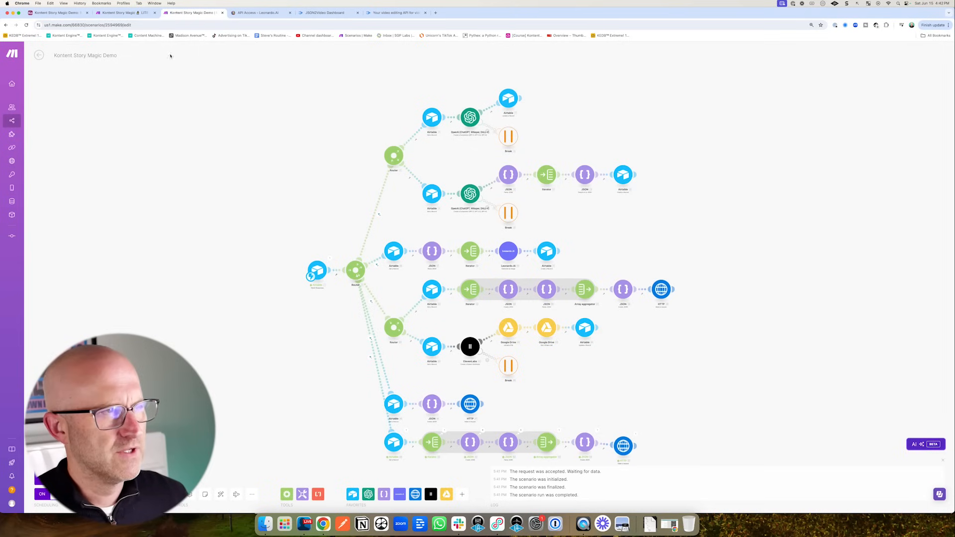
pyautogui.click(56, 13)
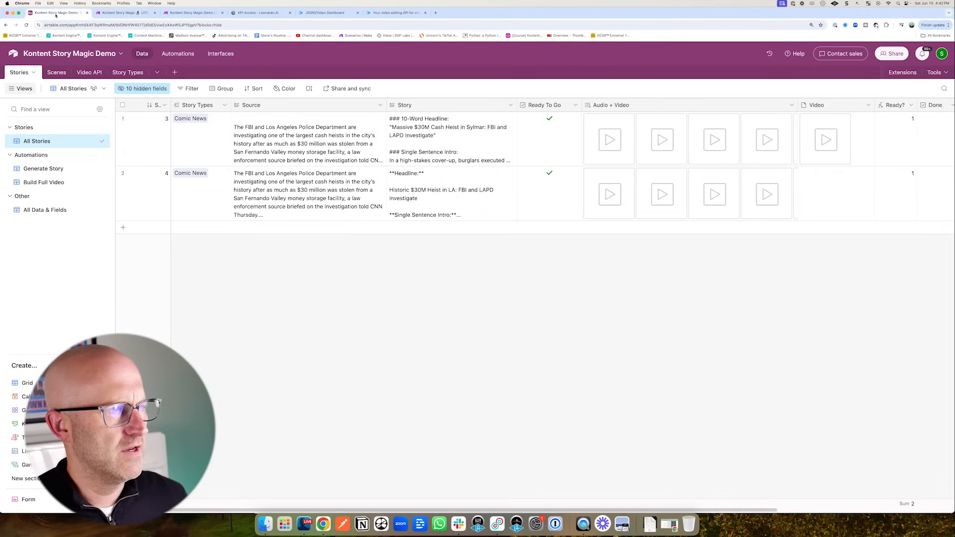
pyautogui.click(826, 140)
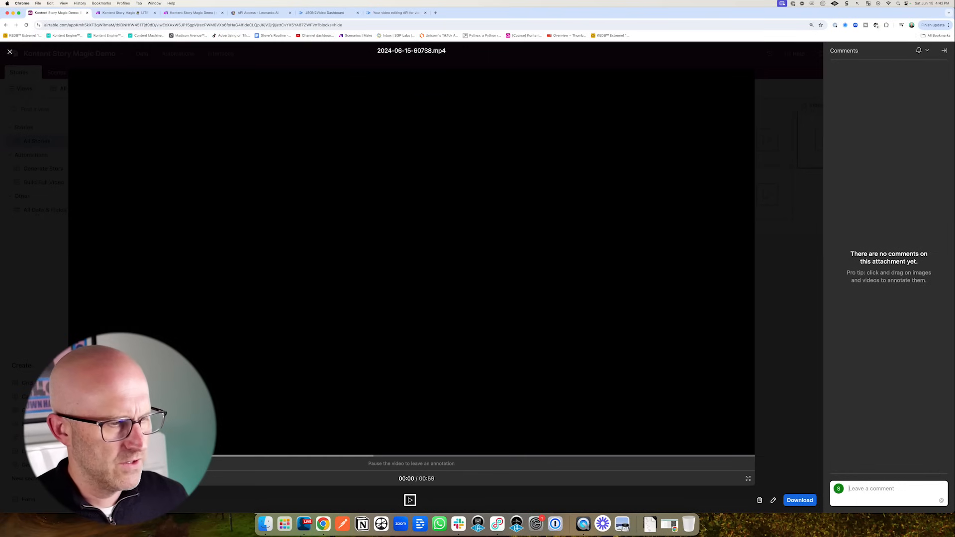
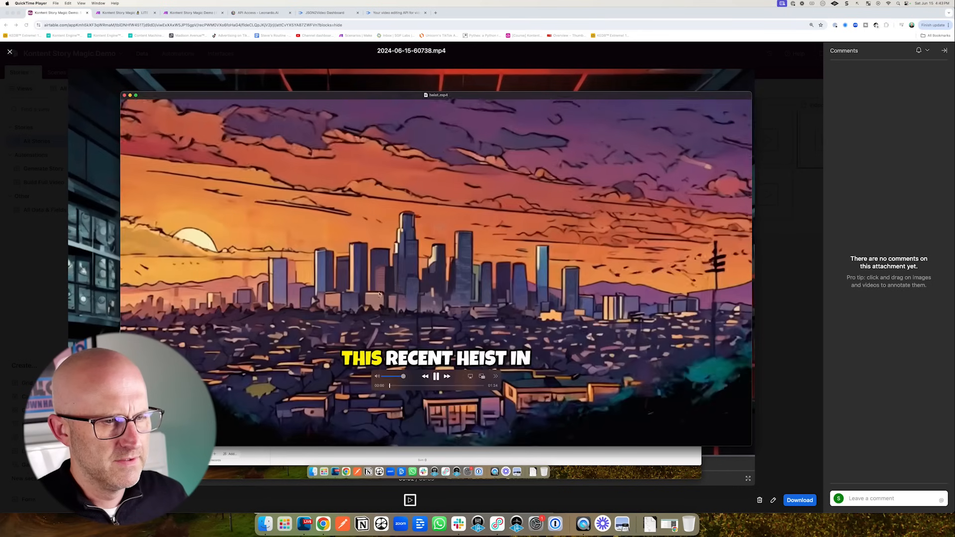
# - Mute and pause the 59-second heist video, then close QuickTime and the attachment viewer
pyautogui.click(378, 377)
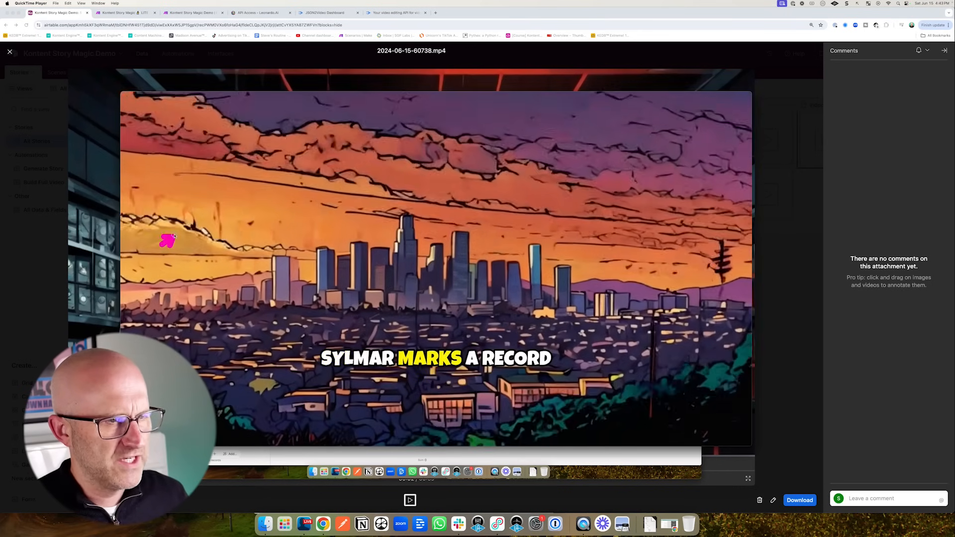
pyautogui.click(436, 379)
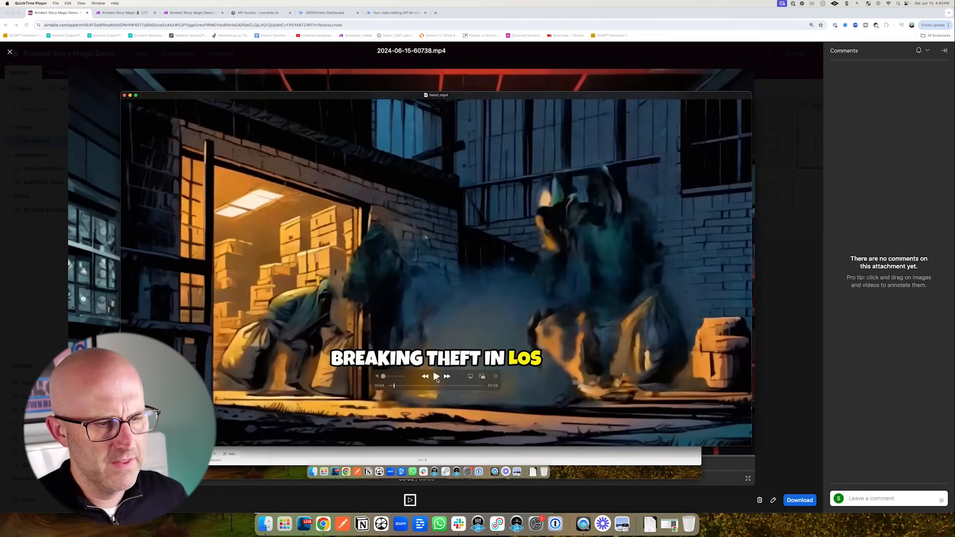
pyautogui.click(11, 53)
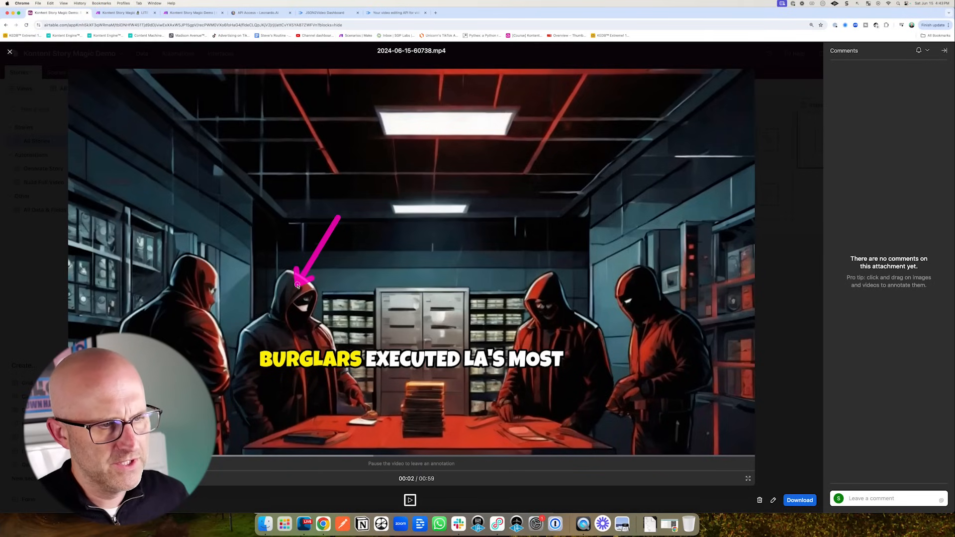
pyautogui.click(10, 52)
pyautogui.moveTo(772, 257); pyautogui.dragTo(816, 208)
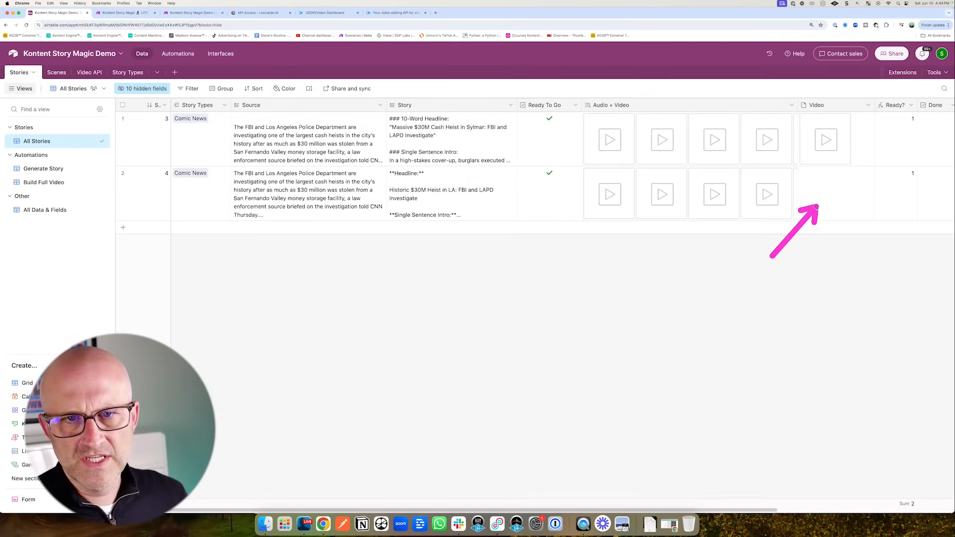
# - Glance at JSON2Video's render logs, then go to the 'Kontent Story Magic Demo' Make scenario
pyautogui.click(331, 14)
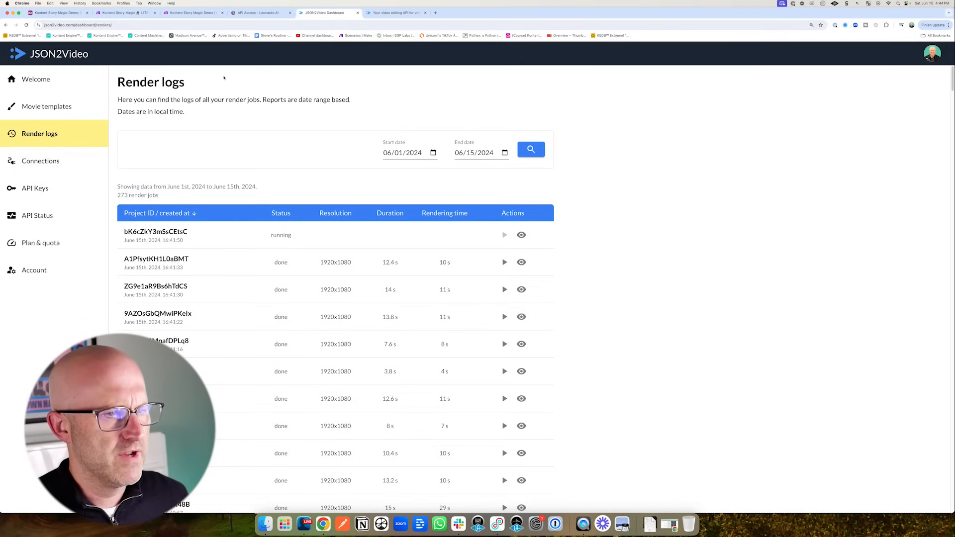
pyautogui.click(189, 14)
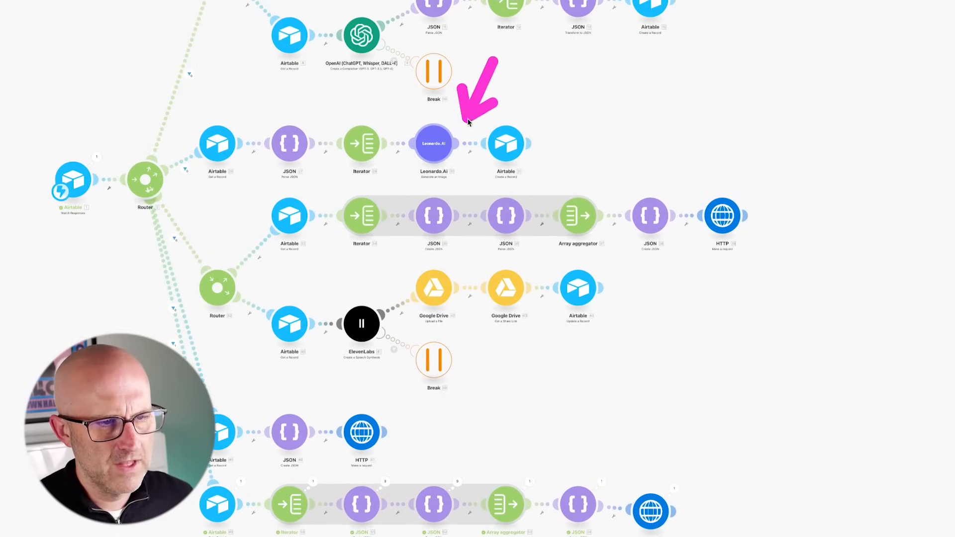
# - Insert a Router module on the link right after the Leonardo.Ai image step
pyautogui.click(470, 148)
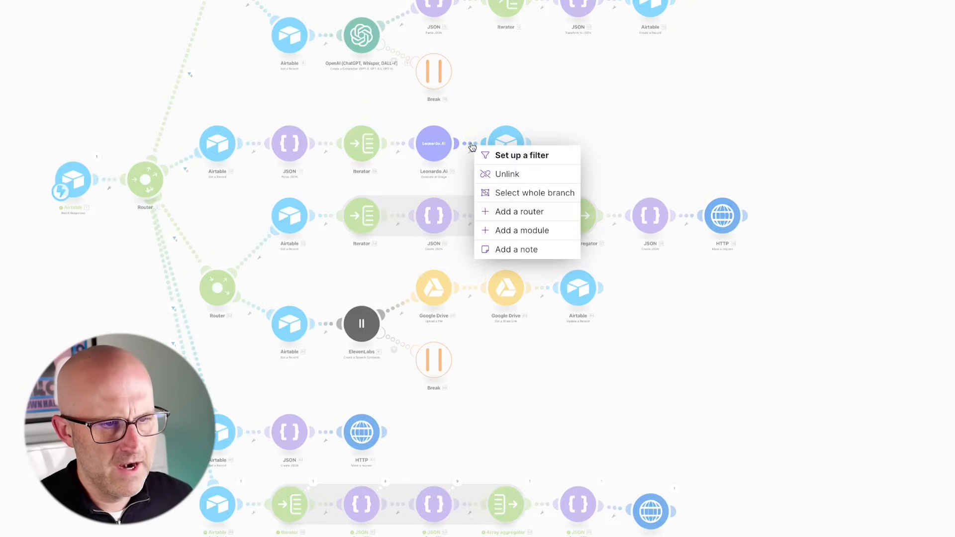
pyautogui.click(536, 239)
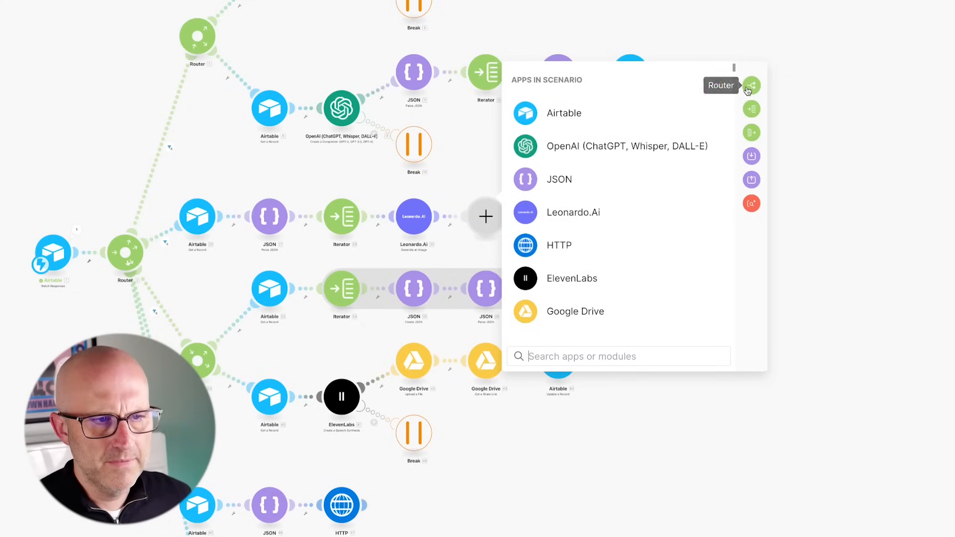
pyautogui.click(750, 87)
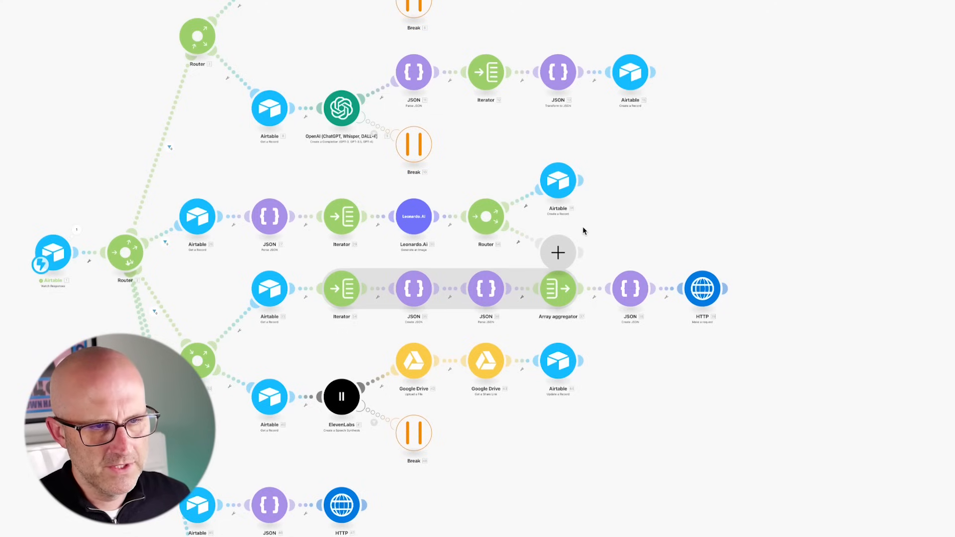
# - Filter the router's Airtable route with the condition 1 Equal to 2
pyautogui.click(523, 202)
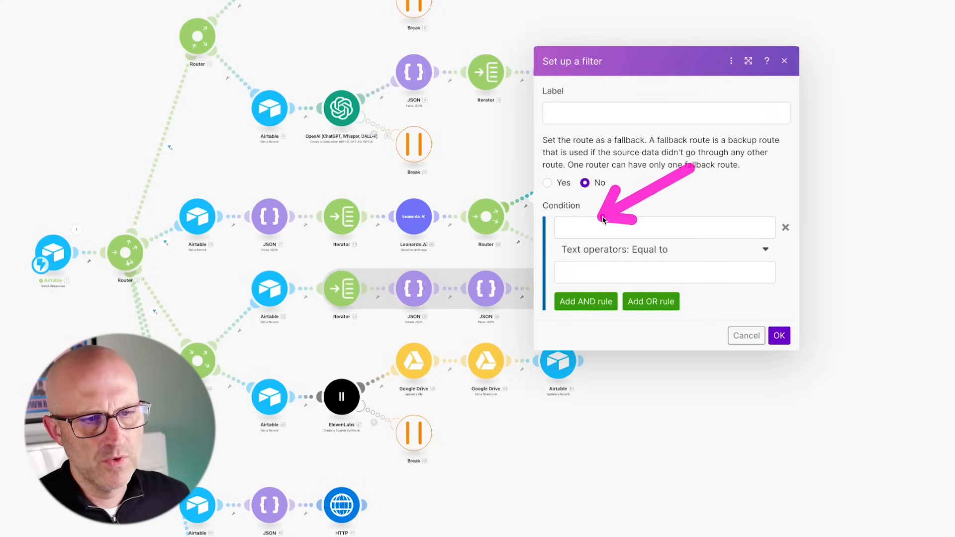
pyautogui.click(580, 229)
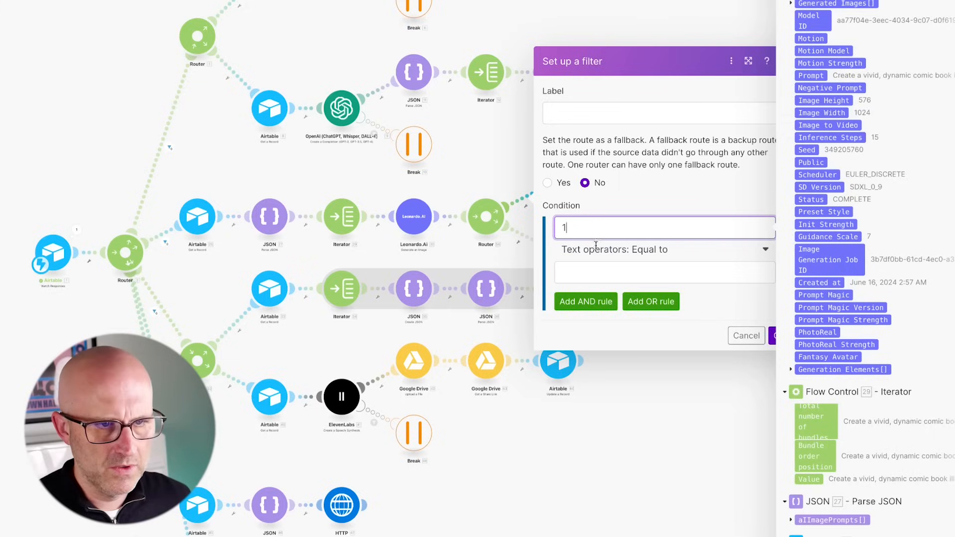
pyautogui.click(593, 274)
pyautogui.write('2')
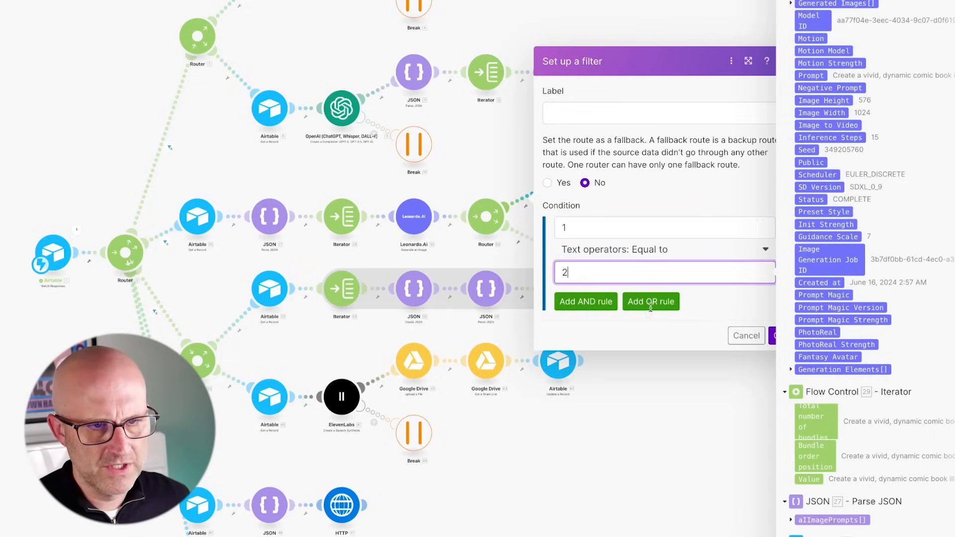
pyautogui.click(770, 333)
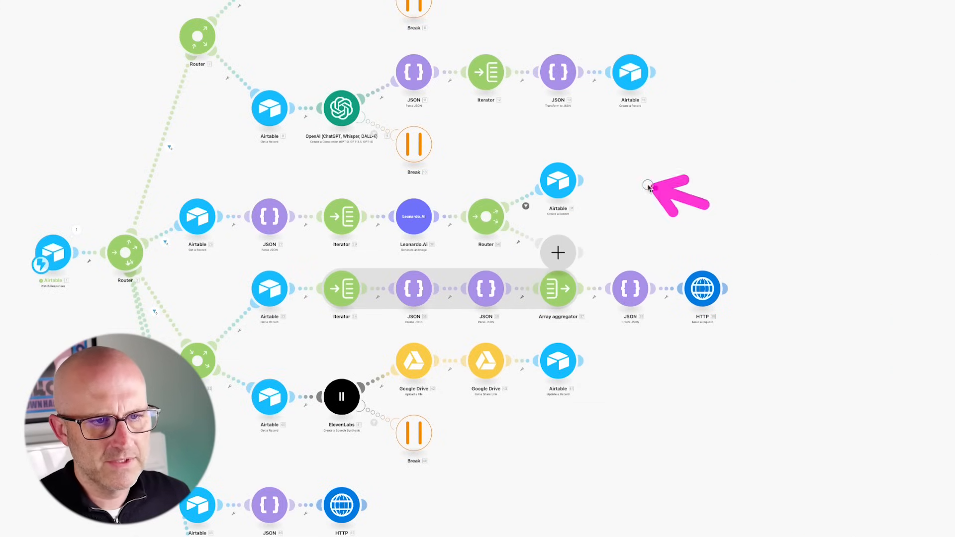
pyautogui.moveTo(648, 185)
pyautogui.mouseDown()
pyautogui.moveTo(613, 209)
pyautogui.moveTo(600, 236)
pyautogui.moveTo(594, 184)
pyautogui.mouseUp()
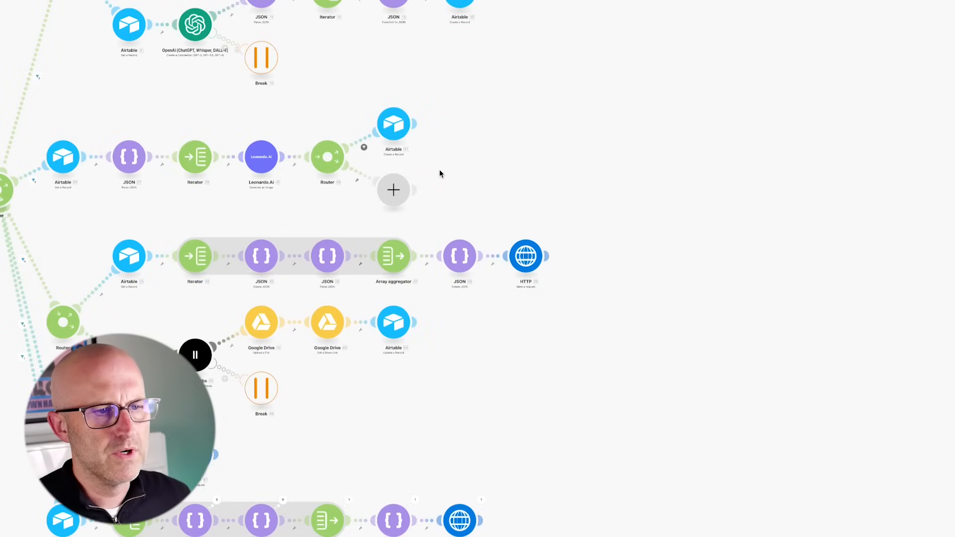
# - Add a Leonardo.Ai 'Make an API Call' module on the router's empty second branch, then open Airtable automations
pyautogui.click(393, 189)
pyautogui.click(480, 186)
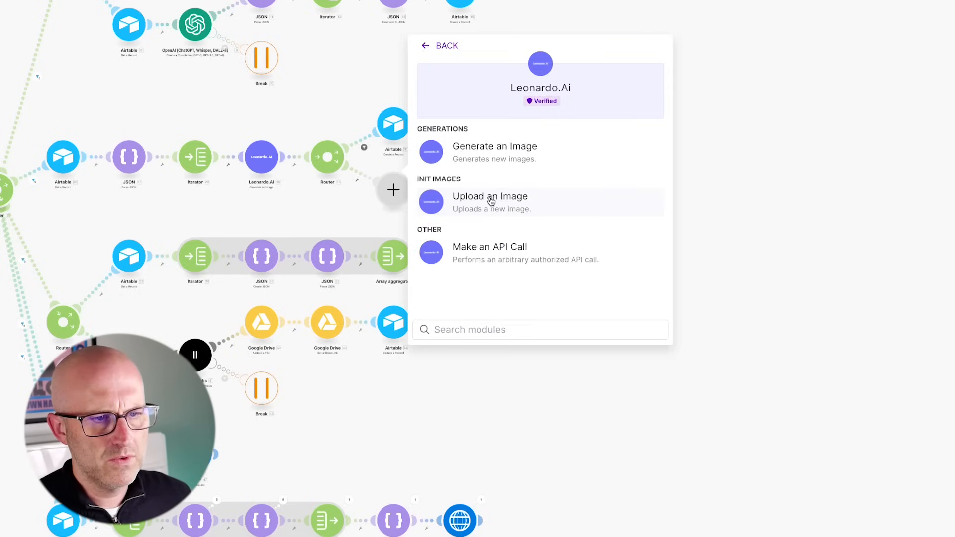
pyautogui.click(489, 254)
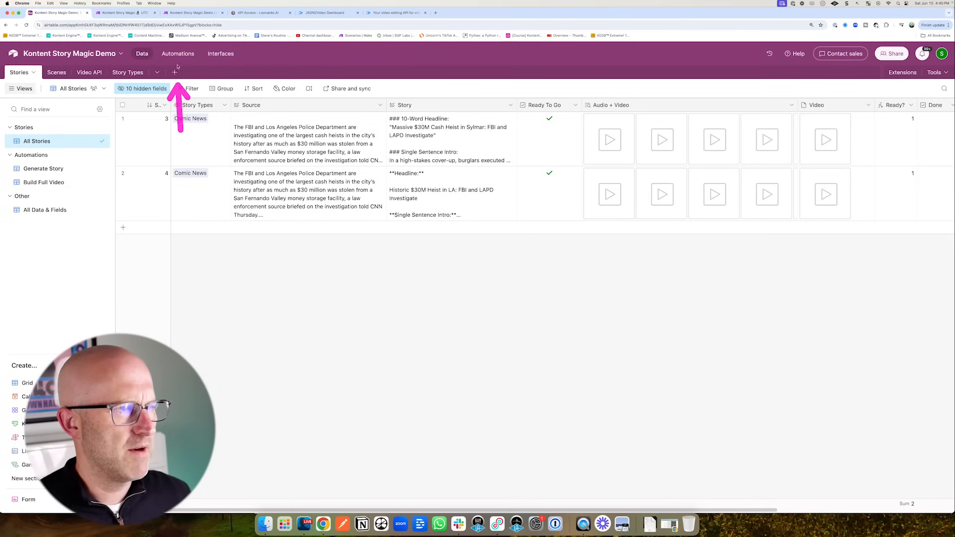
pyautogui.click(177, 53)
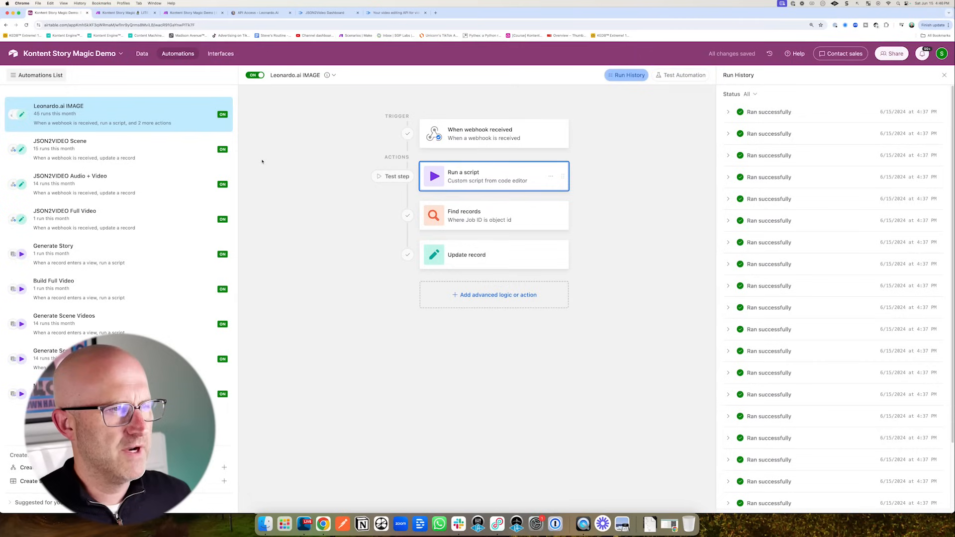
# - Switch off Leonardo.ai IMAGE and create a new automation named 'Leonardo.ai VIDEO' below it
pyautogui.click(255, 75)
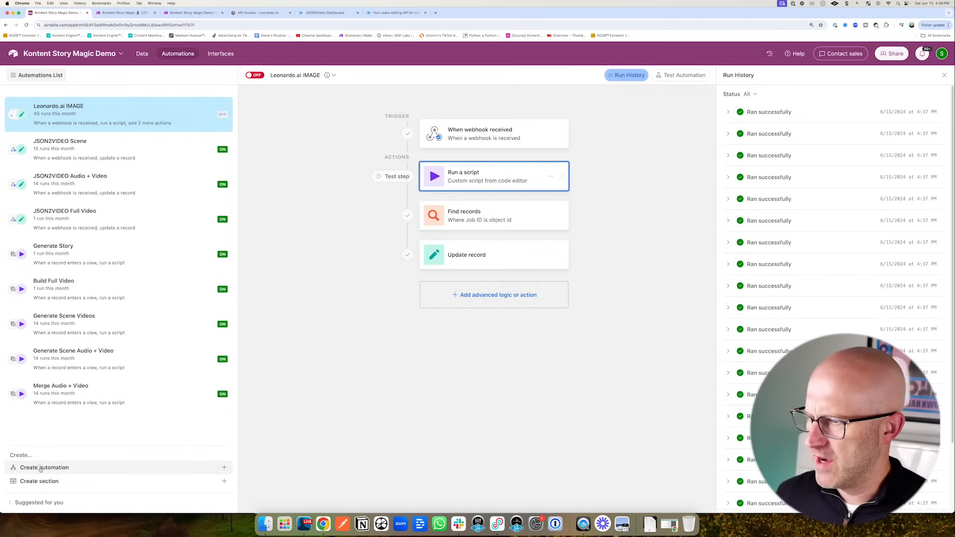
pyautogui.click(134, 468)
pyautogui.moveTo(124, 425); pyautogui.dragTo(63, 140)
pyautogui.doubleClick(64, 141)
pyautogui.write('L')
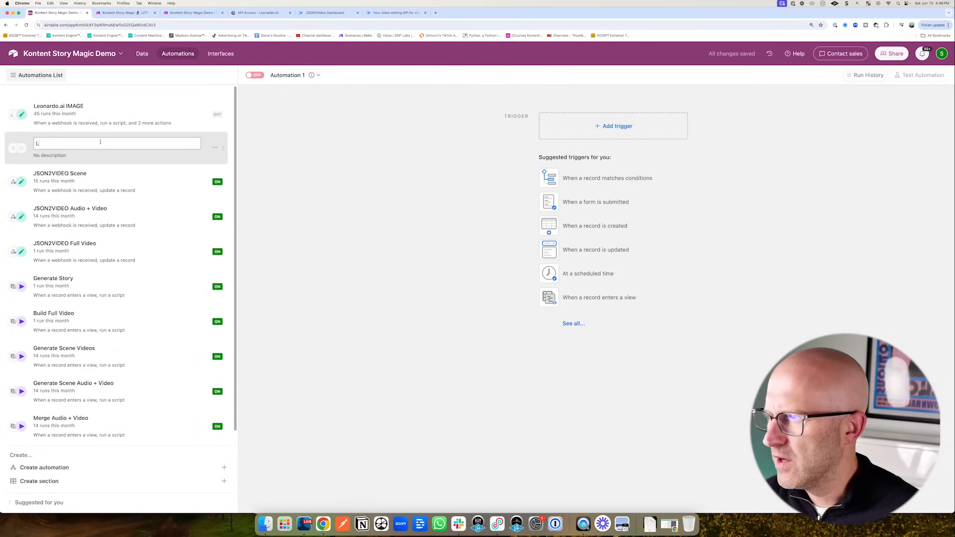
pyautogui.write('eonardo.')
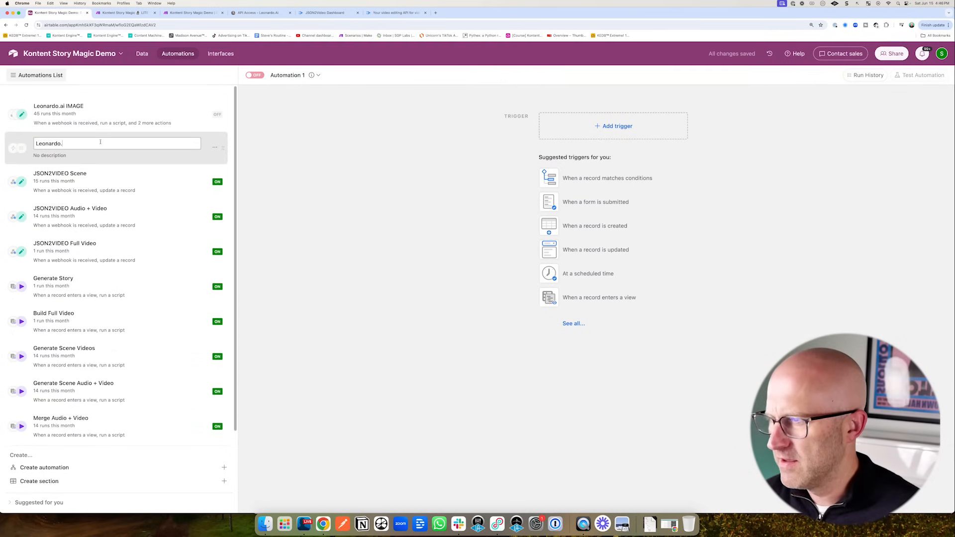
pyautogui.write('ai VIDEO')
pyautogui.press('Return')
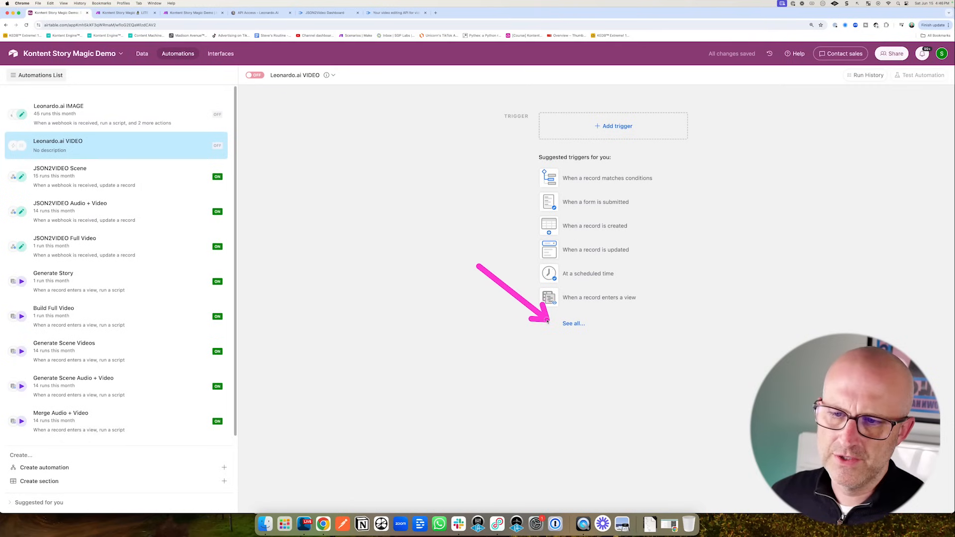
# - Give Leonardo.ai VIDEO a 'When webhook received' trigger and copy its webhook URL
pyautogui.click(574, 324)
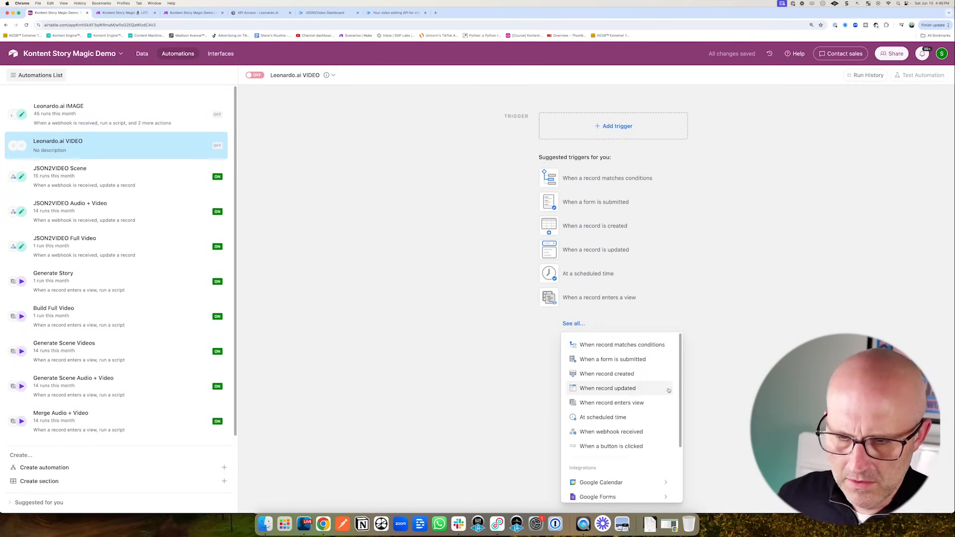
pyautogui.click(617, 432)
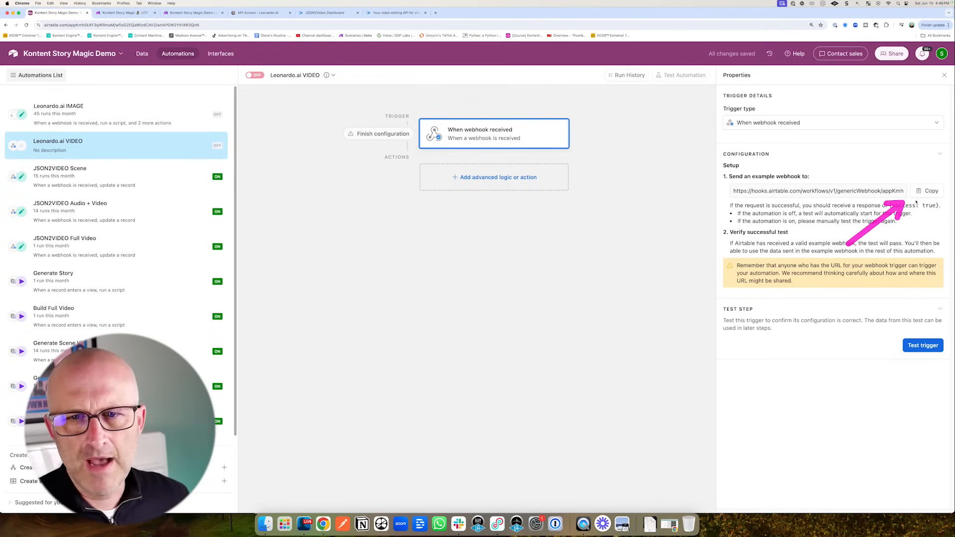
pyautogui.click(928, 191)
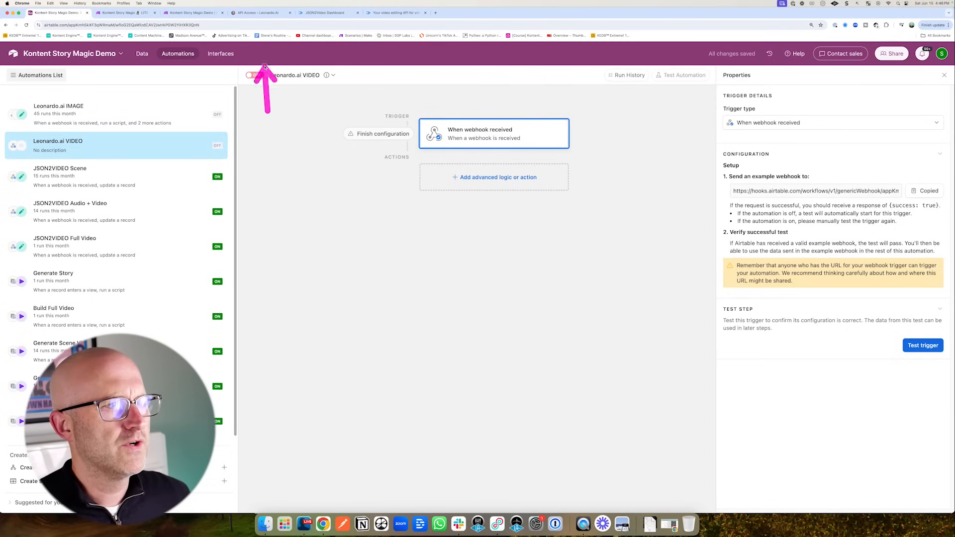
# - Create Leonardo.Ai production key 'KSM Video' with the Airtable webhook as callback, and copy it
pyautogui.click(261, 13)
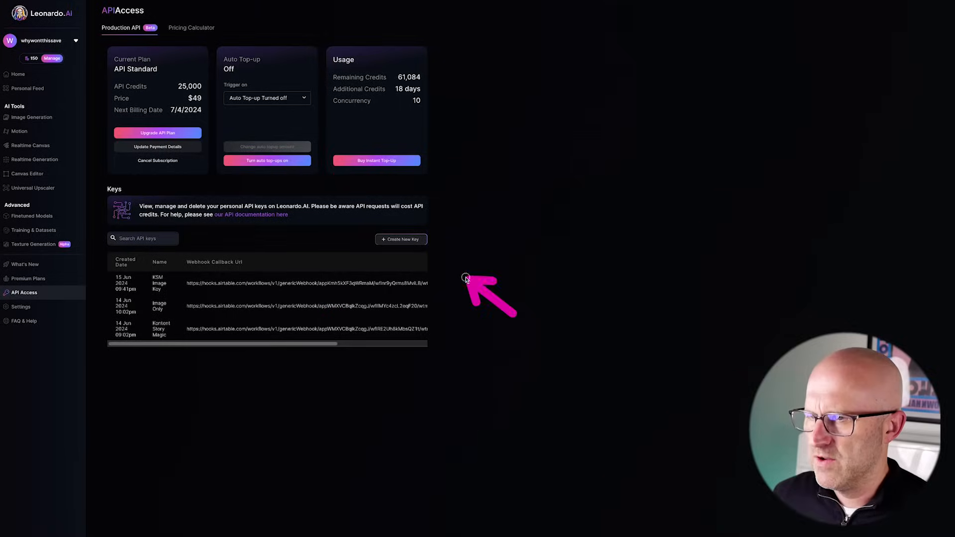
pyautogui.click(398, 240)
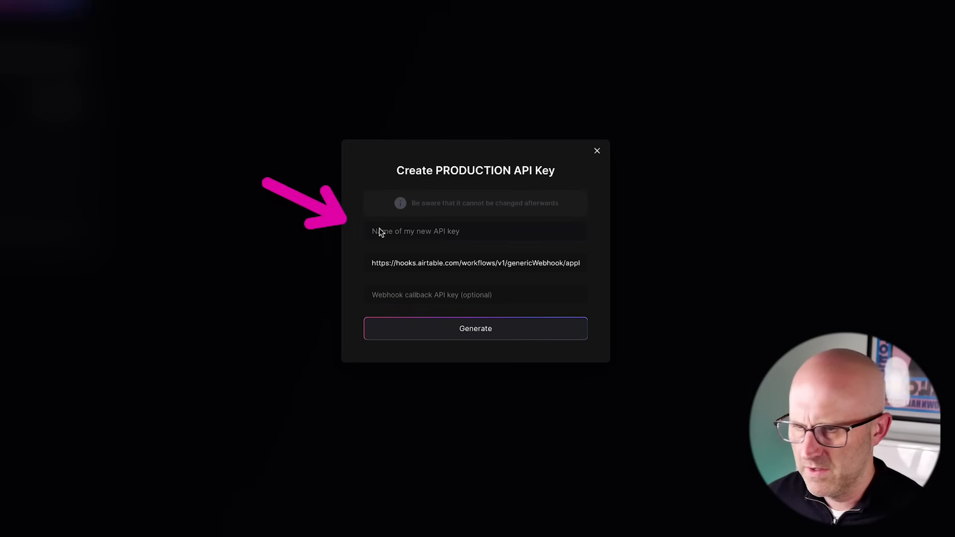
pyautogui.click(427, 232)
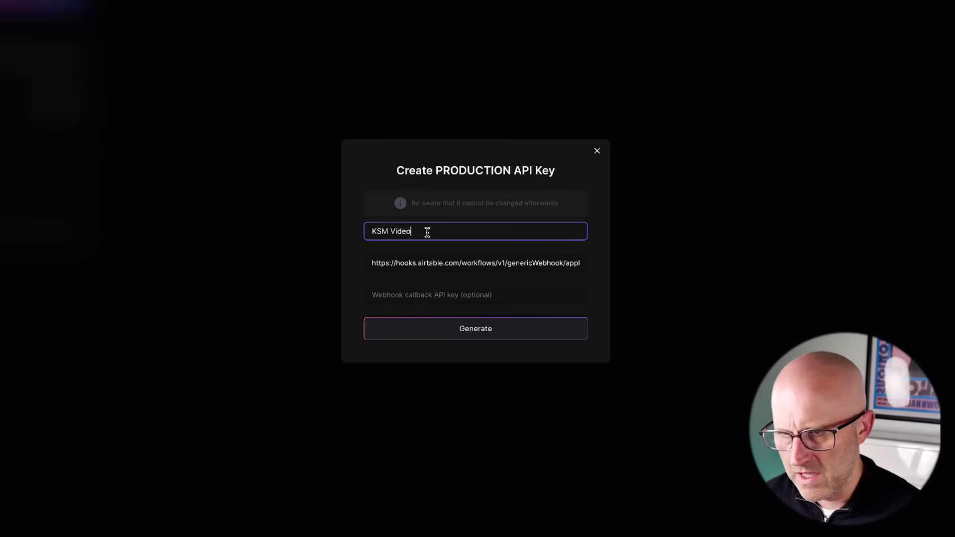
pyautogui.write('KSM Video')
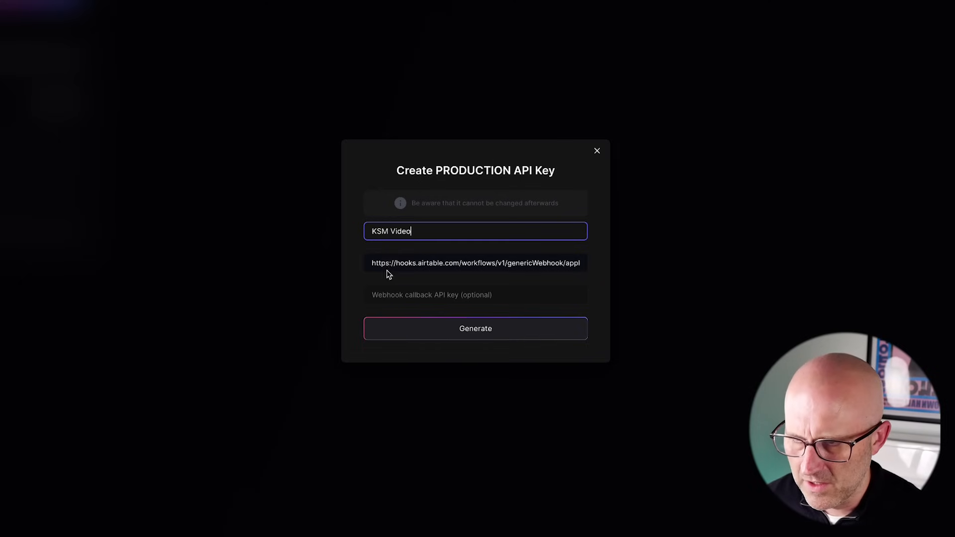
pyautogui.moveTo(386, 266); pyautogui.dragTo(283, 257)
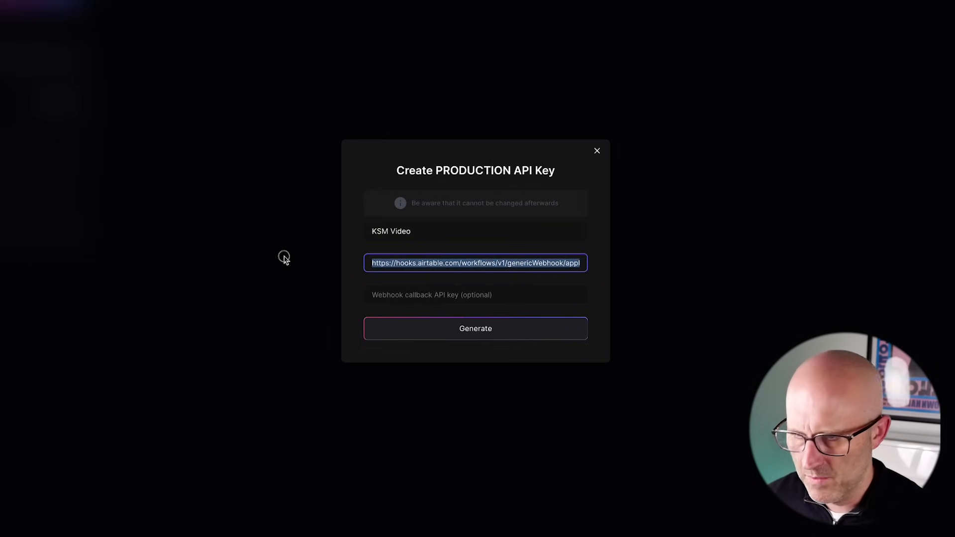
pyautogui.press('BackSpace')
pyautogui.hotkey('ctrl', 'v')
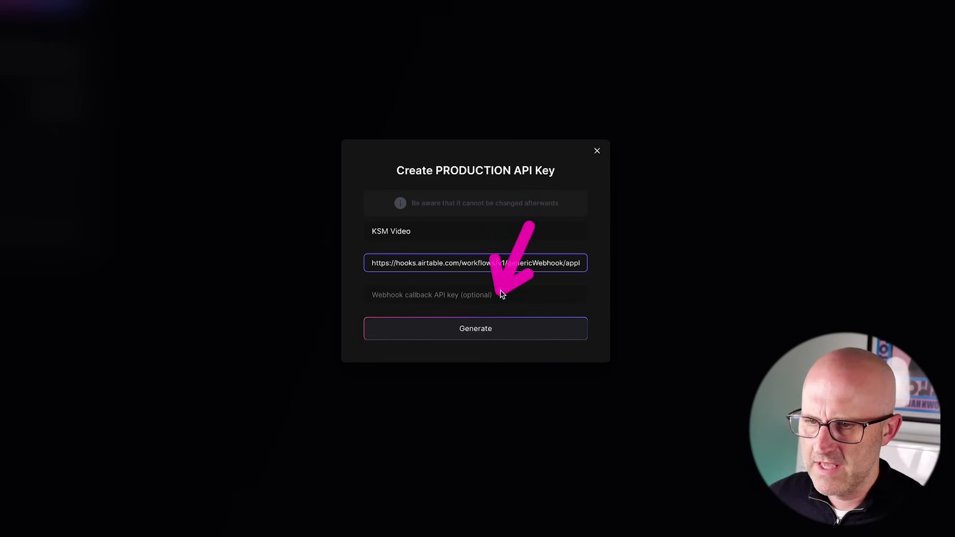
pyautogui.click(472, 333)
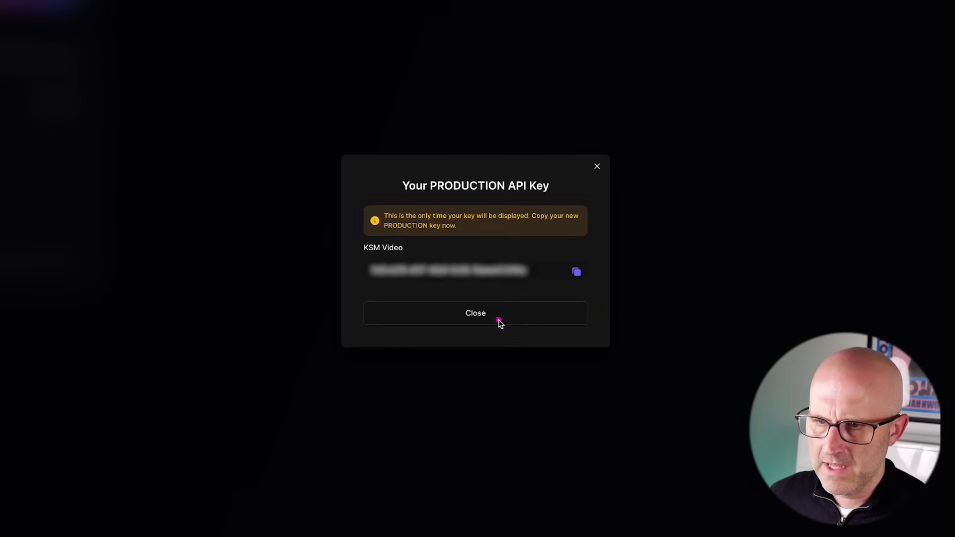
pyautogui.click(577, 272)
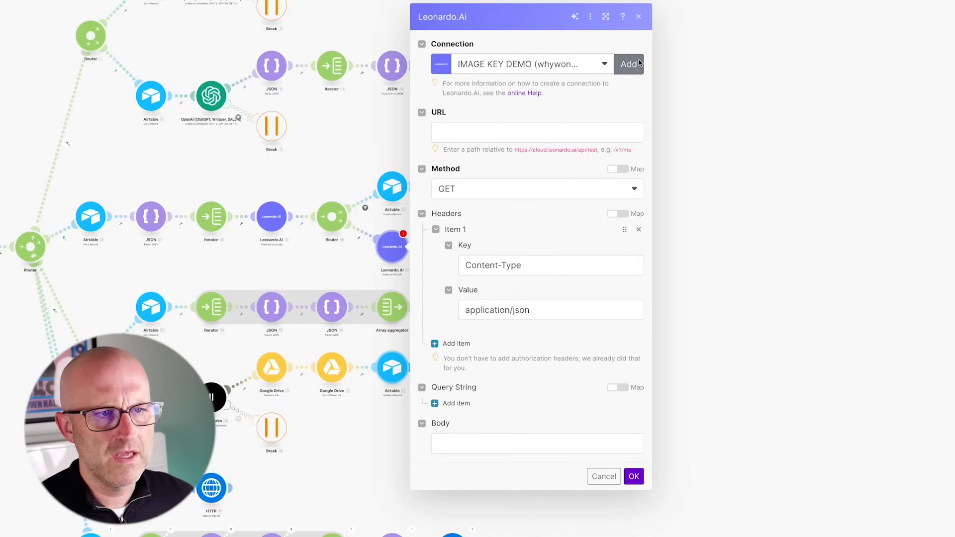
# - Add a Leonardo.Ai connection named 'VIDEO KEY' using the copied API key
pyautogui.click(630, 64)
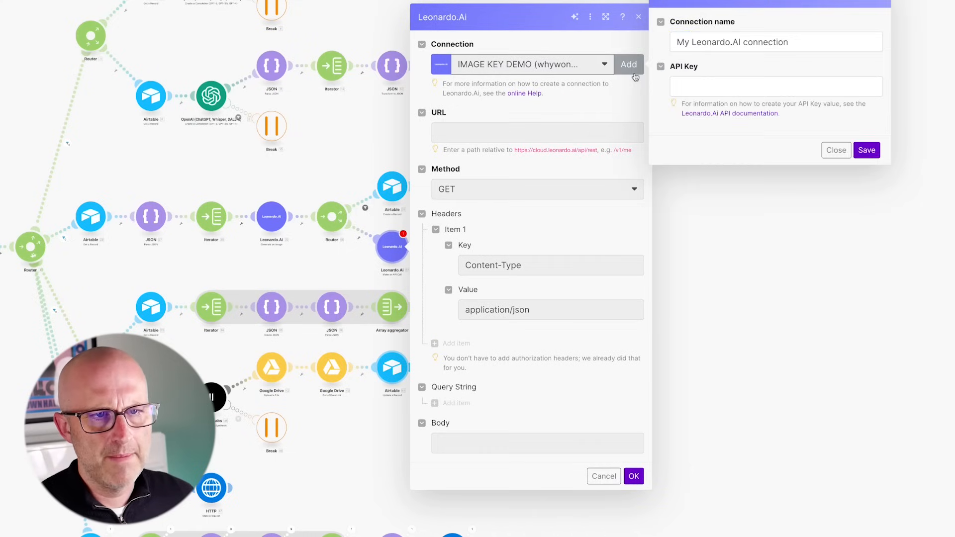
pyautogui.tripleClick(791, 43)
pyautogui.write('VIDEO KEY')
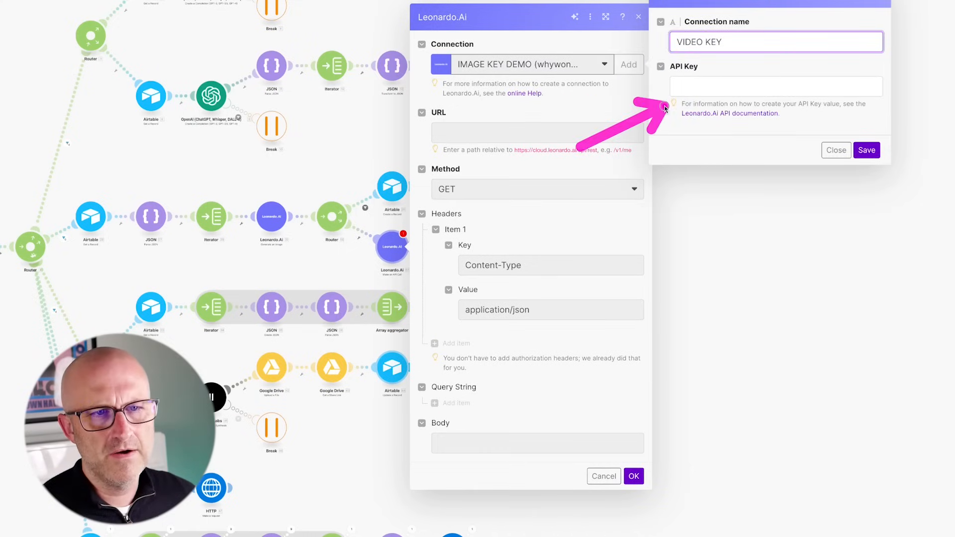
pyautogui.click(796, 87)
pyautogui.hotkey('ctrl', 'v')
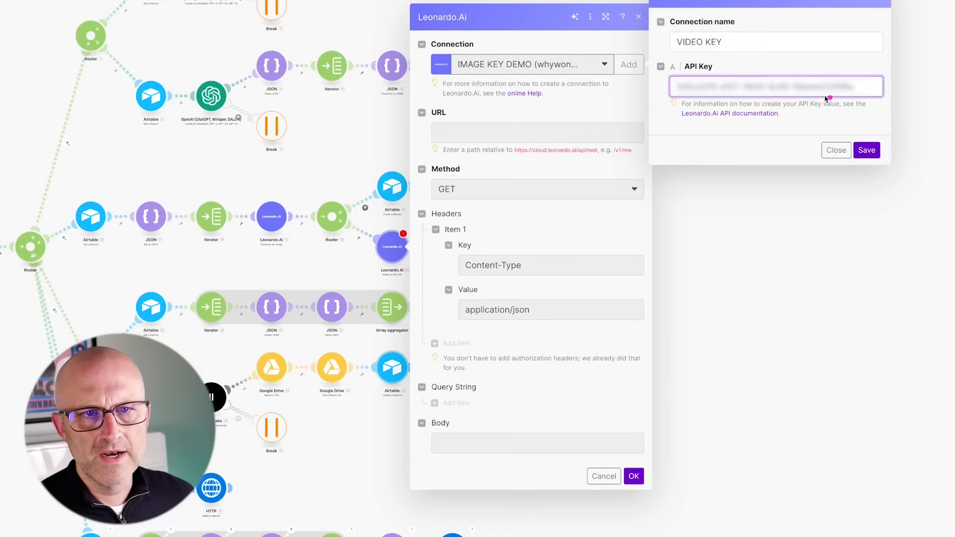
pyautogui.click(866, 150)
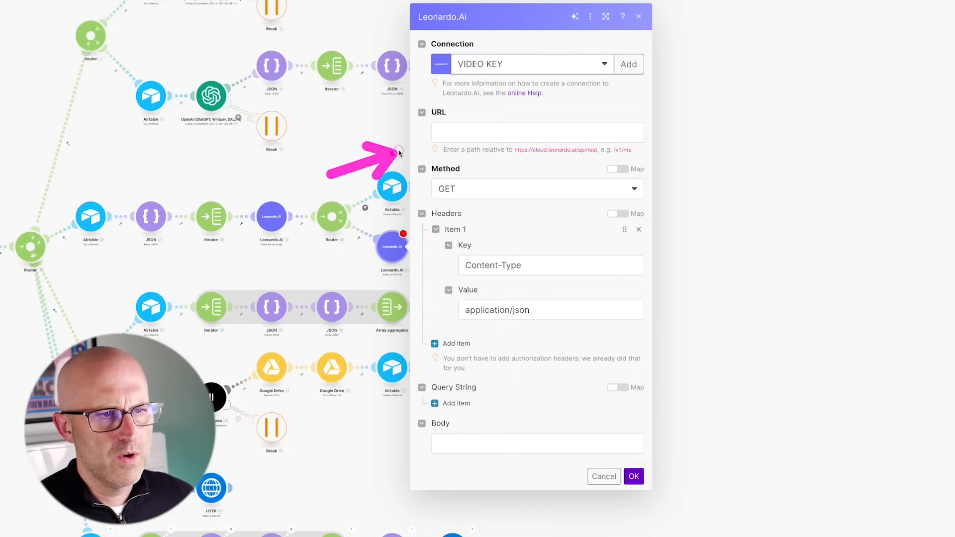
# - Set the API call's URL to /v1/generations-motion-svd with method POST
pyautogui.click(450, 133)
pyautogui.hotkey('ctrl', 'v')
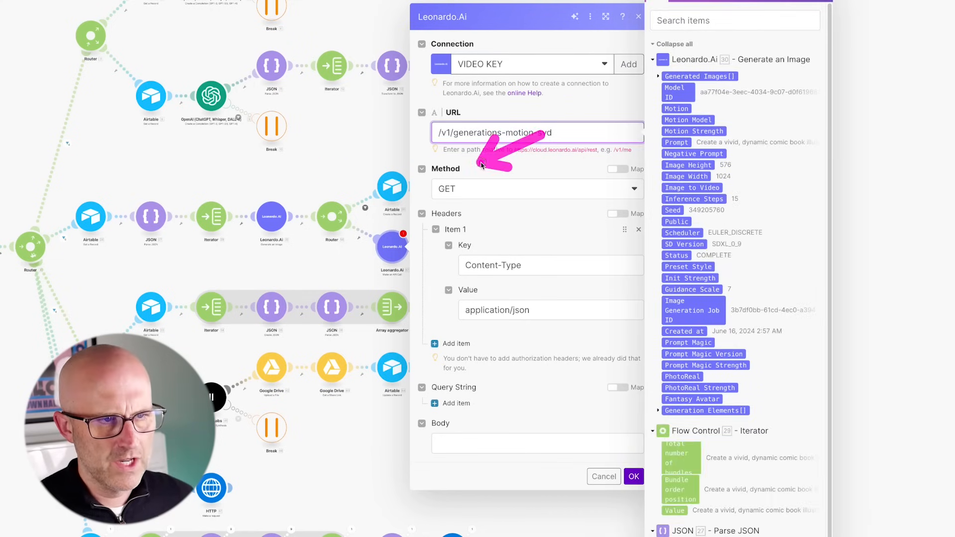
pyautogui.click(472, 192)
pyautogui.press('Down')
pyautogui.press('Return')
pyautogui.moveTo(576, 171)
pyautogui.mouseDown()
pyautogui.moveTo(472, 210)
pyautogui.moveTo(487, 221)
pyautogui.mouseUp()
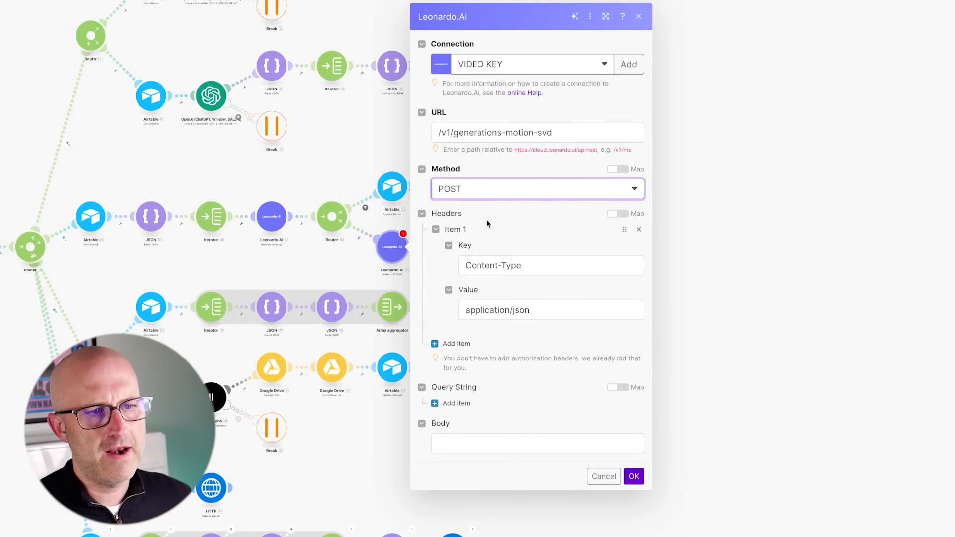
pyautogui.moveTo(542, 208)
pyautogui.mouseDown()
pyautogui.moveTo(480, 234)
pyautogui.moveTo(503, 254)
pyautogui.moveTo(468, 288)
pyautogui.mouseUp()
pyautogui.moveTo(537, 259); pyautogui.dragTo(515, 306)
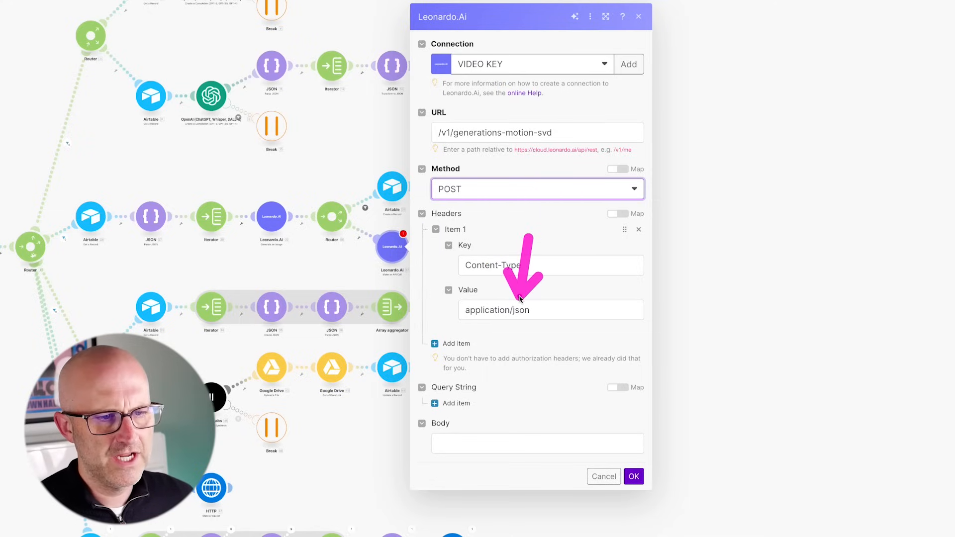
pyautogui.moveTo(311, 417)
pyautogui.mouseDown()
pyautogui.moveTo(395, 426)
pyautogui.moveTo(416, 448)
pyautogui.mouseUp()
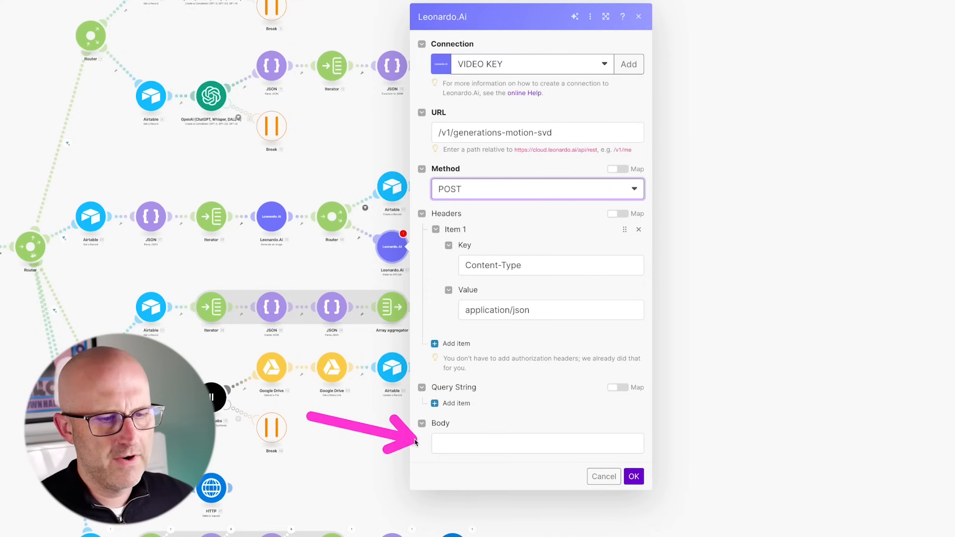
# - Paste the JSON request body with motionStrength 4 and clear its outdated imageId value
pyautogui.click(452, 444)
pyautogui.hotkey('ctrl', 'v')
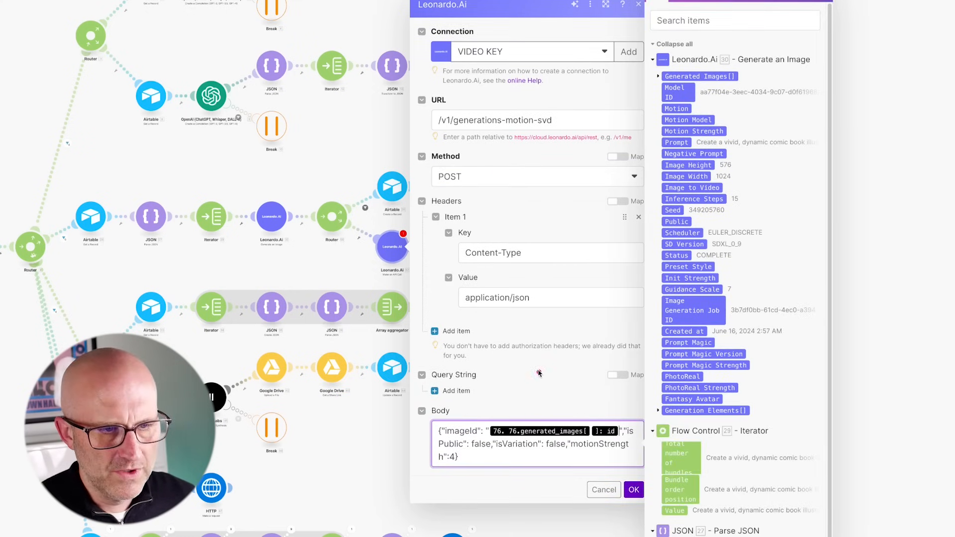
pyautogui.moveTo(552, 356); pyautogui.dragTo(540, 411)
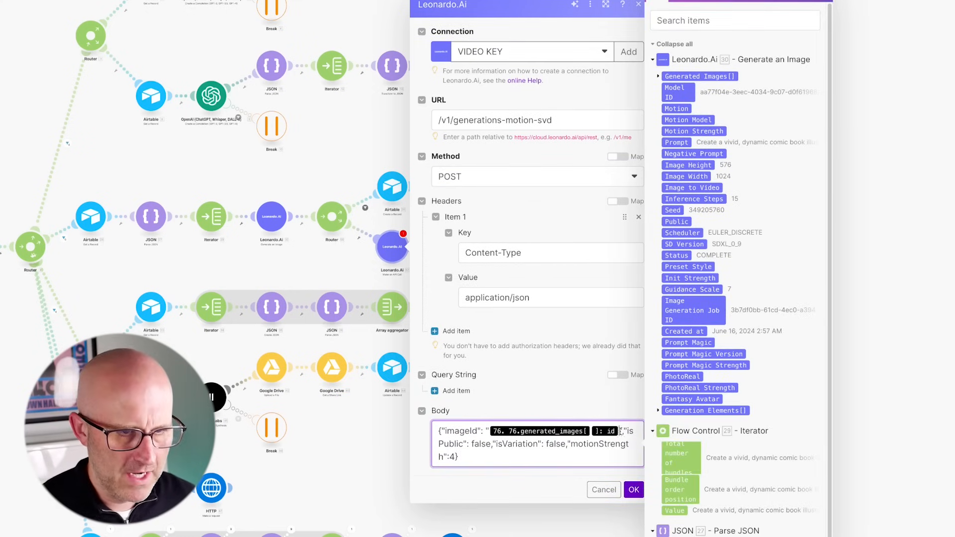
pyautogui.press('BackSpace')
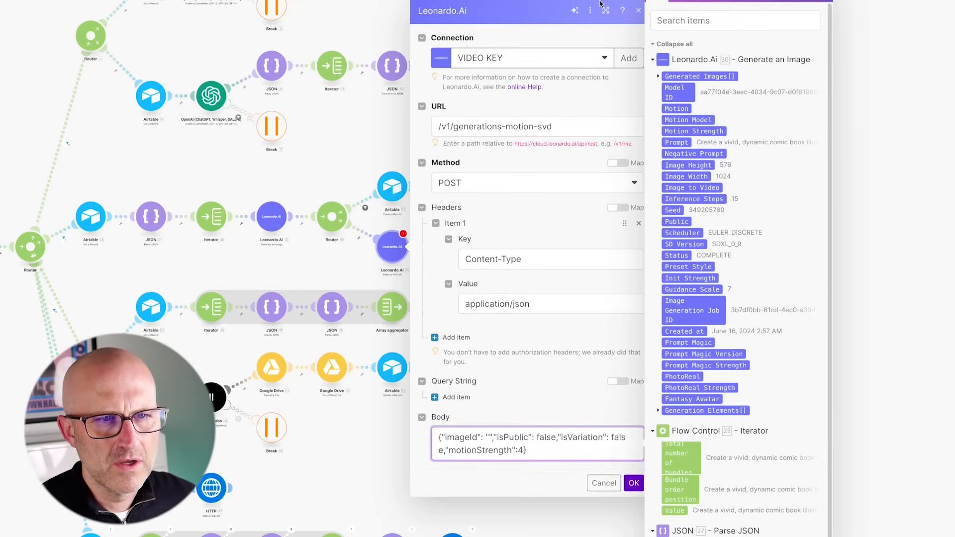
# - Map the Generated Images ID into imageId and save the Leonardo.Ai call module
pyautogui.moveTo(564, 59); pyautogui.dragTo(656, 80)
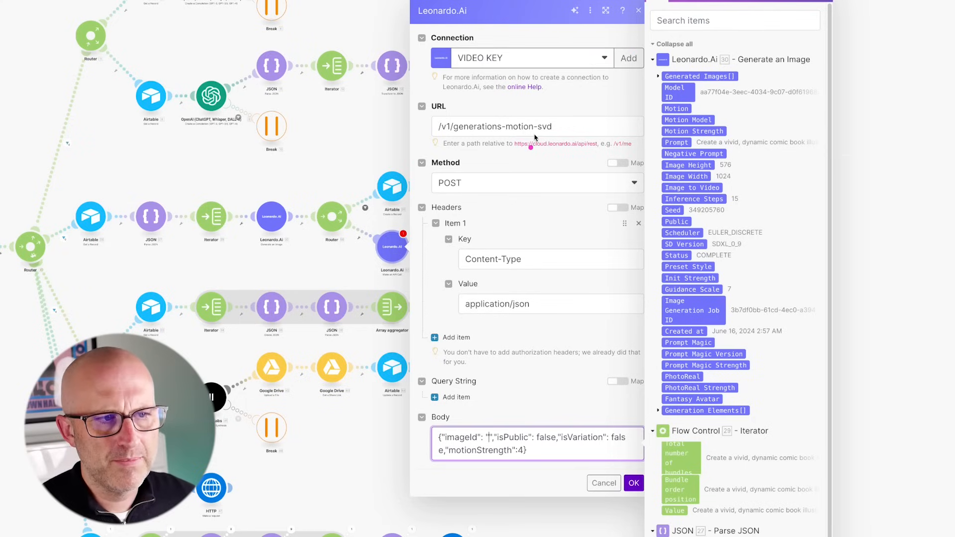
pyautogui.moveTo(333, 137); pyautogui.dragTo(283, 193)
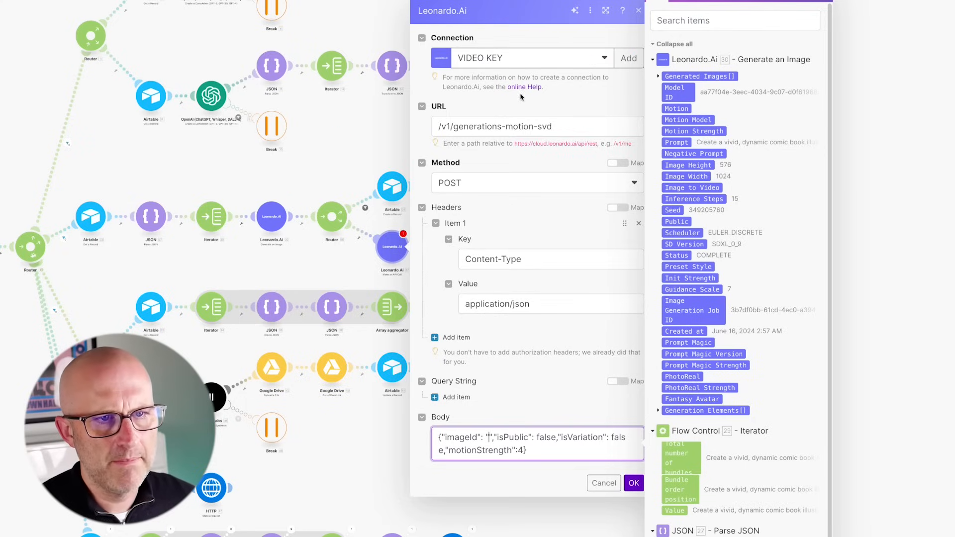
pyautogui.moveTo(537, 46); pyautogui.dragTo(642, 63)
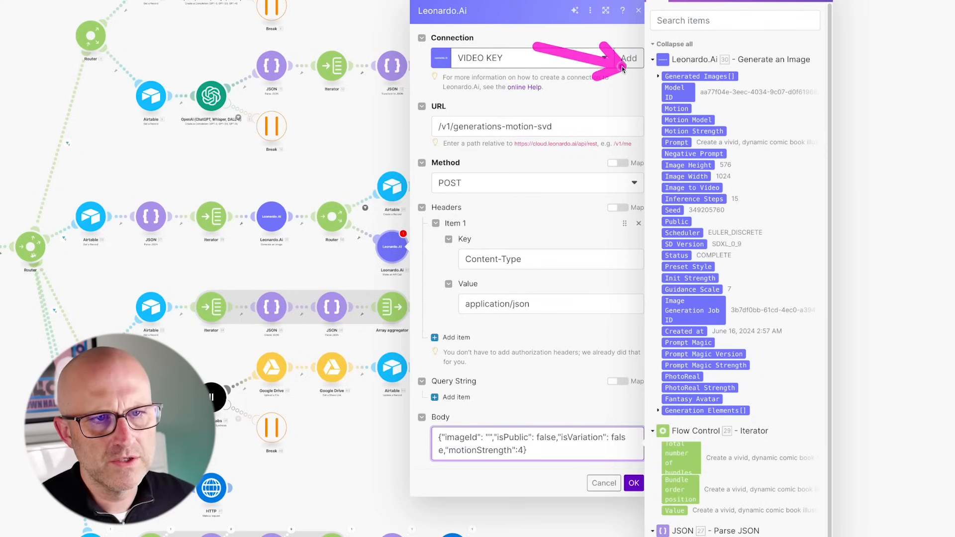
pyautogui.click(658, 77)
pyautogui.moveTo(555, 77); pyautogui.dragTo(644, 94)
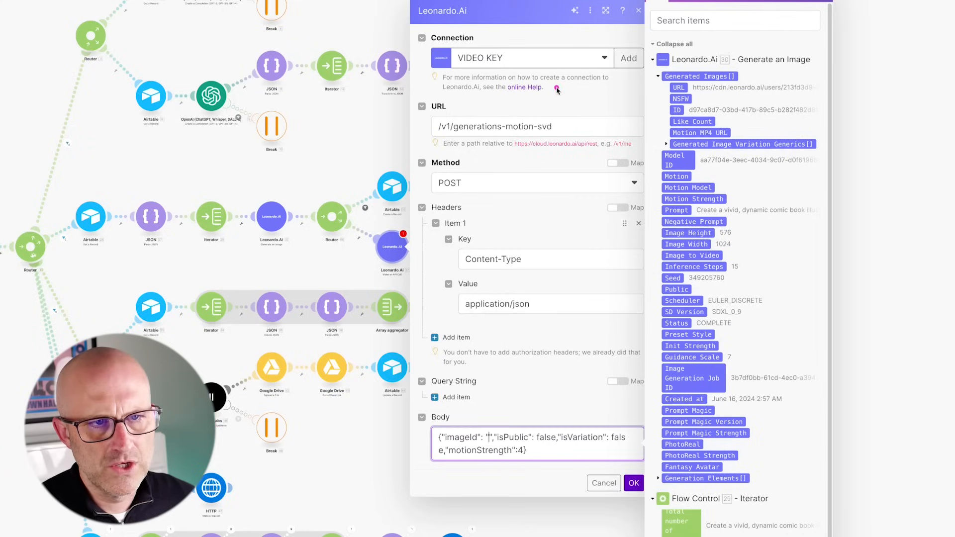
pyautogui.moveTo(554, 87); pyautogui.dragTo(660, 111)
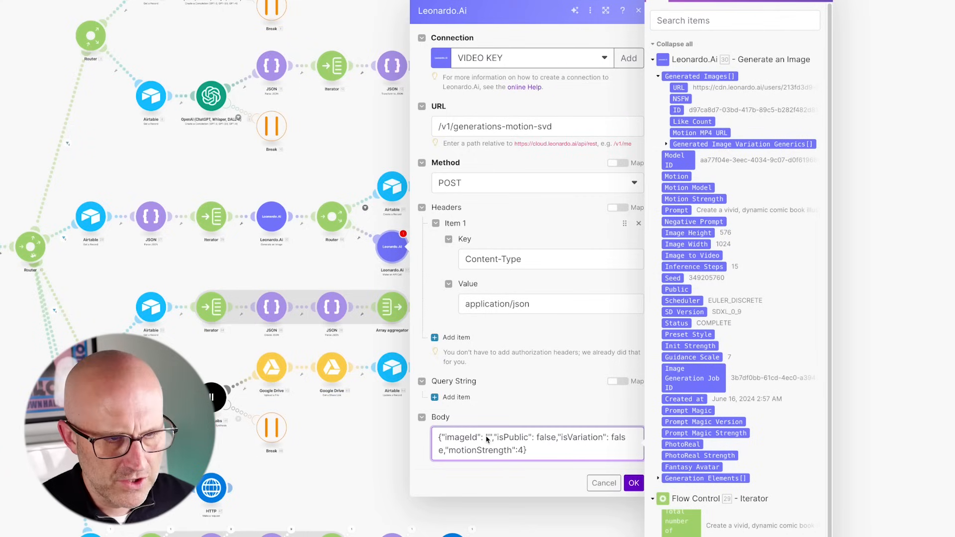
pyautogui.moveTo(501, 384); pyautogui.dragTo(491, 436)
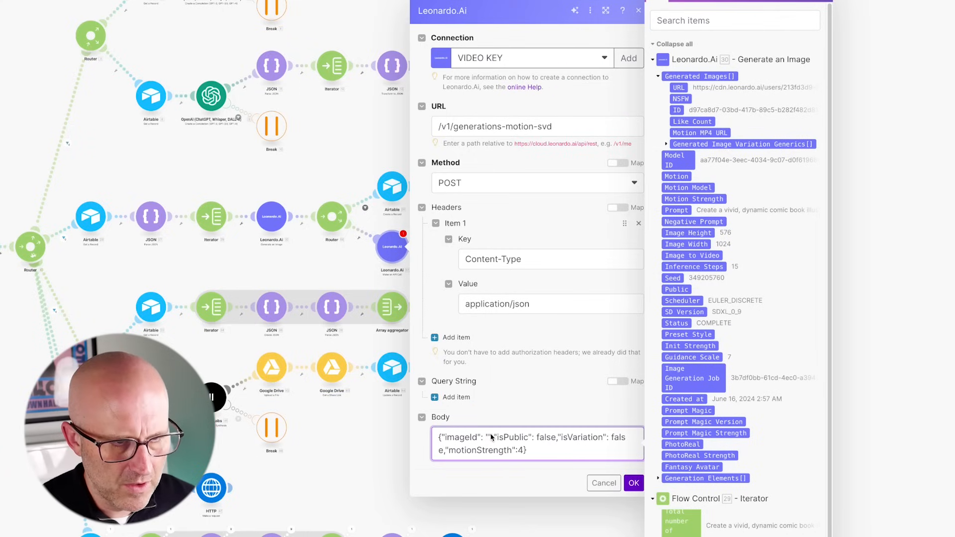
pyautogui.moveTo(579, 138); pyautogui.dragTo(656, 107)
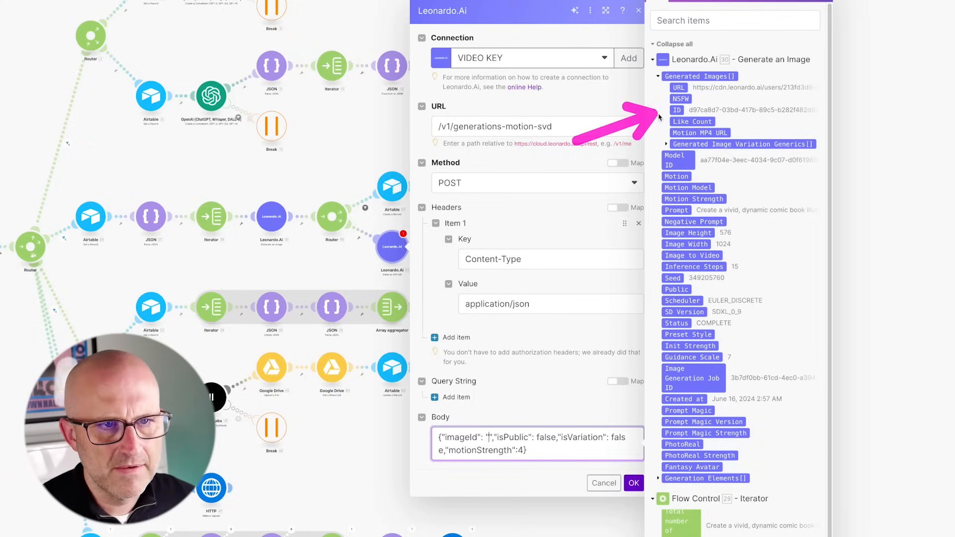
pyautogui.click(677, 110)
pyautogui.moveTo(564, 371); pyautogui.dragTo(628, 467)
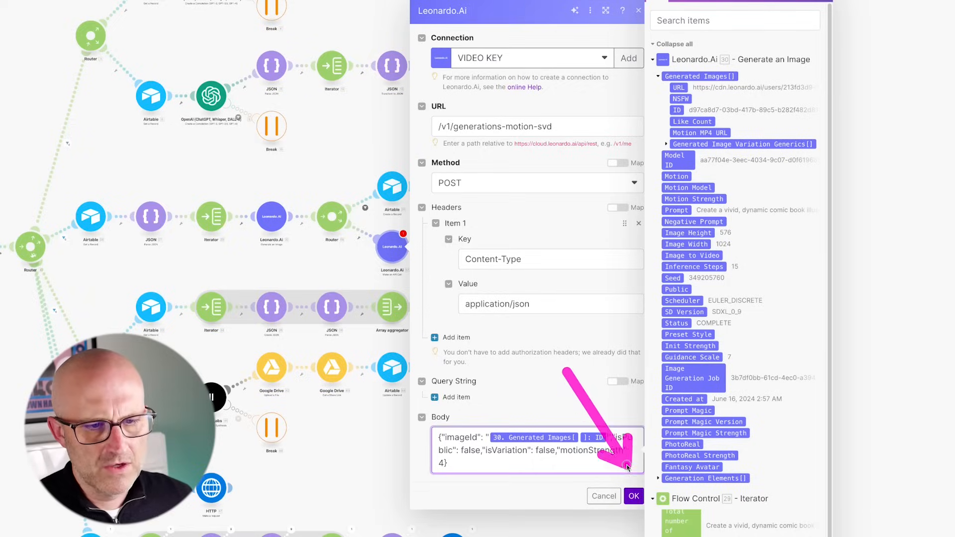
pyautogui.click(634, 498)
pyautogui.moveTo(517, 189)
pyautogui.mouseDown()
pyautogui.moveTo(431, 222)
pyautogui.moveTo(413, 220)
pyautogui.moveTo(433, 230)
pyautogui.mouseUp()
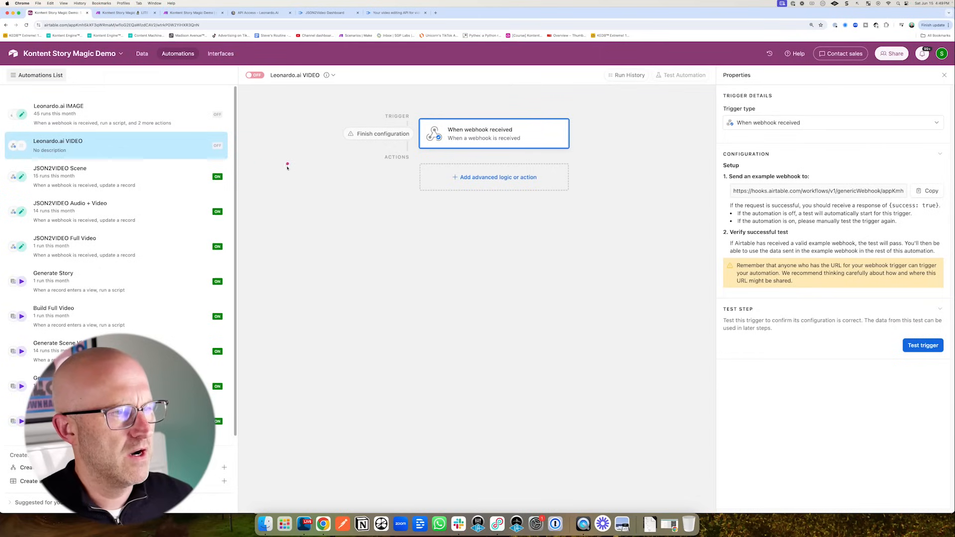
# - Run the Make scenario once to await data, then open Airtable's Scenes table from Generate Scene Videos
pyautogui.moveTo(272, 183); pyautogui.dragTo(225, 154)
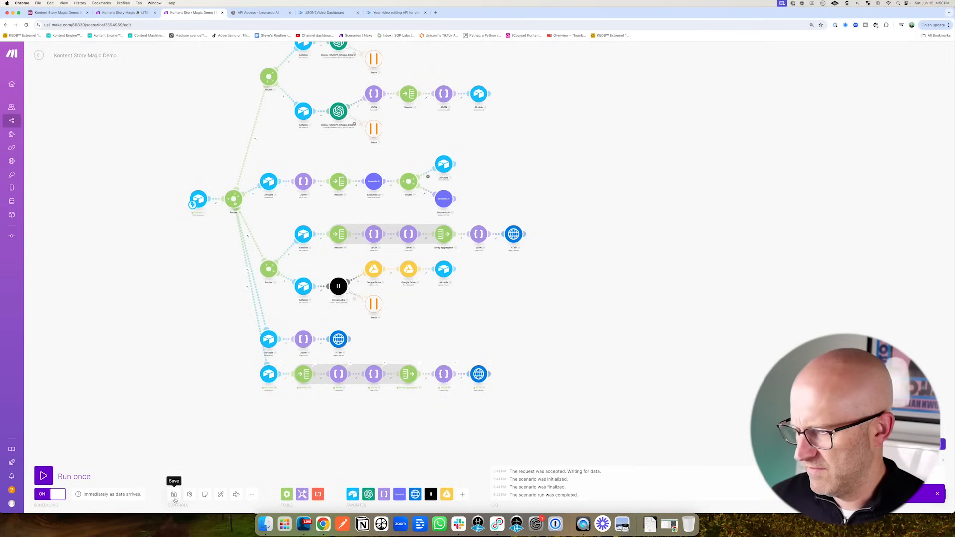
pyautogui.click(43, 476)
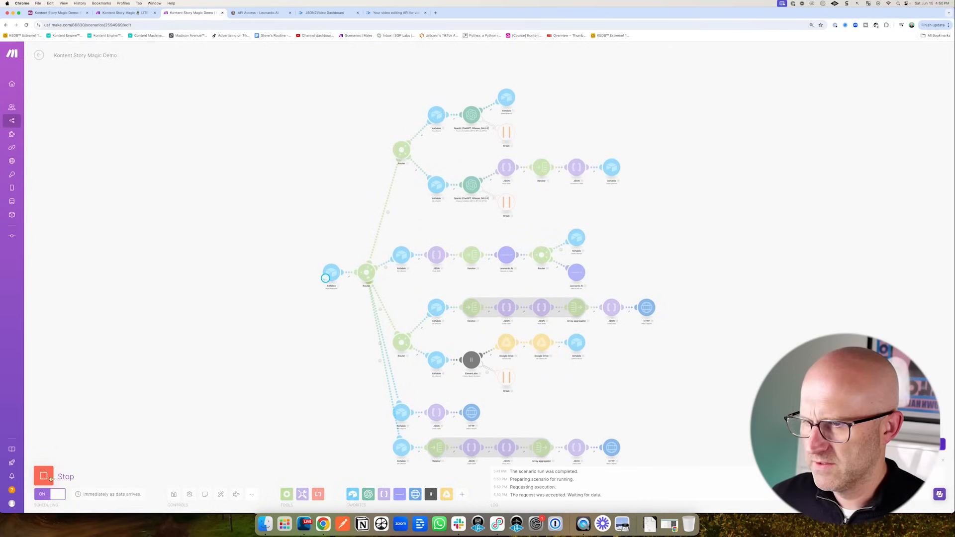
pyautogui.click(56, 13)
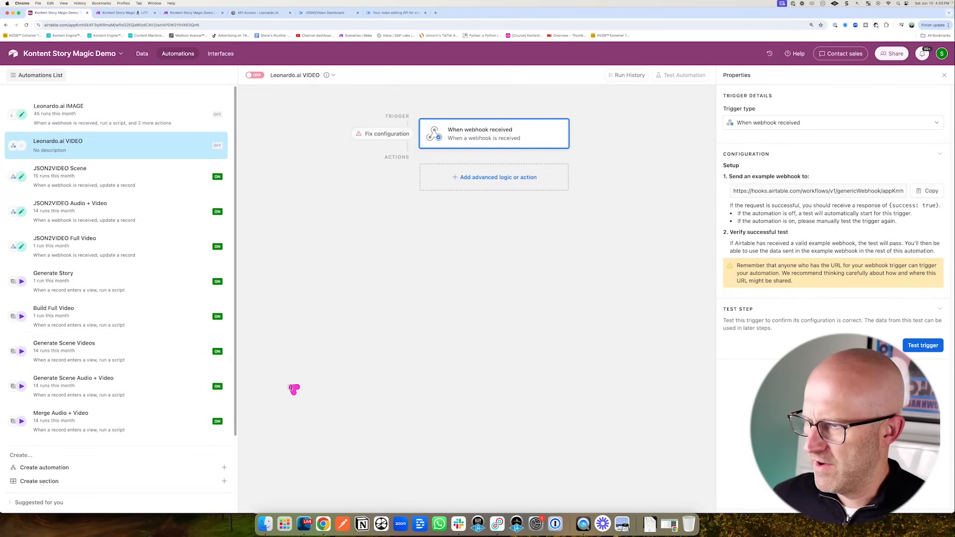
pyautogui.click(129, 352)
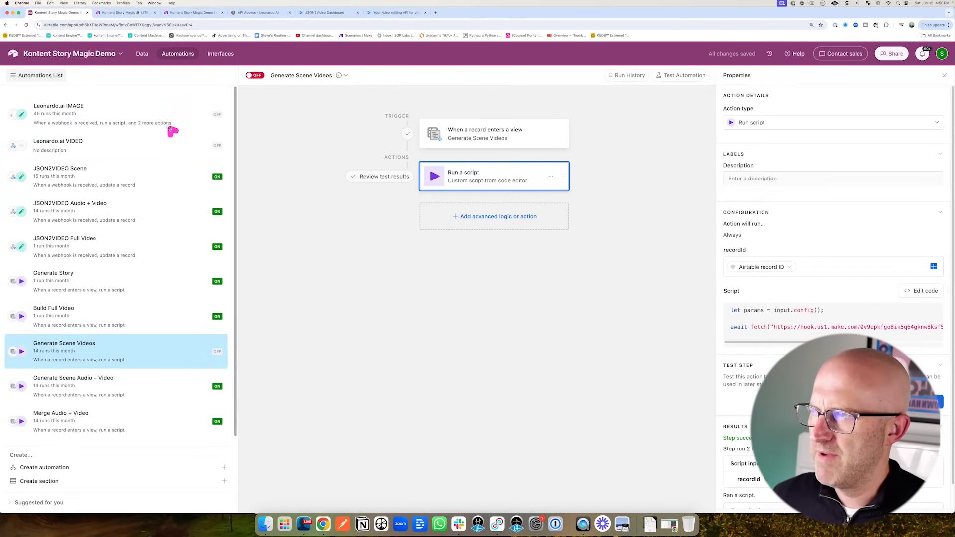
pyautogui.click(143, 54)
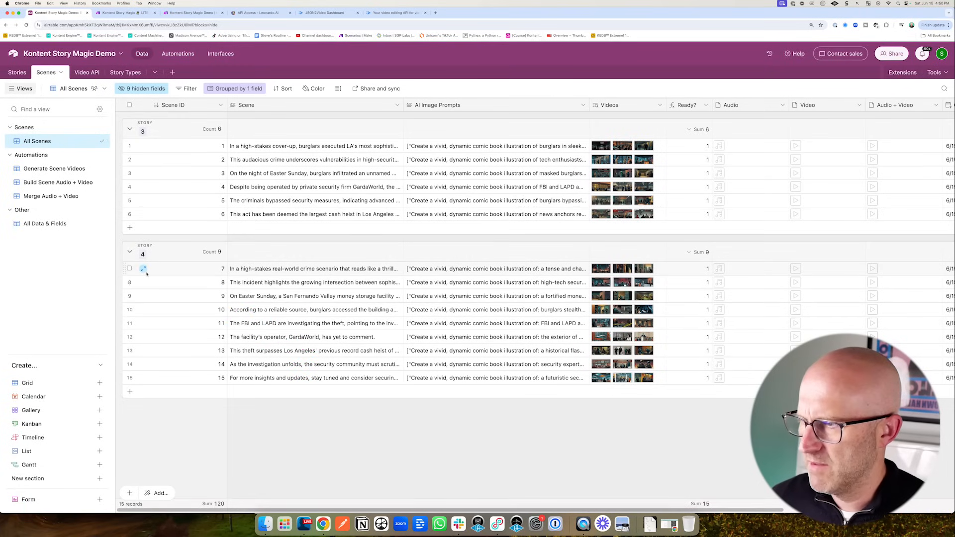
# - Expand scene record 7, unlink all three of its generated videos, and close the record
pyautogui.click(144, 270)
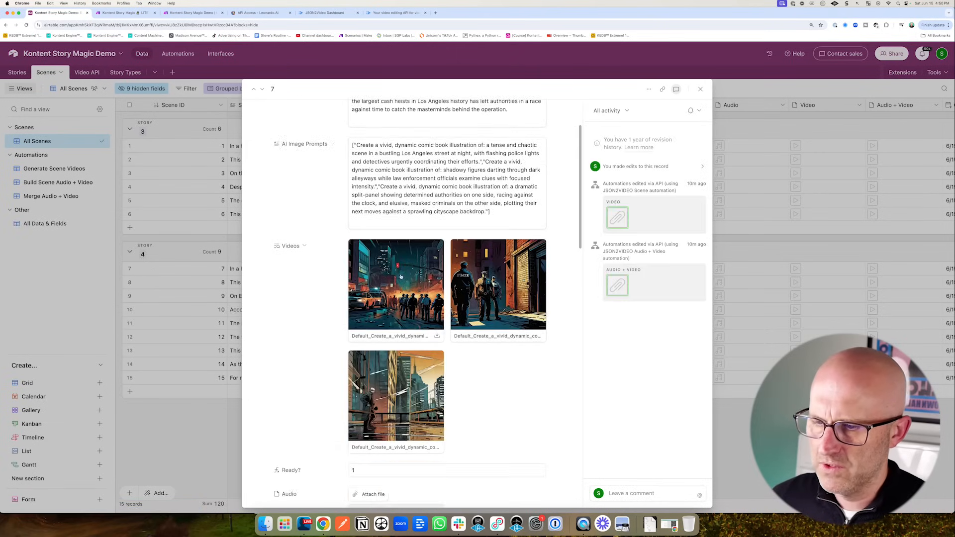
pyautogui.scroll(-5, 400, 277)
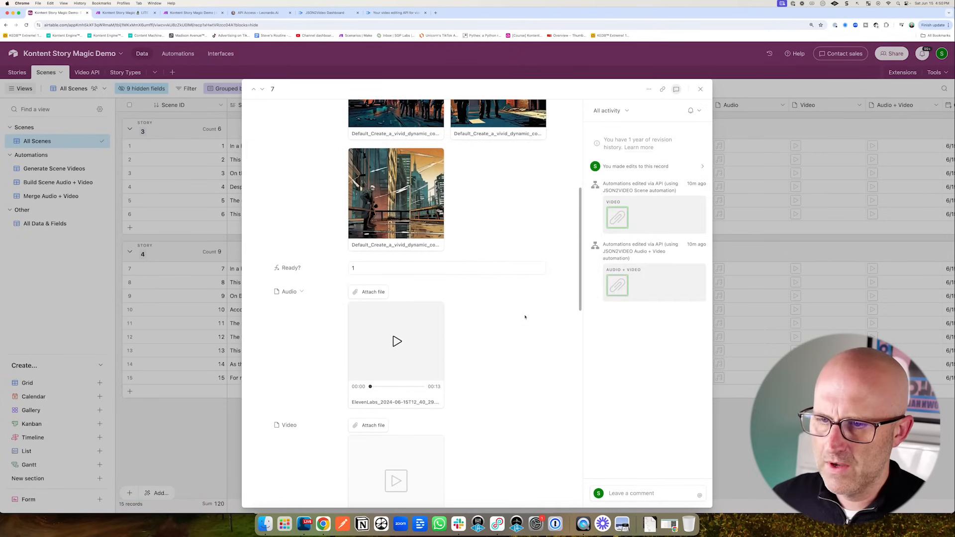
pyautogui.moveTo(583, 363); pyautogui.dragTo(502, 316)
pyautogui.scroll(-1, 521, 324)
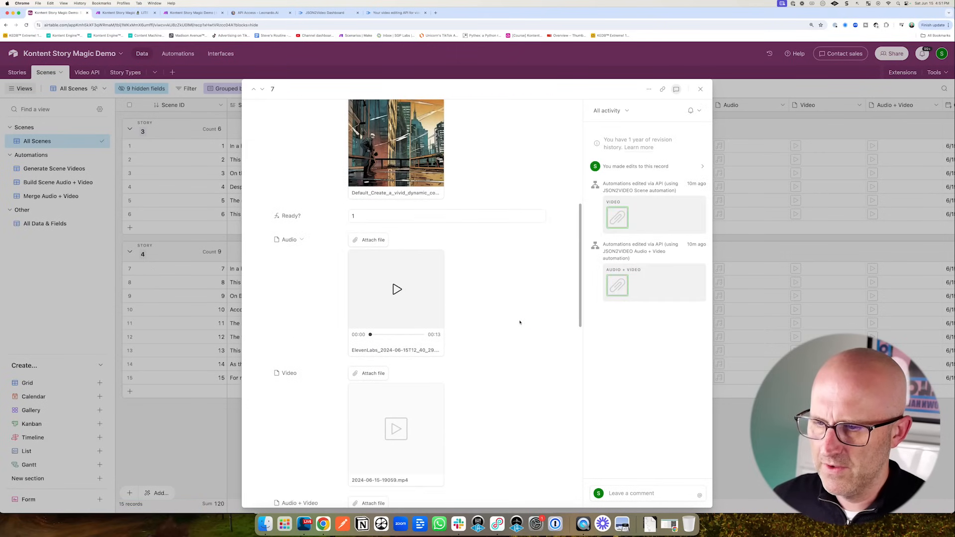
pyautogui.scroll(-15, 520, 323)
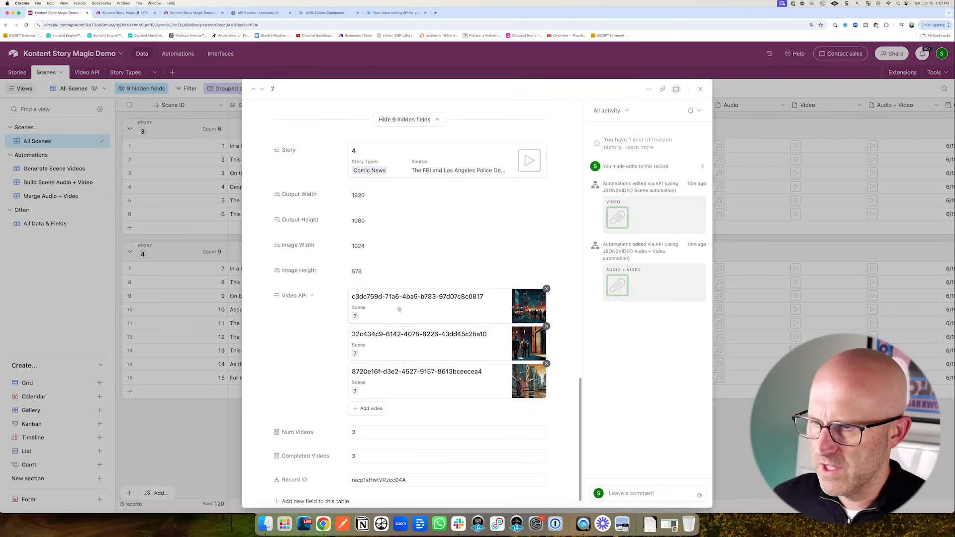
pyautogui.moveTo(272, 363); pyautogui.dragTo(295, 309)
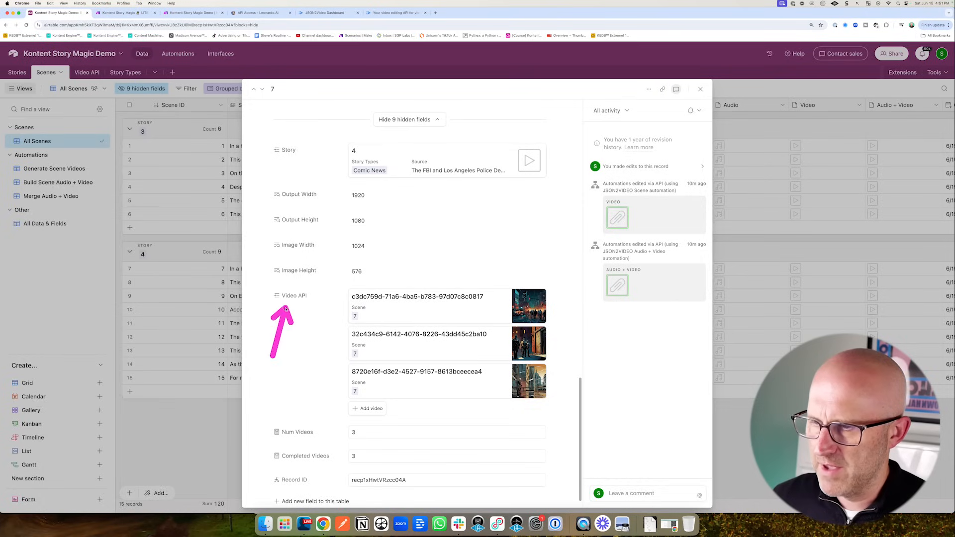
pyautogui.click(547, 289)
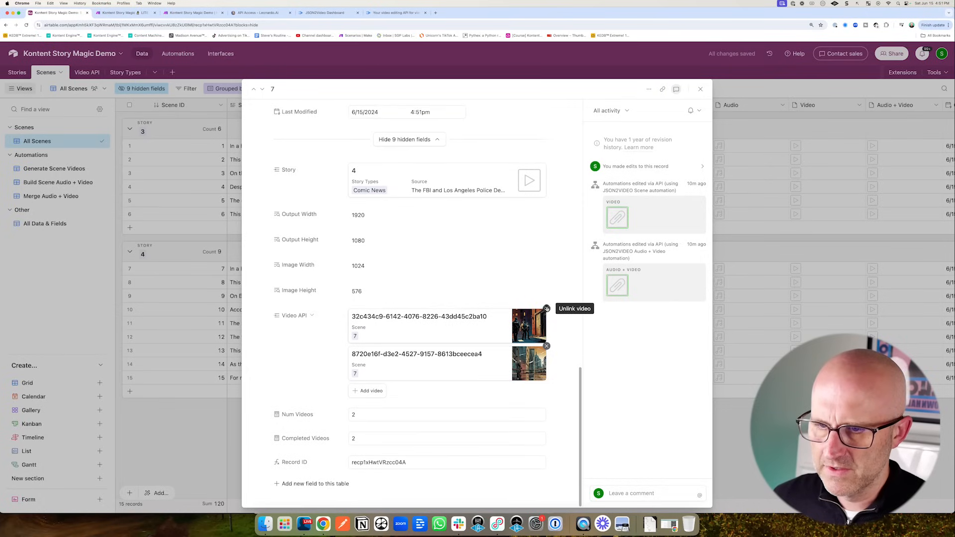
pyautogui.click(543, 312)
pyautogui.click(544, 312)
pyautogui.click(194, 440)
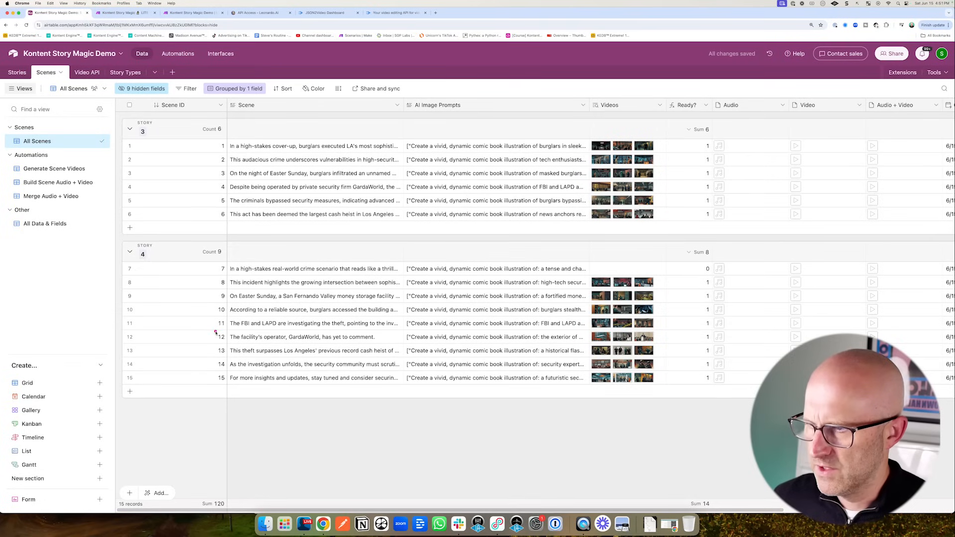
pyautogui.moveTo(219, 333)
pyautogui.mouseDown()
pyautogui.moveTo(211, 279)
pyautogui.moveTo(252, 276)
pyautogui.mouseUp()
pyautogui.moveTo(523, 320); pyautogui.dragTo(598, 267)
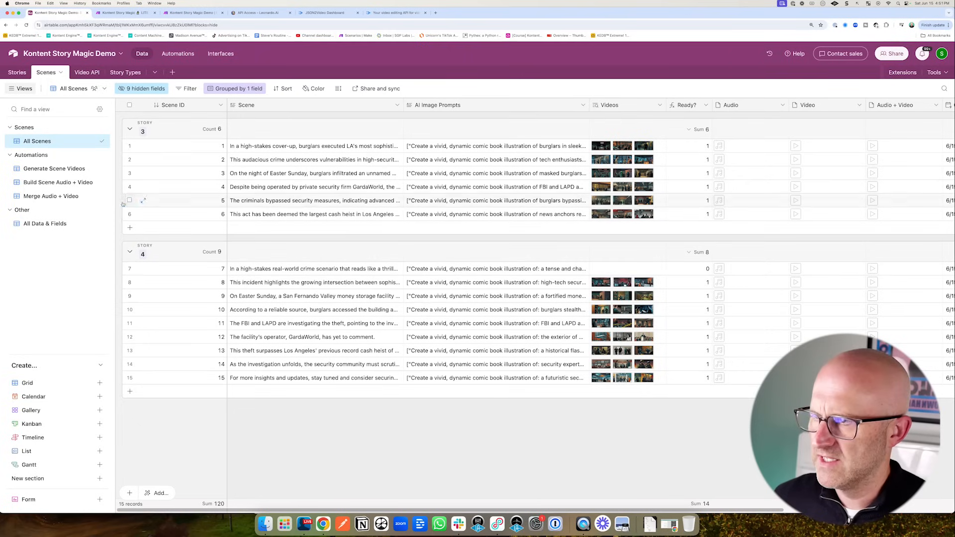
pyautogui.moveTo(155, 204); pyautogui.dragTo(92, 177)
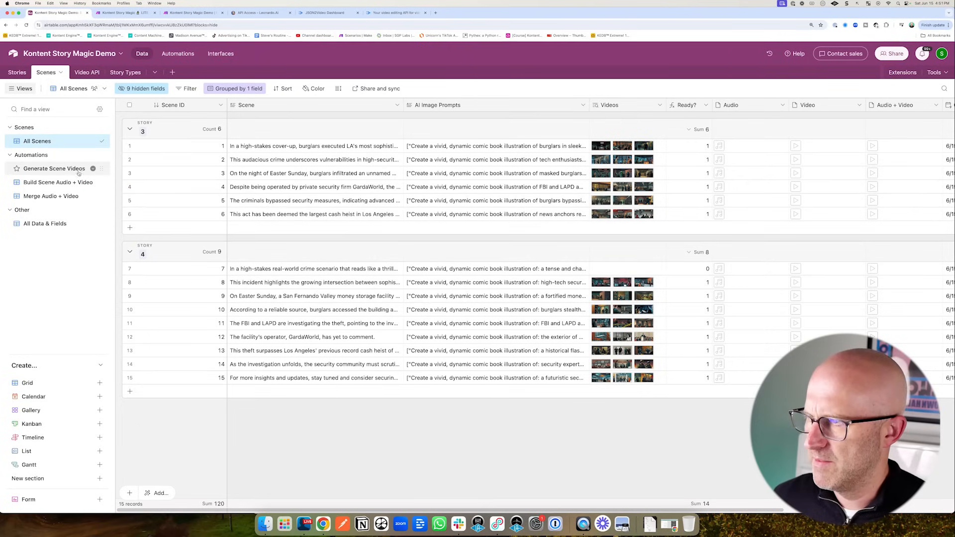
# - Test the Generate Scene Videos trigger with record 7, then run the script action's test
pyautogui.click(46, 170)
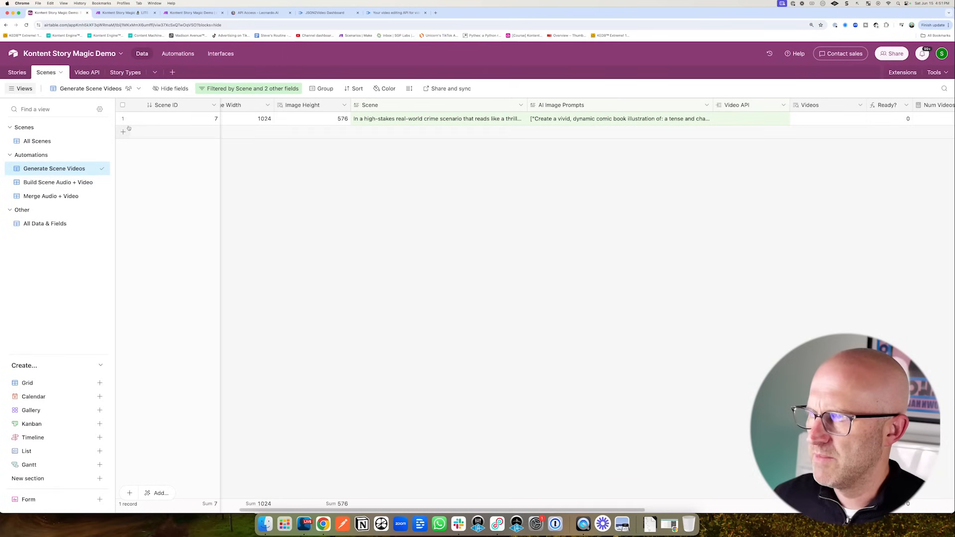
pyautogui.click(178, 53)
pyautogui.moveTo(258, 335); pyautogui.dragTo(180, 334)
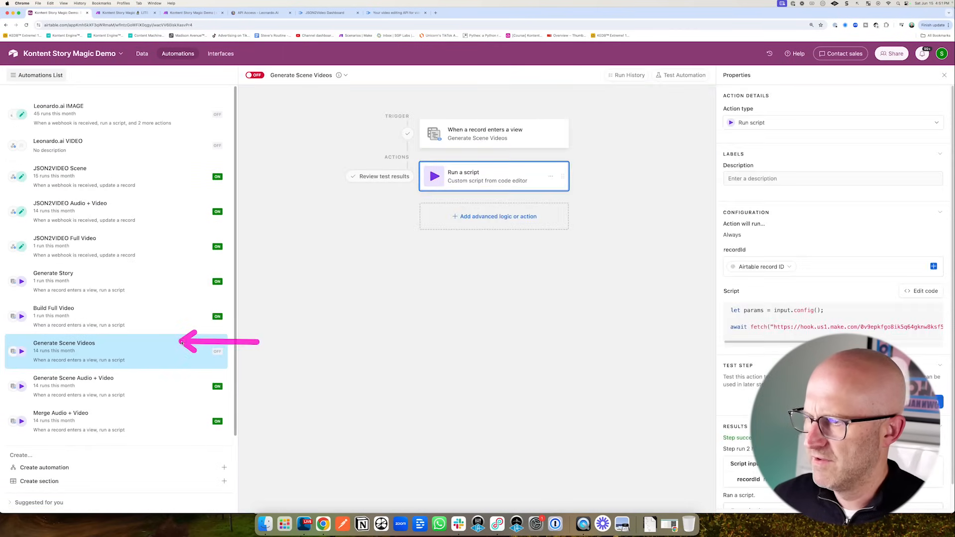
pyautogui.click(143, 54)
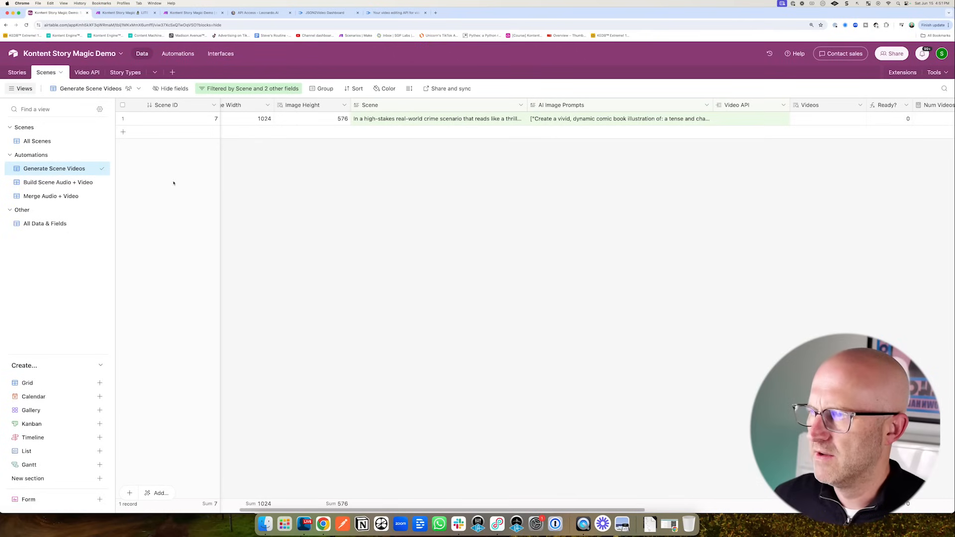
pyautogui.click(177, 54)
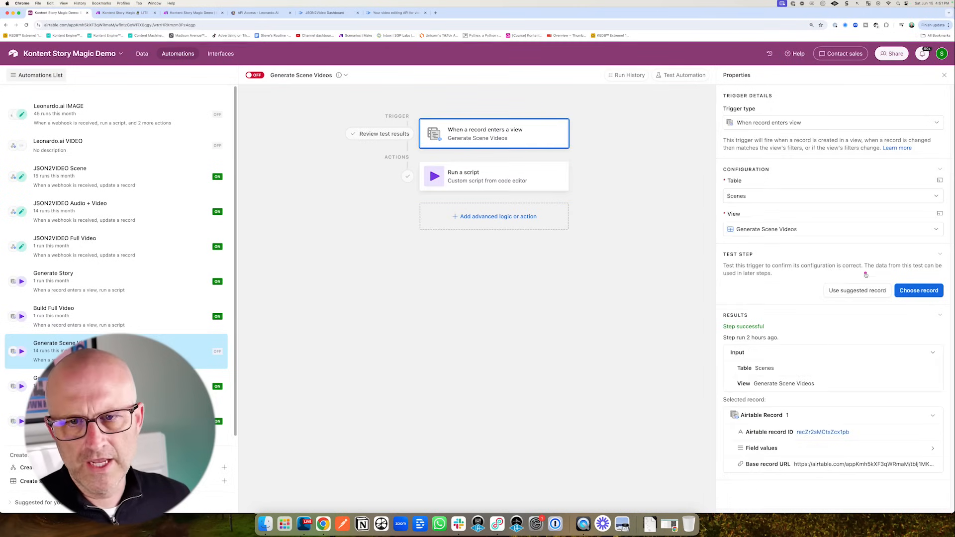
pyautogui.click(918, 290)
pyautogui.click(408, 209)
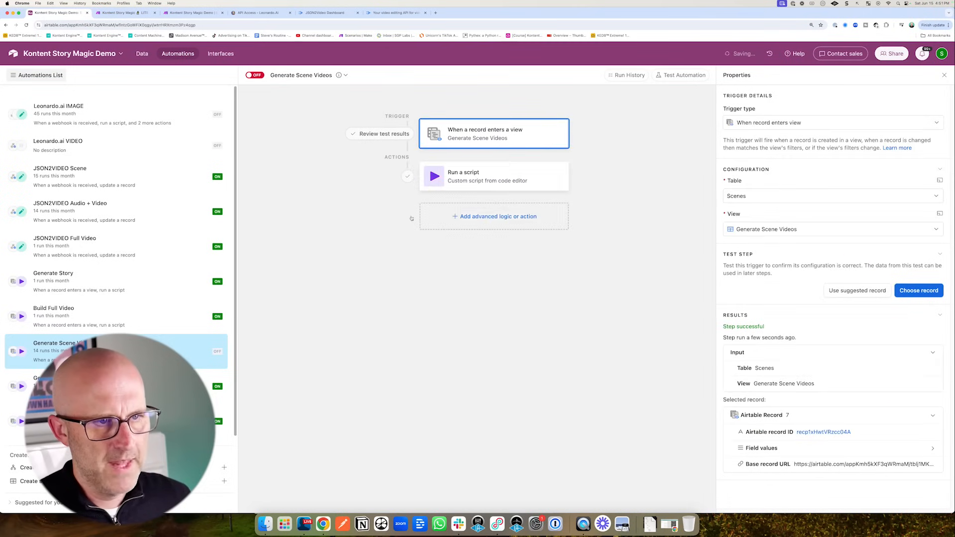
pyautogui.click(476, 177)
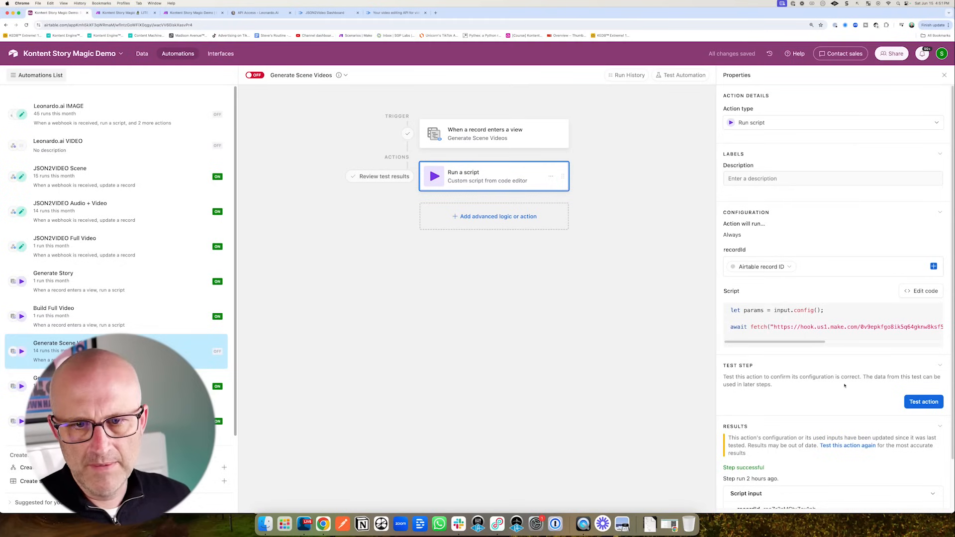
pyautogui.click(919, 403)
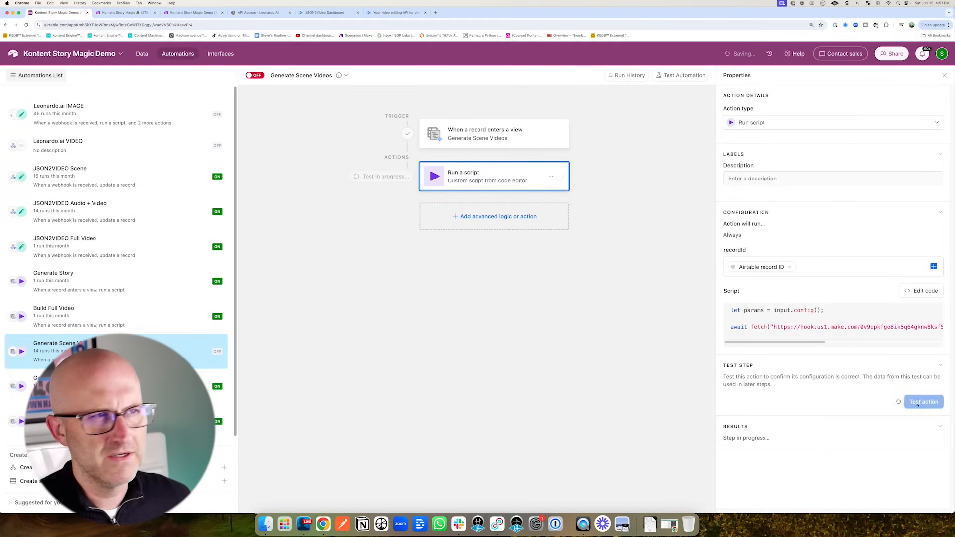
pyautogui.press('super+3')
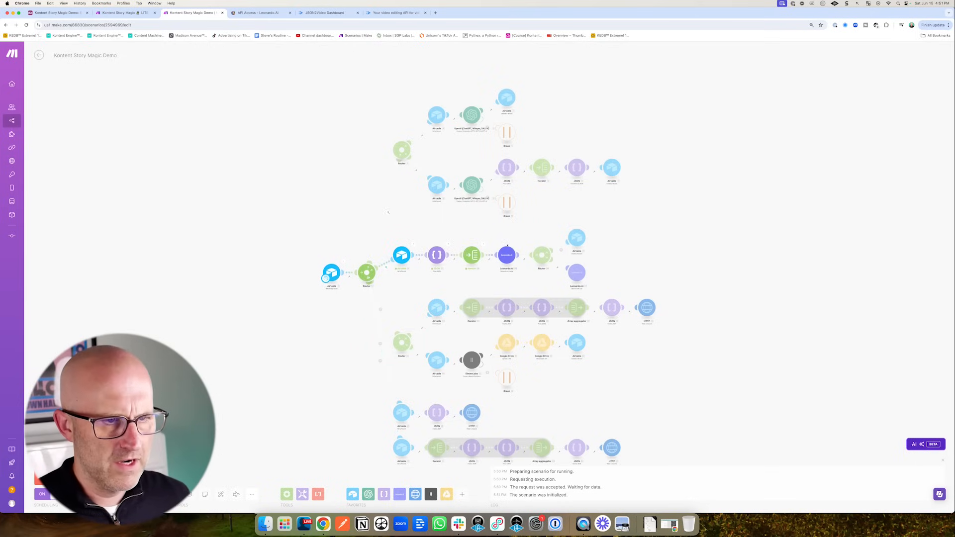
pyautogui.moveTo(490, 192); pyautogui.dragTo(497, 231)
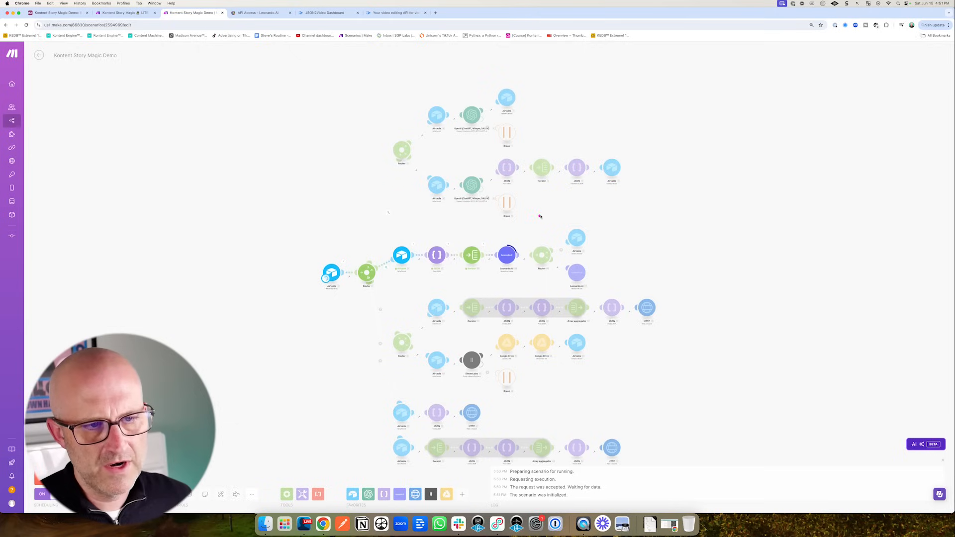
pyautogui.moveTo(540, 213); pyautogui.dragTo(566, 255)
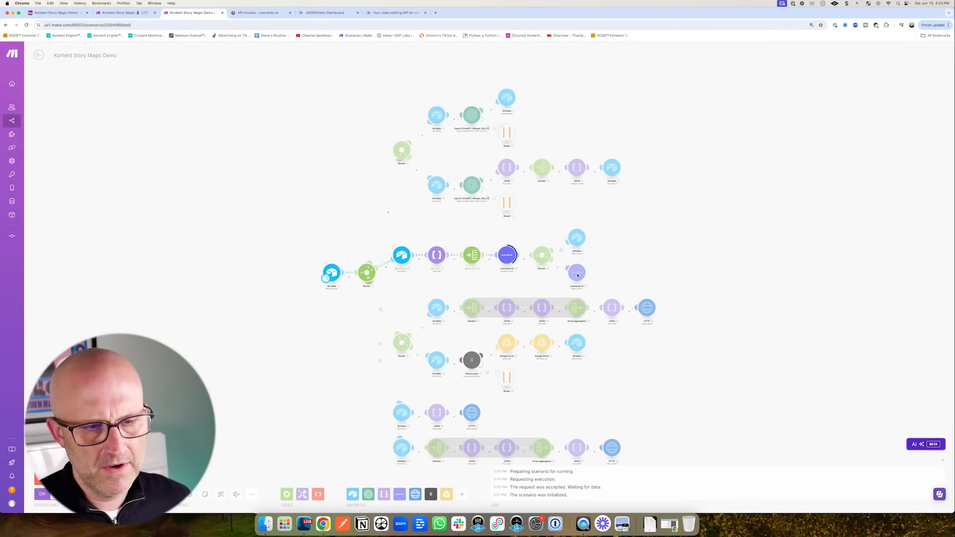
pyautogui.click(588, 262)
pyautogui.moveTo(638, 316); pyautogui.dragTo(645, 317)
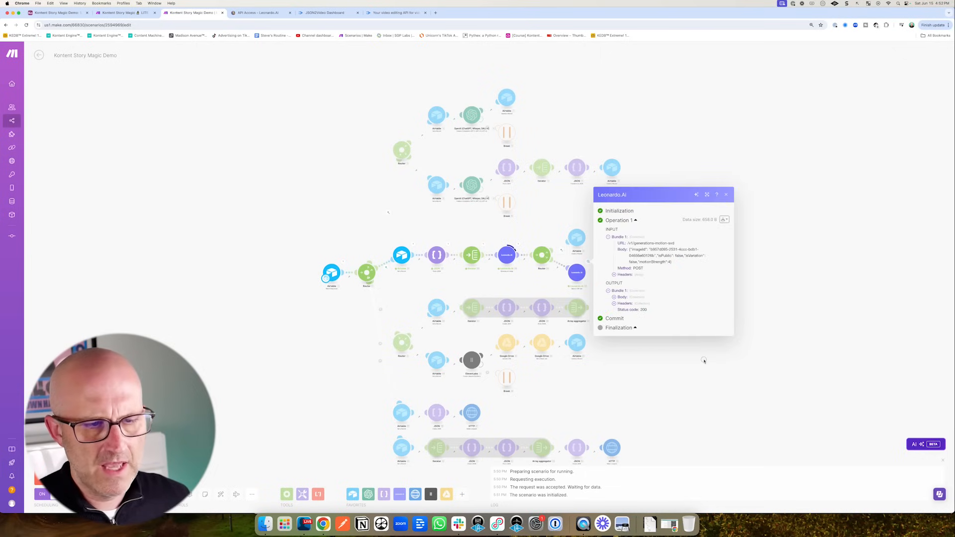
pyautogui.hscroll(5, 704, 361)
pyautogui.scroll(-1, 704, 361)
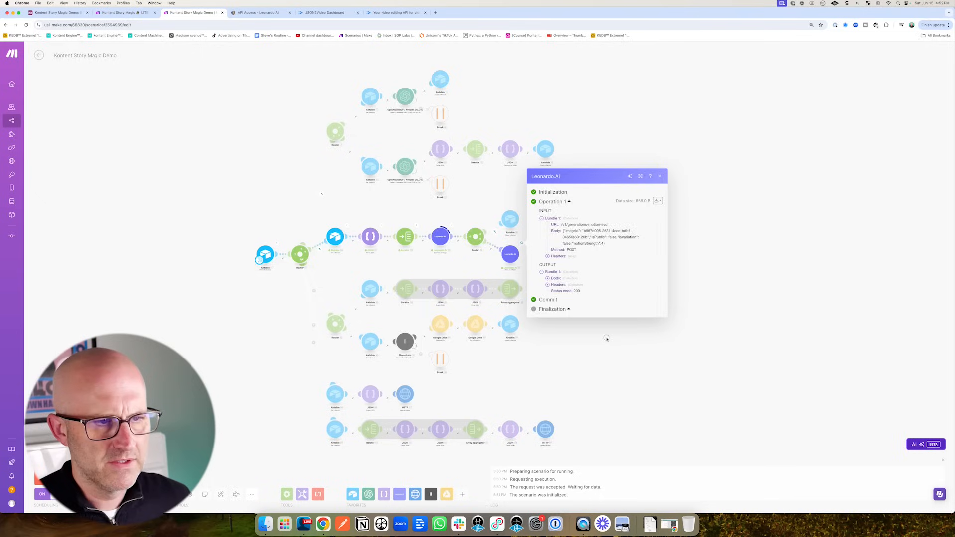
pyautogui.click(572, 379)
pyautogui.moveTo(80, 105); pyautogui.dragTo(71, 43)
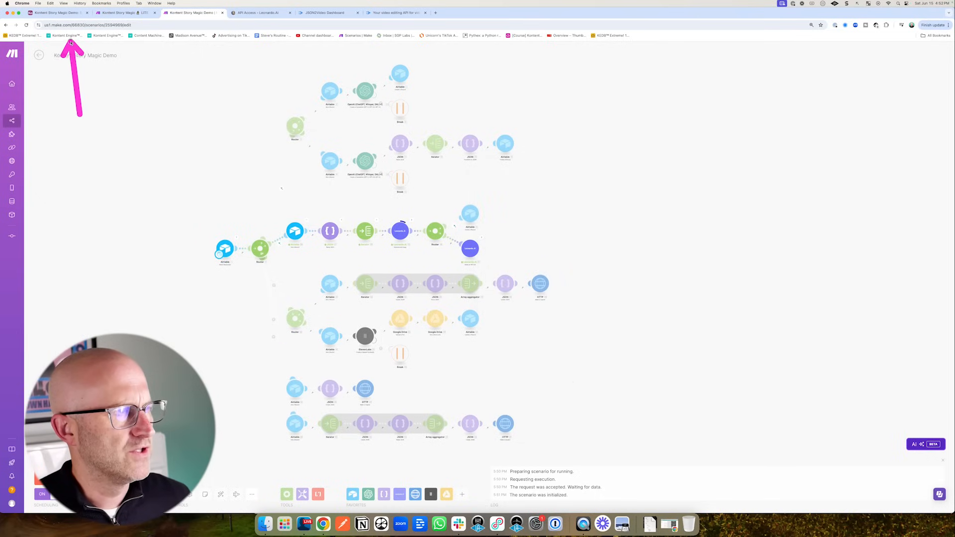
# - Test the Leonardo.ai VIDEO automation's webhook trigger, which shows no requests received yet
pyautogui.click(60, 13)
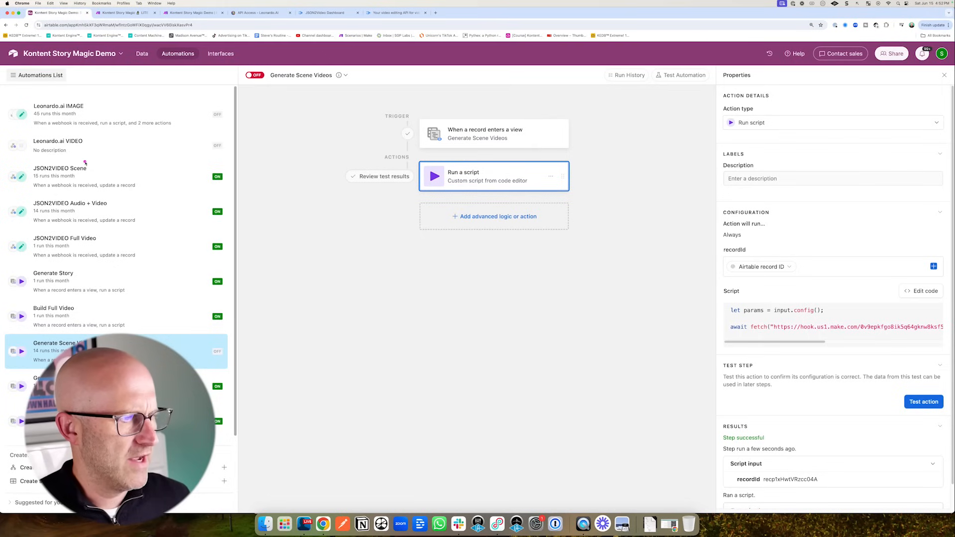
pyautogui.moveTo(96, 224); pyautogui.dragTo(60, 154)
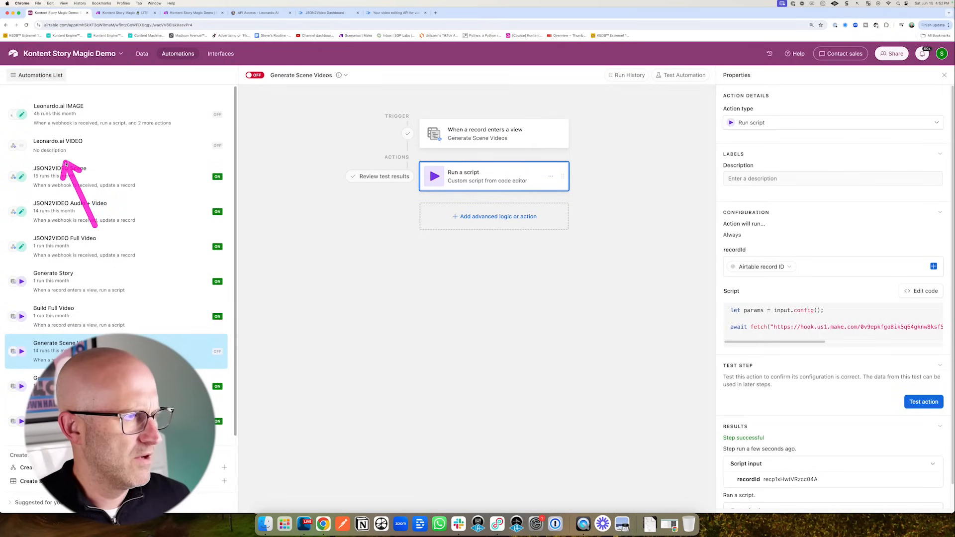
pyautogui.click(56, 144)
pyautogui.moveTo(620, 160); pyautogui.dragTo(579, 143)
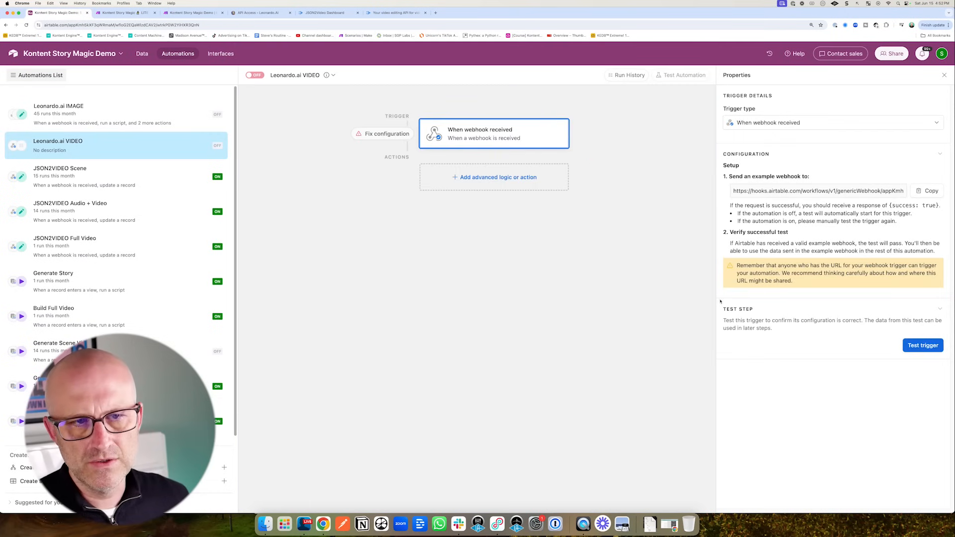
pyautogui.moveTo(642, 176); pyautogui.dragTo(579, 144)
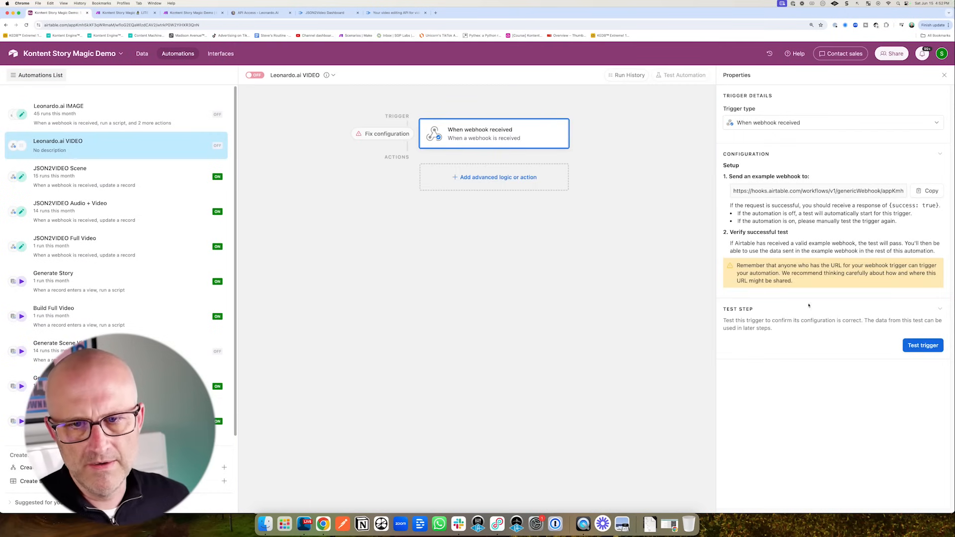
pyautogui.moveTo(833, 347); pyautogui.dragTo(875, 345)
pyautogui.click(923, 346)
pyautogui.moveTo(792, 331); pyautogui.dragTo(767, 371)
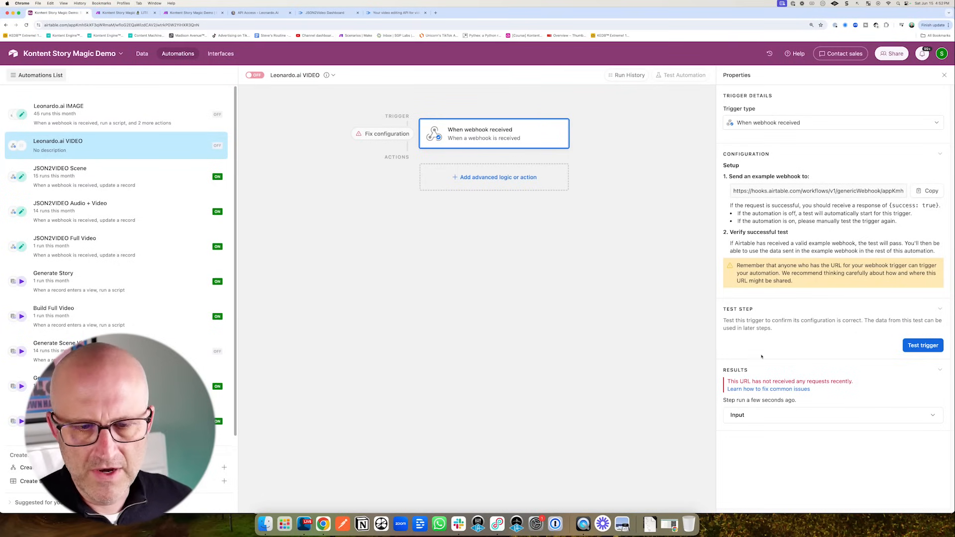
pyautogui.moveTo(662, 342); pyautogui.dragTo(737, 349)
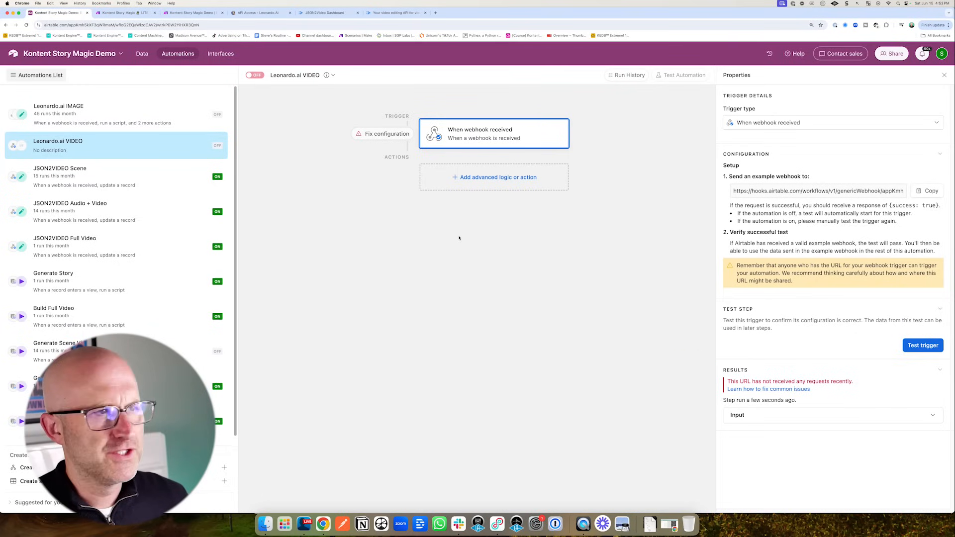
pyautogui.click(189, 13)
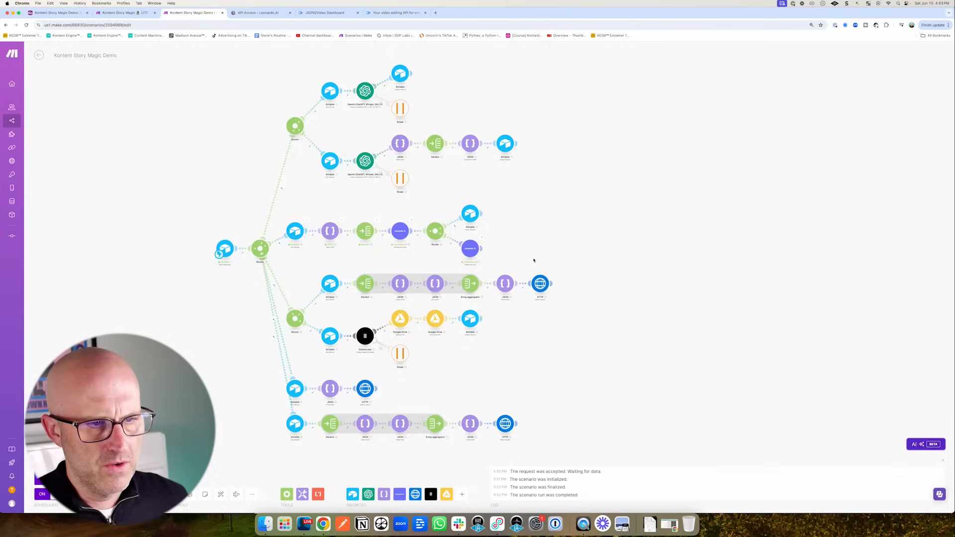
# - Clone the upper Airtable module and attach the copy after the lower Leonardo.Ai module
pyautogui.moveTo(529, 217); pyautogui.dragTo(488, 244)
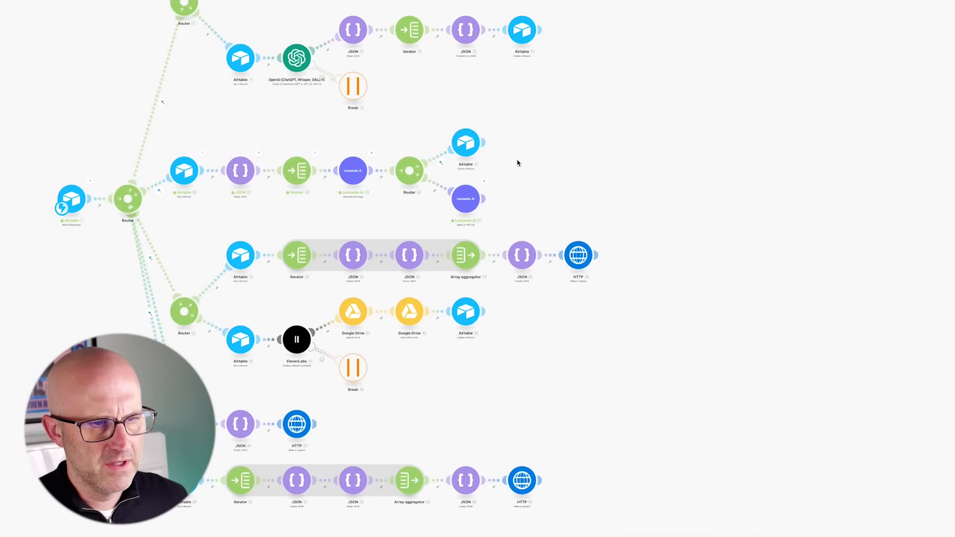
pyautogui.moveTo(568, 184); pyautogui.dragTo(507, 152)
pyautogui.moveTo(533, 100); pyautogui.dragTo(500, 133)
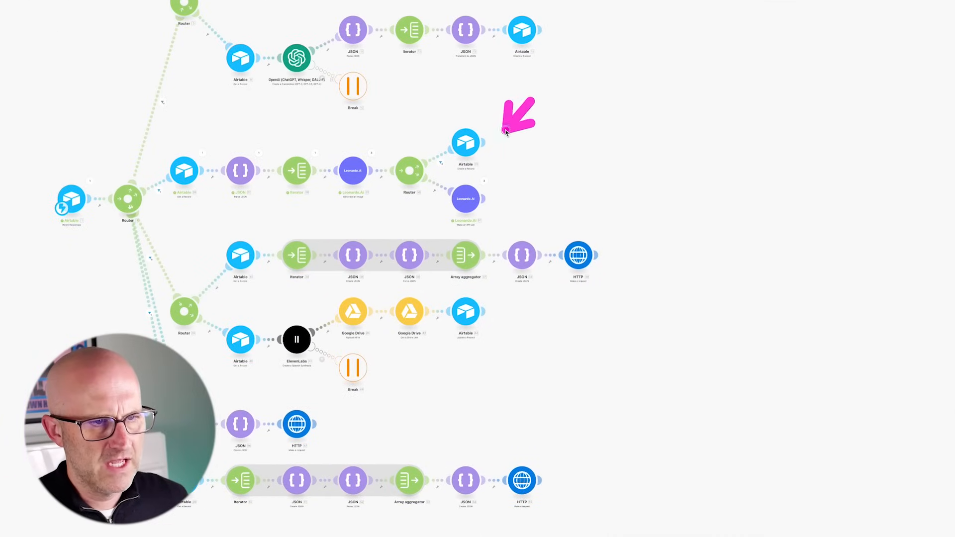
pyautogui.rightClick(478, 139)
pyautogui.click(505, 213)
pyautogui.click(531, 200)
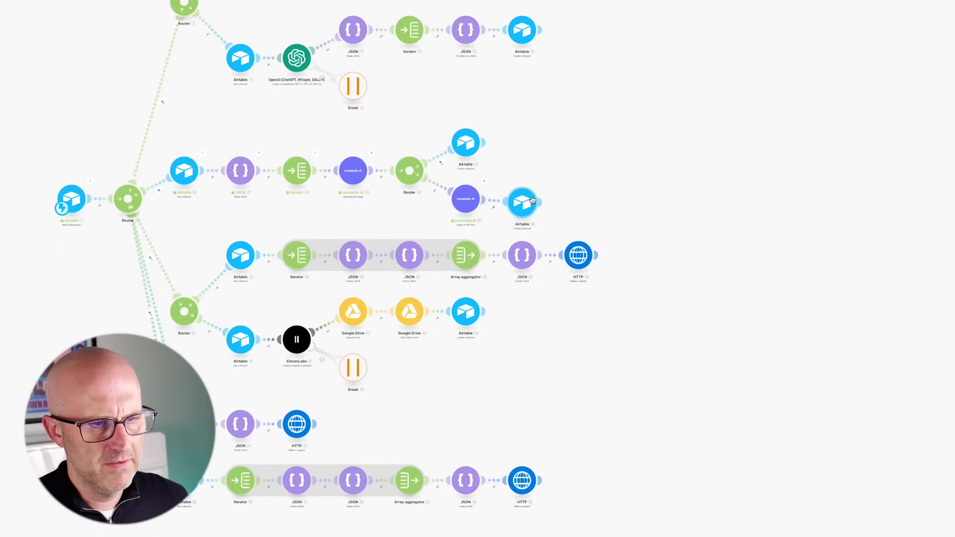
pyautogui.moveTo(576, 154); pyautogui.dragTo(550, 183)
# - Replace the copy's Job ID with '57. body: motionSvdGenerationJob: generationId' and save
pyautogui.click(524, 201)
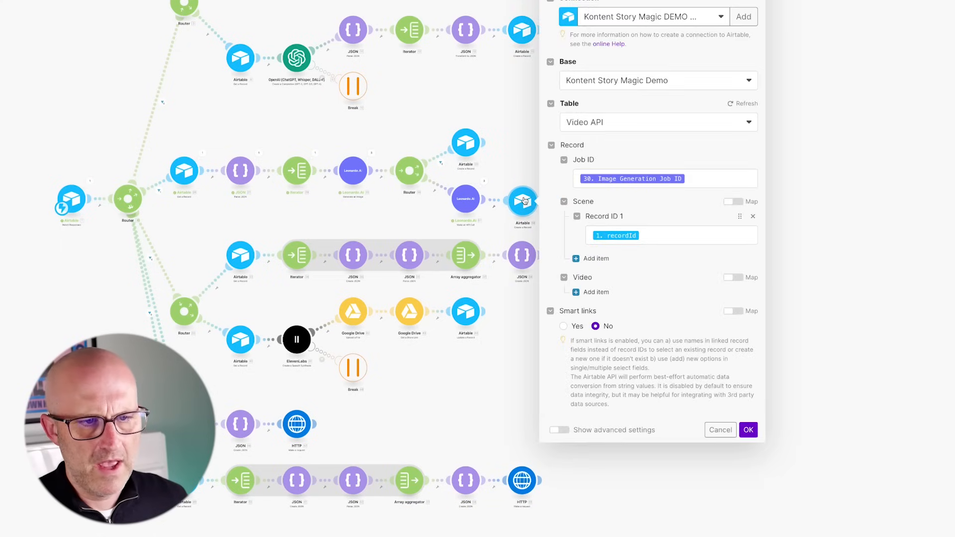
pyautogui.moveTo(641, 99); pyautogui.dragTo(590, 155)
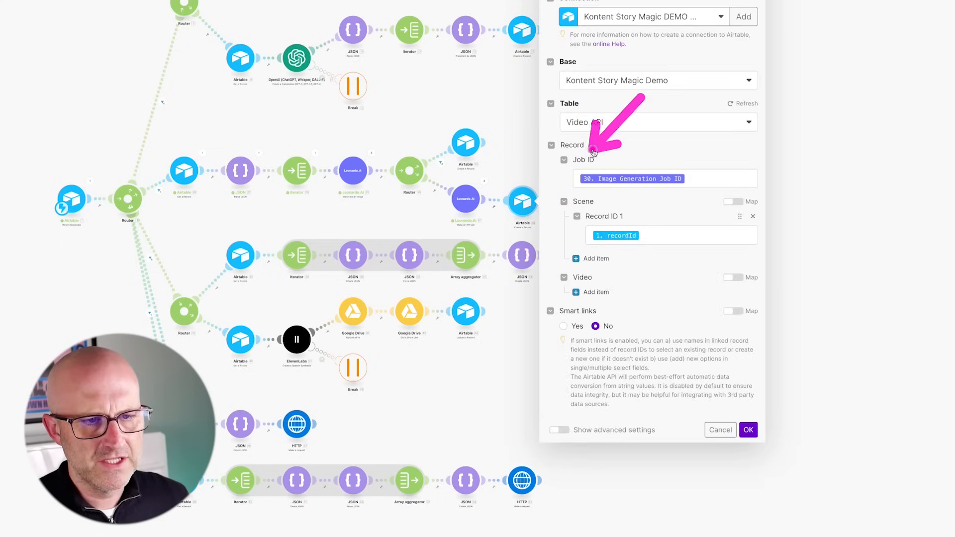
pyautogui.click(713, 179)
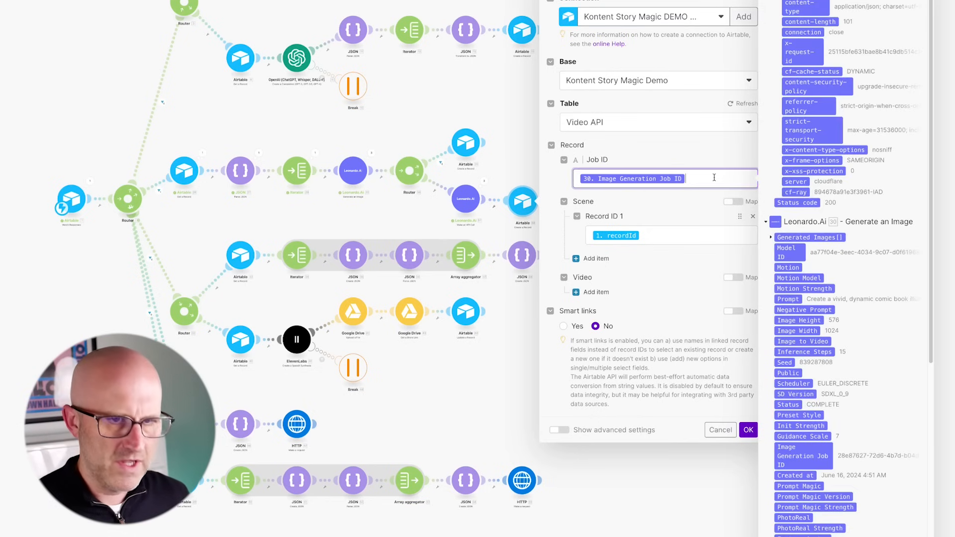
pyautogui.press('BackSpace')
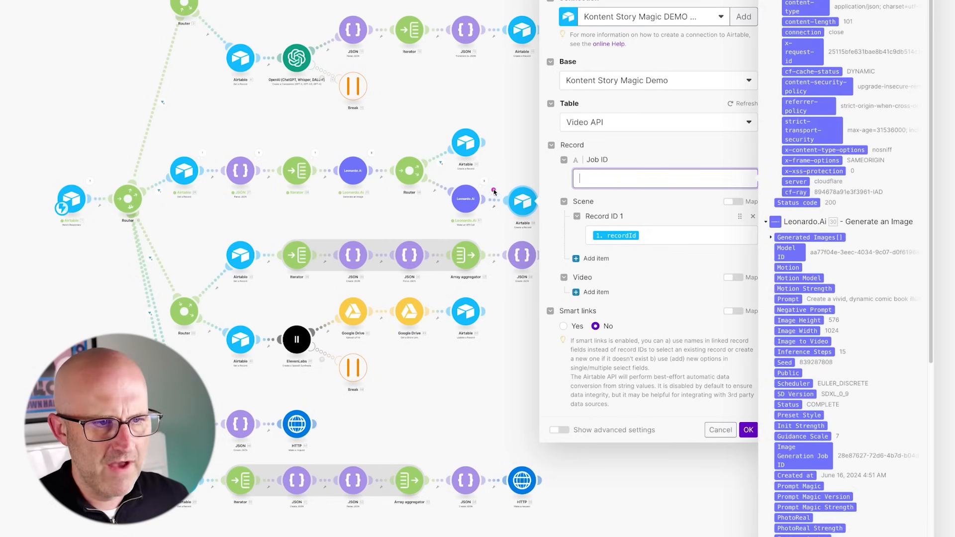
pyautogui.moveTo(510, 119); pyautogui.dragTo(473, 180)
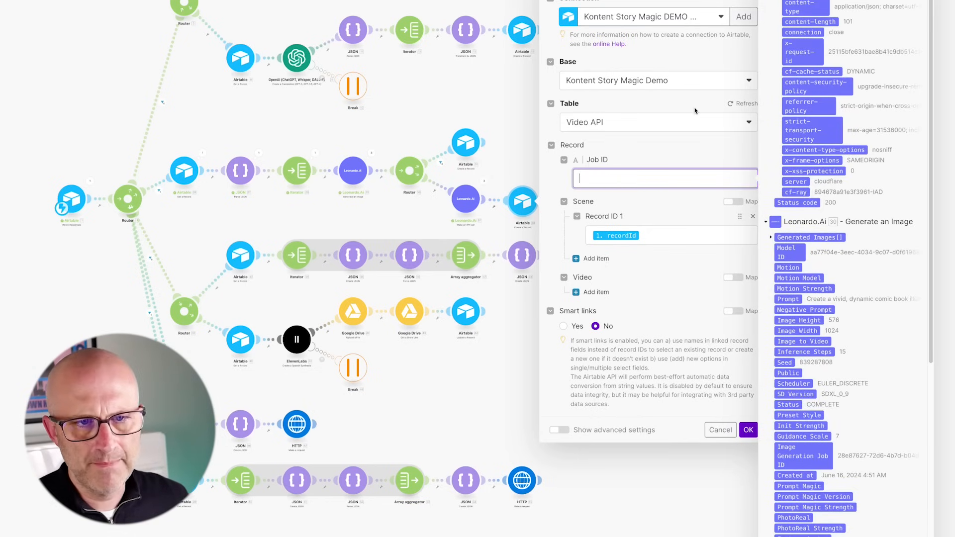
pyautogui.moveTo(836, 23); pyautogui.dragTo(761, 49)
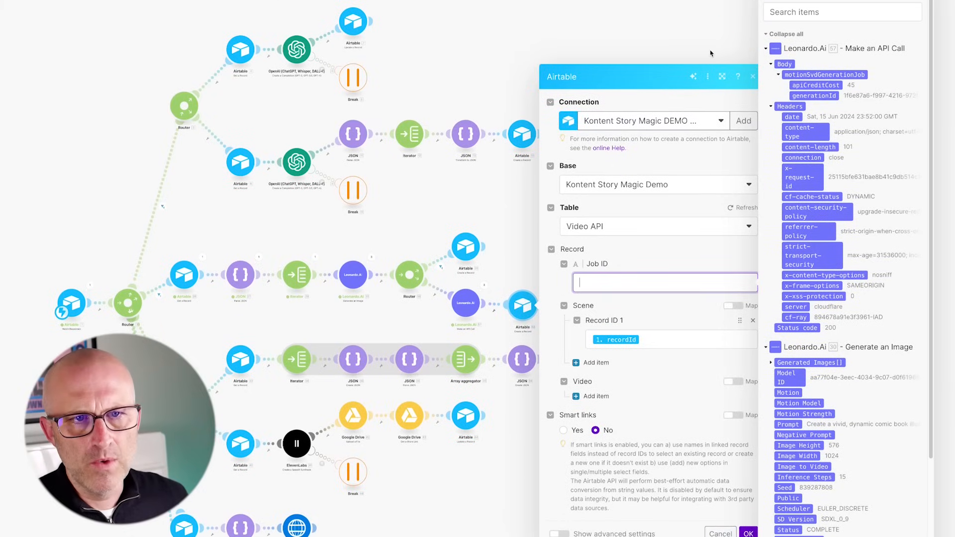
pyautogui.moveTo(694, 56); pyautogui.dragTo(771, 93)
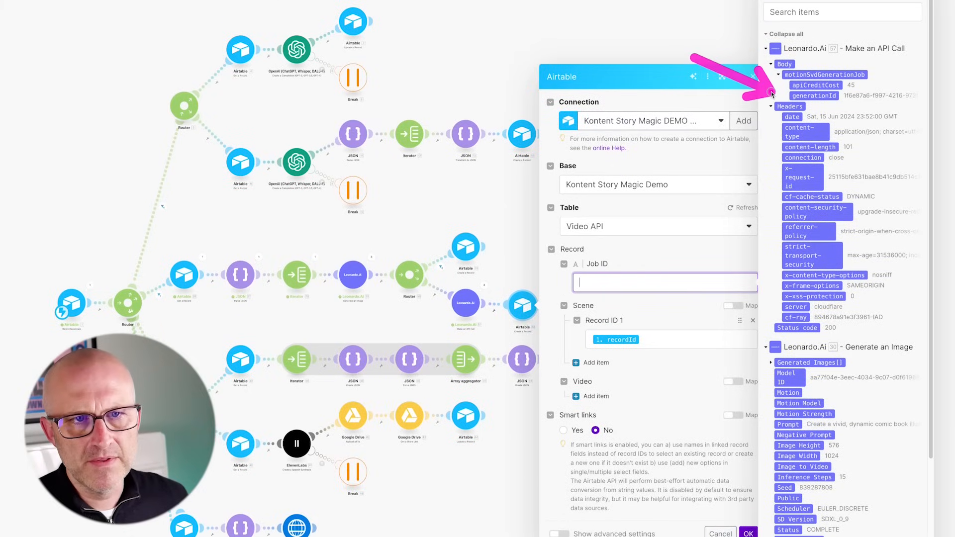
pyautogui.click(816, 97)
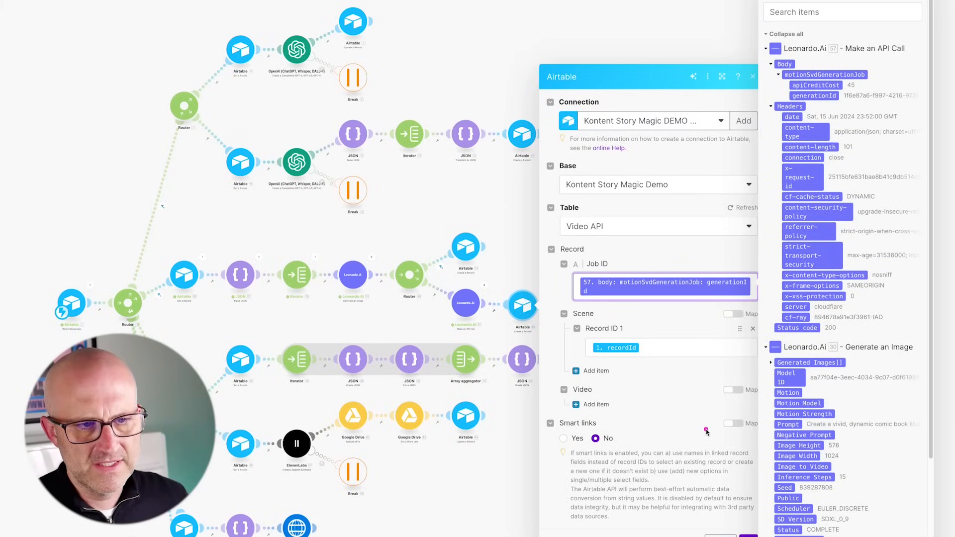
pyautogui.moveTo(716, 456); pyautogui.dragTo(739, 528)
pyautogui.click(747, 448)
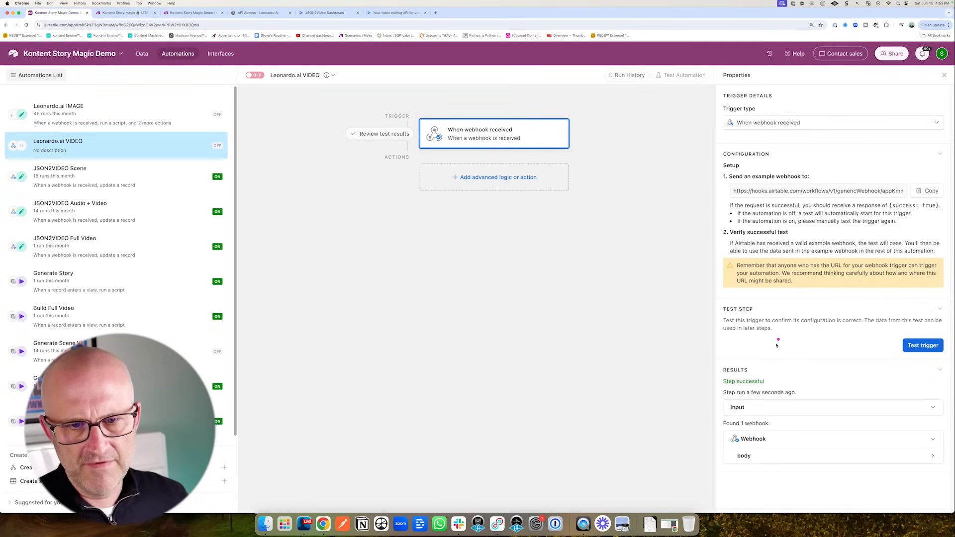
# - Check the Make scenario, then bring up the Airtable base's Automations list
pyautogui.moveTo(807, 327); pyautogui.dragTo(774, 374)
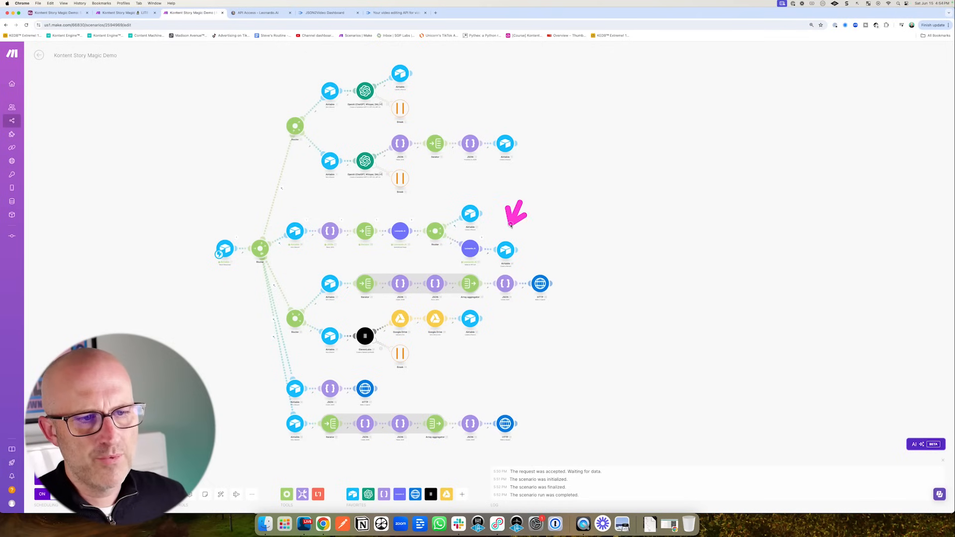
pyautogui.moveTo(511, 225); pyautogui.dragTo(510, 234)
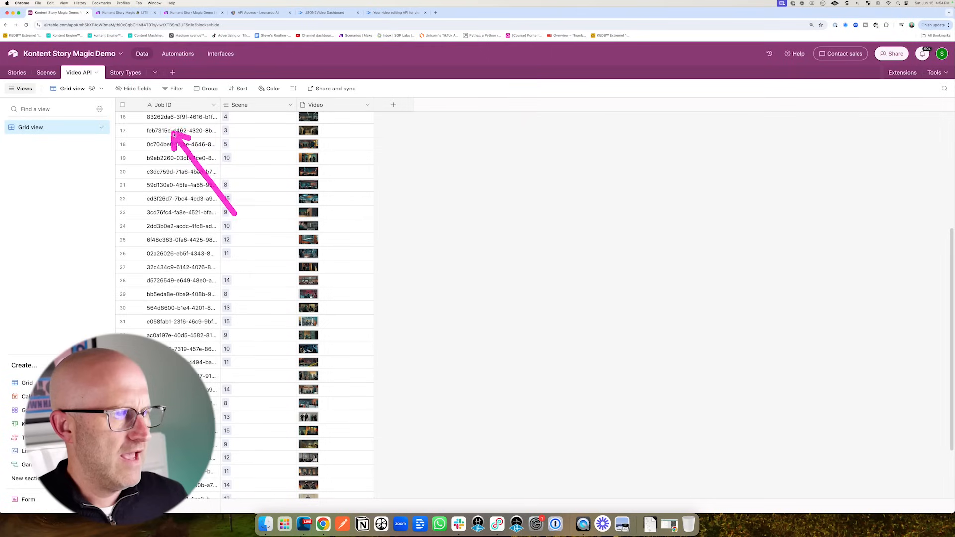
pyautogui.moveTo(178, 133)
pyautogui.mouseDown()
pyautogui.moveTo(178, 205)
pyautogui.moveTo(177, 158)
pyautogui.mouseUp()
pyautogui.click(191, 12)
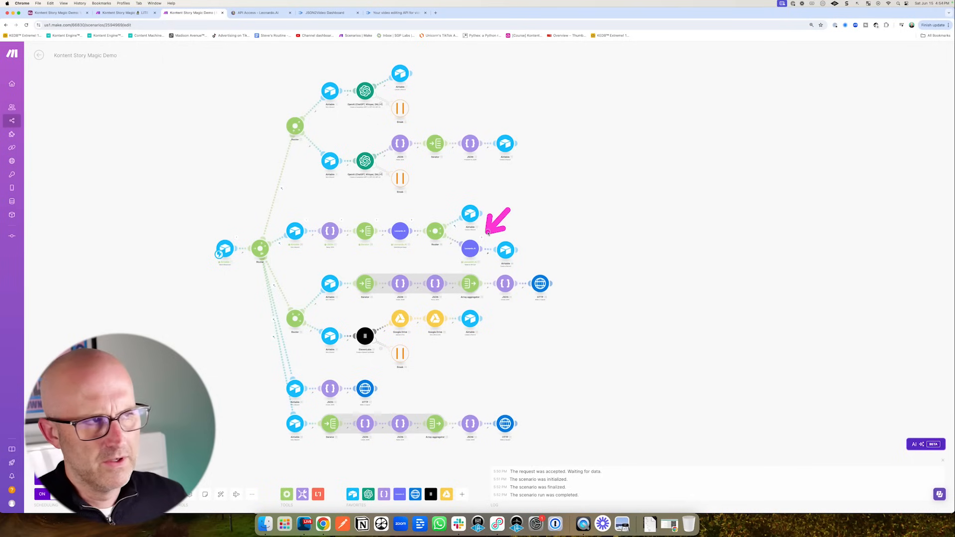
pyautogui.click(59, 13)
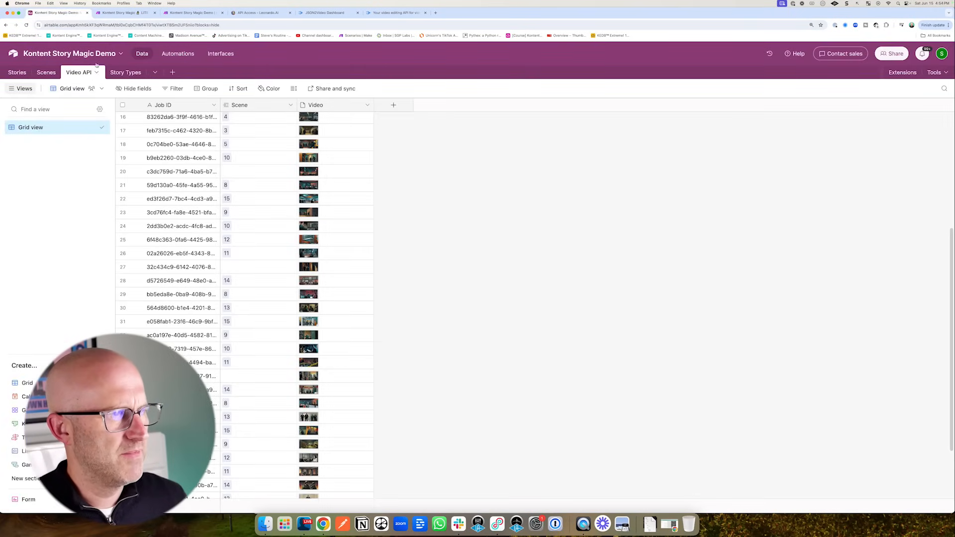
pyautogui.click(178, 54)
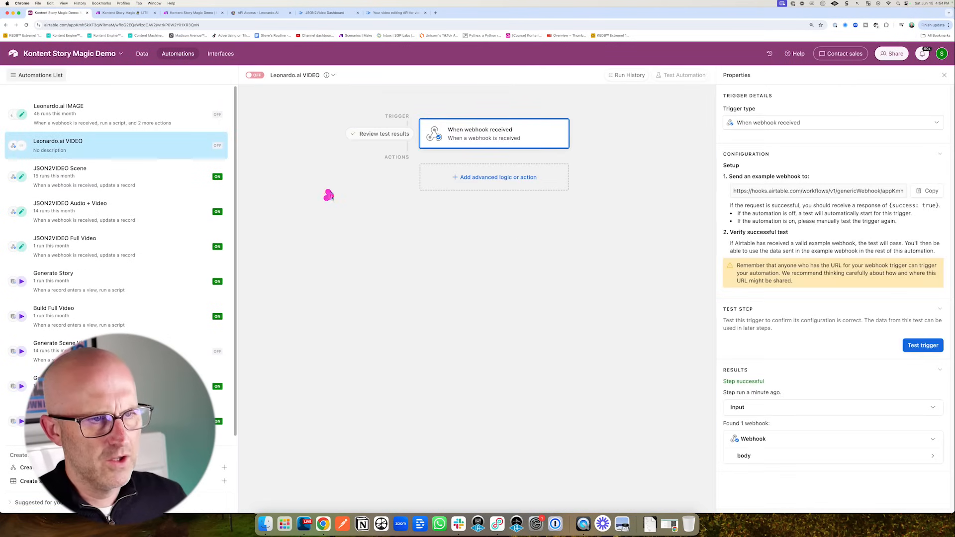
# - Open the Leonardo.ai IMAGE automation to review its steps and run history
pyautogui.moveTo(329, 195); pyautogui.dragTo(401, 185)
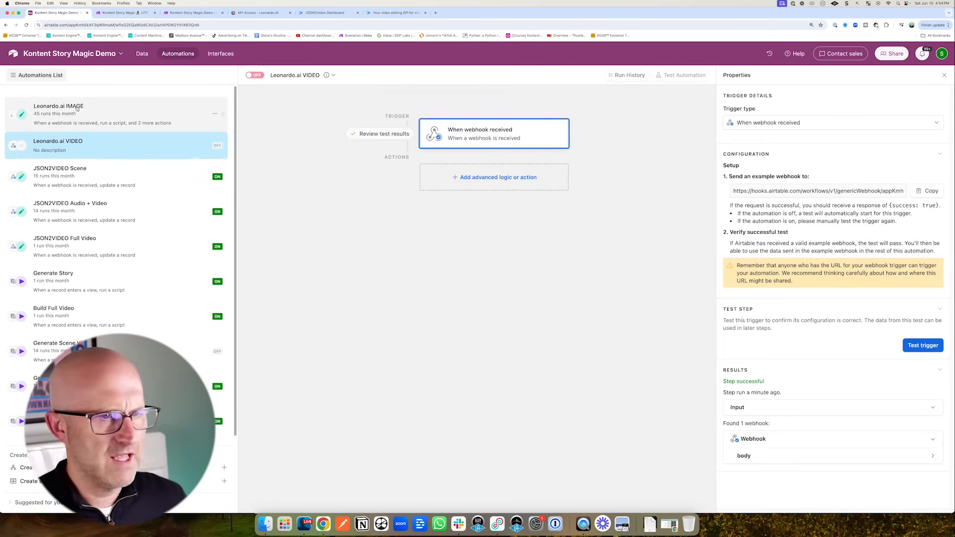
pyautogui.click(79, 107)
pyautogui.moveTo(334, 222); pyautogui.dragTo(391, 219)
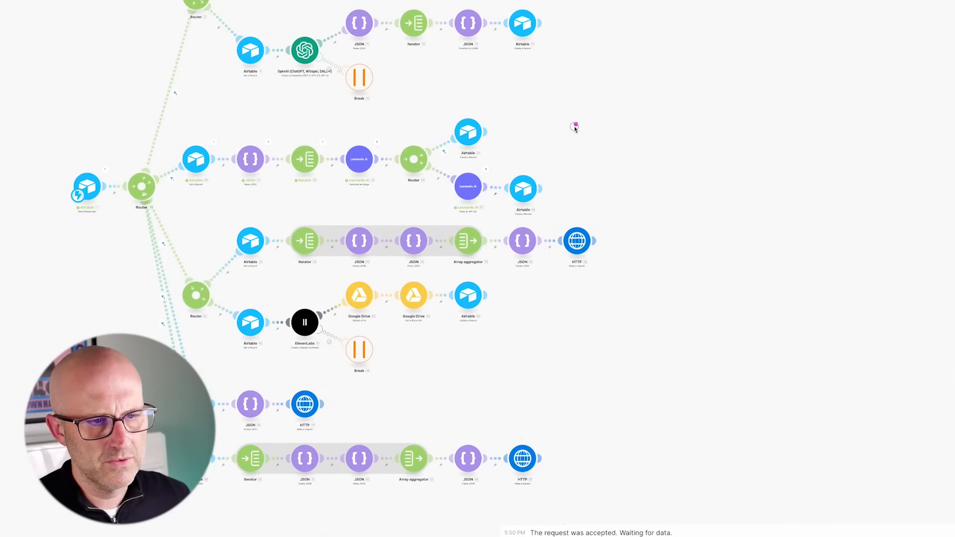
# - Recheck the Airtable module, save the scenario and run it once to await data
pyautogui.click(523, 197)
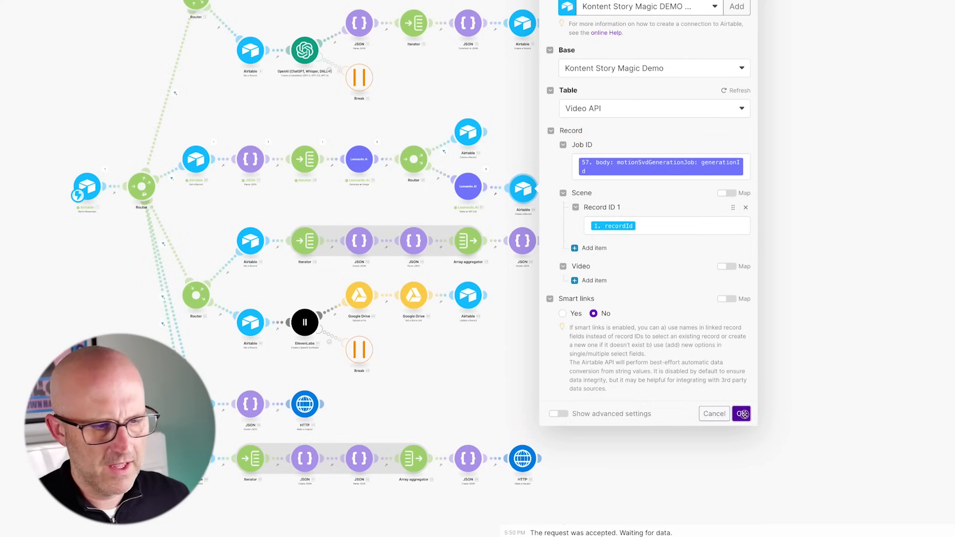
pyautogui.click(743, 418)
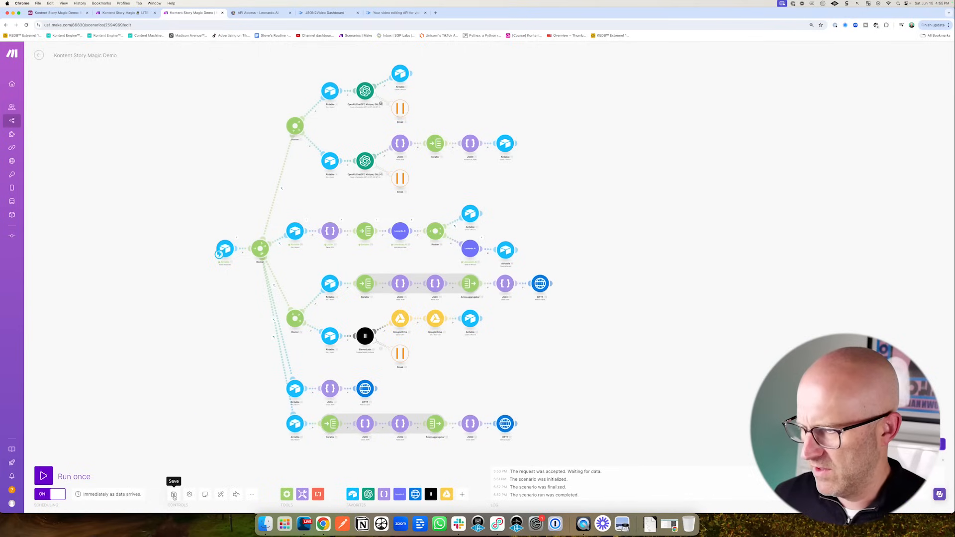
pyautogui.click(173, 495)
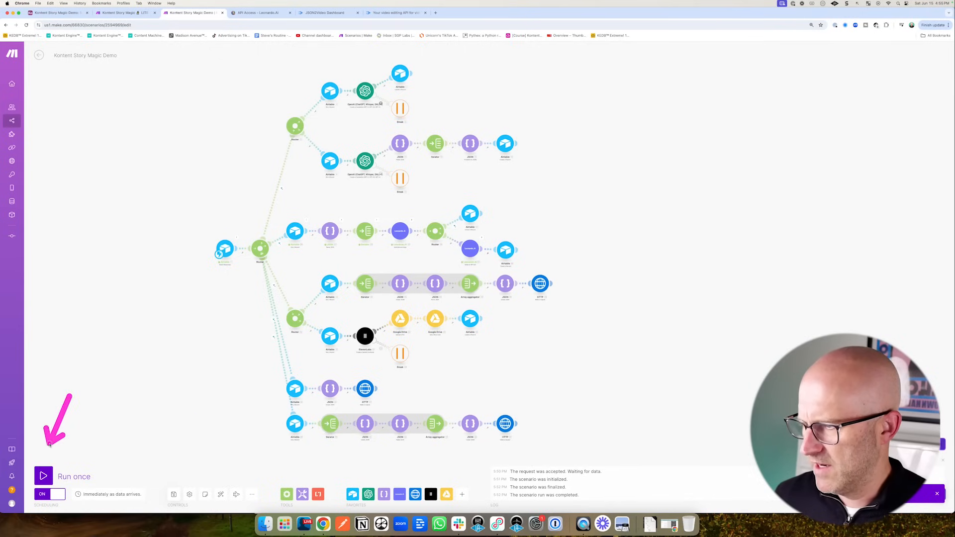
pyautogui.click(43, 476)
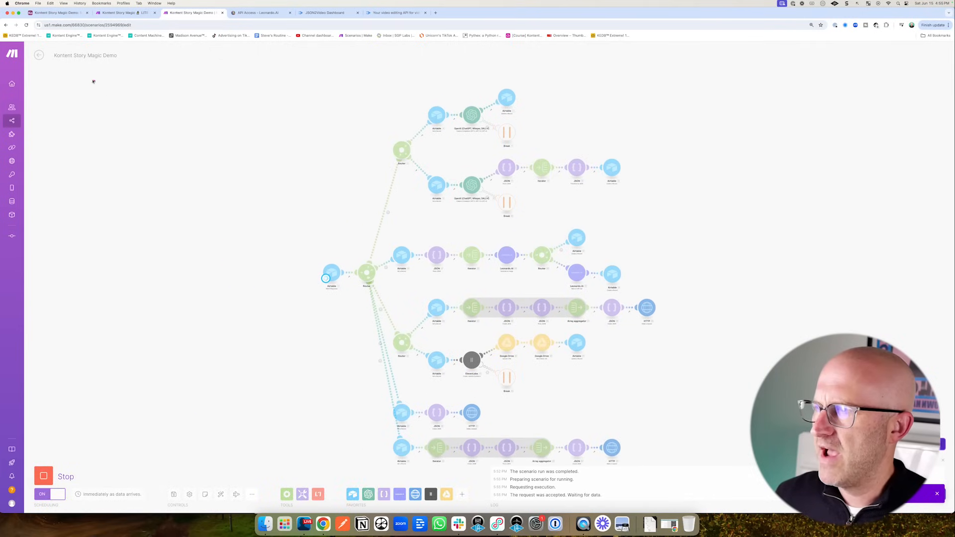
pyautogui.click(64, 14)
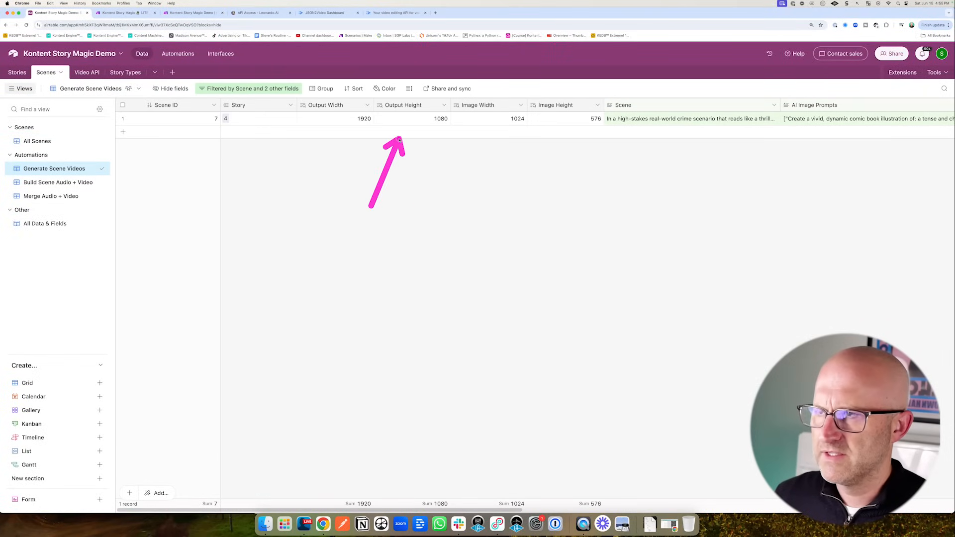
# - Test the Generate Scene Videos script action on scene record 7 to trigger Make
pyautogui.click(179, 54)
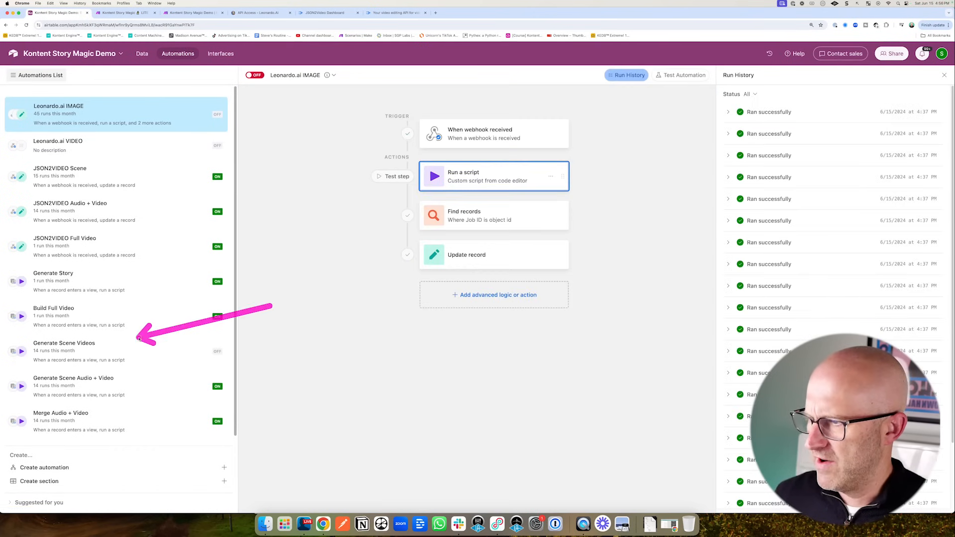
pyautogui.click(65, 346)
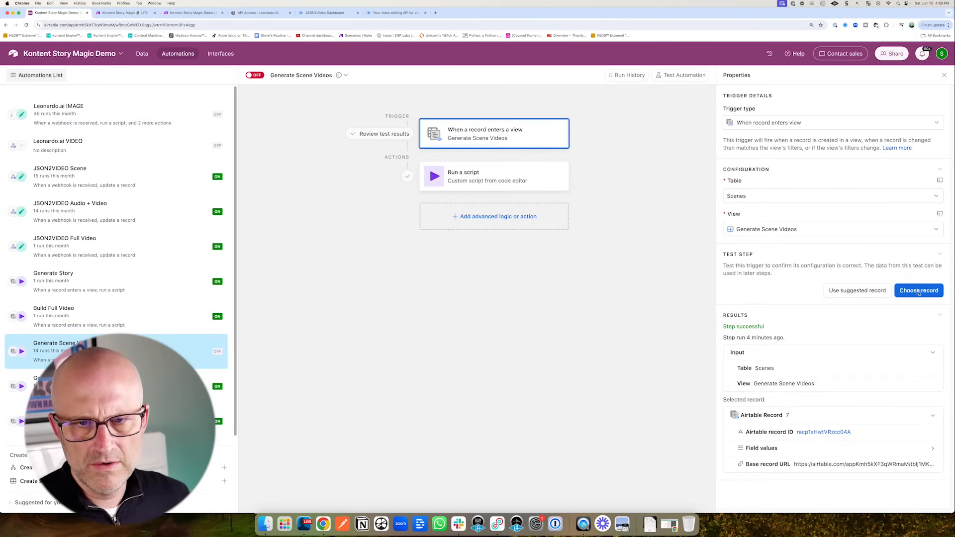
pyautogui.click(919, 292)
pyautogui.click(499, 214)
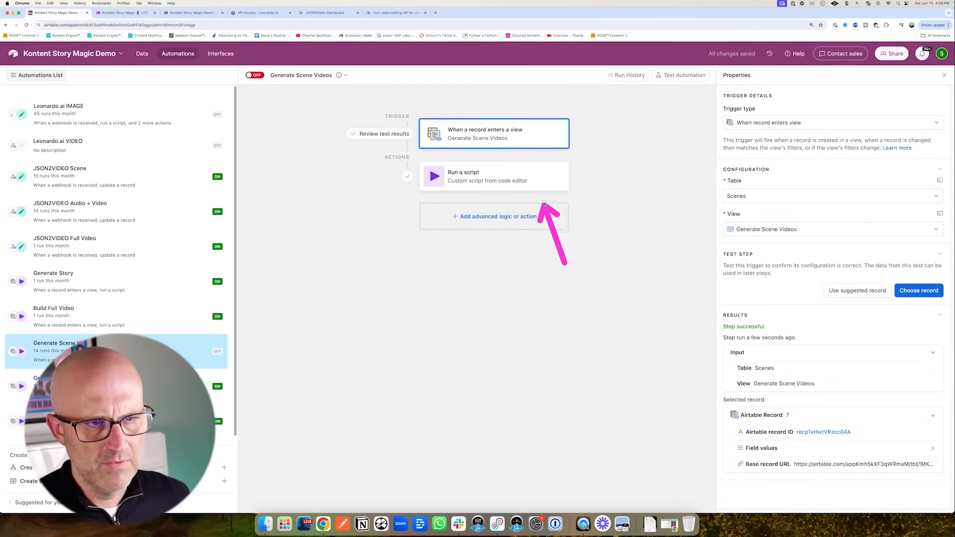
pyautogui.click(517, 182)
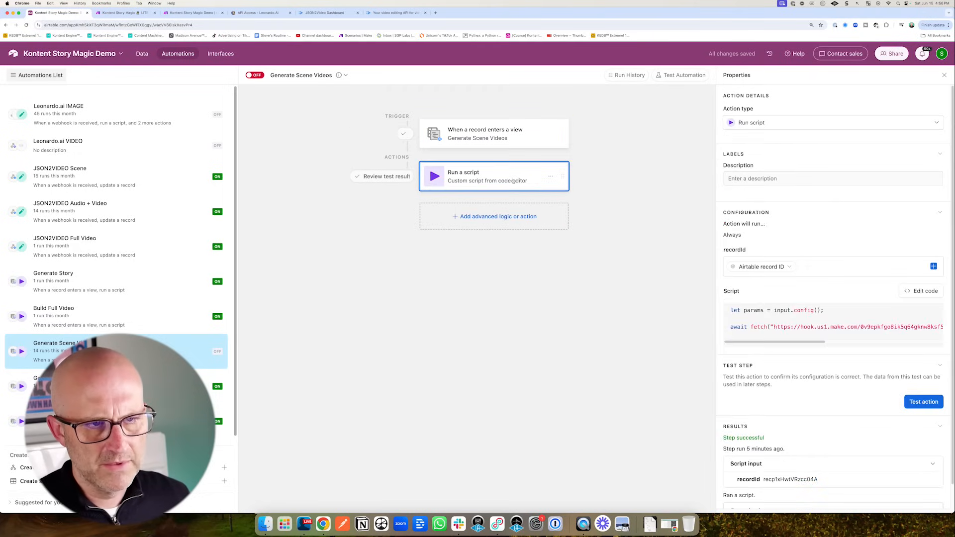
pyautogui.click(918, 404)
pyautogui.click(202, 13)
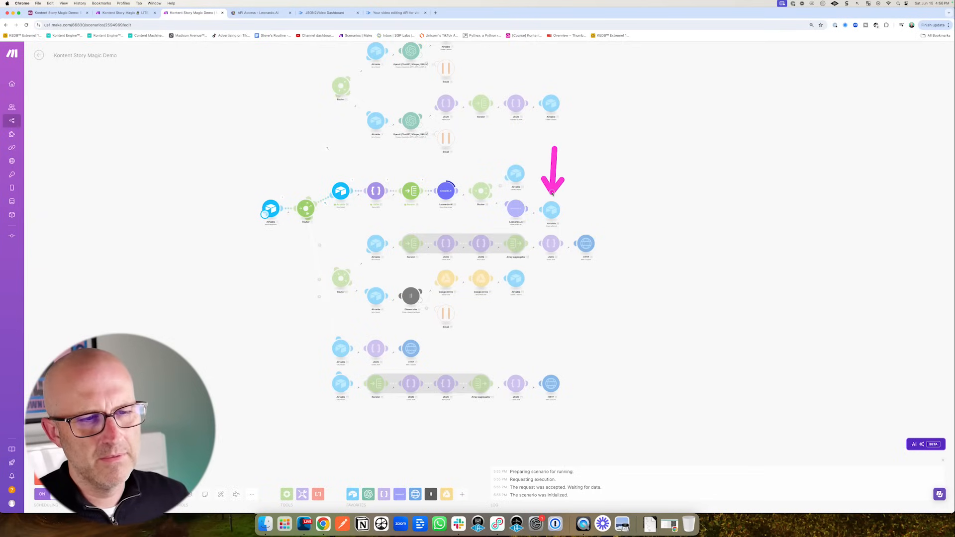
# - Review the Leonardo.ai VIDEO automation, the scene views and the Make scenario's progress
pyautogui.click(69, 16)
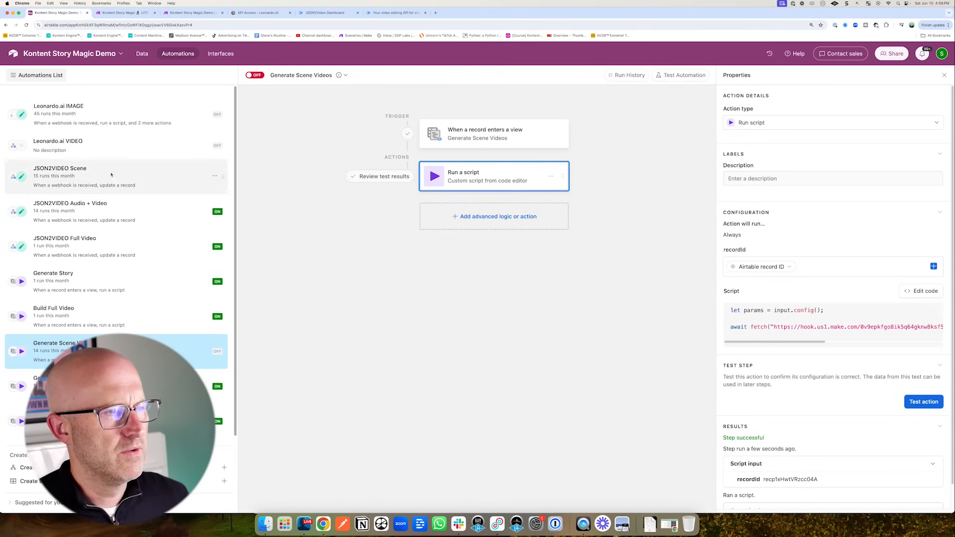
pyautogui.click(219, 145)
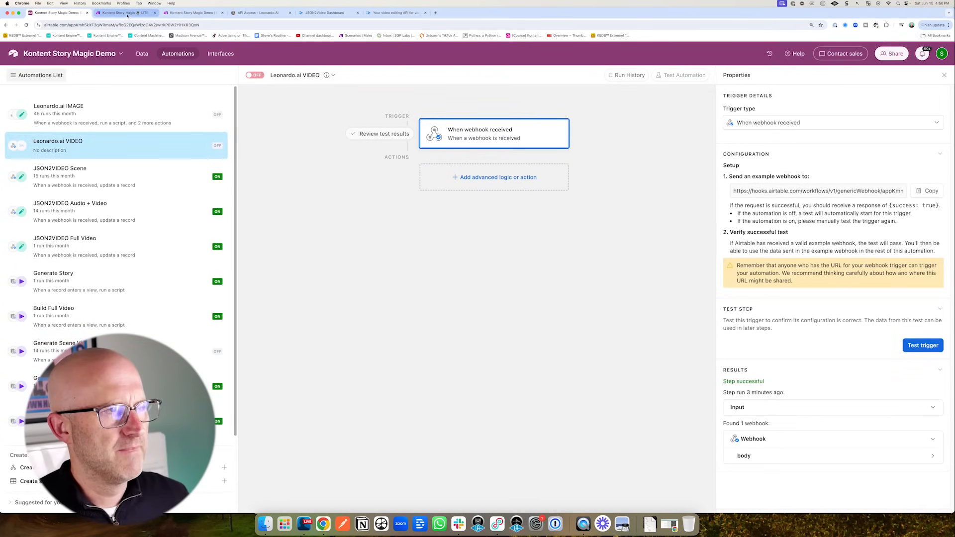
pyautogui.click(141, 54)
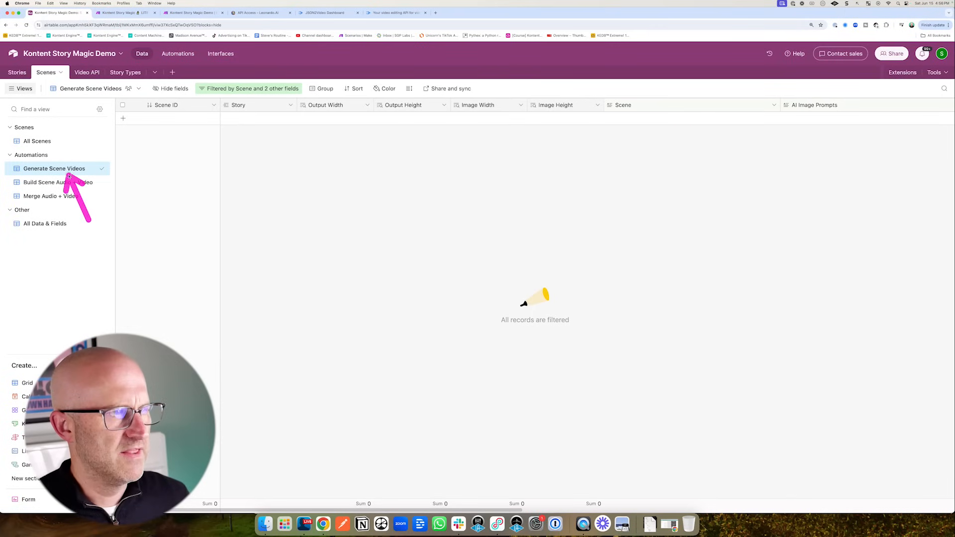
pyautogui.click(38, 145)
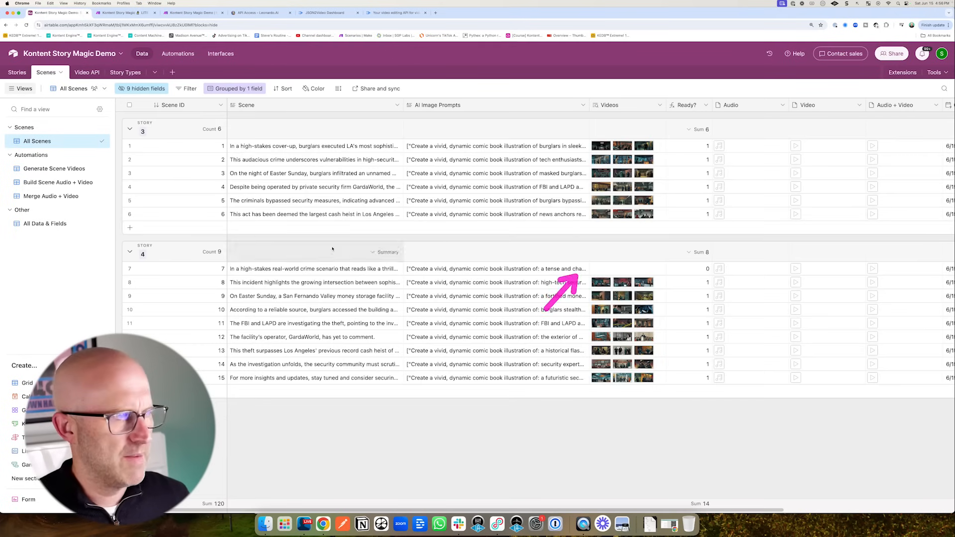
pyautogui.click(79, 170)
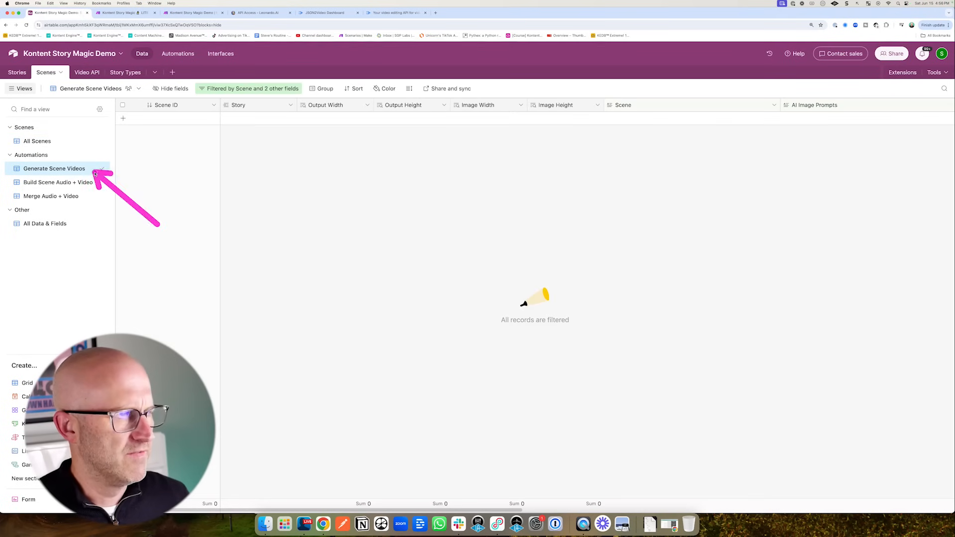
pyautogui.click(190, 15)
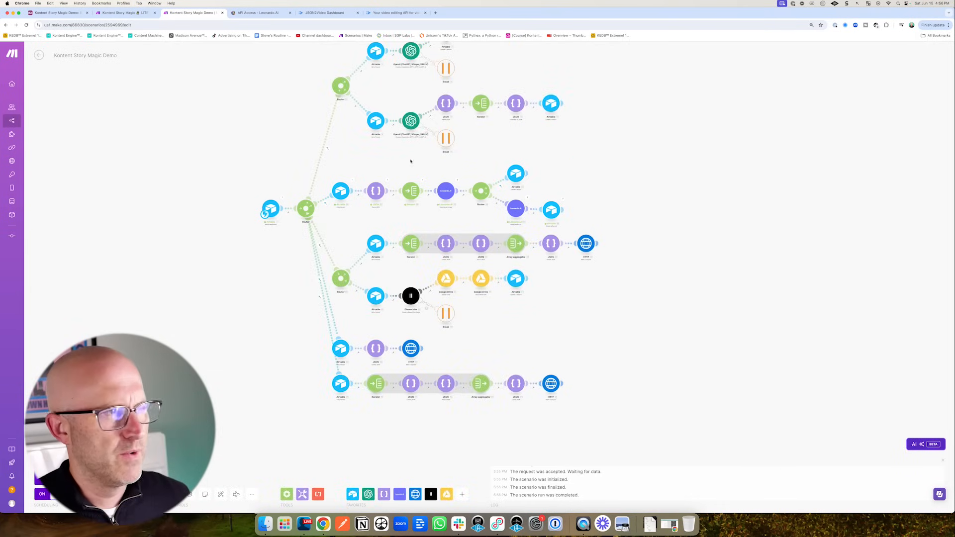
pyautogui.moveTo(92, 93); pyautogui.dragTo(75, 39)
# - Add a Find records action after the Leonardo.ai VIDEO webhook trigger
pyautogui.click(55, 15)
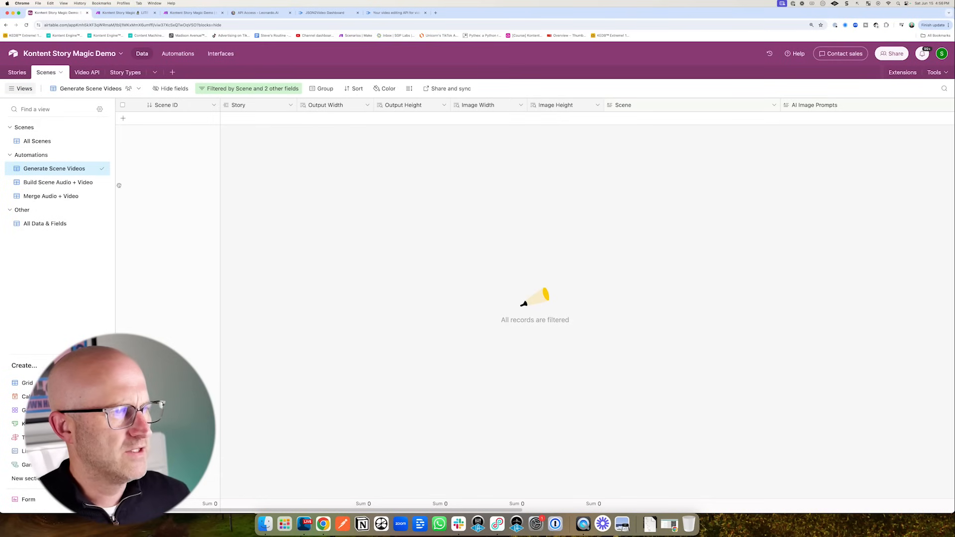
pyautogui.moveTo(171, 149); pyautogui.dragTo(160, 103)
pyautogui.click(178, 54)
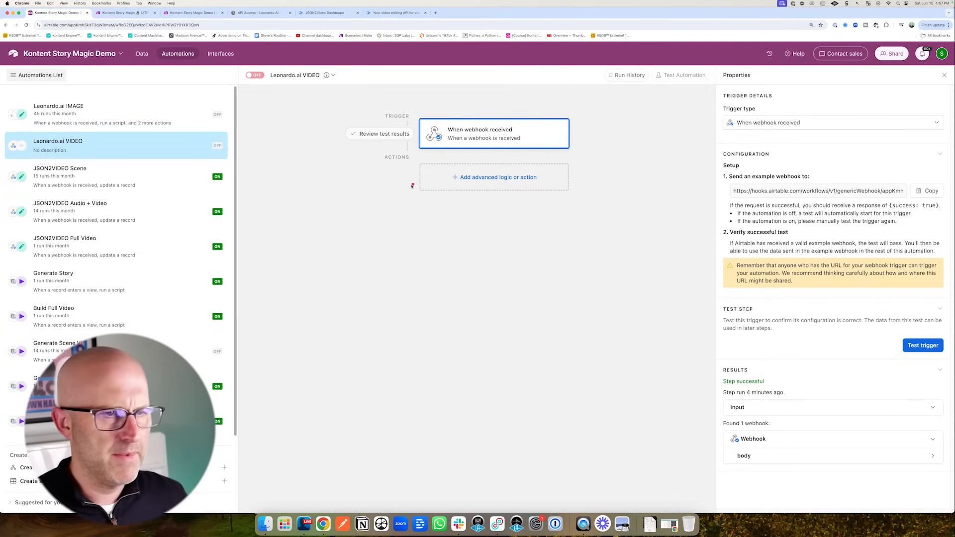
pyautogui.click(489, 178)
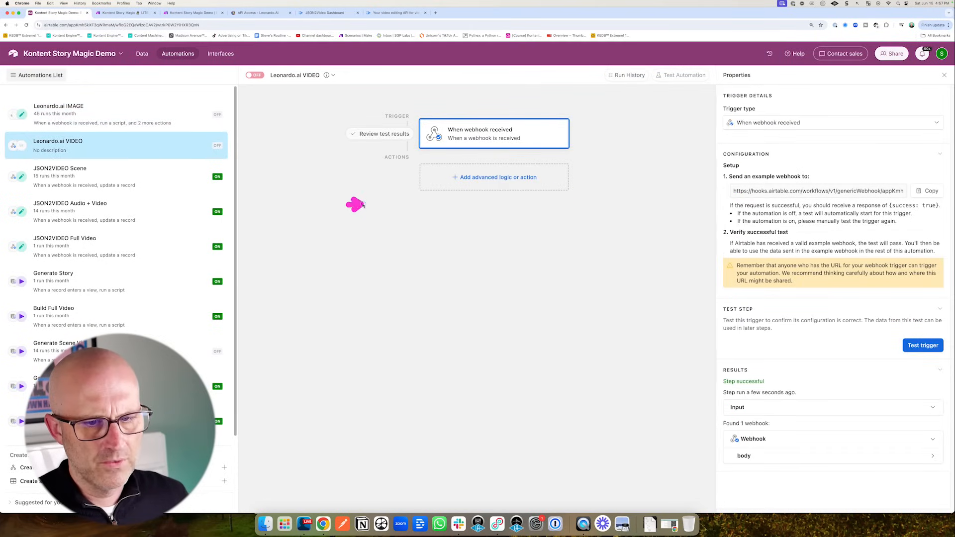
pyautogui.moveTo(363, 205); pyautogui.dragTo(402, 188)
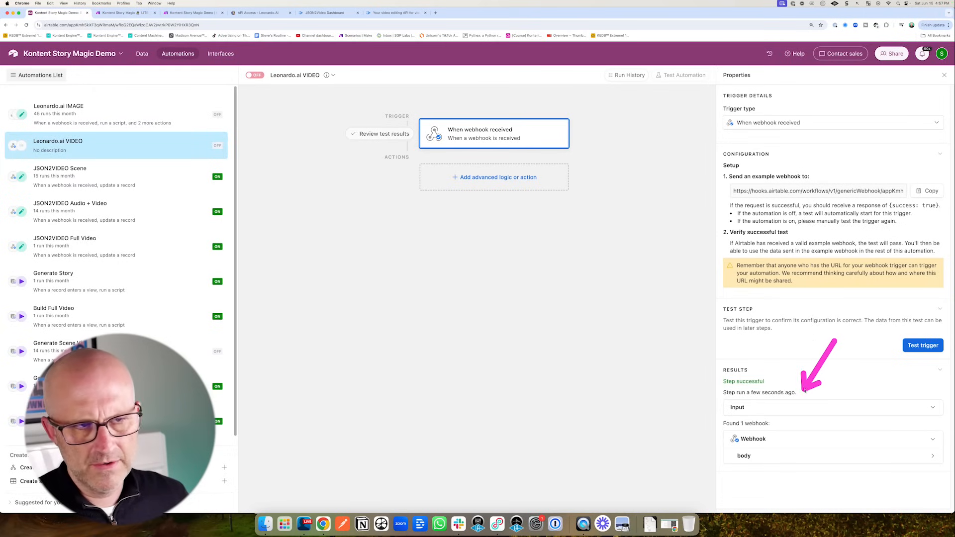
pyautogui.rightClick(475, 178)
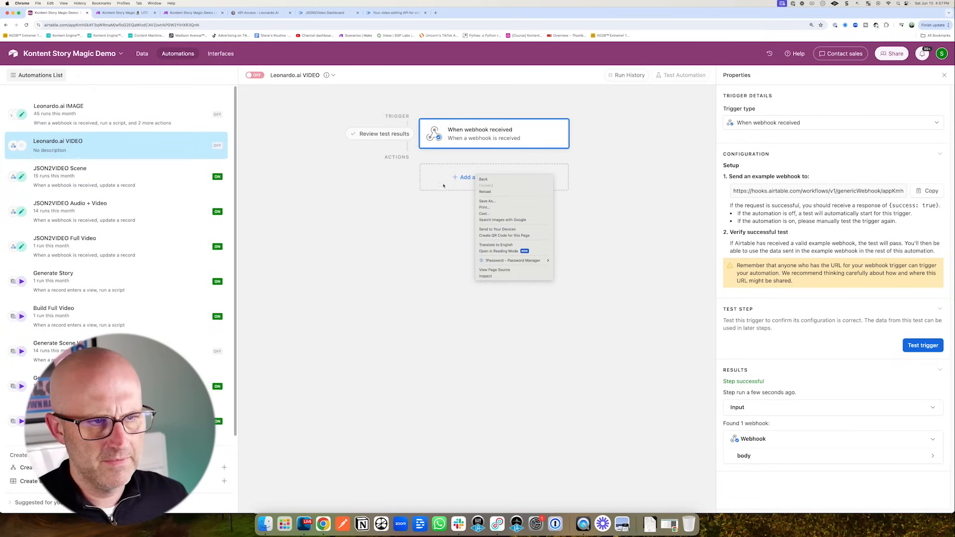
pyautogui.click(444, 185)
pyautogui.click(453, 339)
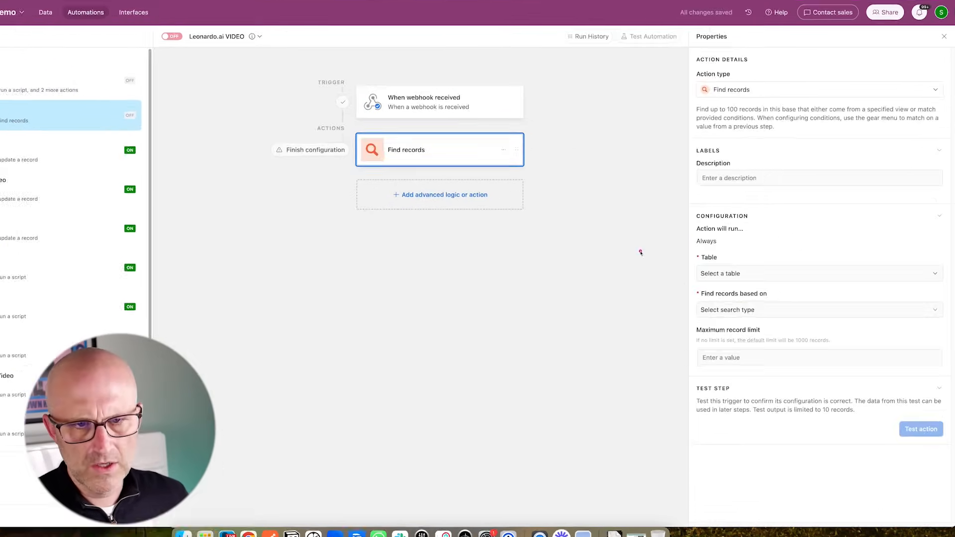
# - Have Find records search the Video API table by condition: Job ID is
pyautogui.click(743, 289)
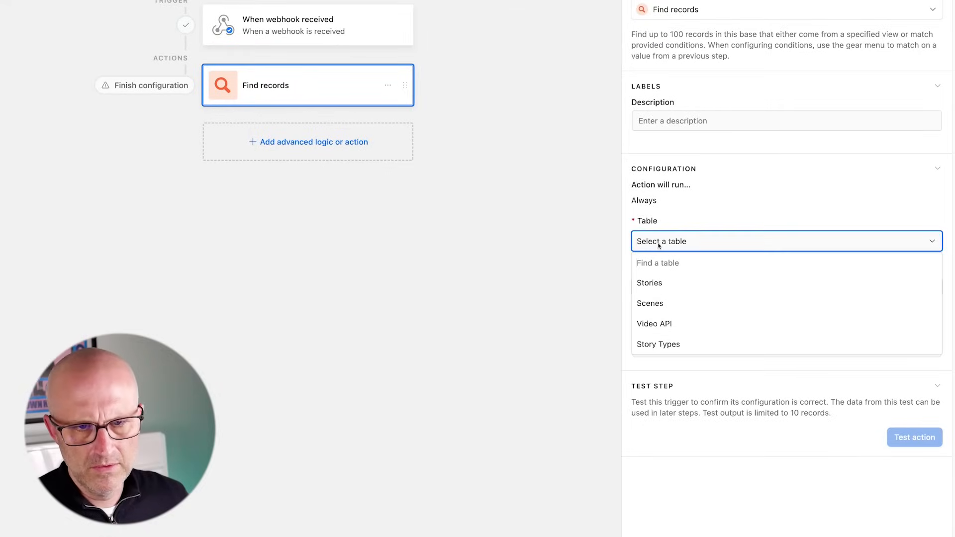
pyautogui.click(665, 323)
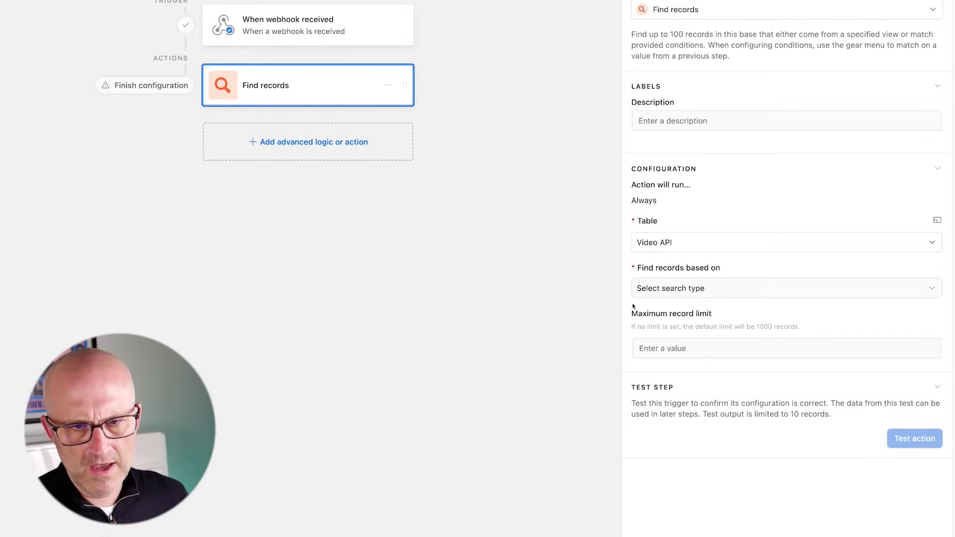
pyautogui.click(664, 293)
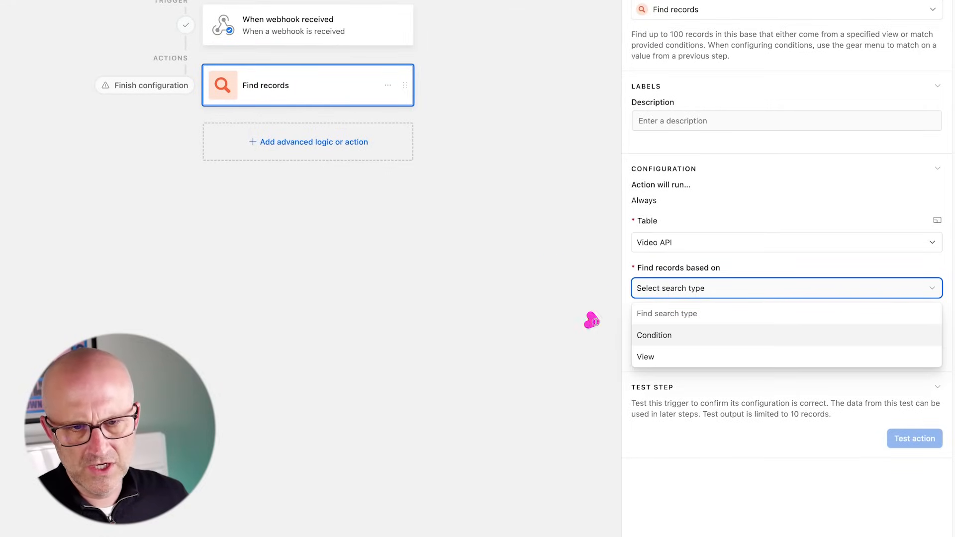
pyautogui.click(672, 340)
pyautogui.click(670, 335)
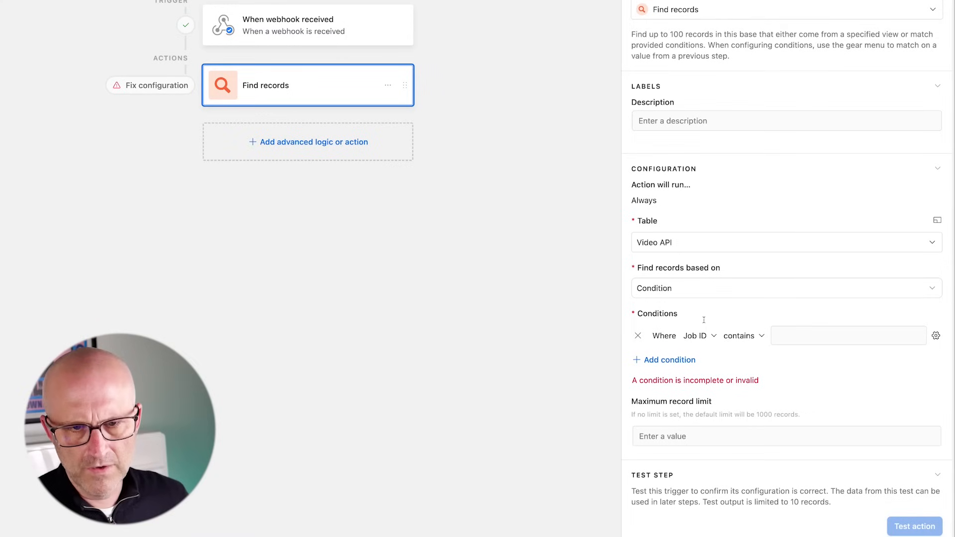
pyautogui.click(742, 336)
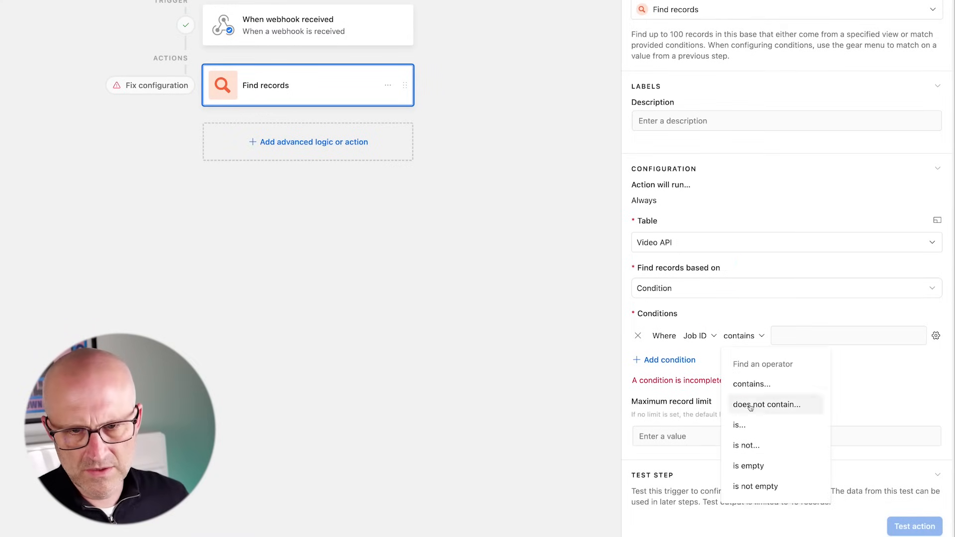
pyautogui.click(740, 425)
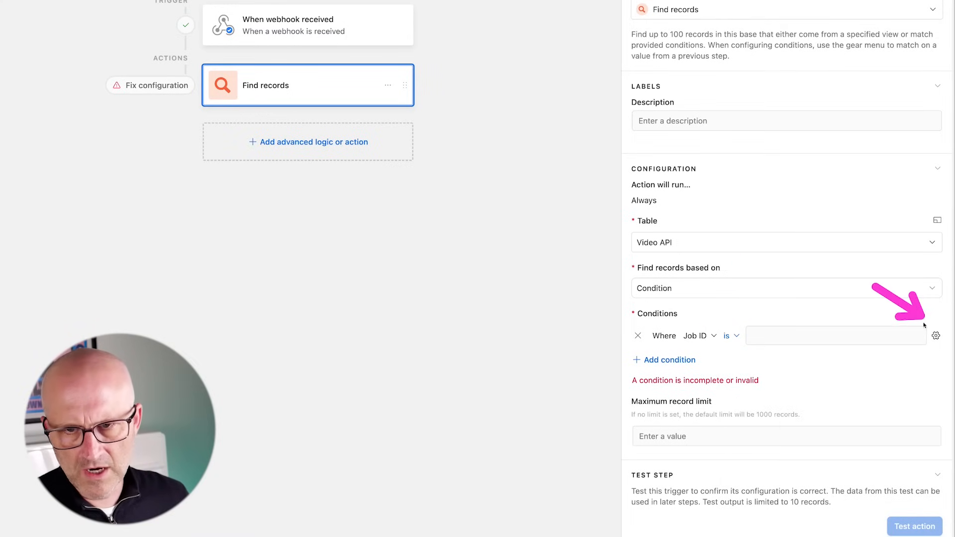
# - Set the Job ID value dynamically to the webhook's data > object > id and test it
pyautogui.click(936, 335)
pyautogui.click(821, 417)
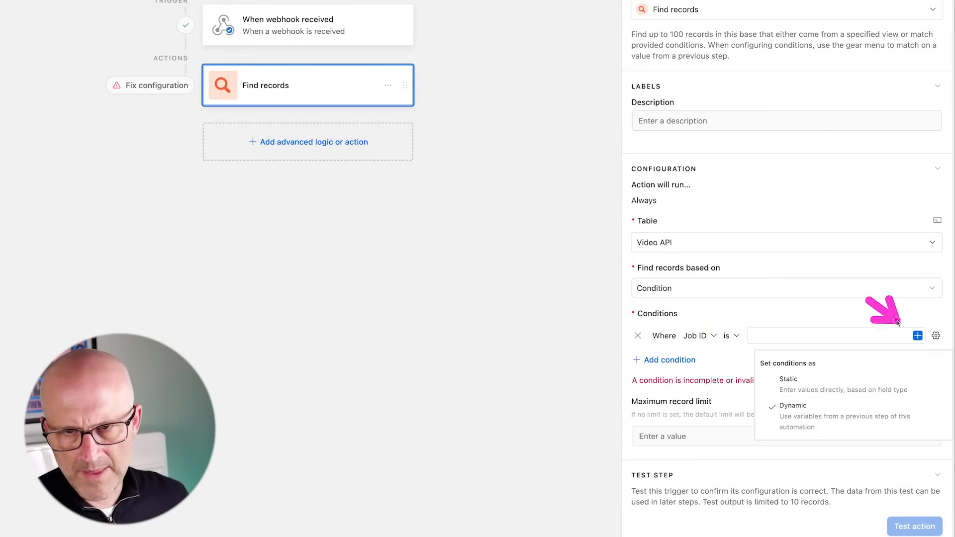
pyautogui.click(918, 336)
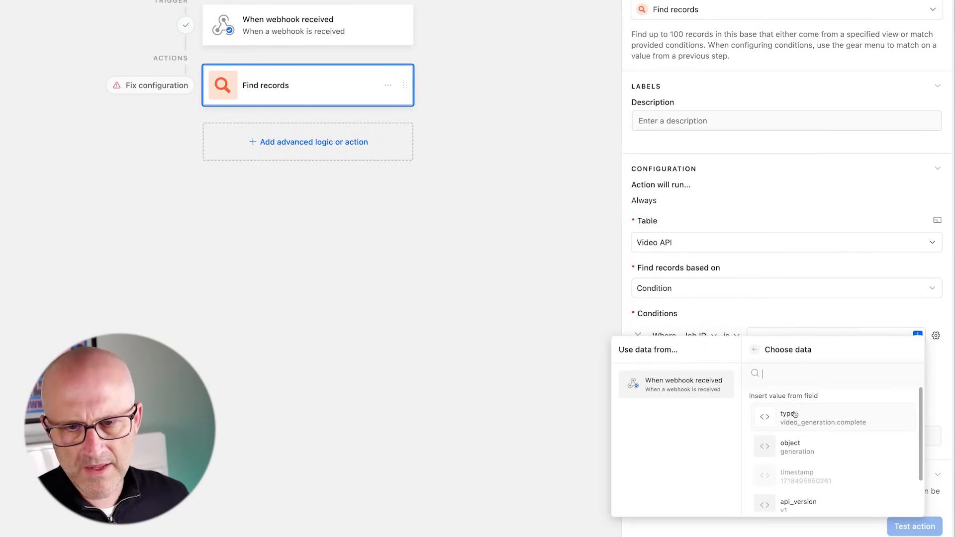
pyautogui.scroll(-2, 794, 415)
pyautogui.click(794, 495)
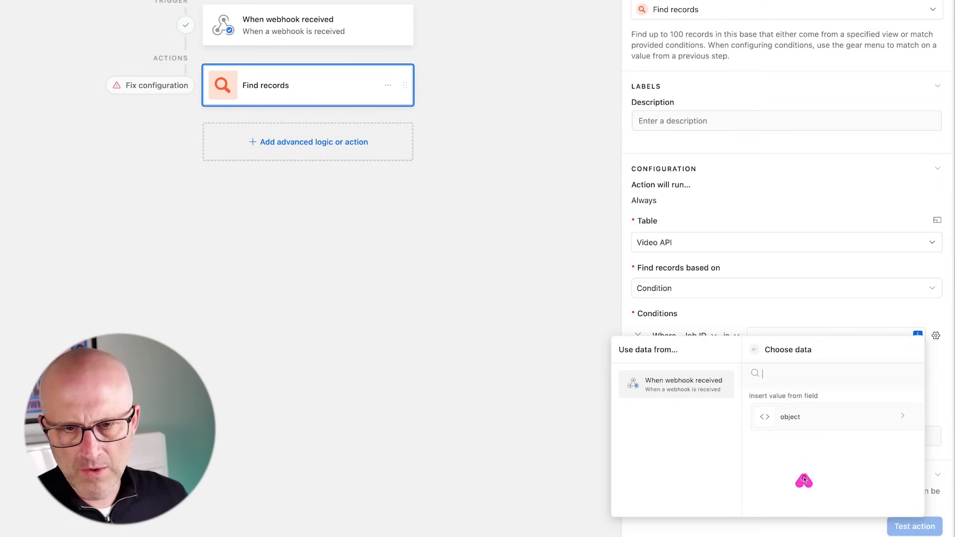
pyautogui.click(800, 418)
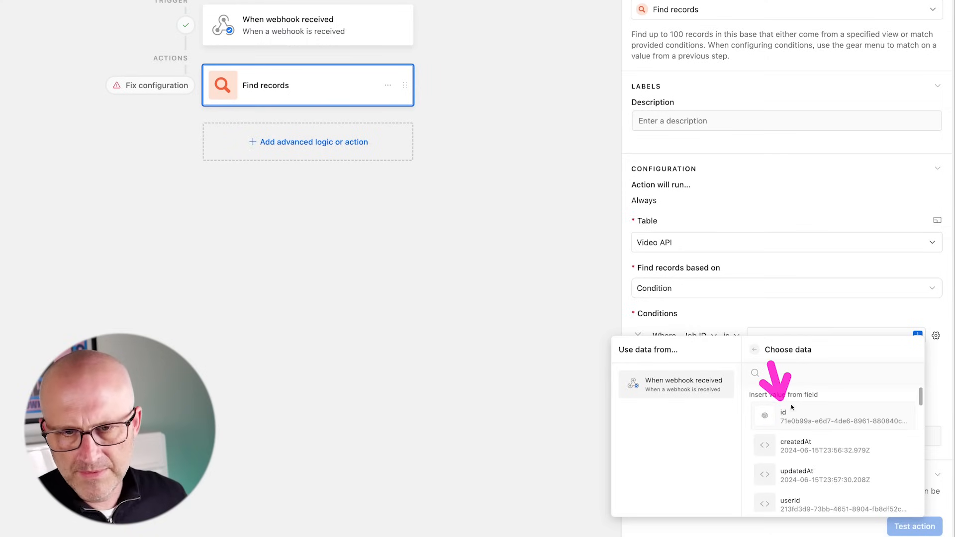
pyautogui.click(792, 413)
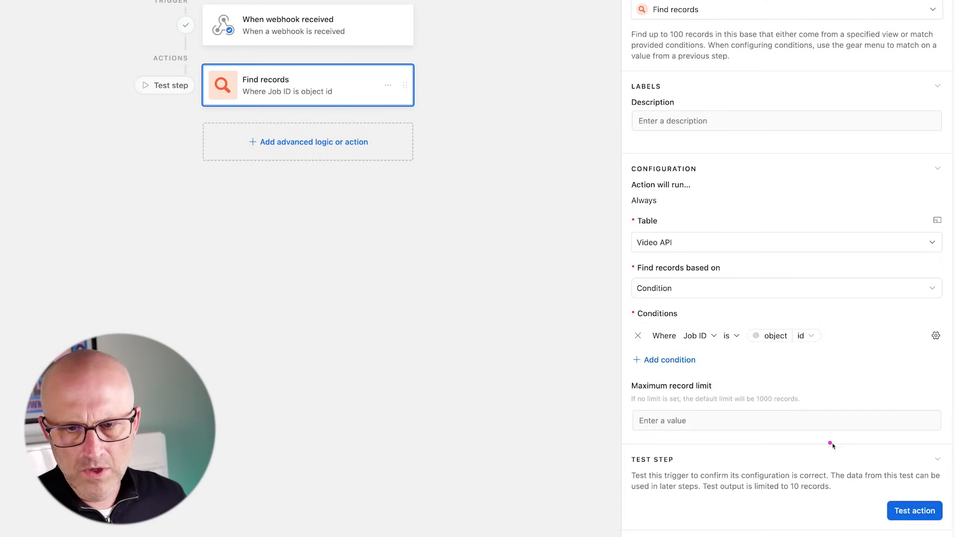
pyautogui.click(901, 515)
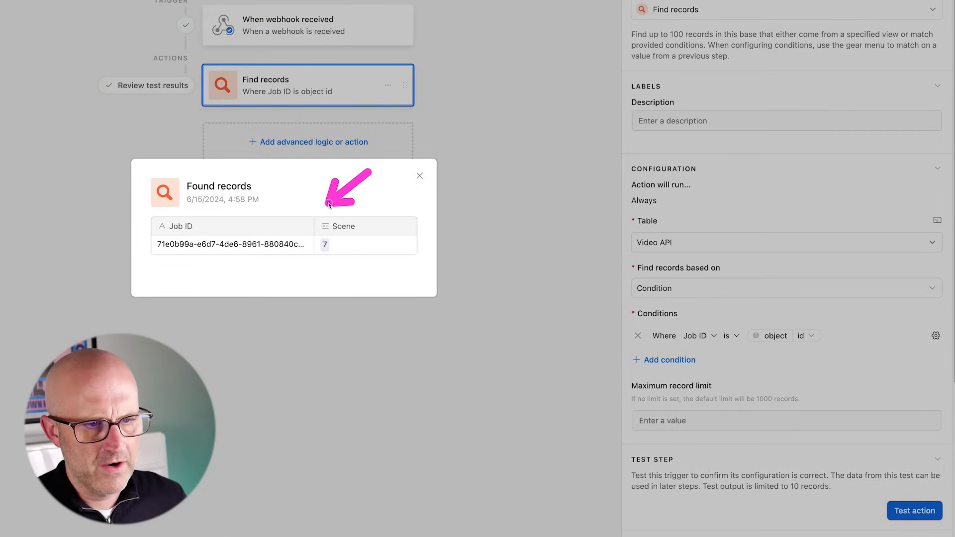
pyautogui.click(419, 178)
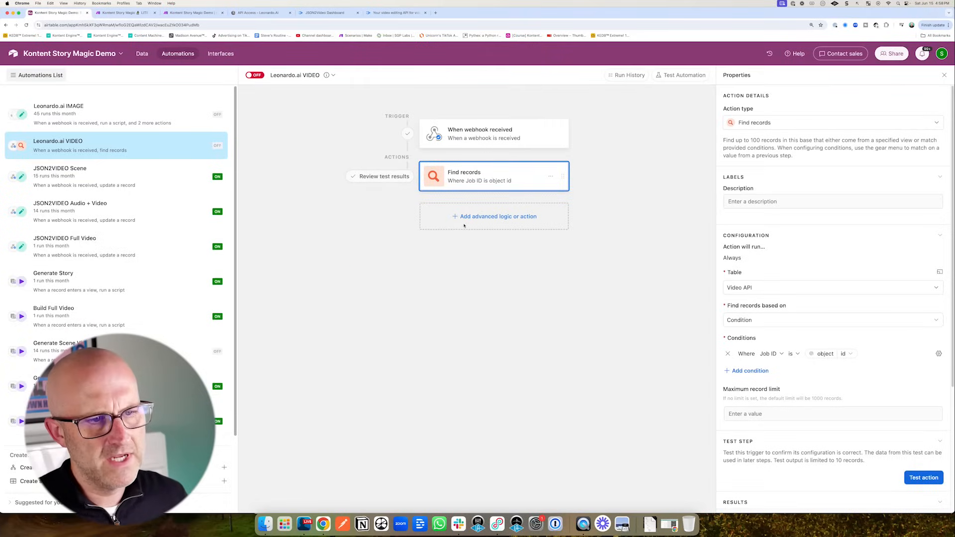
# - Add an Update record action updating the found Video API record's Video field
pyautogui.click(464, 226)
pyautogui.click(450, 363)
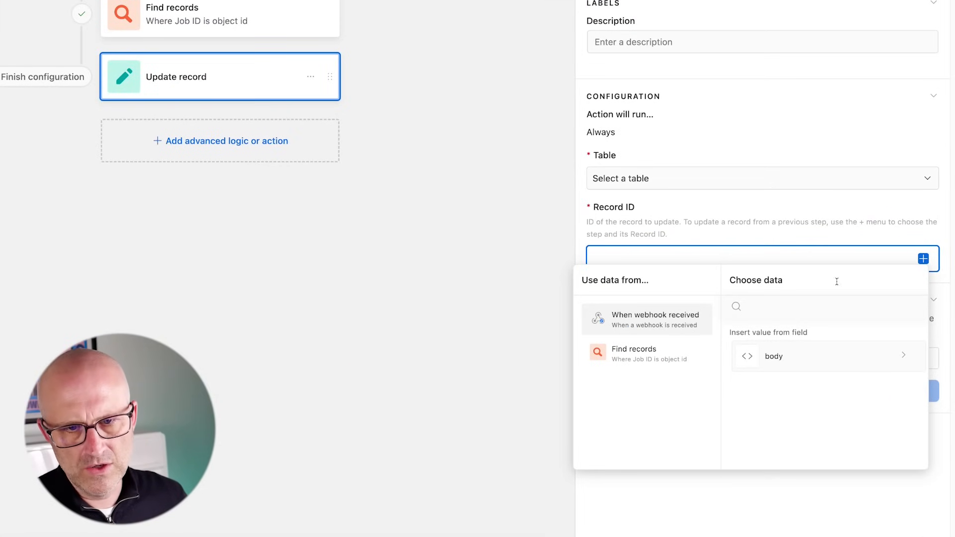
pyautogui.click(648, 352)
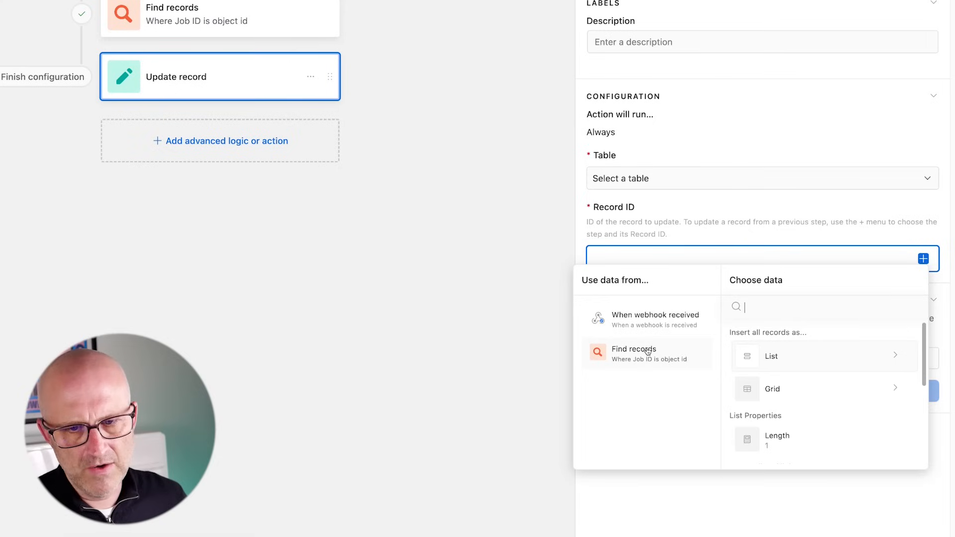
pyautogui.scroll(-5, 749, 398)
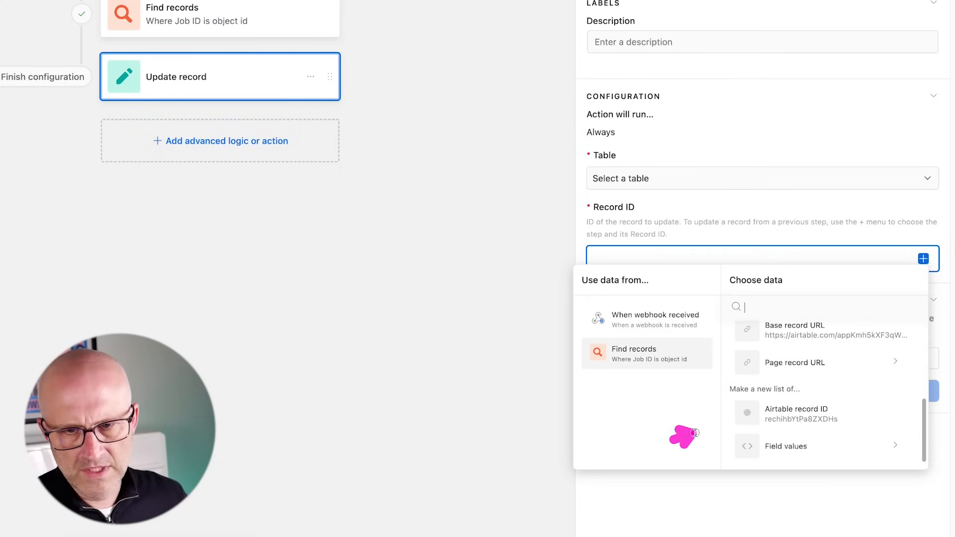
pyautogui.click(796, 416)
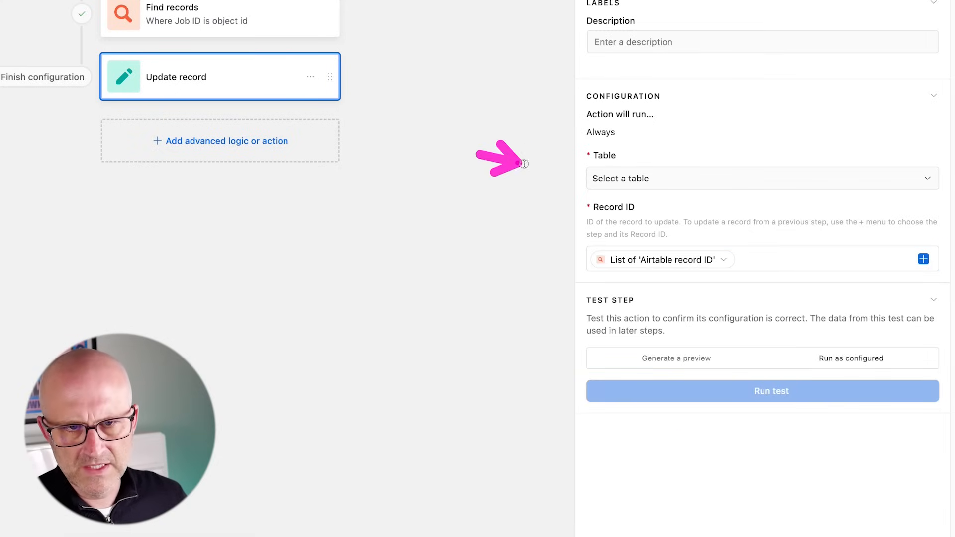
pyautogui.click(638, 181)
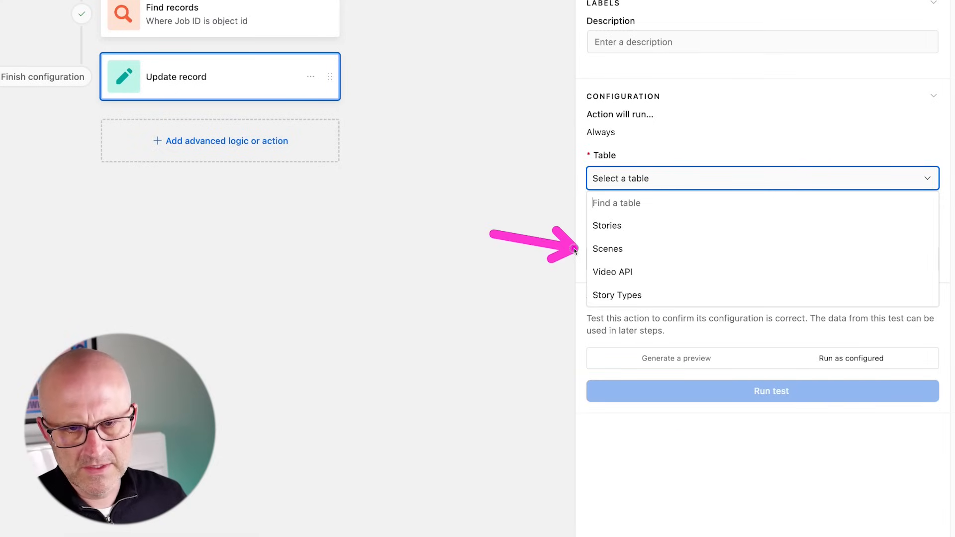
pyautogui.click(639, 250)
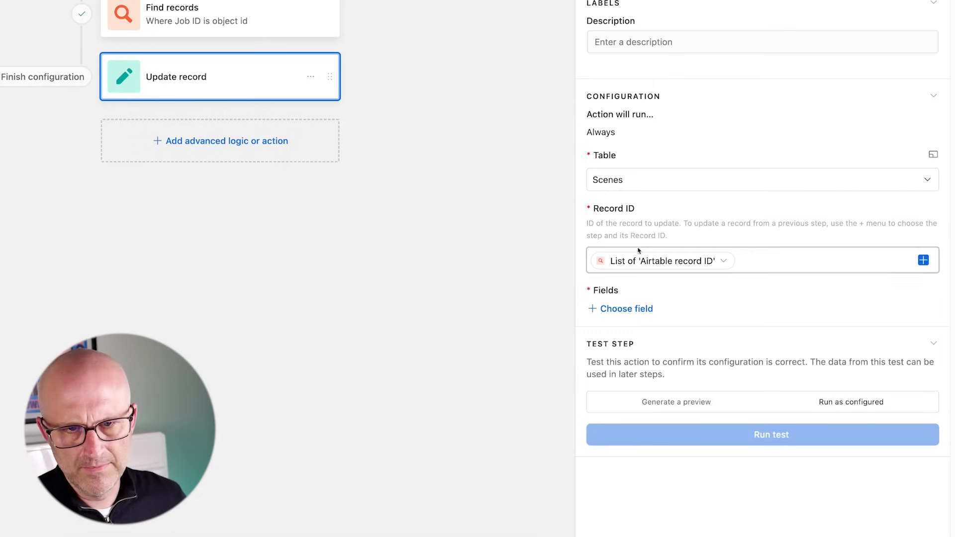
pyautogui.click(624, 185)
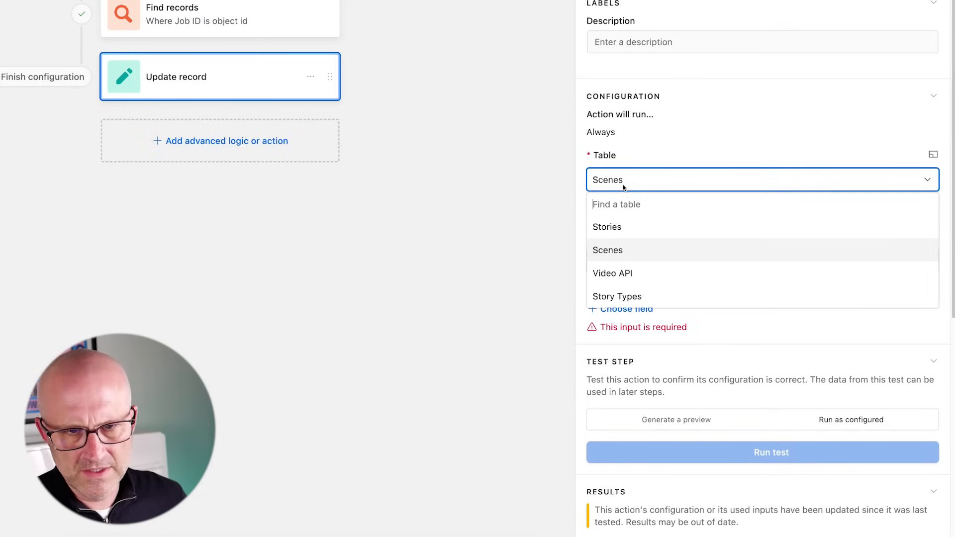
pyautogui.click(625, 272)
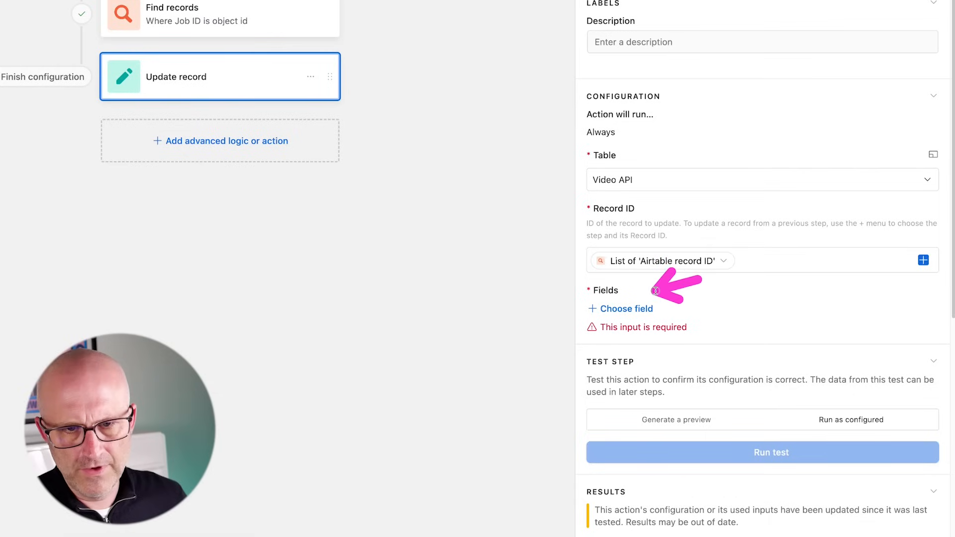
pyautogui.click(635, 310)
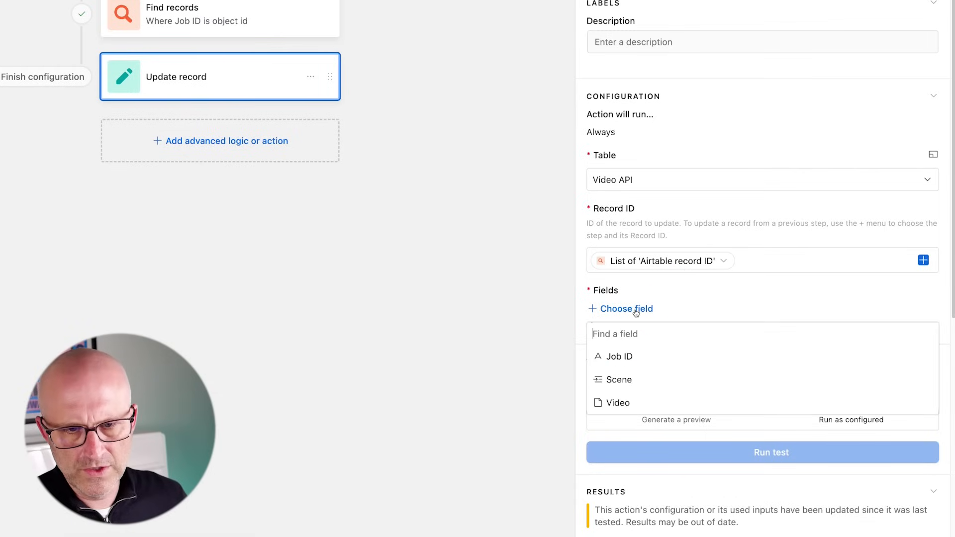
pyautogui.click(627, 404)
# - Fill Video with the webhook's body > data > object > images > motionMP4URL and test
pyautogui.click(912, 336)
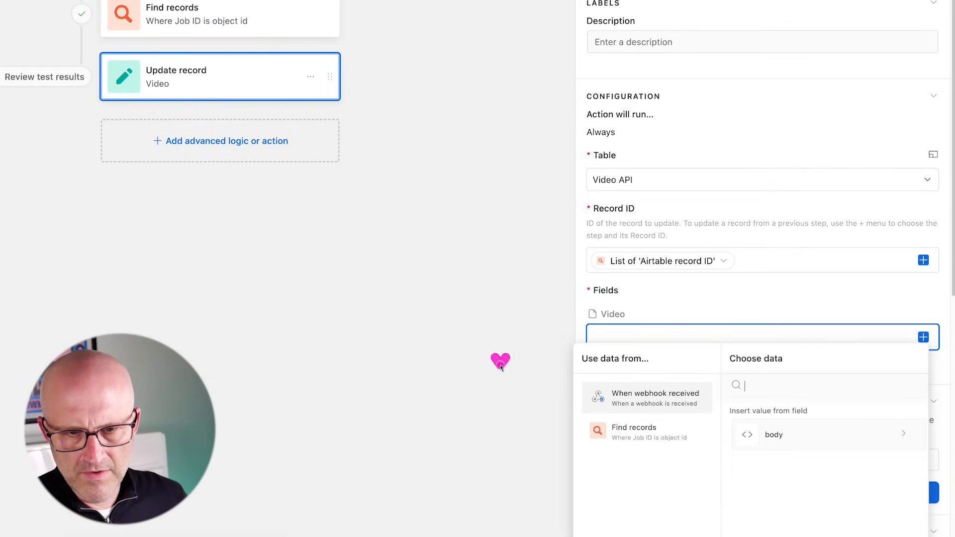
pyautogui.moveTo(500, 365); pyautogui.dragTo(589, 394)
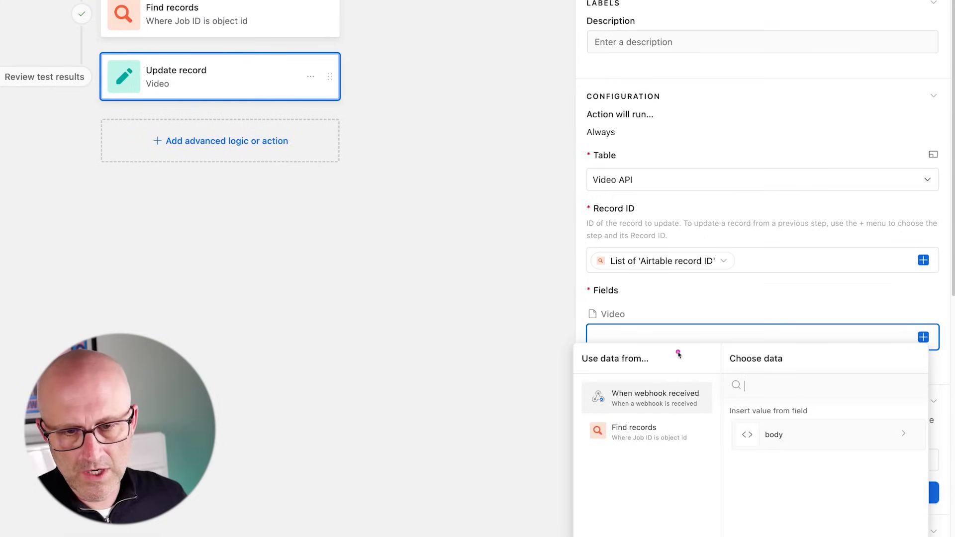
pyautogui.moveTo(679, 354); pyautogui.dragTo(656, 382)
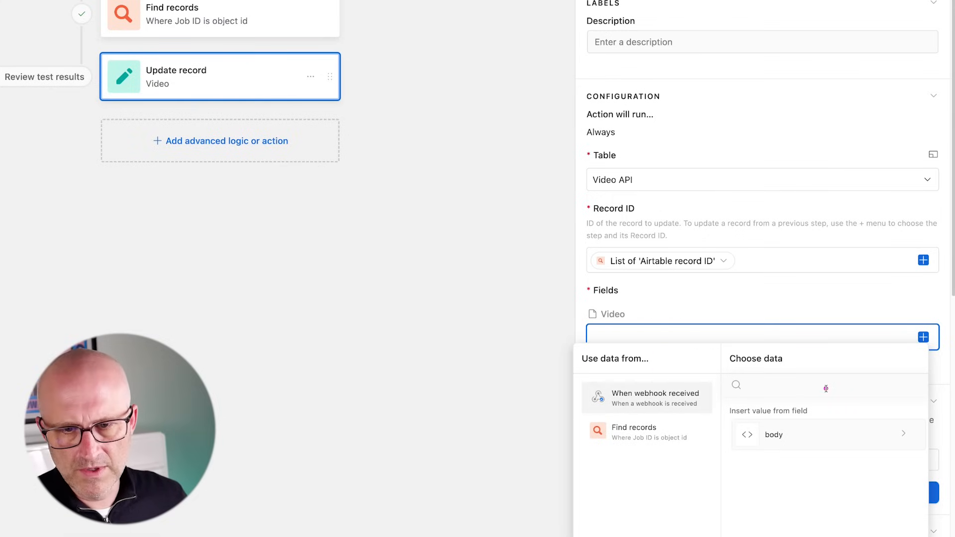
pyautogui.click(774, 433)
pyautogui.moveTo(843, 448); pyautogui.dragTo(819, 473)
pyautogui.click(793, 520)
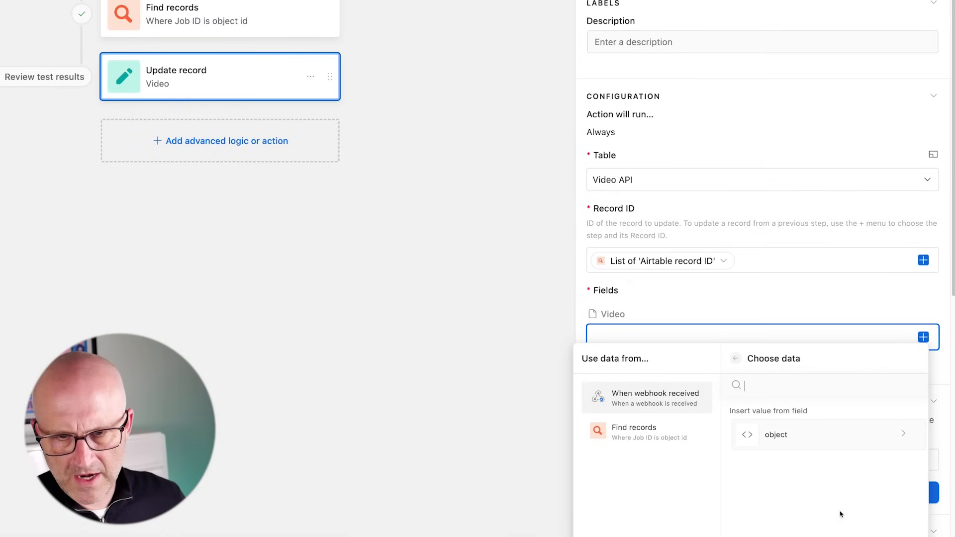
pyautogui.click(796, 436)
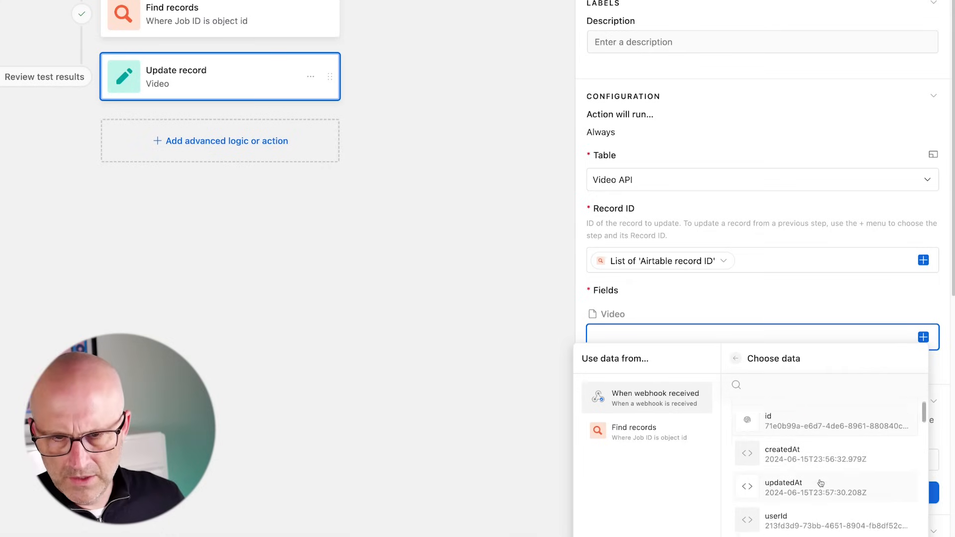
pyautogui.scroll(-2, 819, 484)
pyautogui.scroll(-5, 819, 484)
pyautogui.moveTo(846, 444); pyautogui.dragTo(815, 479)
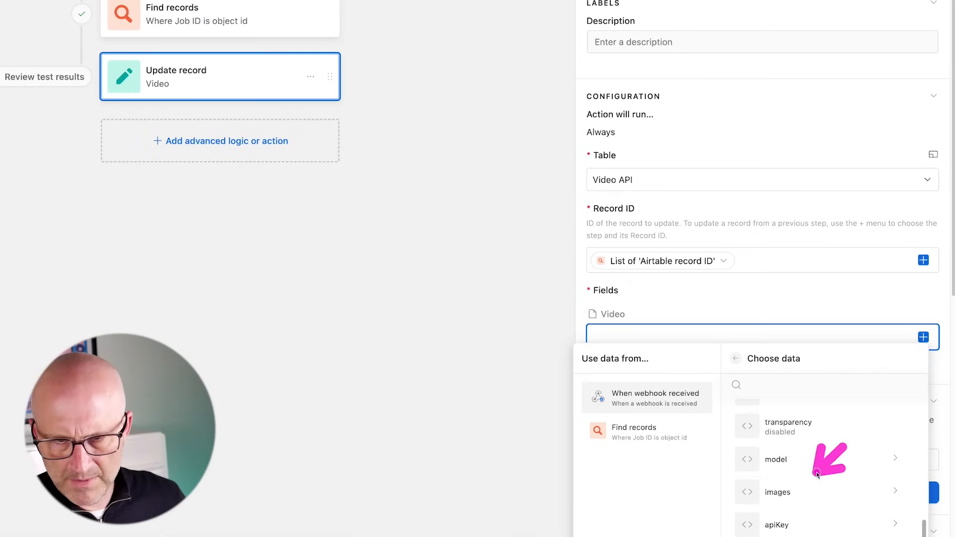
pyautogui.scroll(7, 789, 485)
pyautogui.scroll(-2, 806, 479)
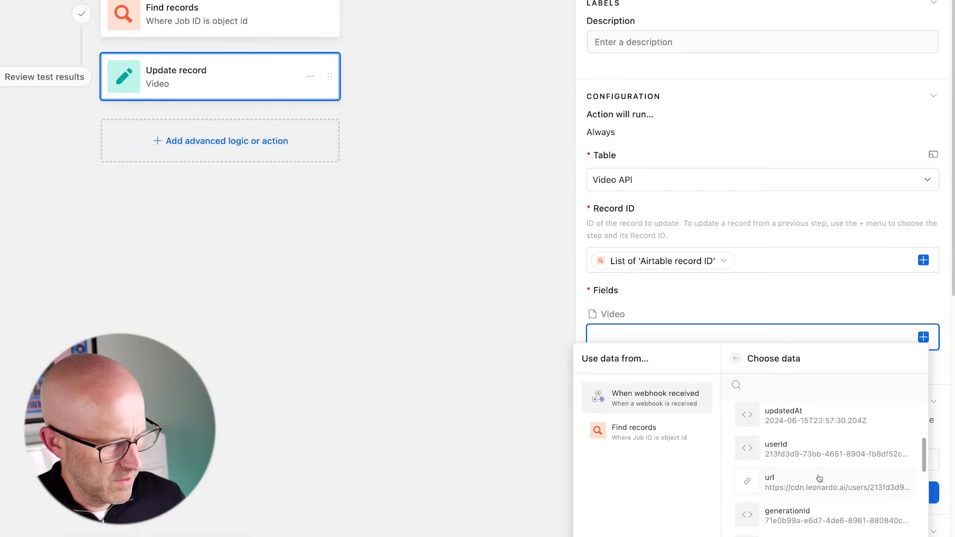
pyautogui.scroll(-6, 820, 479)
pyautogui.moveTo(665, 503); pyautogui.dragTo(753, 498)
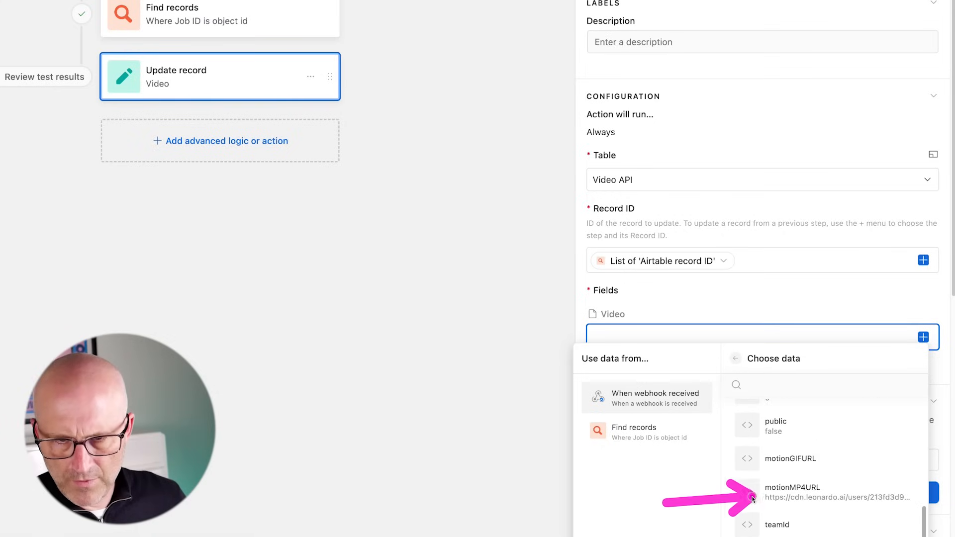
pyautogui.scroll(3, 811, 494)
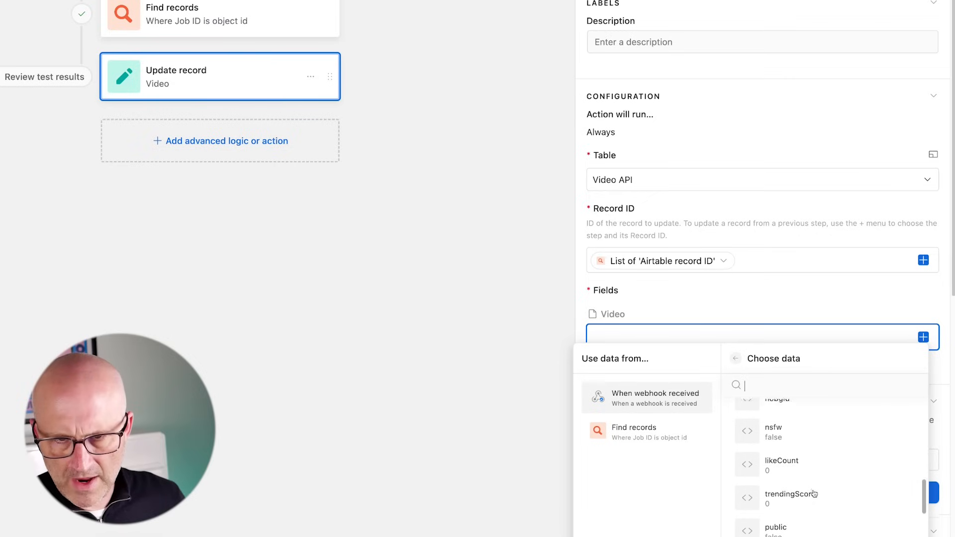
pyautogui.scroll(3, 814, 495)
pyautogui.scroll(-1, 813, 494)
pyautogui.moveTo(667, 499); pyautogui.dragTo(738, 493)
pyautogui.scroll(-1, 812, 488)
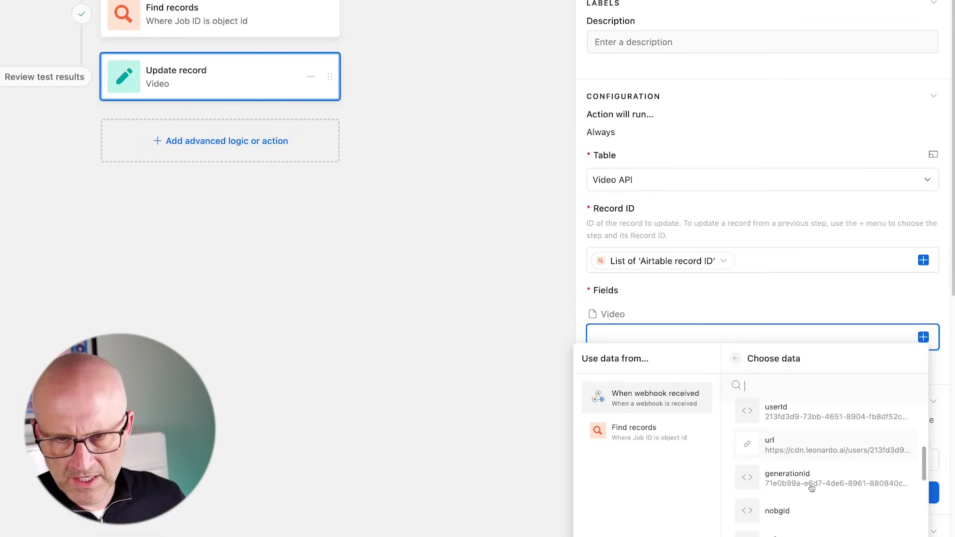
pyautogui.scroll(-5, 812, 488)
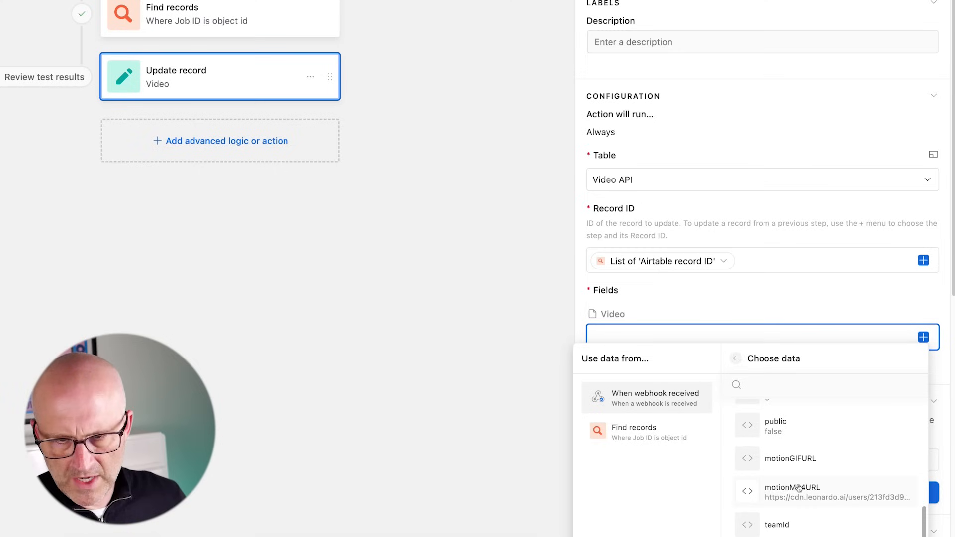
pyautogui.moveTo(666, 503); pyautogui.dragTo(749, 492)
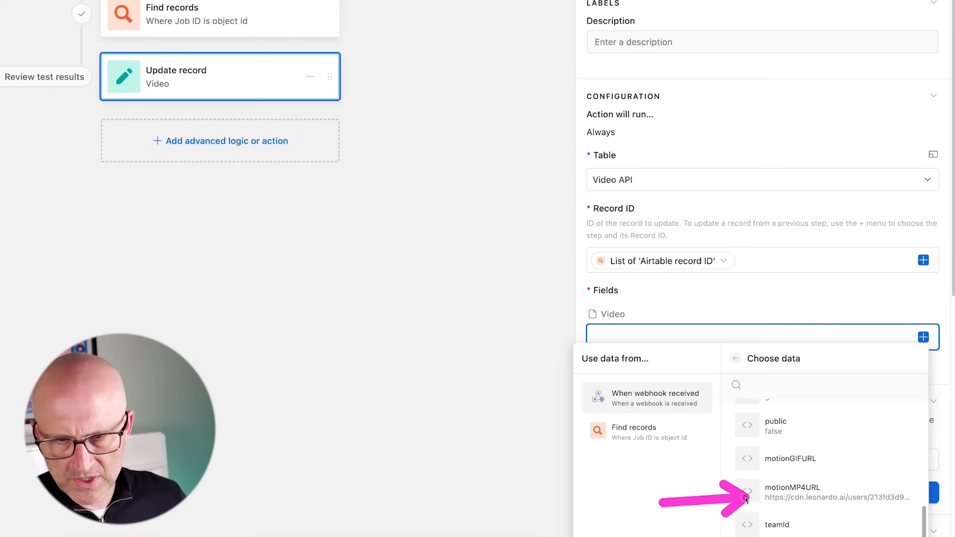
pyautogui.click(815, 494)
pyautogui.click(770, 493)
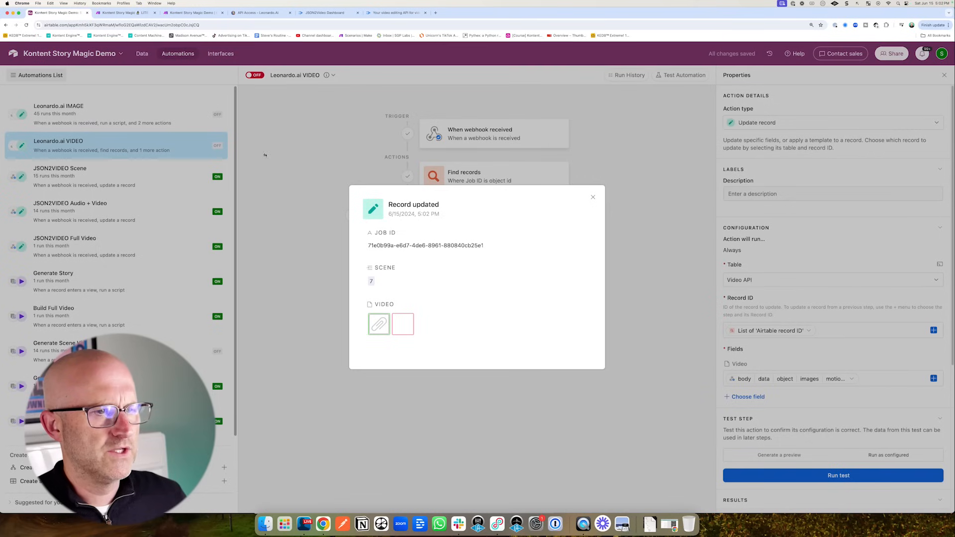
# - Dismiss the Record updated result and show the Scenes table's All Scenes view
pyautogui.moveTo(264, 155); pyautogui.dragTo(261, 90)
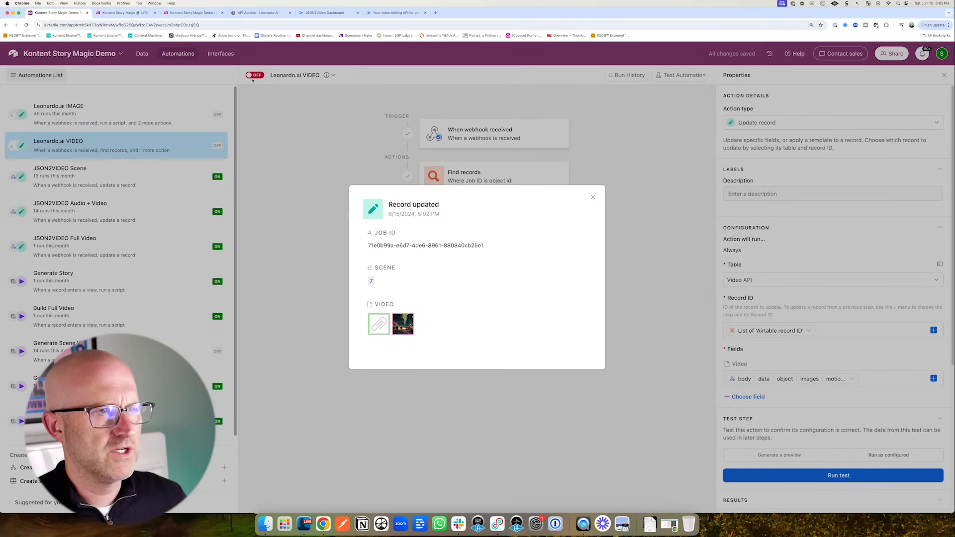
pyautogui.click(254, 76)
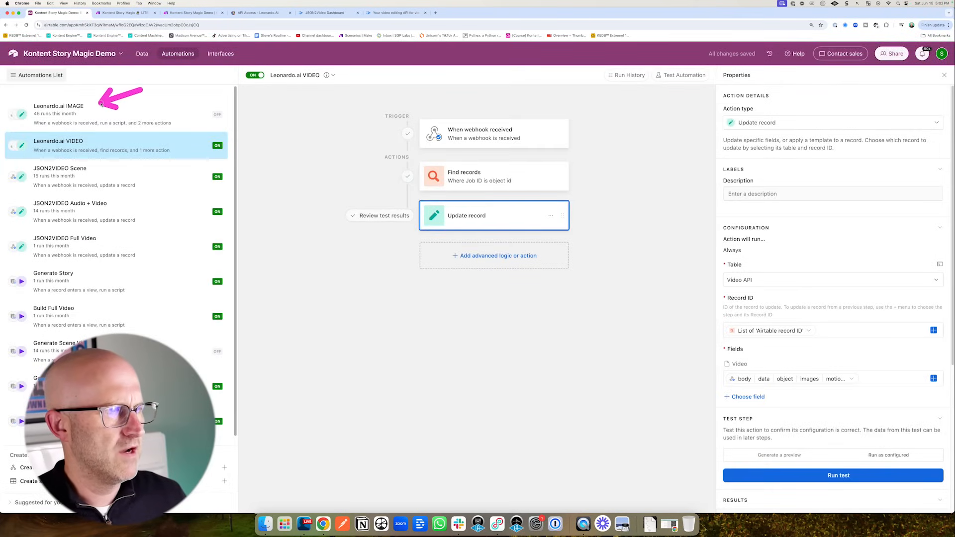
pyautogui.moveTo(141, 118); pyautogui.dragTo(141, 68)
pyautogui.click(142, 53)
pyautogui.moveTo(160, 197); pyautogui.dragTo(59, 147)
pyautogui.click(37, 141)
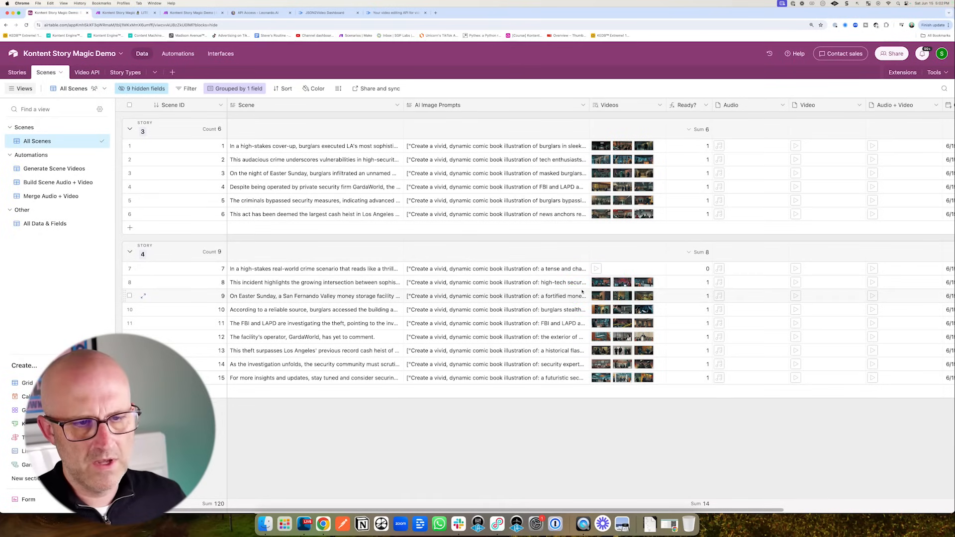
# - Preview scene 7's newly generated video in the All Scenes grid, then close it
pyautogui.moveTo(549, 297); pyautogui.dragTo(553, 297)
pyautogui.click(597, 269)
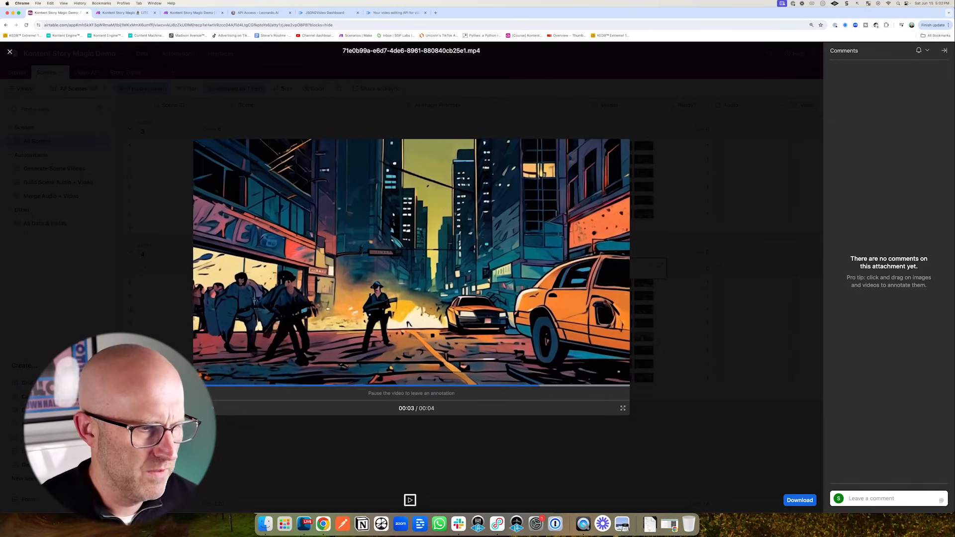
pyautogui.click(122, 258)
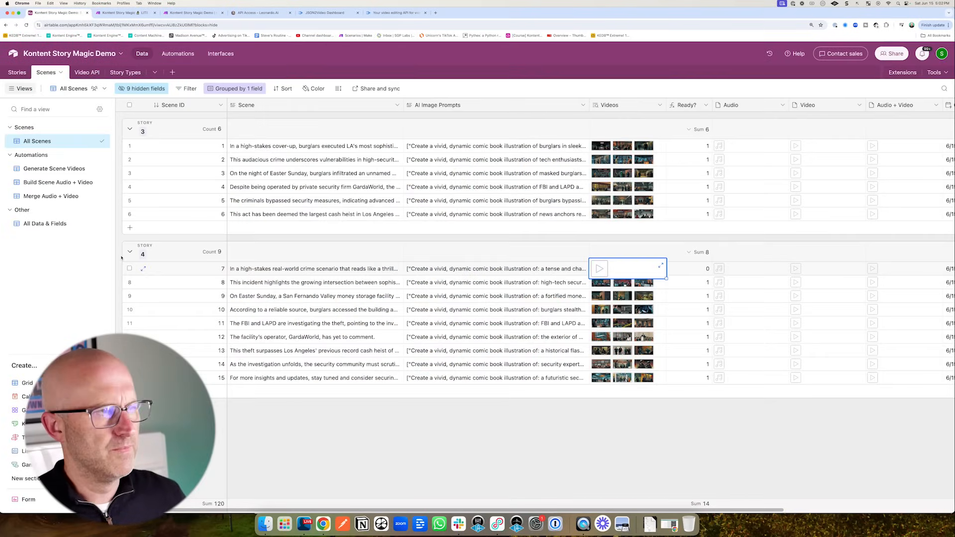
# - Switch on the Generate Scene Videos automation and go back to the Scenes data
pyautogui.click(178, 54)
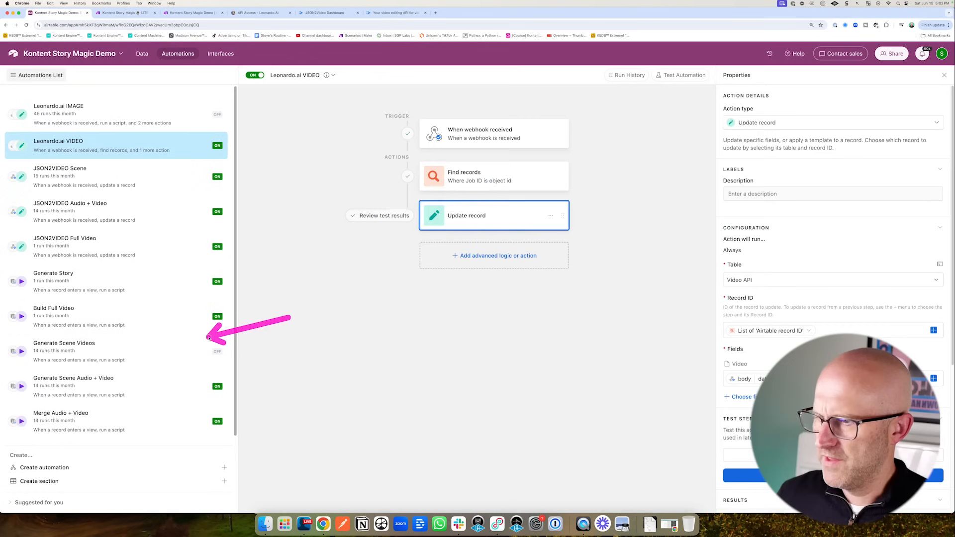
pyautogui.click(161, 351)
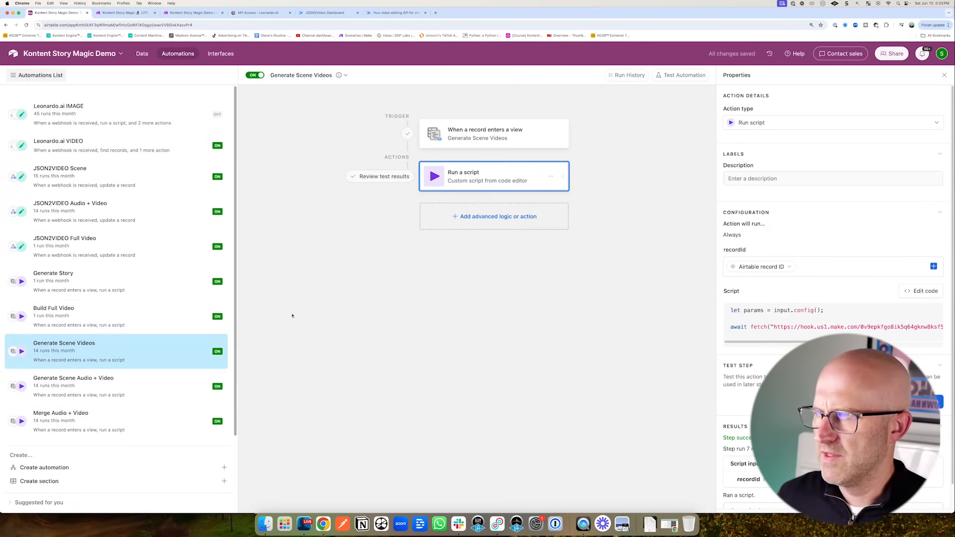
pyautogui.click(143, 54)
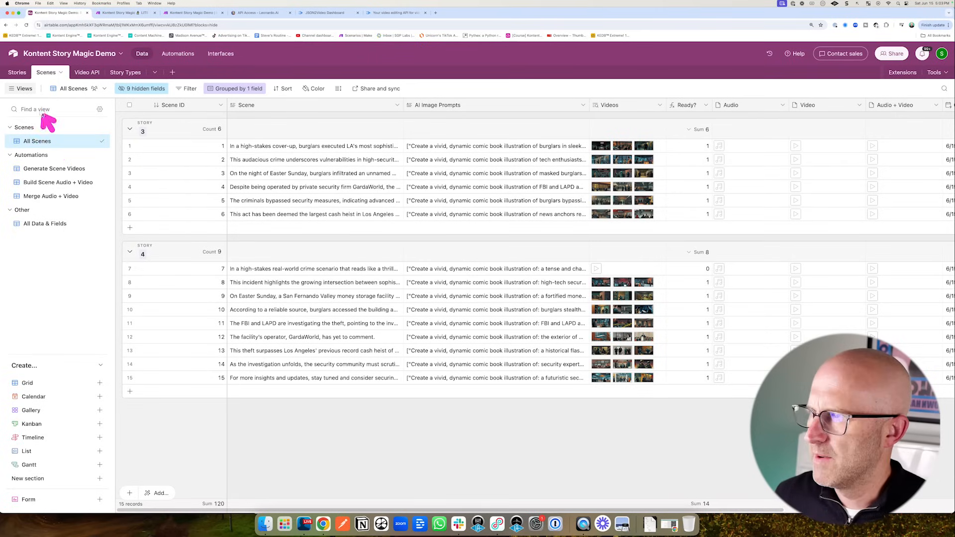
# - Give story 5 in the Stories table the story type Comic News
pyautogui.click(17, 72)
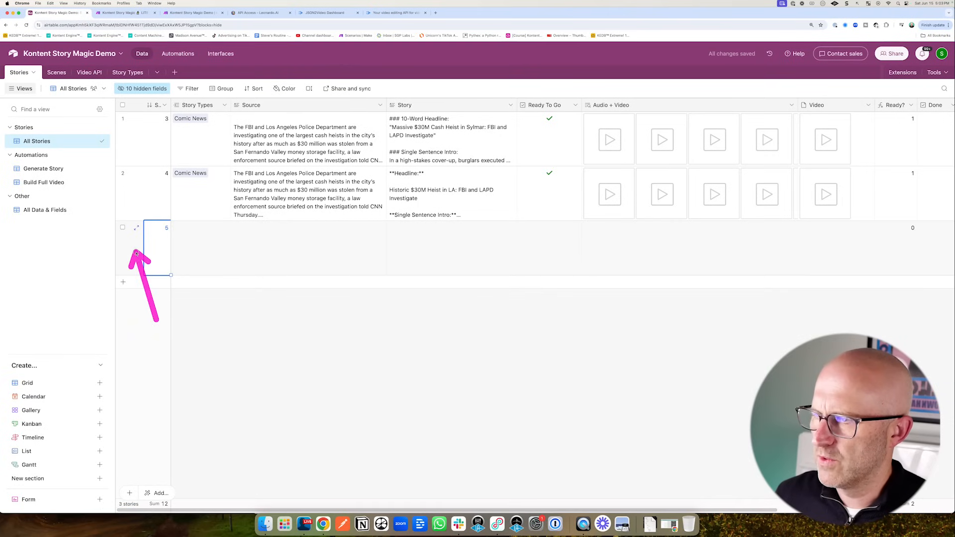
pyautogui.click(178, 227)
pyautogui.click(199, 313)
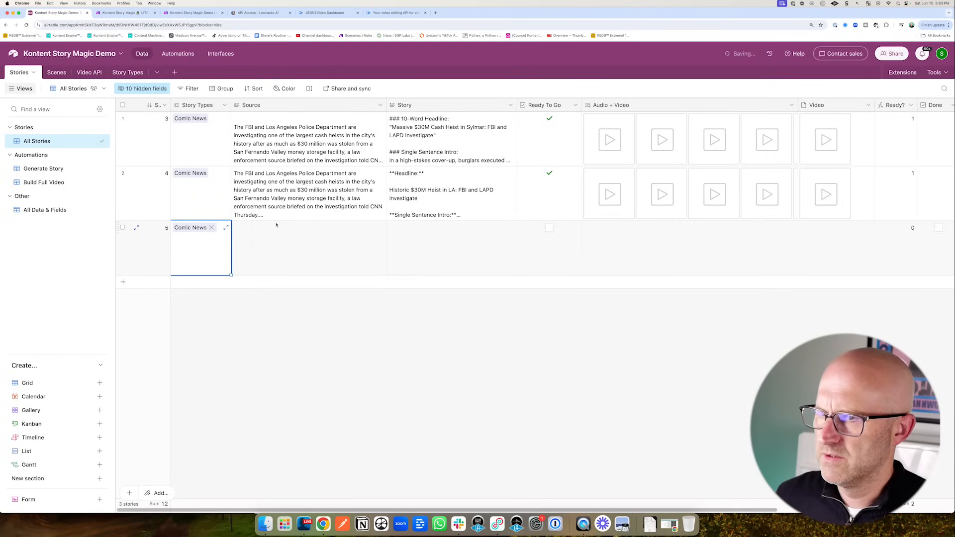
# - Copy the FBI/LAPD heist article into story 5's Source field with the fill handle
pyautogui.click(361, 217)
pyautogui.moveTo(387, 239); pyautogui.dragTo(385, 263)
pyautogui.click(315, 341)
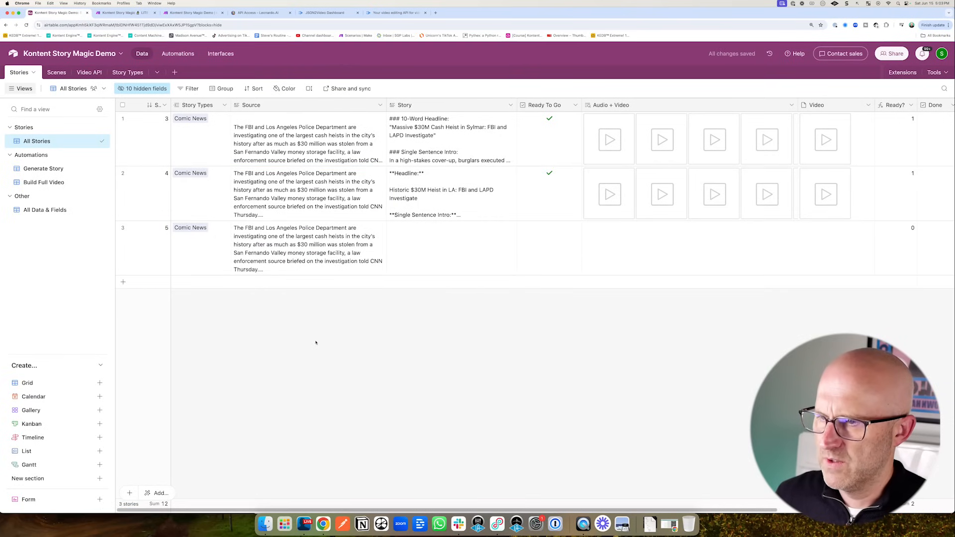
pyautogui.moveTo(307, 343); pyautogui.dragTo(271, 264)
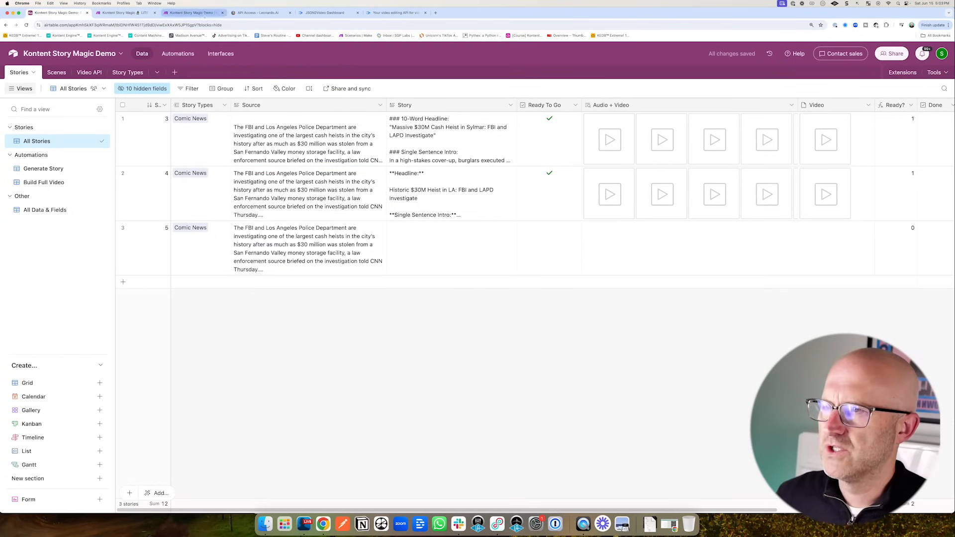
pyautogui.click(202, 13)
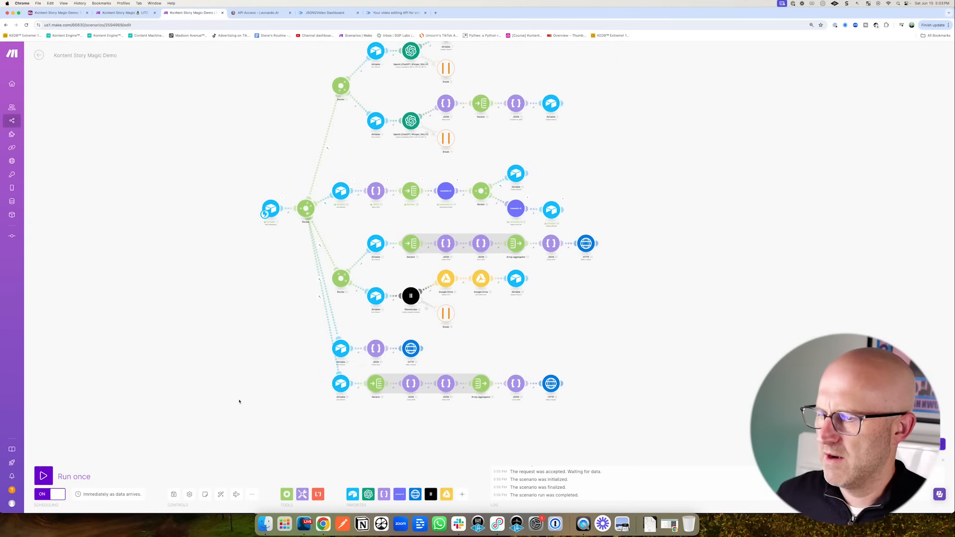
# - Mark story 5 Ready To Go and watch Make's run history log the headline and story runs
pyautogui.click(39, 55)
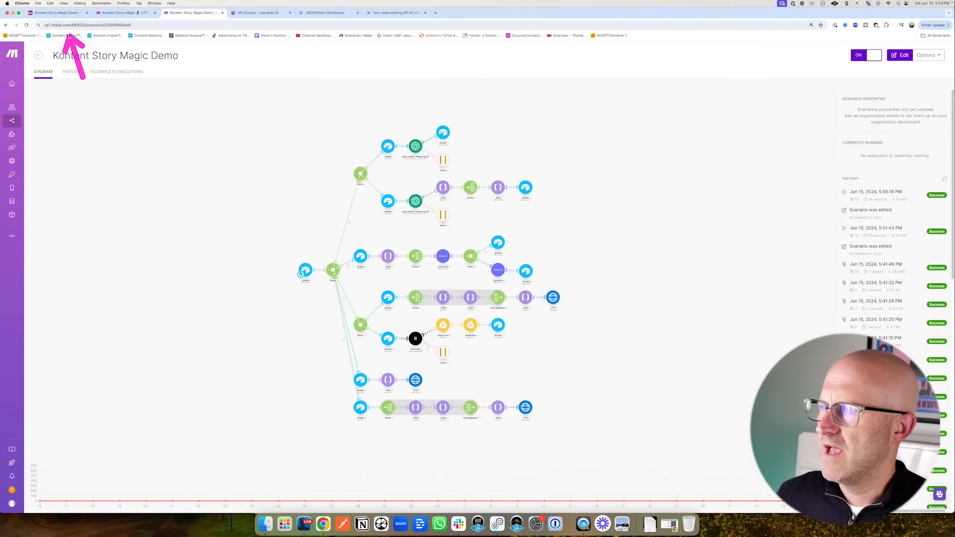
pyautogui.click(55, 12)
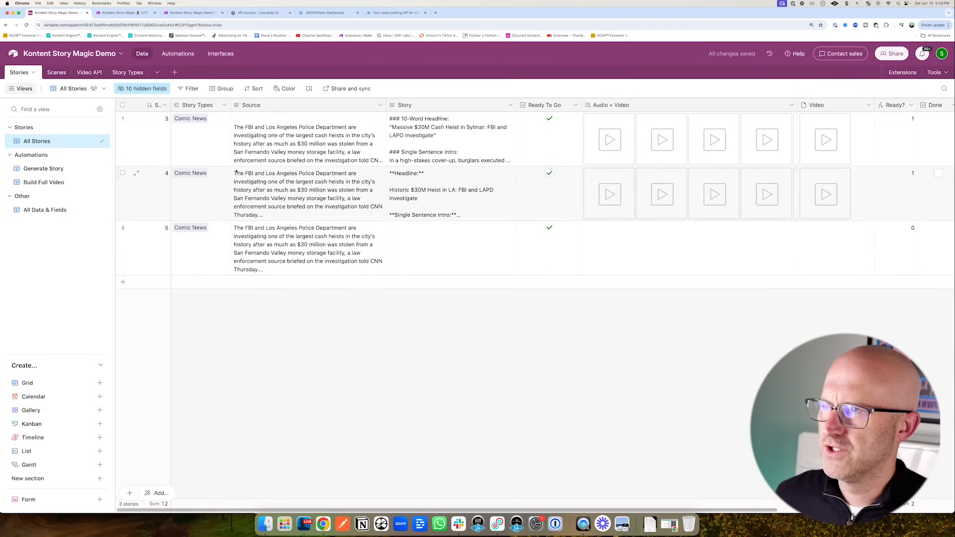
pyautogui.click(207, 14)
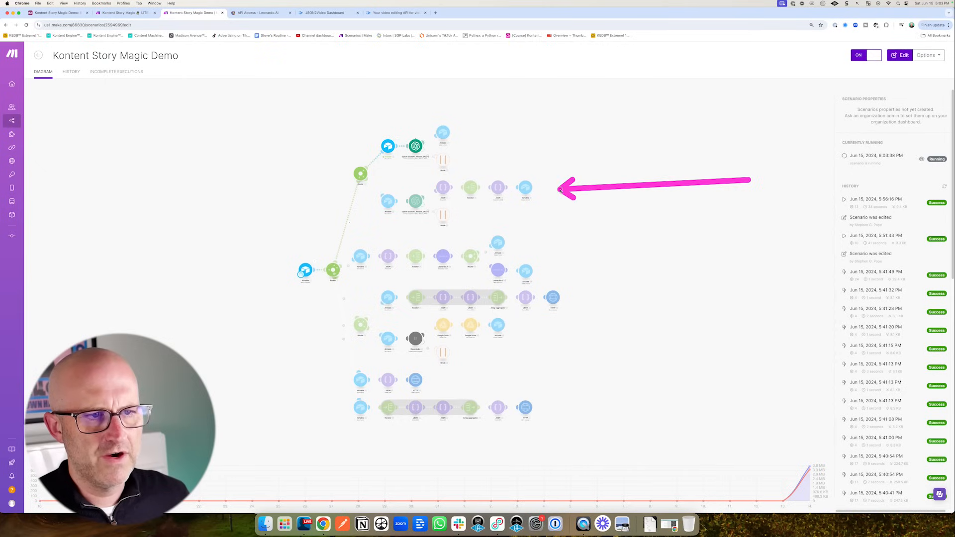
pyautogui.moveTo(521, 131); pyautogui.dragTo(505, 161)
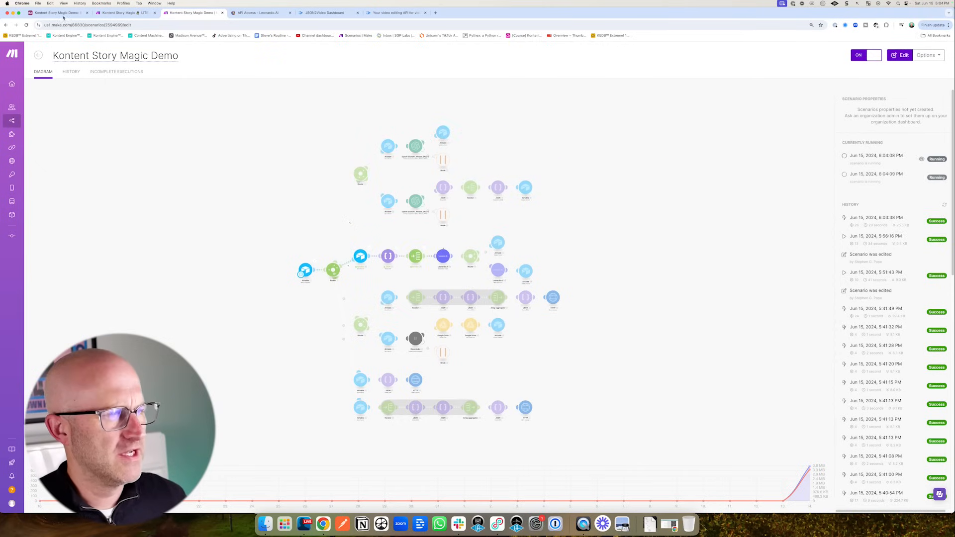
pyautogui.click(59, 14)
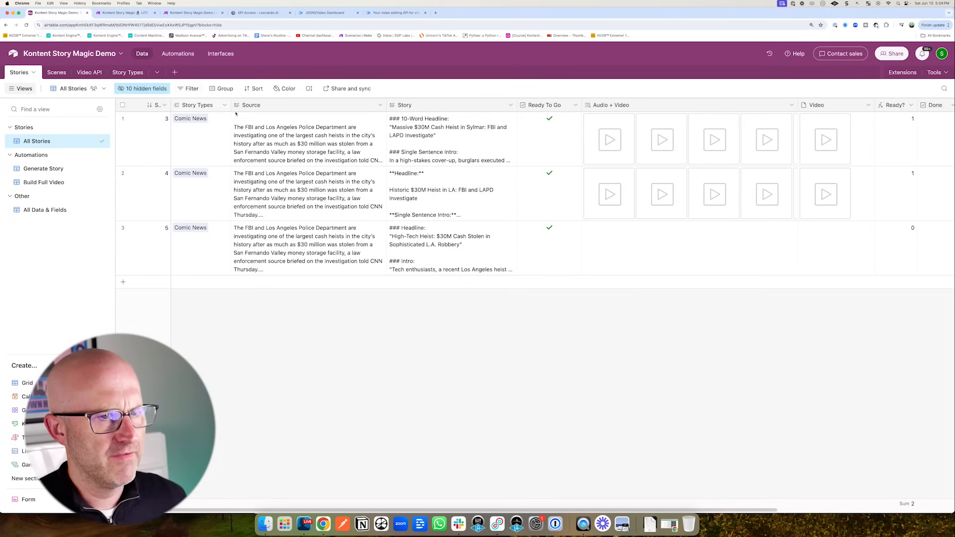
# - Check story 5's scenes in the Generate Scene Videos view and the Make scenario diagram
pyautogui.click(57, 73)
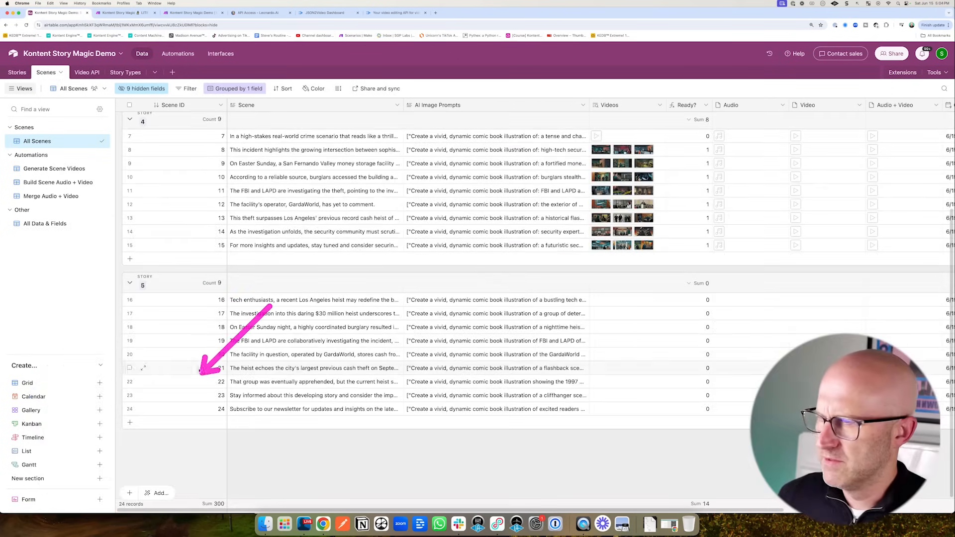
pyautogui.click(59, 169)
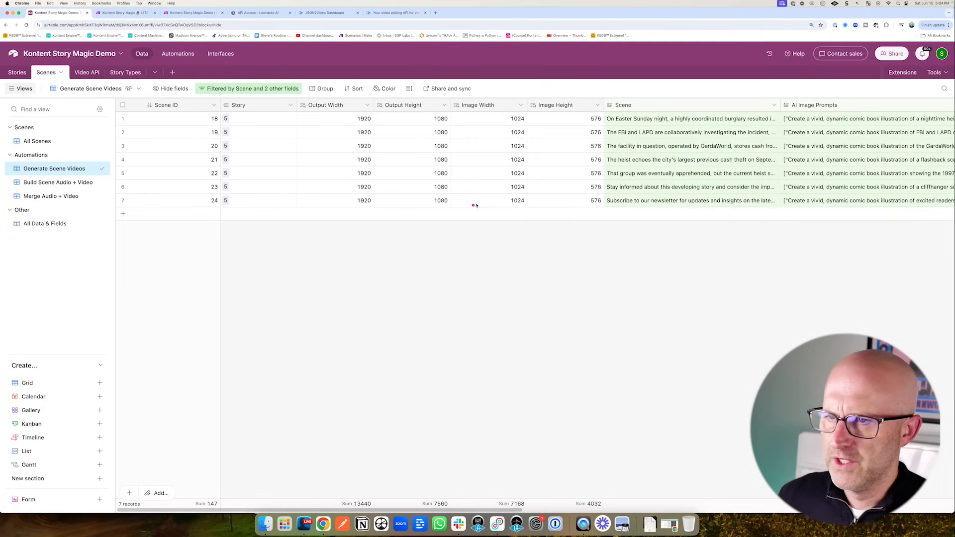
pyautogui.moveTo(515, 197); pyautogui.dragTo(433, 132)
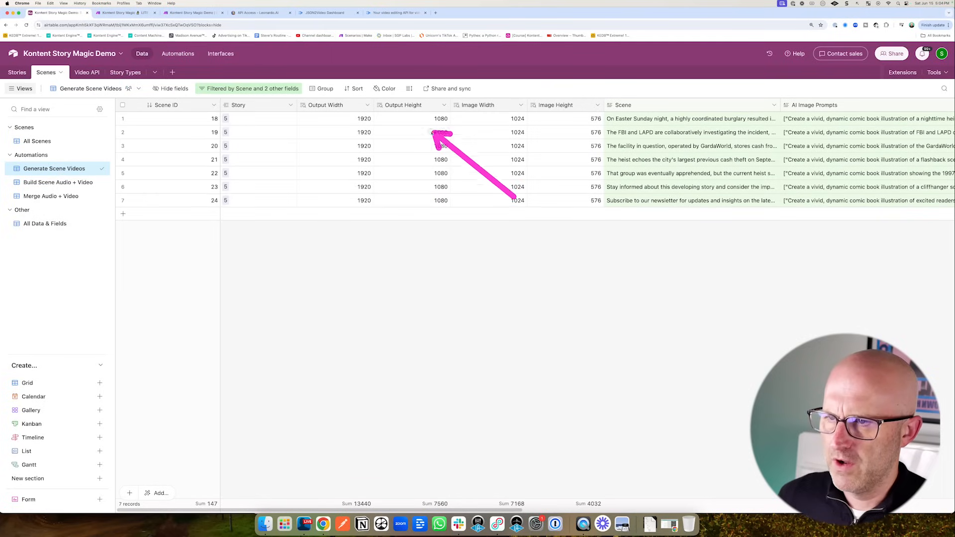
pyautogui.click(177, 13)
pyautogui.moveTo(461, 209)
pyautogui.mouseDown()
pyautogui.moveTo(466, 249)
pyautogui.moveTo(524, 260)
pyautogui.mouseUp()
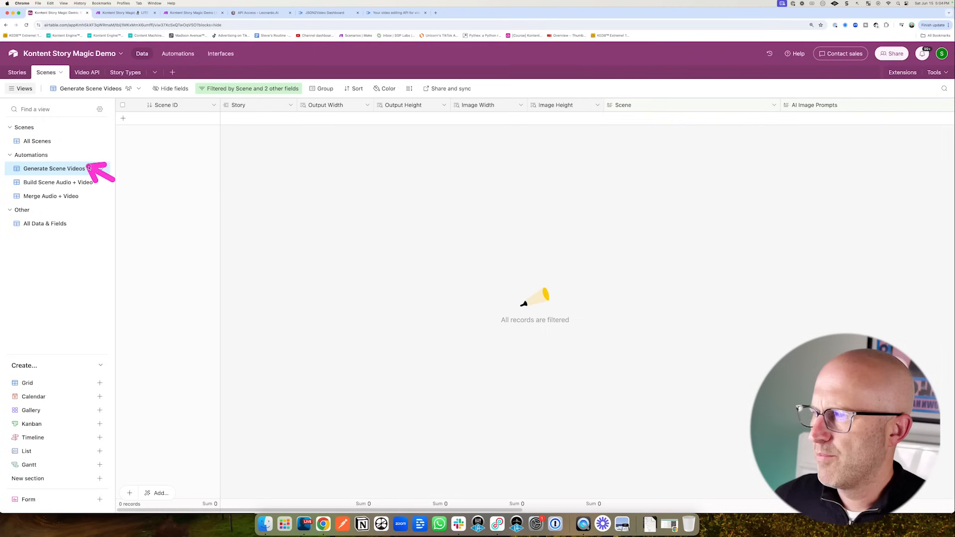
# - Open All Scenes and review the Leonardo.ai VIDEO automation's run history while videos arrive
pyautogui.click(37, 142)
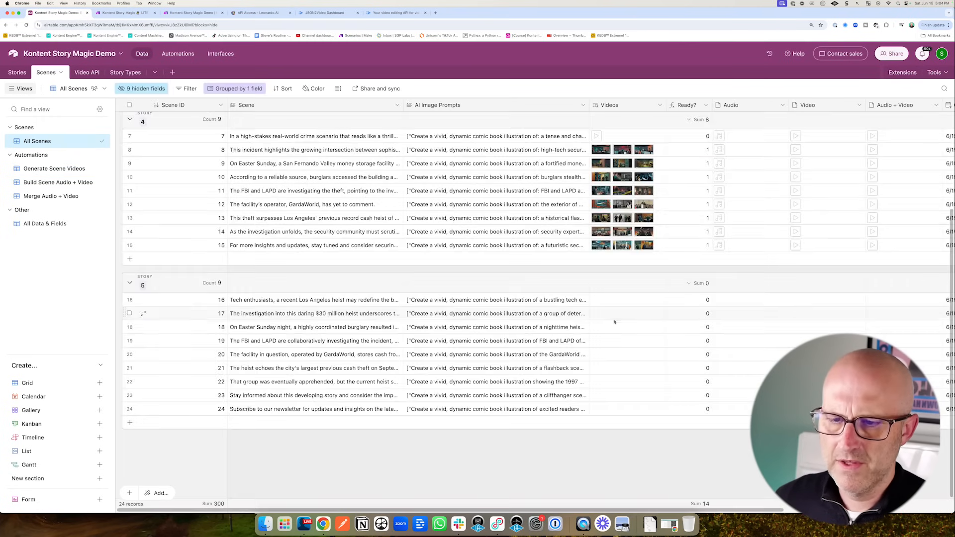
pyautogui.click(179, 54)
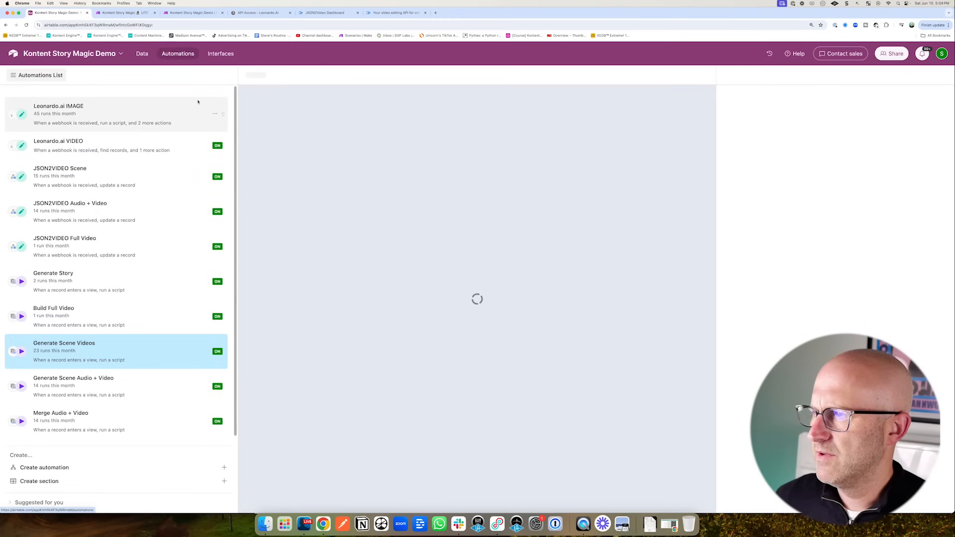
pyautogui.click(108, 150)
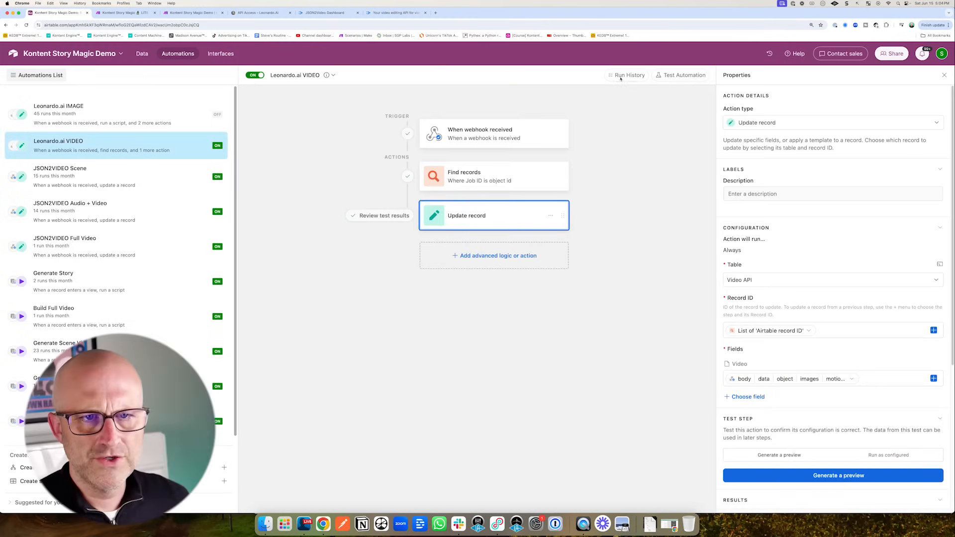
pyautogui.click(622, 76)
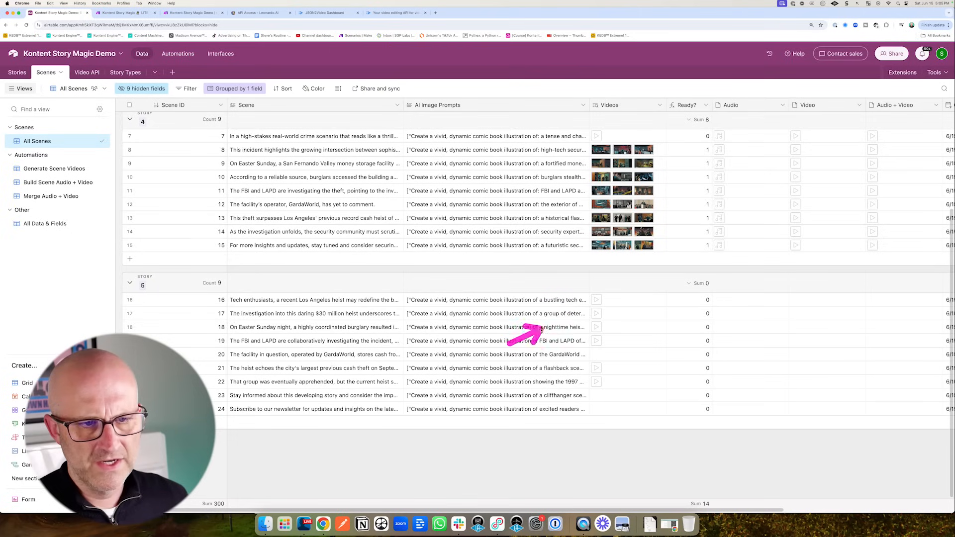
pyautogui.moveTo(581, 344); pyautogui.dragTo(585, 399)
pyautogui.moveTo(648, 280); pyautogui.dragTo(580, 293)
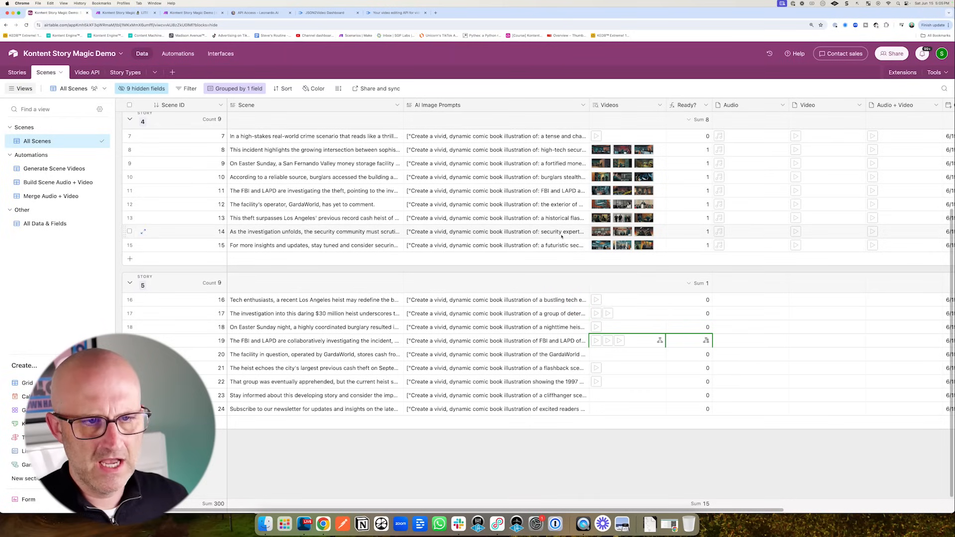
pyautogui.moveTo(600, 211)
pyautogui.mouseDown()
pyautogui.moveTo(643, 204)
pyautogui.moveTo(602, 208)
pyautogui.mouseUp()
pyautogui.moveTo(628, 295); pyautogui.dragTo(600, 328)
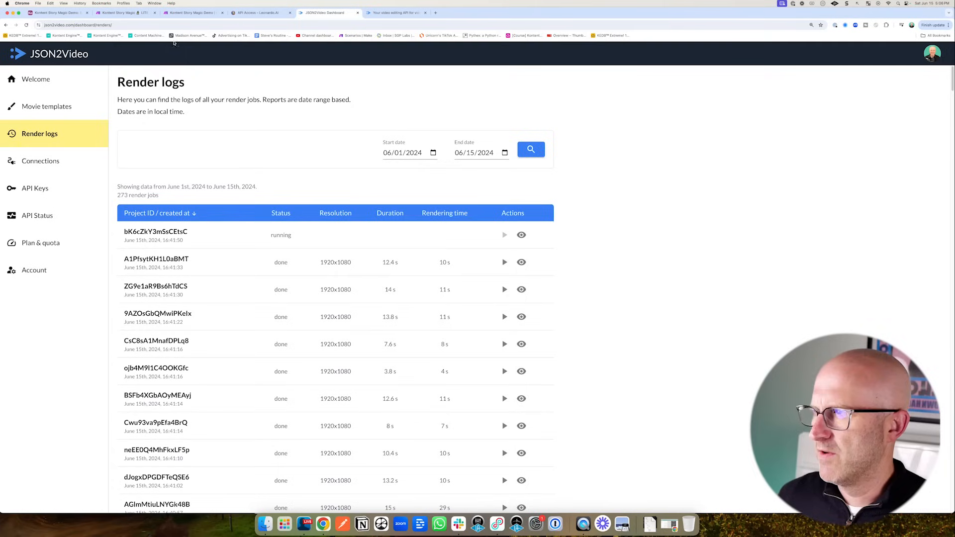
# - Reload JSON2Video's render logs, which show the newest render job ended in an error
pyautogui.click(26, 25)
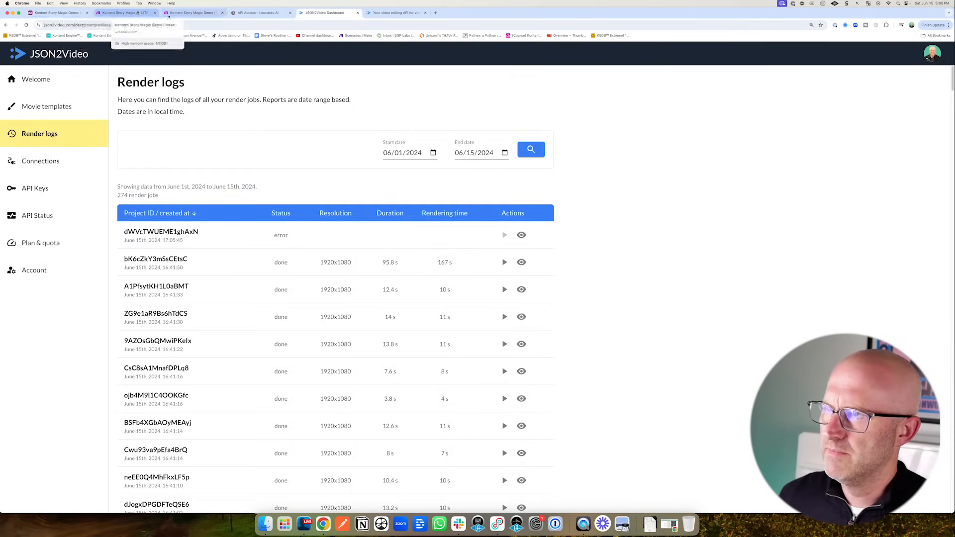
pyautogui.click(191, 12)
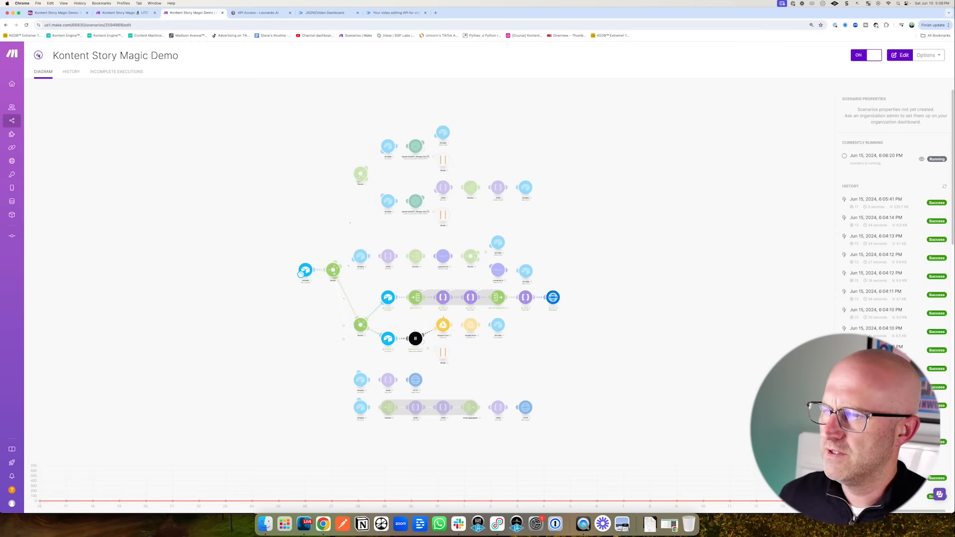
# - Turn the scenario off and change the JSON2VIDEO Part element from image/5 to type video, duration -1
pyautogui.click(867, 55)
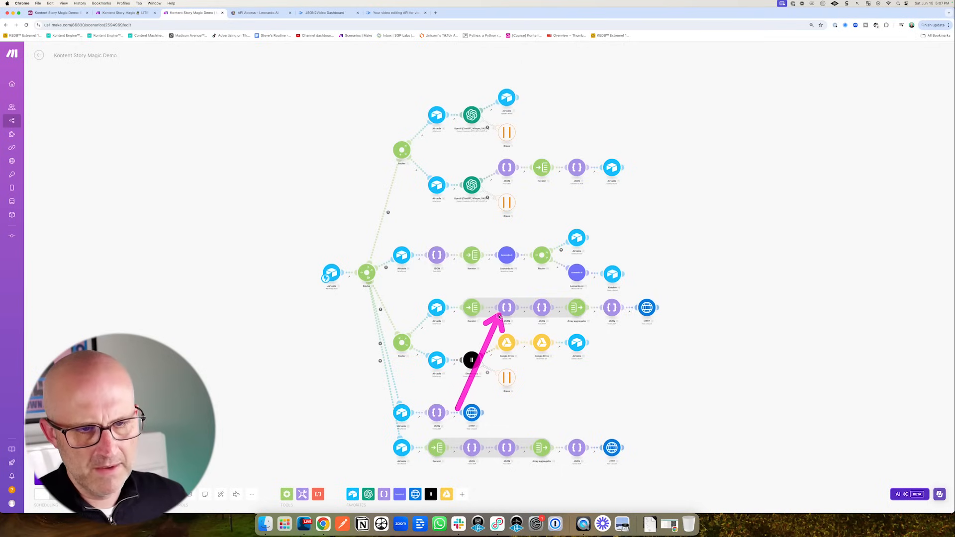
pyautogui.click(508, 310)
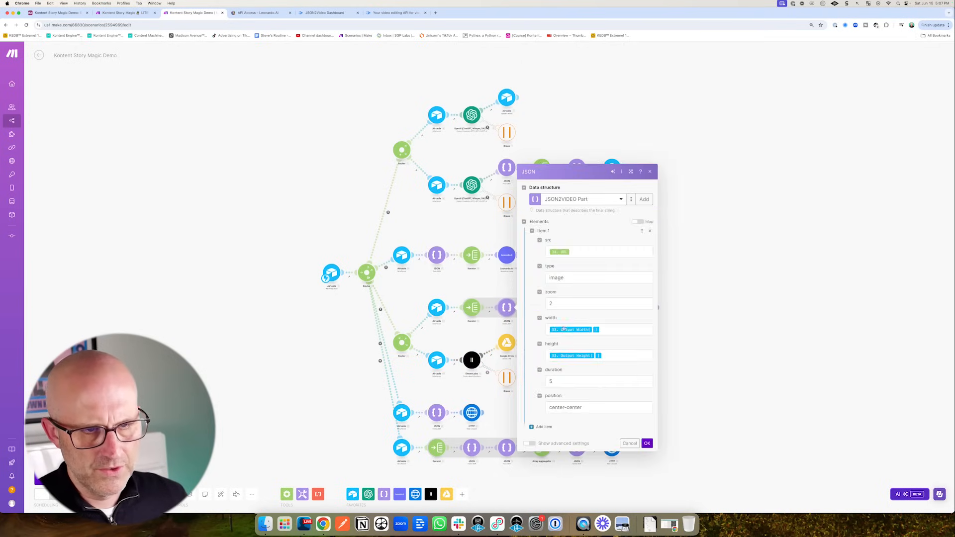
pyautogui.click(554, 278)
pyautogui.doubleClick(502, 217)
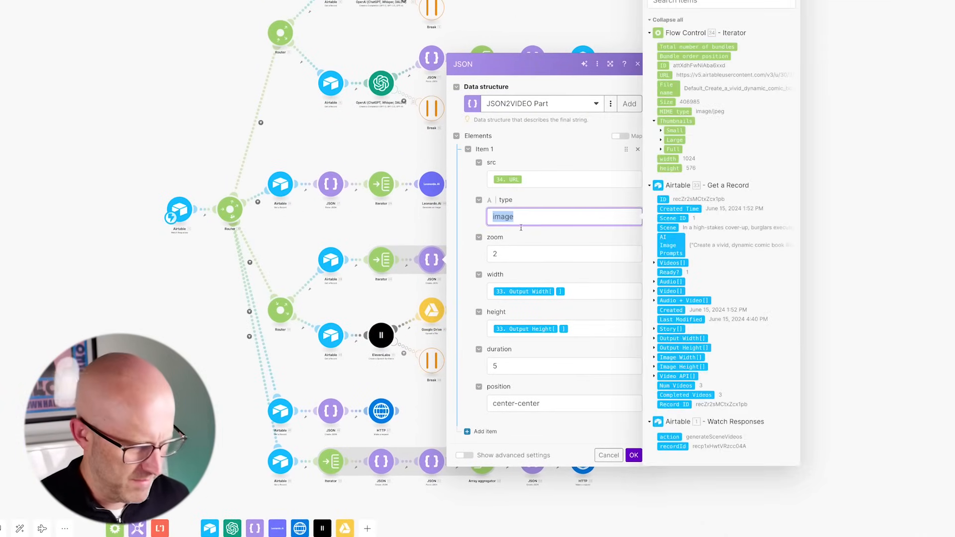
pyautogui.write('video')
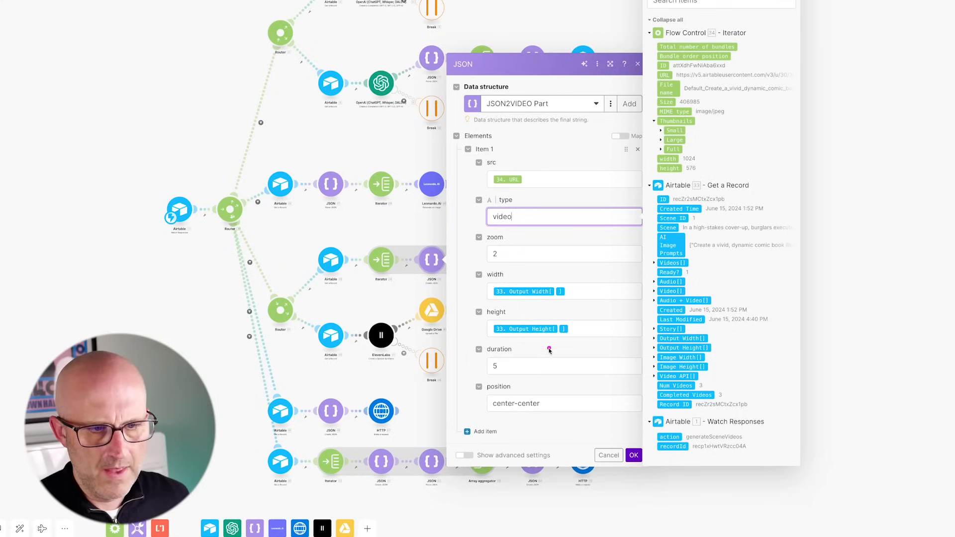
pyautogui.click(507, 366)
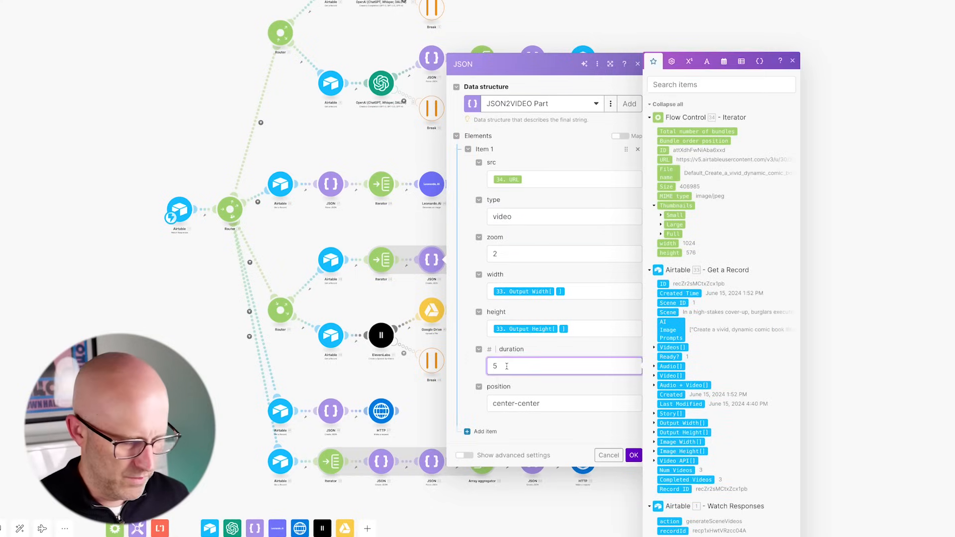
pyautogui.press('BackSpace')
pyautogui.write('-1')
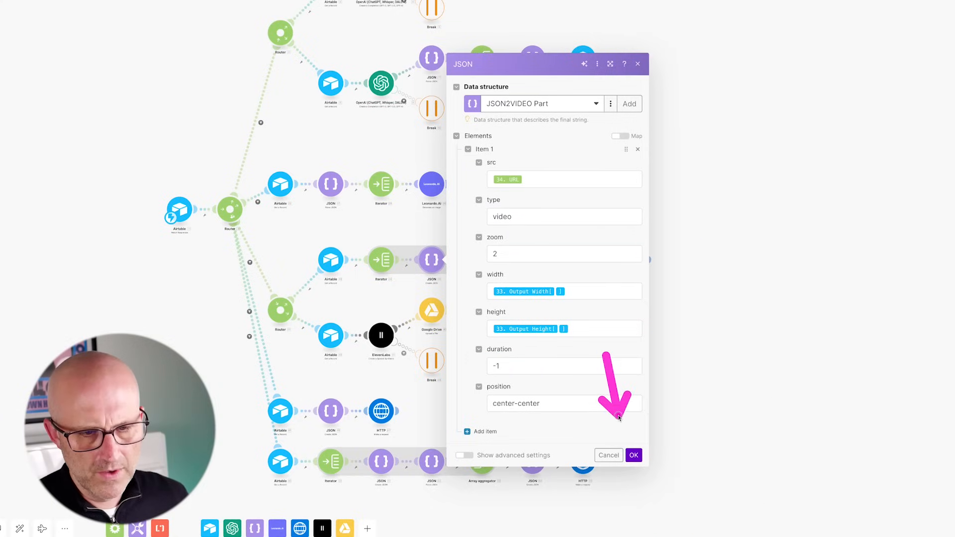
pyautogui.click(634, 455)
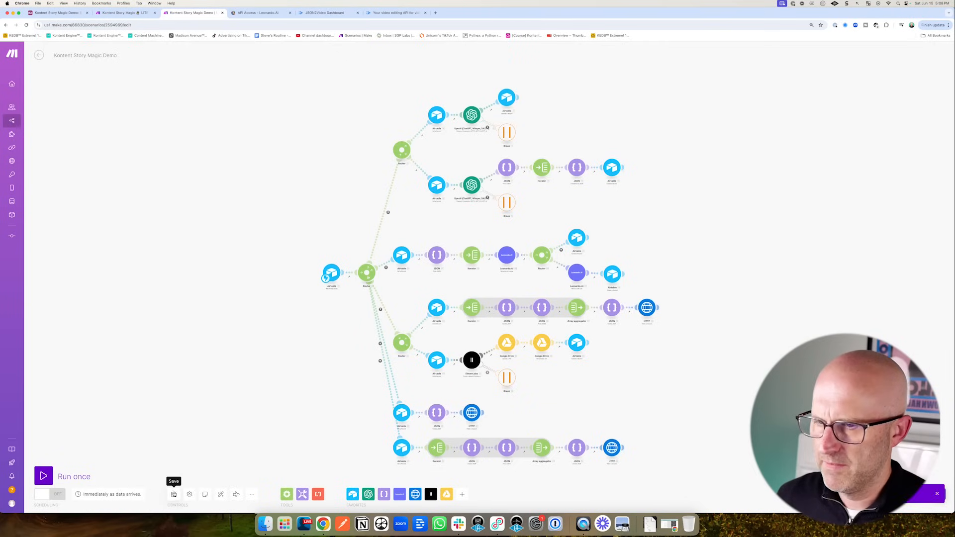
# - Delete story 5's scene rows, including scene 18, then undo the accidental story deletion
pyautogui.click(57, 13)
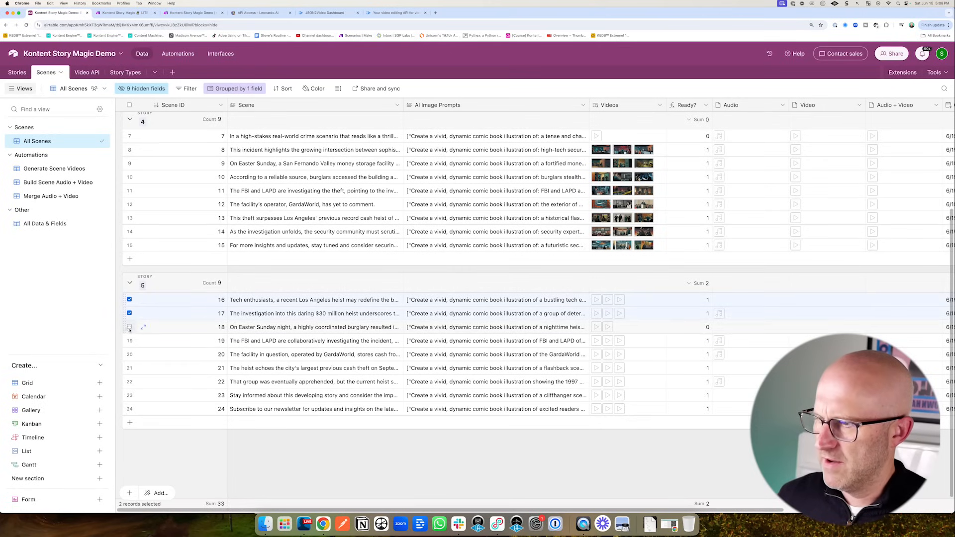
pyautogui.click(129, 328)
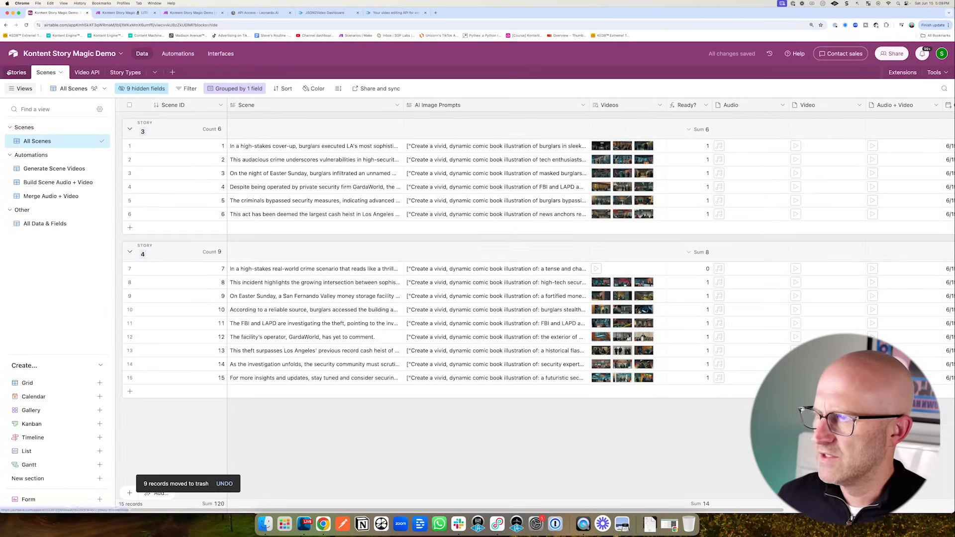
pyautogui.click(17, 73)
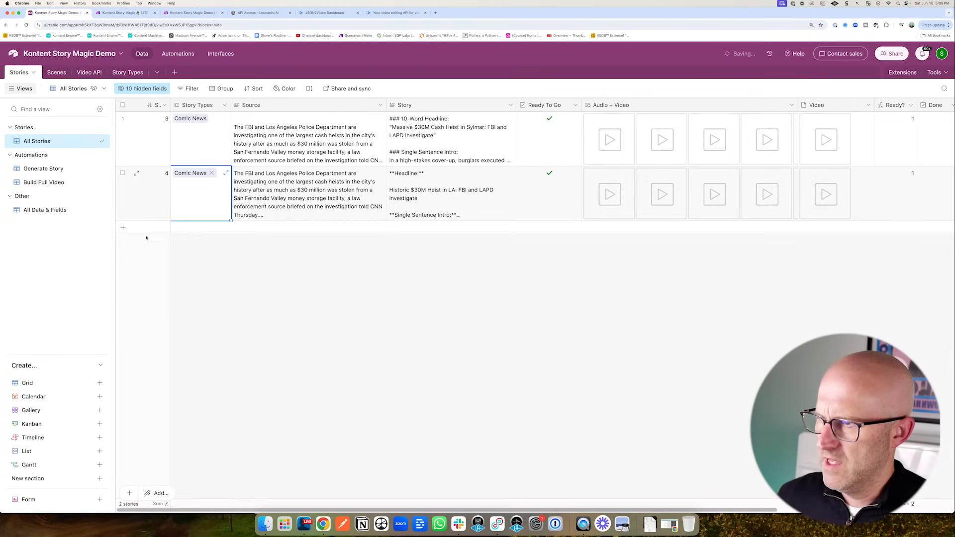
pyautogui.press('super+z')
pyautogui.click(356, 220)
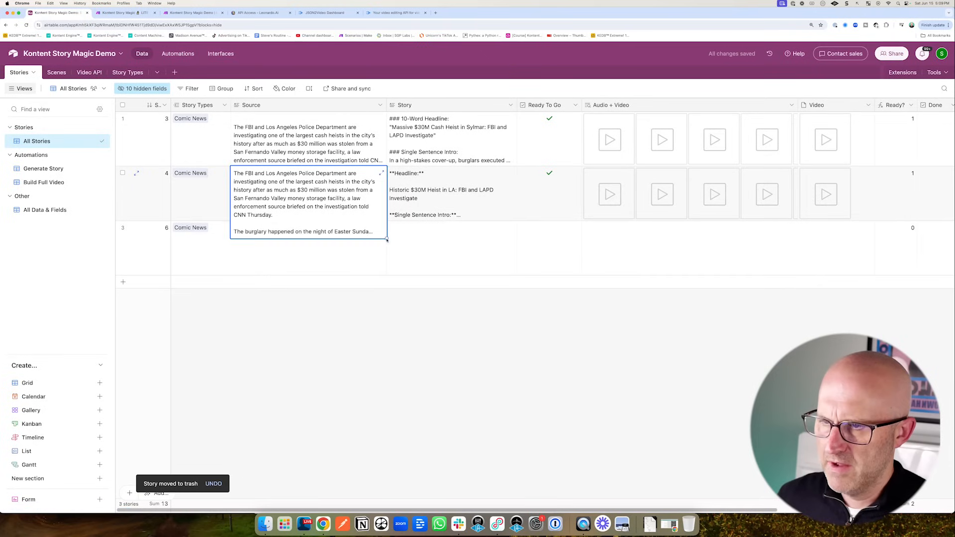
pyautogui.click(512, 290)
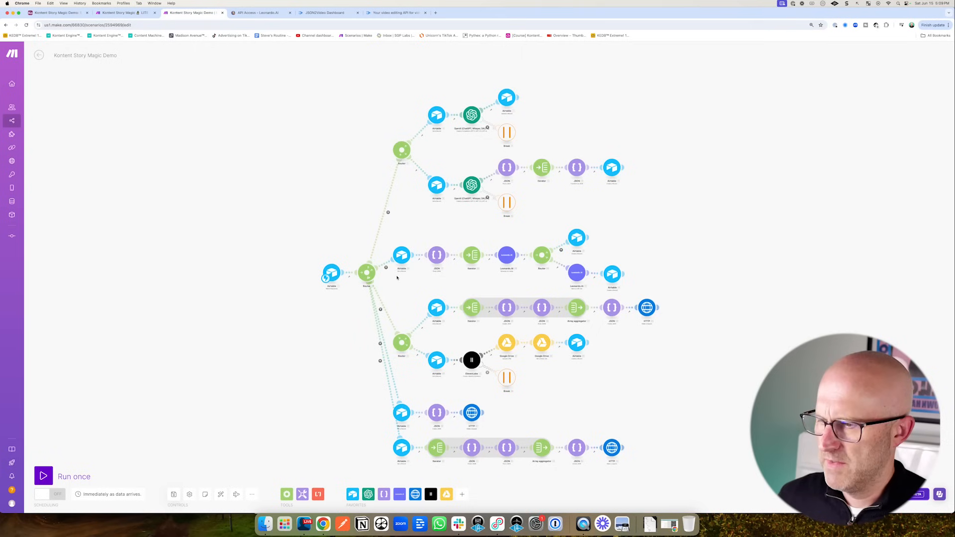
# - Switch the Make scenario back on, deleting the old webhook queue data when prompted
pyautogui.click(44, 476)
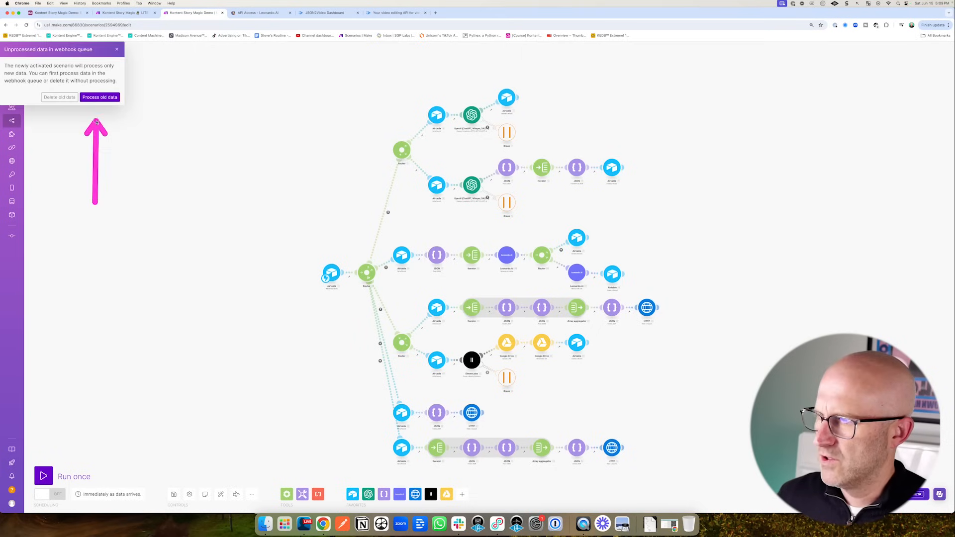
pyautogui.click(60, 97)
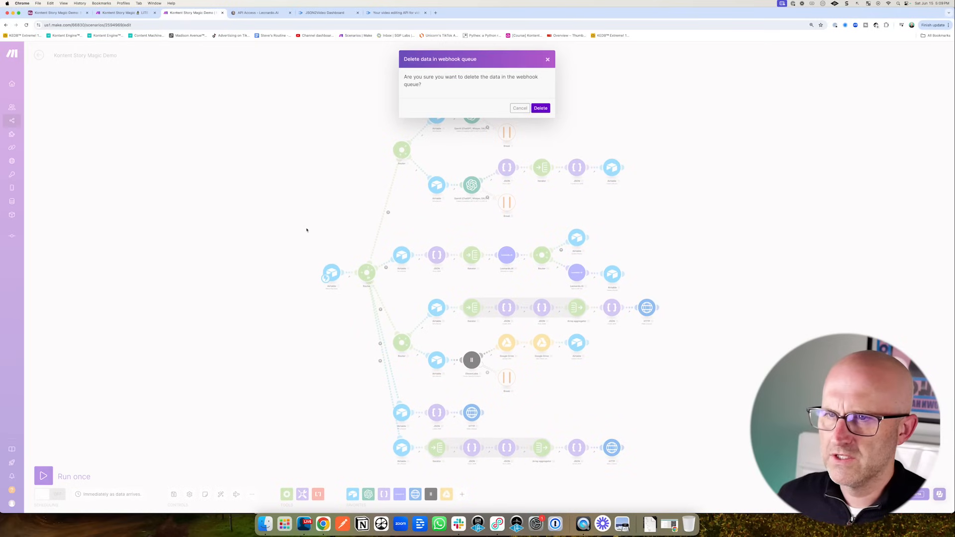
pyautogui.click(541, 108)
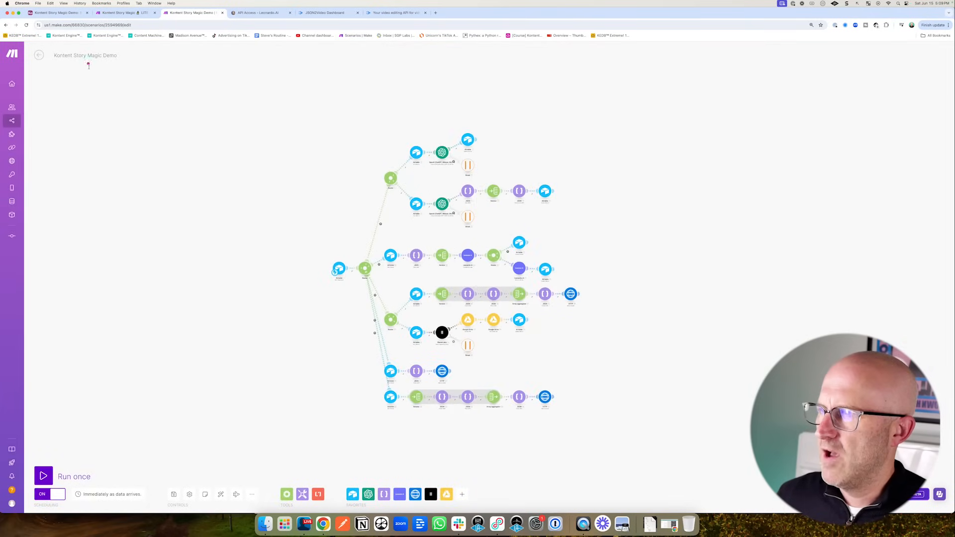
pyautogui.click(59, 14)
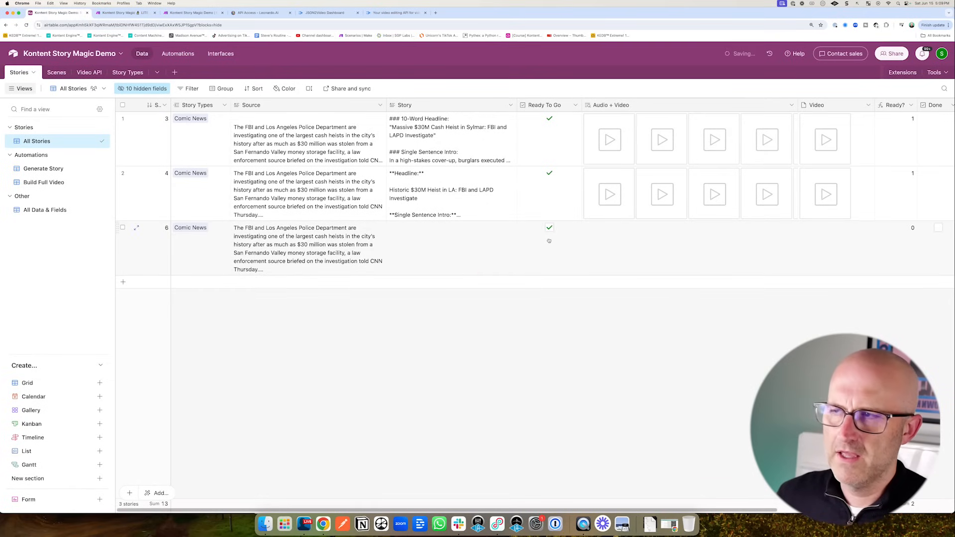
# - Reload JSON2Video's render logs and inspect the newest job's movie details, which show errors
pyautogui.click(325, 13)
pyautogui.scroll(-1, 224, 279)
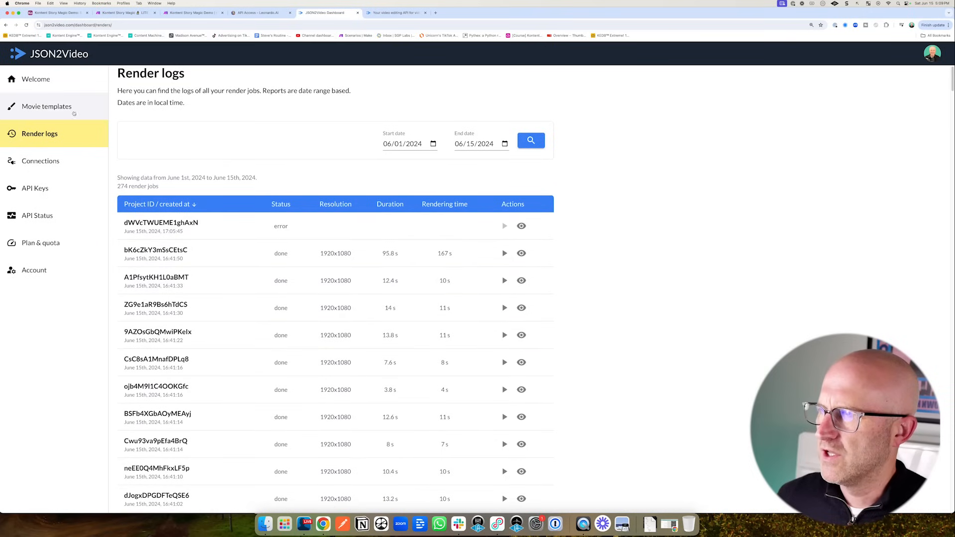
pyautogui.click(27, 25)
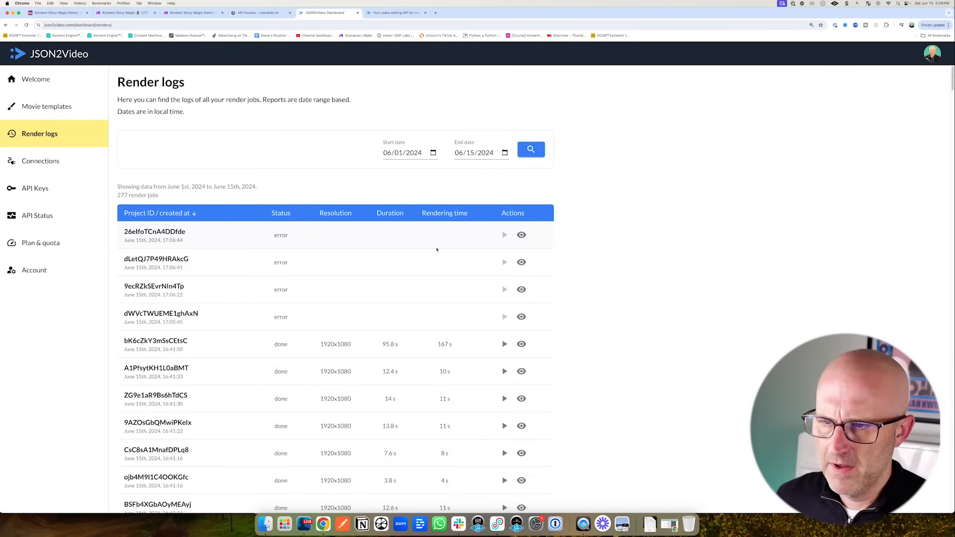
pyautogui.click(522, 236)
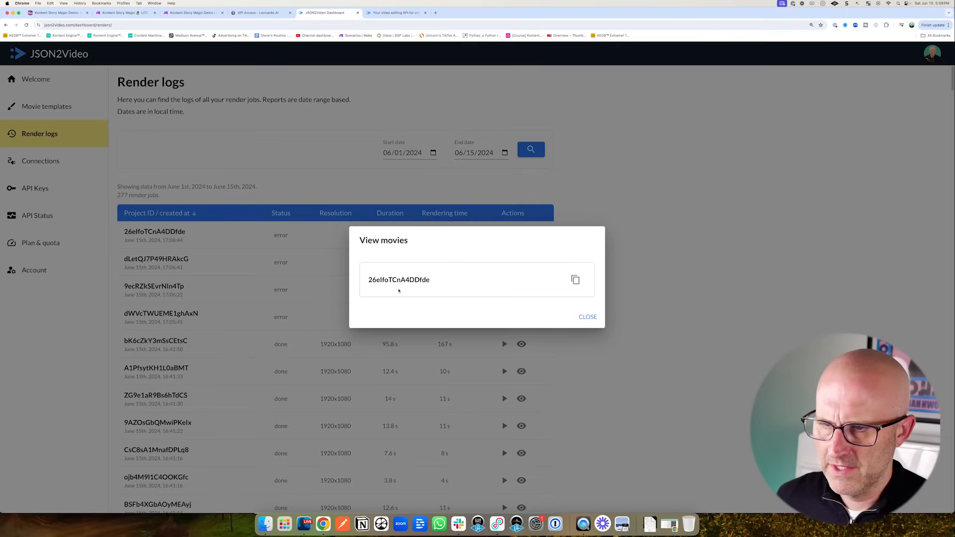
pyautogui.click(587, 317)
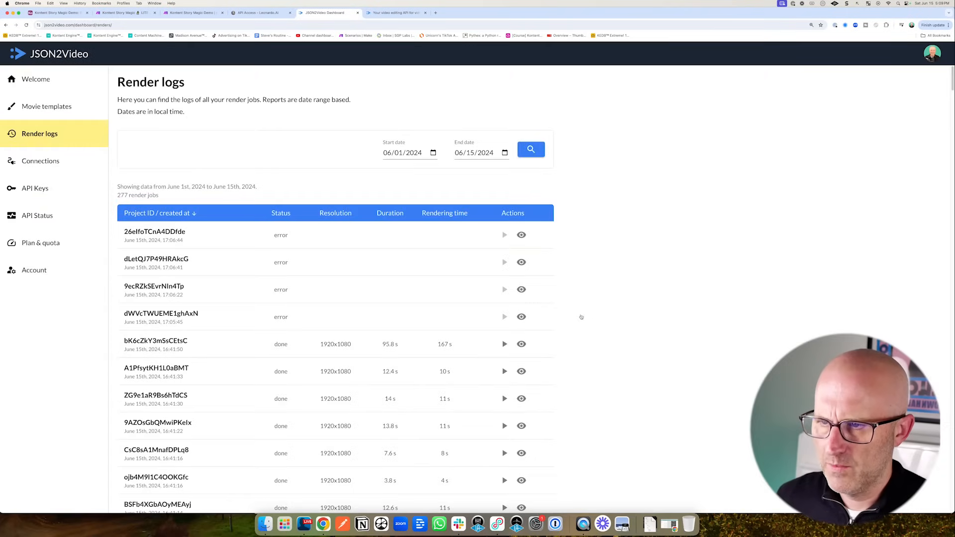
pyautogui.click(65, 14)
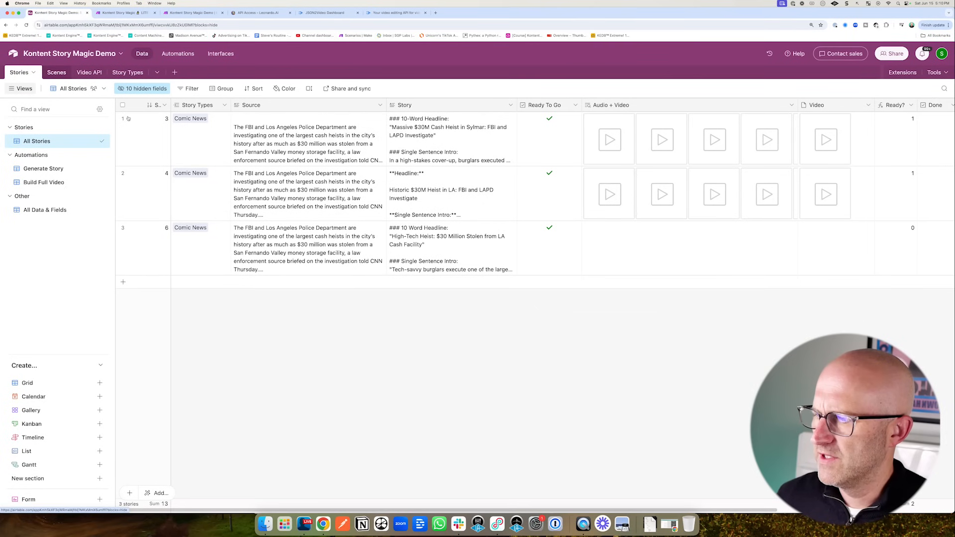
# - Return to the Airtable Scenes table and scroll down to story 6's new scenes 25–31
pyautogui.scroll(-3, 294, 351)
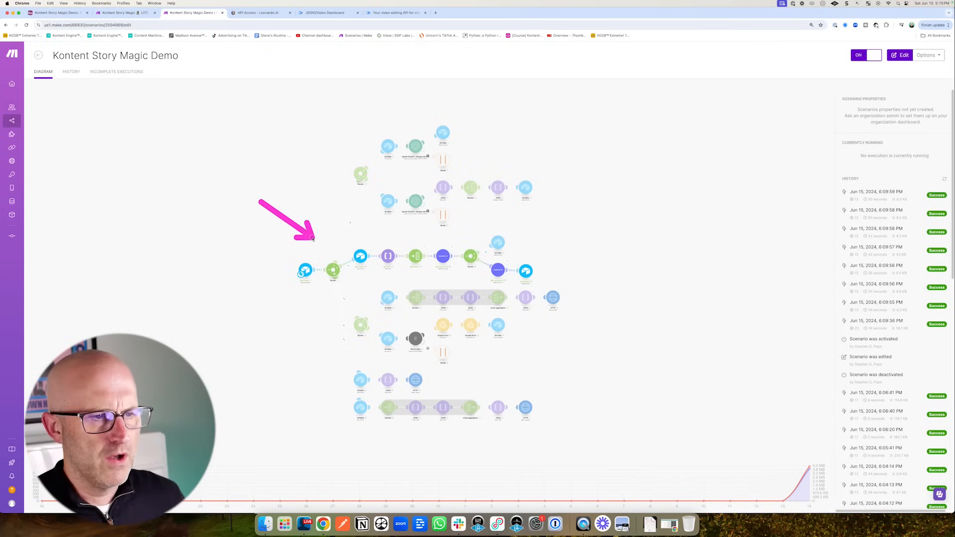
pyautogui.press('super+1')
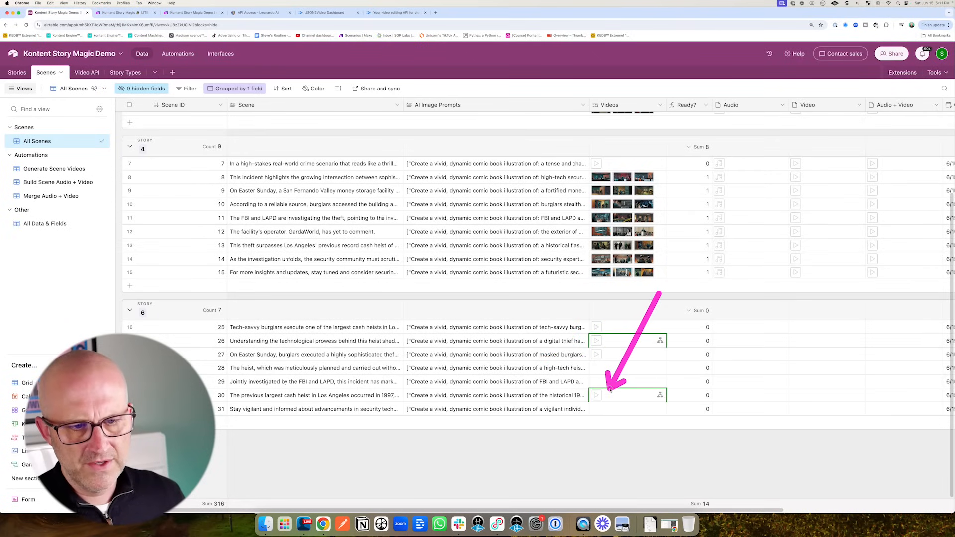
# - Preview row 27's generated scene video for story 6, then move to the JSON2Video render logs
pyautogui.click(608, 355)
pyautogui.click(602, 355)
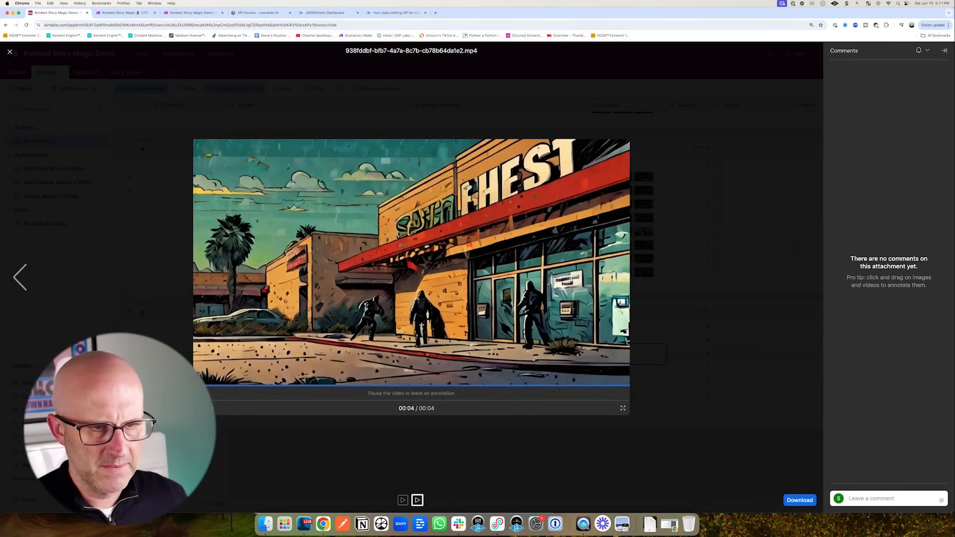
pyautogui.press('Escape')
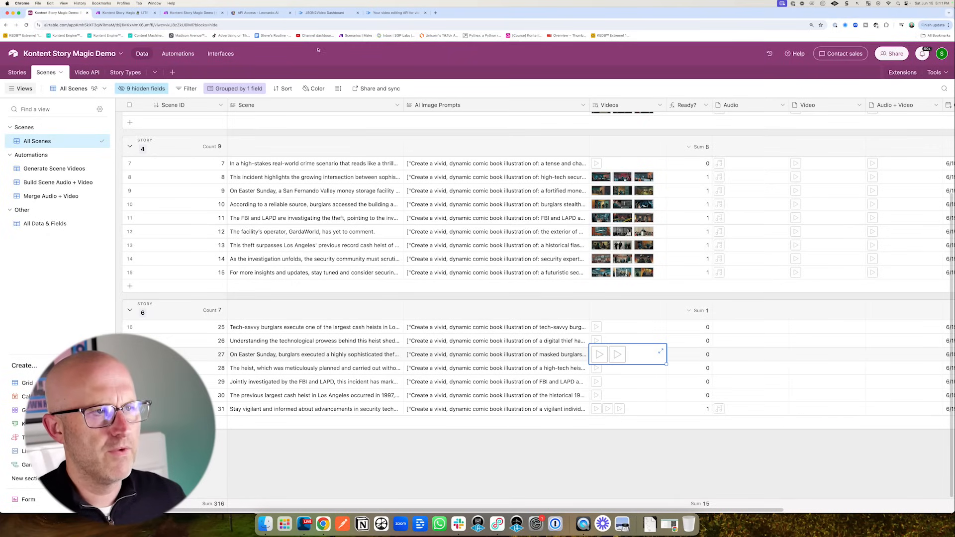
pyautogui.click(325, 13)
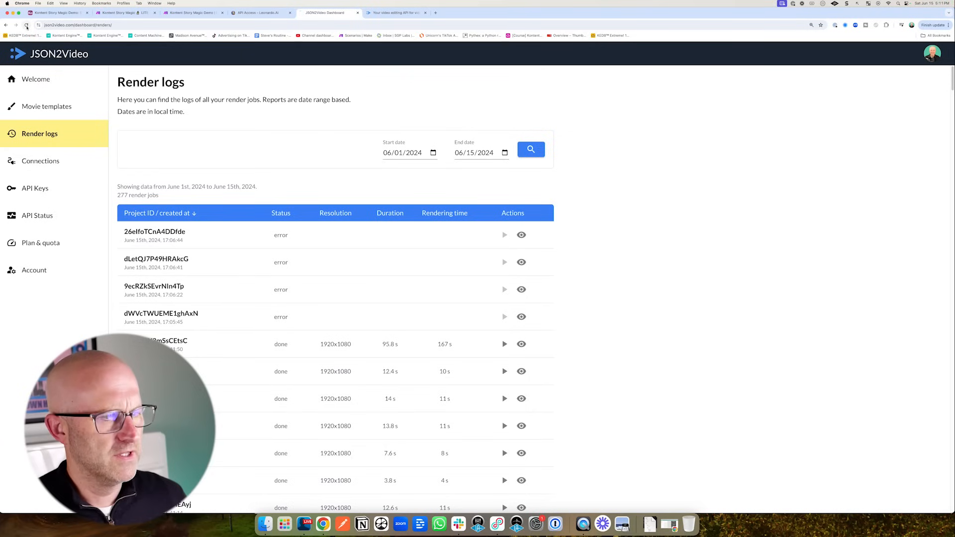
# - Reload JSON2Video's render logs to spot the new running job, then go back to Airtable
pyautogui.click(27, 24)
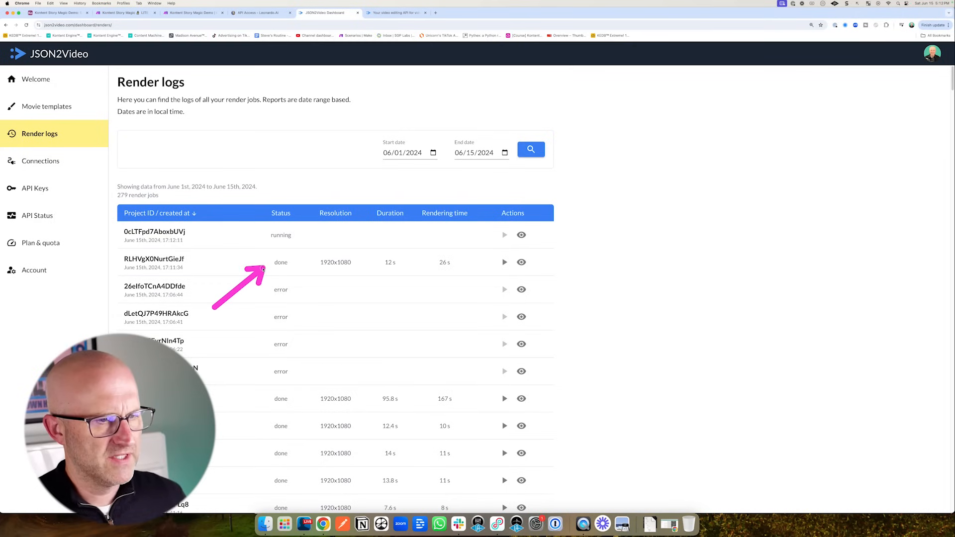
pyautogui.click(58, 13)
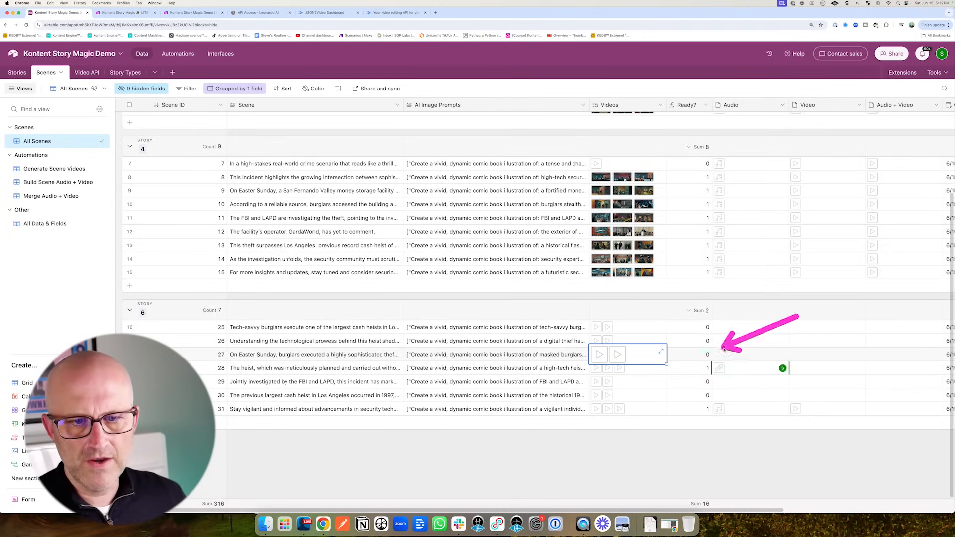
# - Watch Audio, Video and Ready fill for story 6's scenes 25–31 until the Ready sum reaches 7
pyautogui.moveTo(714, 368); pyautogui.dragTo(776, 330)
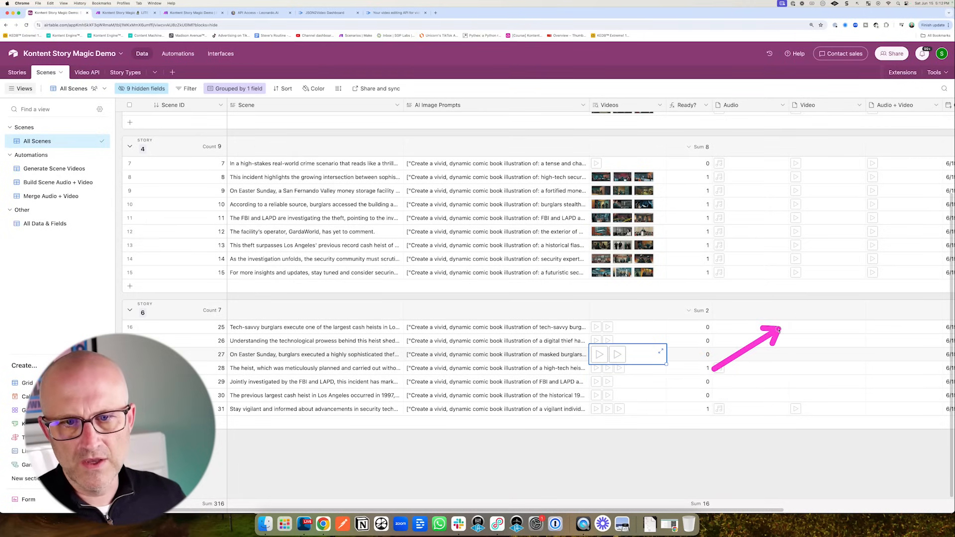
pyautogui.moveTo(765, 479); pyautogui.dragTo(795, 420)
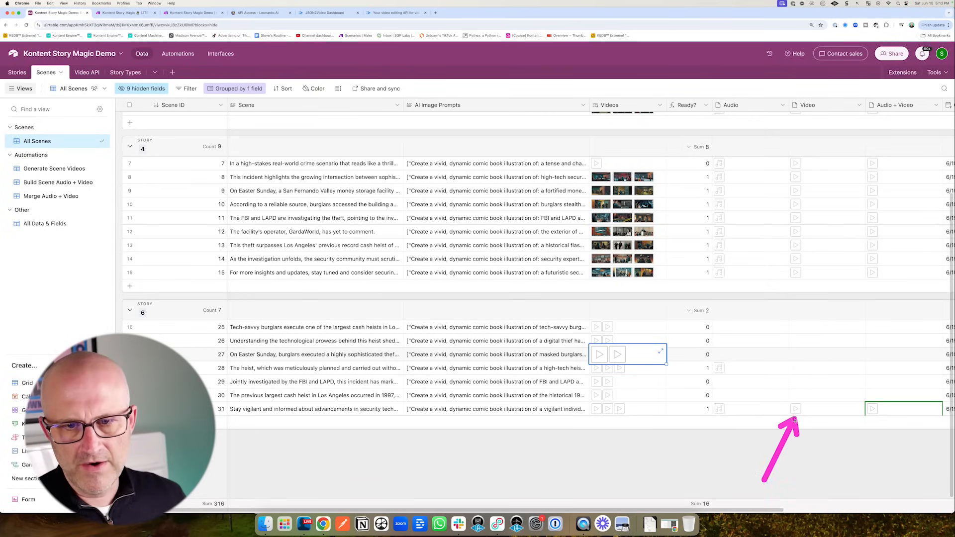
pyautogui.moveTo(825, 460); pyautogui.dragTo(859, 418)
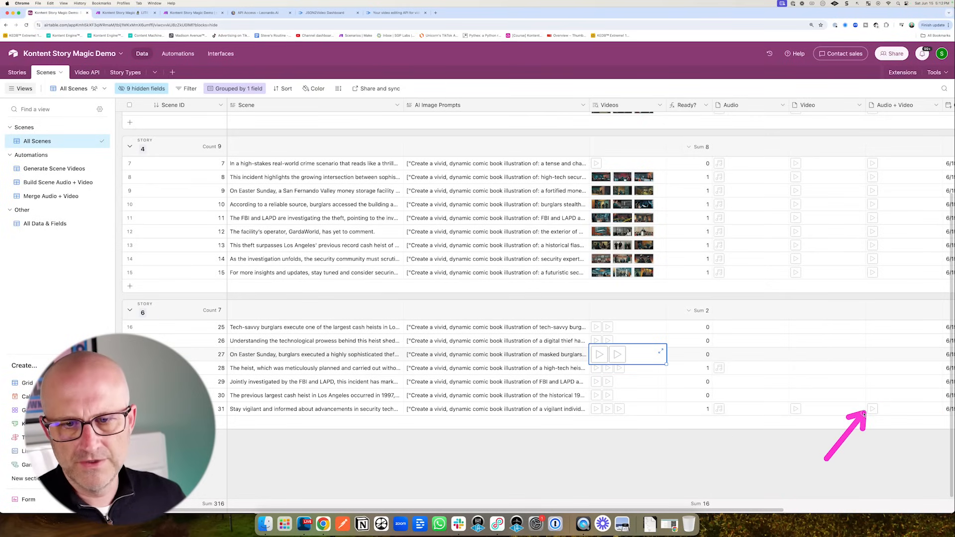
pyautogui.moveTo(639, 293); pyautogui.dragTo(612, 318)
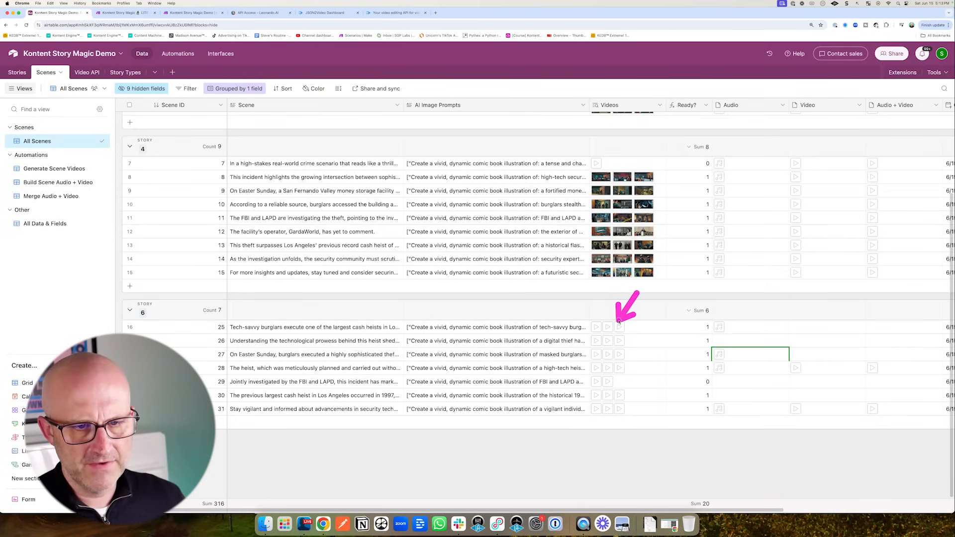
pyautogui.moveTo(658, 363)
pyautogui.mouseDown()
pyautogui.moveTo(692, 341)
pyautogui.moveTo(788, 341)
pyautogui.mouseUp()
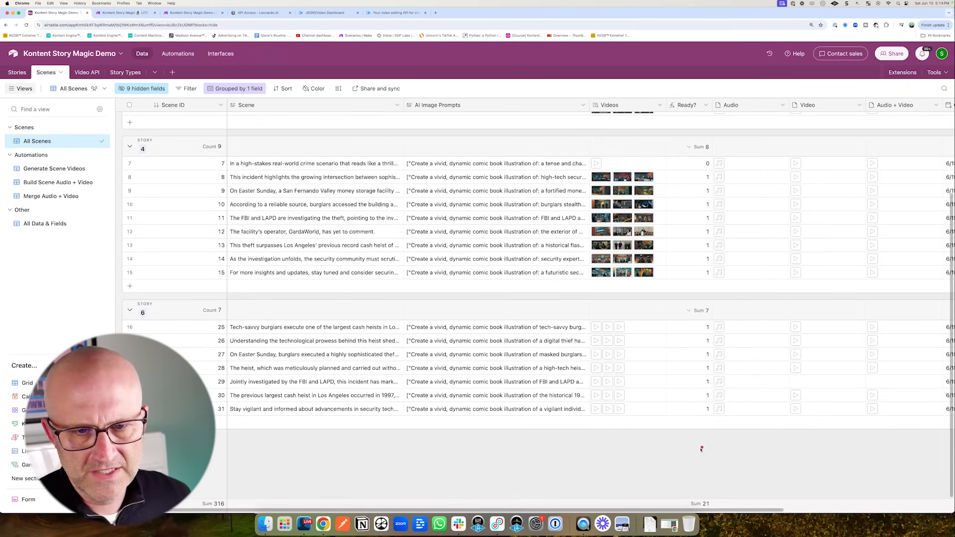
pyautogui.moveTo(695, 455)
pyautogui.mouseDown()
pyautogui.moveTo(716, 363)
pyautogui.moveTo(769, 400)
pyautogui.moveTo(782, 359)
pyautogui.moveTo(782, 399)
pyautogui.moveTo(788, 388)
pyautogui.mouseUp()
pyautogui.moveTo(845, 330); pyautogui.dragTo(821, 357)
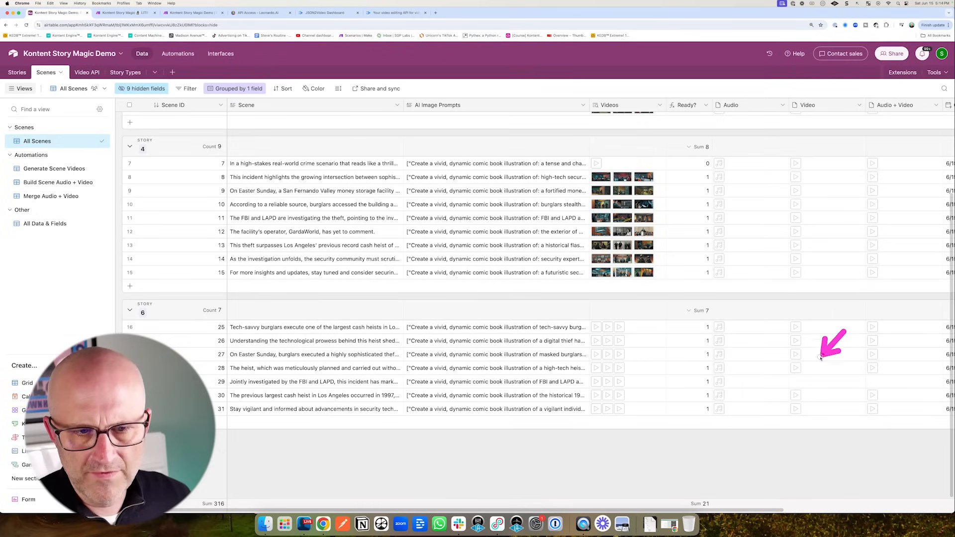
pyautogui.moveTo(744, 447); pyautogui.dragTo(787, 393)
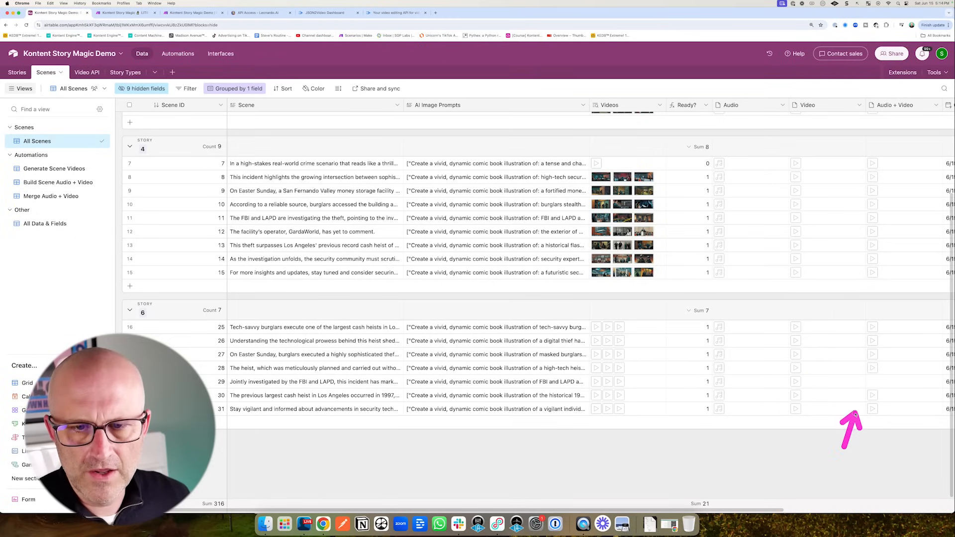
pyautogui.moveTo(855, 414); pyautogui.dragTo(860, 394)
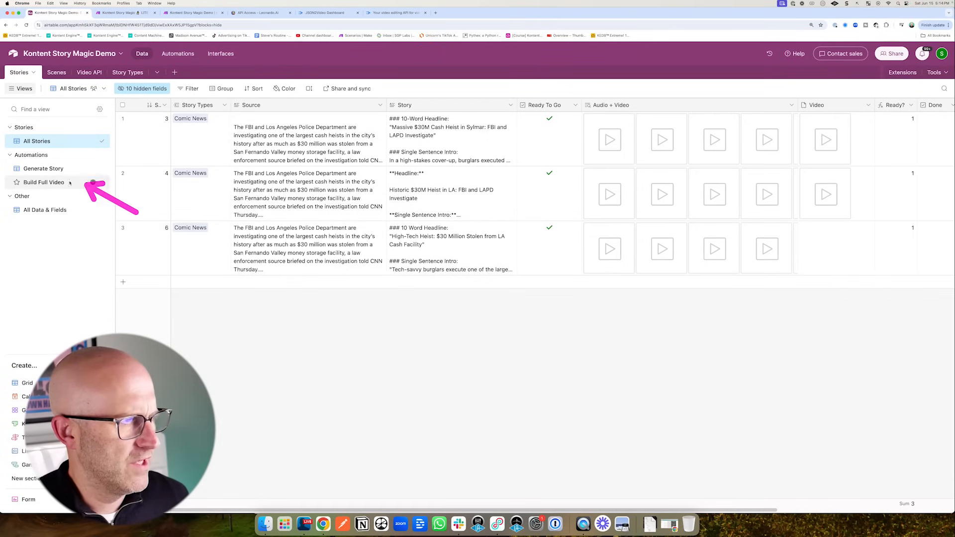
# - Verify story 6 in Build Full Video, check Make and refreshed JSON2Video logs, then view automations
pyautogui.click(43, 183)
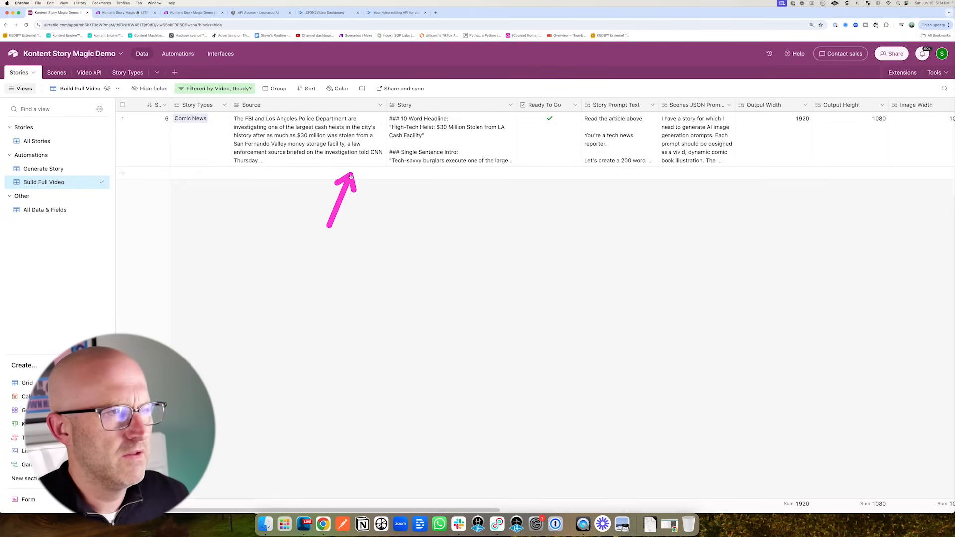
pyautogui.click(191, 12)
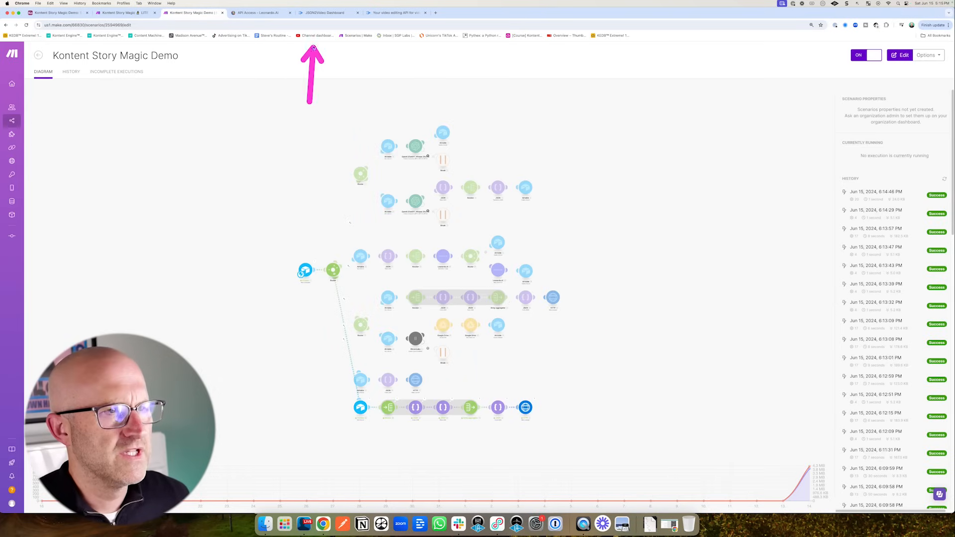
pyautogui.click(323, 12)
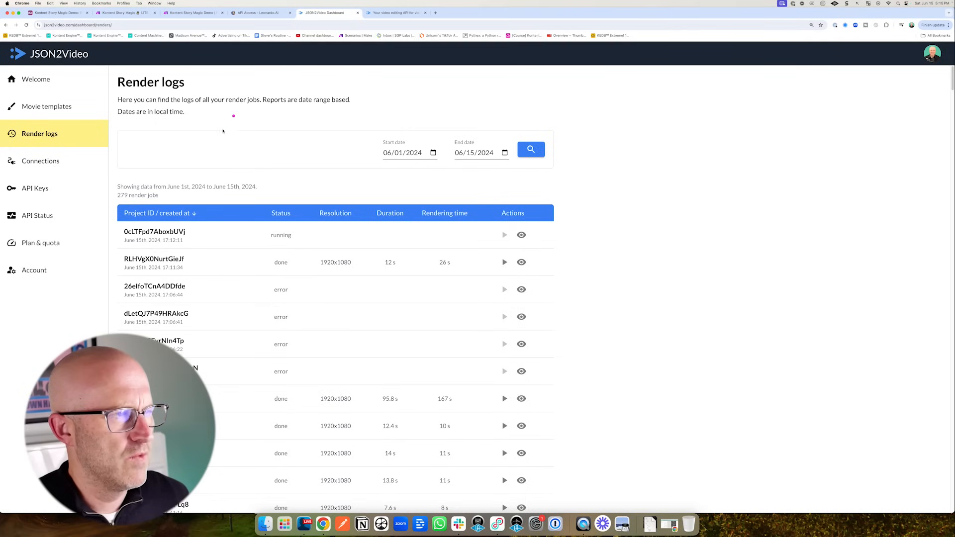
pyautogui.click(26, 25)
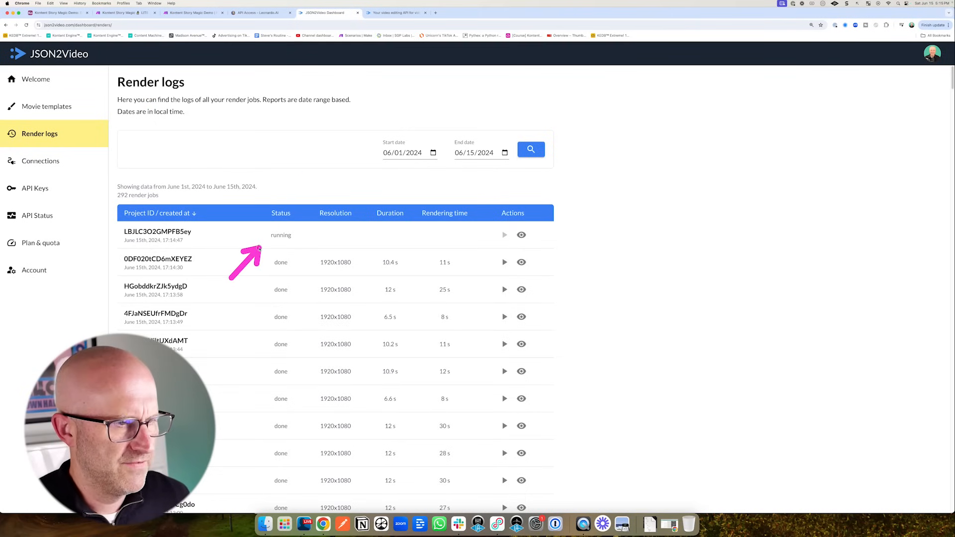
pyautogui.click(168, 14)
pyautogui.click(178, 53)
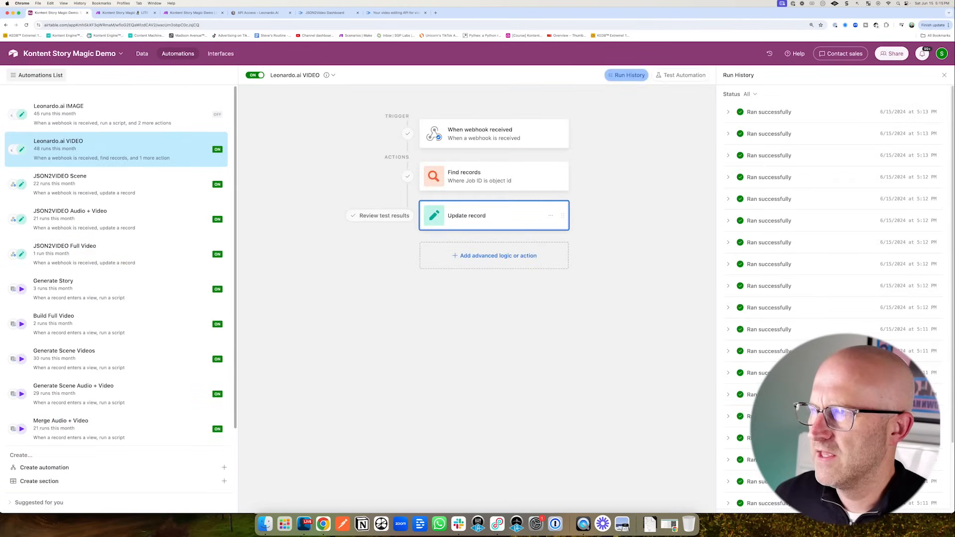
# - Open and play the full video 2024-06-16-55557.mp4 from row 3's Video cell in Stories
pyautogui.click(142, 53)
pyautogui.moveTo(741, 326); pyautogui.dragTo(811, 262)
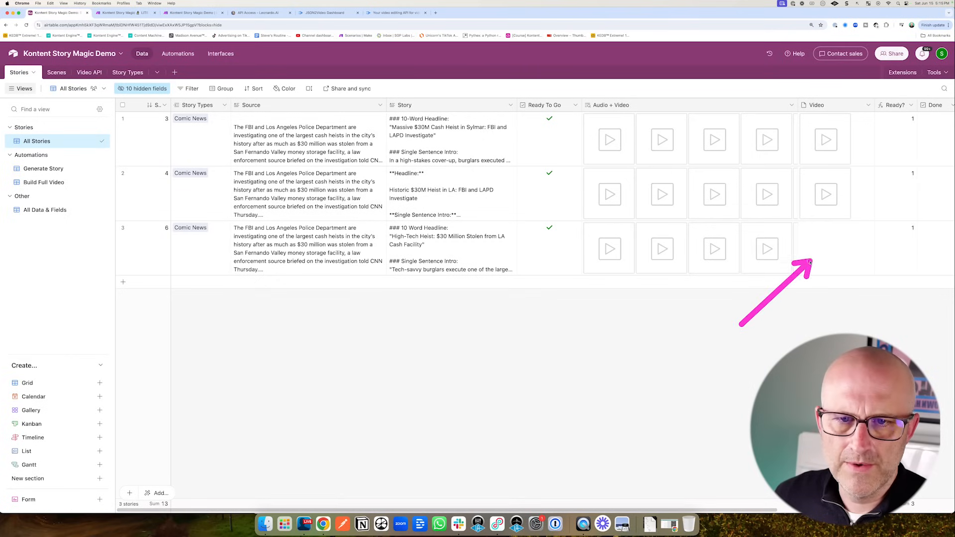
pyautogui.moveTo(745, 294); pyautogui.dragTo(806, 254)
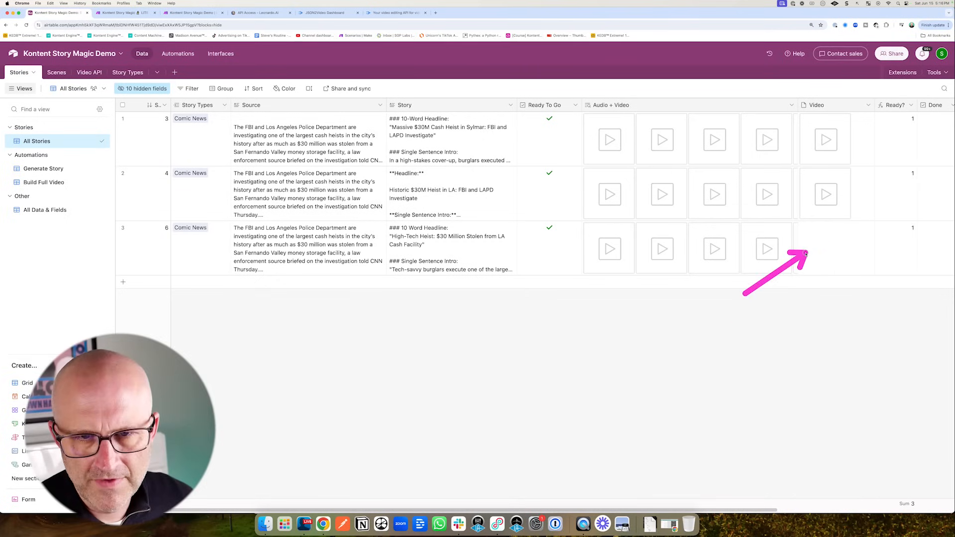
pyautogui.click(806, 254)
pyautogui.moveTo(732, 302); pyautogui.dragTo(808, 259)
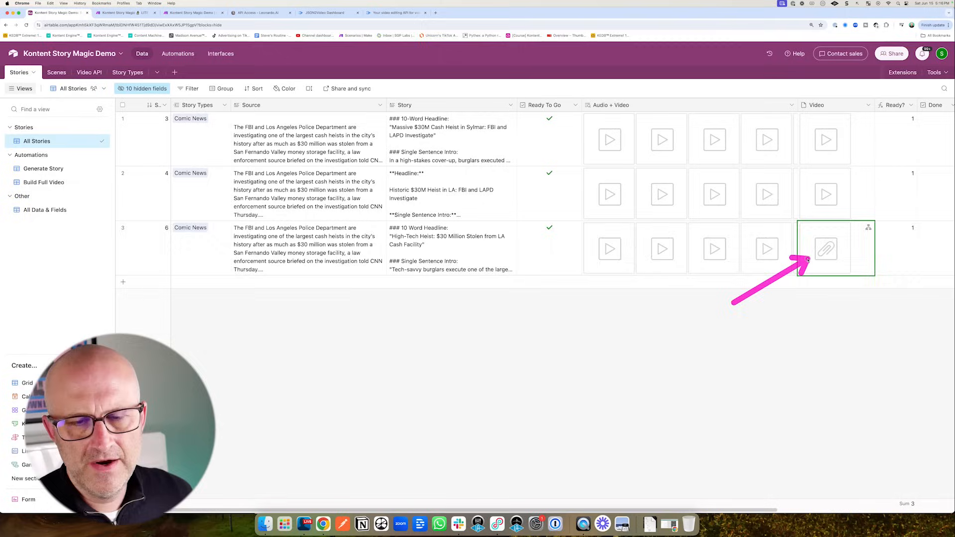
pyautogui.click(827, 252)
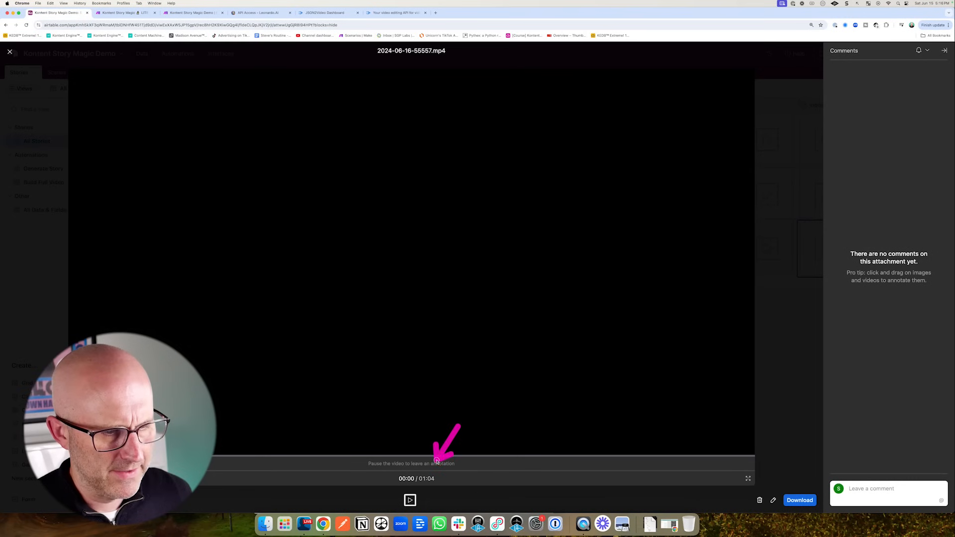